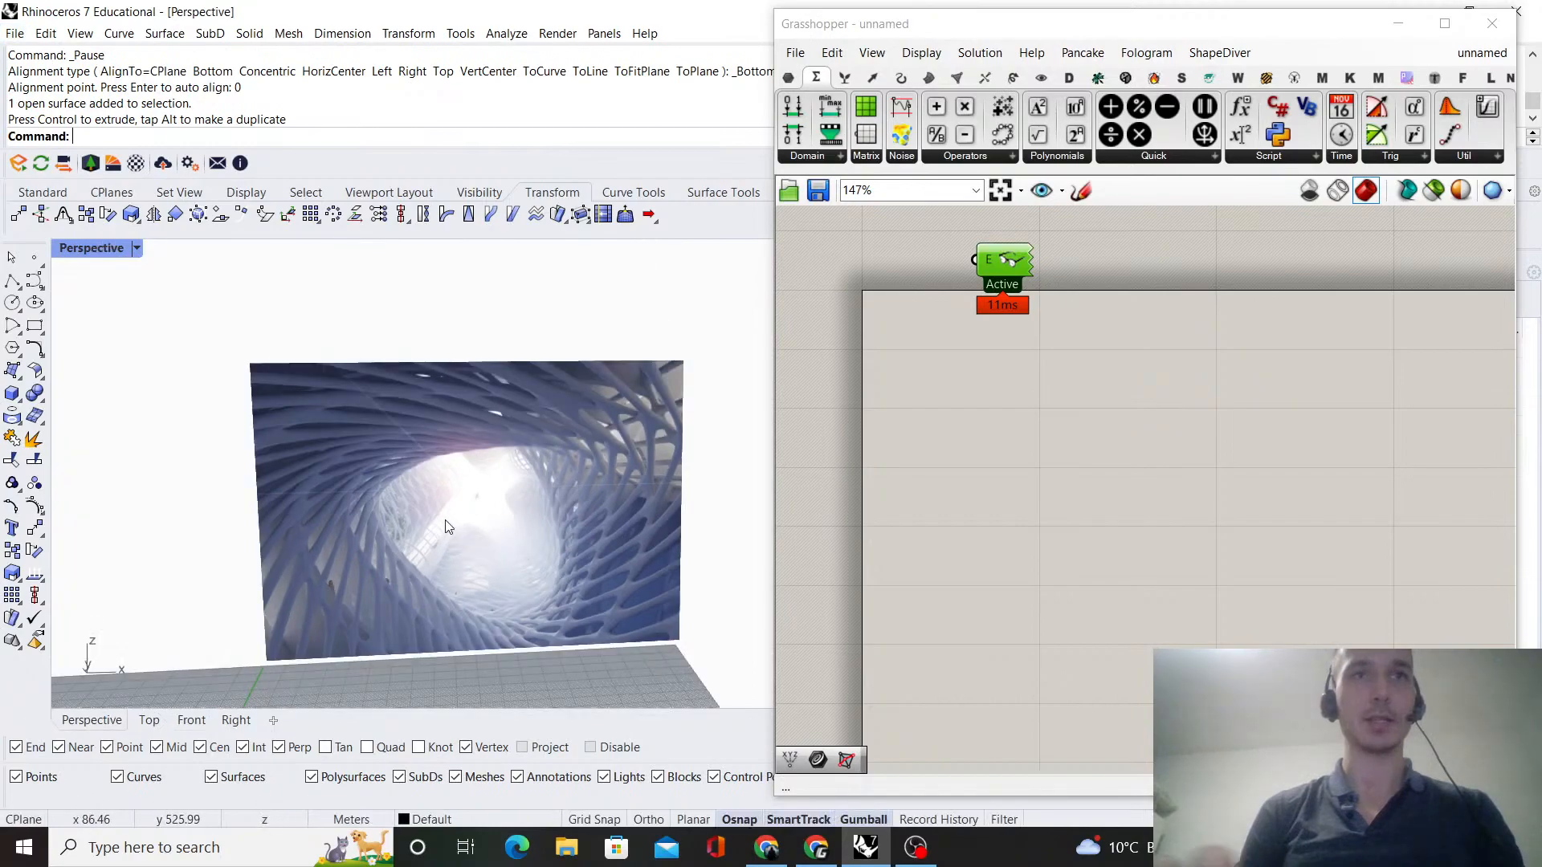
scroll(503, 484, down, 4)
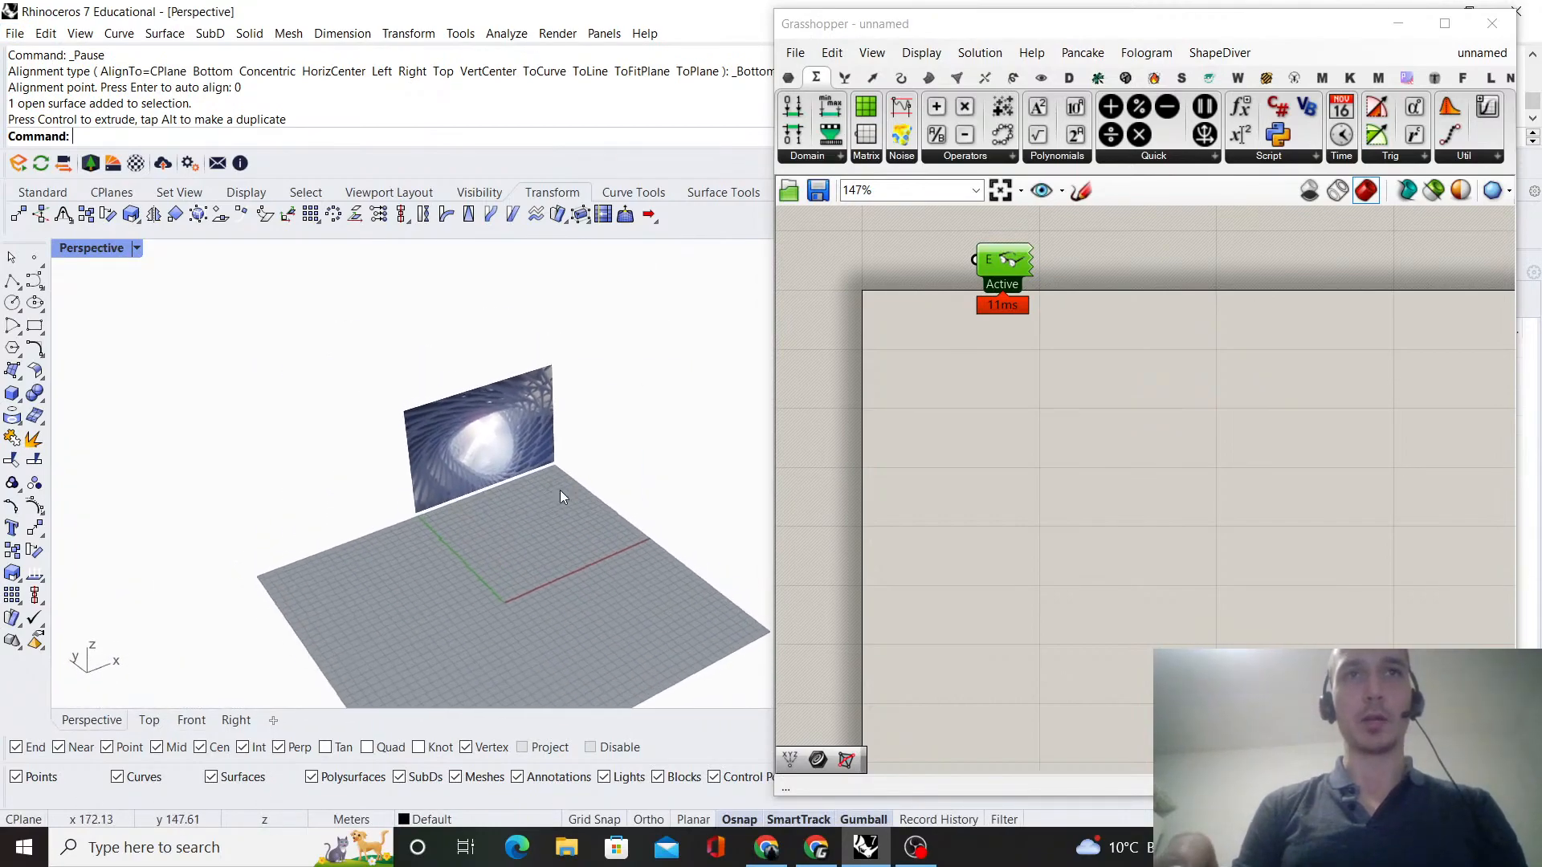
scroll(548, 485, up, 5)
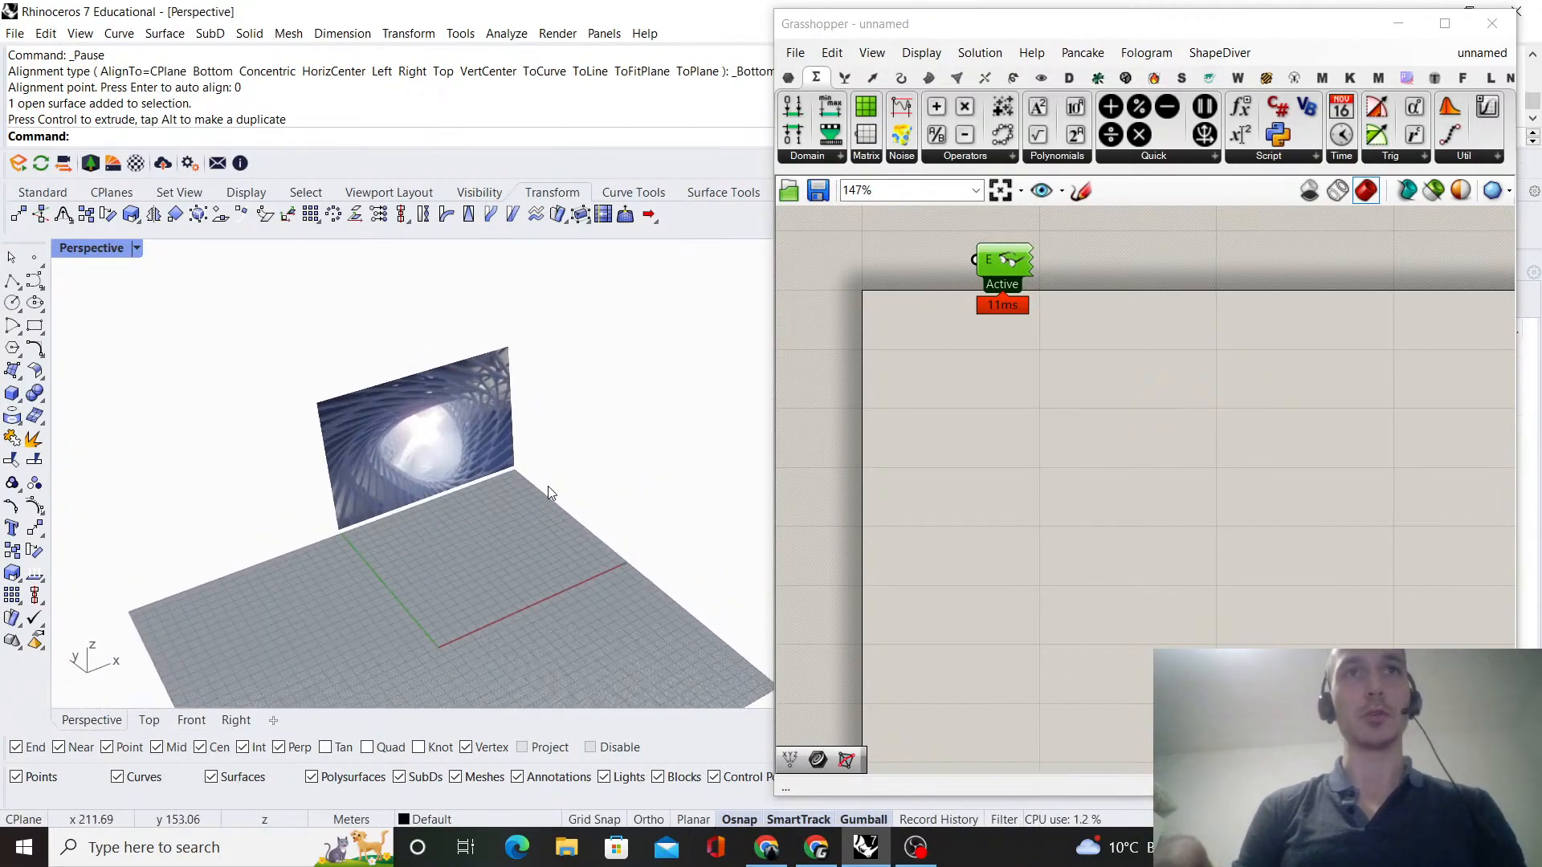
scroll(924, 427, down, 3)
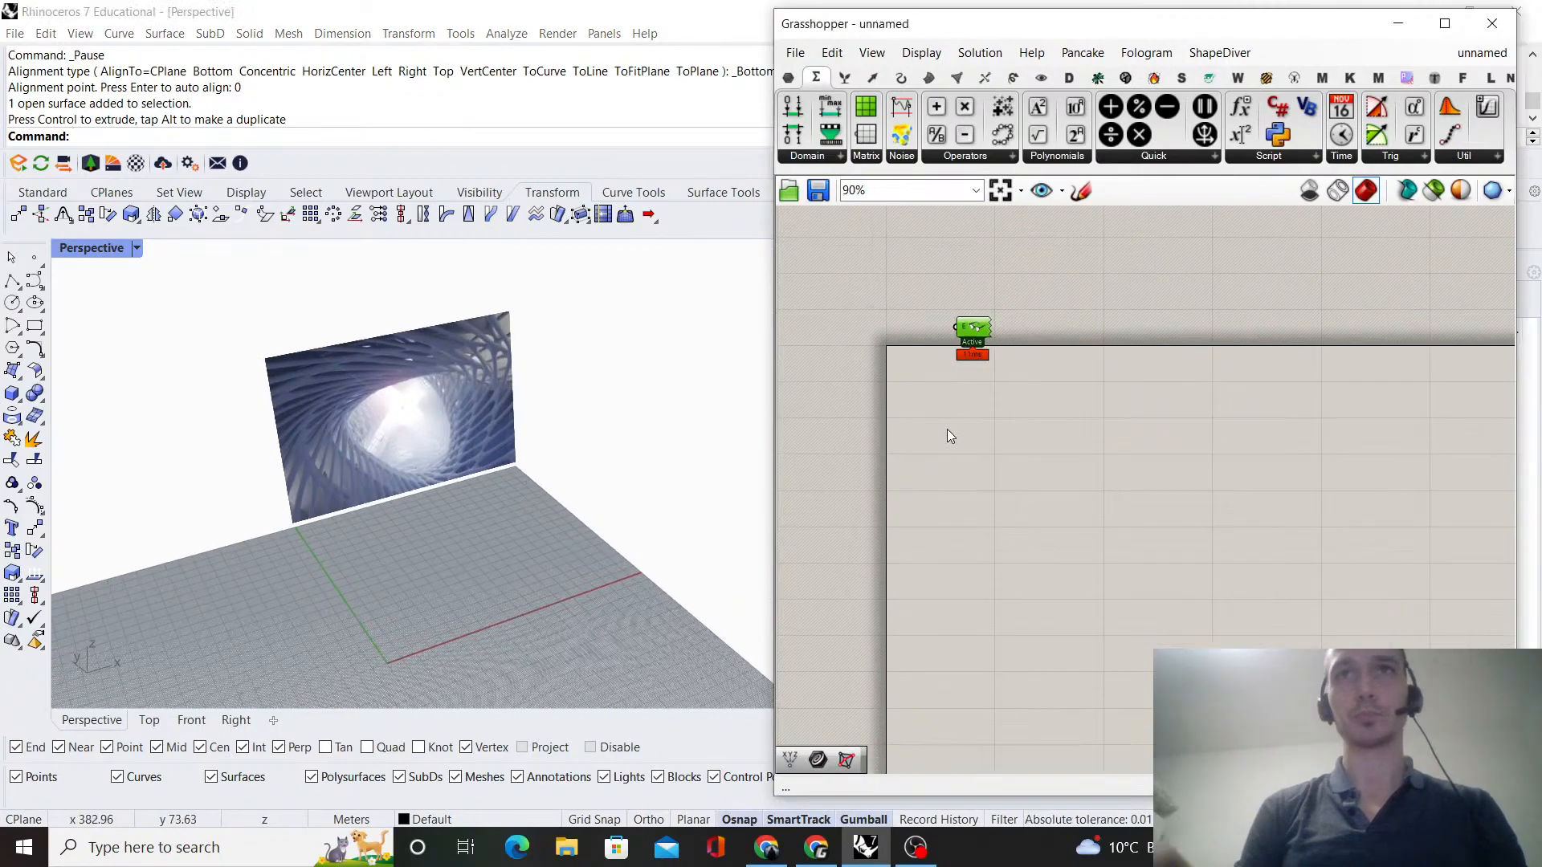
- Add a Construct Point component to the empty Grasshopper canvas
click(947, 426)
right_drag(963, 434, 1060, 440)
scroll(1089, 456, up, 3)
double_click(1089, 538)
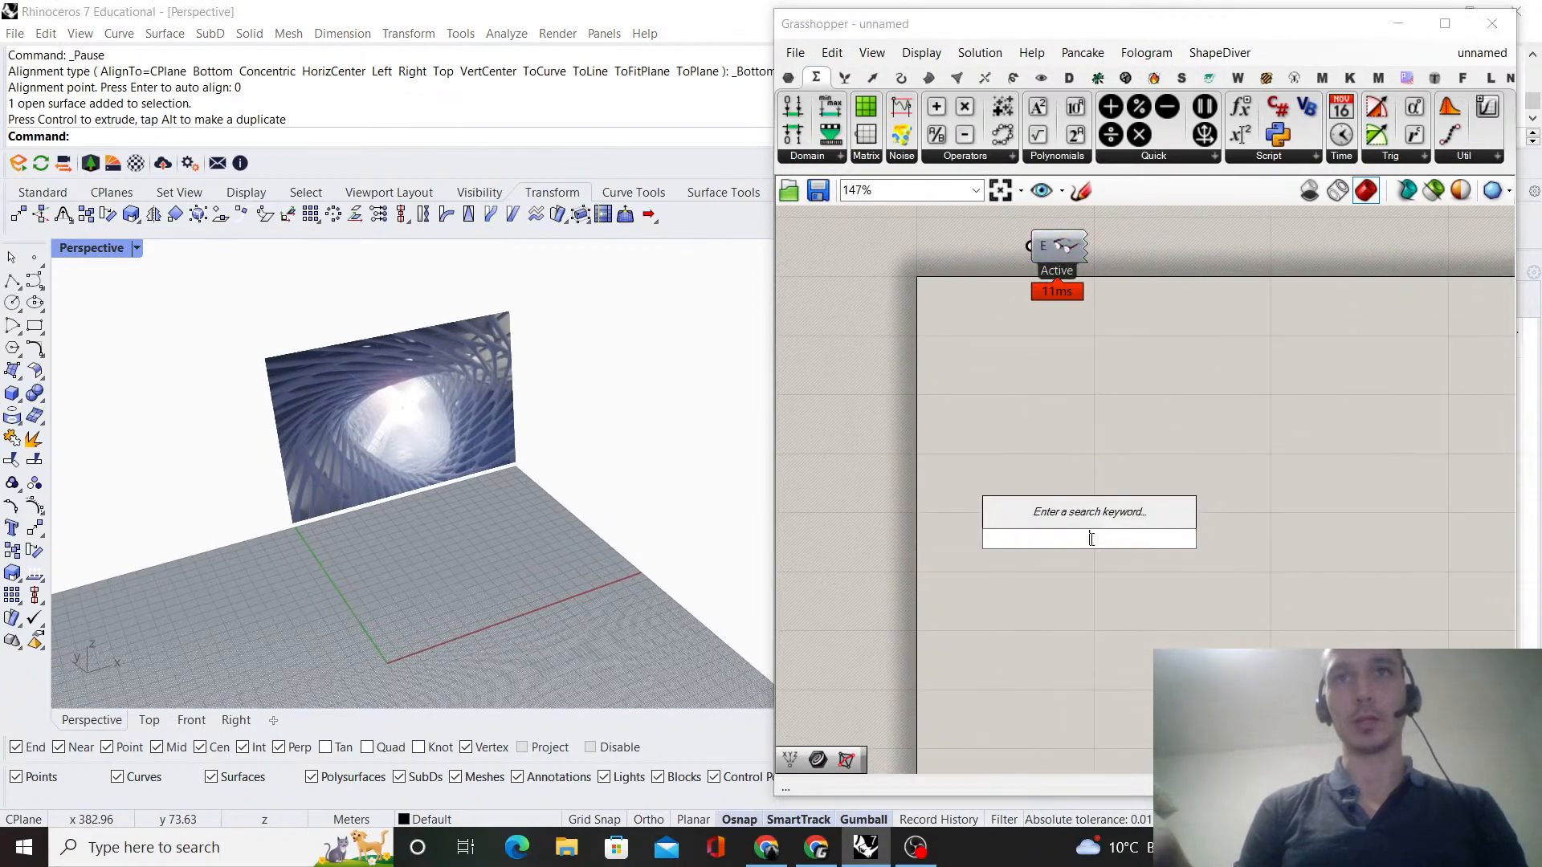
text(construcct point)
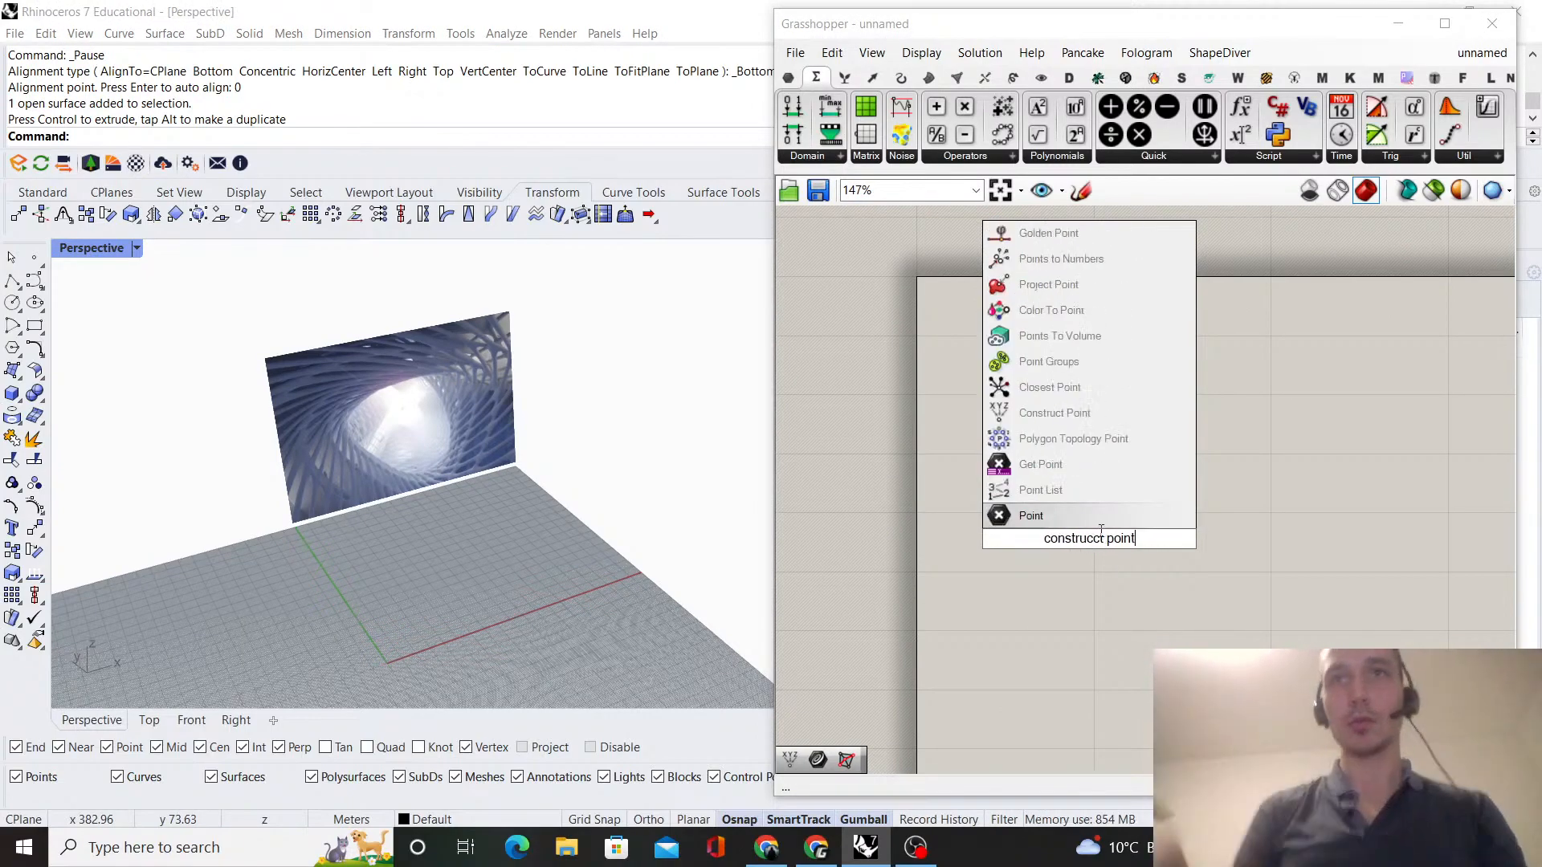
drag(1088, 539, 1094, 539)
key(BackSpace)
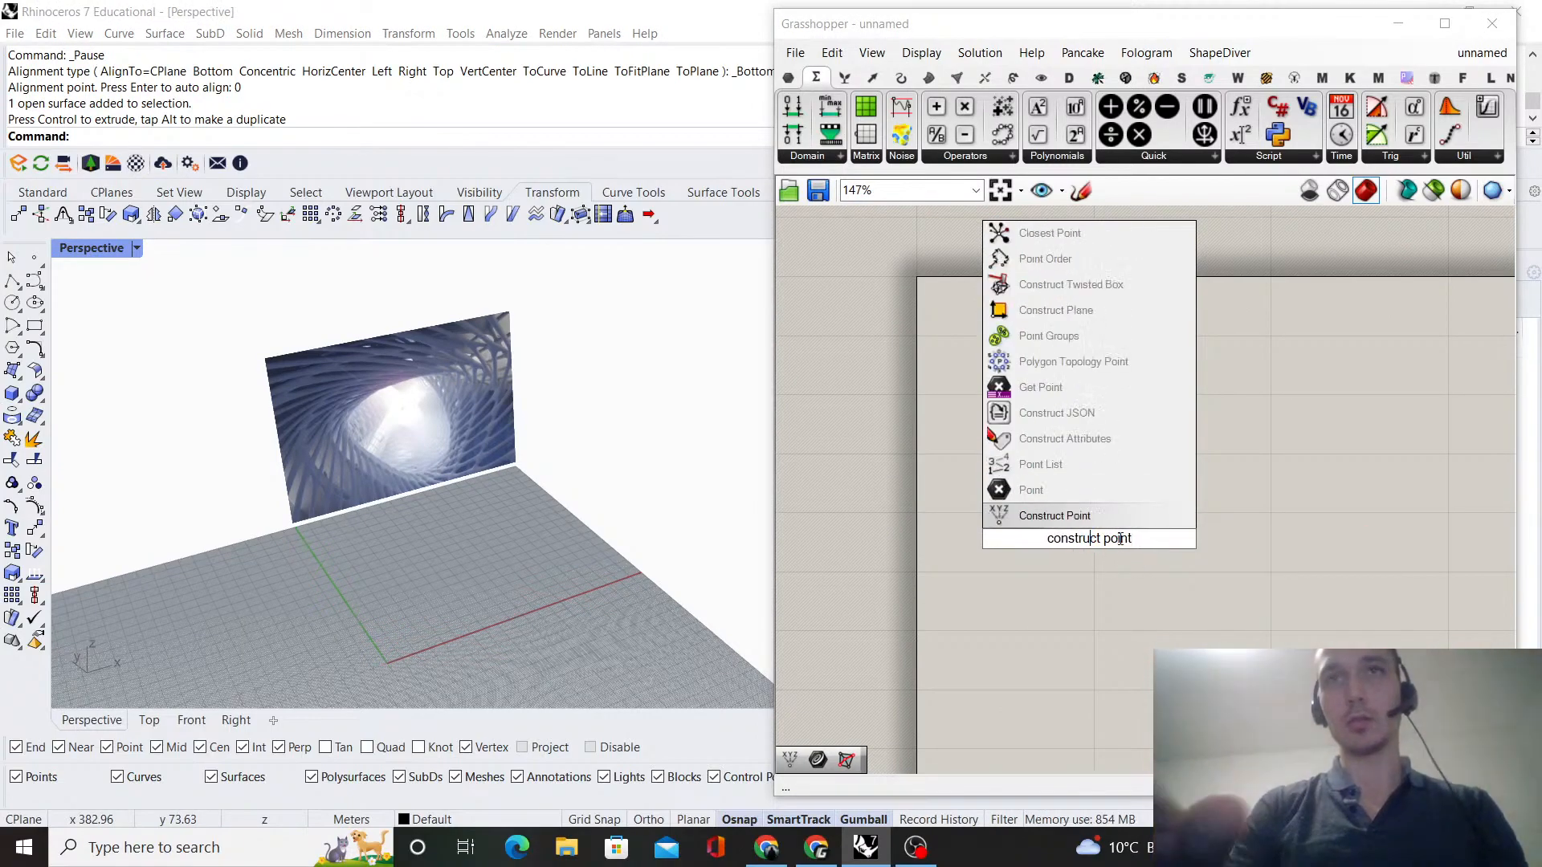
click(1094, 512)
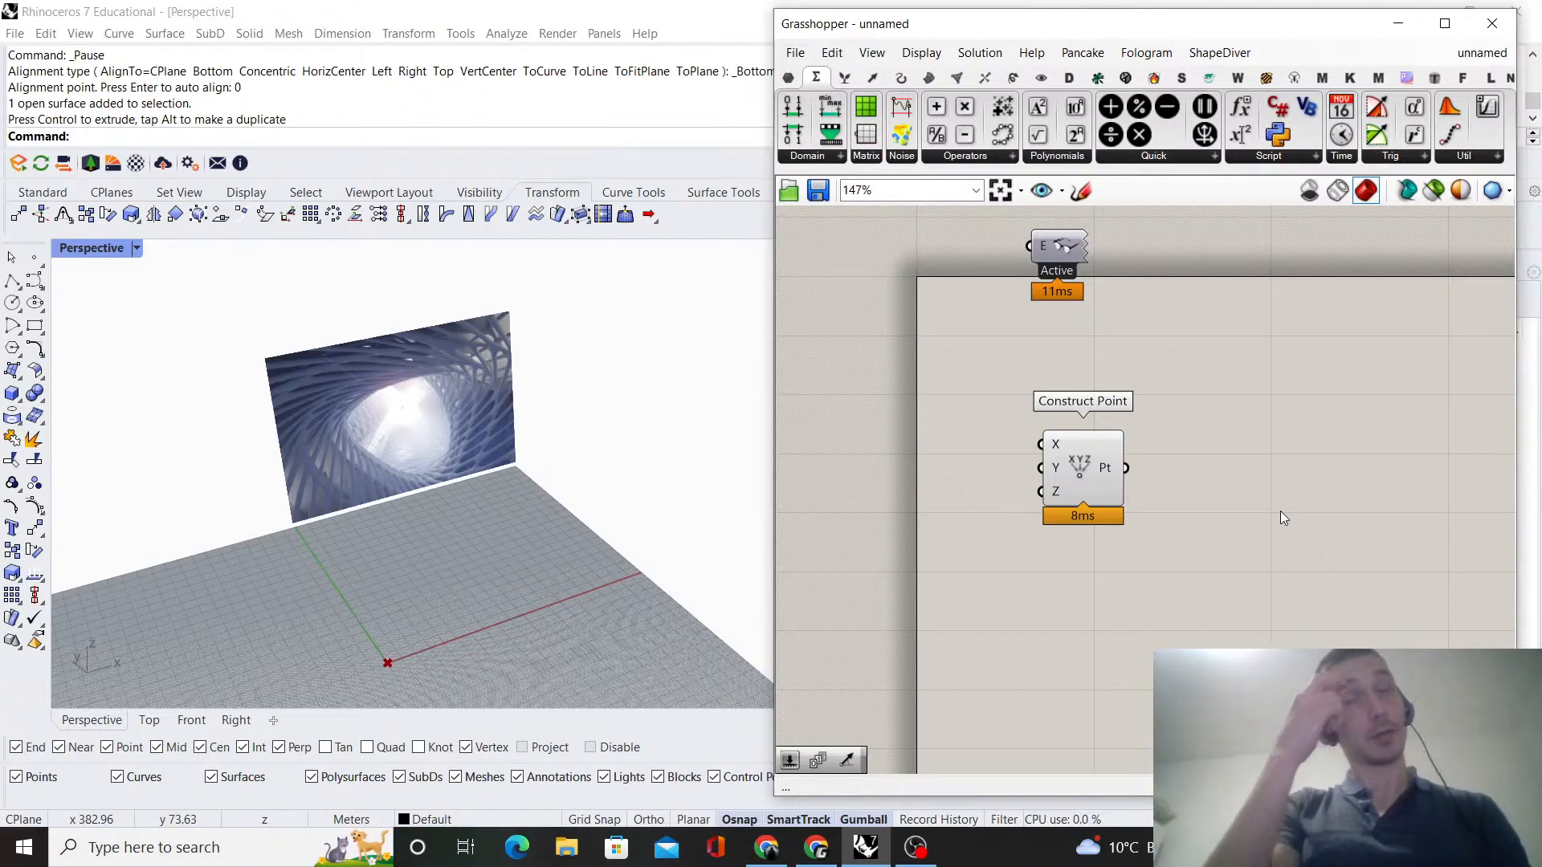
- Move the Construct Point component farther away from the existing Active component on the canvas
scroll(1079, 530, down, 3)
scroll(1134, 491, up, 3)
drag(977, 488, 1229, 481)
- Examine the reference picture of the twisted lattice structure from several viewpoints in the Perspective viewport
scroll(623, 542, down, 2)
scroll(514, 418, up, 5)
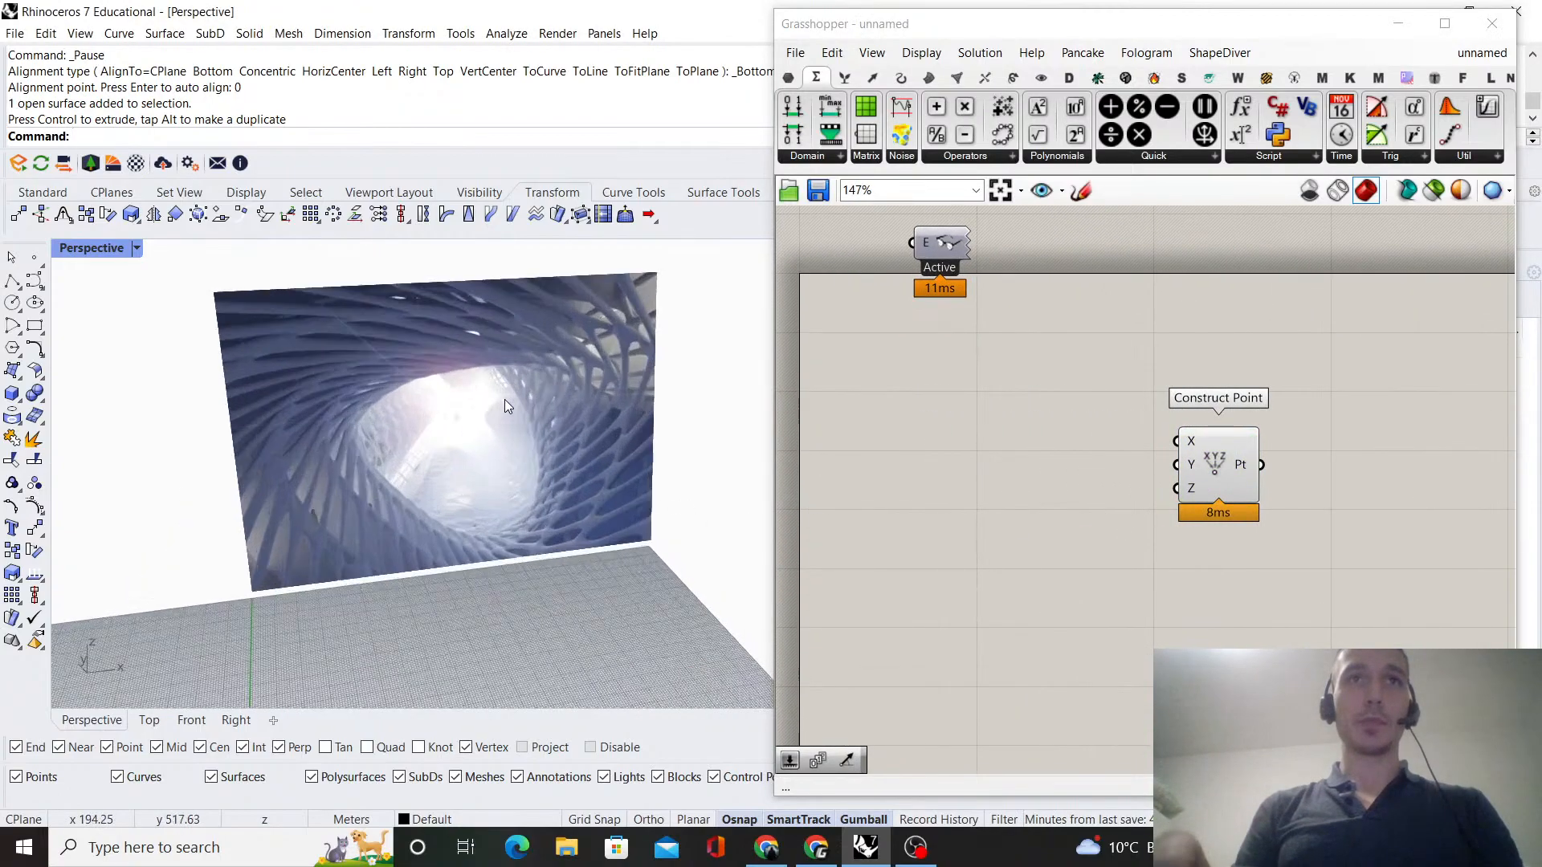
right_drag(538, 465, 529, 448)
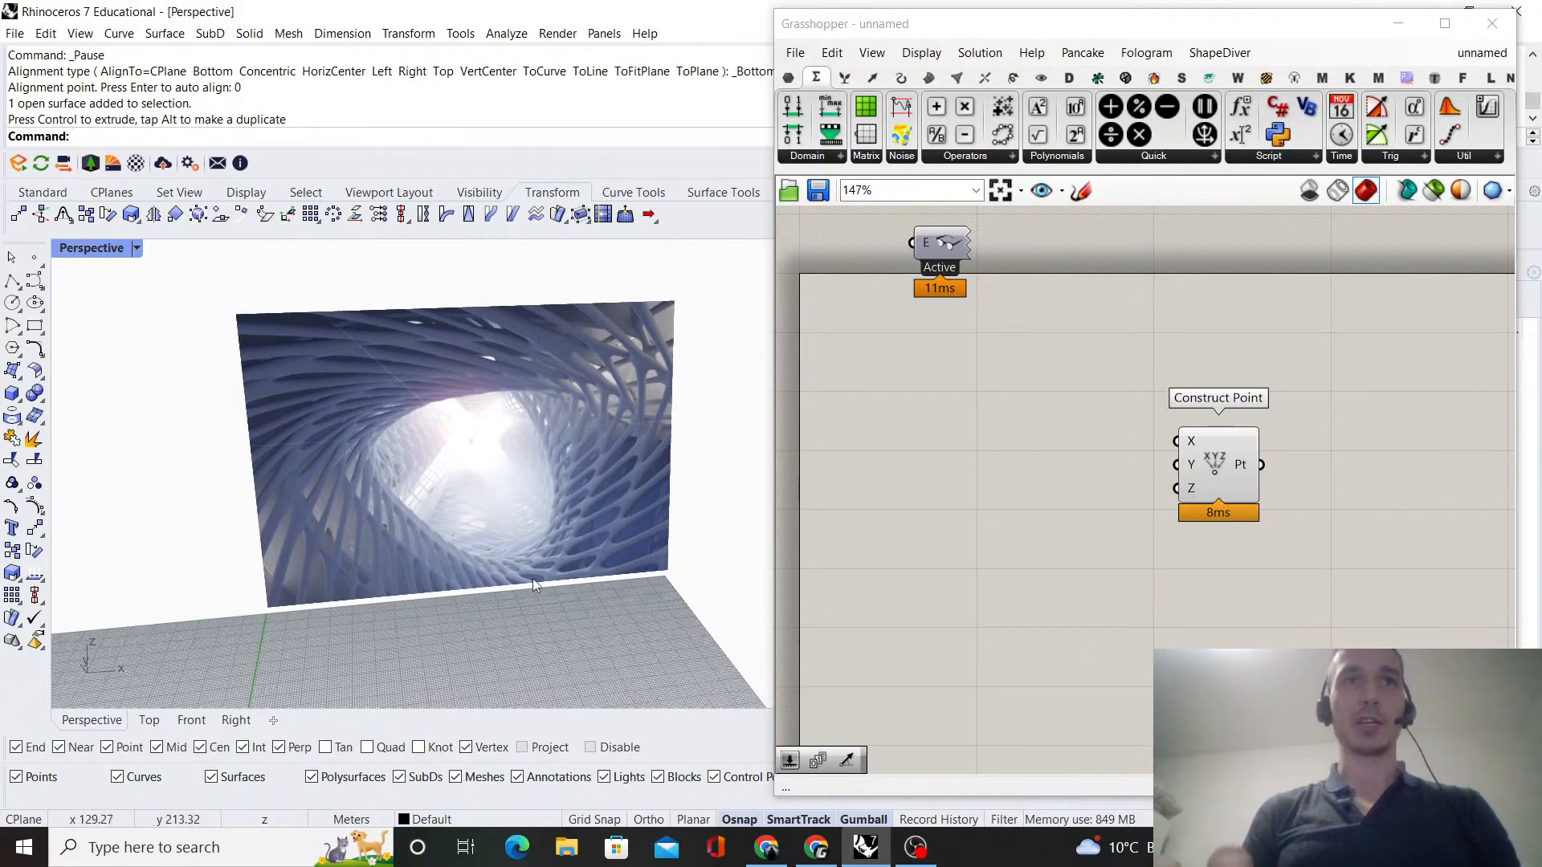
mouse_move(564, 555)
right_down()
mouse_move(547, 493)
mouse_move(567, 525)
right_up()
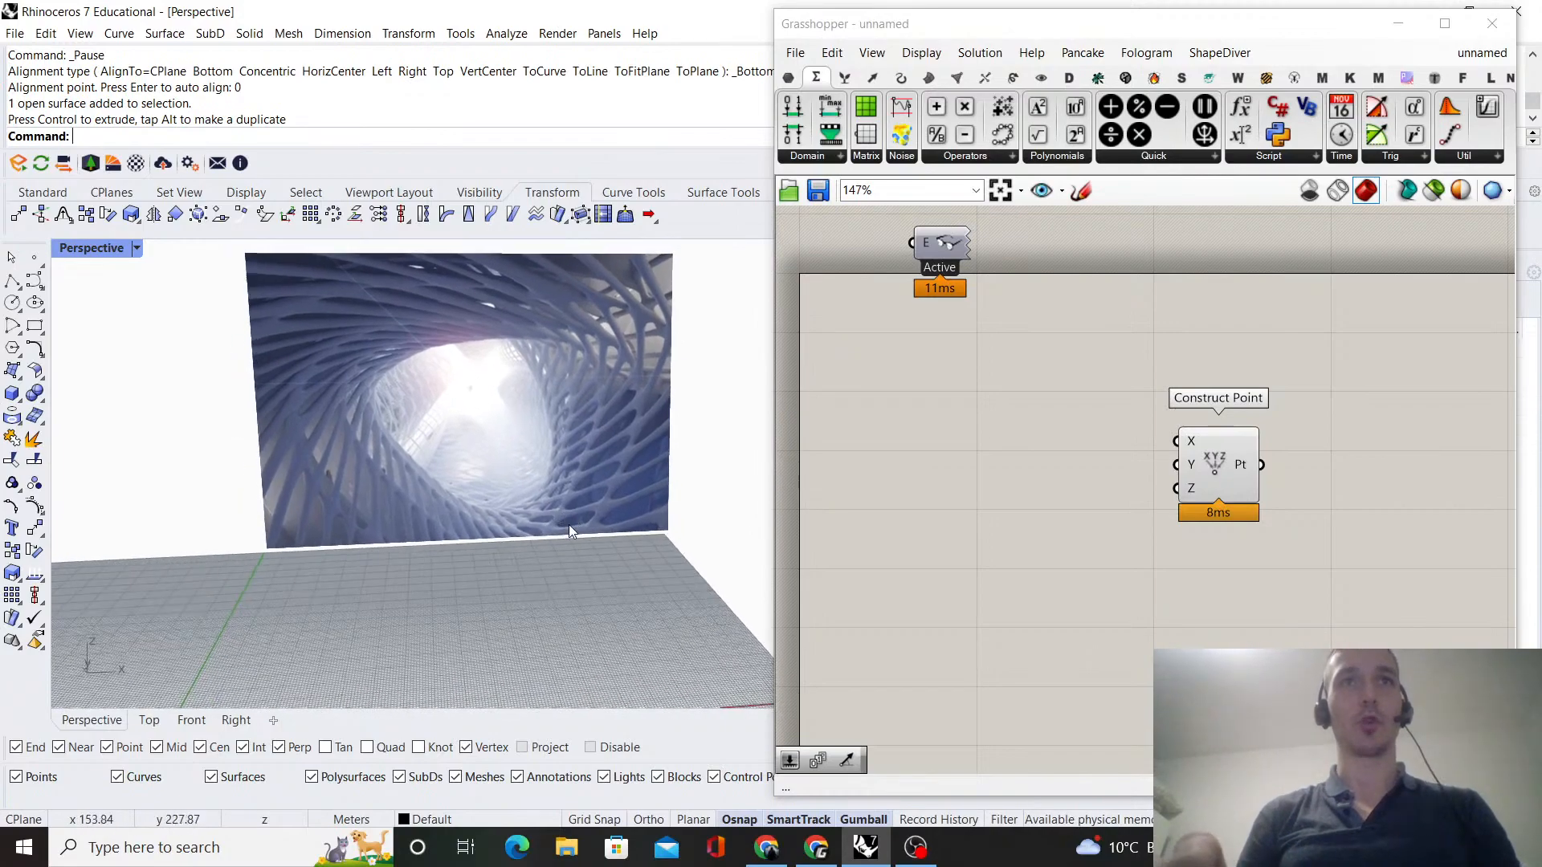
right_drag(408, 471, 494, 460)
scroll(581, 480, down, 4)
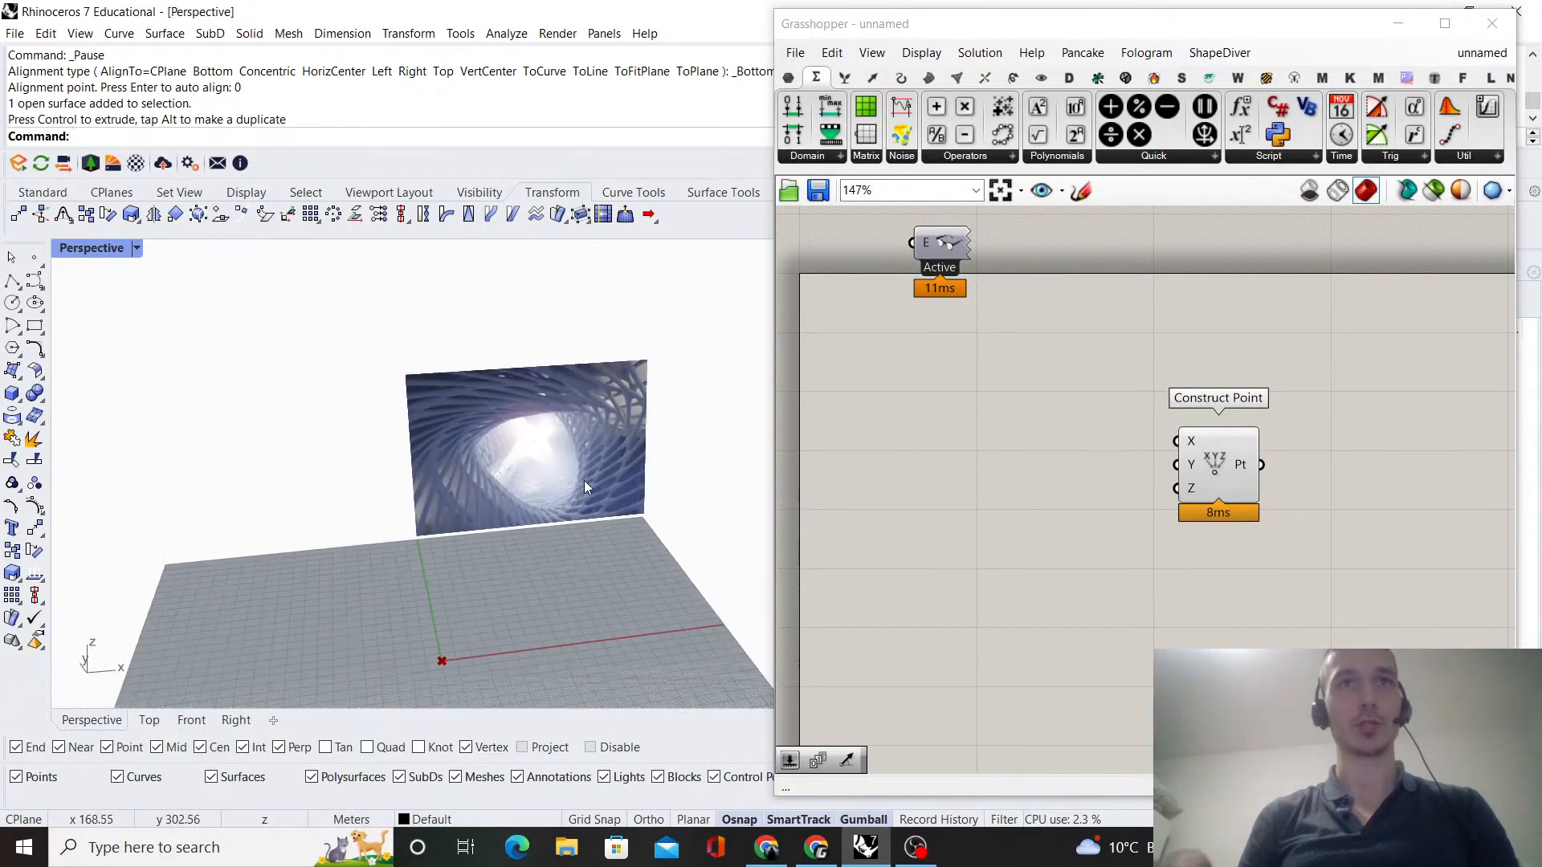
right_drag(580, 480, 566, 475)
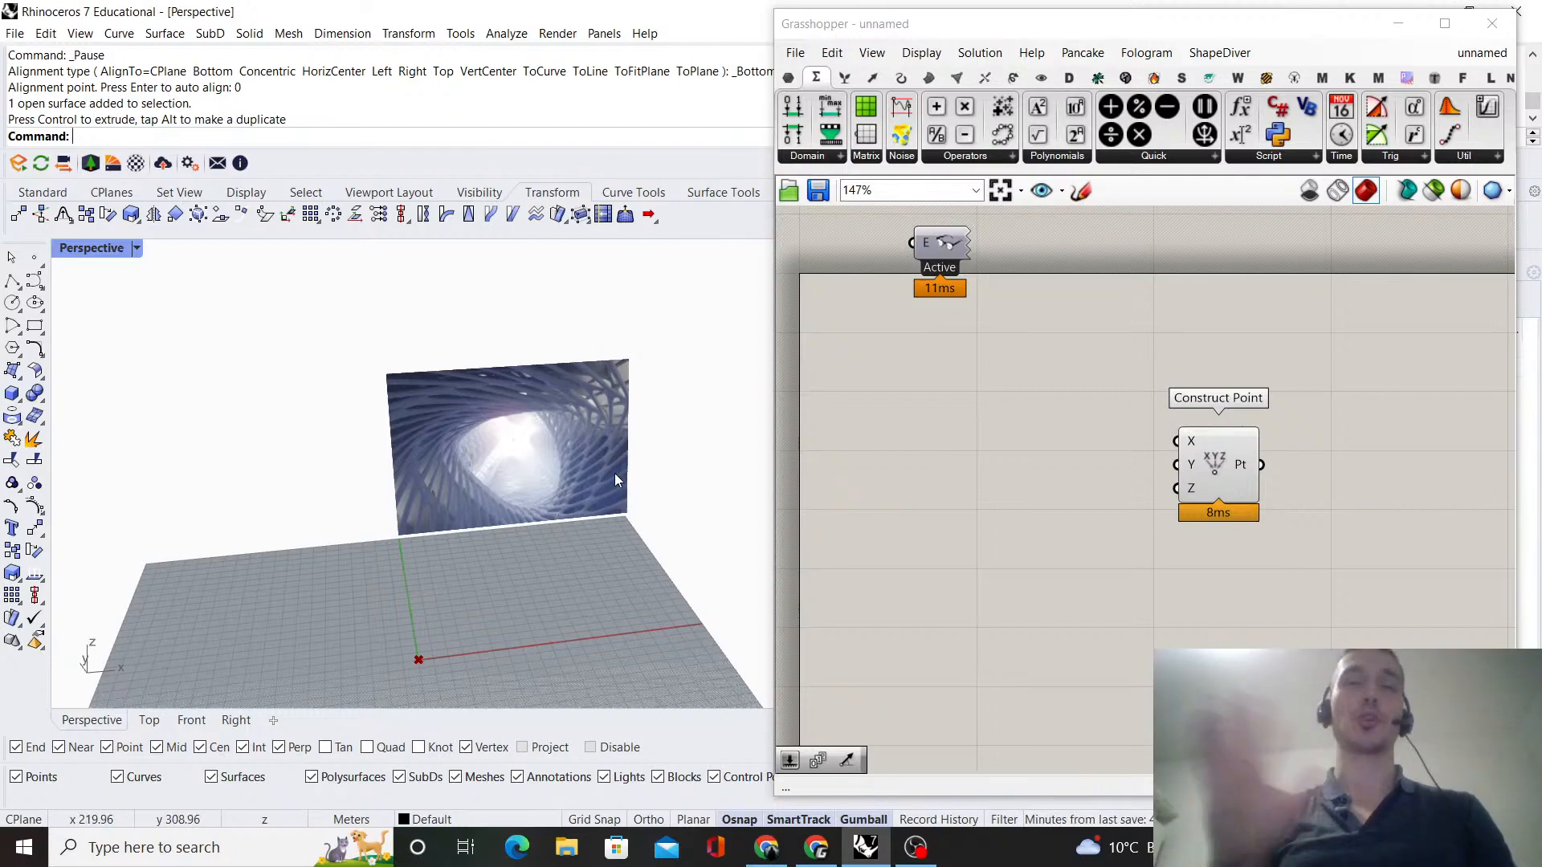
right_drag(614, 474, 567, 486)
- Shift the Construct Point component further across and down the canvas to leave room for its input components
drag(1199, 472, 1255, 585)
click(1195, 452)
scroll(1195, 451, down, 2)
right_drag(1240, 558, 1161, 522)
scroll(1161, 522, up, 2)
drag(1172, 504, 1250, 528)
click(1154, 493)
scroll(1153, 493, down, 2)
right_drag(1242, 531, 1197, 516)
scroll(1197, 515, up, 2)
drag(1196, 514, 1240, 528)
click(1052, 478)
scroll(1050, 479, down, 2)
right_drag(1049, 479, 1146, 459)
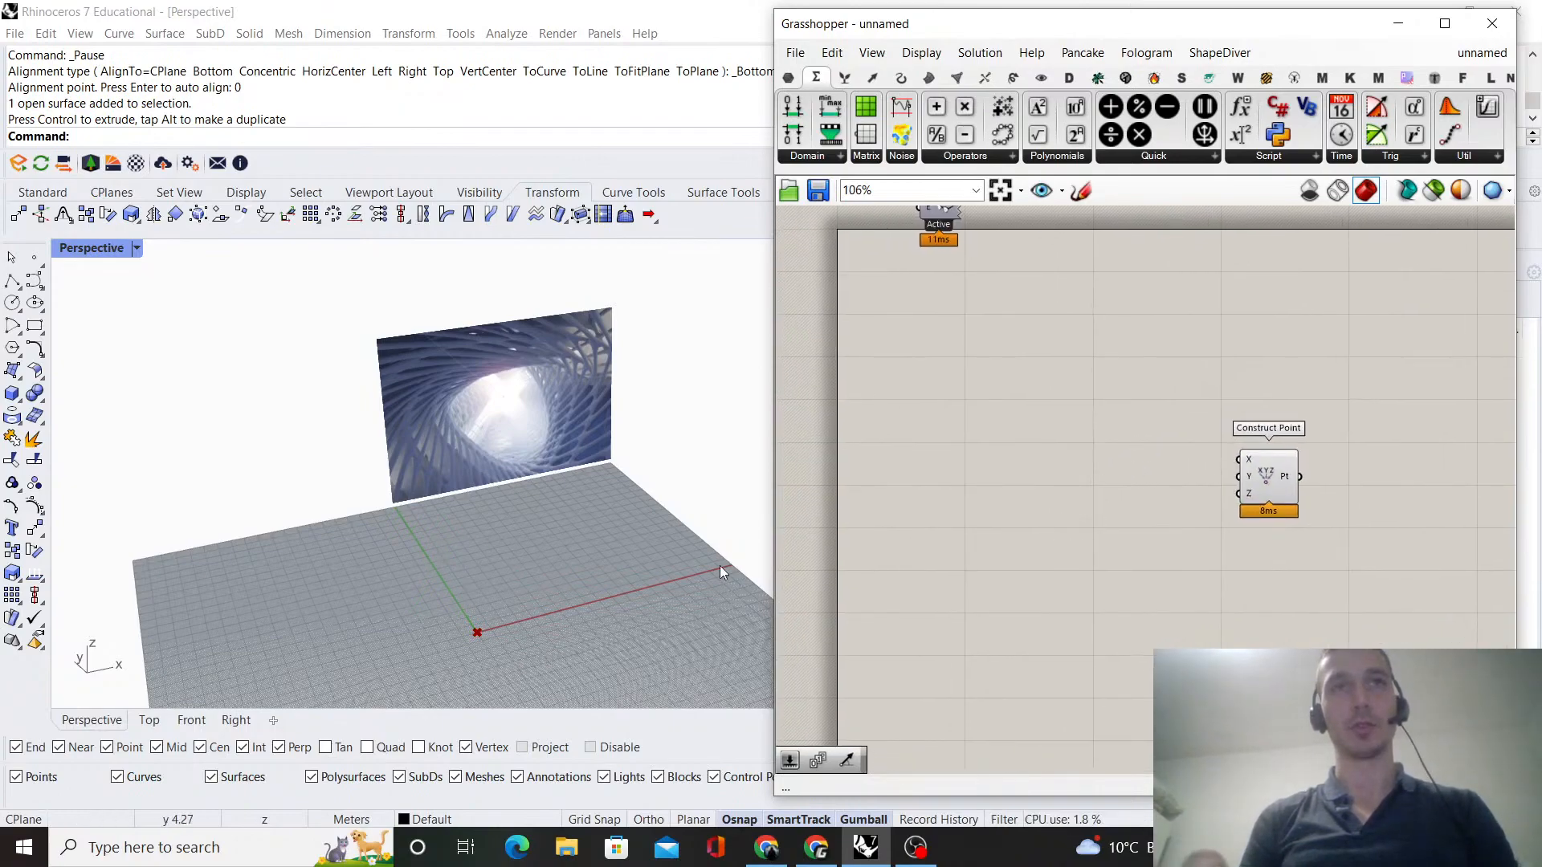
- Add a Range component beside the Construct Point component
scroll(1159, 462, up, 3)
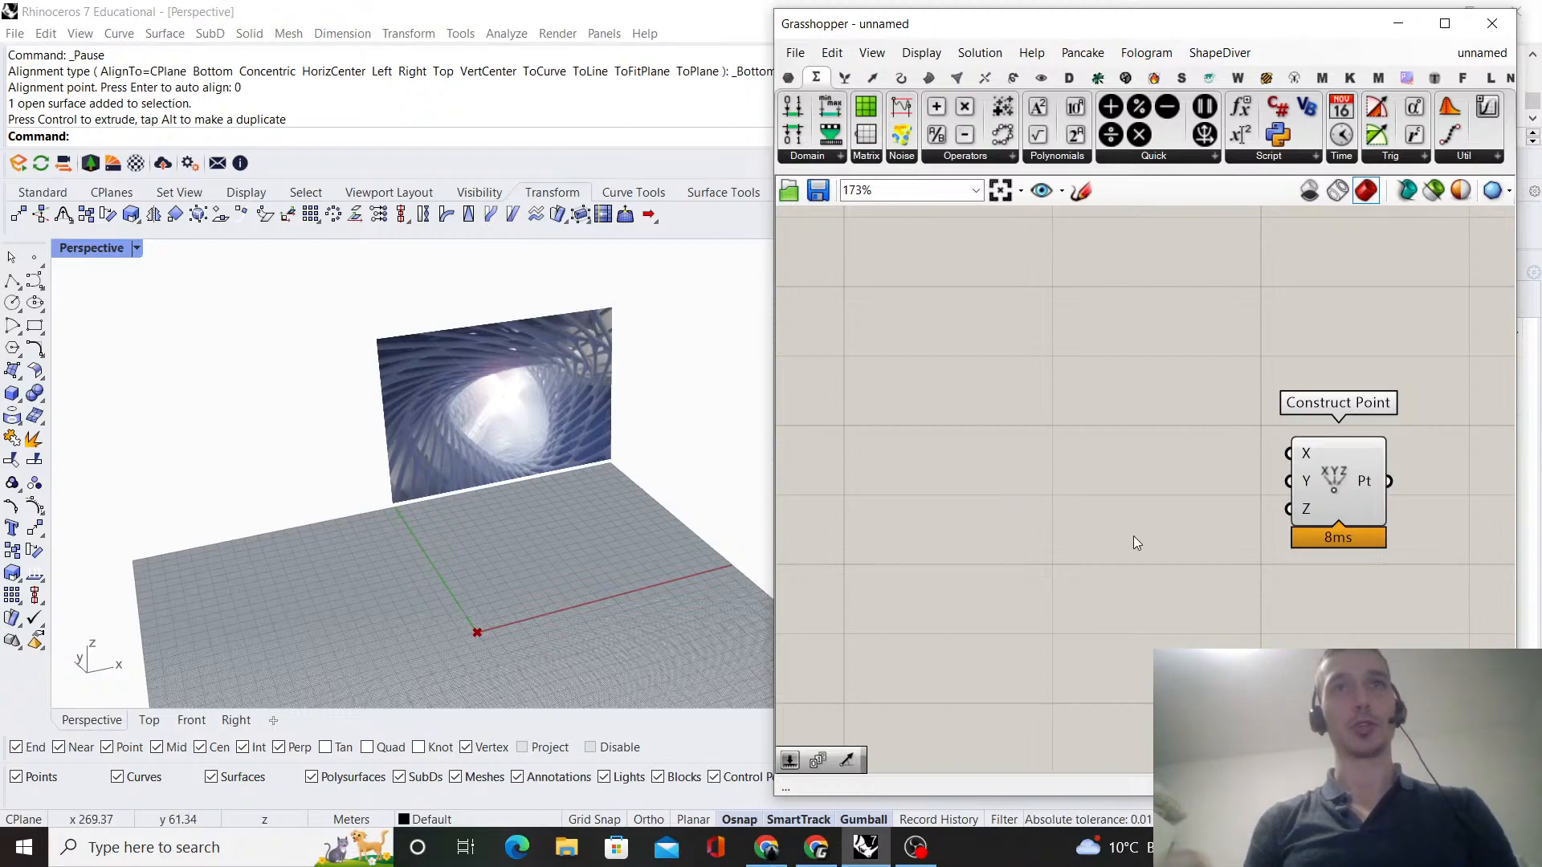
double_click(1168, 533)
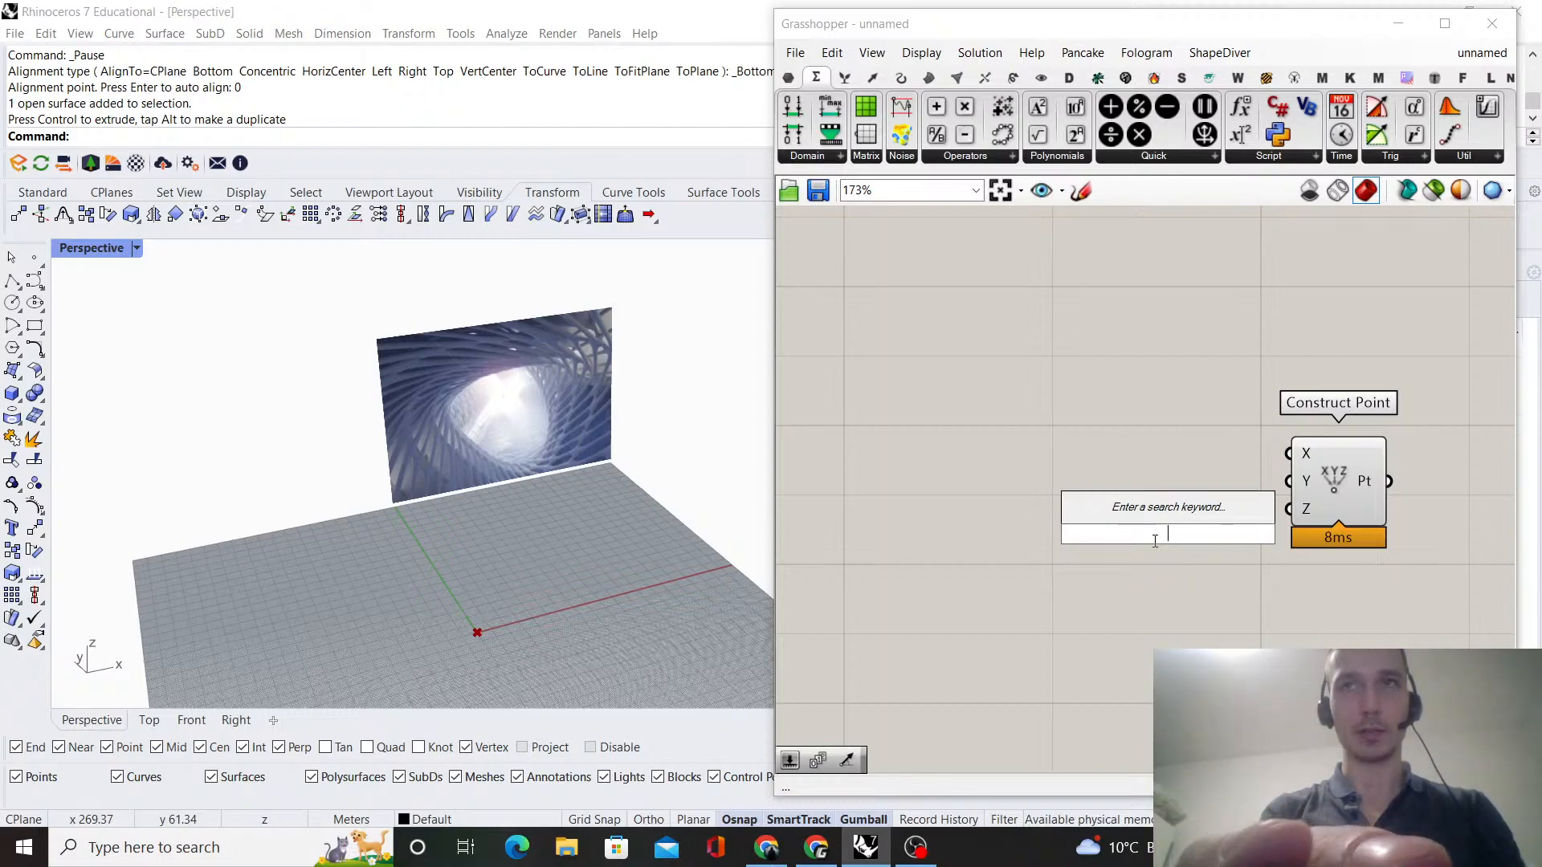
text(r)
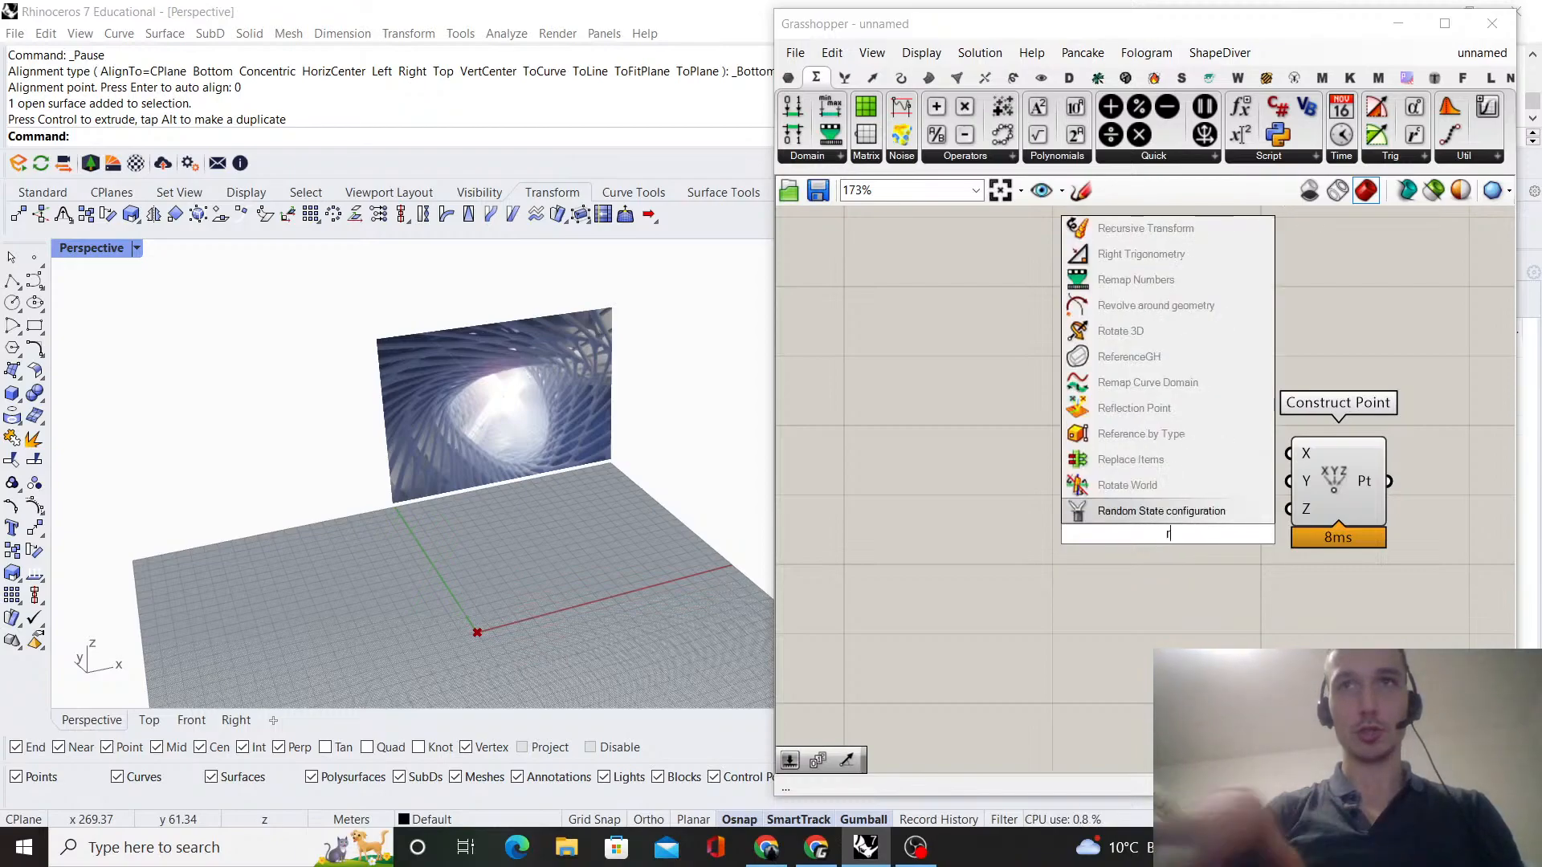
text(ange)
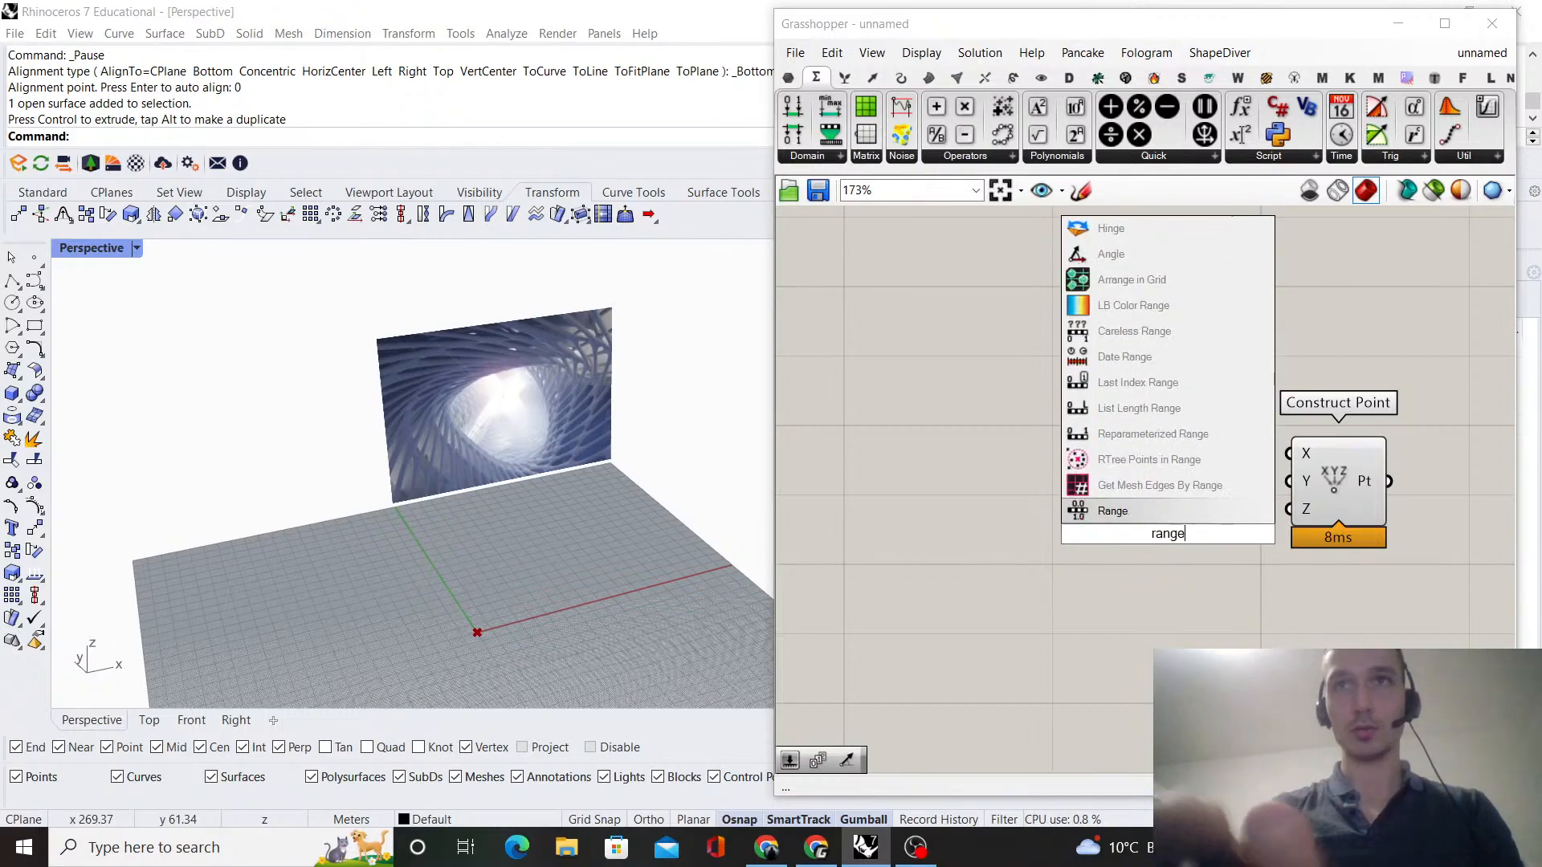
click(1160, 516)
scroll(1382, 554, down, 1)
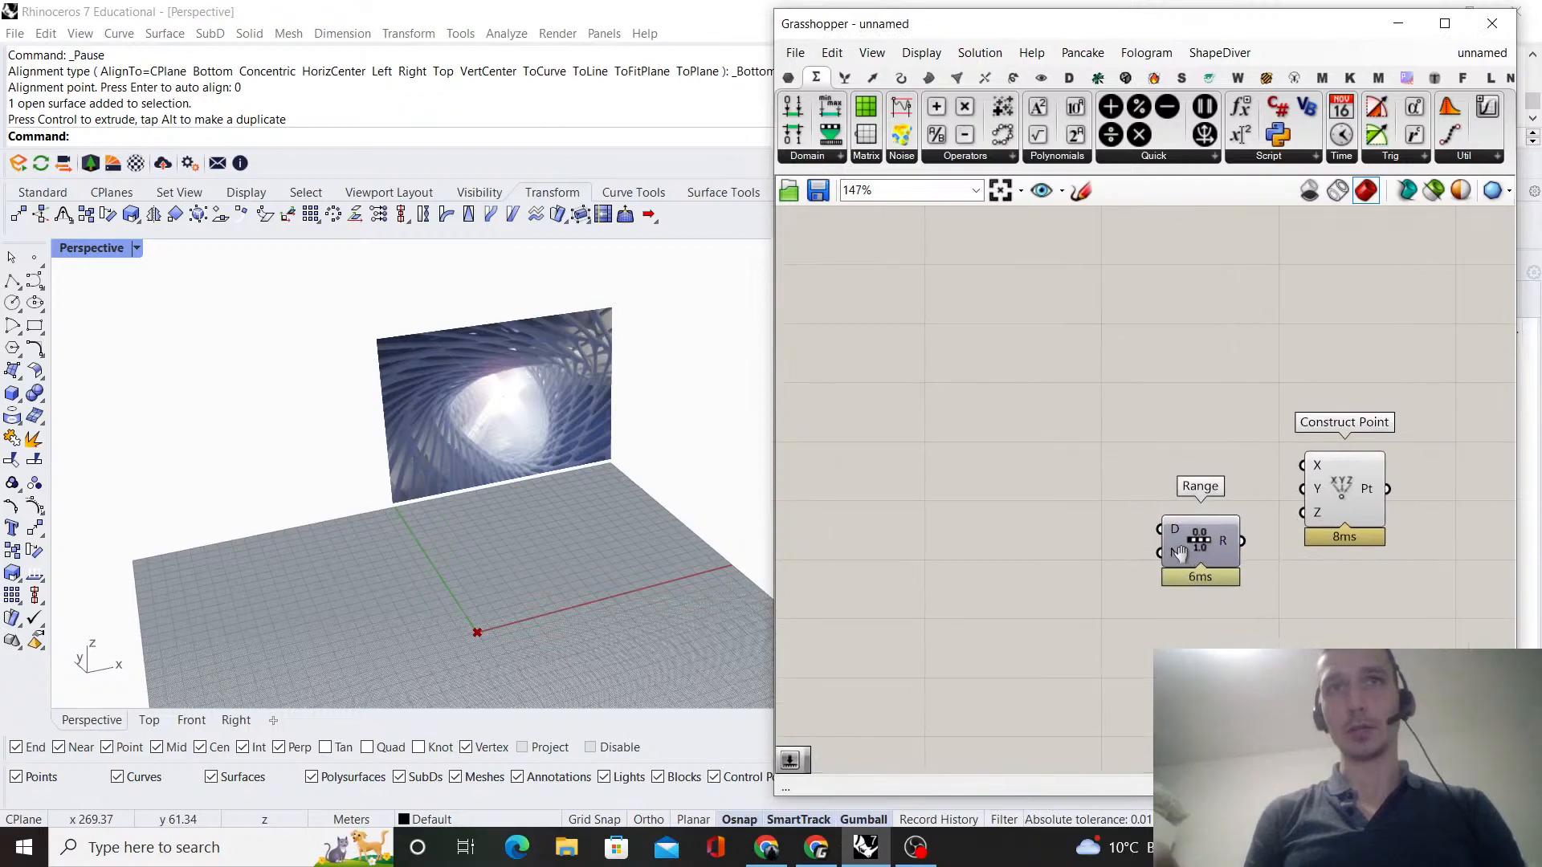
- Create a number slider with the value 300 and connect it to the Range component's domain input
double_click(1068, 559)
text(300)
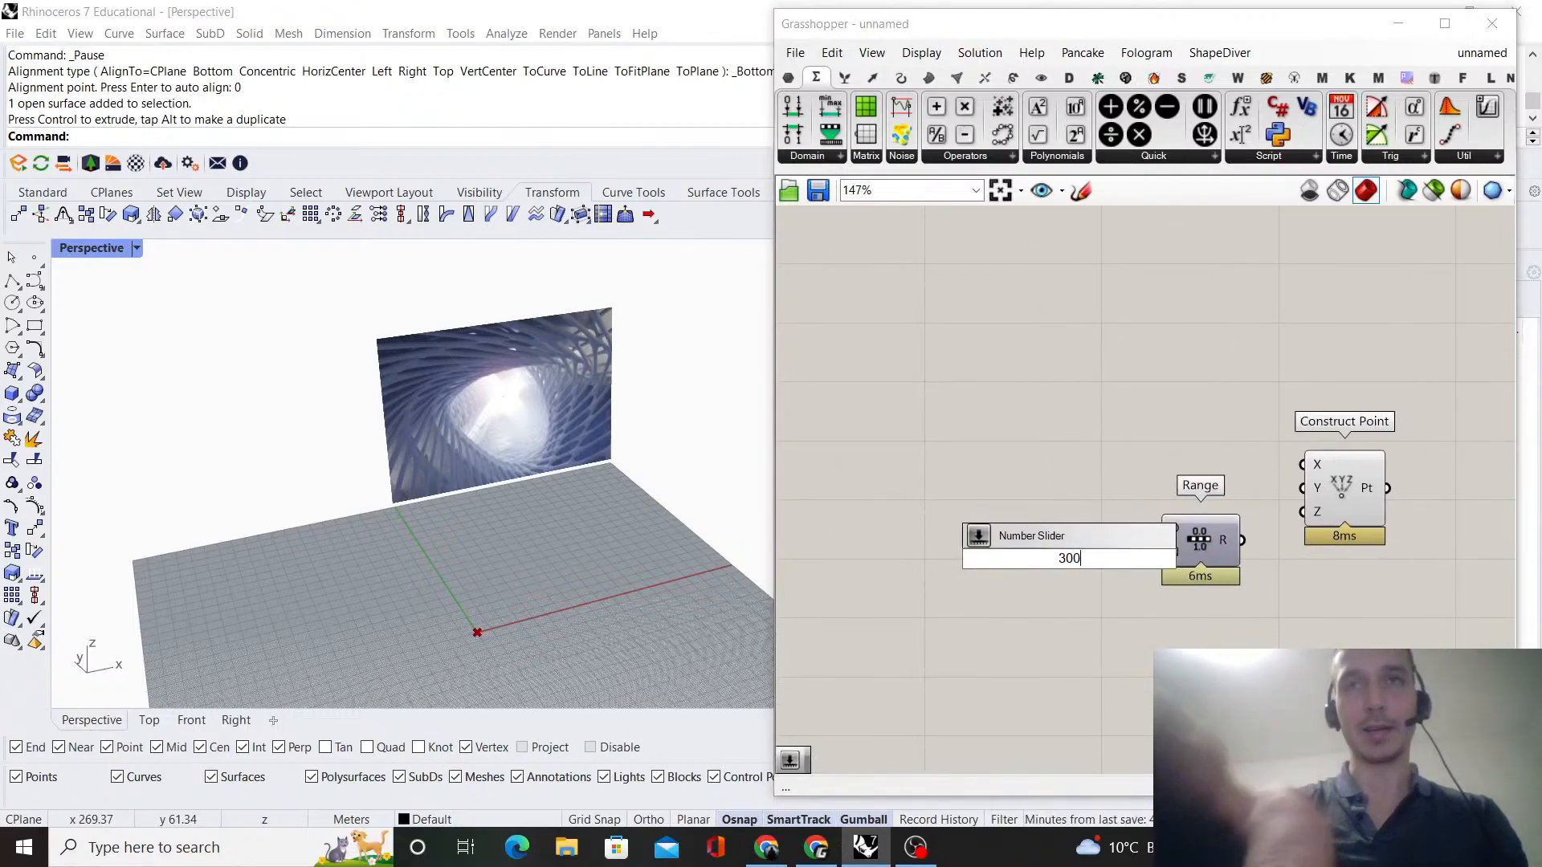
key(Return)
scroll(1144, 552, up, 2)
scroll(1145, 553, up, 2)
click(1108, 566)
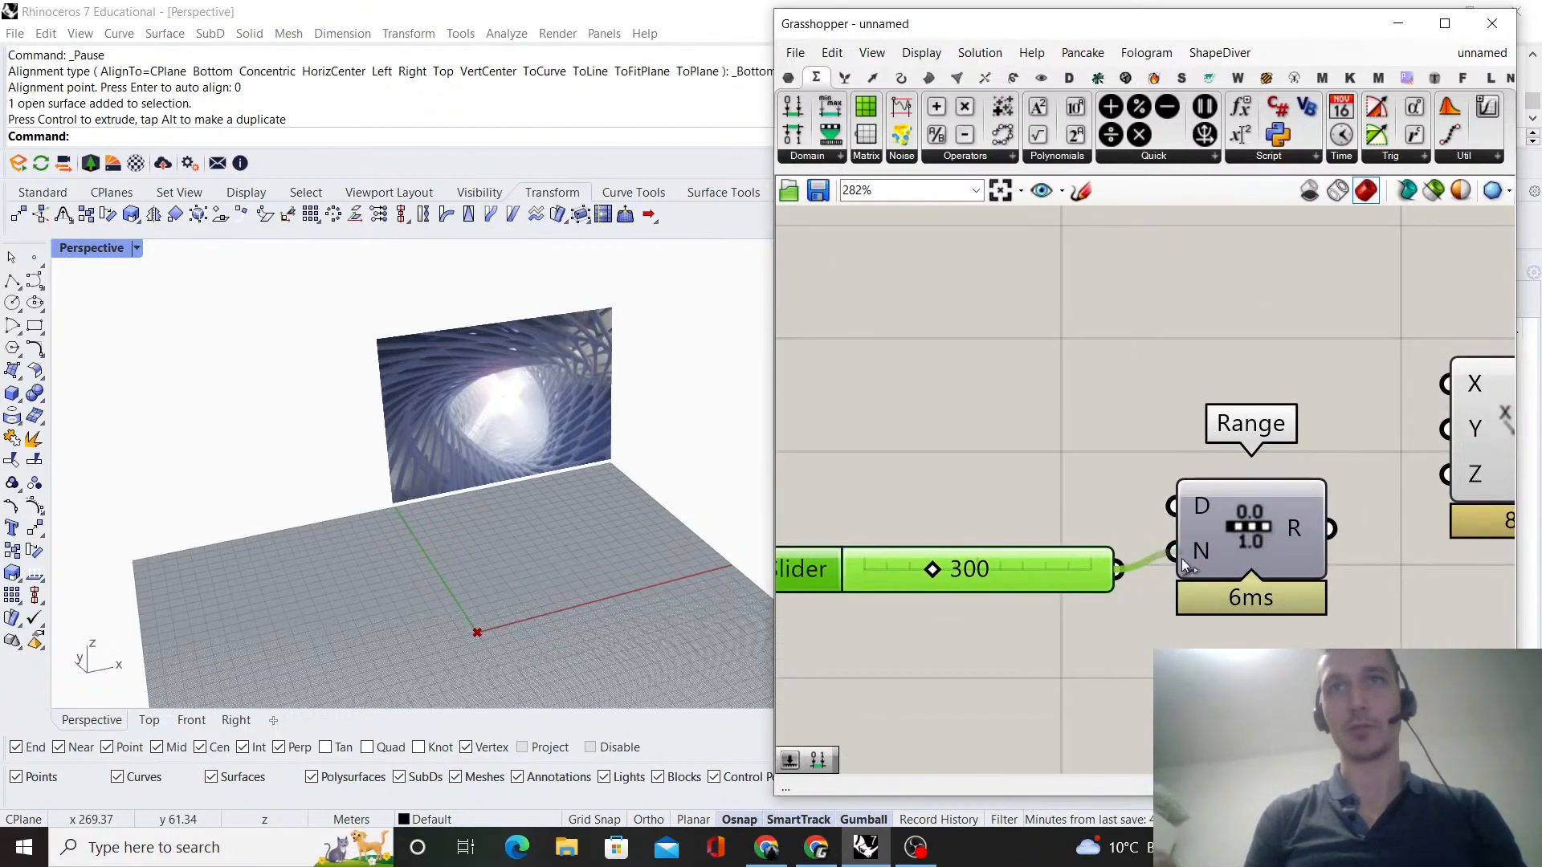
drag(1118, 570, 1065, 493)
- Create a number slider with the value 12 and connect it to the Range component's steps input
click(964, 614)
double_click(960, 611)
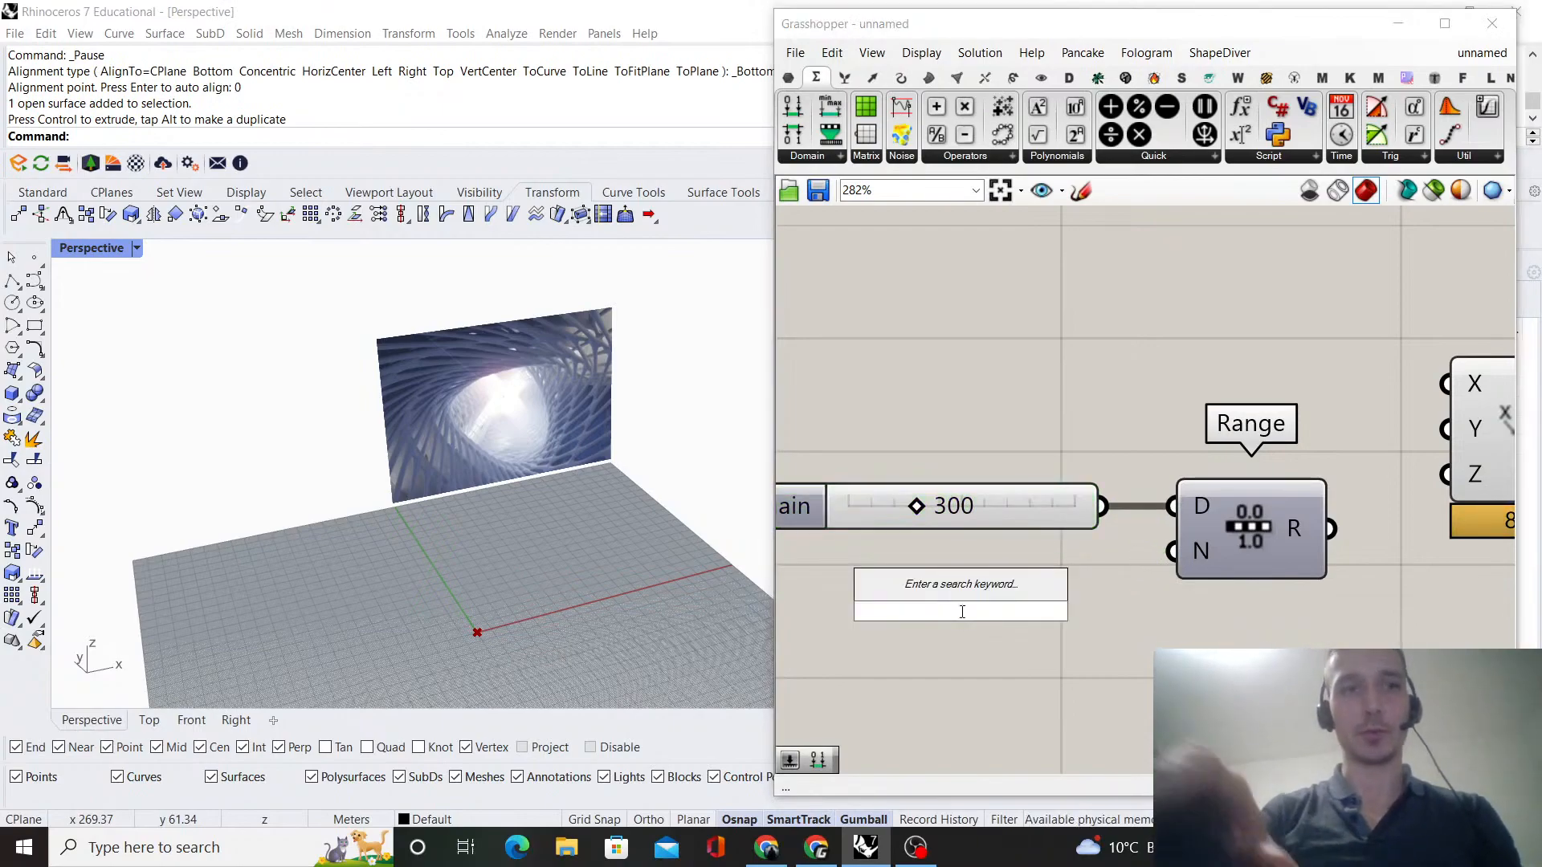
text(12)
key(Return)
drag(1145, 610, 1172, 551)
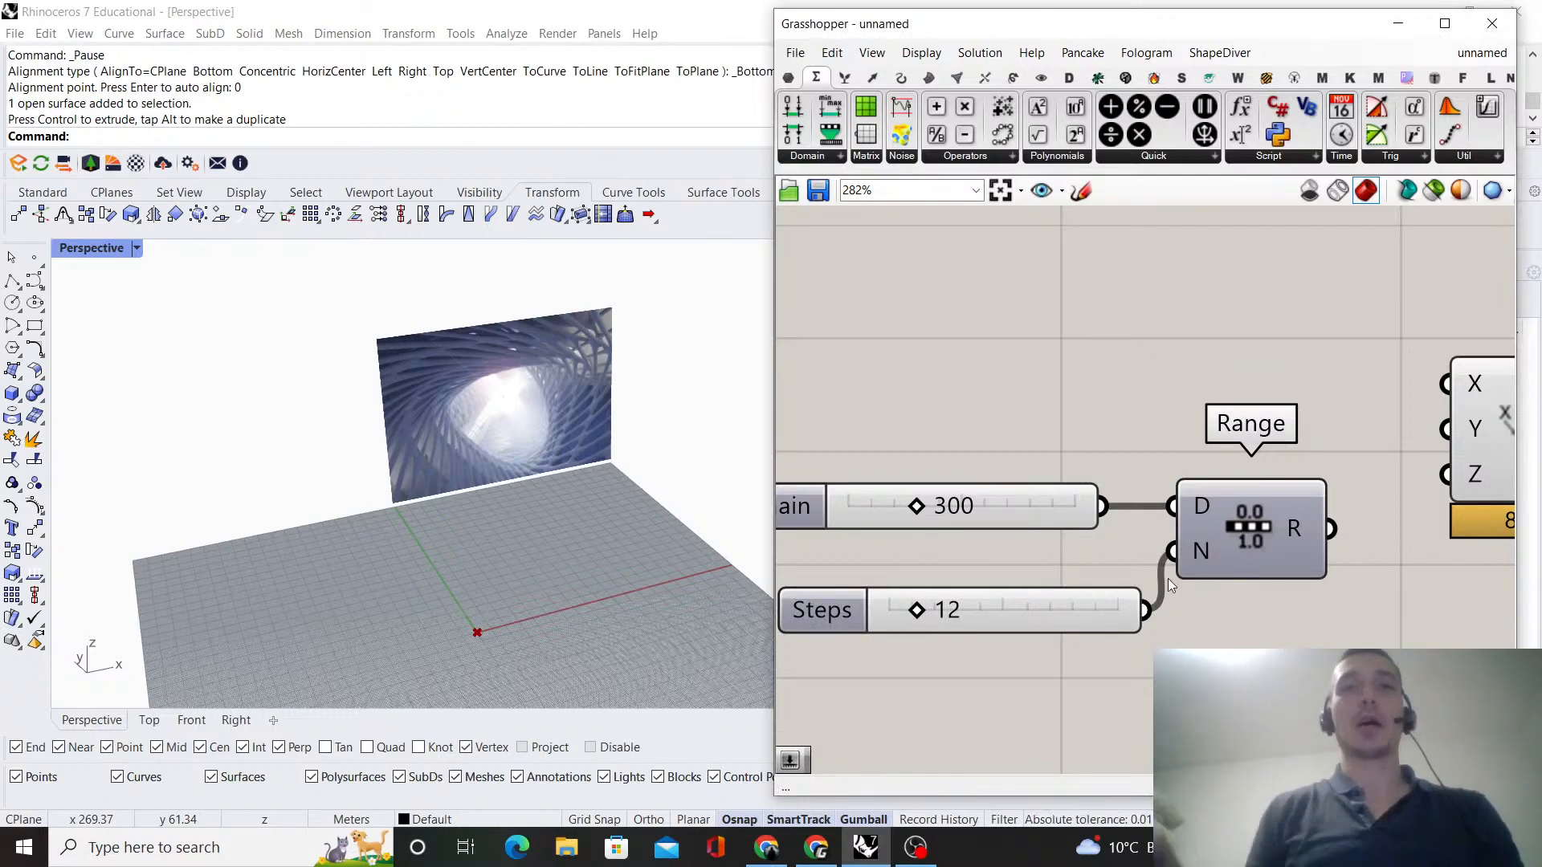
click(930, 854)
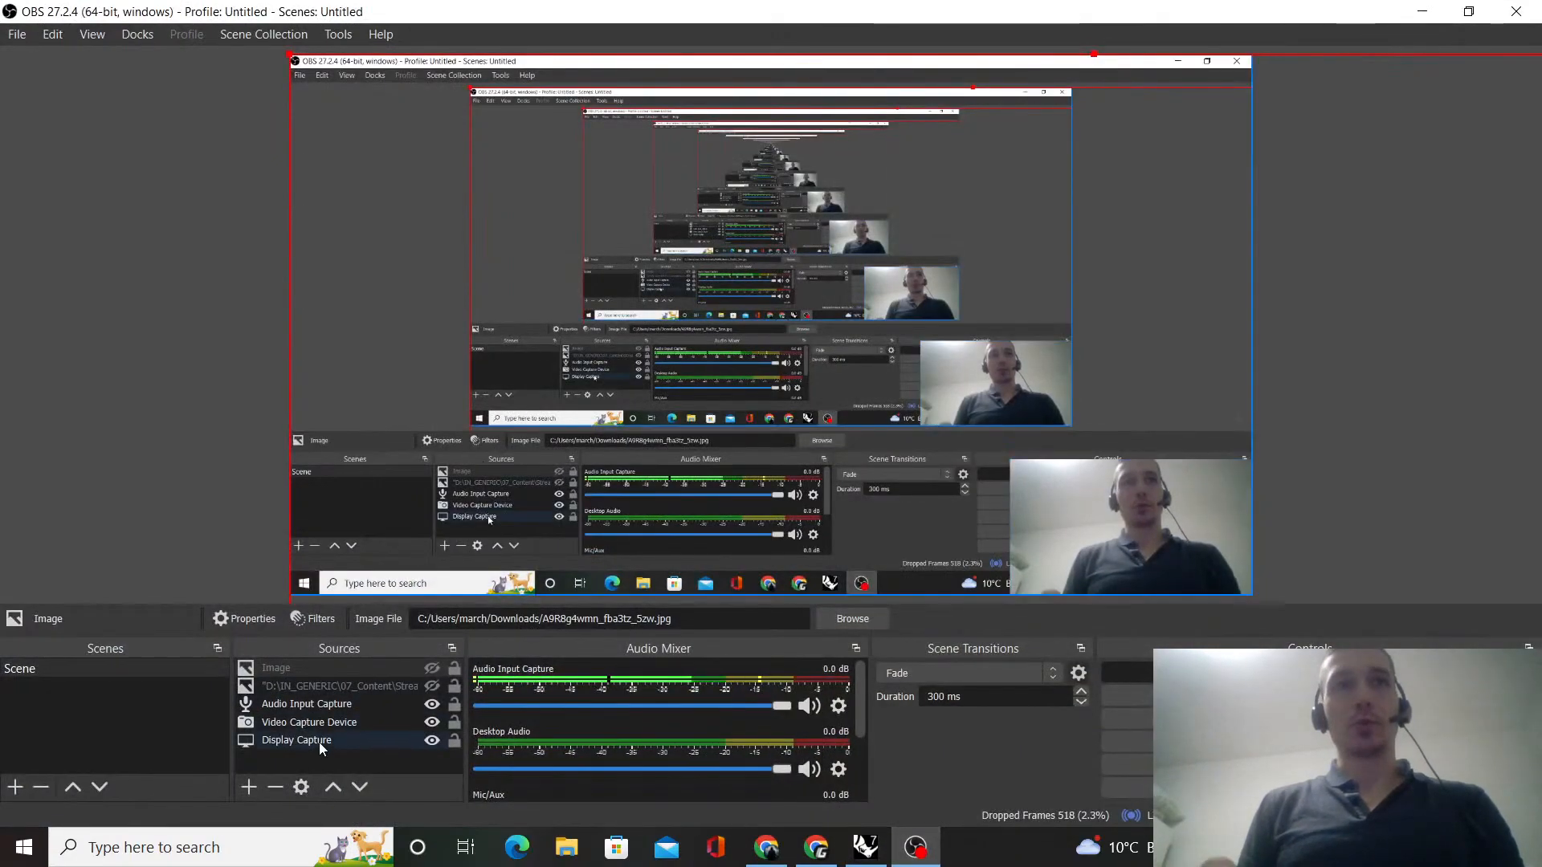
click(1438, 19)
- Connect the Range output to the Z input of Construct Point and view the resulting points
scroll(1106, 493, down, 3)
scroll(1067, 552, up, 4)
drag(1079, 548, 1178, 502)
drag(1245, 488, 1291, 522)
scroll(550, 558, down, 10)
right_drag(550, 557, 581, 553)
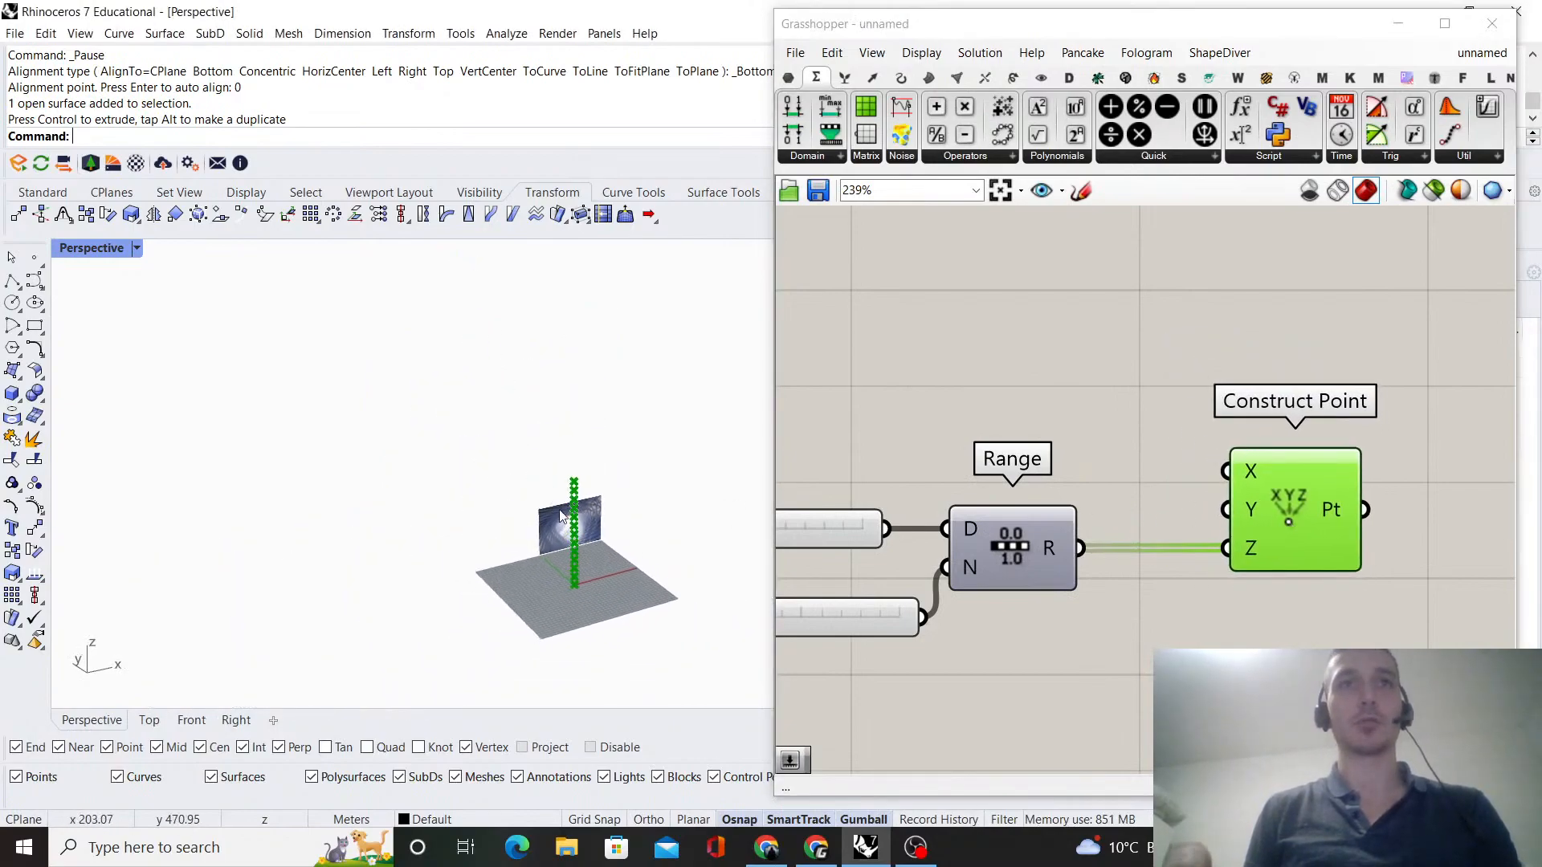
scroll(581, 551, up, 10)
- Set the Steps slider's maximum to 20 and its value to 7
right_drag(1112, 562, 1359, 488)
scroll(1067, 533, up, 3)
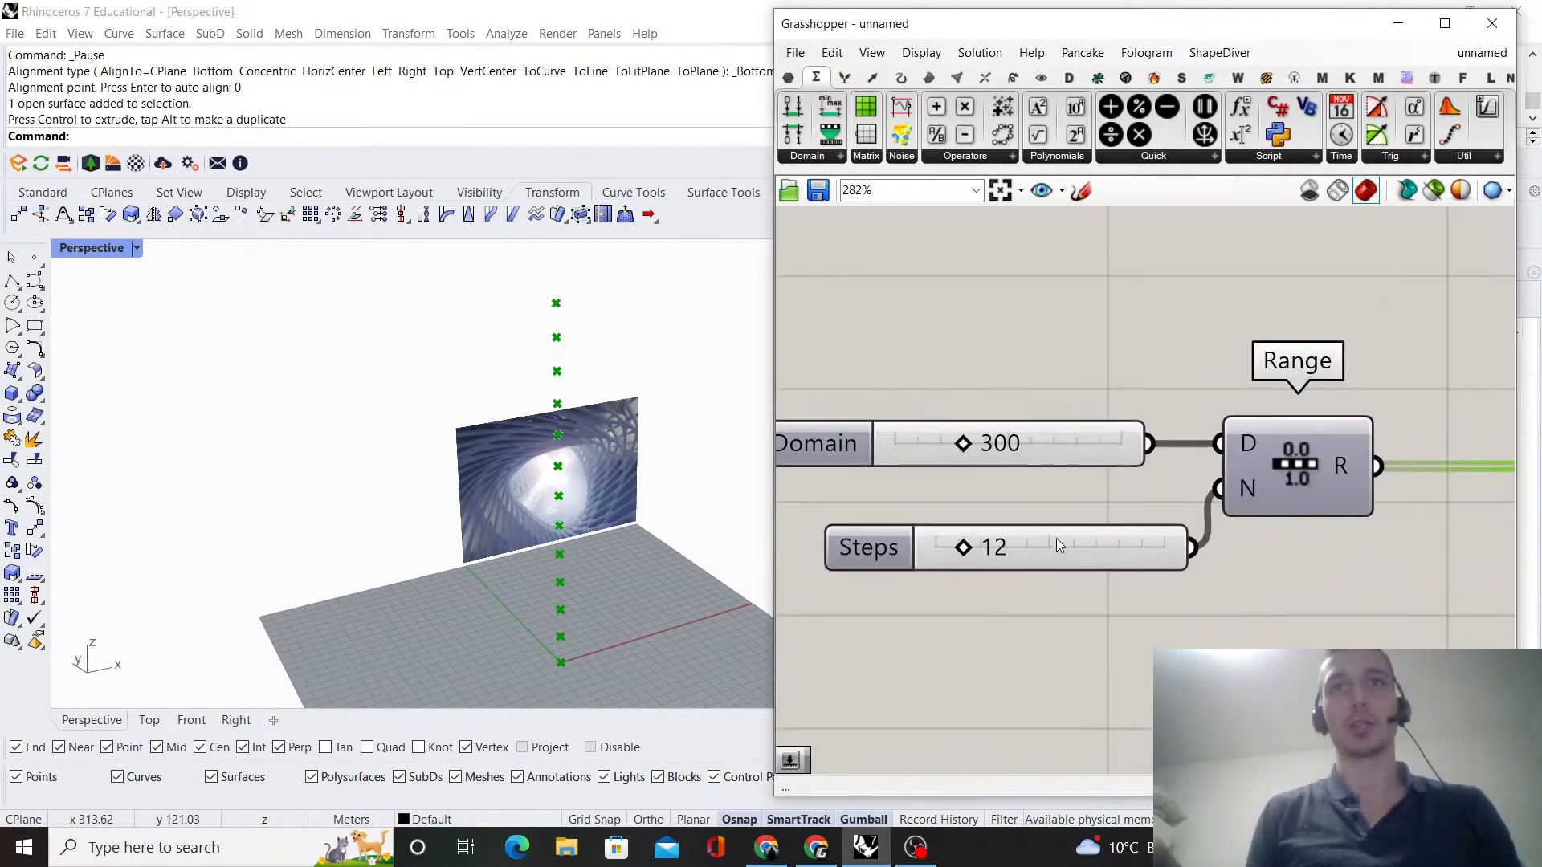
right_click(1078, 551)
click(1157, 632)
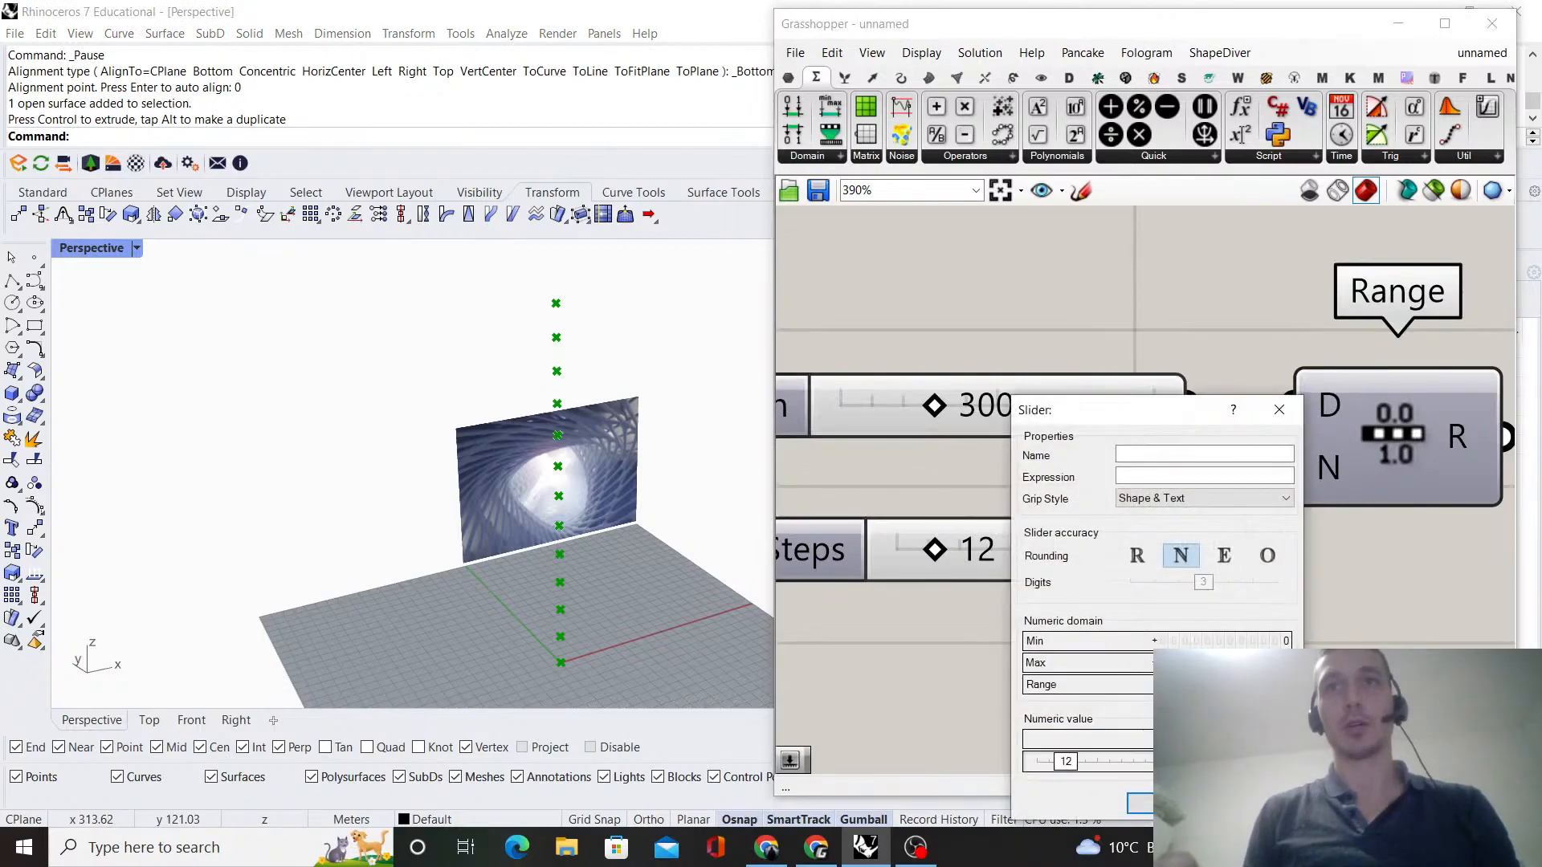
double_click(1204, 663)
text(20)
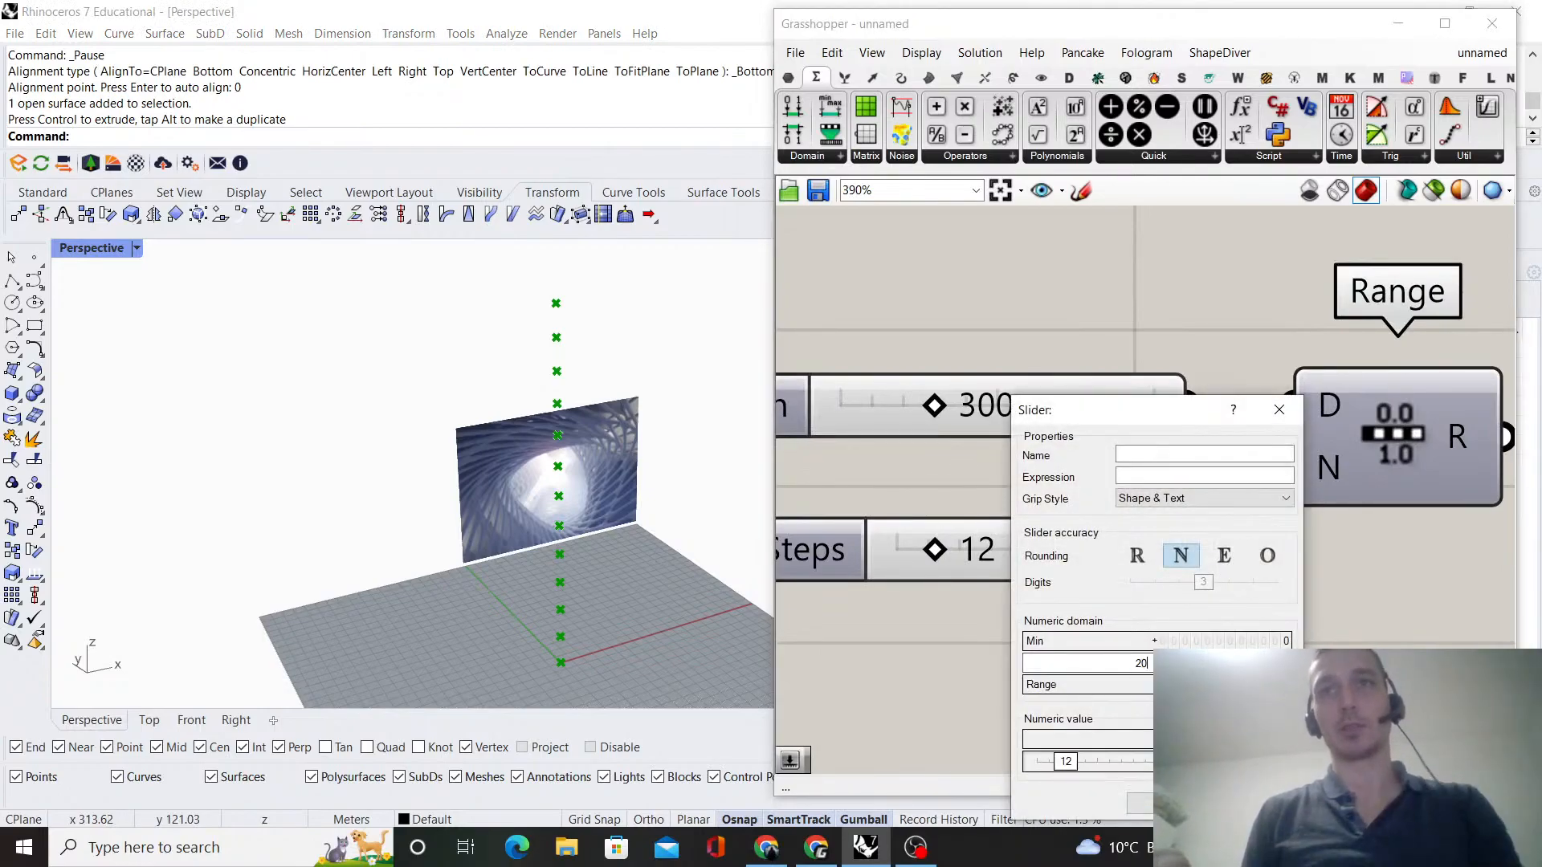
key(Return)
drag(1087, 553, 1015, 556)
scroll(972, 530, down, 5)
click(847, 526)
scroll(687, 536, down, 5)
right_drag(686, 537, 602, 515)
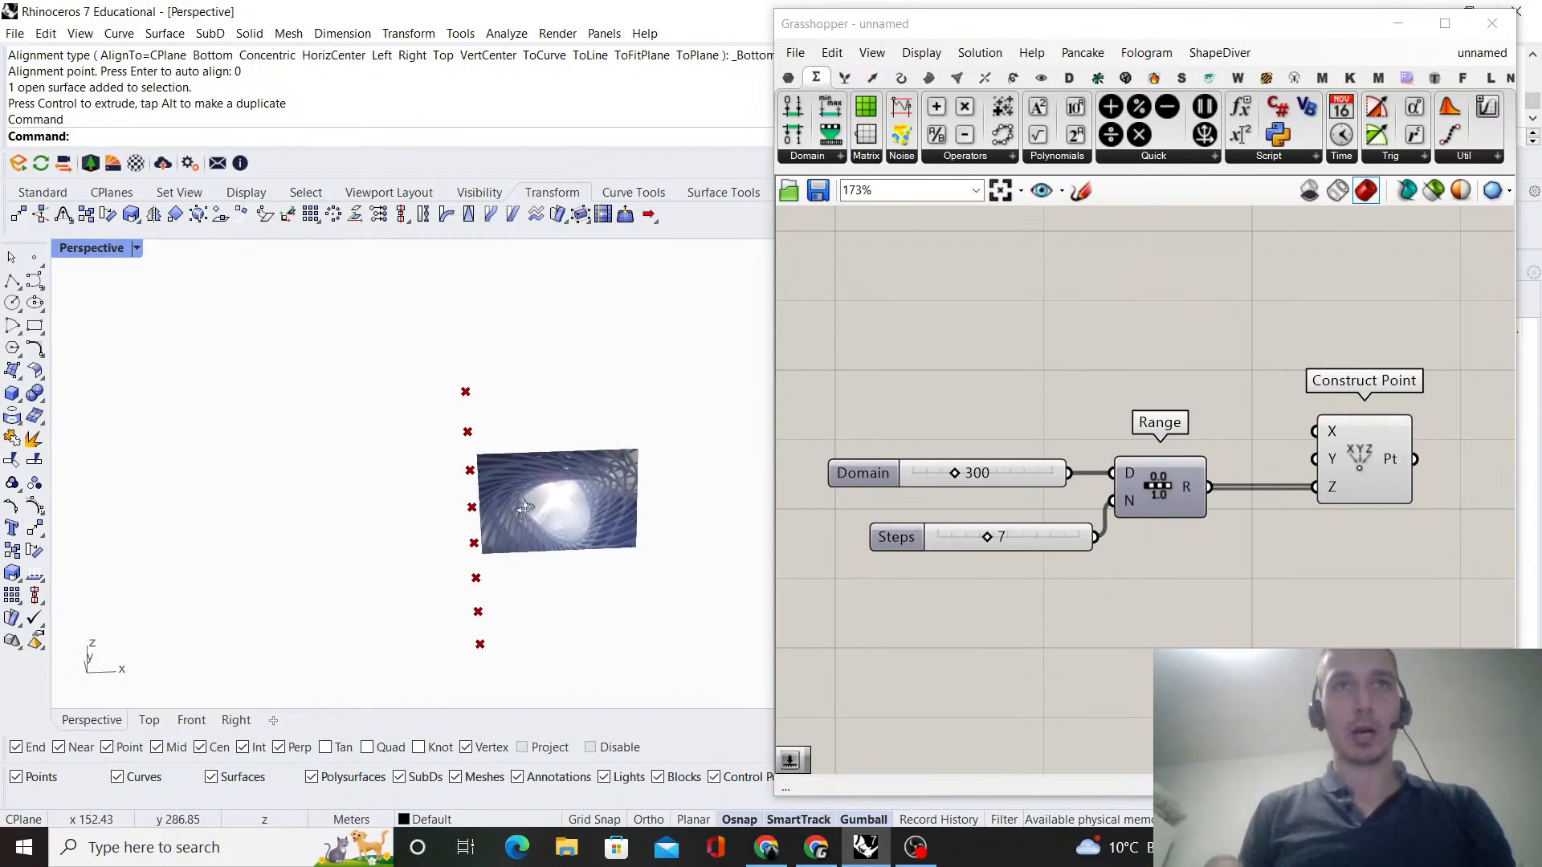
- Add a Multiplication component and place it below the Construct Point component
scroll(1079, 488, up, 3)
drag(1079, 488, 1145, 484)
double_click(1238, 499)
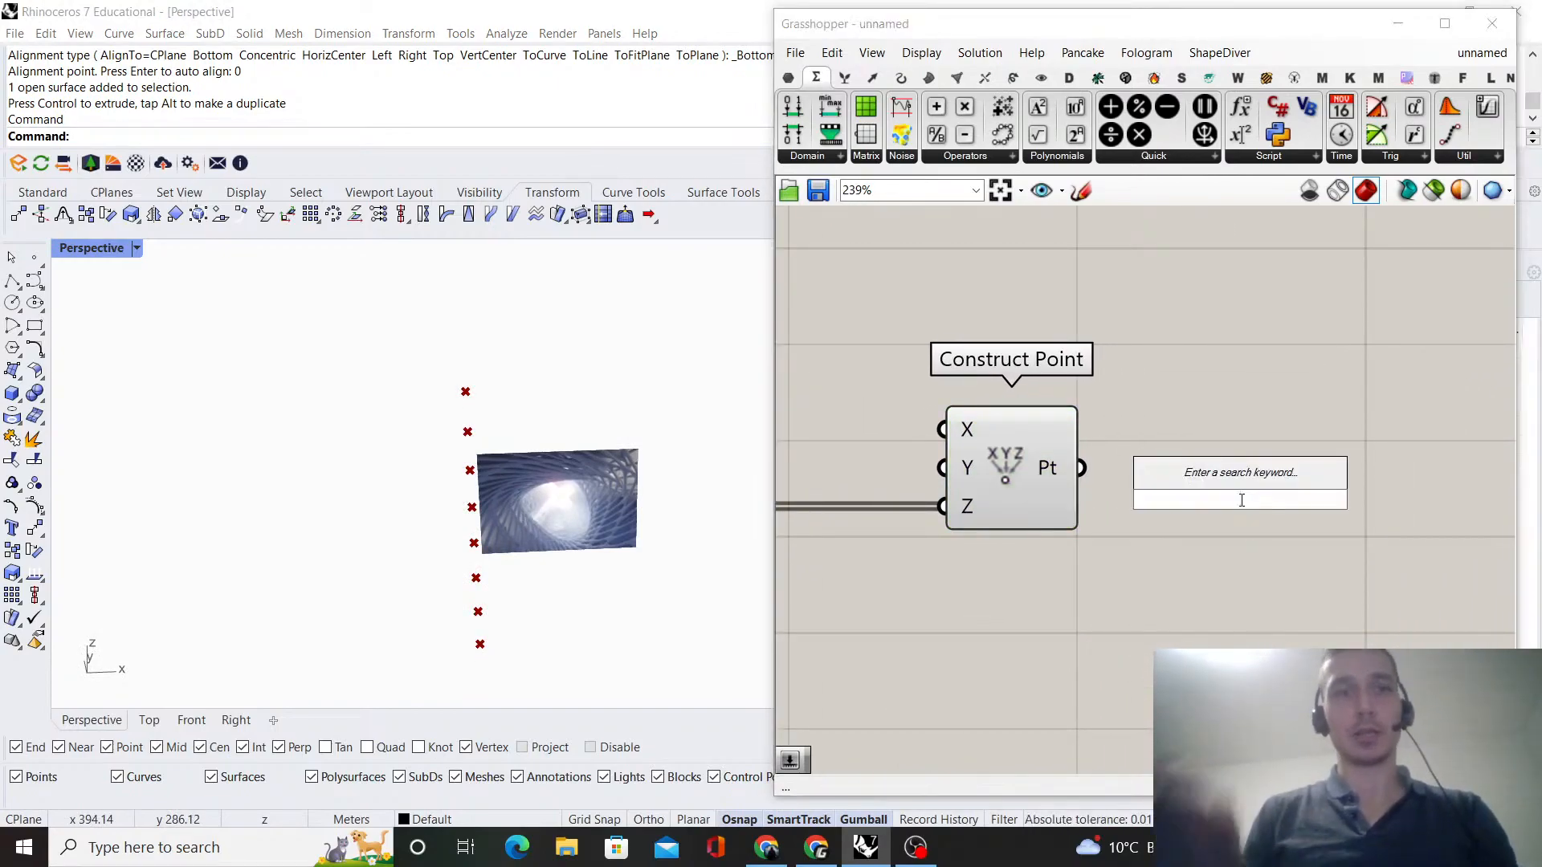
text(mul)
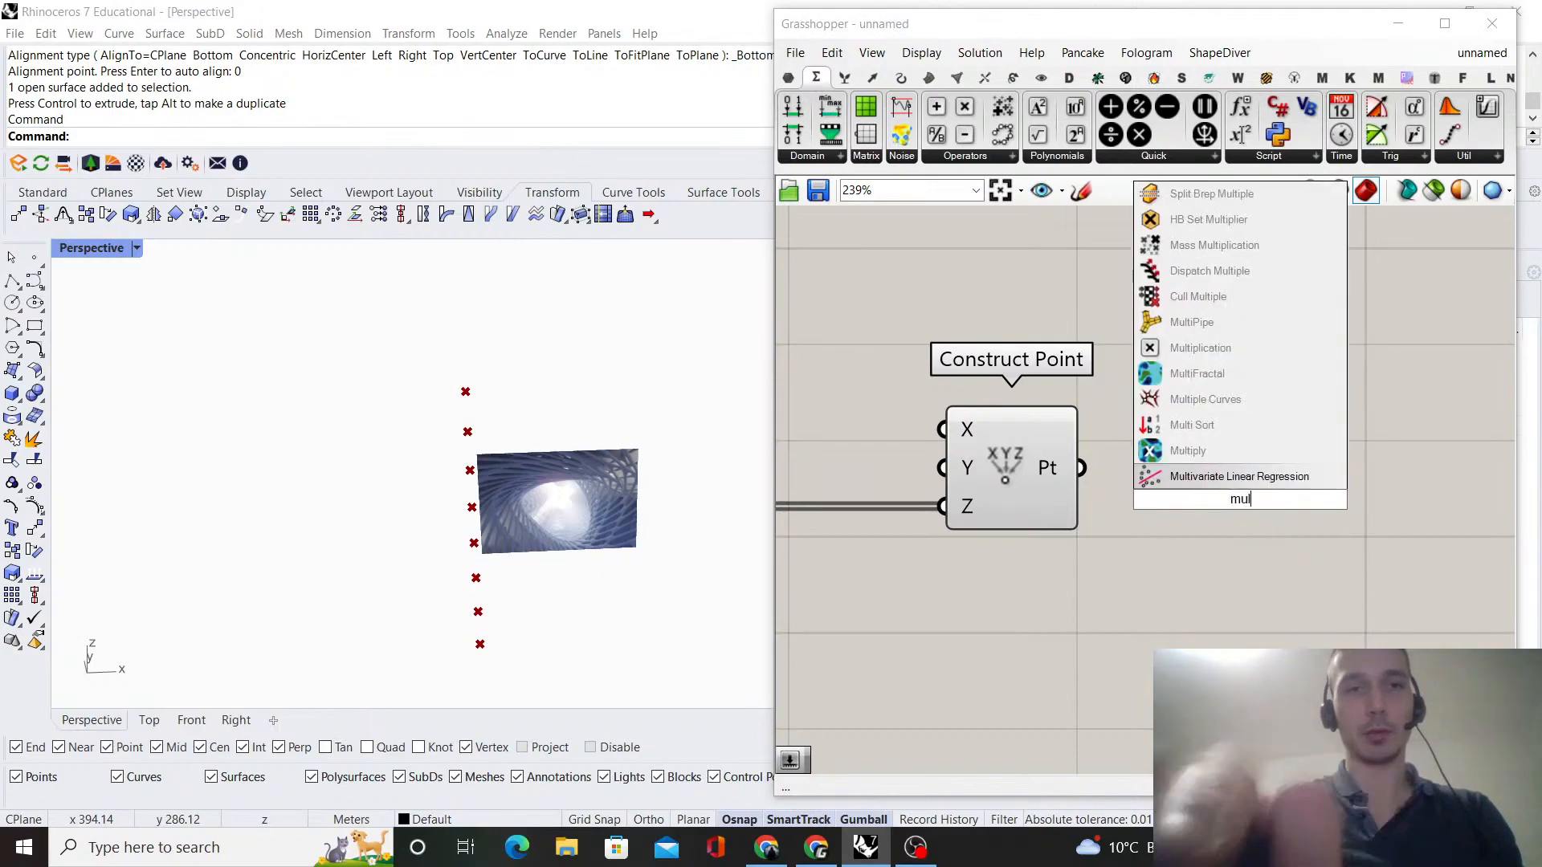
text(tiplic)
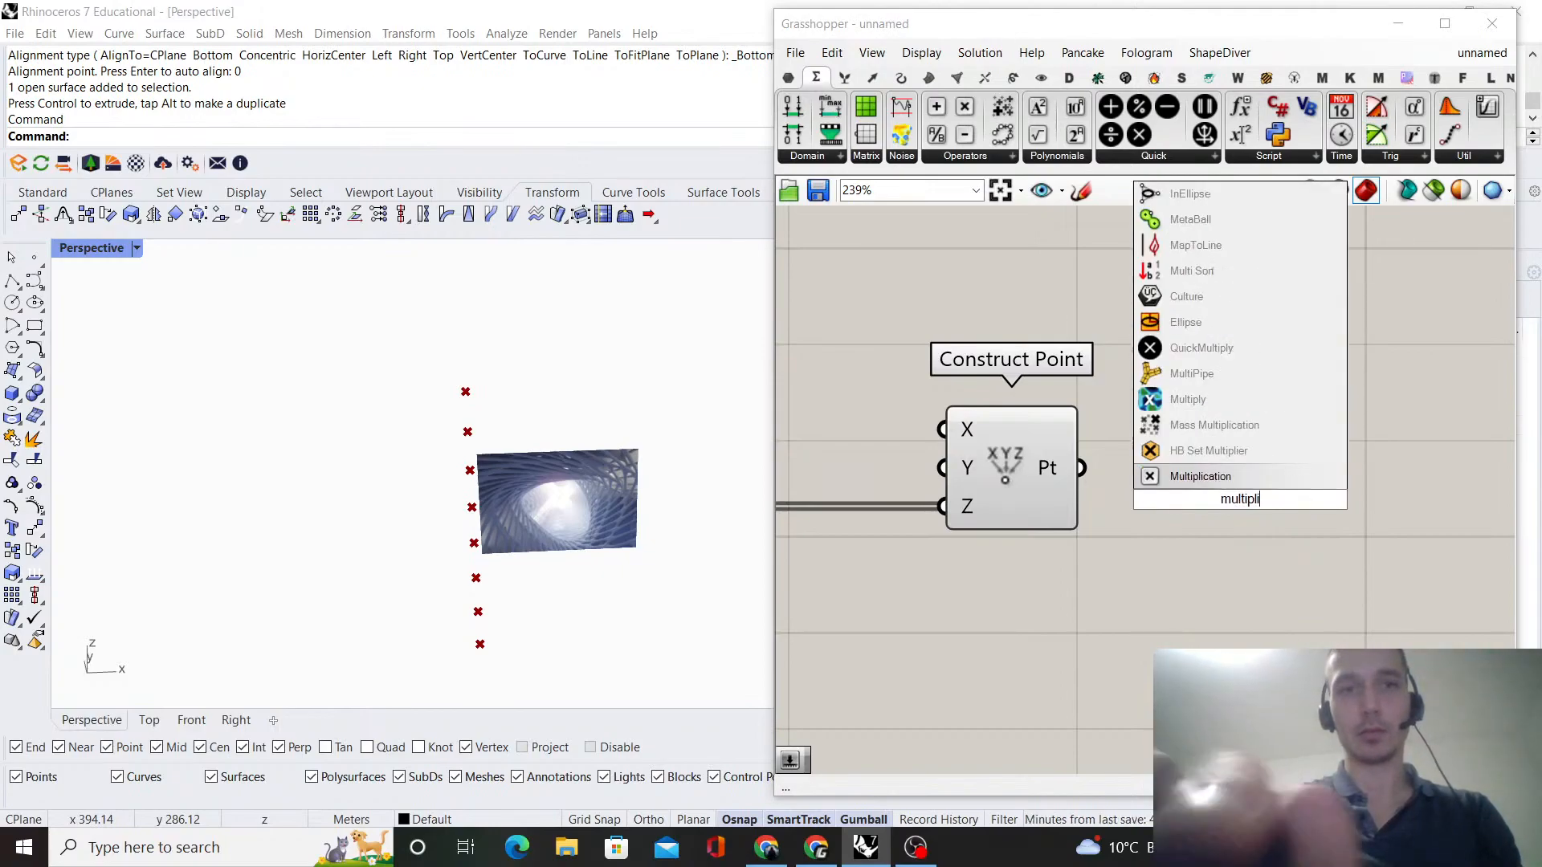
key(Return)
scroll(1260, 467, down, 5)
scroll(1292, 485, up, 4)
drag(1352, 466, 1208, 580)
- Move the Steps slider so it lines up directly beneath the Domain slider next to Range
click(1077, 487)
right_drag(1077, 488, 1192, 488)
scroll(1004, 490, up, 2)
drag(1004, 490, 967, 447)
click(1012, 392)
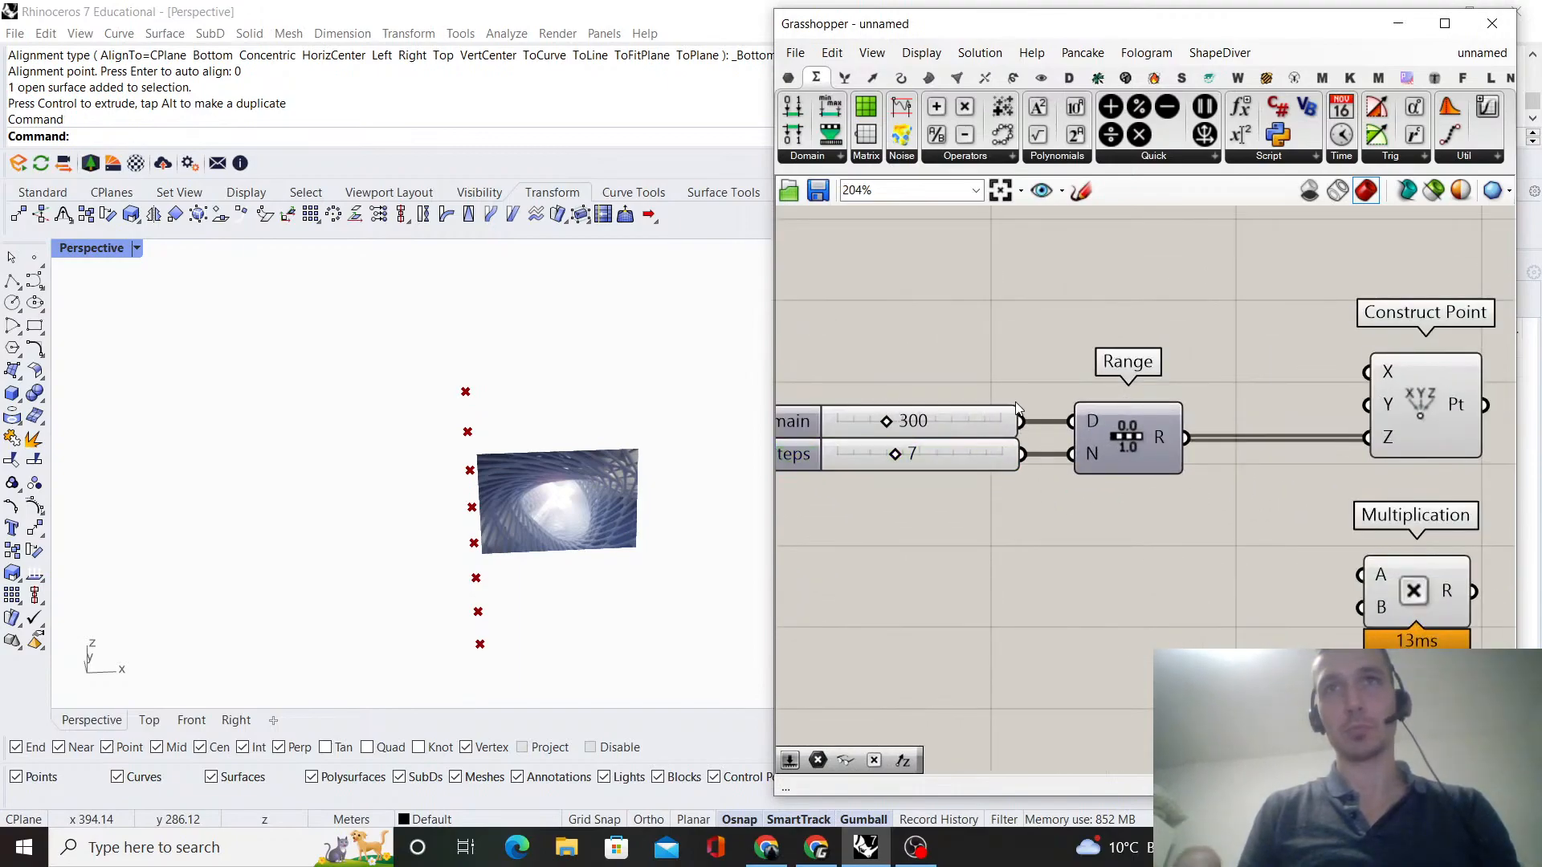
- Add a Polygon component and place it well beyond the Construct Point component
scroll(1219, 482, down, 2)
right_drag(1219, 482, 892, 488)
scroll(1225, 477, up, 1)
double_click(1225, 477)
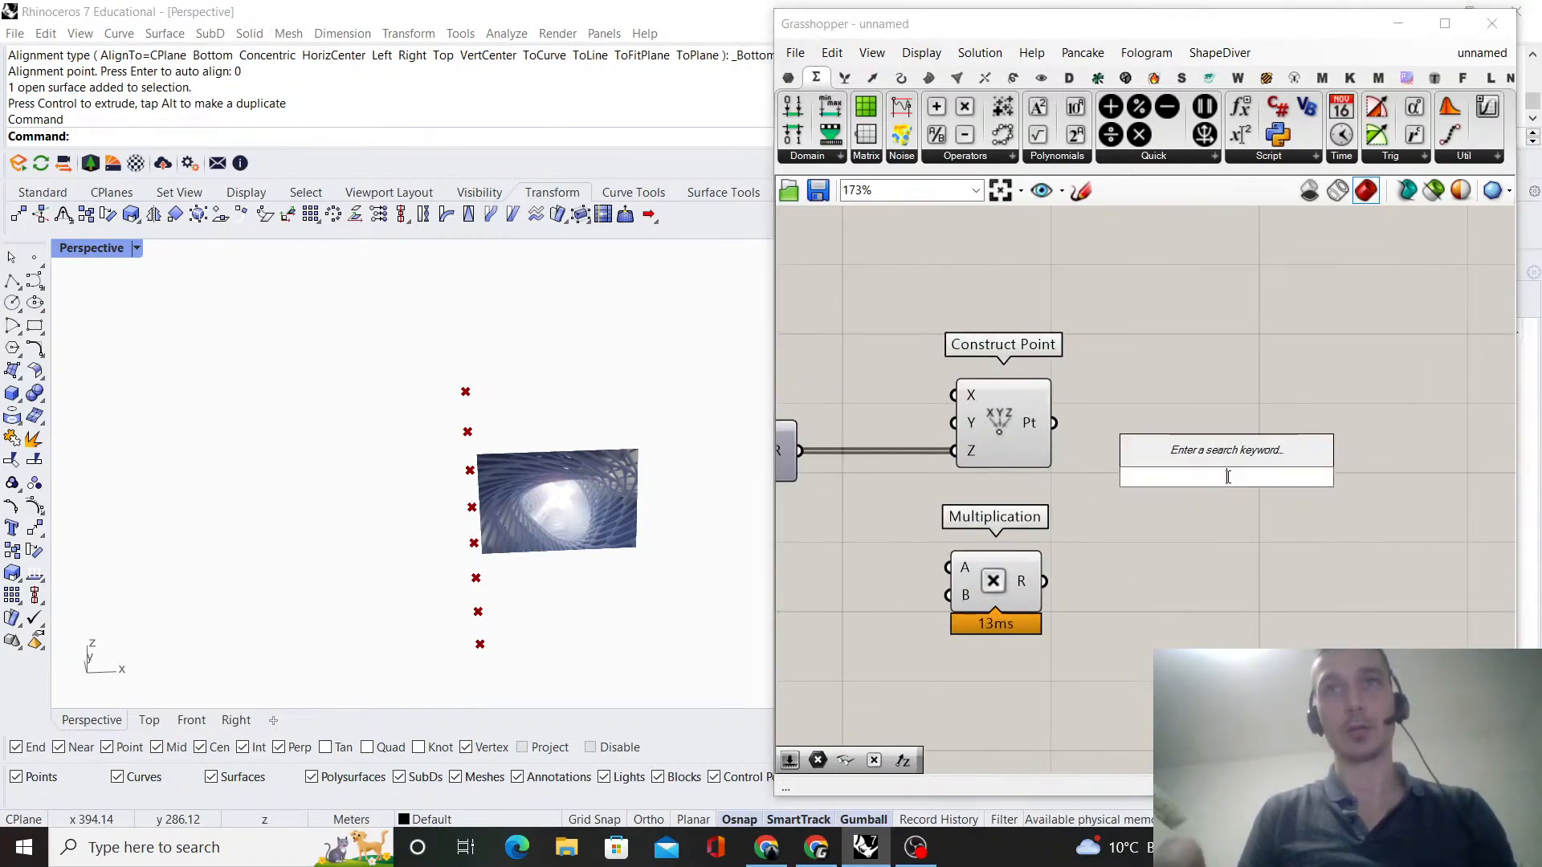
text(polyg)
text(o)
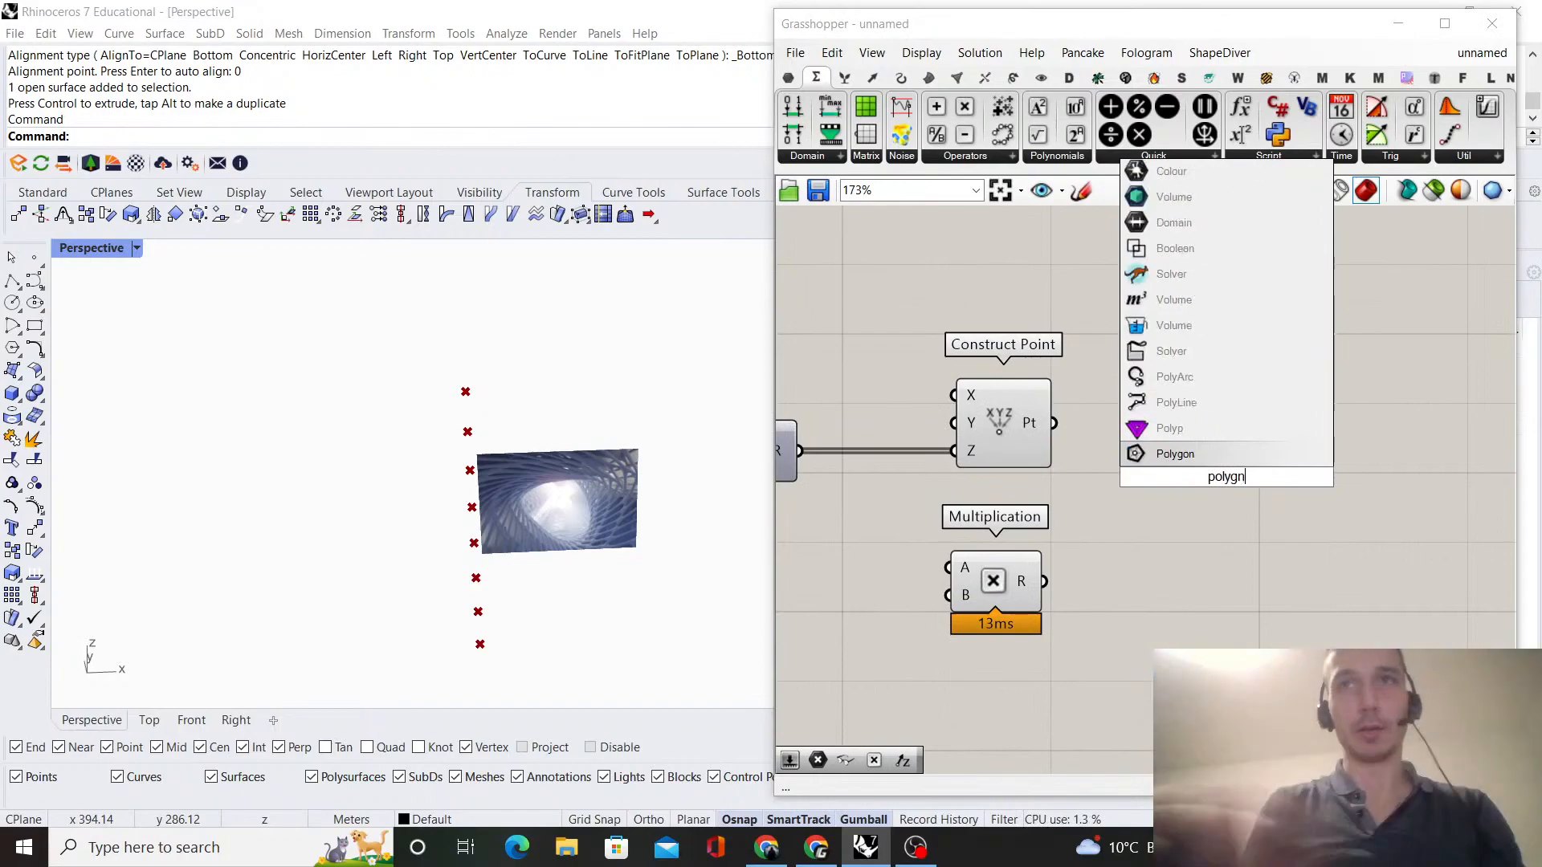
key(Return)
drag(1227, 462, 1377, 449)
click(1290, 351)
- Feed the Construct Point output into the Polygon component and space the components out
scroll(1060, 416, down, 3)
scroll(1229, 440, up, 1)
drag(1257, 443, 1381, 443)
drag(1249, 458, 1174, 481)
right_drag(899, 464, 1065, 452)
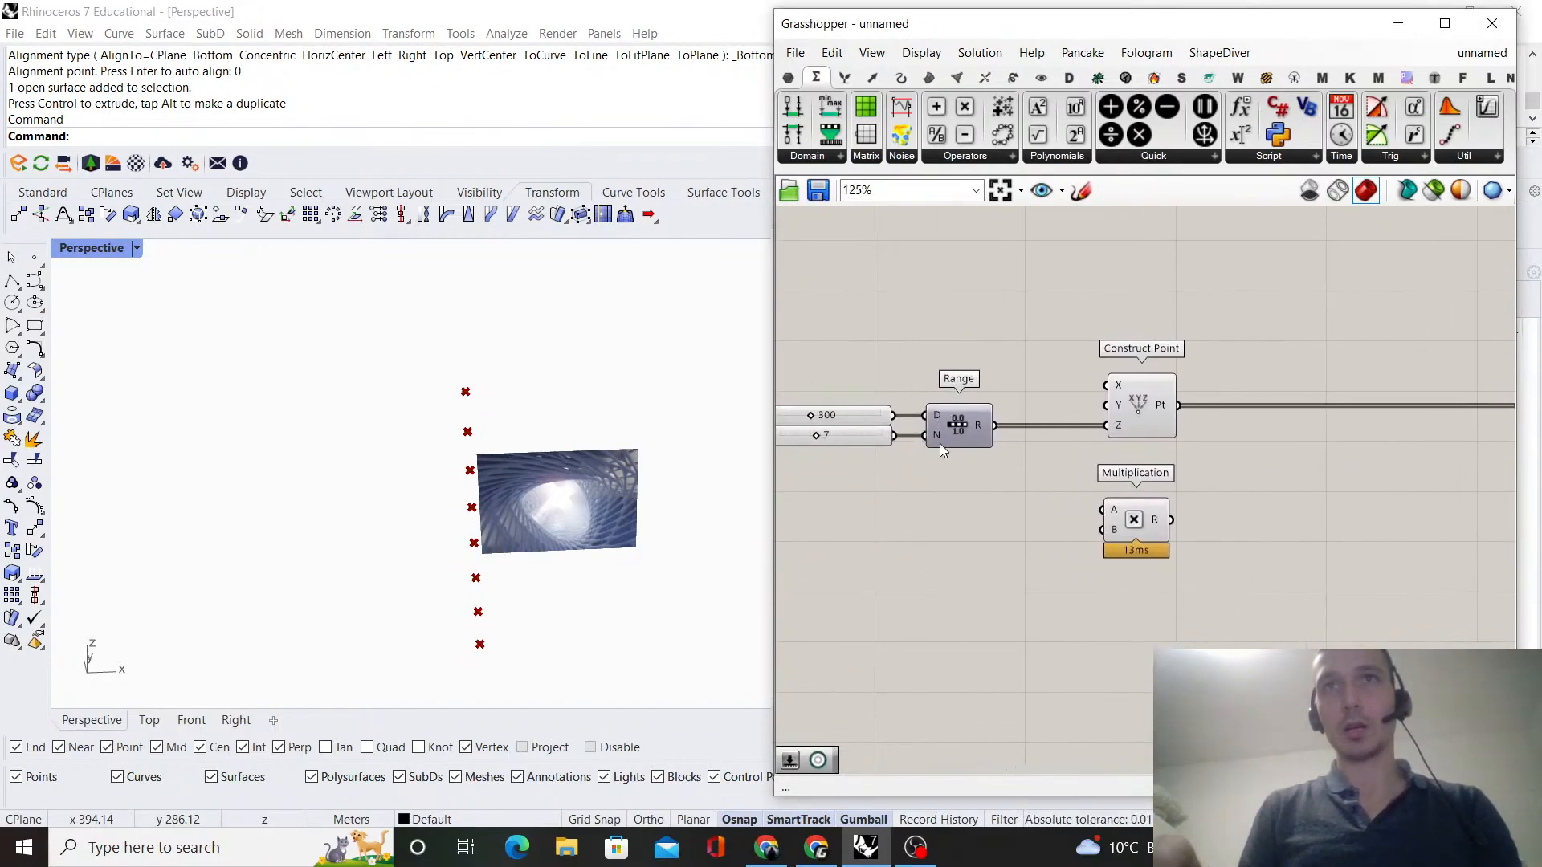
- Insert a relay on the wire between the 300 slider and Range, and connect it to the Multiplication's A input
scroll(859, 431, up, 1)
right_drag(849, 429, 923, 413)
drag(1221, 513, 1033, 547)
right_drag(928, 393, 1047, 427)
click(976, 434)
drag(977, 428, 932, 428)
double_click(1001, 431)
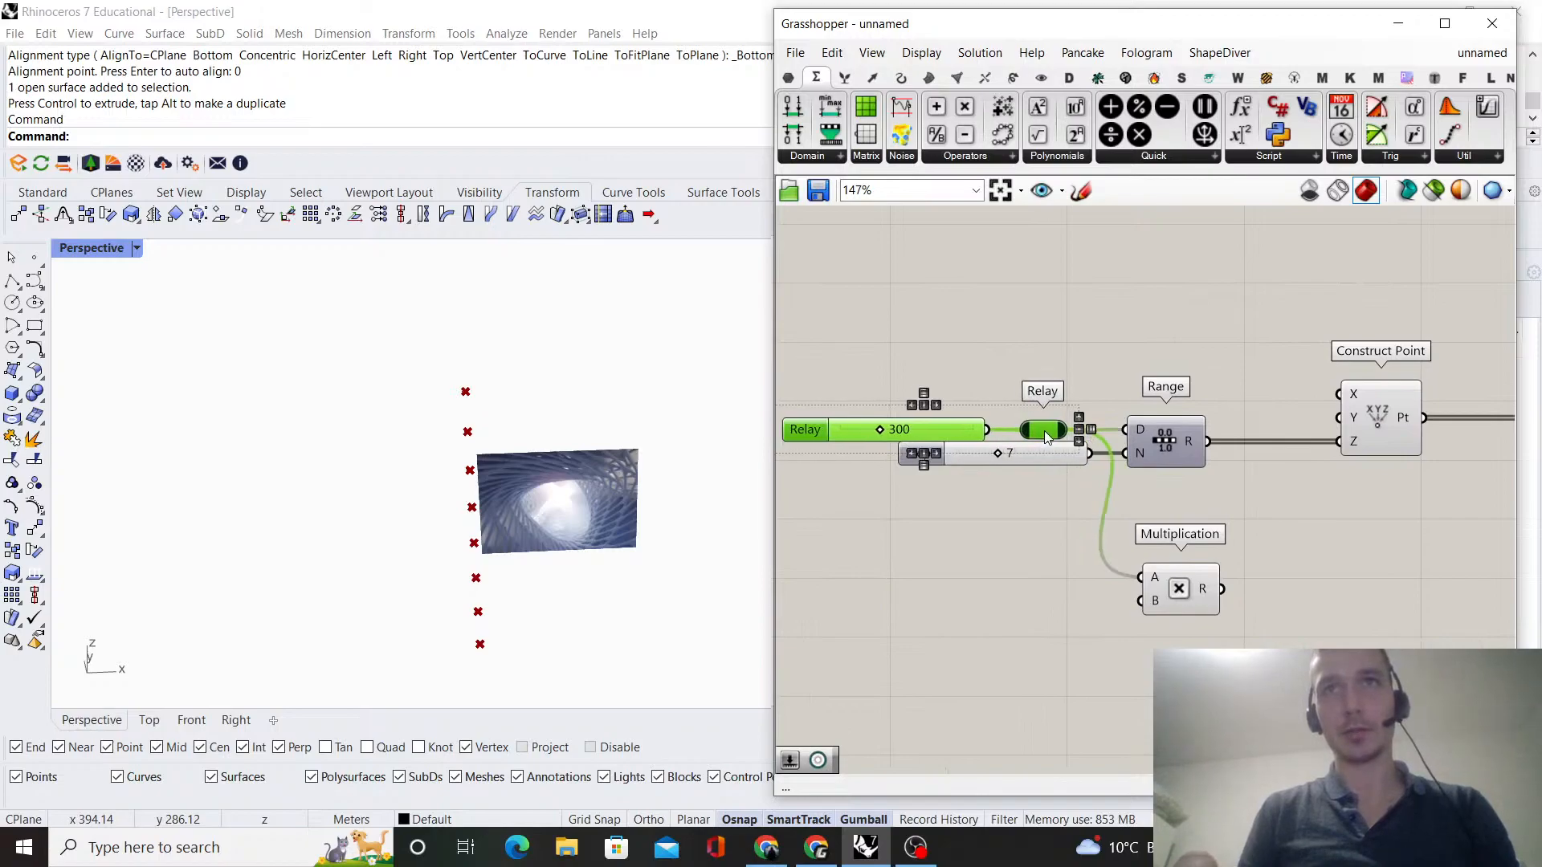
drag(1042, 437, 1046, 437)
click(1055, 391)
right_drag(1056, 391, 1032, 375)
- Add a 0.25 number slider, connect it to the Multiplication's B input and align it beside the component
double_click(1010, 604)
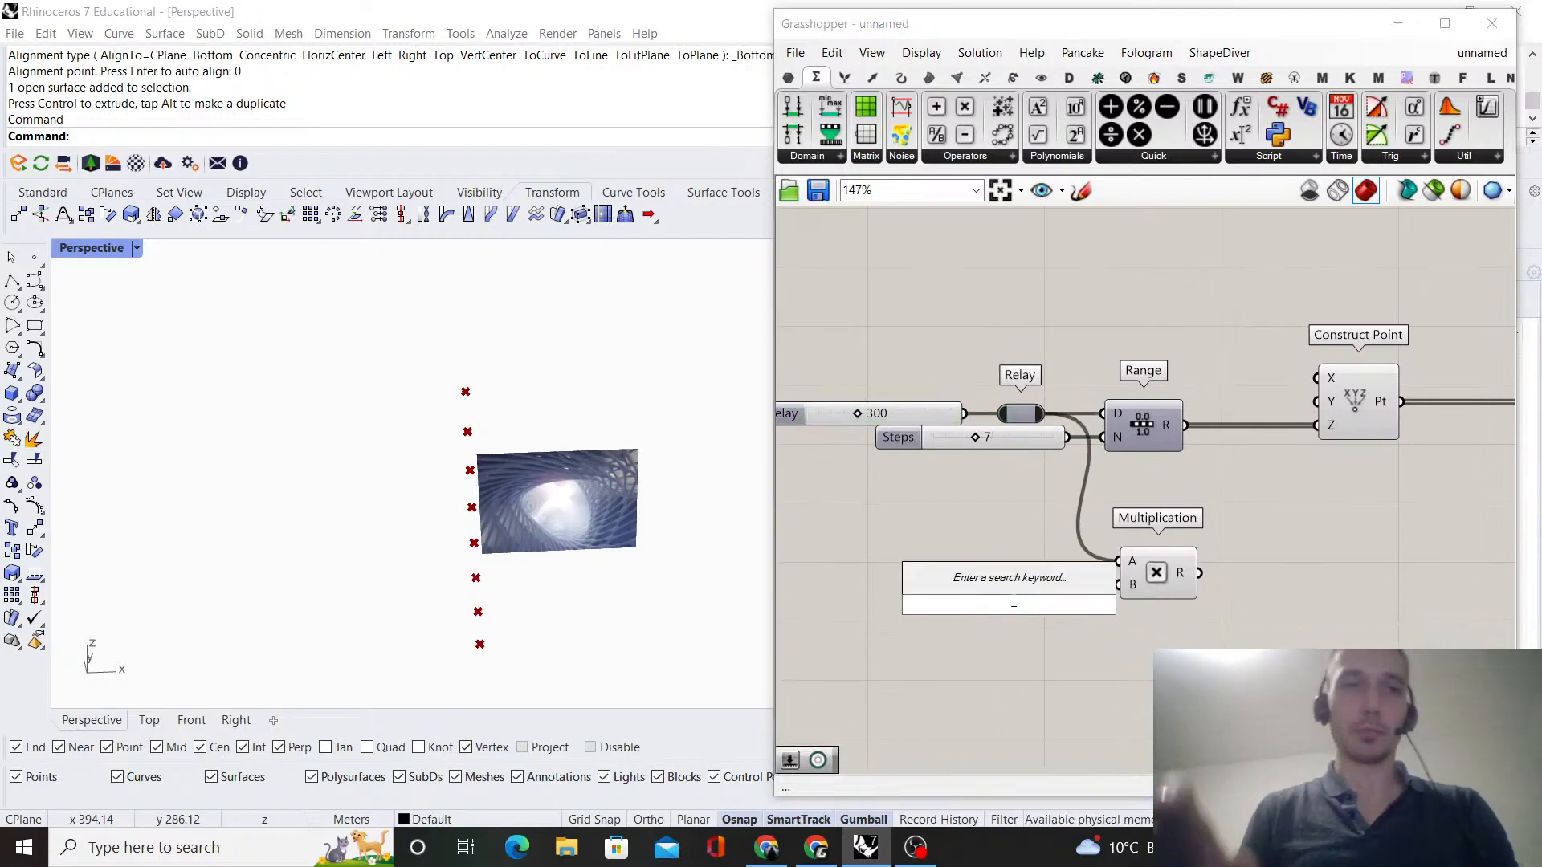
text(0.25)
key(Return)
scroll(1044, 603, up, 4)
drag(1168, 586, 1164, 596)
drag(1129, 606, 1105, 567)
click(1108, 600)
scroll(1116, 599, down, 4)
right_drag(1295, 580, 1083, 565)
scroll(1083, 564, up, 1)
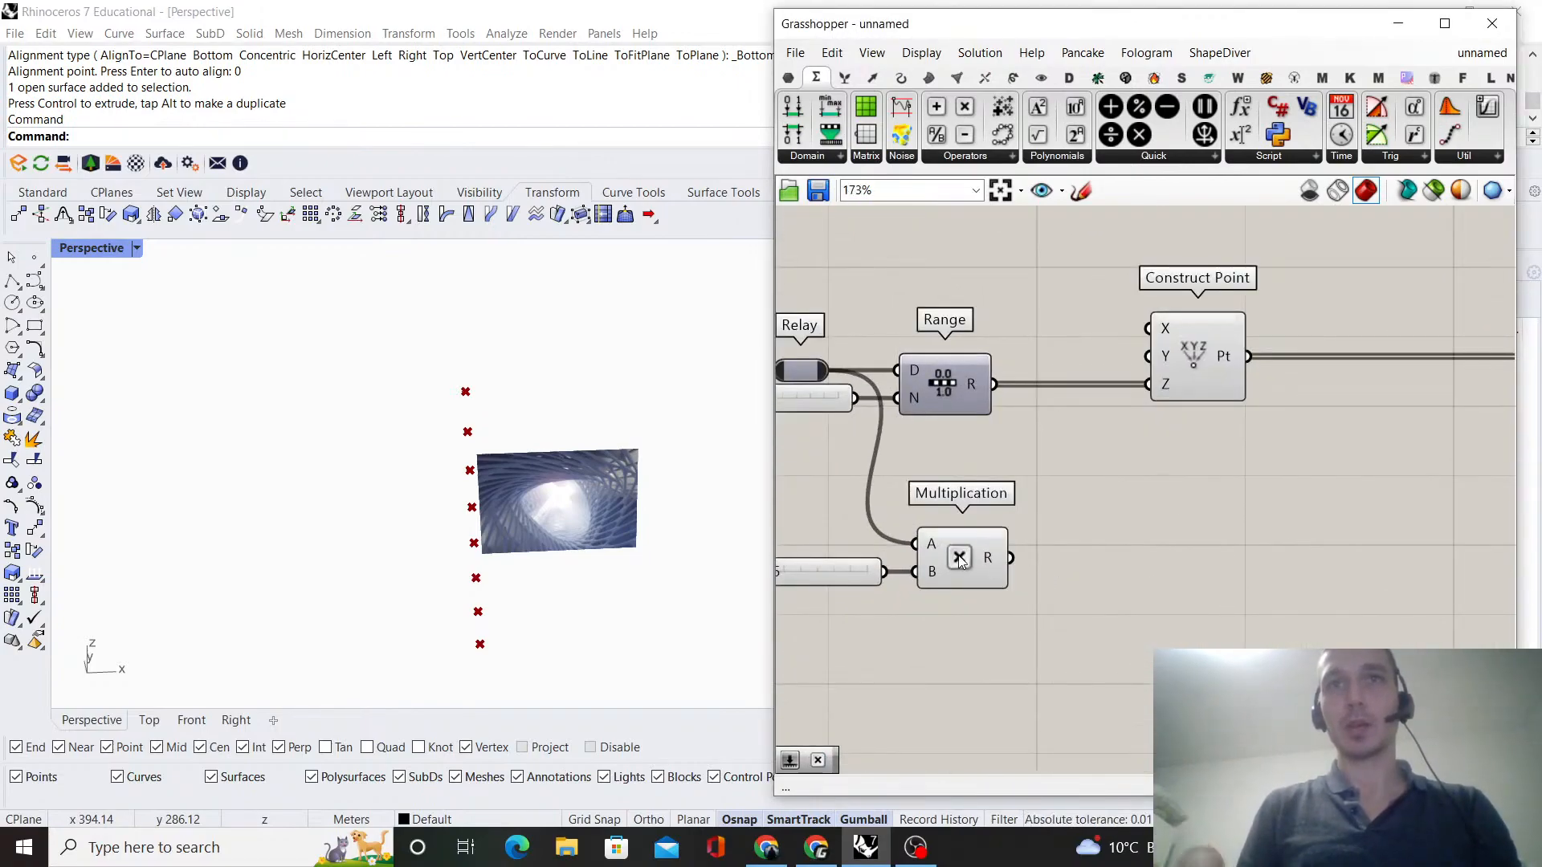
right_drag(962, 561, 1099, 512)
double_click(959, 525)
drag(932, 521, 906, 519)
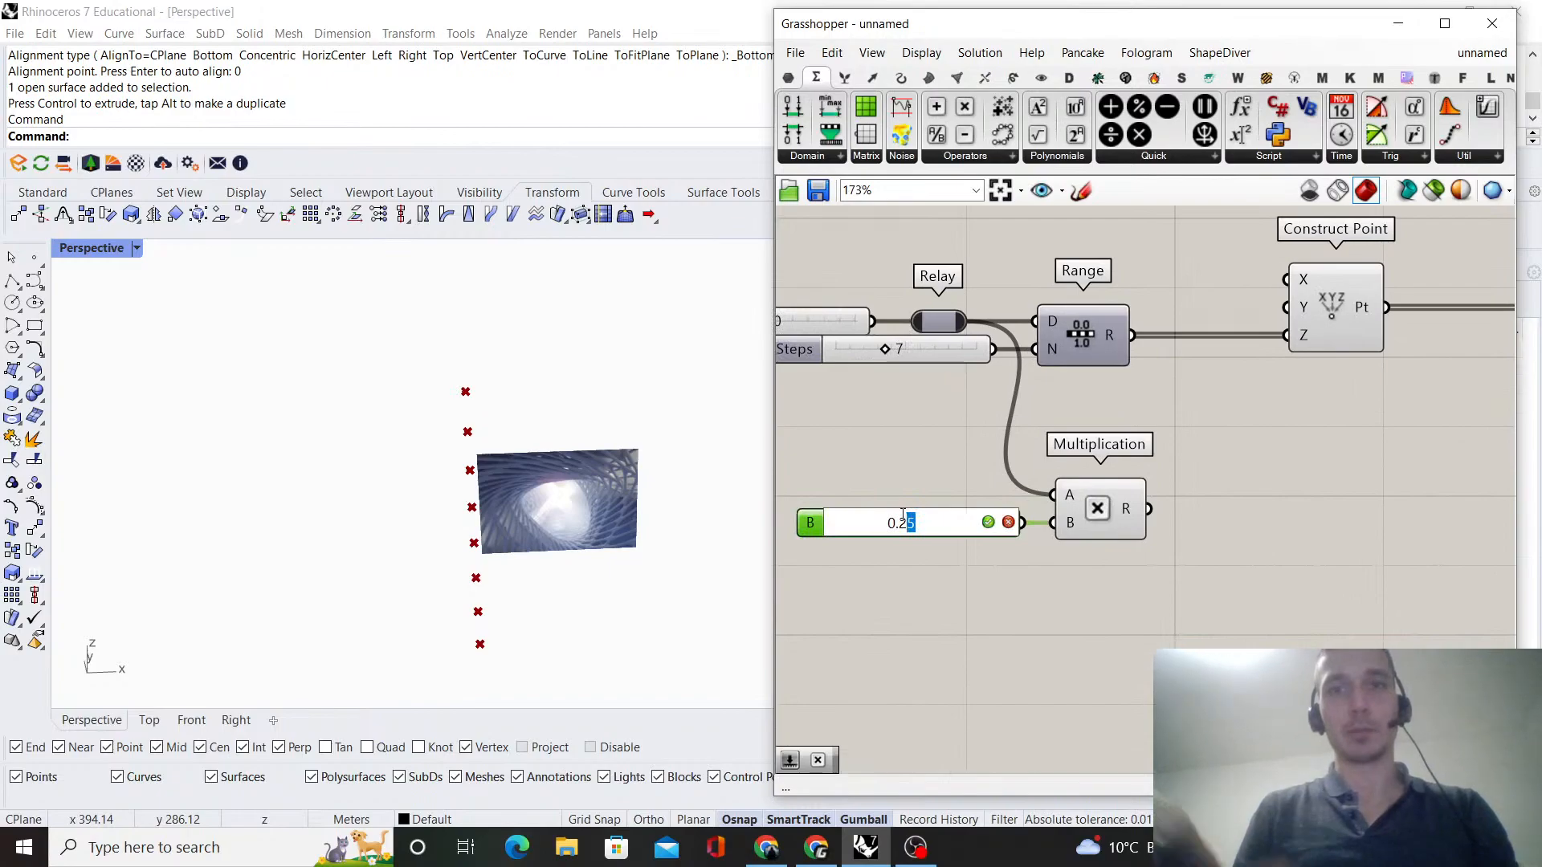
click(987, 522)
- Feed the Multiplication result into the Polygon's radius input and inspect the stacked hexagons from another angle
scroll(1192, 543, down, 3)
right_drag(1191, 543, 961, 543)
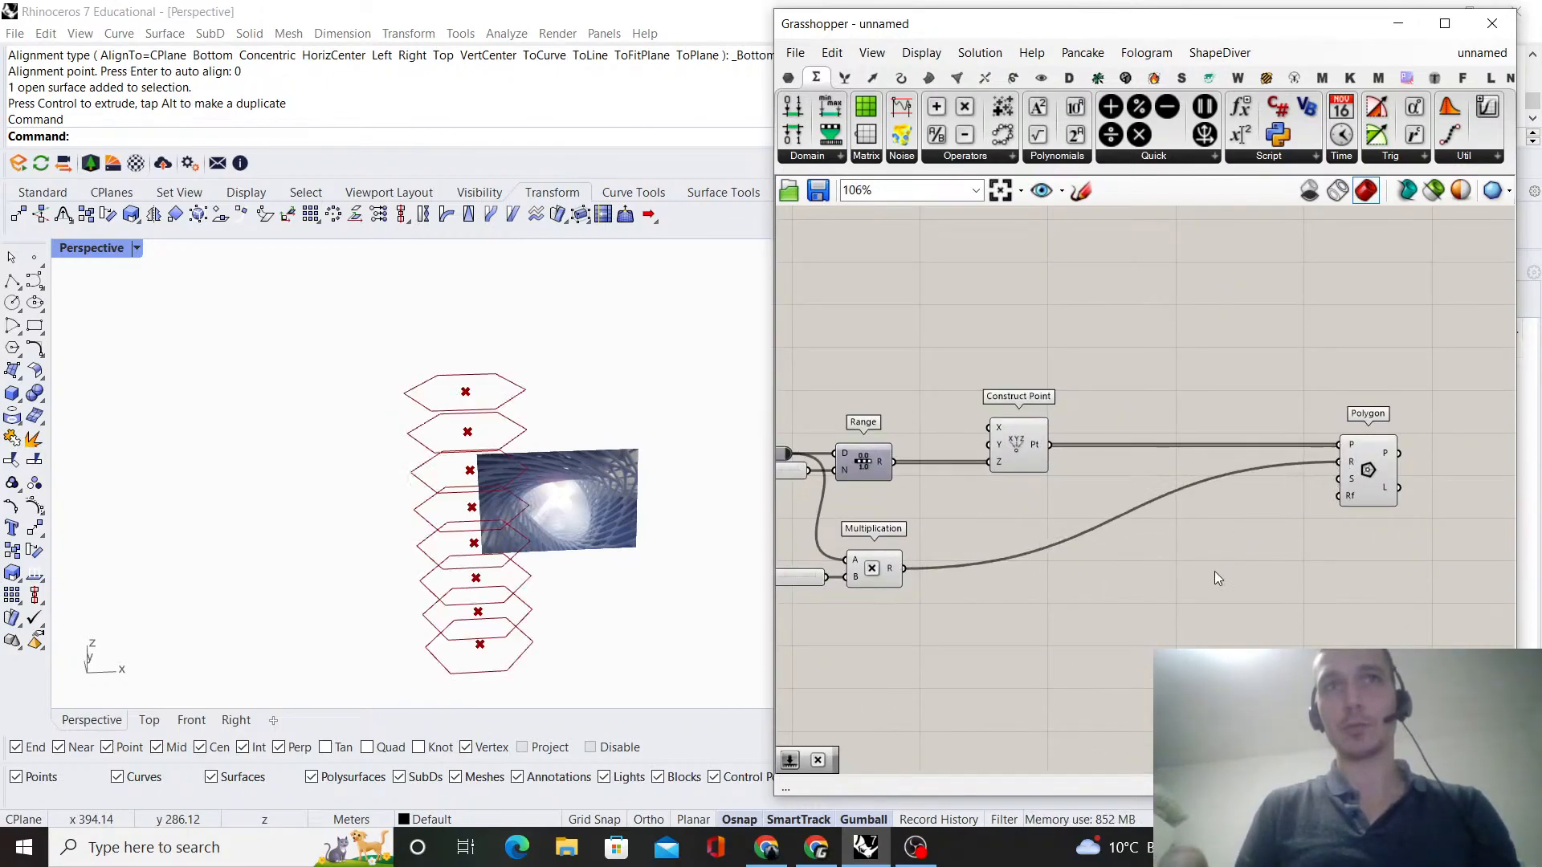
right_drag(551, 561, 536, 656)
right_drag(524, 487, 573, 508)
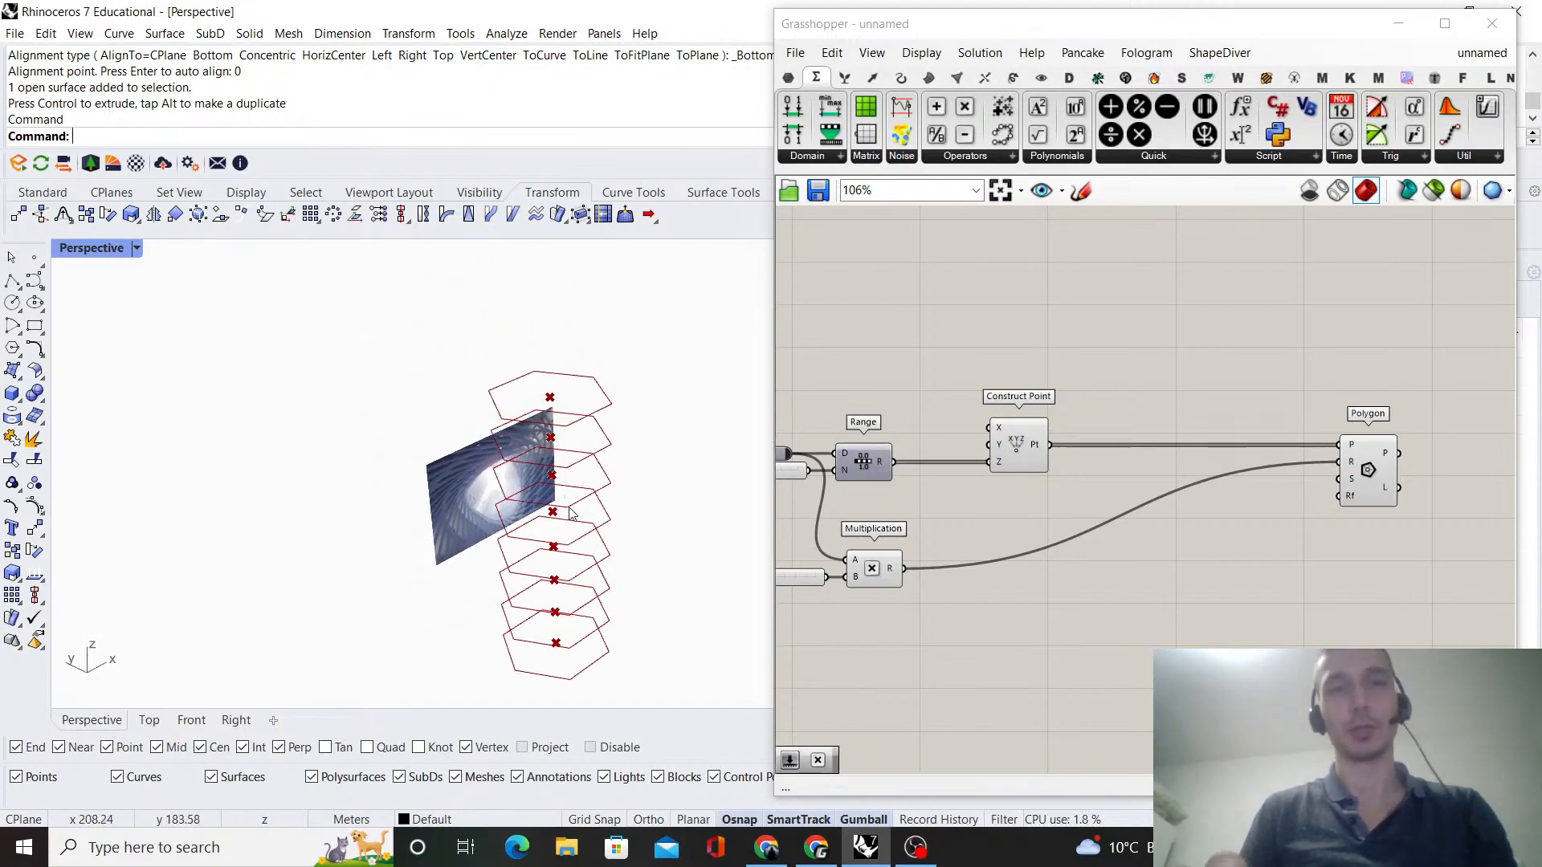
right_drag(604, 397, 578, 488)
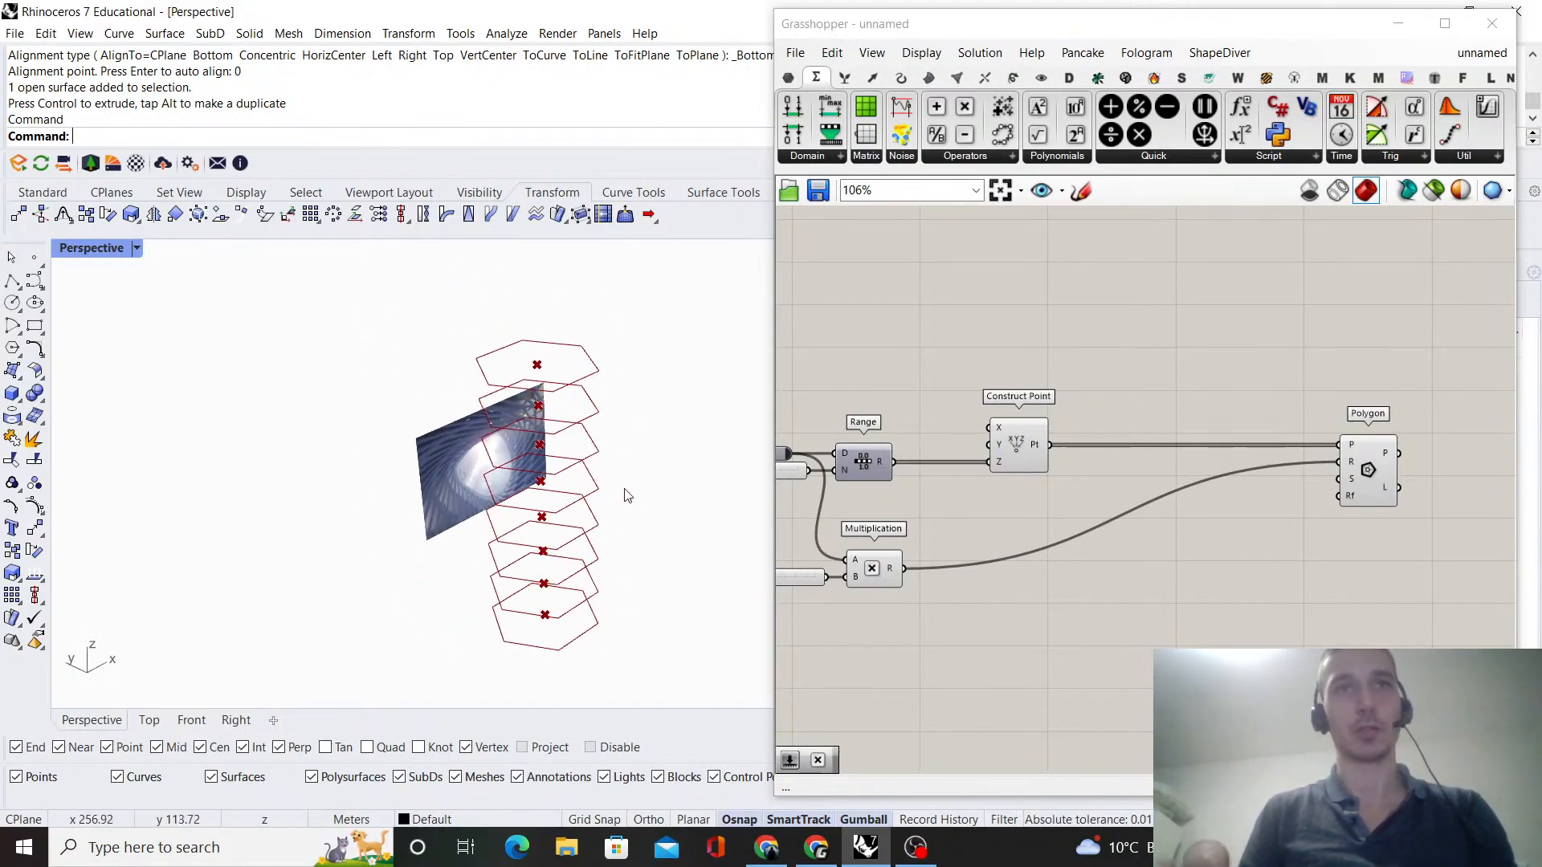
- Set the Multiplication's B slider to 0.16 to shrink the polygons
scroll(984, 512, down, 3)
right_drag(852, 563, 1006, 548)
scroll(1006, 548, up, 9)
drag(955, 524, 943, 526)
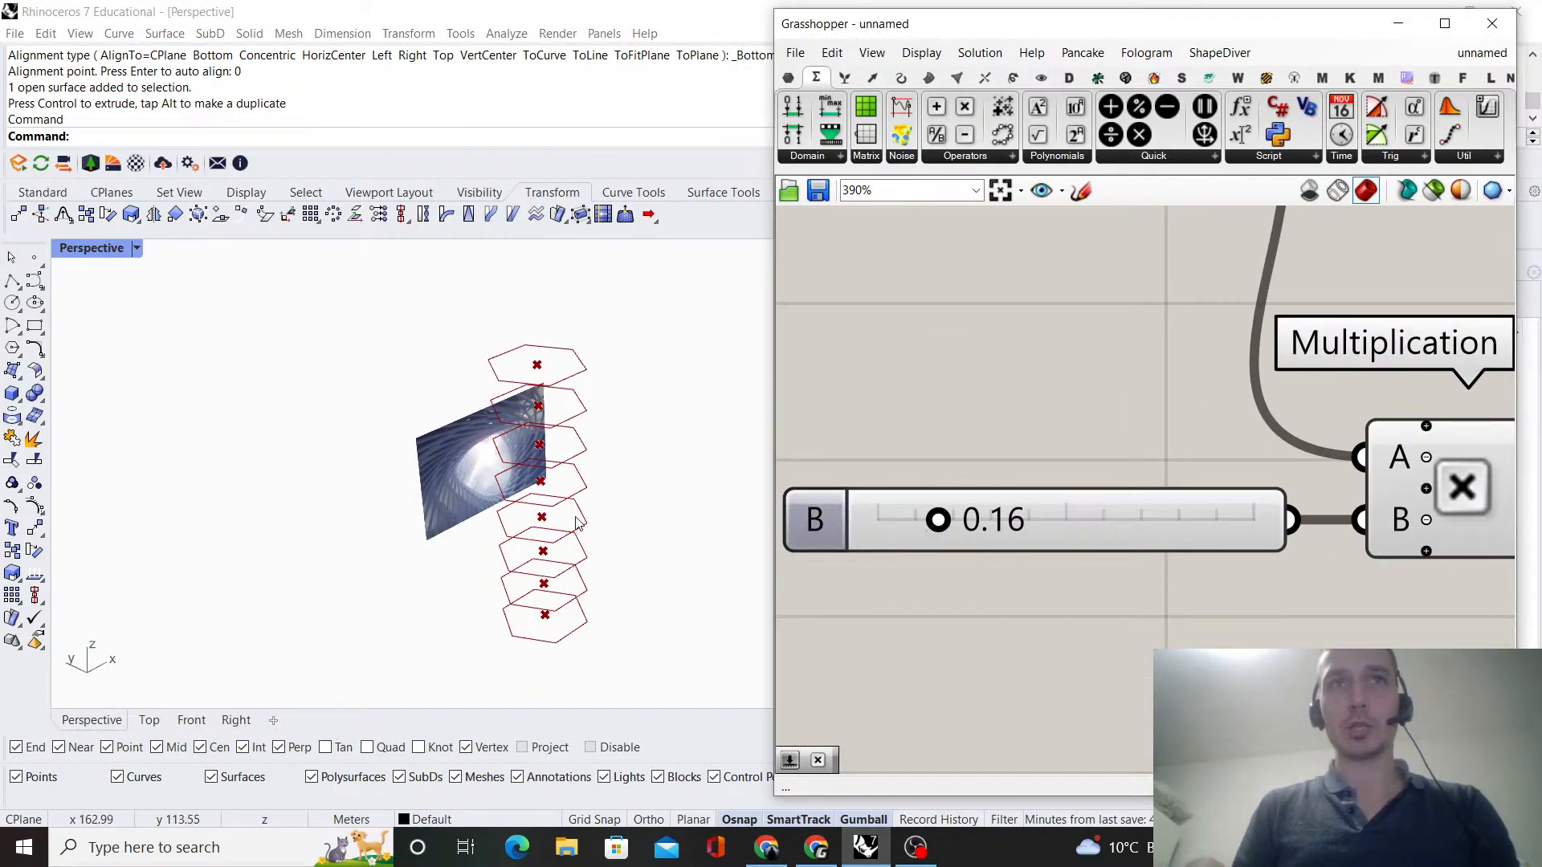
- Move the Polygon component farther away from the Construct Point component
scroll(1079, 474, down, 8)
scroll(1079, 474, up, 5)
scroll(1054, 523, down, 1)
right_drag(1053, 523, 1120, 473)
scroll(1203, 460, up, 2)
drag(1203, 459, 1346, 474)
click(1280, 369)
scroll(1299, 402, down, 3)
right_drag(1317, 430, 1138, 466)
scroll(1139, 465, up, 4)
scroll(1160, 484, down, 6)
scroll(957, 489, up, 4)
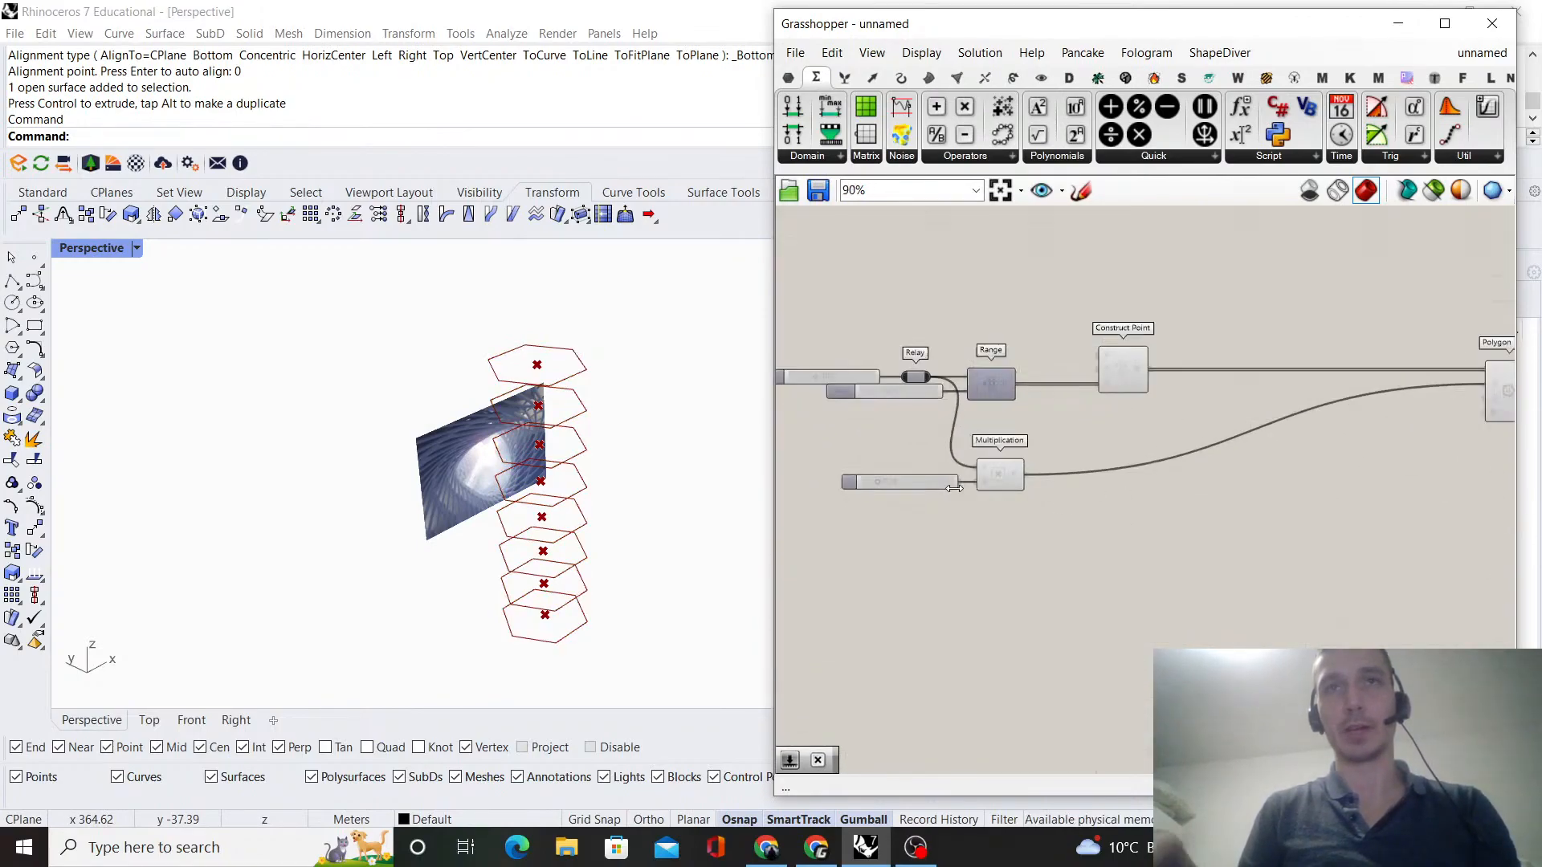
- Add a second Multiplication fed by the first one's result in A and a new 0.25 slider in B
scroll(957, 489, up, 3)
double_click(1207, 528)
text(multiplic)
key(Return)
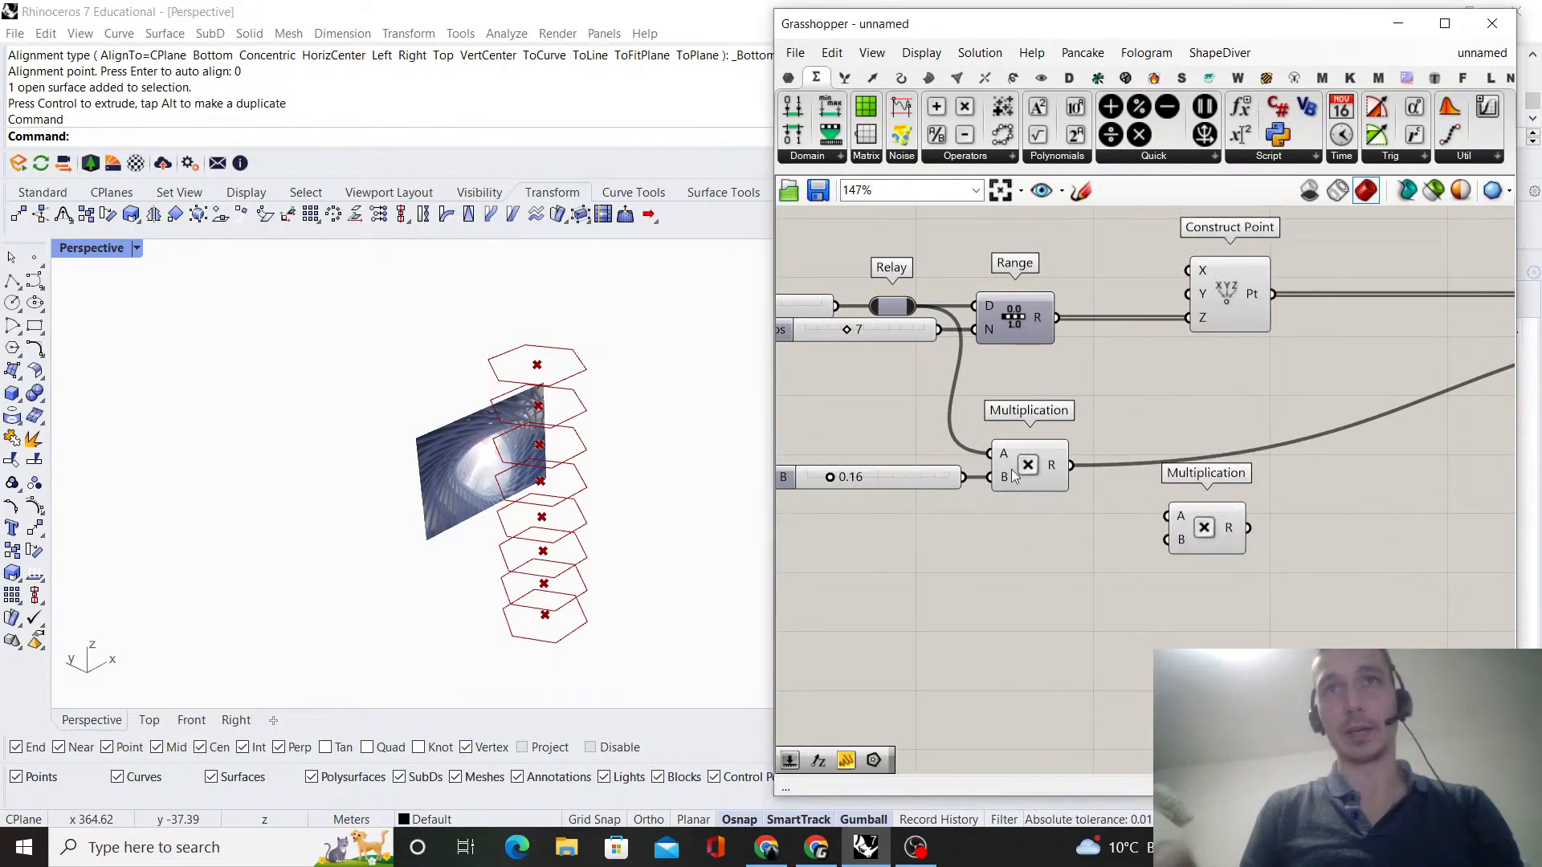
double_click(1013, 567)
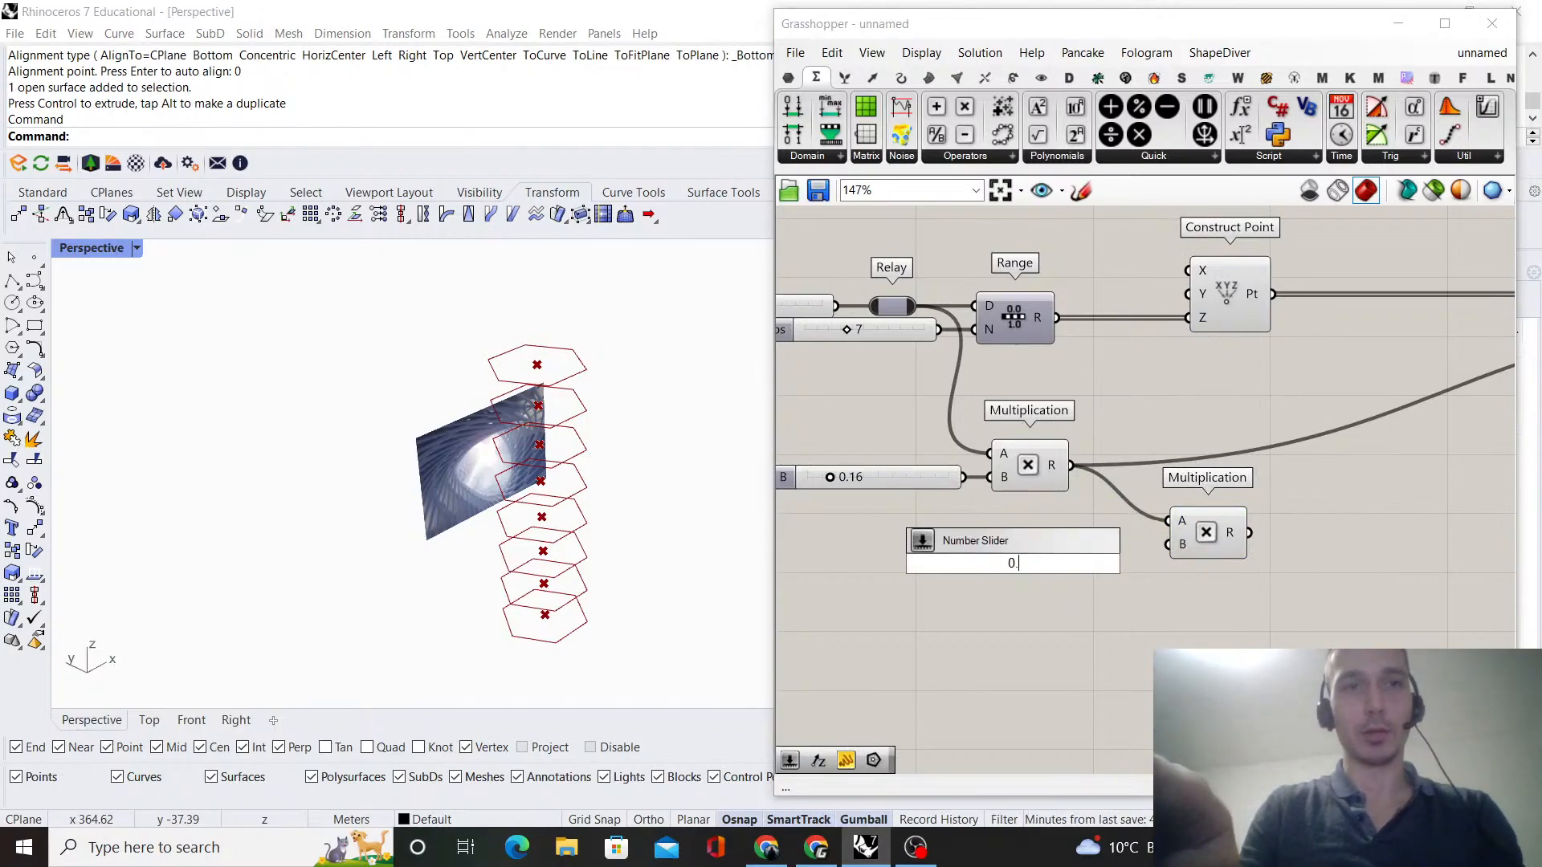
text(0.25)
key(Return)
scroll(1011, 564, up, 2)
drag(1116, 564, 1186, 564)
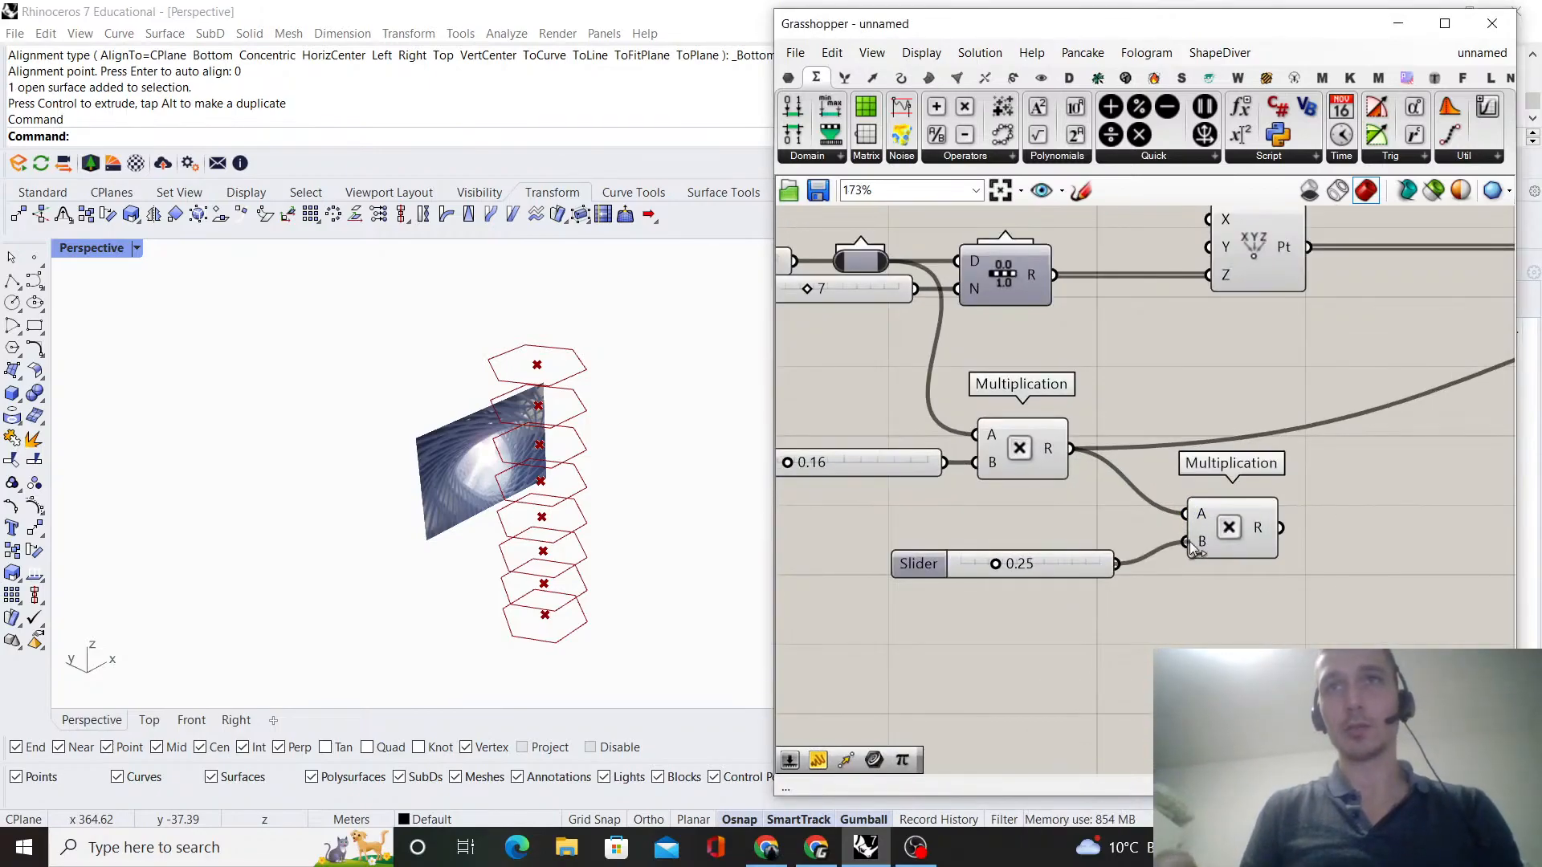
click(1222, 549)
- Connect the second Multiplication's output to the Polygon's fillet radius input and tidy the component's position
scroll(1222, 549, down, 5)
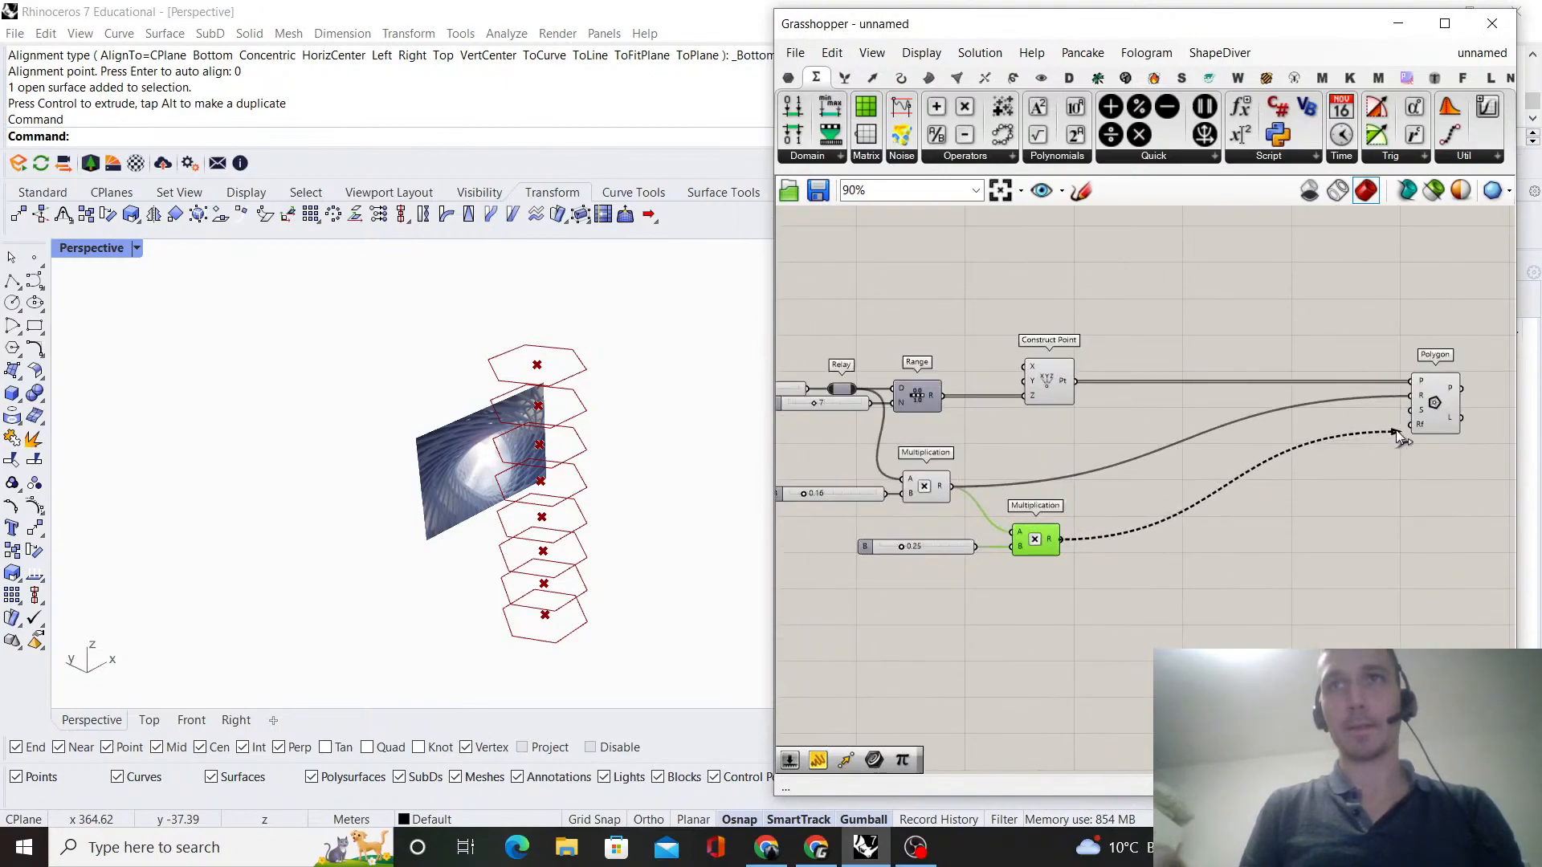
drag(1421, 425, 1415, 425)
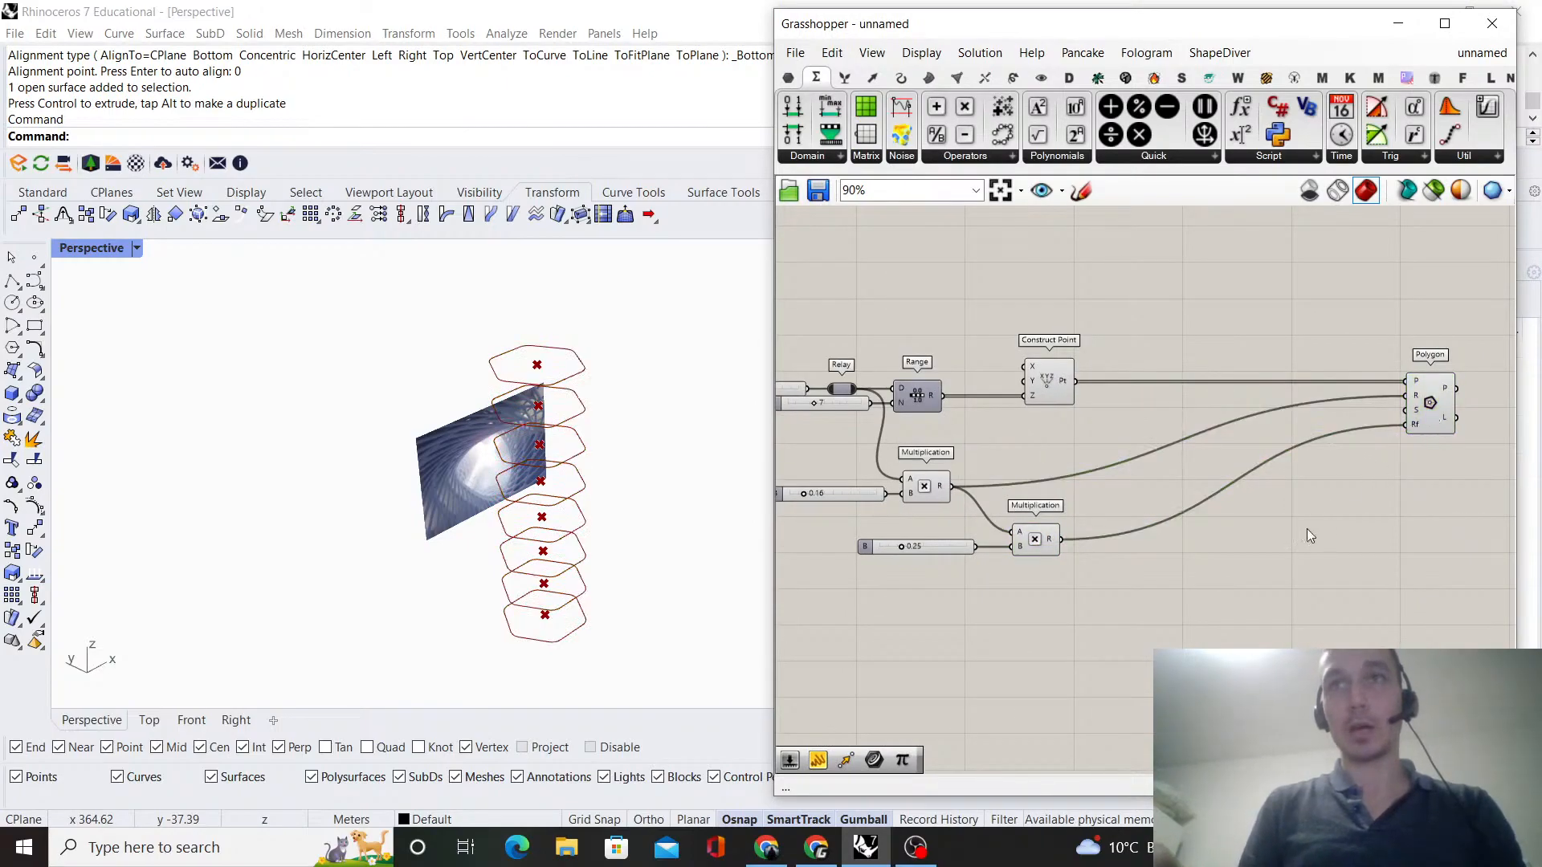
scroll(905, 509, up, 3)
mouse_move(1132, 551)
mouse_down()
mouse_move(1164, 475)
mouse_move(1139, 482)
mouse_move(1126, 549)
mouse_up()
- Examine the wiring from the Range and the two Multiplication components to the Polygon
scroll(1121, 480, down, 8)
scroll(1237, 450, up, 5)
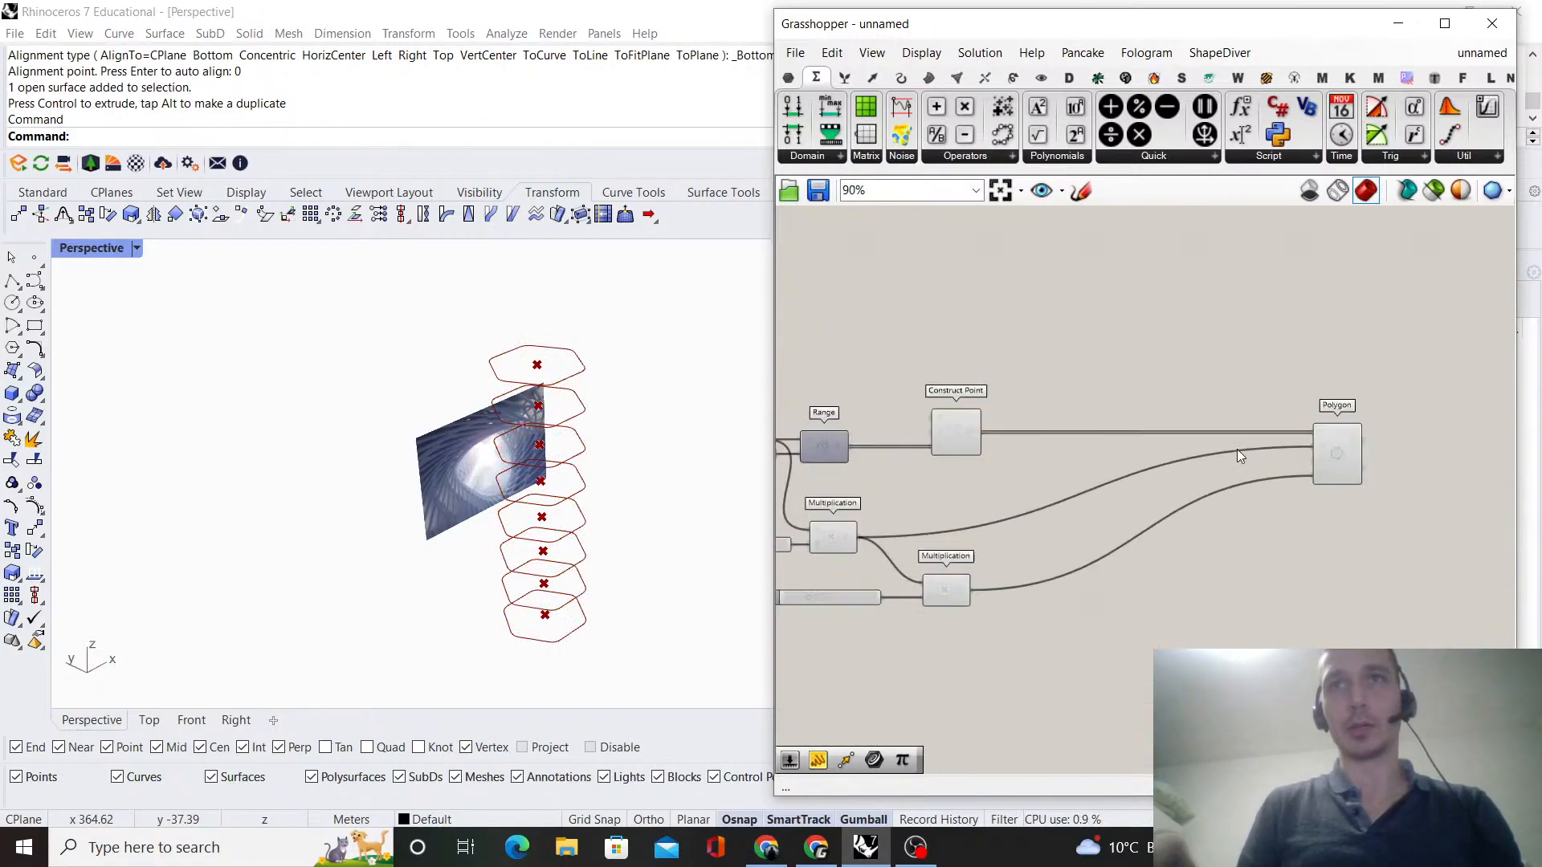
scroll(1188, 465, down, 2)
scroll(948, 524, up, 4)
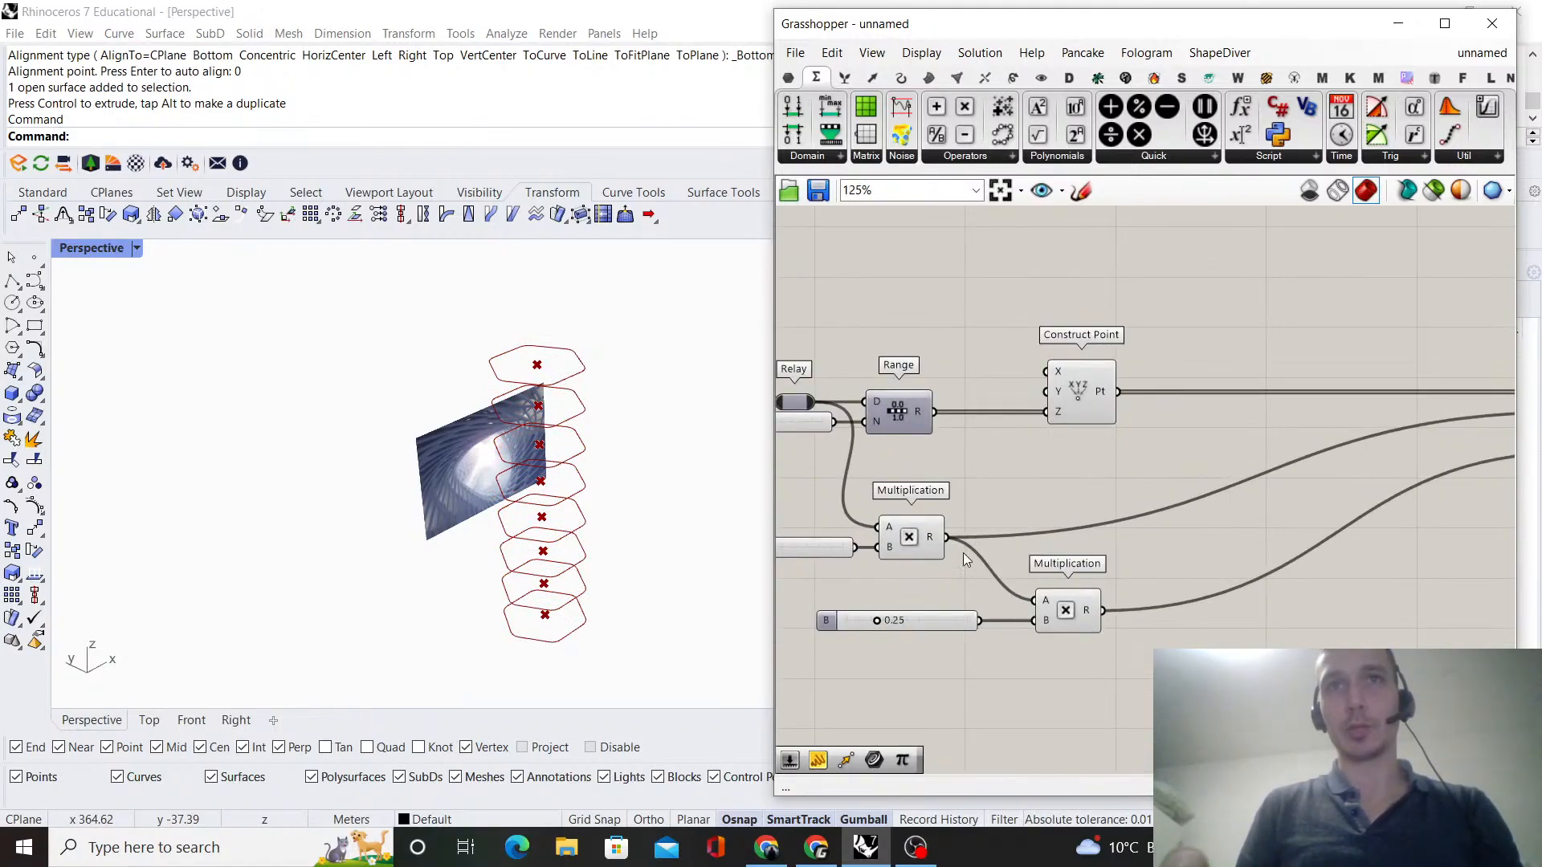
scroll(996, 536, down, 4)
scroll(1205, 462, up, 3)
click(1267, 490)
click(1179, 426)
scroll(1165, 422, down, 4)
scroll(984, 506, up, 3)
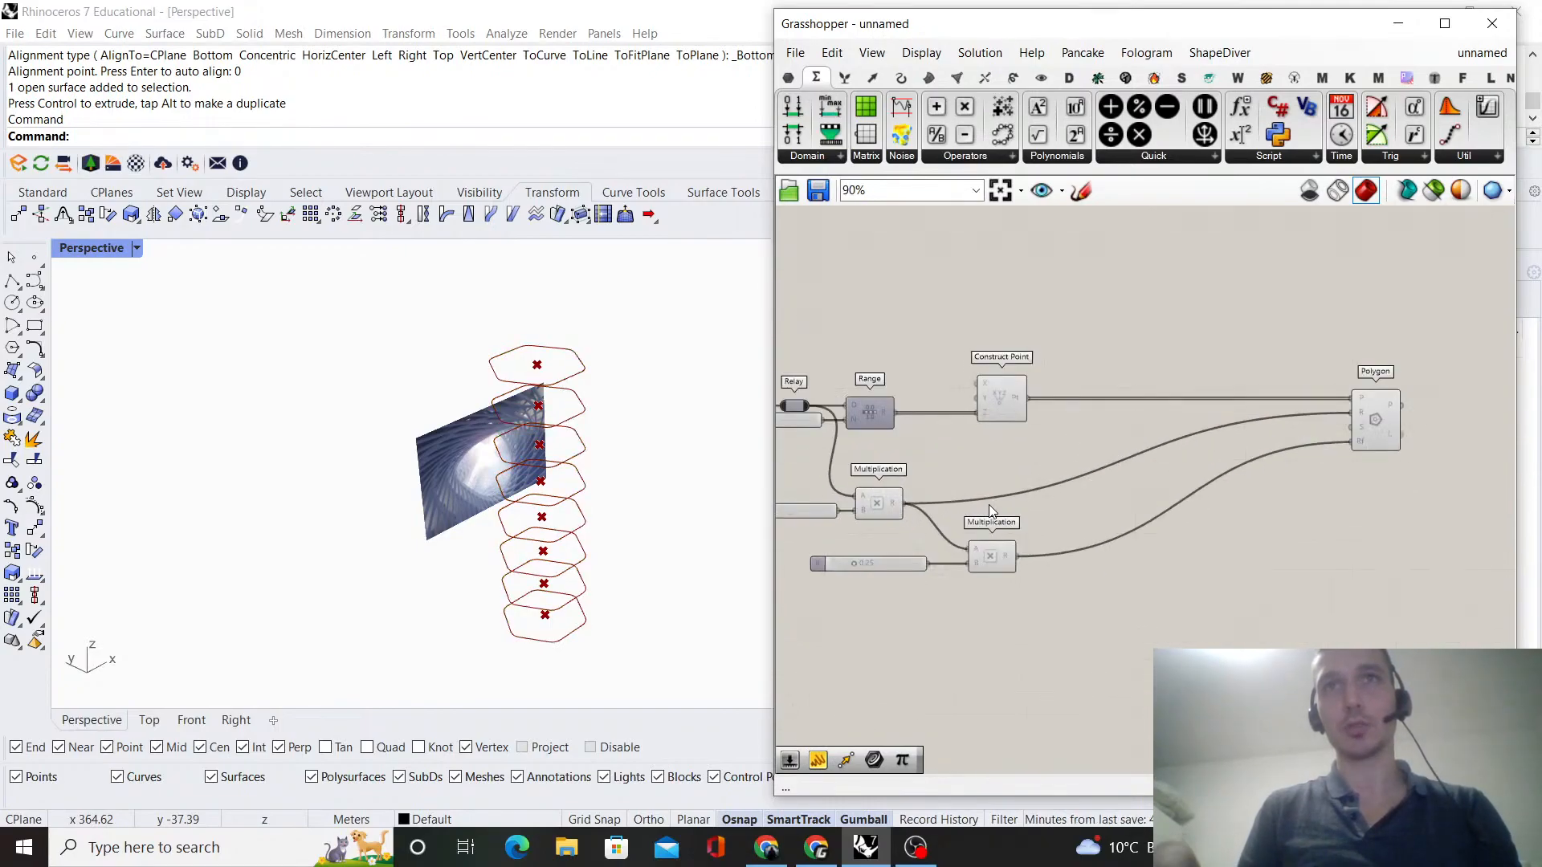
scroll(1124, 610, down, 3)
- Rewire the first Multiplication's A input to the Range output and shift the Construct Point and Multiplication components away from Range
click(1283, 493)
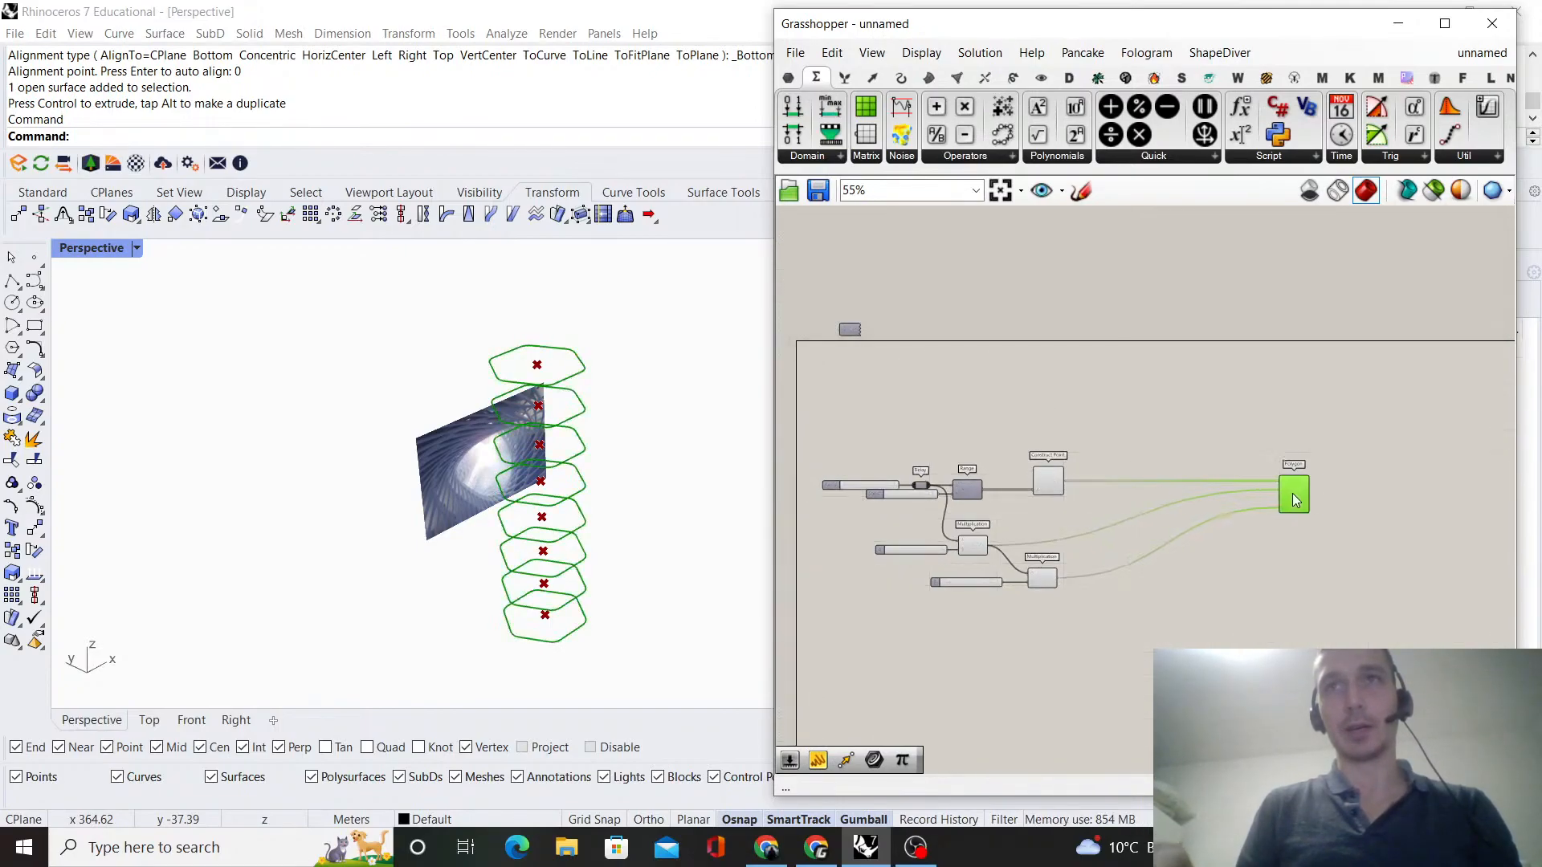
scroll(1040, 590, up, 4)
drag(1132, 637, 1069, 519)
click(1059, 444)
right_drag(1059, 444, 1301, 456)
scroll(1217, 522, up, 1)
drag(1216, 530, 978, 523)
click(986, 465)
right_drag(986, 466, 898, 455)
scroll(897, 455, down, 5)
drag(1357, 581, 1382, 437)
scroll(1033, 414, up, 5)
click(1131, 408)
scroll(1130, 408, down, 2)
right_drag(1131, 408, 1270, 392)
scroll(962, 429, up, 2)
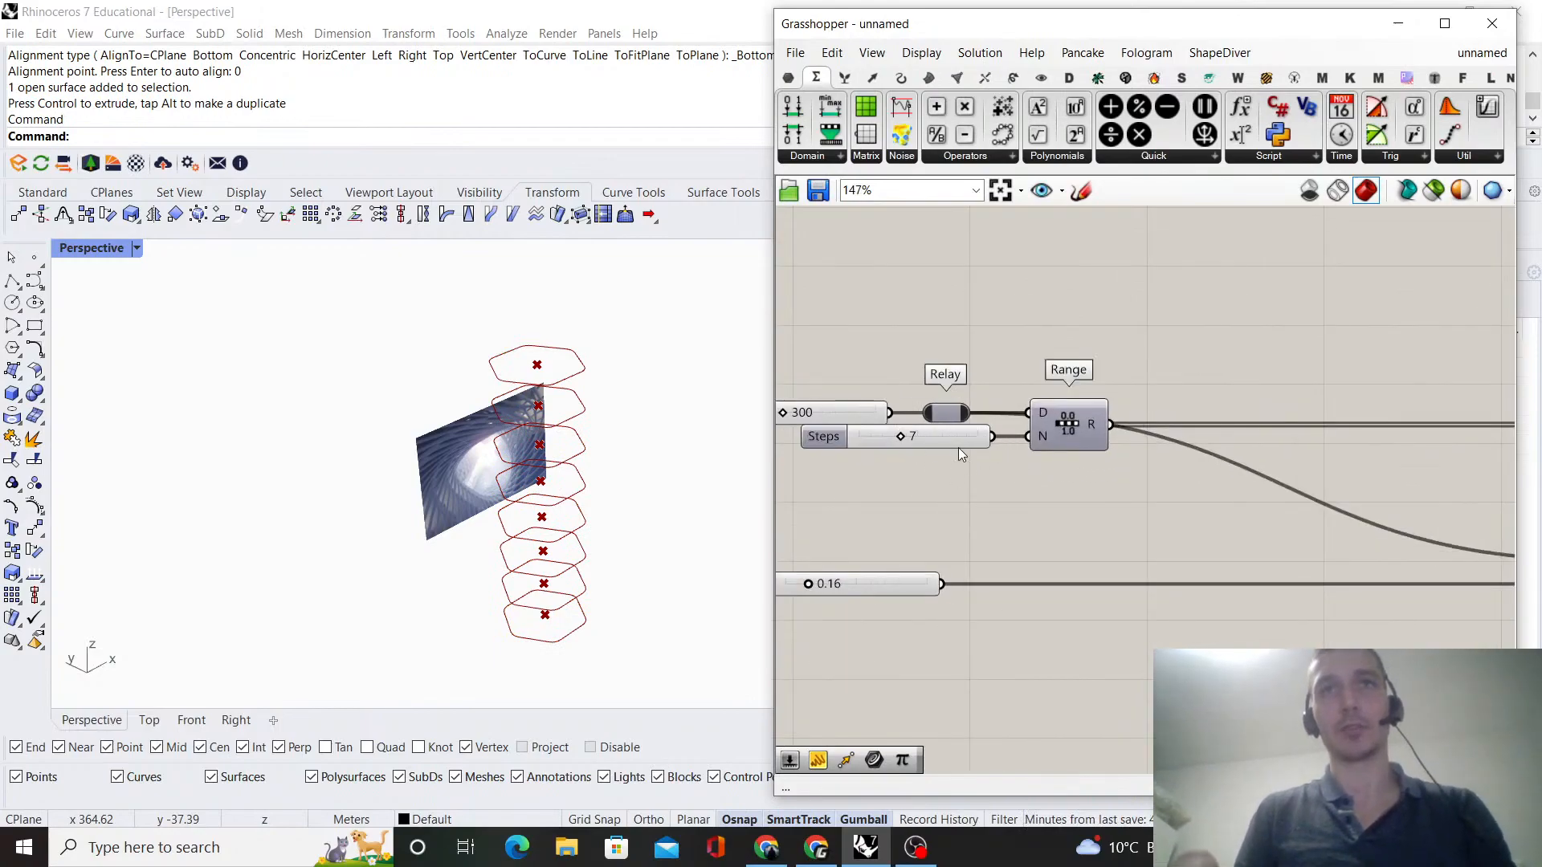
- Add a Graph Mapper component and place it below the 0.16 slider's wire
scroll(962, 457, down, 2)
scroll(1093, 590, up, 1)
double_click(1092, 589)
text(g)
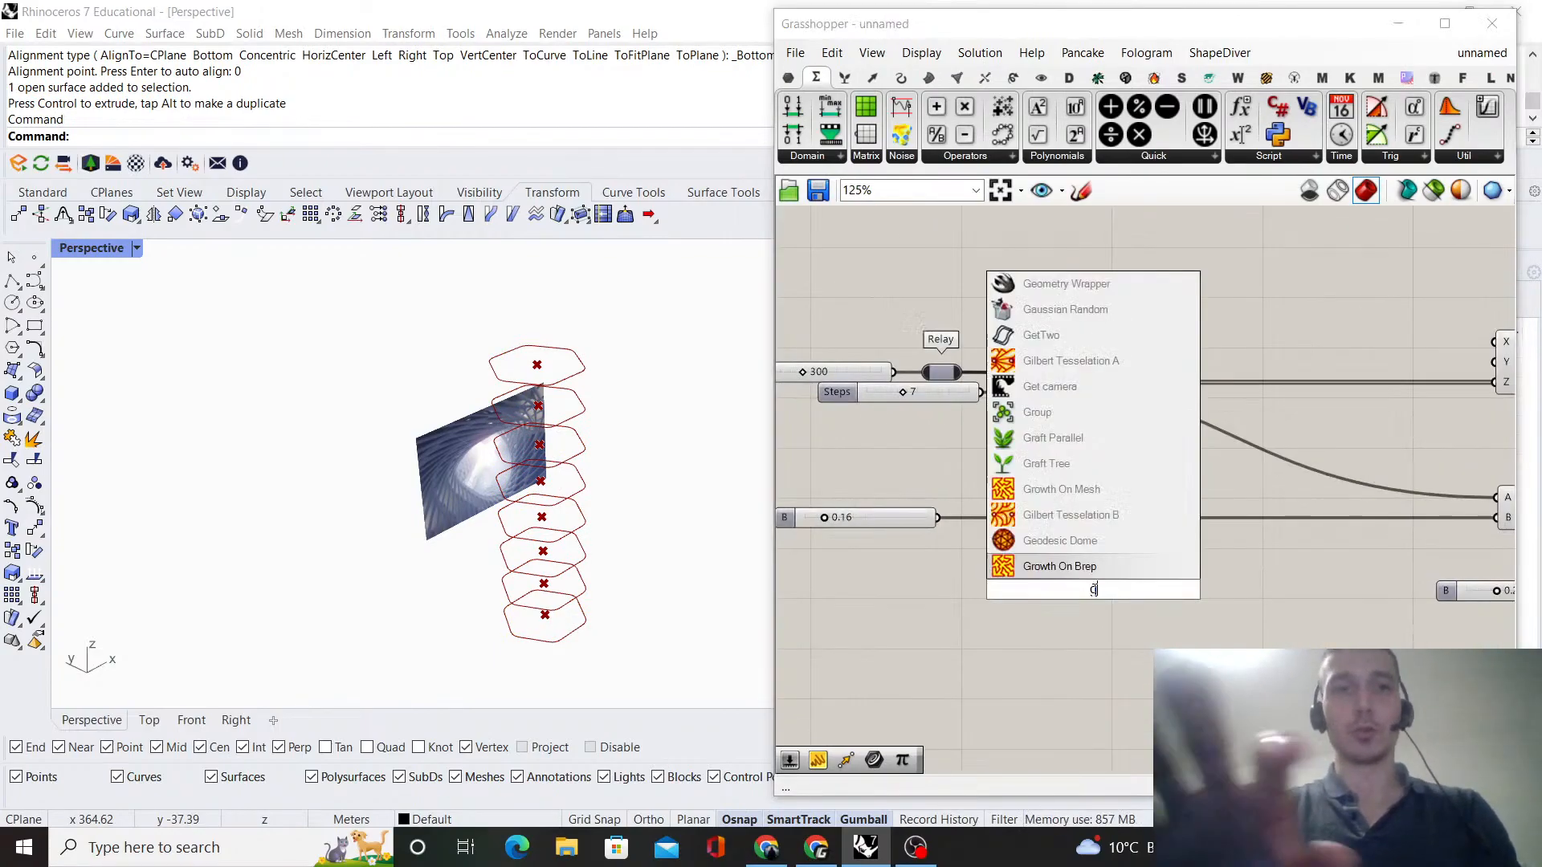
text(ra)
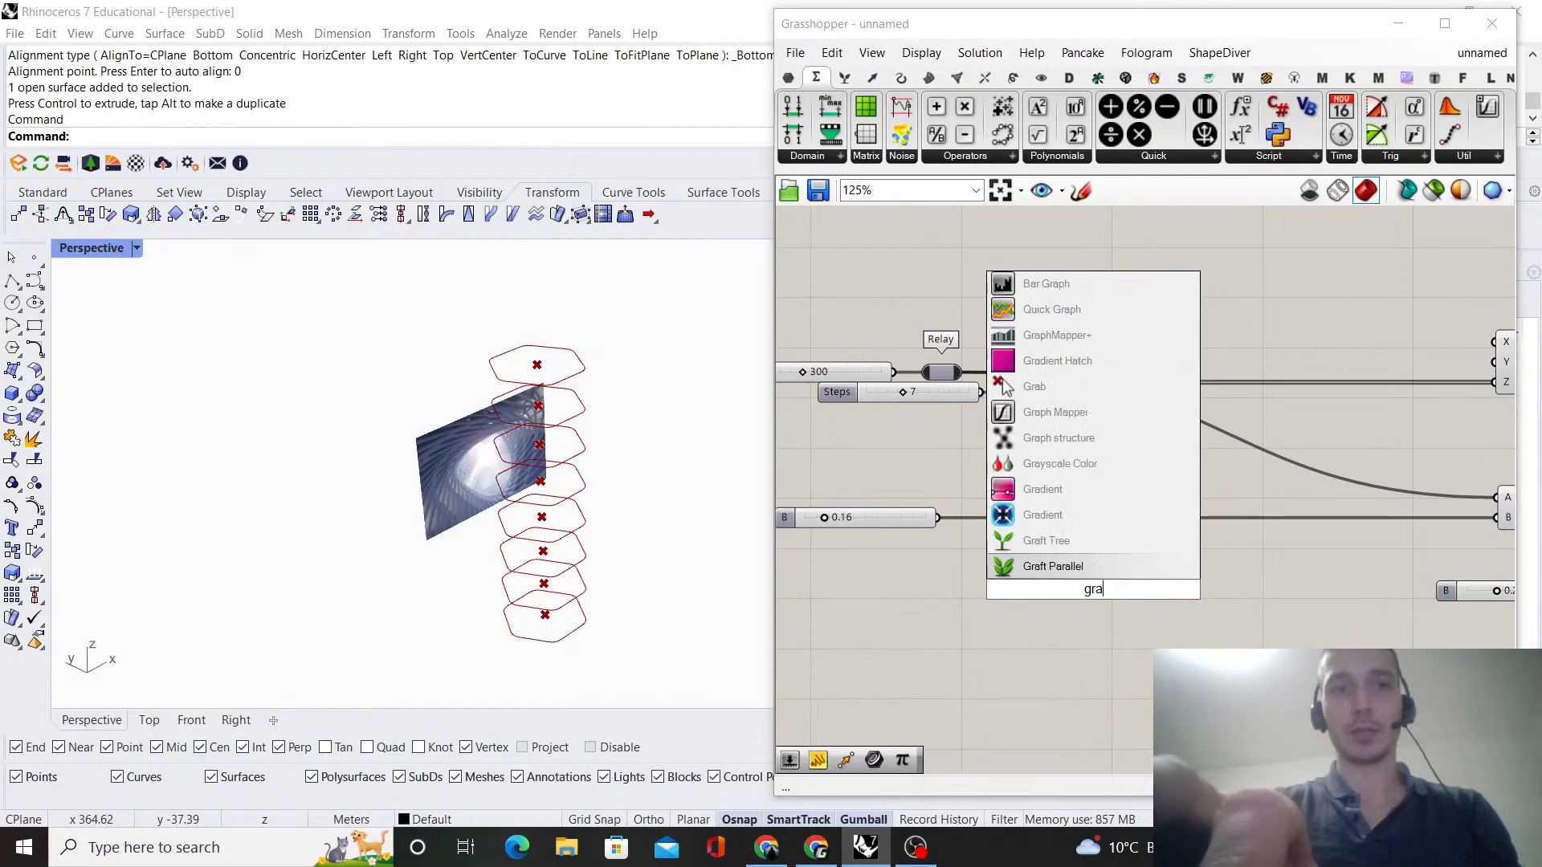
text(ph mappe)
click(1126, 565)
drag(1126, 566, 1232, 635)
- Add a second Range driven by the Steps slider and feed its output into the Graph Mapper
double_click(1027, 614)
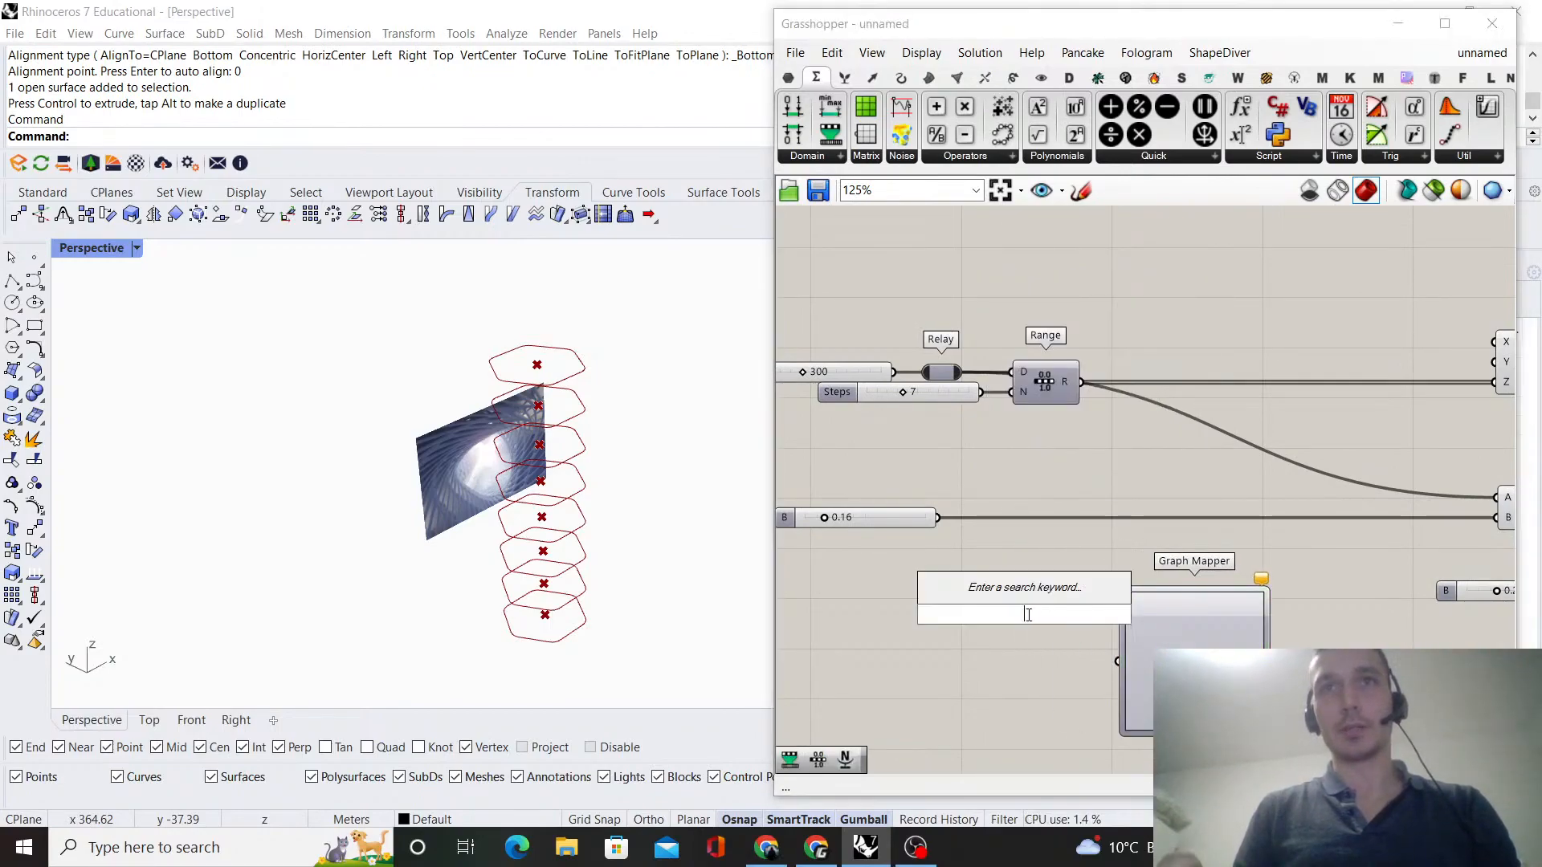
text(range)
key(Return)
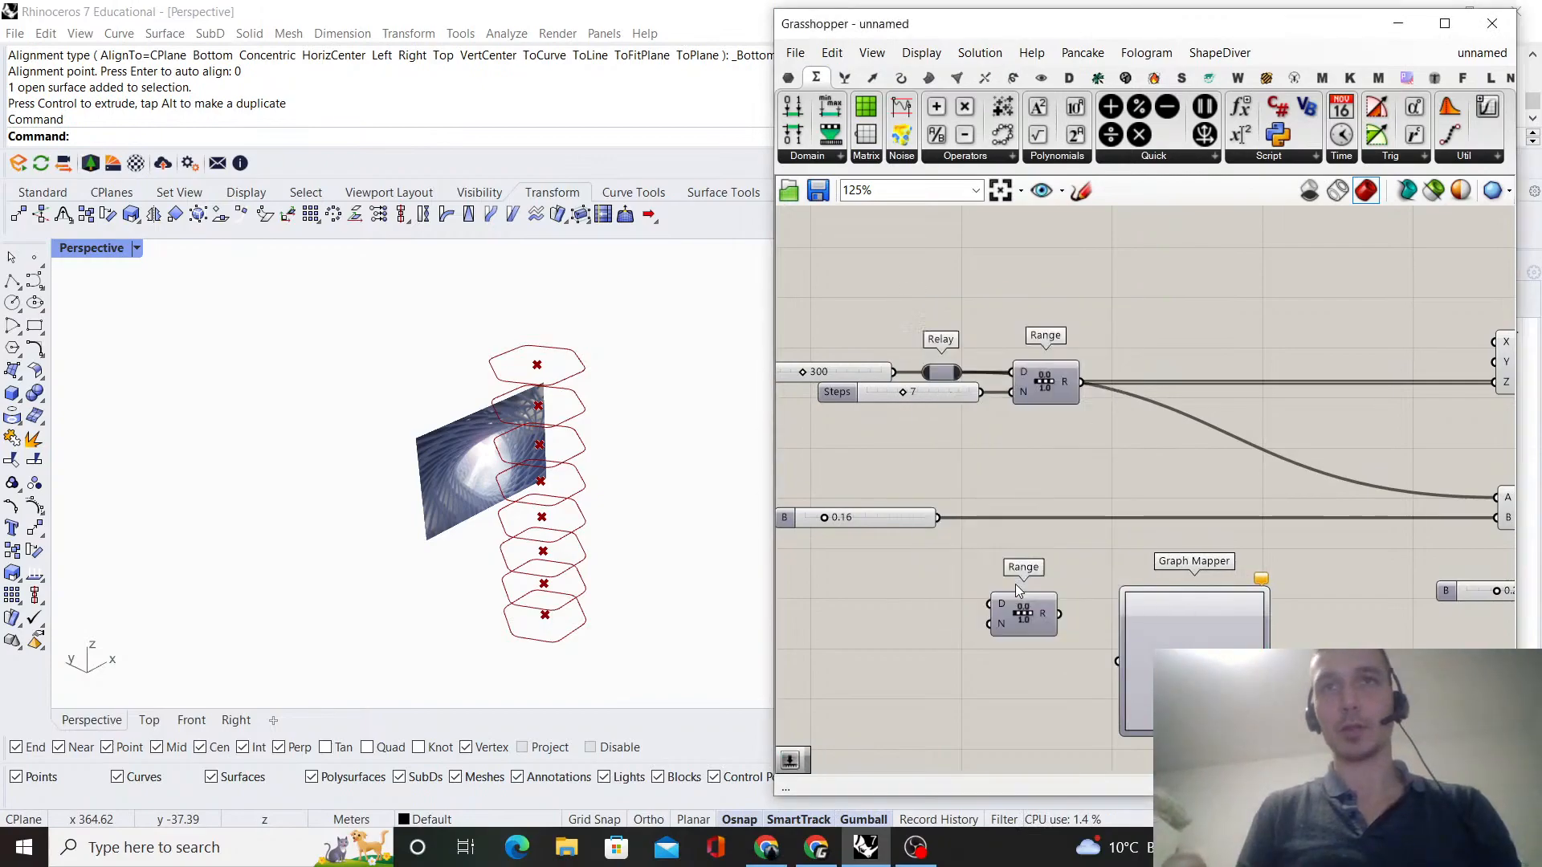
drag(981, 392, 990, 625)
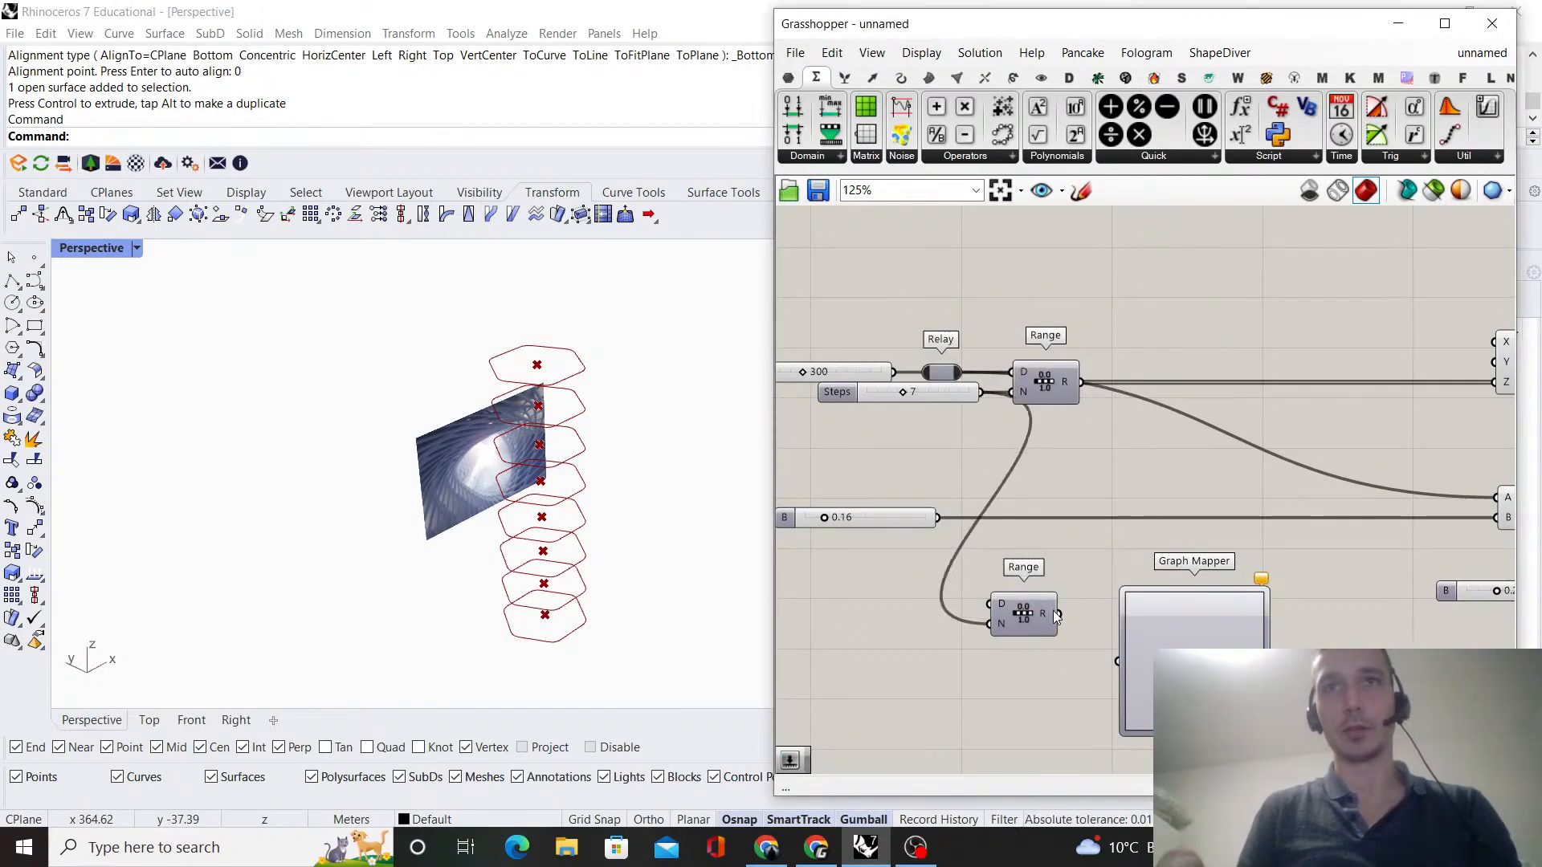
drag(1120, 671, 1121, 671)
- Align the Graph Mapper with its Range and give it a diagonal curve graph type with four control points
drag(1170, 637, 1162, 589)
right_click(1164, 589)
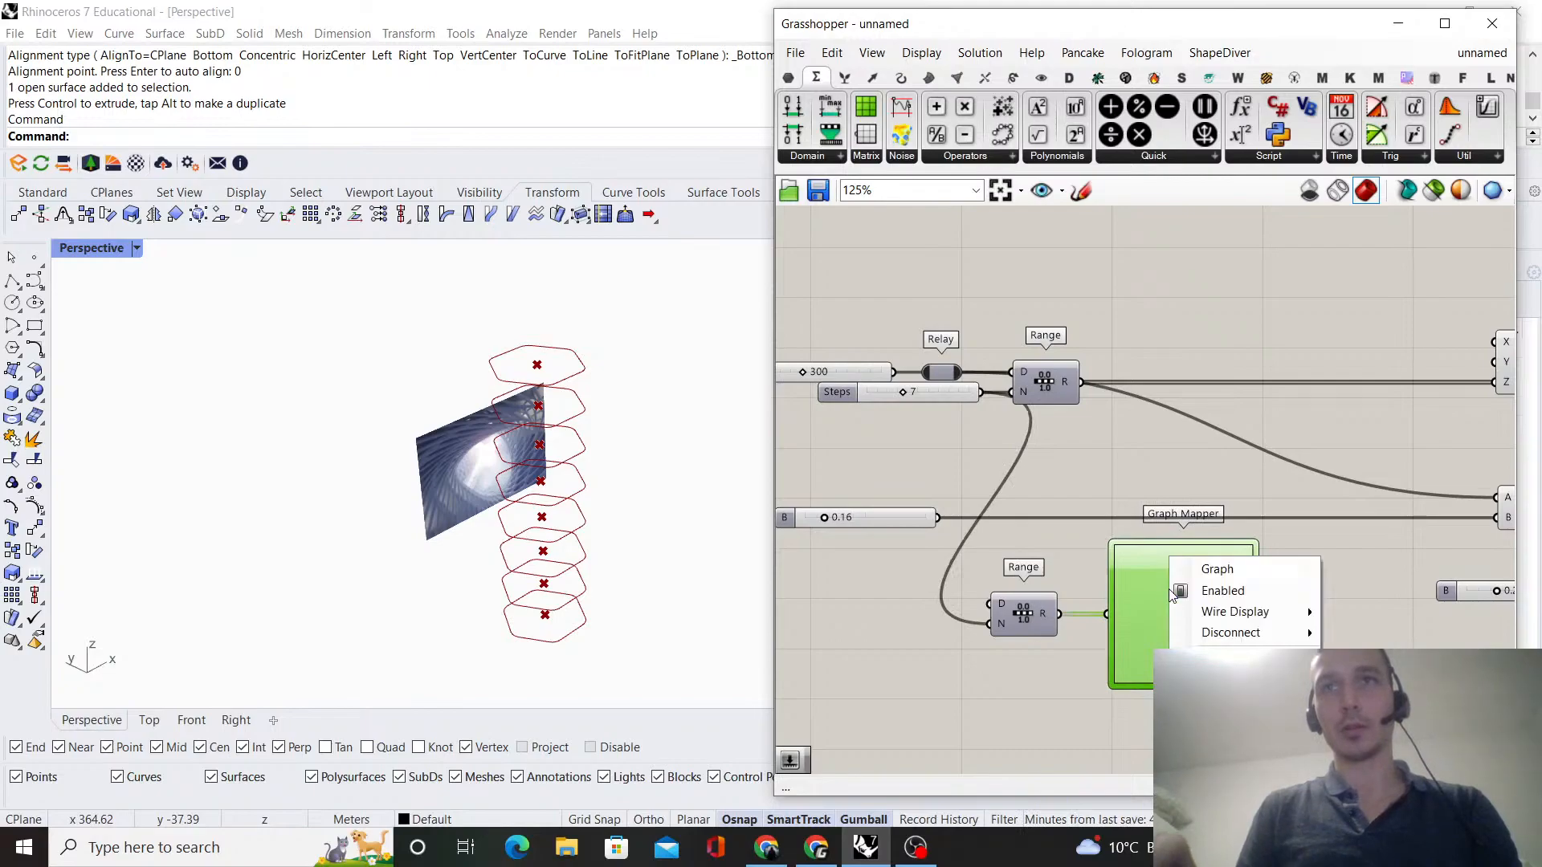
mouse_move(1230, 747)
click(1397, 509)
- Move the second Multiplication and its 0.25 slider up, closer to the first Multiplication
scroll(1331, 533, down, 2)
right_drag(1331, 534, 1099, 543)
scroll(1262, 604, up, 2)
right_drag(1262, 604, 1195, 613)
drag(1319, 642, 1154, 567)
drag(1259, 582, 1259, 534)
click(1094, 581)
- Shift Construct Point, both Multiplications and the 0.25 slider together to free space beyond the Graph Mapper
scroll(1093, 581, down, 3)
right_drag(885, 601, 1115, 578)
scroll(1116, 579, up, 2)
right_drag(1266, 598, 935, 584)
scroll(948, 585, down, 2)
drag(1209, 596, 1157, 423)
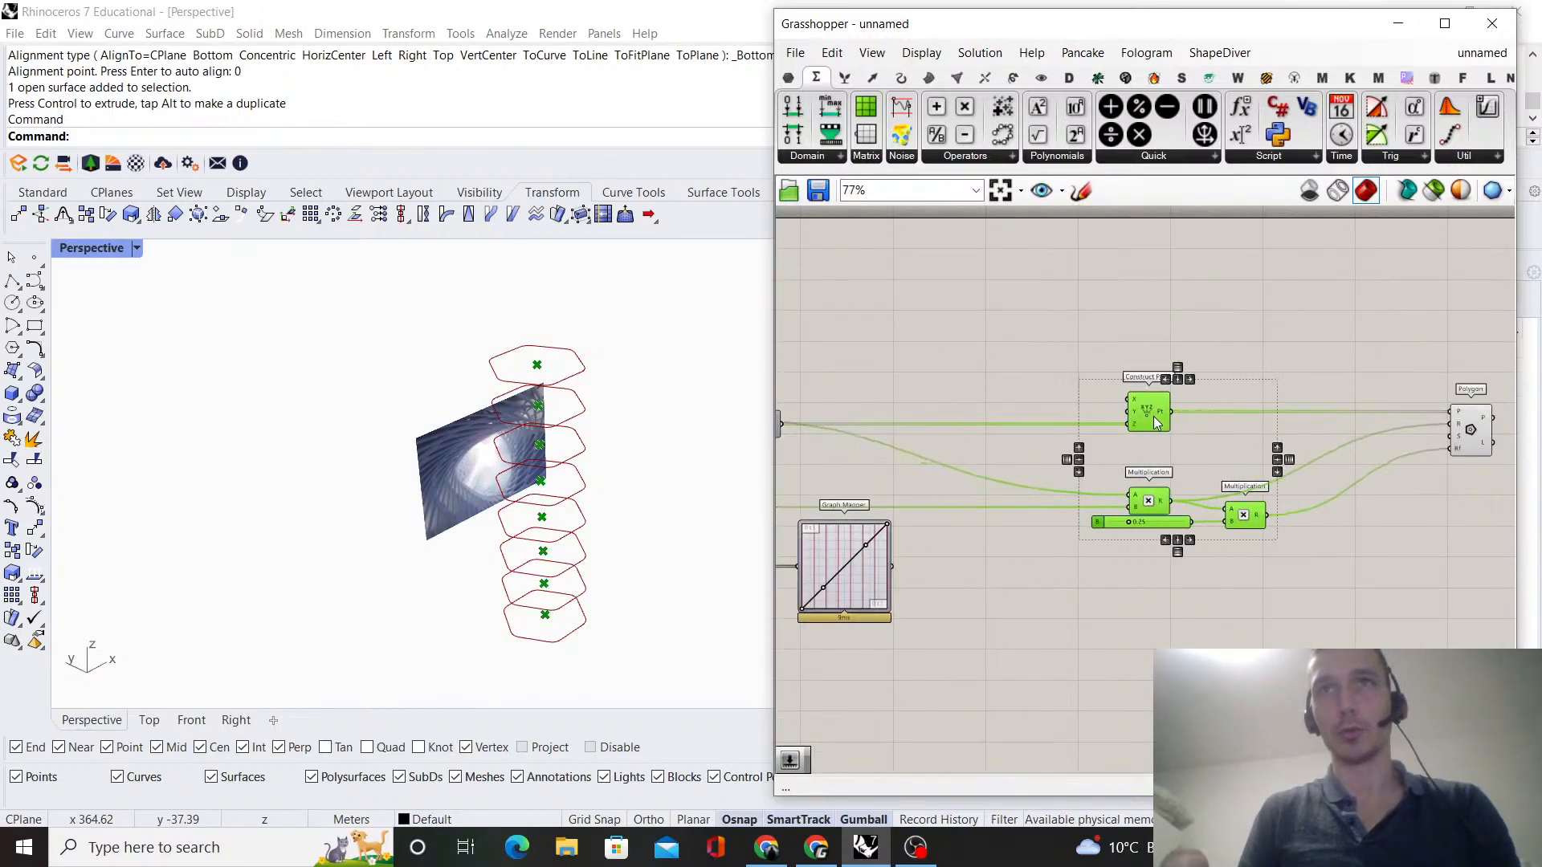
click(1274, 493)
scroll(1273, 495, up, 6)
drag(1216, 551, 1207, 551)
click(1193, 496)
scroll(1192, 495, down, 5)
- Add a Remap Numbers component and feed the Graph Mapper output into its value input
right_drag(872, 578, 1140, 557)
scroll(1140, 556, up, 2)
double_click(1162, 555)
text(remap)
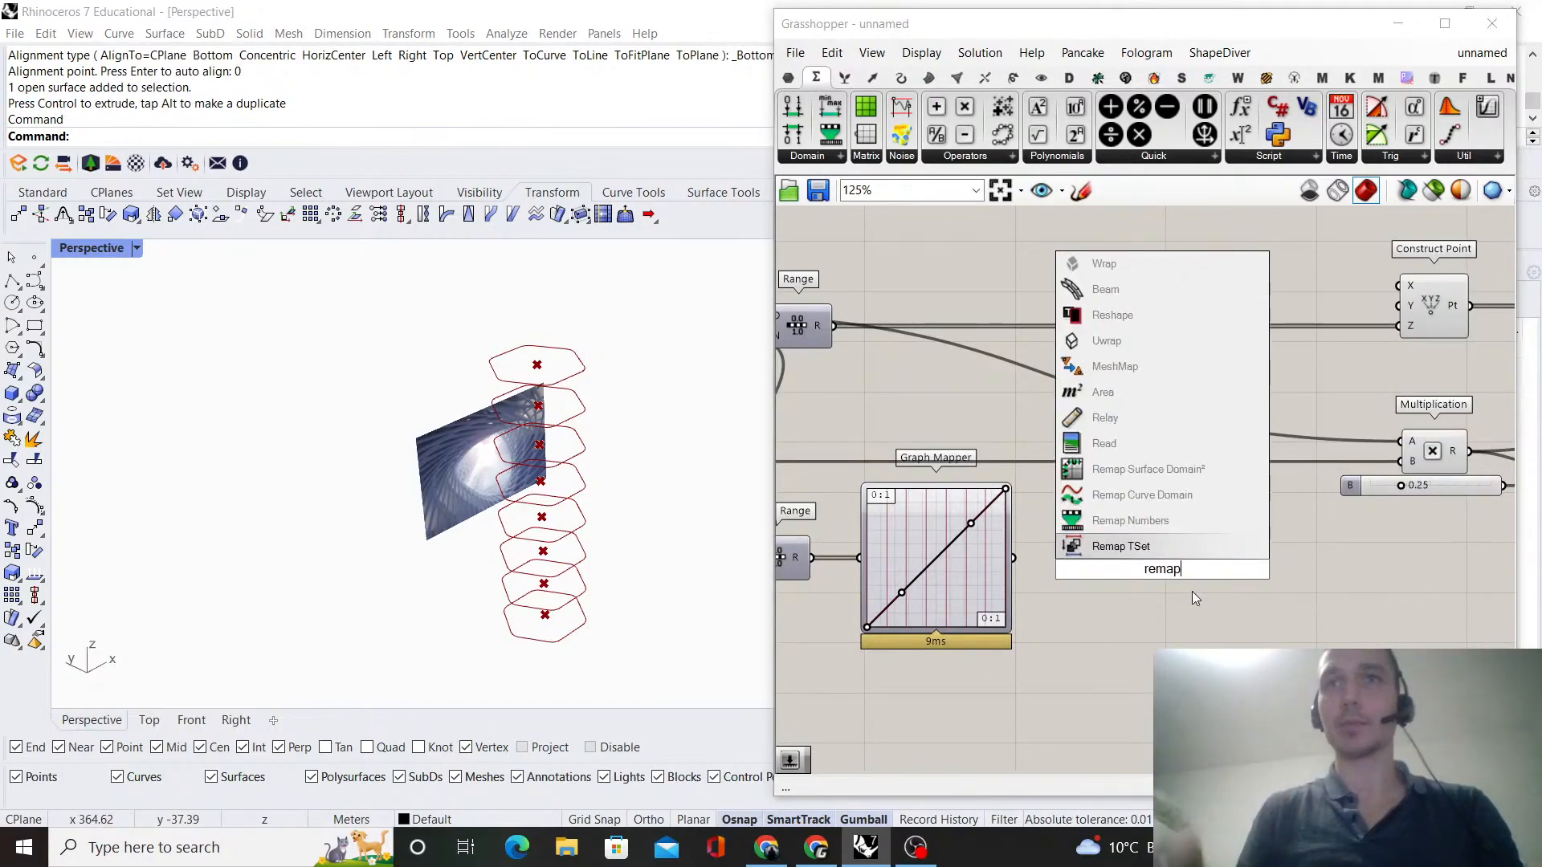
click(1130, 520)
scroll(1034, 548, up, 3)
drag(1001, 563, 1317, 585)
- Add a Bounds component between the Graph Mapper output and the source input of Remap Numbers
double_click(1182, 619)
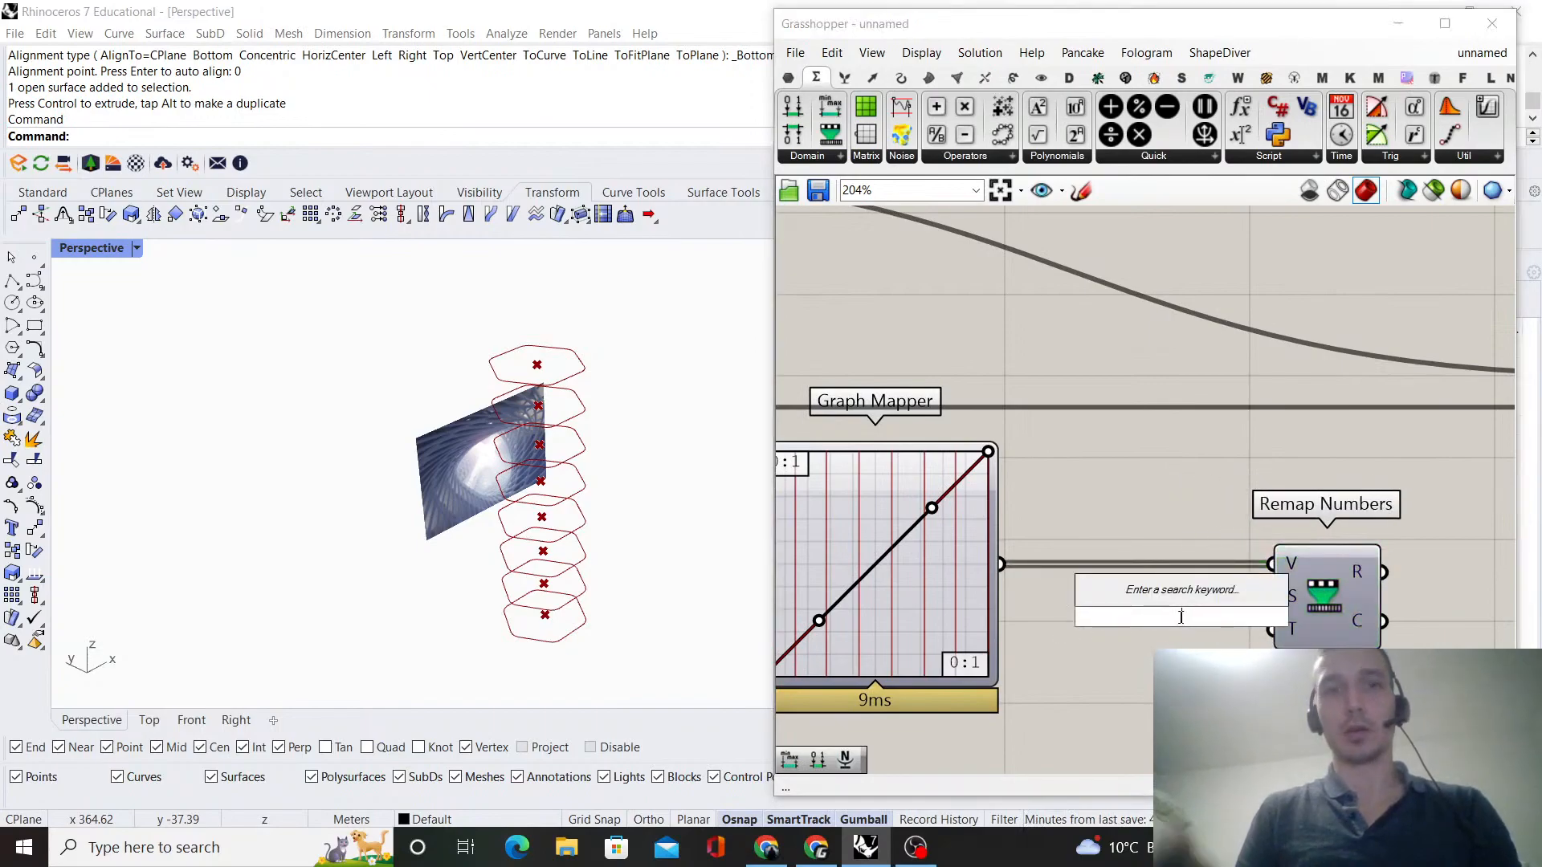
text(bounds)
key(Return)
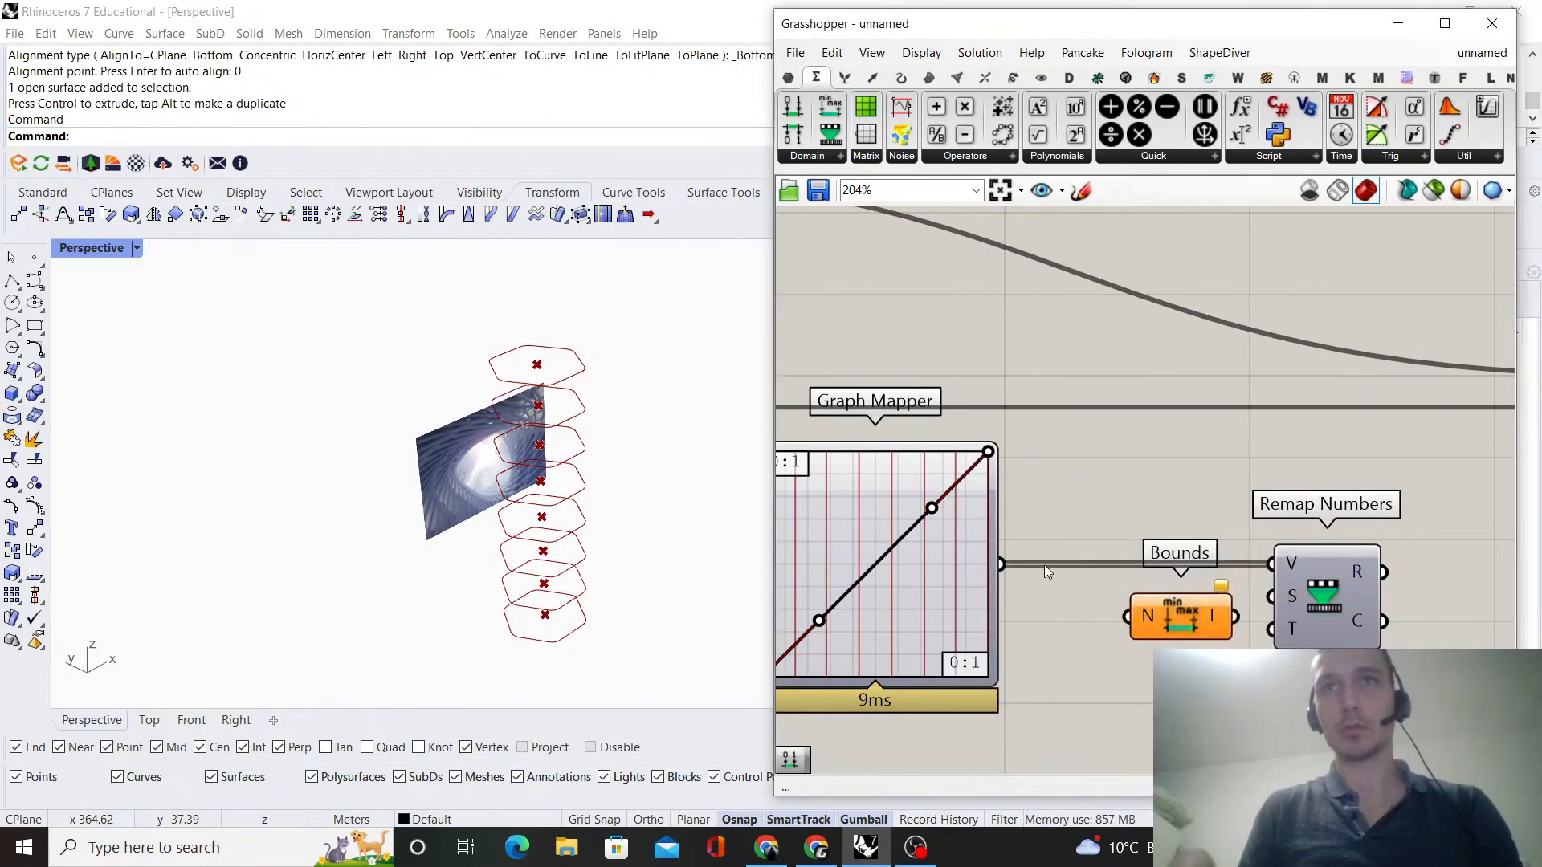
drag(1267, 596, 1269, 597)
drag(1110, 598, 1126, 597)
click(1175, 495)
right_drag(1174, 495, 1216, 391)
- Add a Construct Domain component and place it below the Bounds component
double_click(1185, 613)
text(c)
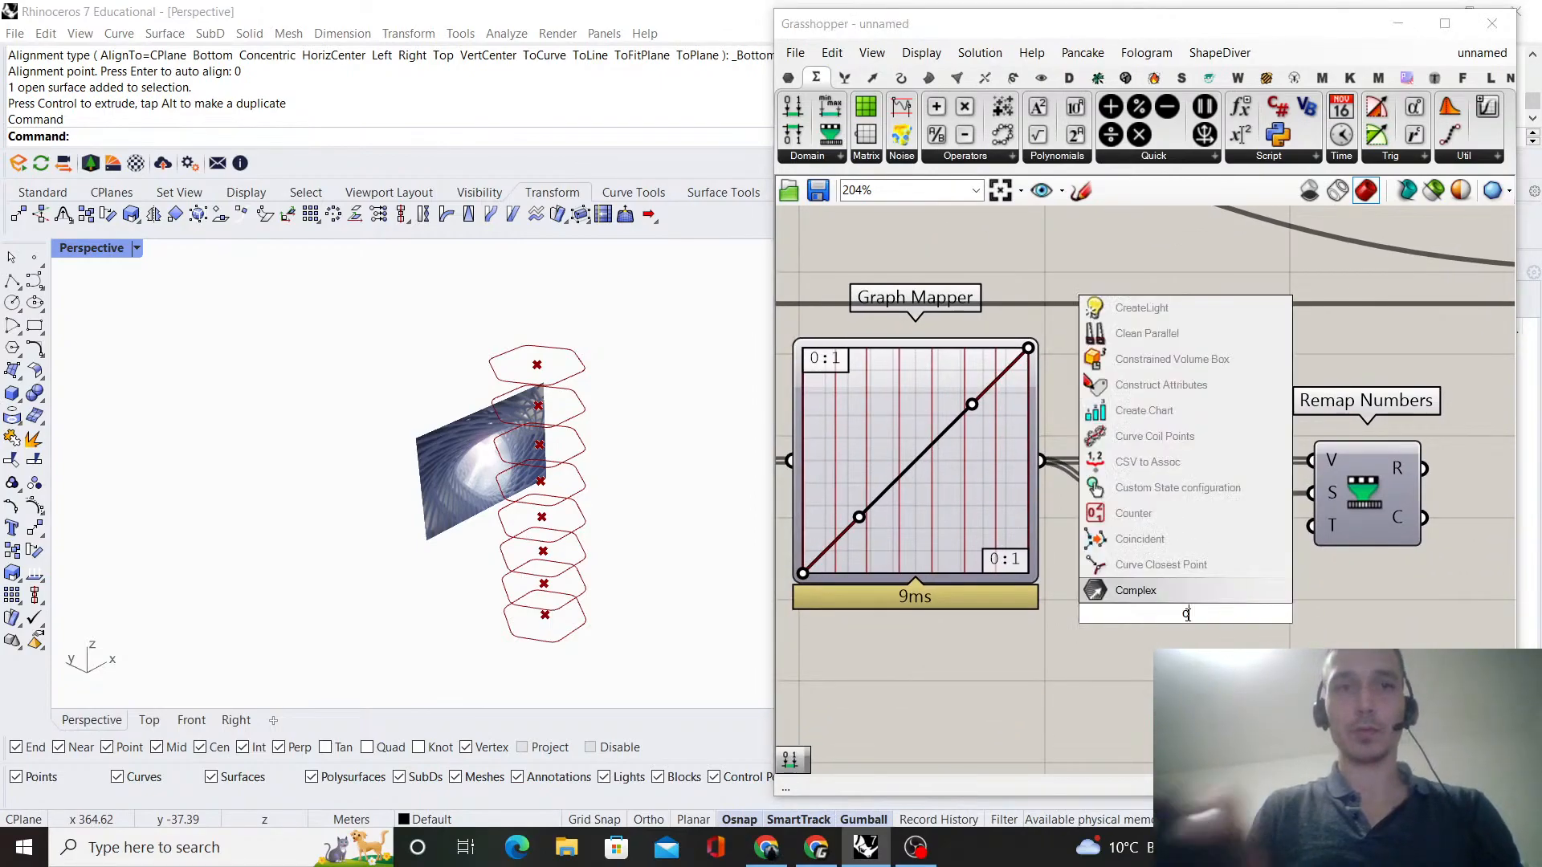
text(onstruct domain)
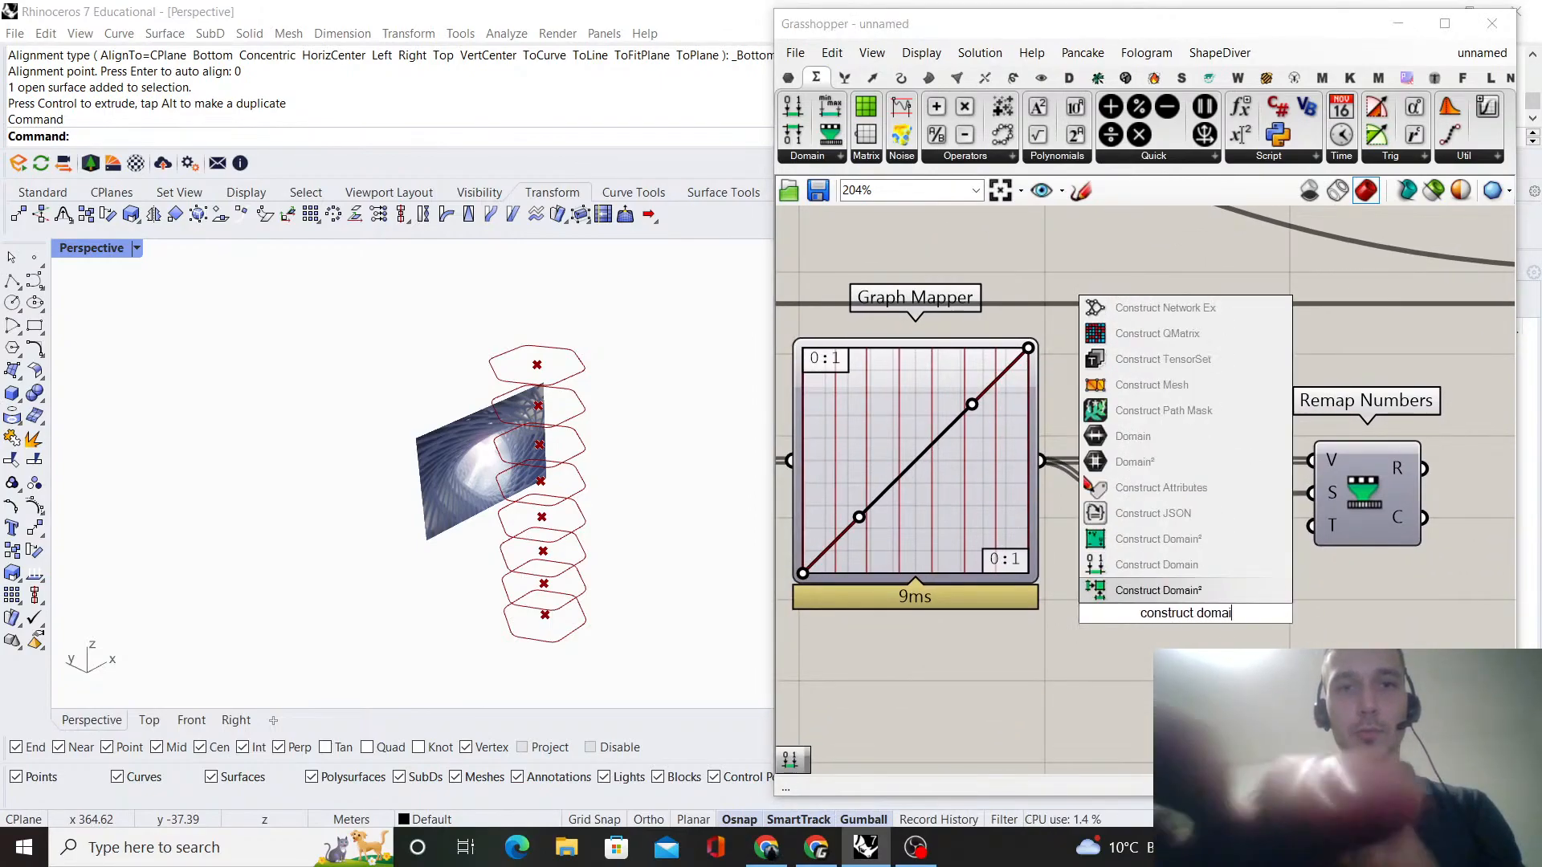
key(Return)
double_click(1044, 680)
right_click(1214, 531)
click(1086, 609)
- Add a 0.09 number slider and connect it to Construct Domain's A input
scroll(1086, 608, down, 4)
right_drag(1025, 570, 1187, 582)
scroll(1139, 642, up, 3)
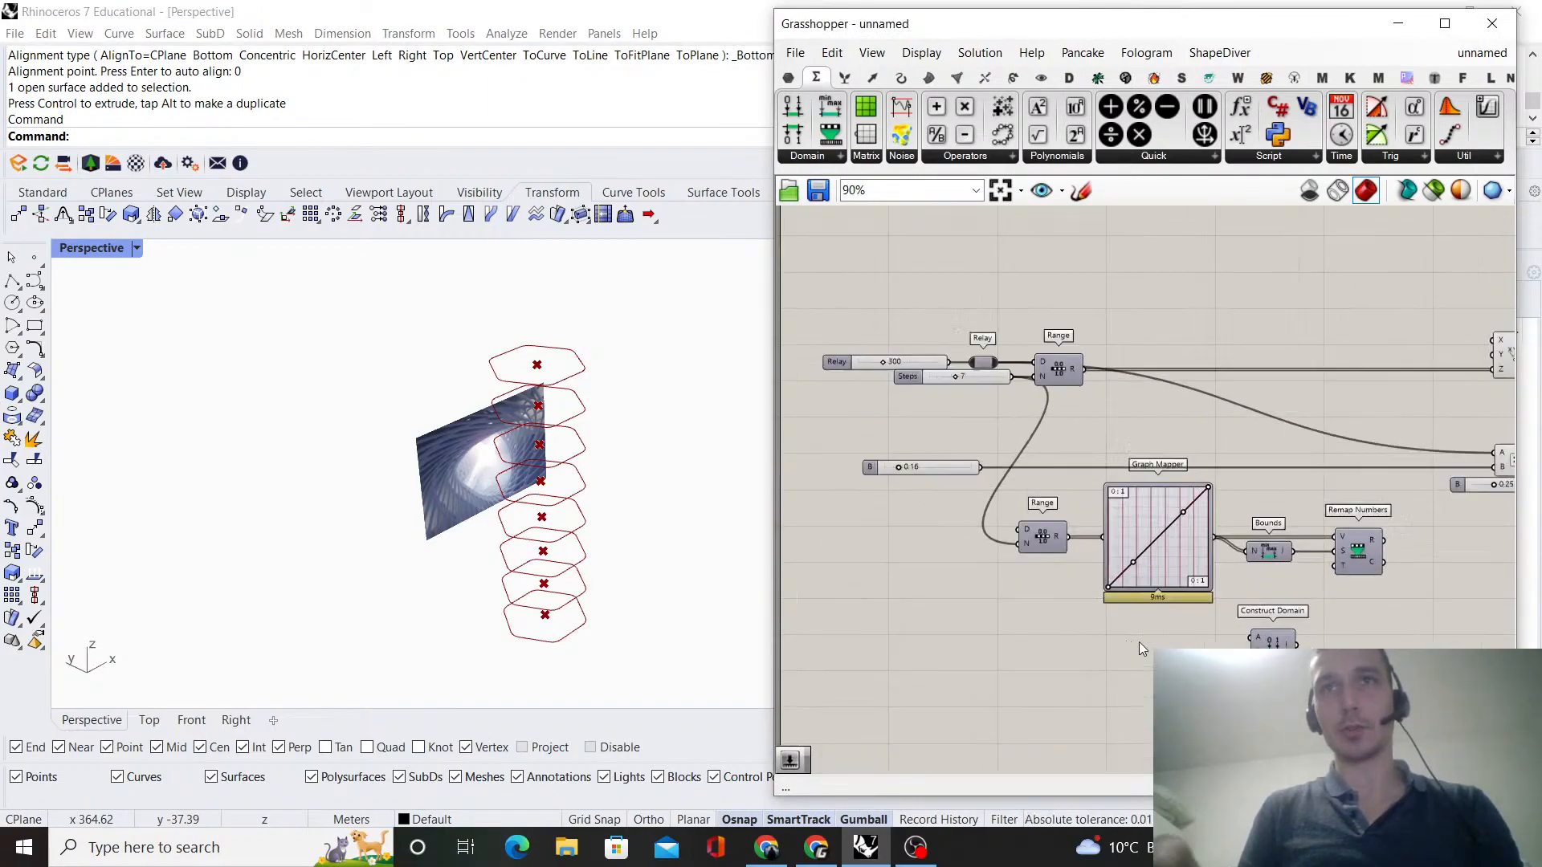
double_click(1205, 629)
text(0.09)
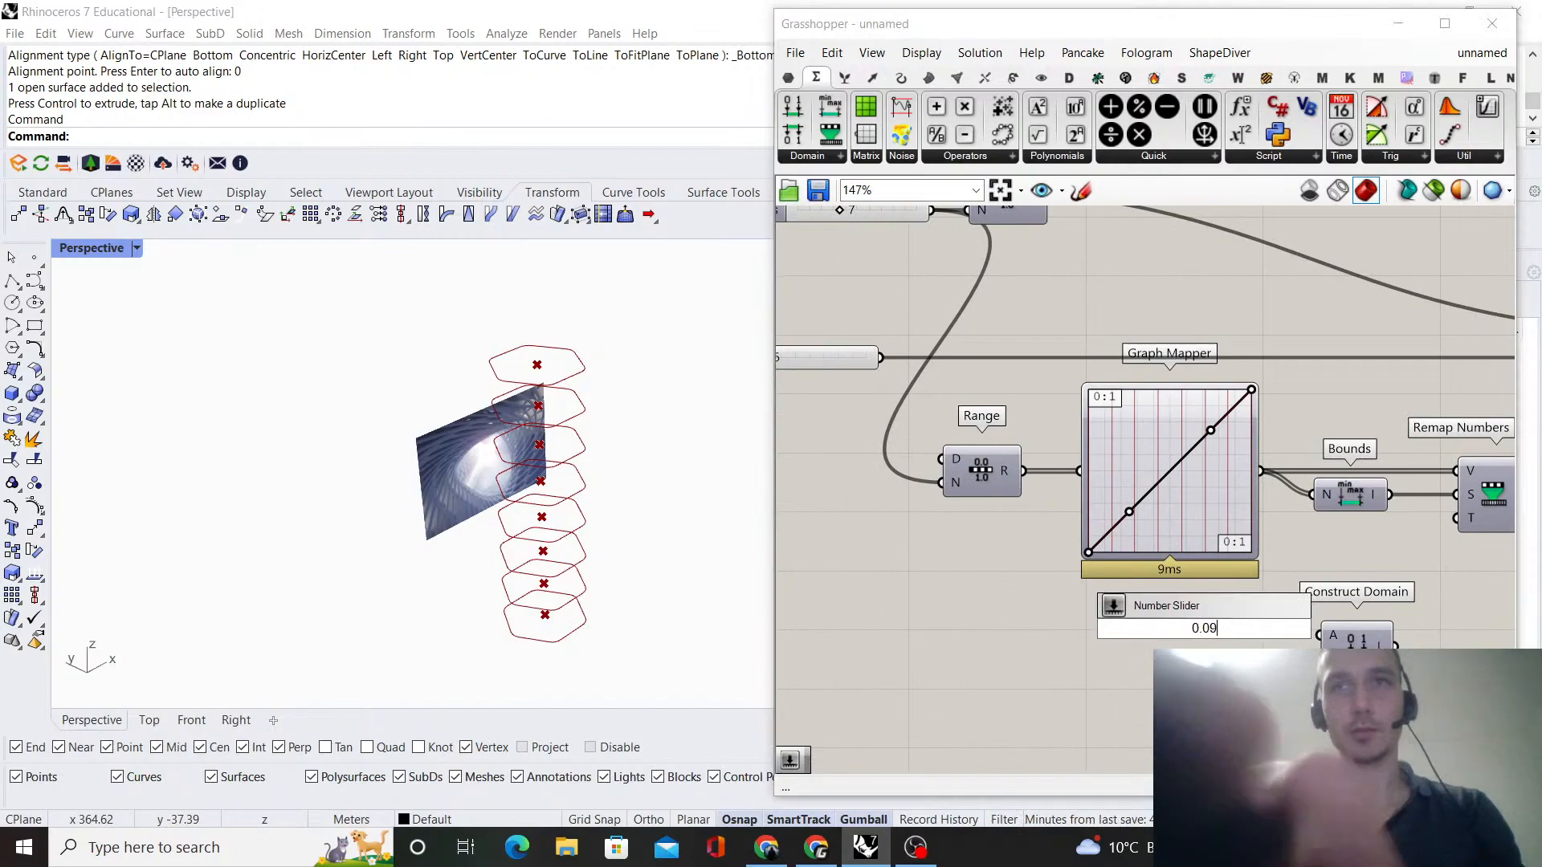
key(Return)
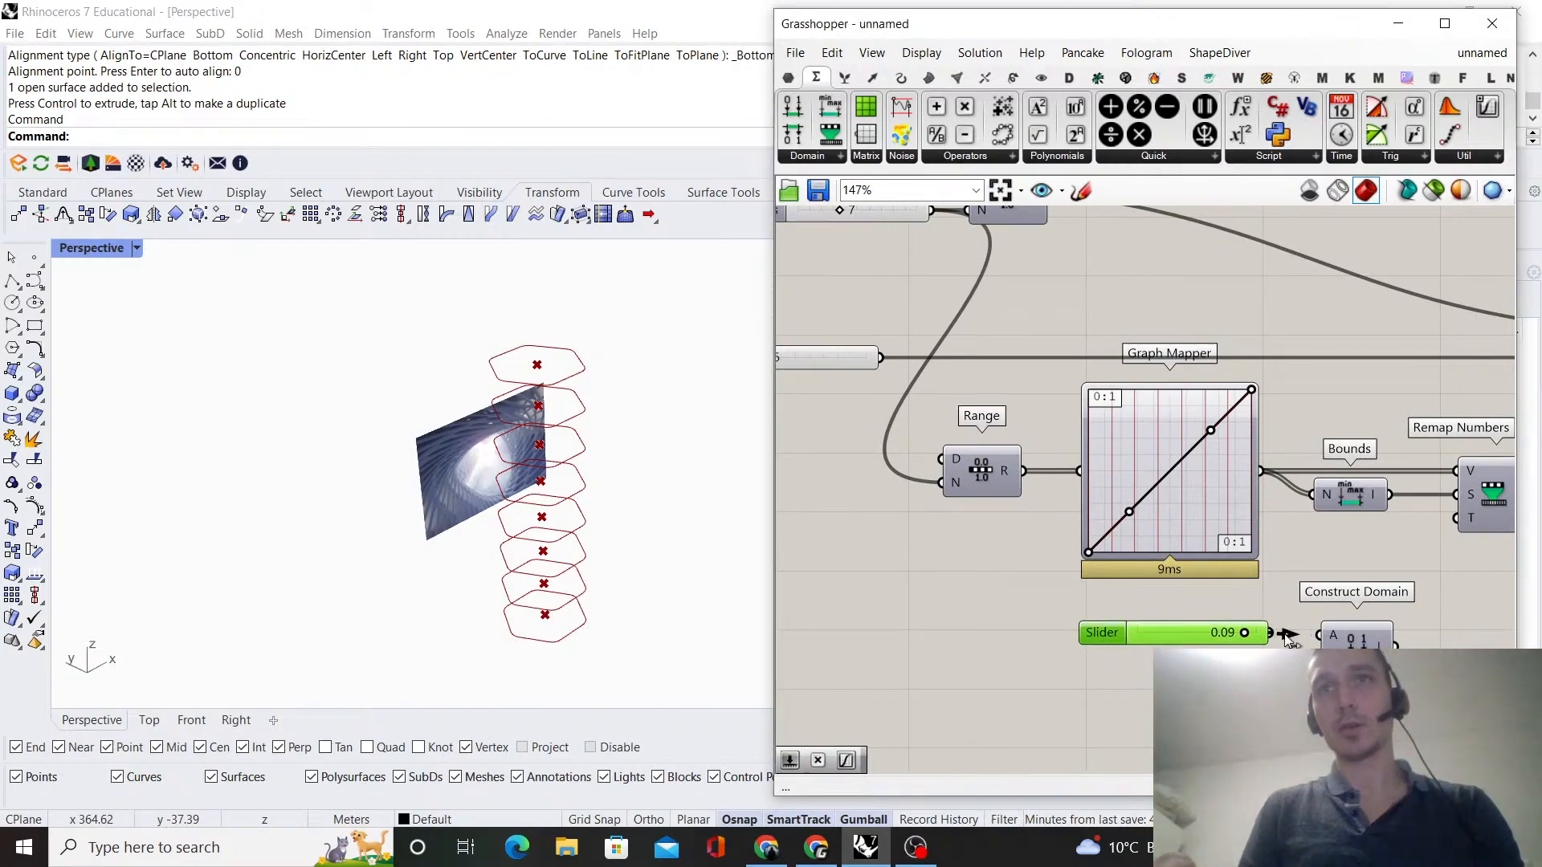
- Add a 0.20 number slider and connect it to Construct Domain's B input
double_click(1199, 710)
text(1.00)
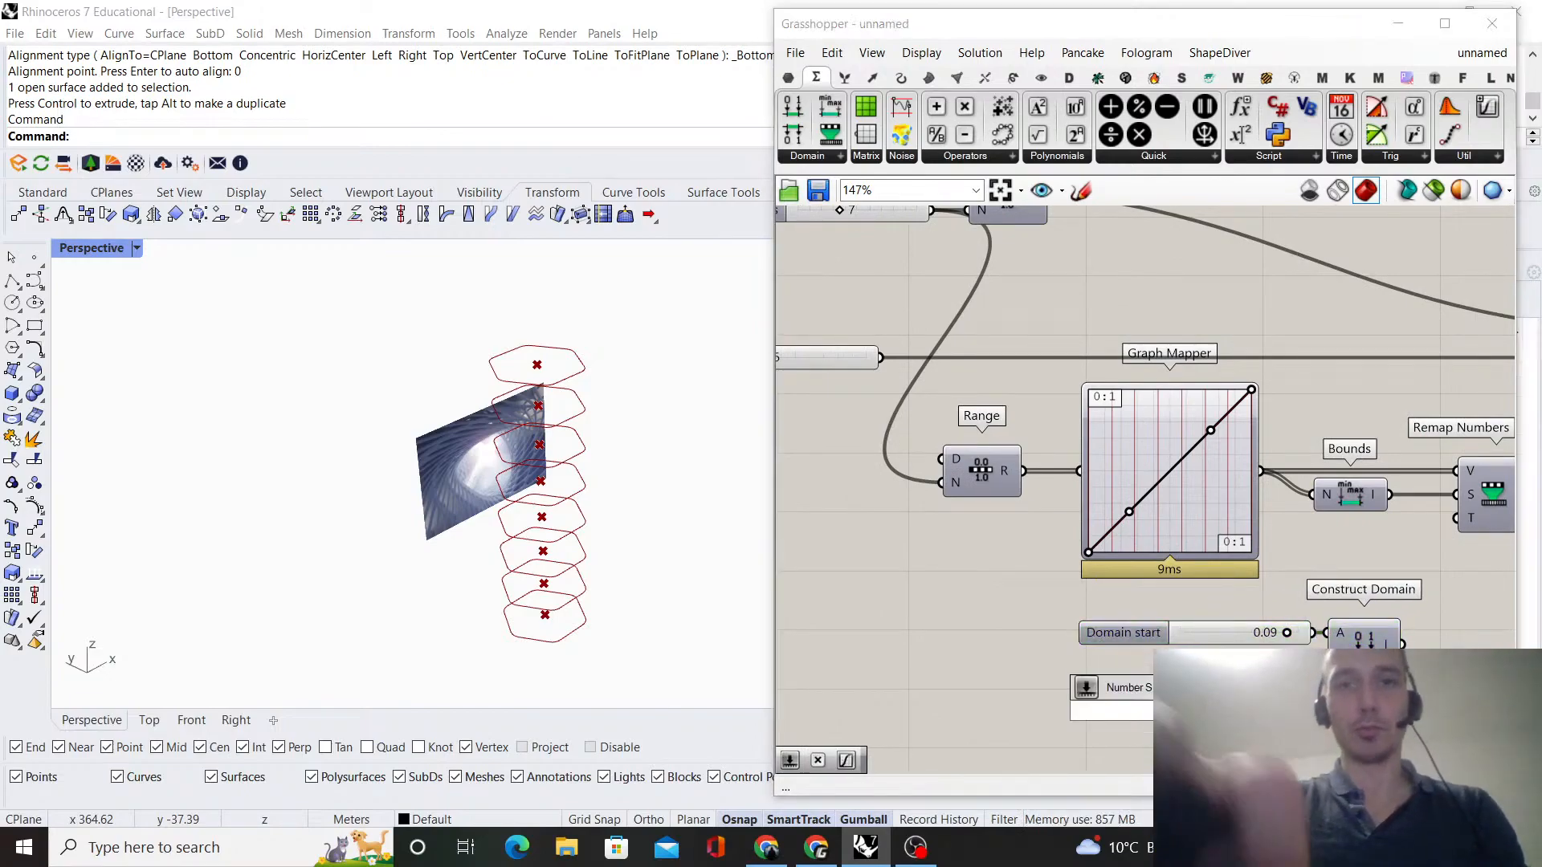
key(Return)
drag(1313, 710, 1325, 656)
- Feed the Construct Domain into Remap Numbers' target input and wire the remapped values into the Multiplication's B input
right_drag(1347, 602, 1098, 600)
right_drag(1202, 523, 1085, 562)
drag(1237, 451, 1245, 446)
right_drag(615, 595, 617, 461)
scroll(629, 373, up, 3)
- Reshape the Graph Mapper's Bezier curve into a wave that dips near the start and crests past the middle
right_drag(917, 524, 1189, 504)
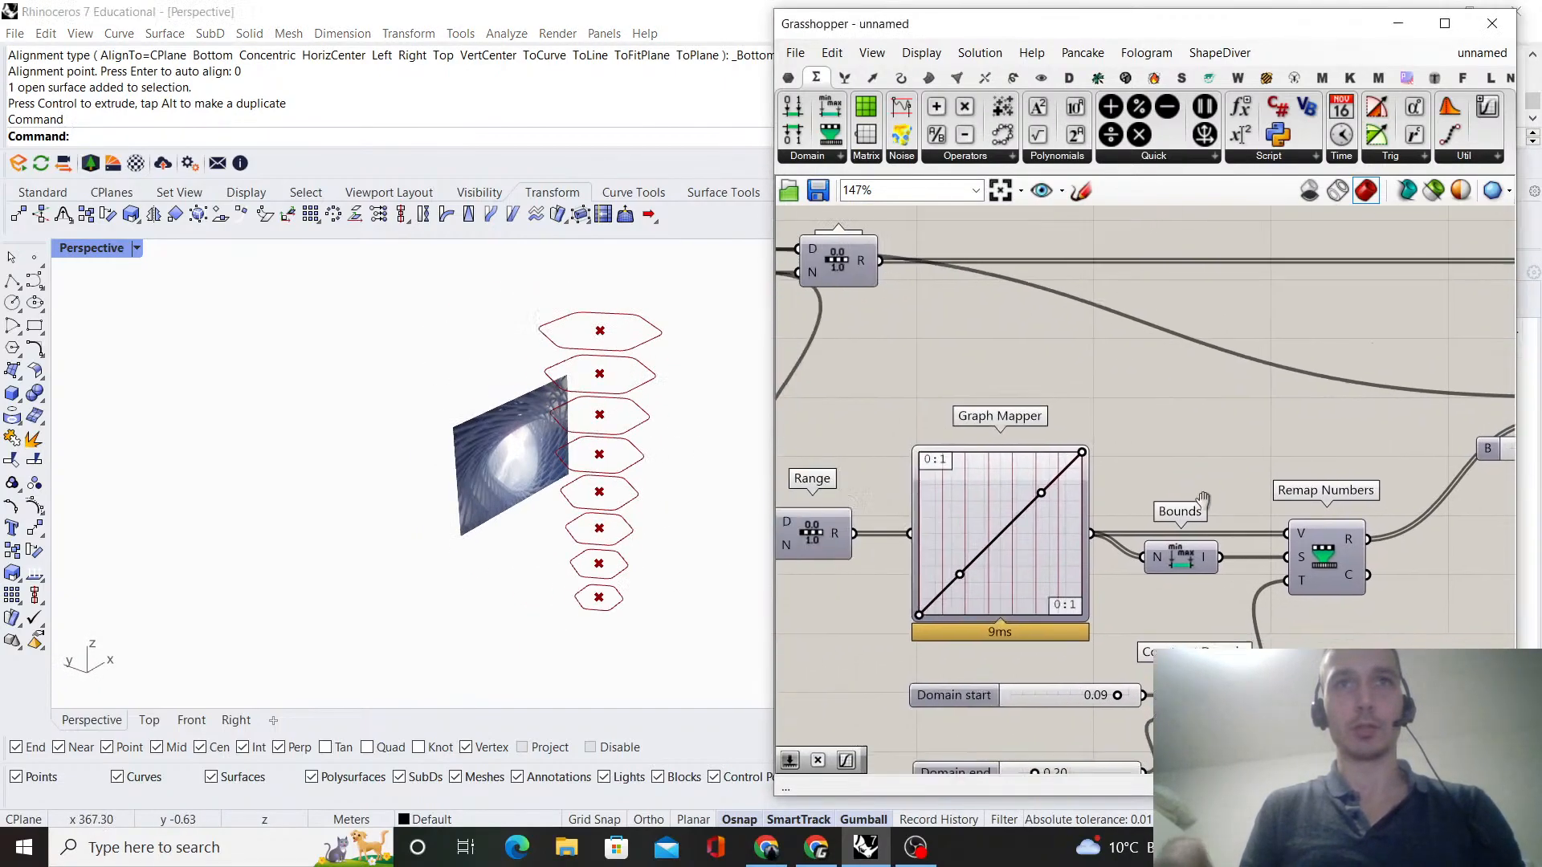
scroll(966, 578, up, 3)
drag(909, 629, 902, 414)
drag(1150, 405, 1053, 323)
drag(1228, 326, 1141, 426)
mouse_move(640, 547)
right_down()
mouse_move(544, 520)
mouse_move(518, 482)
mouse_move(588, 468)
mouse_move(612, 537)
right_up()
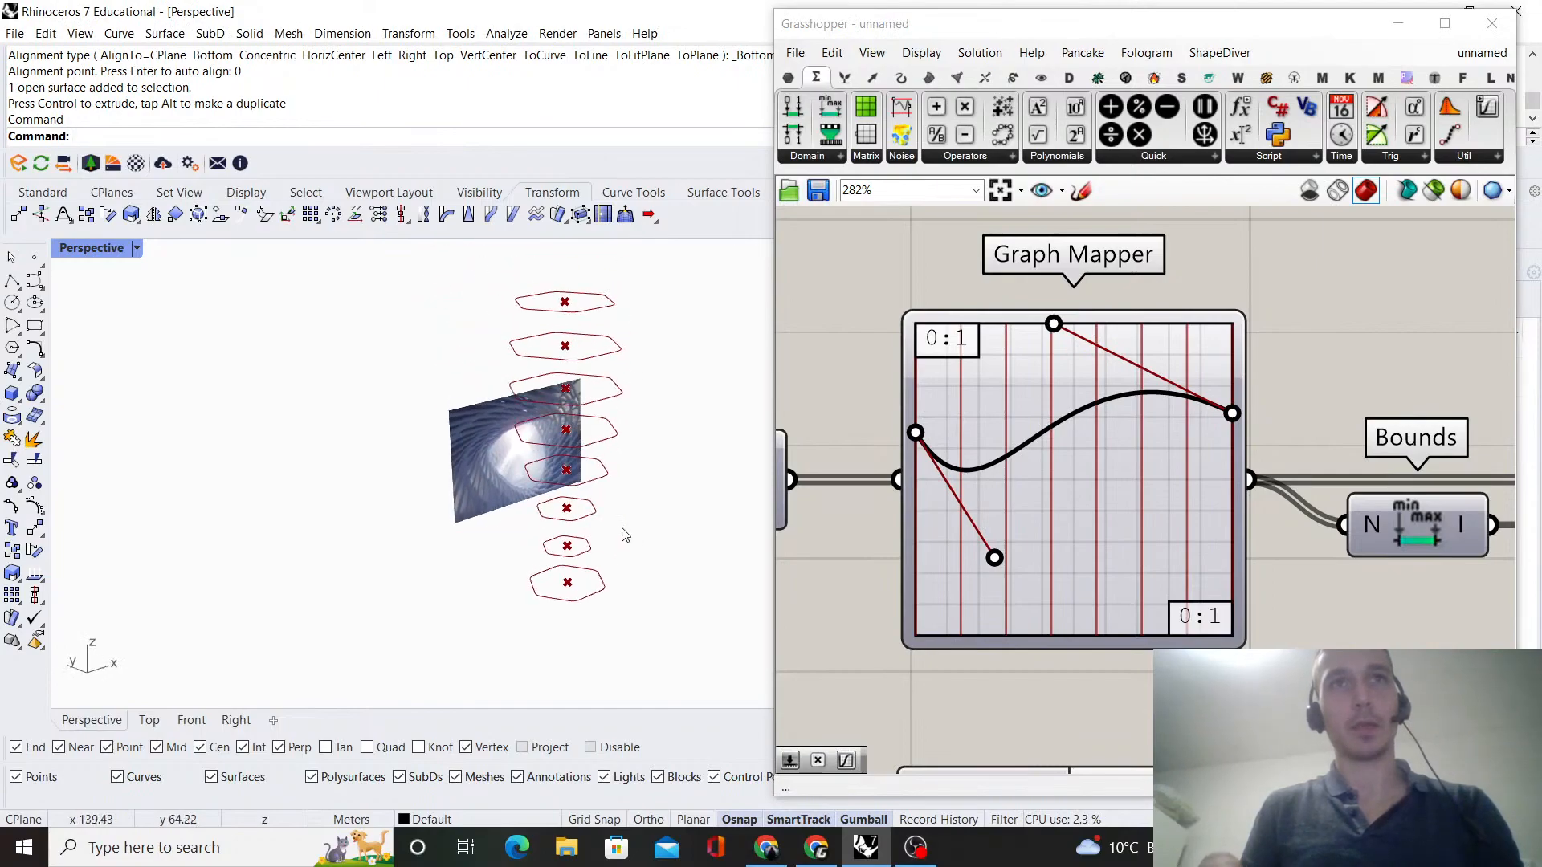
drag(1231, 413, 1232, 422)
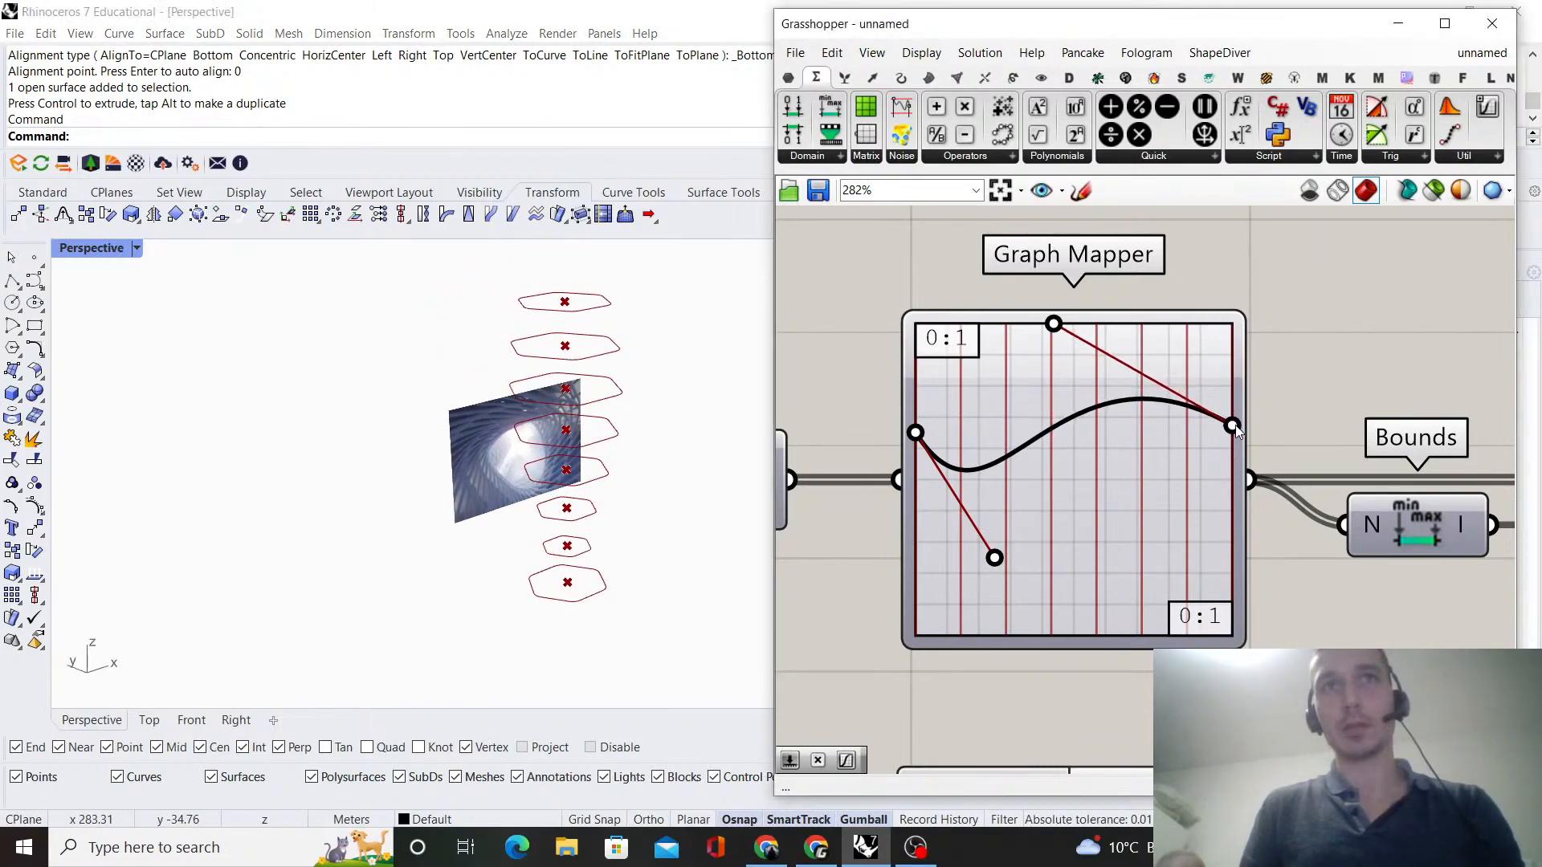
drag(1053, 326, 985, 326)
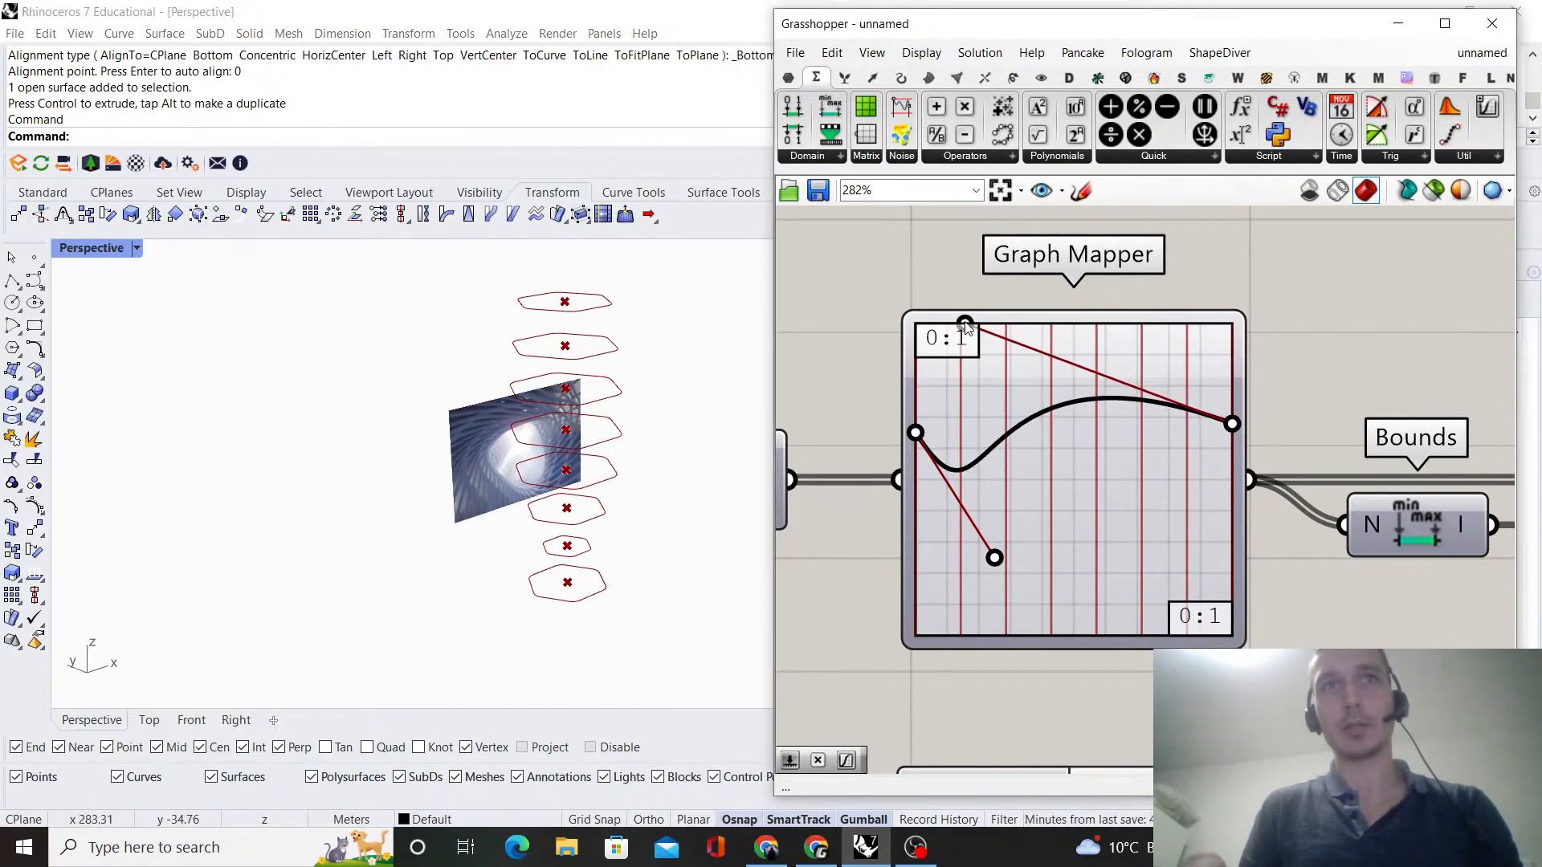
- Turn off the preview of the Construct Point component so its point markers are hidden
scroll(950, 454, down, 5)
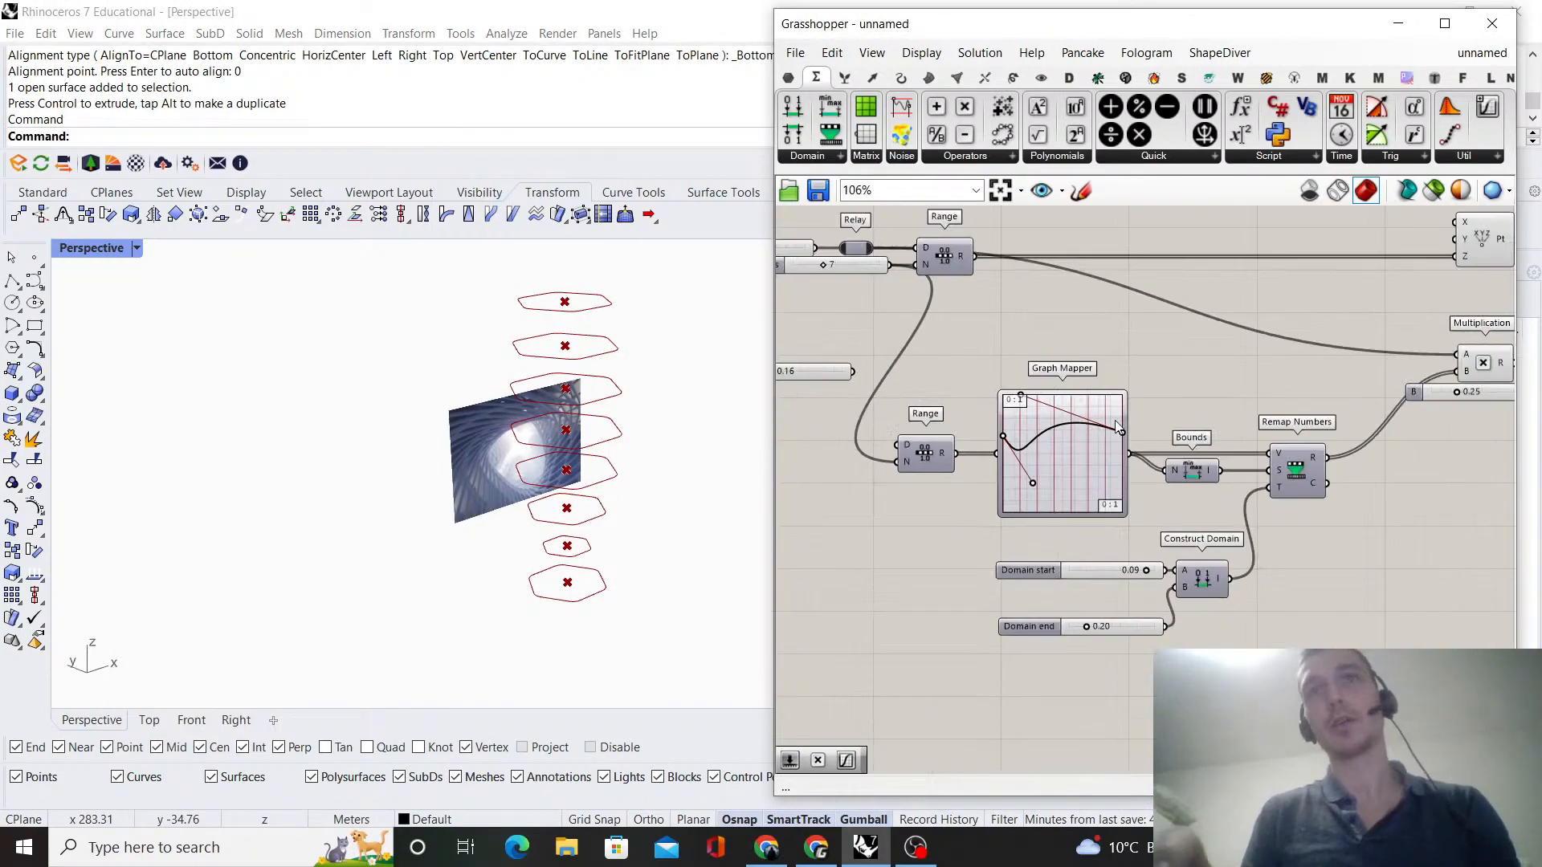
scroll(1046, 469, up, 3)
drag(1126, 633, 954, 383)
right_click(1115, 353)
click(1161, 387)
click(1213, 350)
- Move the Polygon component farther away from the Multiplication components
scroll(1214, 350, down, 5)
scroll(1219, 361, up, 5)
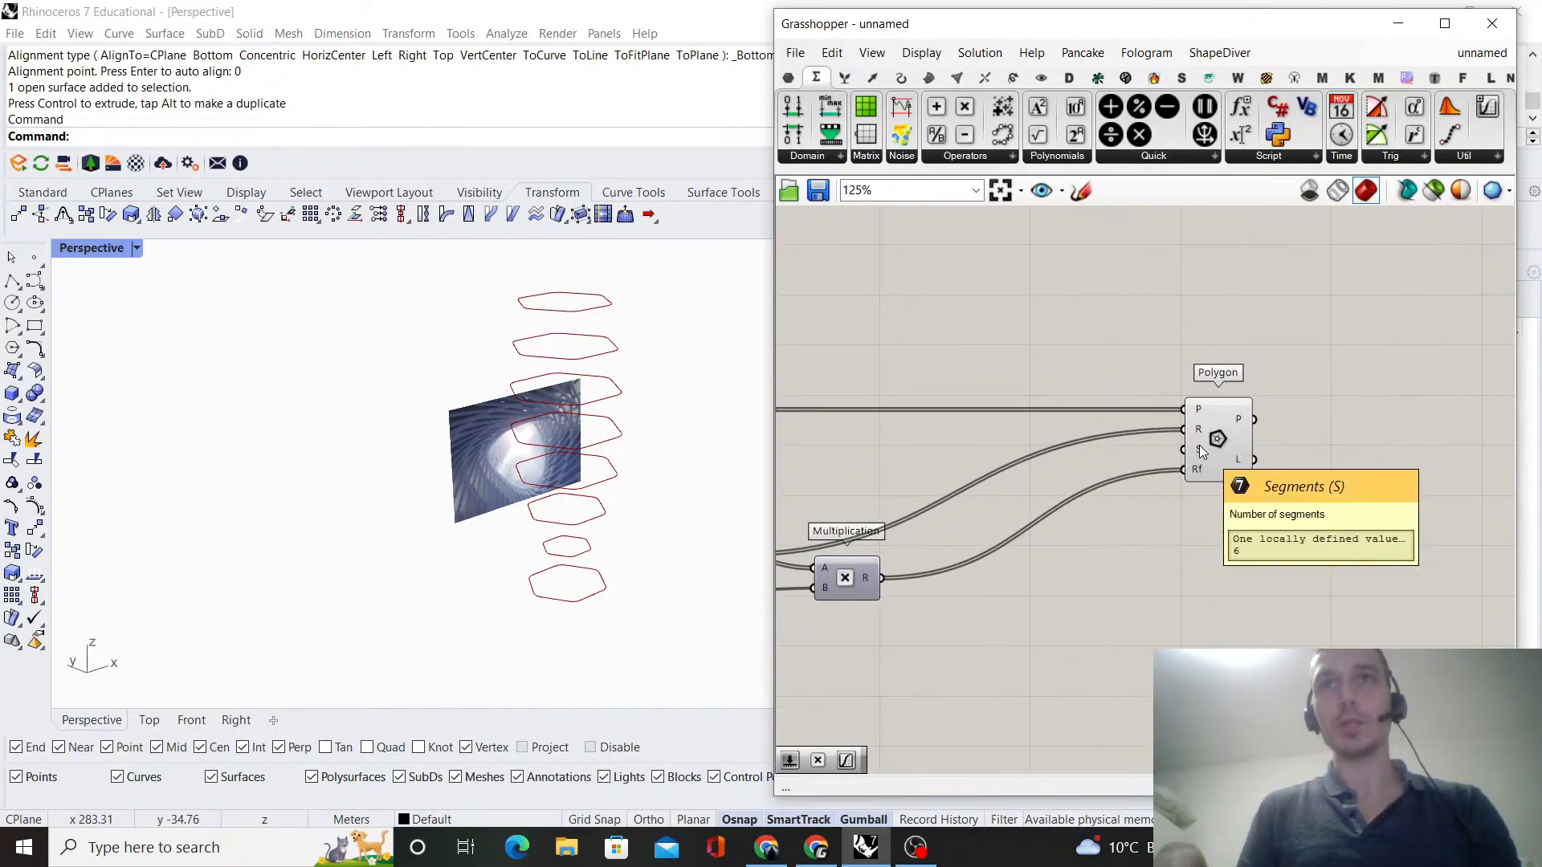
drag(1202, 445, 1352, 456)
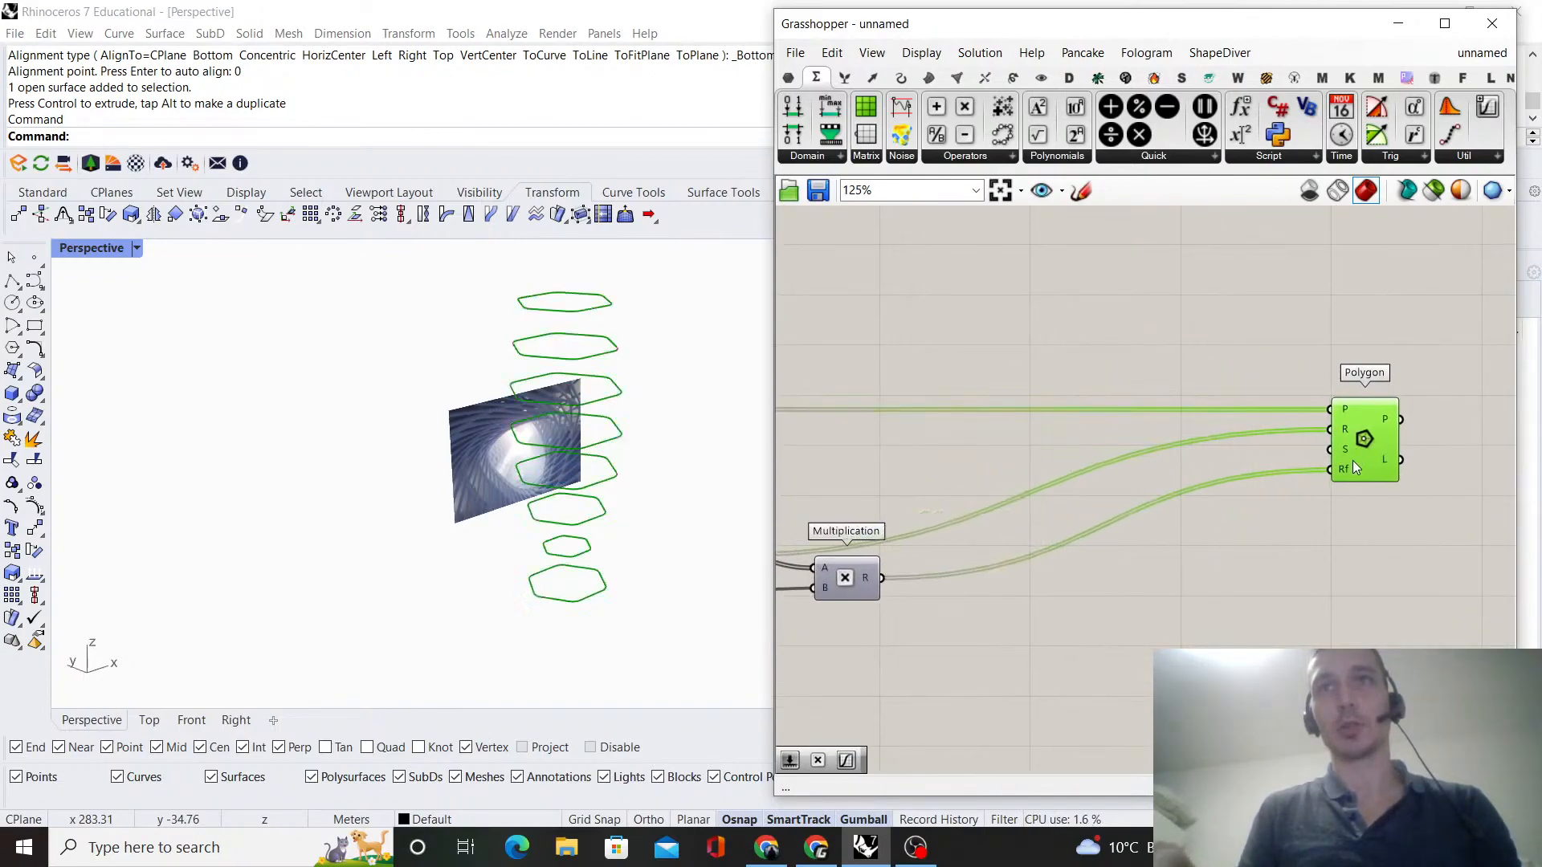
click(1213, 536)
- Move the Range, Graph Mapper, Bounds, Construct Domain and Remap Numbers group slightly up toward the first Range
scroll(1185, 540, down, 3)
scroll(1152, 495, up, 2)
right_drag(1012, 515, 1279, 479)
scroll(1279, 479, down, 4)
right_drag(1096, 549, 1180, 472)
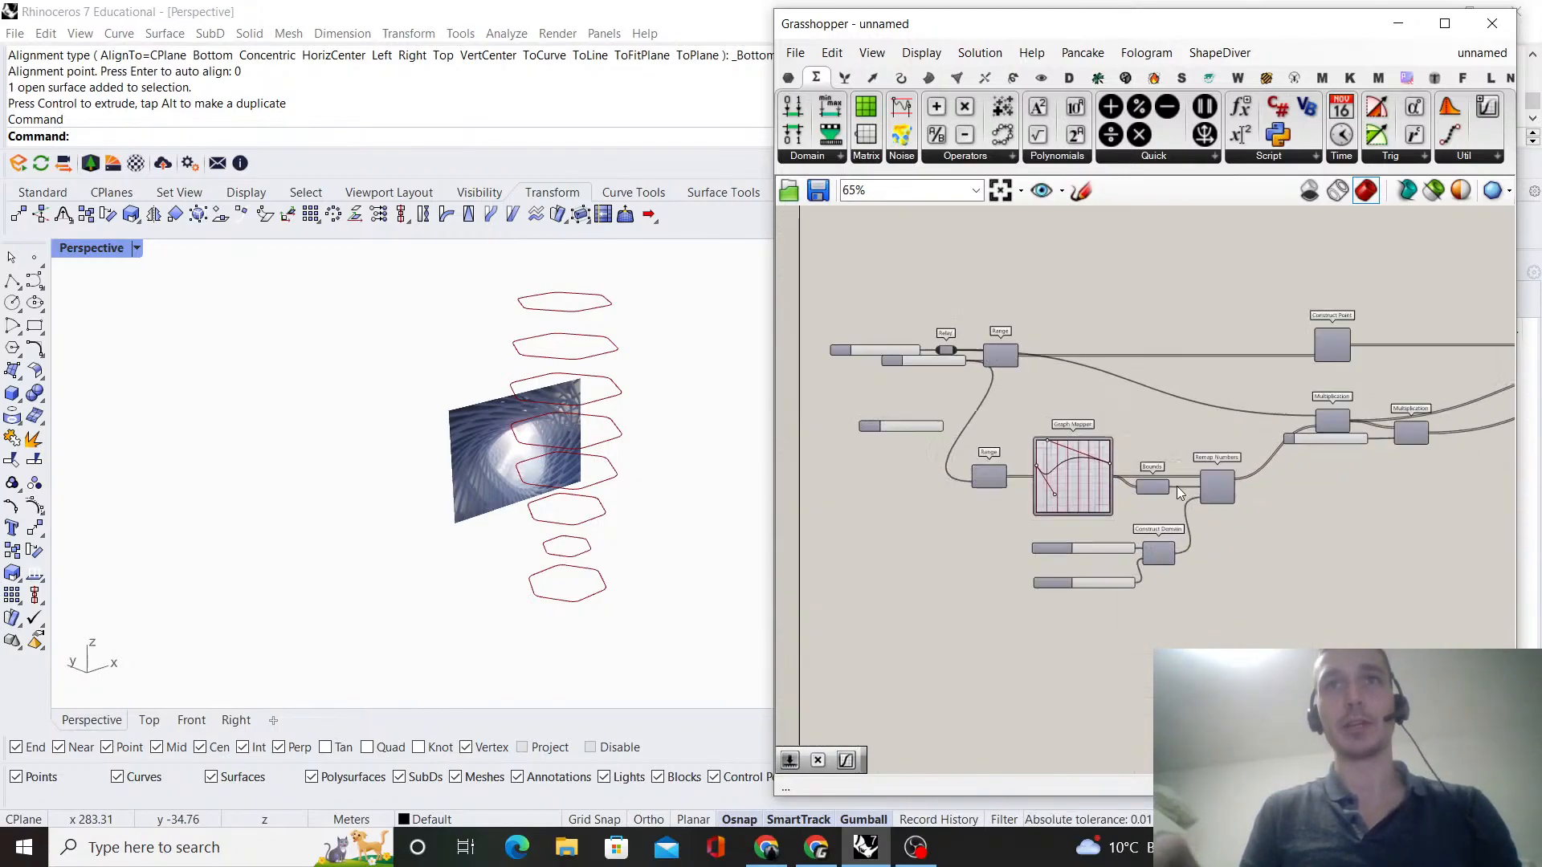
scroll(1181, 474, up, 3)
drag(1165, 594, 908, 462)
drag(1043, 484, 1056, 427)
click(1160, 335)
- Duplicate the Range, Graph Mapper, Bounds, Construct Domain and Remap Numbers group and place the copy below the original
scroll(1159, 334, down, 2)
scroll(1160, 335, up, 2)
drag(1322, 534, 927, 228)
alt+drag(1115, 345, 1117, 575)
click(1246, 482)
- Replace the copied group's 0.09 domain start slider with an integer slider set to 3, wired to Construct Domain's A input
scroll(1234, 468, down, 3)
right_drag(1233, 467, 1180, 483)
scroll(1114, 532, up, 4)
right_drag(1139, 607, 1080, 537)
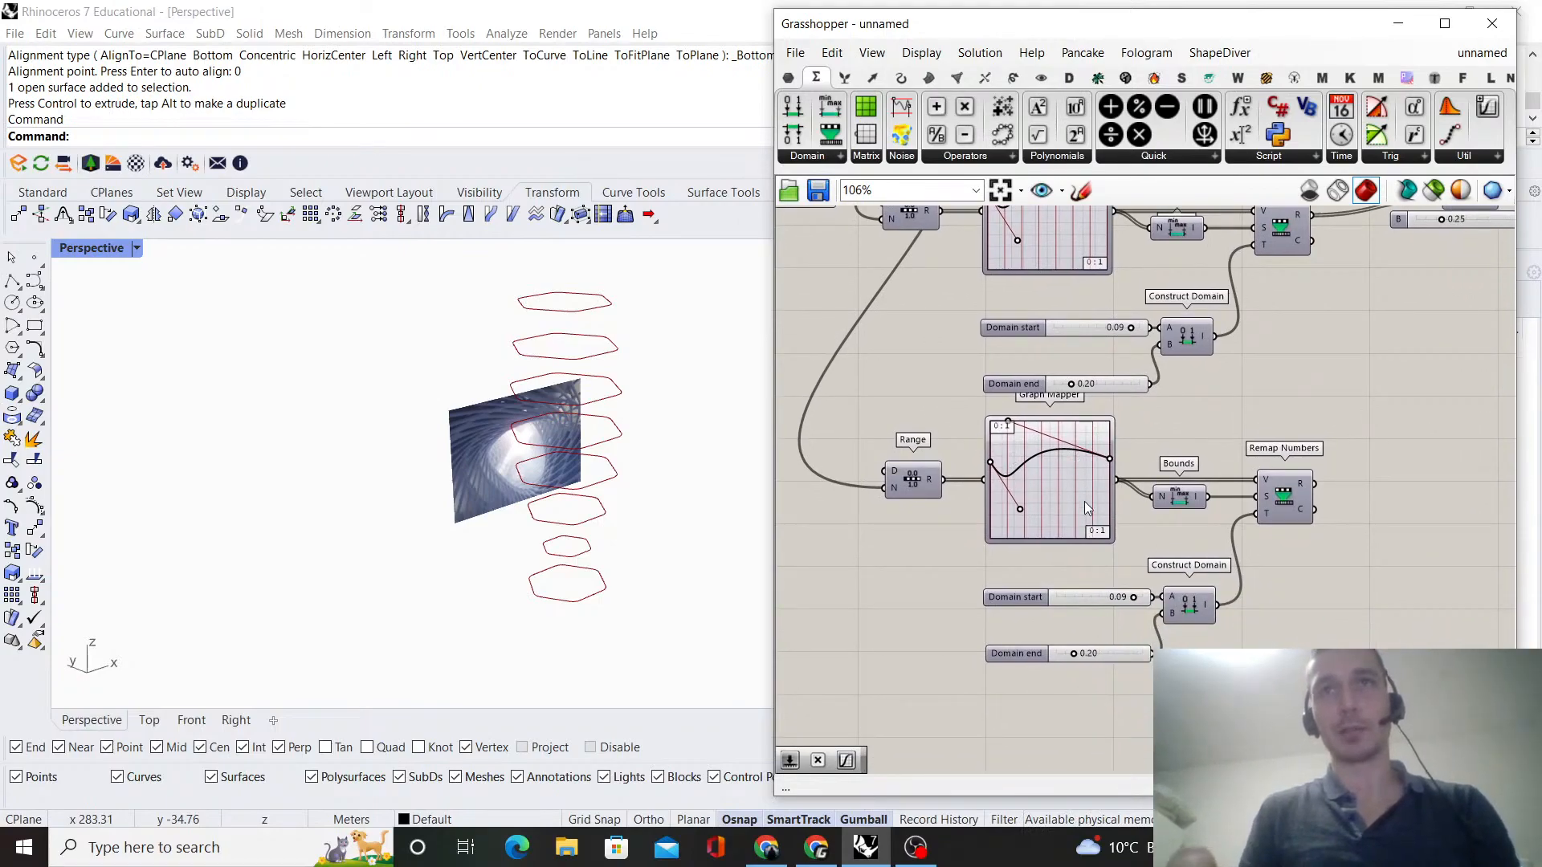
scroll(1084, 568, up, 3)
double_click(1098, 567)
text(3.)
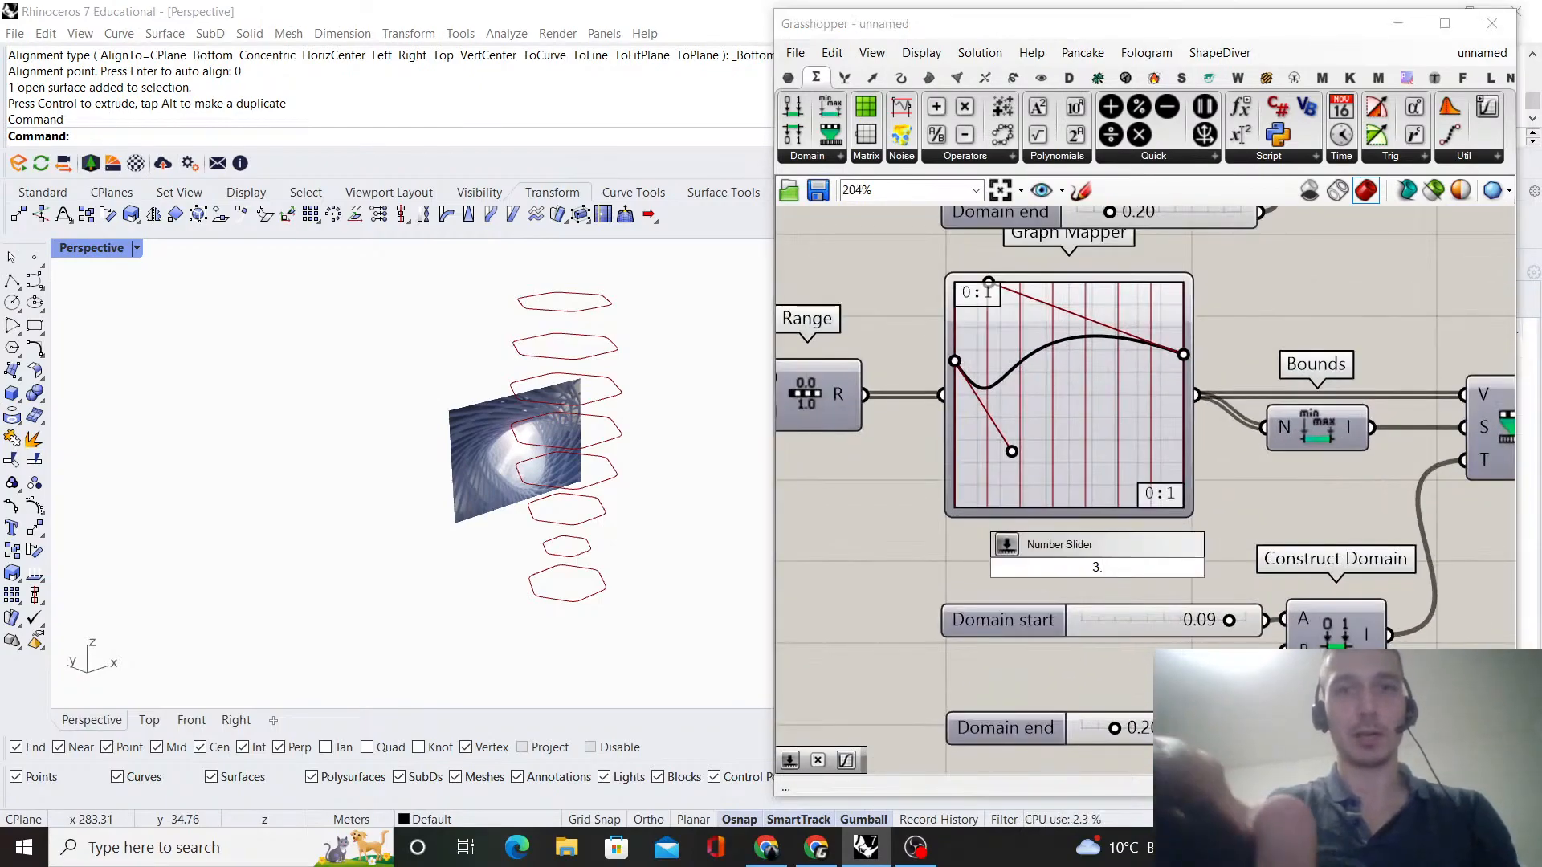
key(Return)
drag(1234, 564, 1175, 632)
click(1169, 627)
key(Delete)
click(1194, 638)
right_drag(1193, 624, 1179, 587)
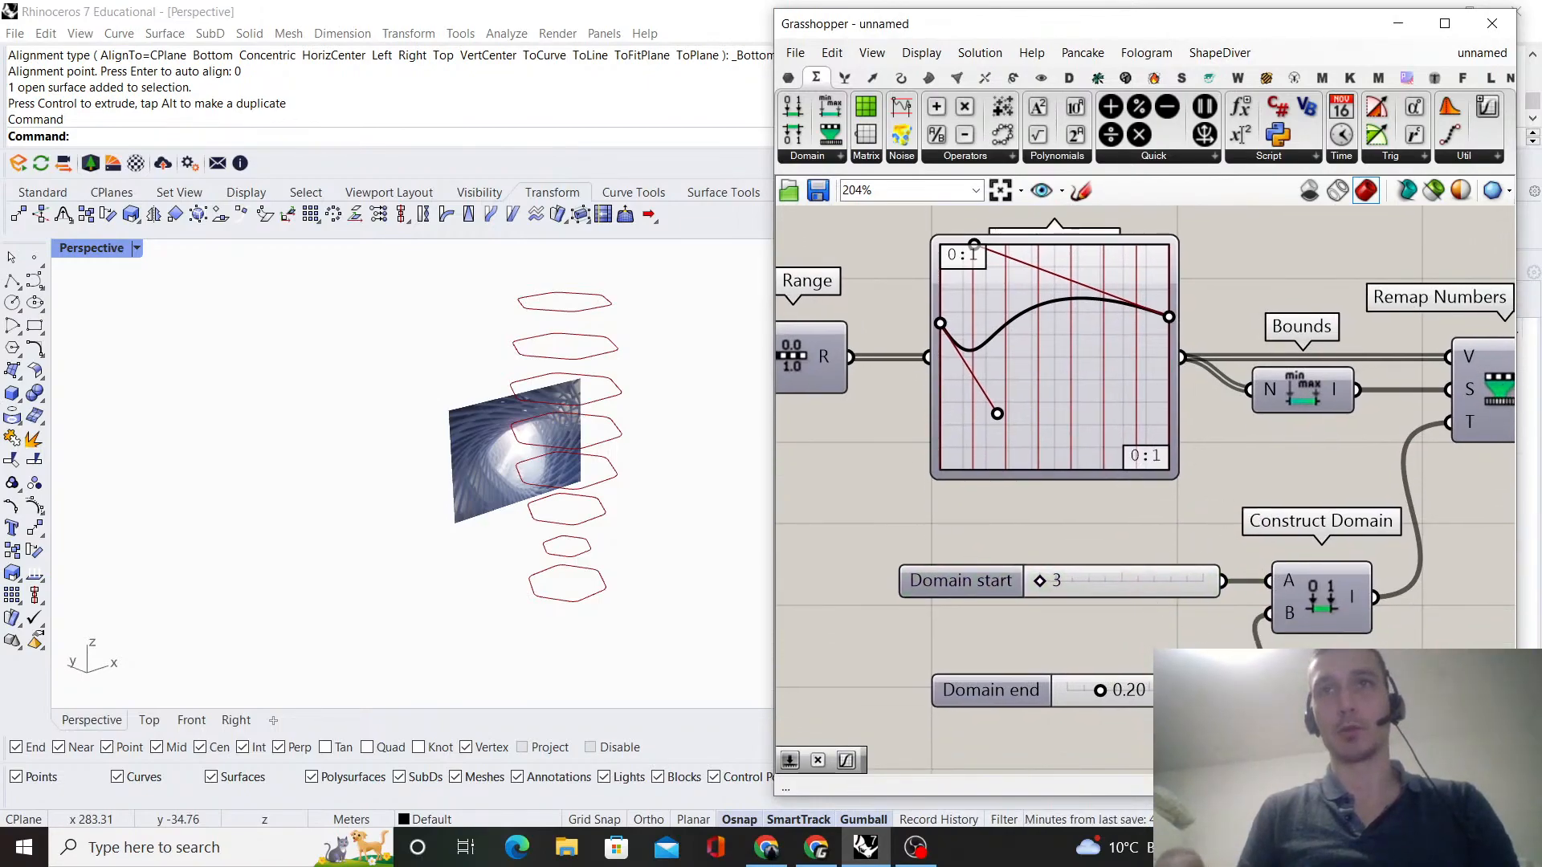
- Duplicate the domain start slider, set the copy to 6, and use it for Construct Domain's B input instead of the 0.20 slider
drag(1187, 692, 1141, 698)
alt+drag(1142, 581, 1140, 629)
double_click(1140, 629)
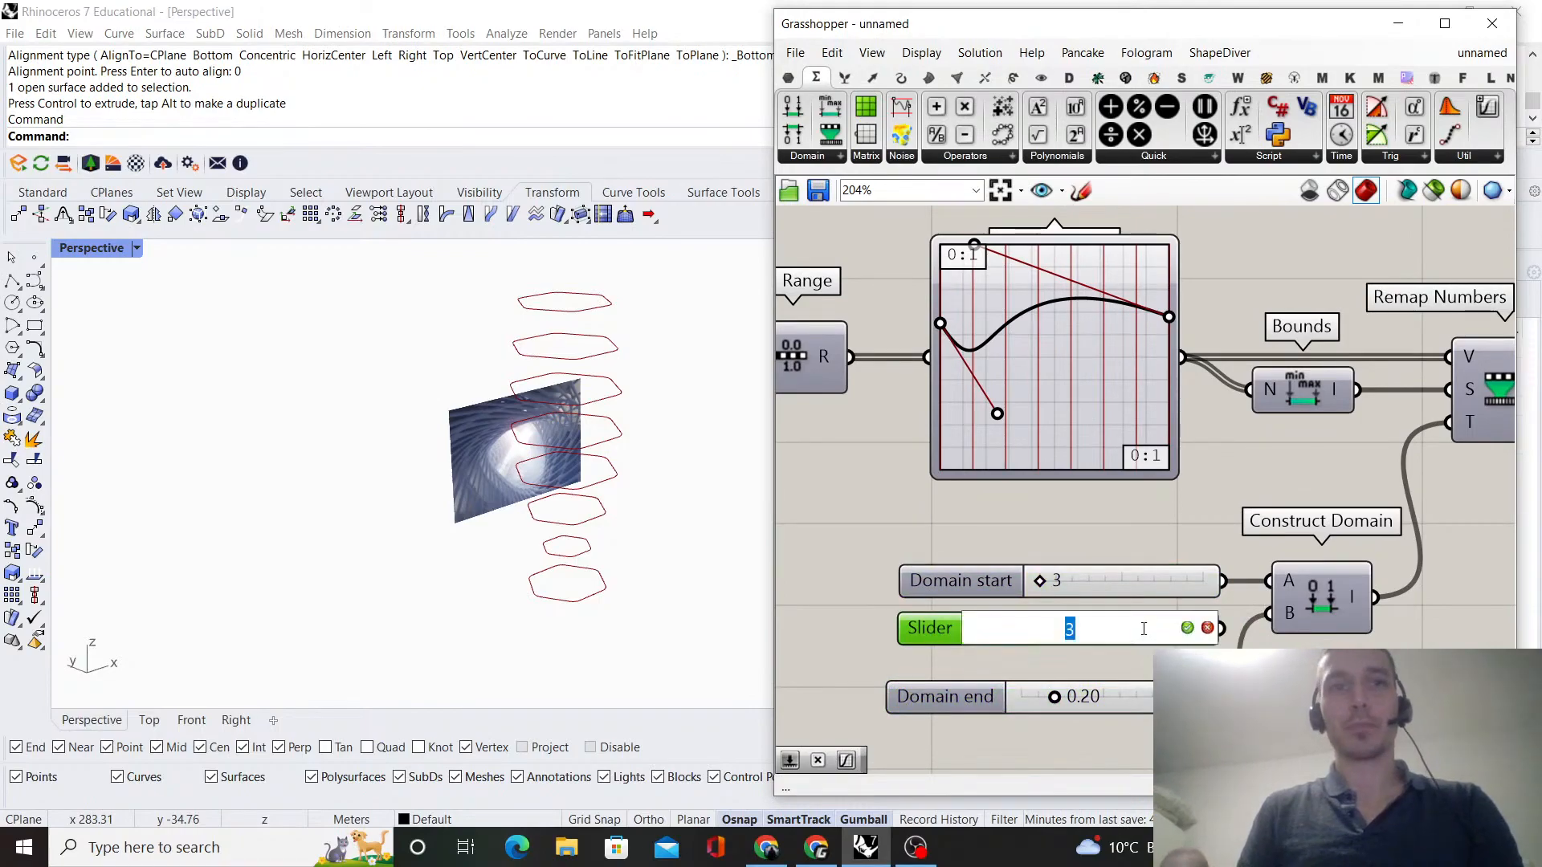
text(6)
key(Return)
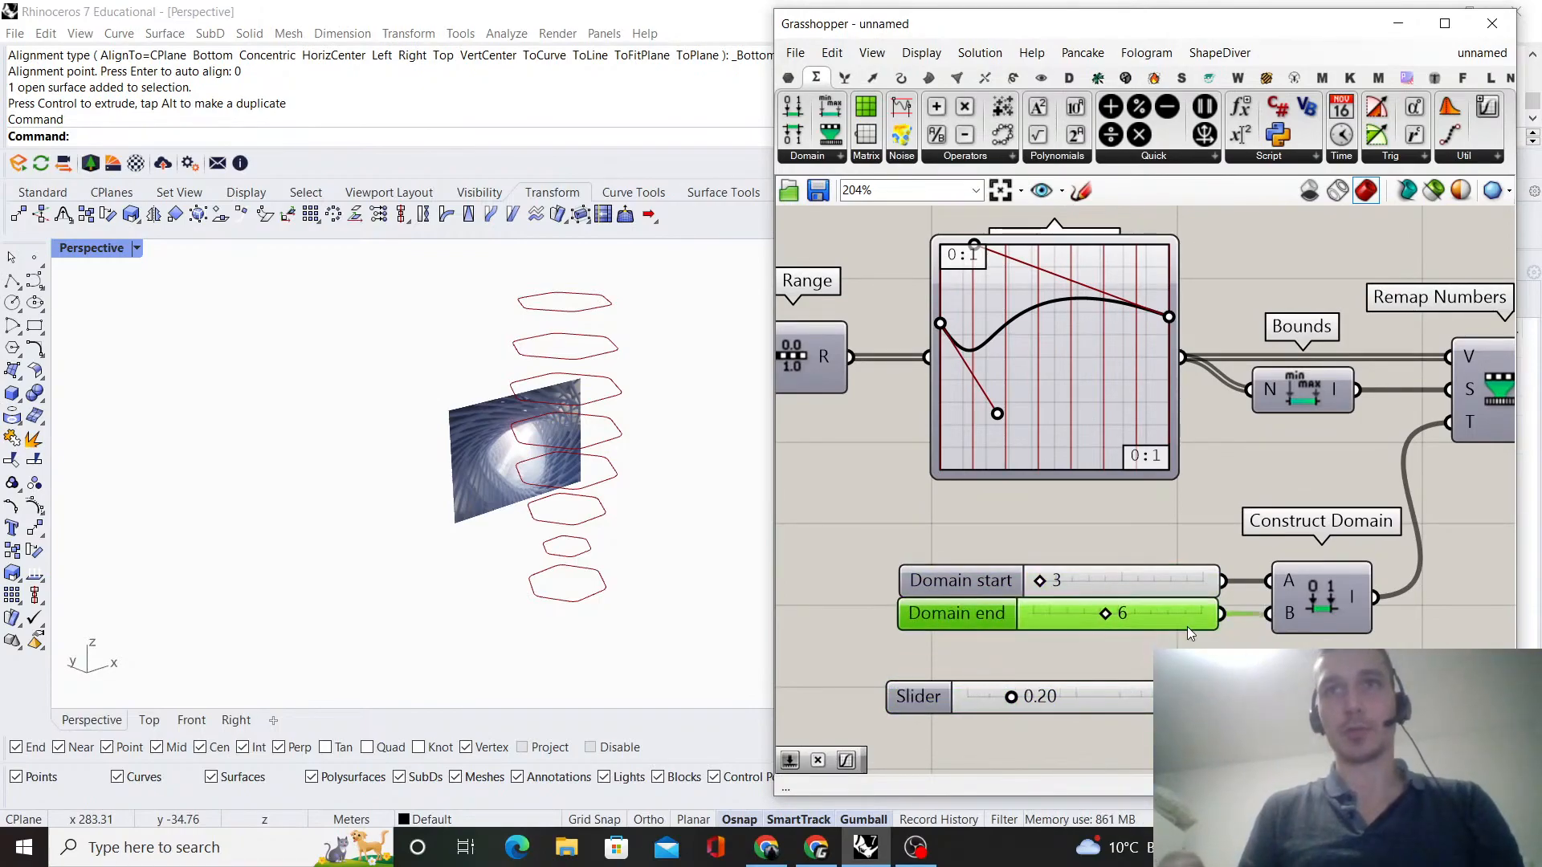
click(918, 697)
- Connect the copied Remap Numbers output to the Polygon's Segments input
scroll(1046, 596, down, 6)
scroll(1047, 595, up, 3)
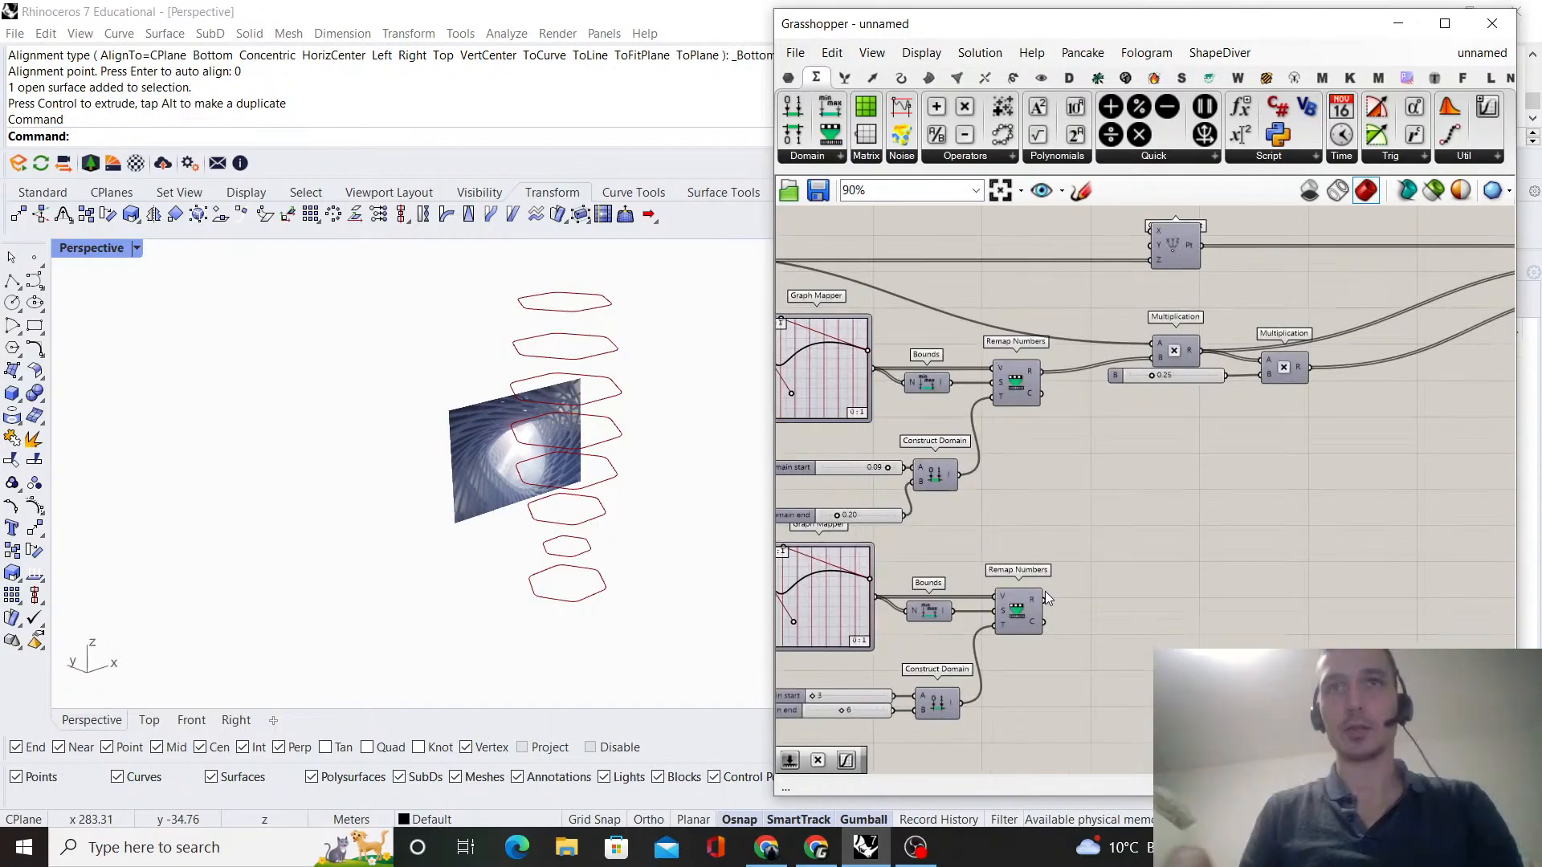
drag(1053, 599, 1317, 438)
right_drag(564, 534, 607, 525)
- Reshape the copied Graph Mapper's curve to start at zero, peak past the middle and fall toward the end
scroll(1034, 594, down, 6)
right_drag(823, 658, 991, 624)
scroll(993, 625, up, 6)
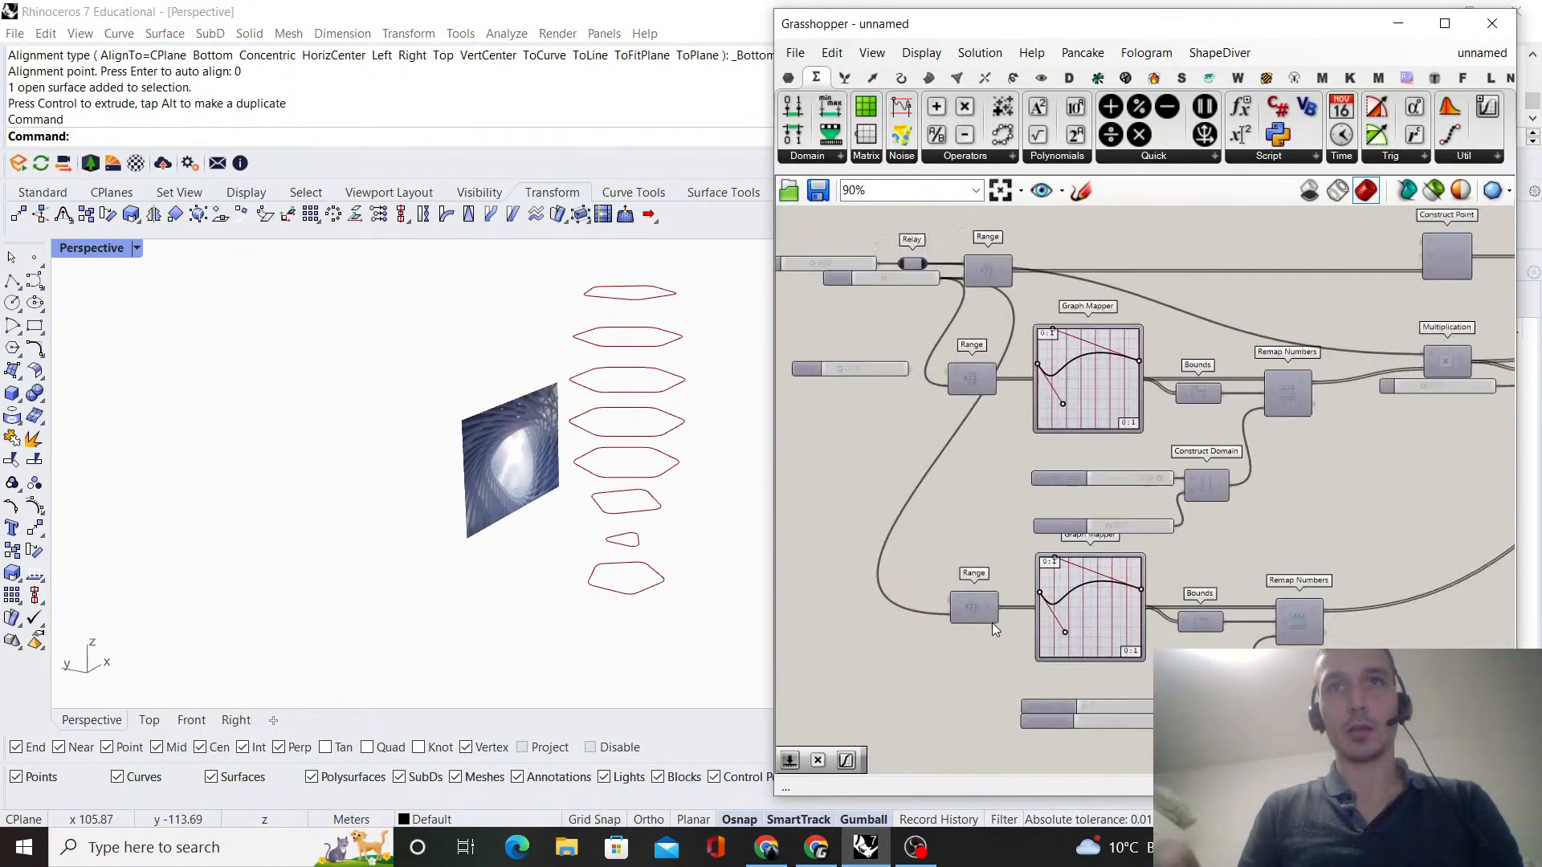
scroll(1040, 584, up, 3)
drag(1036, 674, 1036, 694)
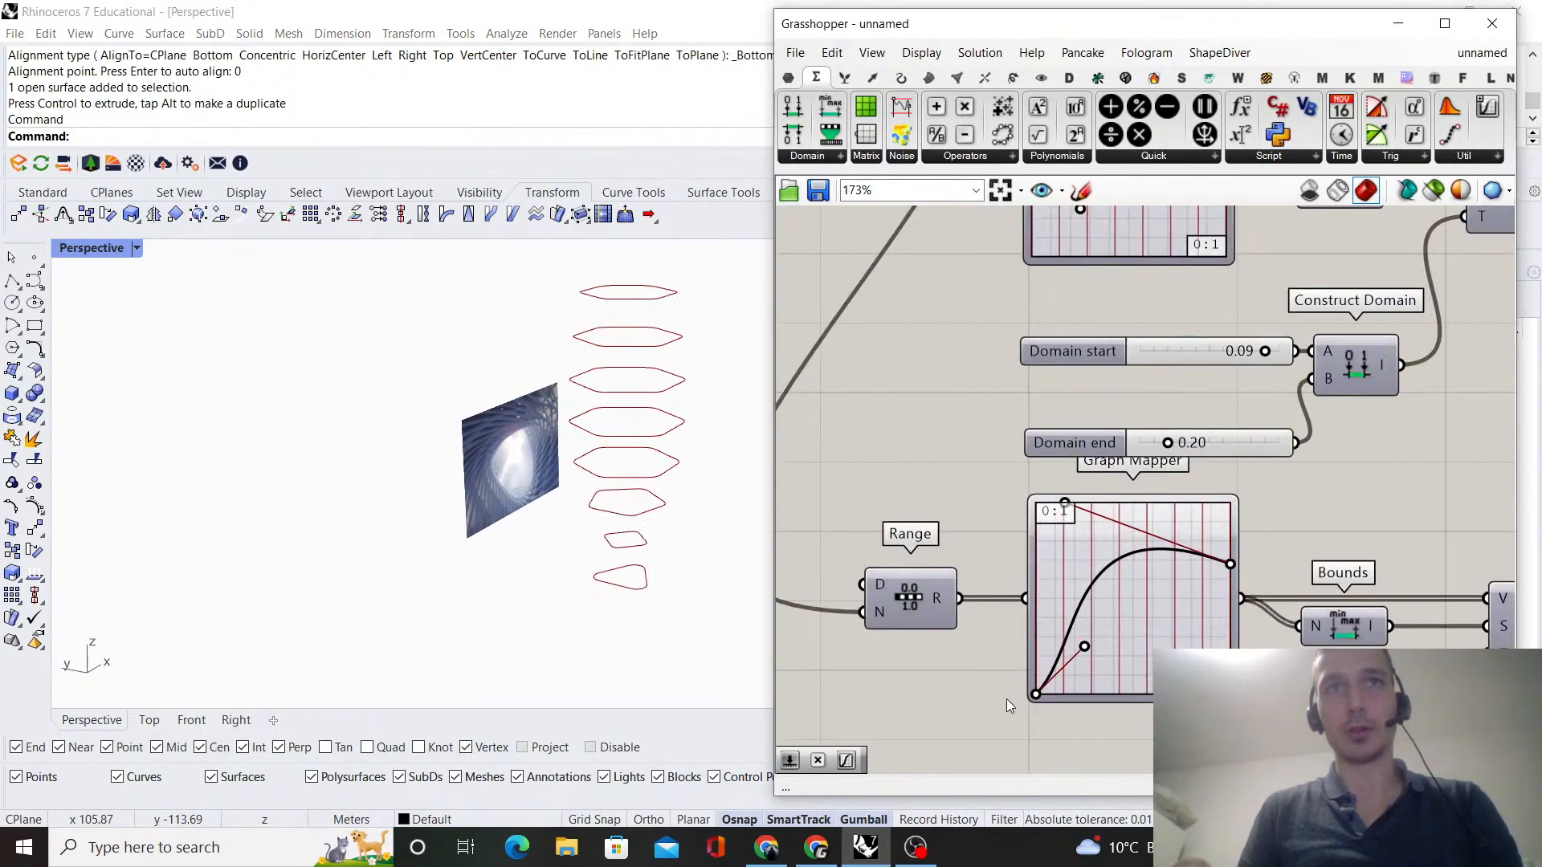
drag(1086, 648, 1118, 662)
drag(1128, 649, 1181, 657)
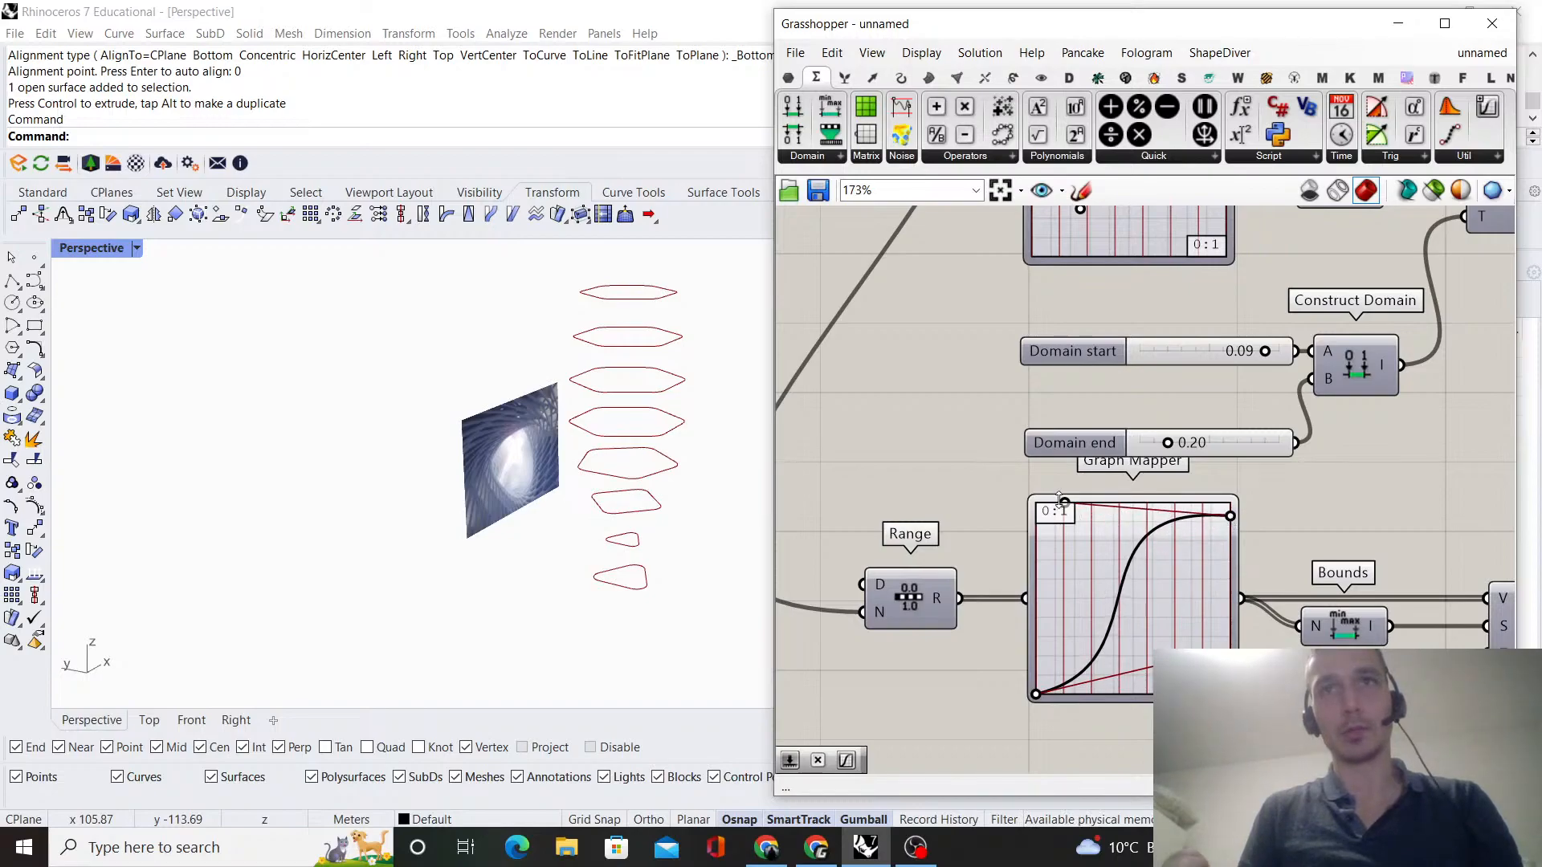
drag(1068, 526, 1099, 570)
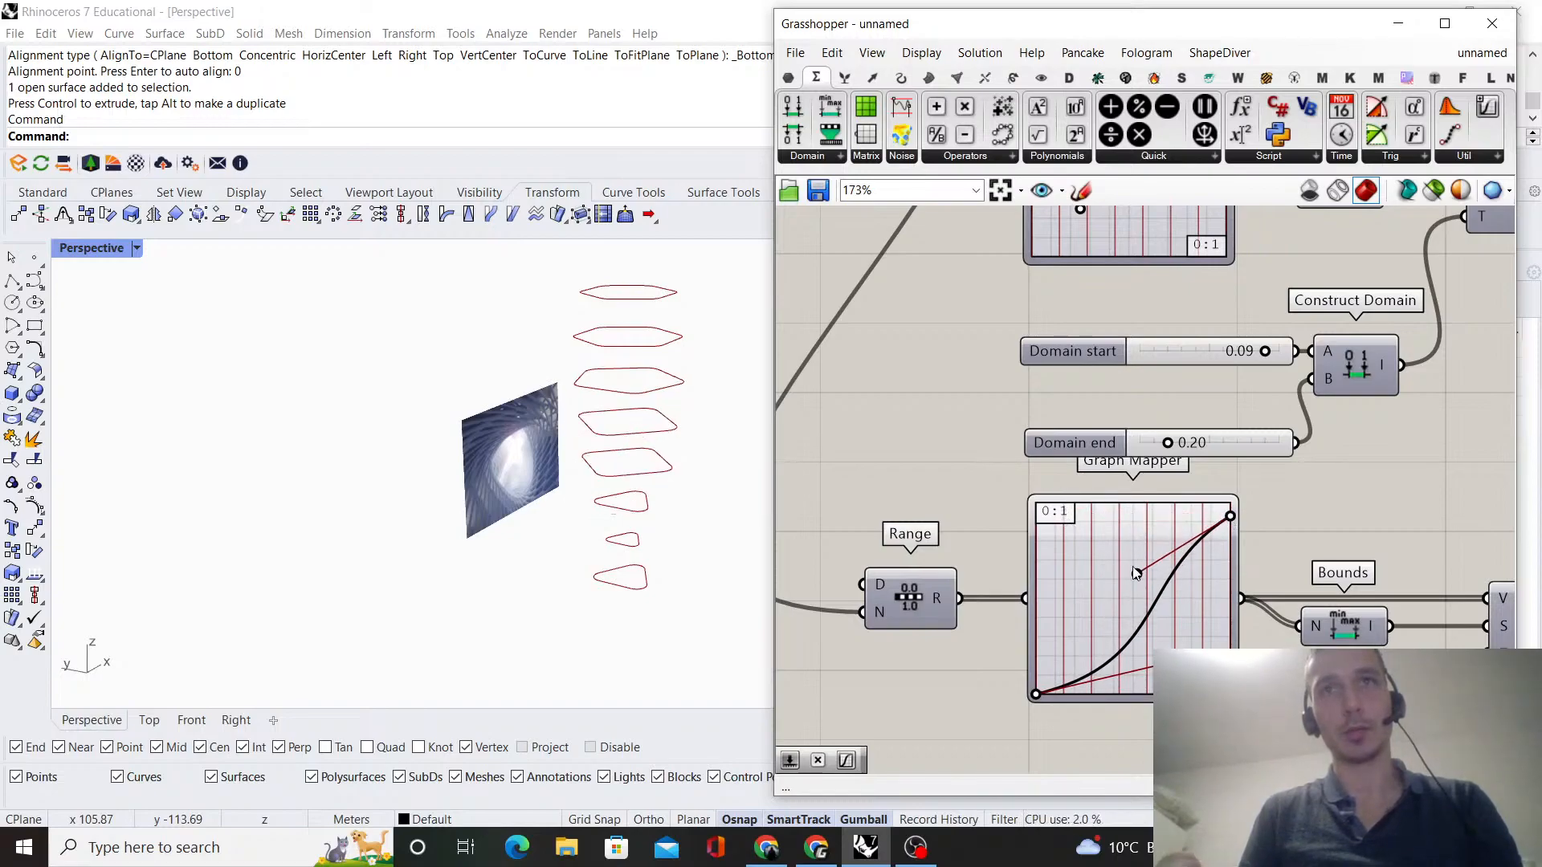
drag(1252, 599, 1251, 665)
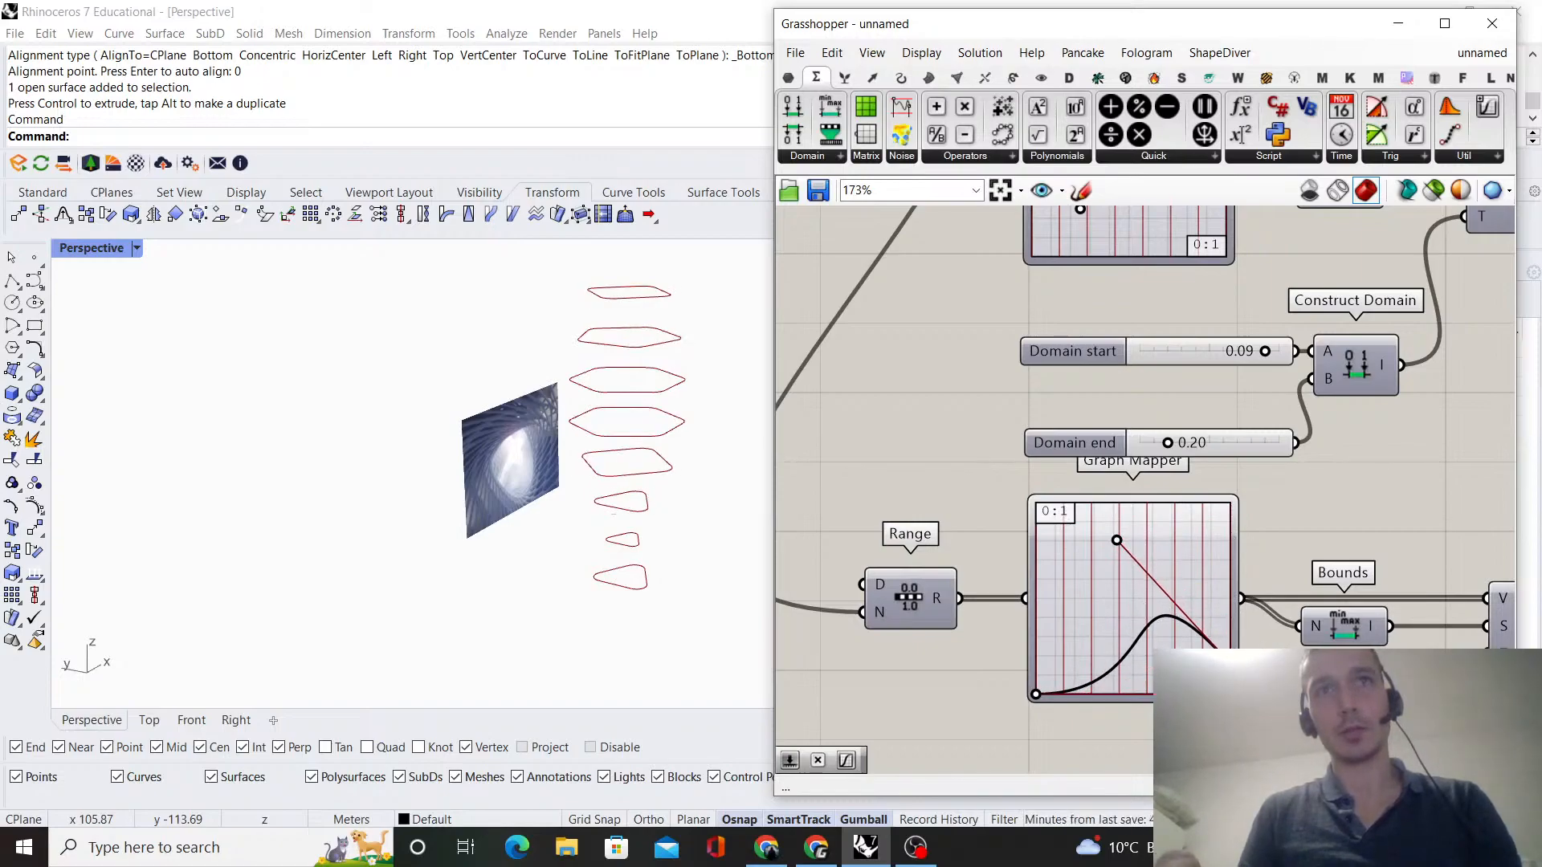
- Move the Polygon component closer to the components feeding it
scroll(1128, 688, down, 5)
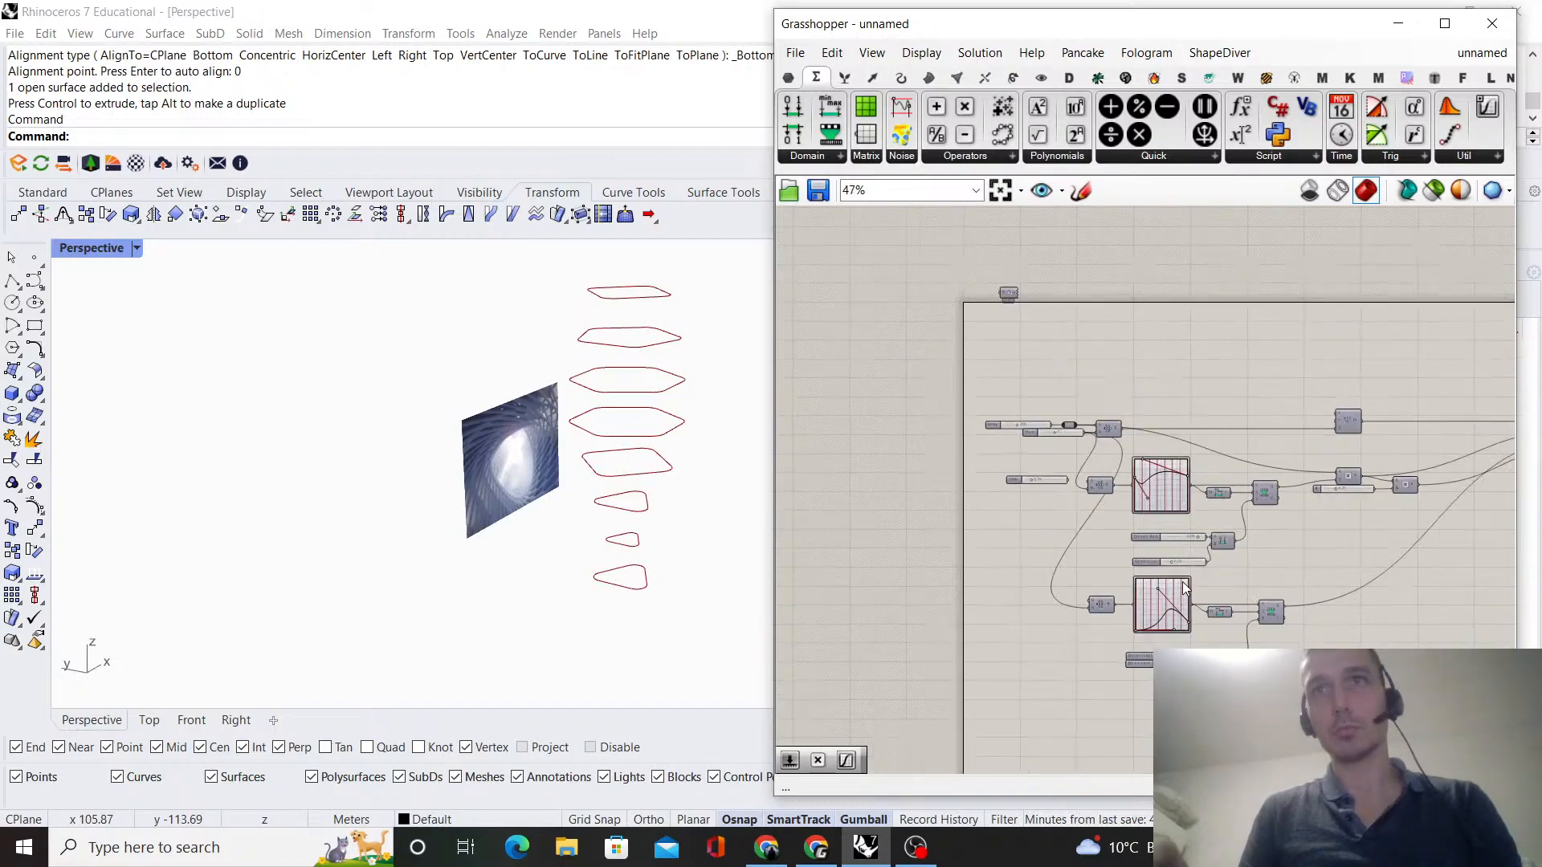
scroll(1176, 557, up, 4)
click(1187, 537)
drag(1189, 542, 1034, 547)
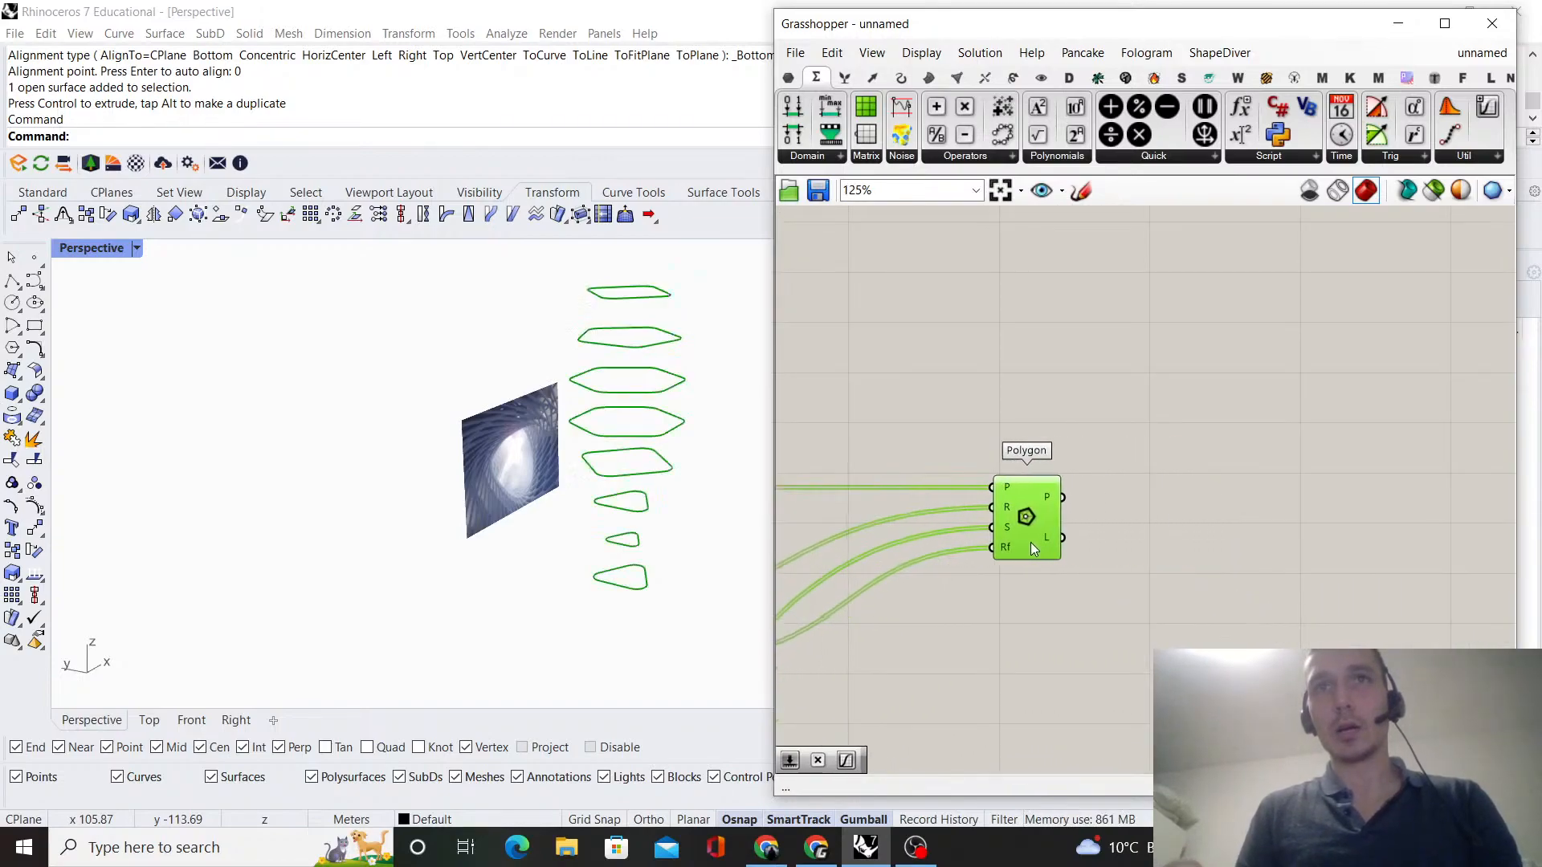
click(1154, 521)
- Add a Rotate component and place it beyond the Polygon component
right_drag(1153, 521, 1088, 520)
double_click(1155, 518)
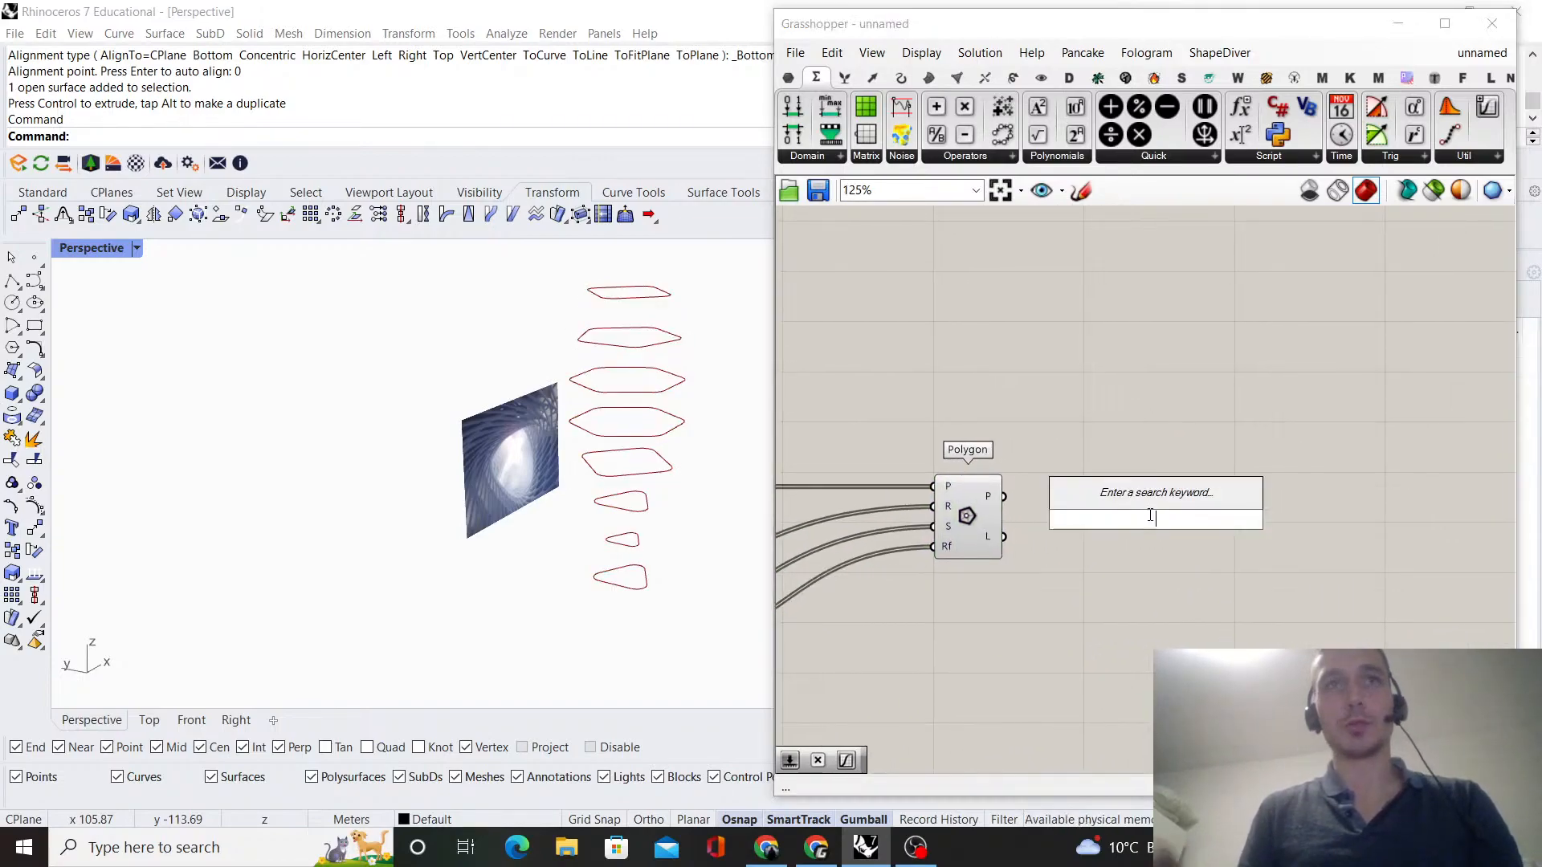
text(roa)
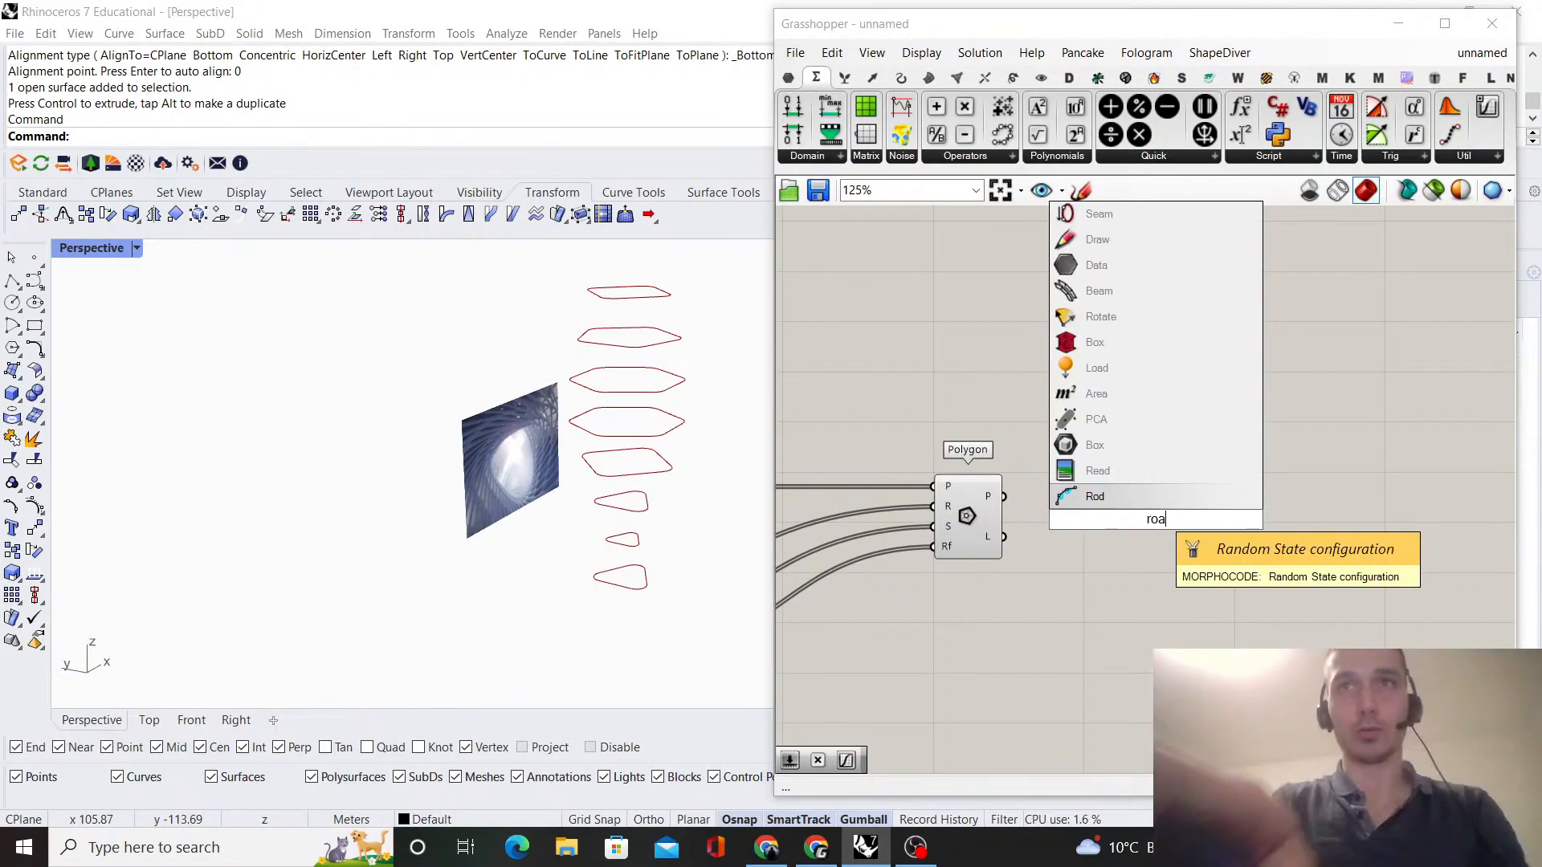
key(BackSpace)
text(tate)
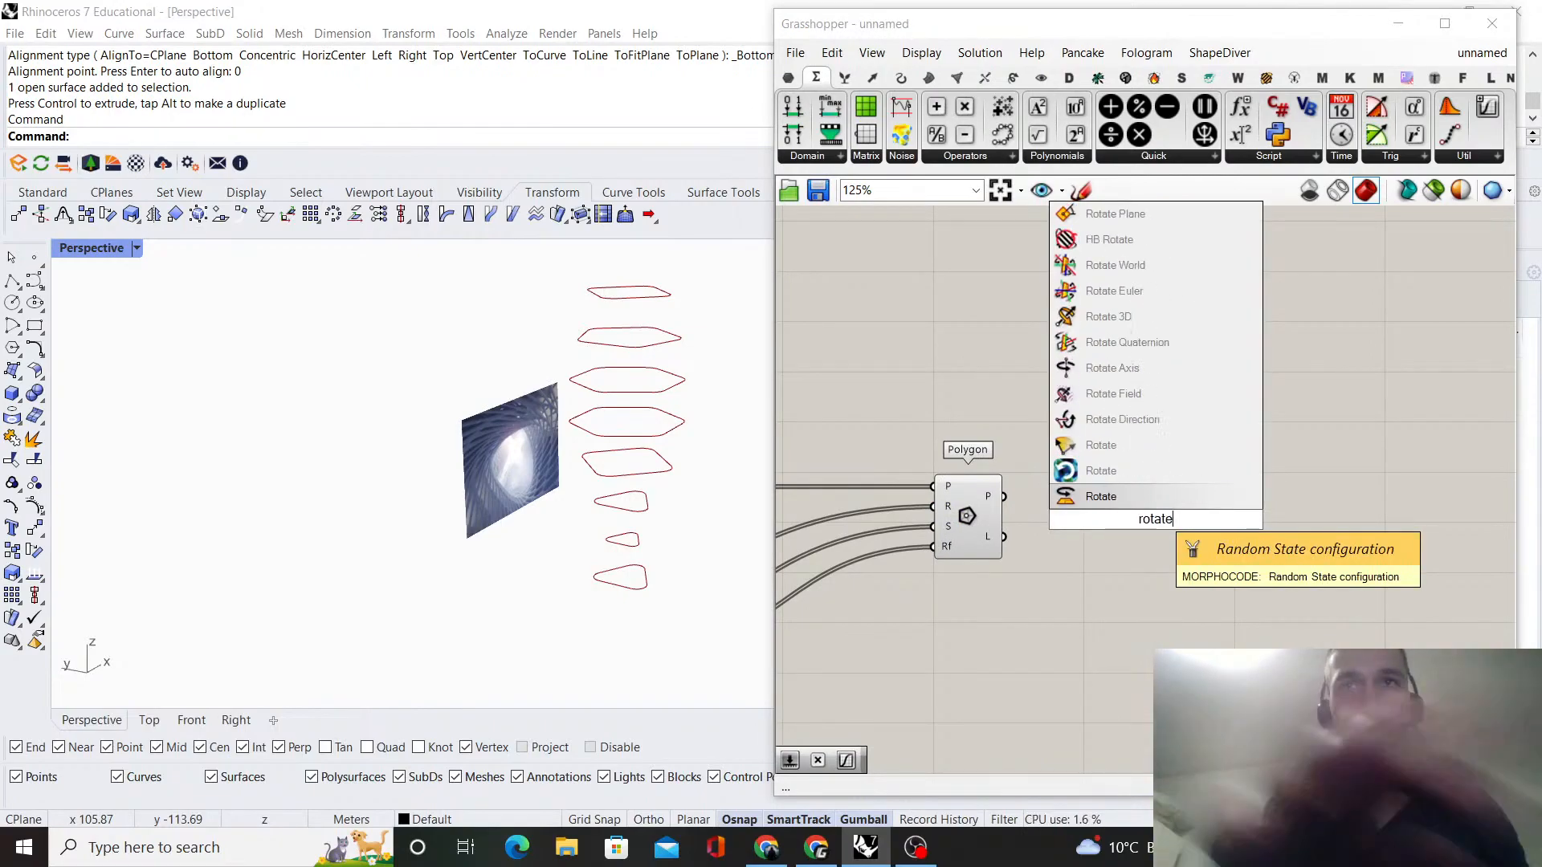
click(1164, 506)
drag(1165, 513, 1262, 588)
click(1155, 500)
right_drag(1153, 497, 1097, 502)
- Highlight the Polygon component's output and examine the stacked filleted polygons from several angles in the viewport
scroll(921, 518, up, 1)
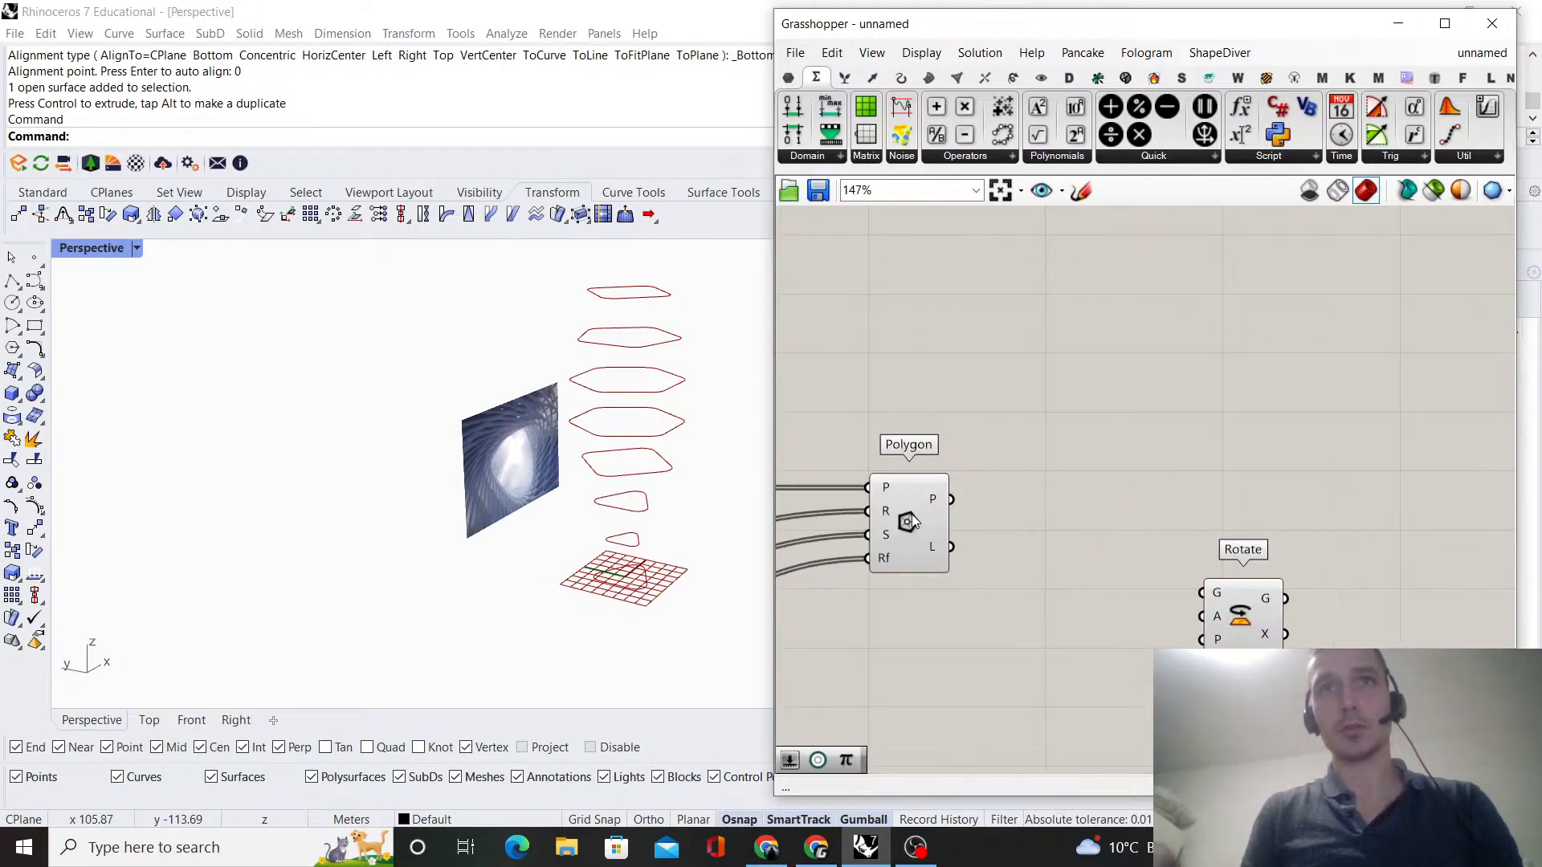
scroll(1098, 490, down, 2)
right_drag(994, 499, 1030, 499)
scroll(1025, 507, up, 4)
click(980, 495)
right_drag(614, 419, 617, 462)
right_drag(617, 334, 589, 419)
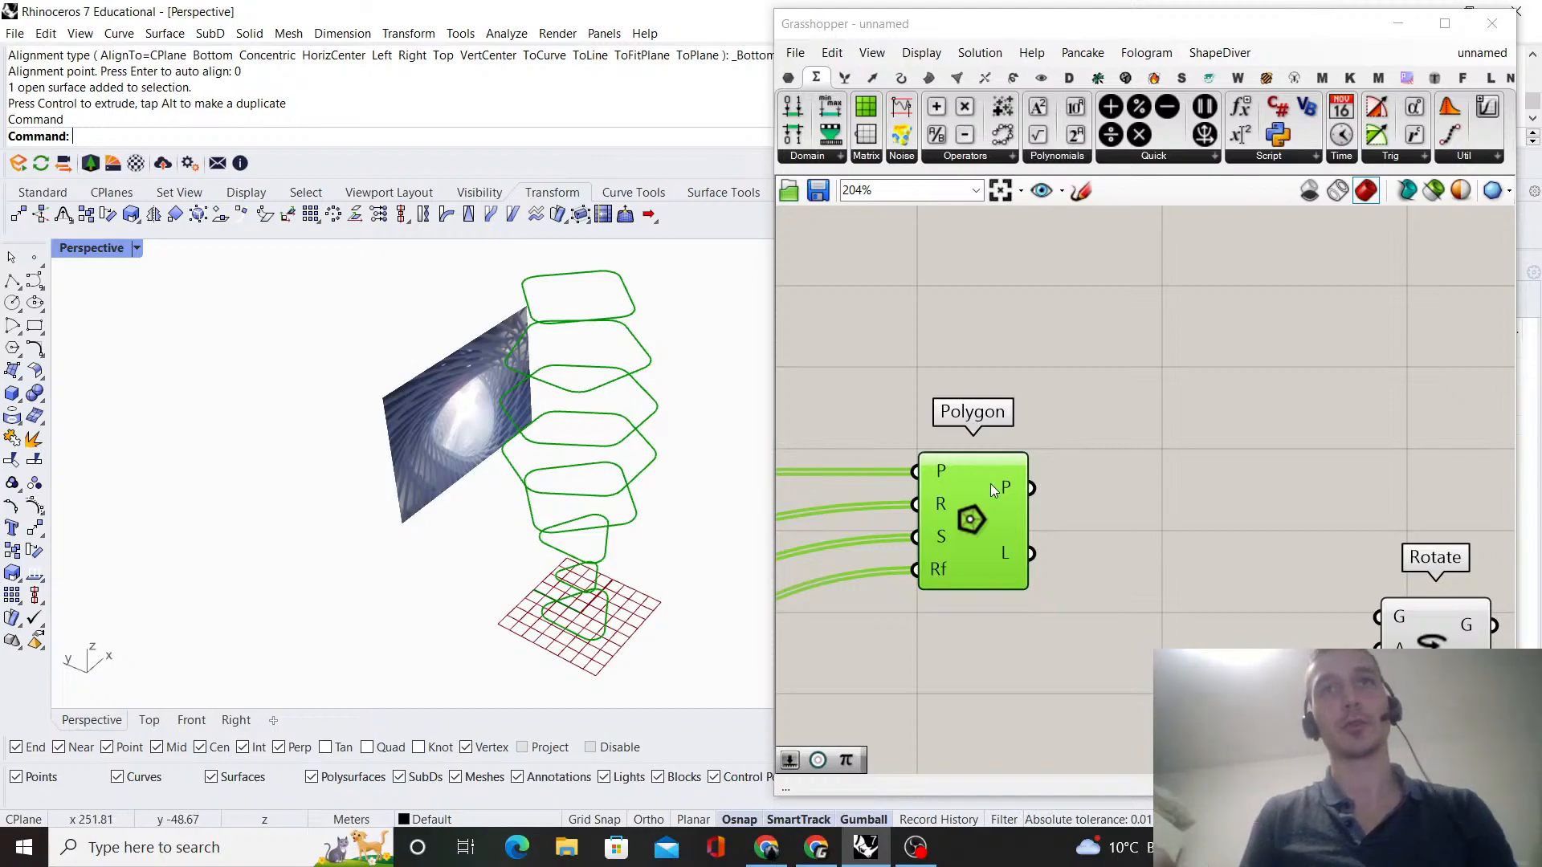
click(1133, 500)
- Add a Point Cylindrical component between Construct Point and the Polygon
scroll(957, 490, down, 4)
right_drag(924, 446, 1204, 450)
scroll(1006, 464, down, 1)
right_drag(859, 478, 944, 495)
scroll(945, 495, up, 3)
scroll(945, 494, down, 3)
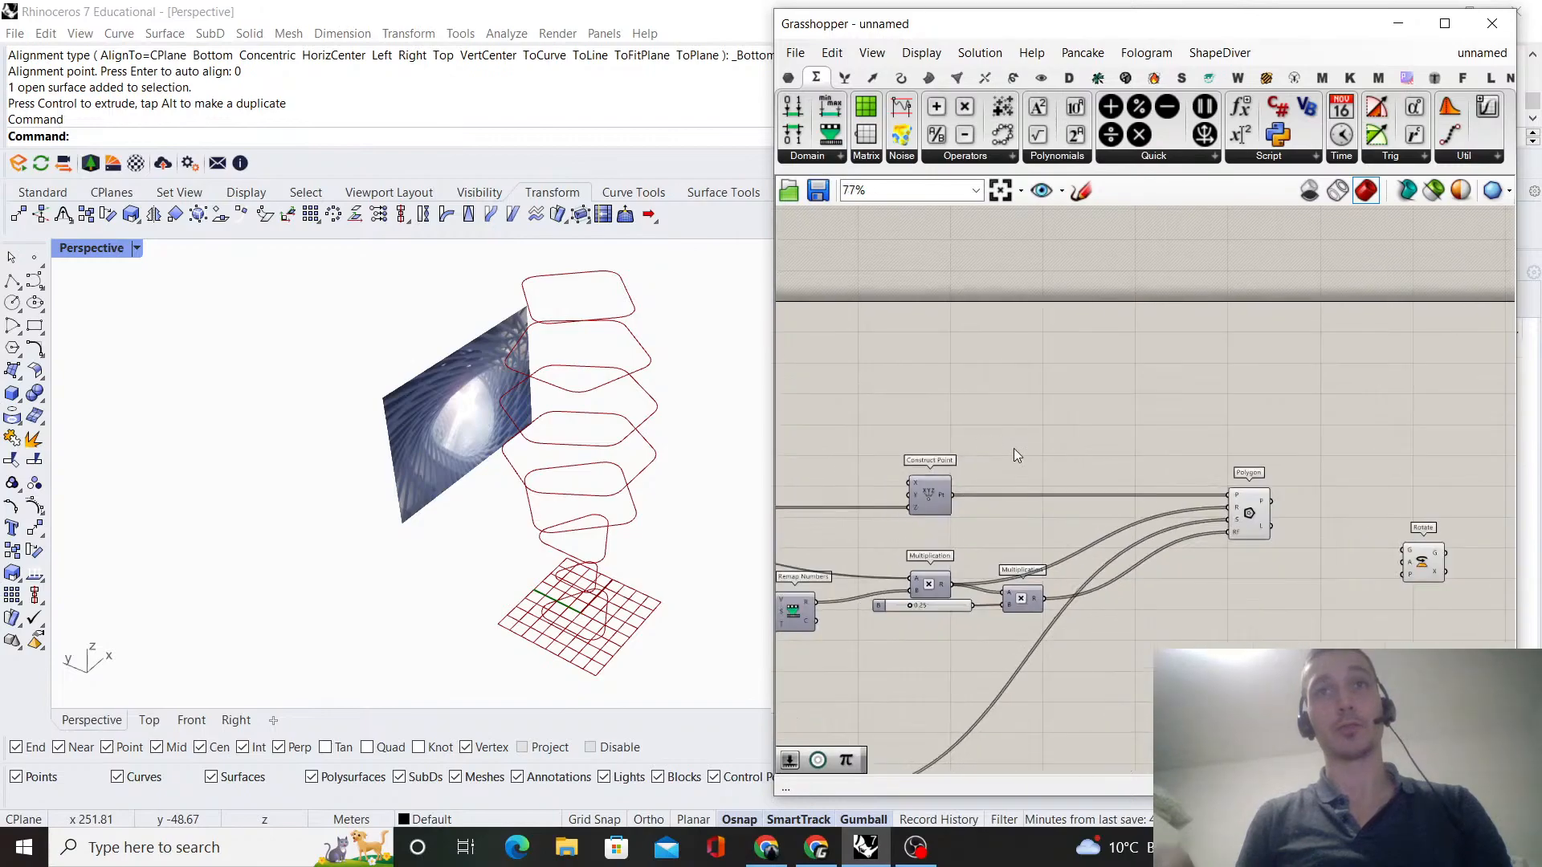
double_click(1110, 473)
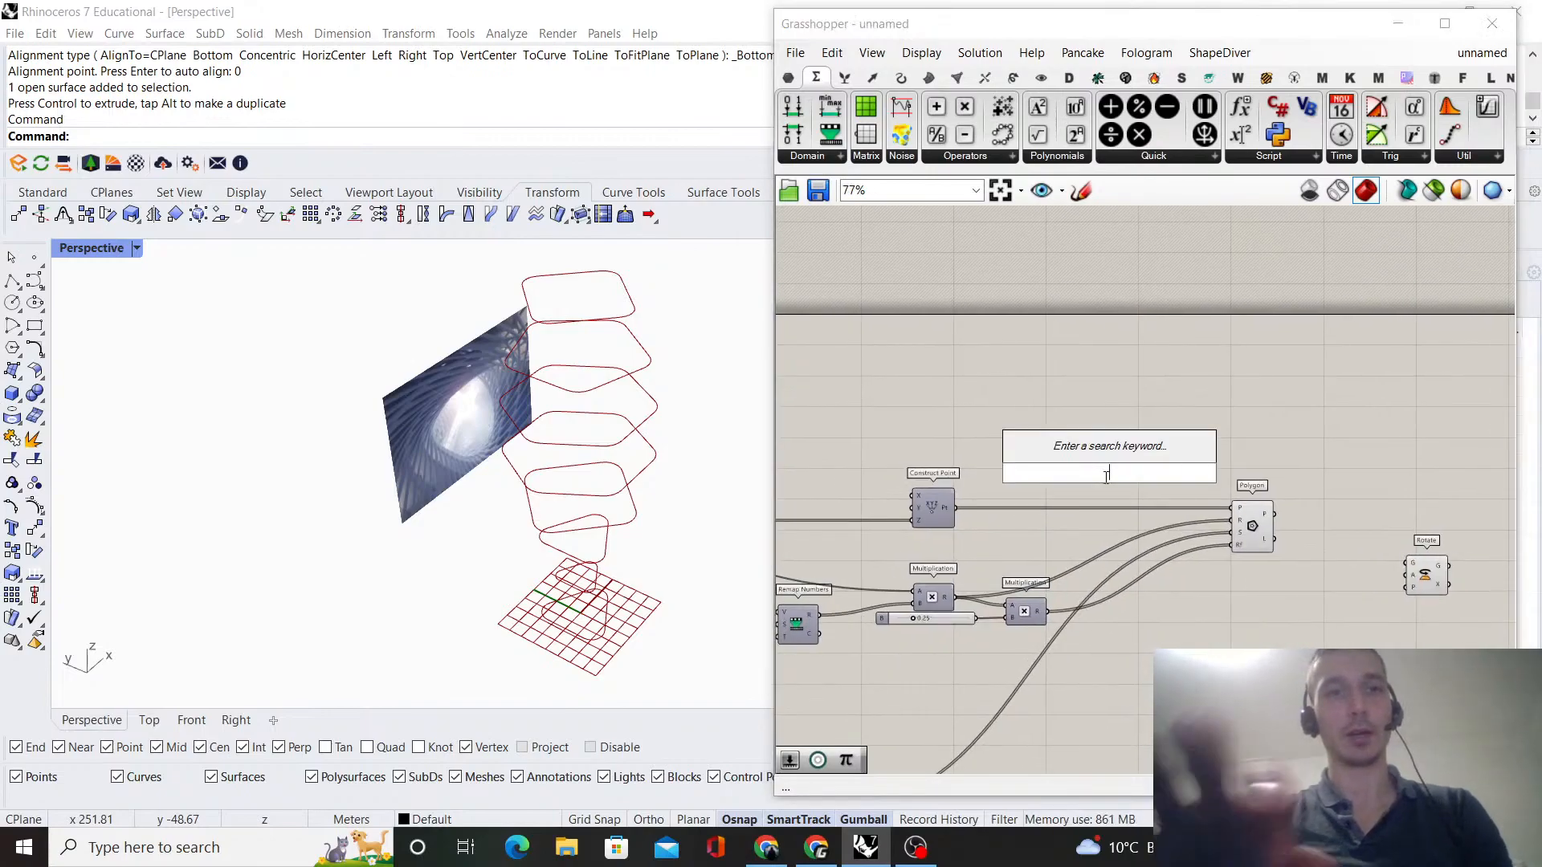
text(point cyl)
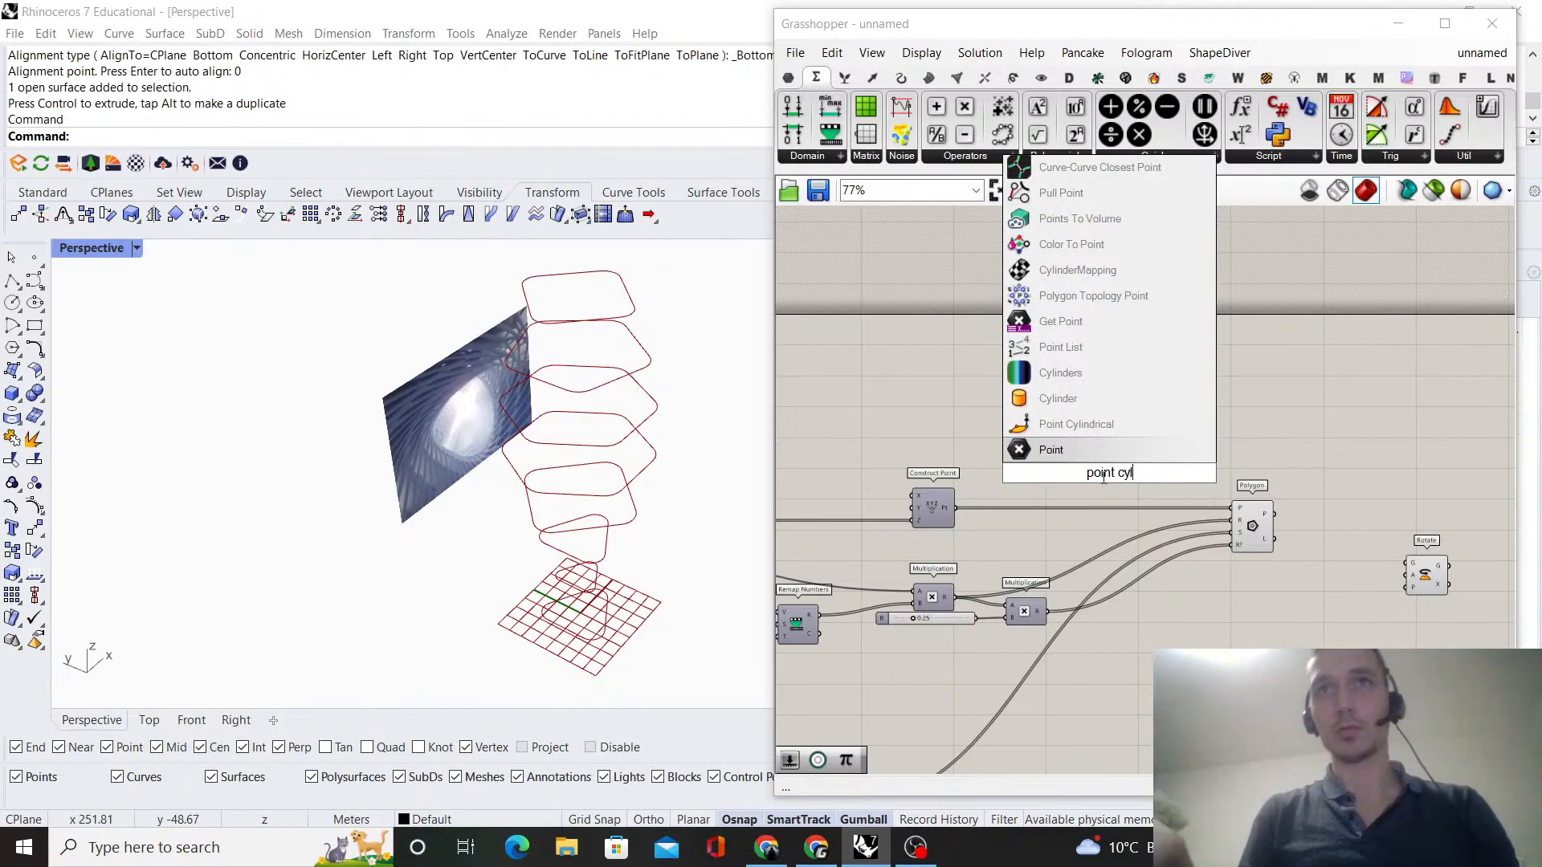
click(1076, 424)
- Connect the Construct Point output to Point Cylindrical's P input and reposition Point Cylindrical above the Polygon's wires
scroll(980, 507, up, 3)
right_drag(970, 440, 955, 456)
drag(1129, 434, 1131, 438)
drag(1160, 469, 1206, 450)
click(1126, 384)
right_drag(1123, 382, 1114, 410)
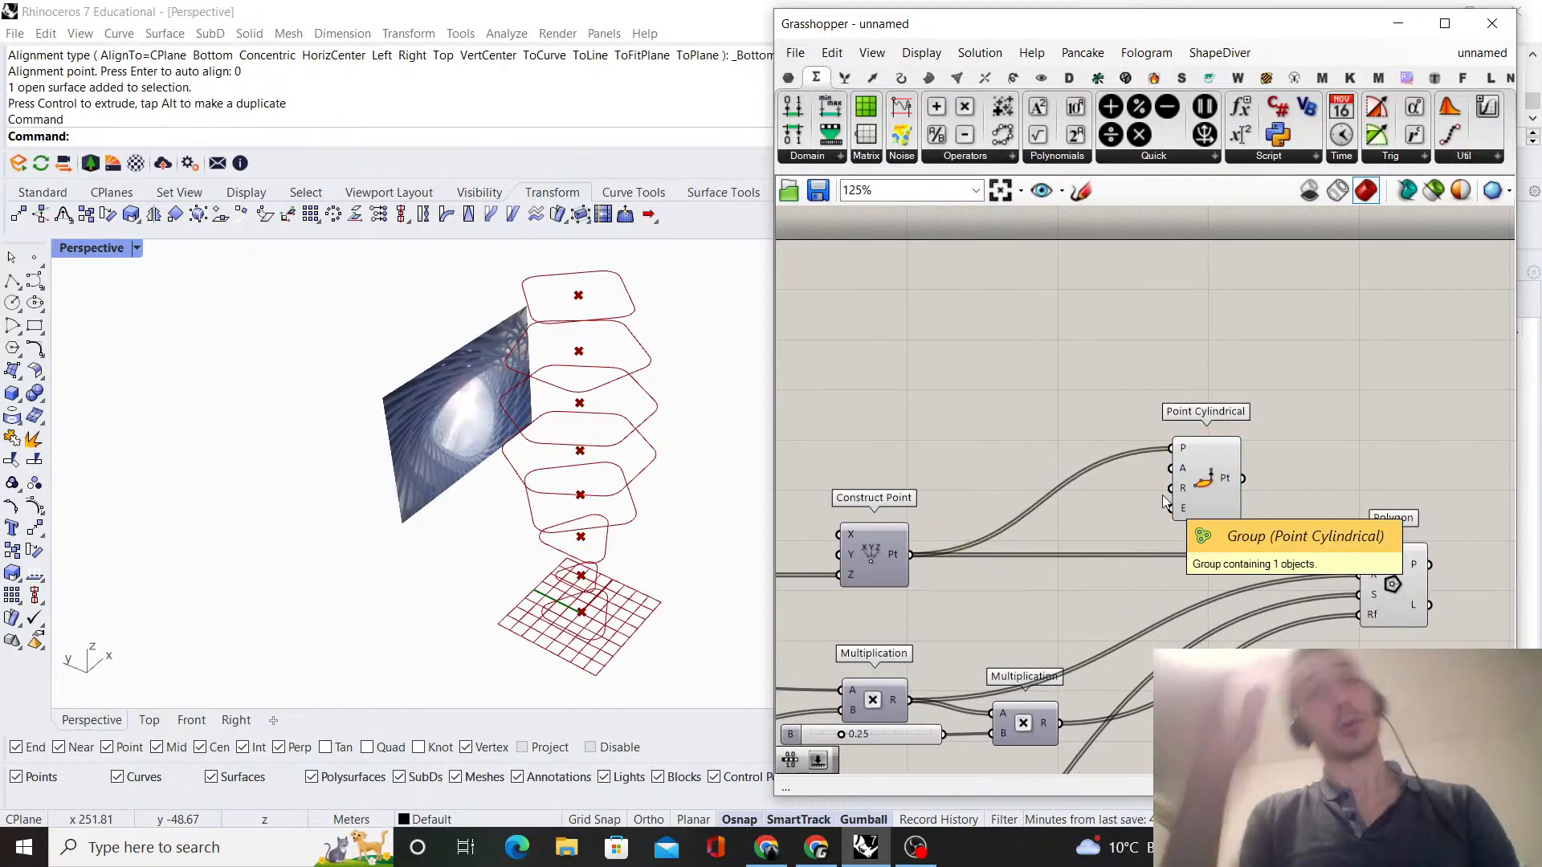
- Add a Random component and place it above the Construct Point component
scroll(1040, 477, up, 3)
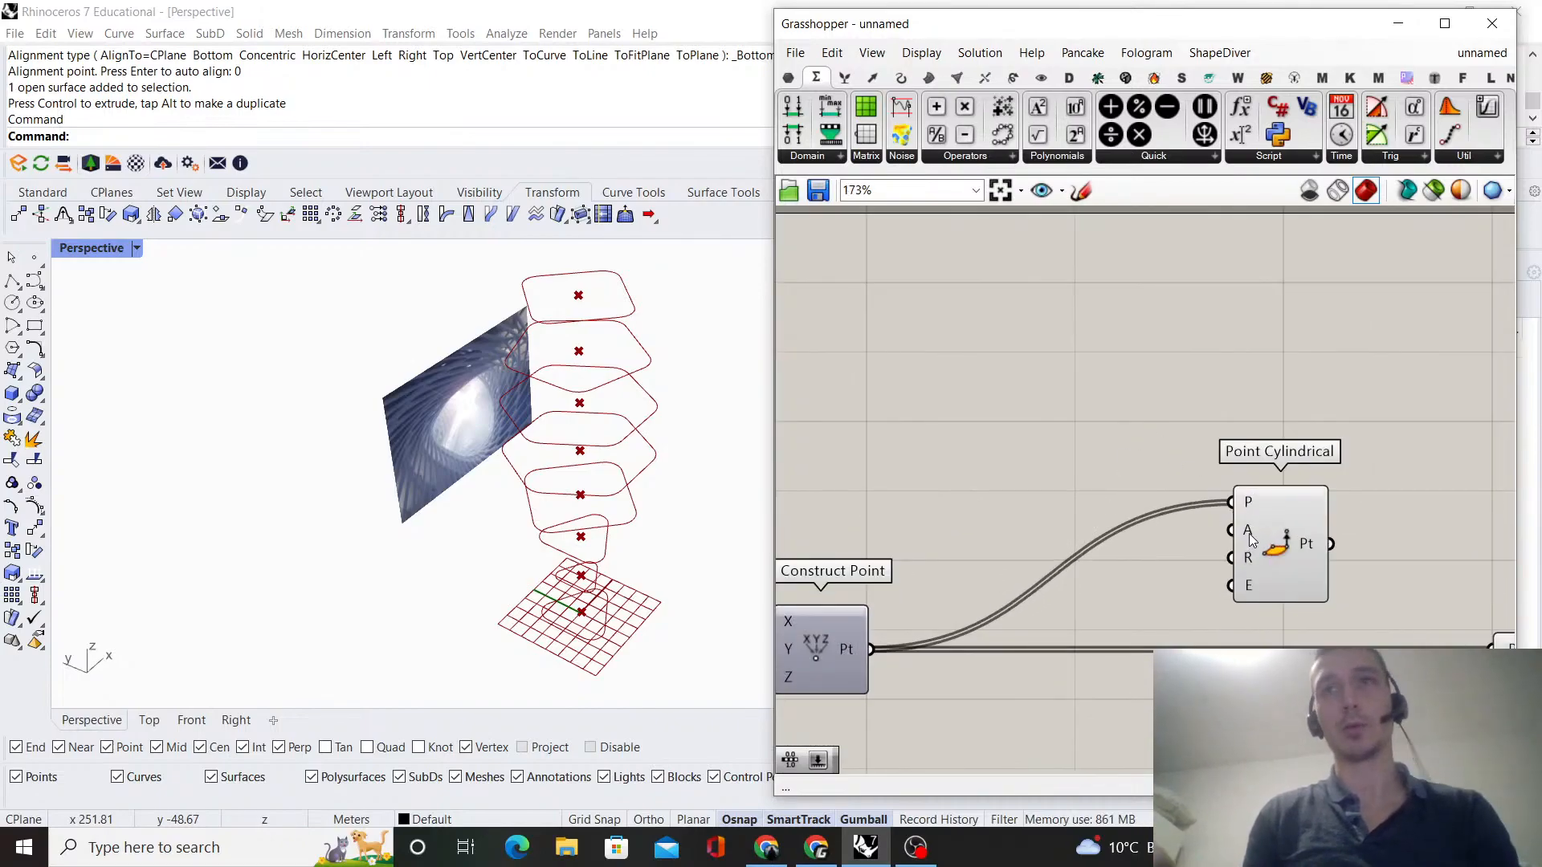
double_click(1075, 406)
text(random)
key(Return)
right_drag(1070, 420, 1160, 474)
drag(1161, 474, 1113, 531)
click(1018, 405)
right_drag(1018, 405, 1132, 420)
right_drag(1091, 475, 1143, 470)
click(1254, 507)
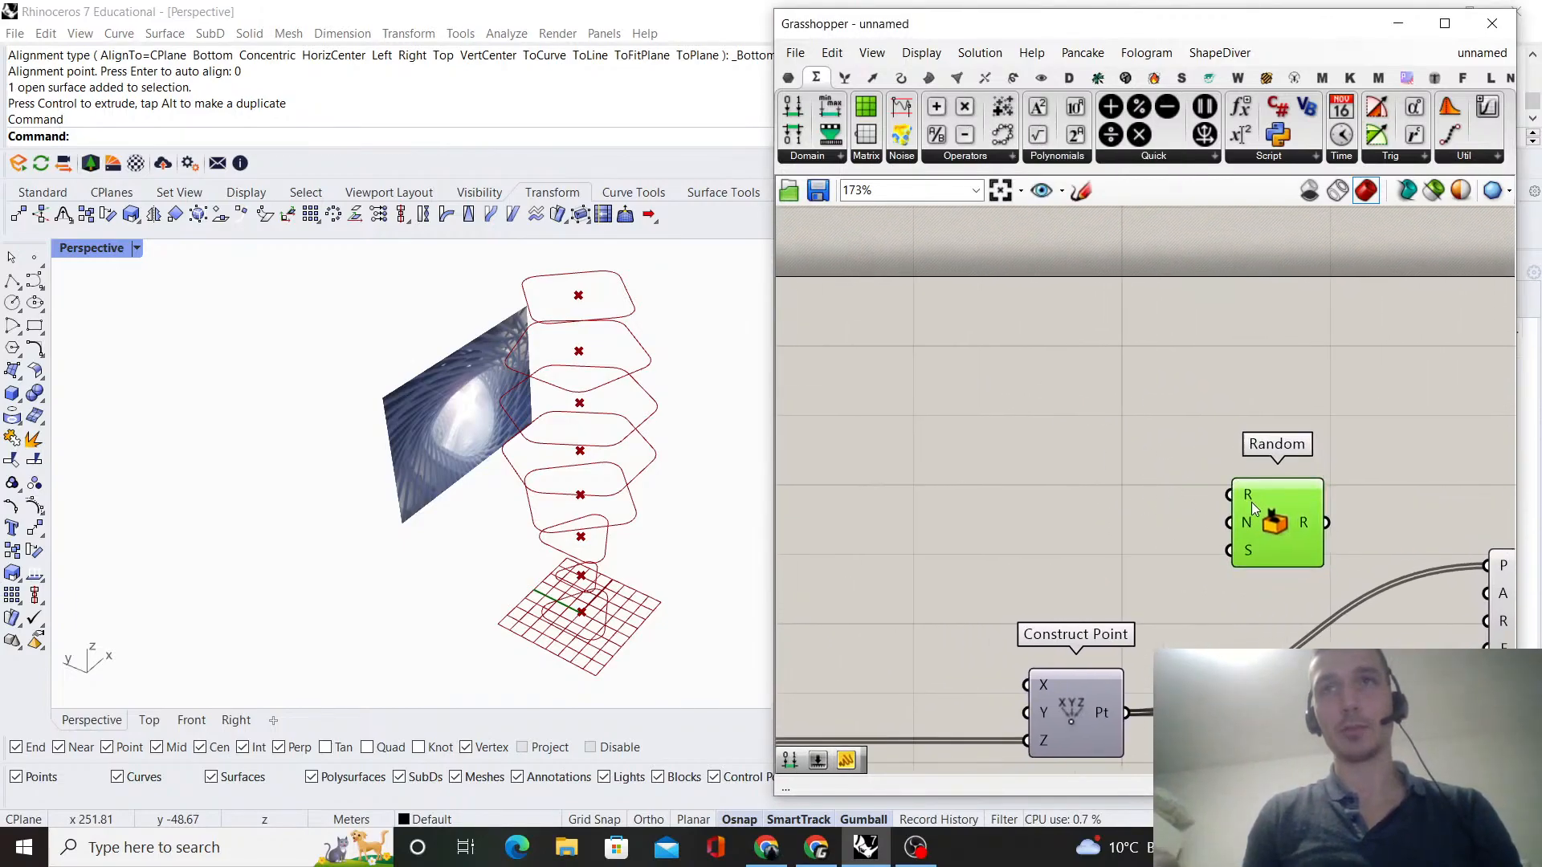
- Move the rest of the definition down to open up space below the Random component
scroll(1217, 394, down, 8)
drag(1330, 569, 962, 447)
click(1148, 438)
- Move the Polygon closer to Construct Point and place Point Cylindrical beyond it
scroll(1139, 446, up, 5)
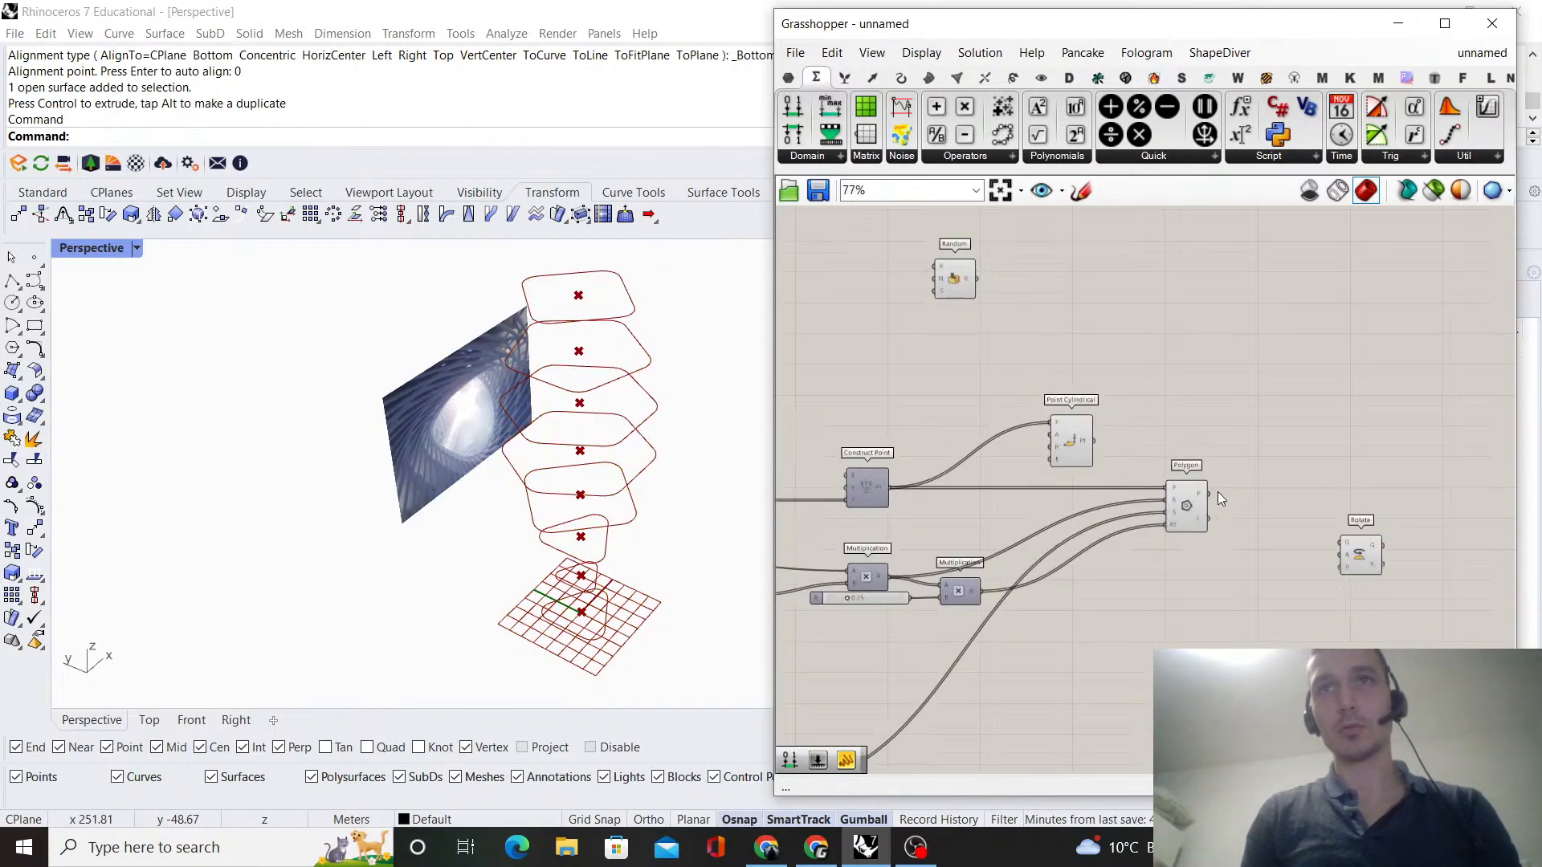
drag(1201, 508, 1105, 509)
drag(1071, 447, 1249, 440)
click(1204, 399)
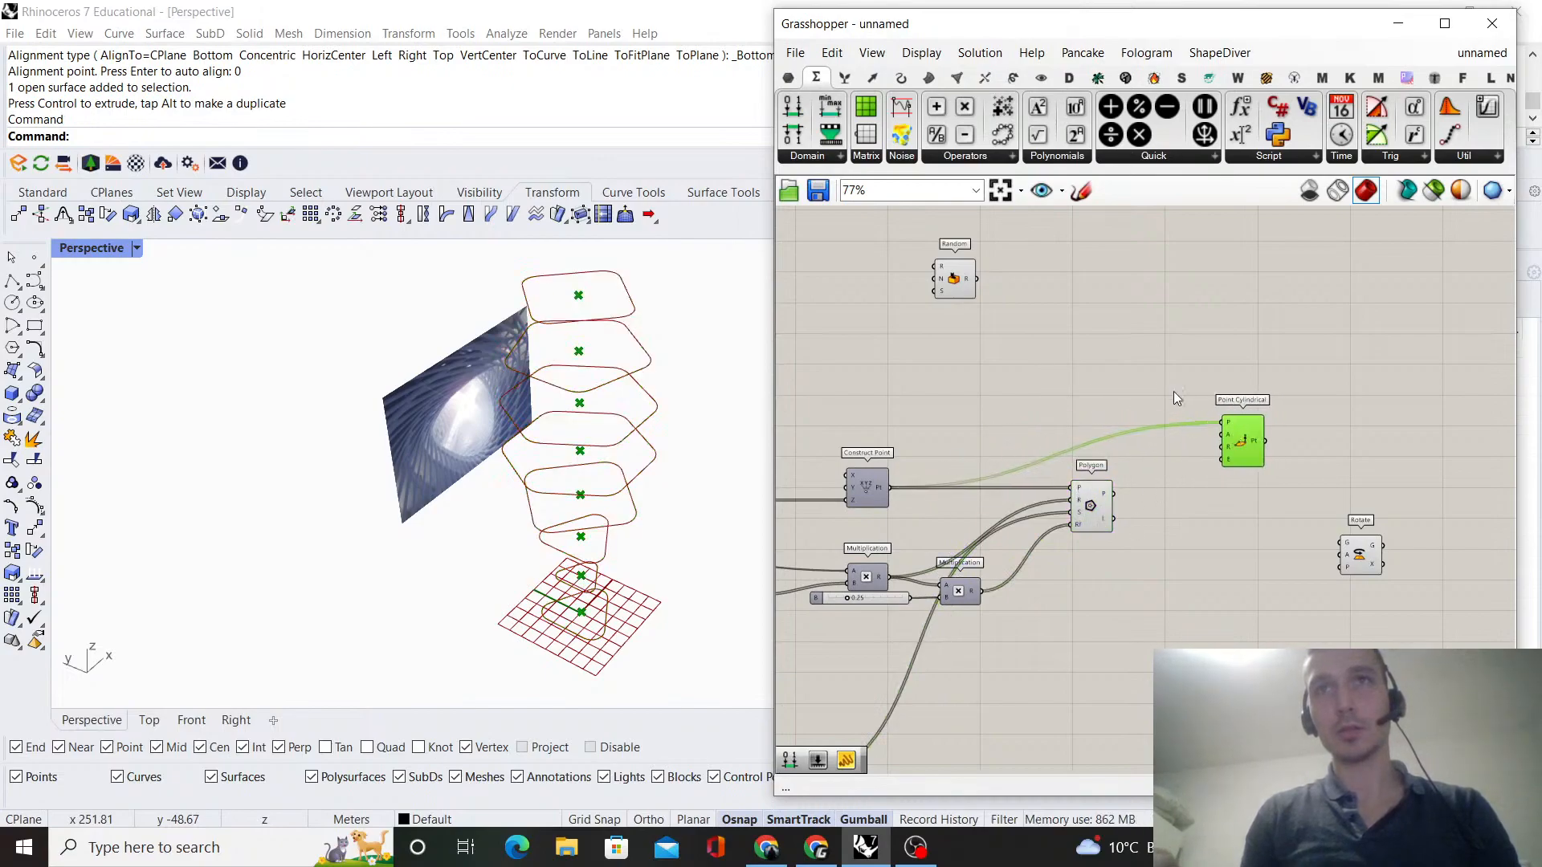
- Move the Random component down and across, into the space between Construct Point and Point Cylindrical
drag(1177, 371, 1170, 394)
right_drag(1111, 329, 1153, 414)
drag(1203, 472, 1171, 476)
- Add a List Length component above the first Range and connect the Range output to its L input
right_drag(1115, 410, 1382, 391)
scroll(1273, 435, down, 3)
scroll(1091, 475, up, 3)
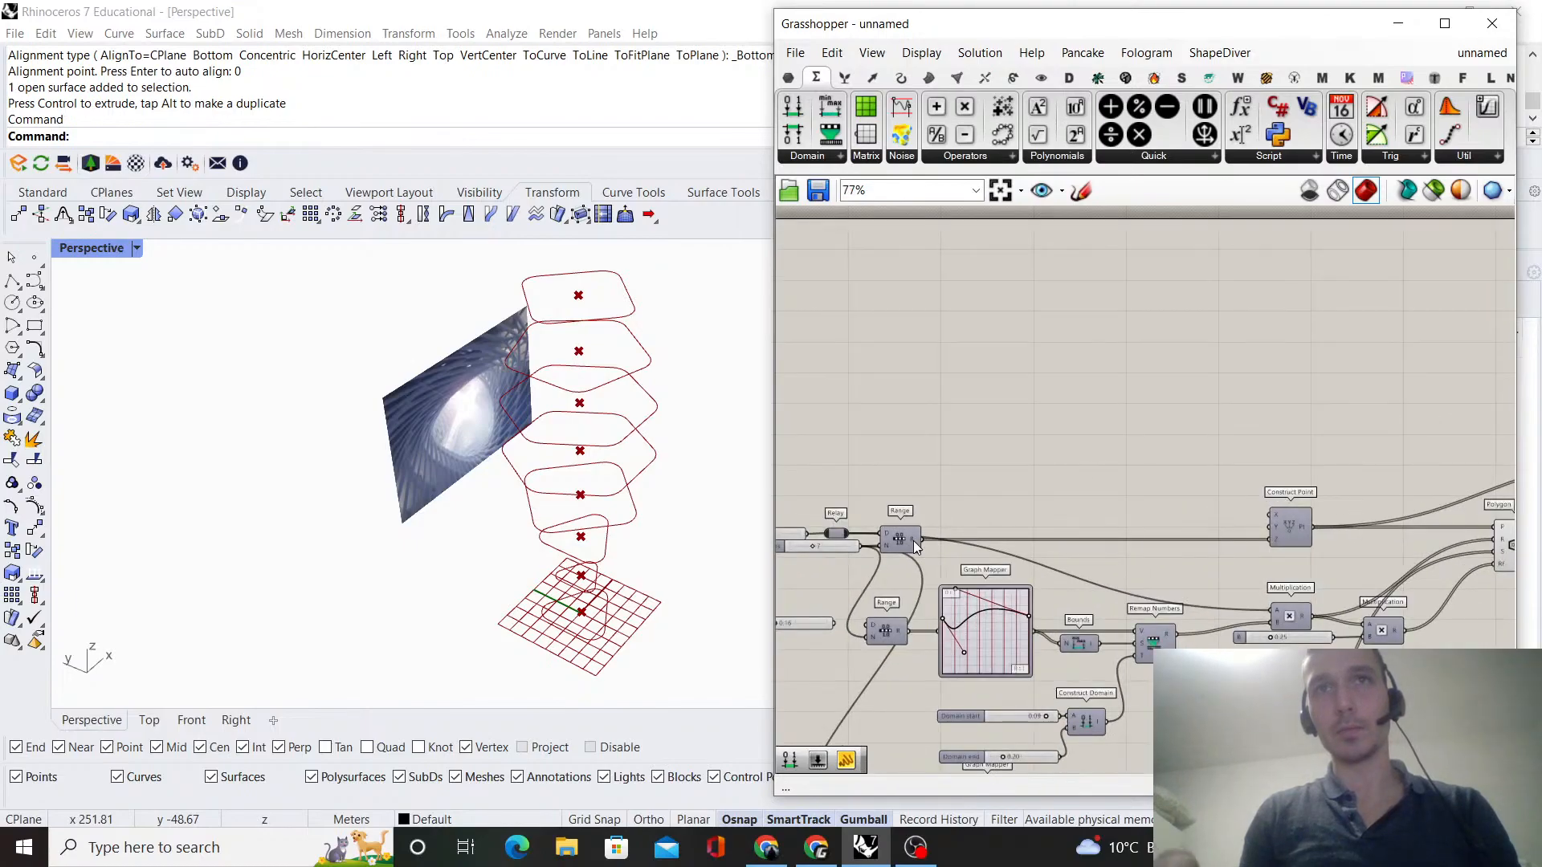
scroll(1113, 482, down, 3)
right_drag(1112, 481, 1073, 489)
scroll(1282, 466, up, 4)
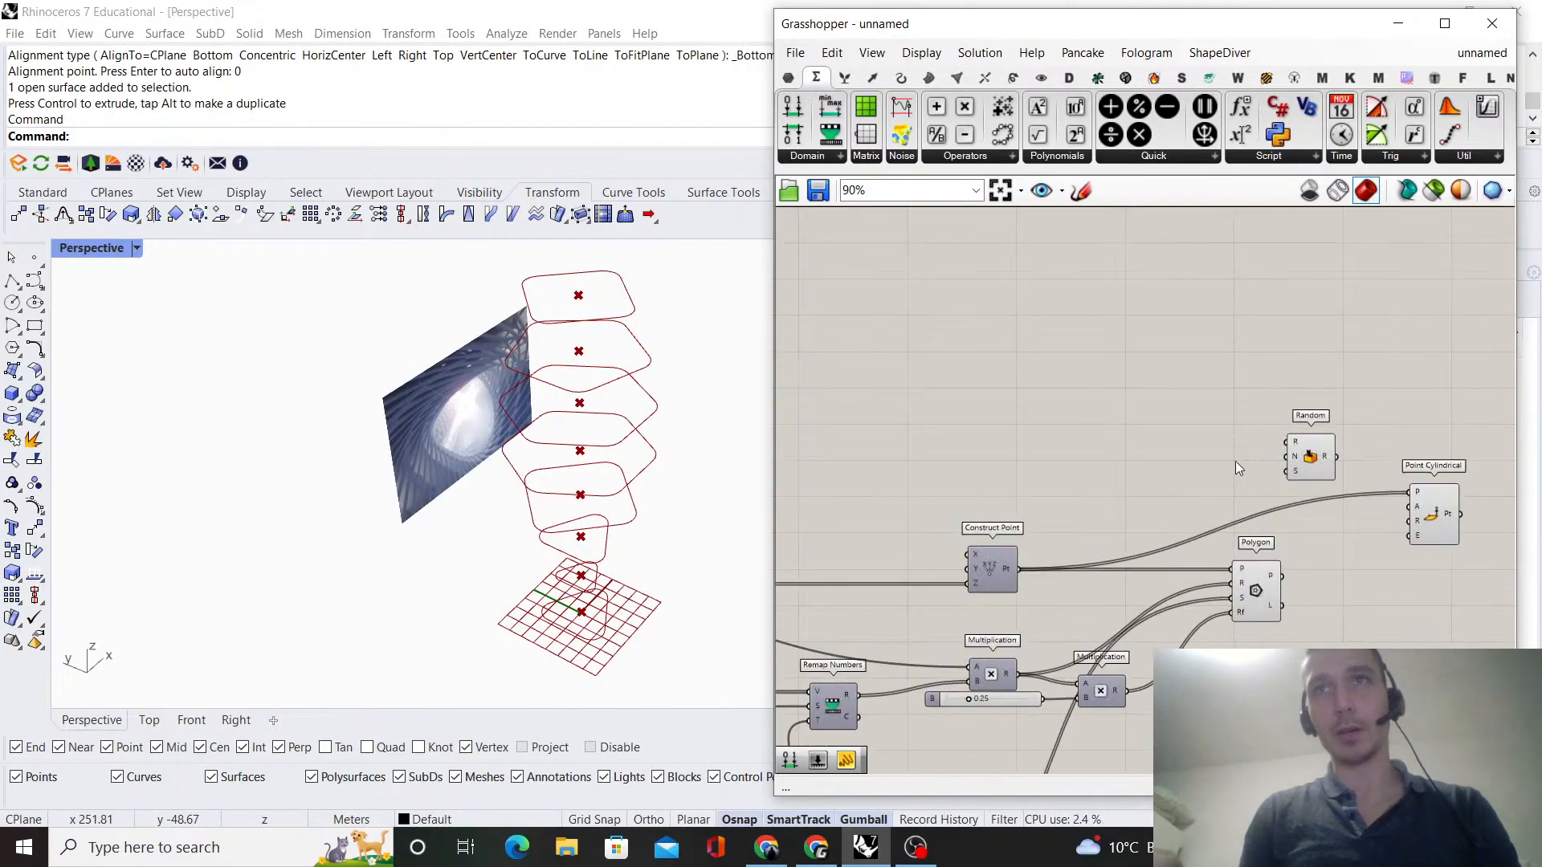
scroll(1059, 494, down, 3)
scroll(1100, 480, up, 4)
double_click(1100, 480)
text(list lengh)
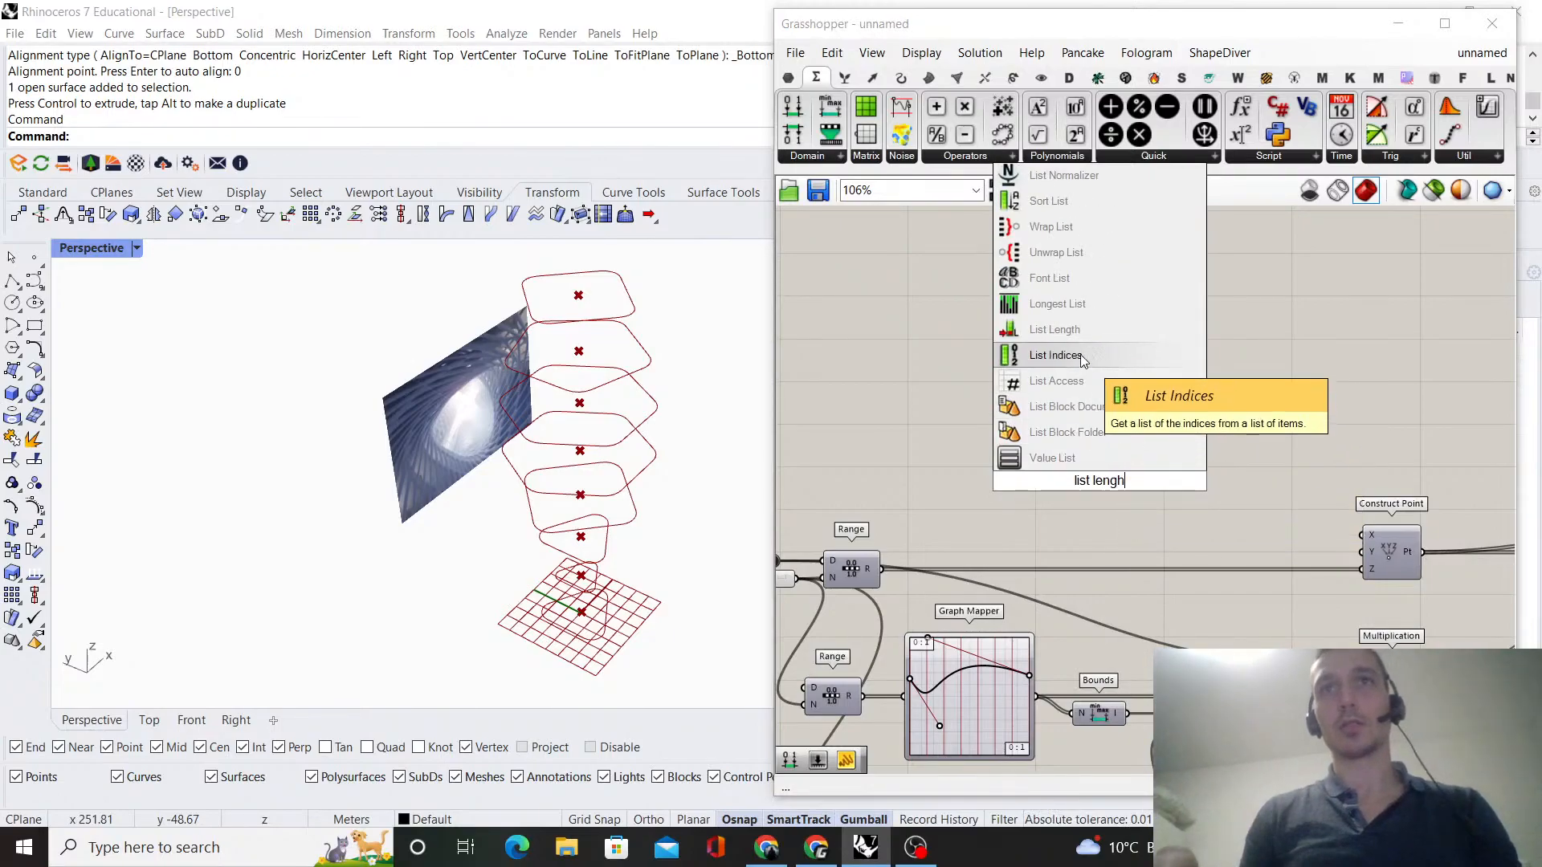
key(Return)
right_drag(905, 505, 996, 482)
drag(1170, 459, 1159, 389)
right_drag(1150, 371, 912, 408)
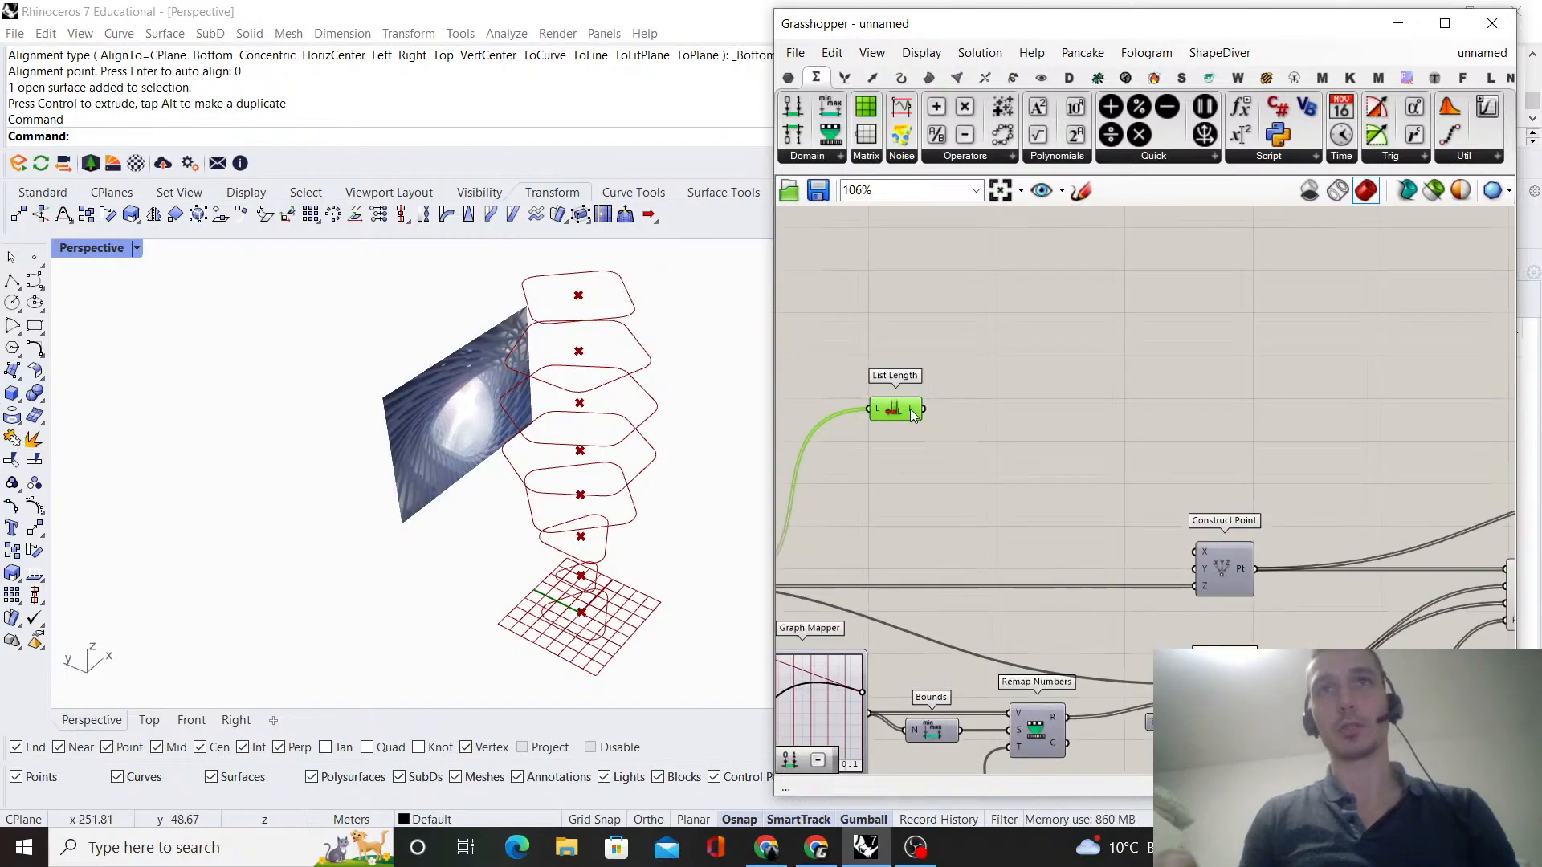
- Connect the List Length output to Random's N input and align Random level with List Length
scroll(984, 413, down, 4)
drag(970, 409, 1238, 435)
scroll(1325, 429, up, 6)
drag(1280, 438, 1269, 395)
scroll(1185, 434, down, 5)
scroll(1233, 449, up, 1)
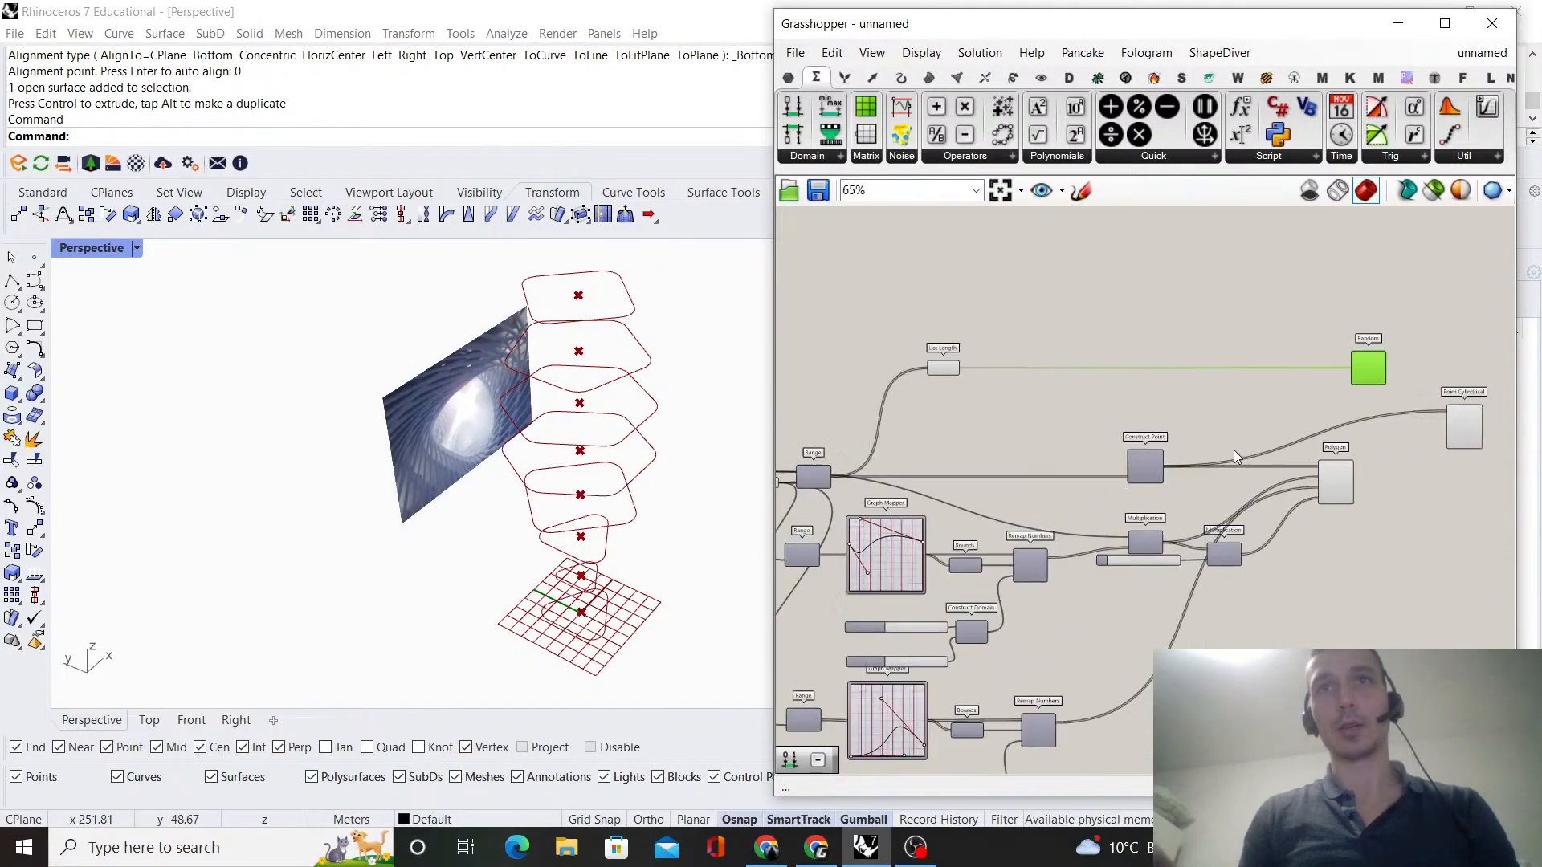
- Align the second Multiplication with the first and move its 0.25 slider further below them
scroll(1126, 522, up, 5)
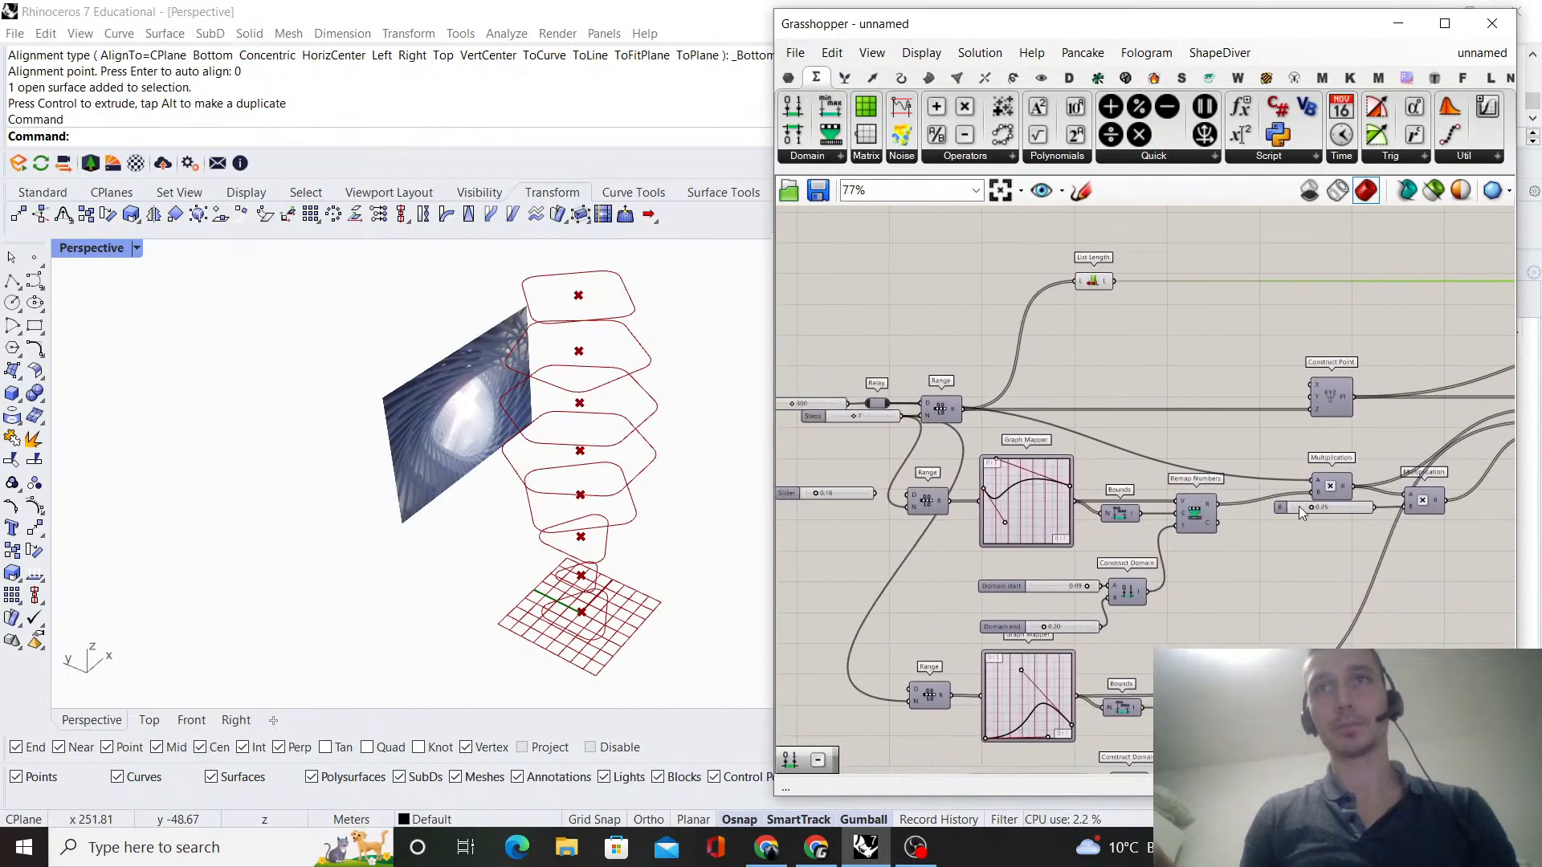
drag(1335, 503, 1335, 534)
click(1232, 417)
drag(1201, 476, 1202, 495)
click(1346, 506)
right_drag(1346, 507, 1307, 508)
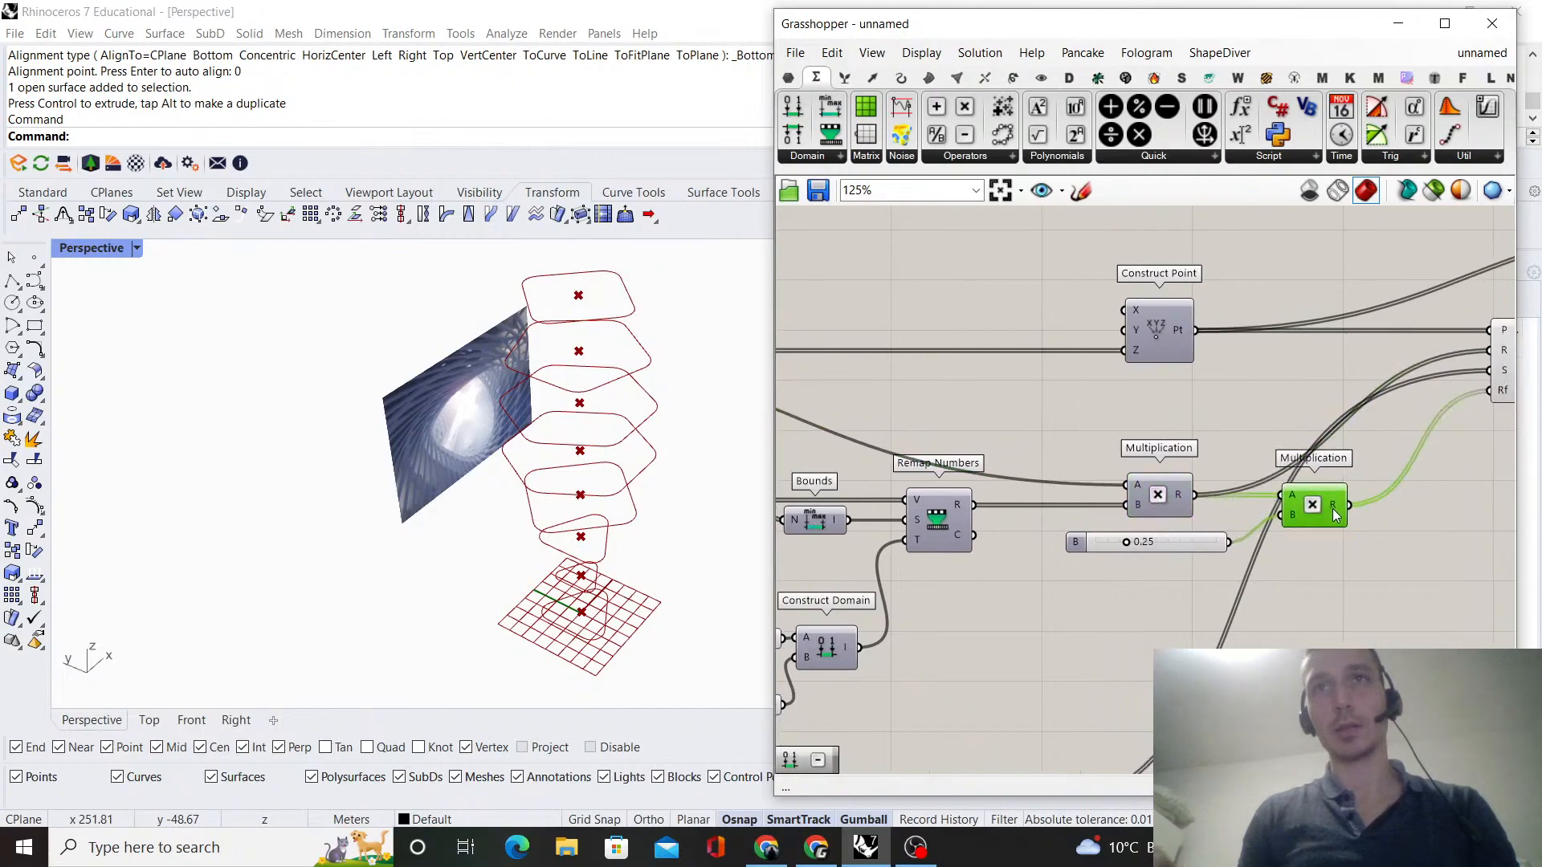
drag(1332, 505, 1326, 505)
click(1223, 562)
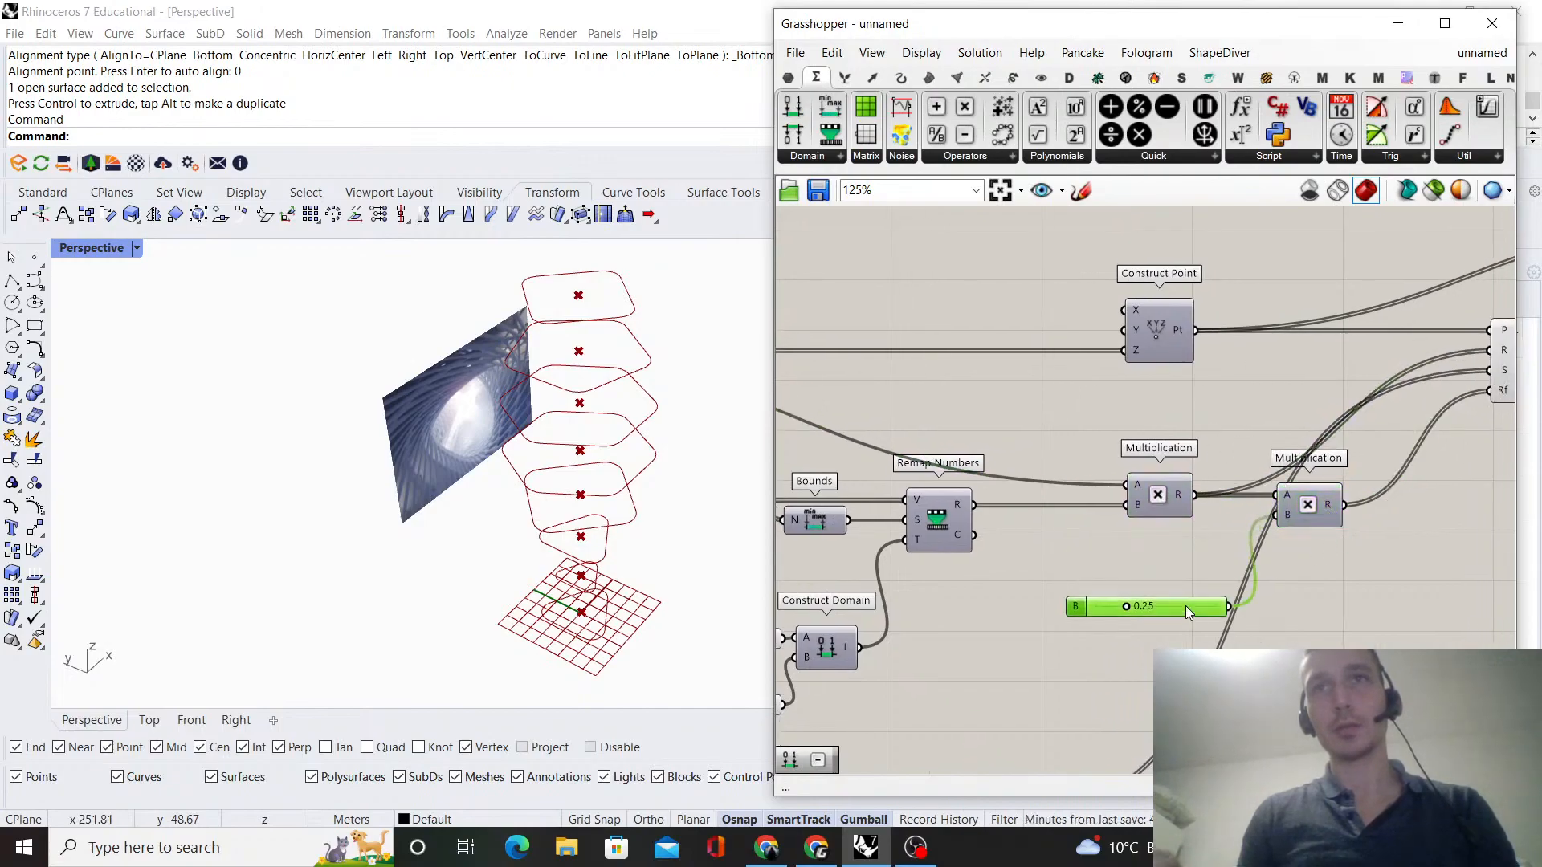
click(1173, 581)
- Stack the upper Graph Mapper's Domain start and Domain end sliders directly against their Construct Domain inputs
scroll(1169, 530, down, 7)
scroll(1272, 487, up, 5)
scroll(1413, 466, down, 4)
scroll(1118, 593, up, 5)
scroll(1114, 596, up, 5)
click(1004, 495)
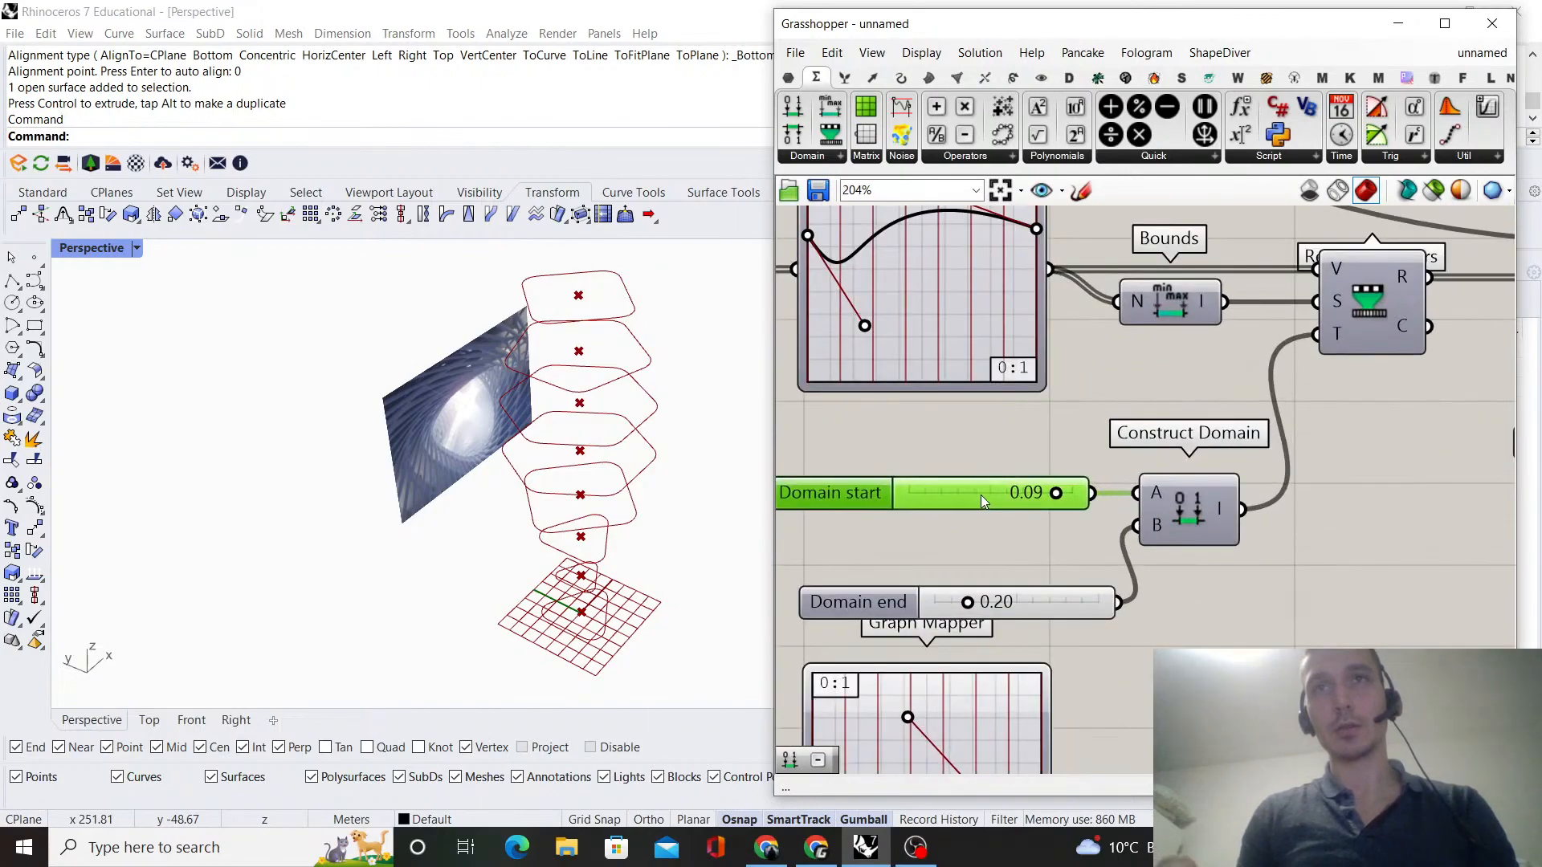
drag(1040, 603, 1052, 526)
click(1167, 580)
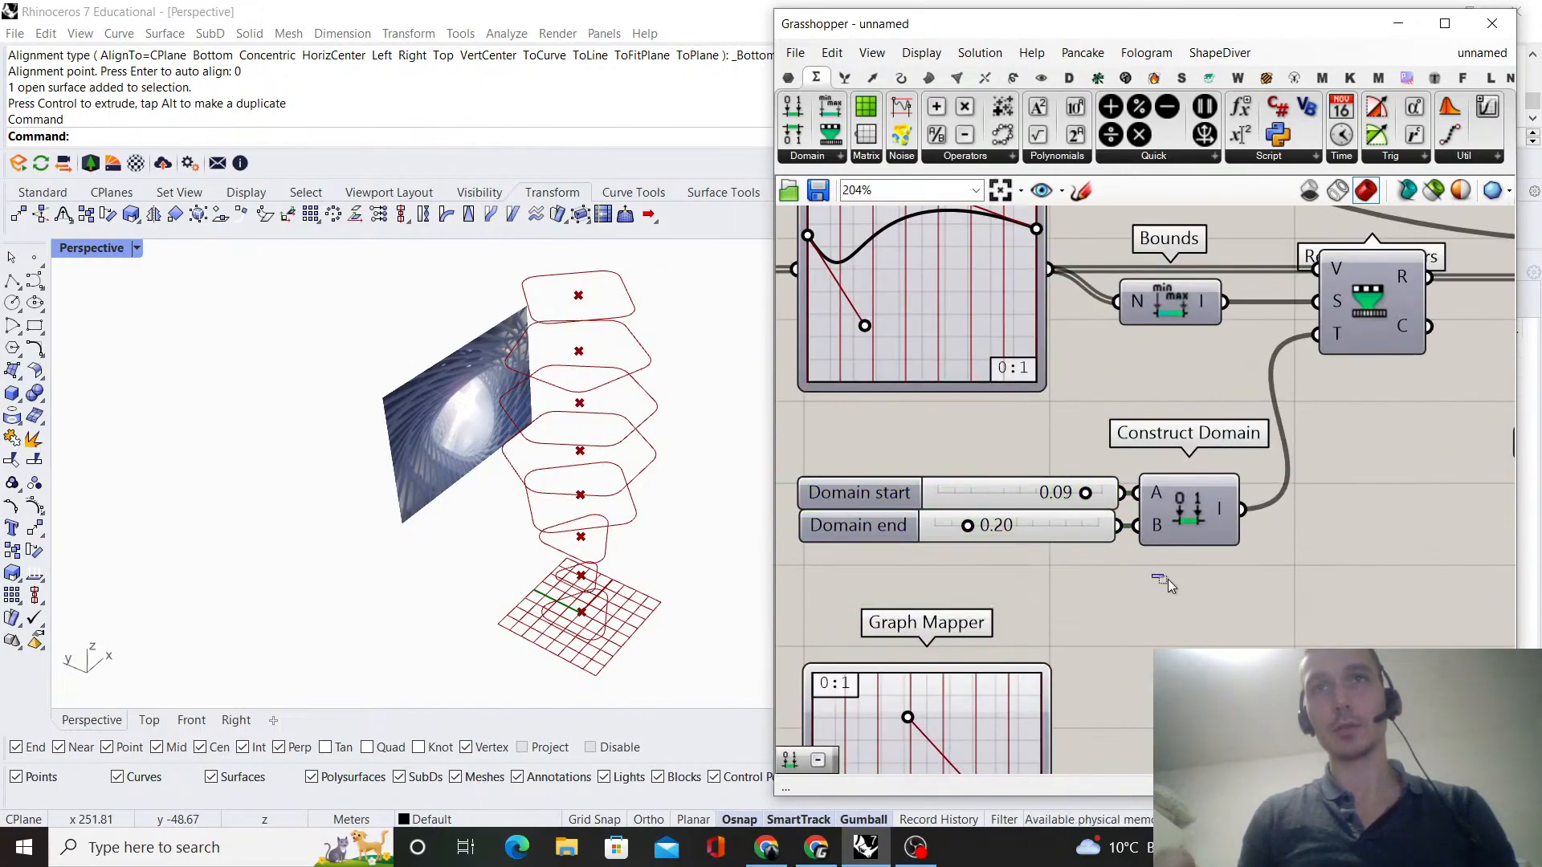
- Stack the lower Graph Mapper's domain sliders directly against their Construct Domain inputs
scroll(1106, 497, down, 6)
scroll(1054, 619, up, 1)
right_drag(1061, 631, 1078, 484)
scroll(1174, 634, up, 2)
drag(1180, 641, 1058, 574)
drag(1159, 596, 1160, 529)
- Group the components of the lower Graph Mapper chain, and group those of the upper Graph Mapper chain separately
scroll(1160, 530, down, 3)
drag(1251, 622, 914, 493)
right_click(1146, 438)
click(1157, 573)
right_drag(1215, 400, 1227, 537)
scroll(1225, 530, down, 3)
drag(1236, 549, 993, 443)
right_click(1170, 410)
click(1212, 546)
- Delete the unused slider lying beside the Range that feeds the upper Graph Mapper
scroll(971, 462, up, 3)
click(966, 451)
key(Delete)
- Move the Random component closer to List Length, above the gap between Construct Point and Polygon
scroll(975, 465, down, 6)
right_drag(1210, 439, 1053, 436)
scroll(1054, 436, up, 5)
scroll(1089, 334, down, 3)
right_drag(1089, 334, 1123, 389)
scroll(1068, 428, down, 1)
scroll(1068, 427, up, 4)
scroll(1048, 449, down, 2)
scroll(1197, 423, up, 2)
right_drag(1196, 422, 1232, 388)
scroll(1293, 386, down, 1)
right_drag(1405, 447, 1319, 571)
scroll(1298, 479, up, 2)
click(1298, 498)
click(1362, 507)
right_drag(1103, 394, 1389, 464)
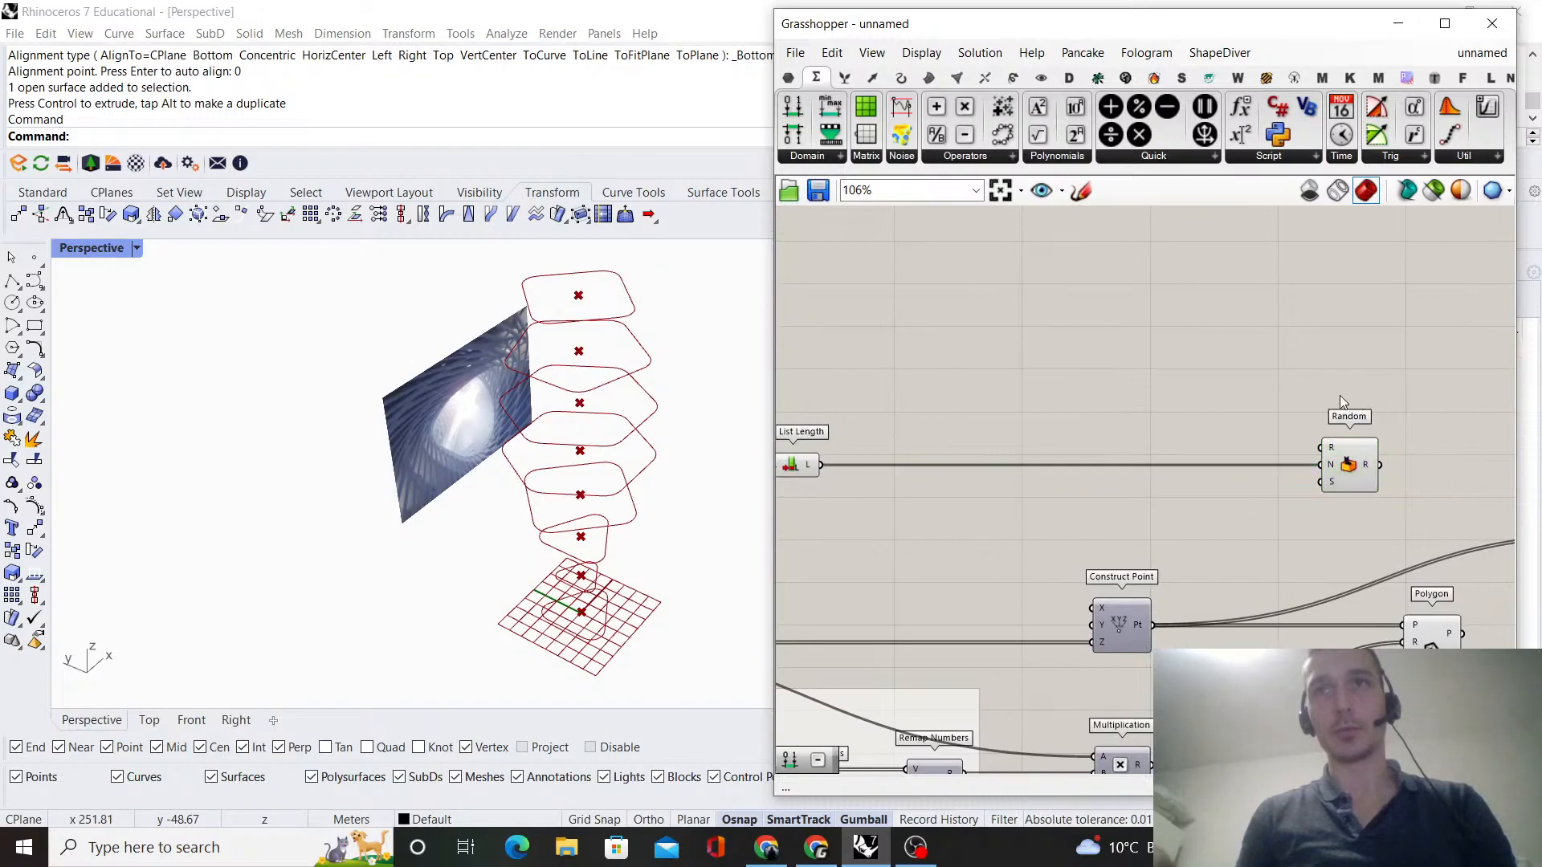
- Add a Construct Domain component next to Random and connect its output to Random's R input
right_drag(1344, 402, 1301, 420)
scroll(1315, 386, up, 3)
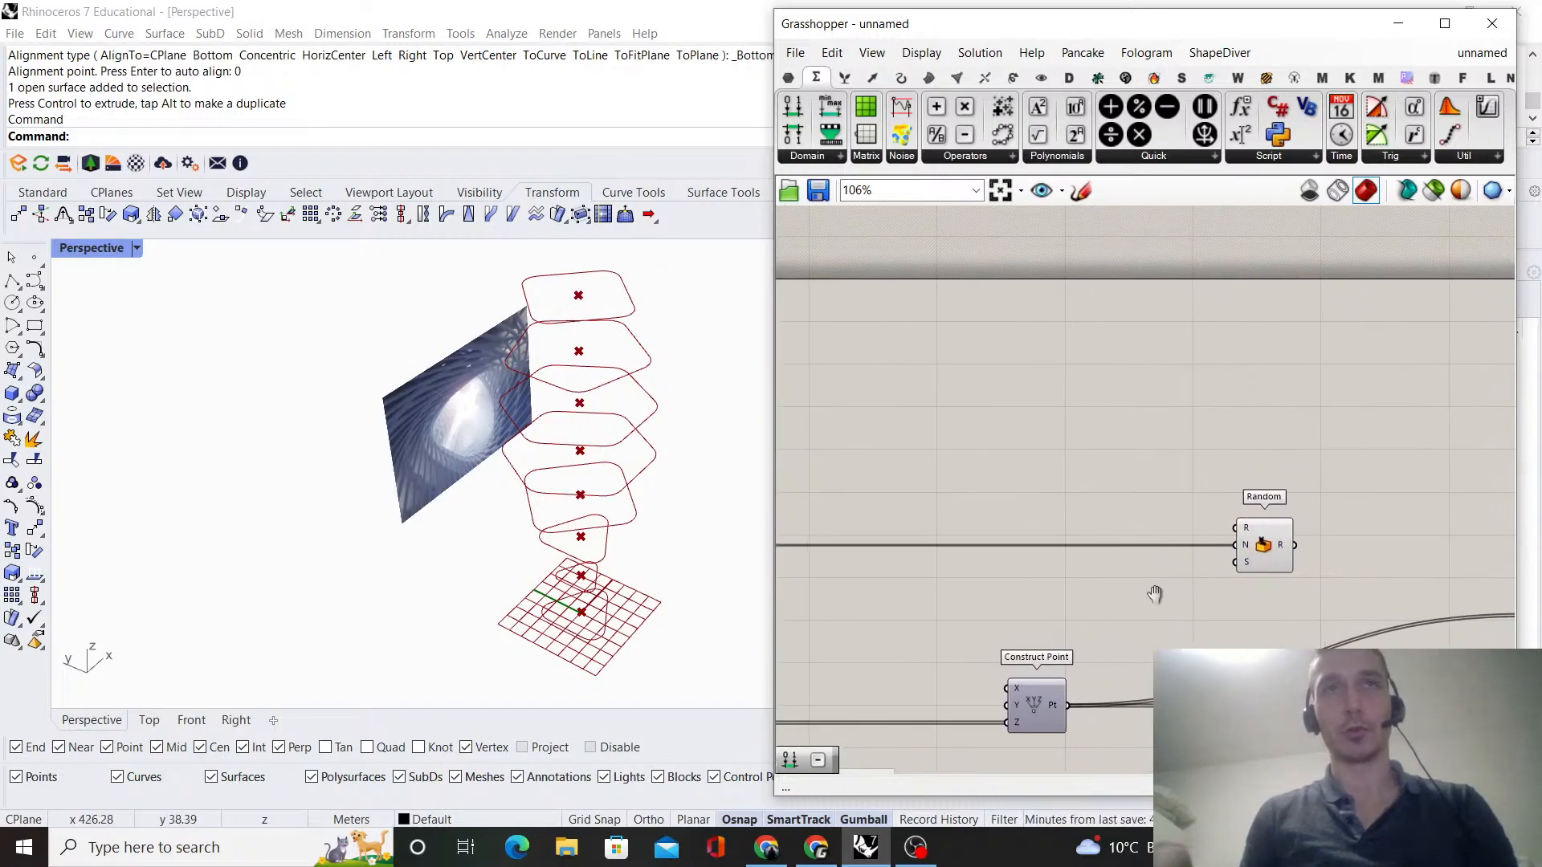
double_click(1113, 471)
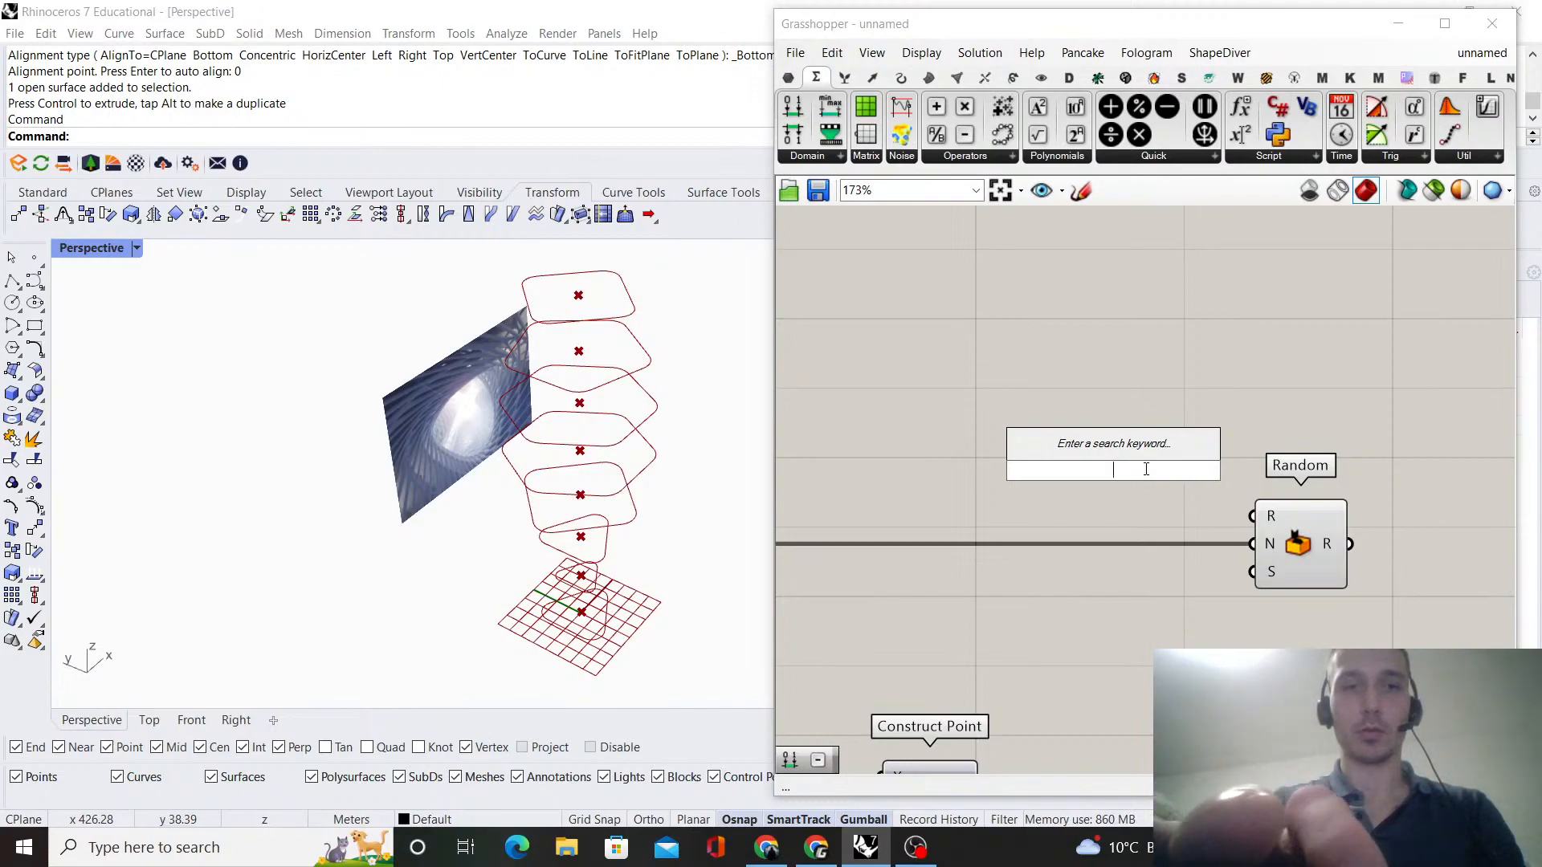
text(construc)
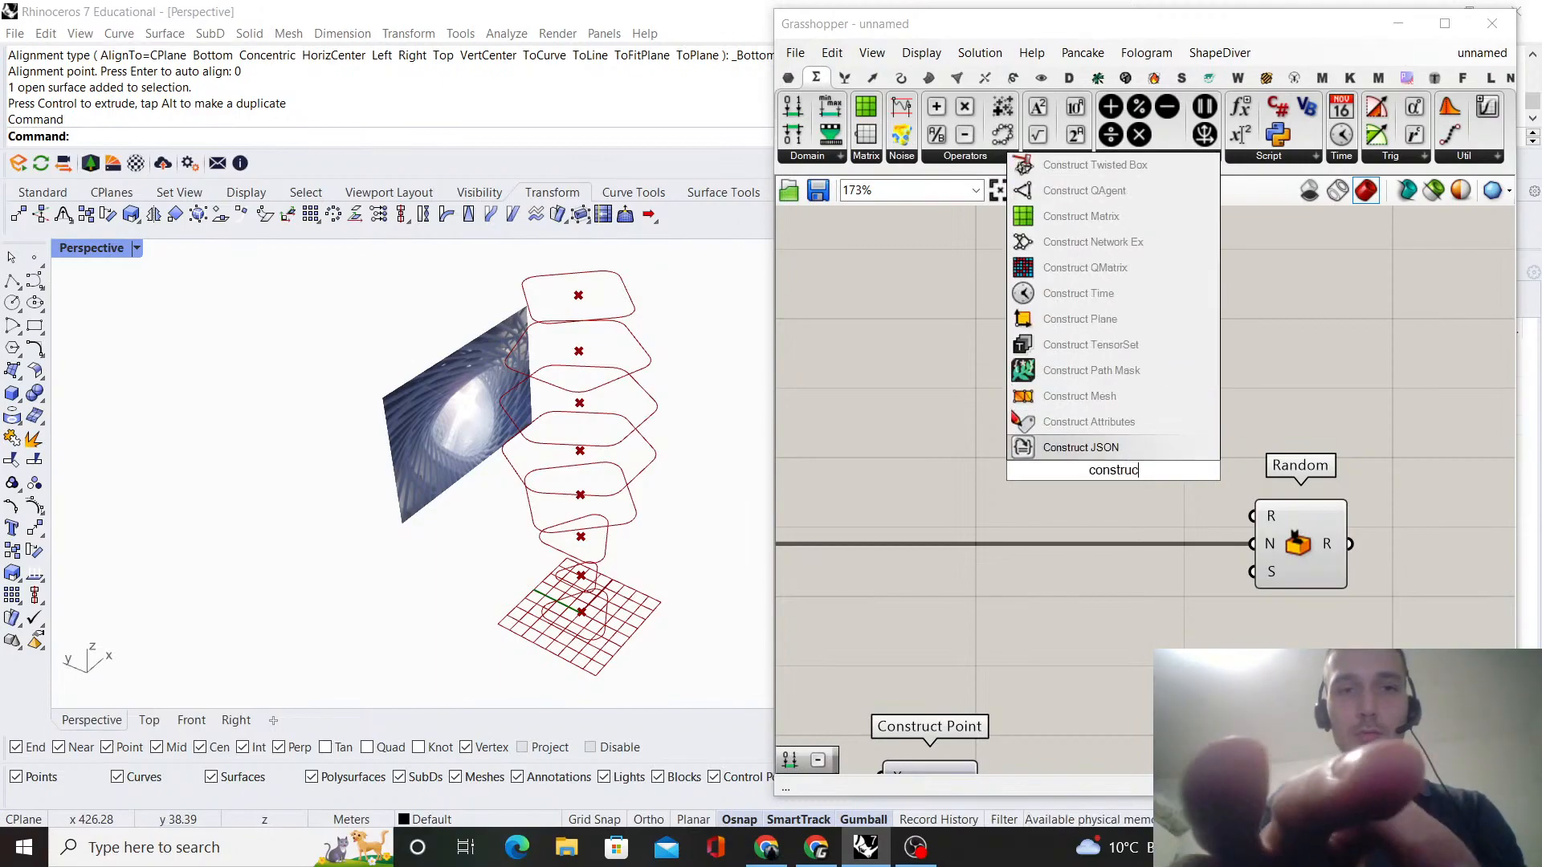
text(t domain)
key(Return)
drag(1125, 426, 1093, 472)
scroll(1134, 393, down, 4)
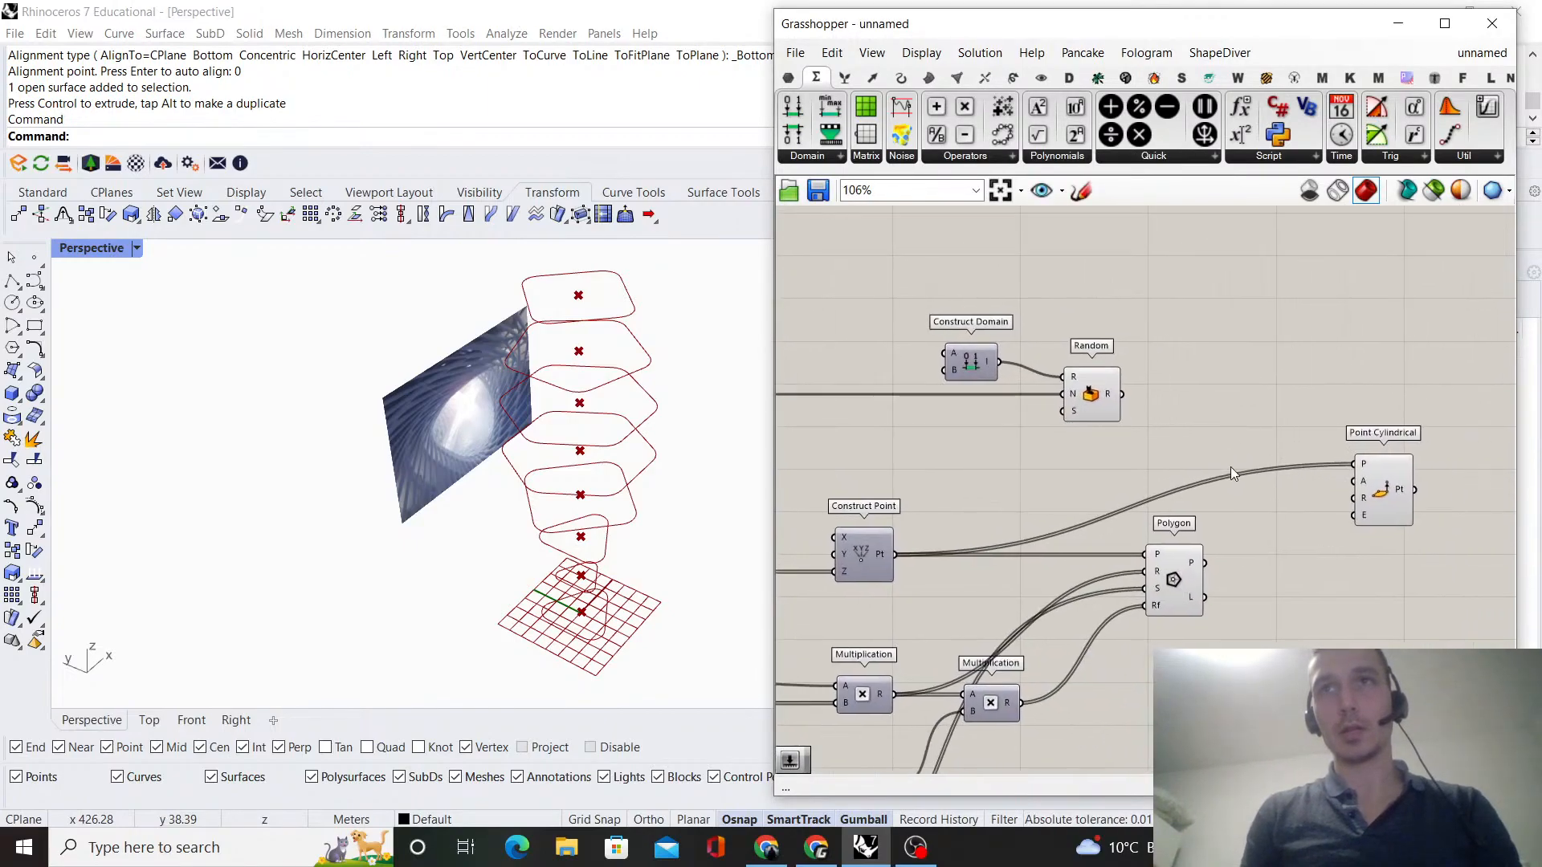
- Switch Point Cylindrical's angle input to degrees
right_click(1369, 485)
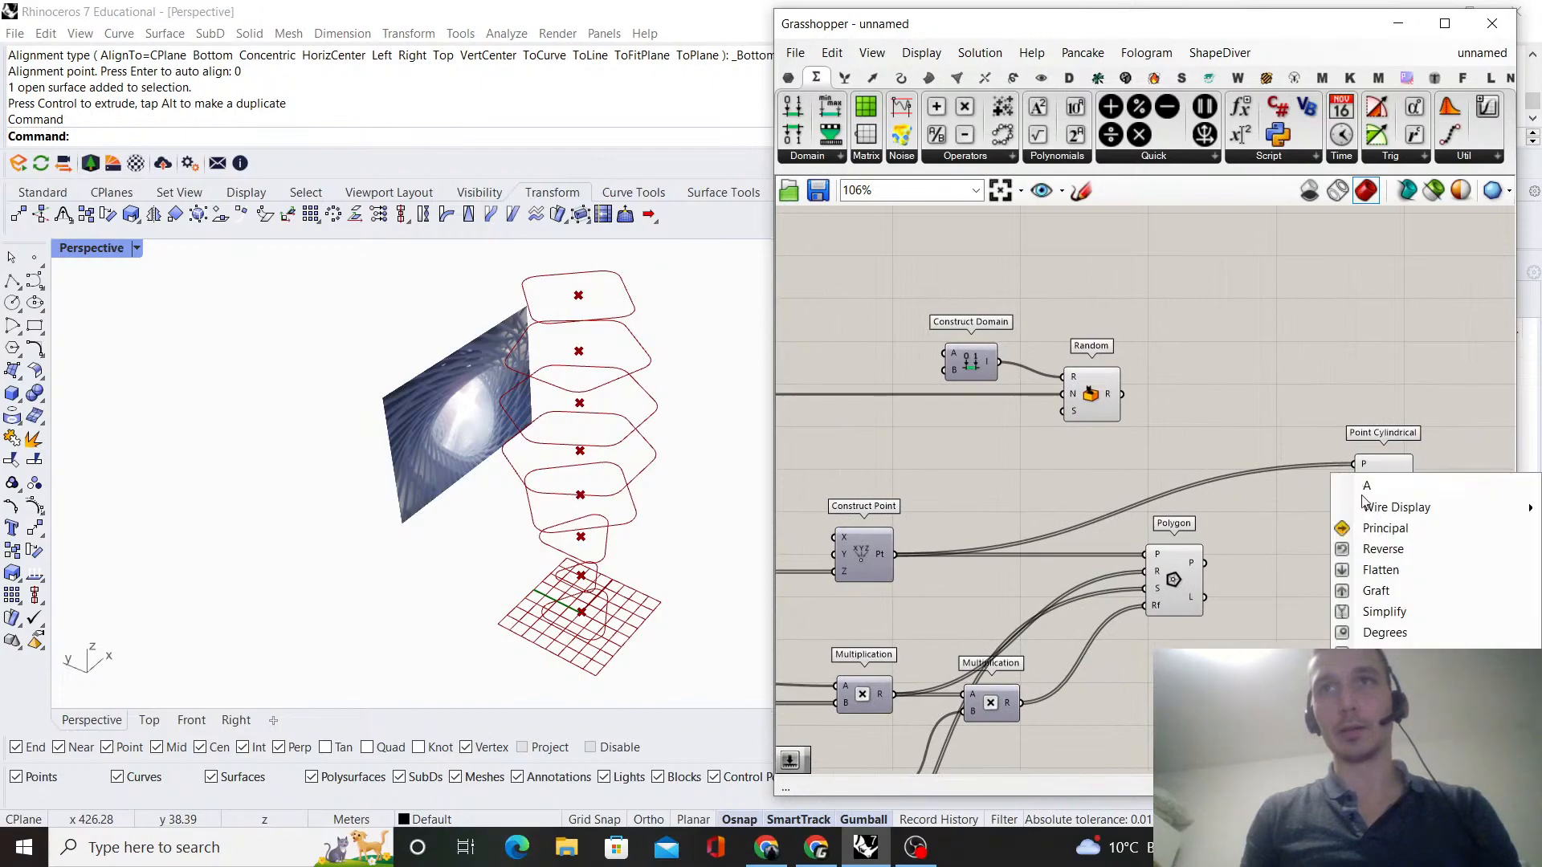
click(1394, 630)
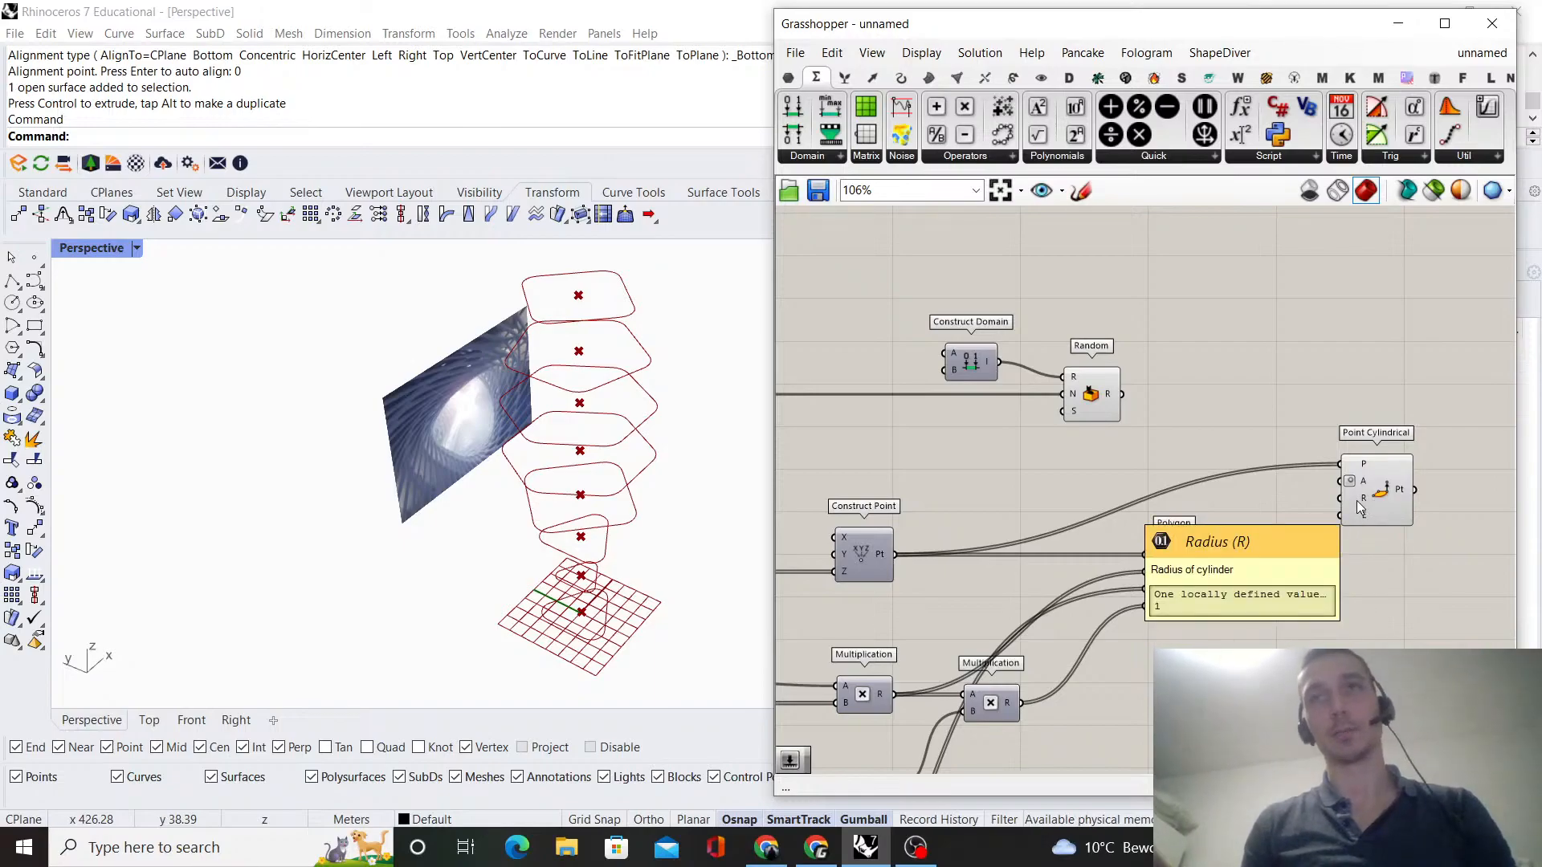
scroll(1359, 506, up, 4)
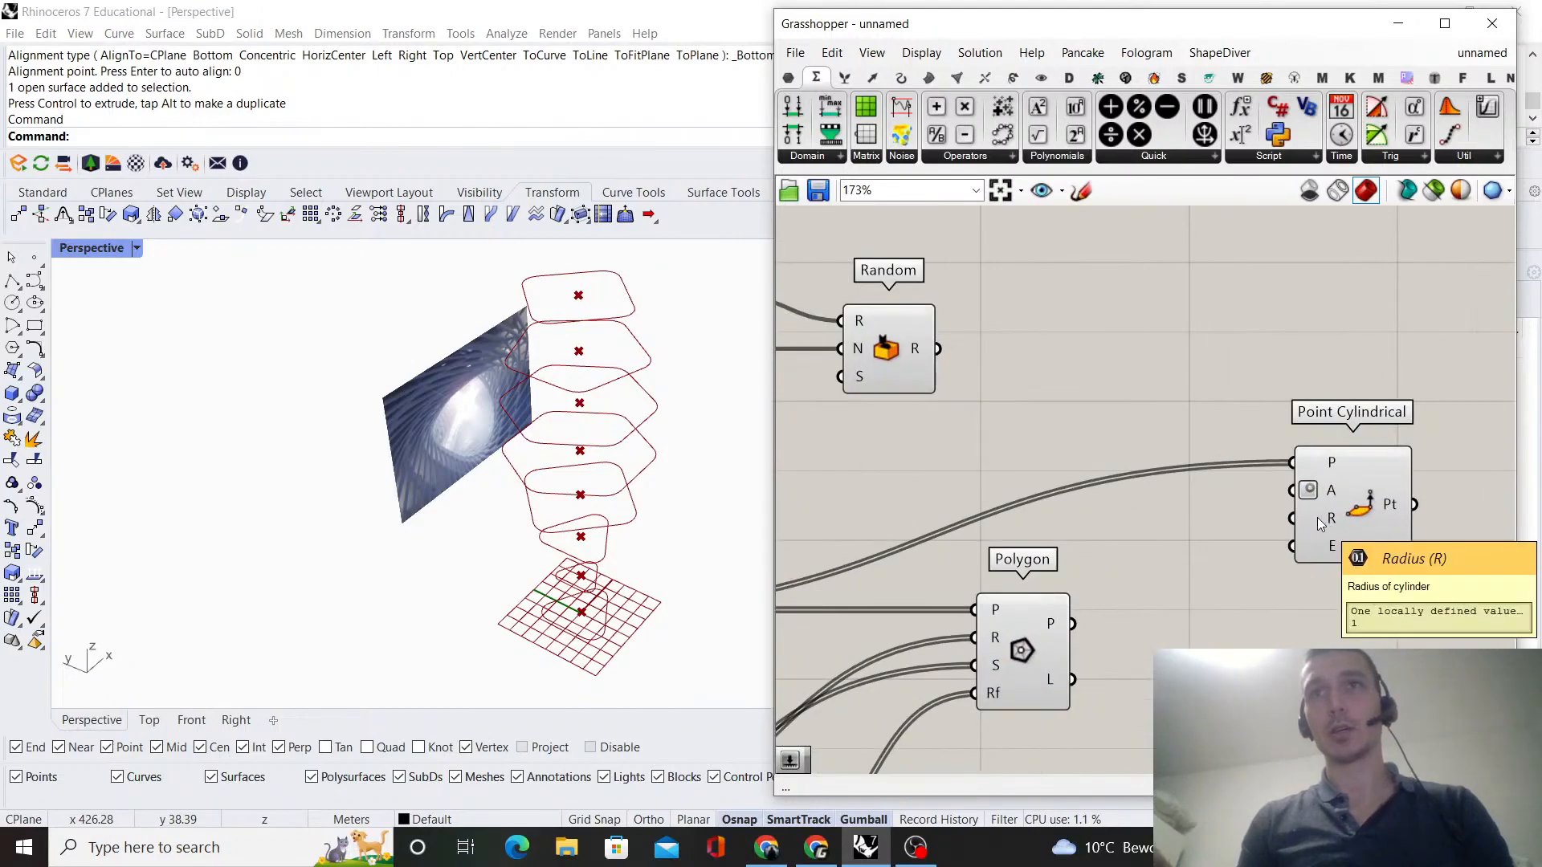
scroll(1318, 524, down, 2)
- Duplicate Random and Construct Domain below the originals, connect the copied domain to the copied Random's R input, and align the domains
alt+drag(1272, 461, 1273, 533)
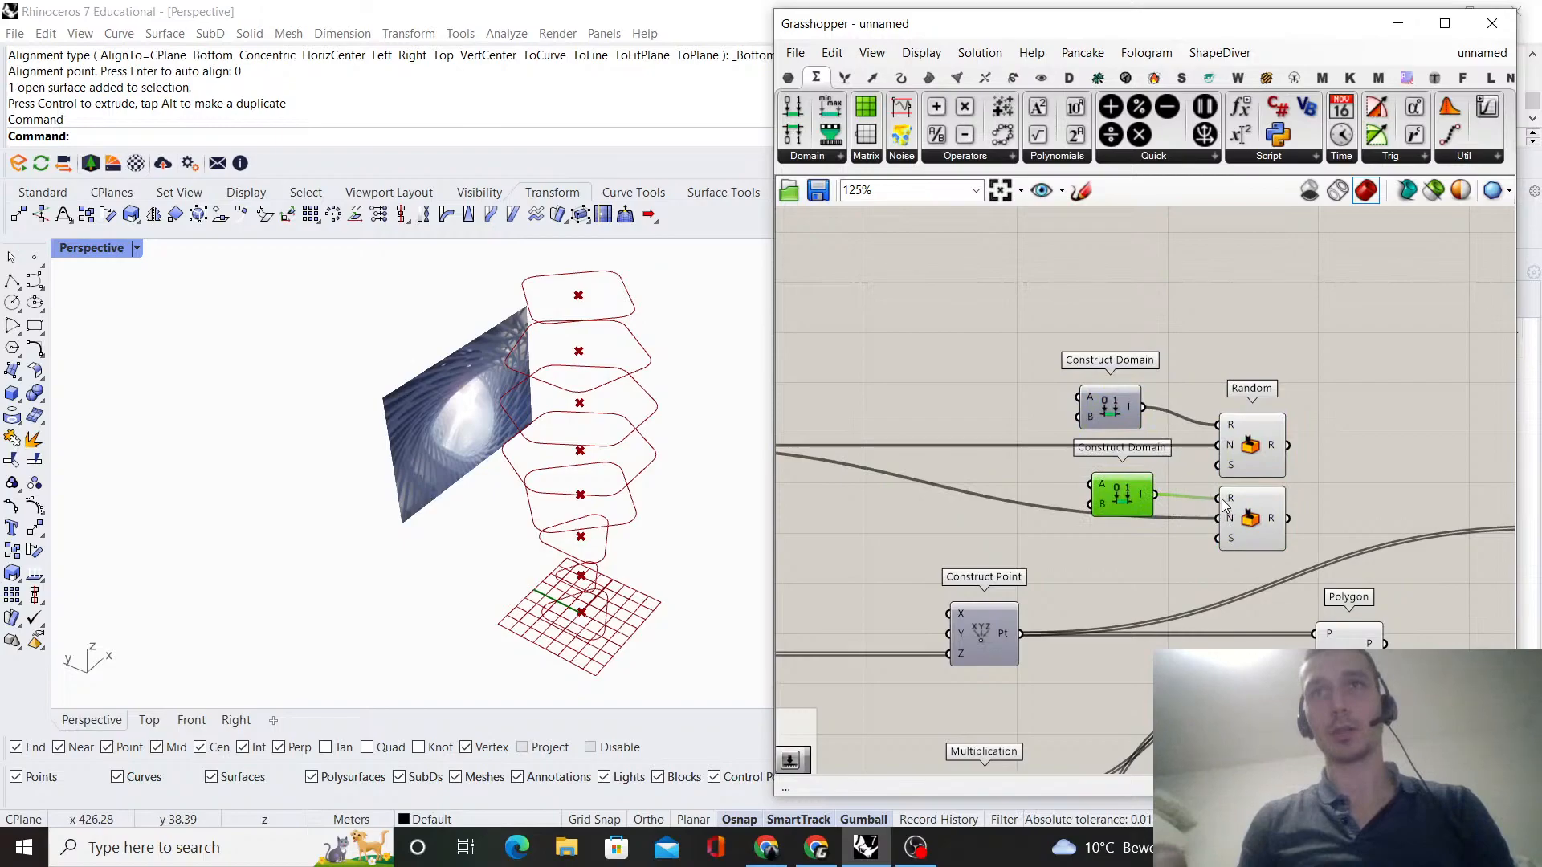
drag(1120, 502, 1123, 506)
right_drag(1031, 460, 1144, 493)
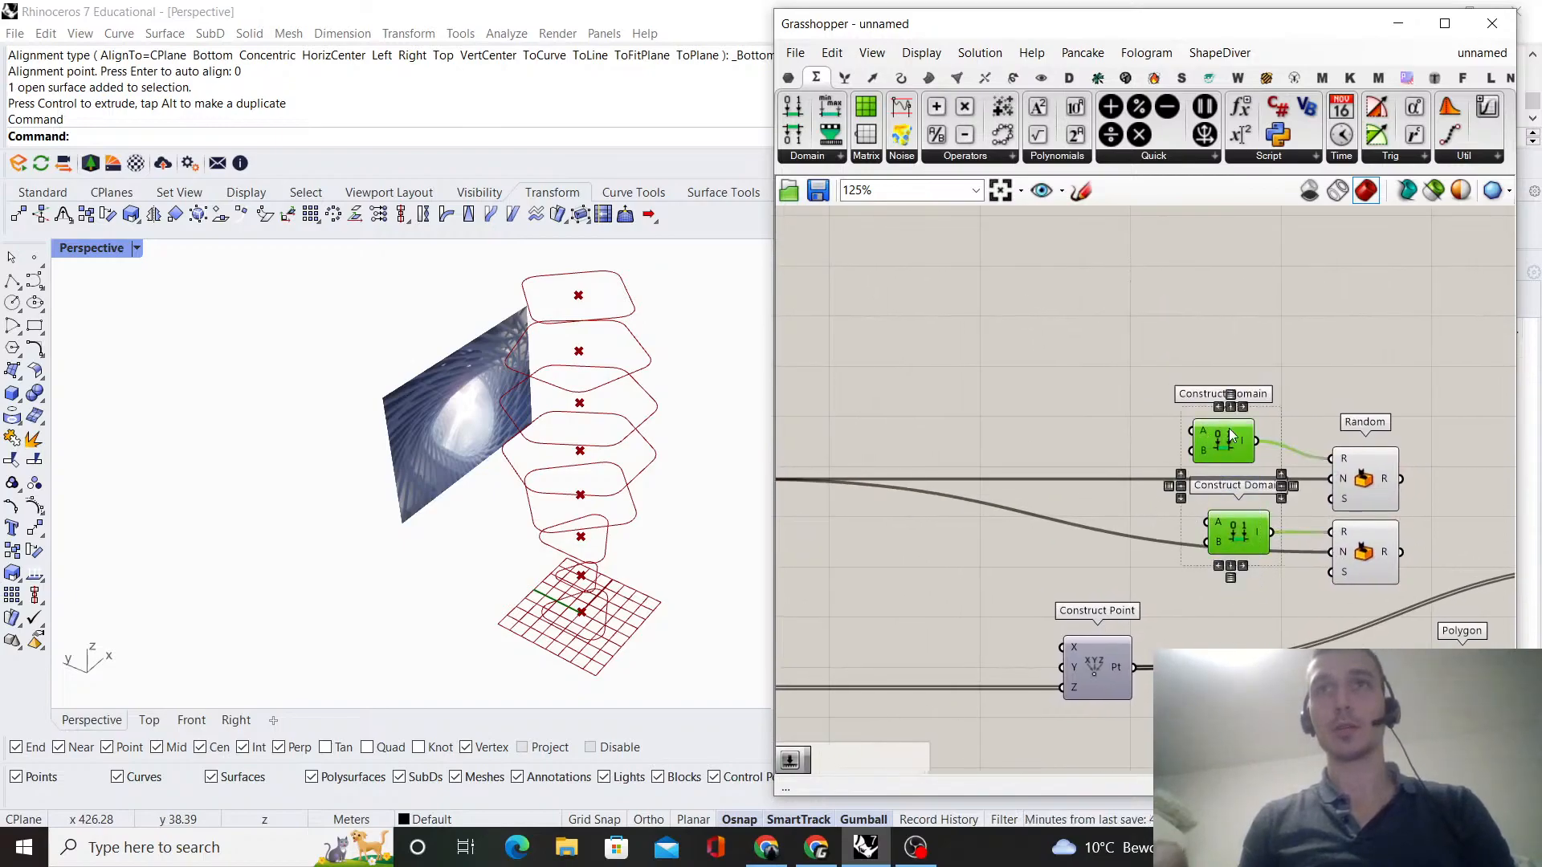
click(1242, 408)
click(1276, 339)
right_drag(1251, 436, 1286, 459)
drag(1286, 460, 1294, 478)
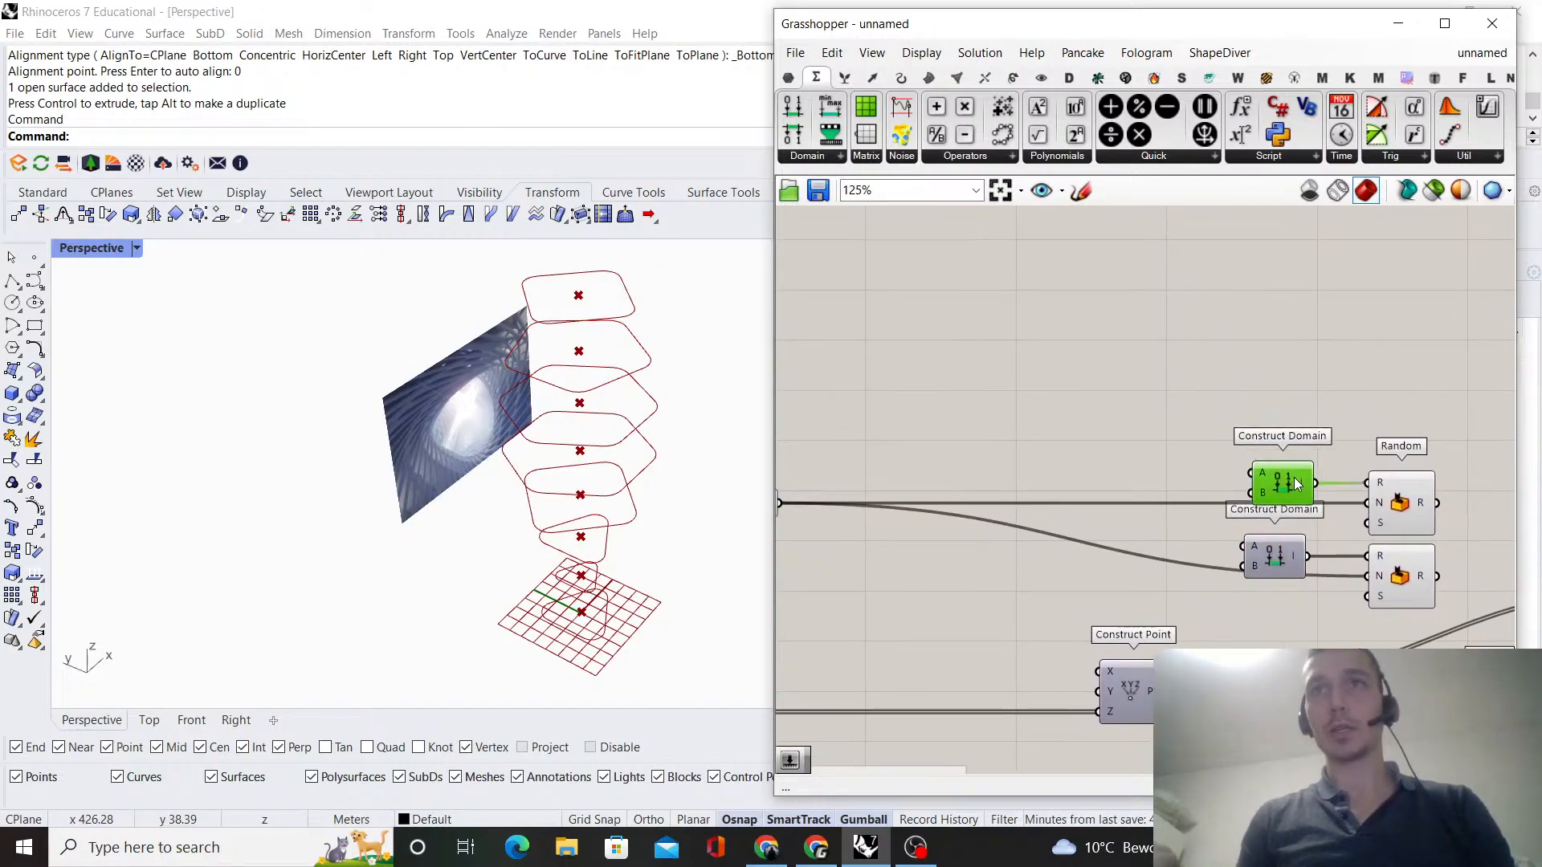
- Add two number sliders, one valued 0 and one valued 60, beside the upper Construct Domain
scroll(1282, 454, down, 4)
right_drag(1463, 544, 1394, 564)
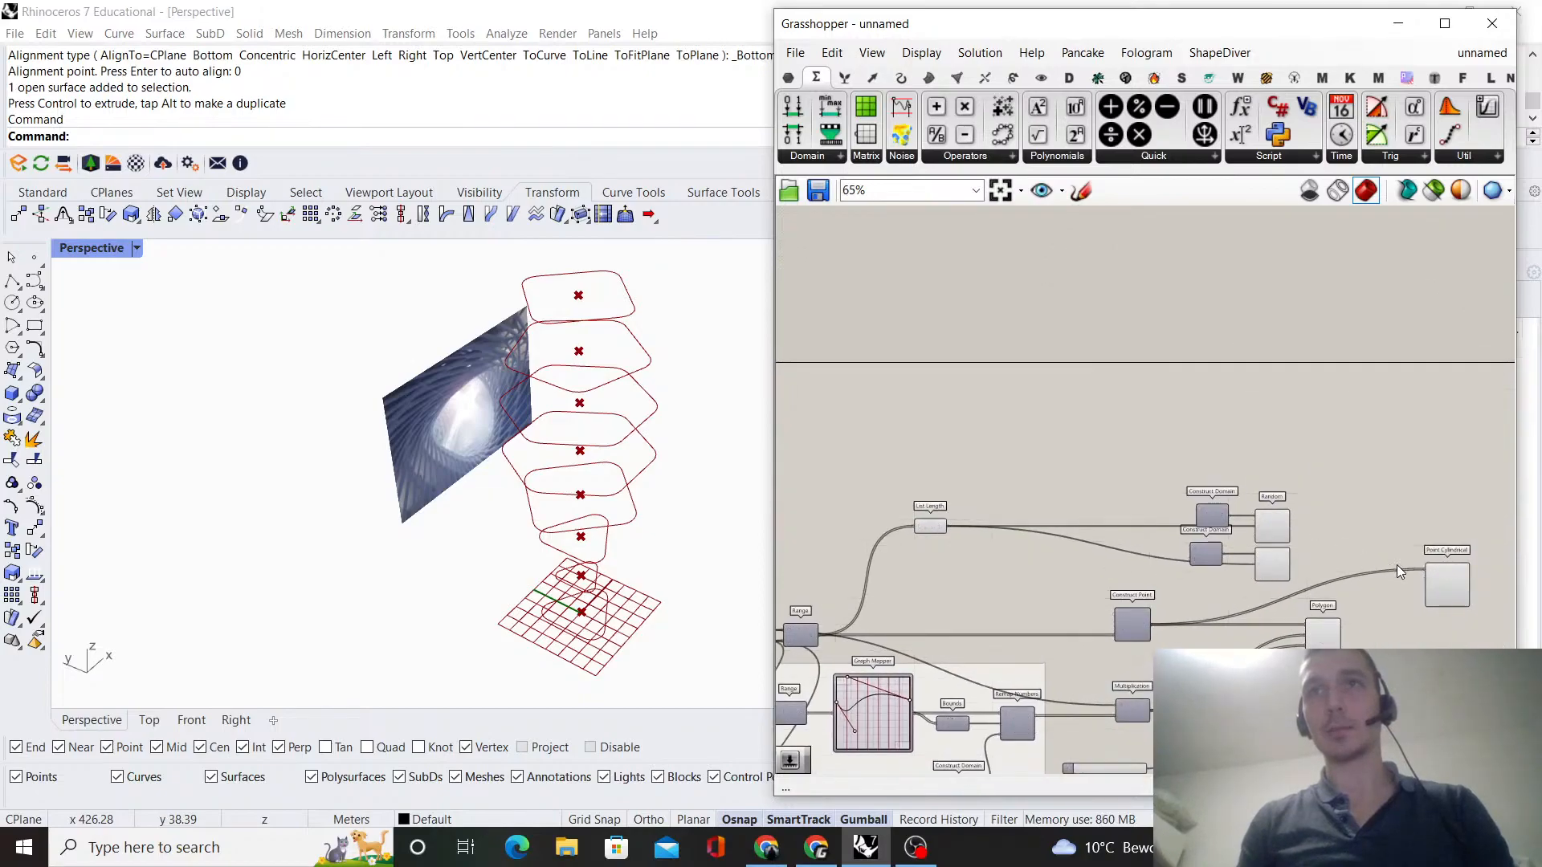
scroll(1401, 567, up, 3)
right_drag(1017, 441, 1067, 461)
double_click(1066, 461)
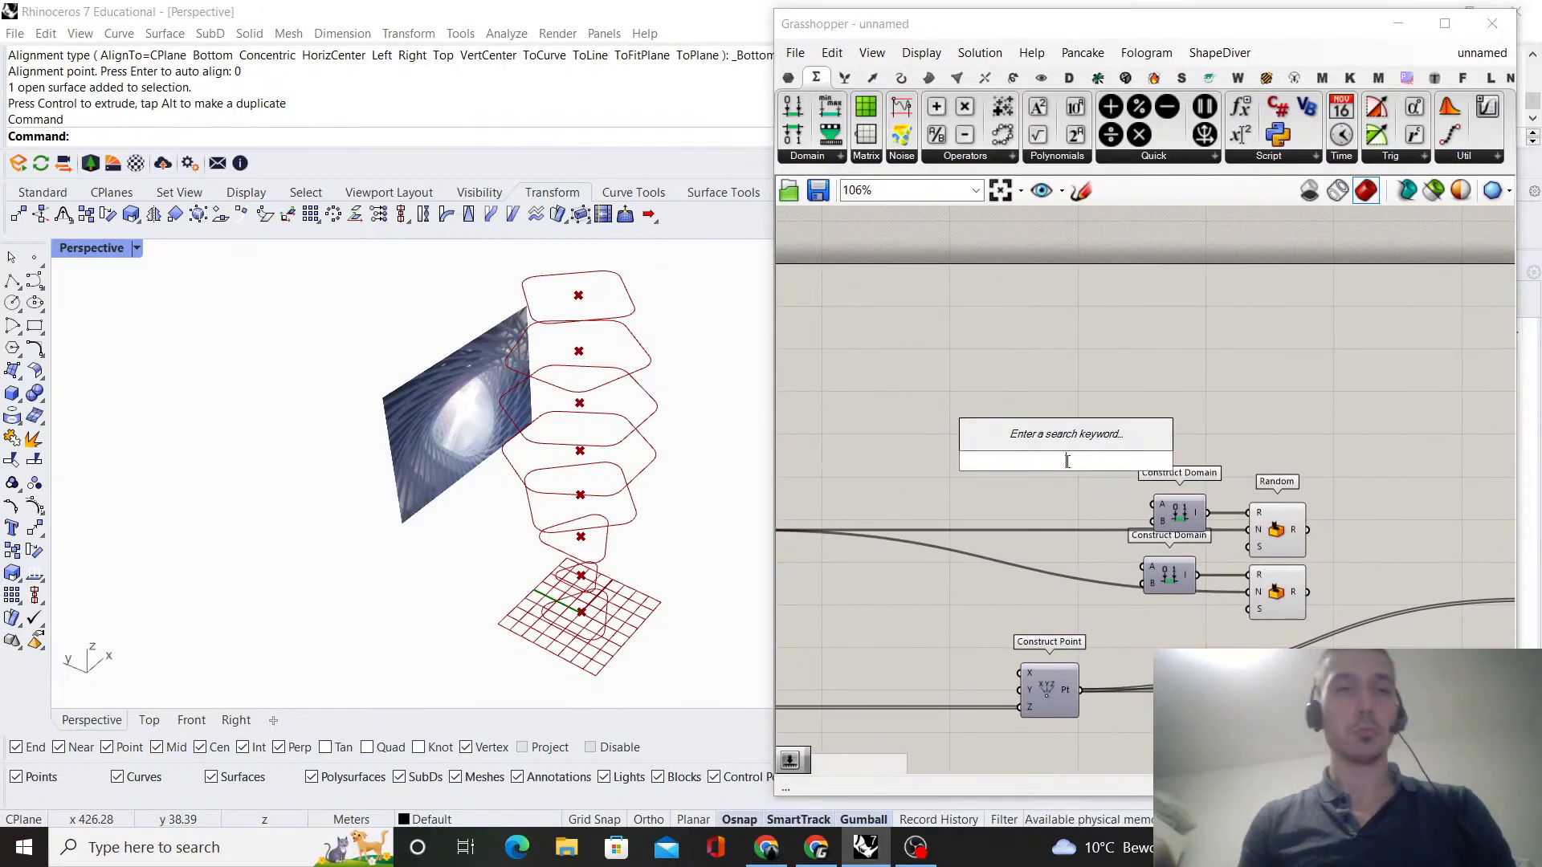
text(0)
key(Return)
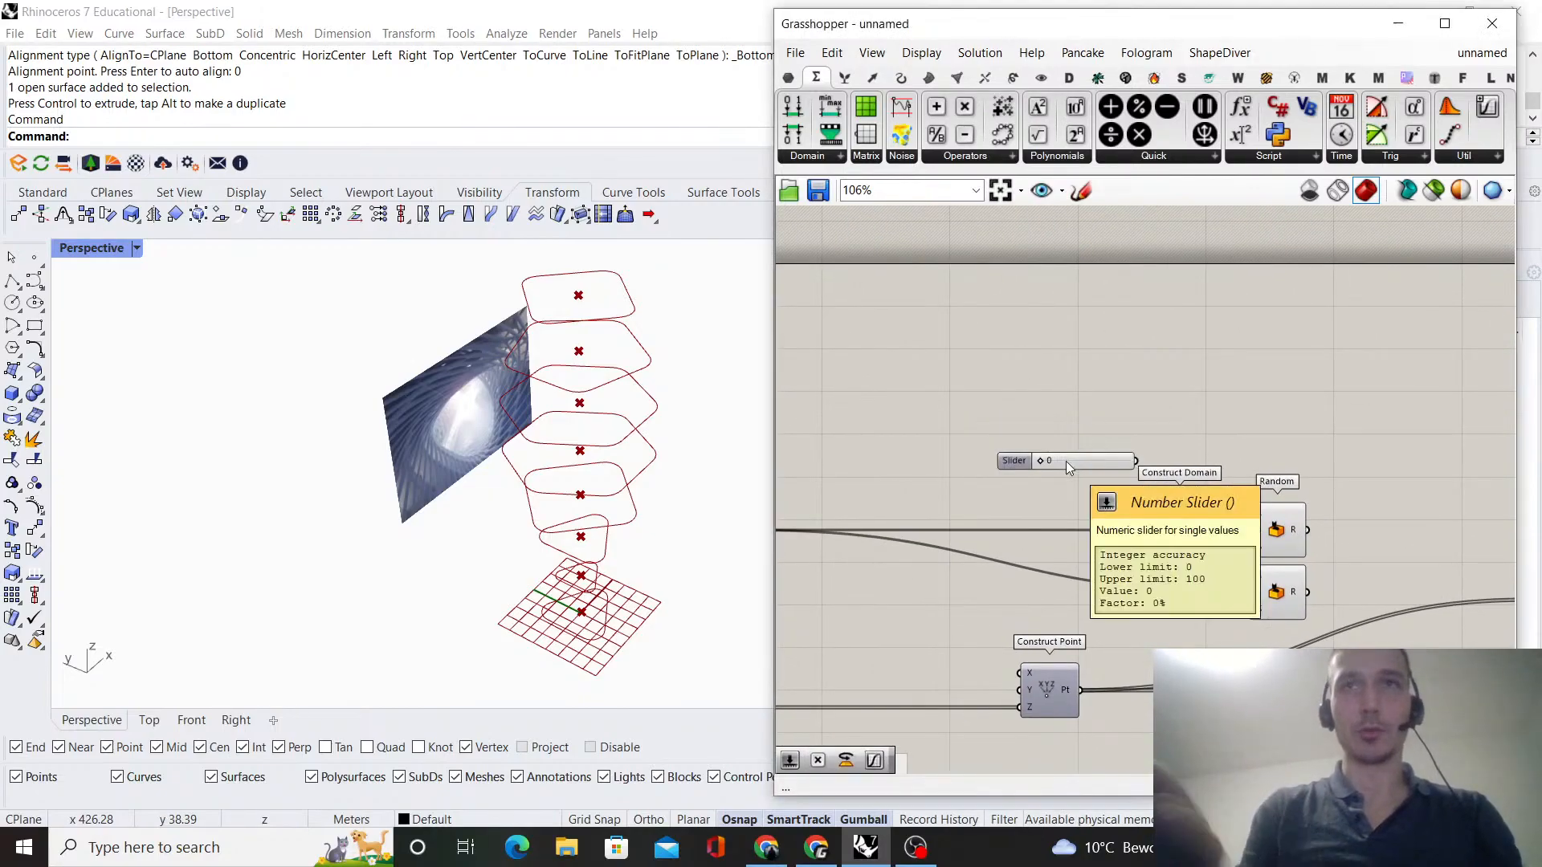
double_click(1065, 493)
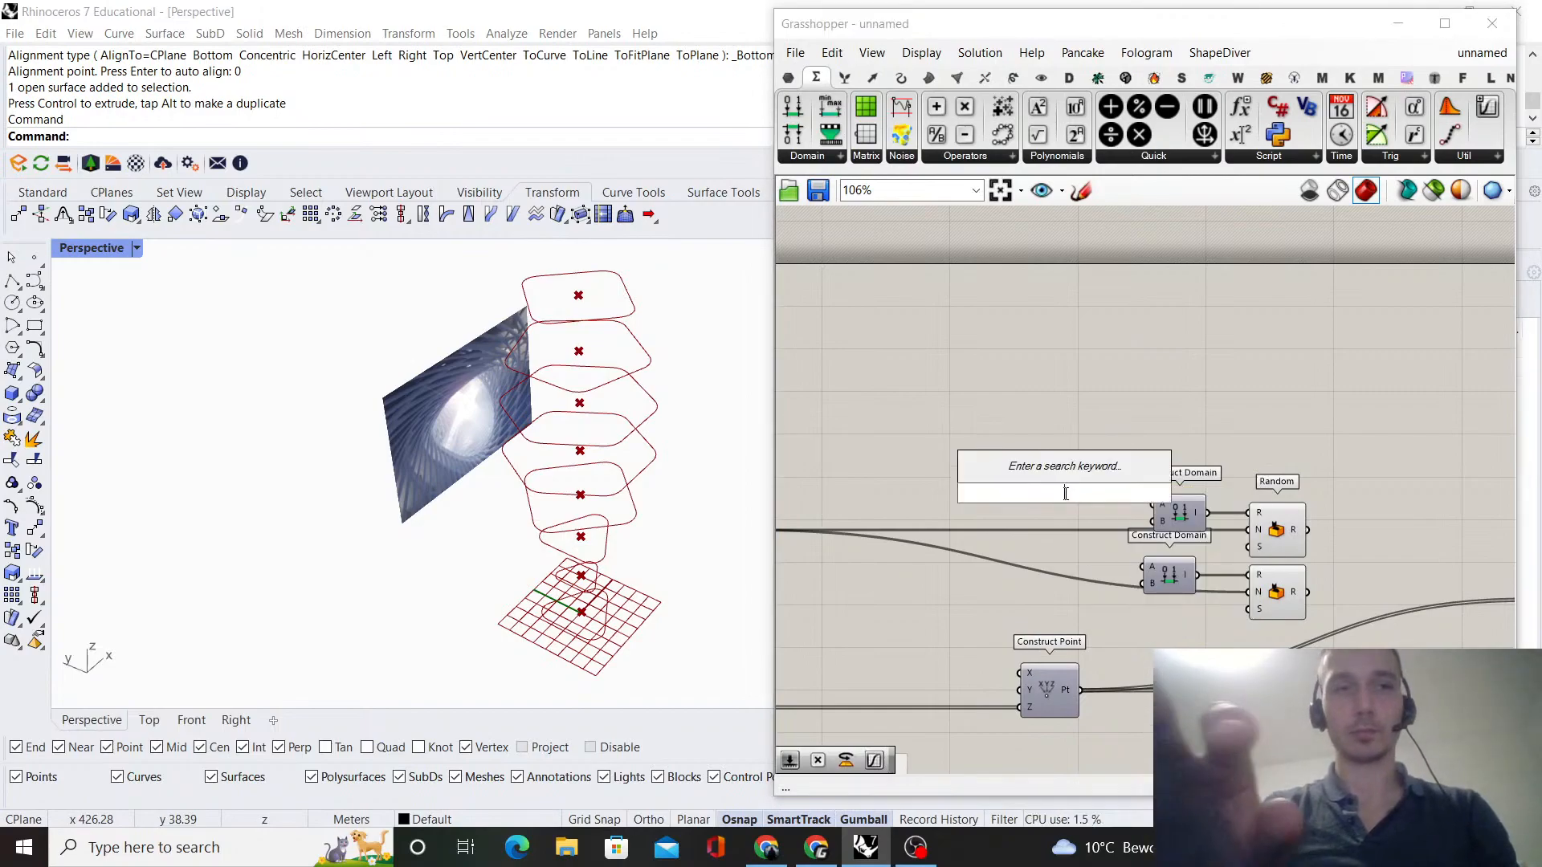
text(60)
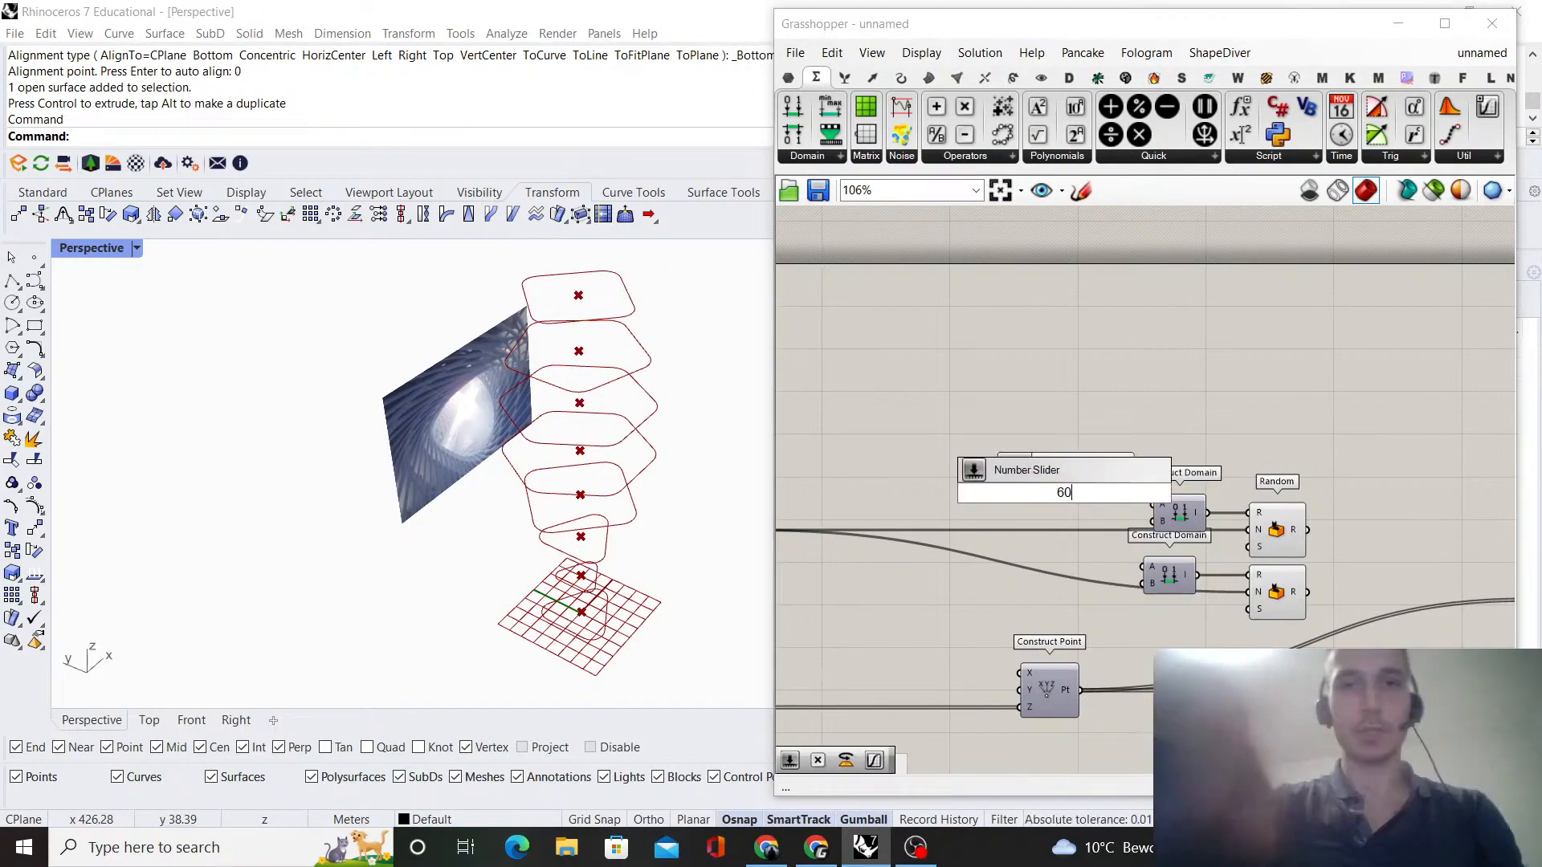
key(Return)
- Connect the 60 slider to the upper Construct Domain's A input and the 0 slider to its B input
scroll(1063, 493, up, 5)
click(1106, 513)
drag(1194, 524, 1131, 515)
drag(1144, 432, 1082, 546)
click(1128, 431)
scroll(1128, 431, down, 4)
right_drag(1158, 418, 1118, 411)
scroll(1115, 533, up, 2)
right_drag(881, 553, 976, 553)
double_click(976, 552)
click(827, 627)
- Add a Multiplication component near the first Range and List Length
scroll(827, 627, down, 6)
right_drag(827, 627, 1221, 530)
scroll(1145, 581, up, 5)
scroll(1145, 582, down, 3)
right_drag(875, 372, 911, 491)
scroll(911, 492, up, 3)
double_click(989, 459)
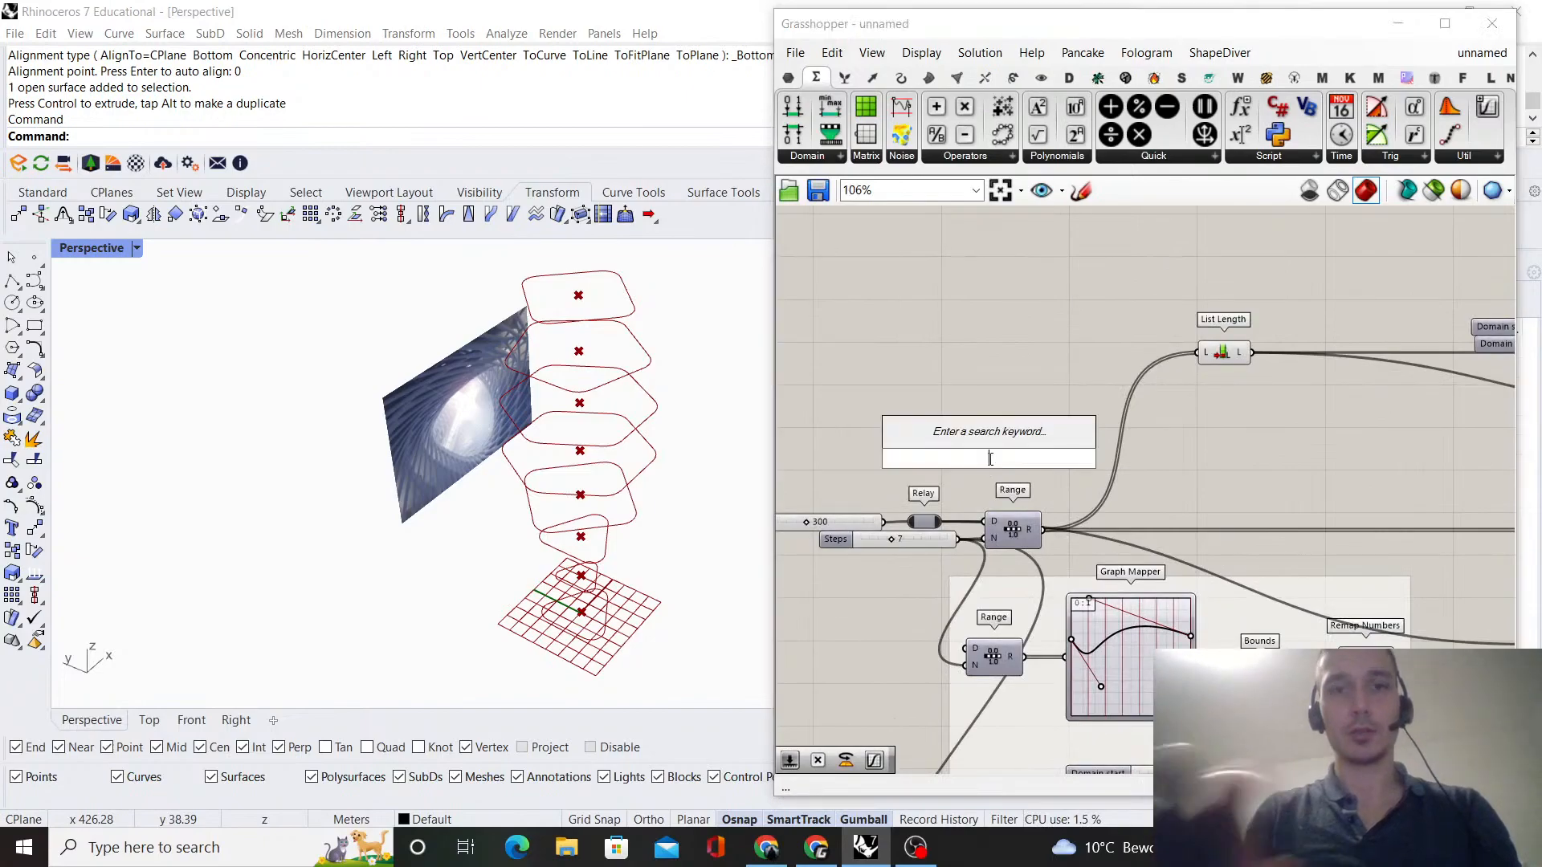
text(multiplicat)
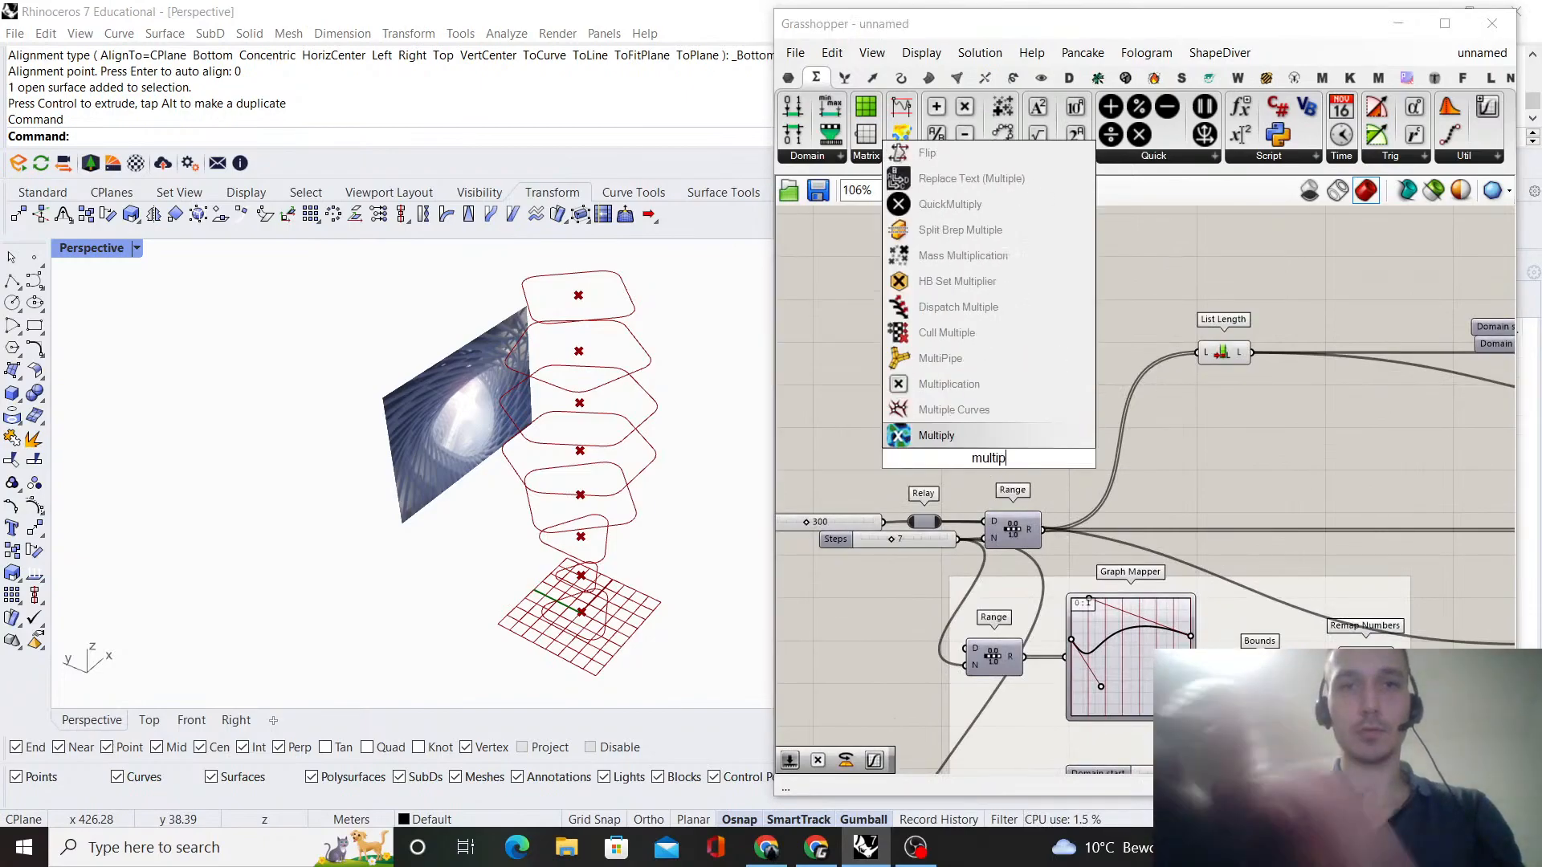
key(Return)
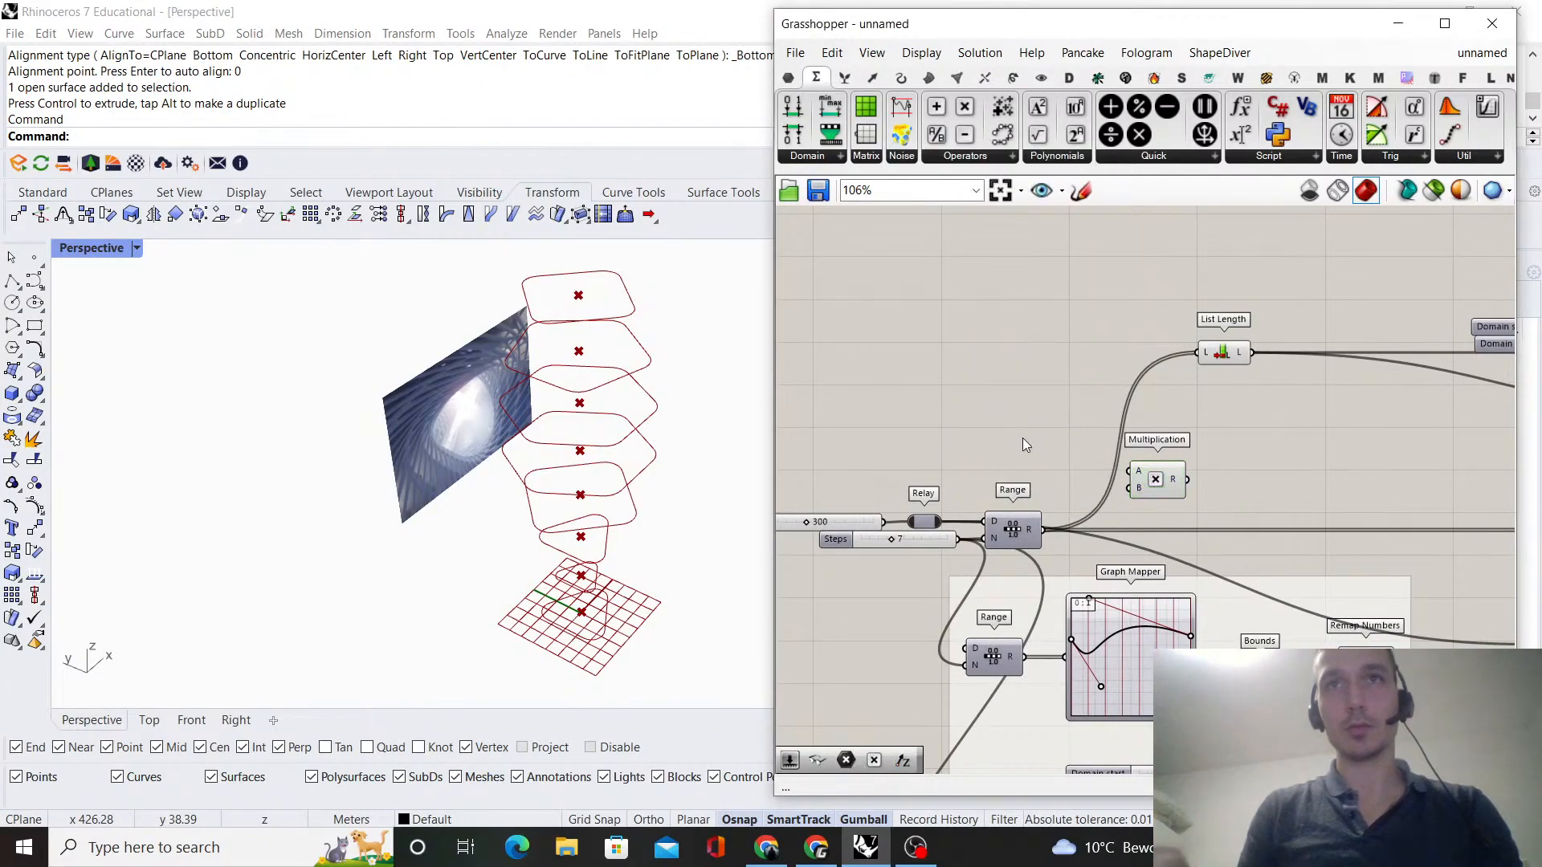
- Place the new Multiplication beyond the lower Random and connect that Random's output to its A input
scroll(1026, 438, down, 2)
right_drag(1171, 432, 954, 475)
drag(944, 506, 1374, 484)
scroll(1333, 461, up, 4)
drag(1286, 512, 1388, 525)
- Connect the Relay carrying the 300 slider value to the new Multiplication's B input
scroll(1375, 496, down, 8)
scroll(994, 514, up, 6)
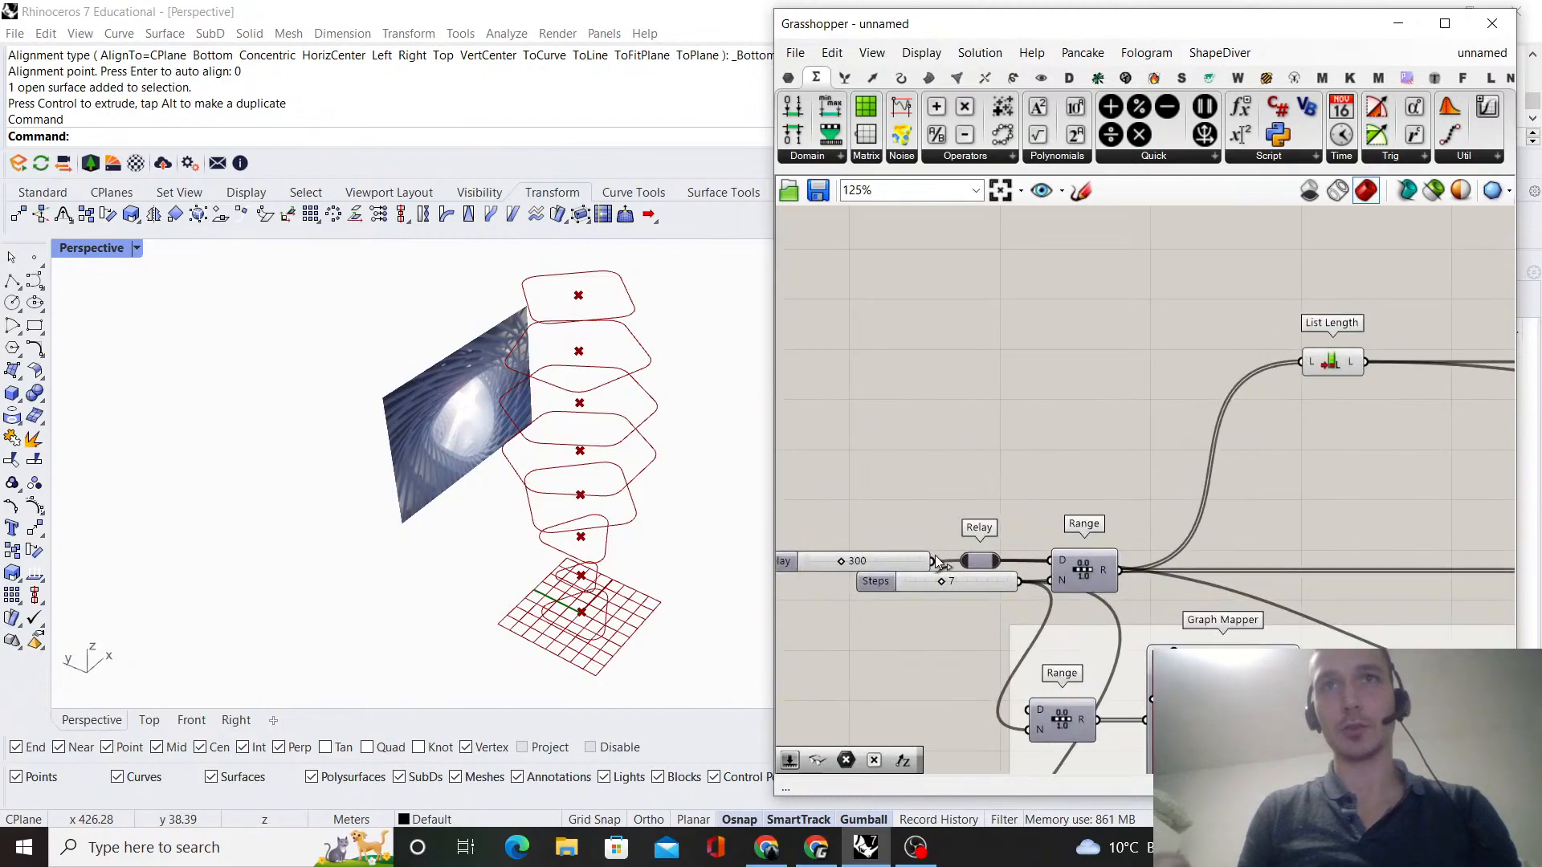
drag(936, 561, 907, 468)
scroll(907, 467, down, 3)
scroll(976, 518, down, 3)
drag(967, 526, 1403, 474)
scroll(1357, 466, up, 2)
- Insert a Relay into the wire feeding the new Multiplication's B input and place it above the first Range
double_click(1236, 476)
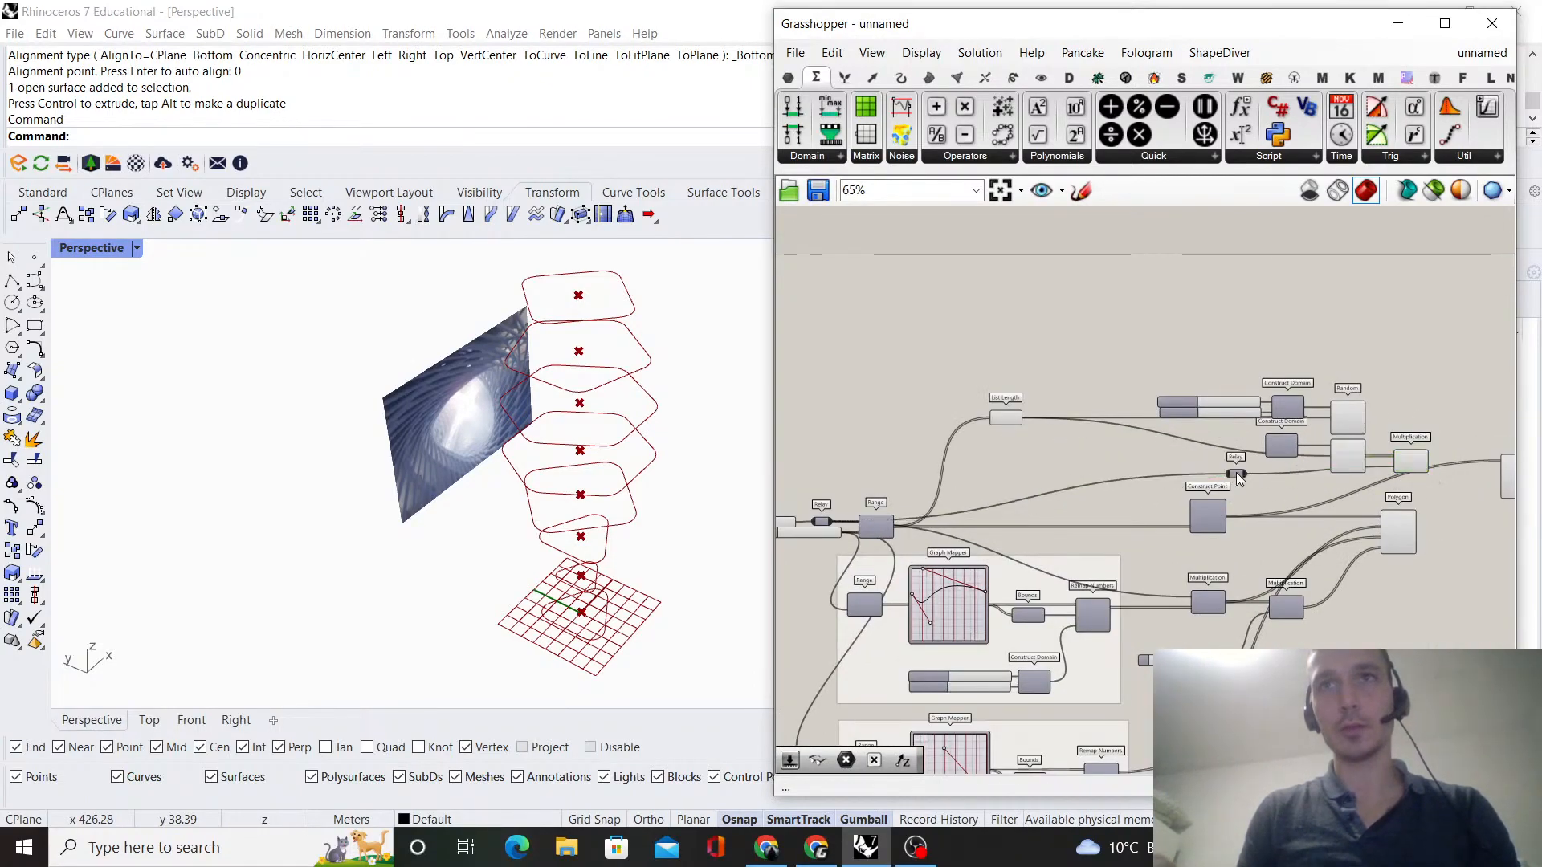
scroll(863, 456, up, 4)
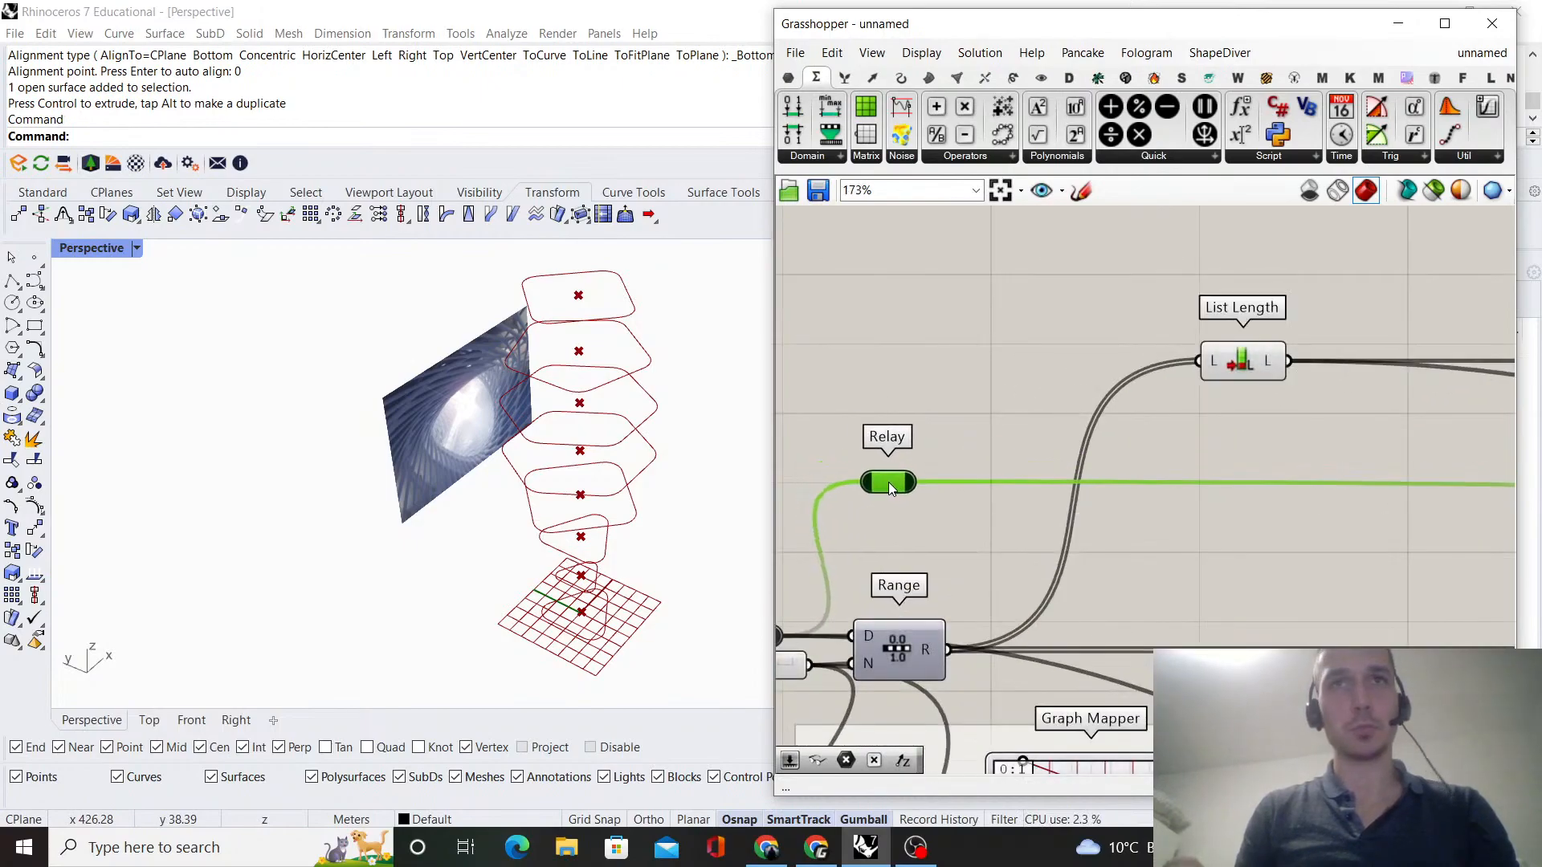
scroll(898, 490, down, 8)
click(993, 424)
- Add a number slider with the value 0.01 beside the lower Construct Domain
scroll(1108, 458, up, 8)
right_drag(1092, 494, 1377, 535)
right_drag(925, 449, 1070, 445)
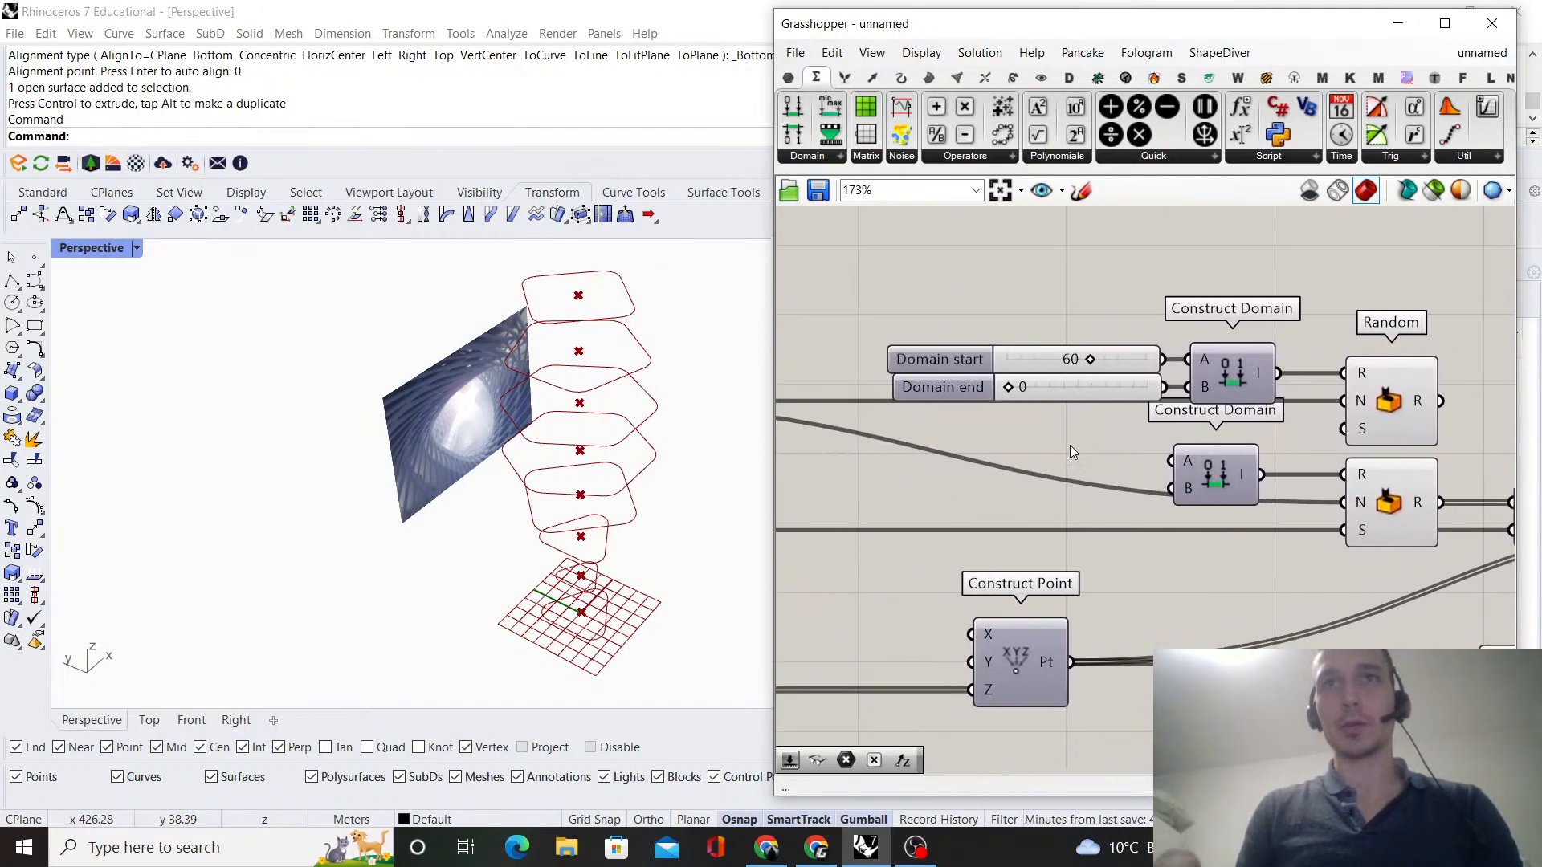
double_click(1070, 445)
text(0.0)
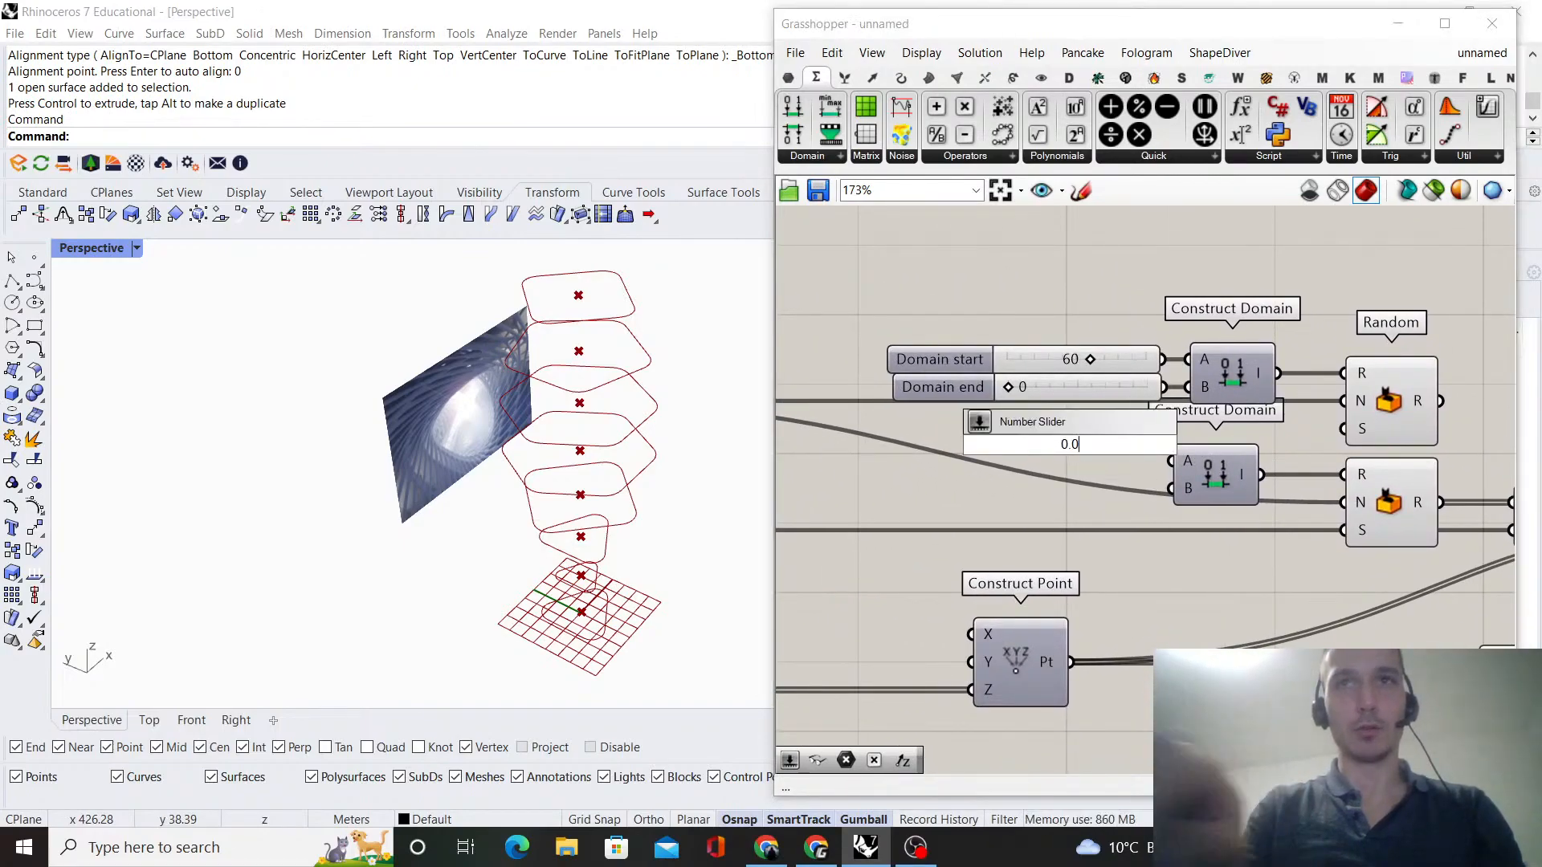
text(1)
key(Return)
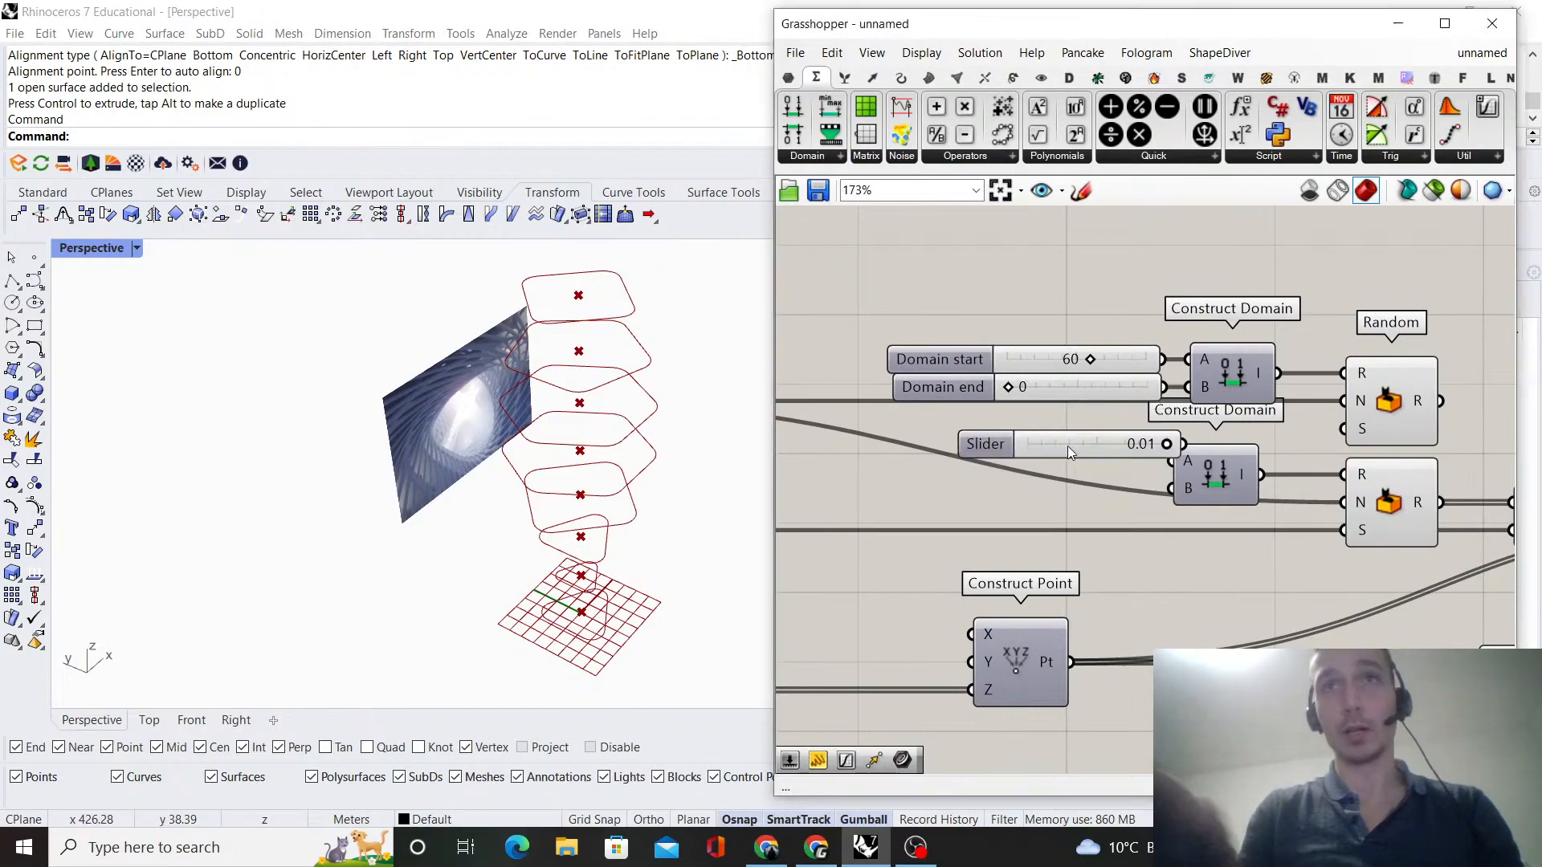
- Add a number slider with the value 0.025 beside the lower Construct Domain
double_click(1024, 491)
text(0)
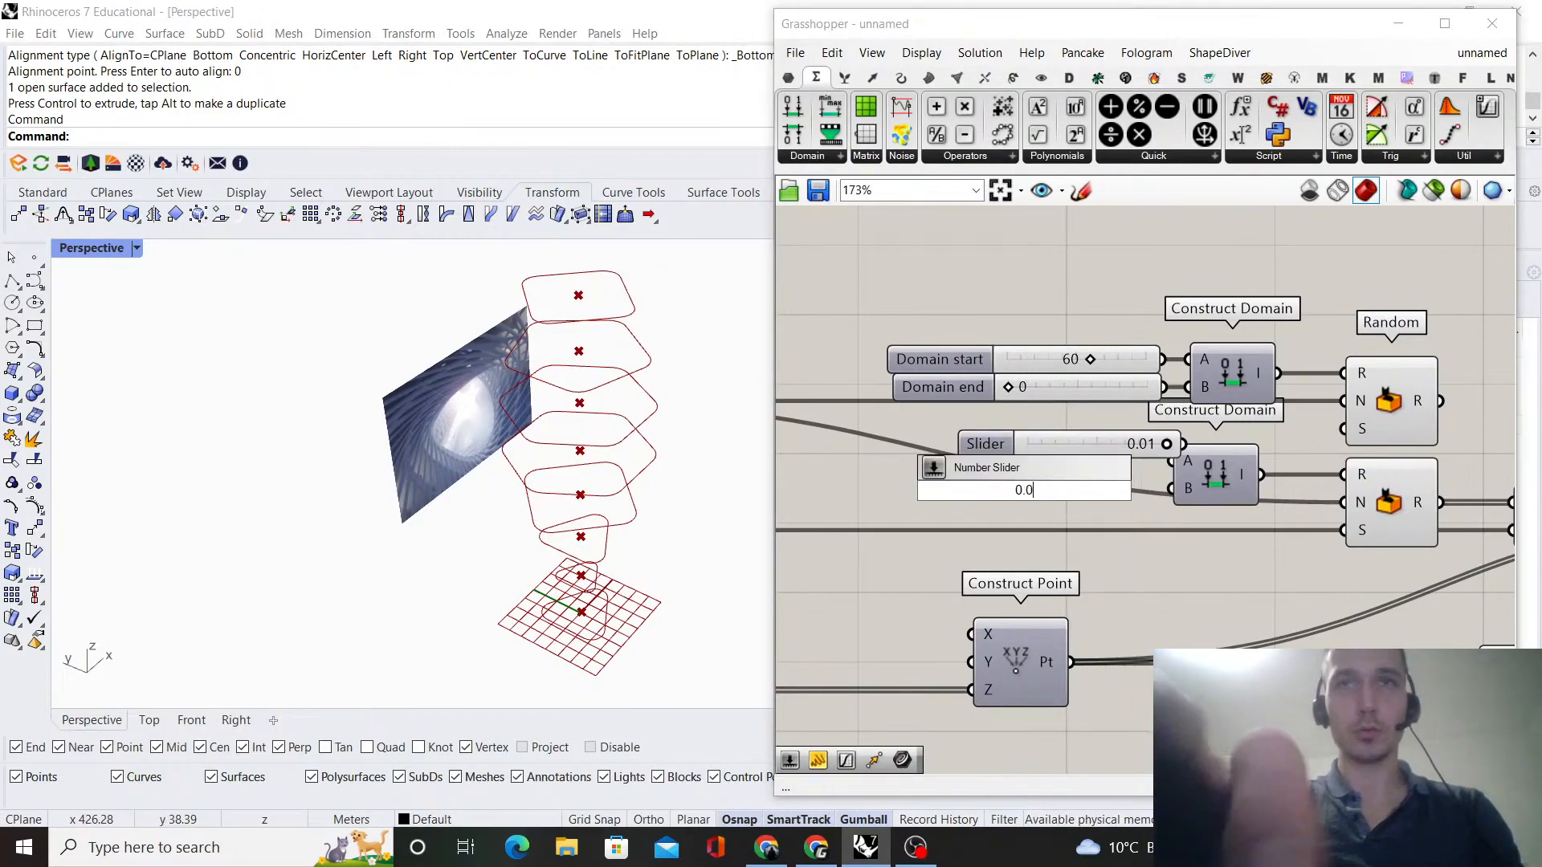
key(Return)
scroll(1064, 480, up, 2)
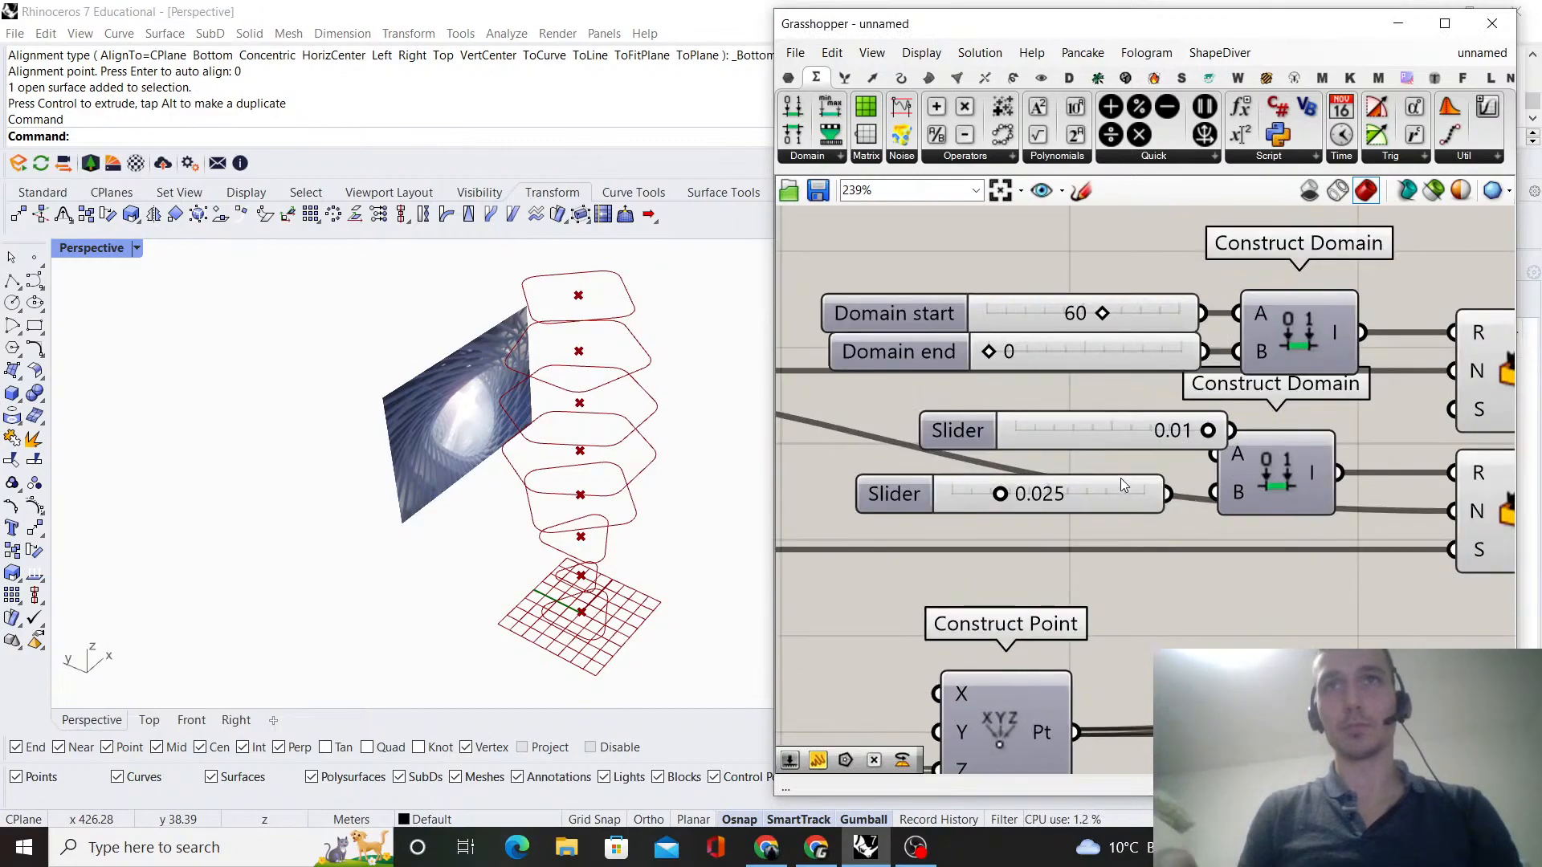
drag(1121, 480, 1132, 492)
- Connect the 0.01 slider to the lower Construct Domain's A input and the 0.025 slider to its B input, aligning both
drag(1218, 441, 1103, 446)
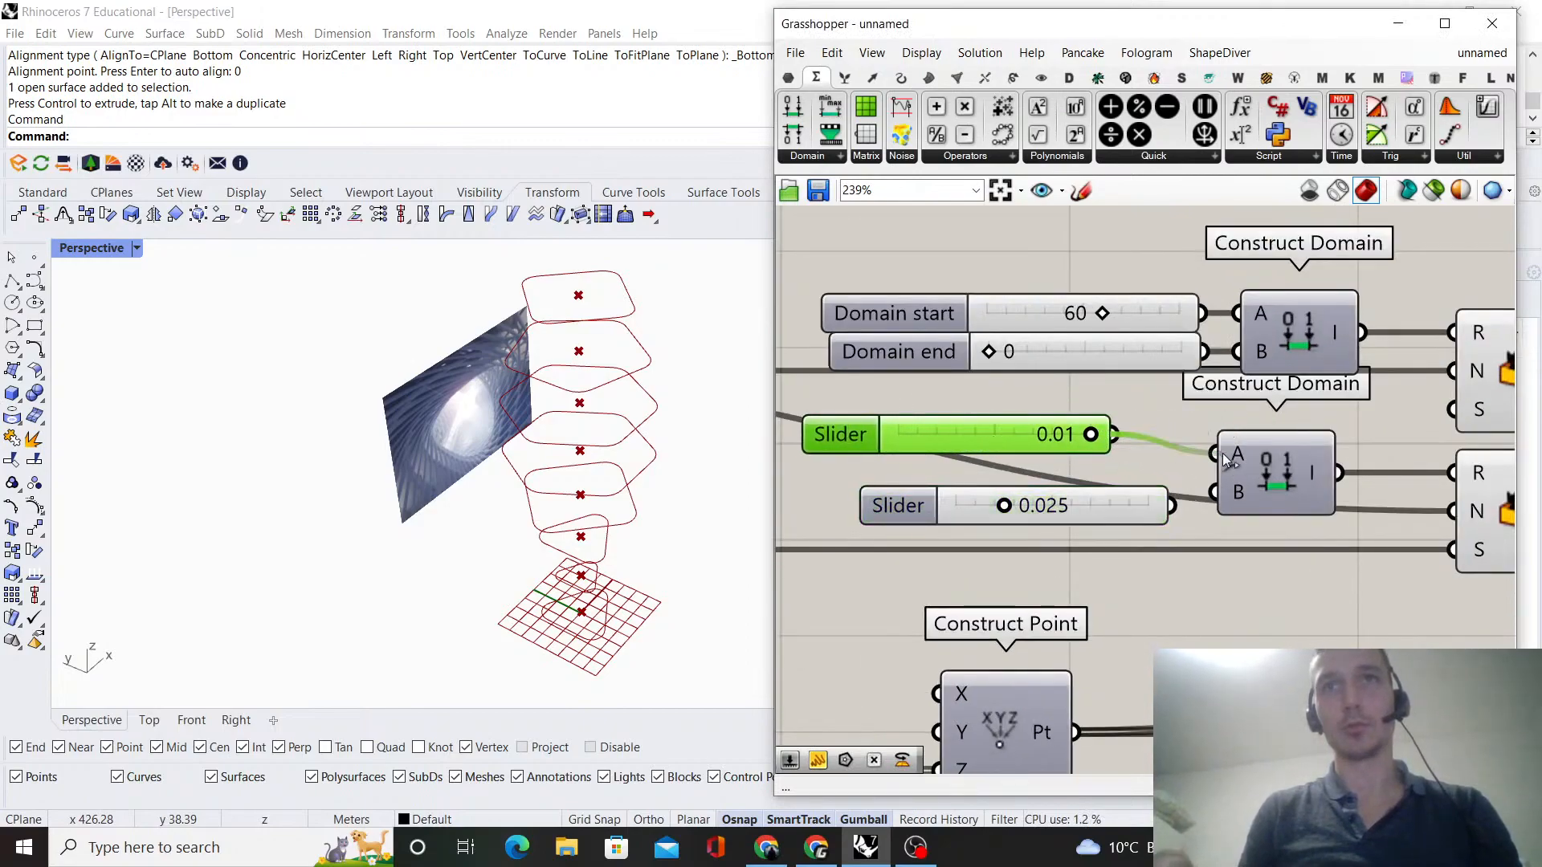
drag(990, 448, 976, 468)
drag(1144, 499, 1087, 485)
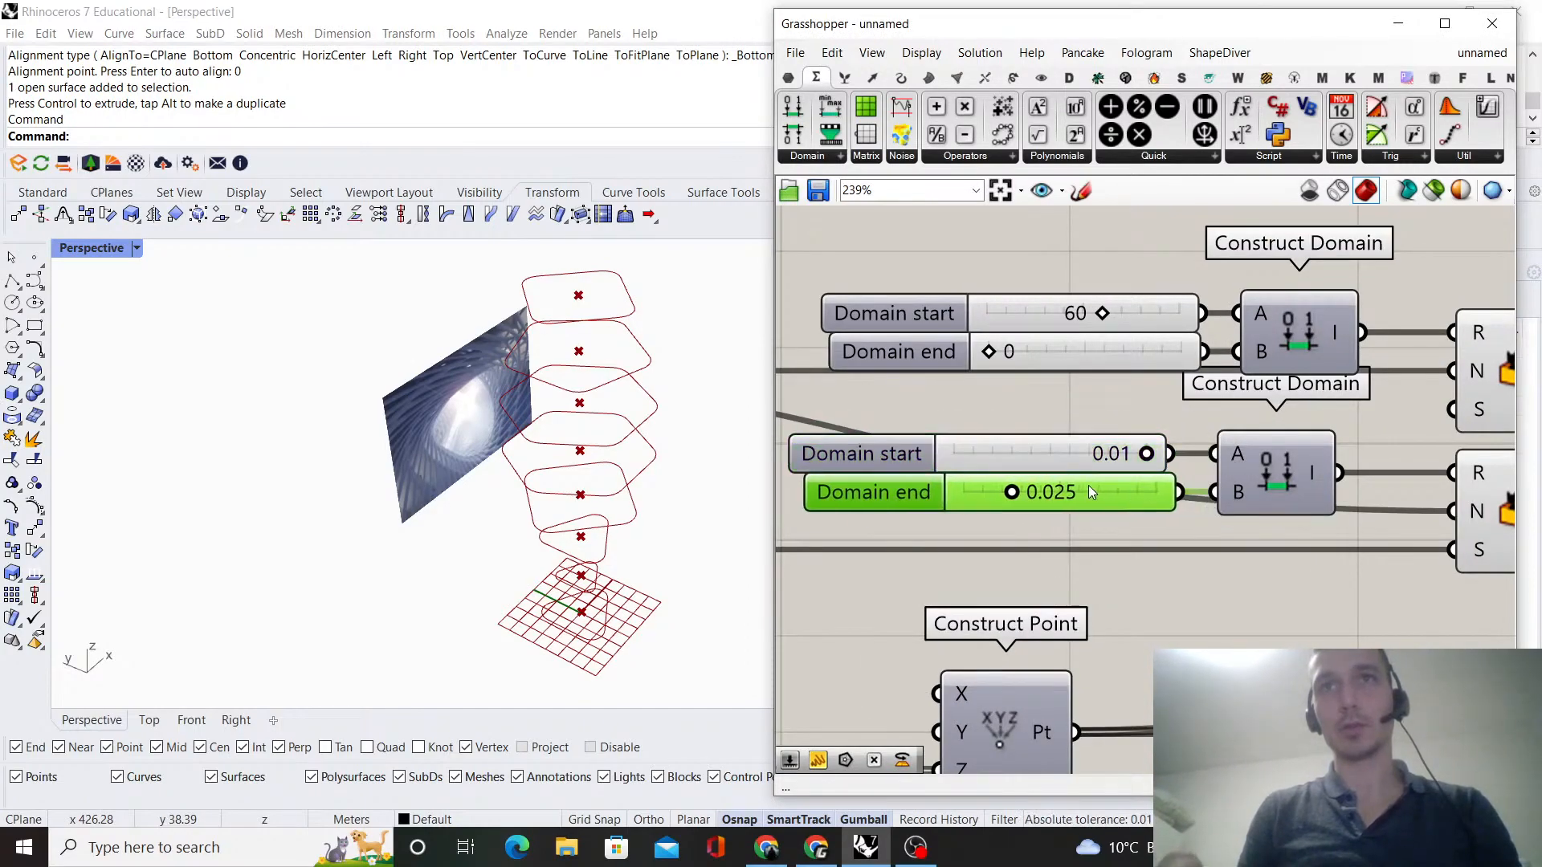
- Connect the upper Random to Point Cylindrical's A input, set that input to degrees and reposition the component
scroll(1163, 566, down, 6)
right_drag(1399, 521, 1134, 506)
scroll(1134, 506, up, 4)
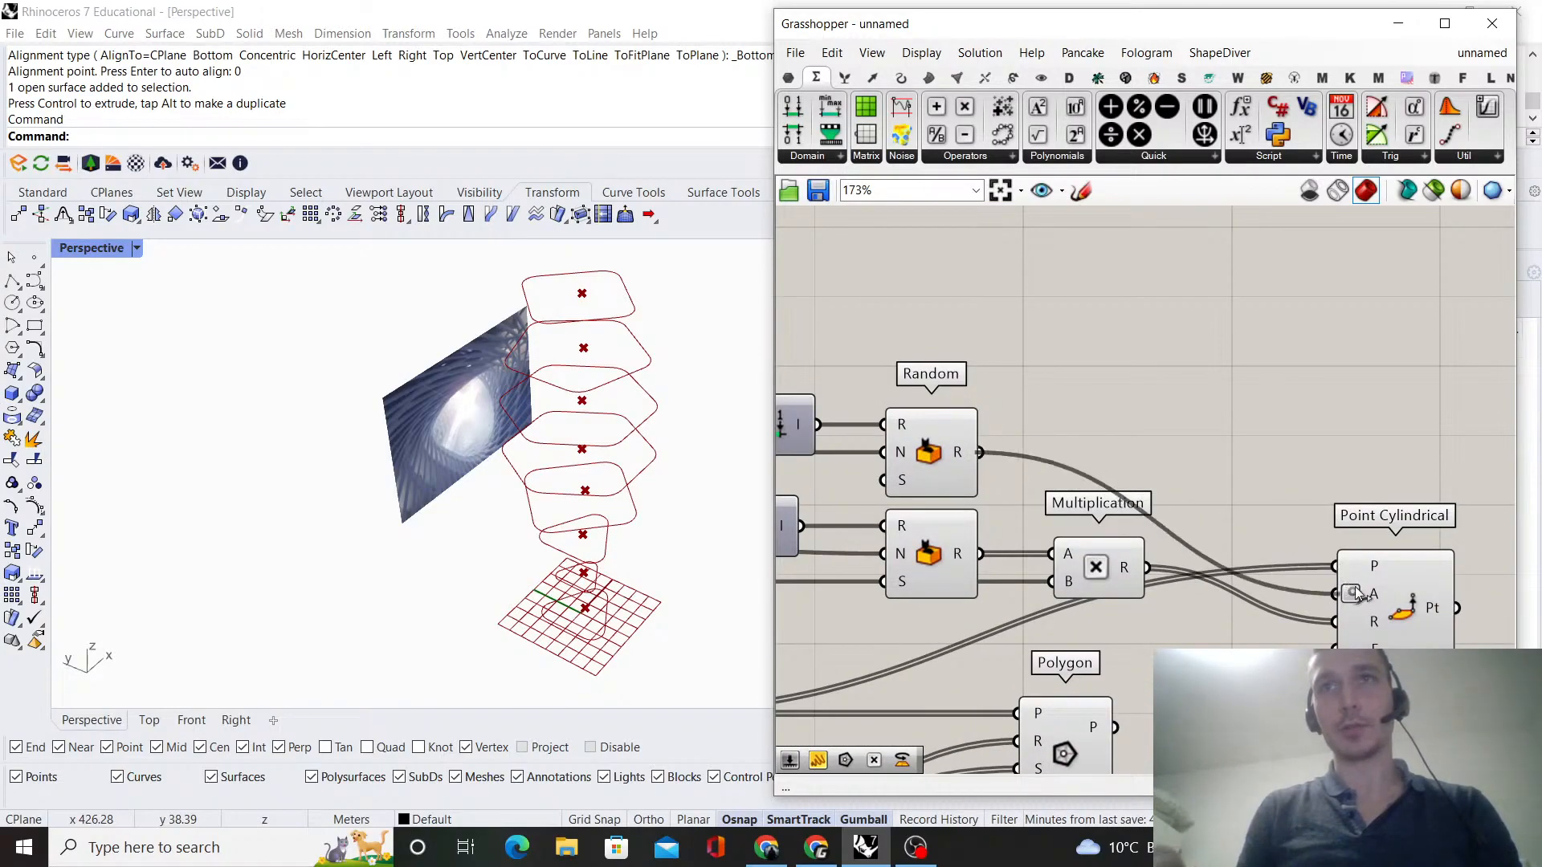
drag(1370, 595, 1363, 540)
click(1229, 433)
scroll(1219, 432, down, 5)
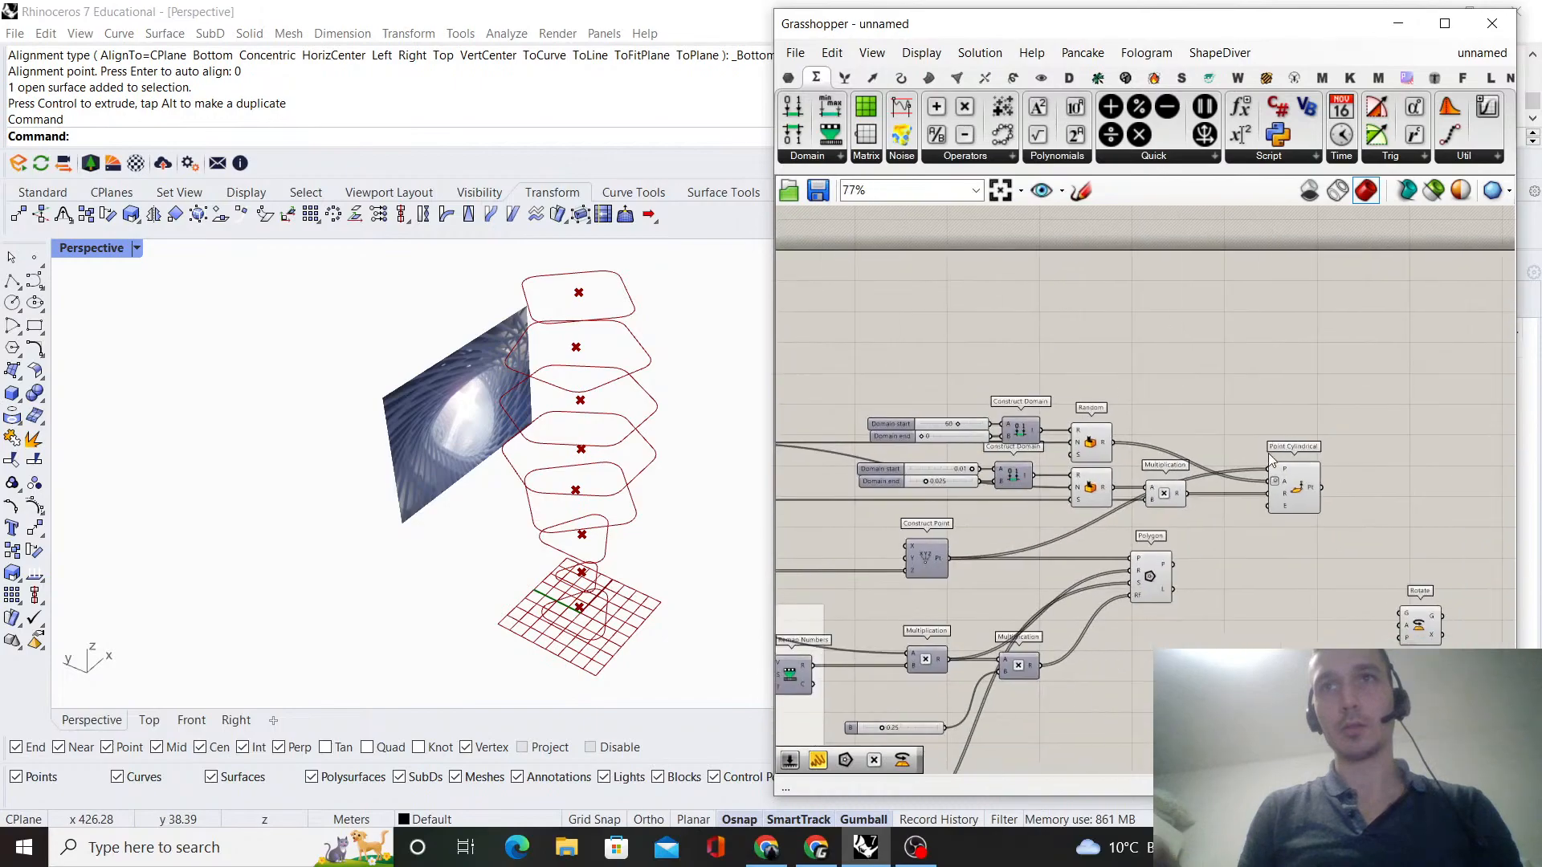
- Connect Point Cylindrical's Pt output to Rotate's P input and Polygon's P output to Rotate's G input
scroll(1293, 518, up, 3)
right_drag(1349, 554, 1189, 543)
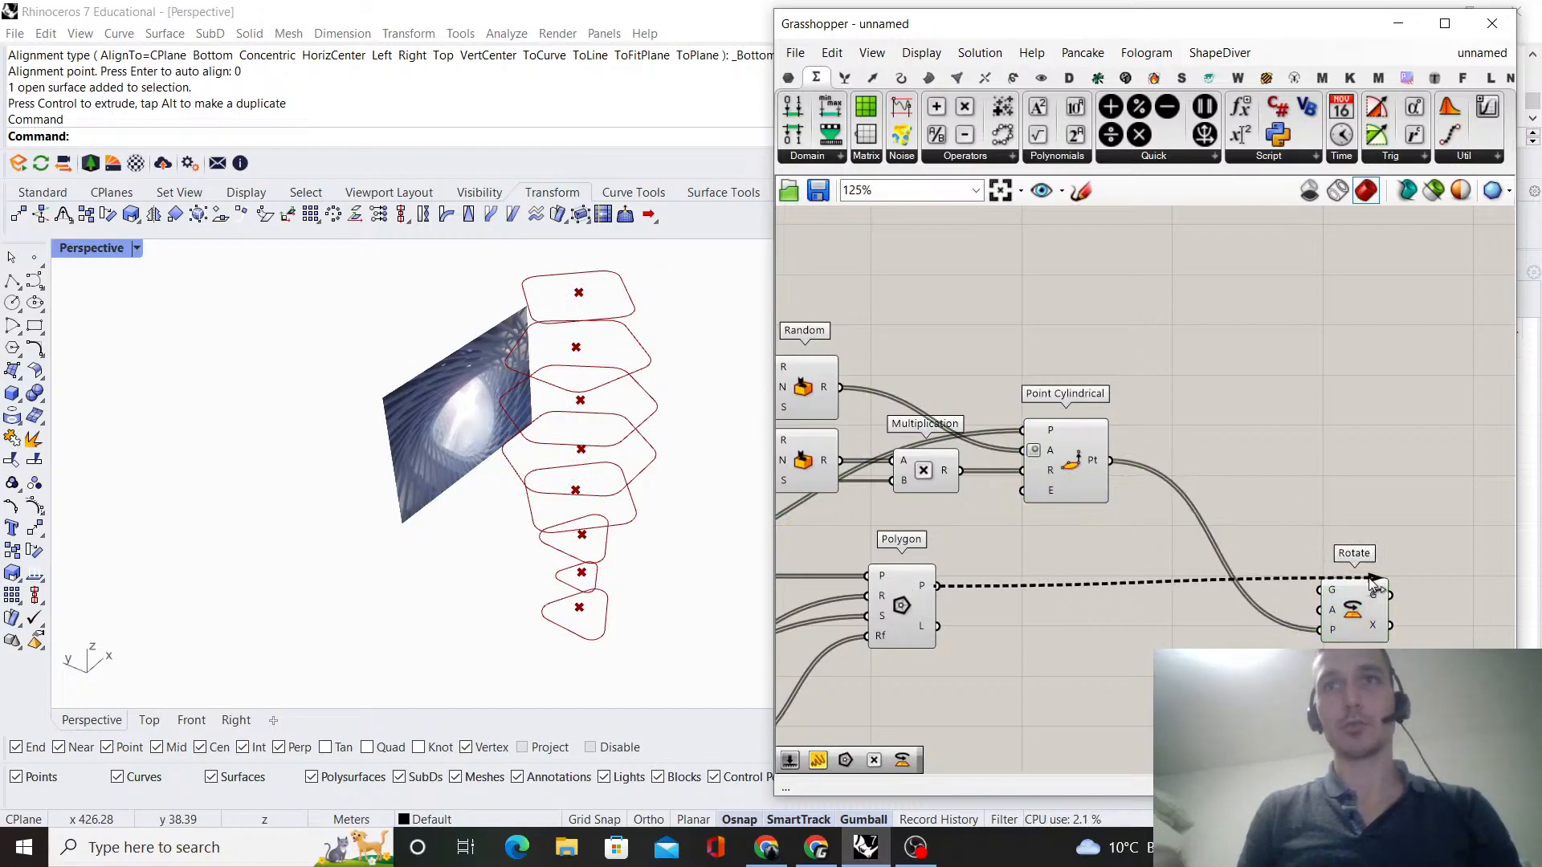
click(1352, 610)
click(1351, 531)
scroll(1351, 532, down, 1)
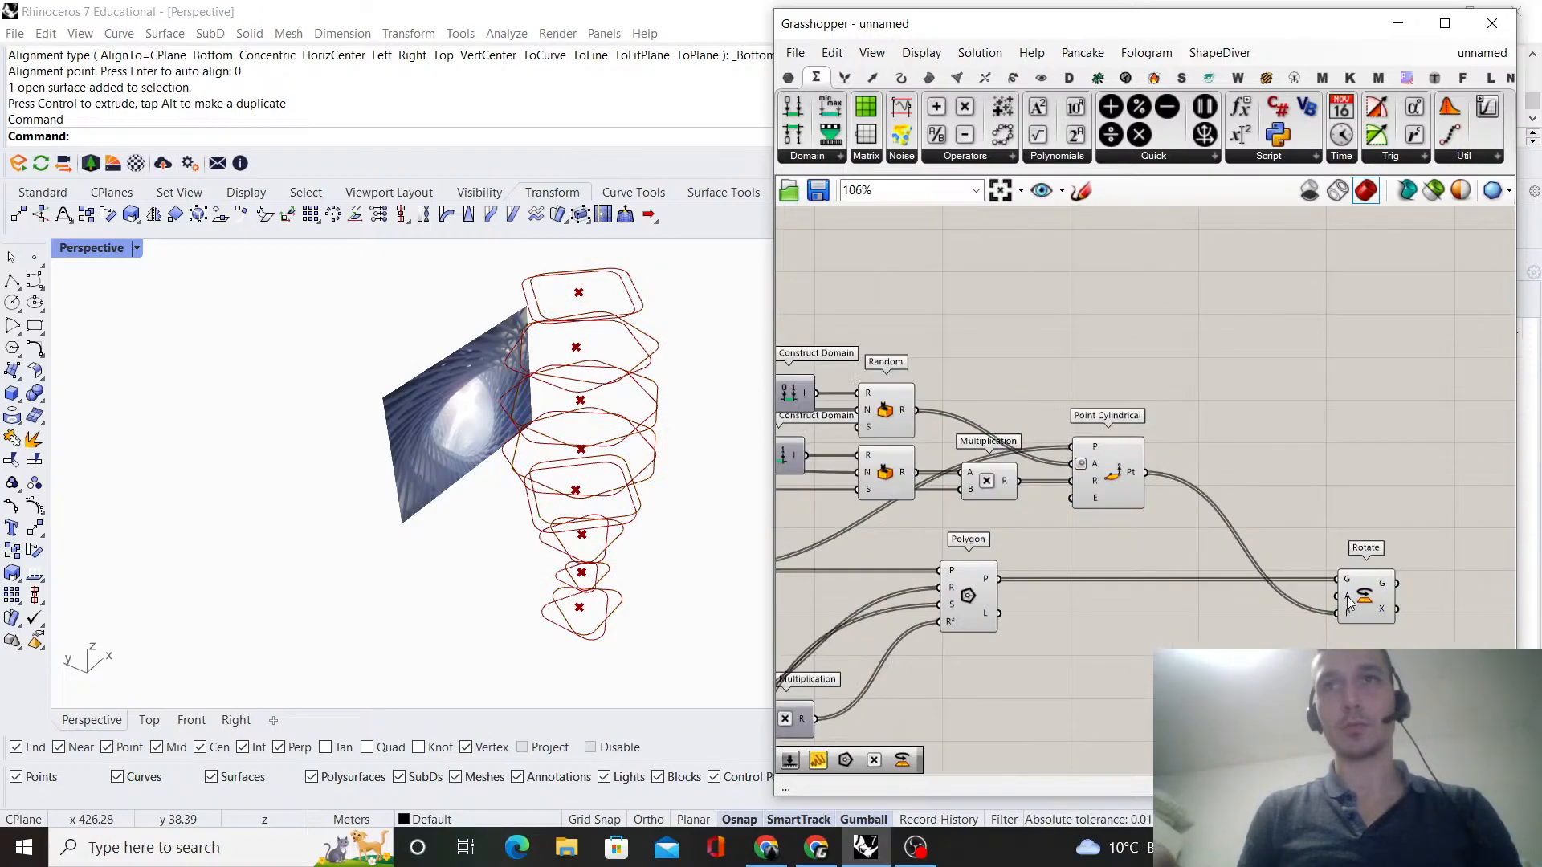
- Turn off the preview of the point and polygon components upstream of Rotate
scroll(1317, 562, down, 2)
drag(1250, 649, 943, 439)
right_click(1032, 387)
click(1048, 415)
click(1165, 407)
- Duplicate the lower Range, Graph Mapper and Remap Numbers set with its domain sliders, placing the copy below the original
scroll(1317, 346, down, 6)
scroll(1088, 498, up, 6)
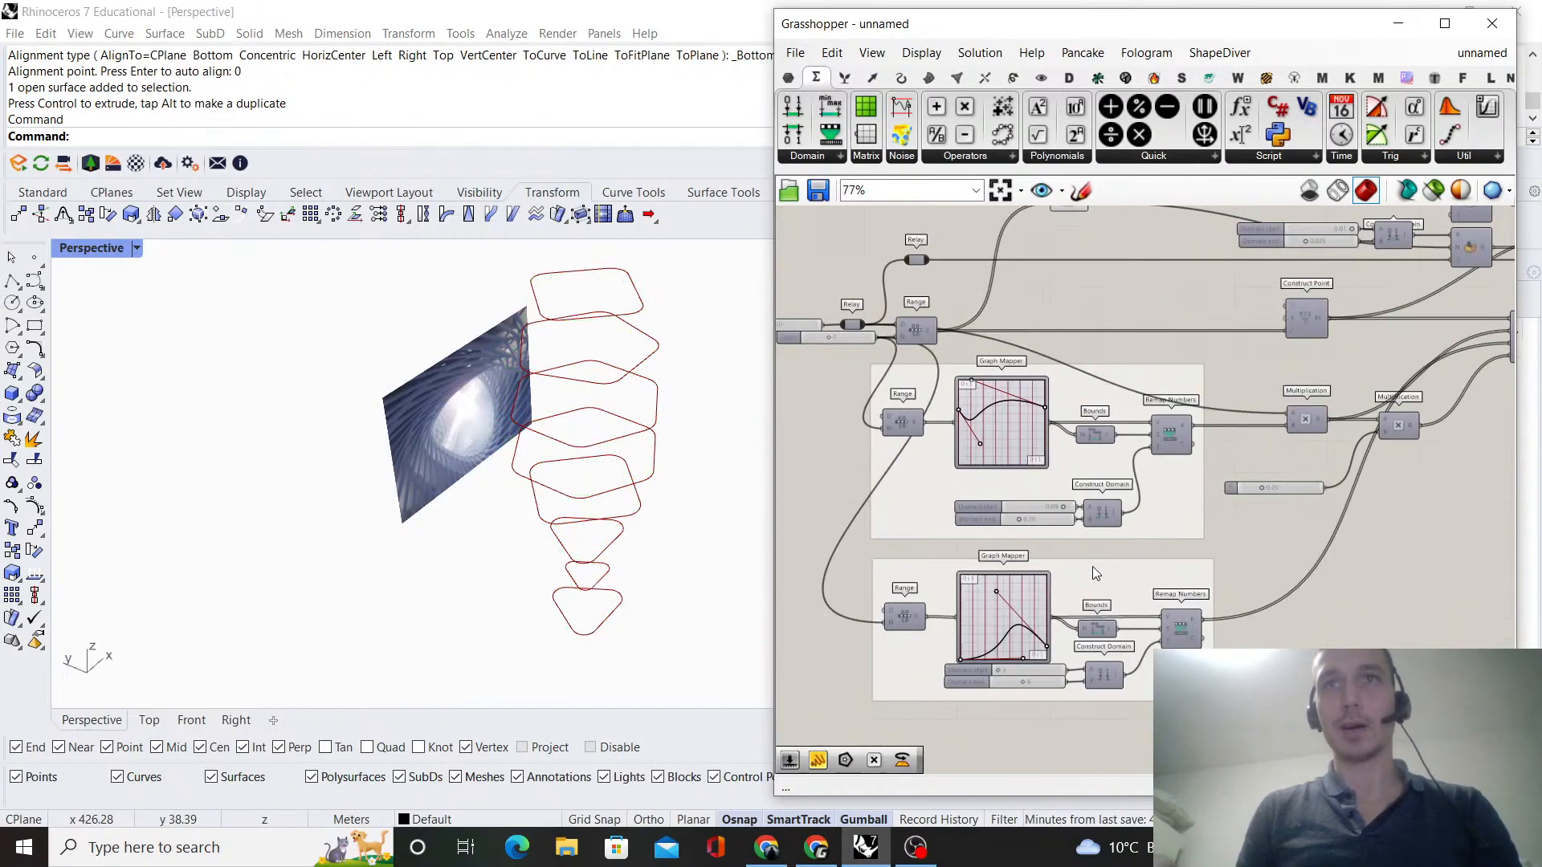
right_drag(1092, 566, 1092, 463)
drag(843, 445, 1249, 657)
drag(1180, 531, 1191, 576)
scroll(1069, 551, down, 6)
scroll(1424, 504, up, 6)
click(1100, 465)
- Align the duplicated Graph Mapper set under the two existing sets and put its components in a group
right_drag(1050, 466, 1307, 385)
right_drag(1386, 463, 1346, 465)
drag(1404, 597, 1048, 436)
scroll(1188, 454, down, 3)
drag(1192, 452, 831, 598)
right_drag(856, 592, 1086, 520)
scroll(1084, 524, up, 4)
drag(1043, 547, 1033, 478)
right_click(1130, 455)
click(1172, 622)
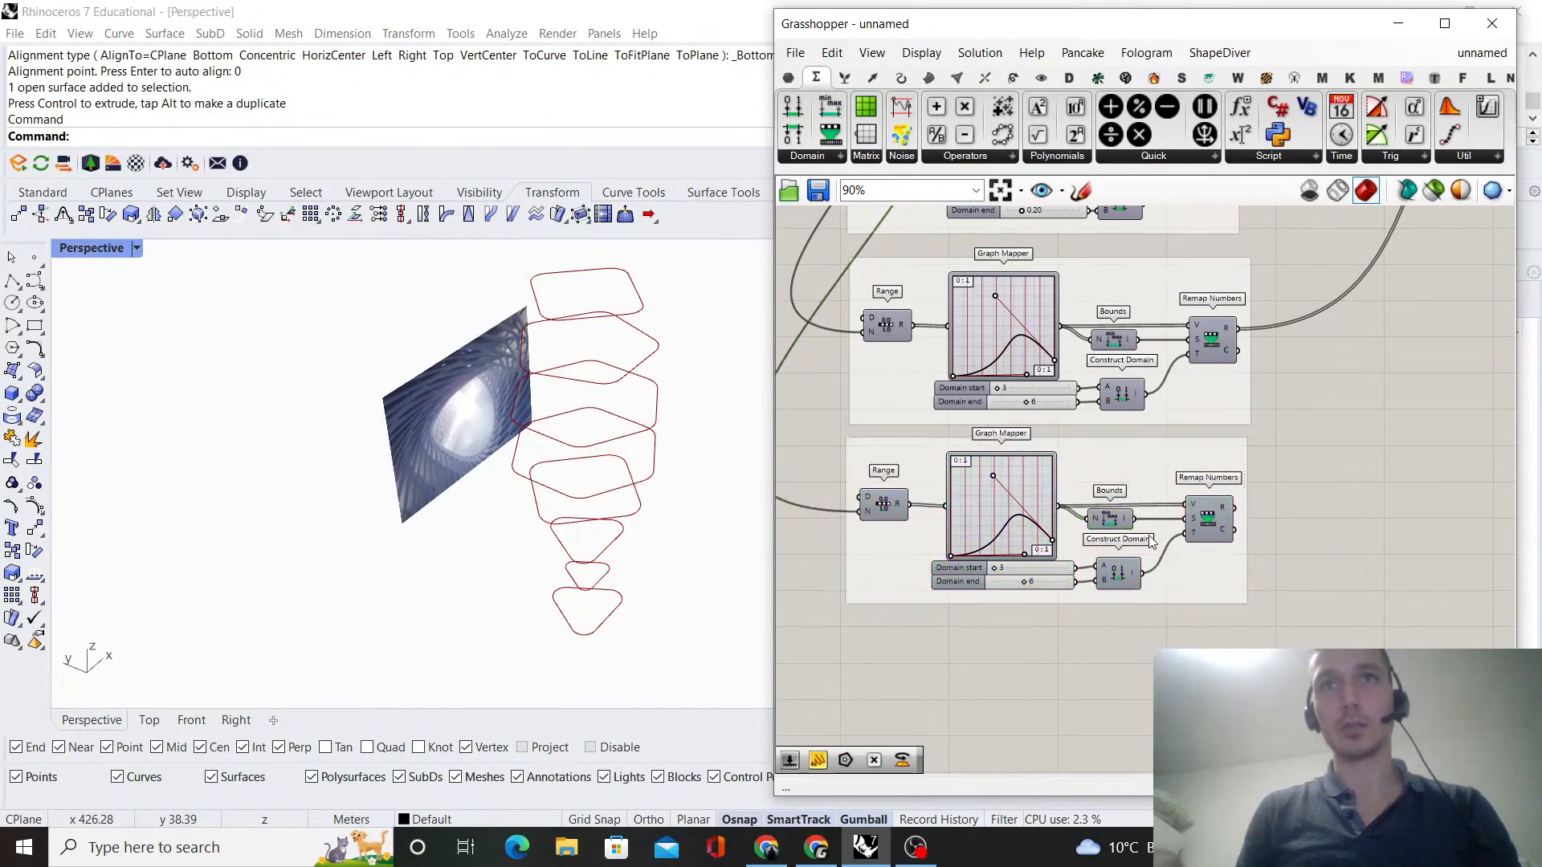
- Add two number sliders with the values 0 and 75 below the duplicated Graph Mapper group
scroll(1032, 562, up, 3)
double_click(1046, 672)
text(0)
key(Return)
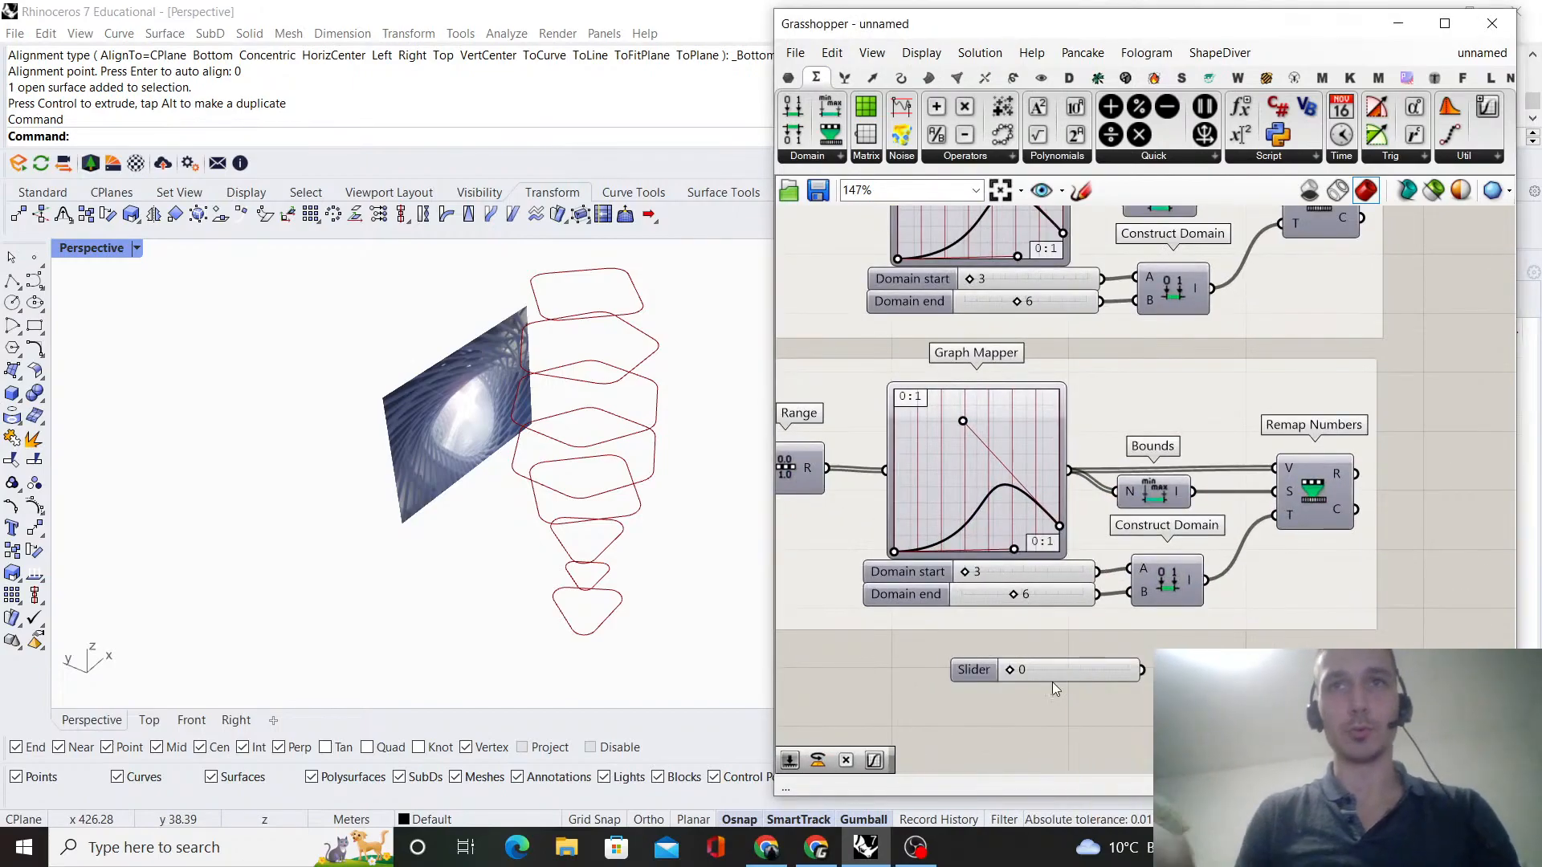
double_click(1075, 712)
text(75)
key(Return)
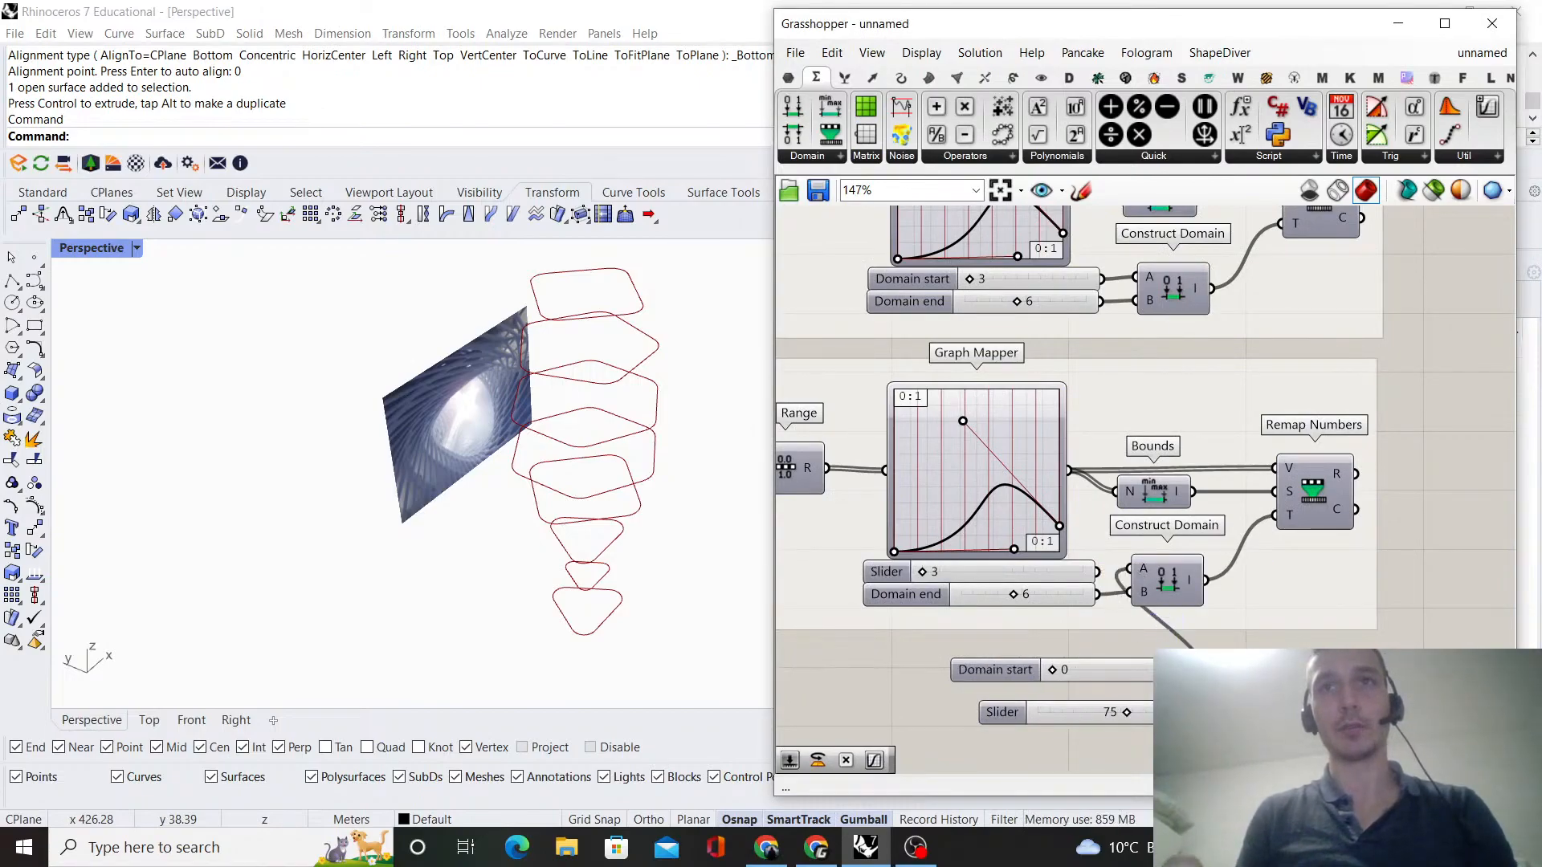
- Replace the duplicated group's domain start and end sliders with the new 0 and 75 sliders and add them to the group
key(Delete)
click(1069, 575)
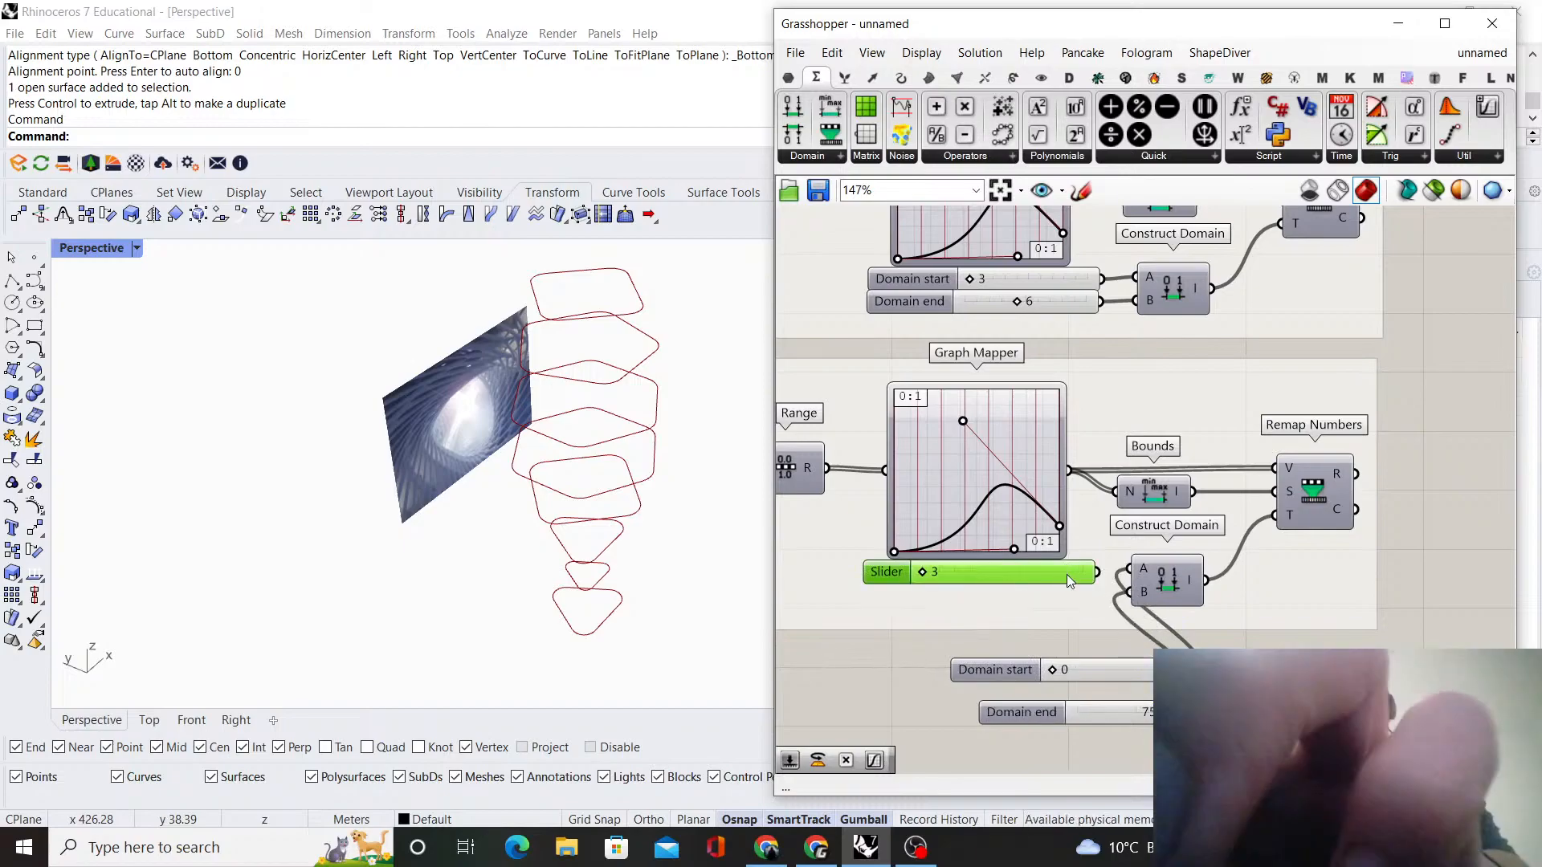
key(Delete)
drag(1132, 667, 1023, 567)
right_click(1071, 613)
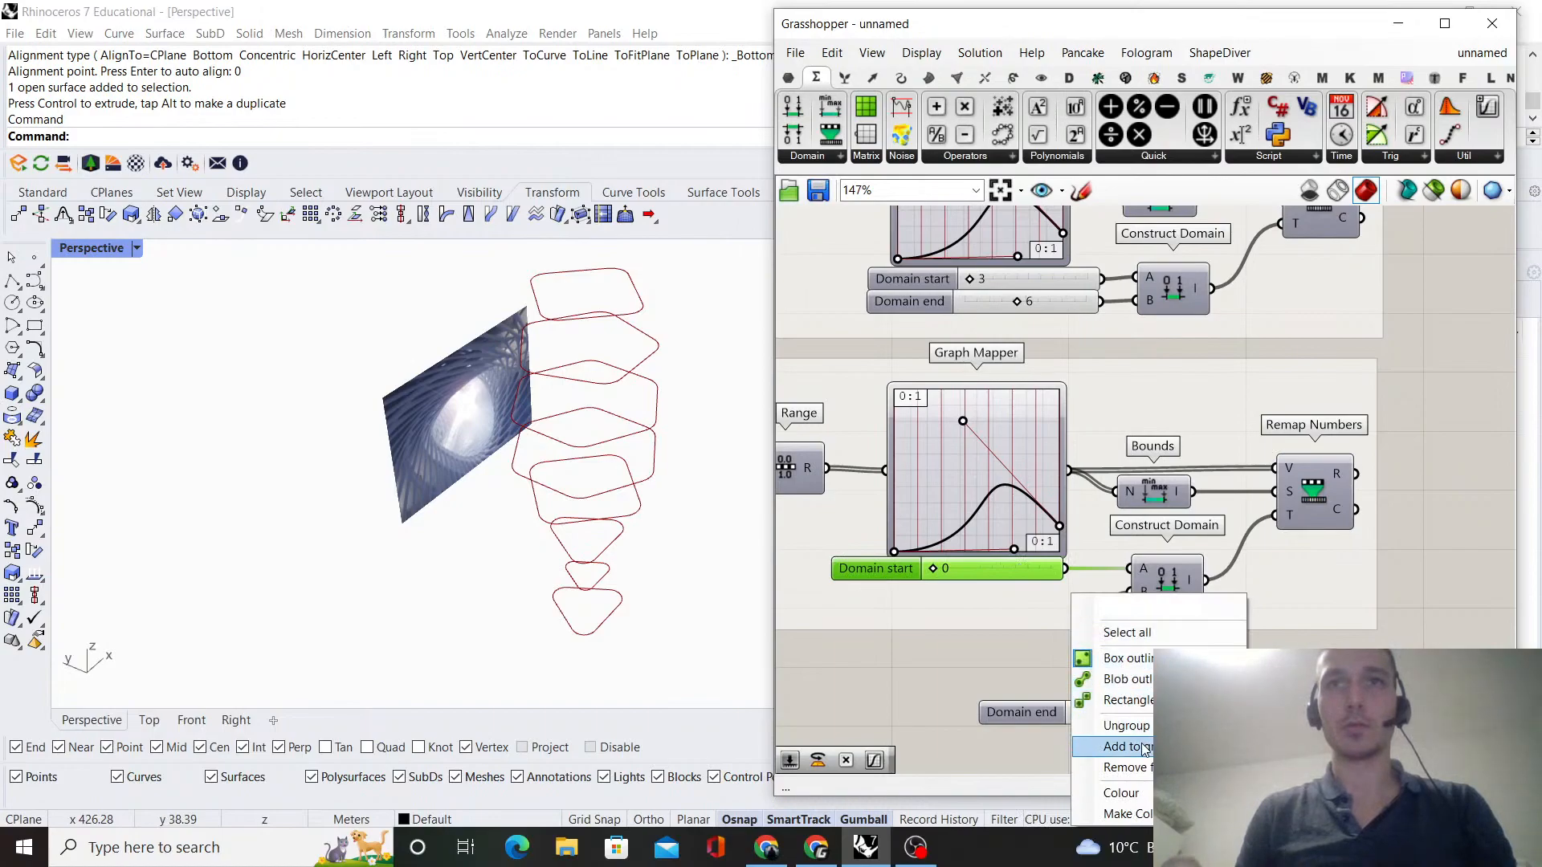
click(1144, 747)
drag(1175, 701, 1046, 599)
right_click(1103, 541)
click(1146, 692)
- Connect the duplicated group's Remap Numbers R output to Rotate's A input and set that input to degrees
scroll(1317, 579, down, 5)
right_drag(1364, 555, 1077, 630)
scroll(1077, 630, up, 3)
drag(1048, 600, 1298, 414)
scroll(1325, 502, down, 3)
scroll(1298, 415, up, 5)
drag(1245, 480, 1238, 486)
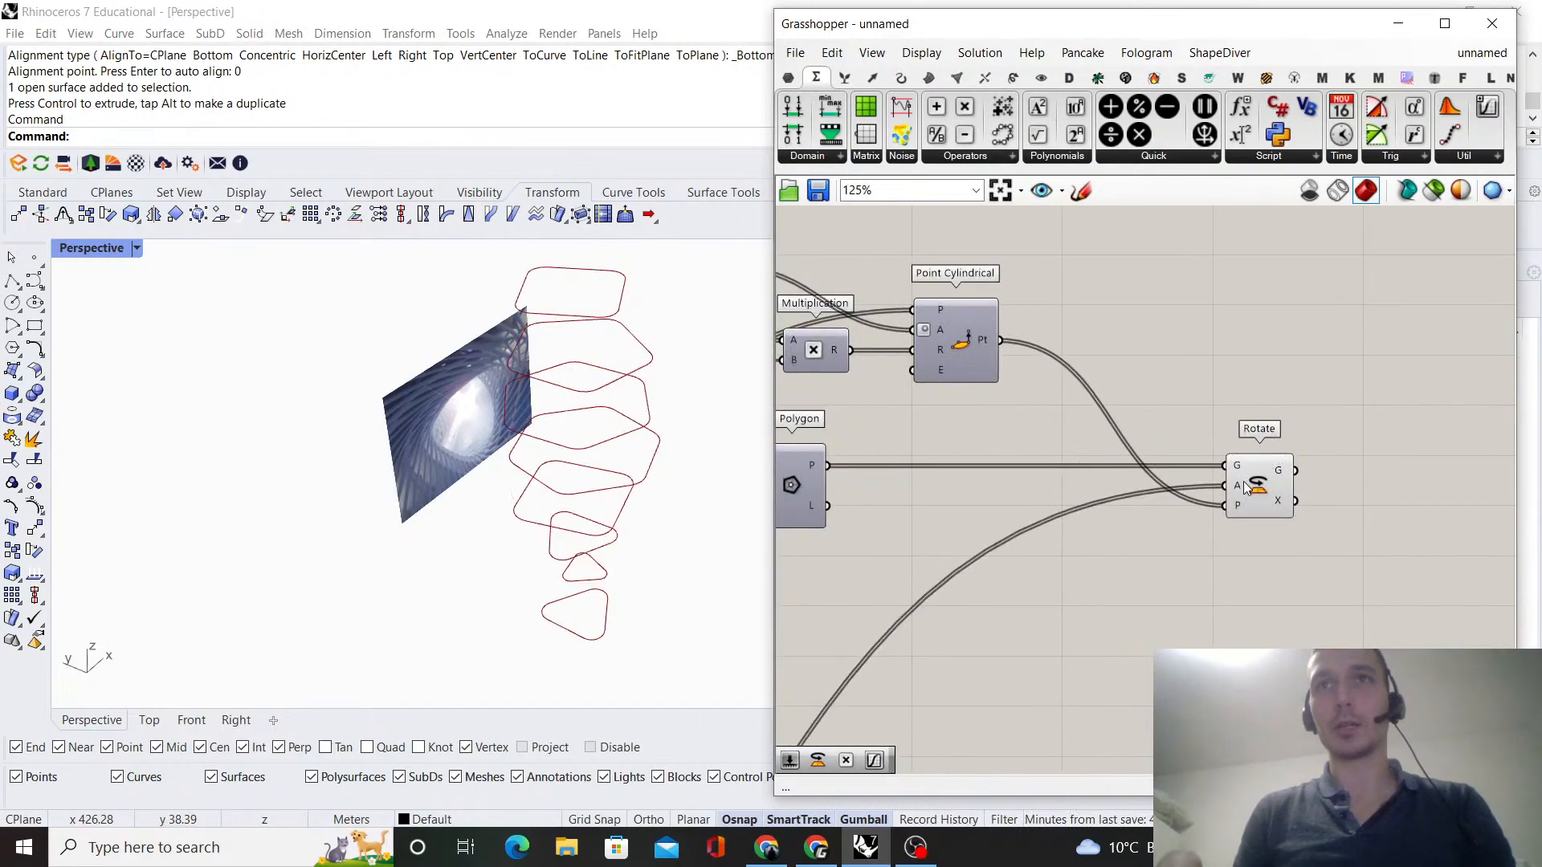
right_click(1238, 487)
click(1292, 633)
- Test the first Graph Mapper group's Domain end slider against the stacked curves and leave it at 0.20
mouse_move(562, 530)
right_down()
mouse_move(485, 489)
mouse_move(509, 570)
right_up()
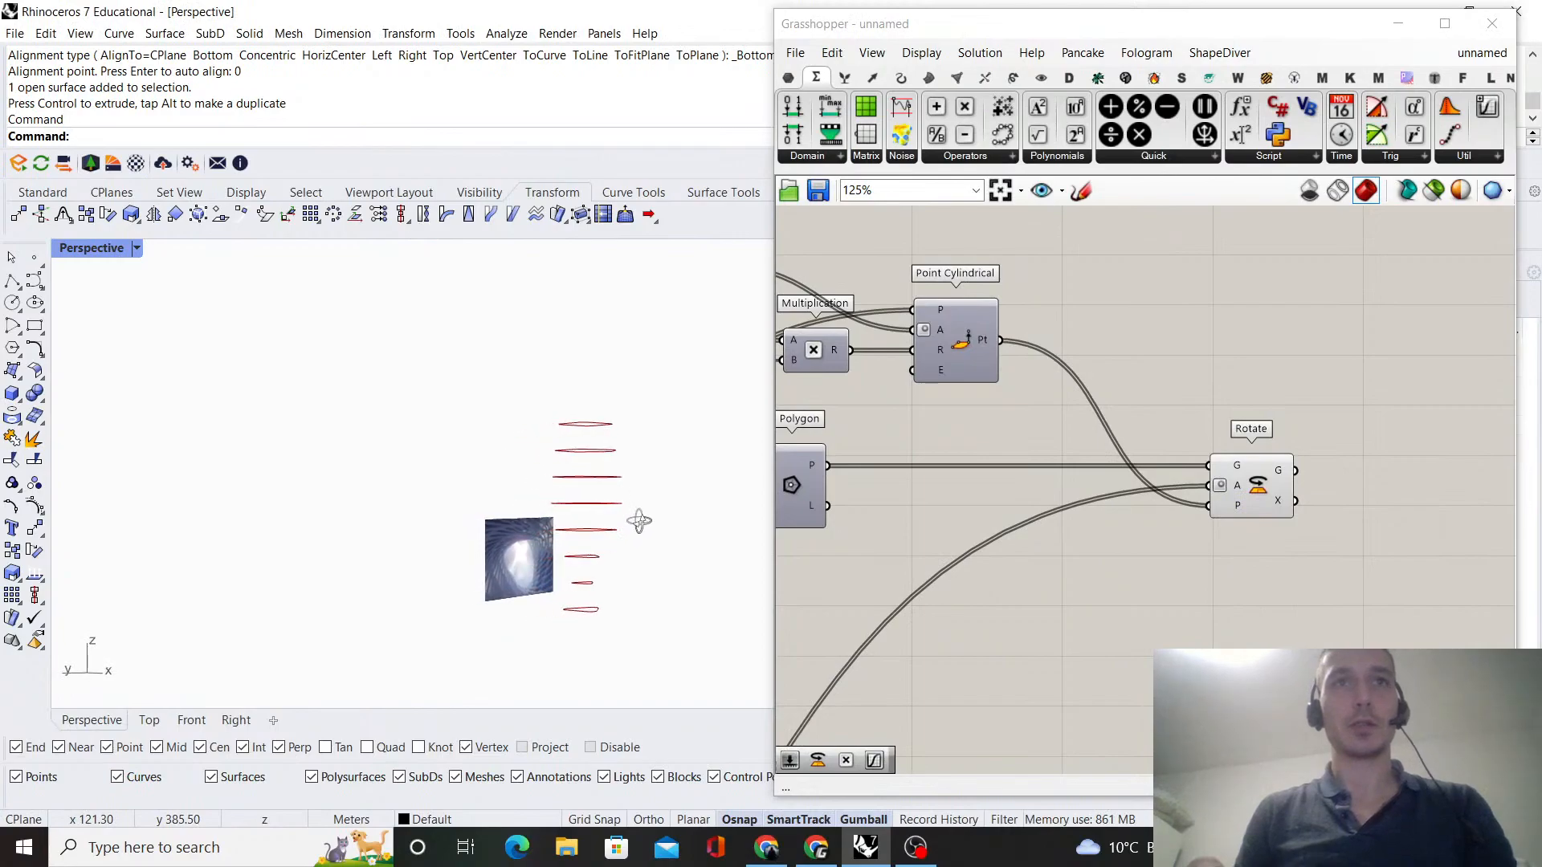
scroll(642, 502, up, 6)
right_drag(637, 496, 591, 524)
right_drag(499, 633, 338, 422)
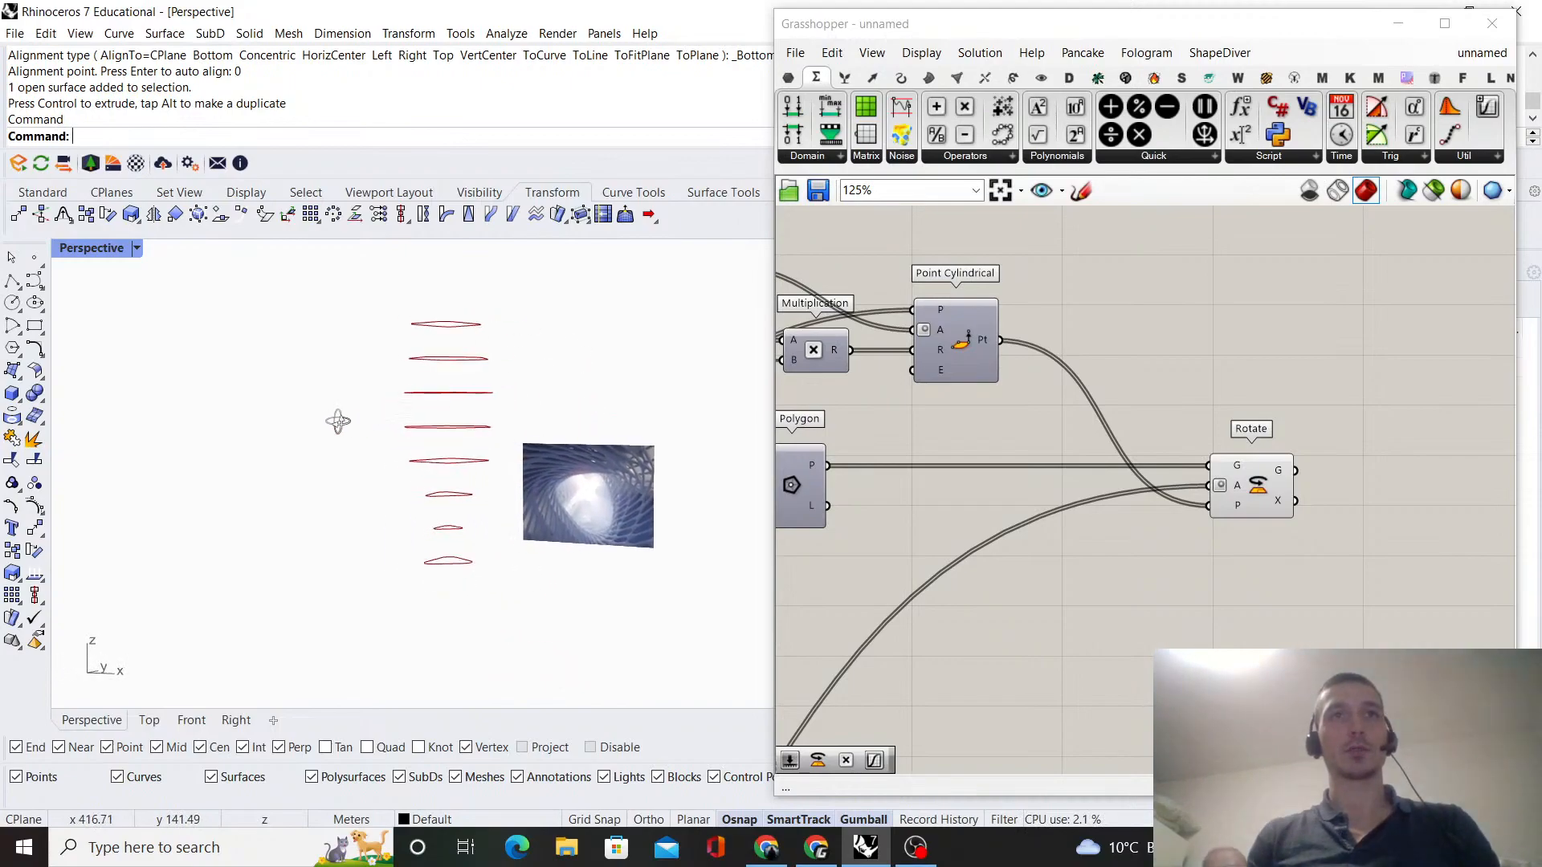
scroll(1187, 461, down, 7)
right_drag(1187, 460, 1367, 500)
scroll(1010, 577, up, 7)
right_drag(1010, 576, 1123, 479)
scroll(1084, 554, up, 5)
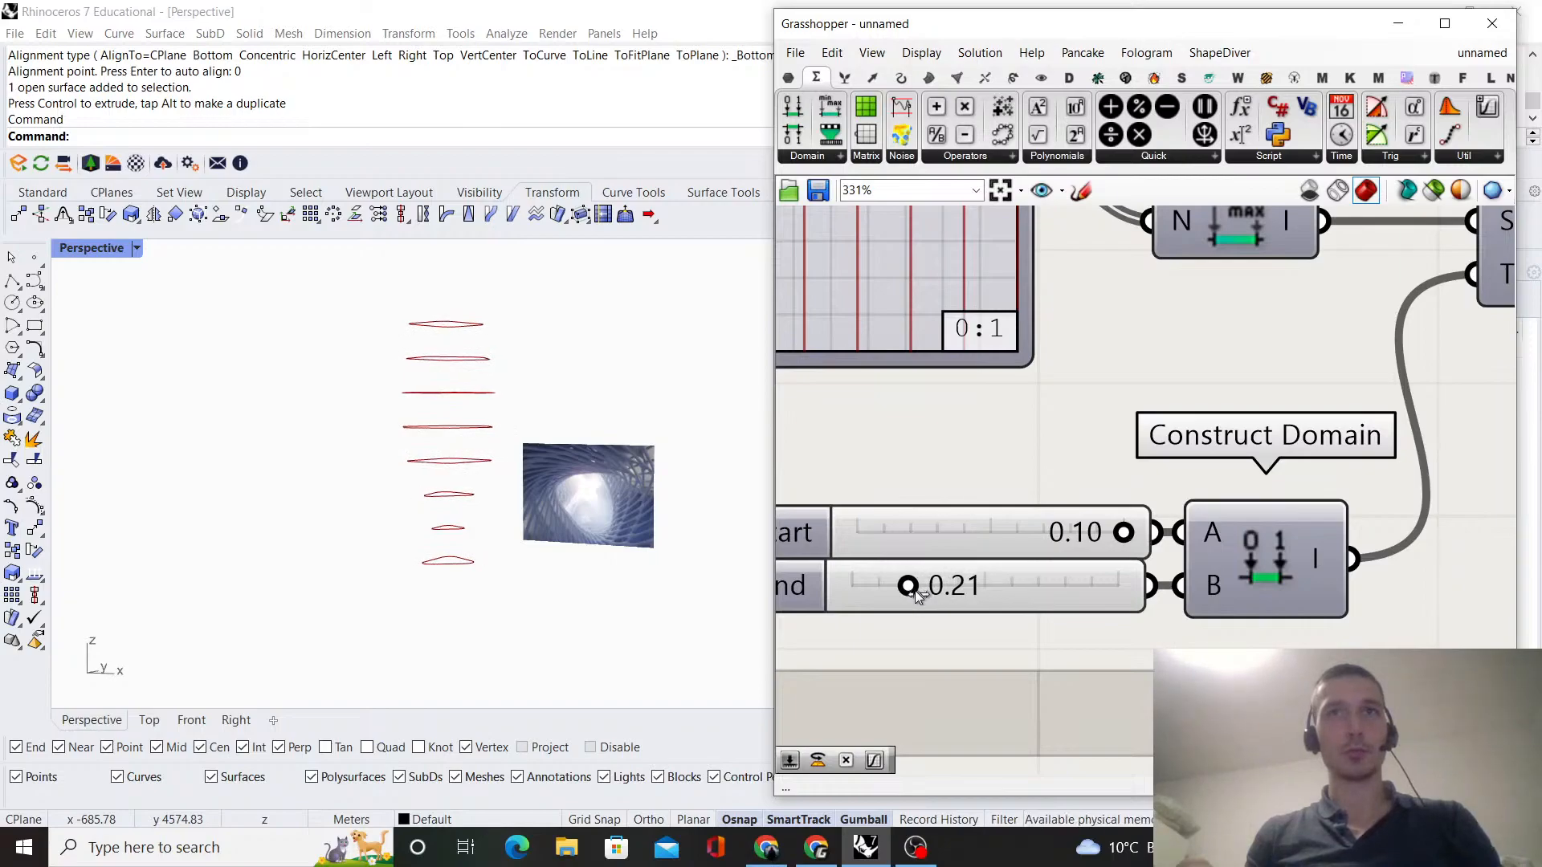
right_drag(722, 575, 716, 516)
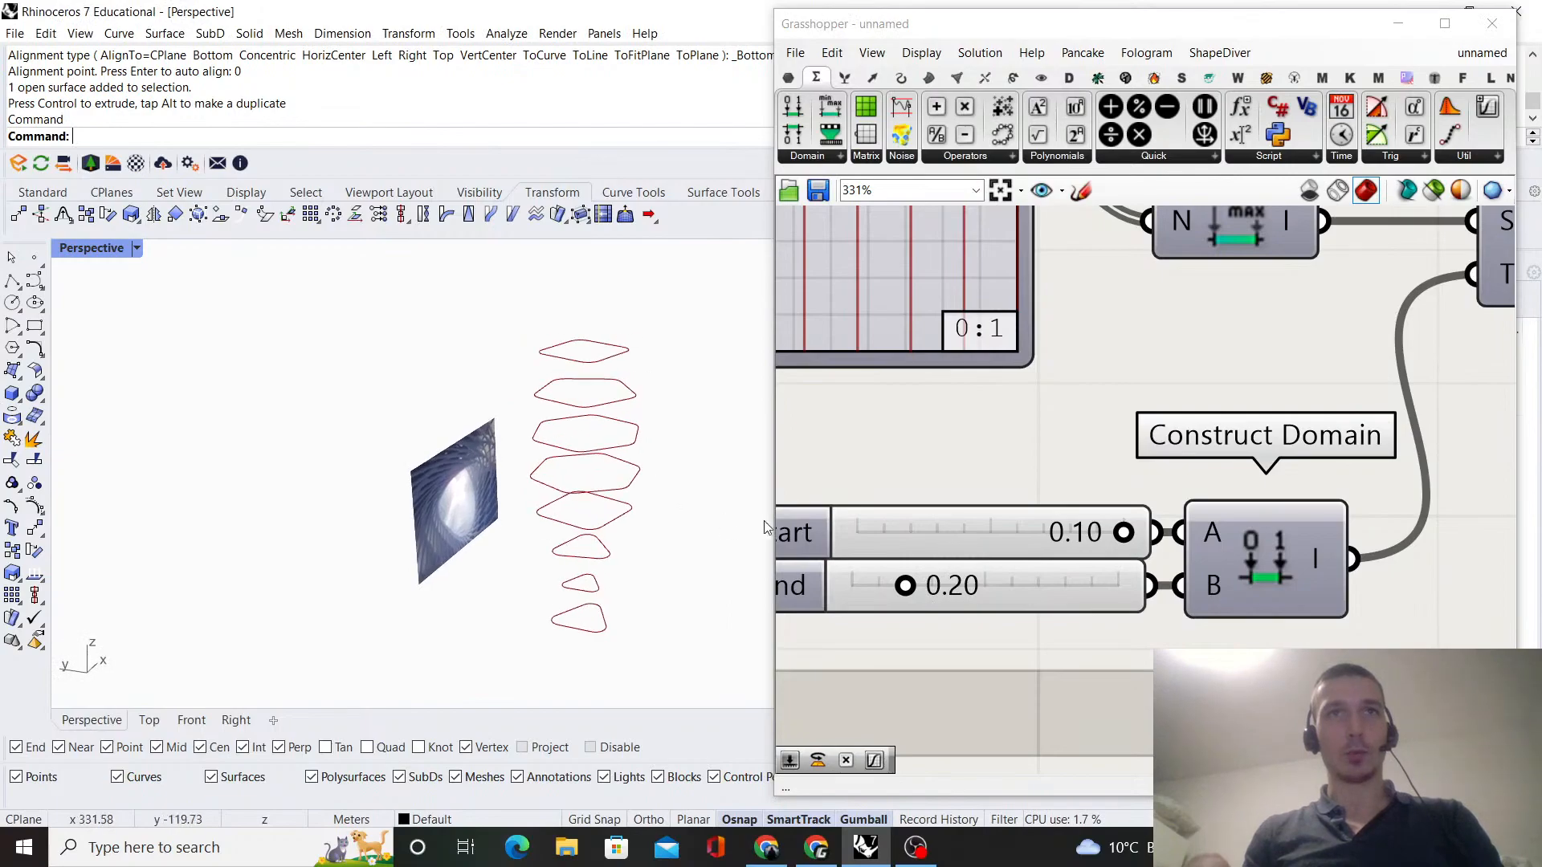
- Add a Loft component beyond Rotate and connect Rotate's G output to its C input
scroll(989, 498, down, 10)
scroll(989, 498, up, 7)
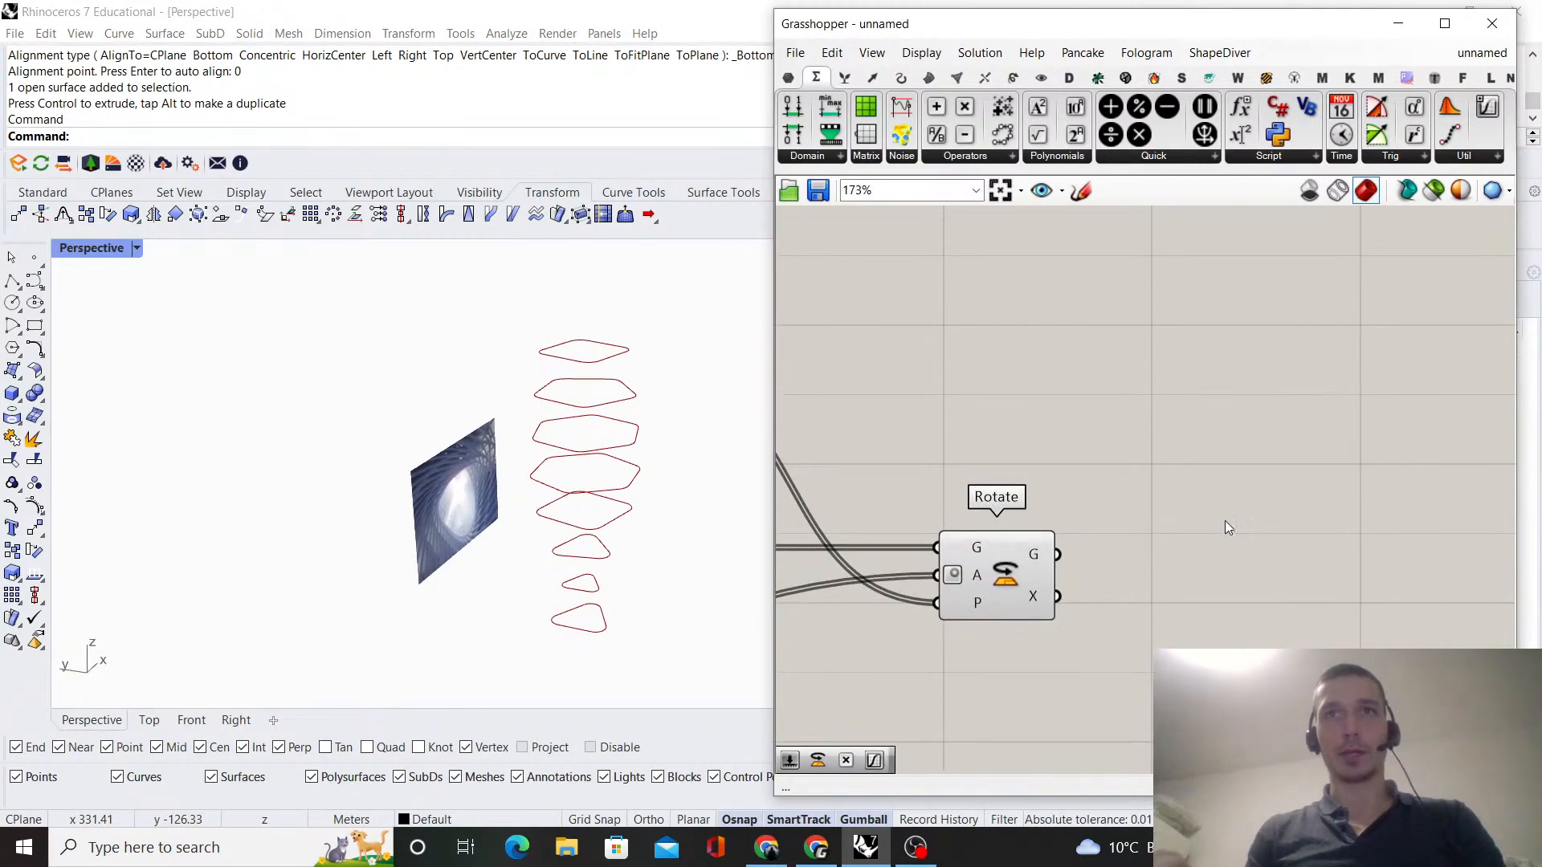
double_click(1226, 520)
text(loft)
key(Return)
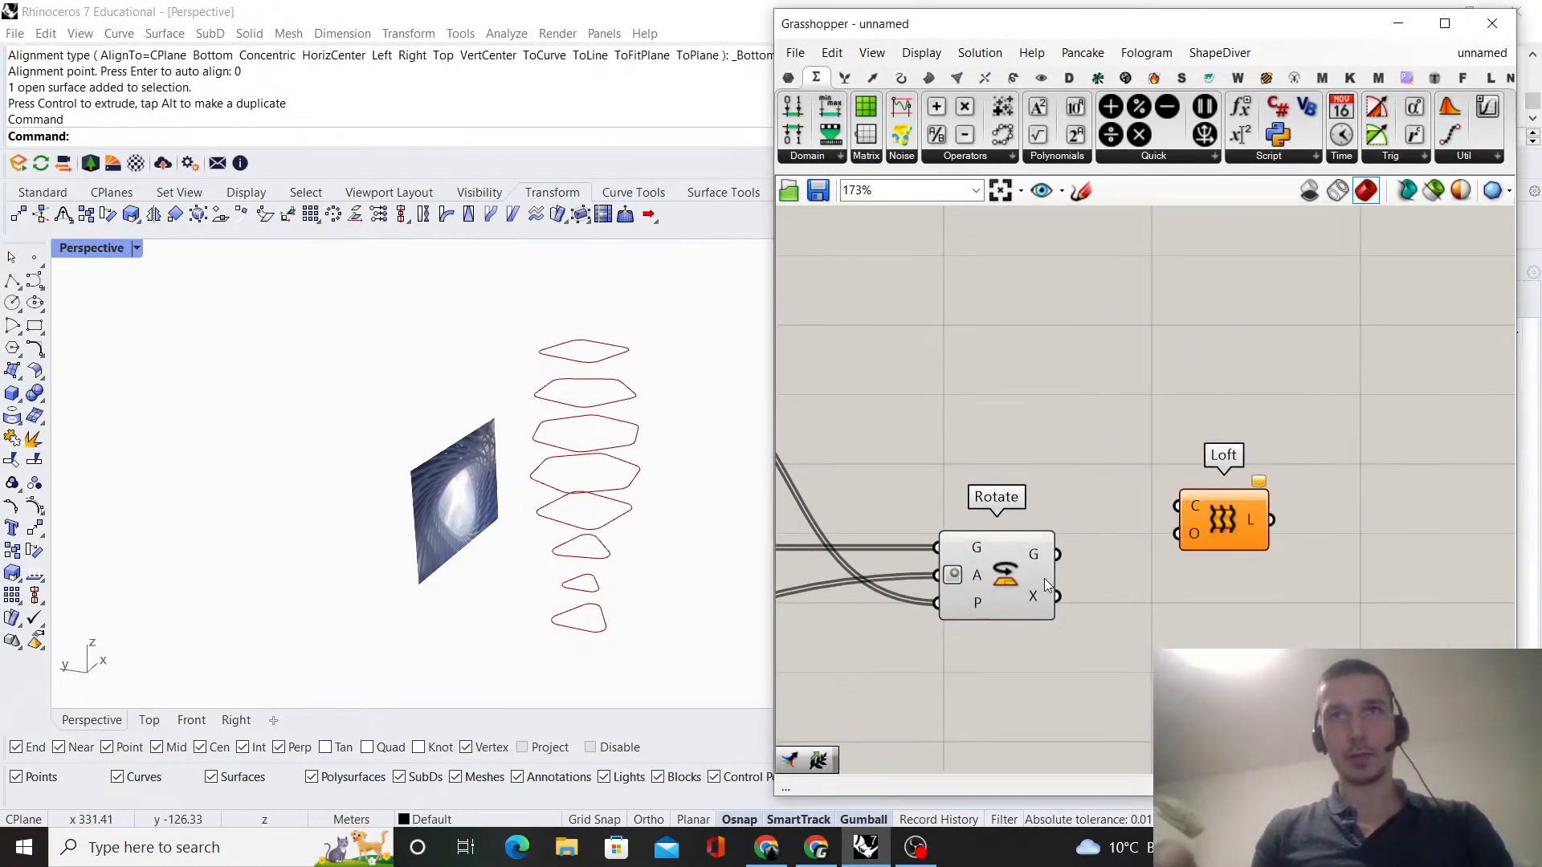
drag(1151, 522, 1242, 562)
right_drag(1323, 488, 1190, 478)
right_drag(653, 461, 619, 509)
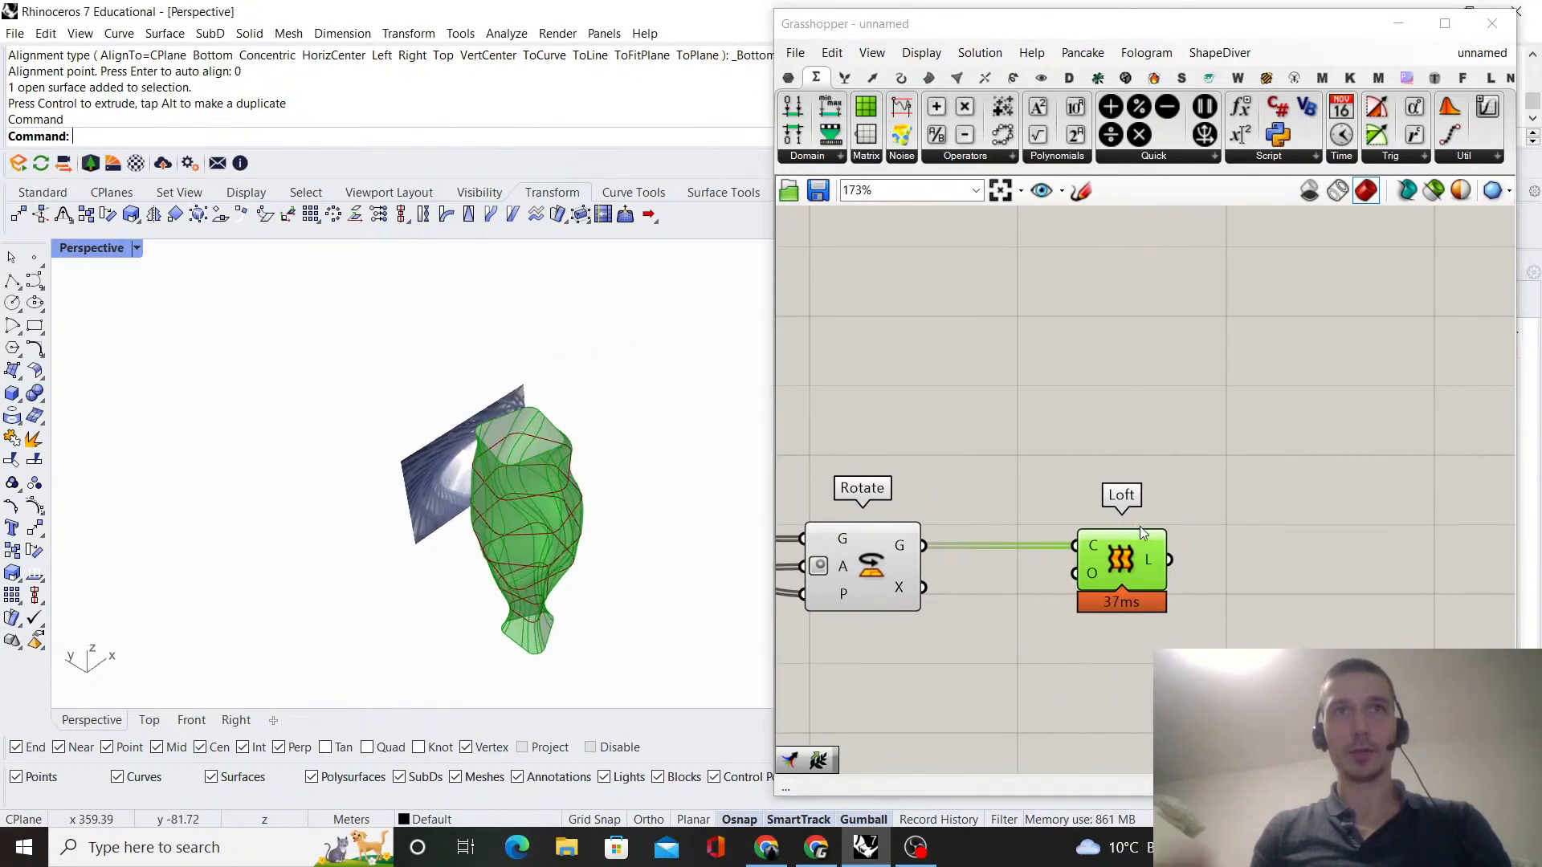
right_drag(564, 598, 556, 526)
scroll(460, 554, up, 10)
scroll(448, 540, down, 5)
- Move the Loft component farther from Rotate to make room between them
click(1060, 457)
scroll(1077, 462, down, 3)
right_drag(1137, 531, 1049, 533)
scroll(1049, 534, up, 3)
drag(1004, 521, 1227, 521)
click(1042, 455)
right_drag(1030, 457, 1206, 435)
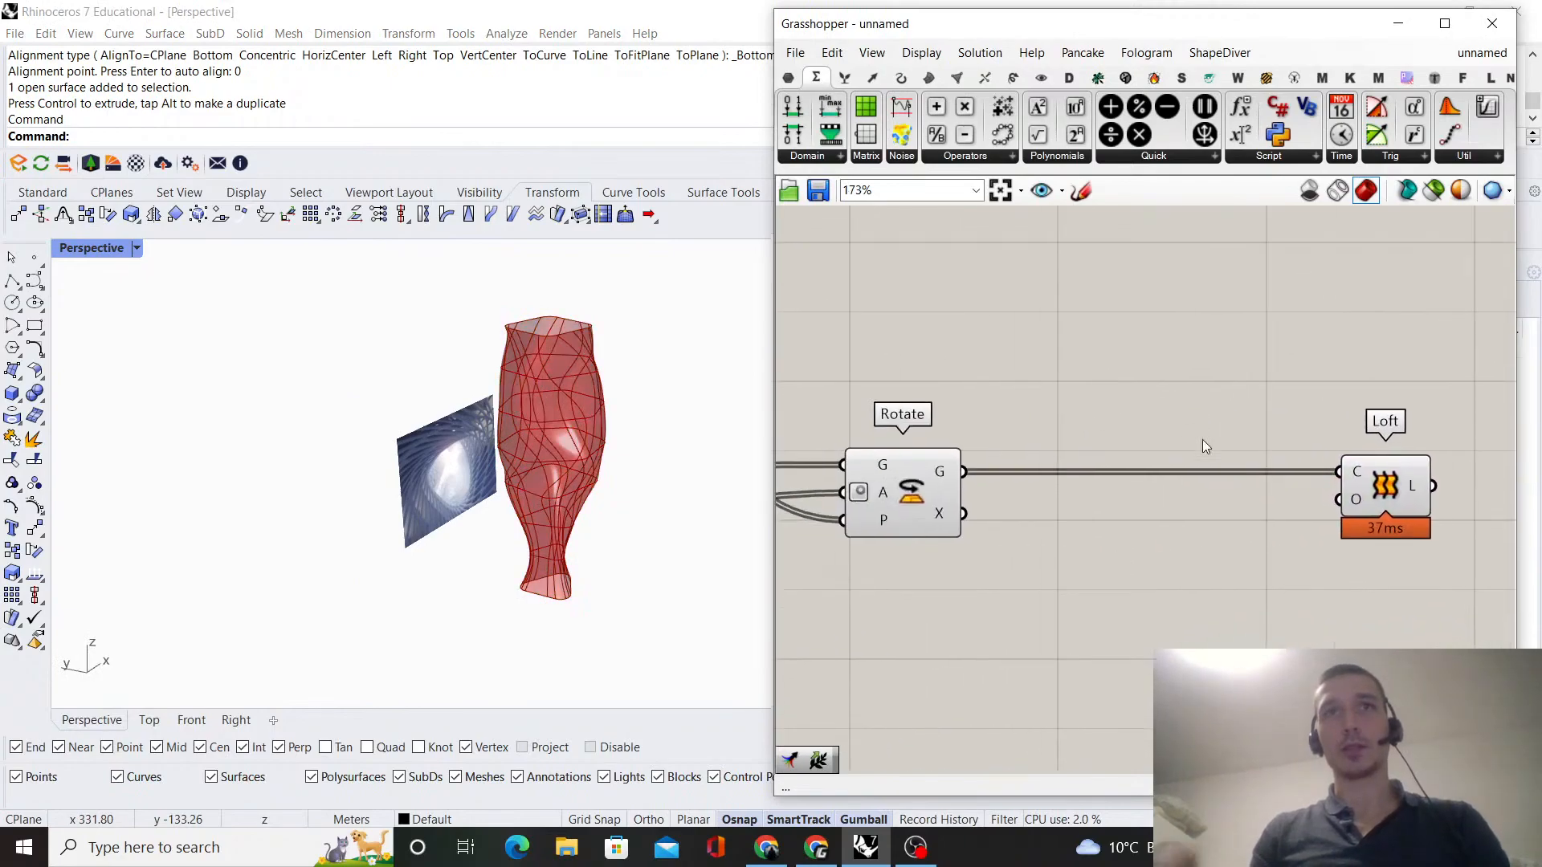
- Turn off the preview of the Loft component
drag(915, 481, 920, 482)
click(1092, 434)
click(943, 467)
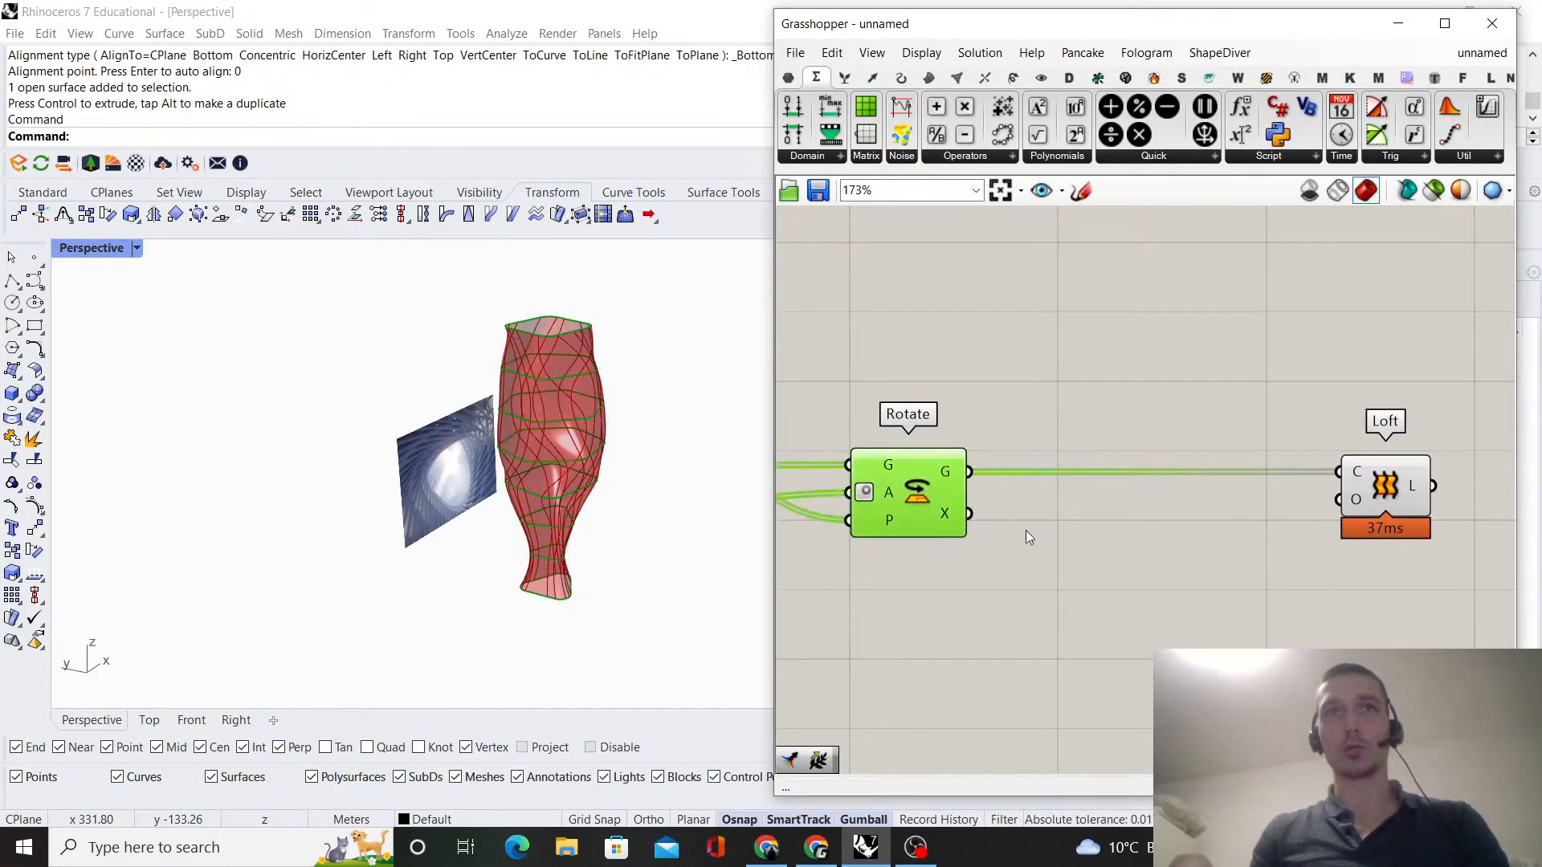
click(1362, 467)
right_click(1335, 446)
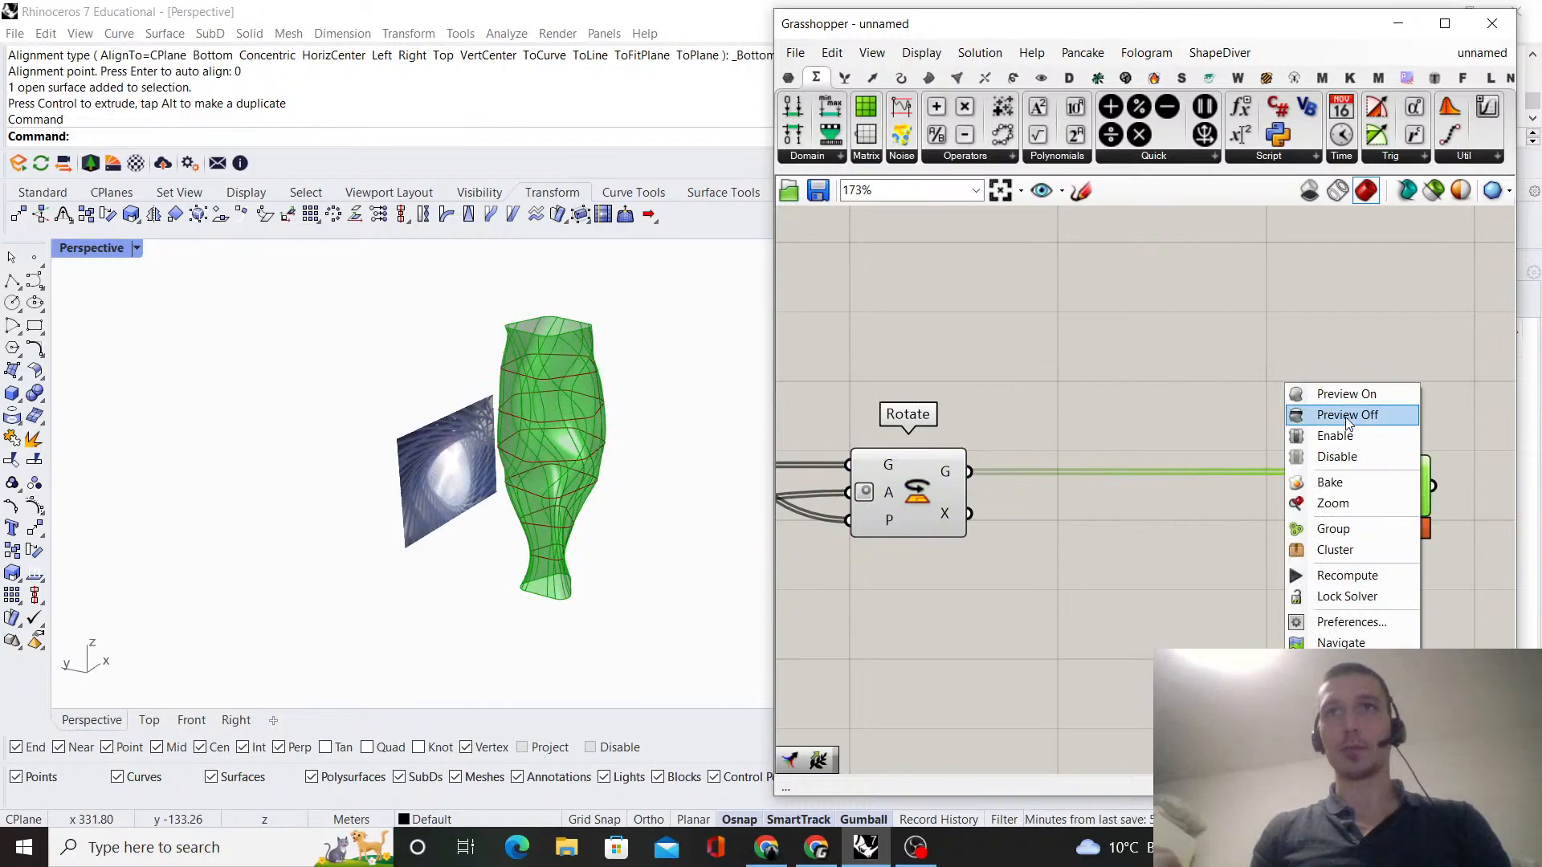
click(1347, 415)
scroll(1288, 382, down, 1)
right_drag(1392, 456, 1224, 464)
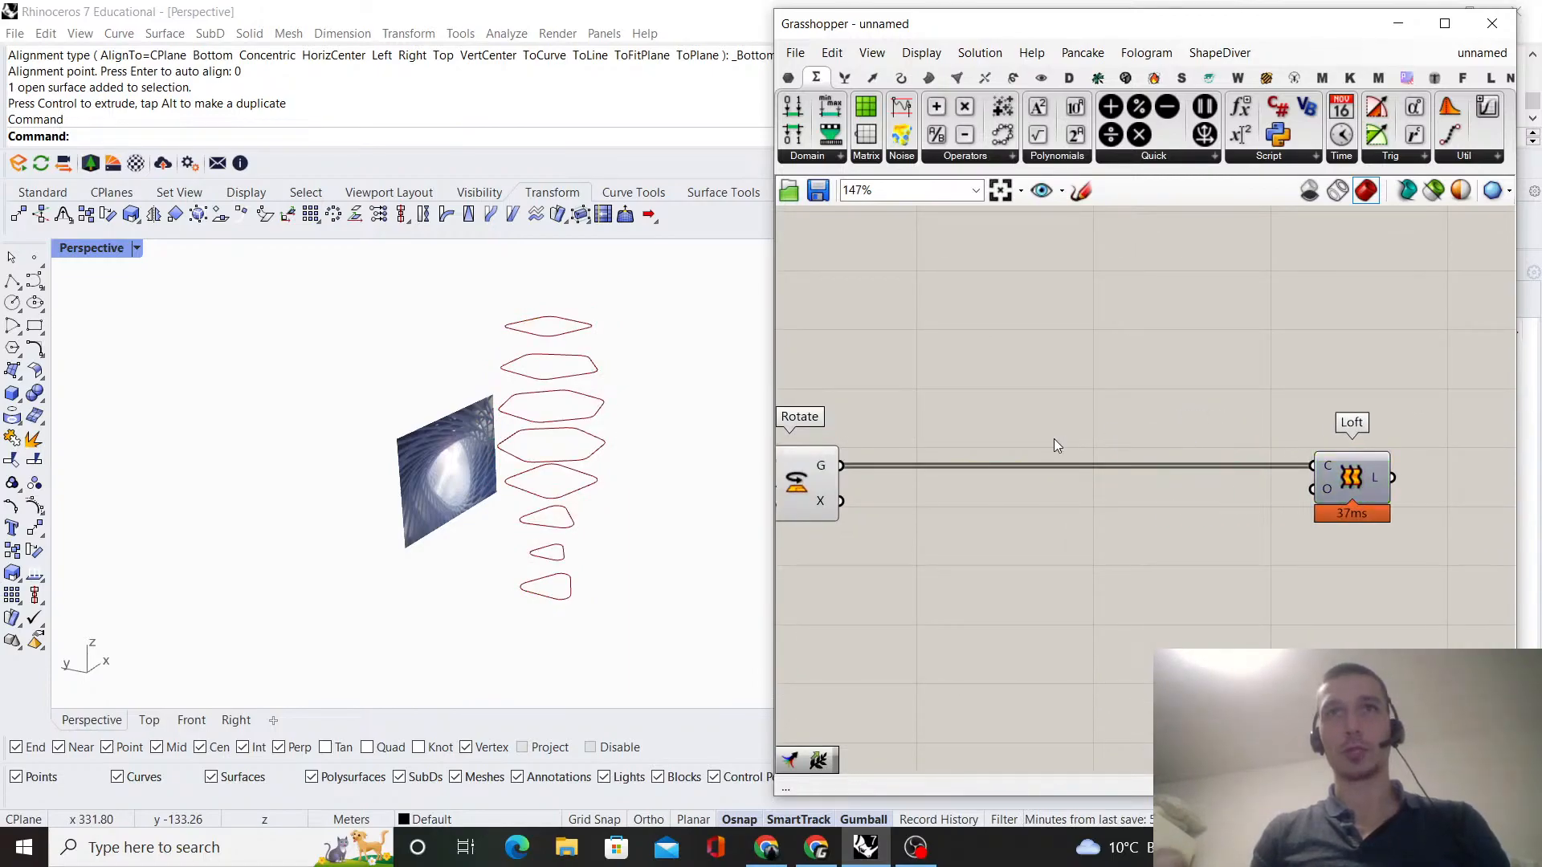
- Add a Rebuild Curve component between Rotate and Loft
right_drag(1057, 438, 1322, 417)
scroll(1116, 470, up, 1)
click(1075, 472)
click(1123, 368)
scroll(1123, 368, down, 1)
right_drag(1182, 476, 1115, 504)
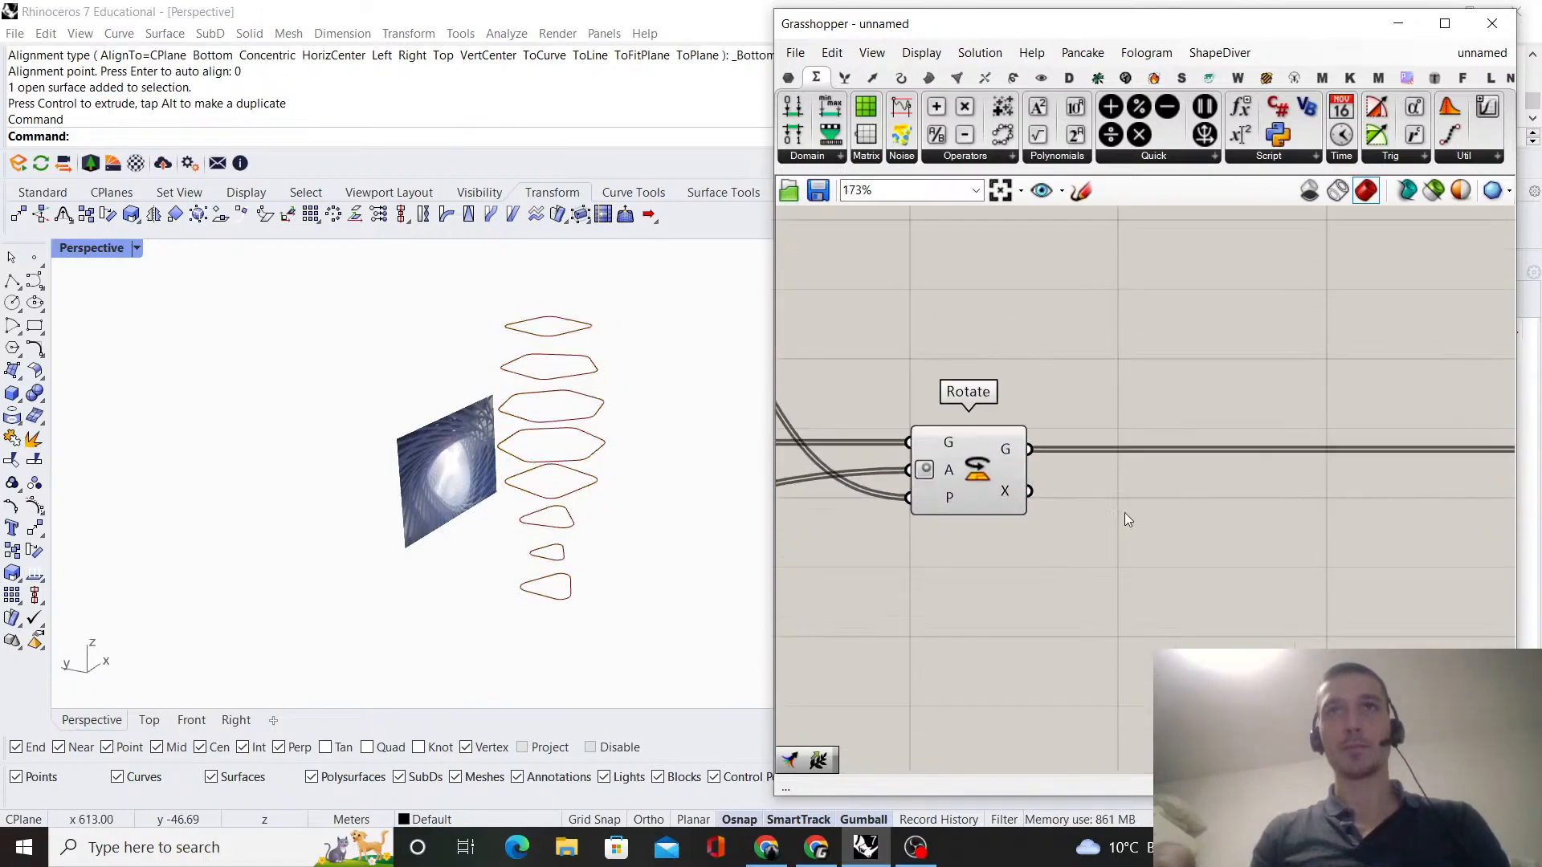
scroll(1116, 504, up, 3)
double_click(1126, 515)
text(rebuild)
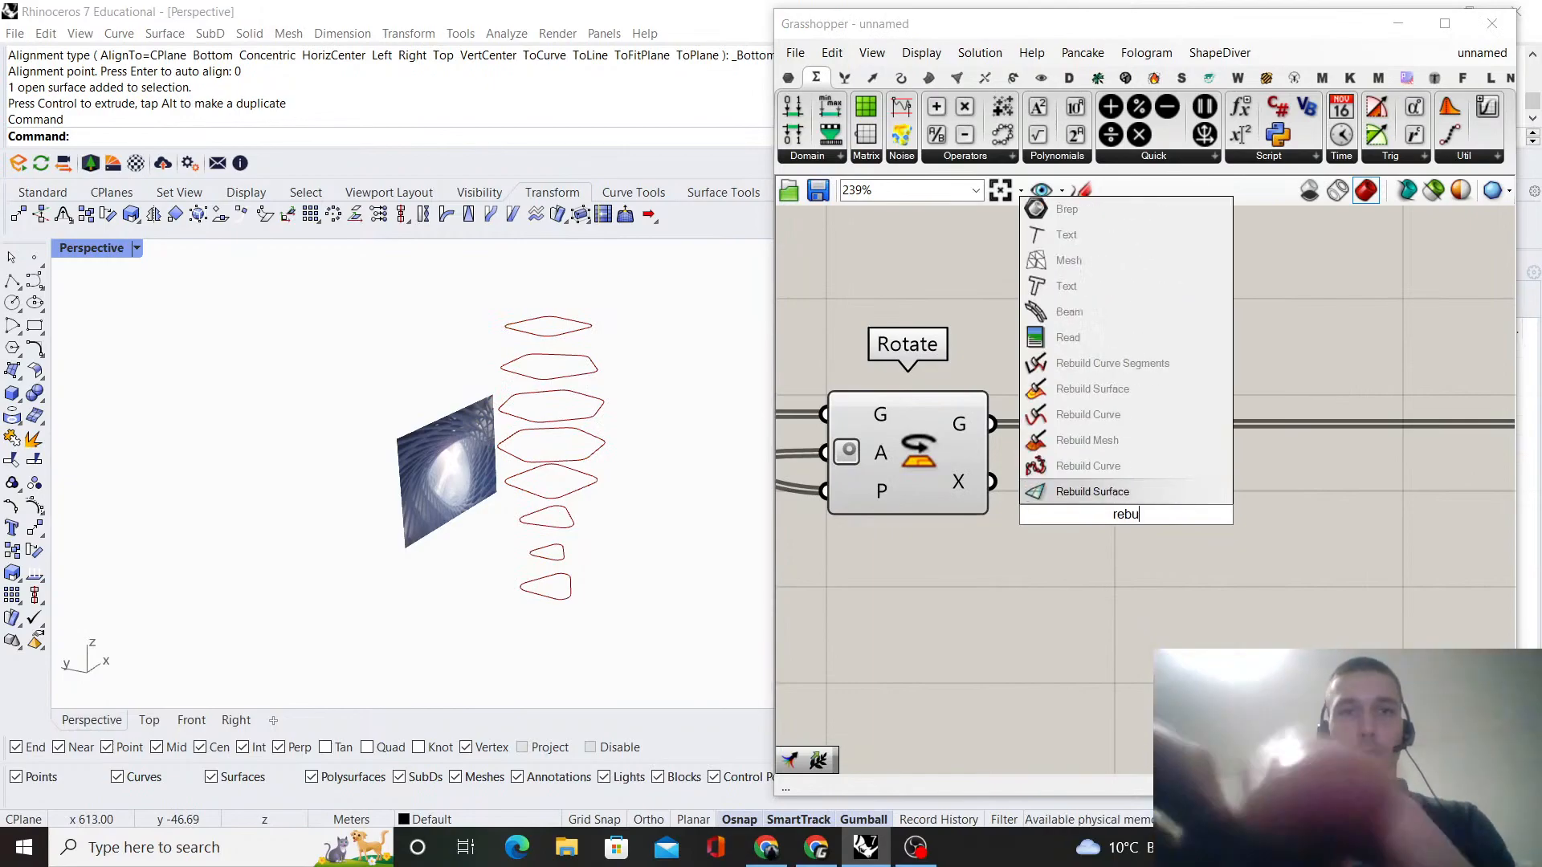
click(1089, 441)
- Position Rebuild Curve next to Rotate and connect Rotate's G output to its C input
drag(1067, 429, 1188, 469)
click(1227, 336)
click(1321, 359)
scroll(1320, 359, down, 3)
scroll(1111, 479, up, 2)
right_drag(1337, 413, 1119, 463)
scroll(1044, 504, down, 3)
- Turn the Loft preview on and connect Rebuild Curve's R output to Loft's C input
click(1304, 472)
right_click(1211, 389)
click(1261, 399)
click(1189, 403)
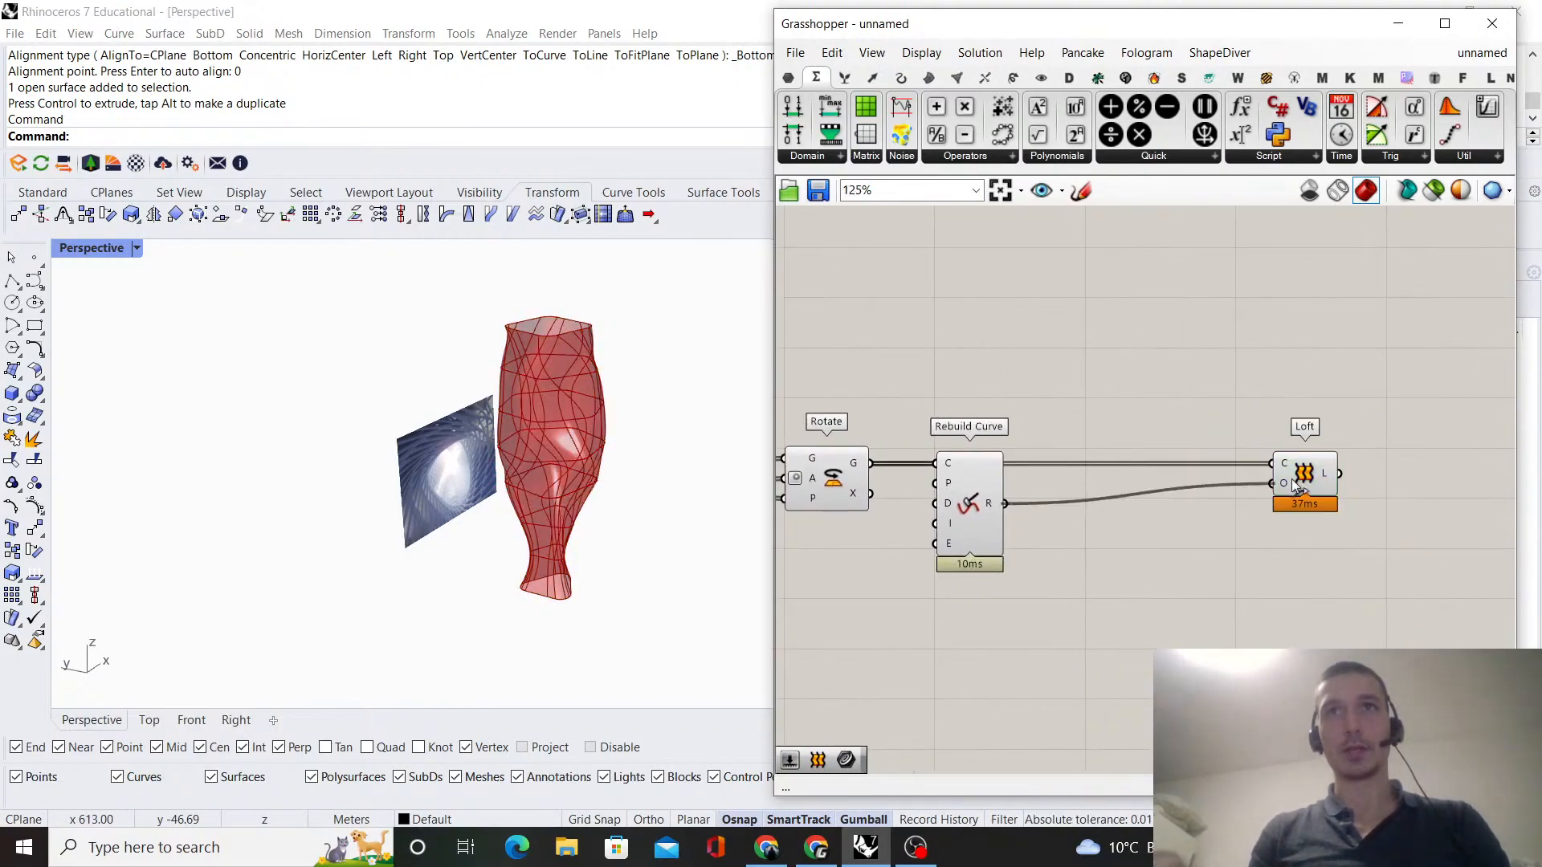
drag(1287, 472, 1287, 472)
- Turn off the preview of the Rotate component
right_drag(730, 511, 550, 562)
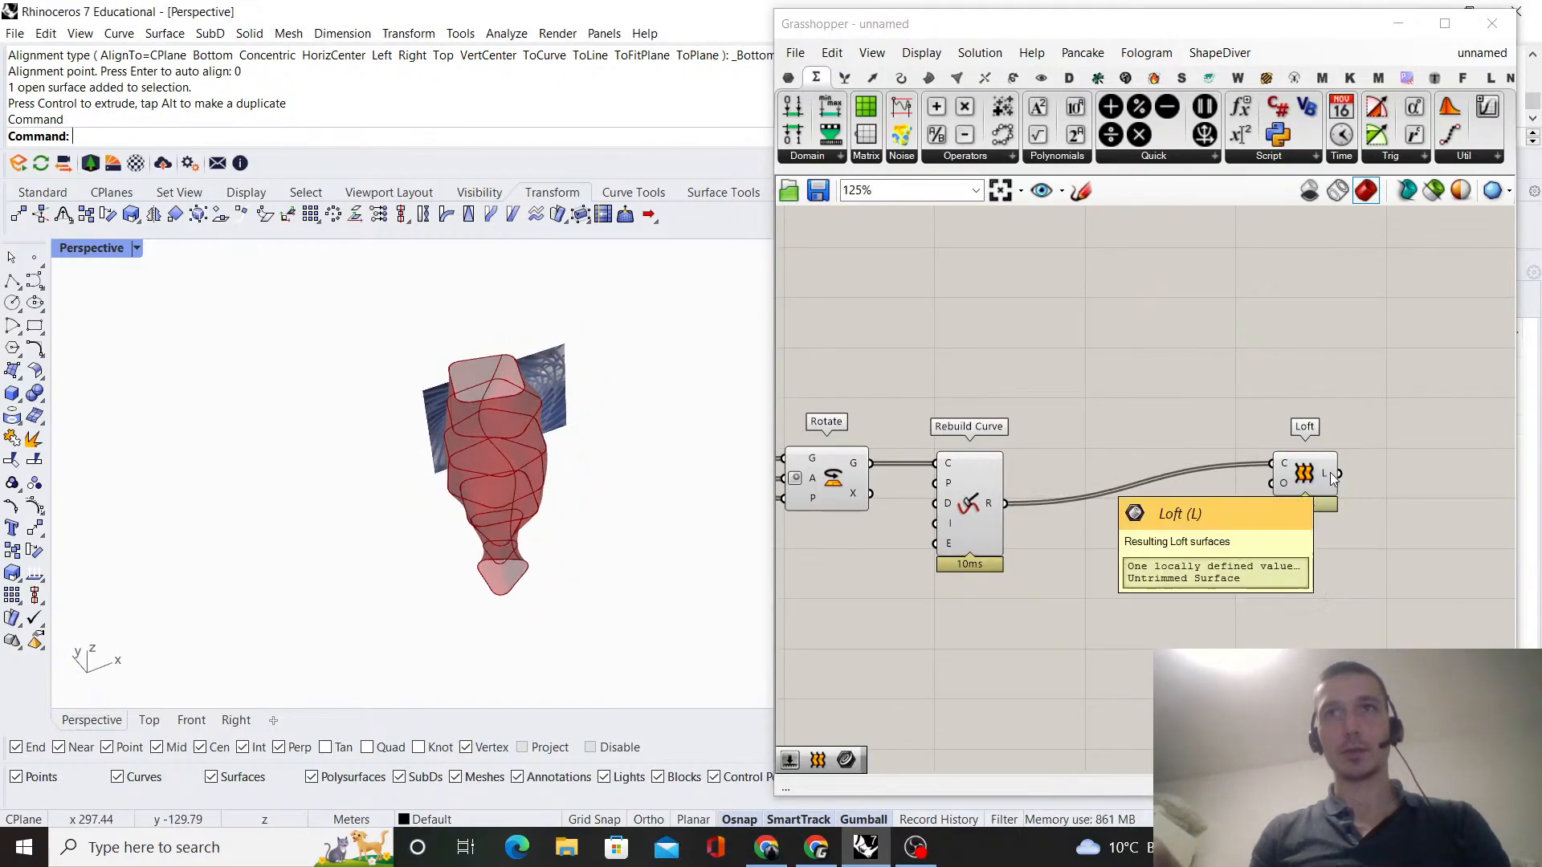
scroll(447, 441, up, 5)
scroll(450, 446, down, 2)
right_drag(454, 446, 628, 553)
scroll(628, 552, up, 8)
scroll(1014, 520, down, 1)
right_drag(998, 514, 1109, 514)
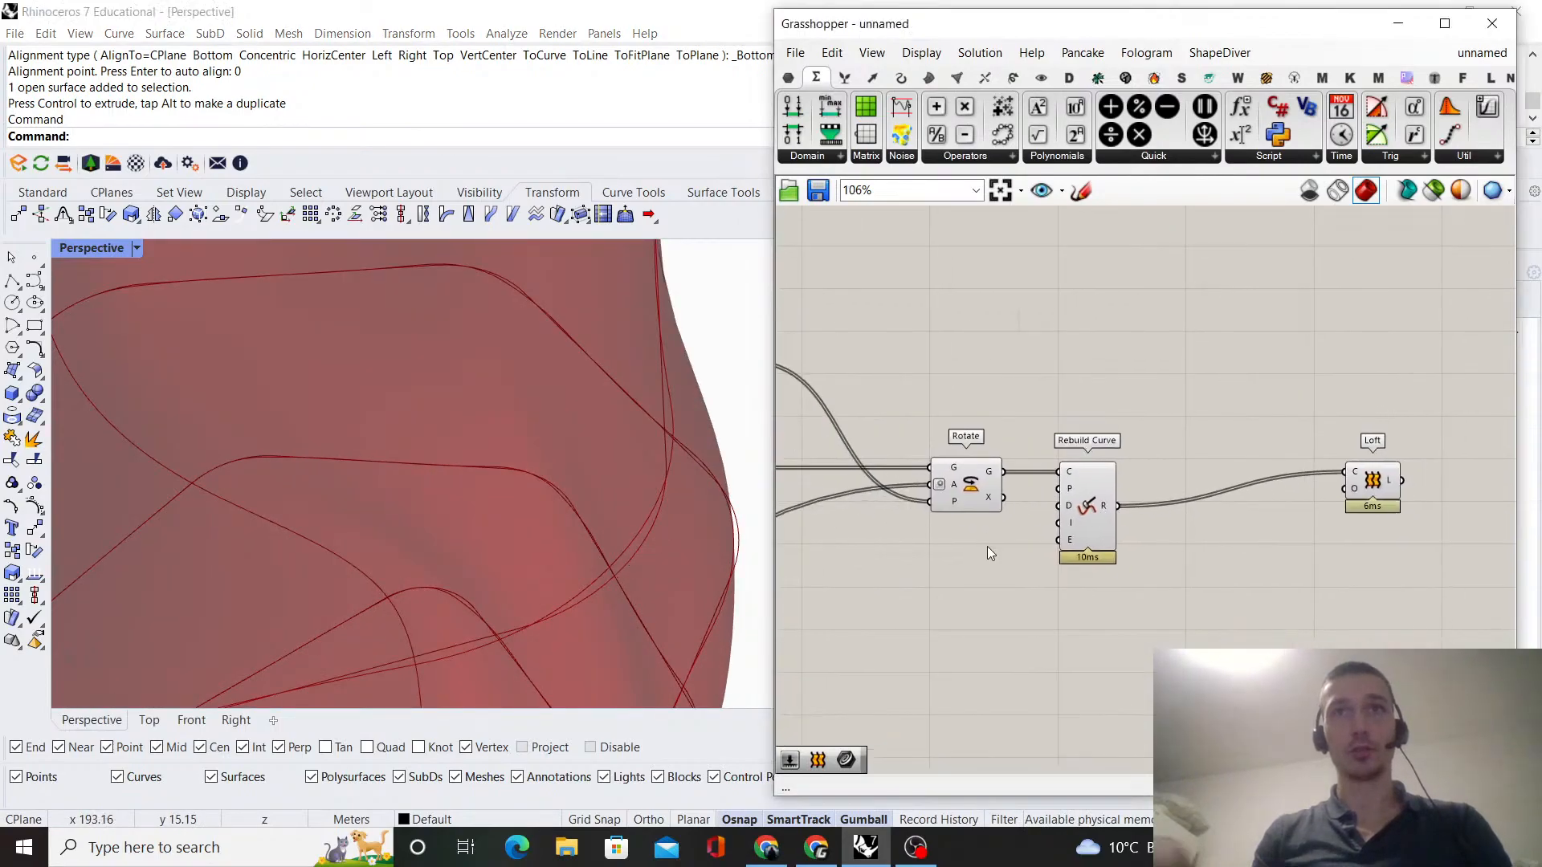
drag(987, 547, 946, 427)
middle_click(946, 426)
click(968, 451)
- Examine the lofted surface made from the rebuilt curves from outside, through its opening and from the side
scroll(608, 480, down, 9)
right_drag(579, 453, 571, 539)
scroll(639, 423, down, 5)
scroll(590, 556, up, 7)
scroll(571, 544, down, 5)
right_drag(552, 464, 617, 364)
scroll(617, 364, up, 10)
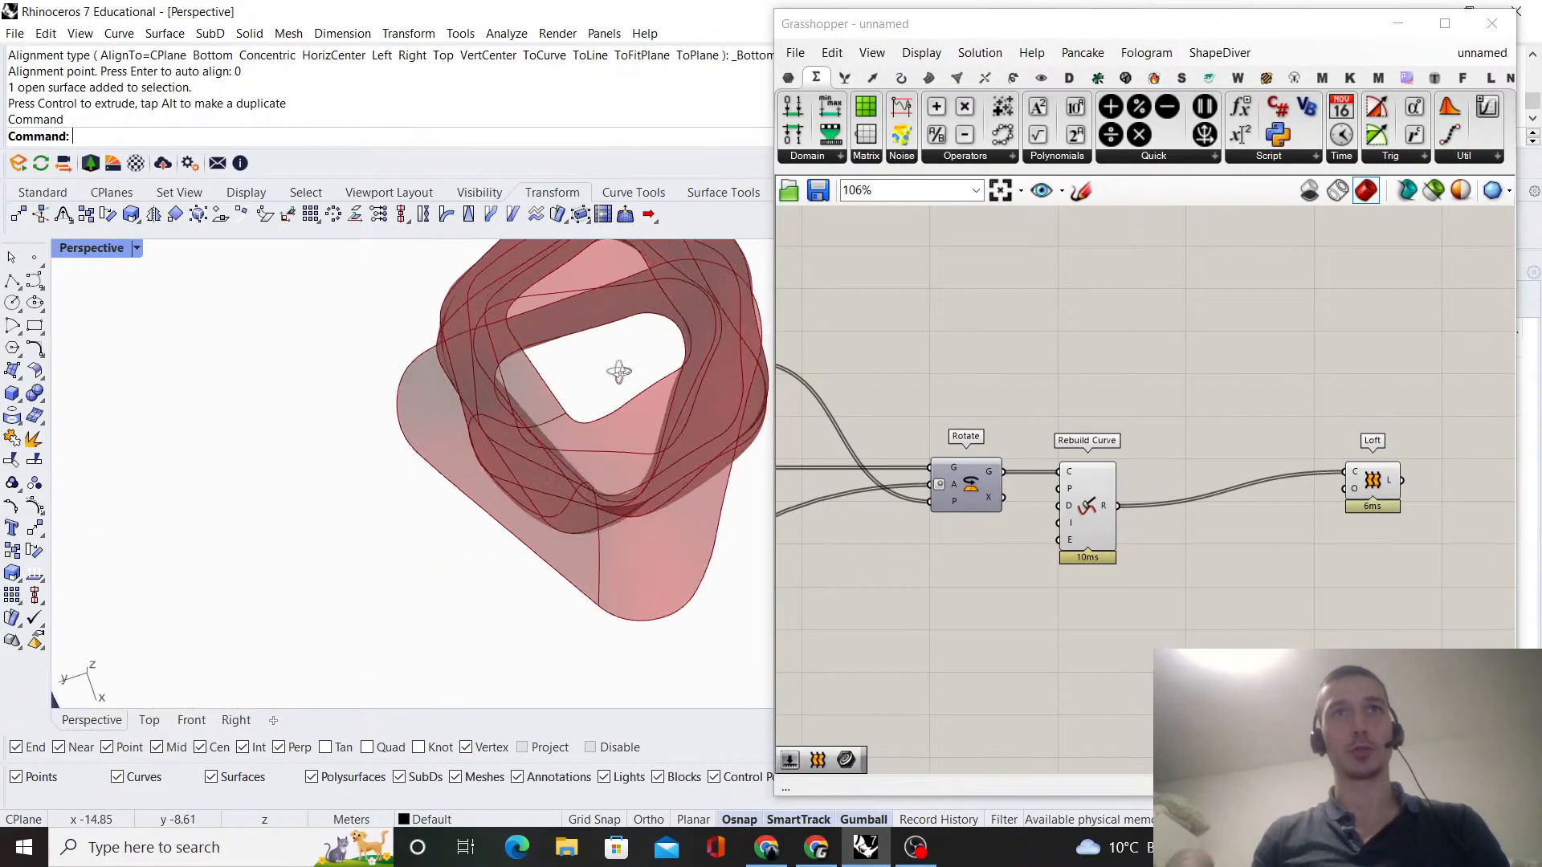
right_drag(647, 428, 615, 505)
scroll(1105, 499, down, 6)
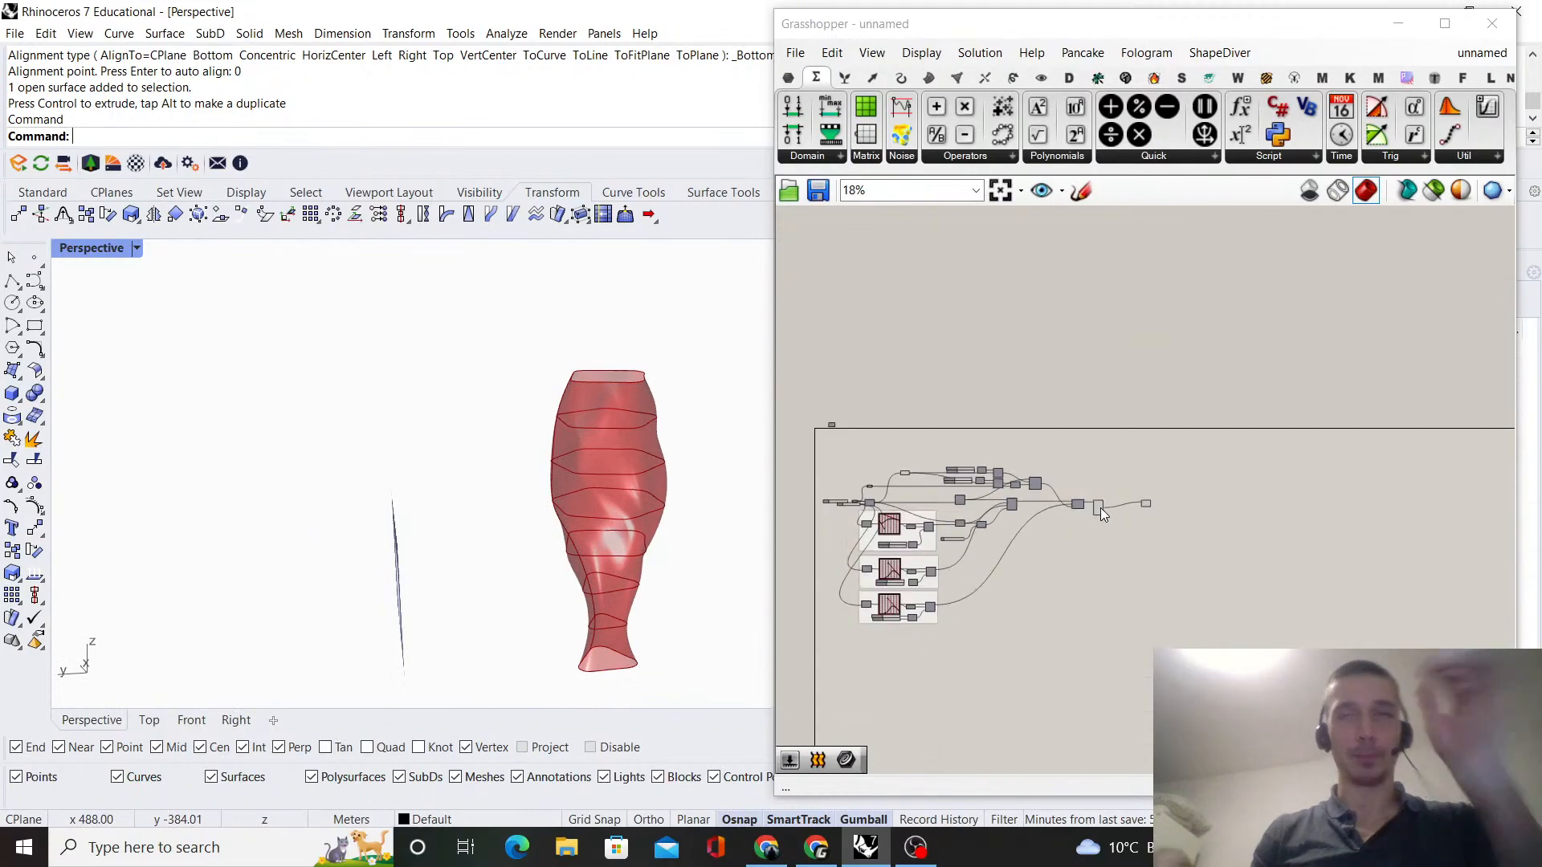
- Review the three Graph Mapper groups that drive the loft's shape alongside the model
scroll(1179, 460, up, 2)
scroll(1129, 549, up, 4)
right_drag(1067, 529, 1029, 485)
scroll(1032, 506, up, 4)
right_drag(603, 491, 672, 489)
scroll(1117, 523, down, 7)
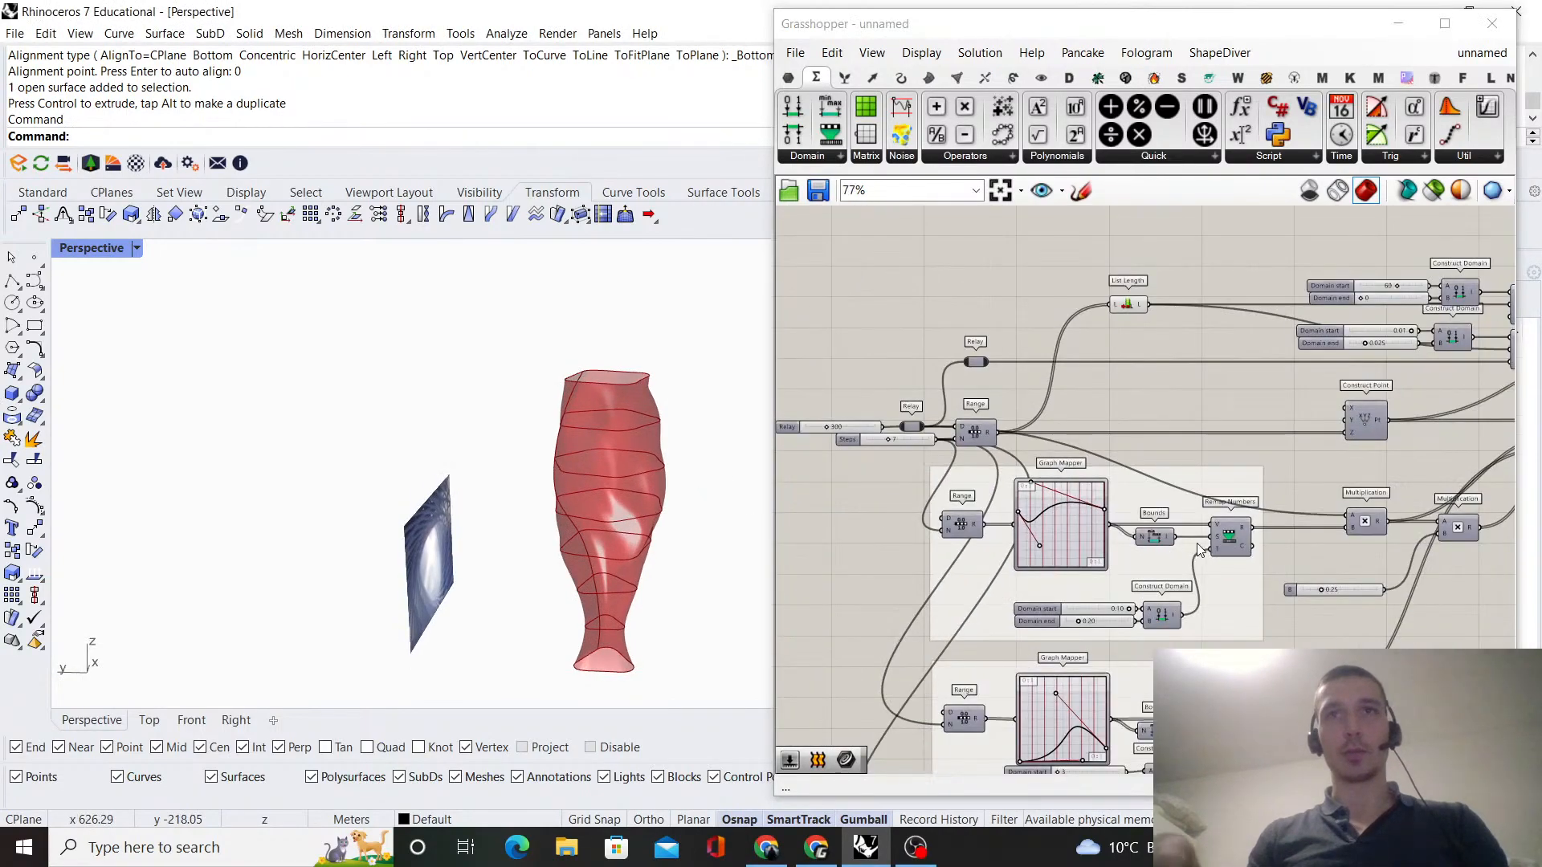
right_drag(1197, 543, 1136, 456)
scroll(1137, 456, down, 5)
scroll(1090, 594, up, 10)
scroll(1136, 699, down, 5)
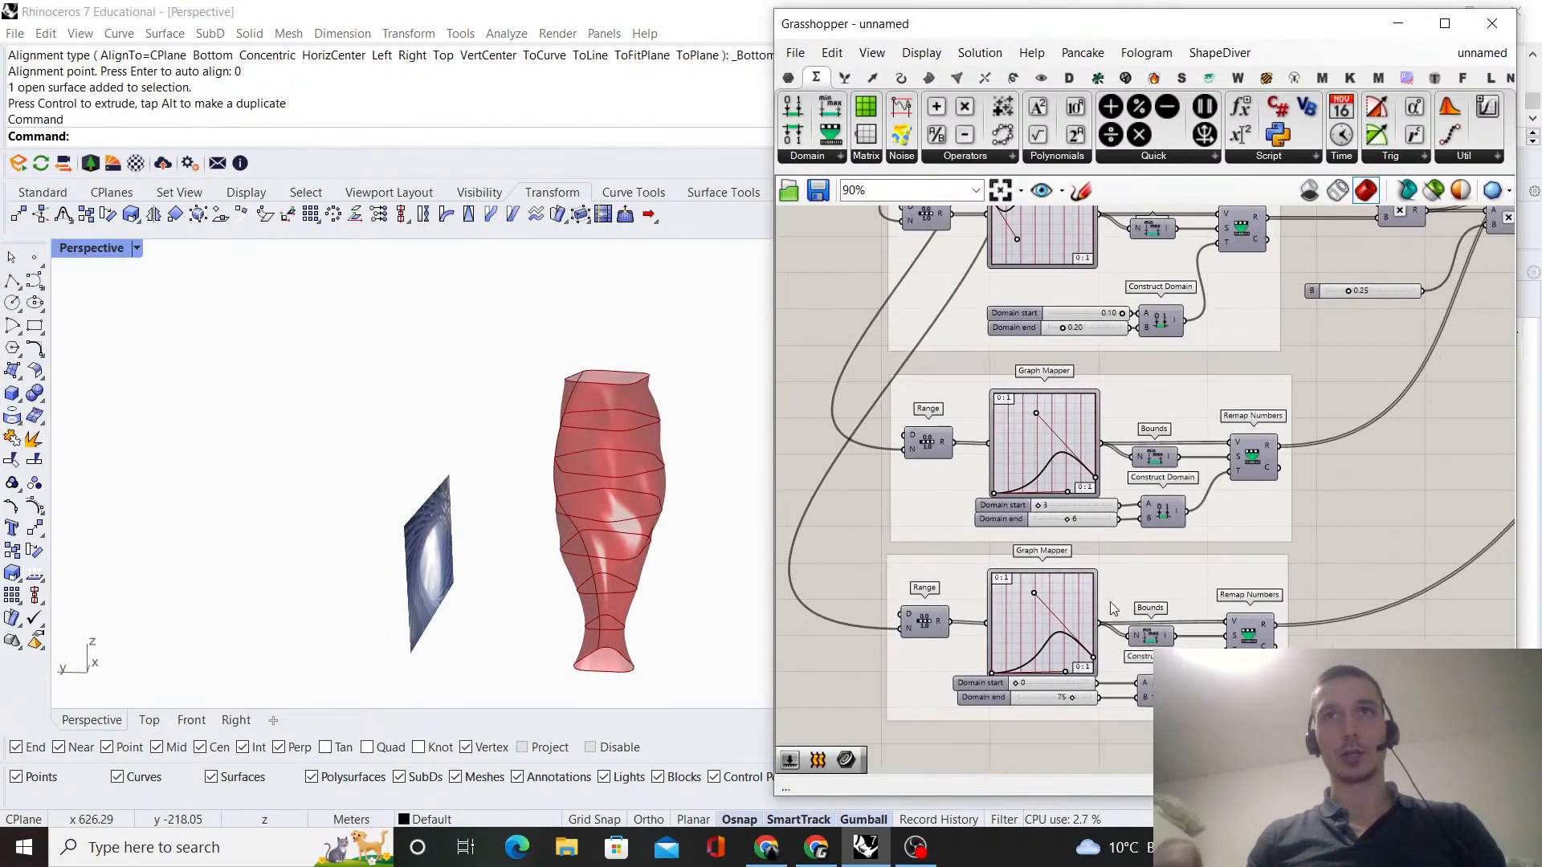
- Reshape the curve of the rotation Graph Mapper, in the group with the 0 to 75 domain, so it rises steeply first and flattens off
scroll(1083, 657, up, 6)
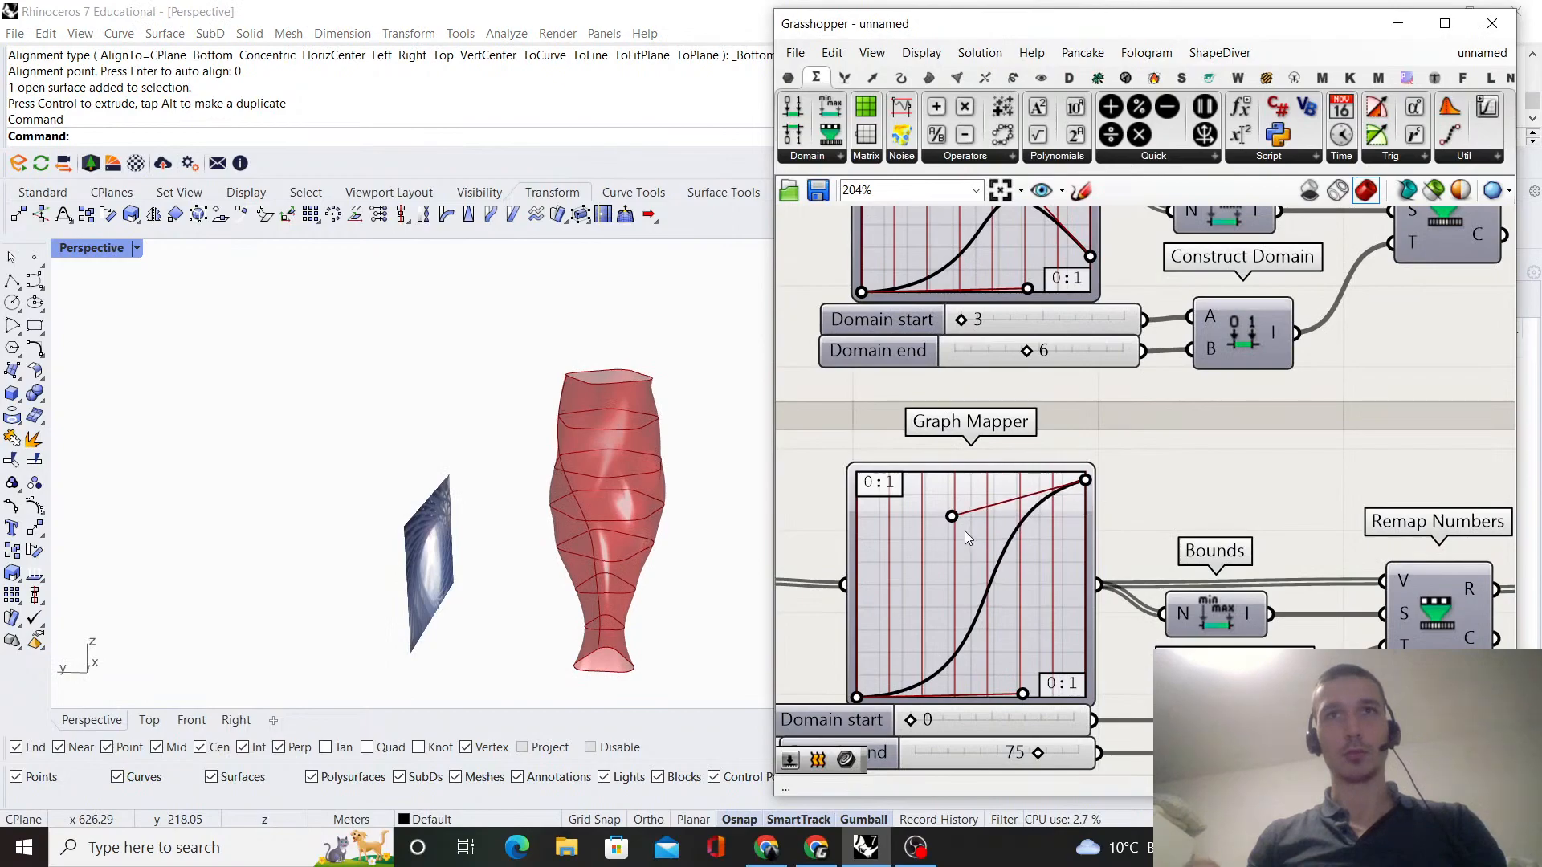
drag(1053, 603, 919, 545)
drag(1022, 693, 890, 587)
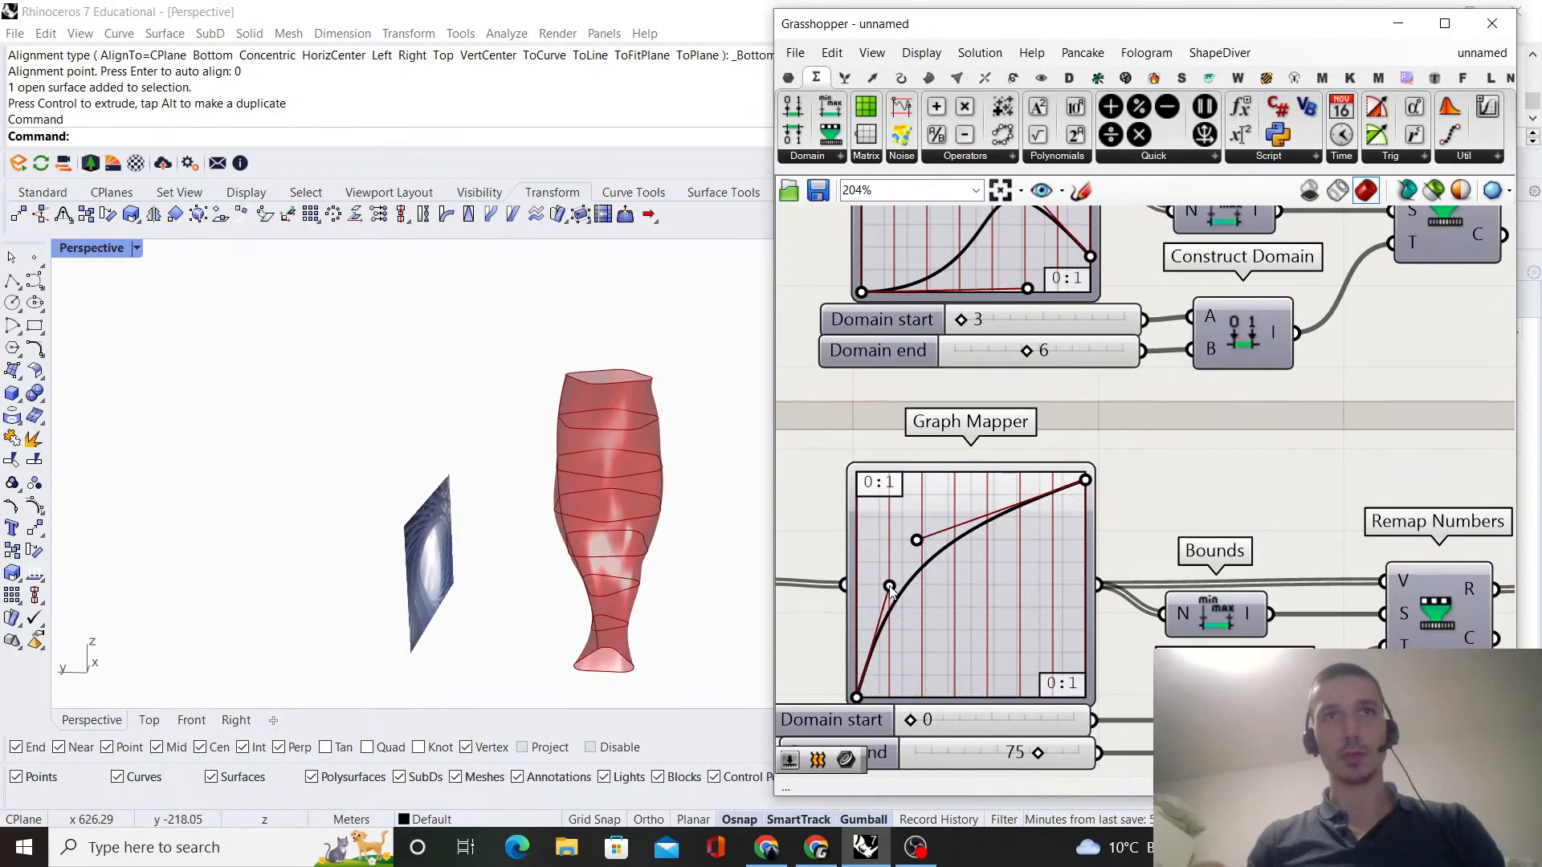
right_drag(600, 593, 372, 558)
scroll(828, 542, down, 5)
- Reshape the radius Graph Mapper's curve in the uppermost group into a gentle early dip followed by a shallow hump, checking the loft
scroll(1033, 403, up, 8)
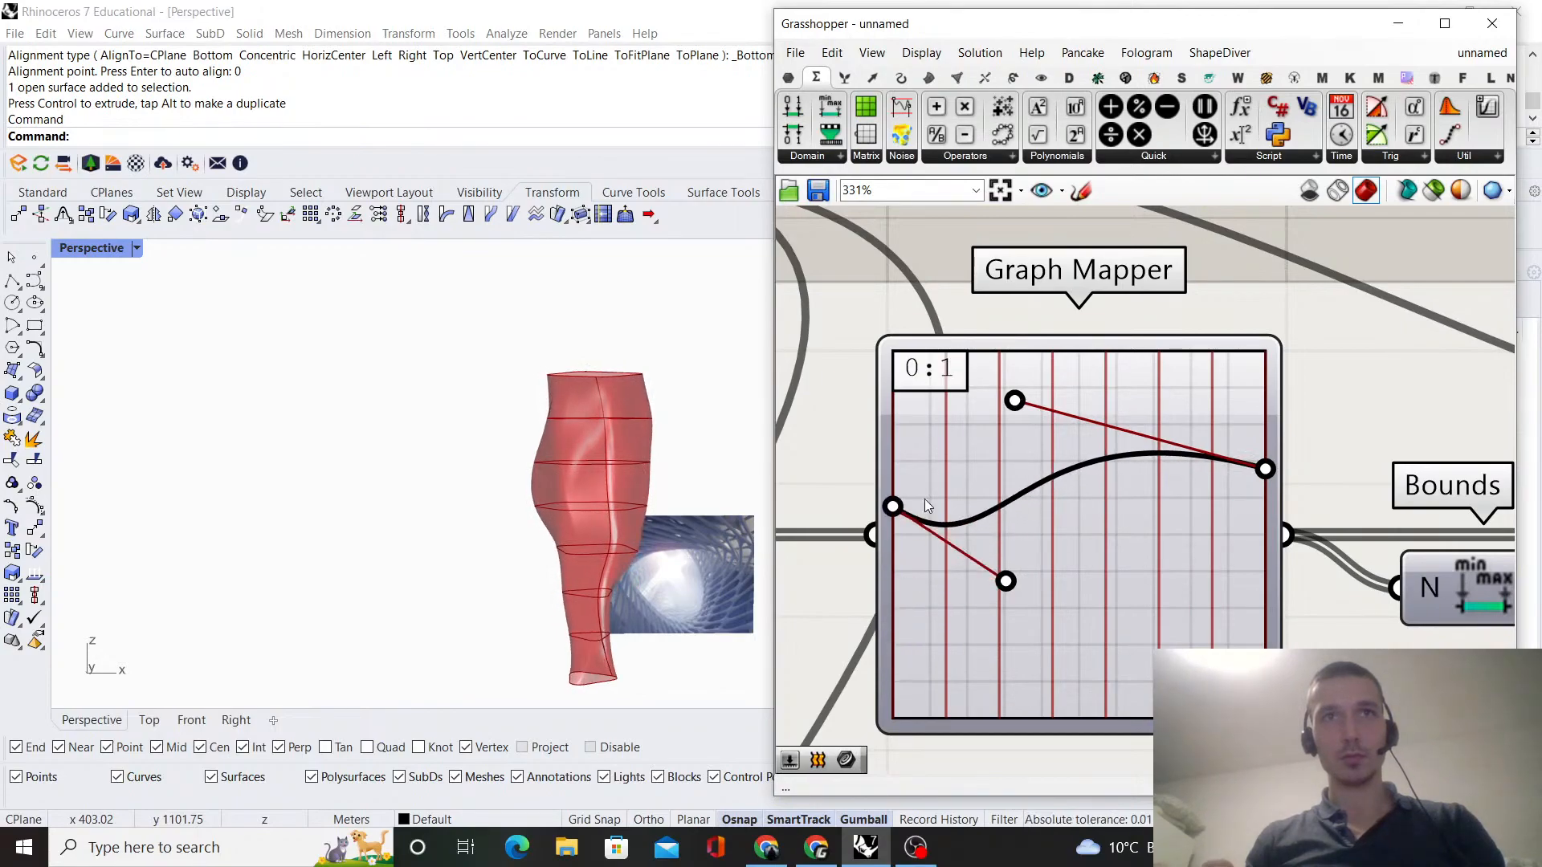
drag(1007, 583, 1000, 490)
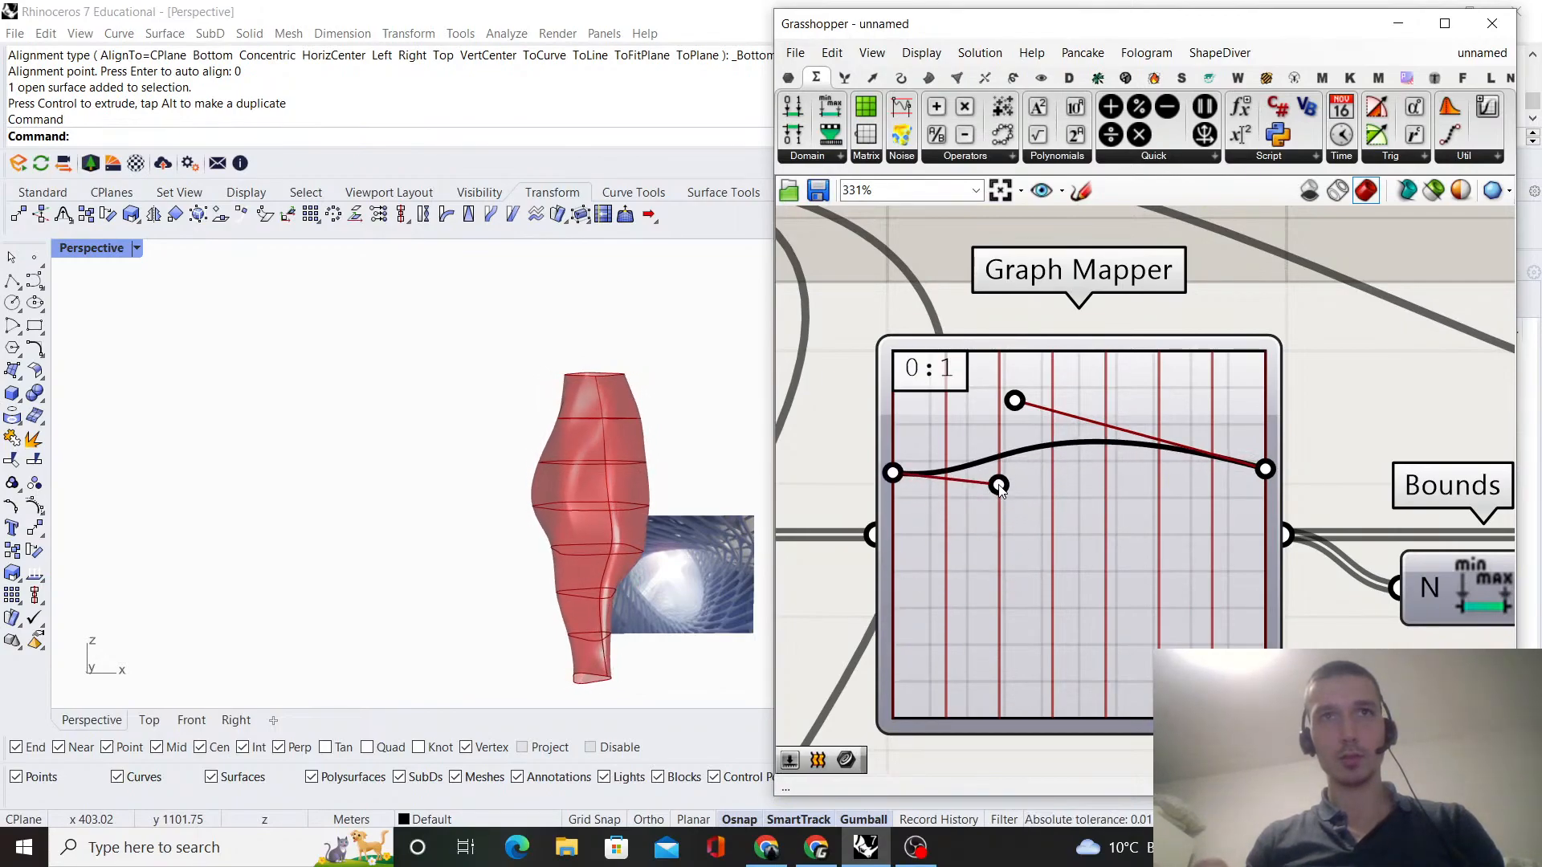
drag(980, 434, 1018, 482)
right_drag(692, 549, 656, 494)
drag(1023, 509, 1020, 505)
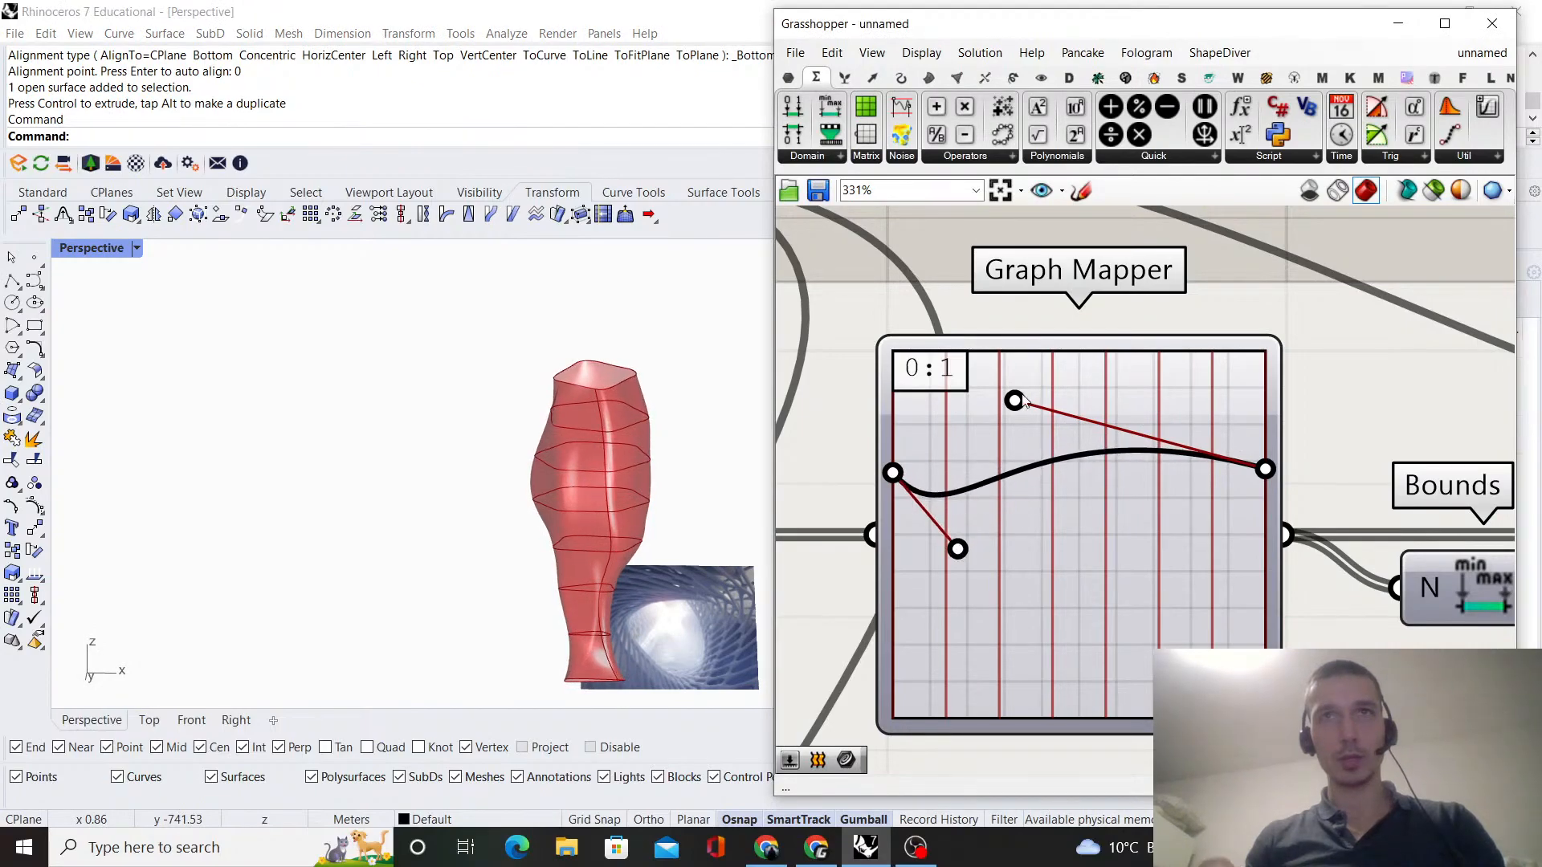
drag(953, 410, 940, 408)
right_drag(676, 506, 498, 524)
scroll(1081, 522, down, 3)
- Raise the maximum of the radius group's Domain start slider to 0.5 and set its value to 0.11
scroll(1169, 543, up, 8)
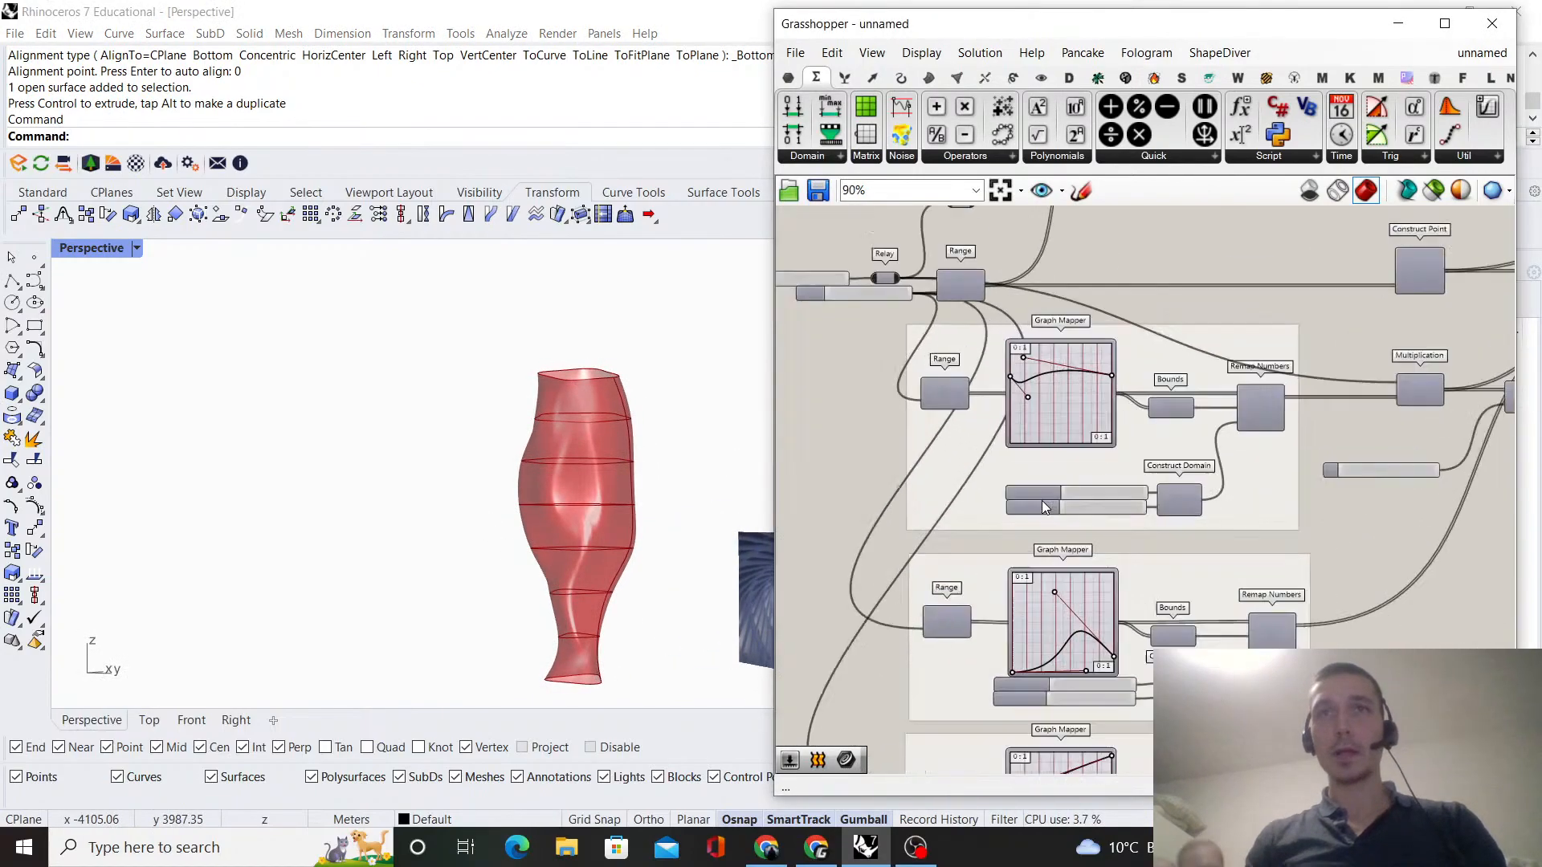
right_click(1097, 518)
click(1128, 585)
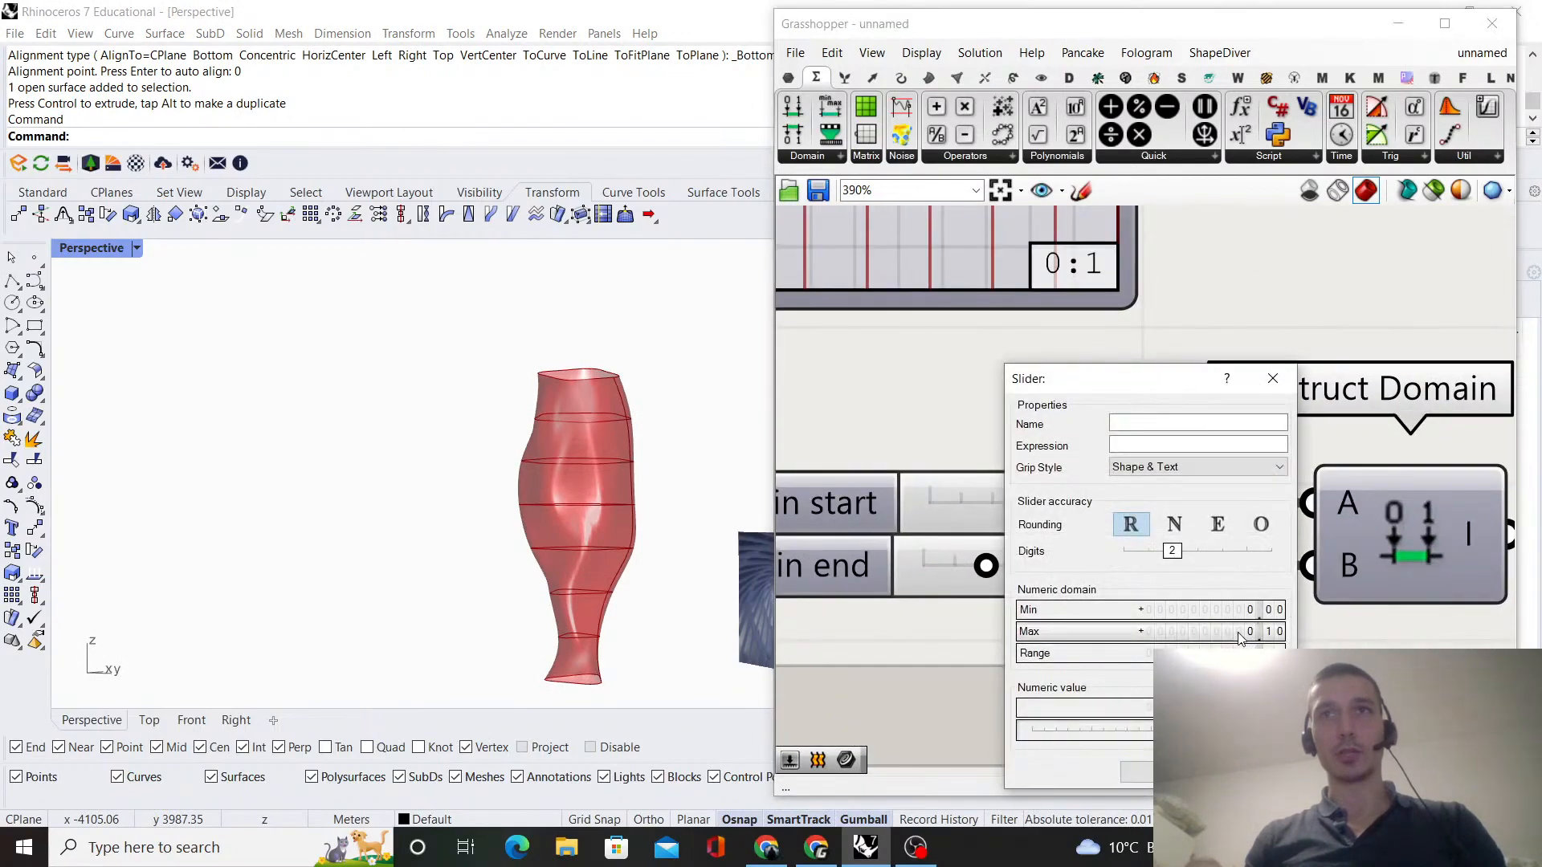
text(0.5)
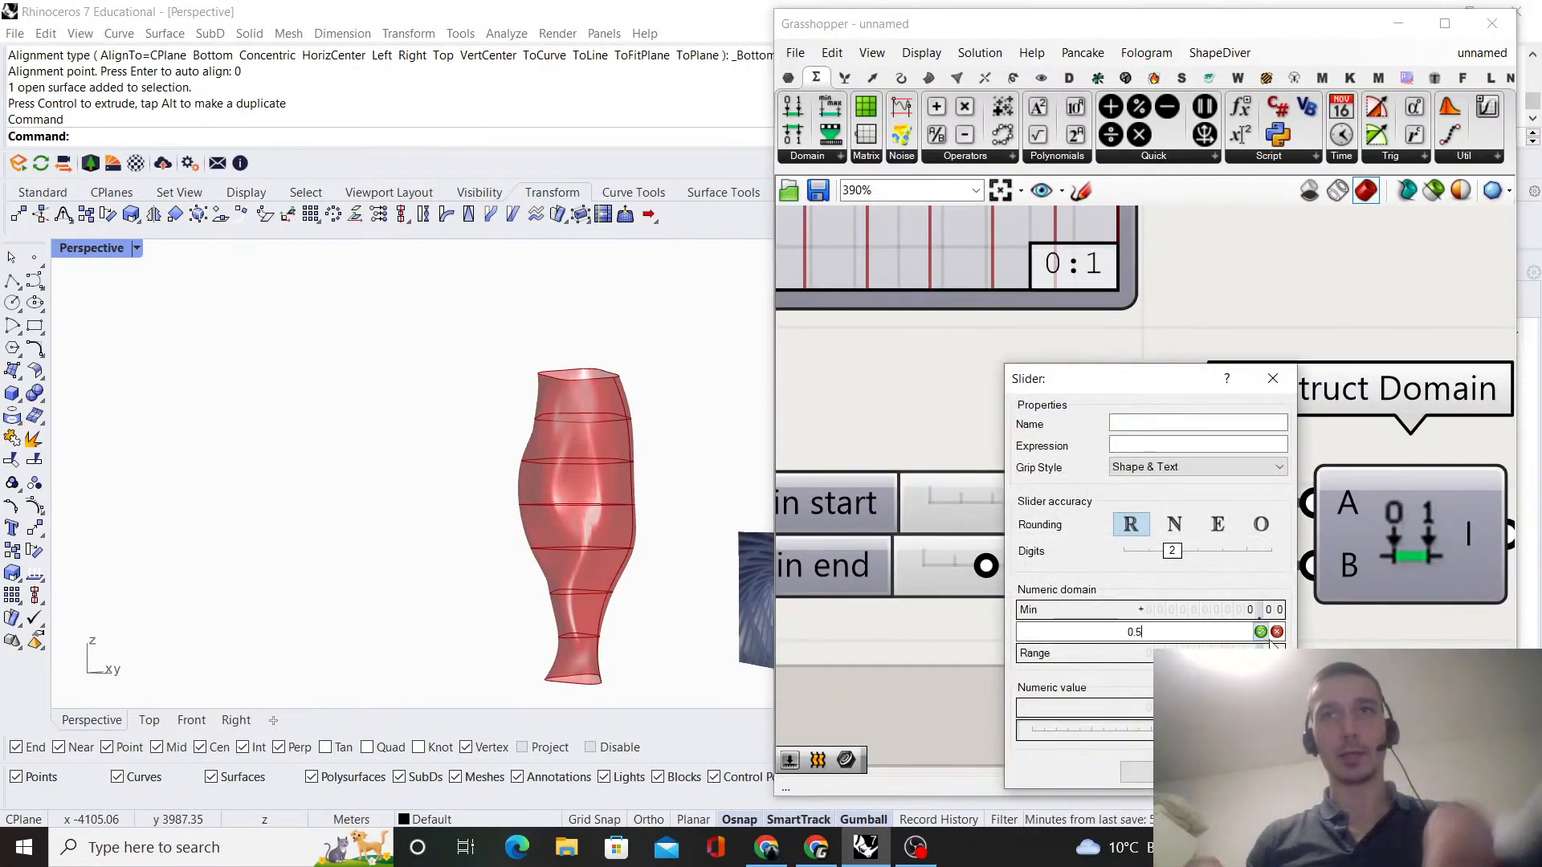
click(1262, 632)
click(1164, 773)
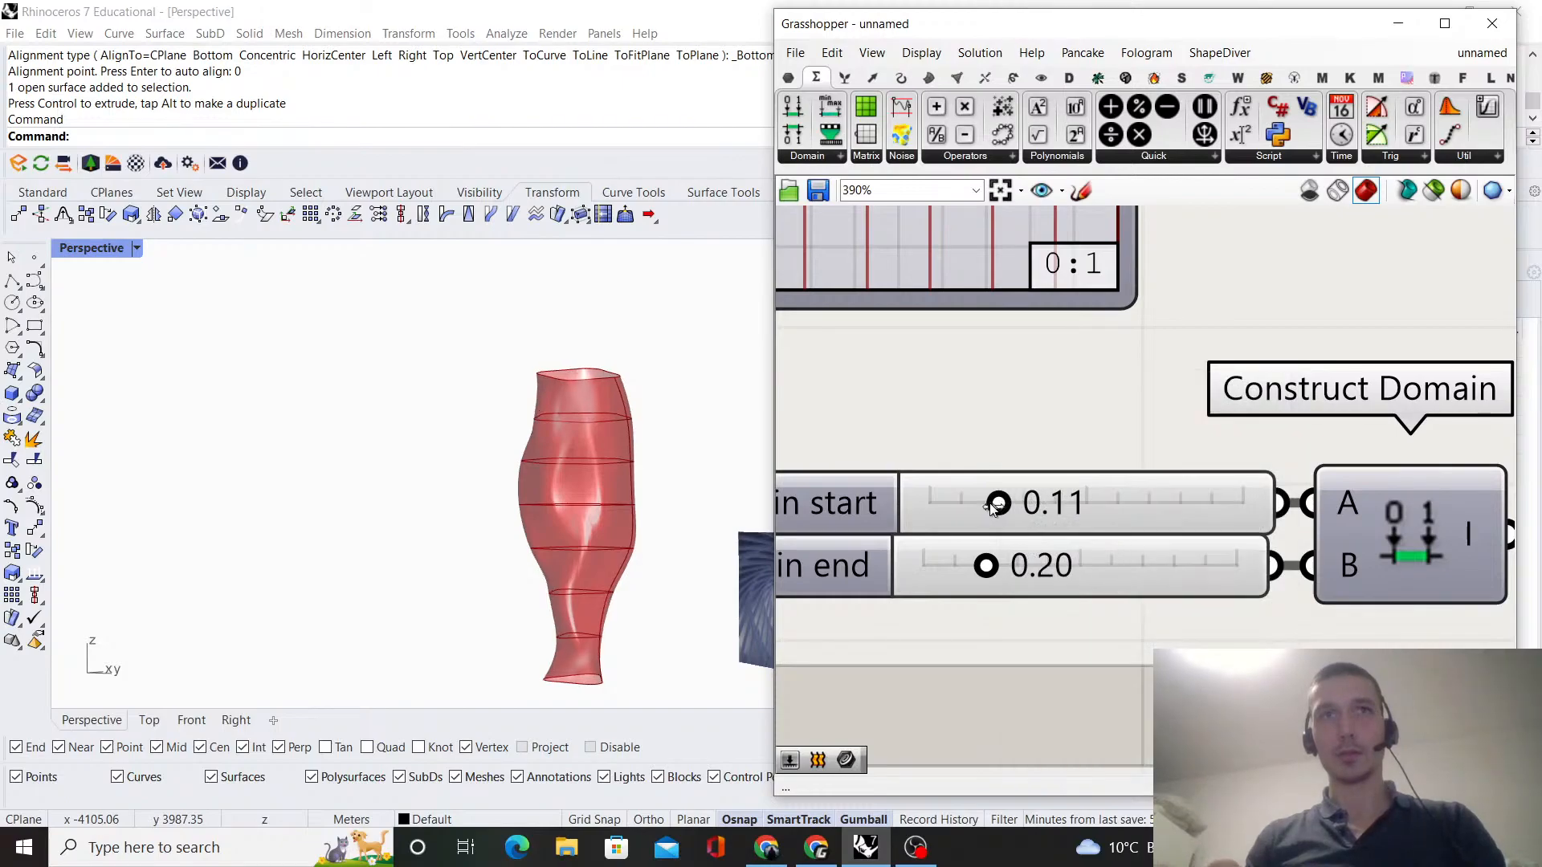
- Set the Domain start feeding the upper Random to 100 and the Domain end feeding the lower Random to 0.040
right_drag(669, 602, 586, 603)
scroll(1035, 518, down, 6)
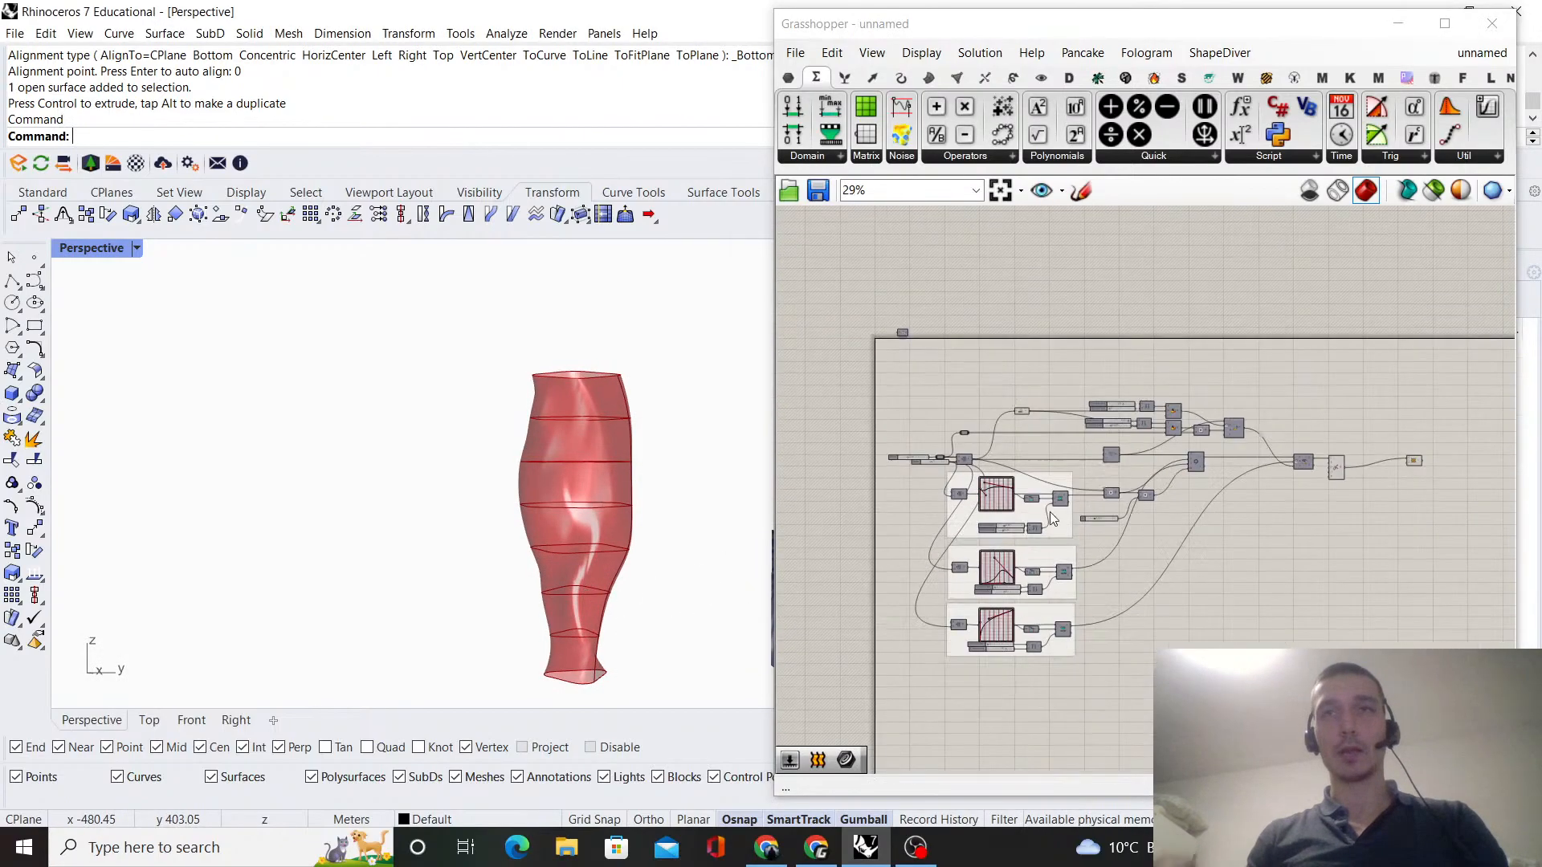
scroll(994, 494, up, 4)
scroll(889, 437, up, 5)
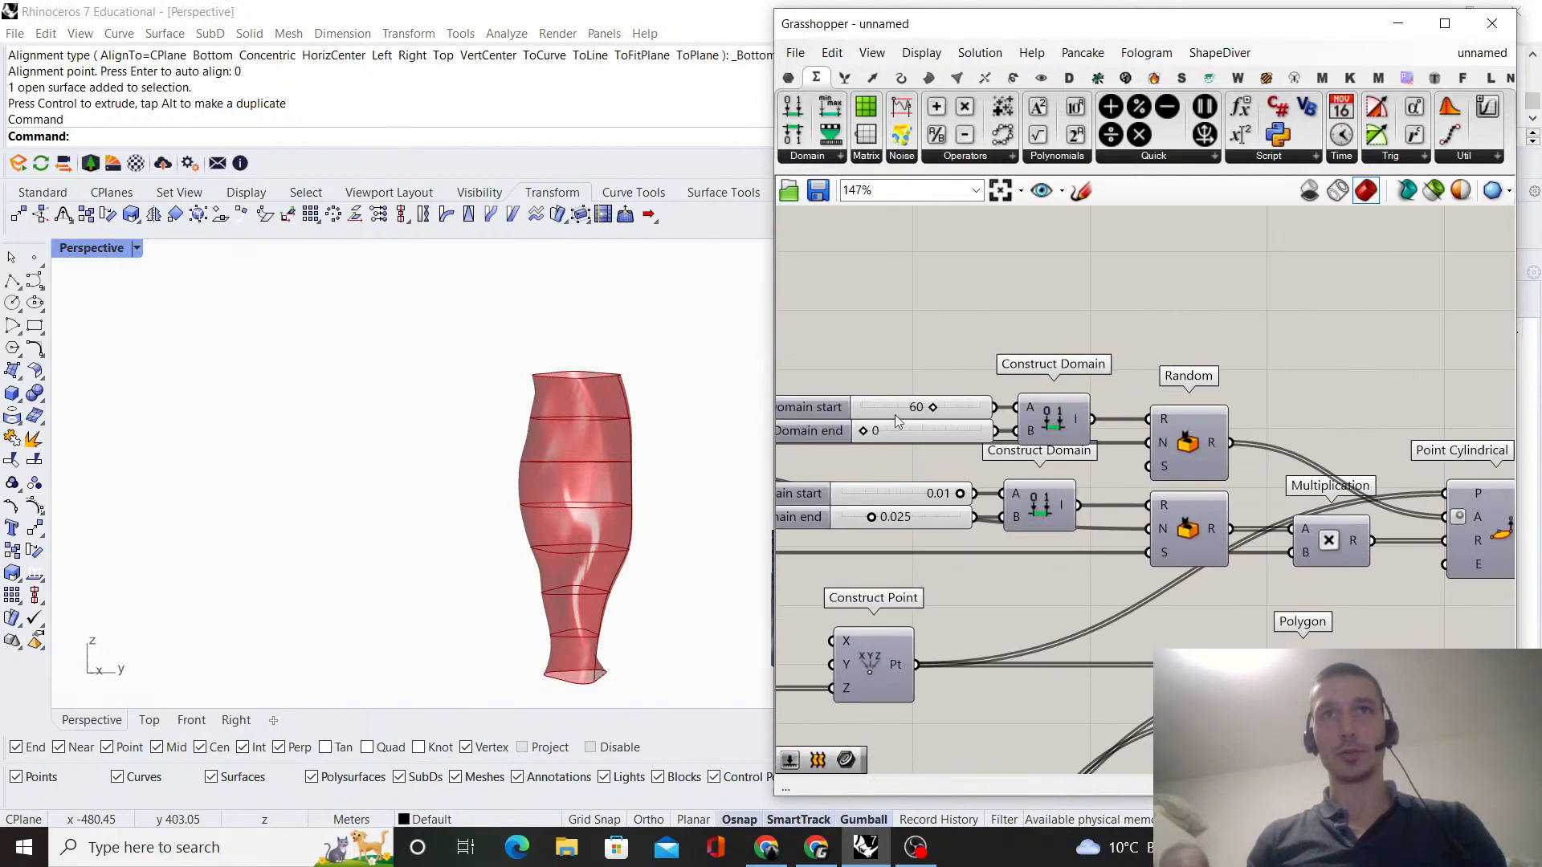
drag(962, 427, 1030, 436)
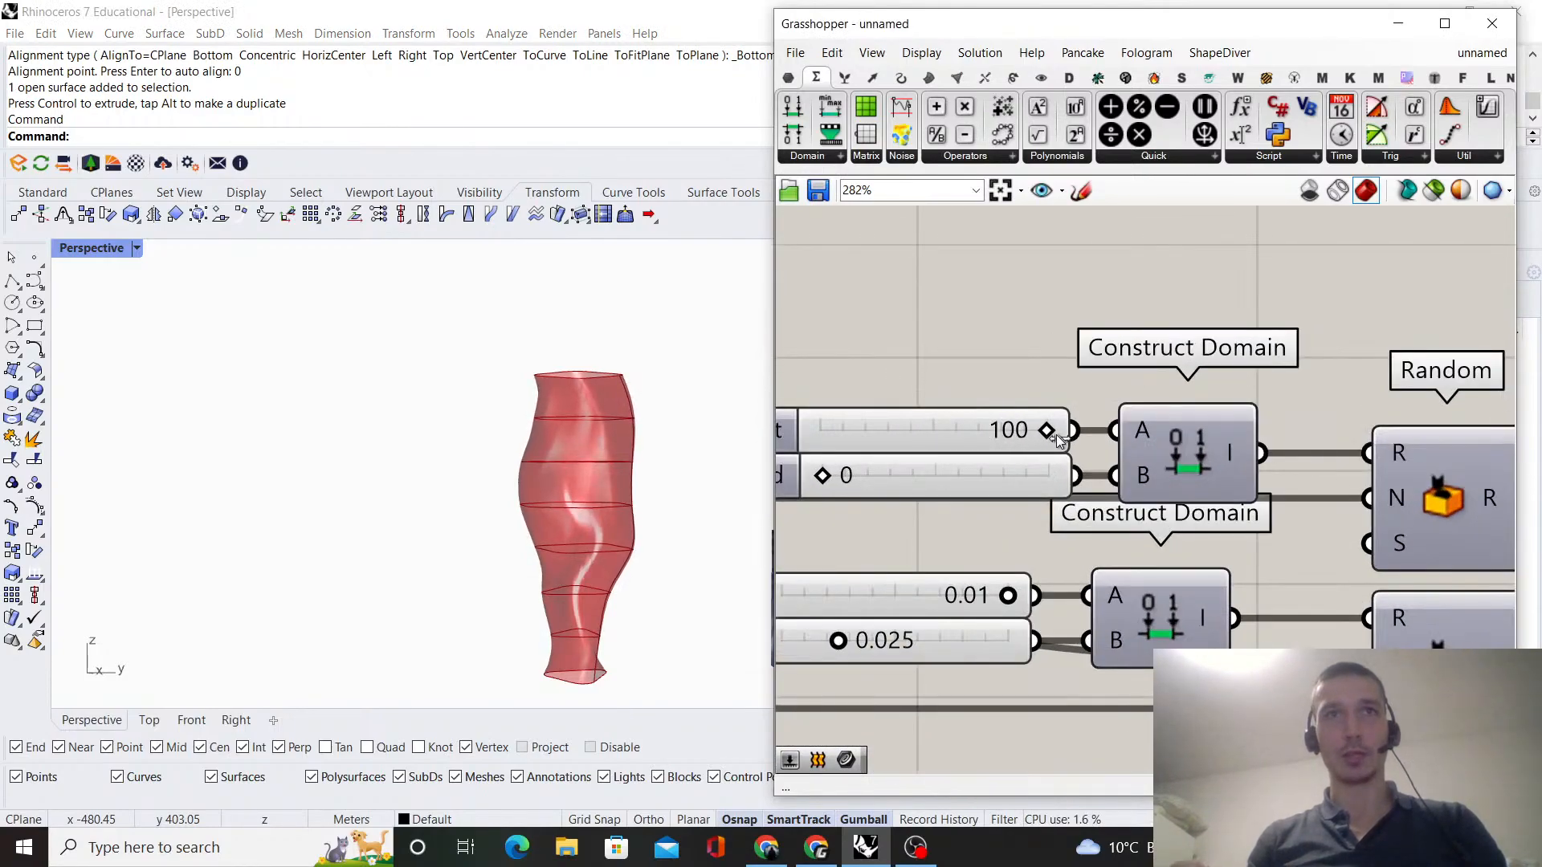
scroll(1100, 472, down, 2)
scroll(1001, 576, up, 2)
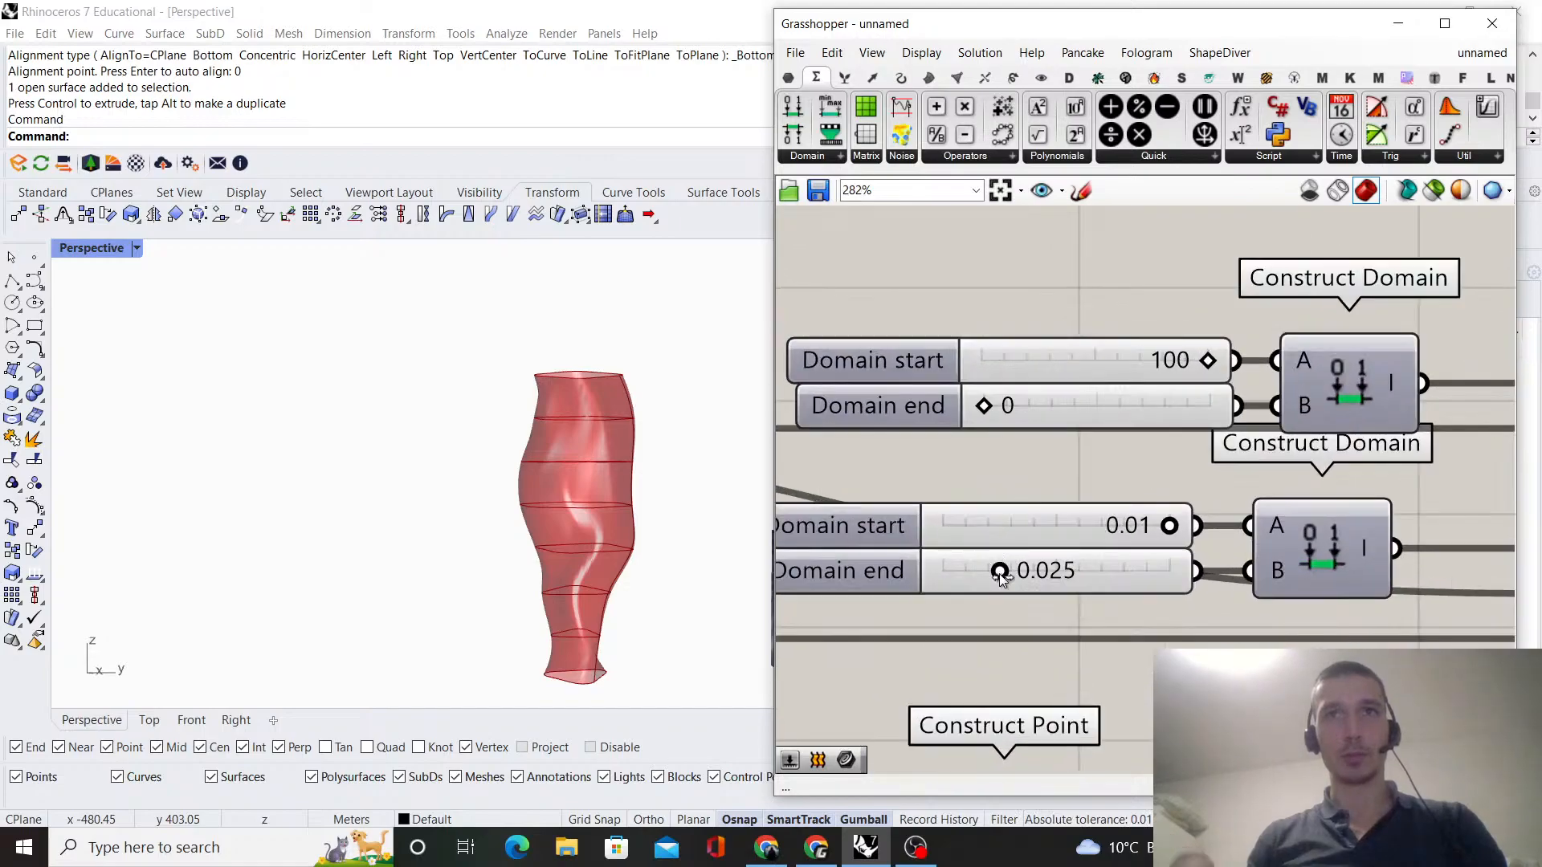
mouse_move(1019, 578)
mouse_down()
mouse_move(1068, 580)
mouse_move(998, 575)
mouse_move(1036, 580)
mouse_up()
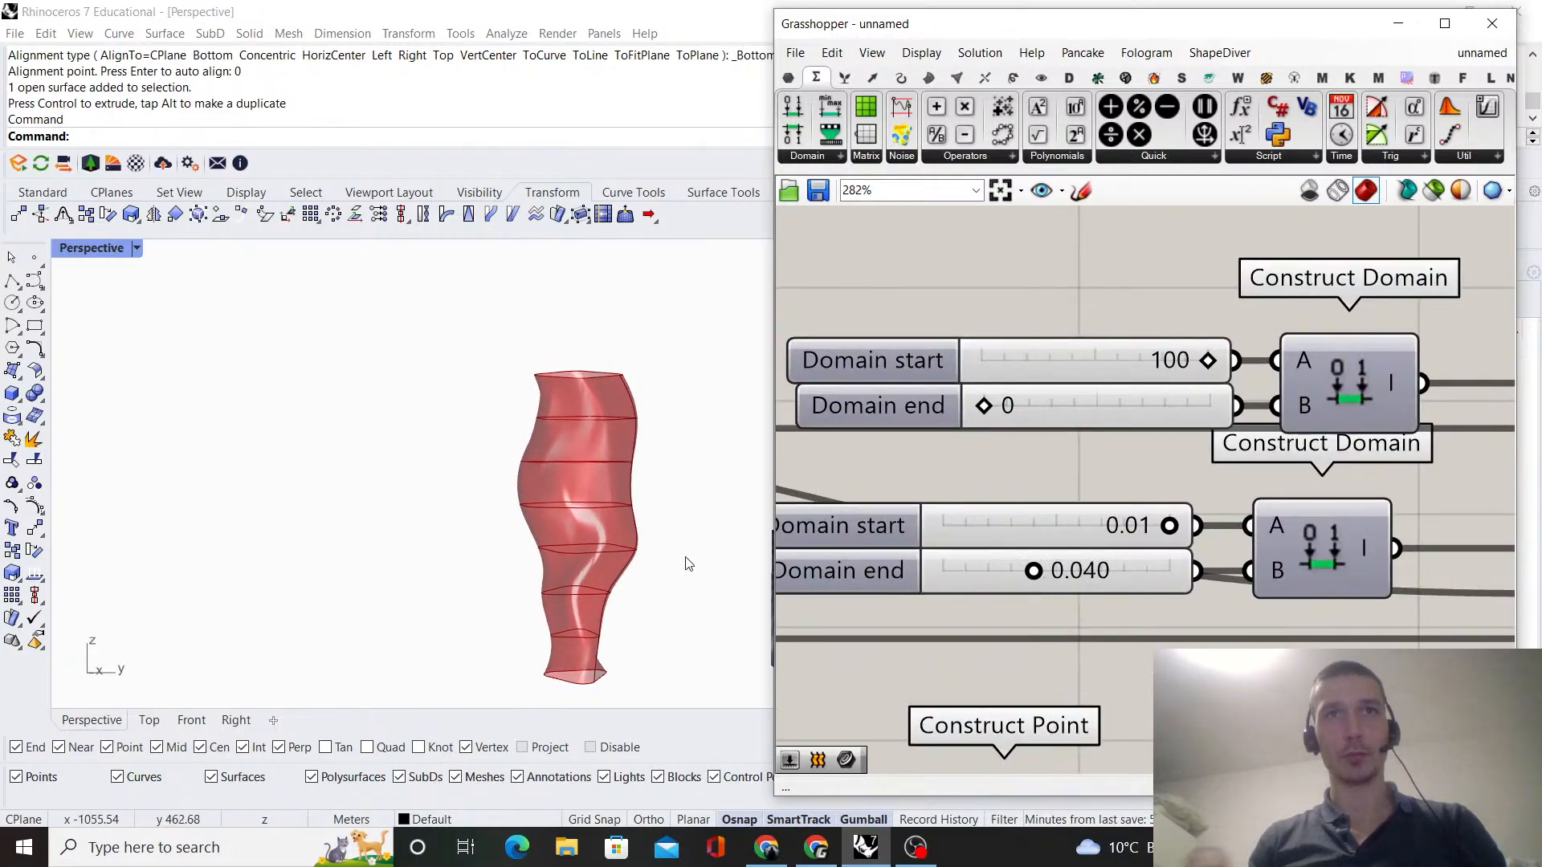
- Add a number slider for the upper Random's S input and duplicate it for the lower Random's S input
scroll(1125, 560, down, 3)
scroll(1125, 561, down, 2)
right_drag(1431, 586, 1322, 585)
scroll(1391, 592, up, 3)
scroll(1199, 549, down, 2)
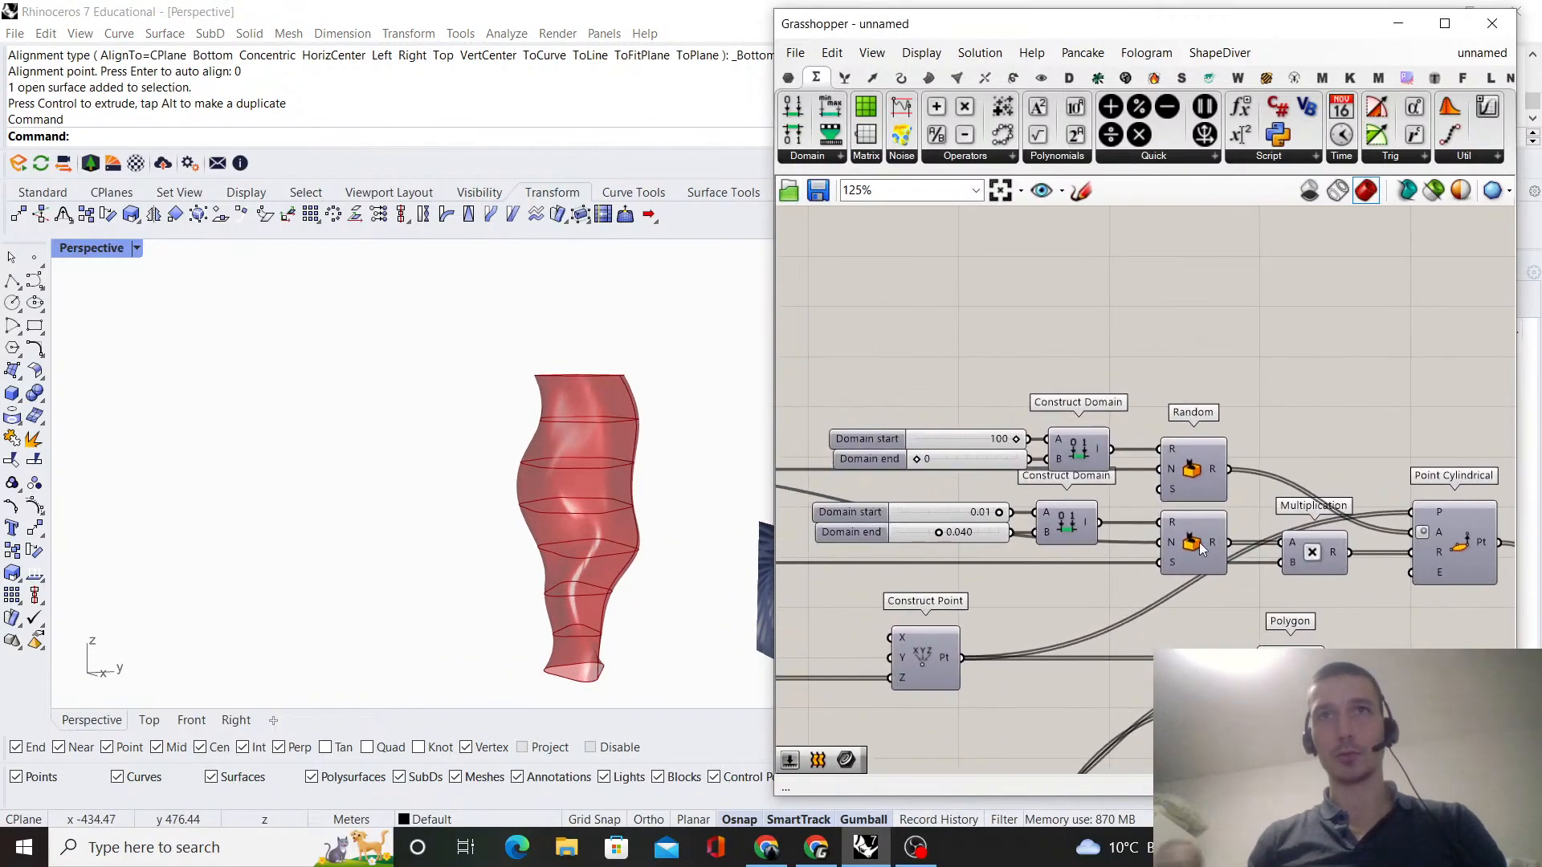
right_drag(1126, 440, 1175, 489)
double_click(1121, 425)
text(0..10)
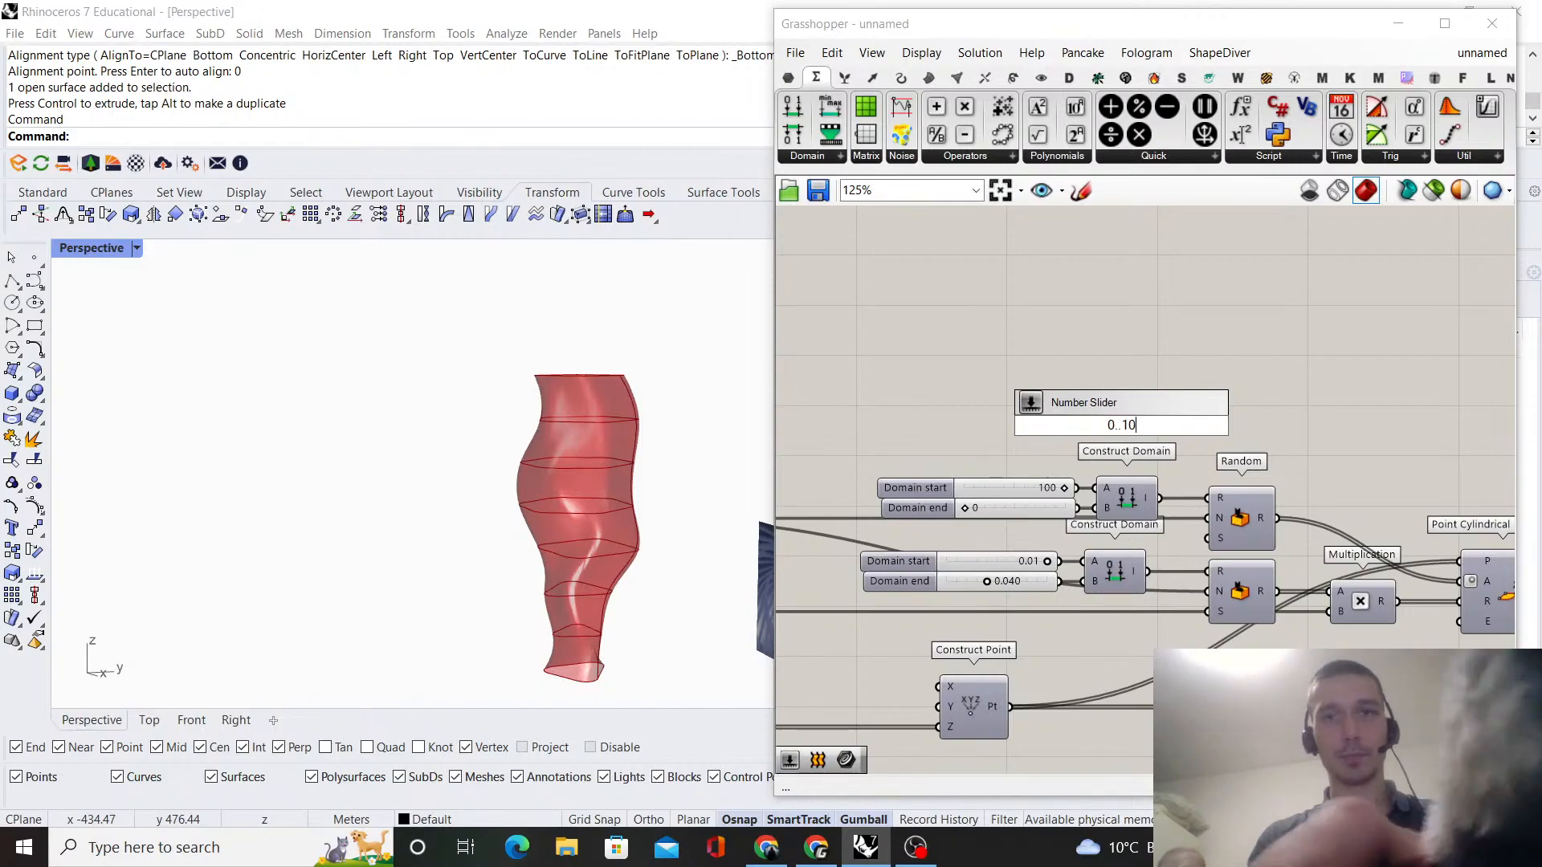
key(Return)
scroll(1183, 440, up, 2)
drag(1210, 421, 1230, 568)
drag(1155, 423, 949, 369)
alt+drag(955, 371, 949, 411)
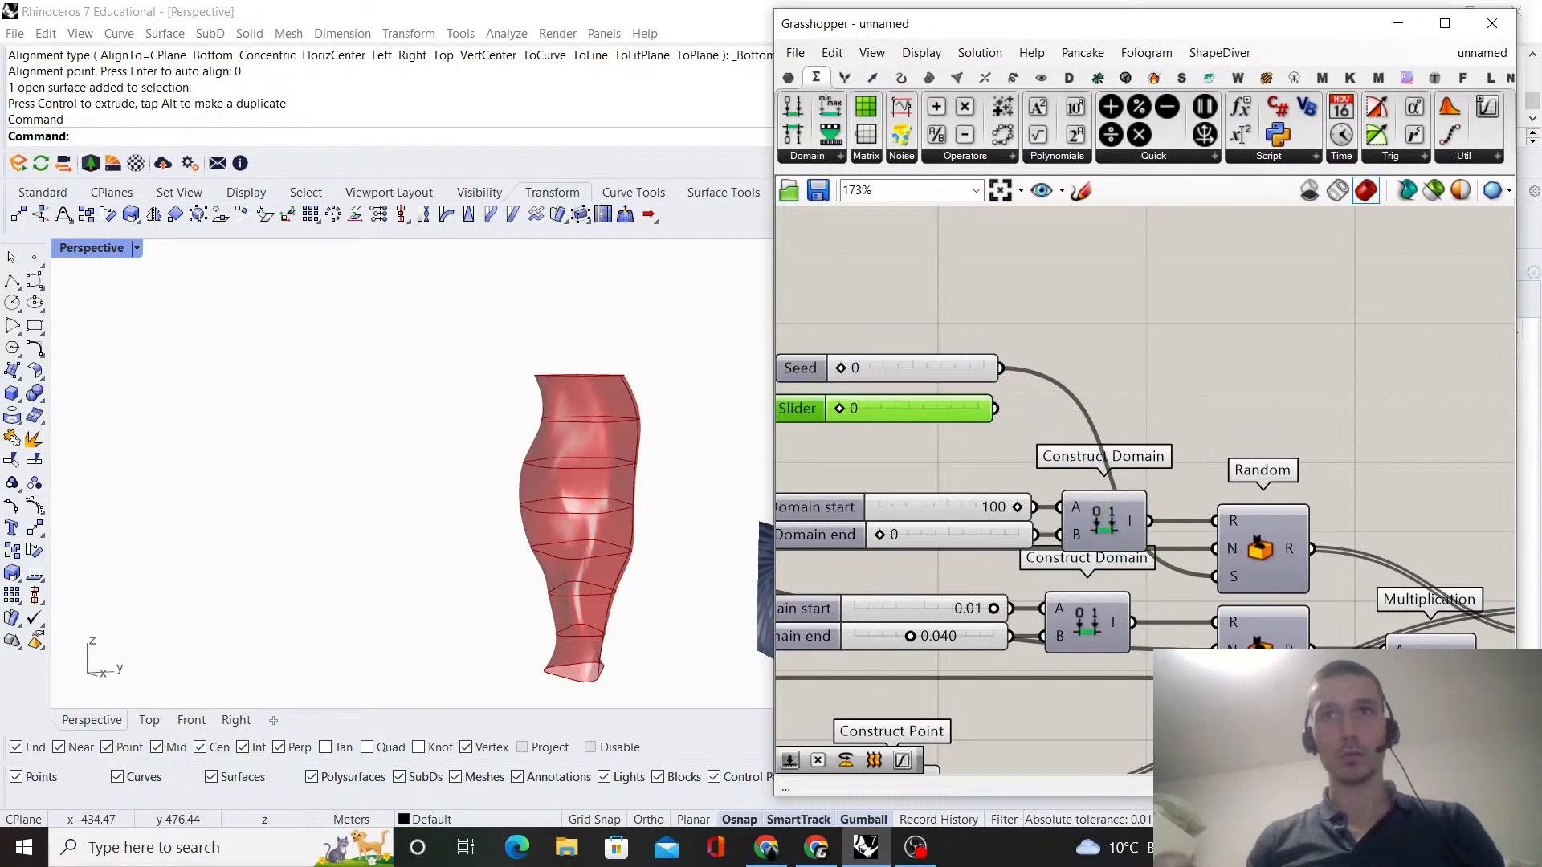
scroll(1134, 495, up, 3)
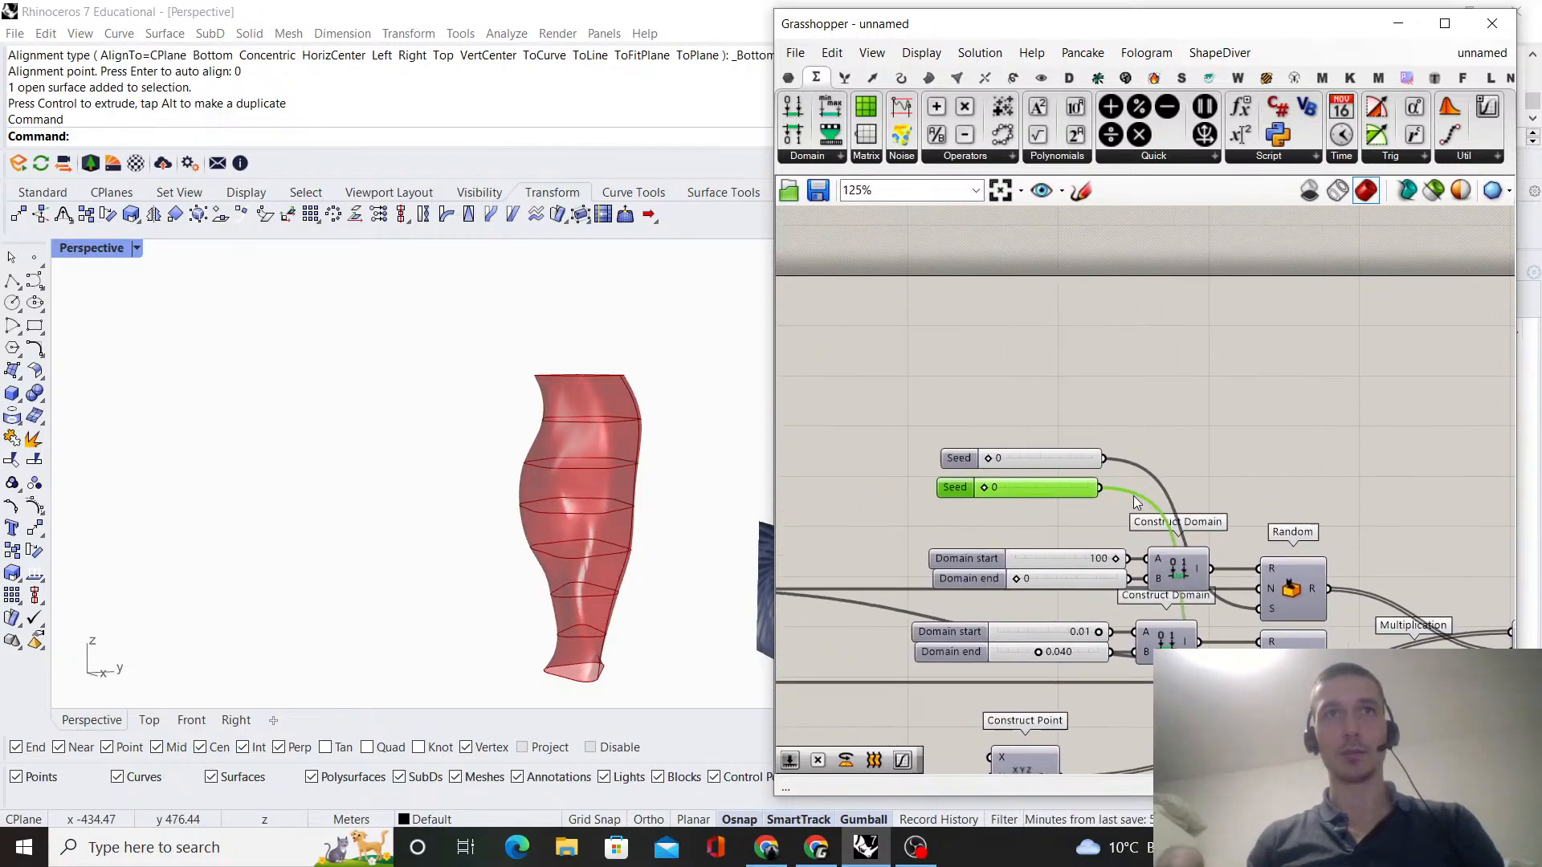
- Set the upper Random's seed to 28 and the lower Random's seed to 12 while checking the loft's shape
mouse_move(948, 488)
mouse_down()
mouse_move(1057, 486)
mouse_move(963, 486)
mouse_up()
drag(955, 426, 1009, 427)
right_drag(673, 437, 490, 449)
scroll(511, 547, up, 5)
scroll(659, 469, down, 3)
scroll(895, 378, down, 3)
scroll(1048, 613, up, 2)
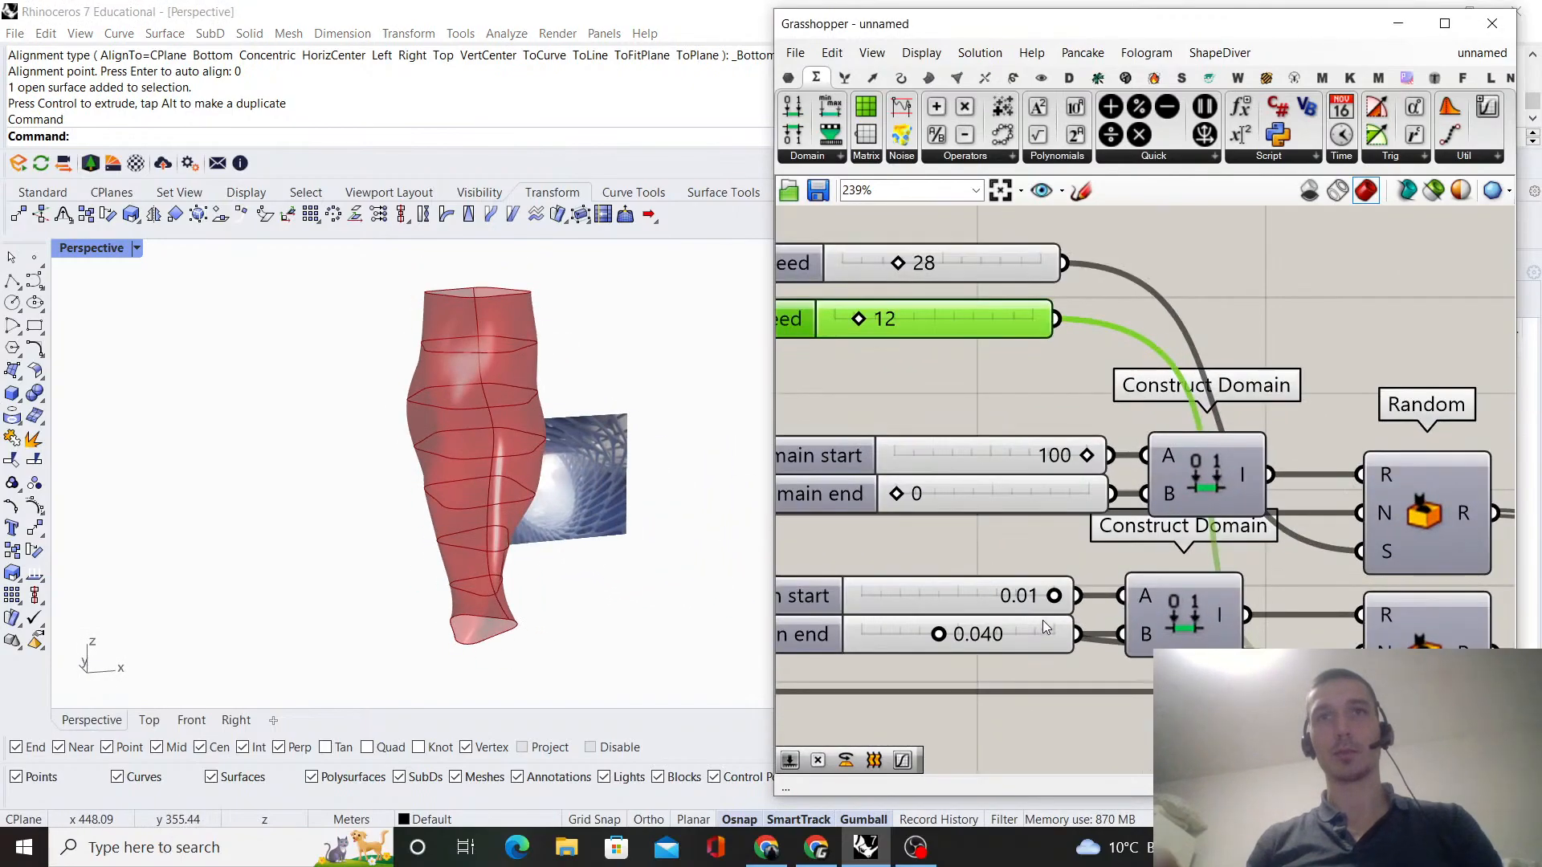
right_drag(450, 514, 378, 532)
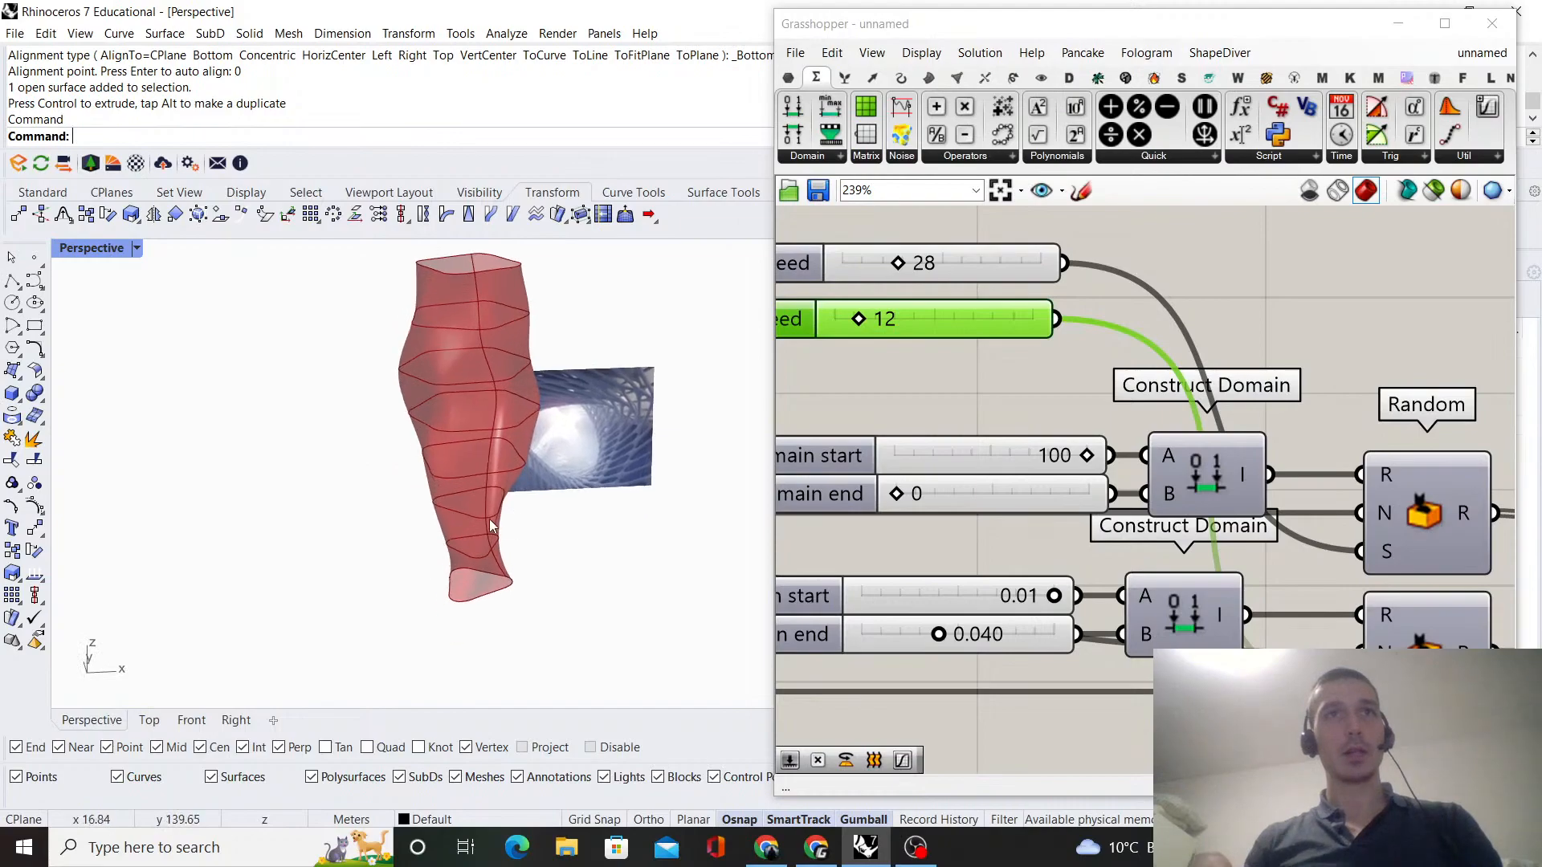
- Move the Loft component closer to Rebuild Curve
scroll(1094, 556, down, 7)
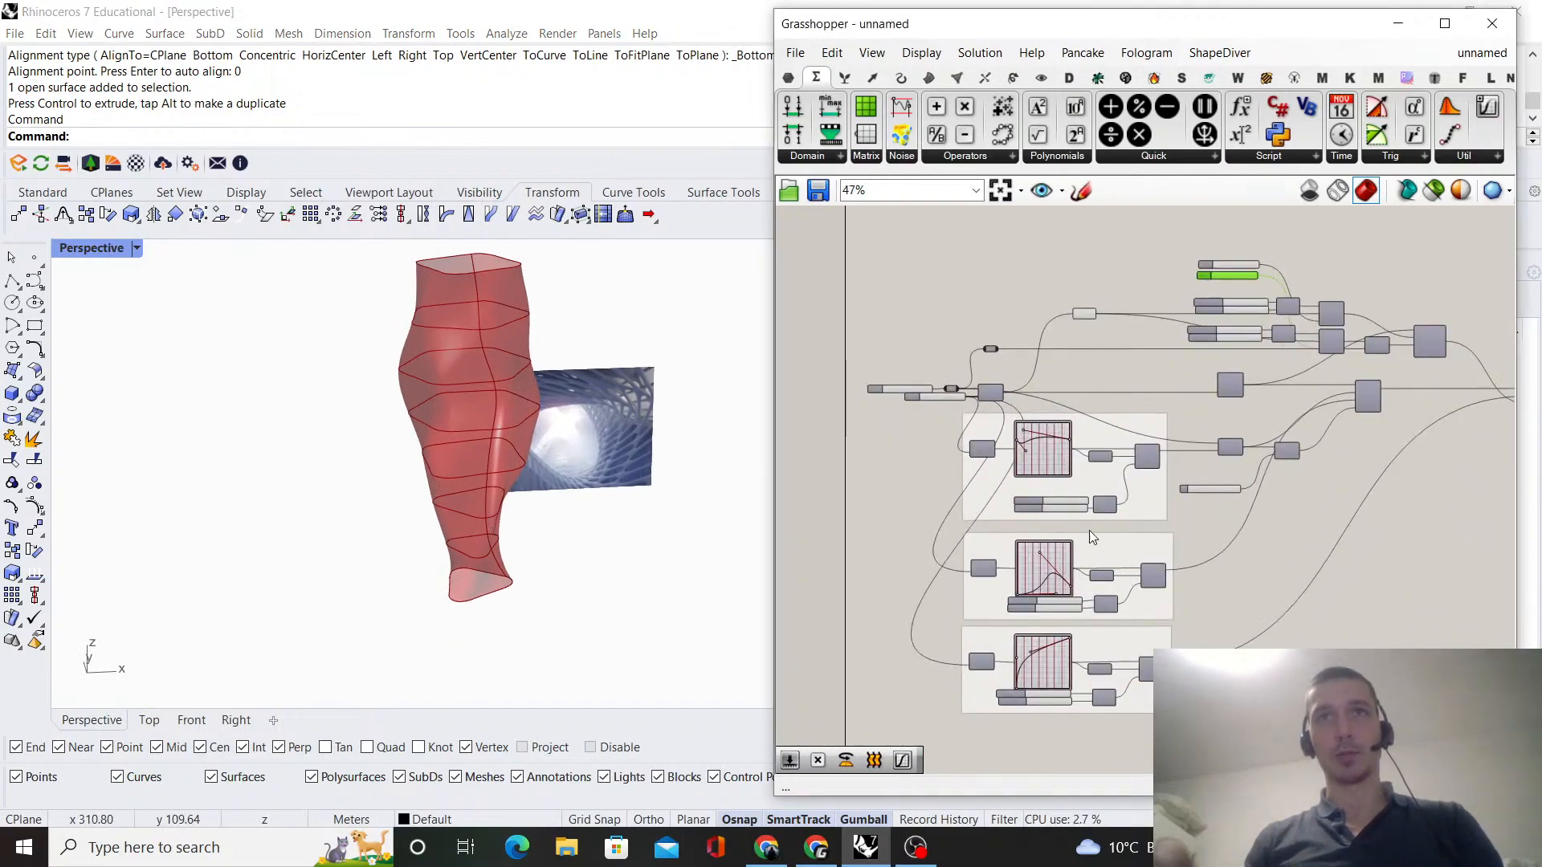
scroll(1093, 543, up, 4)
right_drag(595, 474, 492, 444)
right_drag(514, 508, 554, 464)
scroll(921, 491, down, 11)
scroll(1134, 426, up, 12)
drag(1272, 433, 1145, 500)
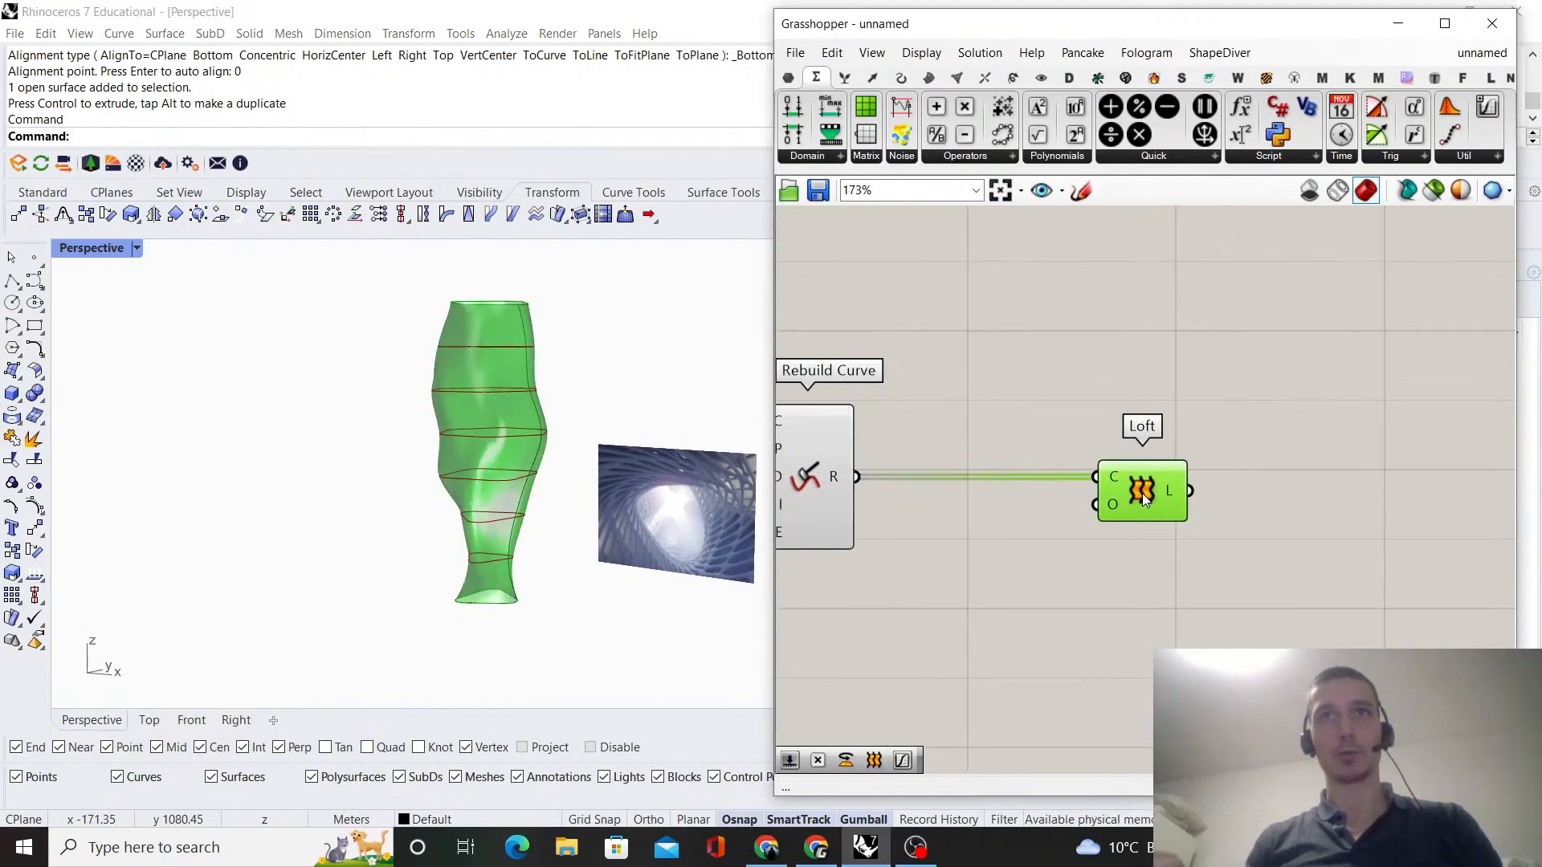
click(1044, 452)
- Turn off the preview of the Rebuild Curve component
scroll(1037, 461, down, 5)
right_drag(1036, 461, 1245, 457)
right_click(1099, 406)
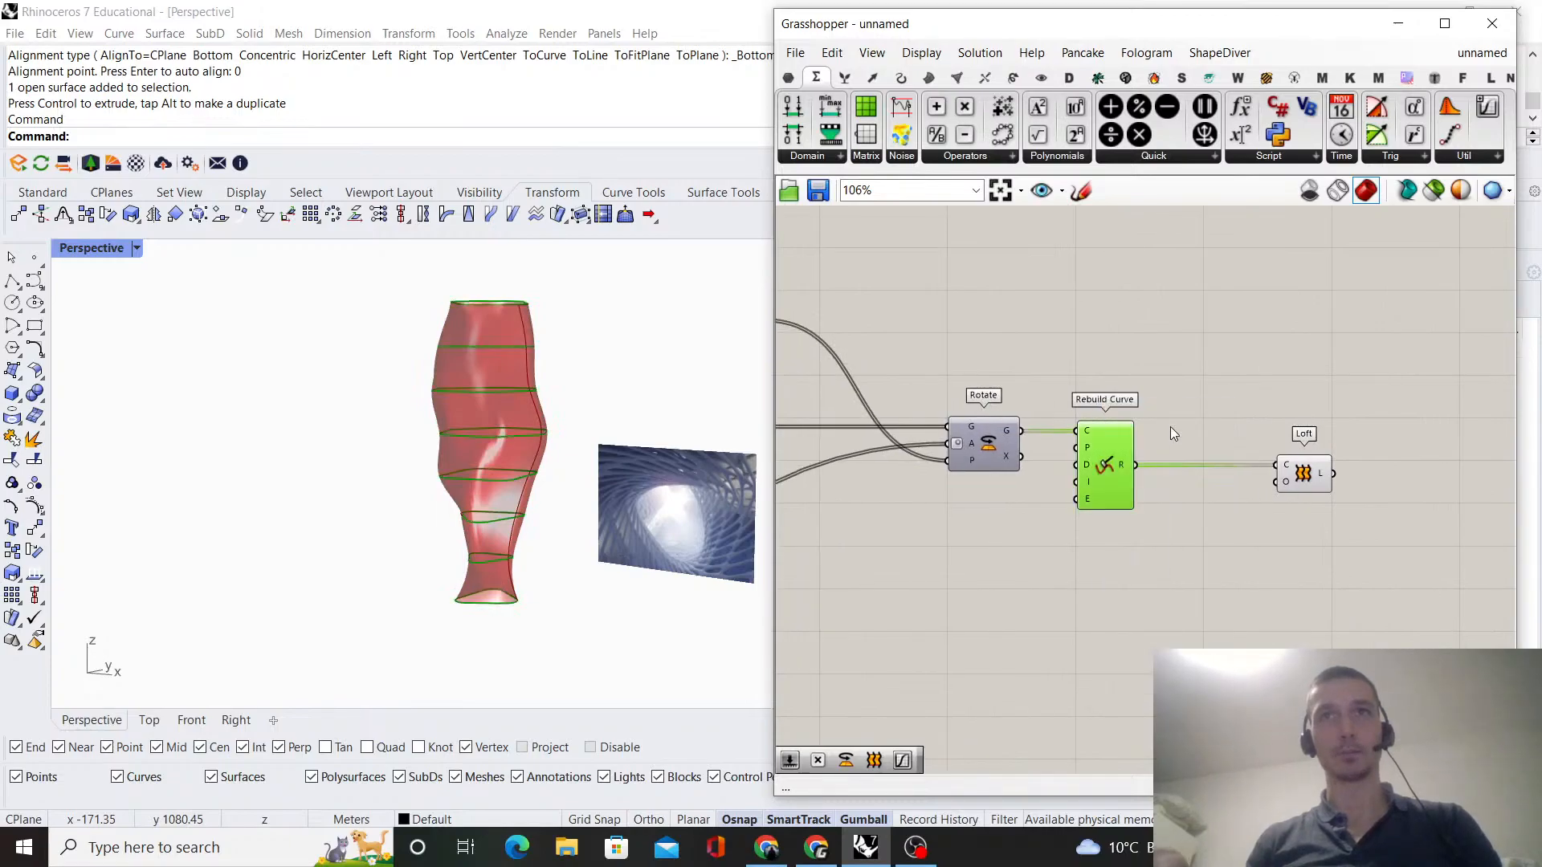
click(1166, 432)
right_drag(723, 450, 574, 458)
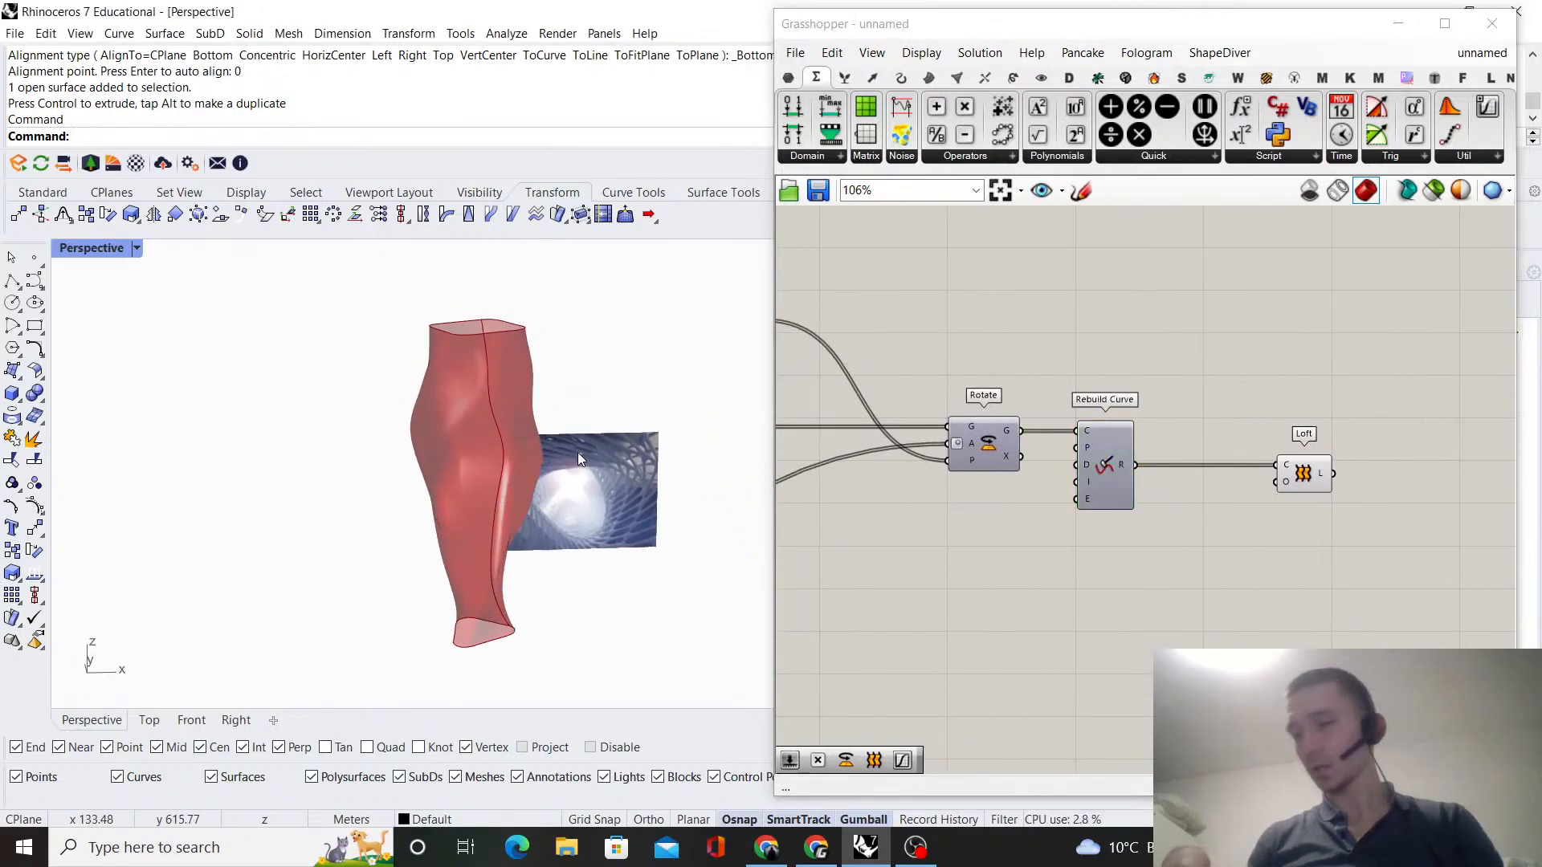
- Add a LunchBox Hexagonal Structure component and place it beyond the Loft component with room between them
scroll(1212, 495, up, 5)
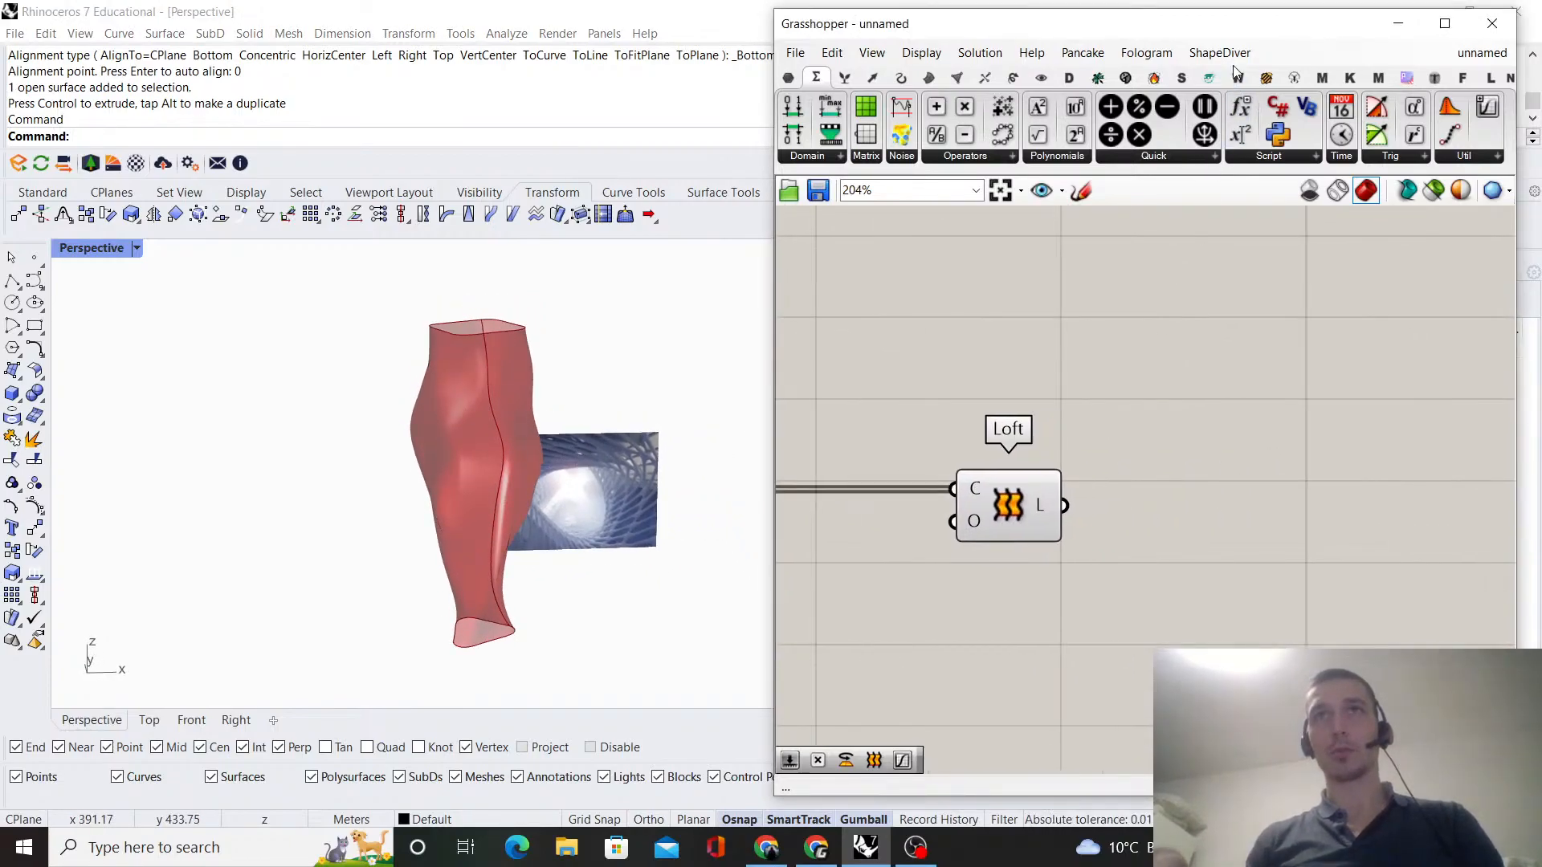
click(1490, 78)
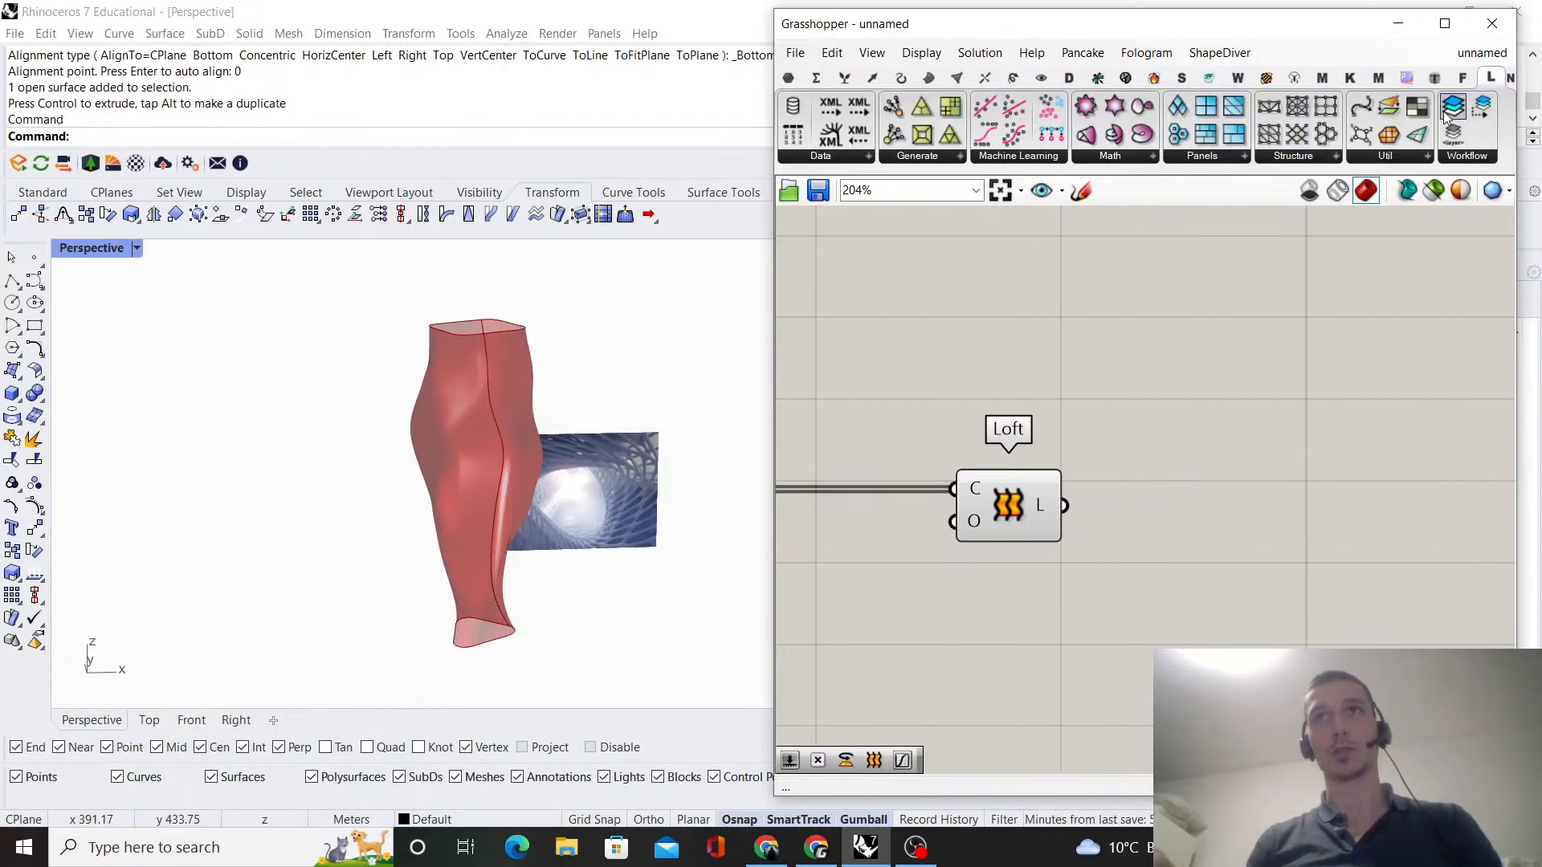
click(1302, 163)
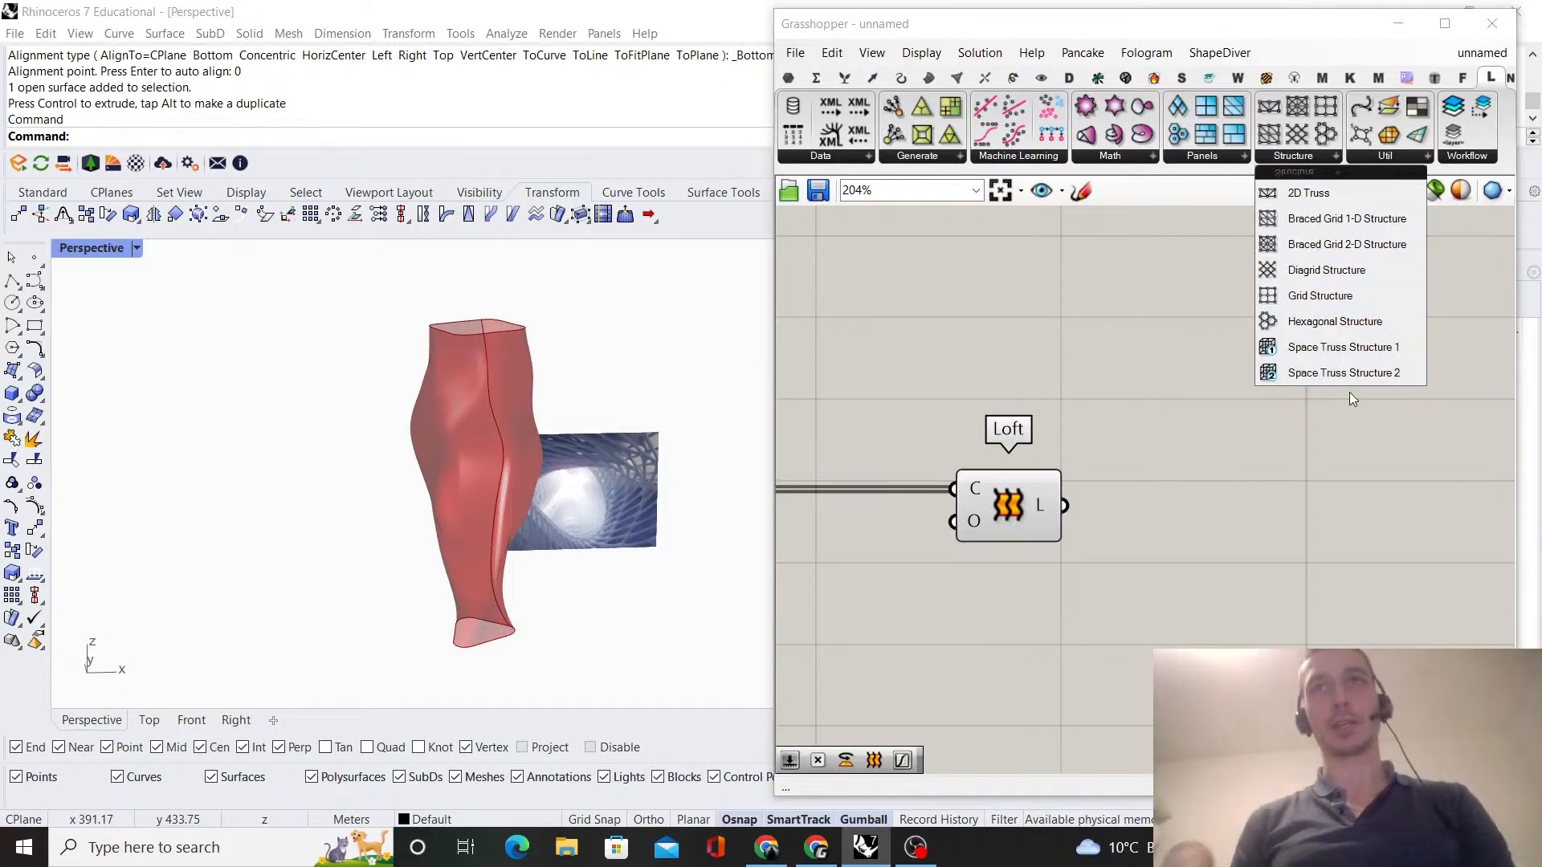
click(1347, 322)
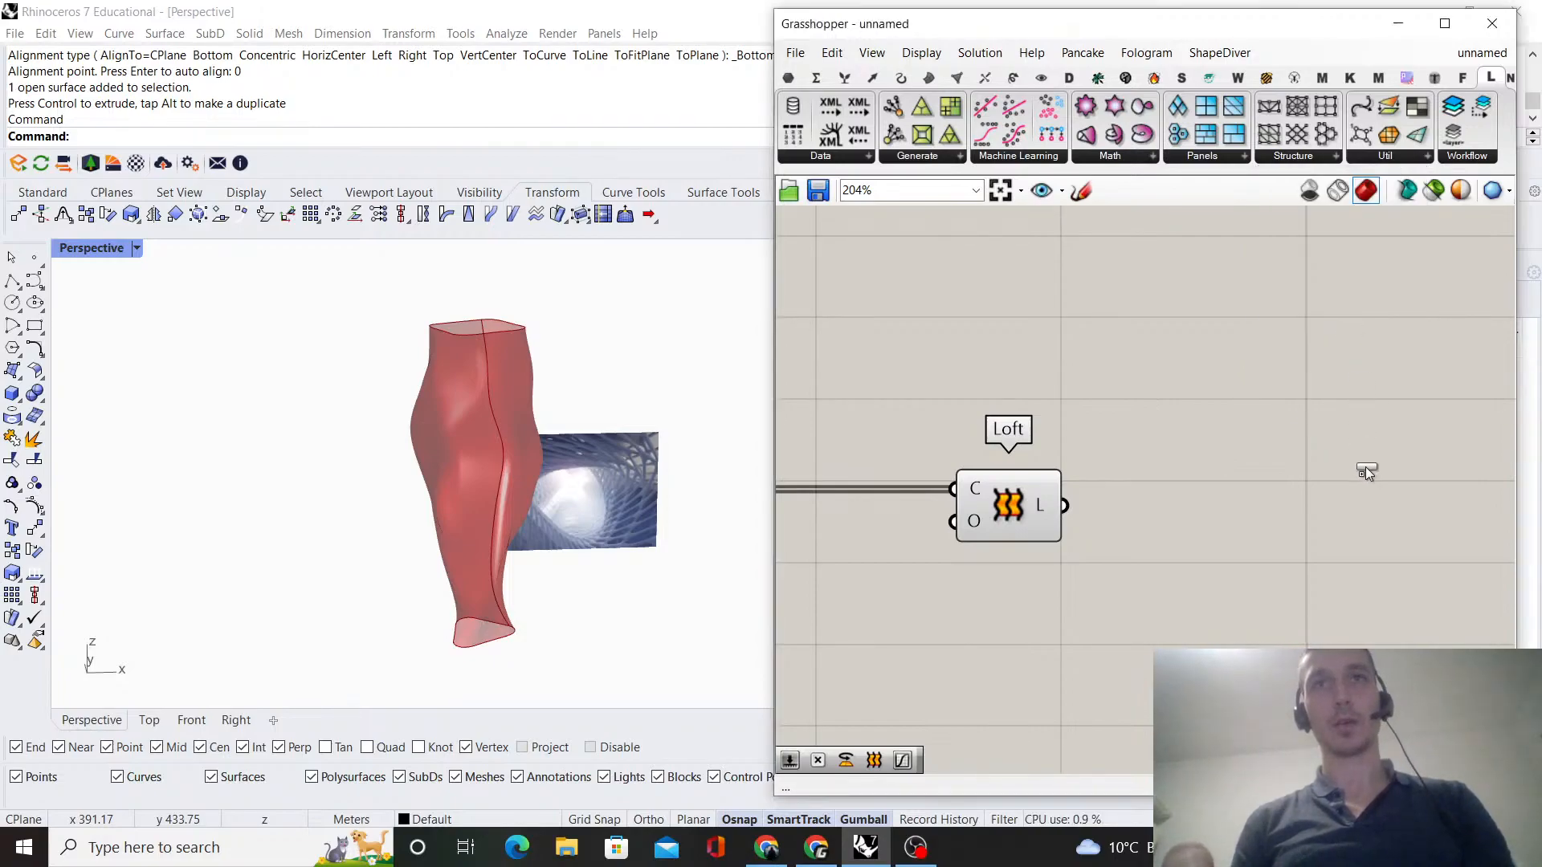
click(1366, 466)
scroll(1208, 445, down, 2)
drag(1259, 423, 1339, 461)
right_drag(1190, 387, 1134, 370)
scroll(964, 450, up, 2)
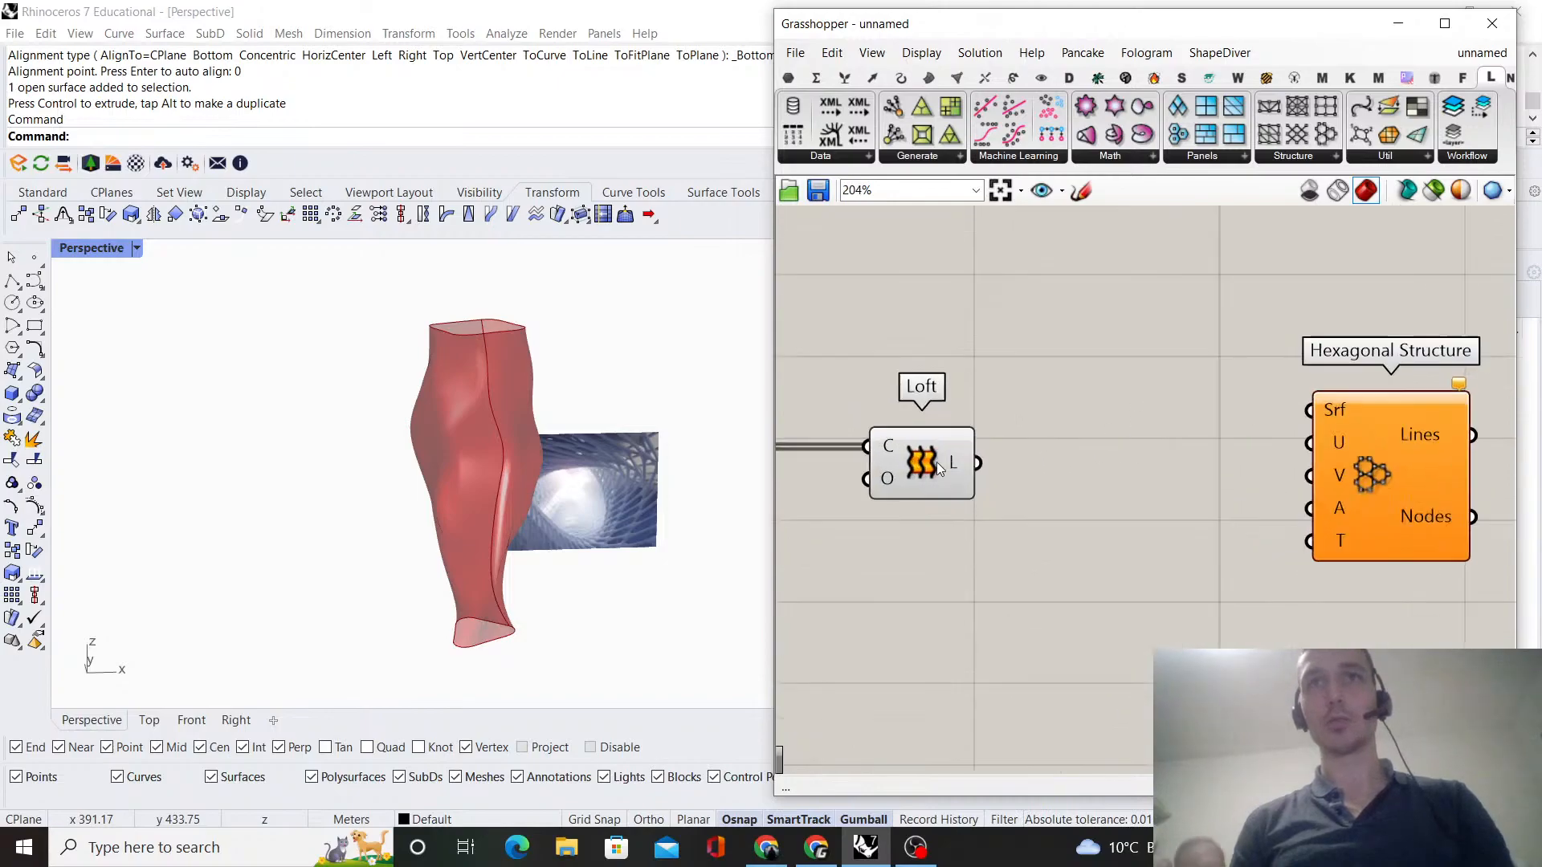
- Connect Loft's L output to the Srf input of Hexagonal Structure
right_drag(1038, 394, 1026, 415)
drag(1227, 419, 1406, 510)
scroll(497, 501, up, 5)
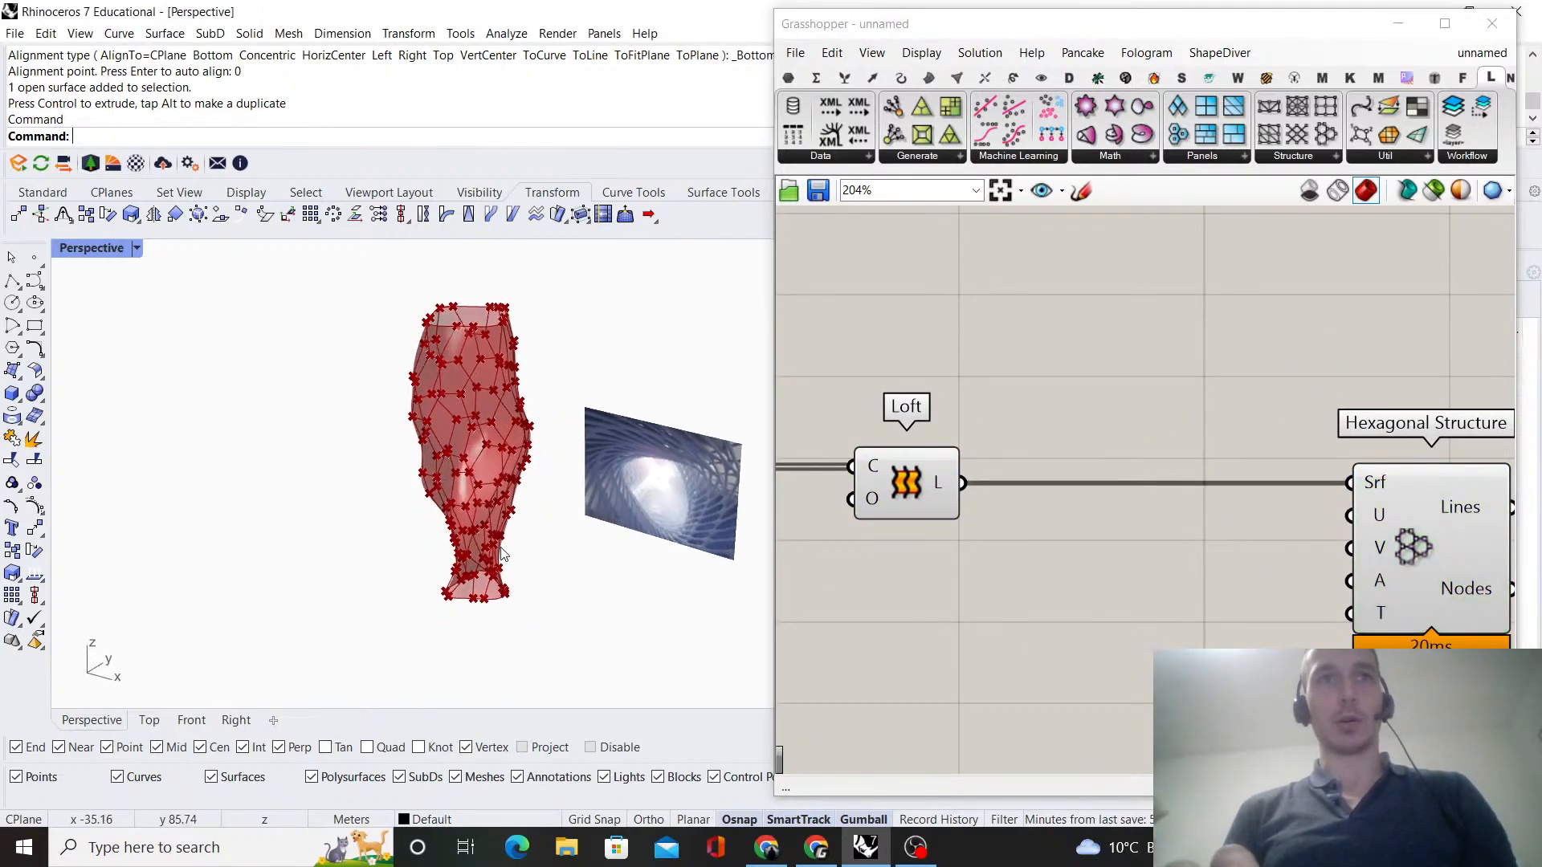
- Select the Hexagonal Structure component and examine its cells on the lofted surface from several angles, near the opening and along the seam
right_drag(496, 501, 520, 477)
scroll(527, 477, up, 6)
scroll(532, 474, down, 5)
right_drag(1084, 445, 947, 444)
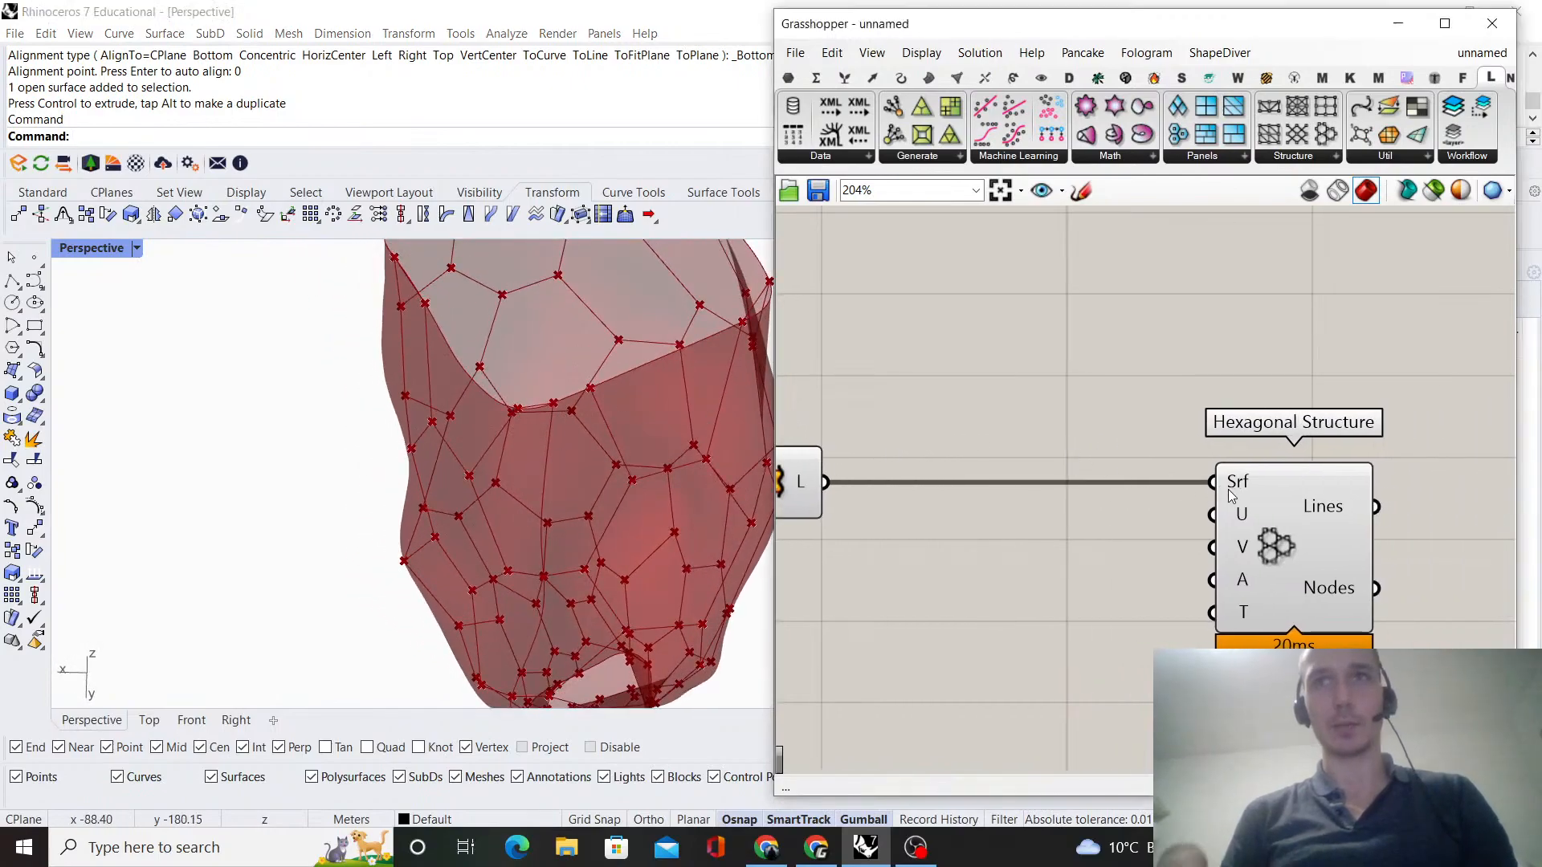
click(1235, 490)
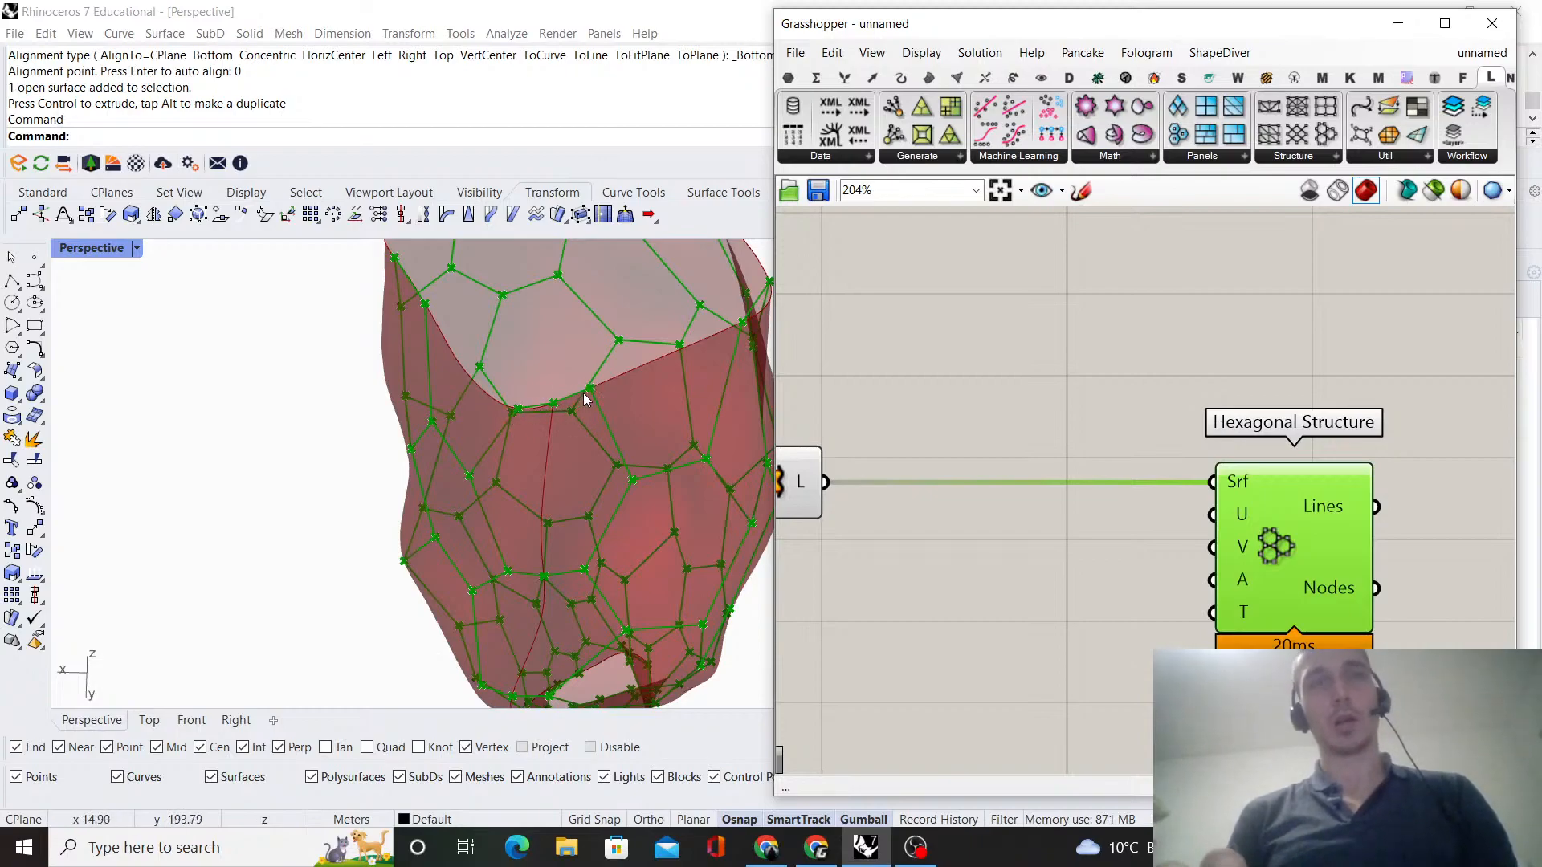
mouse_move(508, 421)
right_down()
mouse_move(542, 440)
mouse_move(637, 424)
mouse_move(604, 431)
mouse_move(577, 475)
mouse_move(548, 387)
mouse_move(601, 436)
mouse_move(535, 413)
right_up()
scroll(604, 431, up, 7)
scroll(577, 475, down, 5)
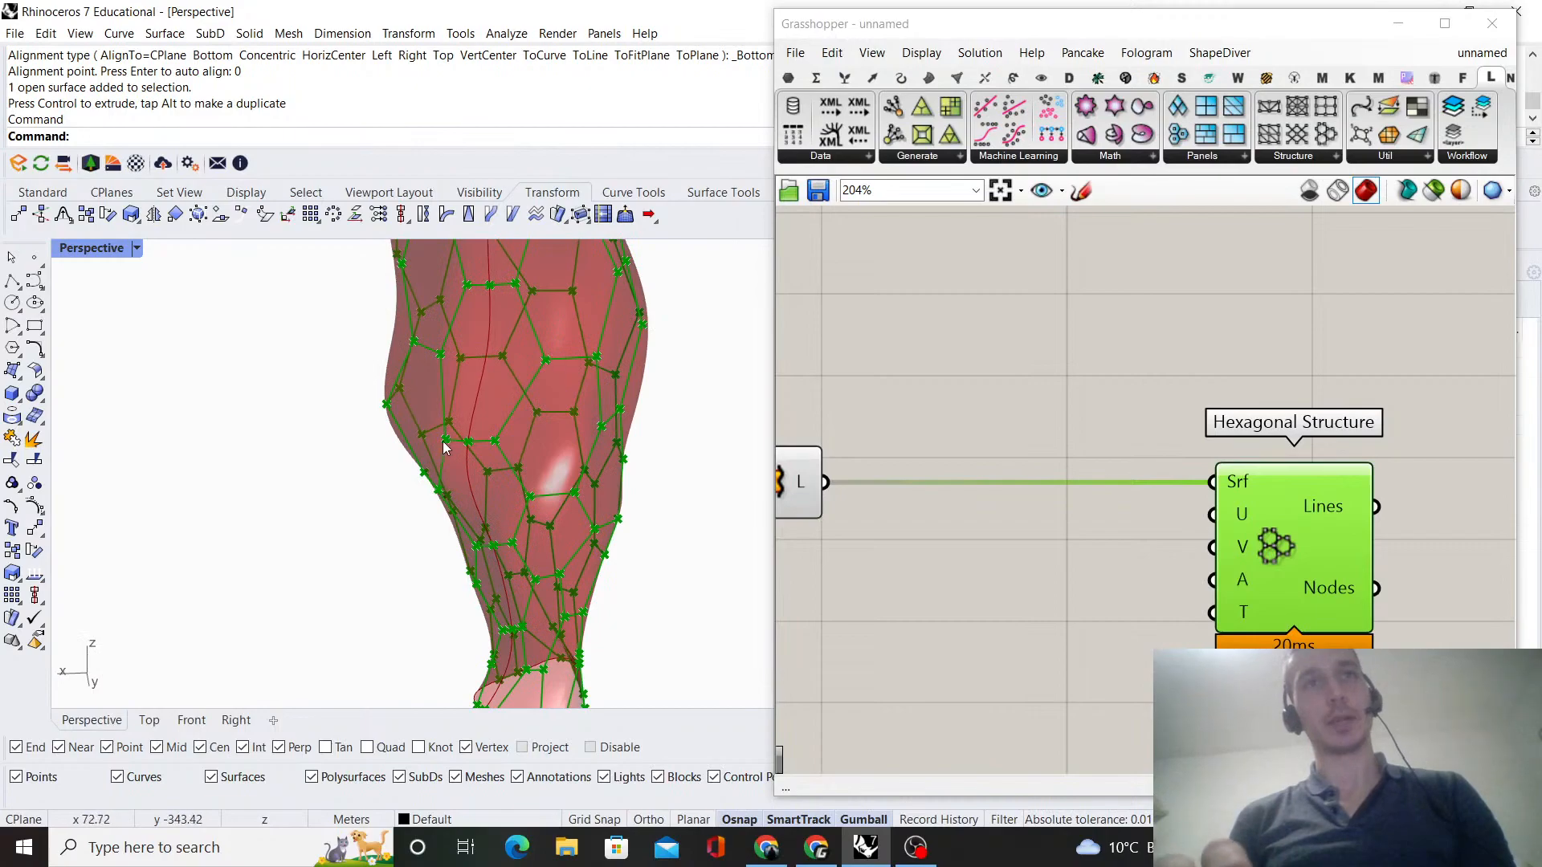
scroll(446, 449, down, 3)
right_drag(445, 448, 622, 467)
scroll(622, 467, up, 7)
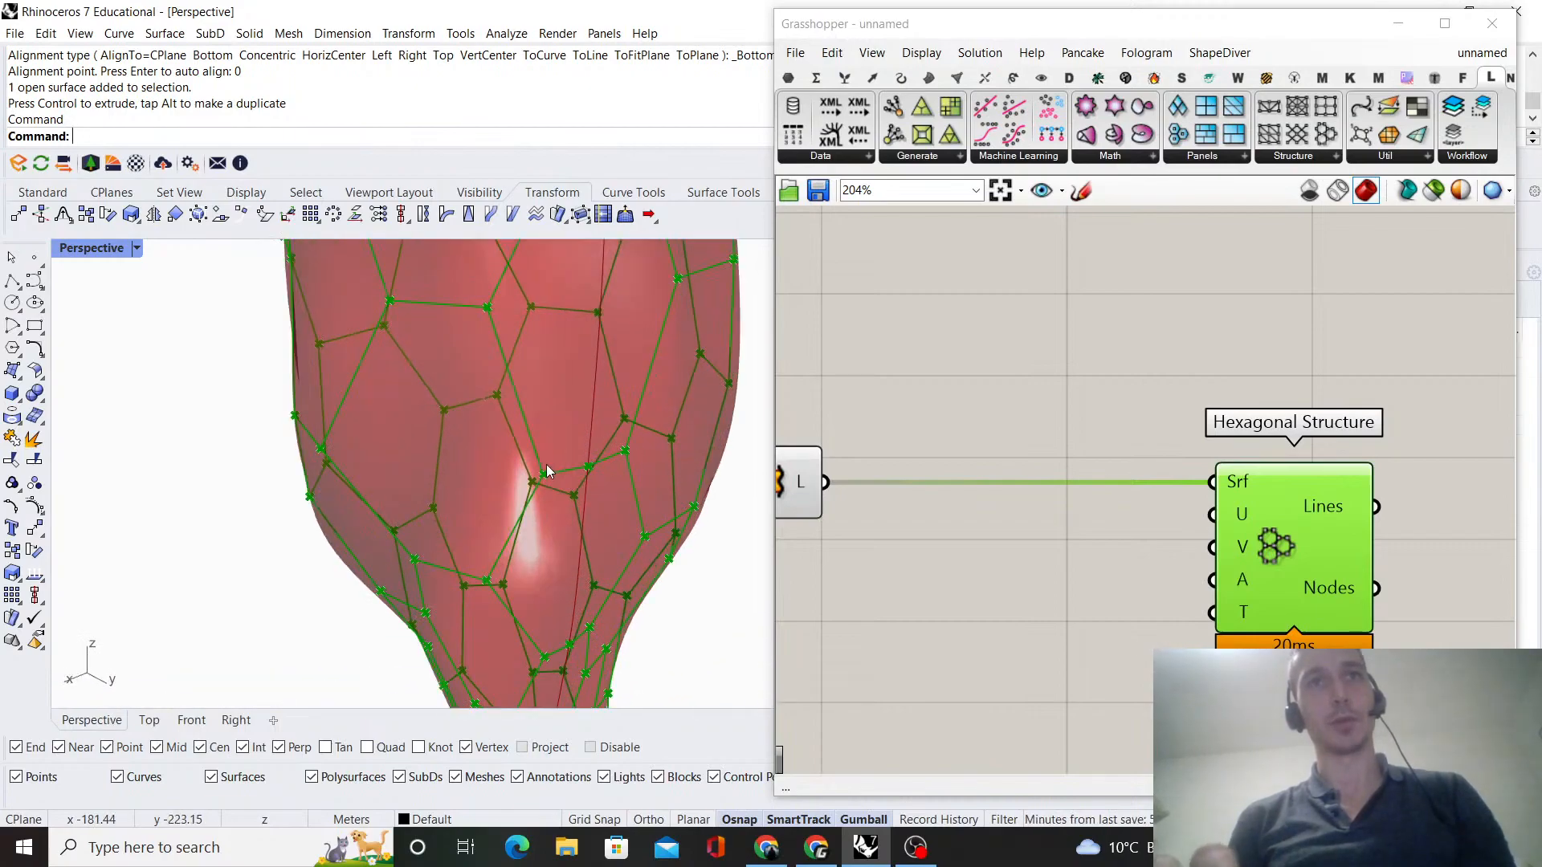
right_drag(629, 481, 561, 509)
scroll(561, 509, up, 4)
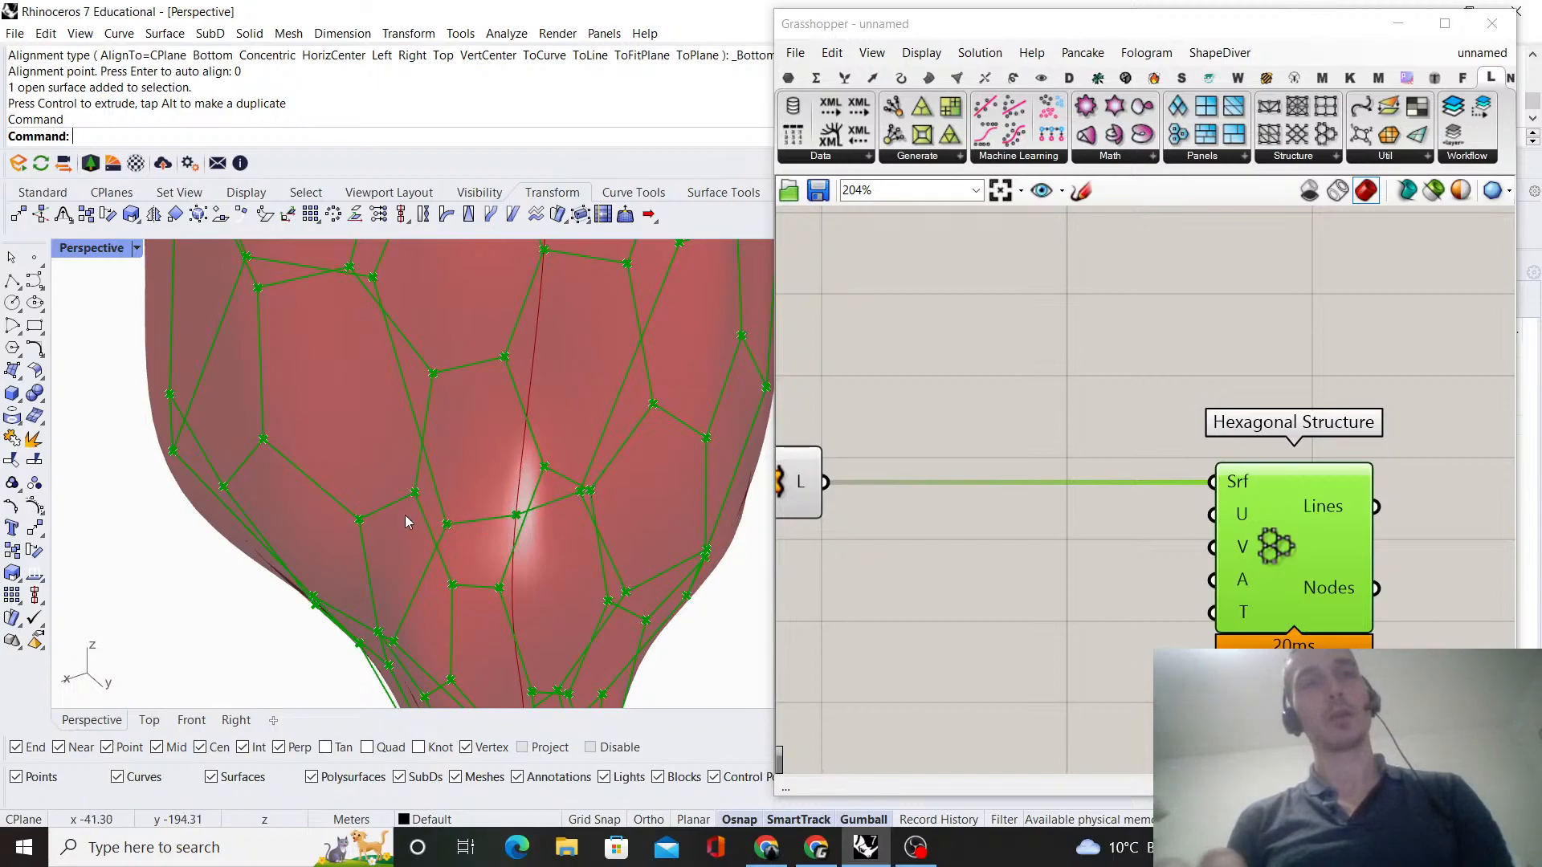
- Compare the hexagonal cells on the lofted surface with the reference picture of the twisted lattice, viewing both from several angles
scroll(474, 505, down, 10)
right_drag(508, 454, 609, 400)
shift+right_drag(609, 400, 566, 392)
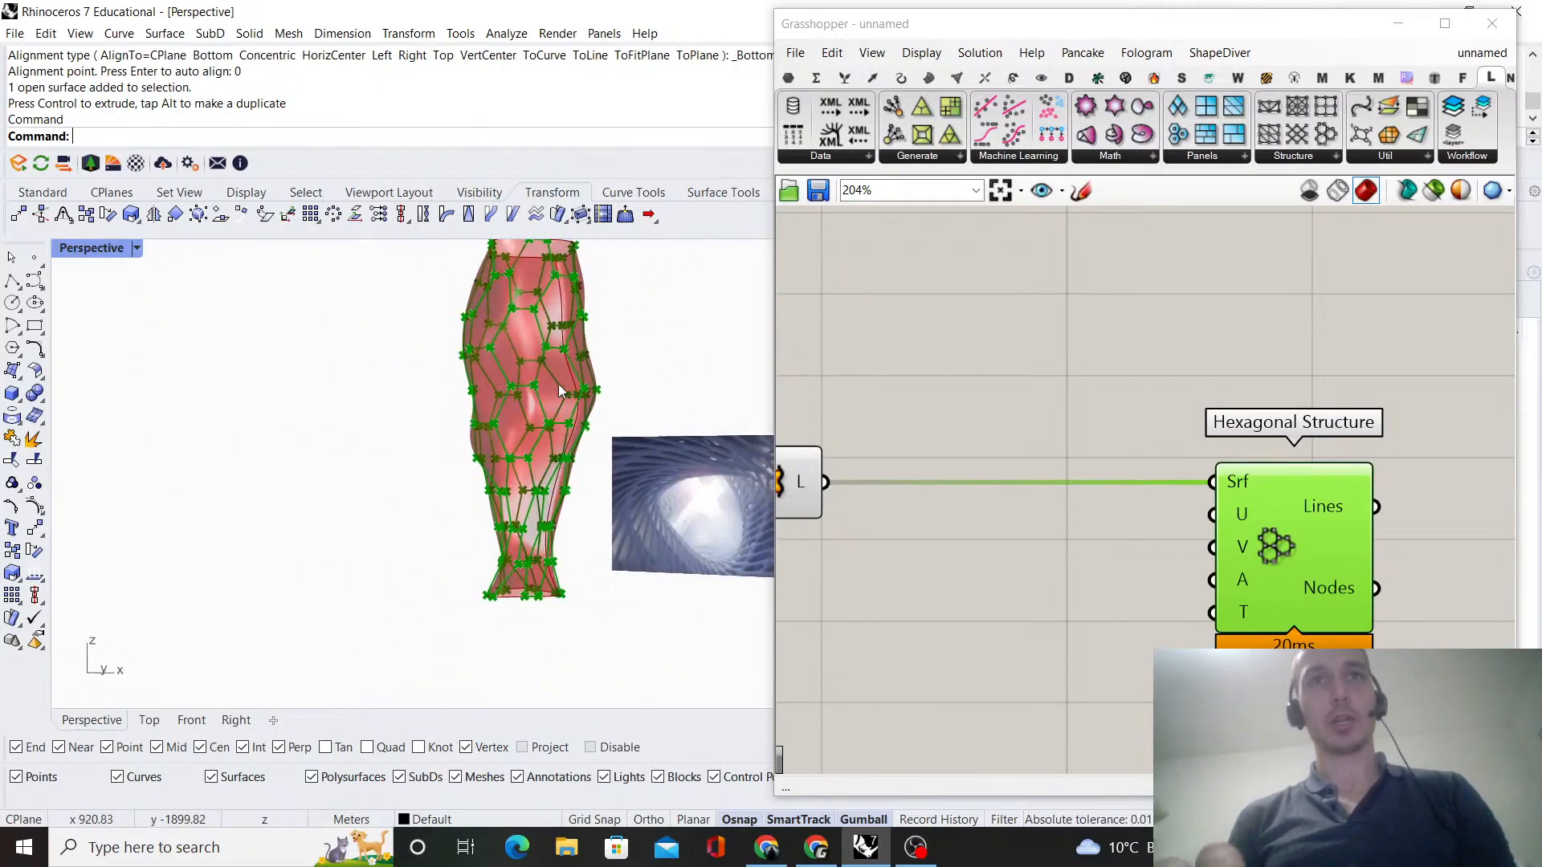
scroll(664, 444, up, 10)
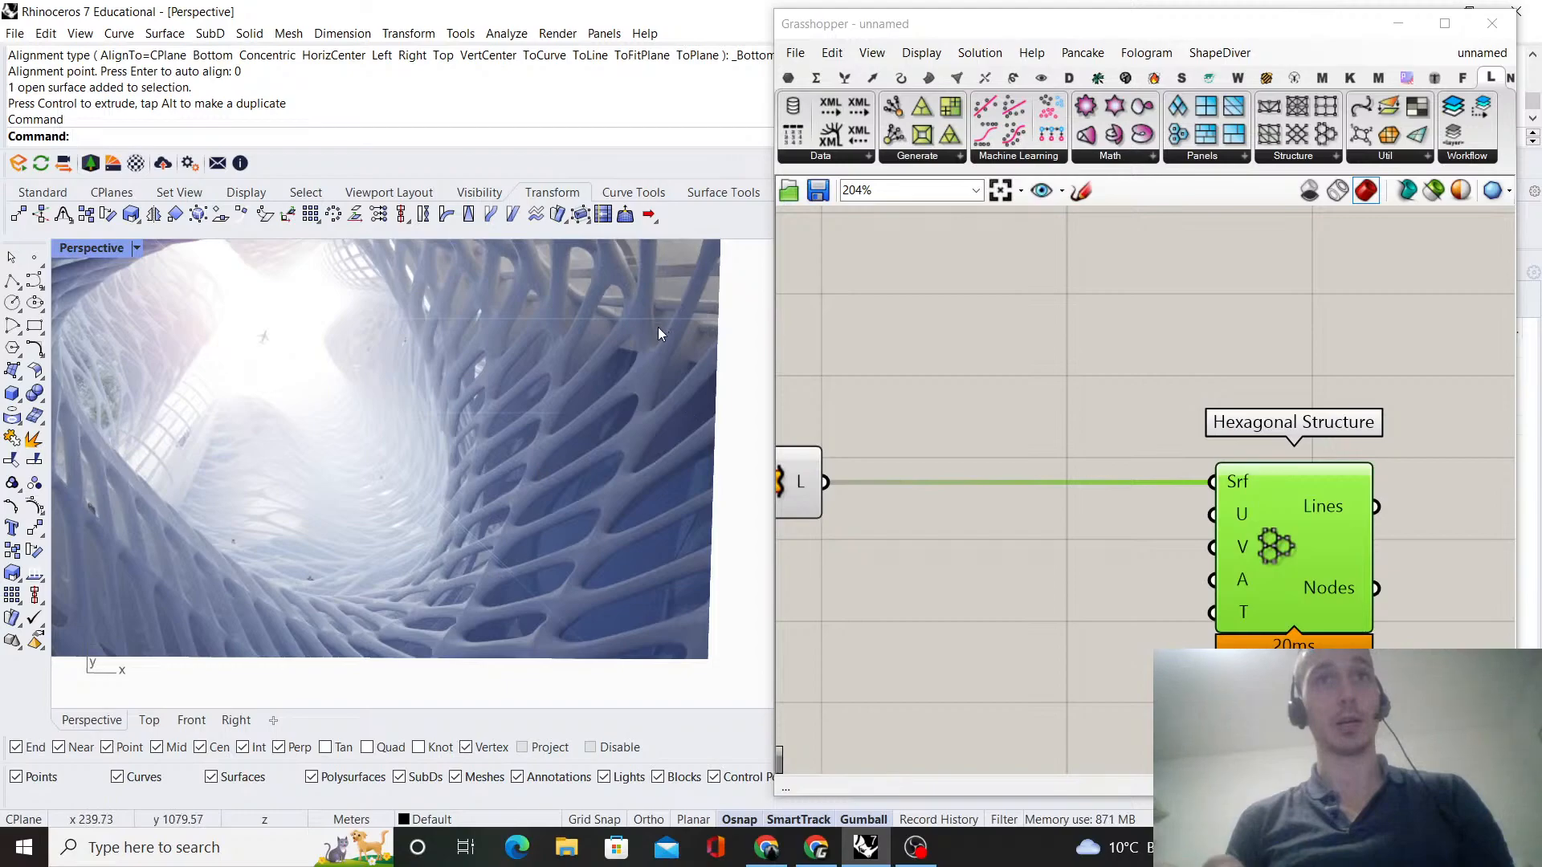
right_drag(545, 535, 609, 484)
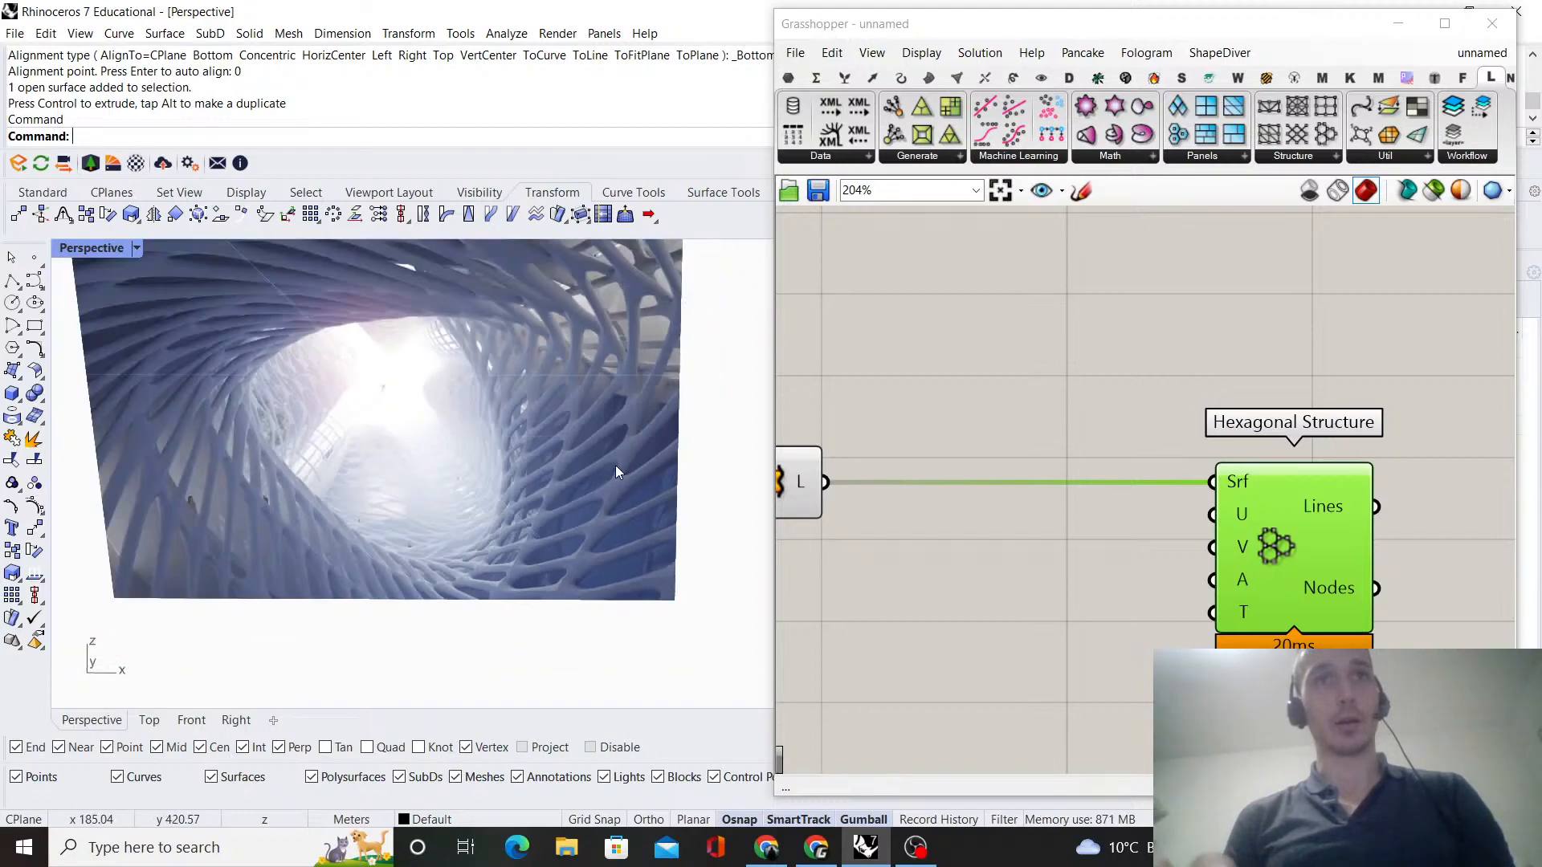
scroll(432, 528, up, 6)
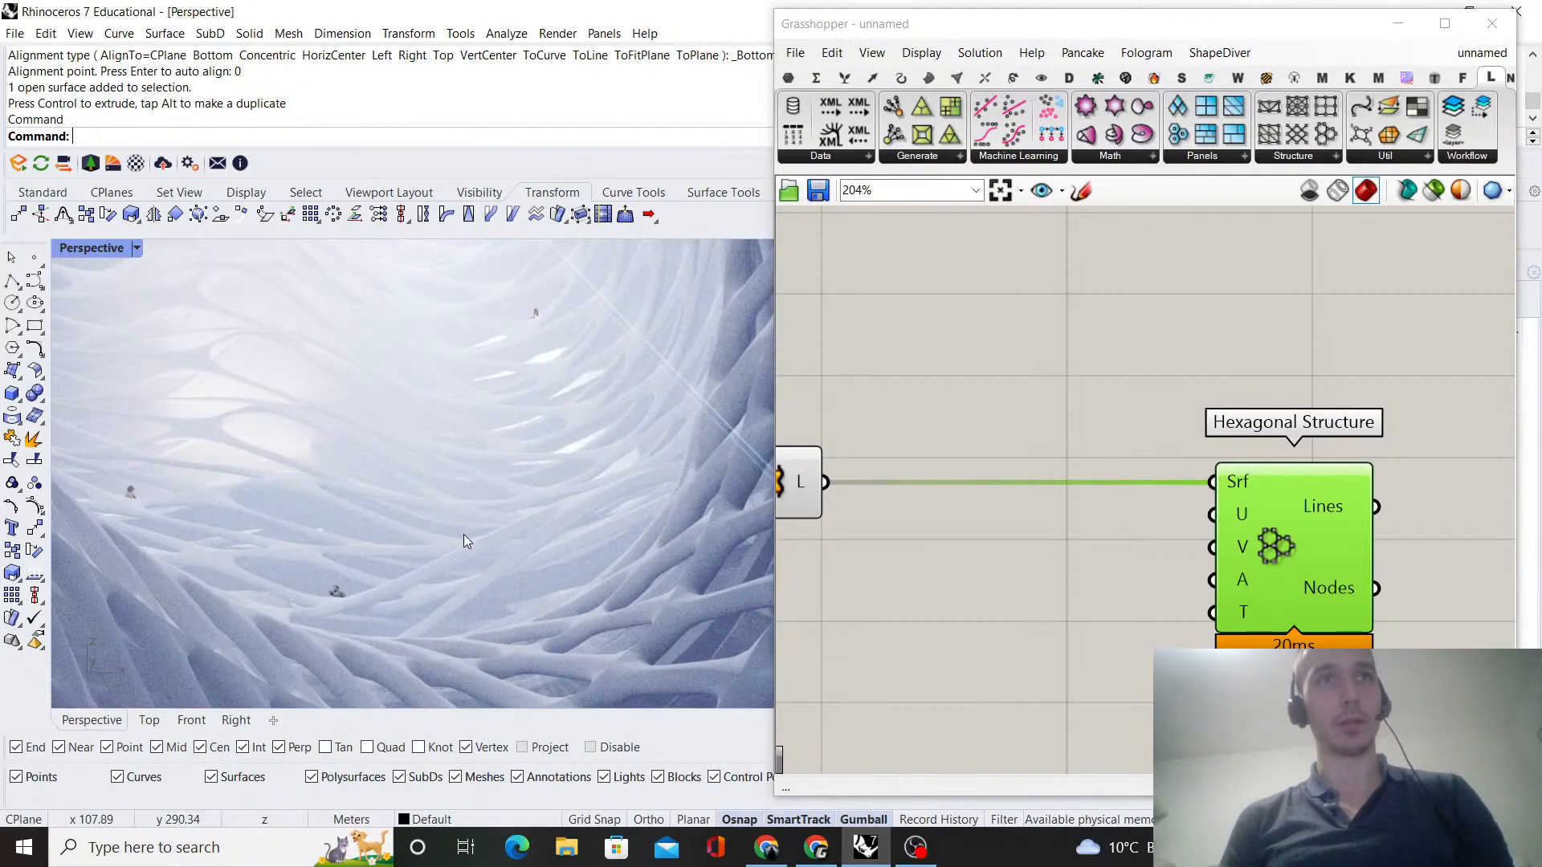
scroll(325, 445, down, 6)
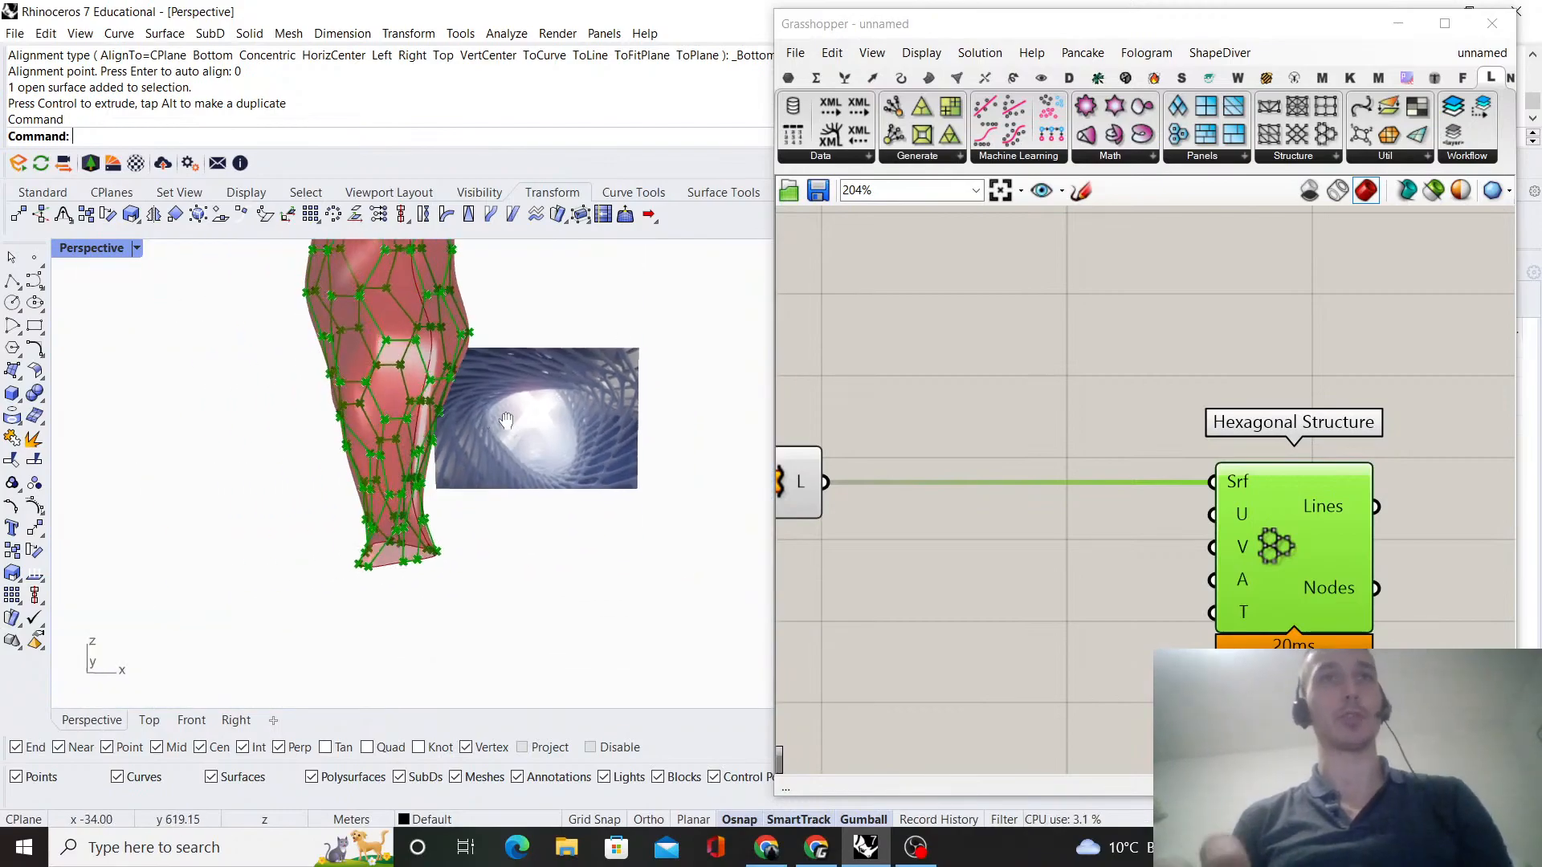
right_drag(463, 383, 537, 487)
scroll(420, 367, up, 4)
scroll(539, 489, up, 3)
scroll(1044, 458, down, 5)
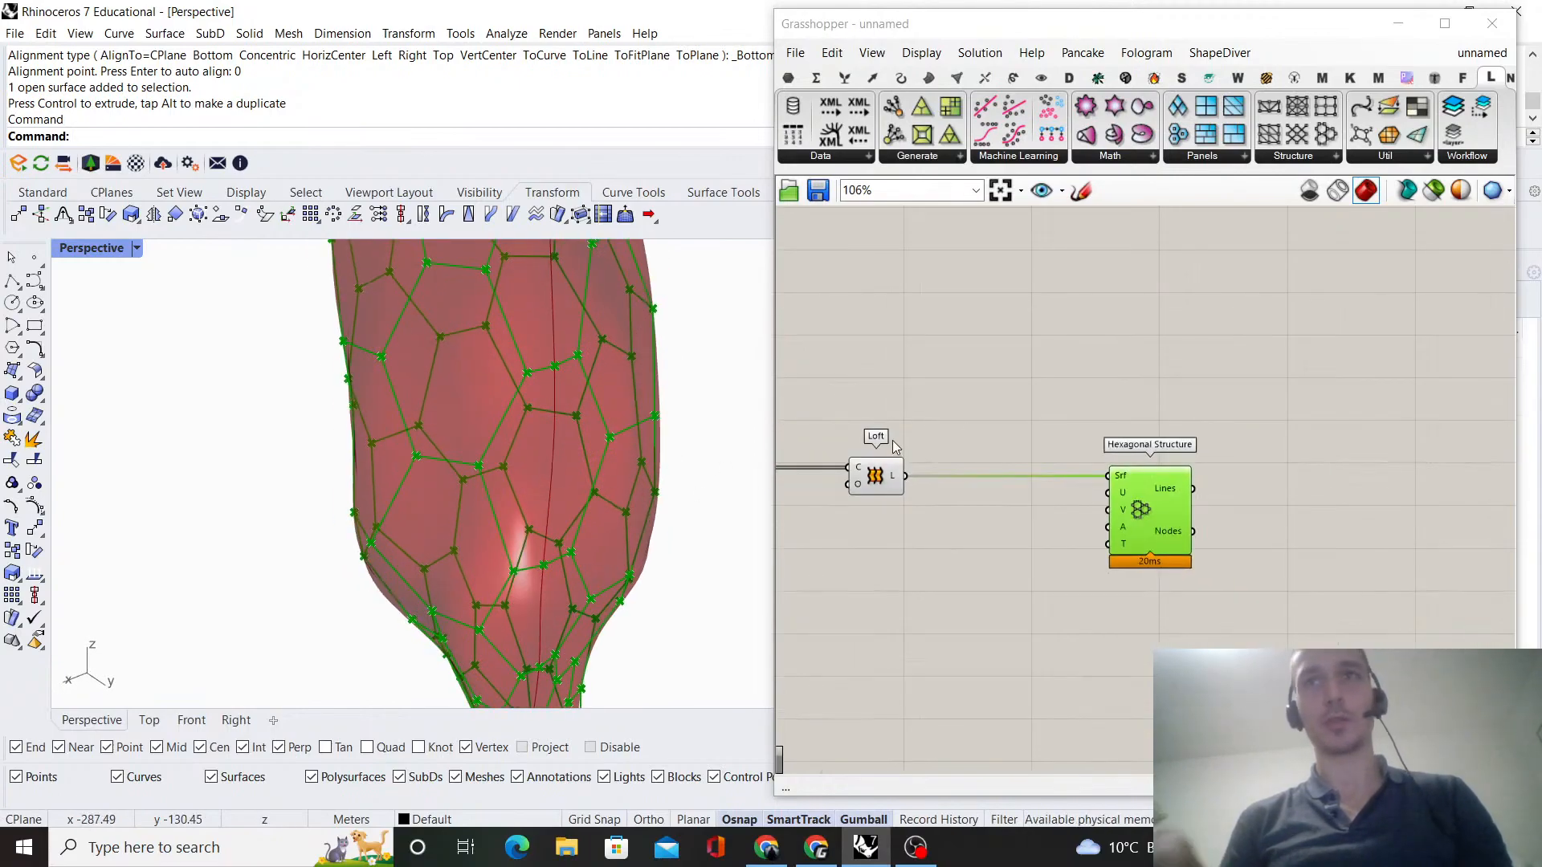
- Move the Hexagonal Structure component closer to Loft
scroll(1125, 492, up, 4)
drag(1125, 492, 1001, 493)
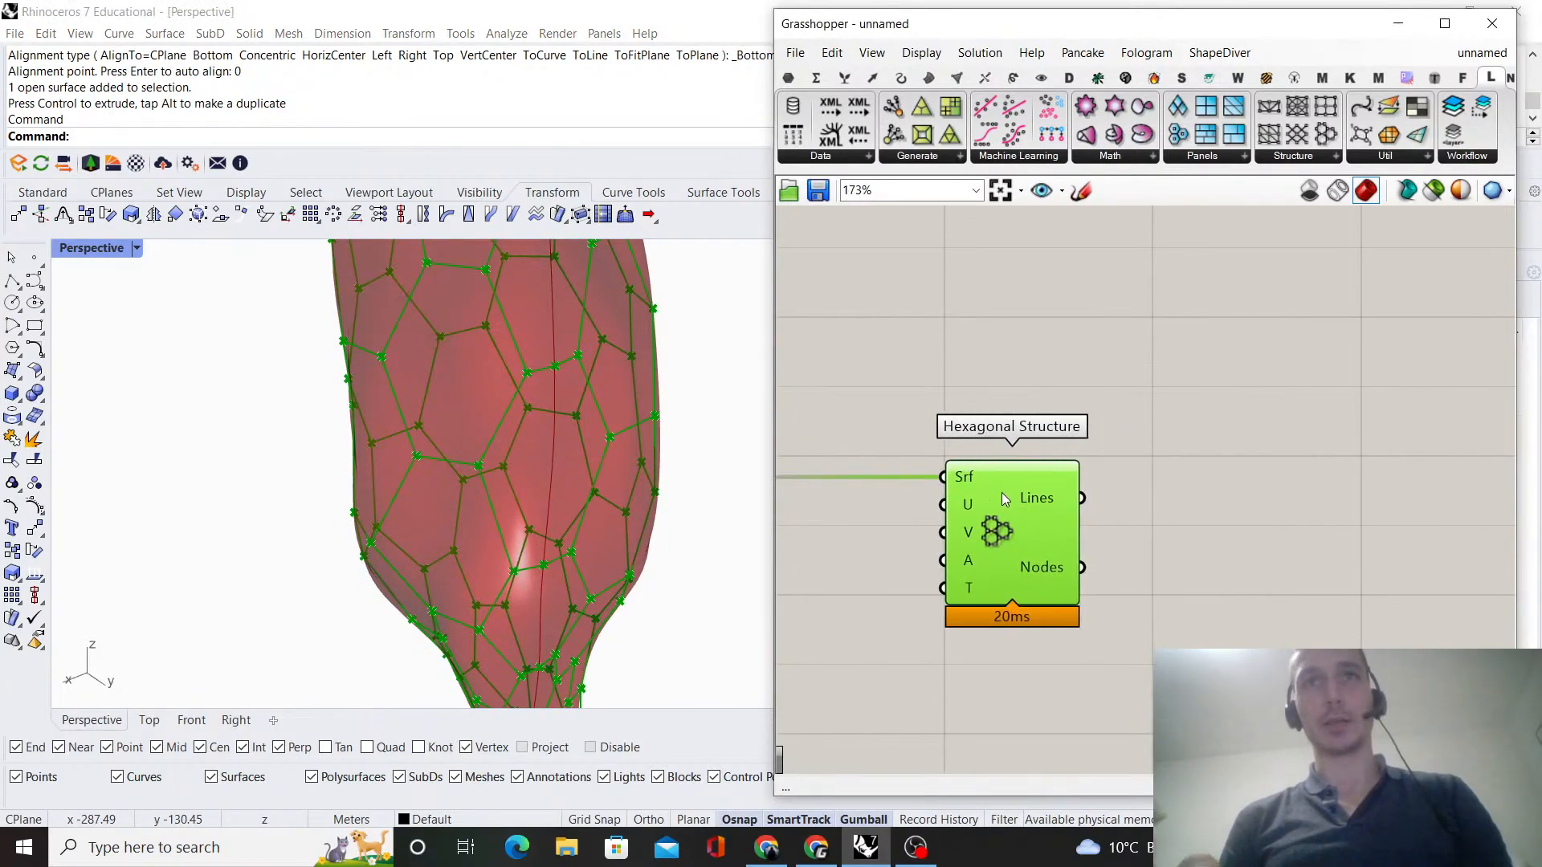
click(1116, 442)
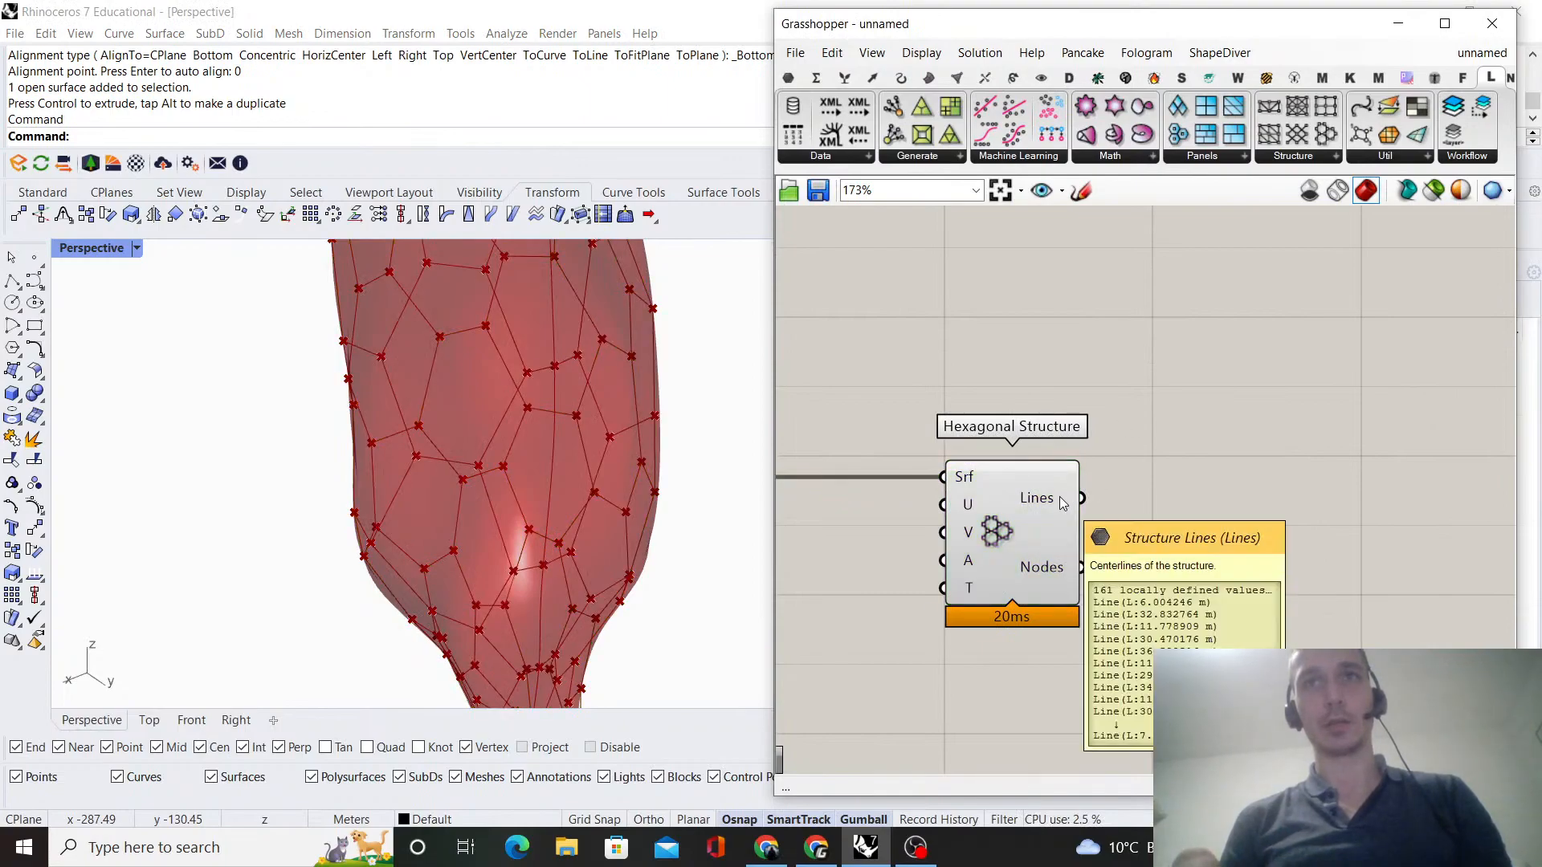
click(1030, 499)
drag(1028, 508, 1232, 507)
click(1204, 361)
click(1198, 518)
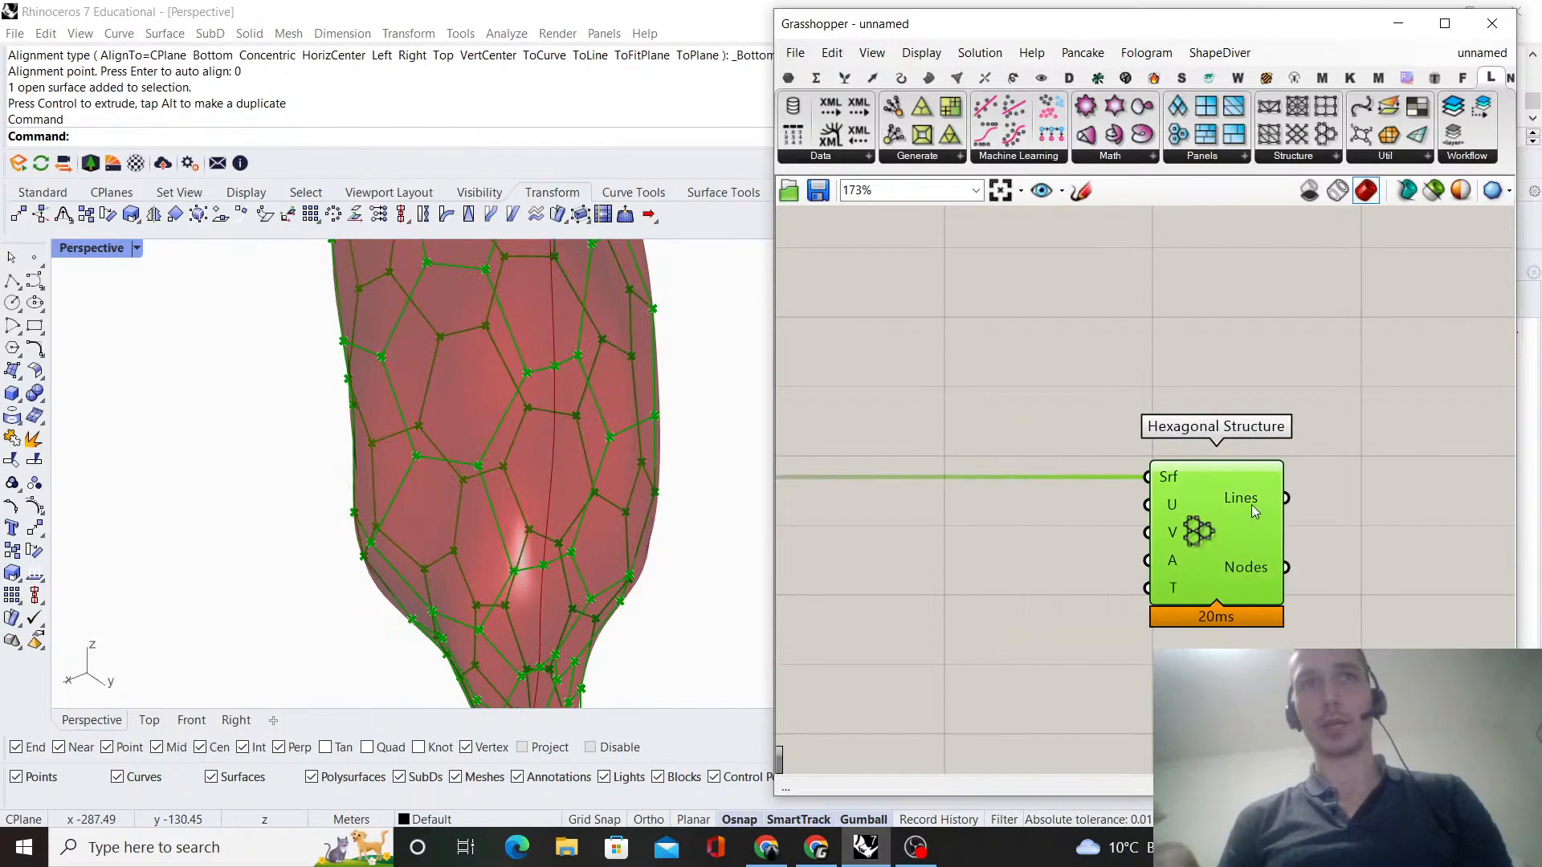
mouse_move(1251, 504)
scroll(1251, 505, down, 4)
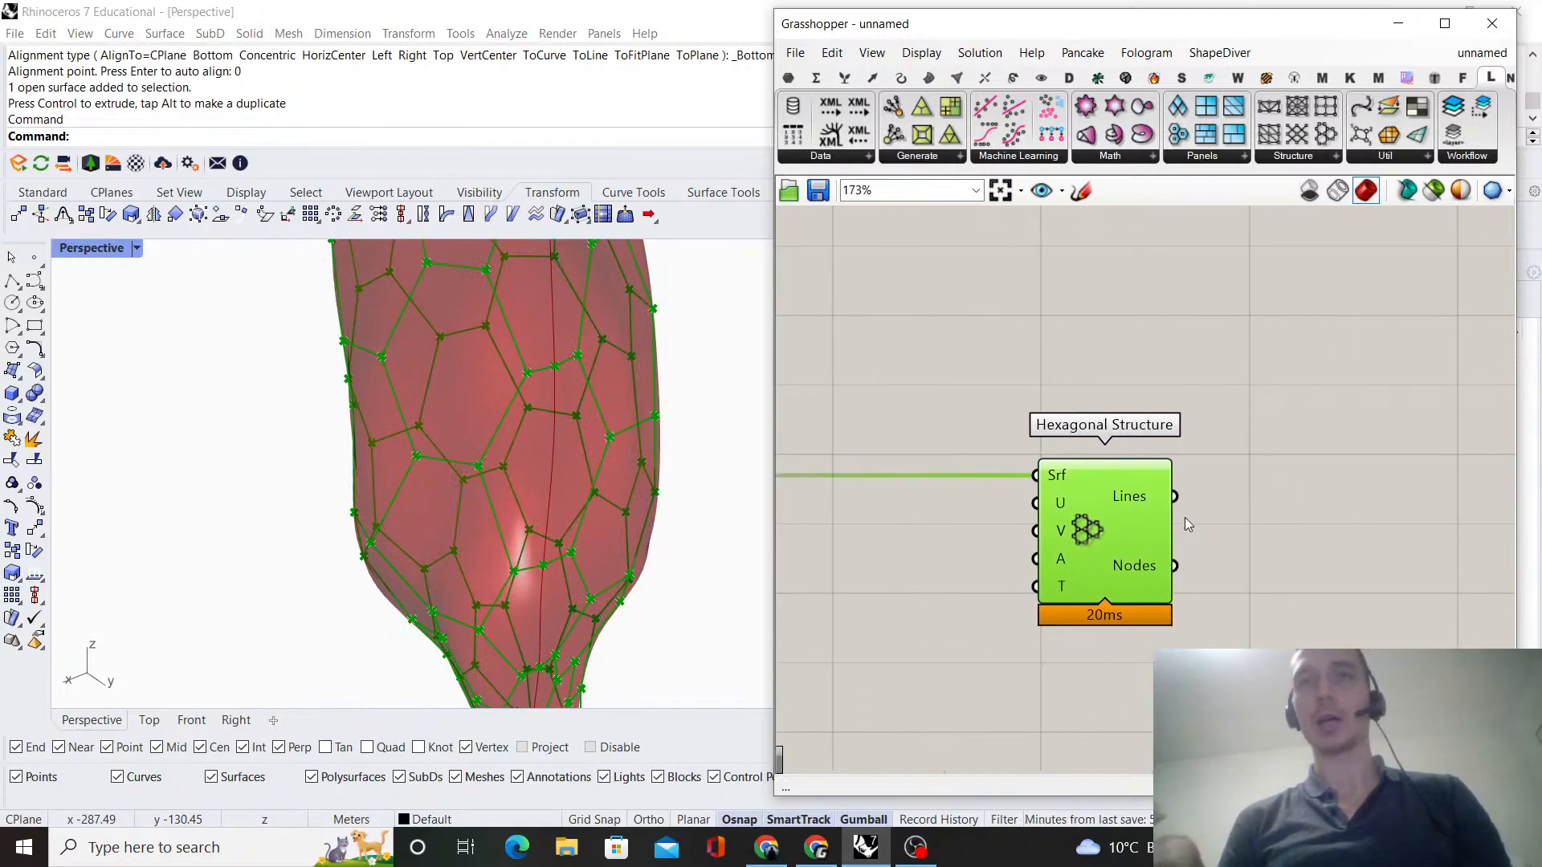
- Add a Brep Edges component above Hexagonal Structure and connect Loft's L output to its B input
drag(1198, 498, 1076, 505)
double_click(1246, 453)
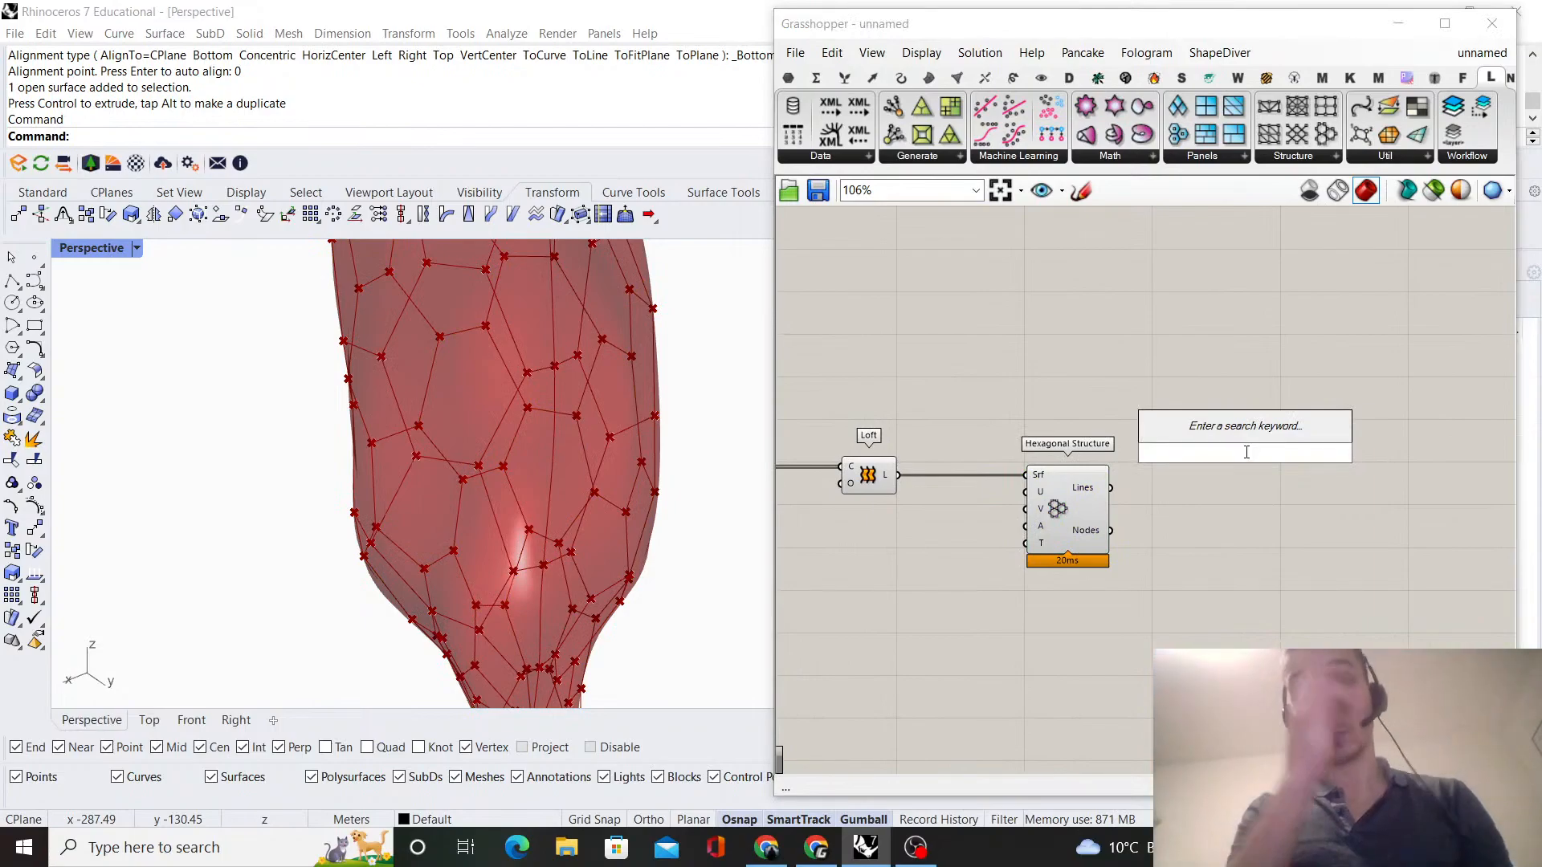
click(926, 241)
click(884, 466)
double_click(1048, 382)
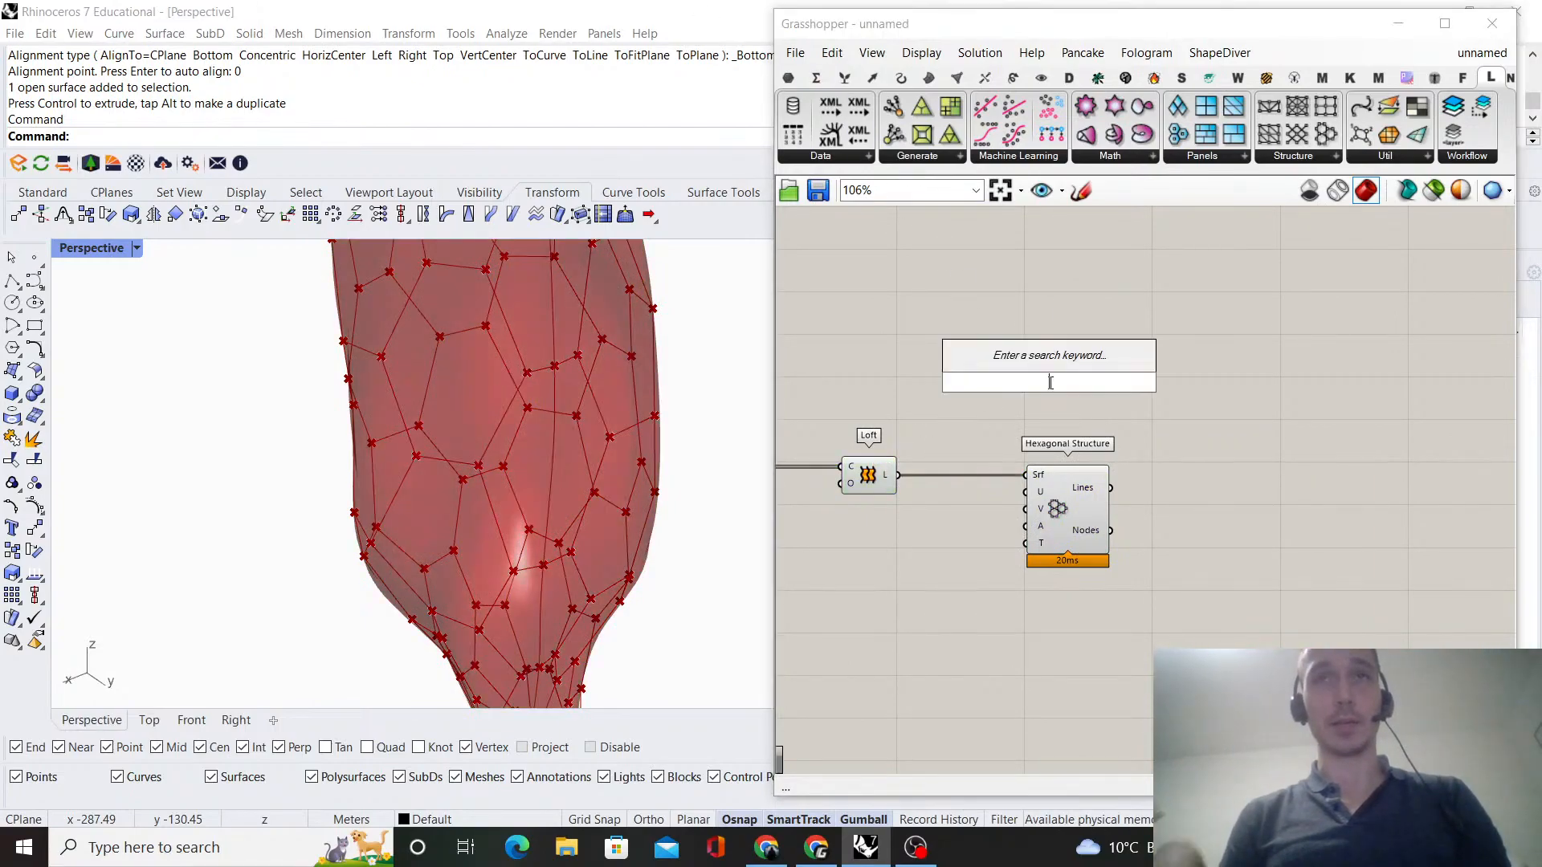
text(brep edges)
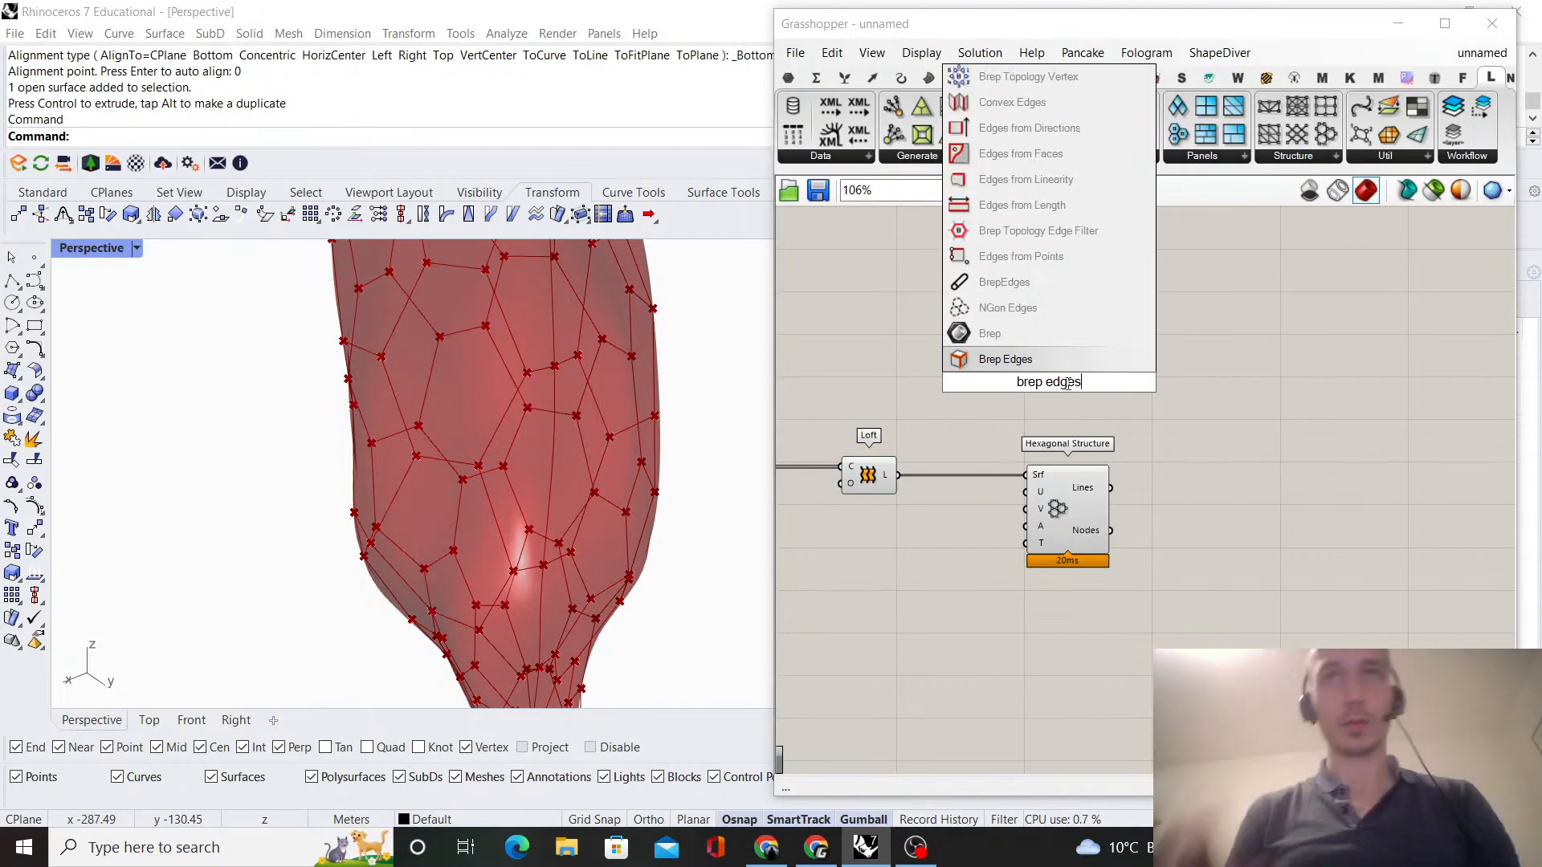
key(Return)
drag(1016, 384, 1019, 384)
drag(1039, 383, 997, 396)
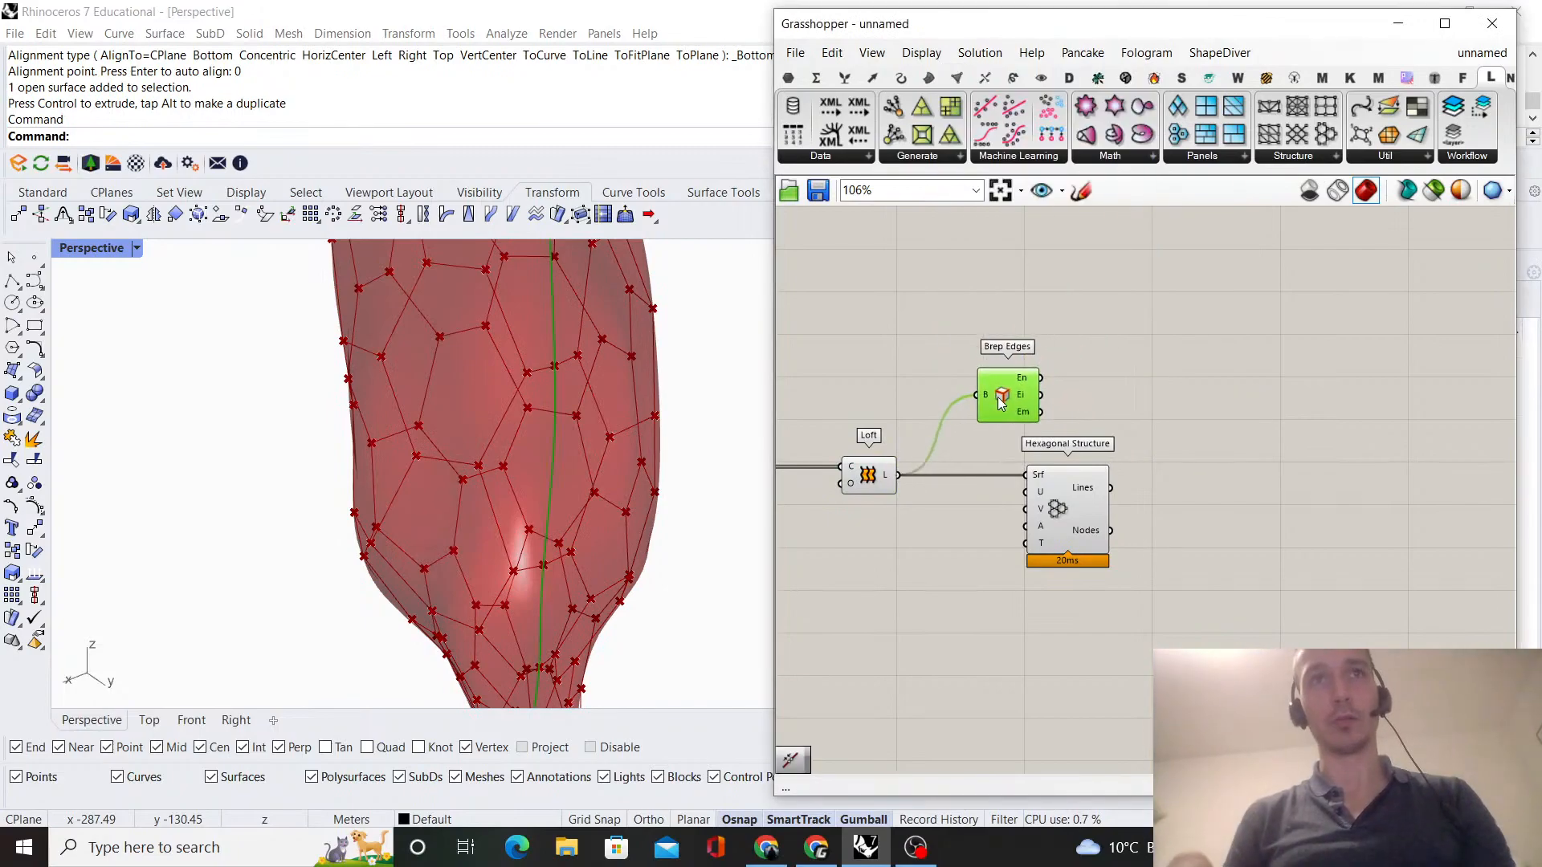
- Add a Curve component beside Brep Edges and connect the Ei output to it, isolating the seam
scroll(572, 472, down, 5)
scroll(1036, 399, up, 4)
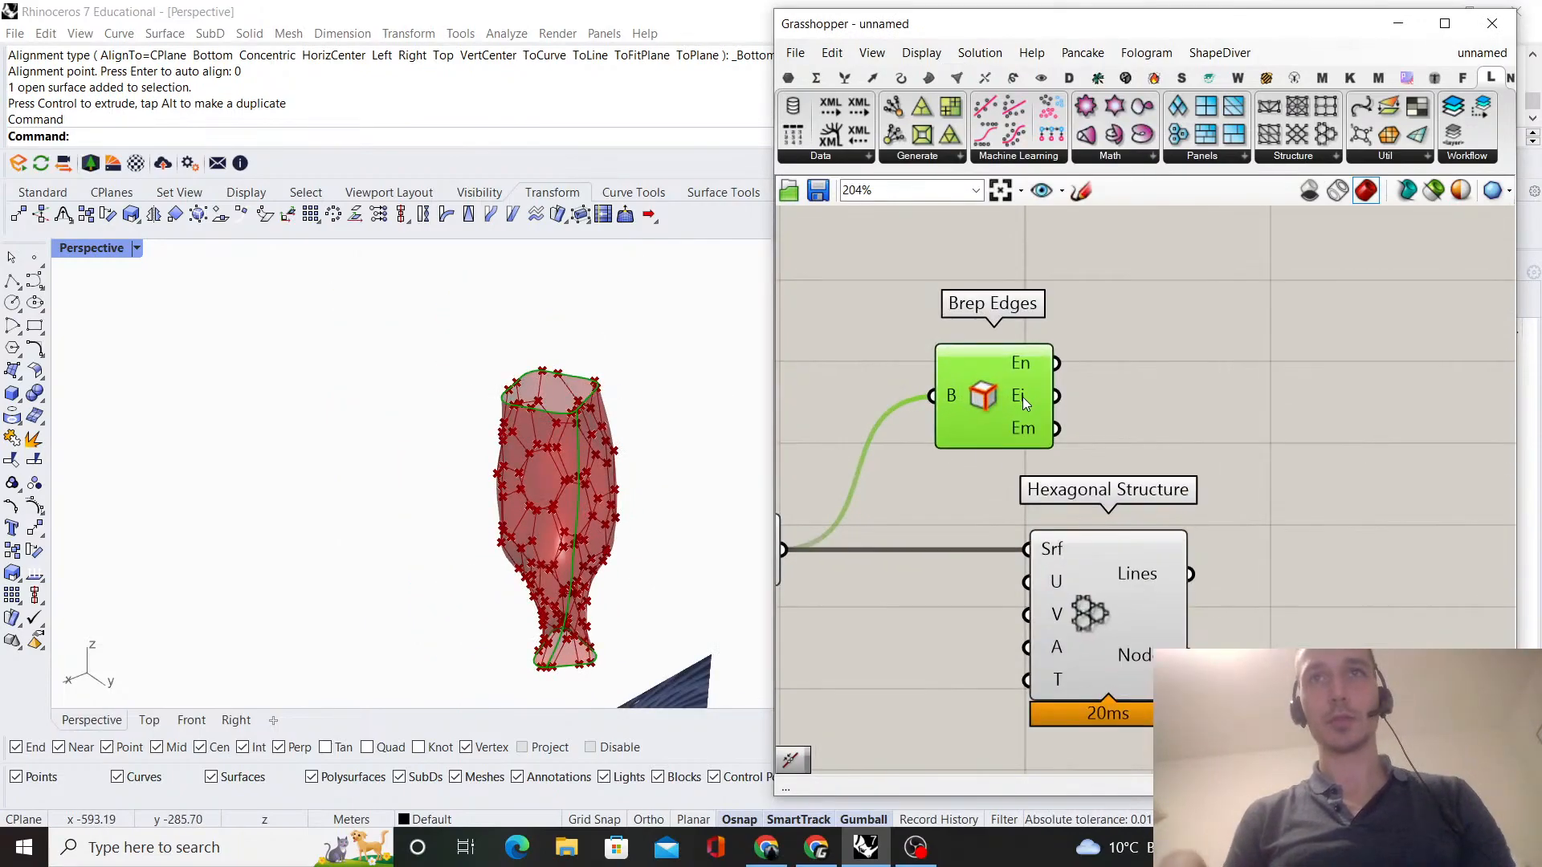
double_click(1216, 389)
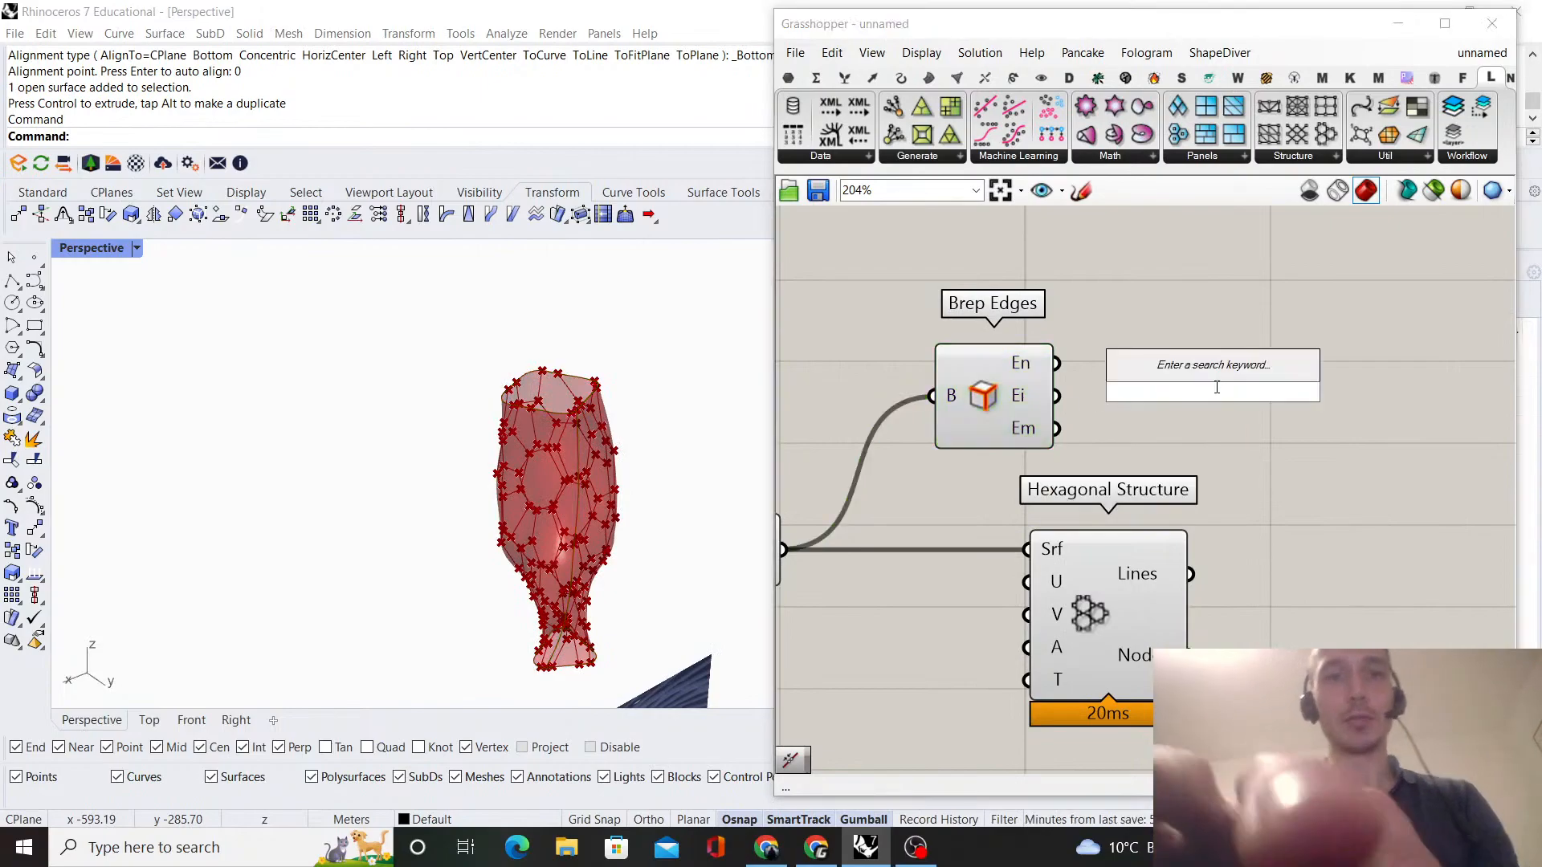
text(cyur)
key(BackSpace)
key(BackSpace)
key(BackSpace)
key(BackSpace)
text(urve)
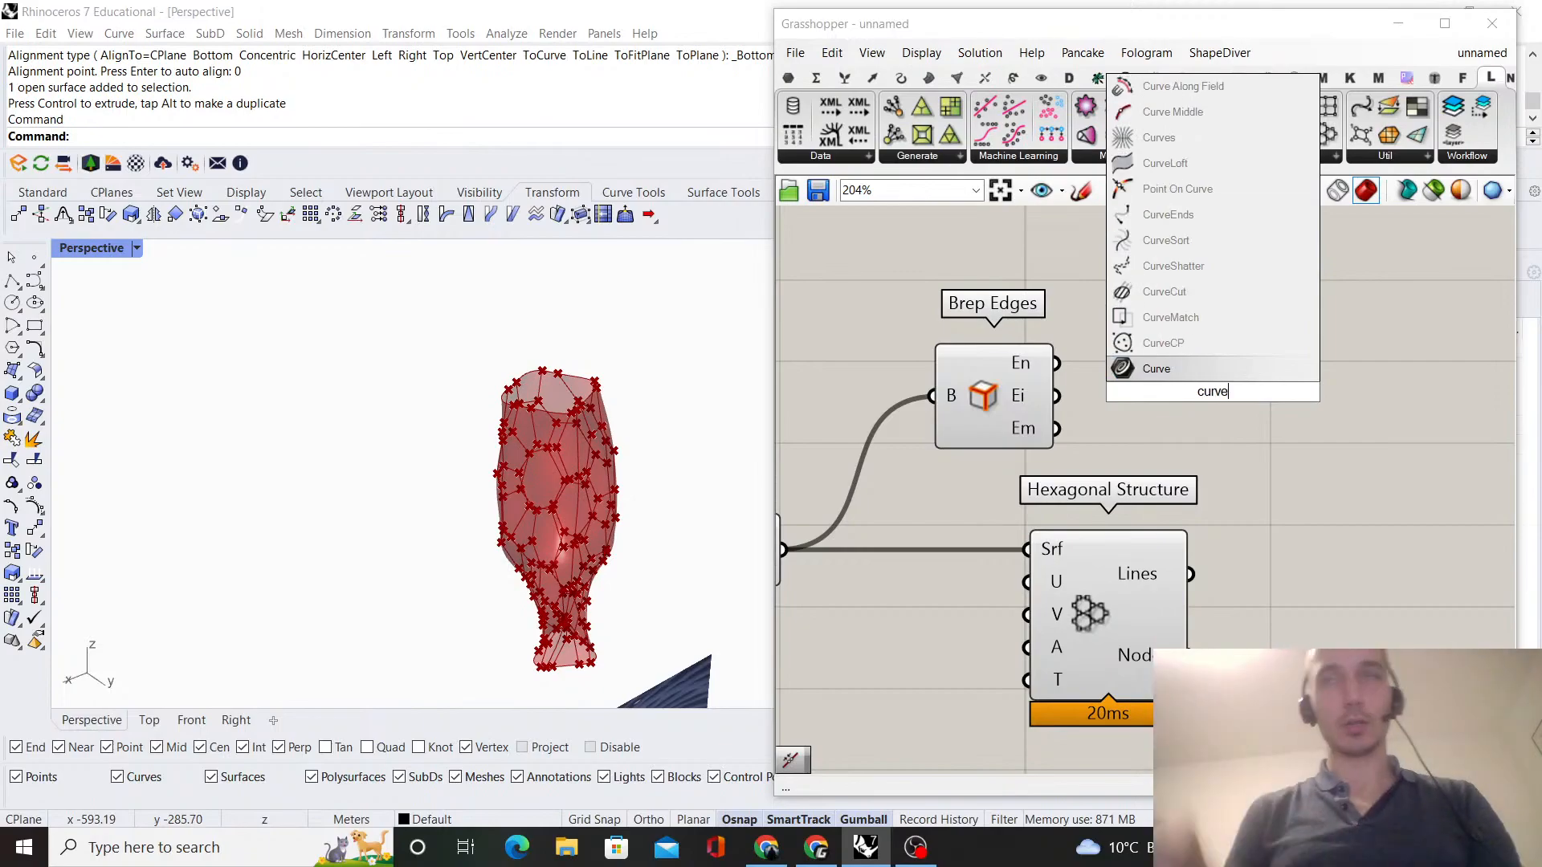
key(Return)
drag(1056, 395, 1164, 394)
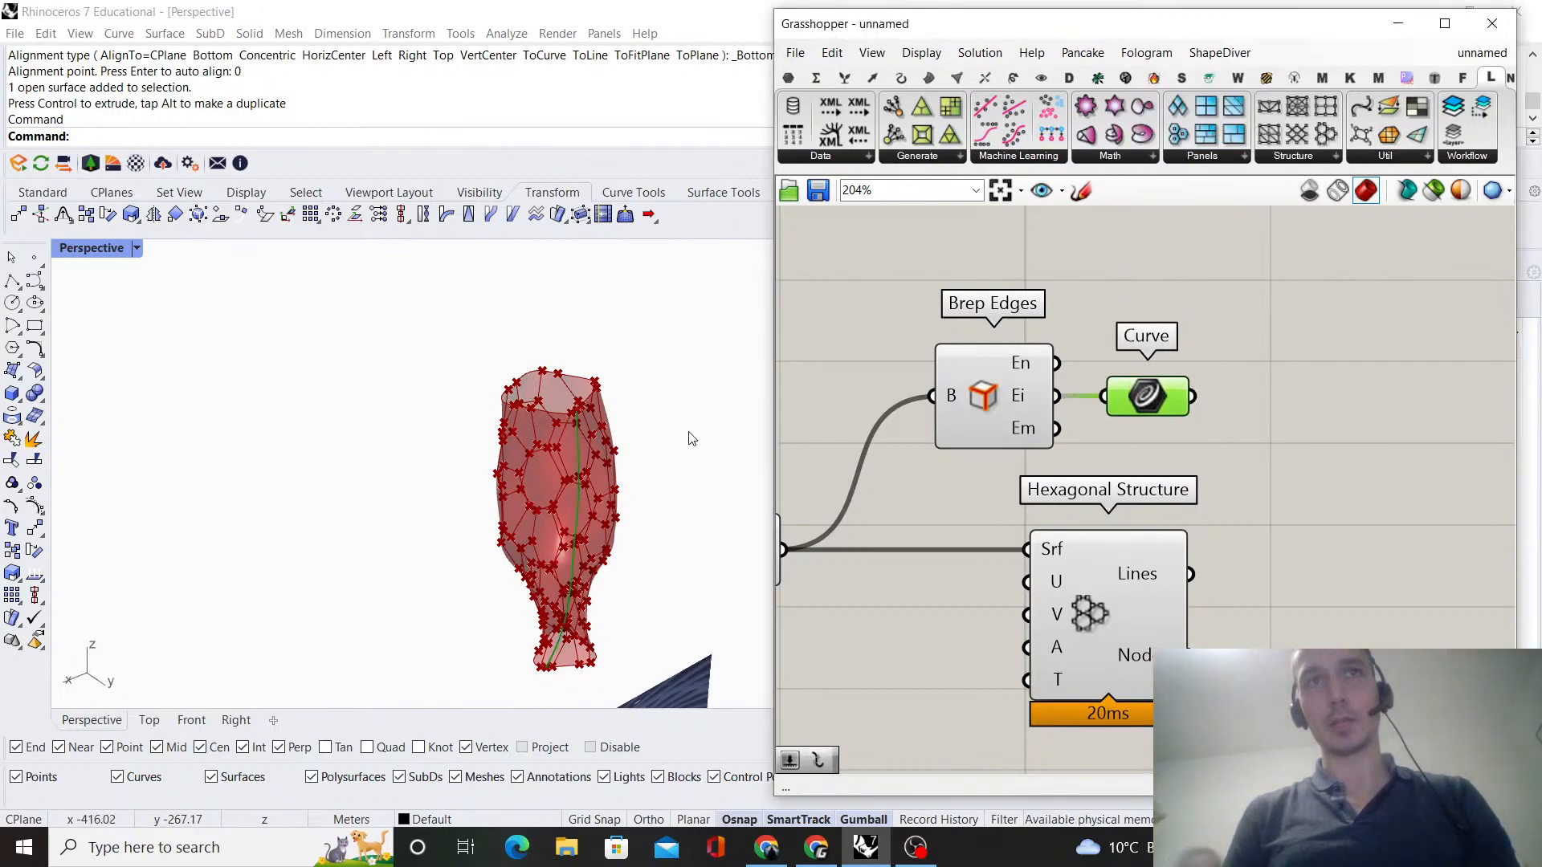
- Add a Curve Proximity component beyond the Curve component
scroll(1082, 465, down, 3)
click(1107, 550)
click(1229, 470)
double_click(1229, 470)
text(proi)
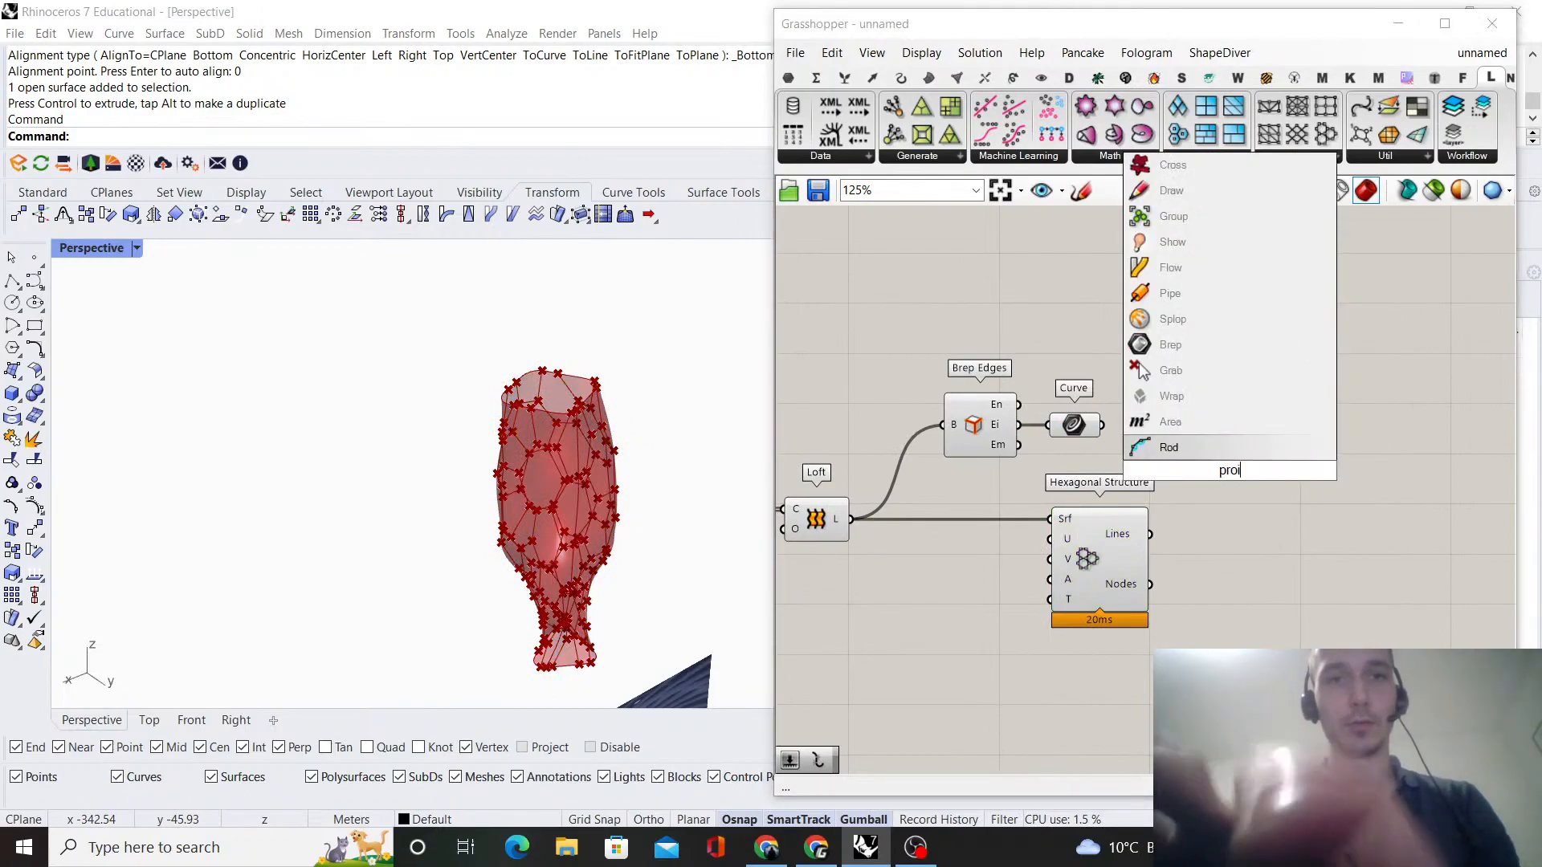
key(BackSpace)
text(ximity)
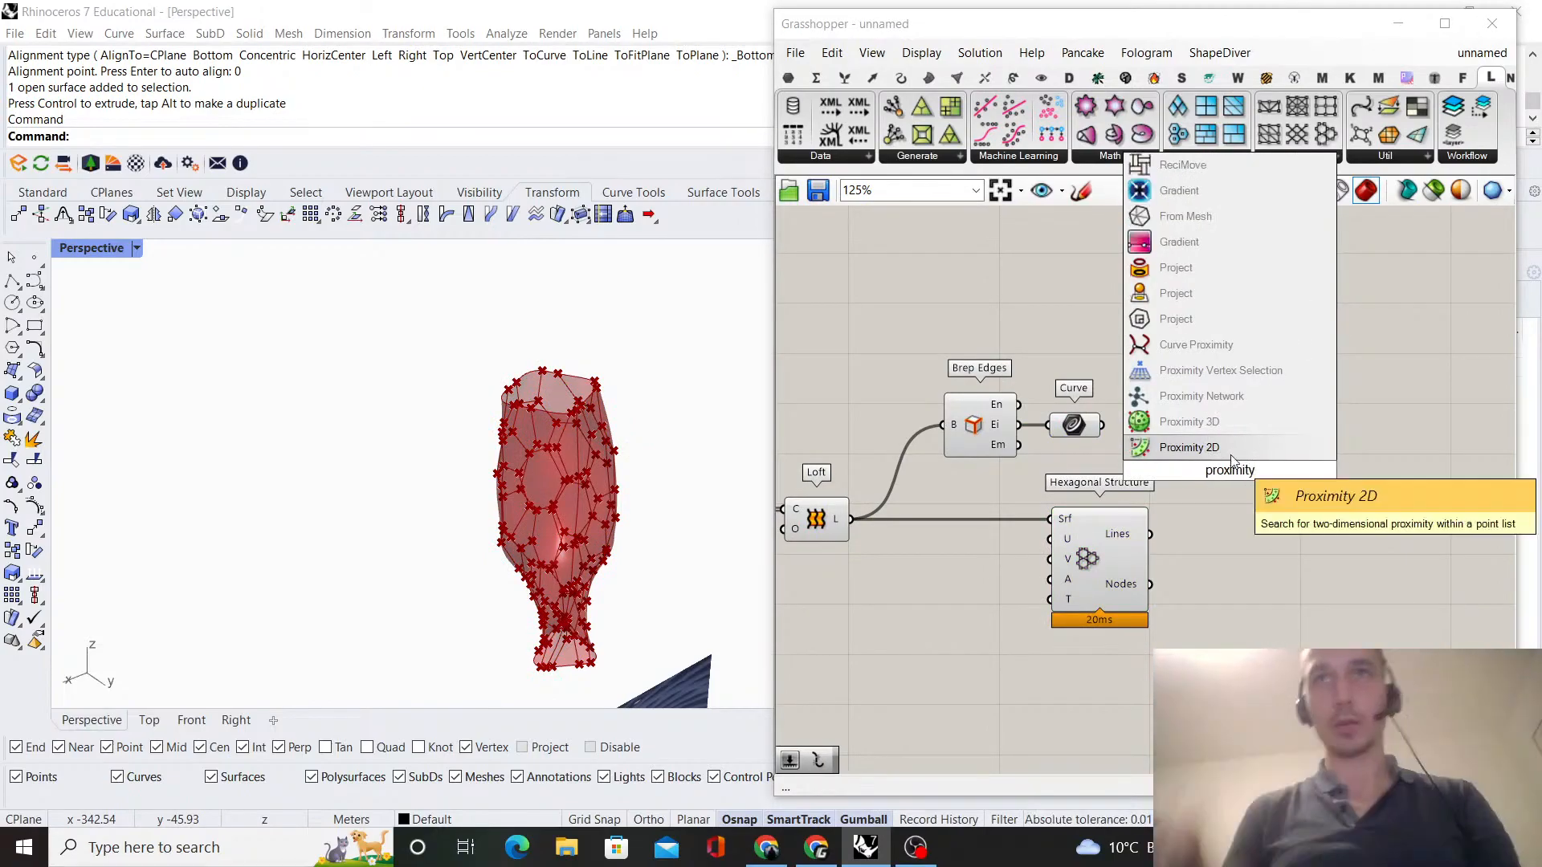
click(1204, 347)
- Connect the seam Curve to Curve Proximity's A input and Hexagonal Structure's Lines output to its B input, aligning the component with Curve
scroll(1081, 438, up, 3)
click(1131, 600)
click(1091, 411)
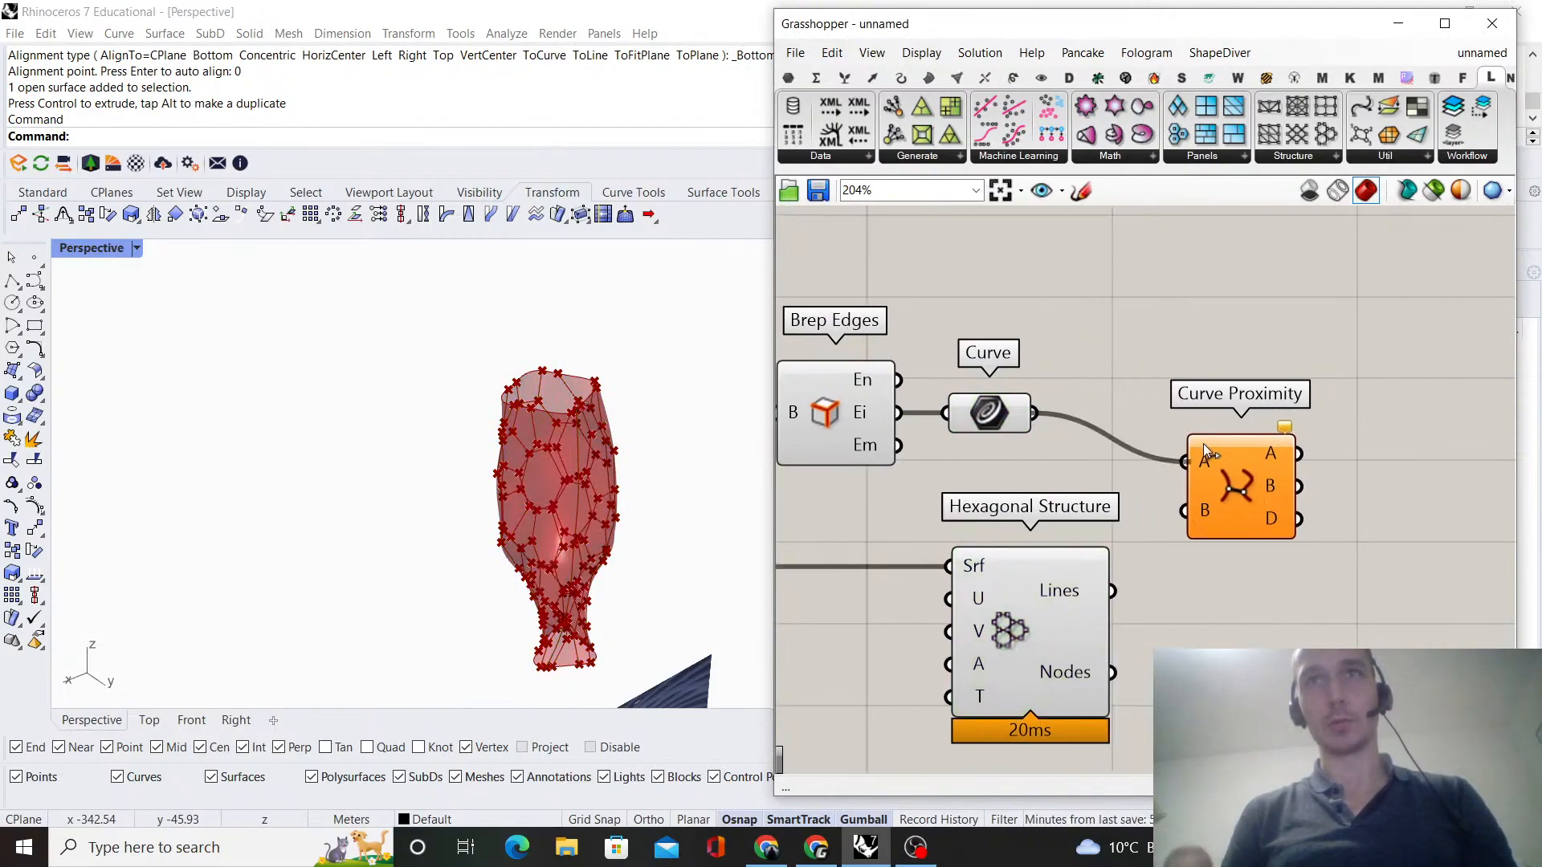
drag(1203, 450, 1236, 400)
drag(1113, 591, 1218, 461)
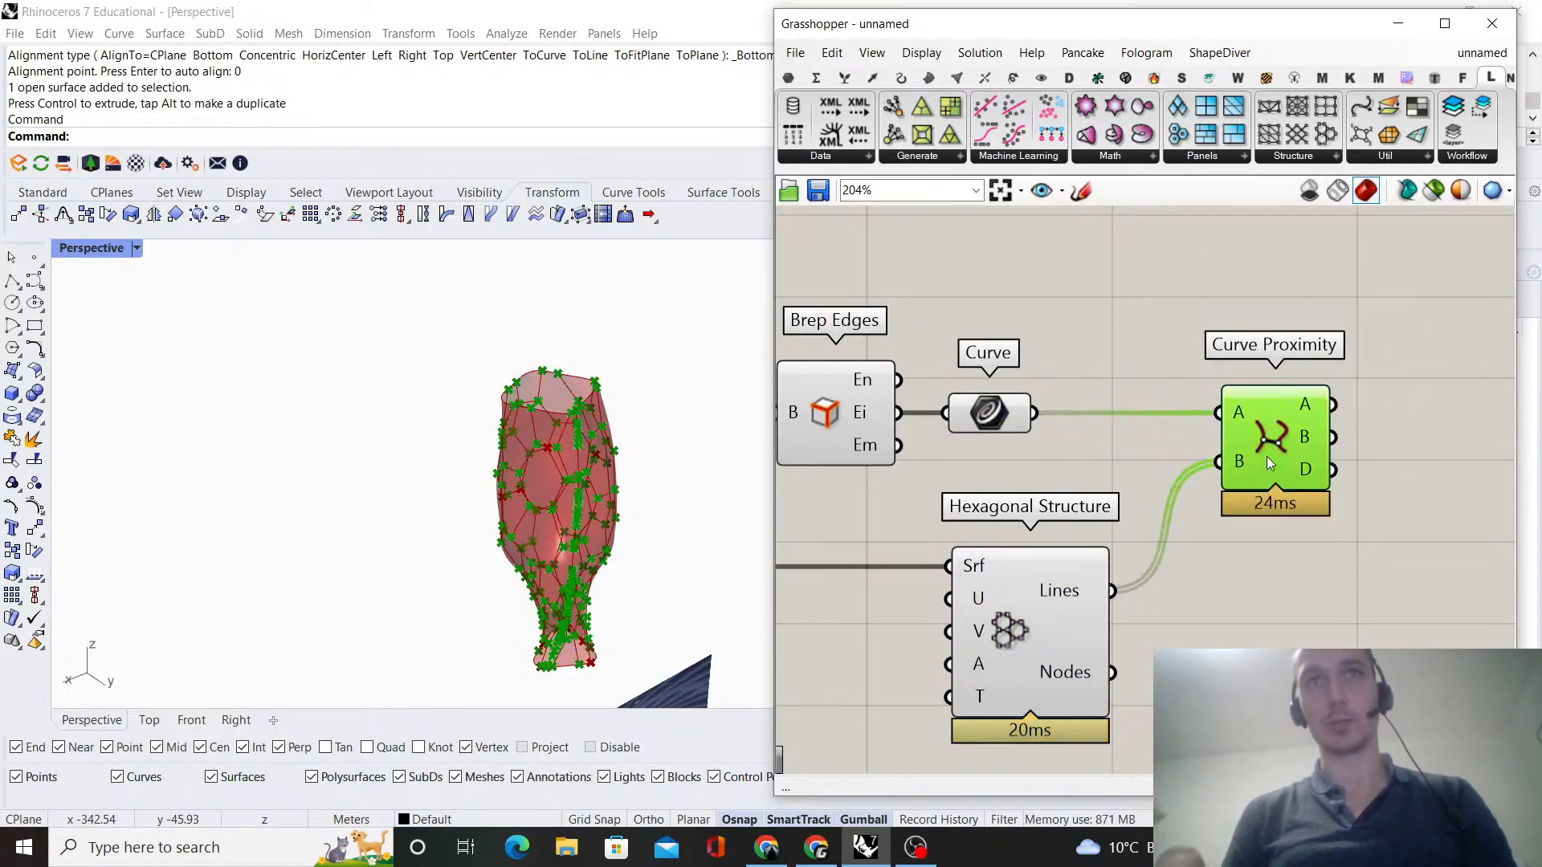
- Add a Dispatch component and place it beyond Curve Proximity with room between them
scroll(600, 432, up, 10)
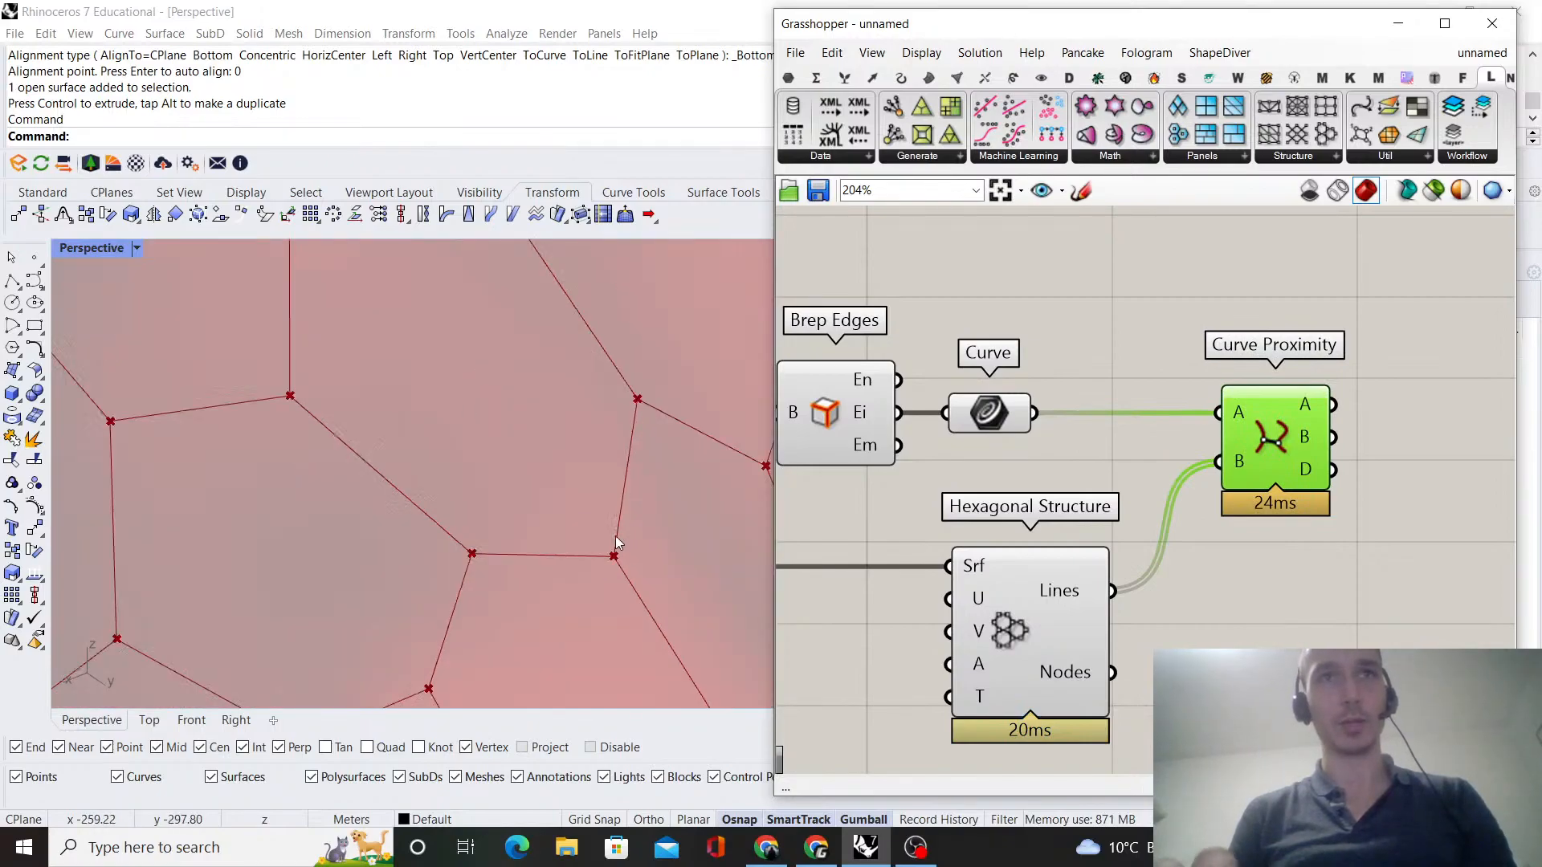
scroll(634, 562, down, 8)
scroll(1124, 482, down, 3)
scroll(1083, 512, up, 3)
double_click(1293, 502)
text(dispa)
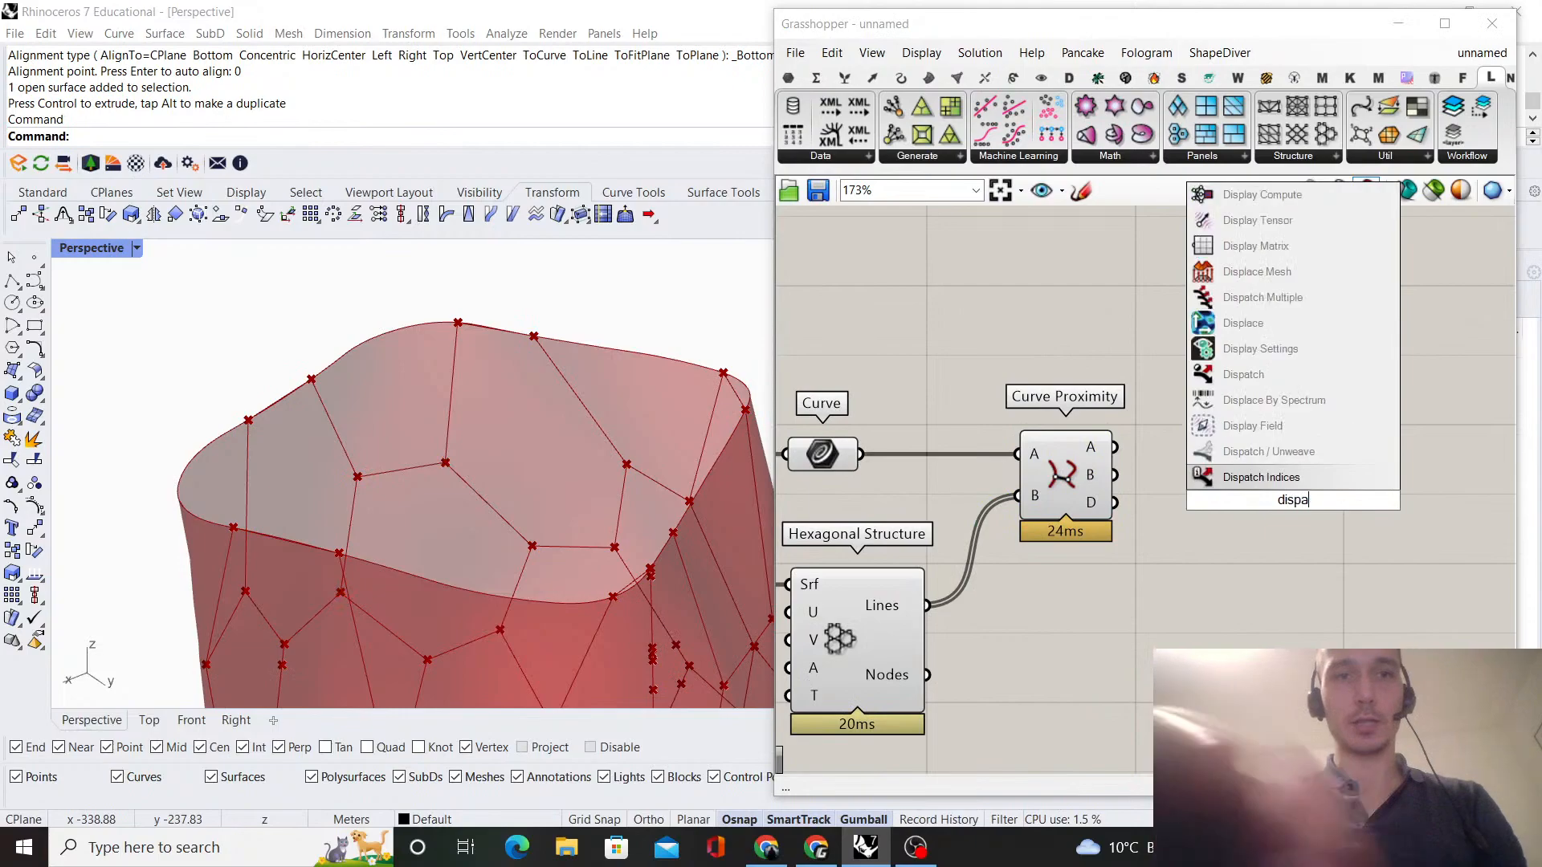
text(tch)
key(Return)
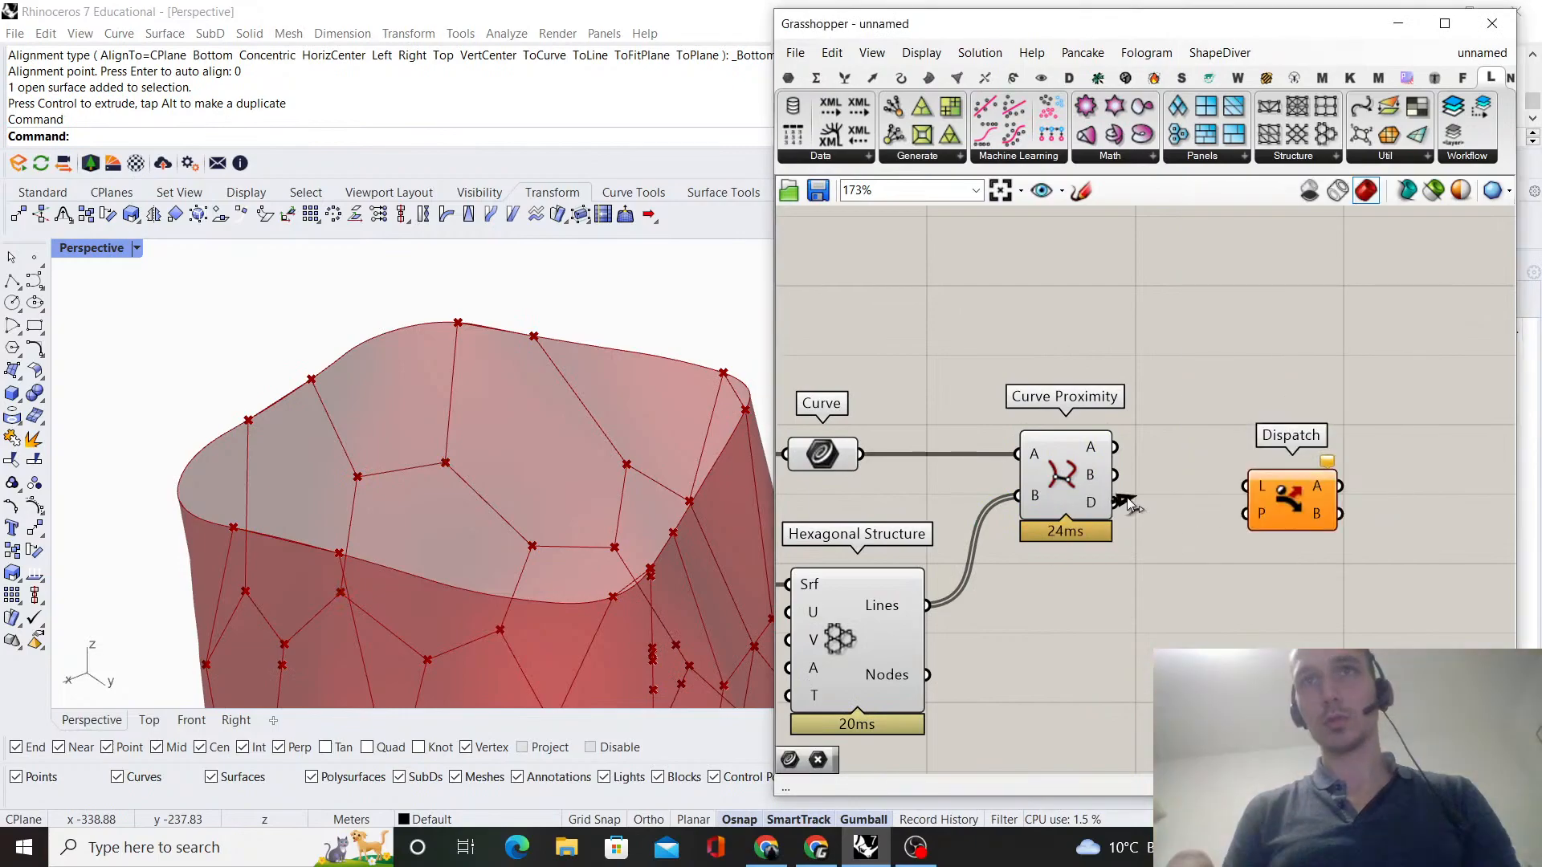
drag(1295, 504, 1396, 484)
key(ctrl+z)
drag(1298, 443, 1262, 474)
- Add a Smaller Than component between Curve Proximity and Dispatch, plus a number slider set to 0.05
double_click(1271, 550)
text(smaller than)
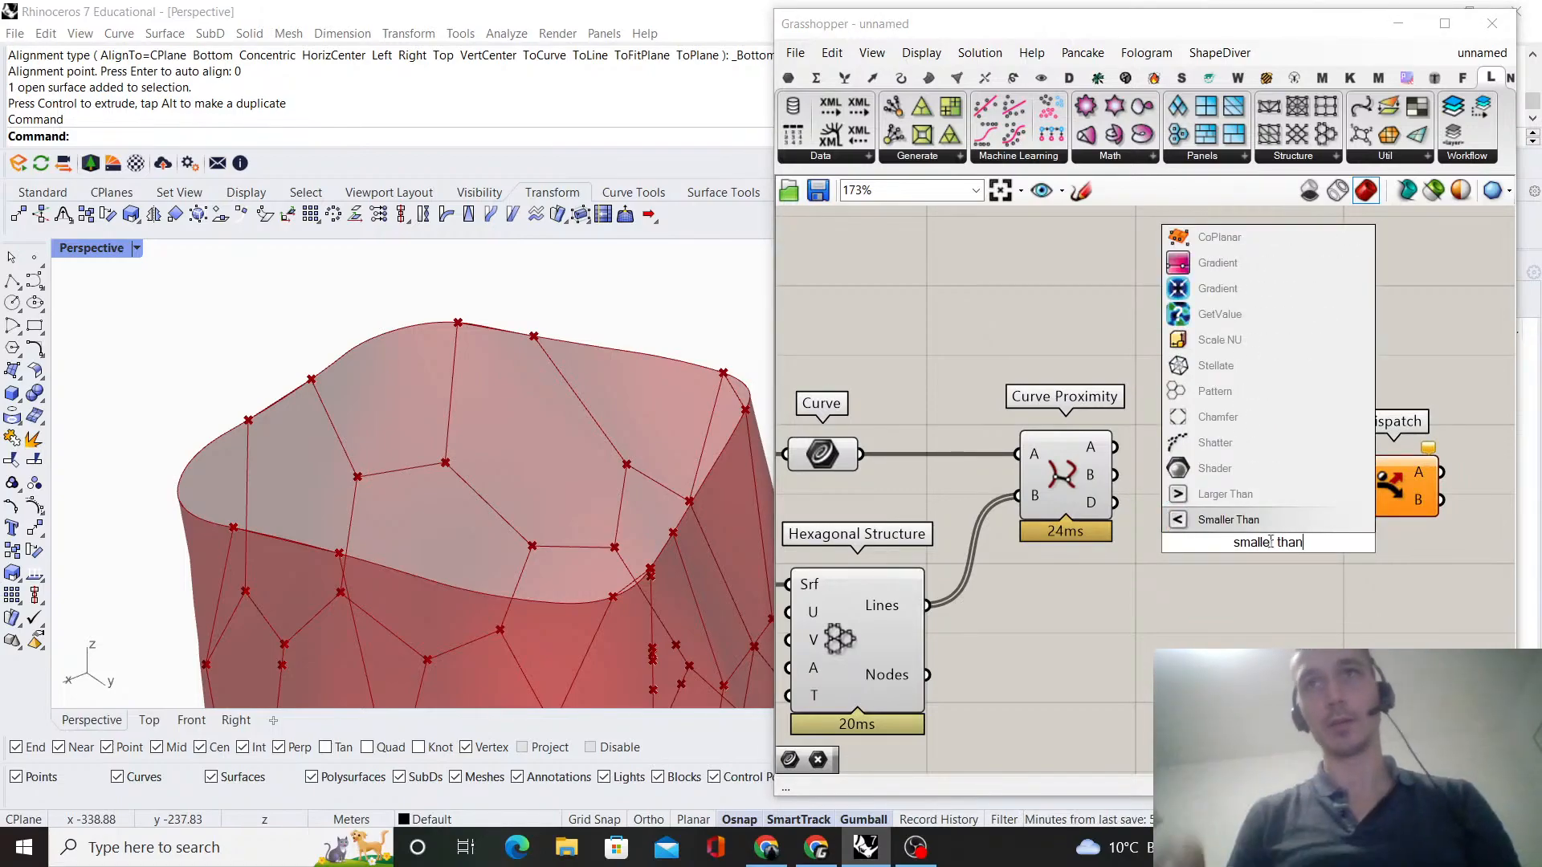
key(Return)
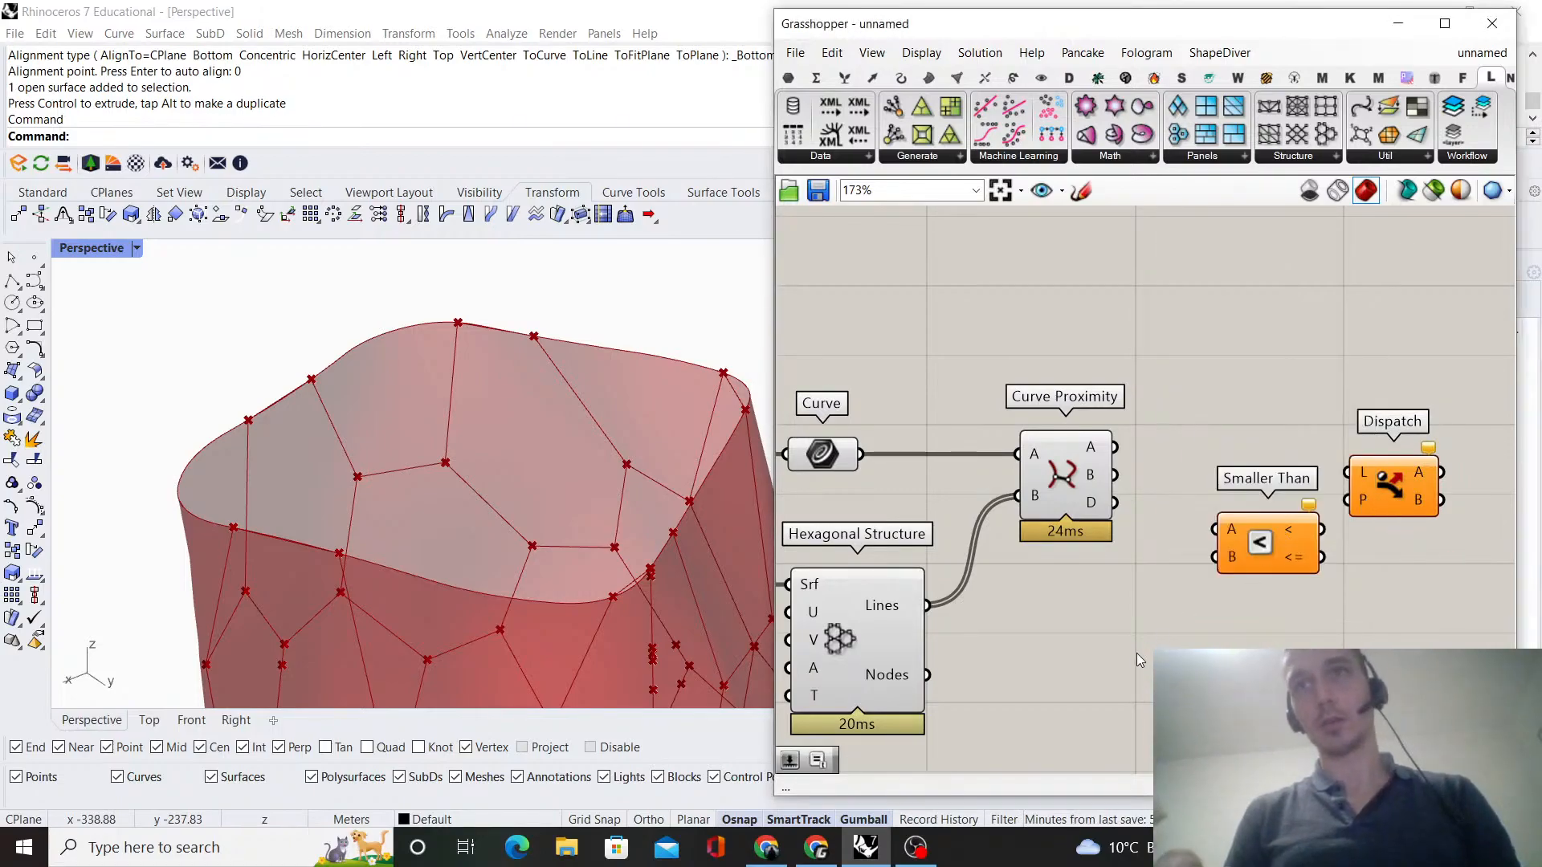
double_click(1142, 639)
text(0.)
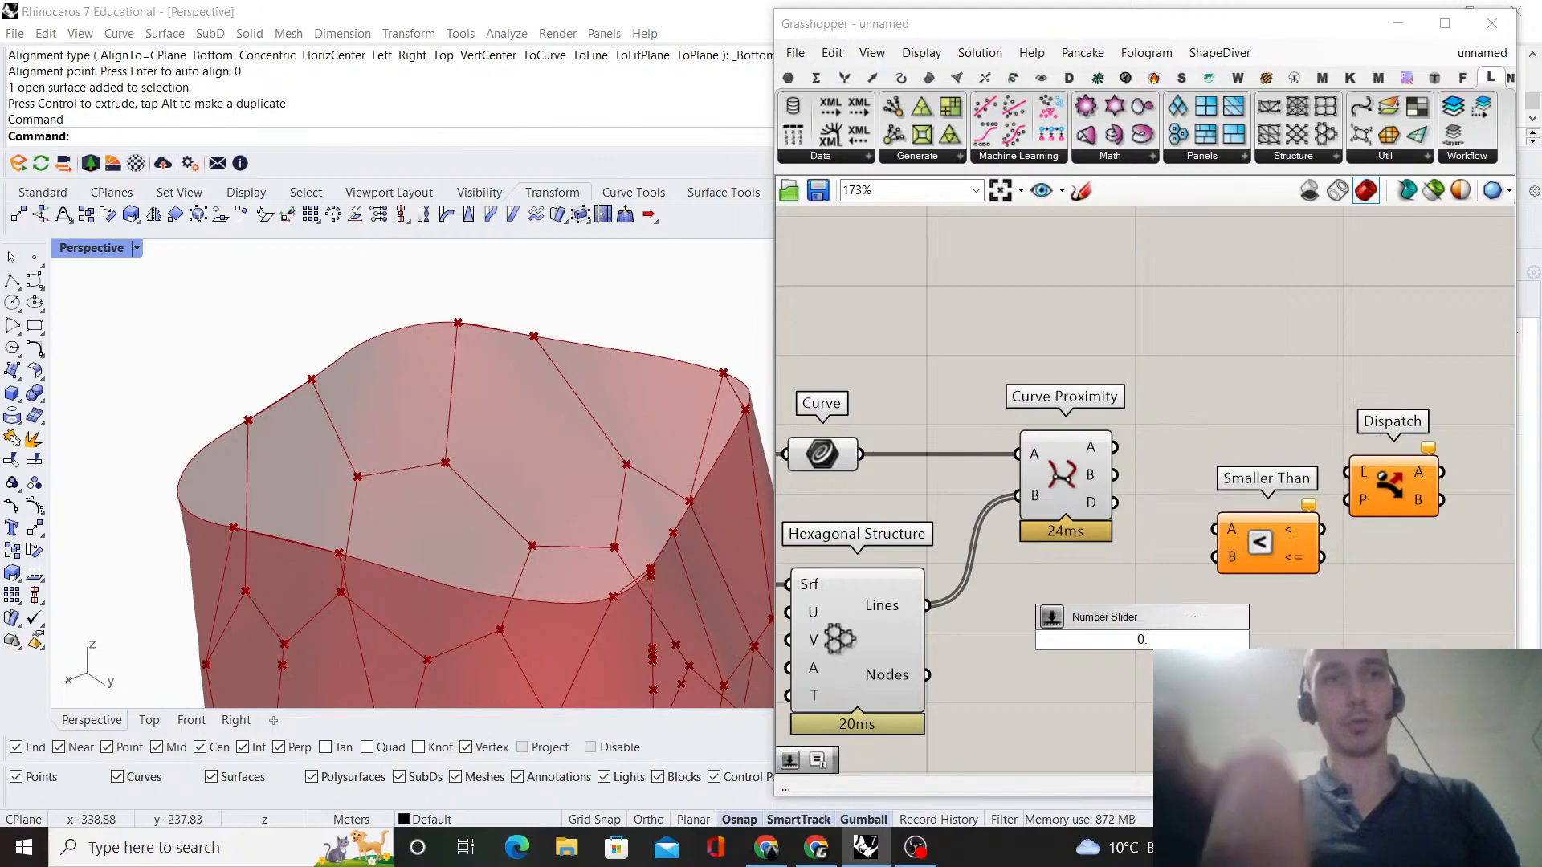
key(Return)
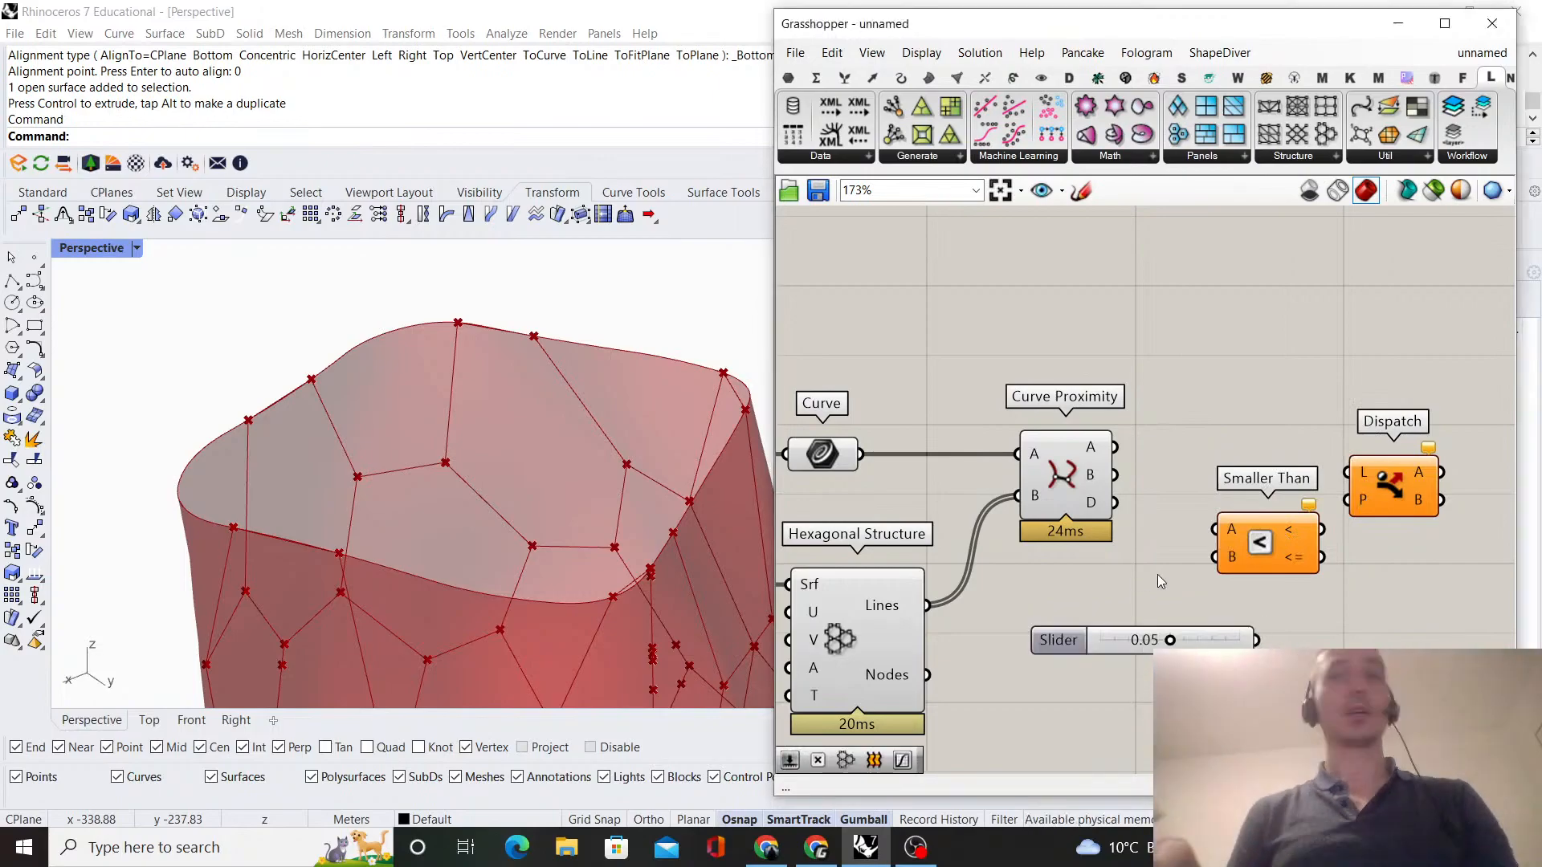
- Connect Curve Proximity's D output and the 0.05 slider to Smaller Than's A and B inputs, and its < output to Dispatch's P input
scroll(1229, 610, up, 1)
click(1231, 639)
drag(1092, 485, 1211, 515)
drag(1264, 534, 1261, 502)
right_drag(1329, 452, 1220, 464)
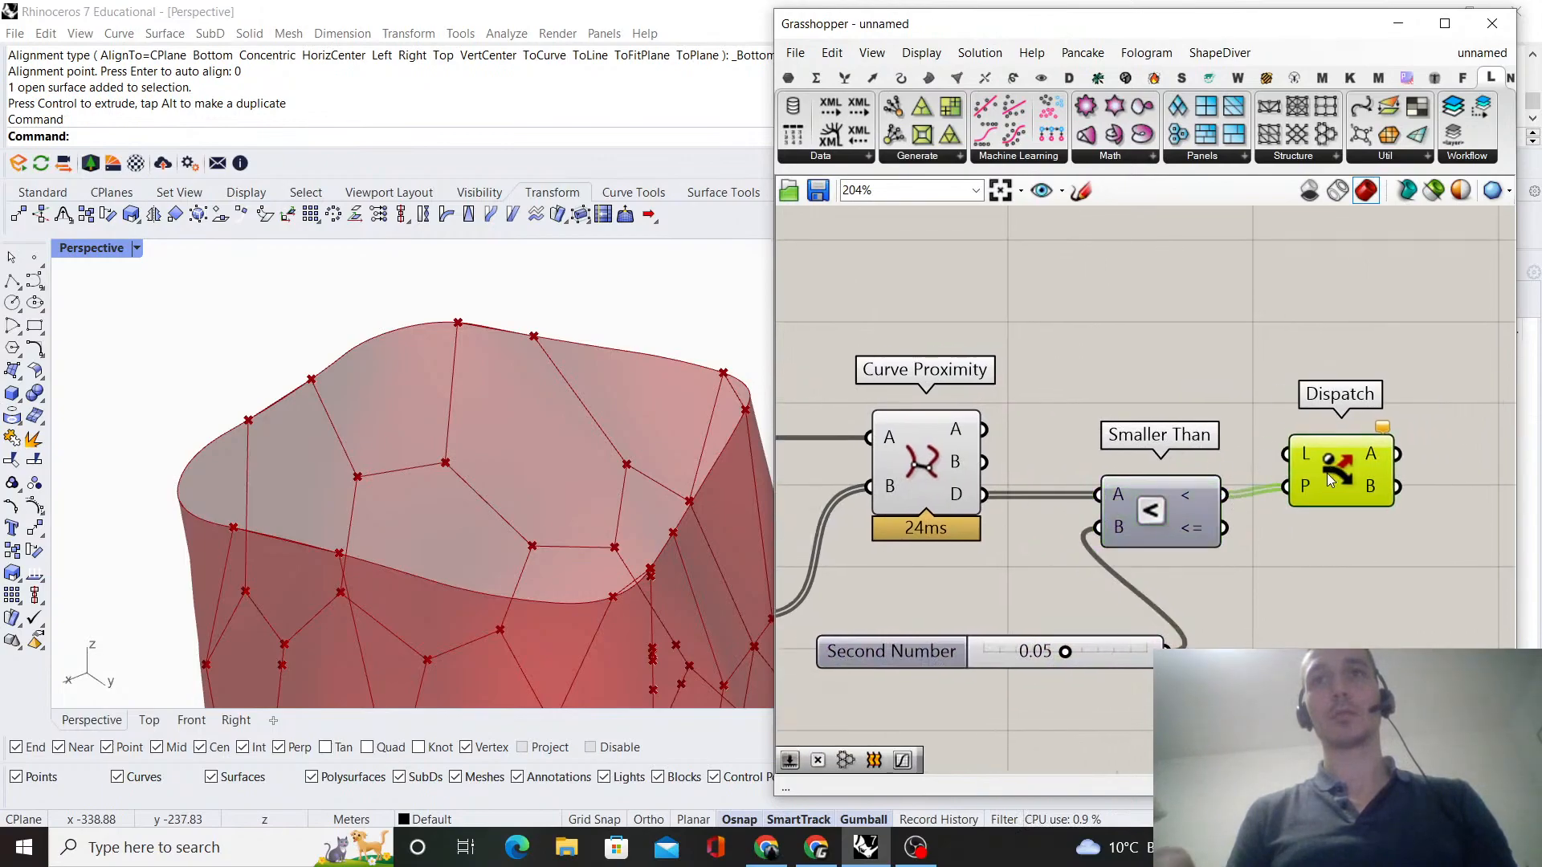
drag(1327, 480, 1342, 488)
- Connect Hexagonal Structure's Lines output to Dispatch's L input
scroll(1198, 401, down, 2)
right_drag(1198, 402, 1191, 437)
scroll(1107, 444, up, 1)
scroll(883, 465, down, 1)
right_drag(811, 478, 986, 464)
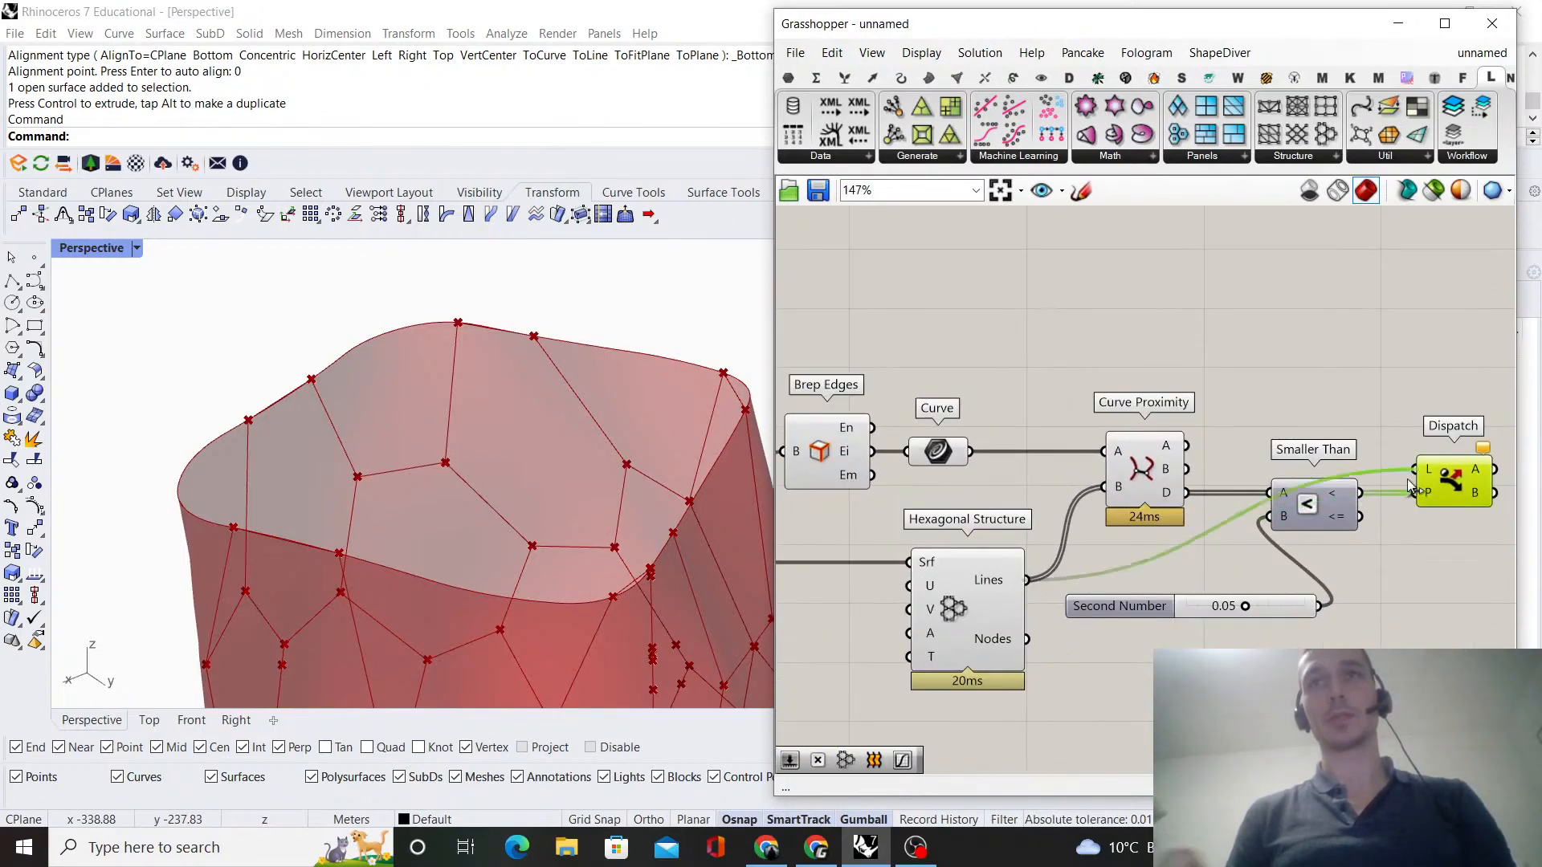
- Add a Curve component beyond Dispatch and connect Dispatch's A output to it
scroll(1326, 455, down, 2)
right_drag(1460, 475, 1263, 444)
scroll(1275, 438, up, 1)
double_click(1355, 432)
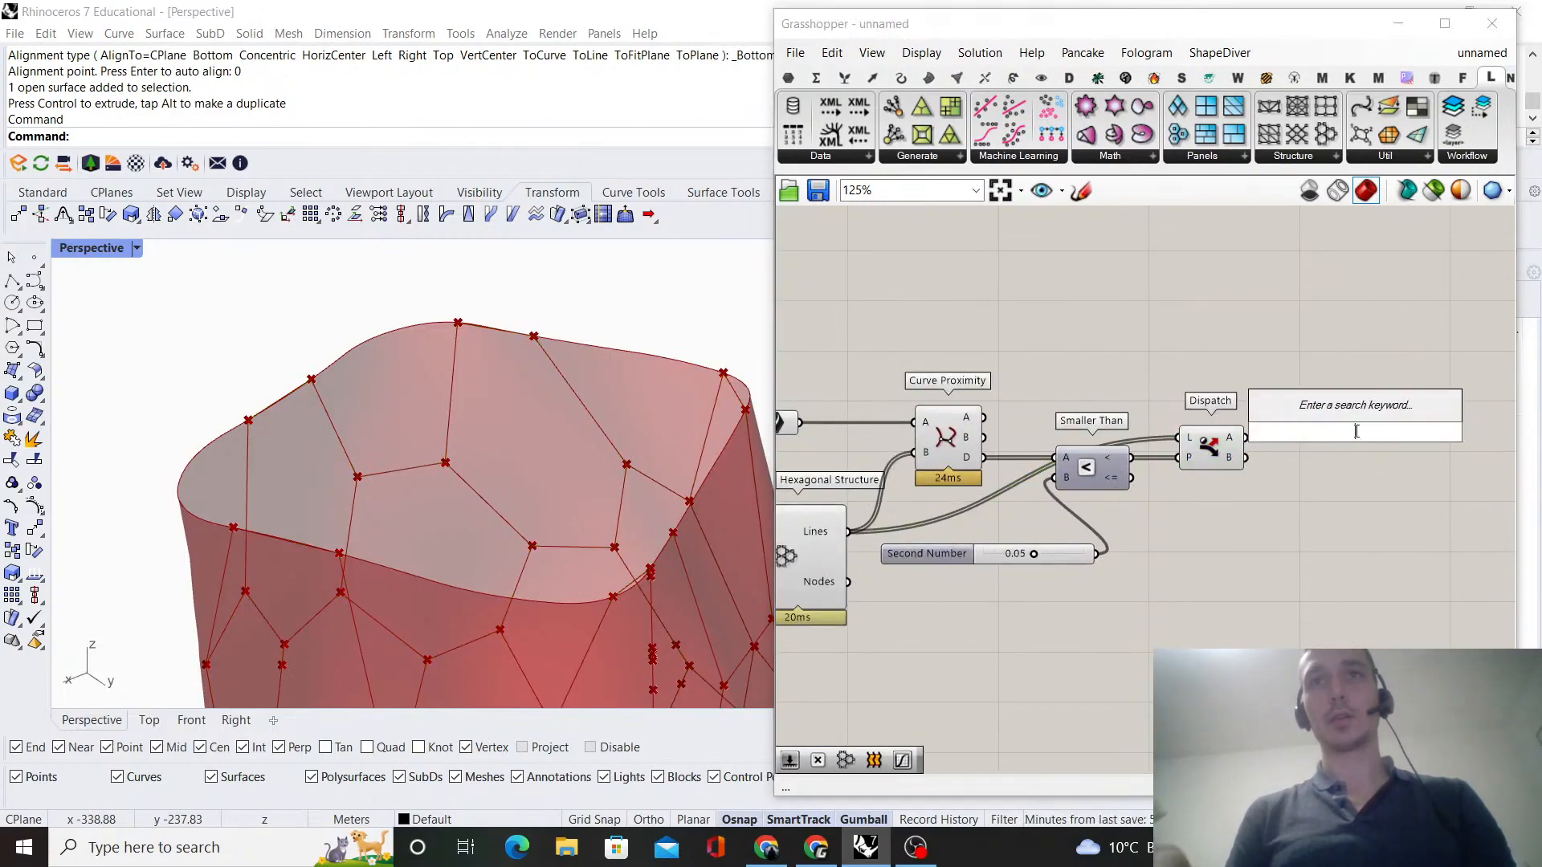
text(curve)
key(Return)
scroll(1373, 425, up, 2)
drag(1398, 430, 1395, 429)
- Examine the dispatched lines along the seam of the lofted surface, from the lower opening up to the whole form
scroll(687, 501, down, 7)
shift+right_drag(690, 579, 599, 514)
scroll(594, 596, up, 4)
shift+right_drag(594, 597, 593, 485)
right_drag(495, 643, 545, 672)
scroll(546, 673, up, 6)
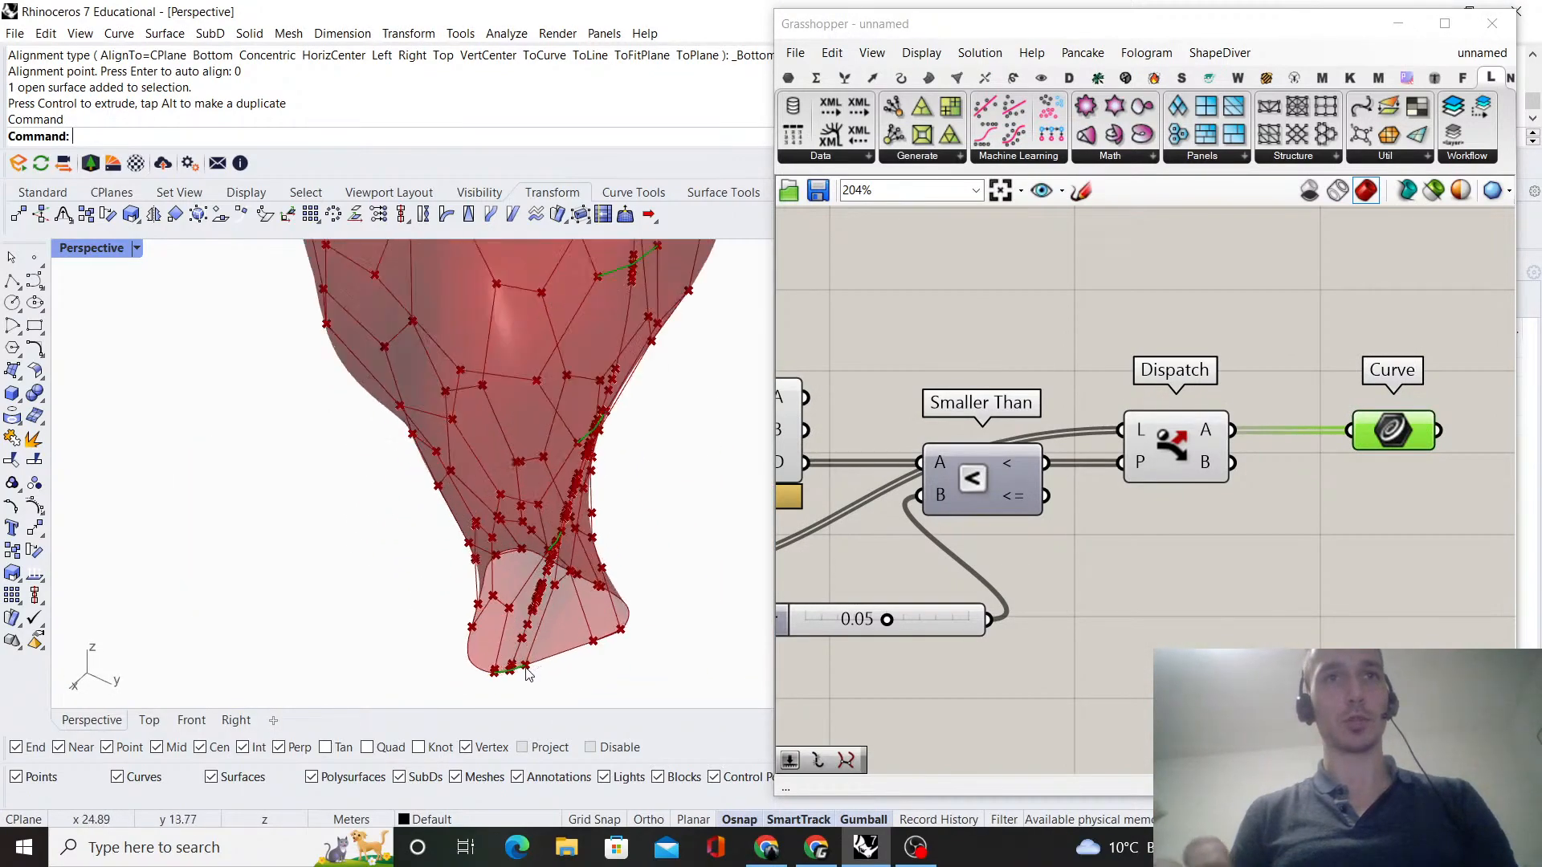
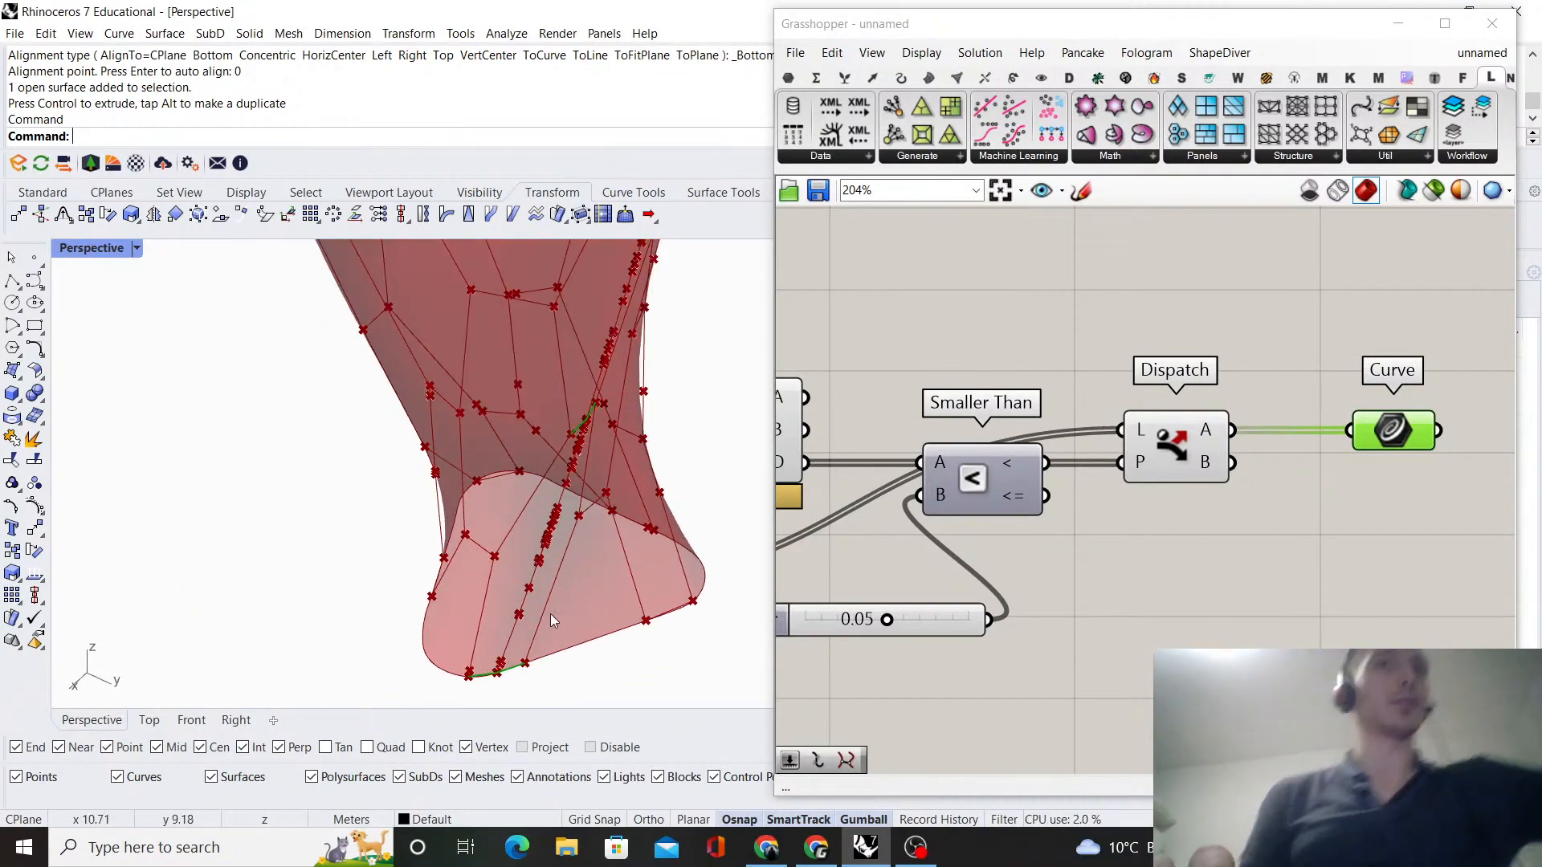
scroll(629, 562, down, 8)
shift+right_drag(618, 570, 587, 633)
scroll(587, 562, down, 3)
right_drag(611, 458, 560, 425)
scroll(560, 338, up, 3)
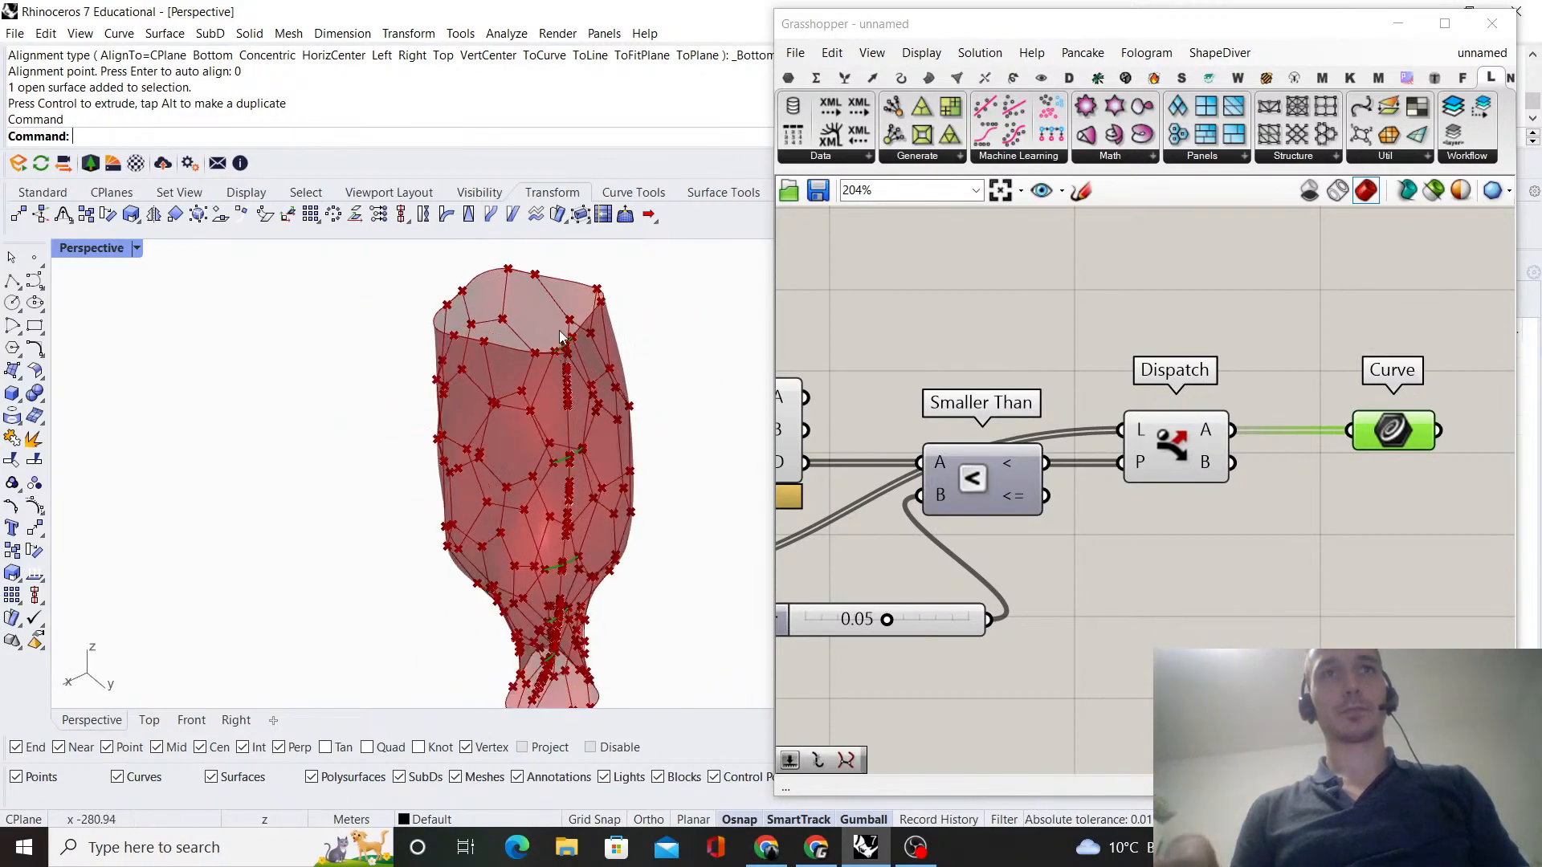
- Add a Join Curves component beyond the dispatched Curve and connect the Curve output to its C input
scroll(559, 340, up, 5)
scroll(1089, 459, down, 2)
mouse_move(1291, 456)
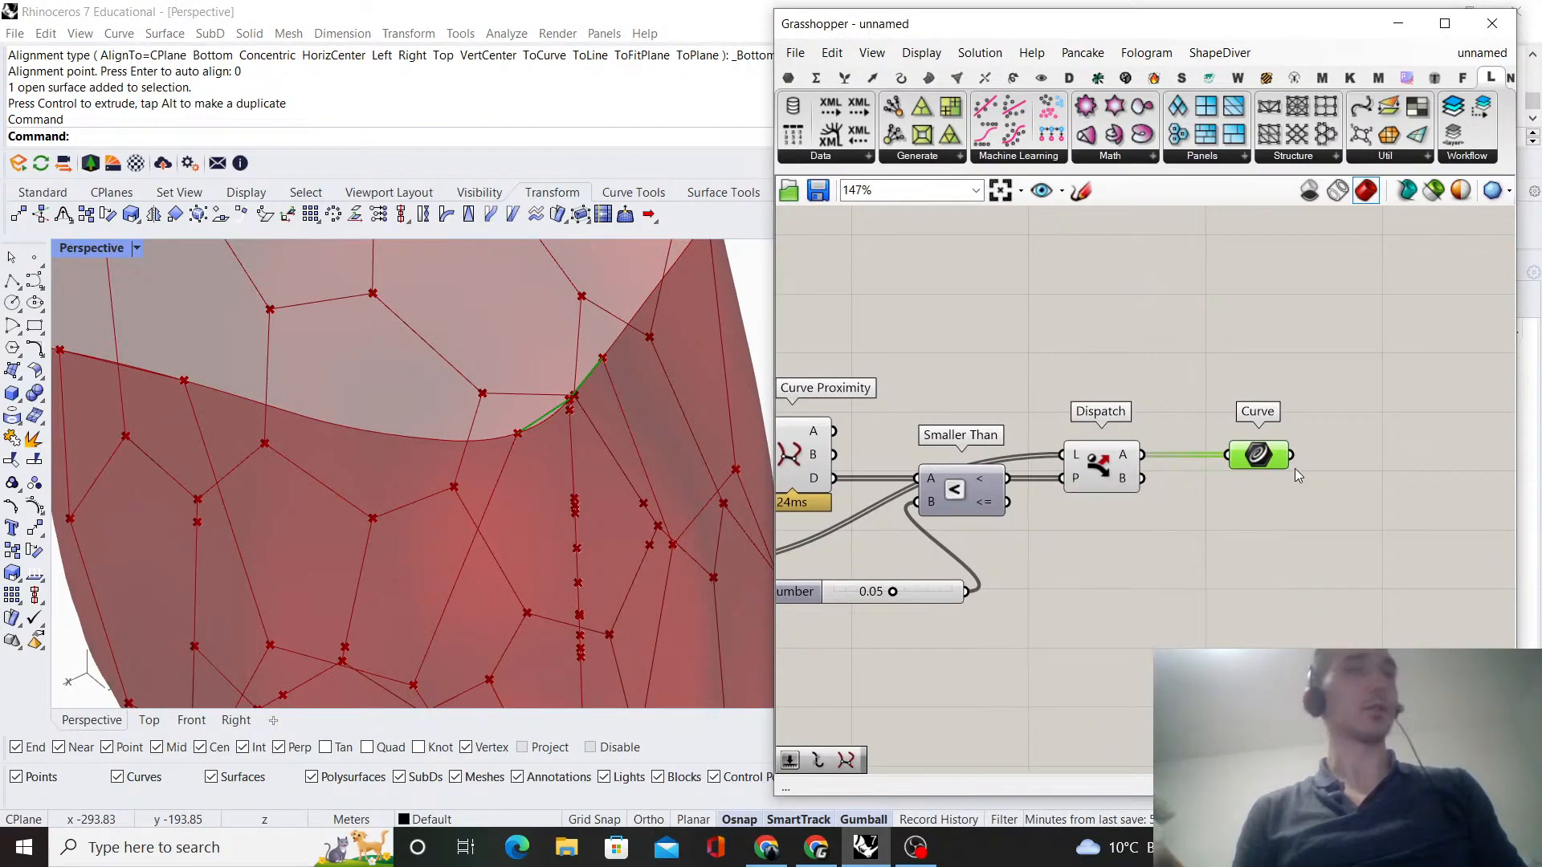
right_drag(1291, 458, 1140, 500)
scroll(1139, 500, up, 1)
double_click(1240, 470)
text(join curves)
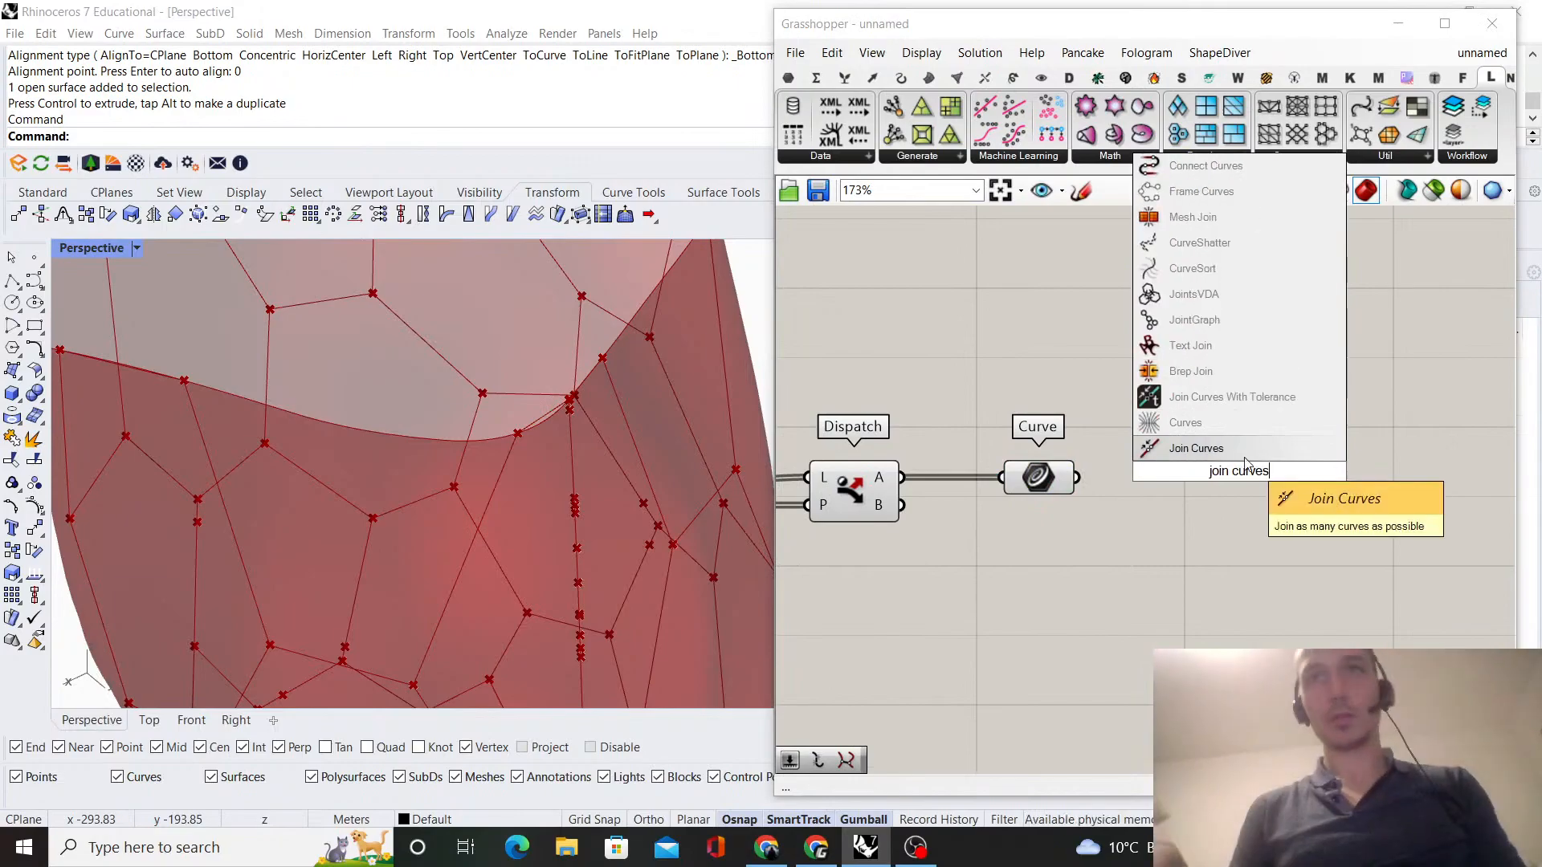
key(Return)
scroll(1073, 480, up, 1)
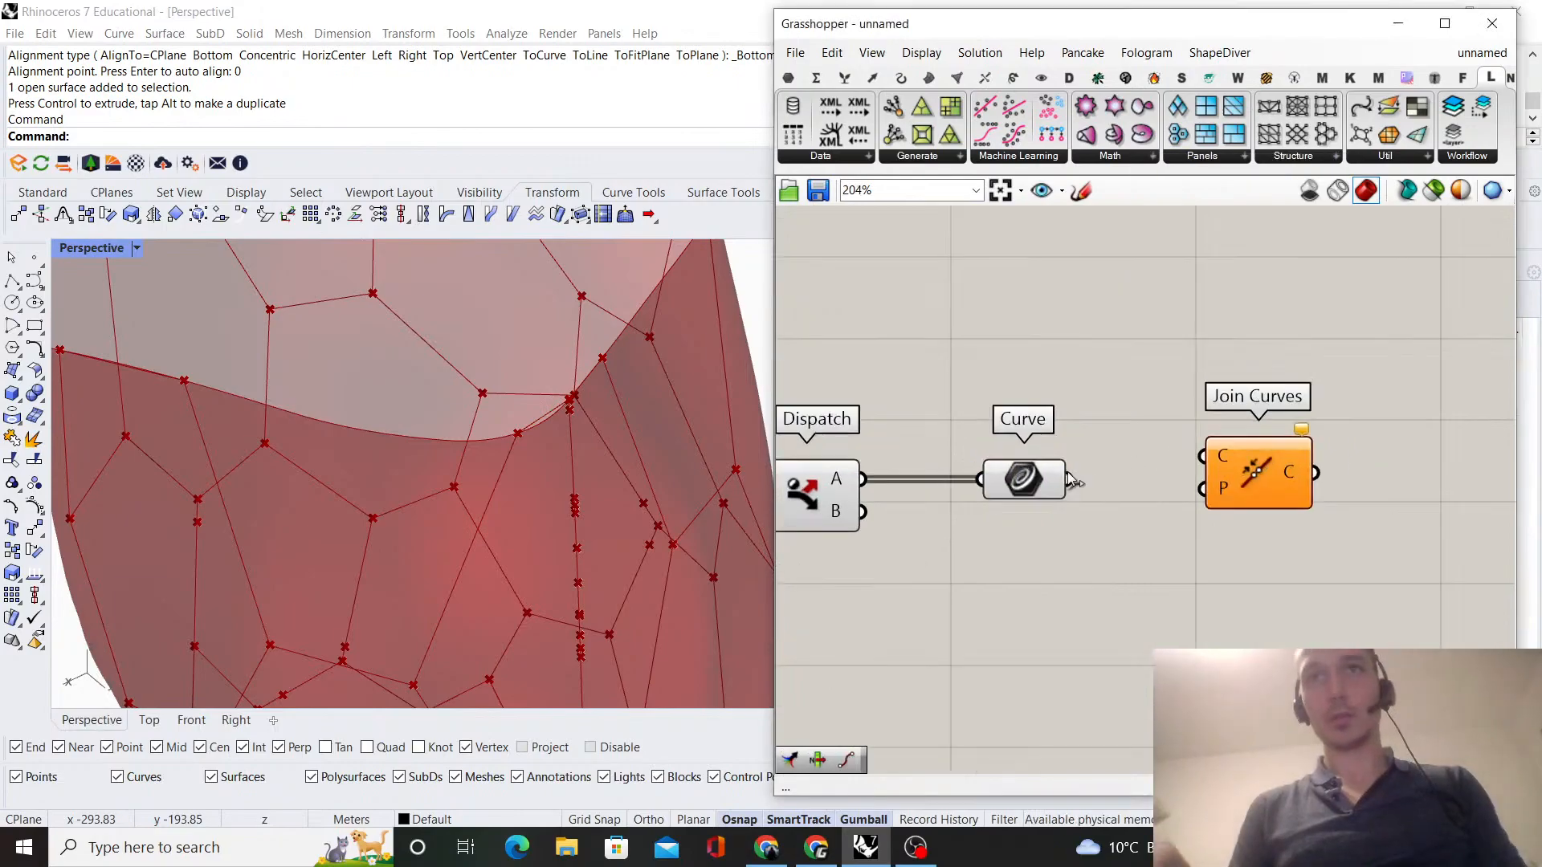
drag(1226, 457, 1226, 459)
drag(1262, 462, 1264, 483)
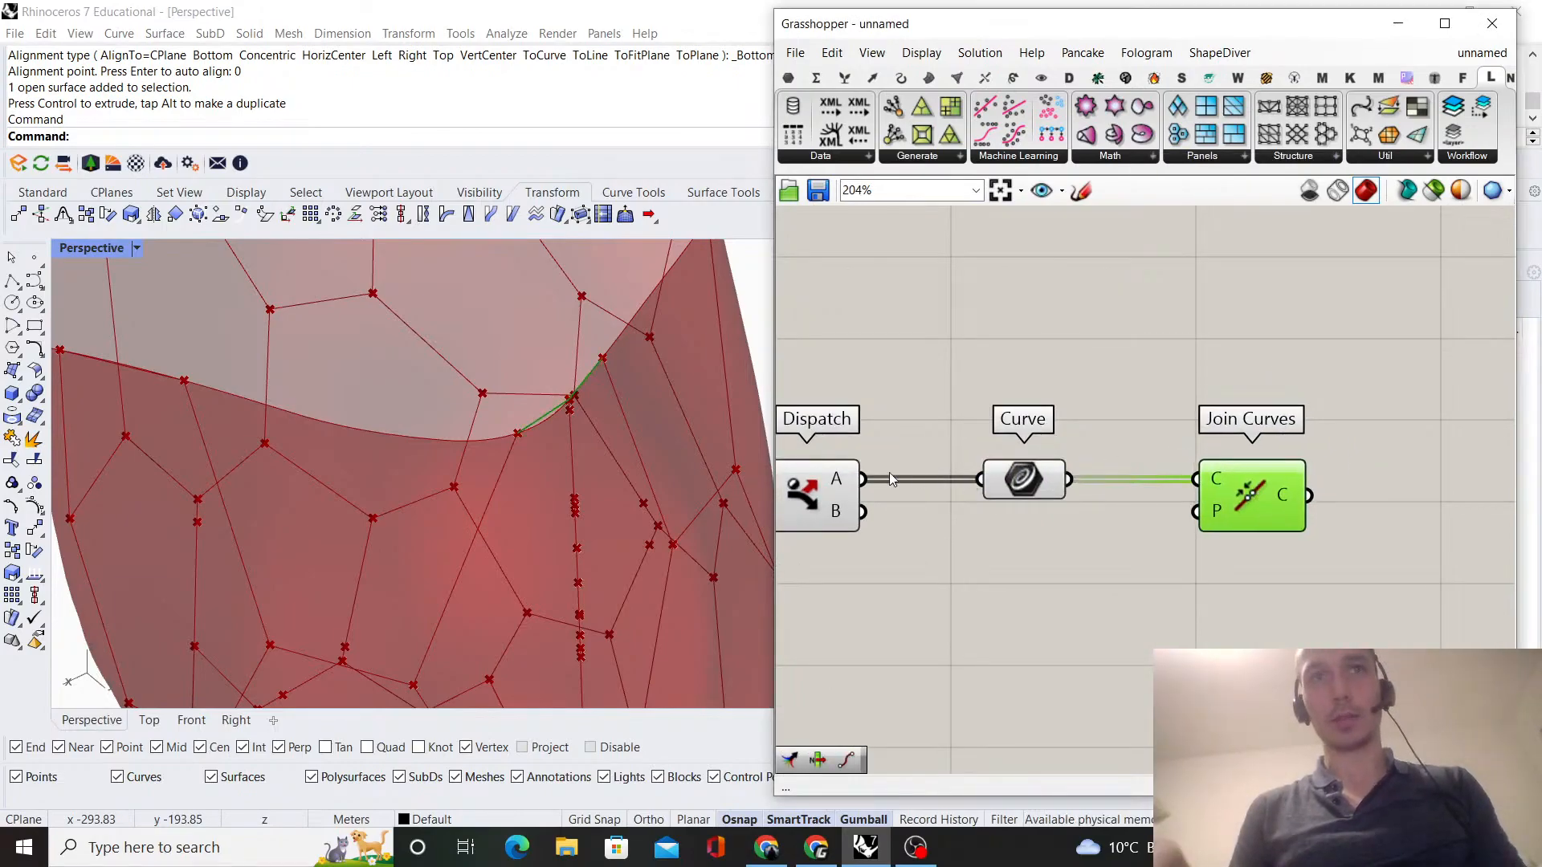
- Hide the viewport previews of Dispatch and the Curve container that follows it
scroll(684, 467, down, 4)
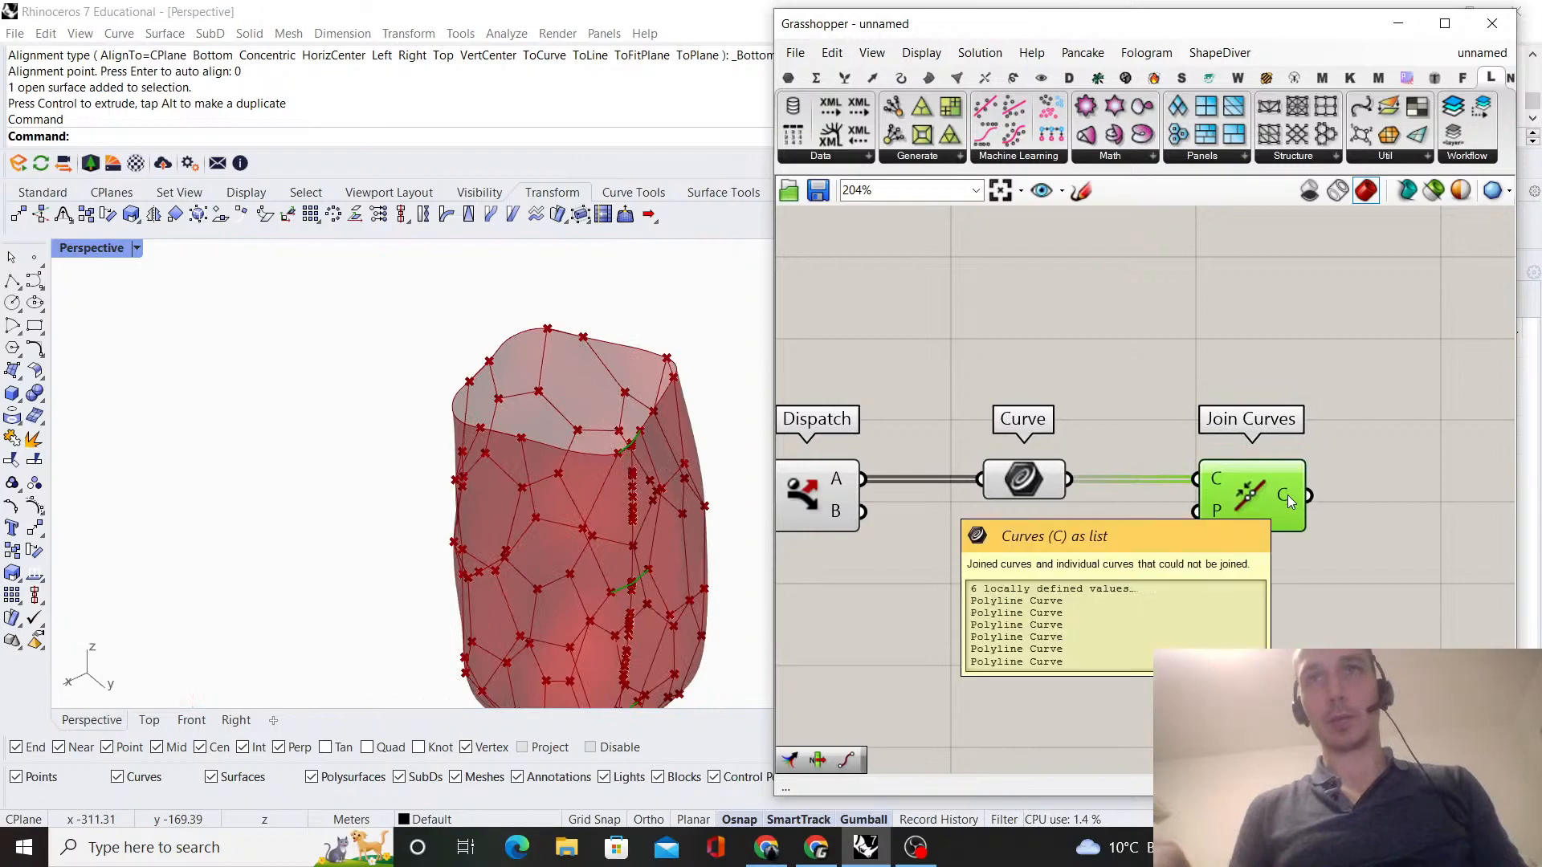
scroll(632, 451, down, 8)
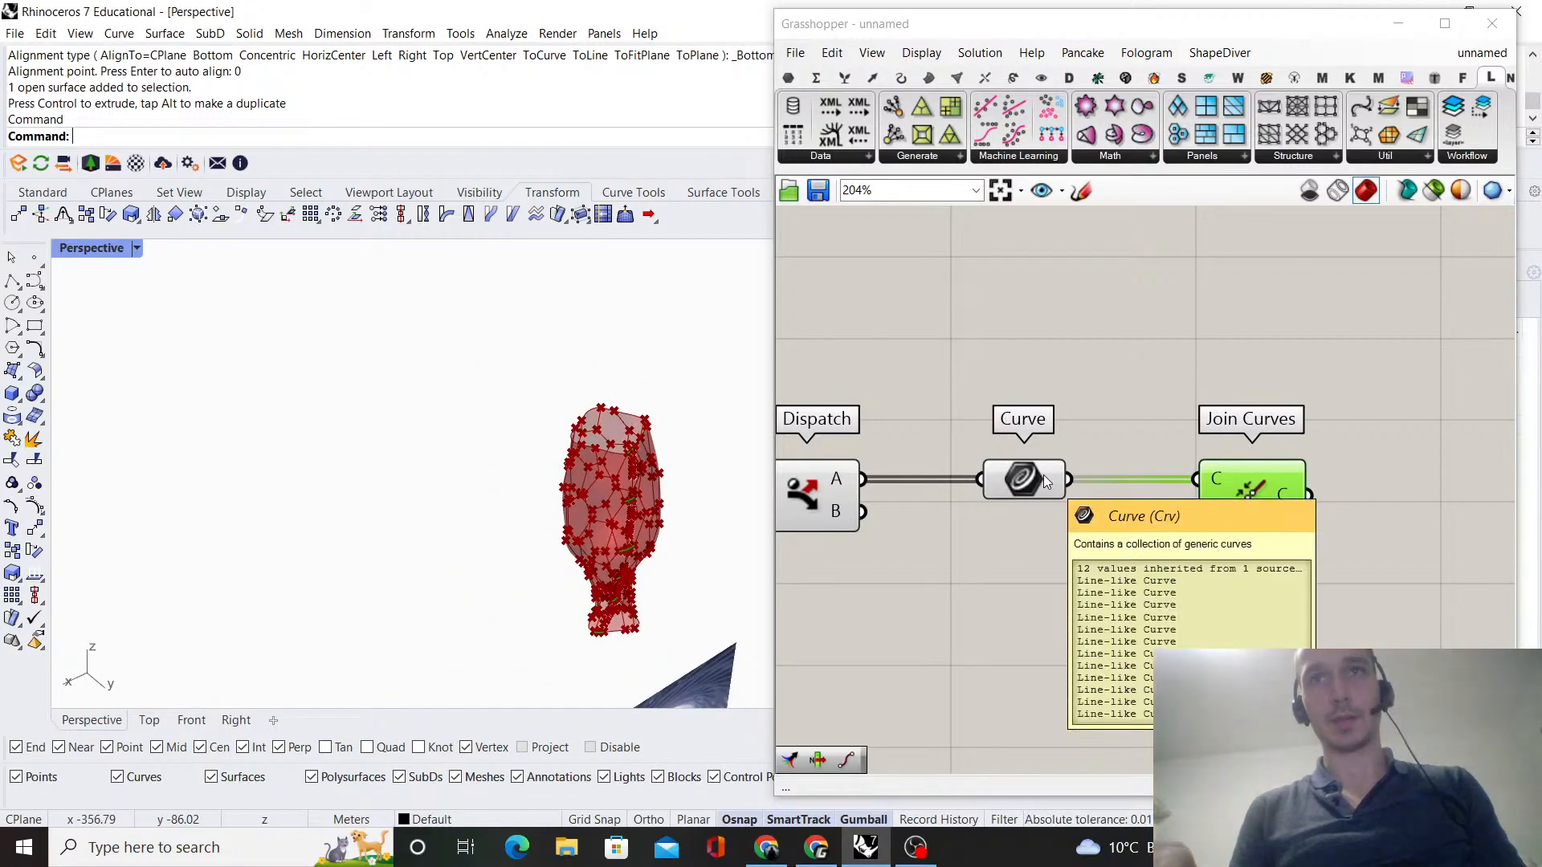
scroll(631, 478, up, 5)
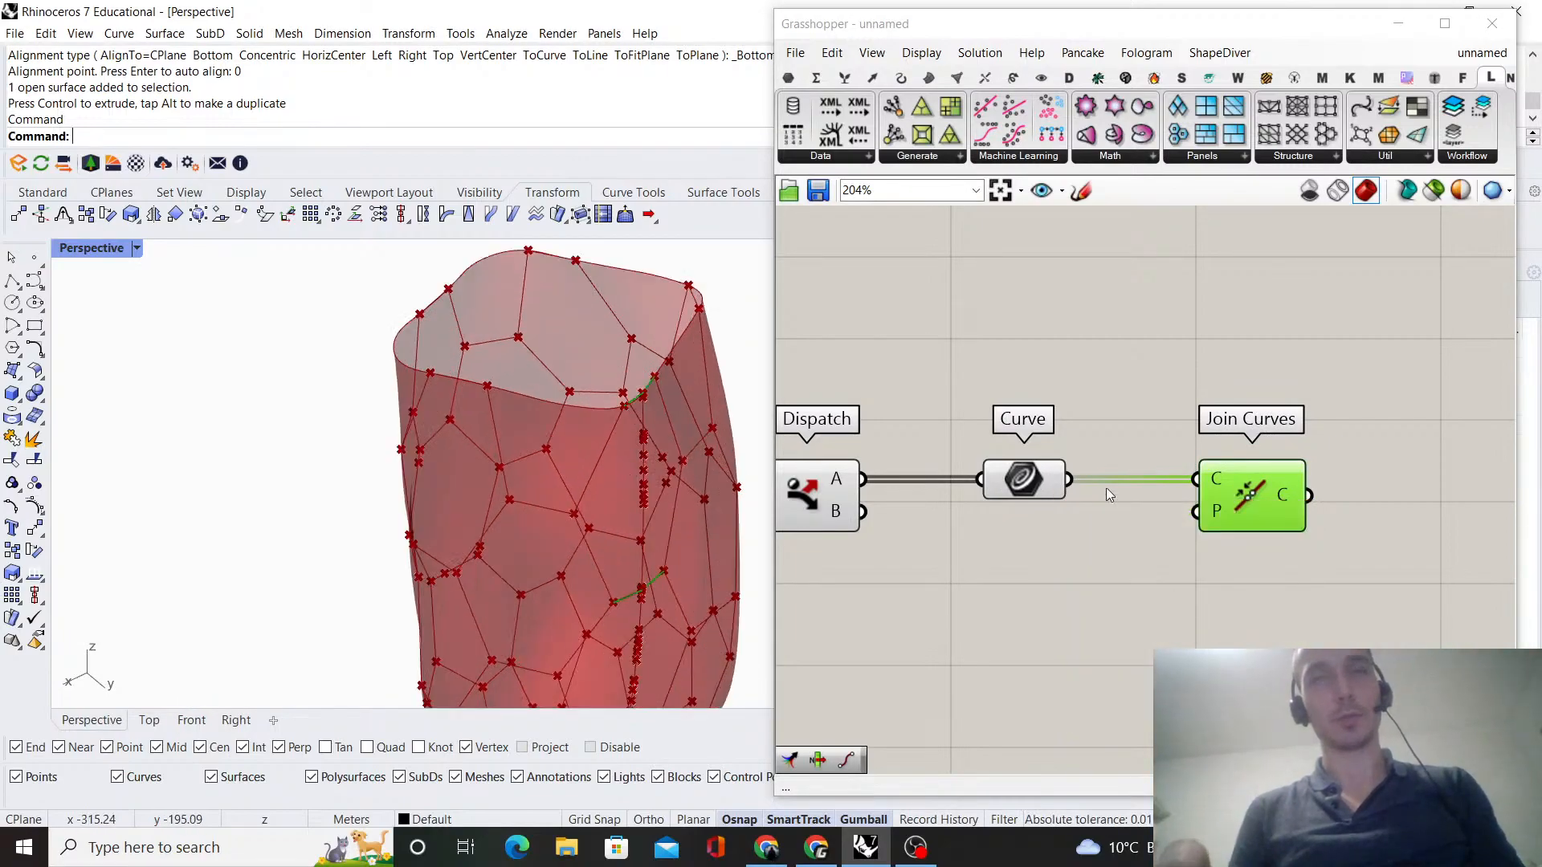
scroll(983, 482, down, 3)
right_drag(984, 481, 1272, 483)
drag(1308, 535, 893, 414)
right_click(1010, 349)
click(1064, 374)
click(1074, 373)
- Add an End Points component and connect Join Curves' C output to it
scroll(1156, 370, down, 4)
right_drag(1205, 365, 1005, 410)
scroll(1068, 491, up, 5)
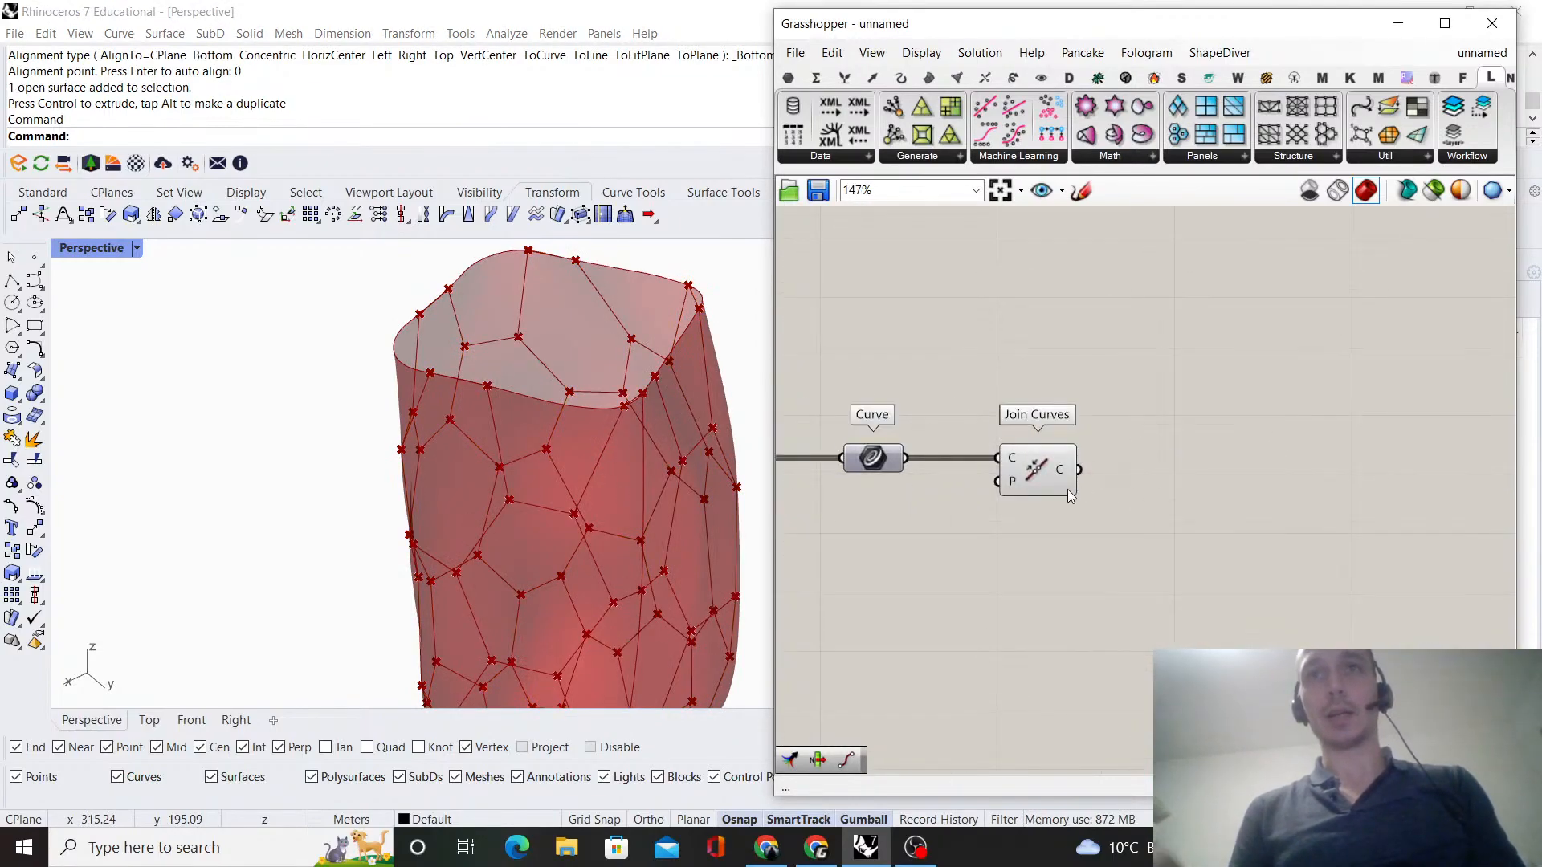
double_click(1235, 471)
text(end)
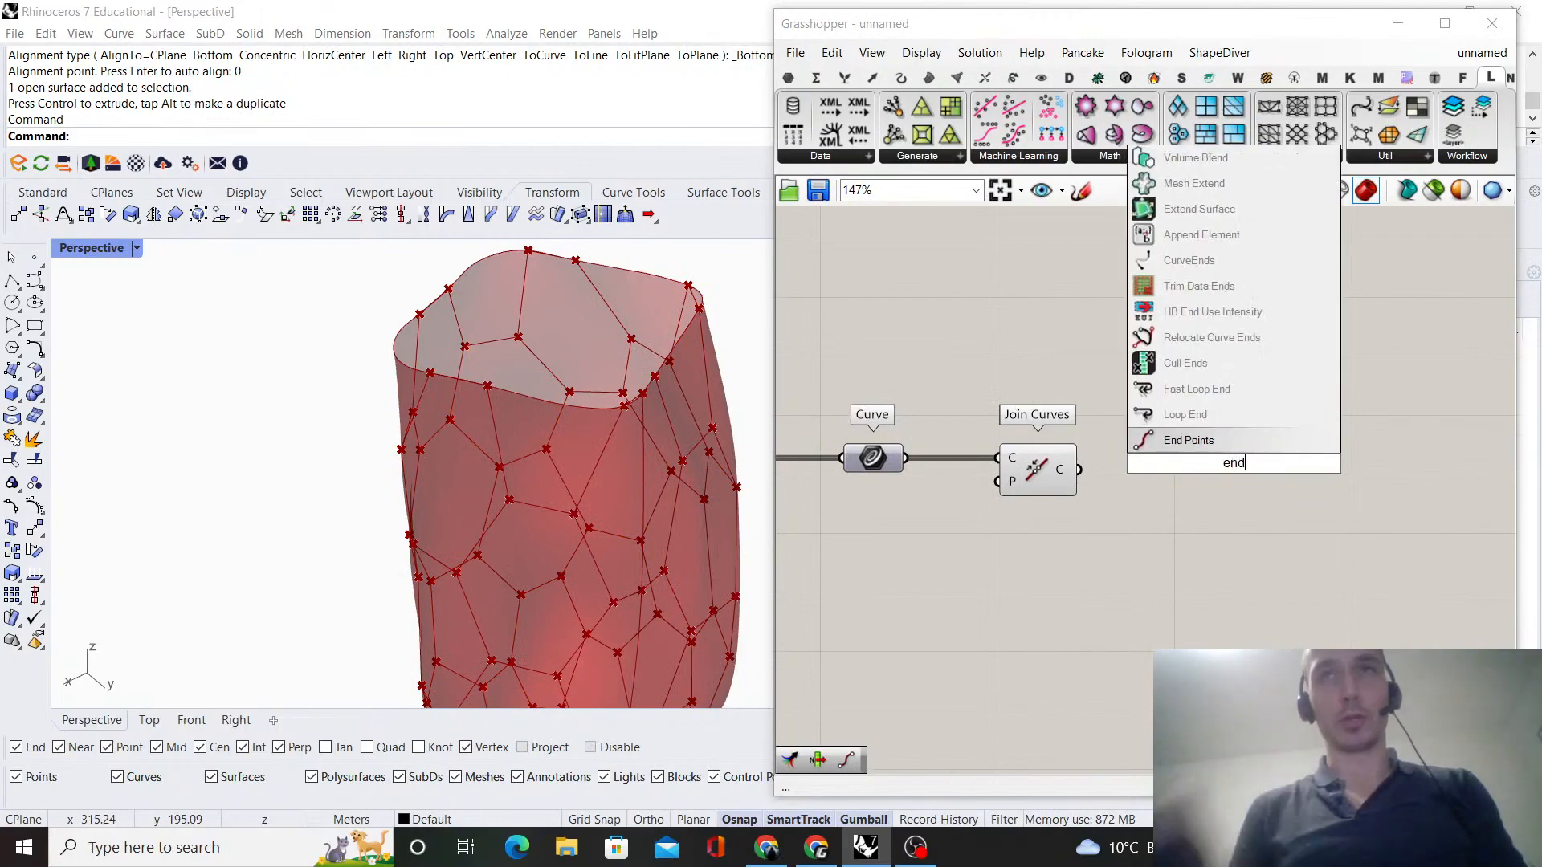
click(1230, 449)
scroll(1060, 479, up, 2)
- Add a Line component and connect End Points' S and E outputs to its A and B inputs
right_drag(1439, 466, 1366, 461)
double_click(1366, 461)
text(line)
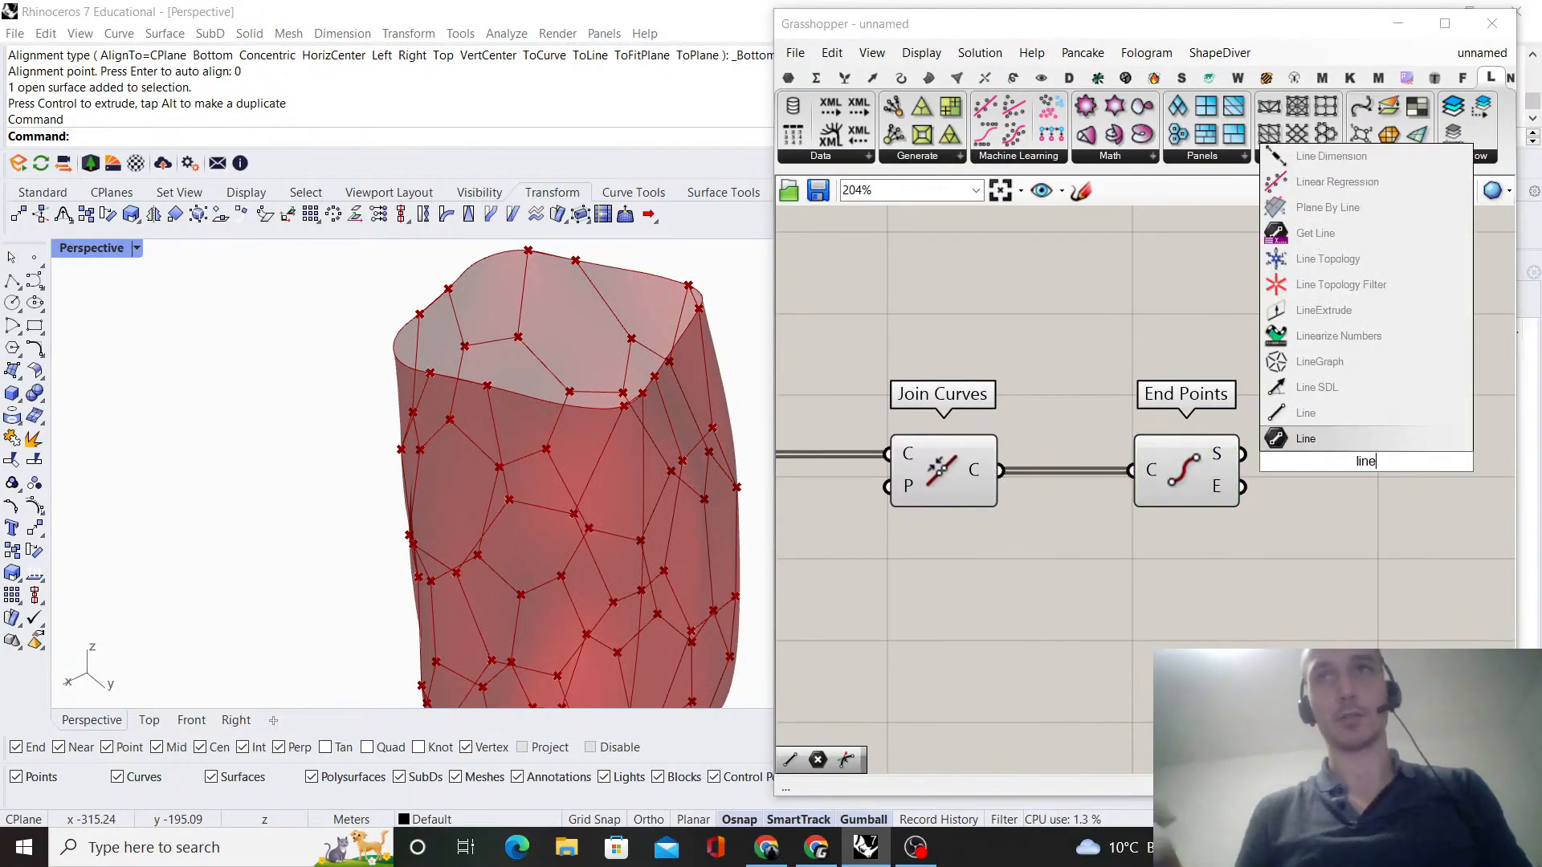
click(1338, 414)
click(1335, 474)
- Hide the viewport previews of Join Curves and End Points
scroll(1243, 447, down, 5)
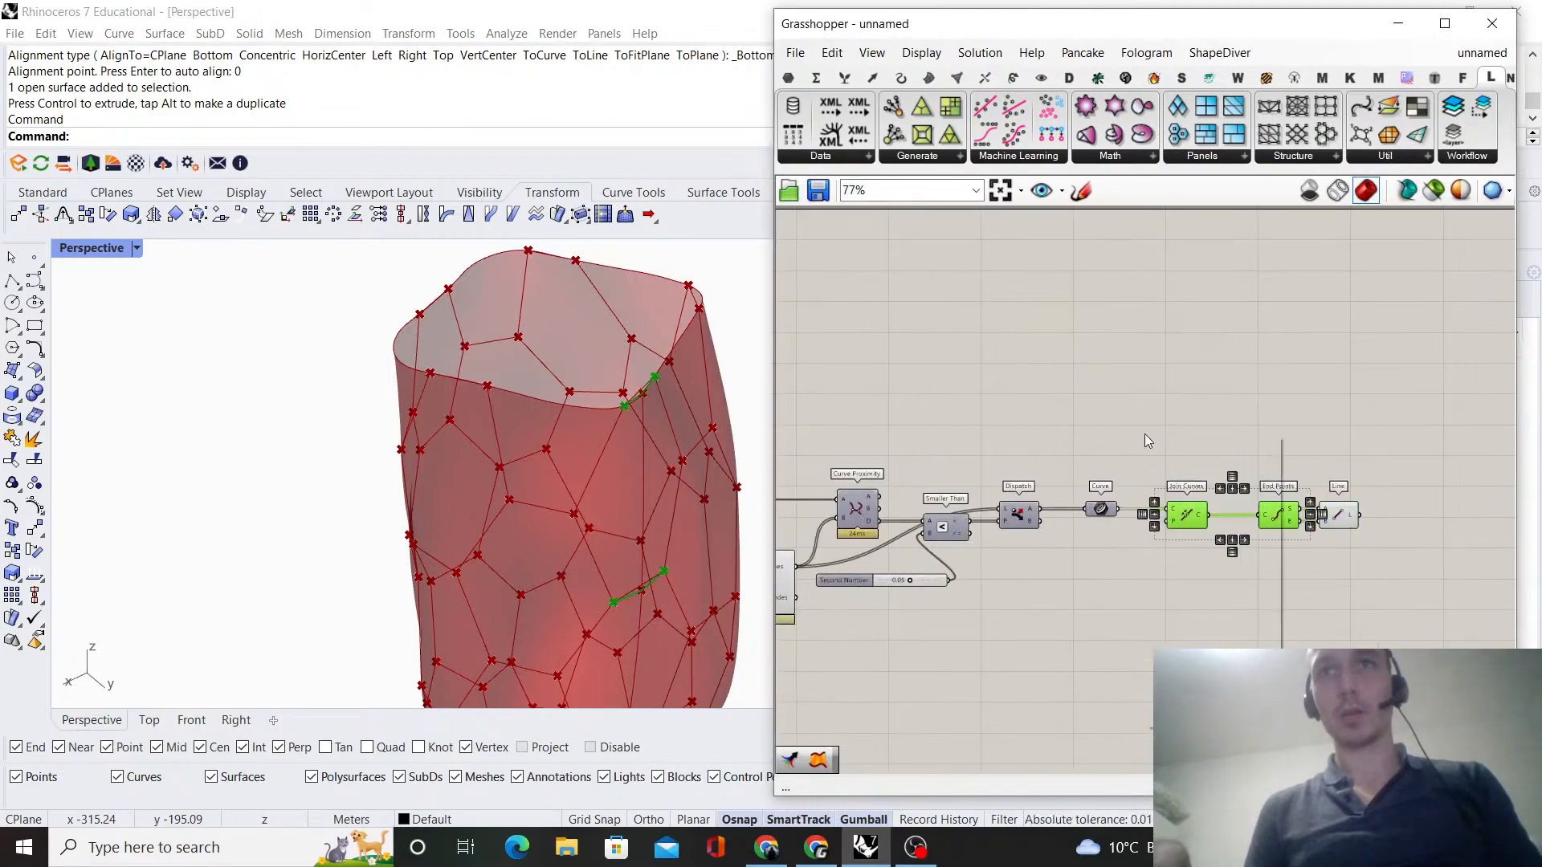
right_click(1193, 460)
click(1241, 581)
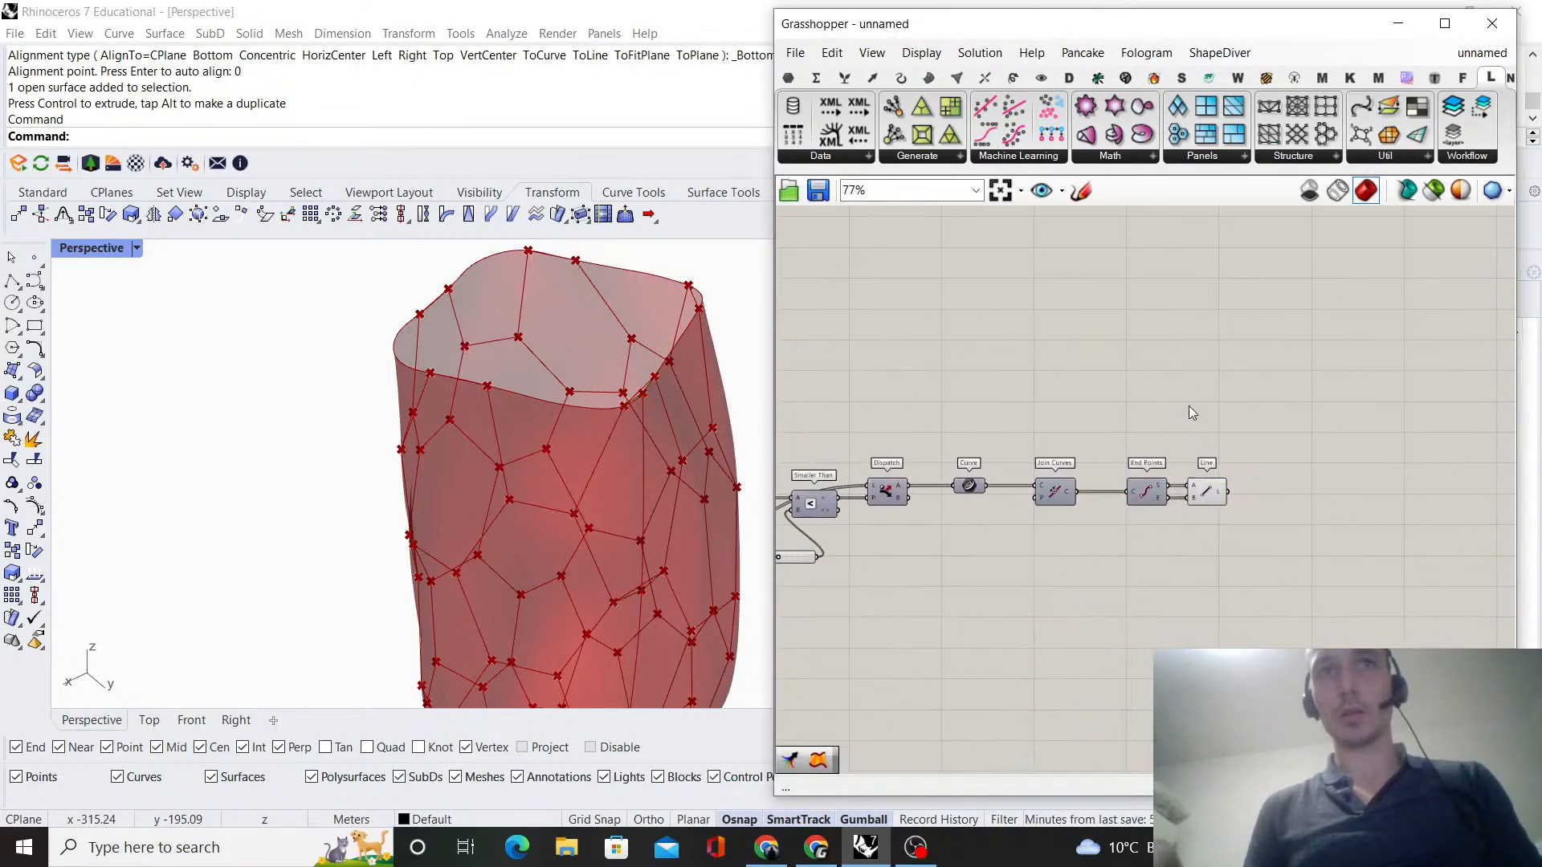
- Add a Merge component and connect Line's L output to D1 and Dispatch's B output to D2
double_click(1327, 480)
text(merge)
click(1283, 457)
scroll(1198, 494, up, 2)
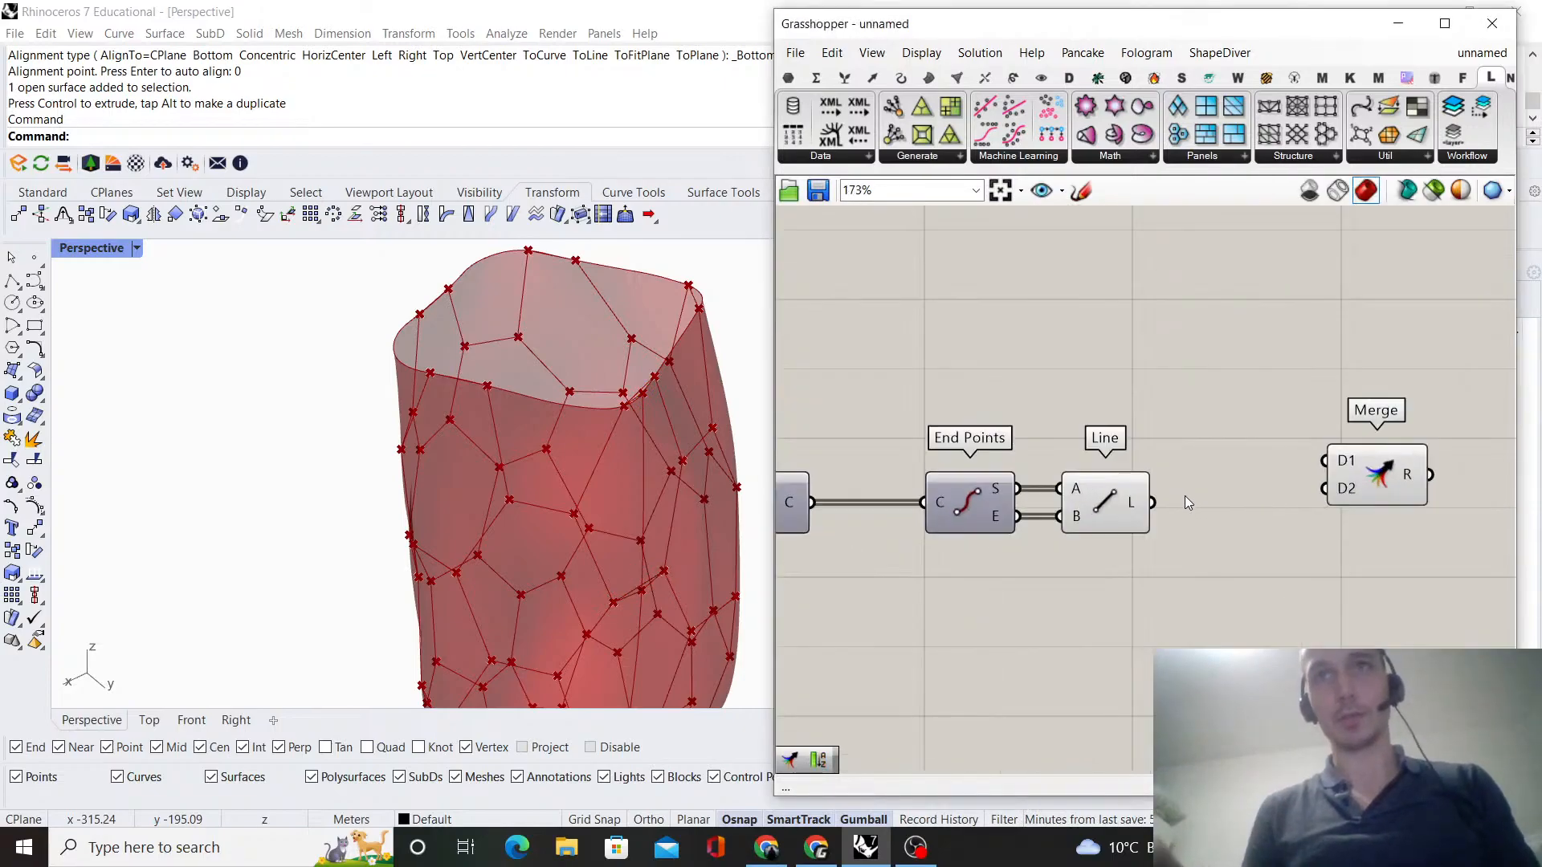
scroll(1375, 506, down, 3)
scroll(1121, 485, up, 2)
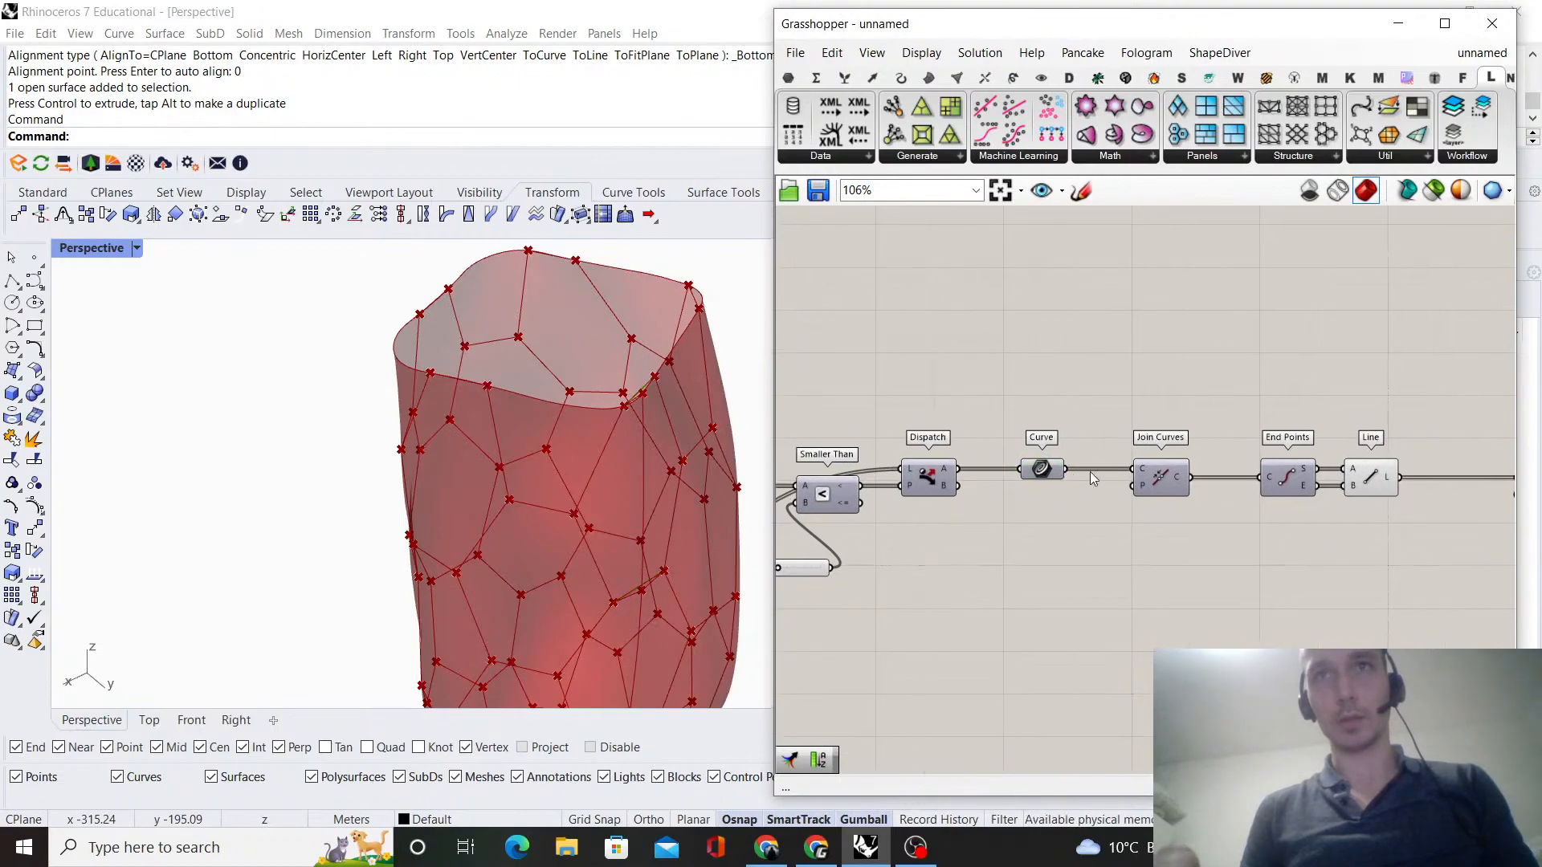
click(1197, 401)
right_drag(1198, 402, 1161, 405)
drag(950, 546, 1377, 491)
scroll(1164, 514, up, 2)
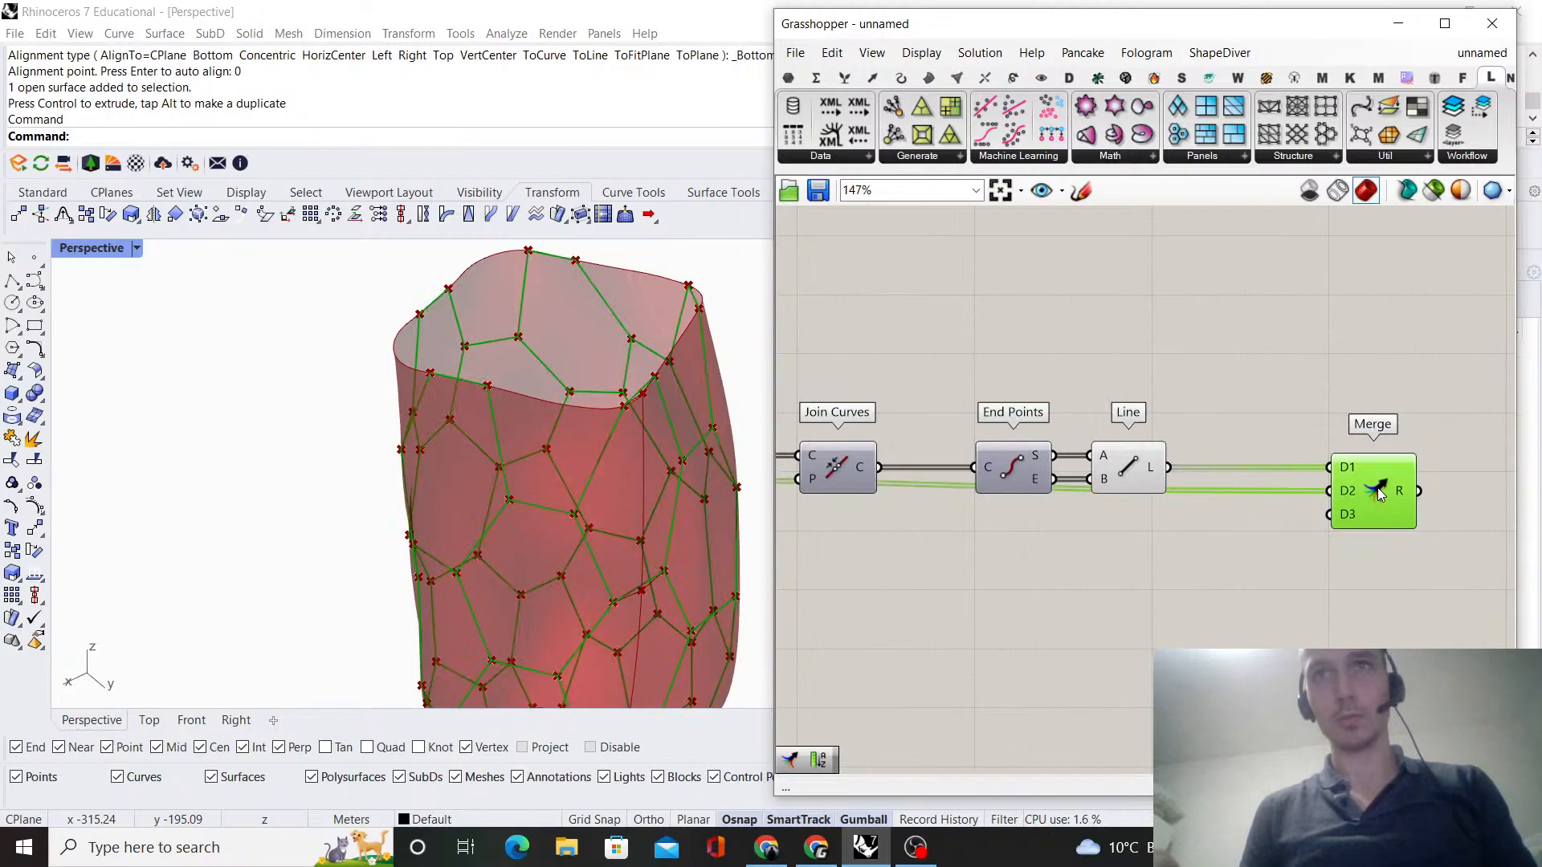
- Hide the viewport previews of Line, Hexagonal Structure and Curve Proximity
drag(1204, 522, 1128, 366)
right_click(1128, 367)
click(1211, 395)
click(1244, 401)
right_drag(743, 438, 602, 502)
scroll(795, 422, down, 4)
right_drag(807, 413, 1259, 399)
drag(947, 567, 852, 395)
right_click(1010, 352)
click(1060, 383)
click(1062, 377)
- Examine the merged hexagonal lattice on the lofted surface, close up around the lower opening and as a whole
scroll(579, 473, up, 8)
right_drag(413, 479, 418, 538)
scroll(421, 496, down, 8)
scroll(416, 542, up, 8)
scroll(447, 514, down, 3)
scroll(446, 514, down, 5)
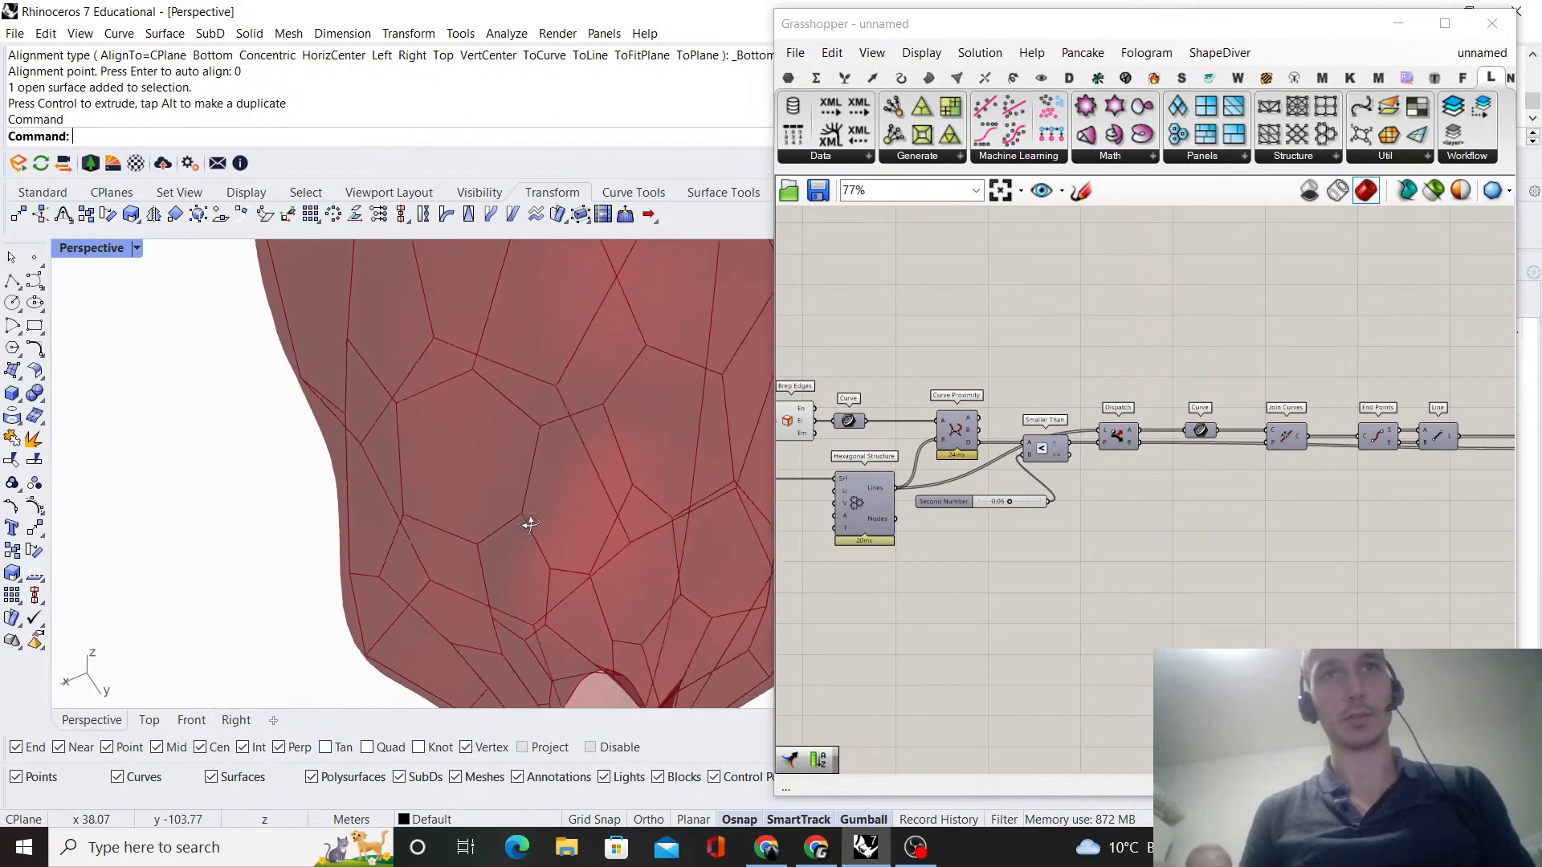
right_drag(514, 498, 486, 436)
scroll(517, 505, up, 4)
right_drag(516, 505, 562, 411)
scroll(1218, 472, down, 5)
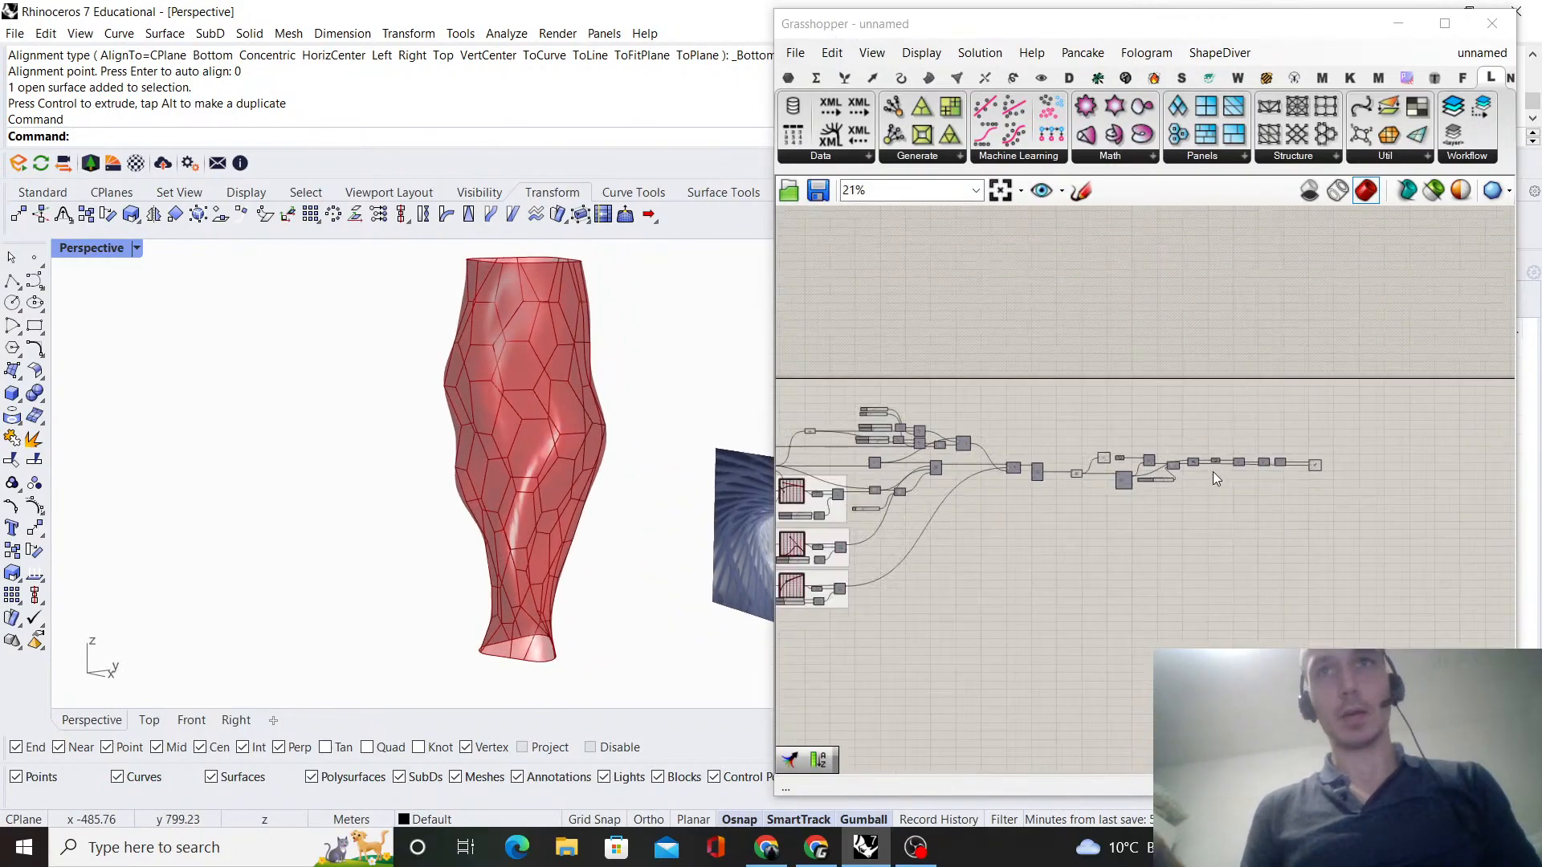
- Widen the gap between Loft and Relay on the canvas to make room for another component
right_drag(1124, 487, 1061, 509)
scroll(1044, 511, up, 6)
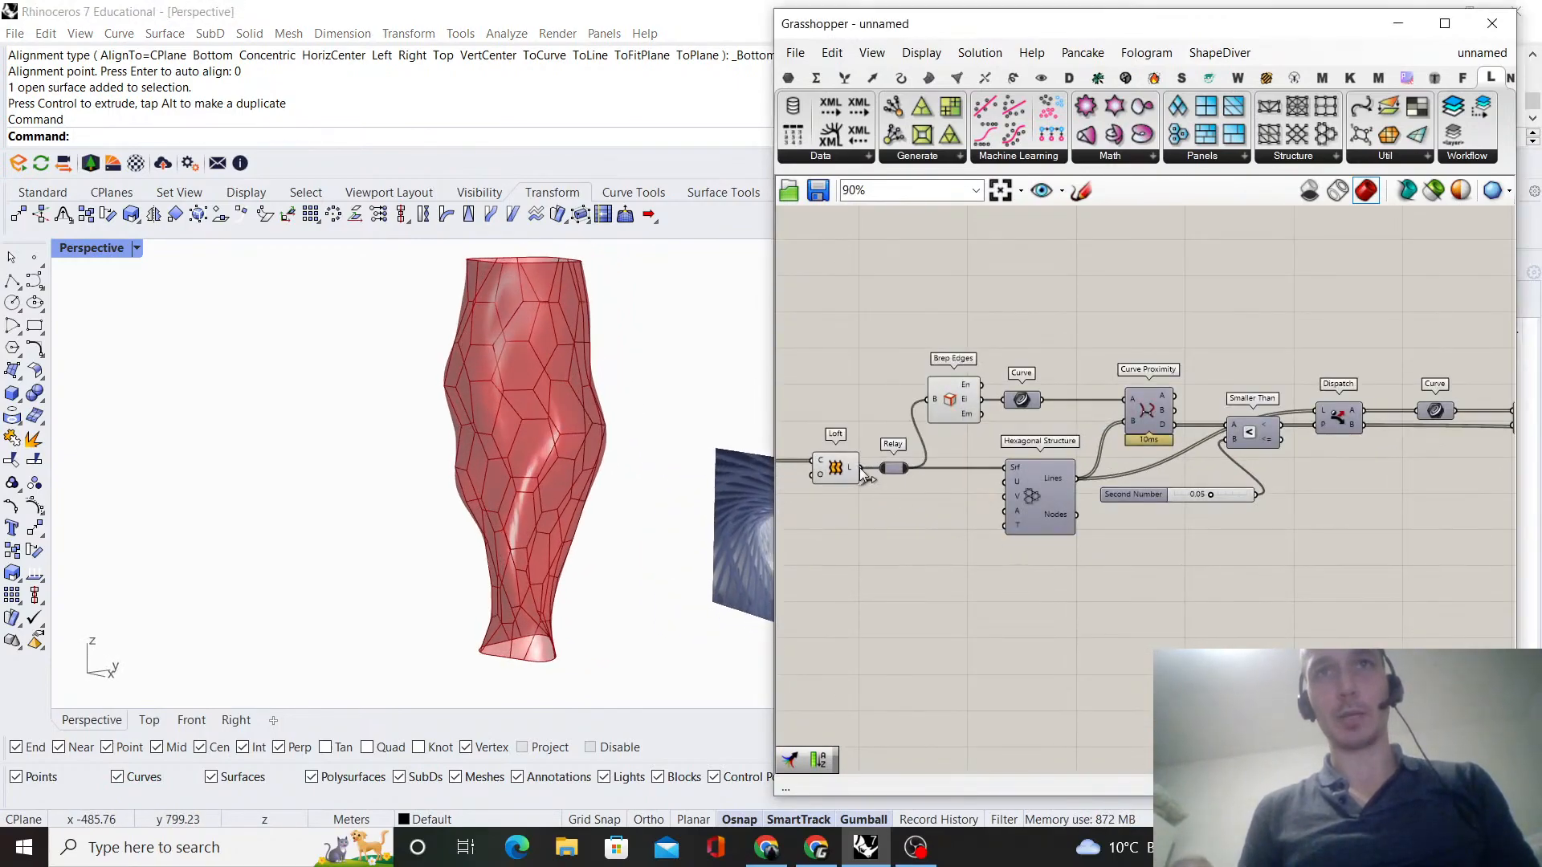
scroll(1077, 458, down, 3)
drag(1221, 522, 1002, 417)
scroll(899, 465, up, 3)
click(898, 378)
right_drag(898, 379, 1139, 380)
- Insert a Reverse Surface Direction component between Loft and Relay, connecting L to Srf and RevSrf to Relay
double_click(1125, 542)
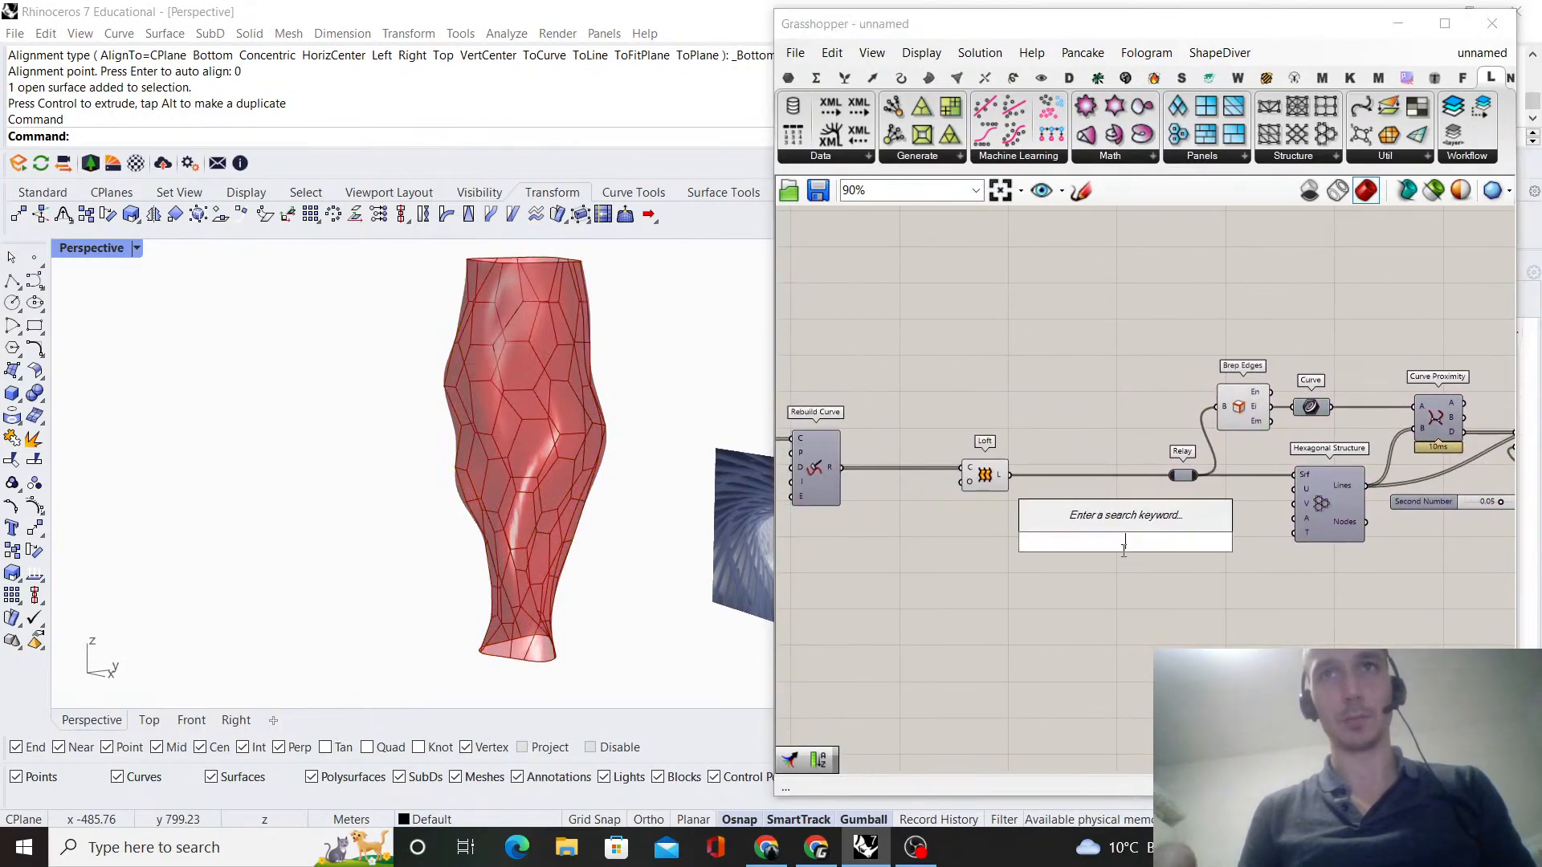
text(reverse)
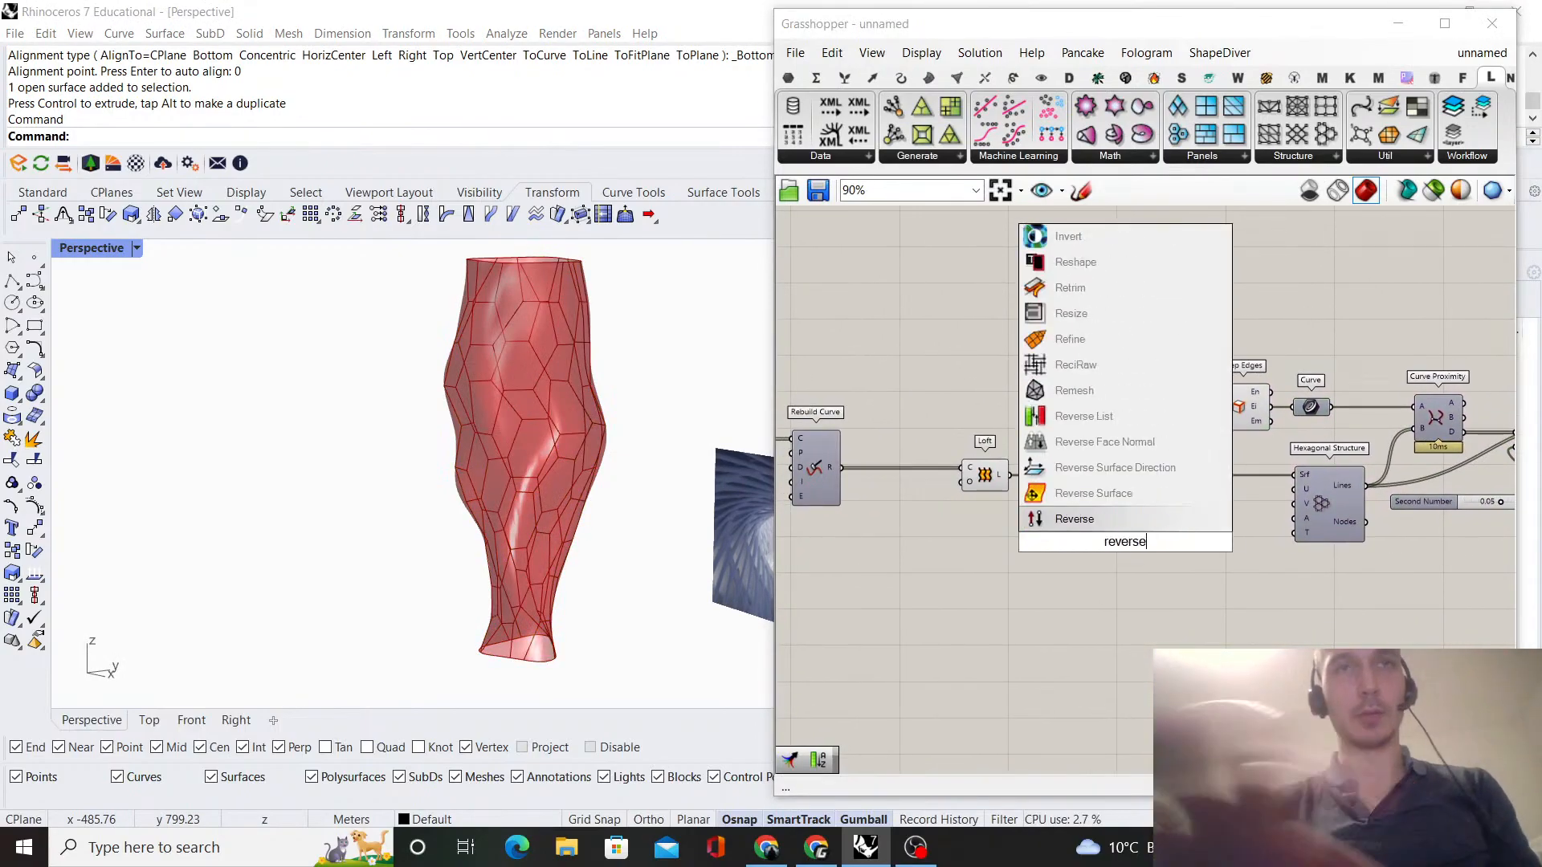
key(Up)
key(Up)
key(Return)
scroll(1026, 489, up, 4)
drag(1081, 512, 1131, 460)
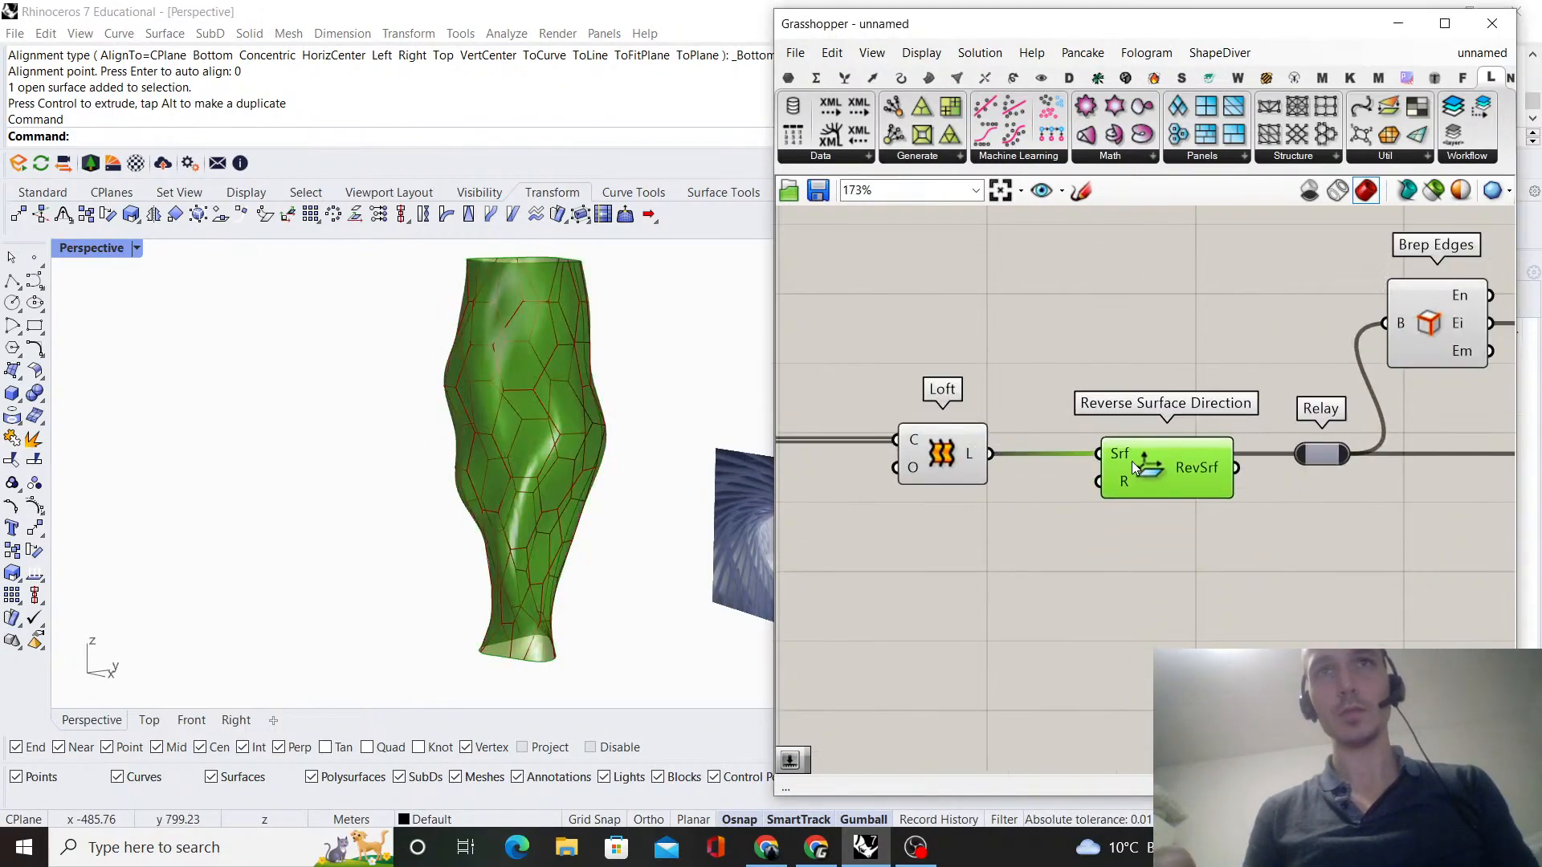
- Add an integer number slider and connect it to Reverse Surface Direction's R input
click(1109, 612)
double_click(1109, 612)
text(0..10)
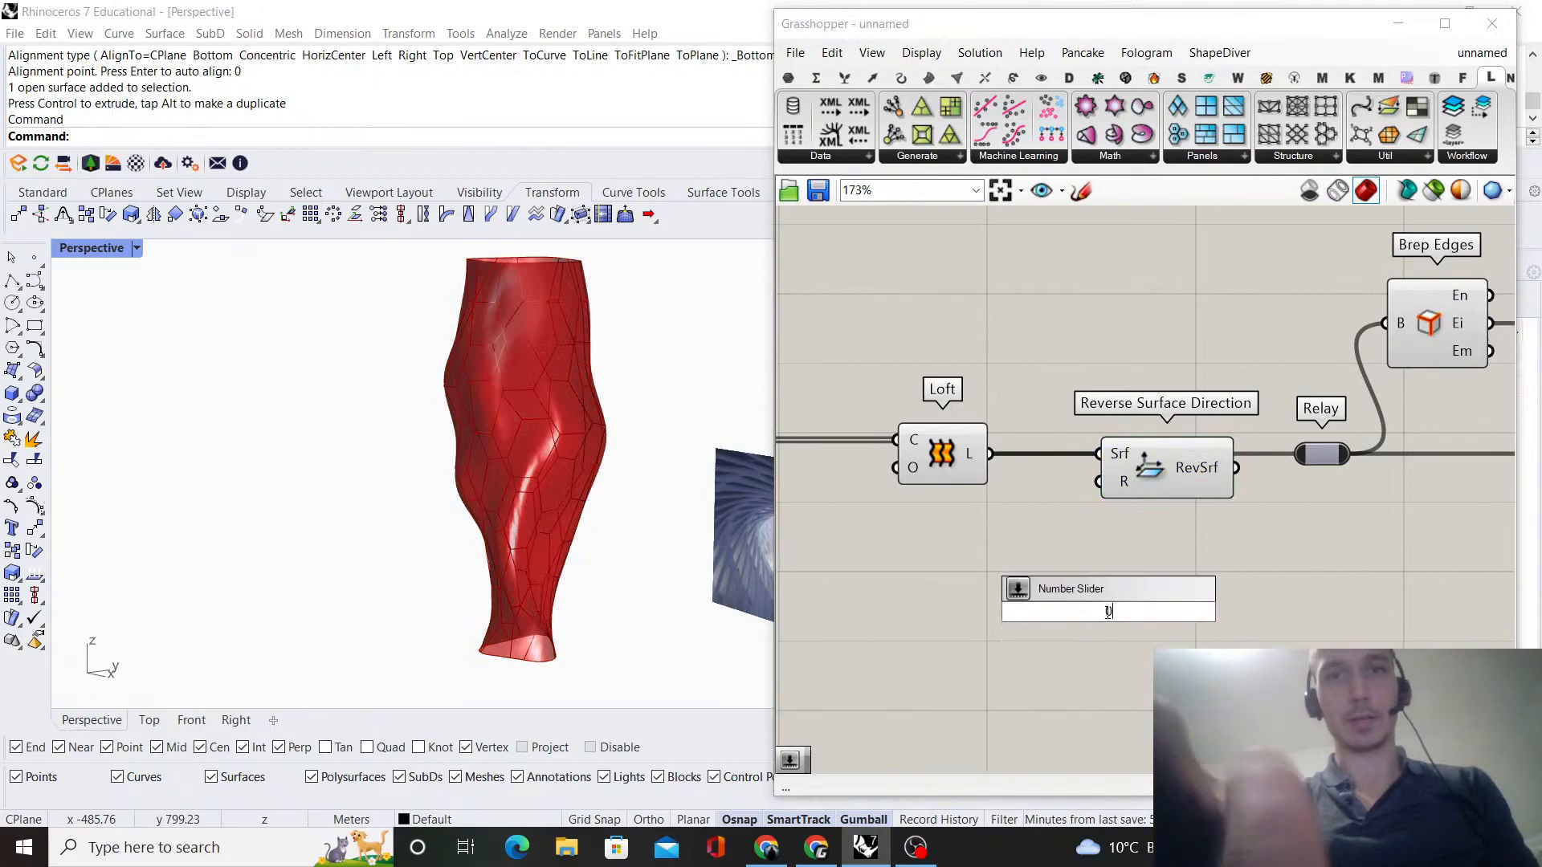
key(Return)
drag(1106, 612, 944, 530)
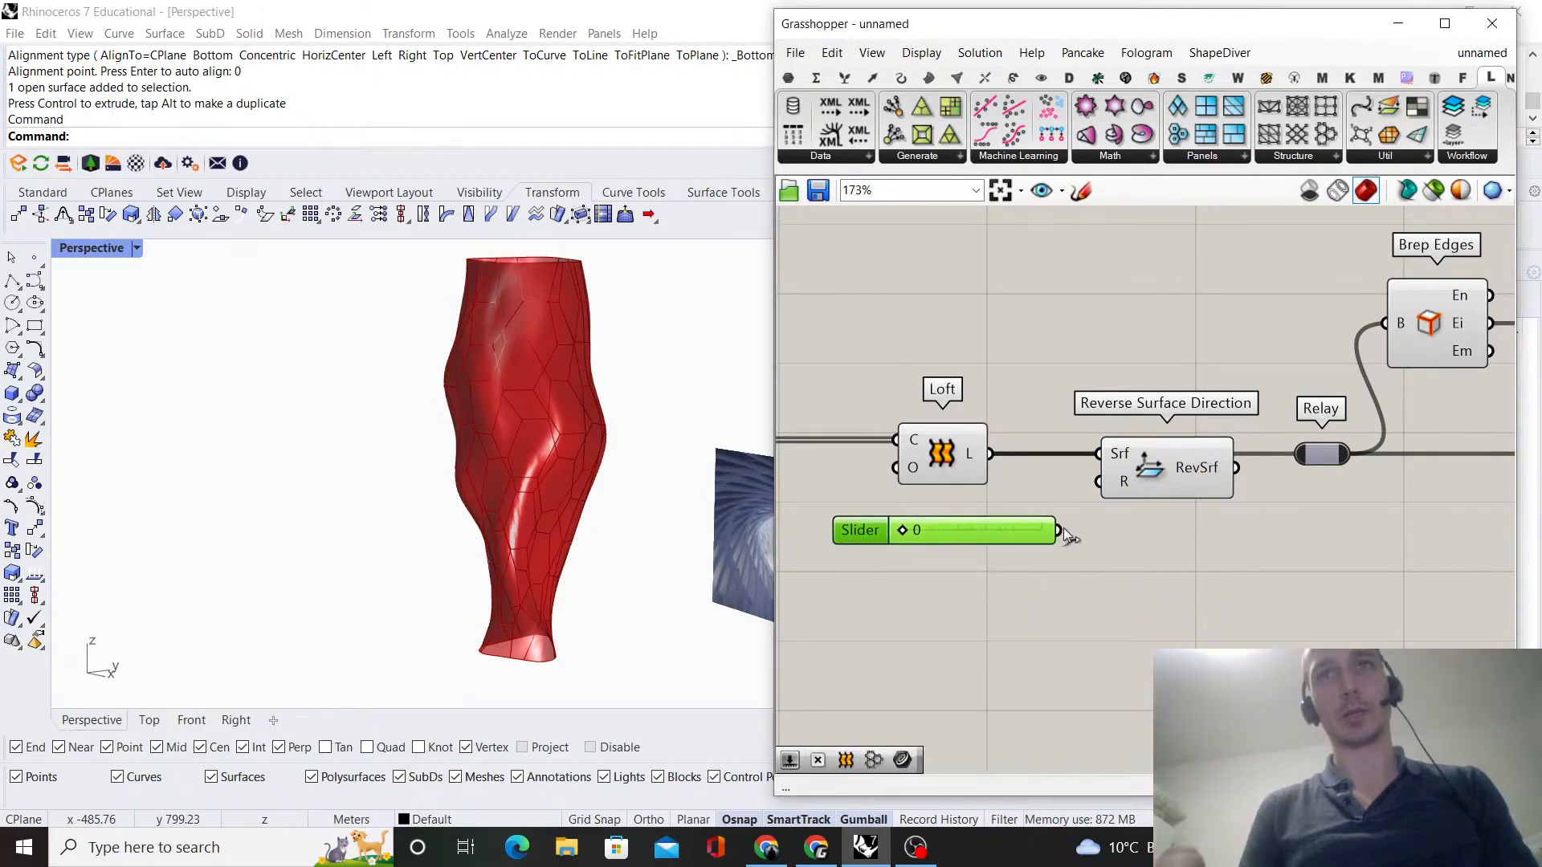
click(1319, 500)
- Hide the viewport previews of Reverse Surface Direction and Loft
scroll(1098, 514, down, 3)
drag(1194, 583, 1042, 450)
right_click(1033, 409)
click(1086, 430)
click(1044, 445)
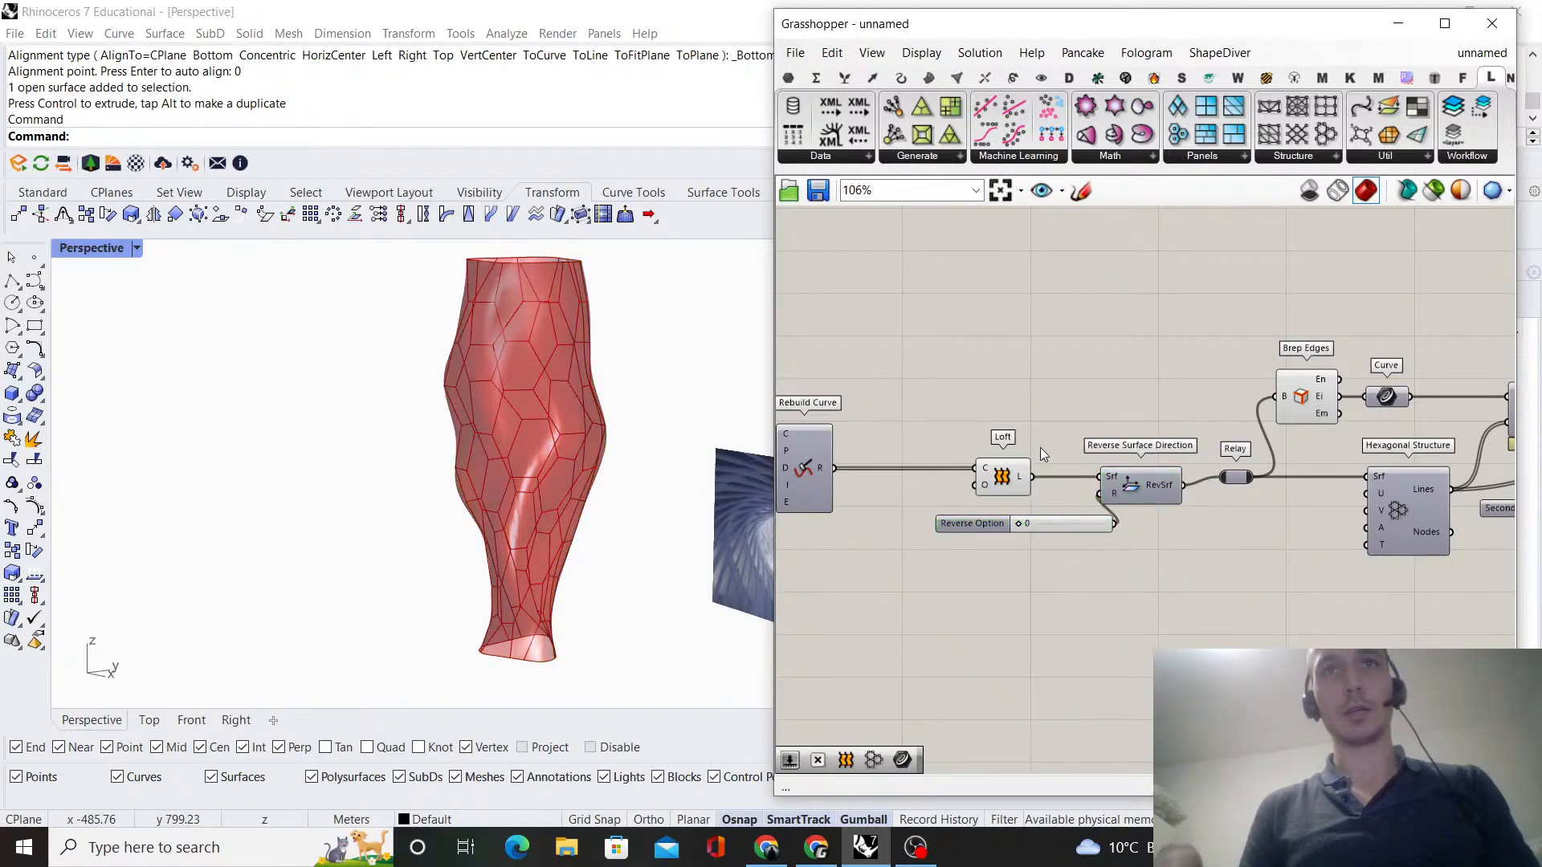
click(1003, 478)
right_click(1048, 405)
click(1076, 434)
click(1053, 484)
- Set the Reverse Option slider to 3
scroll(1014, 527, up, 5)
scroll(1003, 528, up, 2)
drag(1004, 514, 1348, 518)
- Examine the lattice wireframe produced by the changed surface direction from above and from the side
right_drag(619, 556, 652, 147)
scroll(652, 147, up, 1)
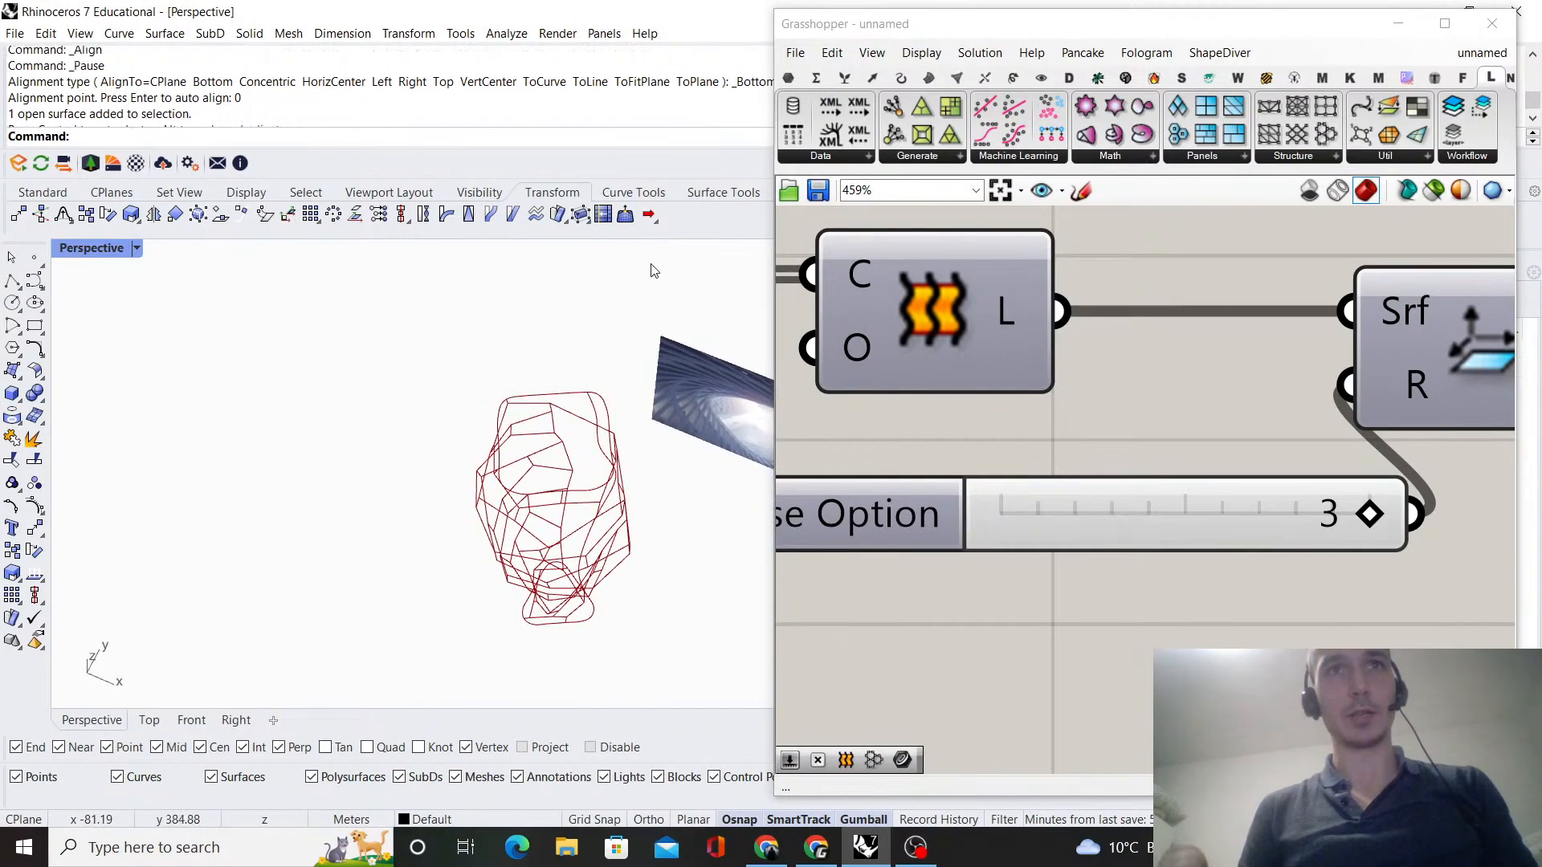
scroll(617, 391, up, 5)
scroll(616, 393, down, 7)
shift+right_drag(616, 392, 544, 392)
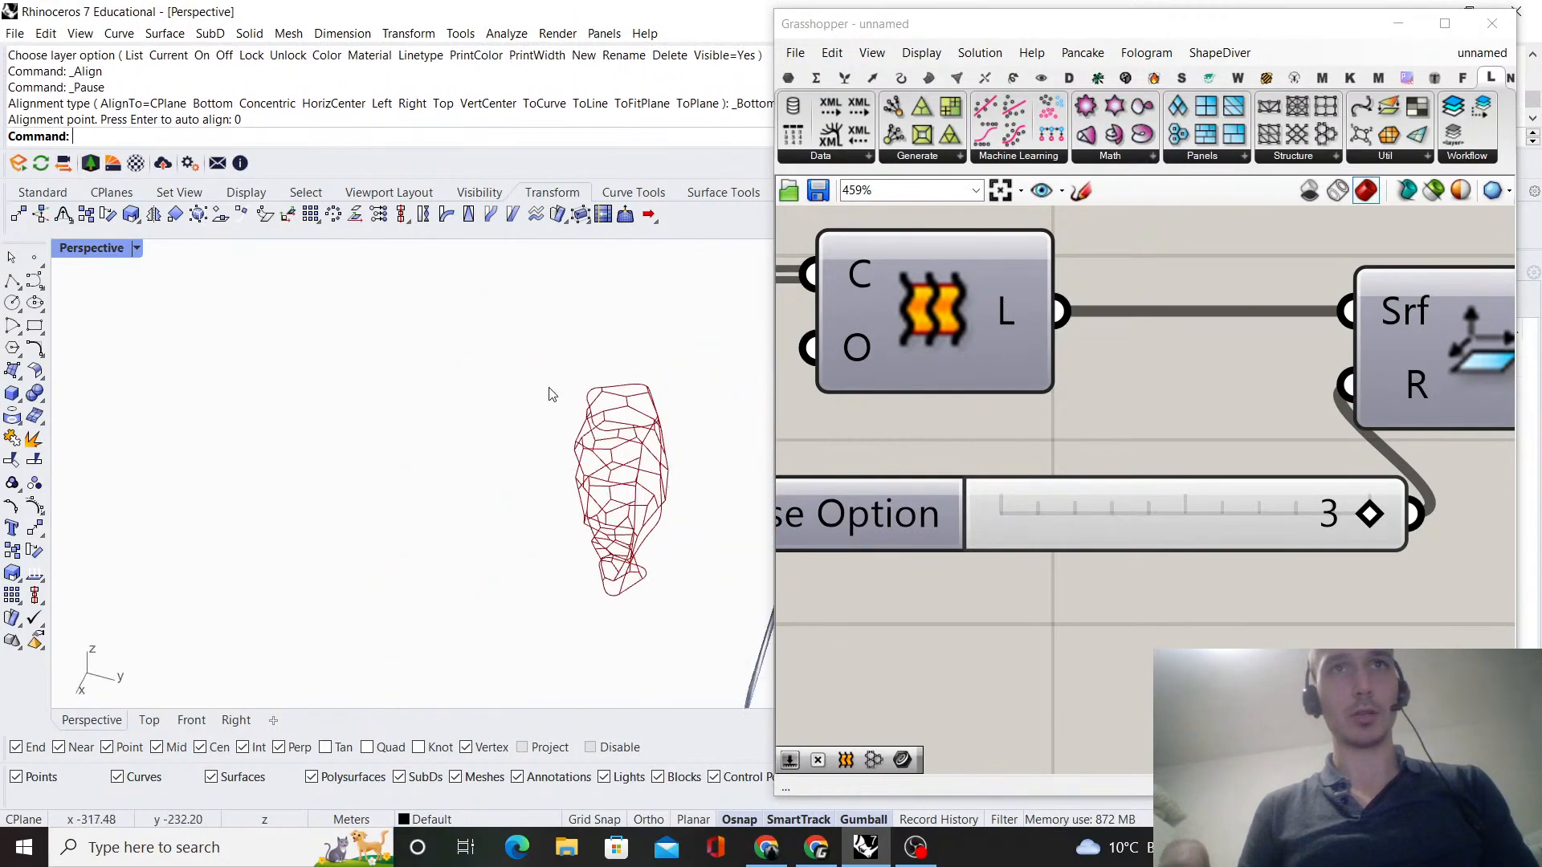
scroll(690, 432, up, 7)
scroll(1070, 438, down, 11)
- Move the whole chain from Relay and Brep Edges through Merge farther away from Reverse Surface Direction
mouse_move(1237, 427)
right_down()
mouse_move(1198, 418)
mouse_move(1247, 448)
right_up()
scroll(1246, 448, up, 5)
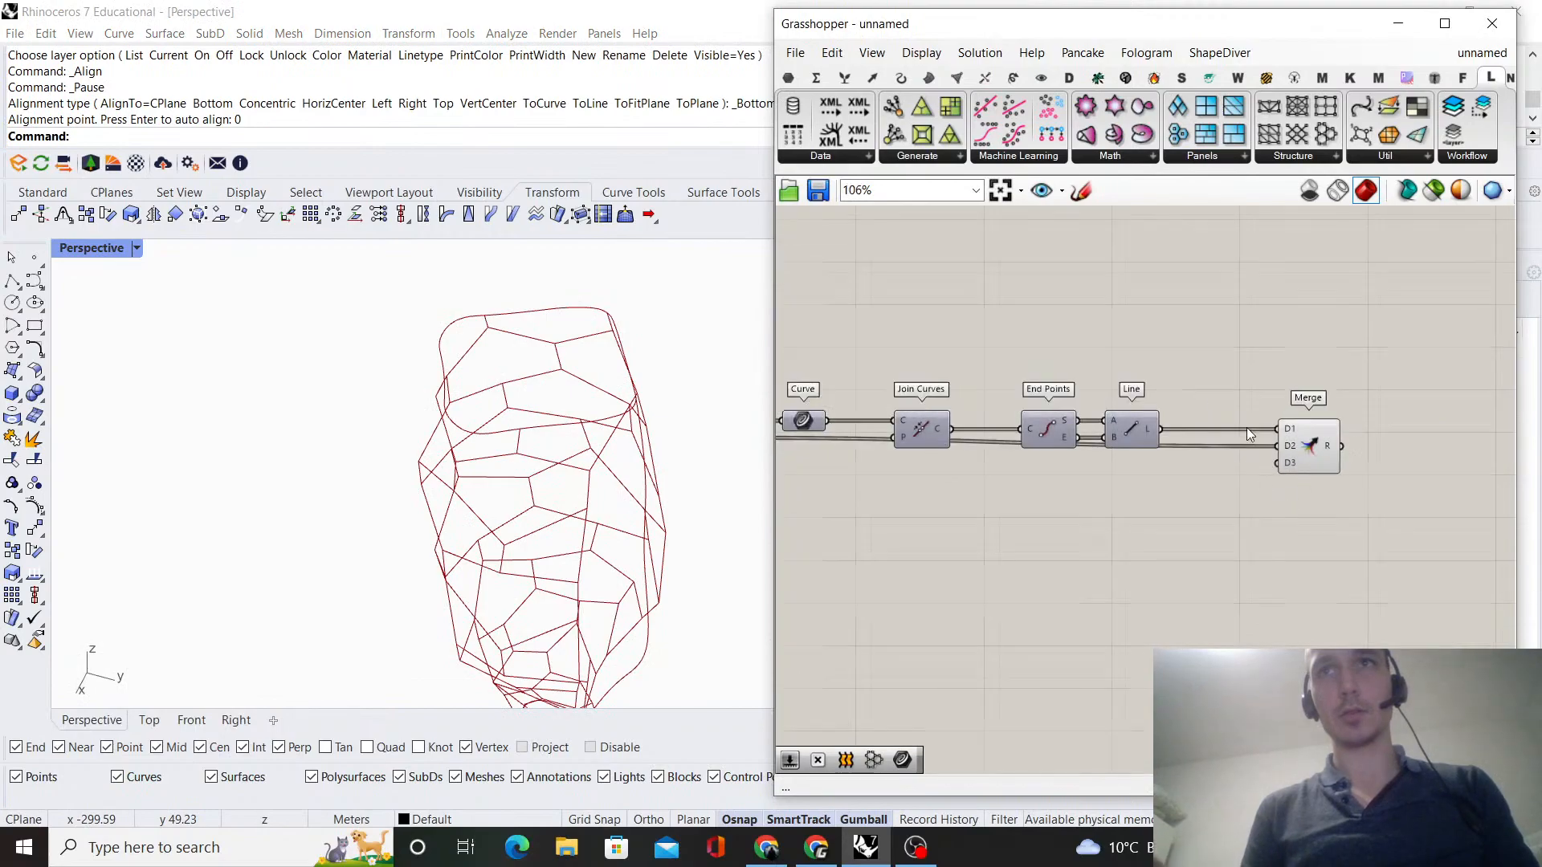
scroll(1235, 485, down, 4)
scroll(877, 456, up, 3)
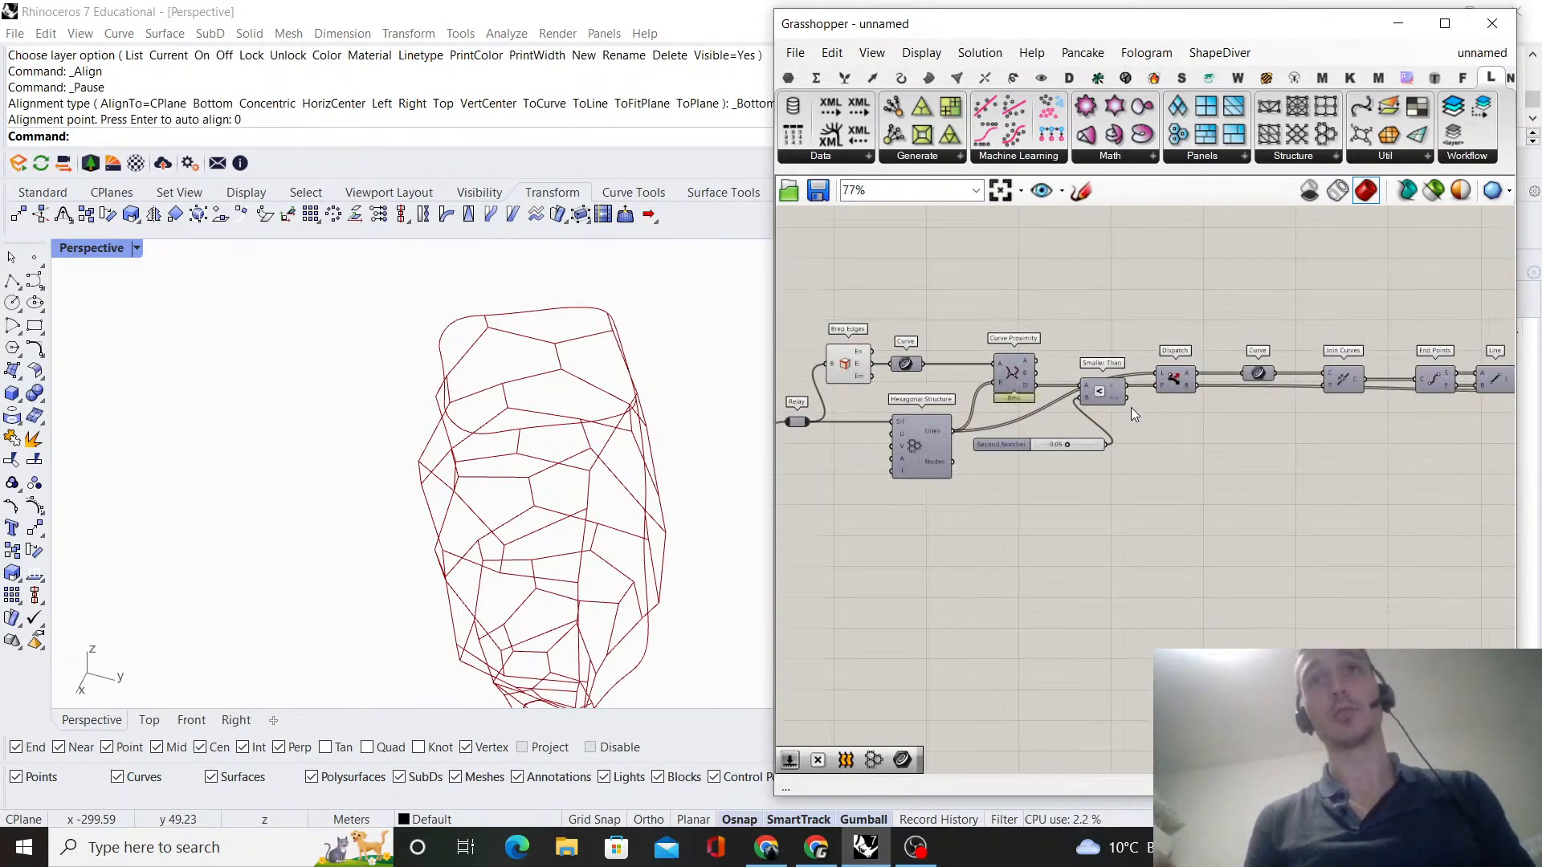
right_drag(1130, 408, 1163, 456)
scroll(1030, 452, down, 3)
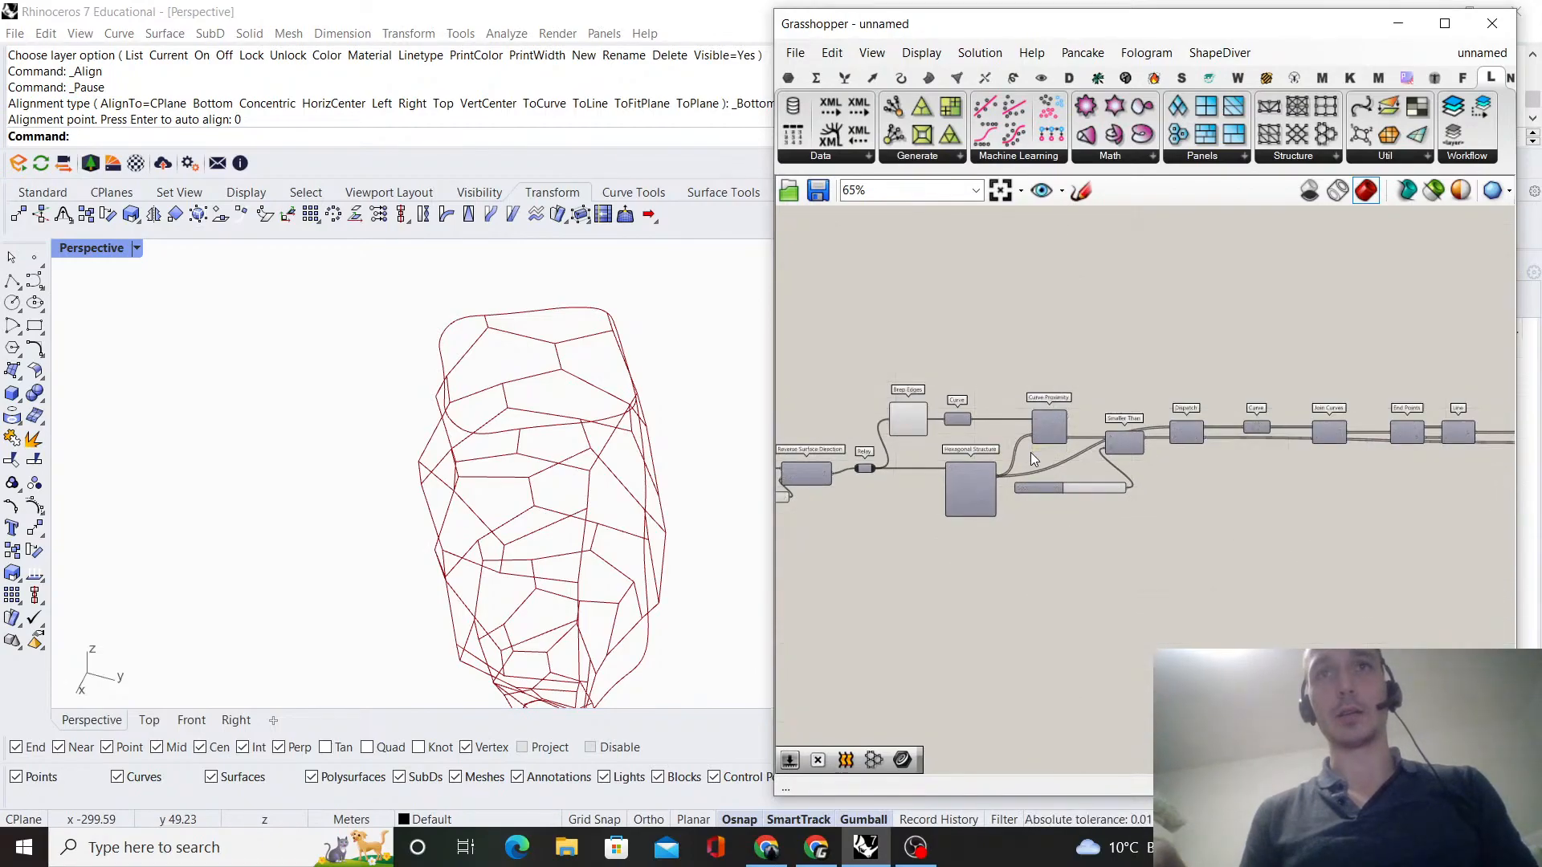
drag(1486, 527, 889, 378)
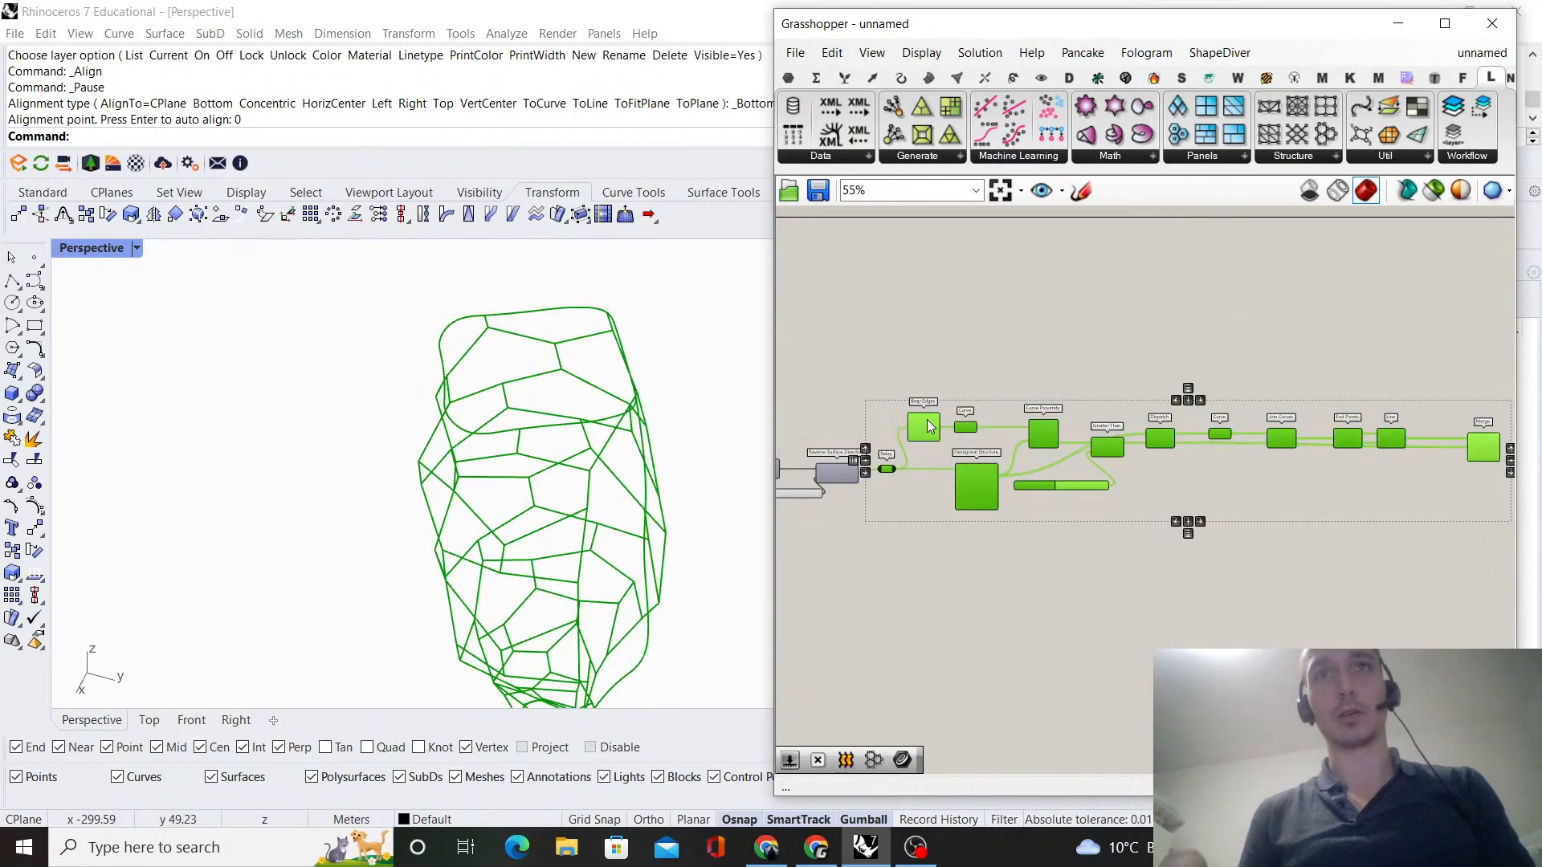
click(938, 407)
- Add a Stream Filter component and place it below the wire between Reverse Surface Direction and Relay
scroll(1032, 526, up, 4)
double_click(1030, 520)
text(s)
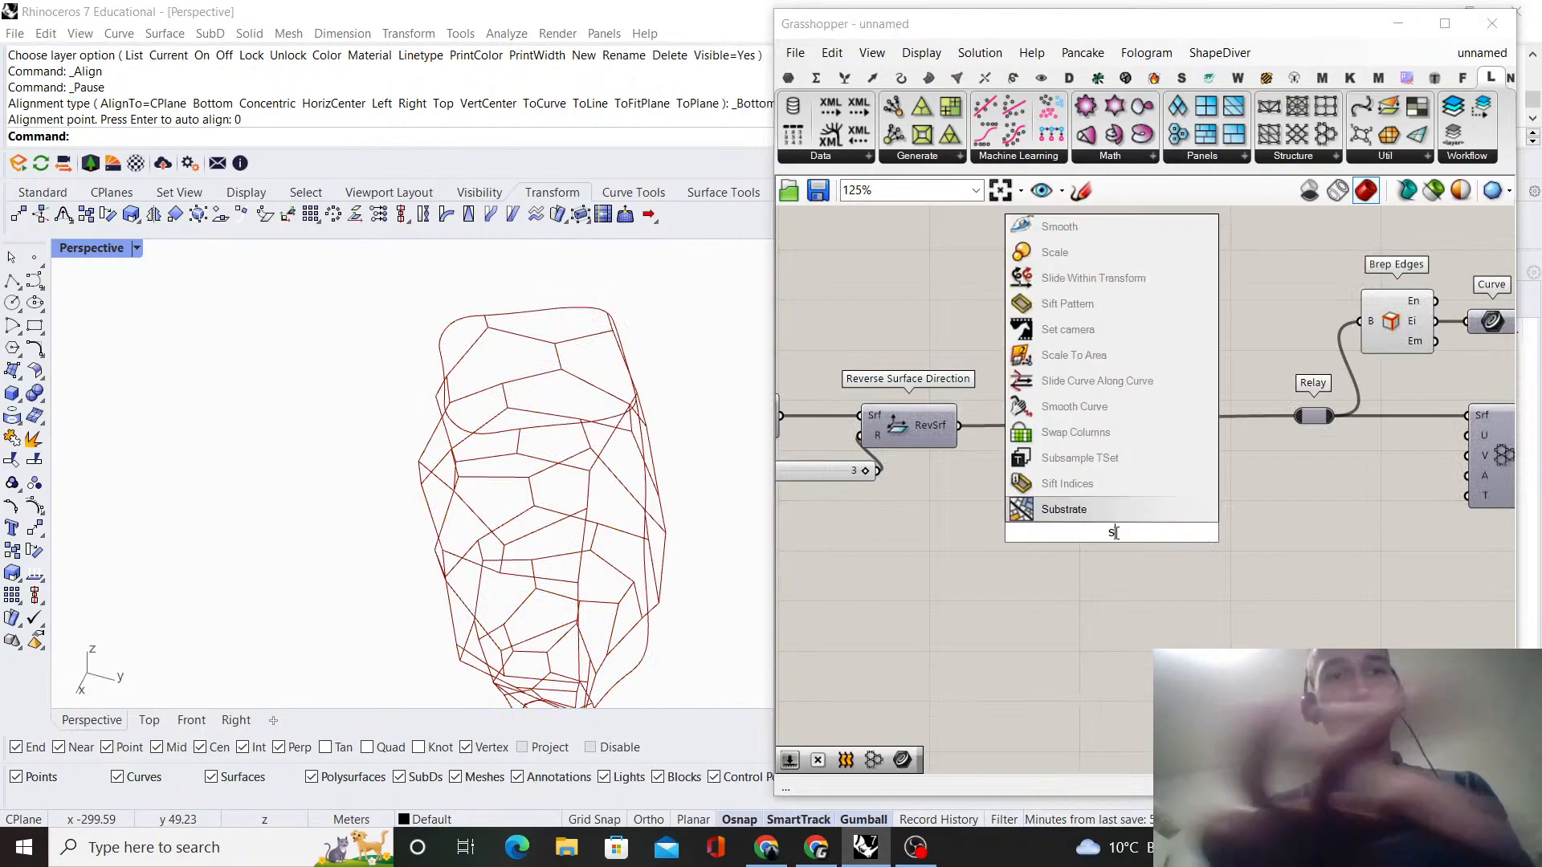
text(tream filter)
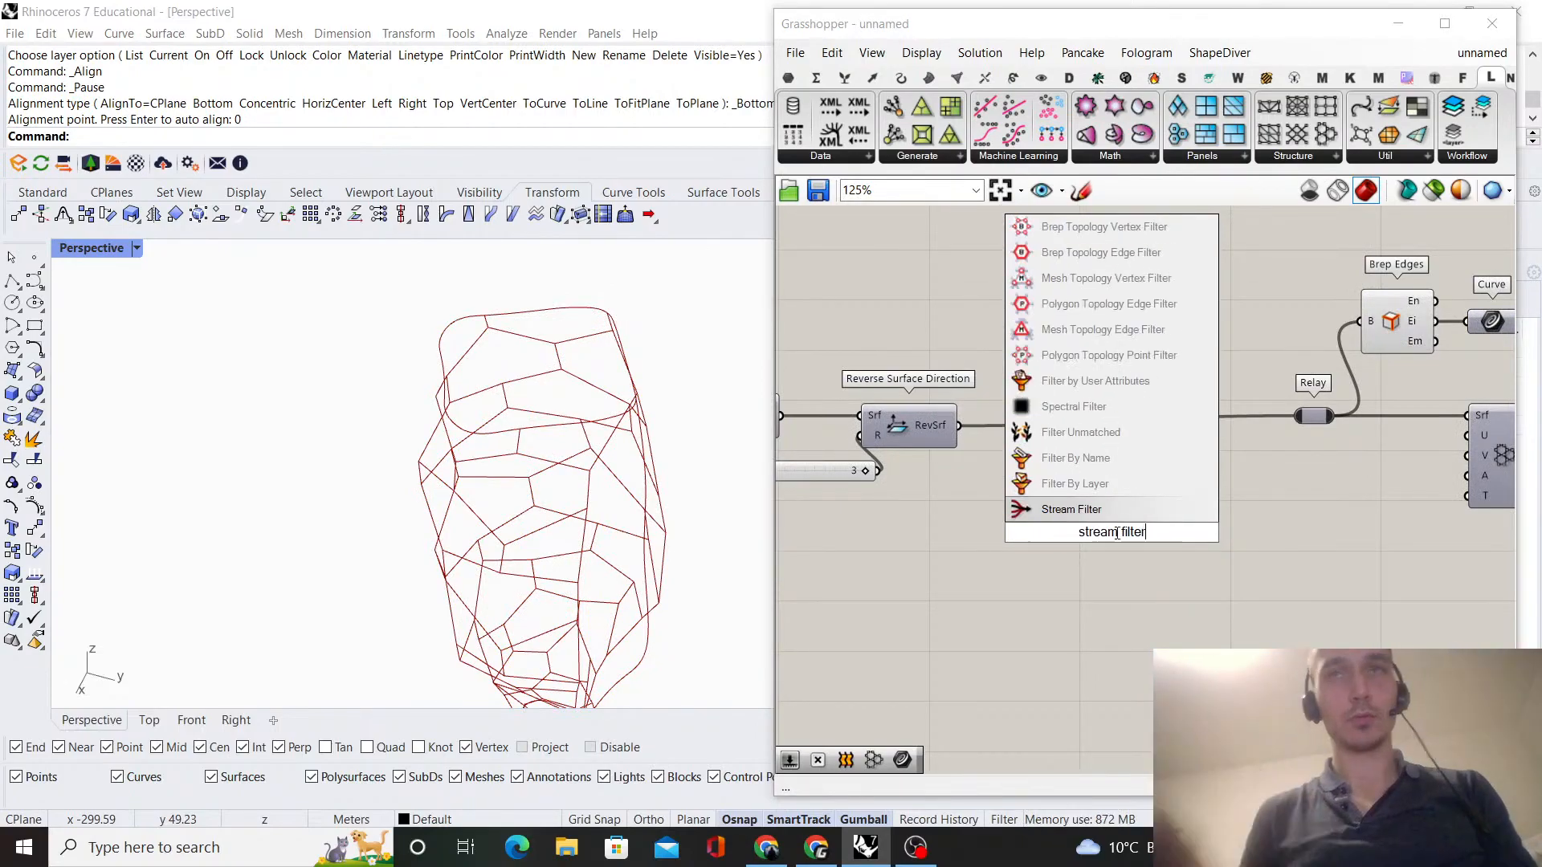
key(Return)
drag(1115, 533, 1214, 584)
- Add an Equality component before Stream Filter and connect the Reverse Option slider to its A input
right_drag(1048, 527, 1277, 506)
click(1195, 556)
double_click(1195, 555)
text(equality)
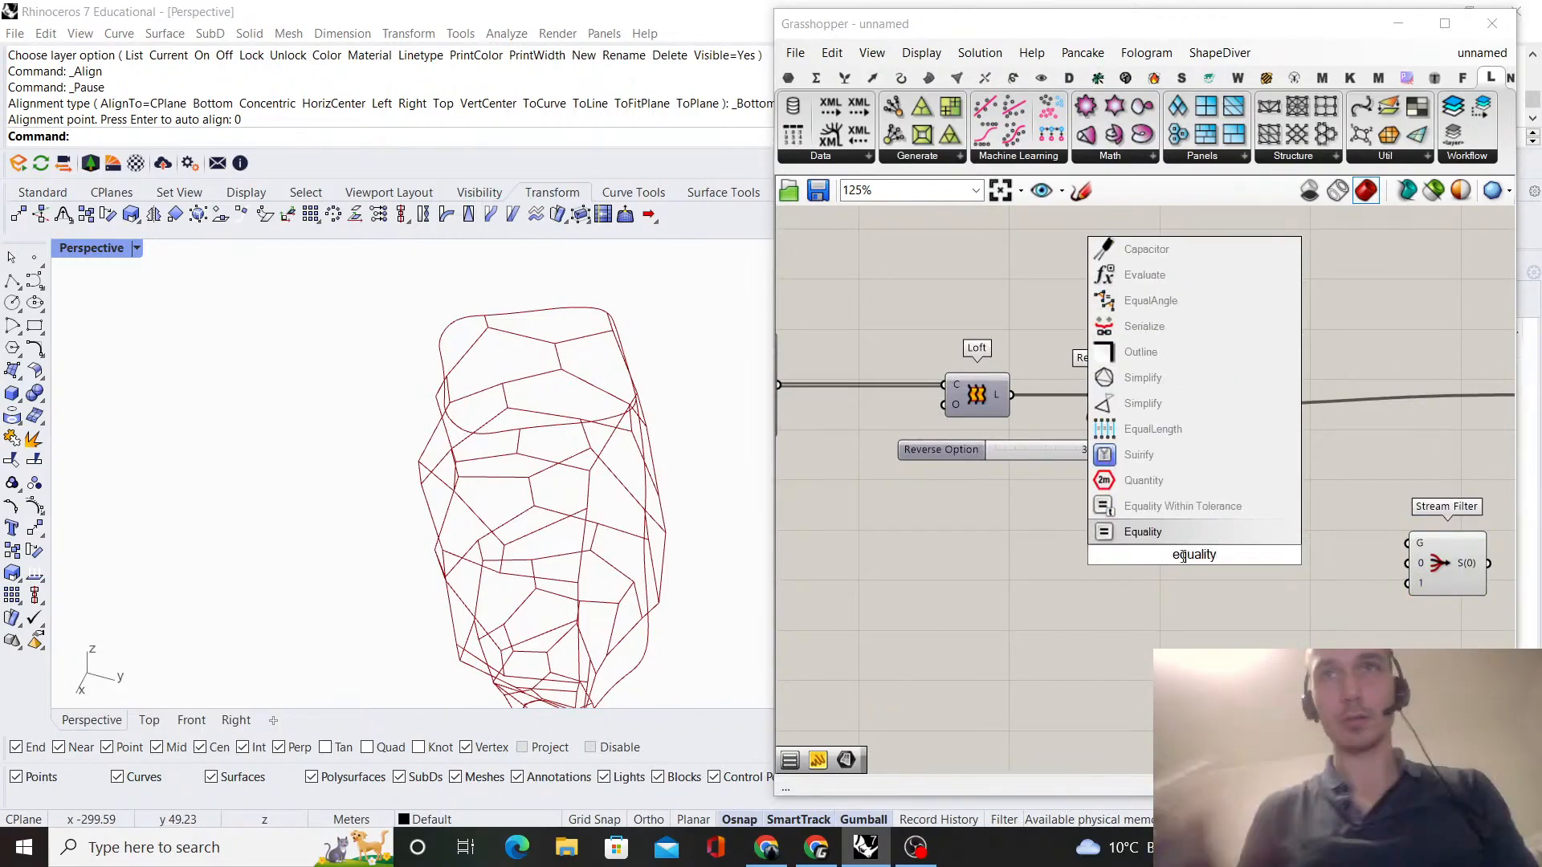
key(Return)
- Add a panel containing 3 and connect it to Equality's B input
double_click(1097, 577)
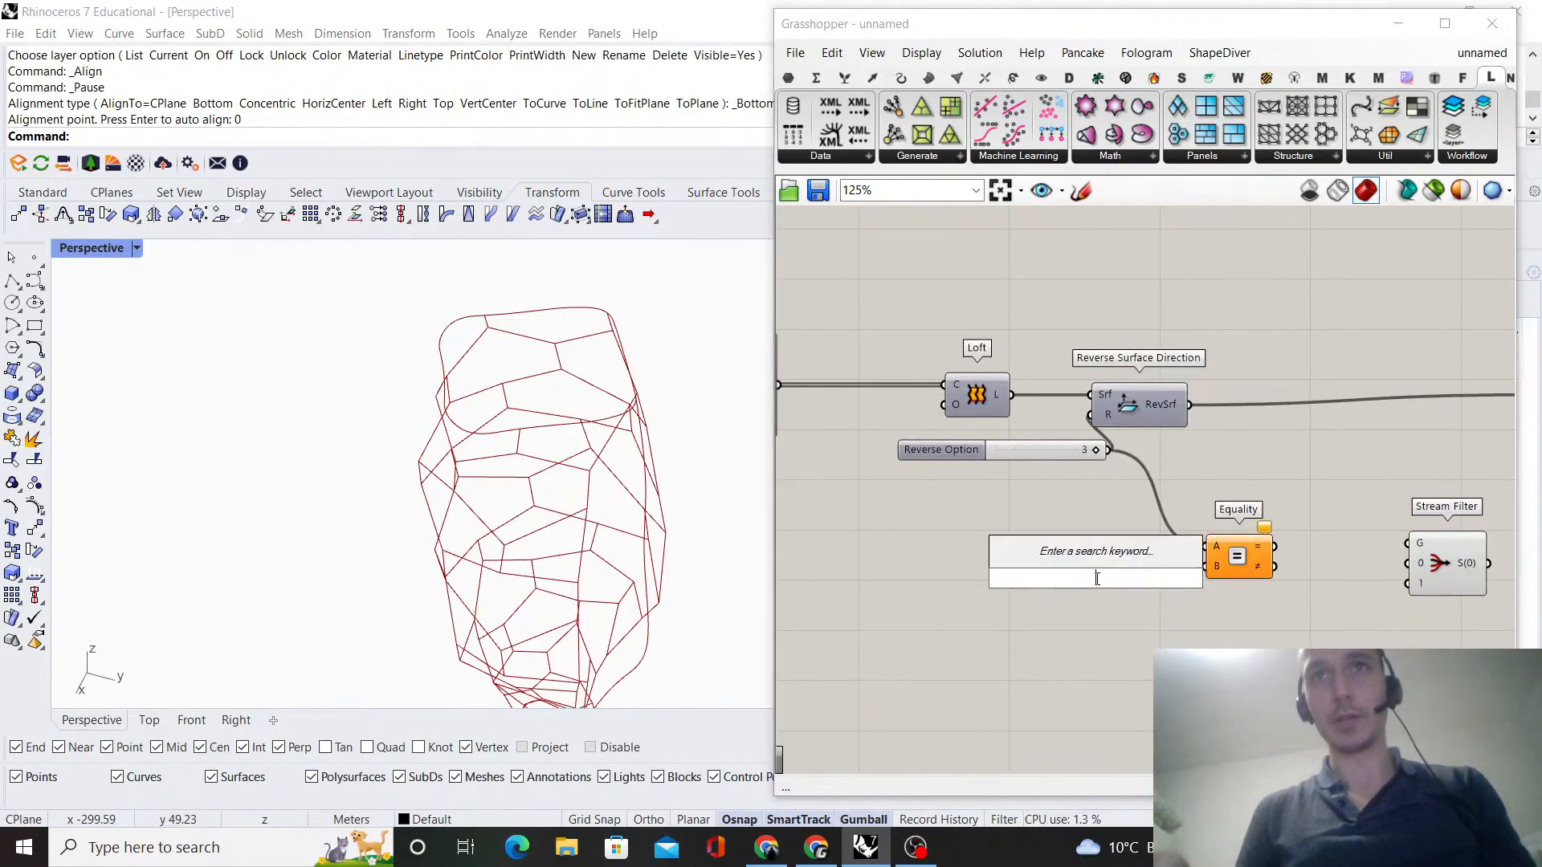
text(//3)
key(Return)
scroll(1096, 578, up, 2)
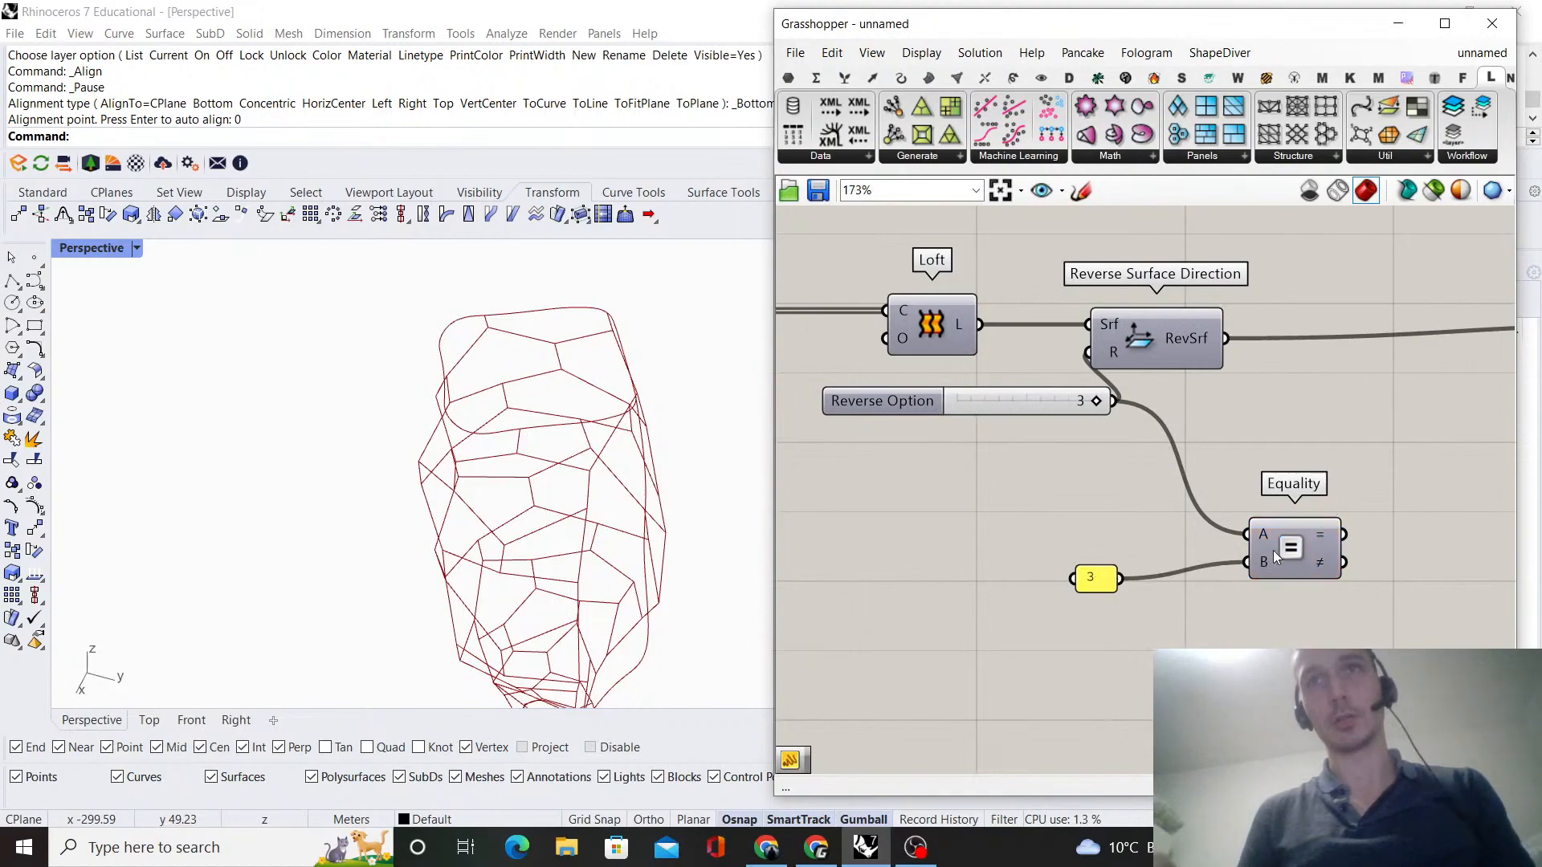
- Add a Stream Gate after Reverse Surface Direction, connecting RevSrf to its S input and Equality's equal output to its G input
right_drag(1345, 434, 1065, 399)
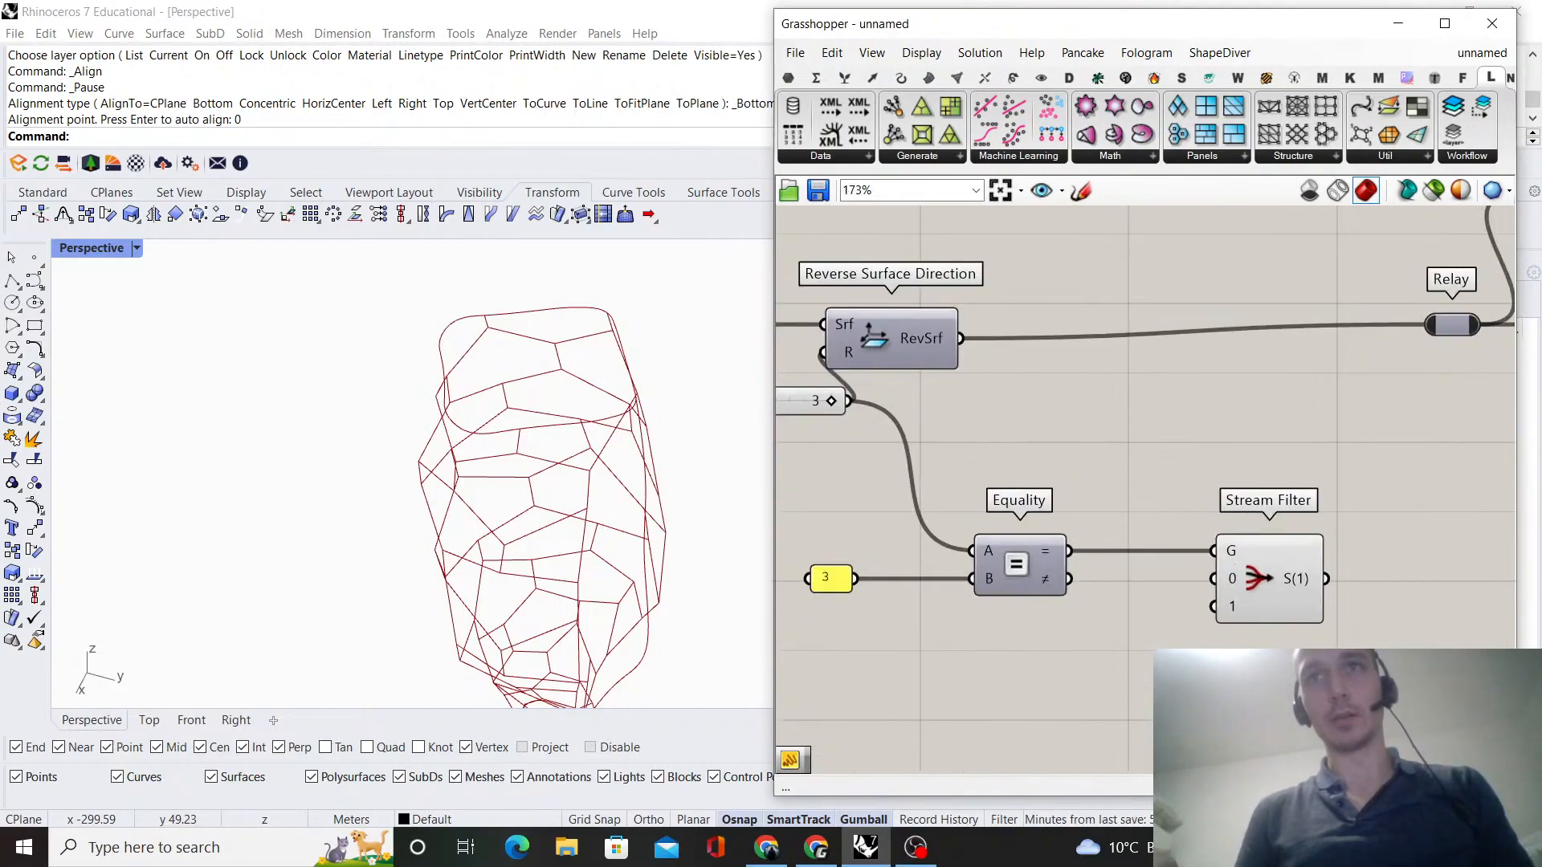
double_click(1164, 673)
text(strem)
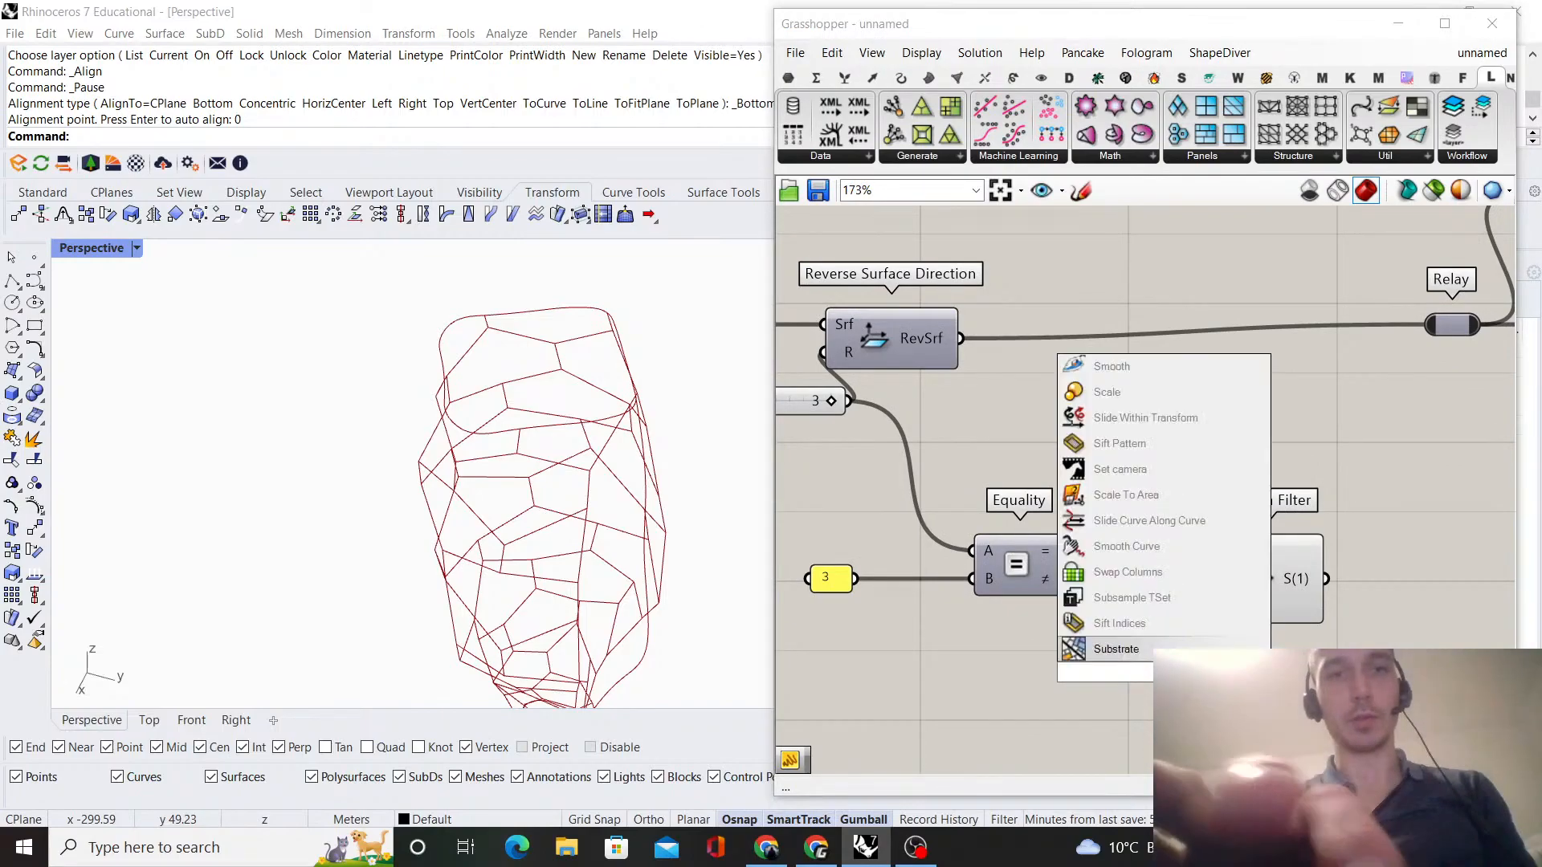
key(BackSpace)
text(am)
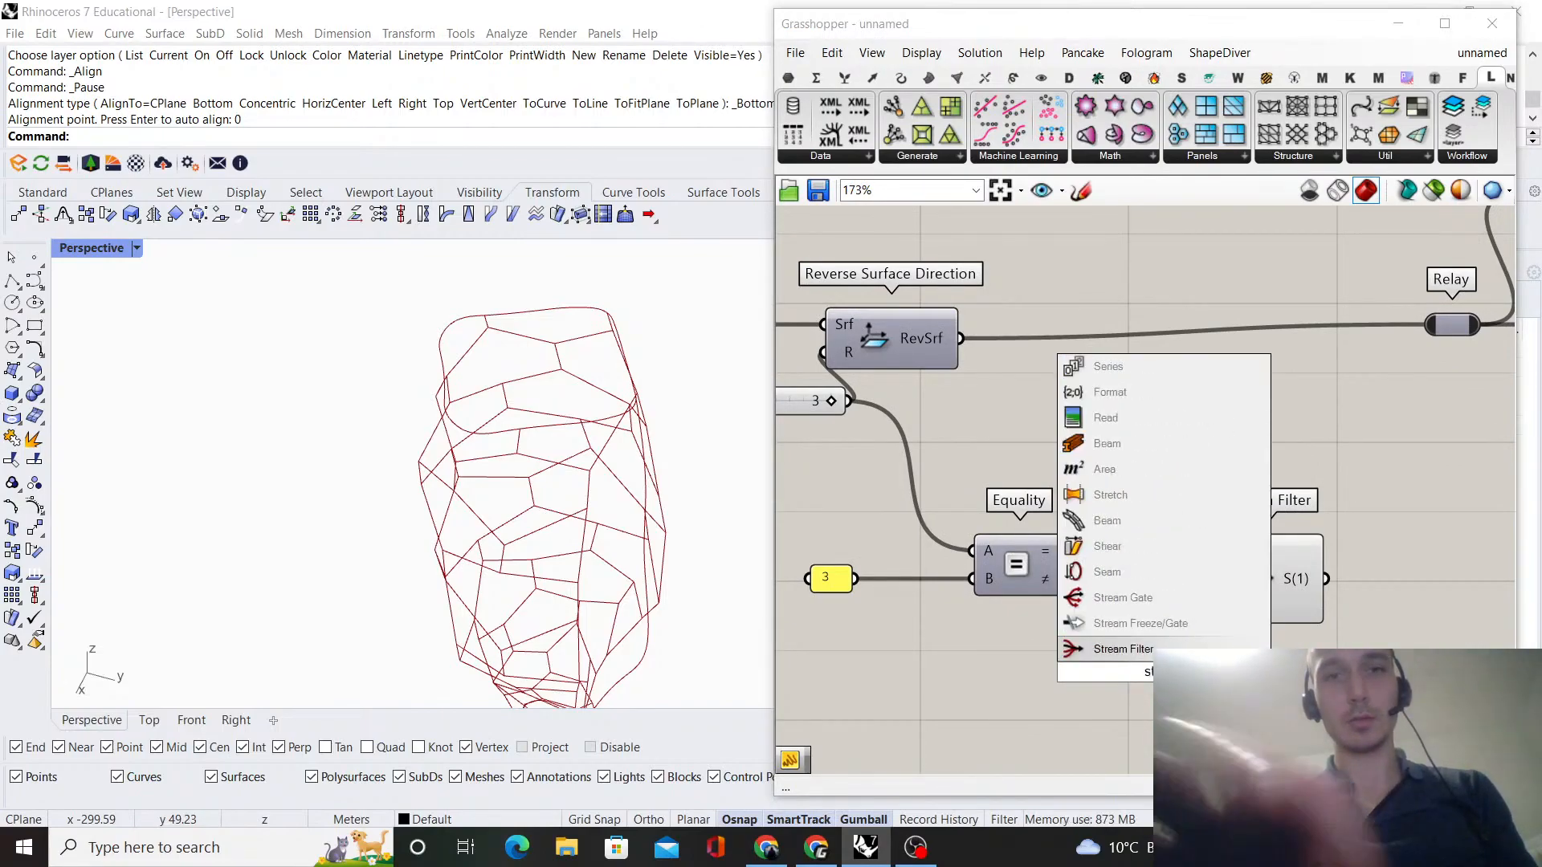
key(Return)
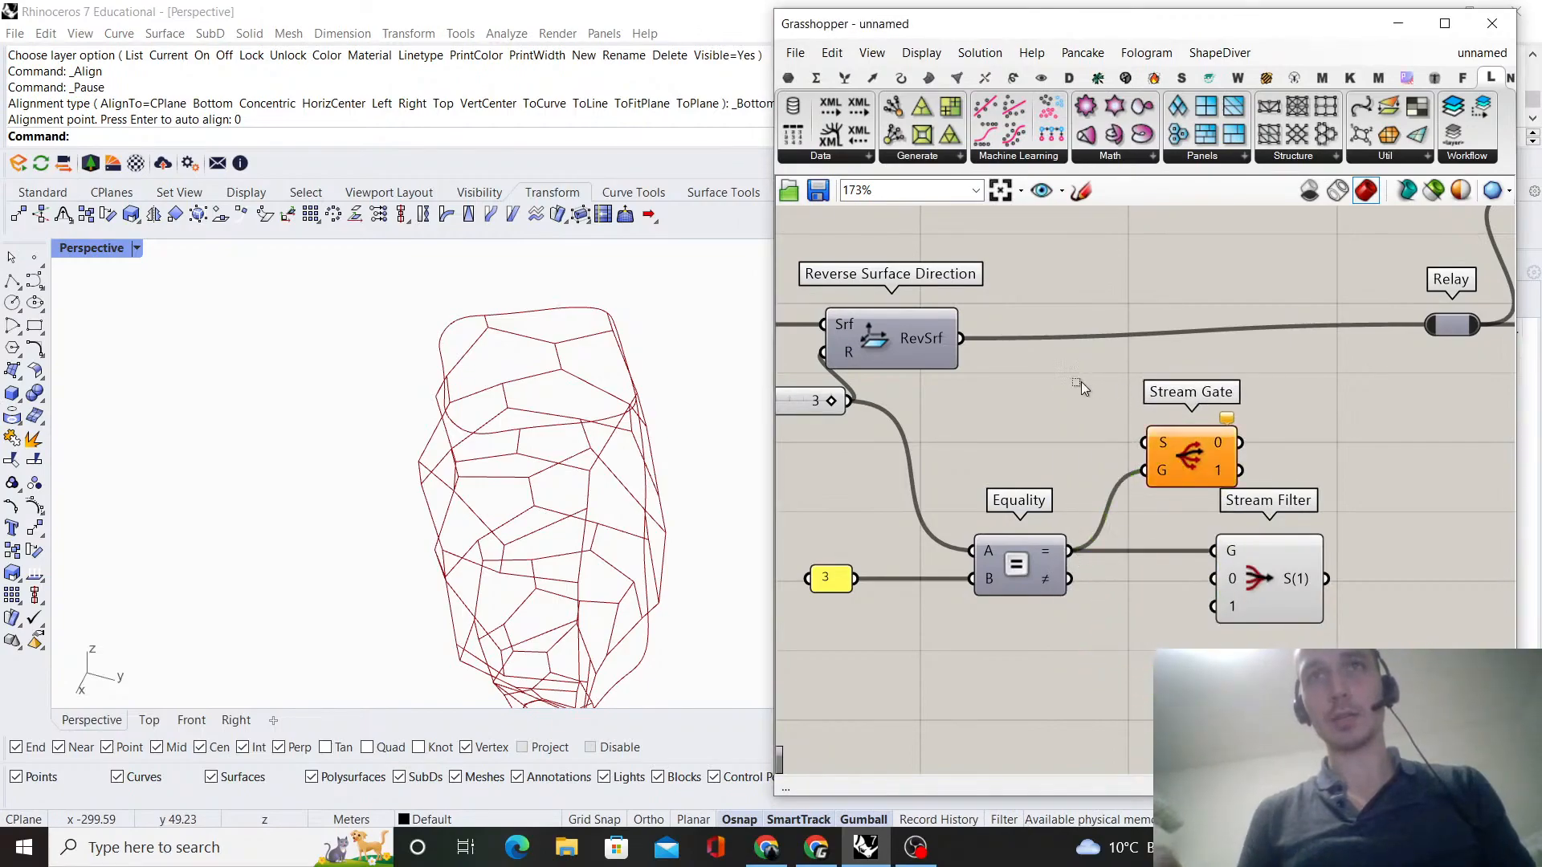
mouse_move(979, 354)
mouse_down()
mouse_move(1144, 442)
mouse_move(1191, 345)
mouse_up()
click(1235, 271)
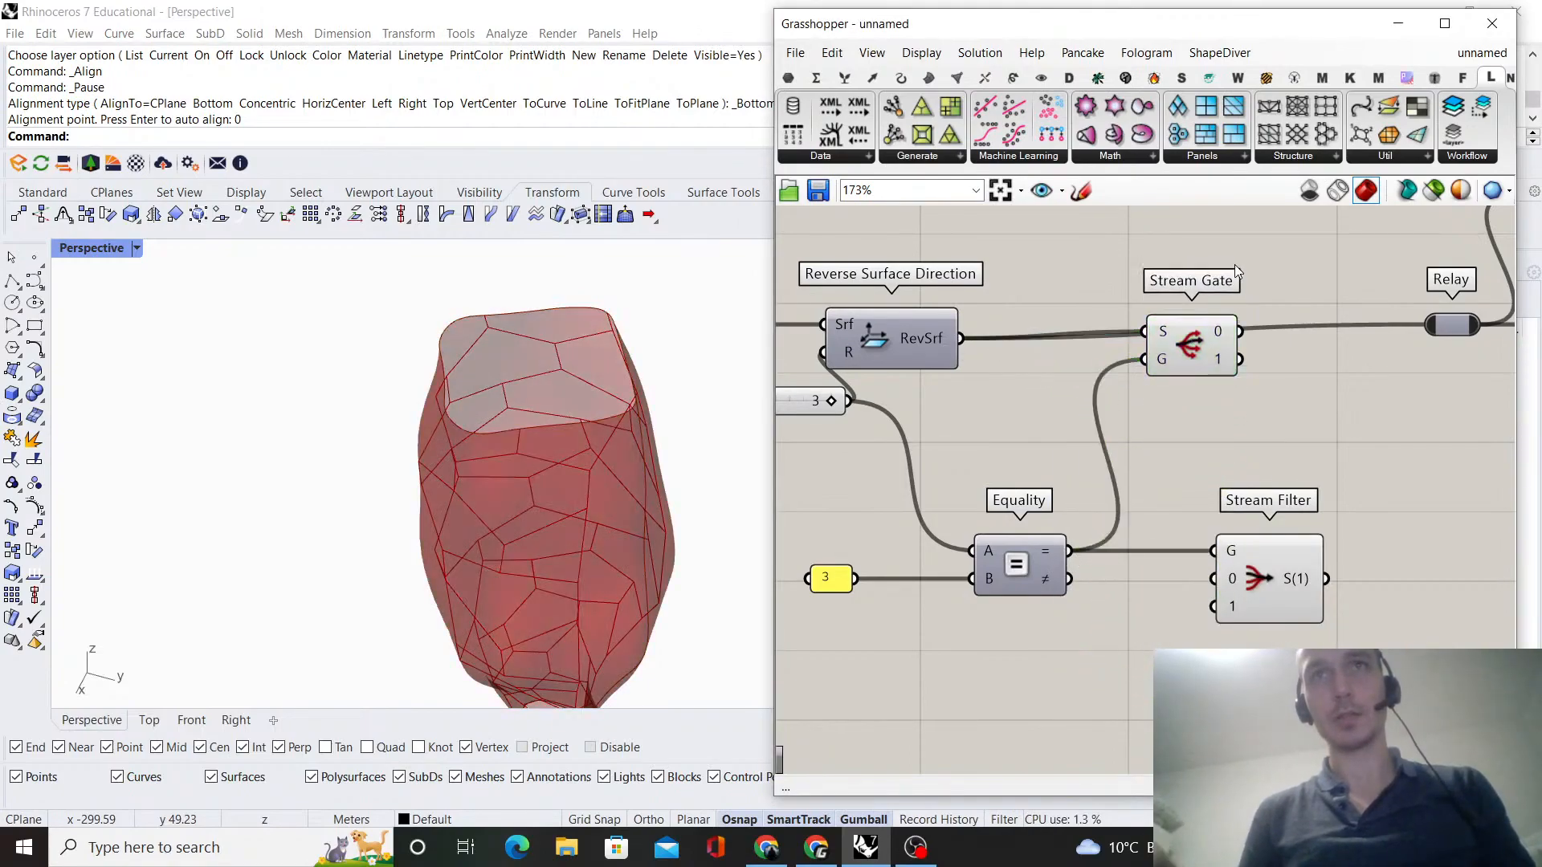
- Delete the Stream Filter component and connect Stream Gate's output 0 to Relay
click(1277, 605)
key(Delete)
scroll(1248, 530, down, 1)
right_drag(1238, 408, 1044, 517)
scroll(1042, 510, up, 1)
click(1003, 483)
click(1100, 426)
right_drag(1101, 426, 1060, 454)
right_drag(871, 492, 962, 449)
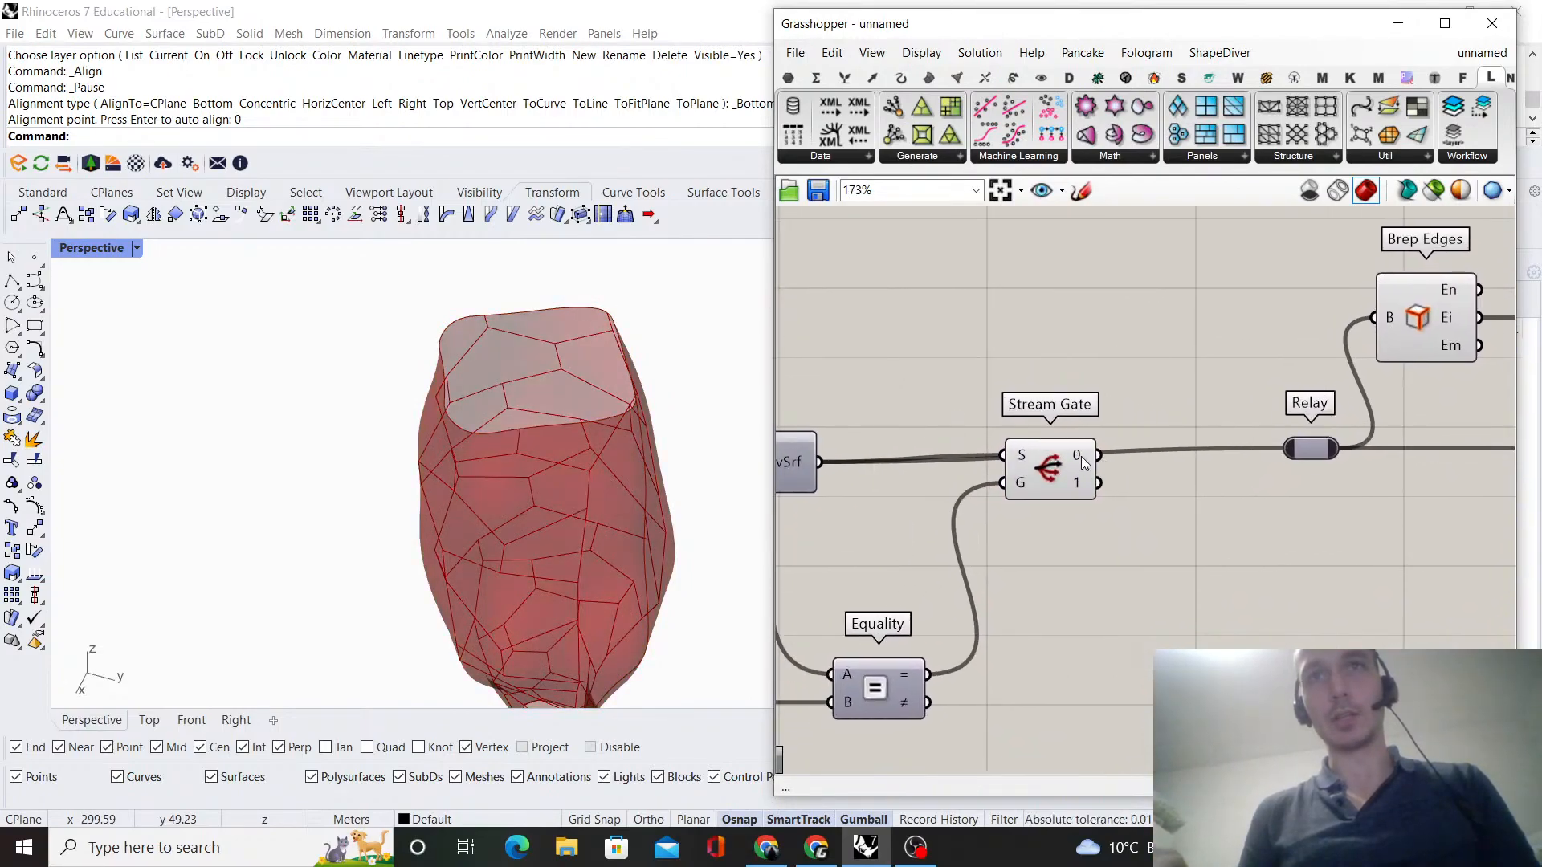
drag(1100, 457, 1288, 450)
- Duplicate the Hexagonal Structure component below the original and connect Stream Gate's output 1 to its Srf input
scroll(1317, 456, down, 3)
right_drag(1358, 456, 1169, 433)
scroll(1169, 434, up, 1)
key(ctrl+c)
key(ctrl+v)
drag(1185, 535, 1199, 537)
drag(1243, 566, 1209, 582)
- Turn on the preview of the copied Hexagonal Structure and examine its pattern around the lofted surface
right_click(1300, 526)
click(1329, 533)
click(1329, 532)
right_drag(659, 536, 391, 523)
scroll(465, 513, up, 5)
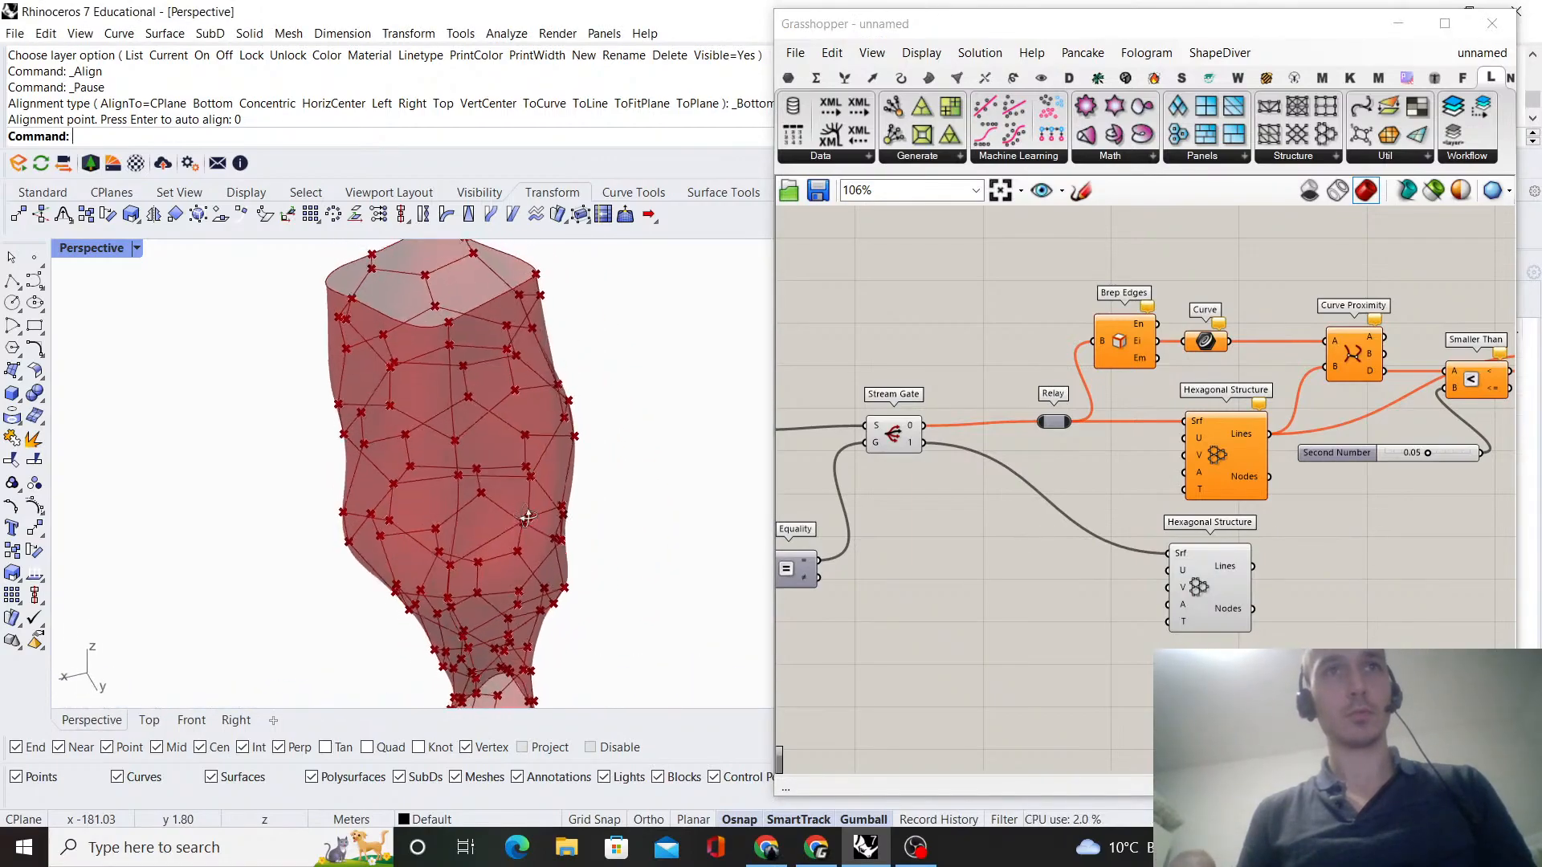
click(1196, 585)
scroll(527, 518, down, 5)
right_drag(506, 500, 500, 415)
scroll(606, 426, down, 8)
scroll(1012, 450, down, 3)
- Turn off the Stream Gate's preview to hide the lofted surface
right_drag(1015, 474, 1138, 496)
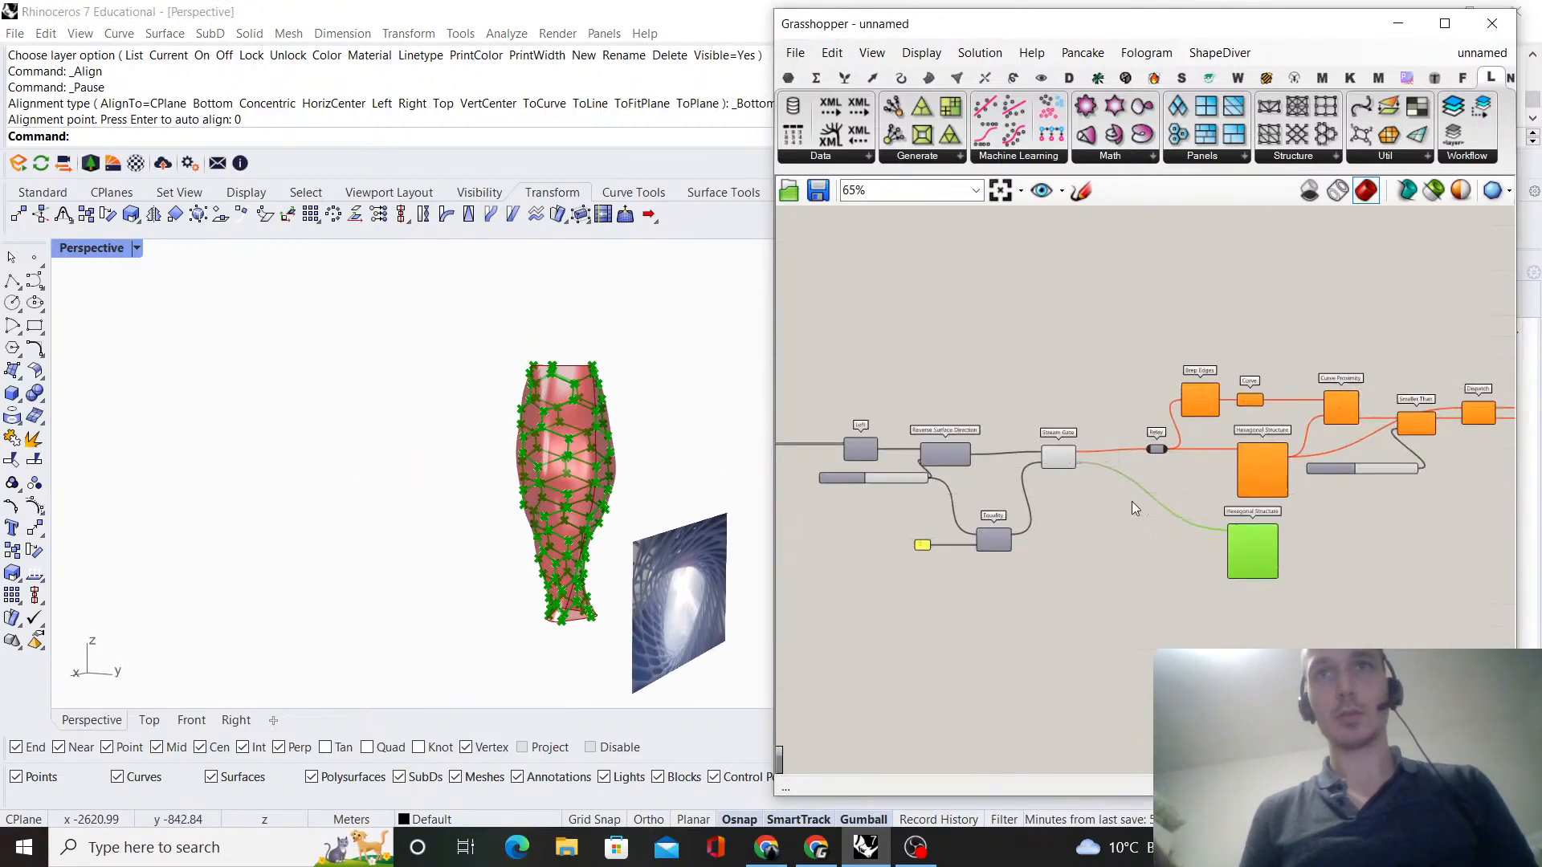
scroll(1134, 496, up, 1)
drag(1134, 495, 995, 355)
right_click(995, 355)
click(1083, 372)
click(1084, 369)
- Hide the preview of the Merge component at the end of the chain
scroll(1086, 371, down, 4)
right_drag(1208, 458, 1134, 477)
scroll(1051, 518, up, 5)
scroll(1050, 518, down, 6)
scroll(1285, 450, up, 4)
click(1360, 464)
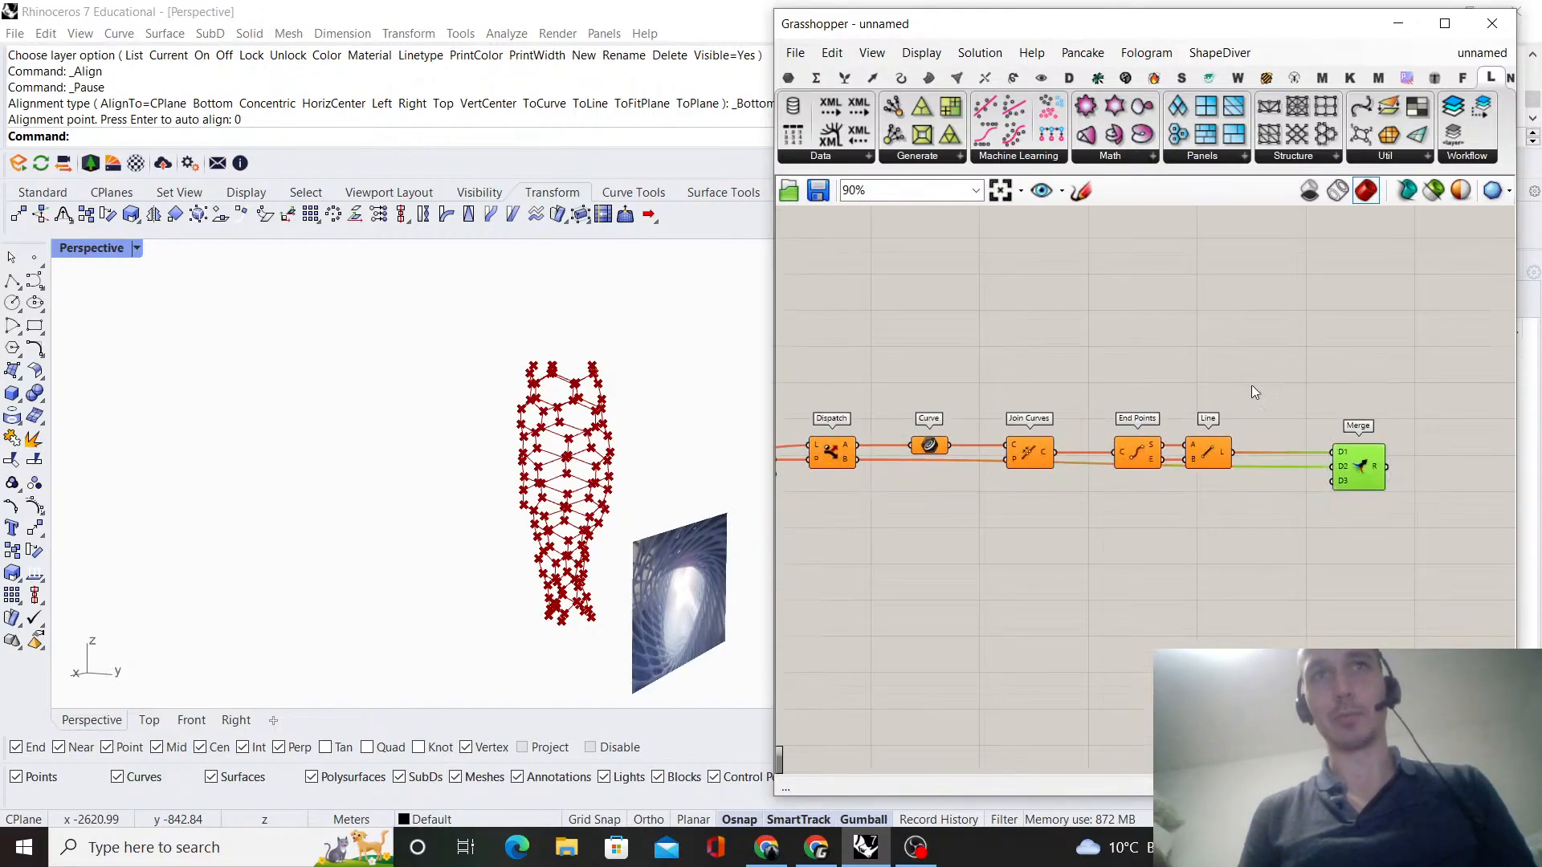
right_click(1287, 412)
scroll(811, 510, up, 4)
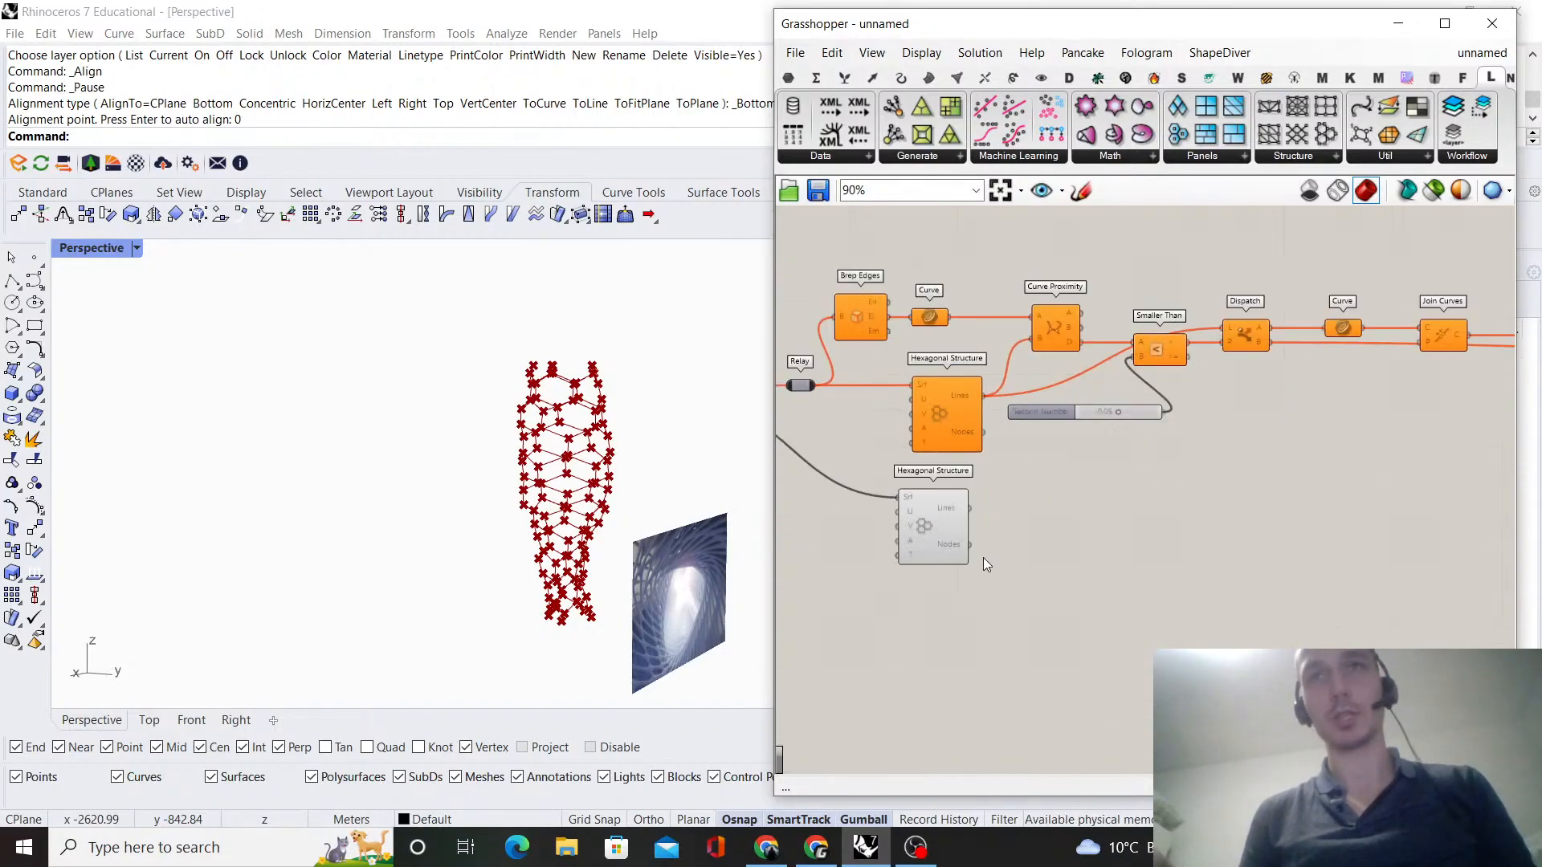
- Hide the preview of the copied Hexagonal Structure
click(955, 546)
right_click(1052, 535)
click(1115, 565)
click(1116, 567)
- Set the Reverse Option slider to 0 and move it farther away from Reverse Surface Direction
scroll(1116, 565, down, 7)
scroll(939, 520, up, 11)
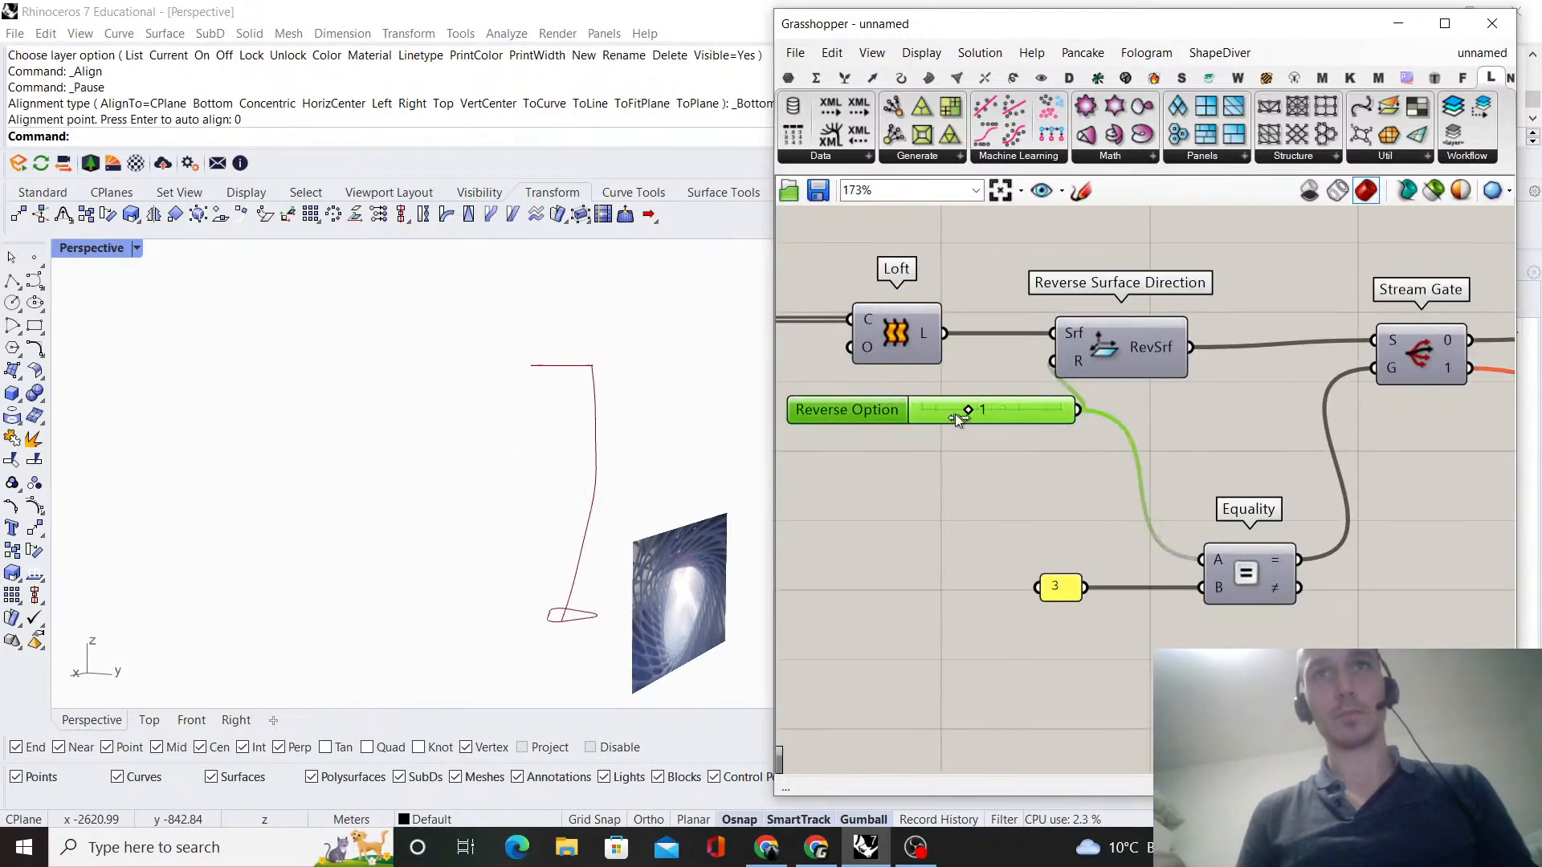
drag(981, 411, 885, 420)
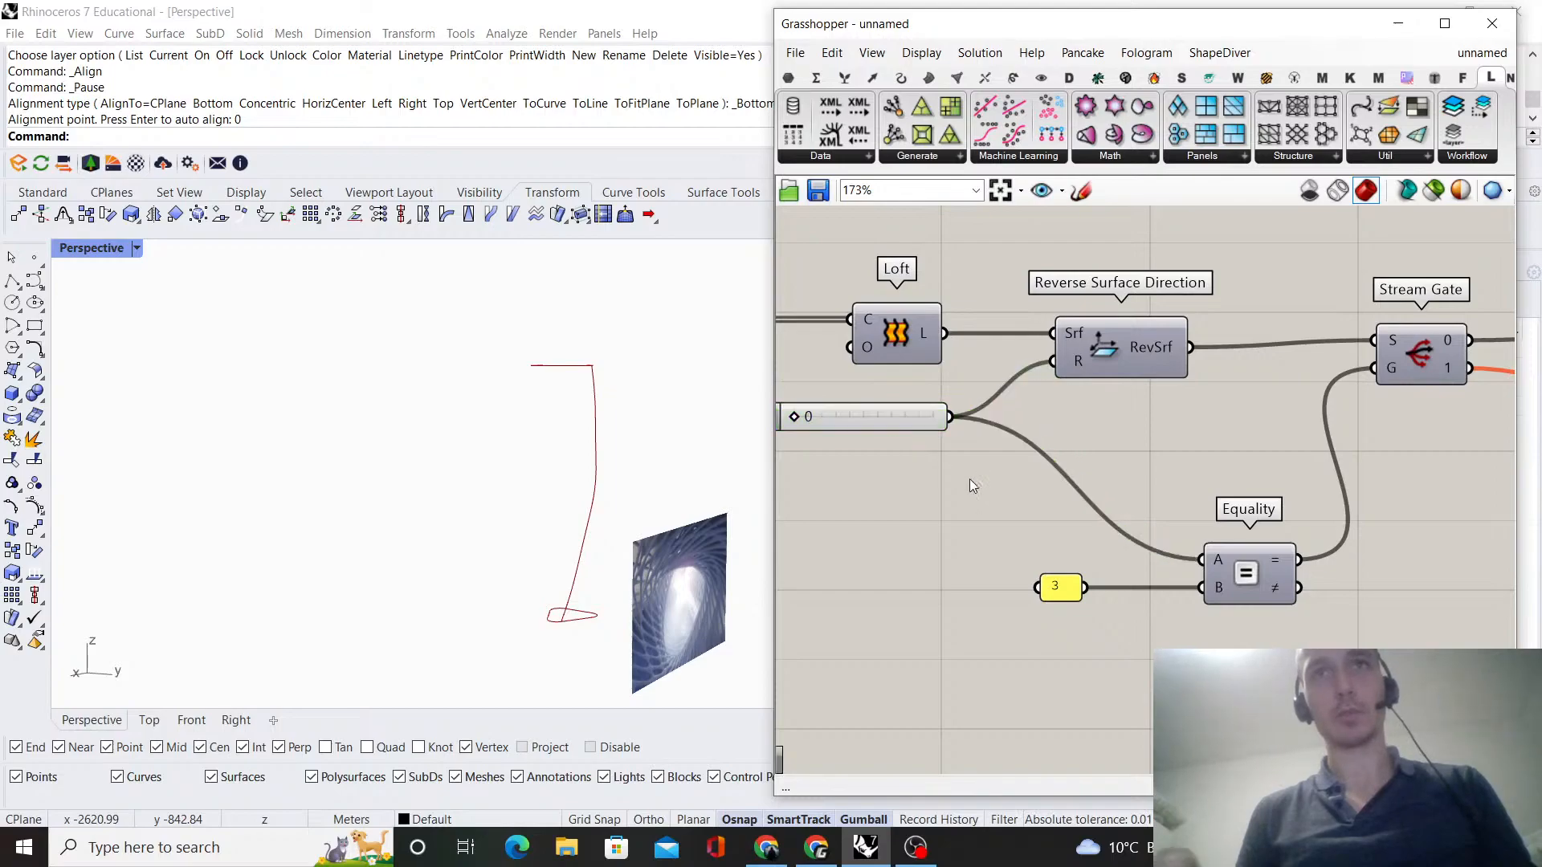
- Turn the preview of the Merge component back on
scroll(970, 480, down, 8)
right_drag(1118, 450, 866, 450)
scroll(1241, 441, up, 6)
click(1242, 436)
right_click(1308, 422)
click(1336, 431)
click(1337, 432)
- Turn off the preview of the Brep Edges component
scroll(1337, 431, down, 6)
right_drag(1153, 428, 1273, 457)
scroll(1079, 441, up, 6)
click(1080, 442)
right_click(1118, 349)
click(1144, 378)
click(1114, 381)
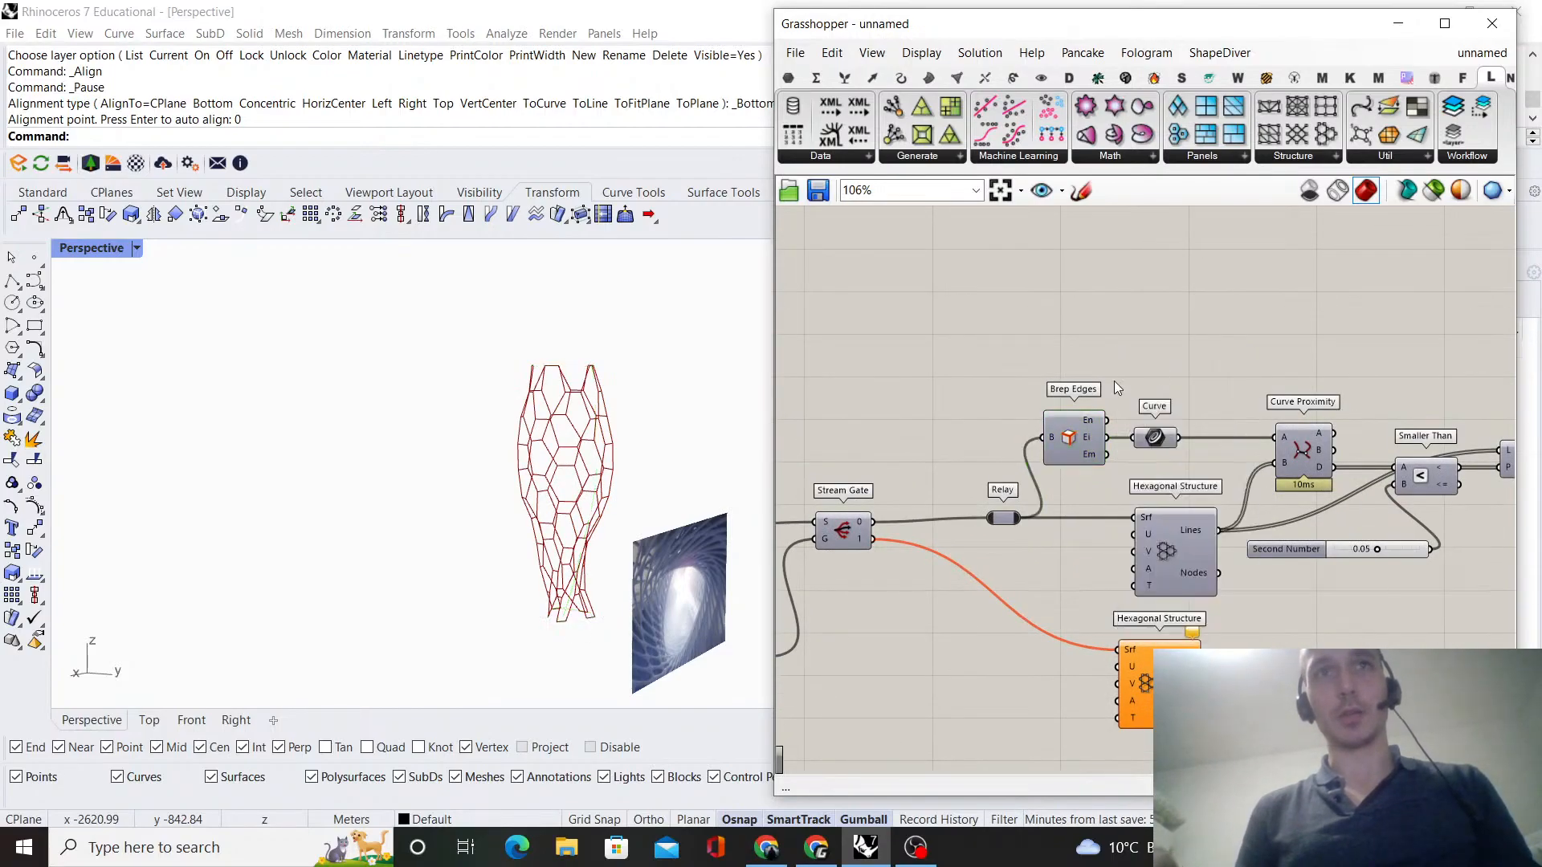
- Move the chain from Relay through Merge, including both Hexagonal Structures, farther away from Stream Gate
scroll(536, 480, up, 6)
right_drag(554, 405, 731, 450)
scroll(1070, 479, down, 6)
scroll(1111, 493, up, 6)
right_drag(1006, 520, 873, 465)
scroll(883, 462, down, 3)
scroll(1258, 490, down, 1)
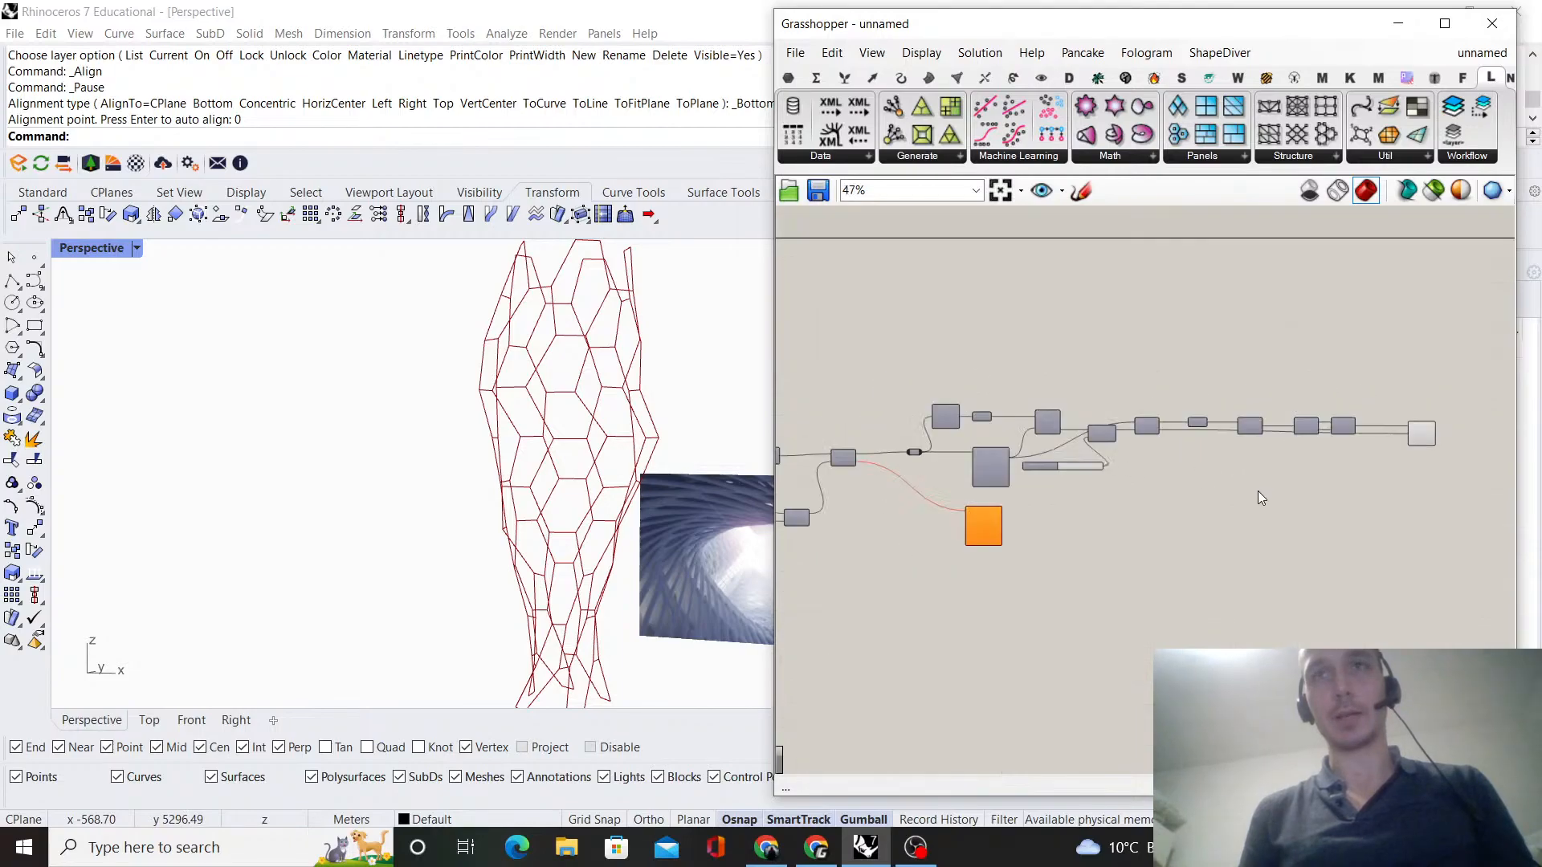
drag(1438, 537, 1046, 417)
click(1048, 388)
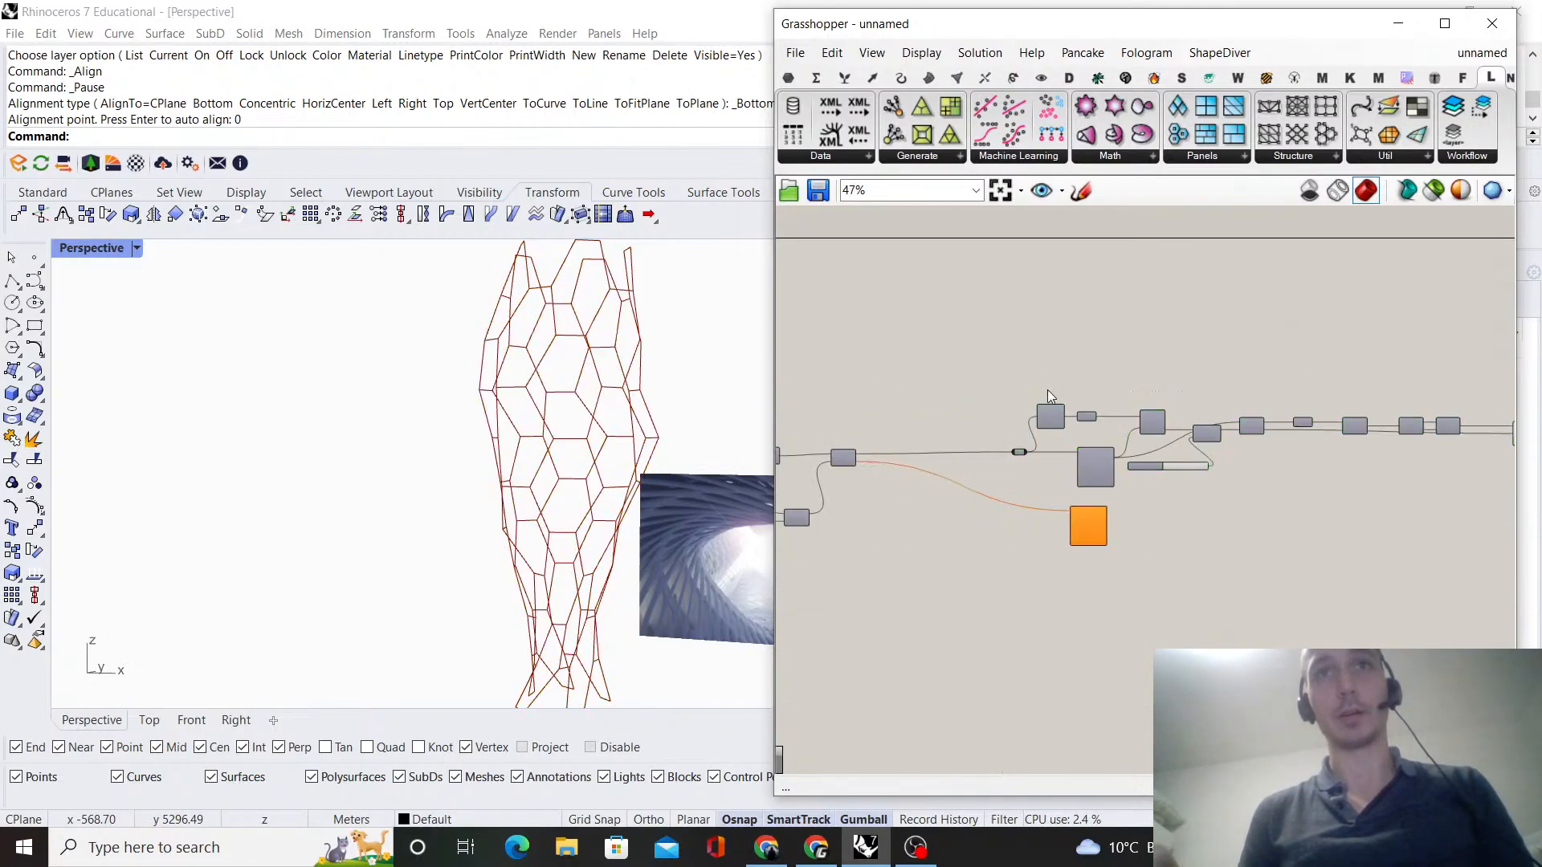
scroll(1076, 466, up, 6)
right_drag(931, 467, 1067, 461)
double_click(1034, 515)
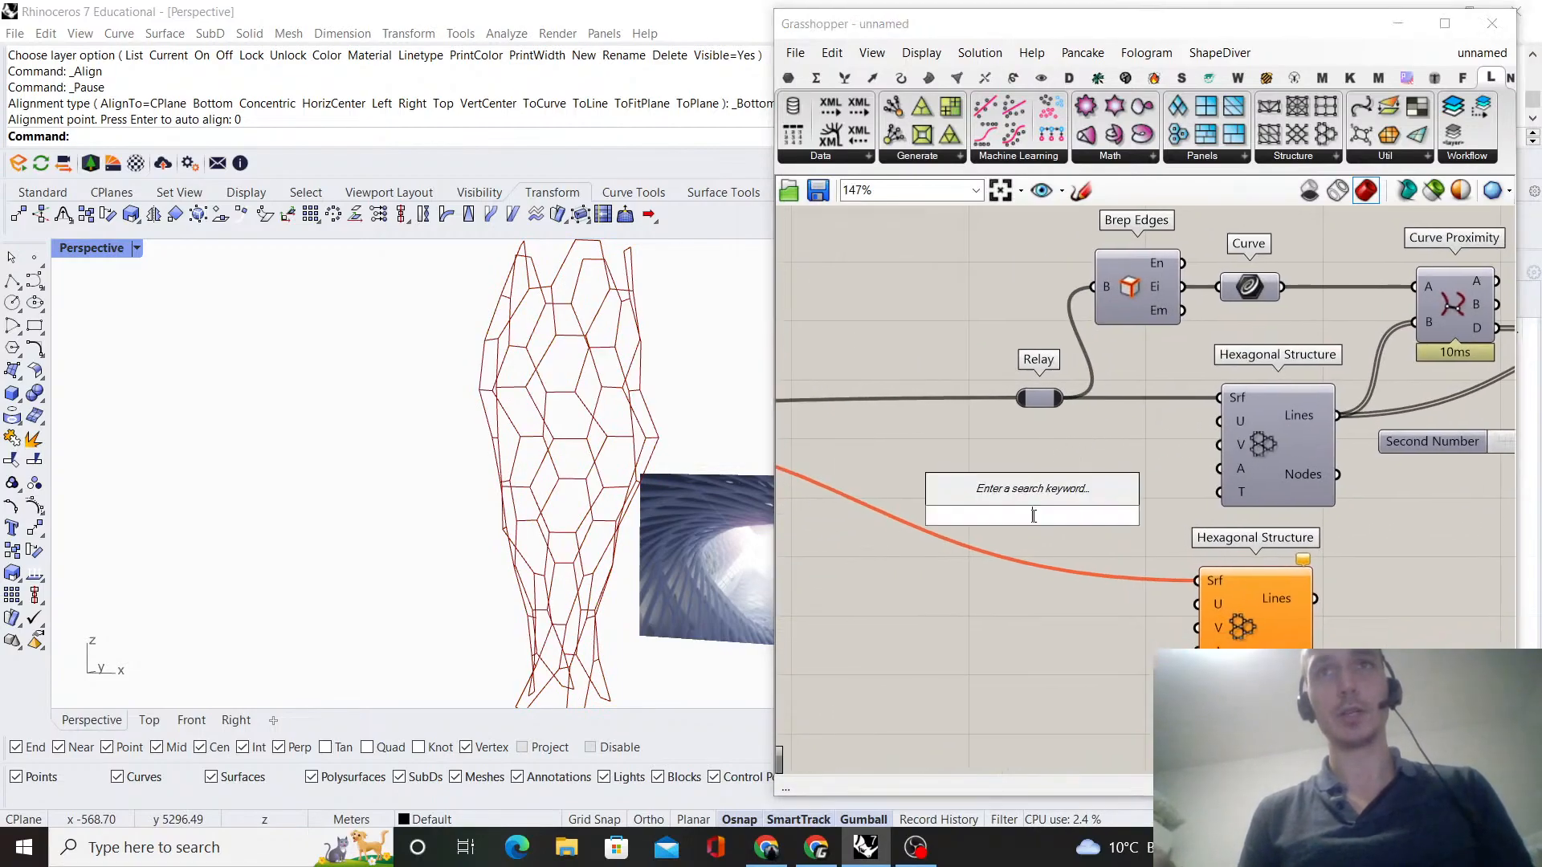
text(4)
key(Return)
scroll(1076, 508, up, 2)
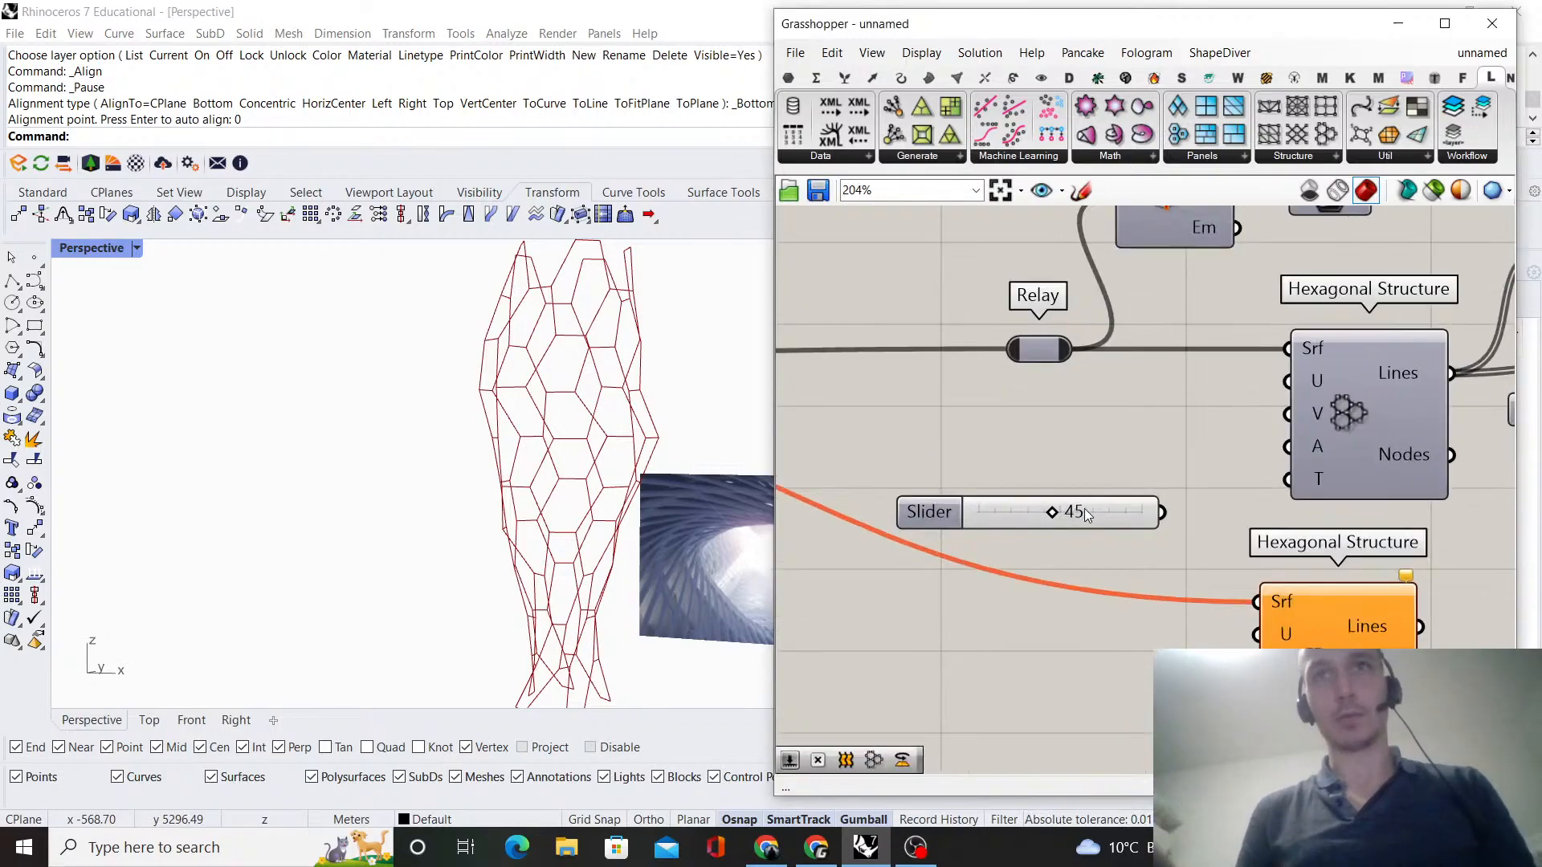
drag(1087, 499, 1038, 419)
key(Delete)
- Add a number slider set to 15 and connect it to the first Hexagonal Structure's U and the second one's V input
double_click(1073, 493)
text(15)
key(Return)
scroll(1145, 417, up, 1)
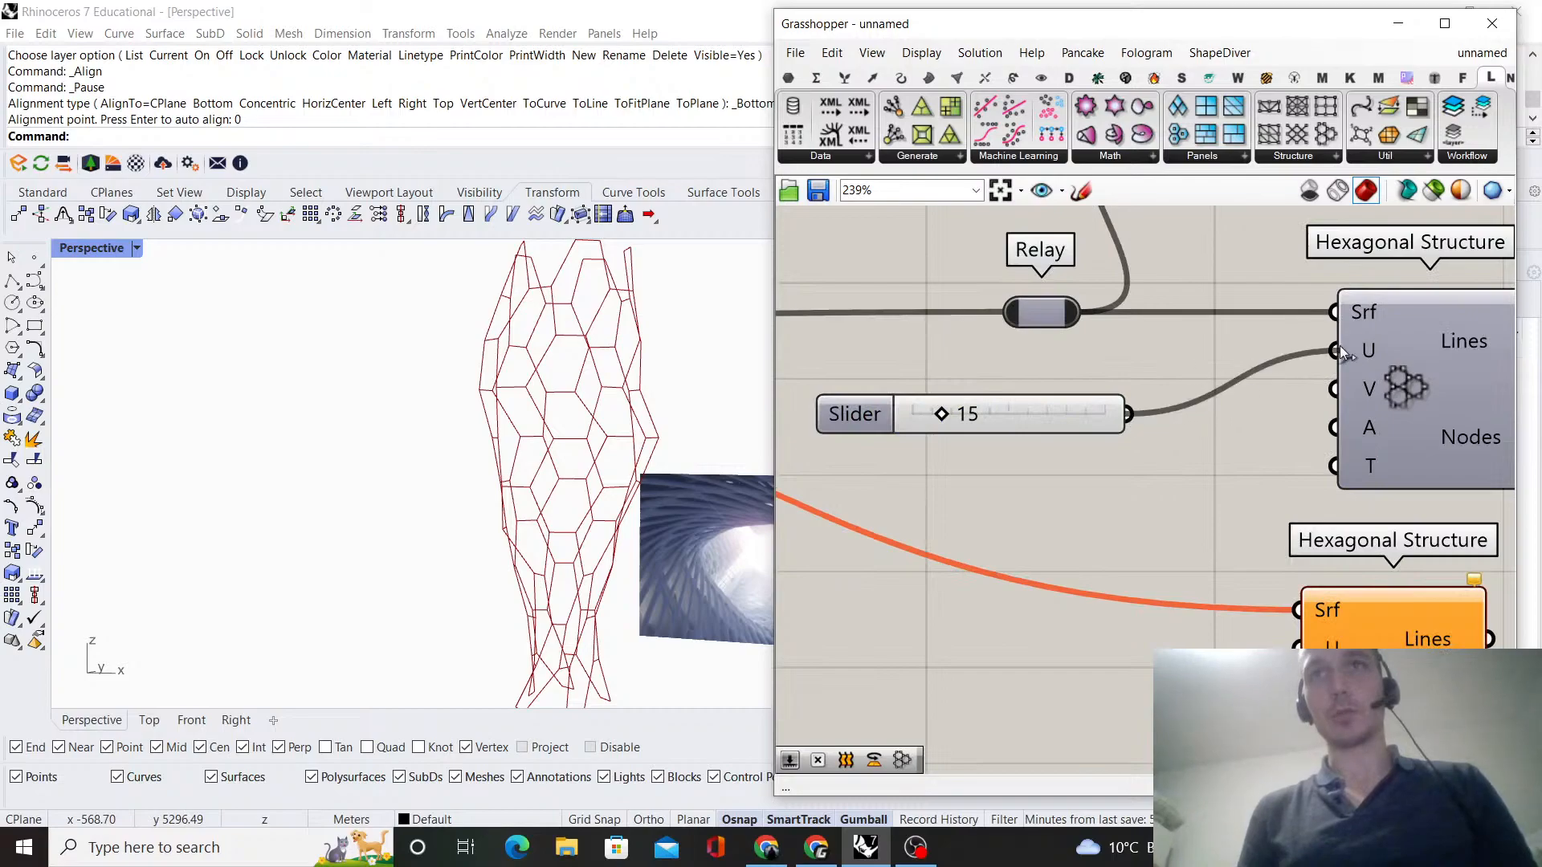
drag(1343, 353, 1335, 351)
scroll(1076, 410, down, 2)
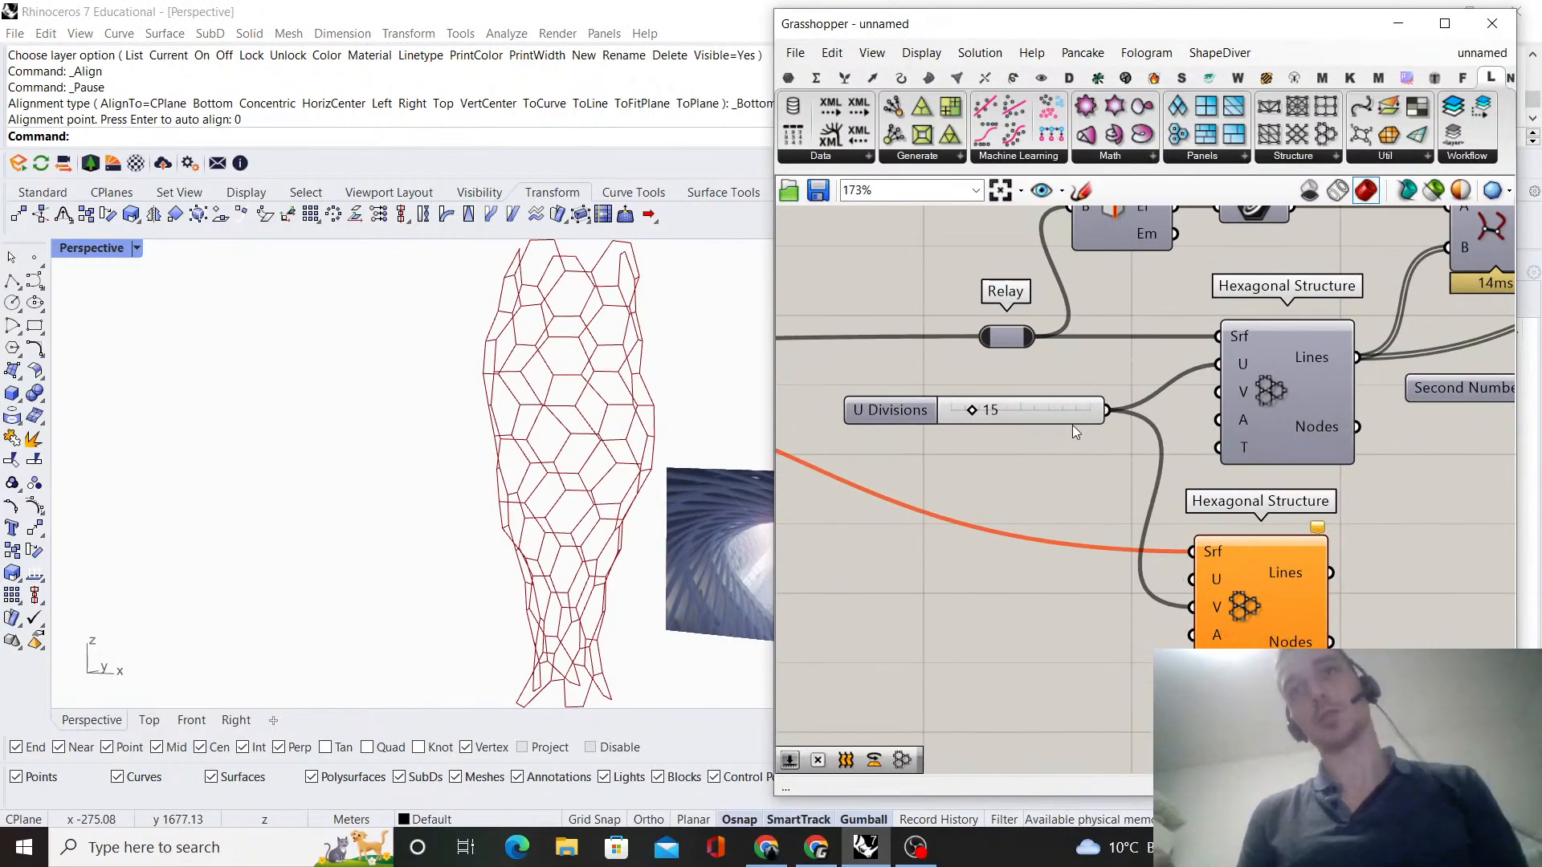
- Add a second slider at 15 and connect it to the first Hexagonal Structure's V and the second one's U input
alt+drag(1053, 421, 1064, 475)
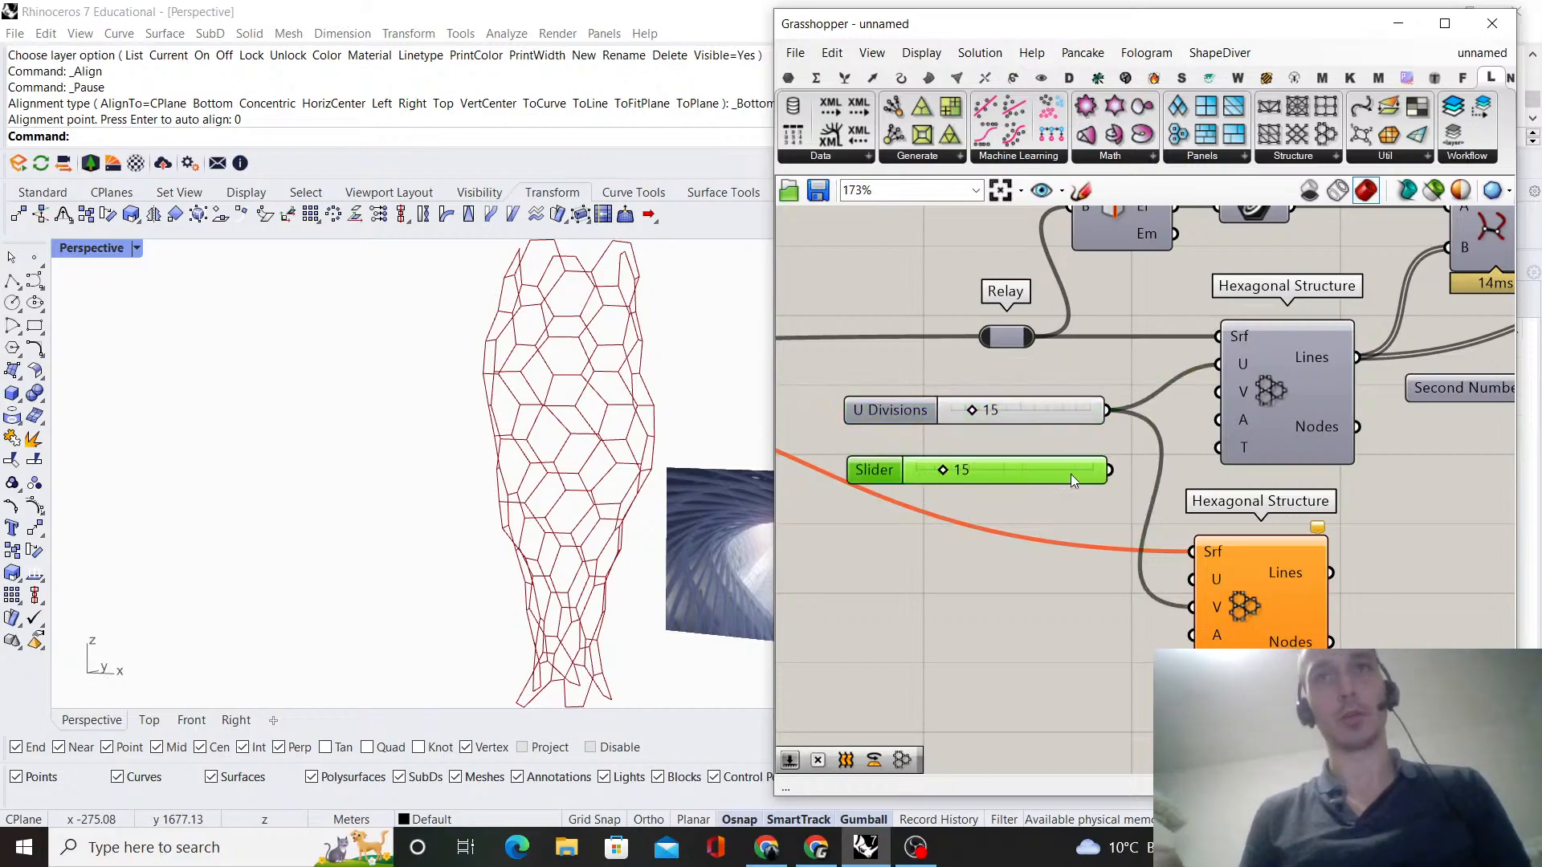
drag(1213, 401, 1217, 393)
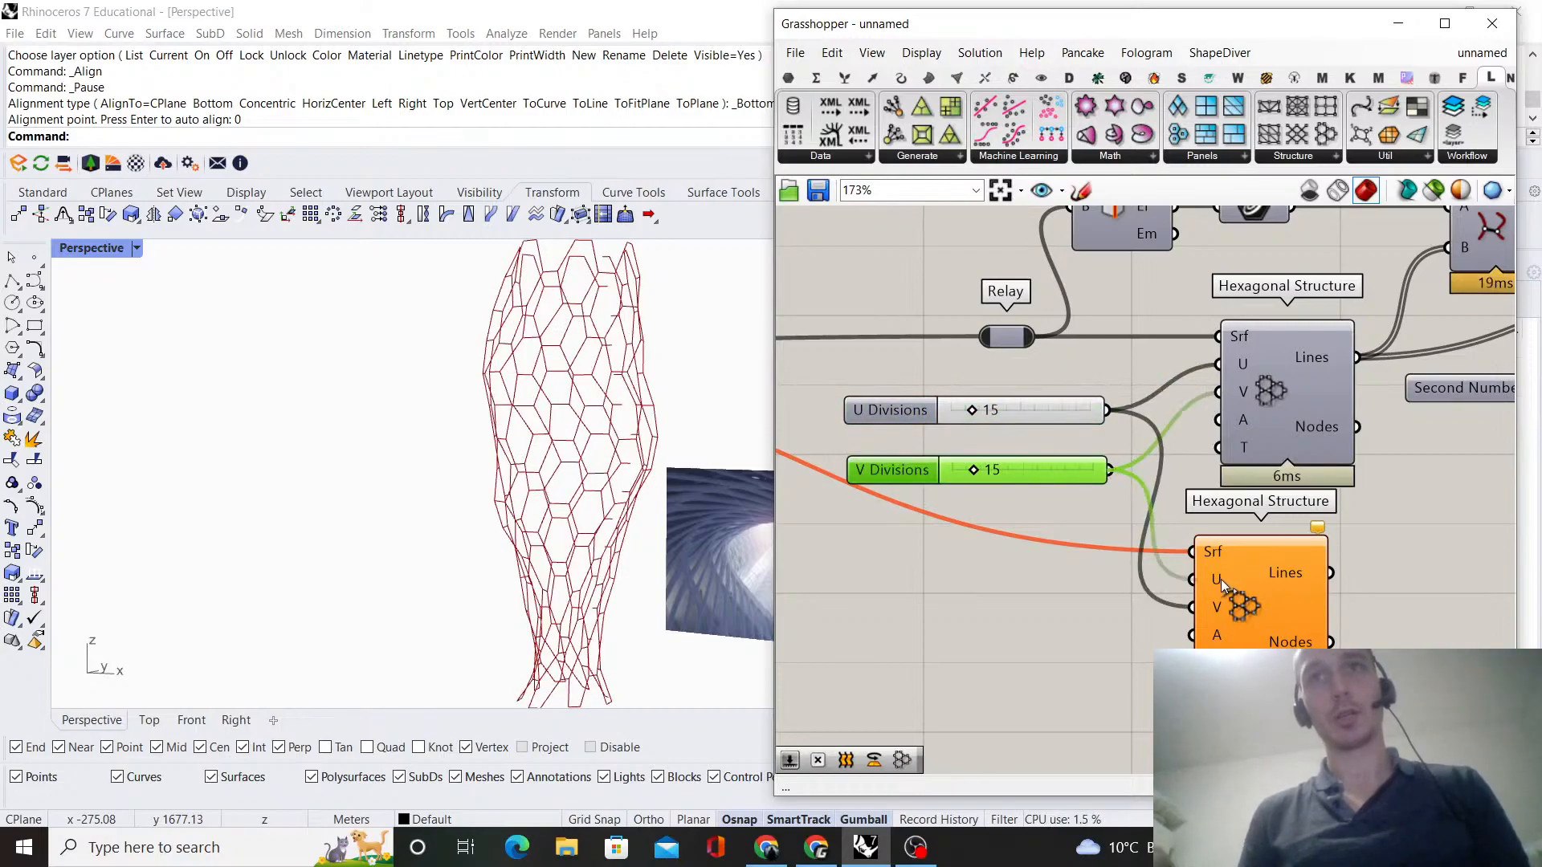
right_drag(571, 438, 578, 588)
scroll(577, 590, up, 5)
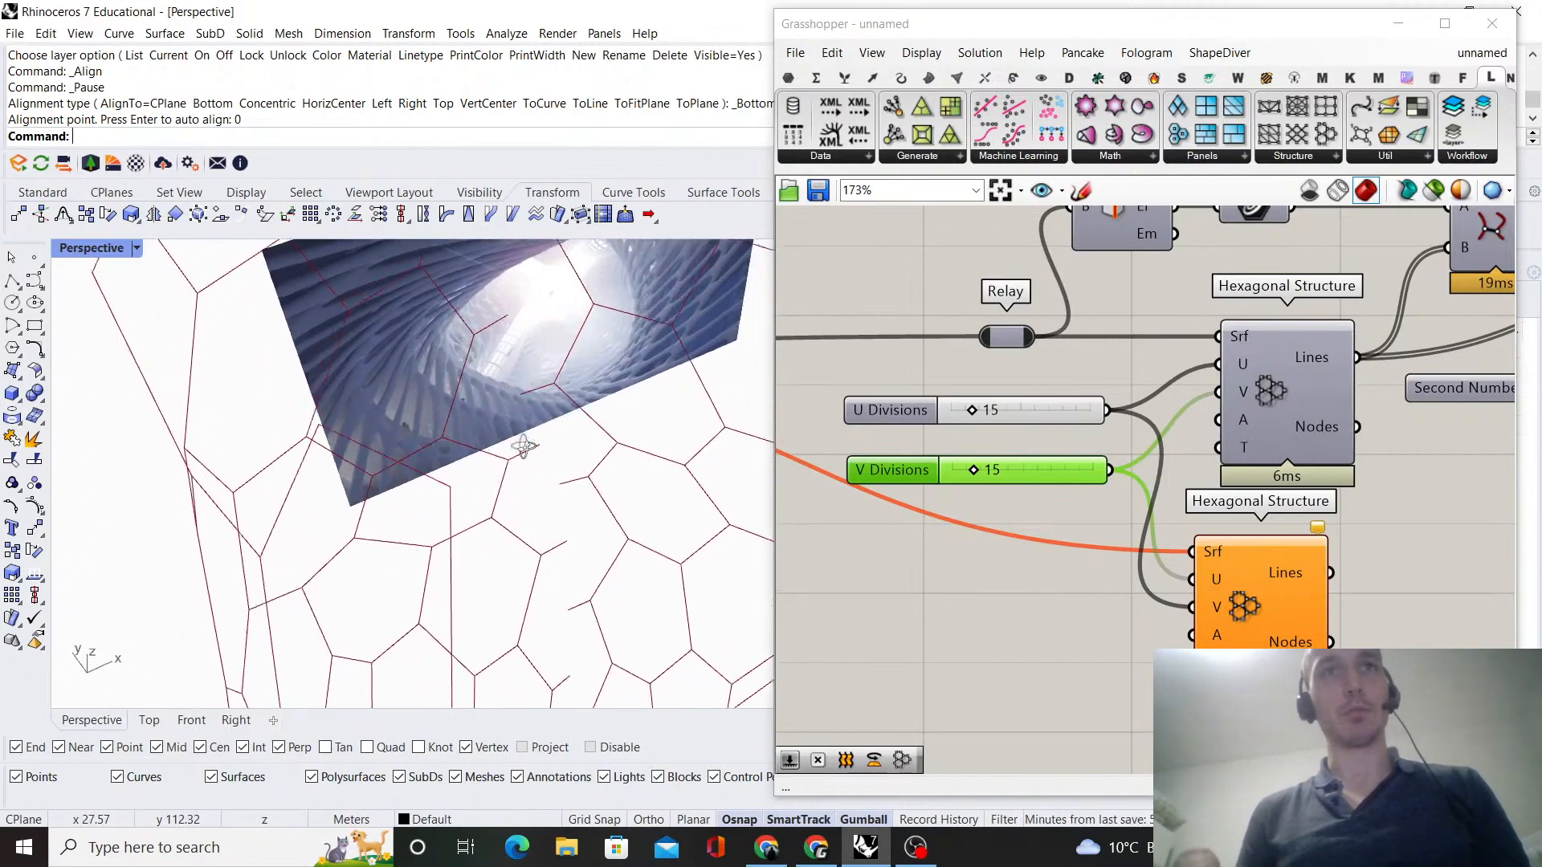
right_drag(523, 446, 530, 459)
drag(973, 470, 976, 469)
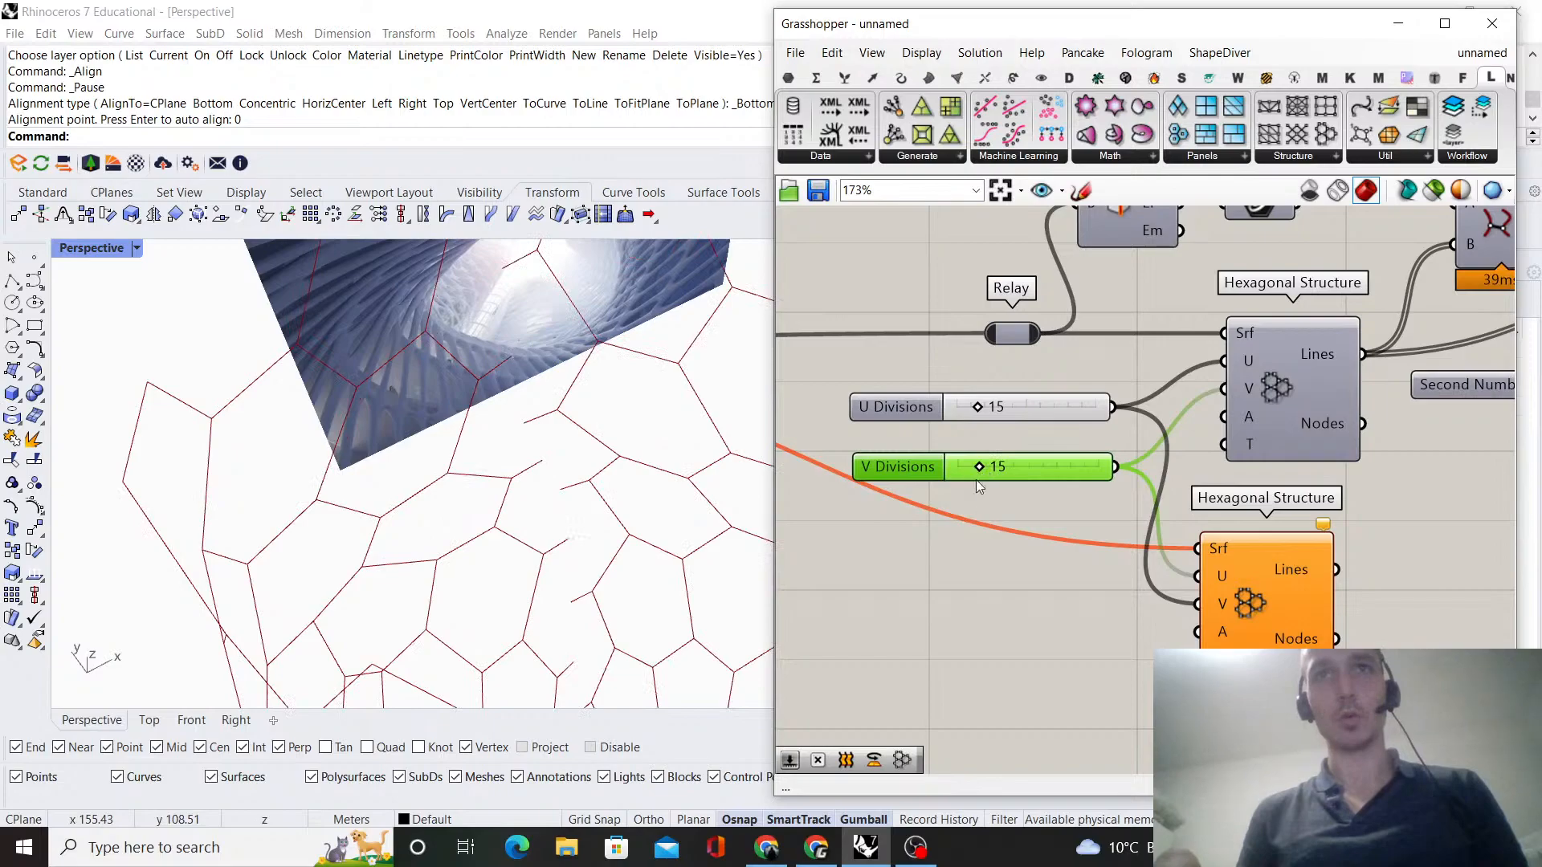
- Add a number slider set to 6 and place it below the V Divisions slider
right_drag(980, 613, 1083, 557)
double_click(1082, 556)
text(6)
key(Return)
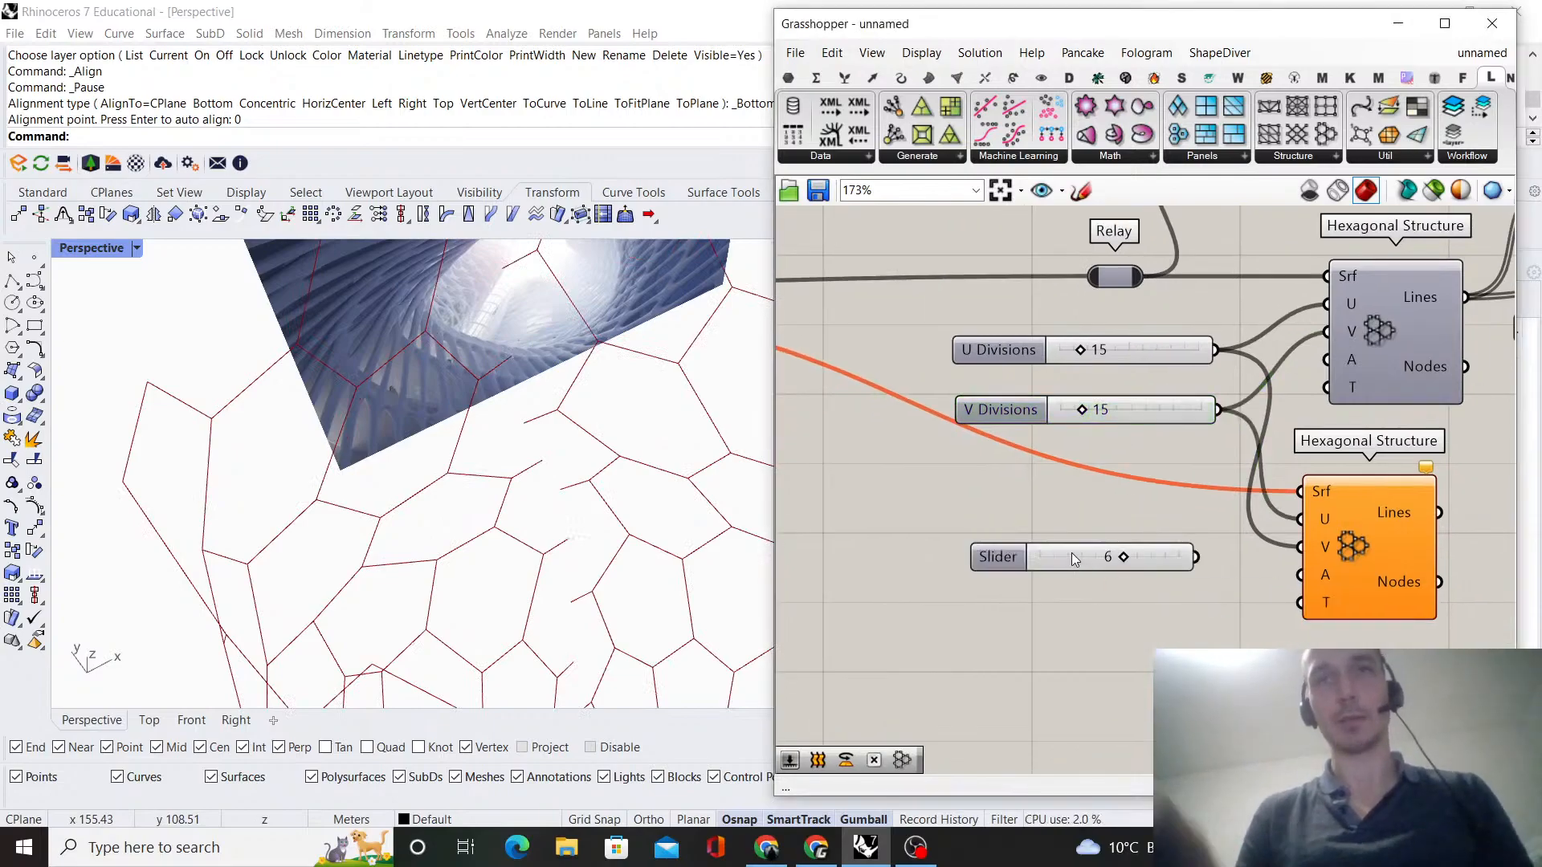
drag(1060, 552, 915, 535)
- Add a Multiplication component beside the new slider
double_click(1103, 613)
text(mu)
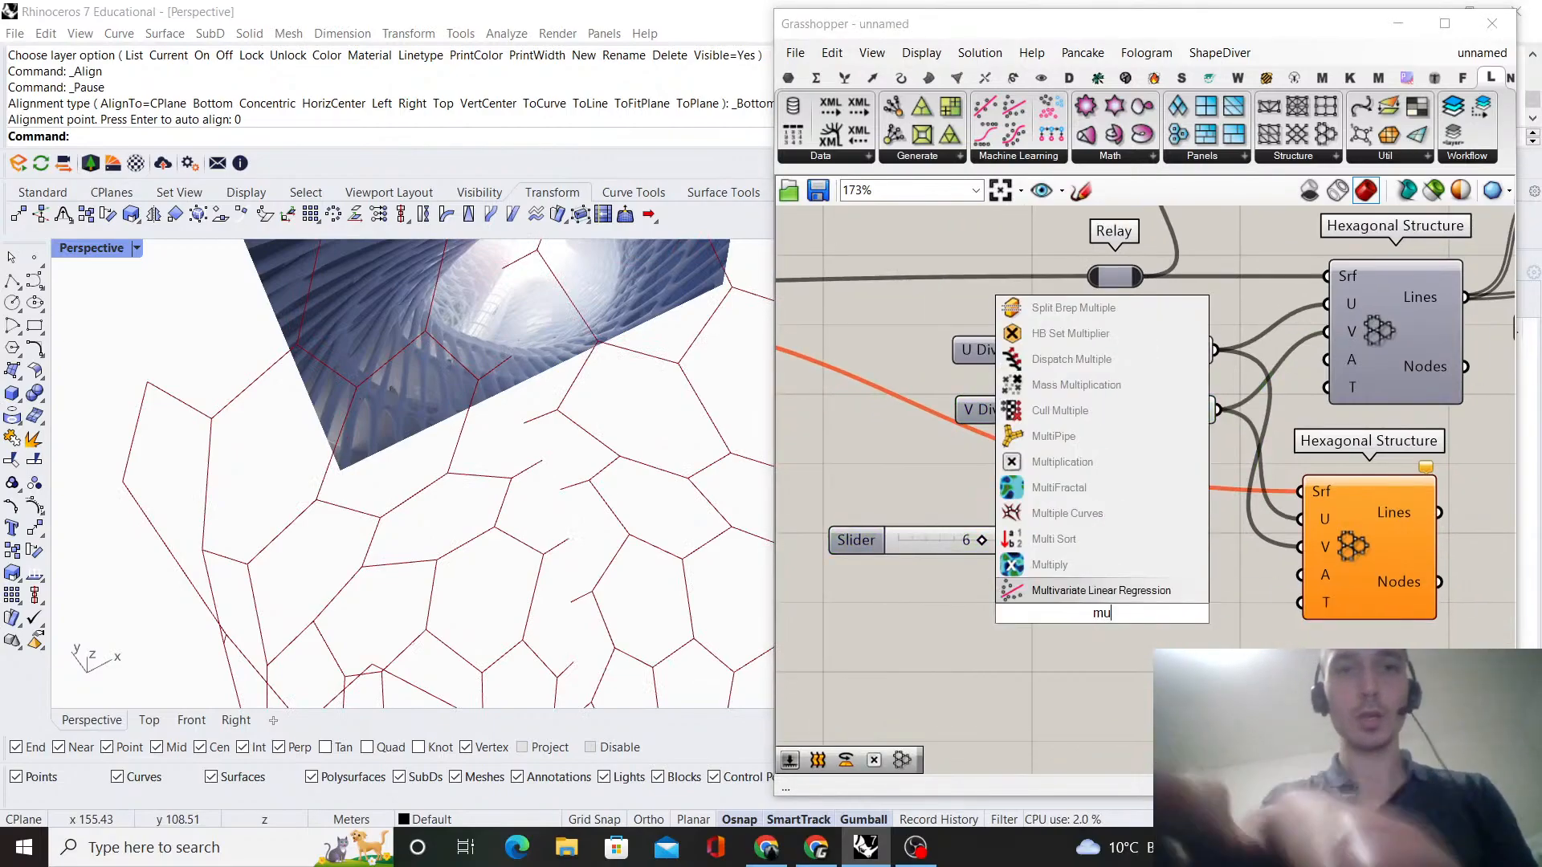
text(ltiplication)
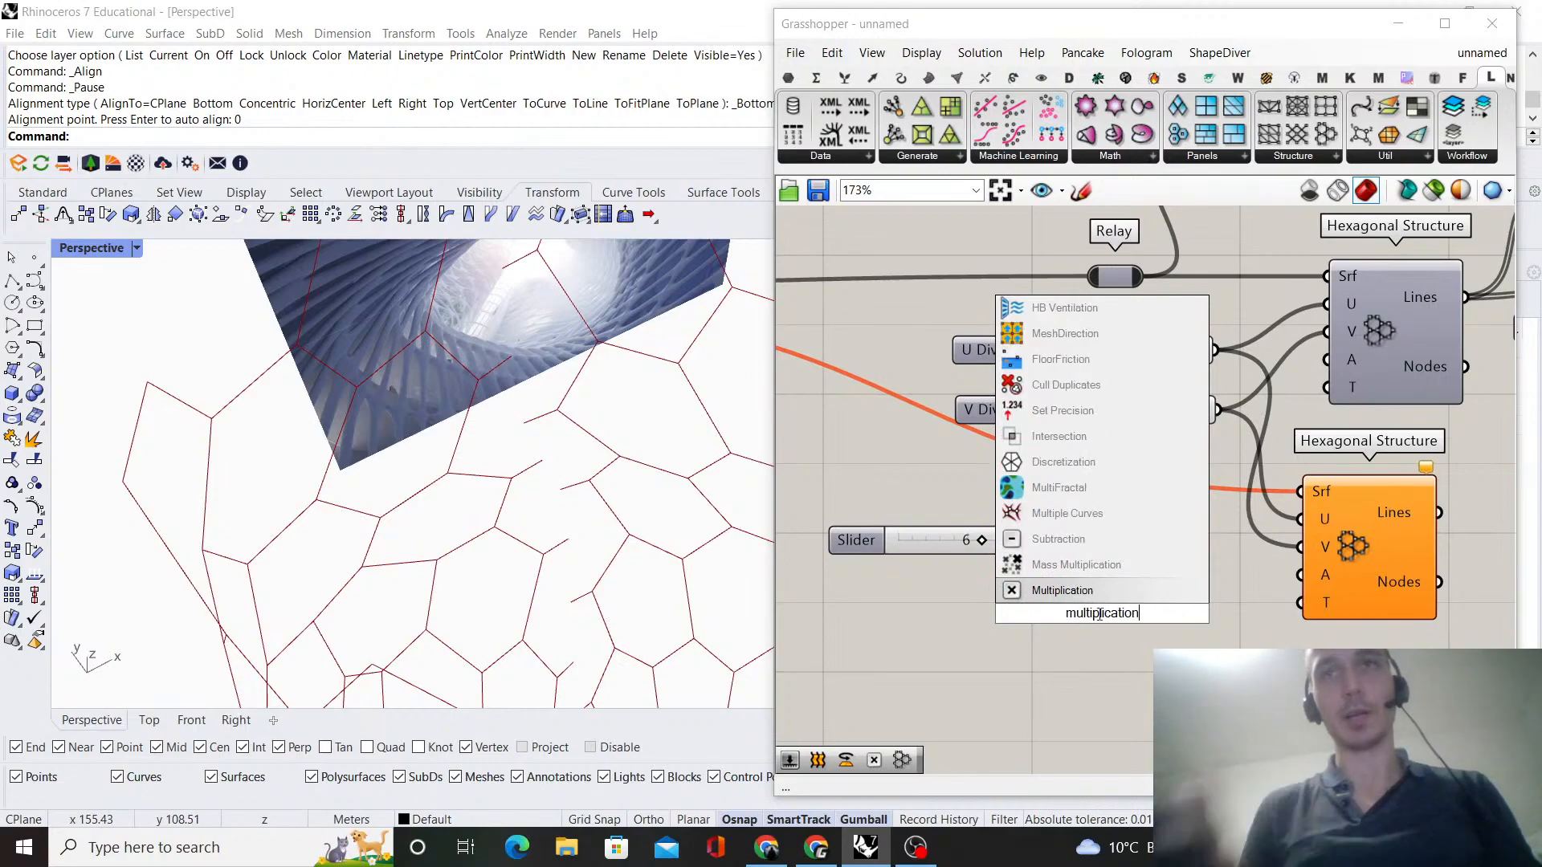
key(Return)
- Connect a panel containing 2 to Multiplication's B input and the slider set to 6 to its A input
double_click(986, 613)
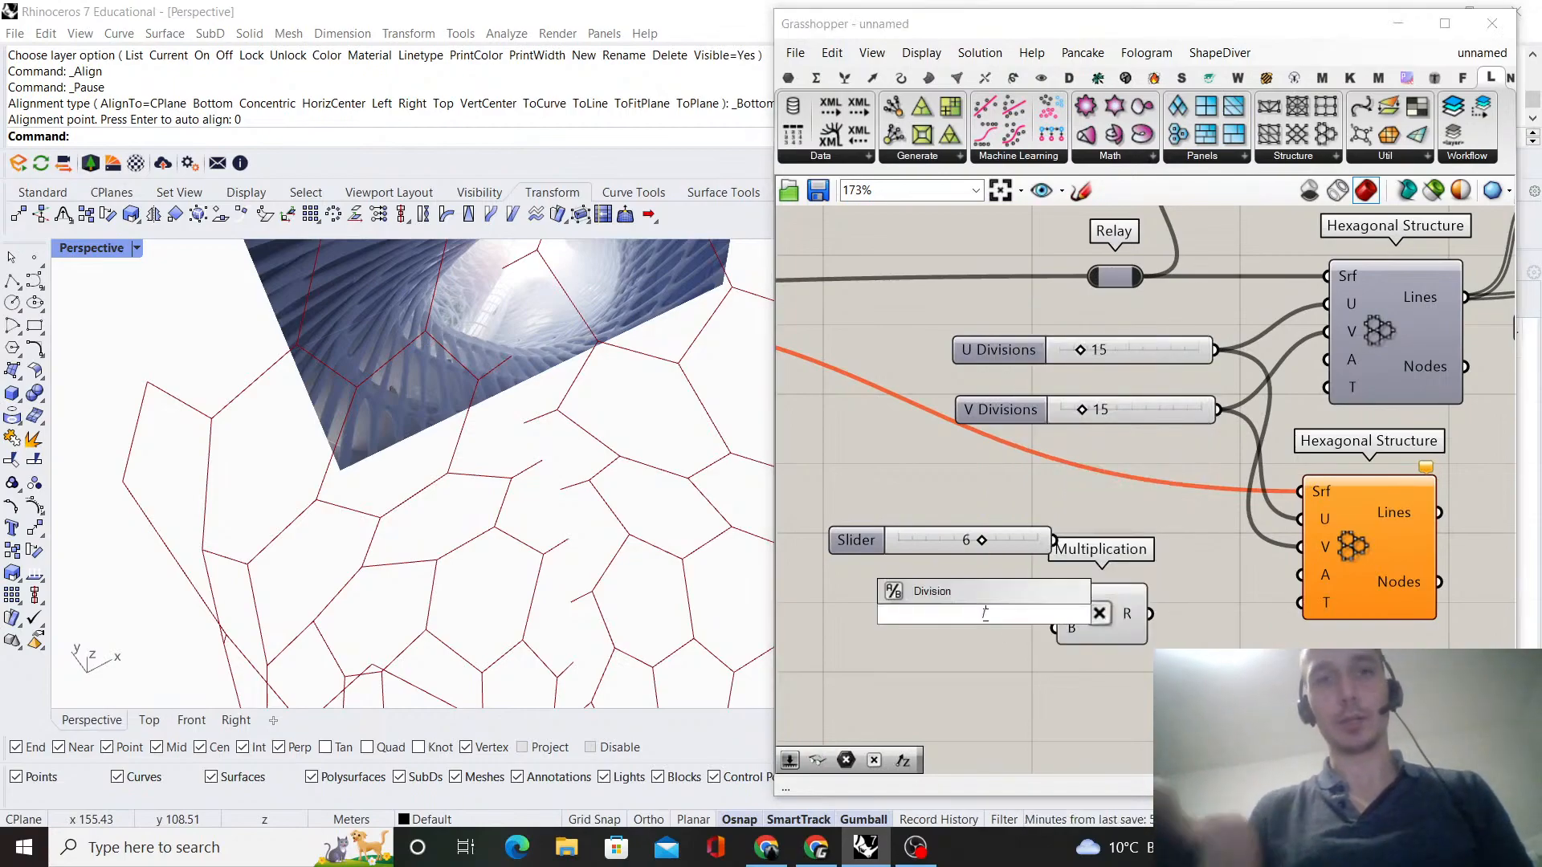
text(//2)
key(Return)
scroll(1014, 629, up, 1)
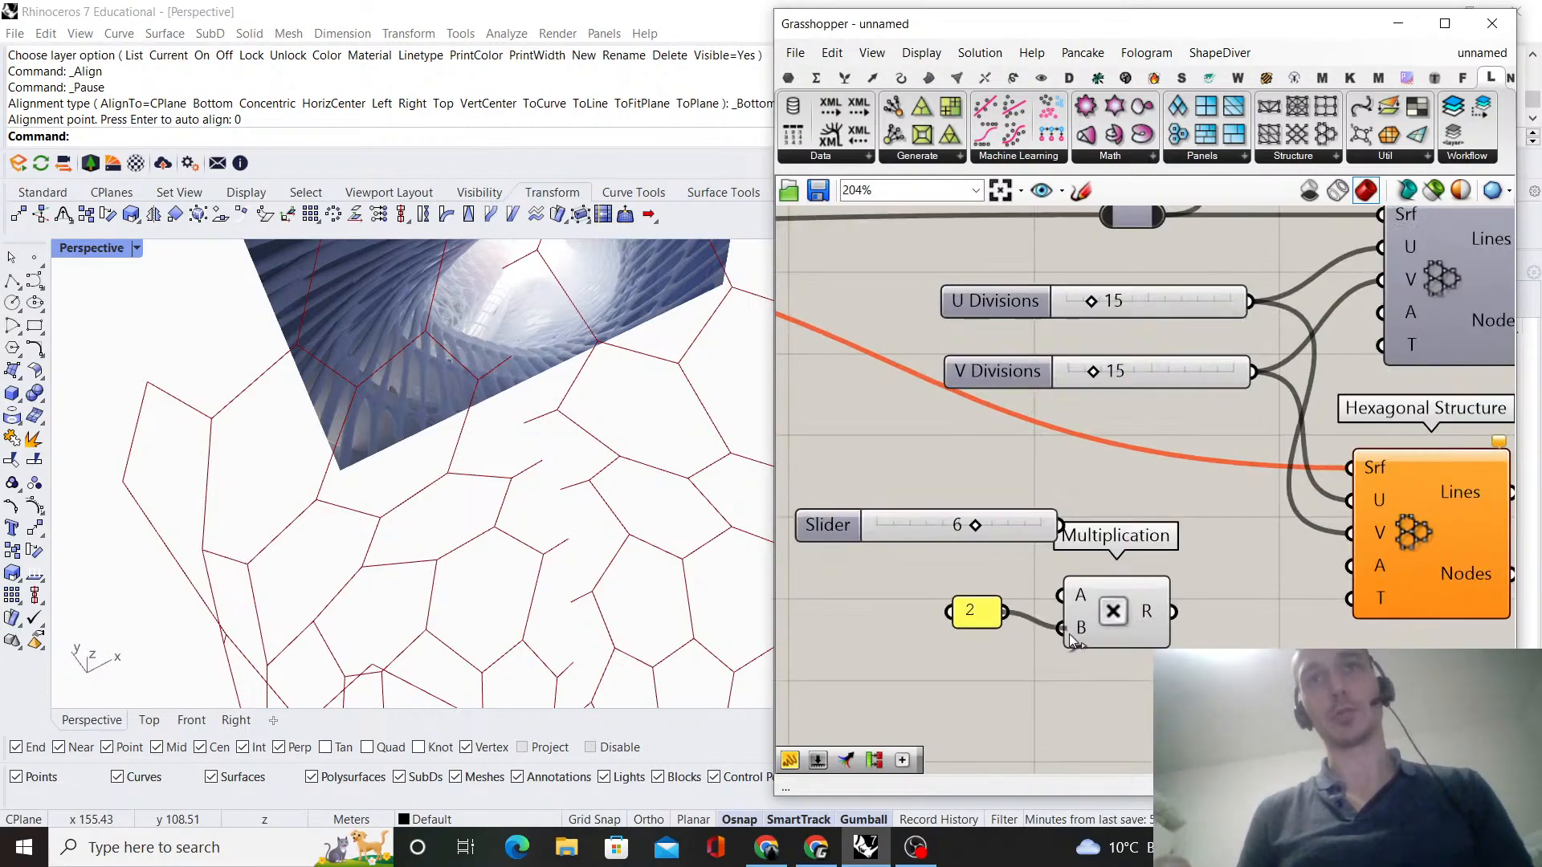
drag(1073, 543, 1061, 595)
drag(1107, 602, 1140, 532)
right_drag(1187, 523, 1101, 575)
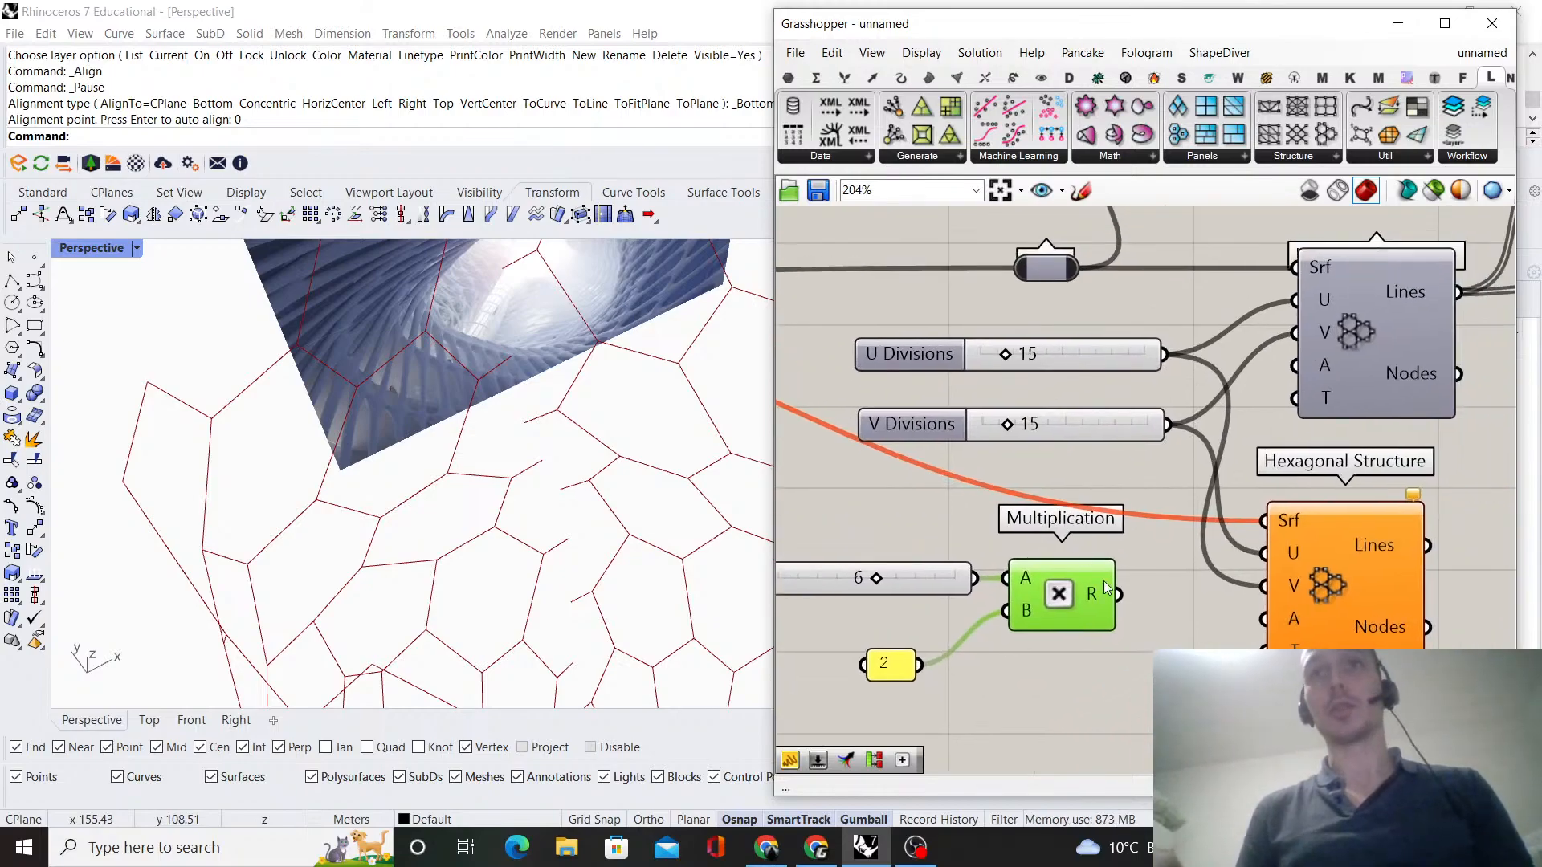
- Transfer the V Divisions slider's connections to Multiplication's R output and delete the disconnected slider
scroll(1111, 607, down, 1)
ctrl+shift+drag(1157, 450, 1099, 582)
click(1126, 599)
drag(956, 582, 934, 543)
click(928, 602)
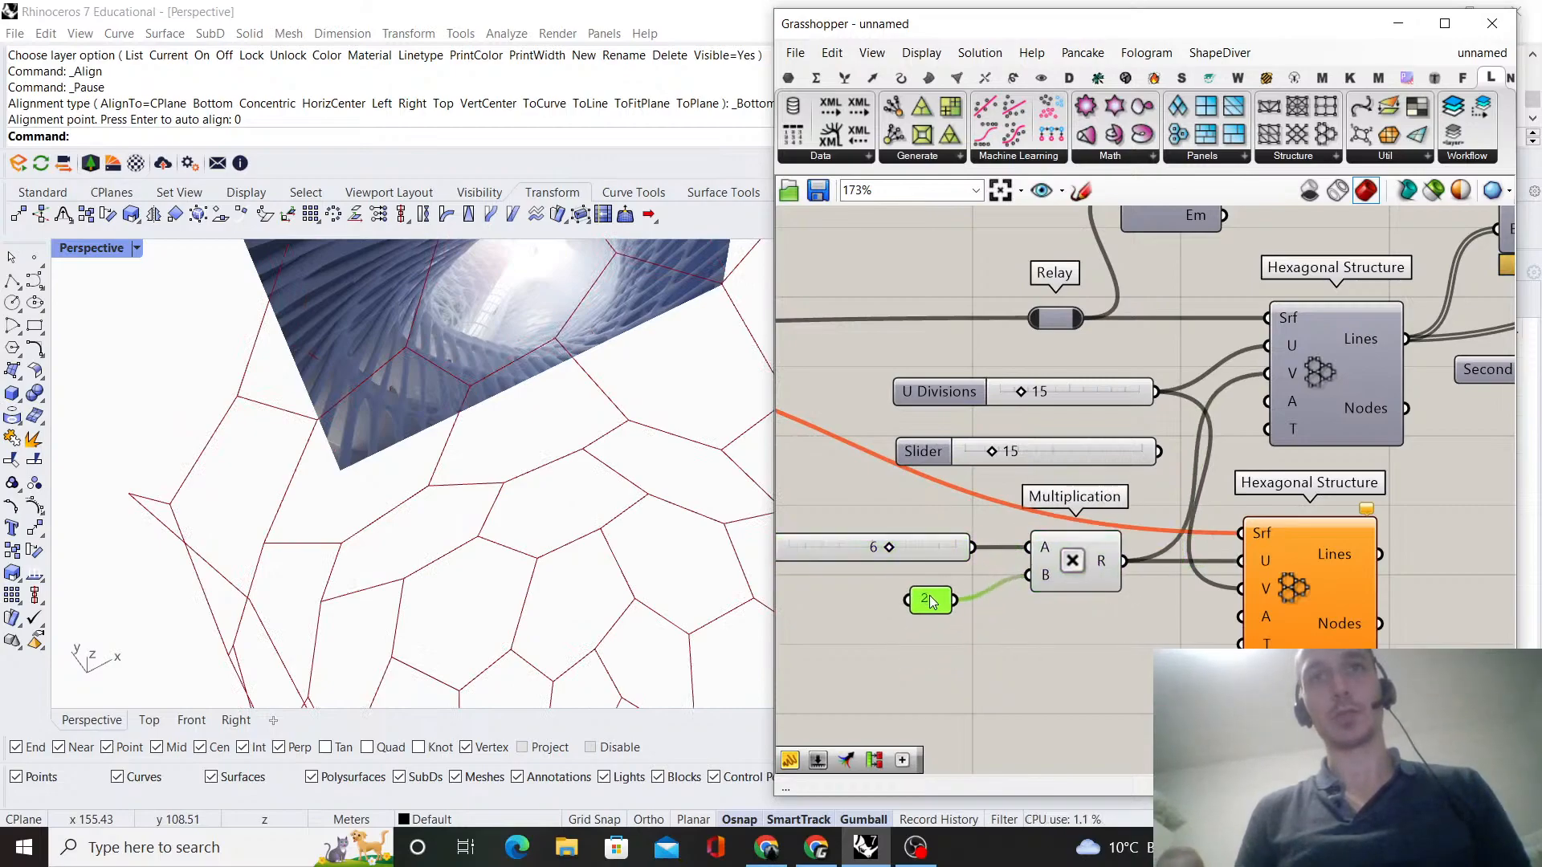
key(Delete)
- Set the slider feeding Multiplication's A input to 8 and examine the resulting lattice
scroll(608, 509, down, 8)
right_drag(602, 510, 535, 359)
scroll(1020, 503, up, 6)
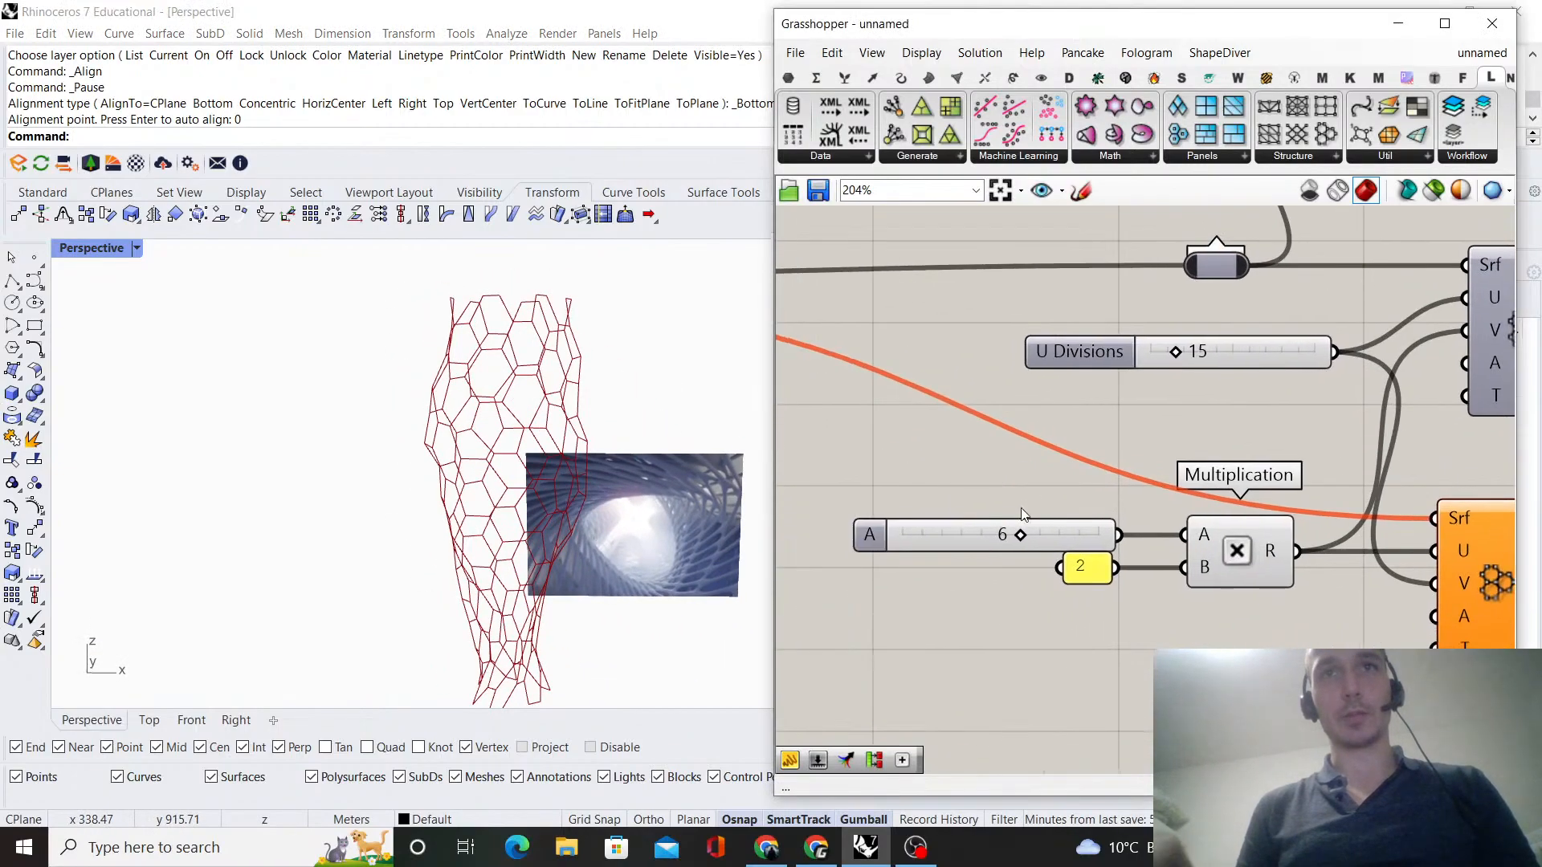
drag(1018, 555, 1108, 558)
right_drag(538, 450, 664, 515)
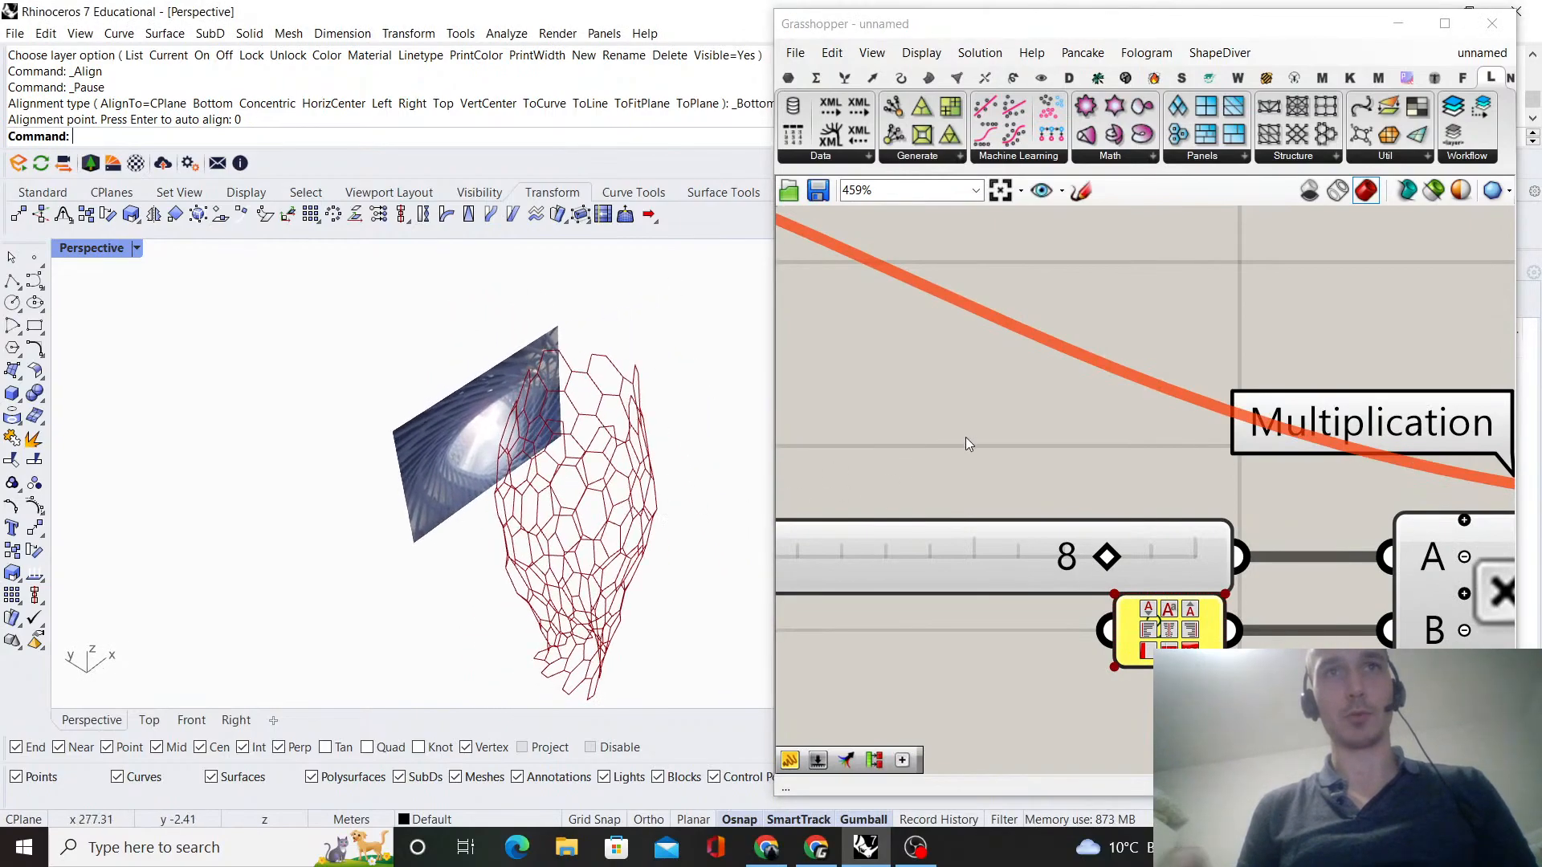
- Add a LunchBox Diagrid Structure component below the second Hexagonal Structure
scroll(948, 455, down, 3)
click(1293, 158)
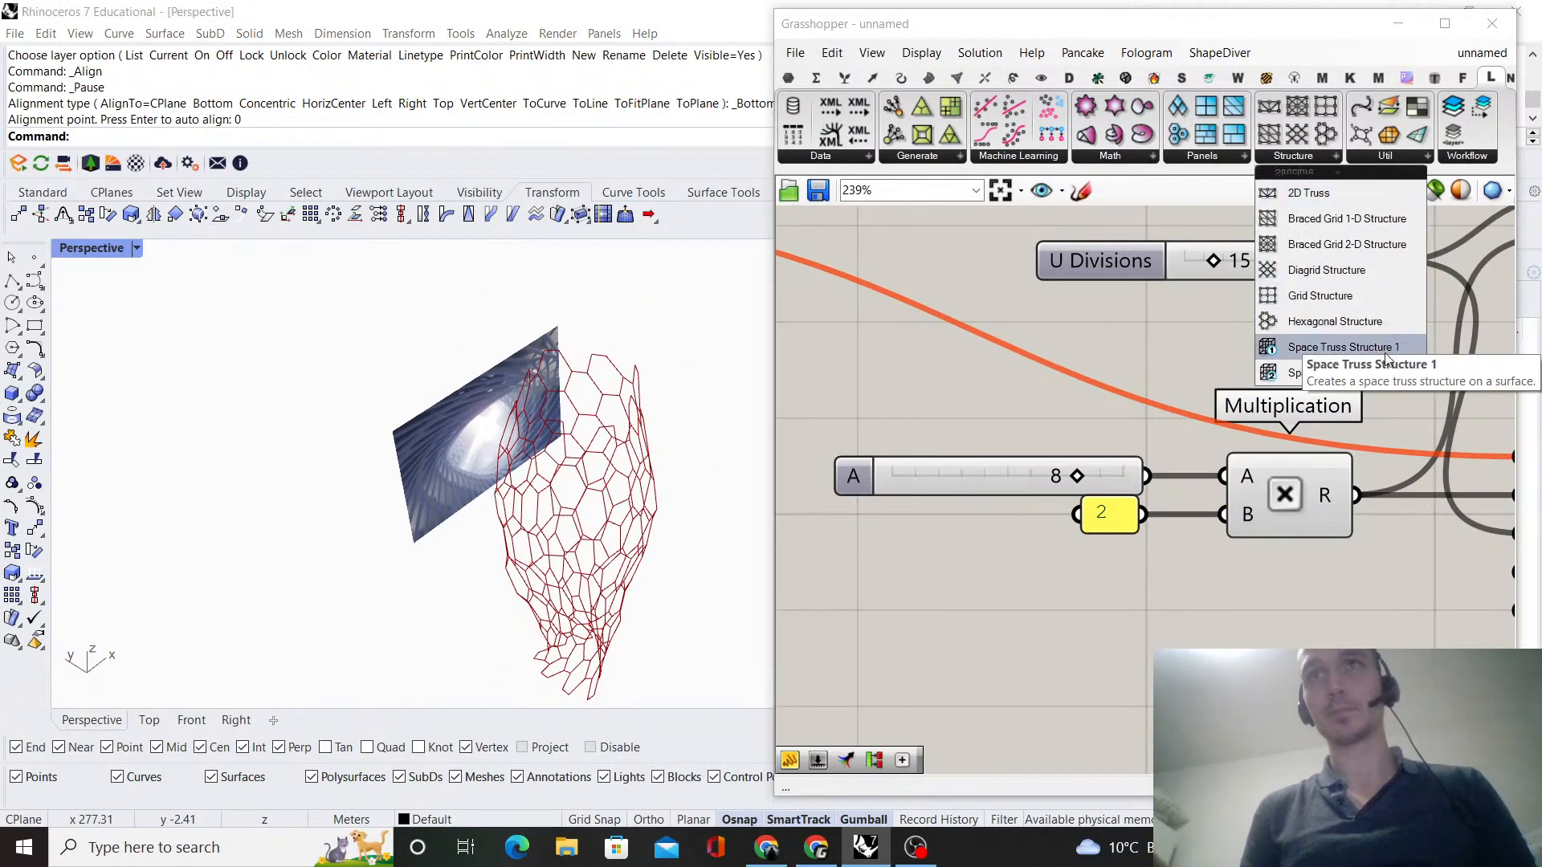
click(1347, 281)
scroll(952, 365, down, 5)
click(1175, 508)
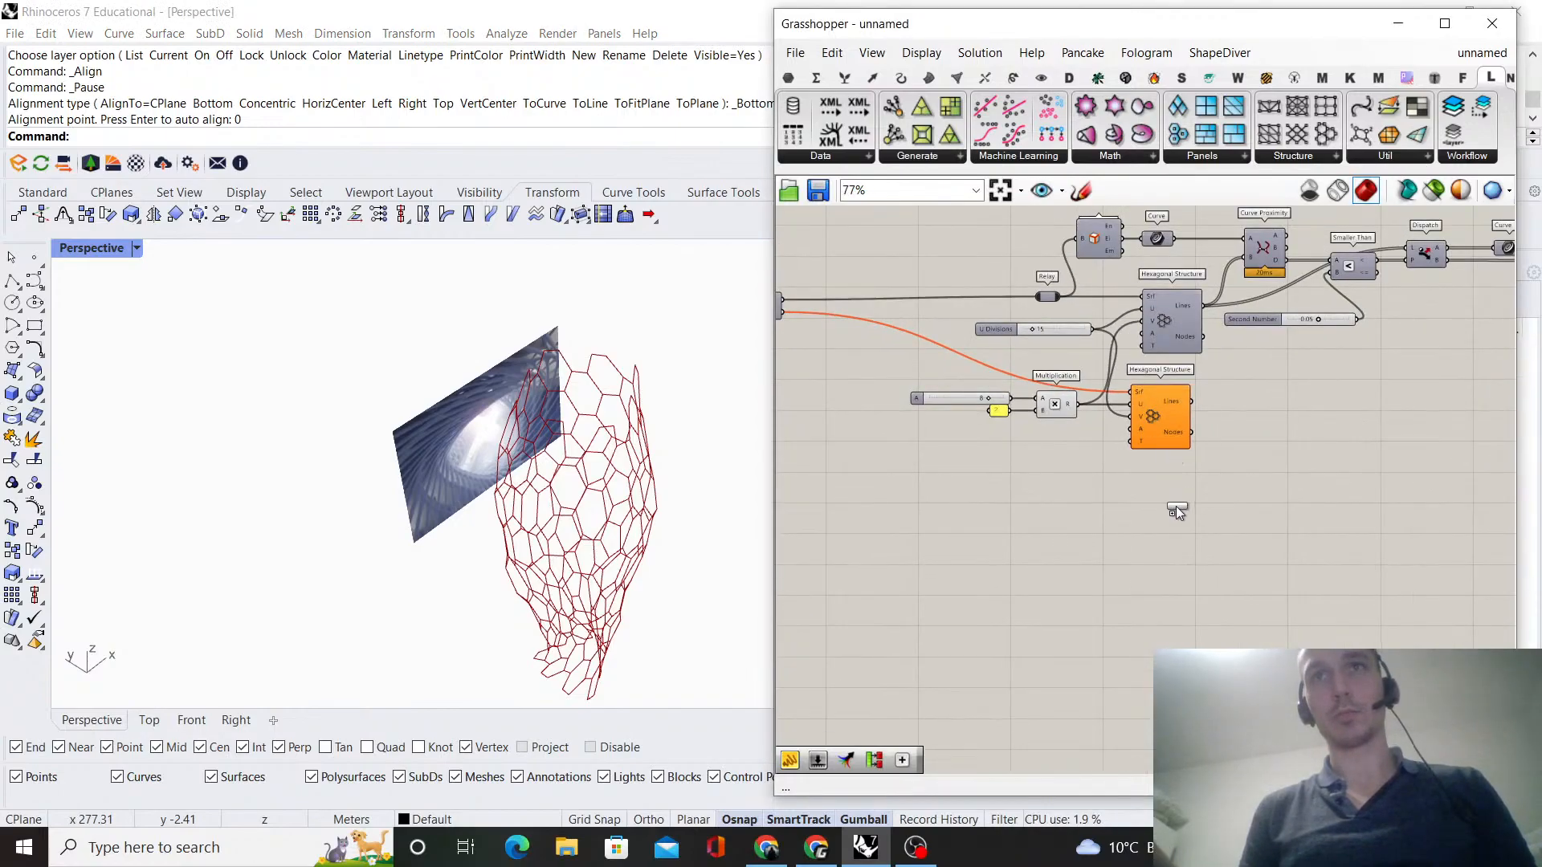
scroll(1187, 409, down, 2)
right_drag(1187, 409, 1206, 532)
scroll(1206, 532, up, 3)
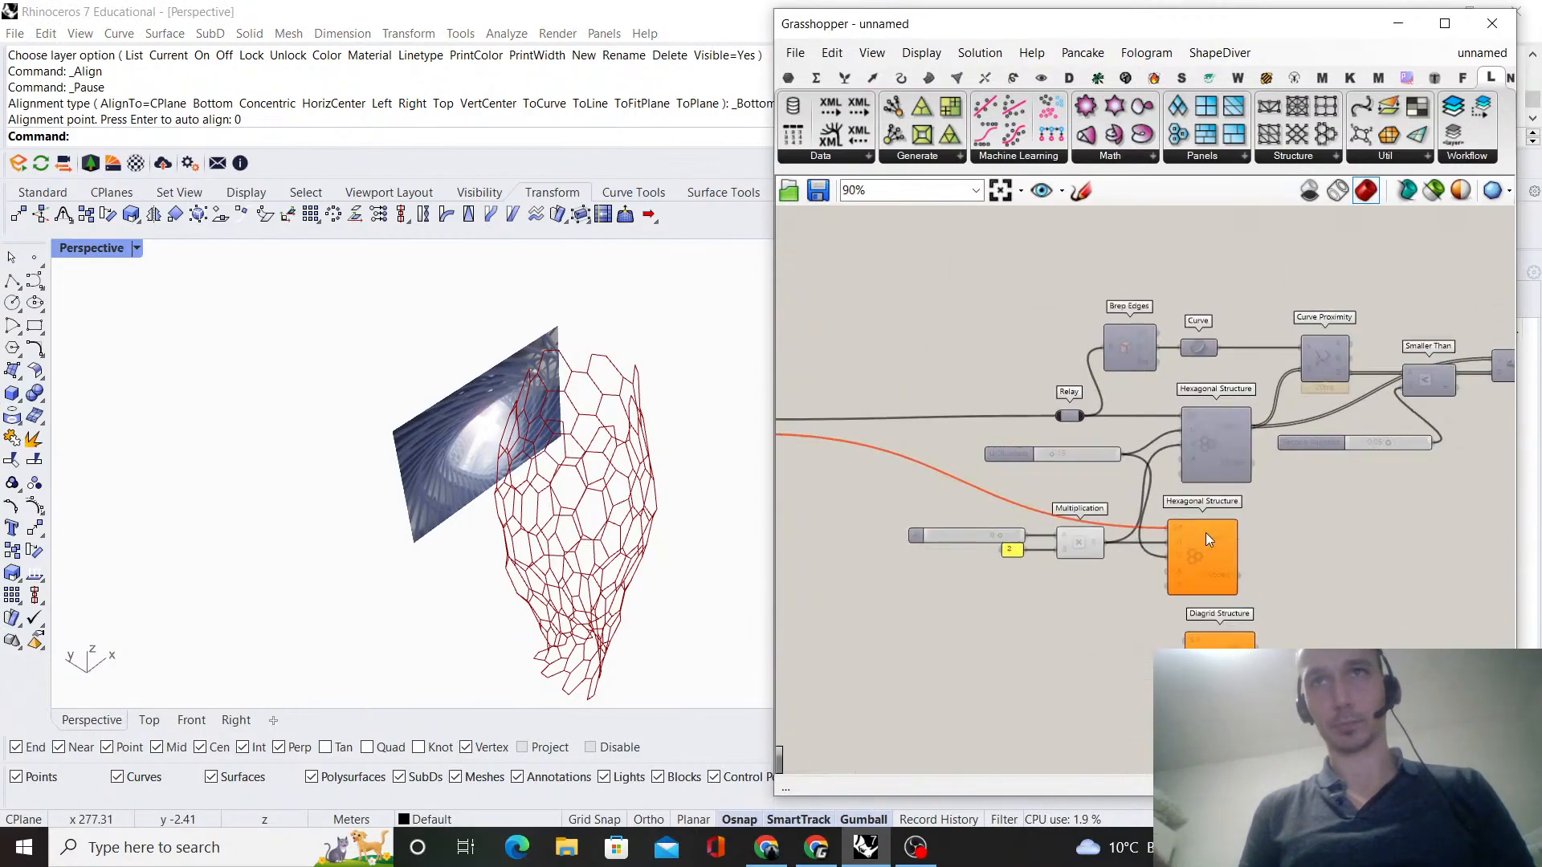
- Try the Diagrid Structure with Stream Gate's output 0 on its Srf input, examine the result and delete the Diagrid component
right_drag(1052, 482, 1148, 469)
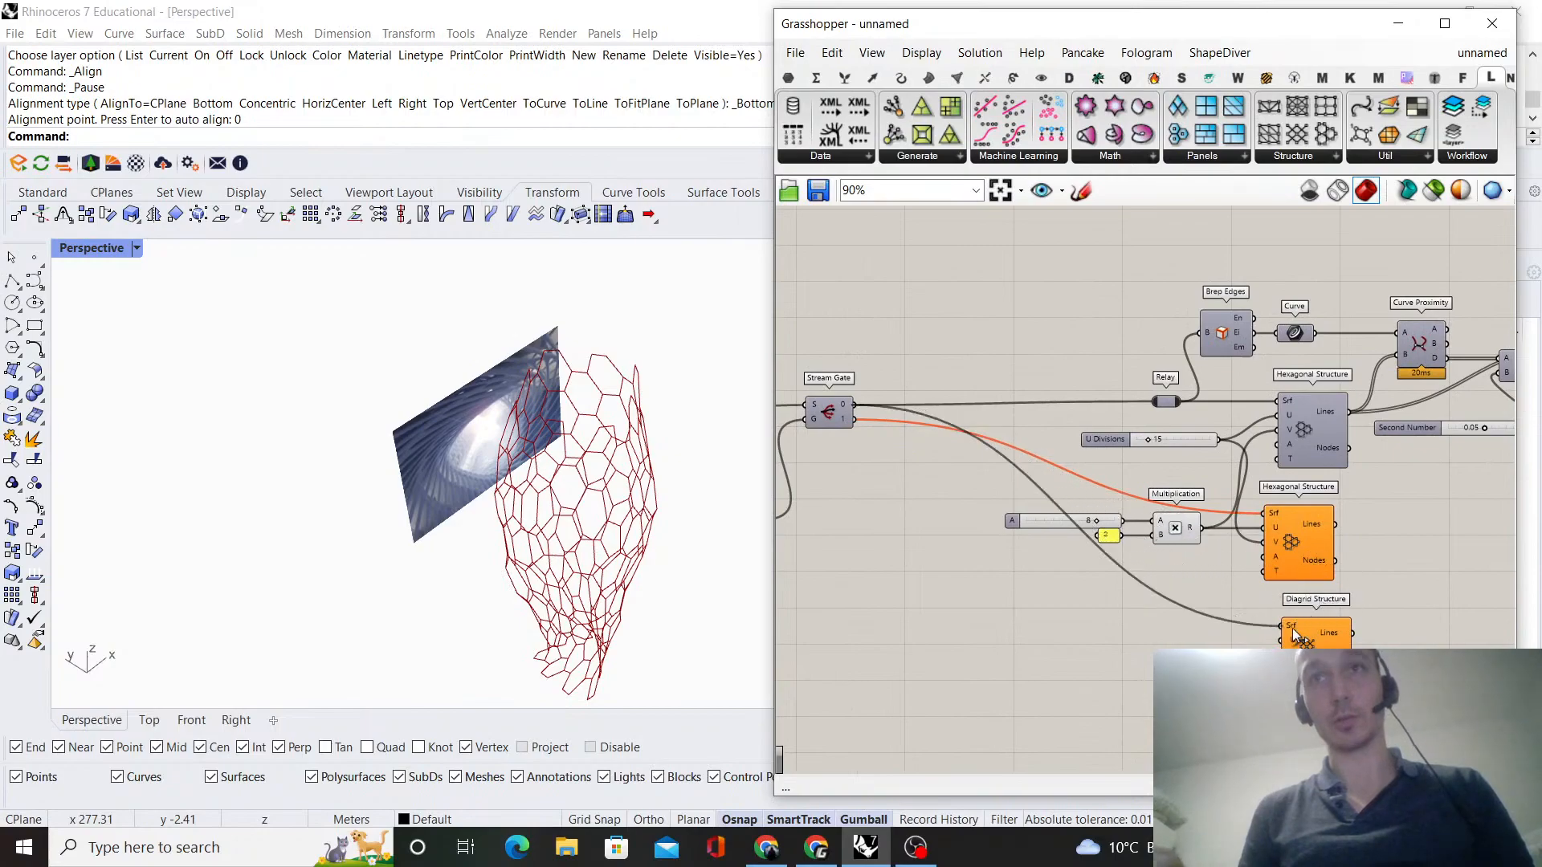
drag(1293, 628, 1294, 629)
right_drag(1381, 593, 1323, 591)
click(1265, 634)
right_drag(672, 575, 539, 474)
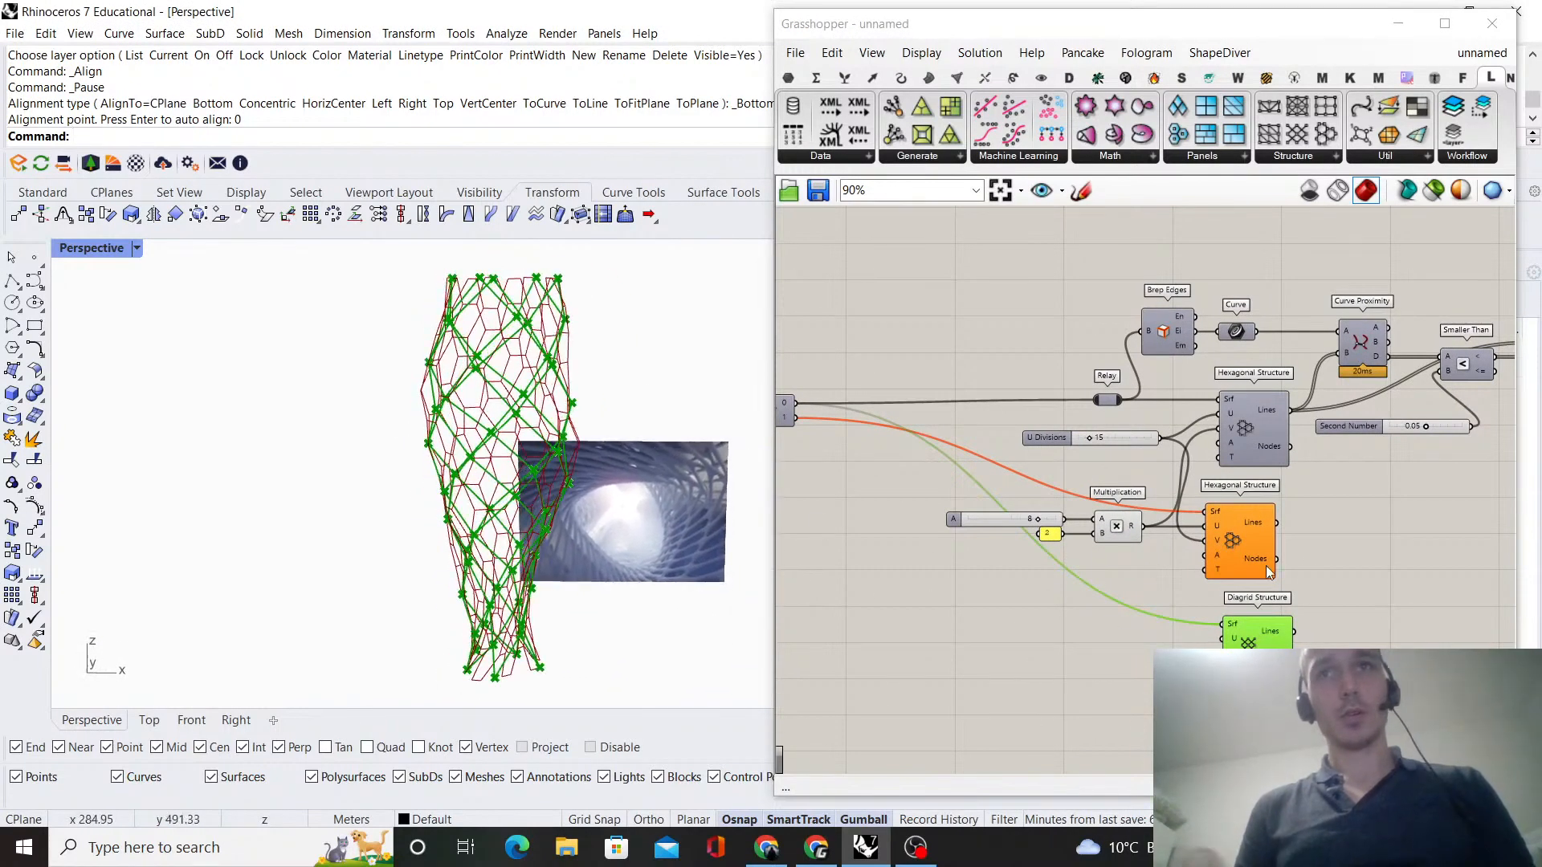
key(Delete)
- Examine the hexagonal lattice and check the data trees at the Line and Merge outputs
scroll(1113, 538, down, 1)
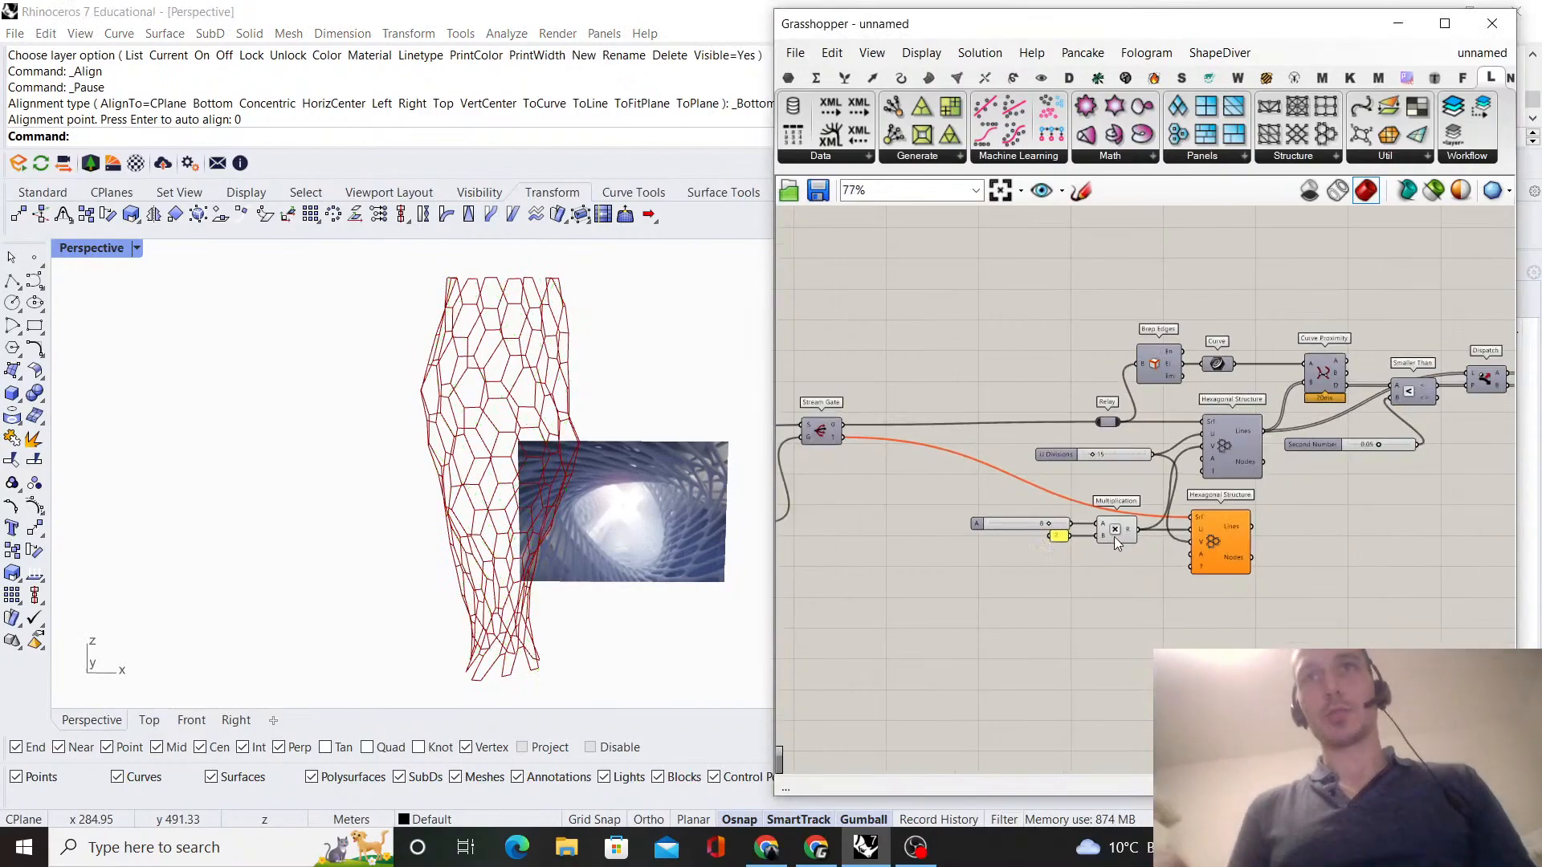
scroll(1113, 538, down, 2)
right_drag(1114, 538, 1025, 535)
right_drag(466, 462, 571, 461)
scroll(625, 443, up, 3)
scroll(626, 444, down, 6)
scroll(554, 458, down, 2)
scroll(1089, 530, down, 1)
scroll(1089, 529, down, 1)
right_drag(1089, 528, 902, 530)
scroll(1132, 546, up, 5)
scroll(1134, 546, down, 4)
scroll(1320, 446, up, 6)
click(1318, 445)
click(1368, 442)
right_drag(1369, 442, 1179, 454)
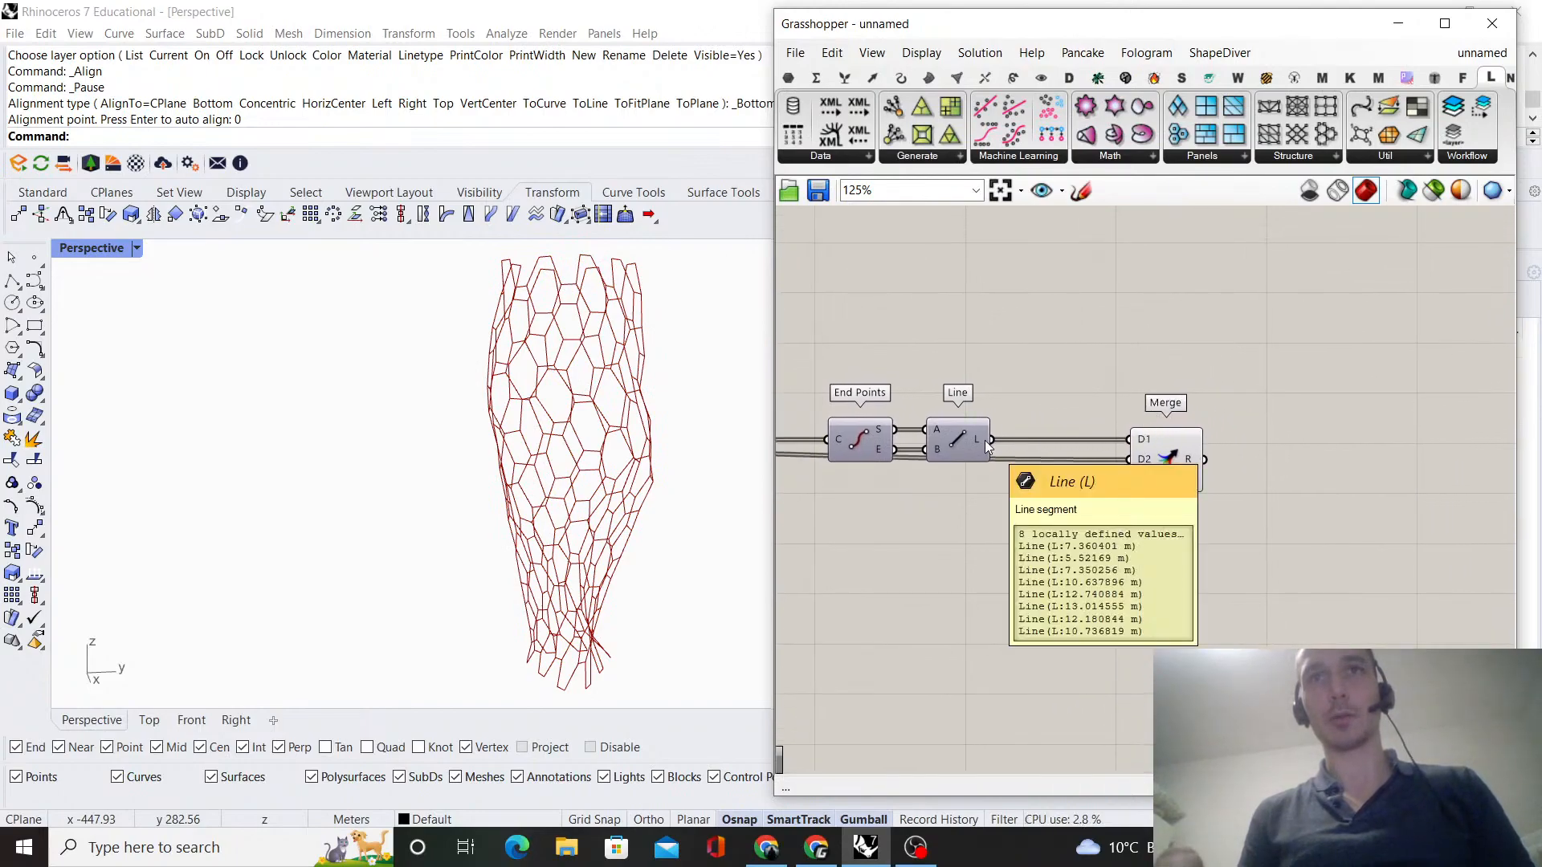
mouse_move(1192, 462)
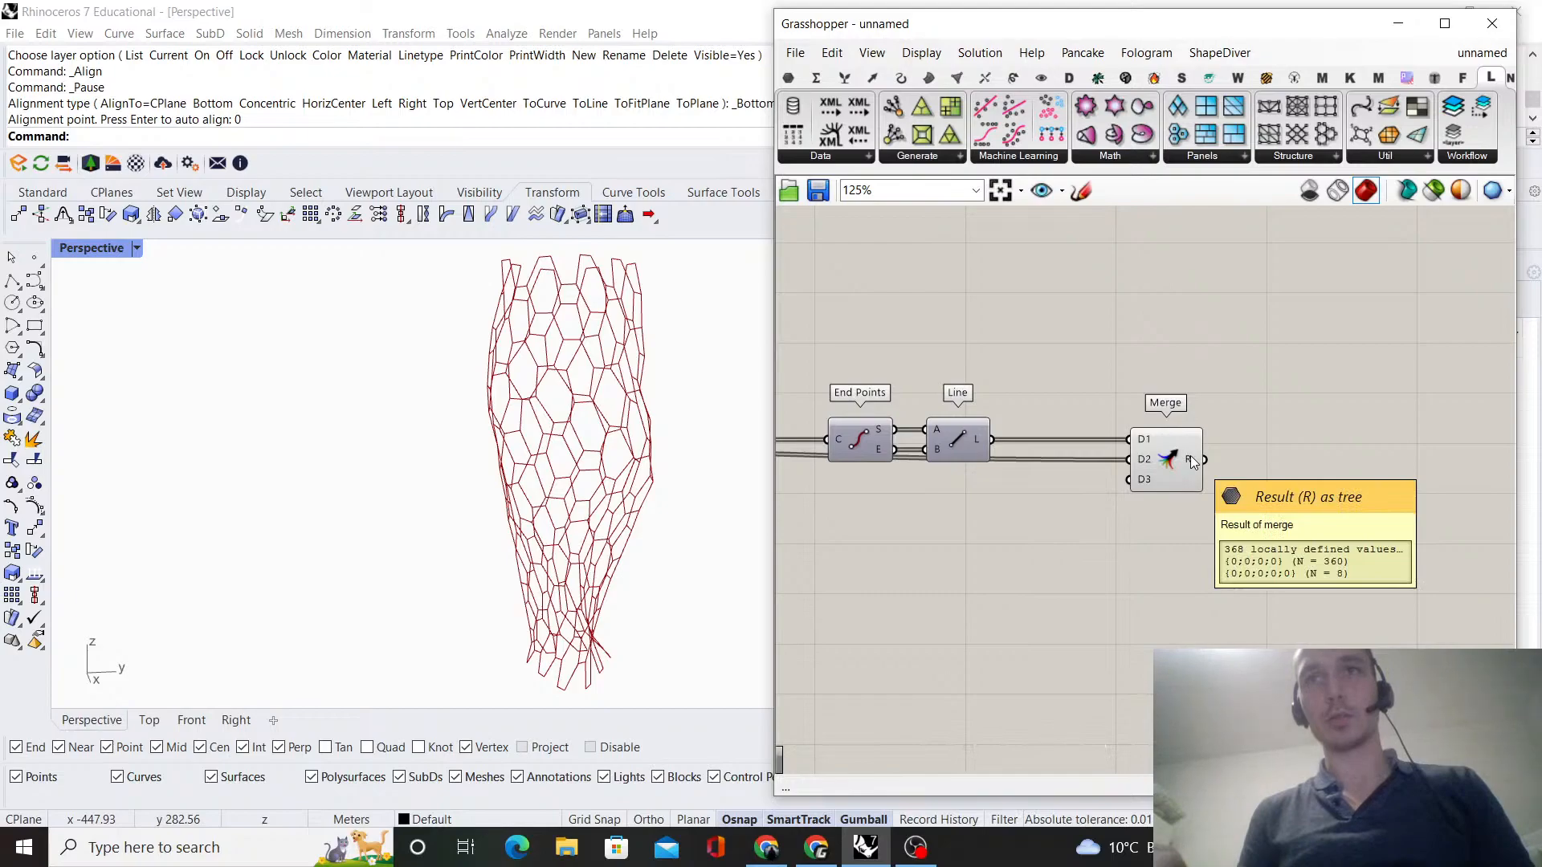
- Insert a Trim Tree component between Line's L output and Merge's D1 input
scroll(1120, 378, up, 3)
double_click(1084, 402)
text(trim)
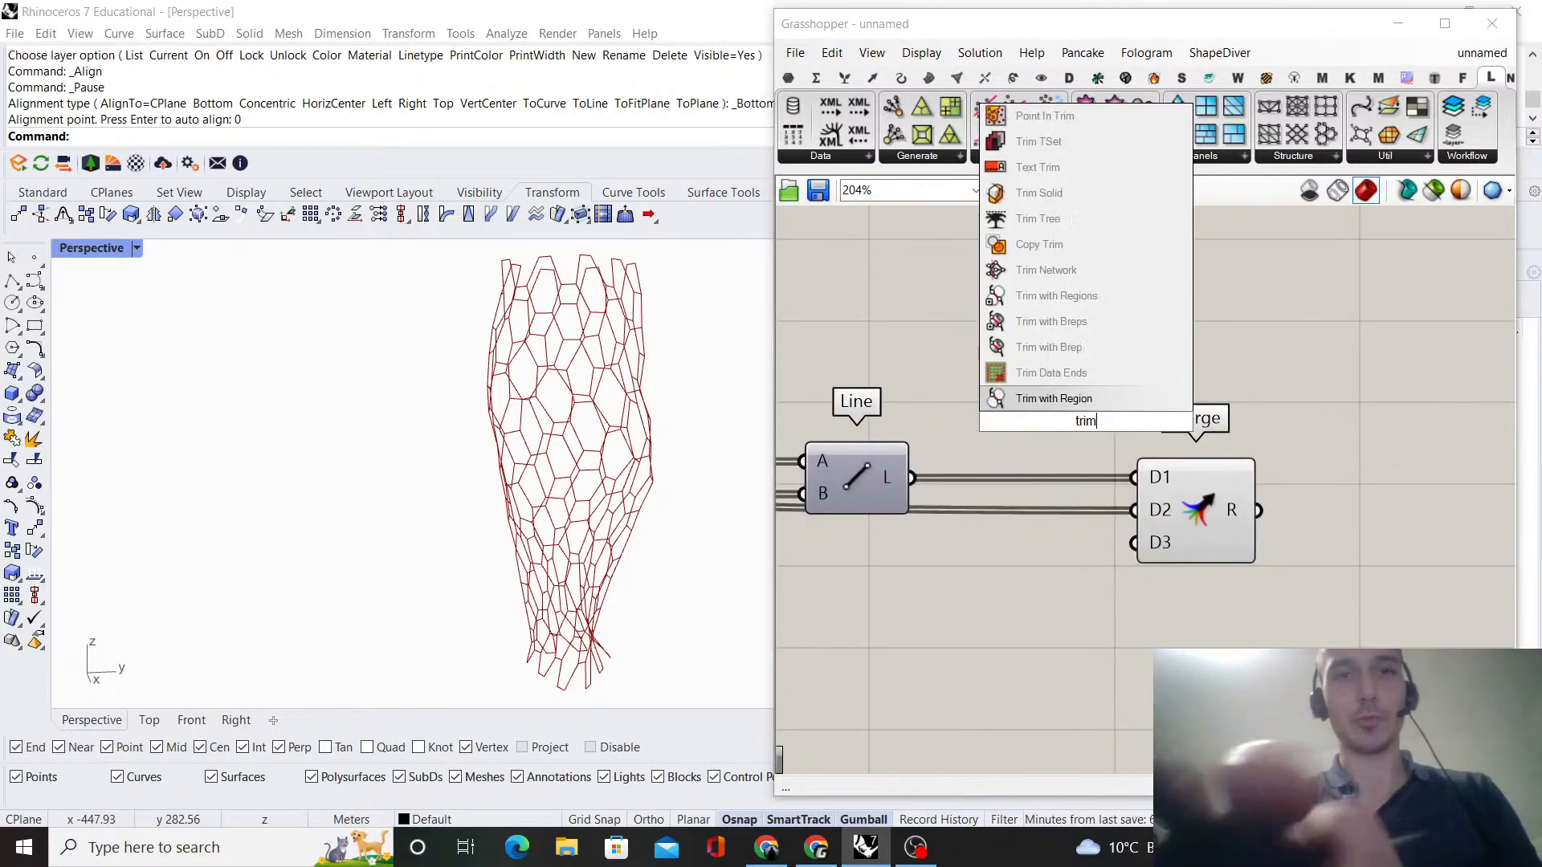
text( tre)
click(1091, 401)
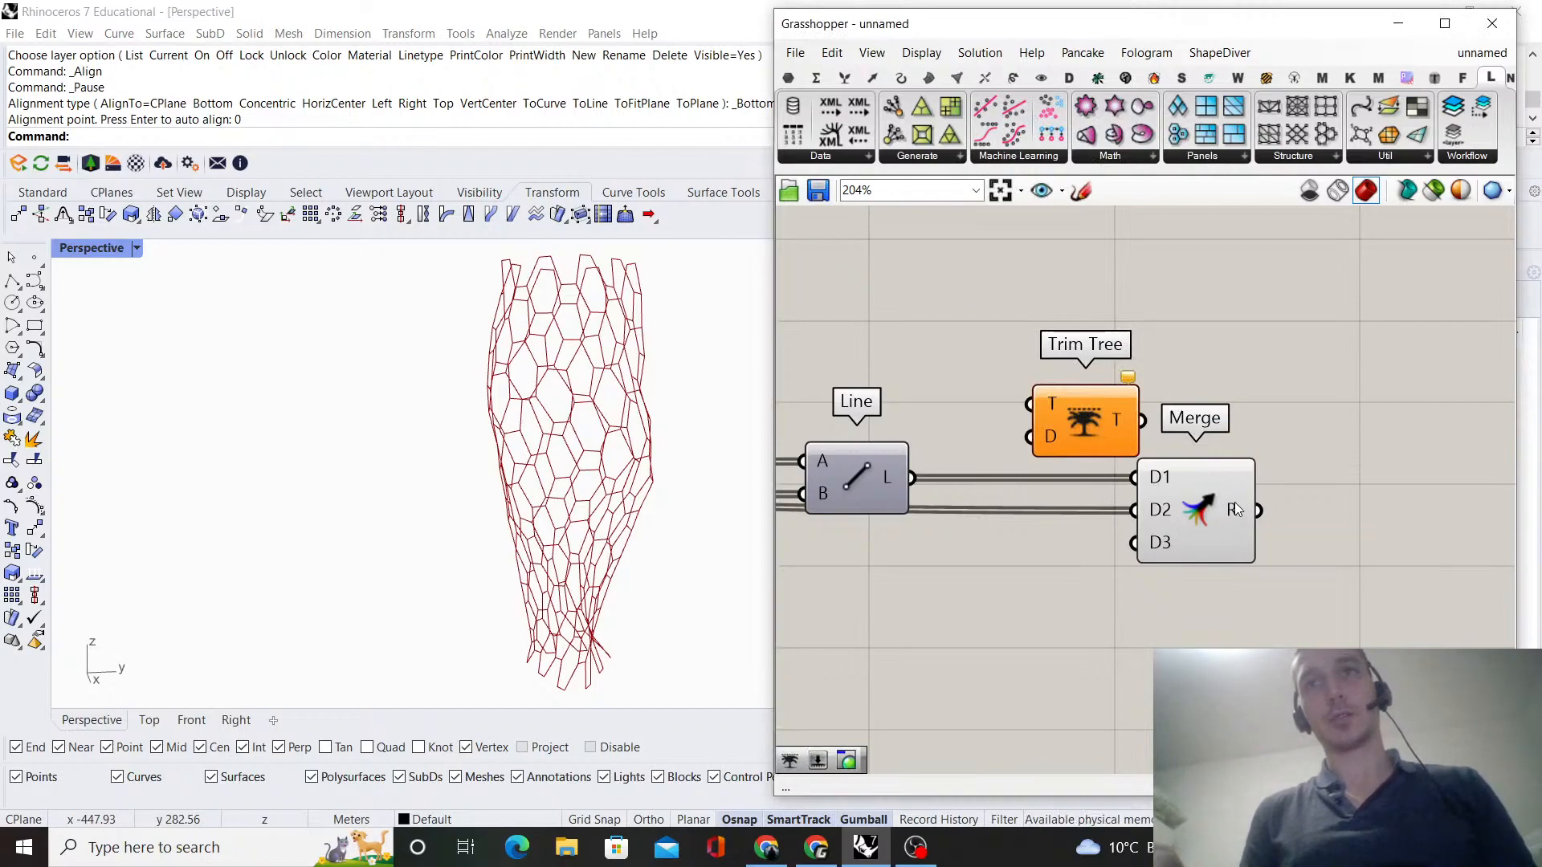
drag(913, 477, 1066, 412)
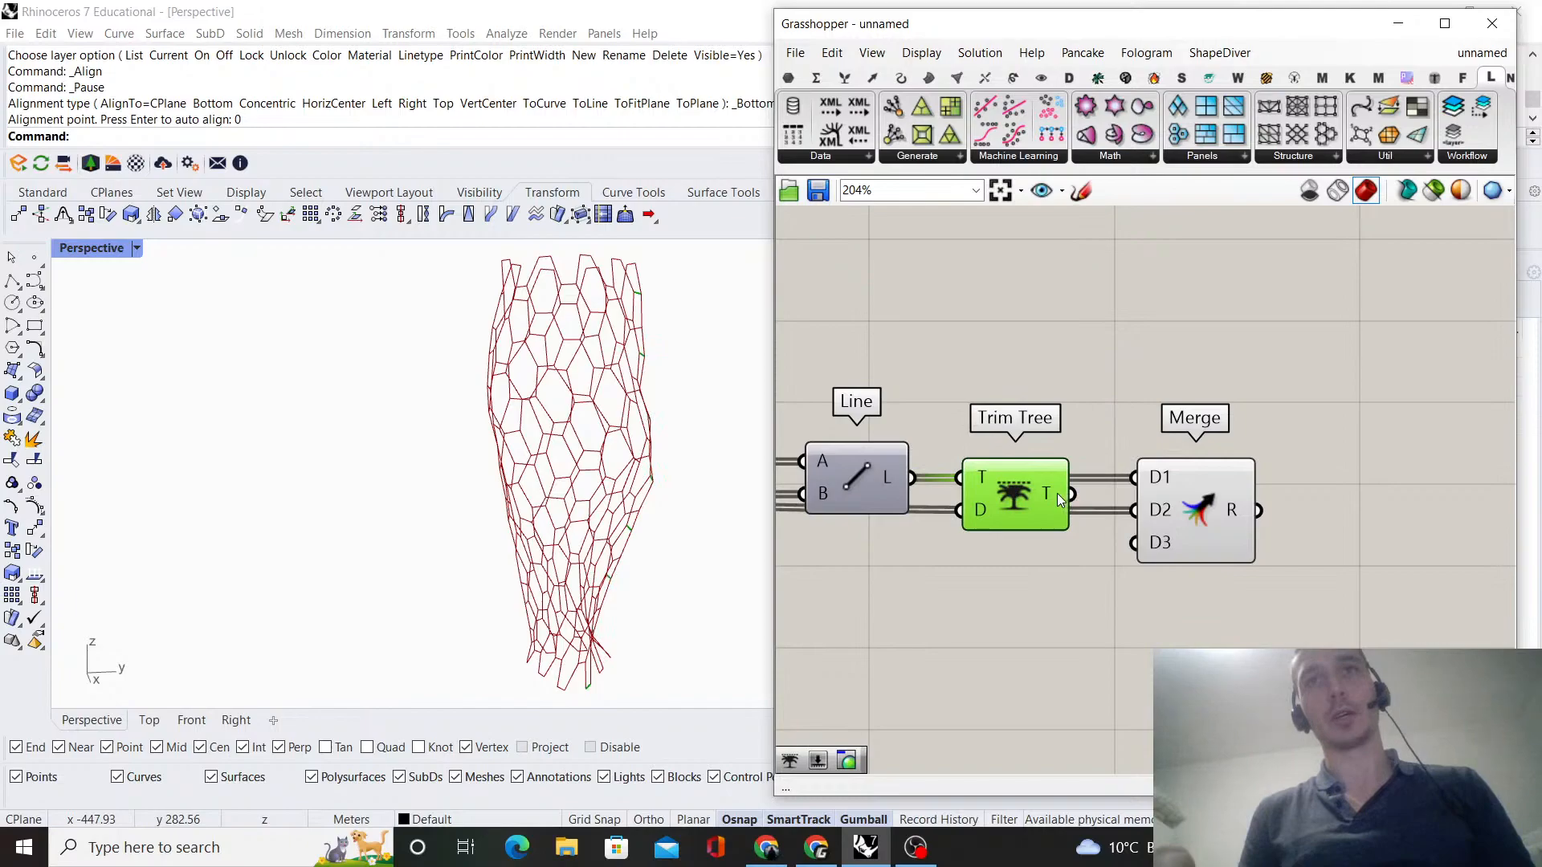
drag(1070, 494, 1134, 477)
drag(1221, 495, 1222, 511)
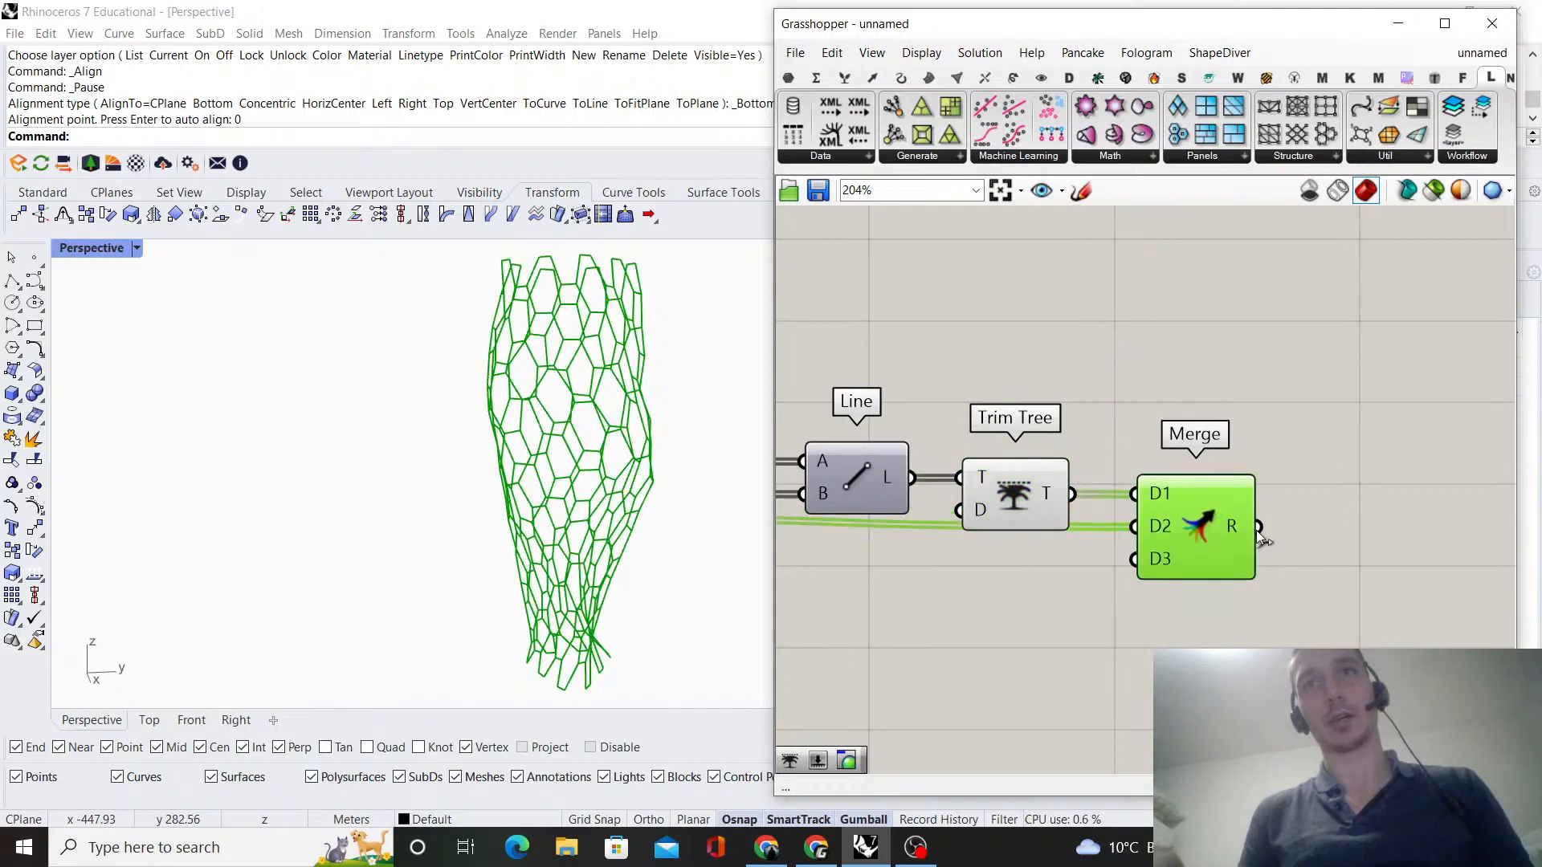
- Turn off Trim Tree's preview and space Trim Tree and Merge further apart along the wires
click(1277, 403)
click(1044, 468)
right_click(1083, 417)
click(1126, 448)
drag(1185, 518, 1289, 518)
click(1196, 462)
drag(1073, 494, 1081, 497)
click(1178, 446)
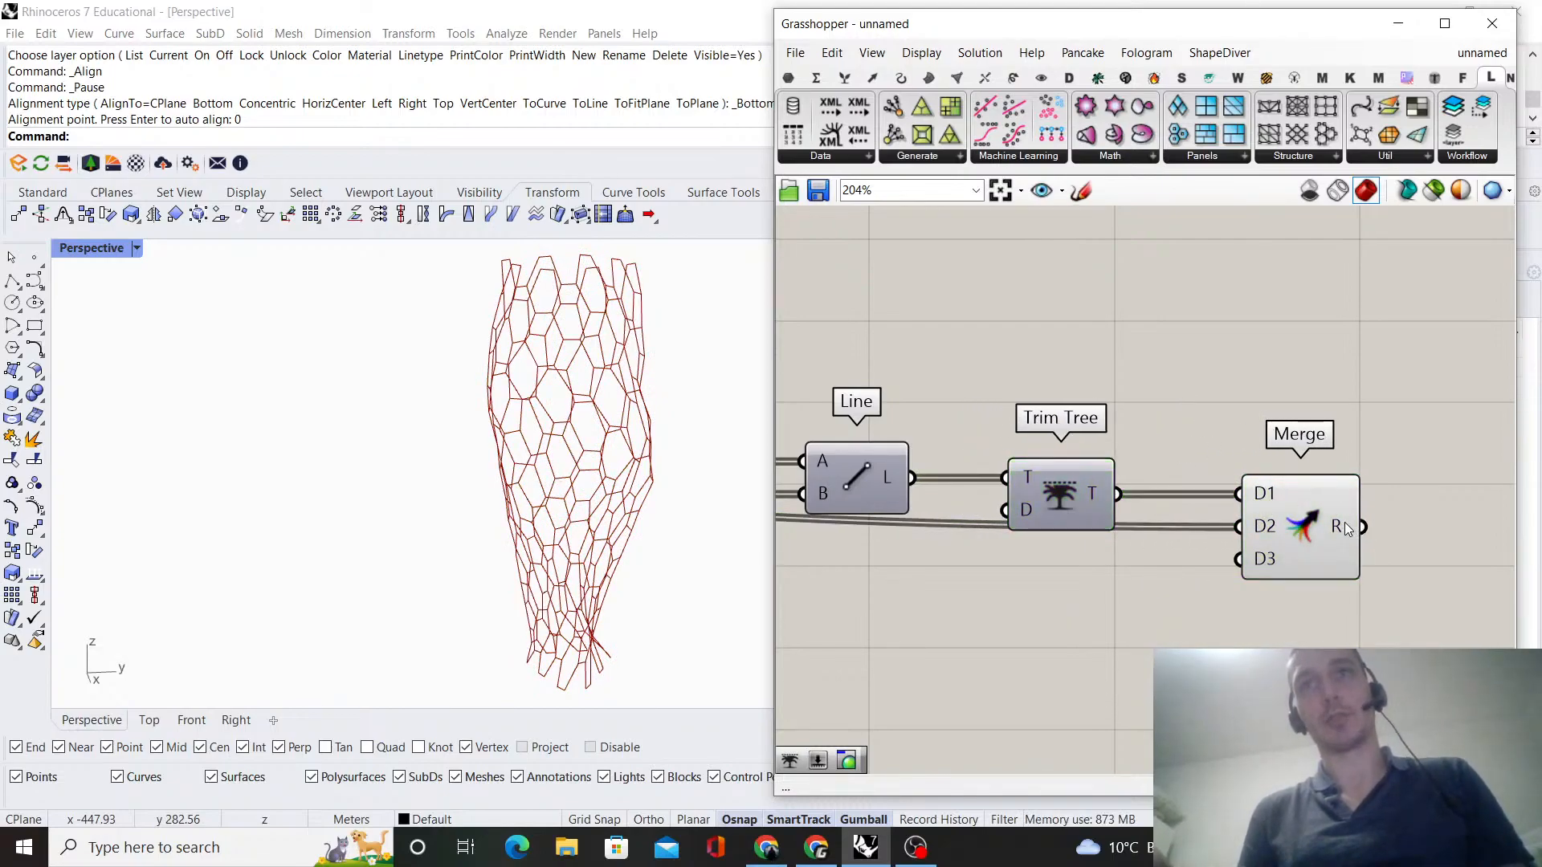
- Check Merge's R output and inspect the repaired hexagonal lattice from several angles beside the reference image
mouse_move(1347, 524)
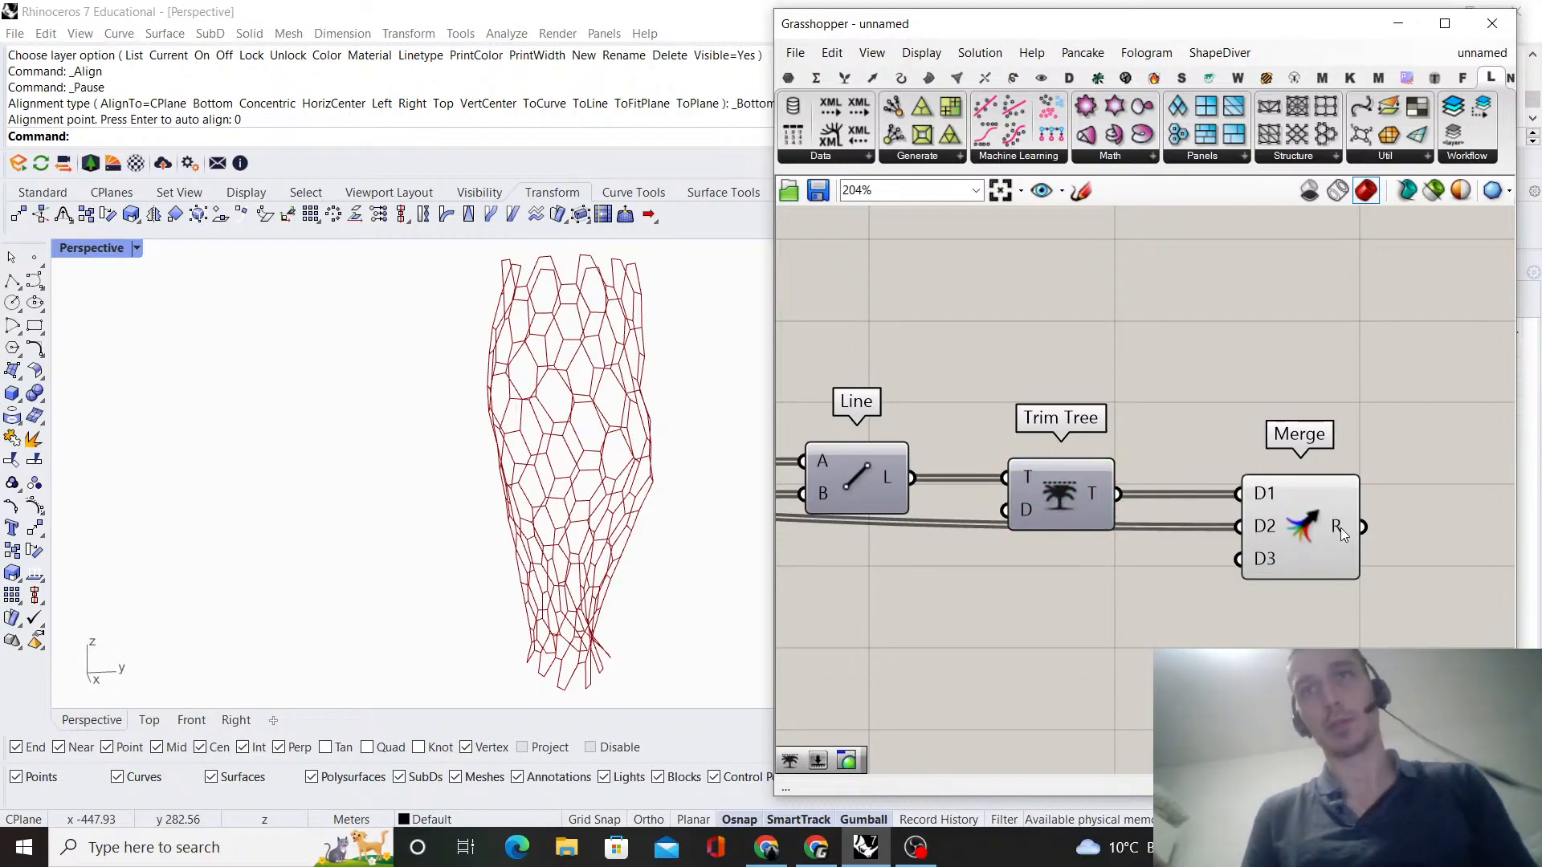
scroll(719, 482, down, 1)
right_drag(719, 483, 454, 345)
scroll(616, 514, up, 5)
scroll(407, 389, down, 4)
mouse_move(453, 345)
shift+right_down()
mouse_move(436, 375)
mouse_move(463, 362)
shift+right_up()
scroll(436, 375, down, 2)
right_drag(659, 351, 540, 419)
scroll(530, 429, up, 5)
scroll(527, 420, down, 5)
scroll(1132, 456, down, 5)
scroll(1131, 460, up, 5)
click(1072, 427)
click(1248, 430)
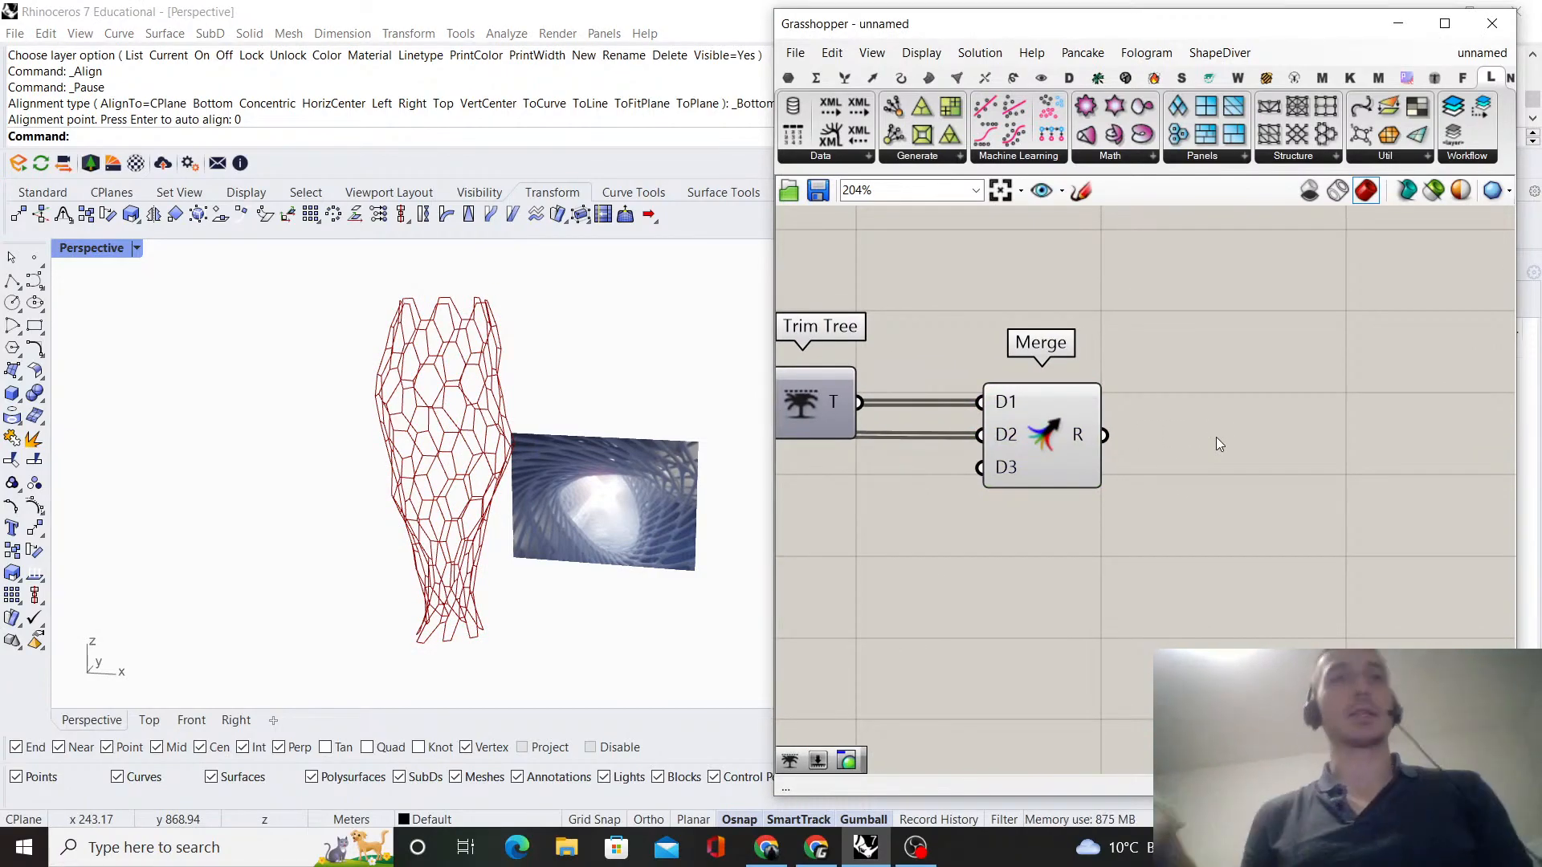
- Add a Network From Lines component after Merge and connect Merge's R output to its L input
right_drag(1163, 445, 1103, 446)
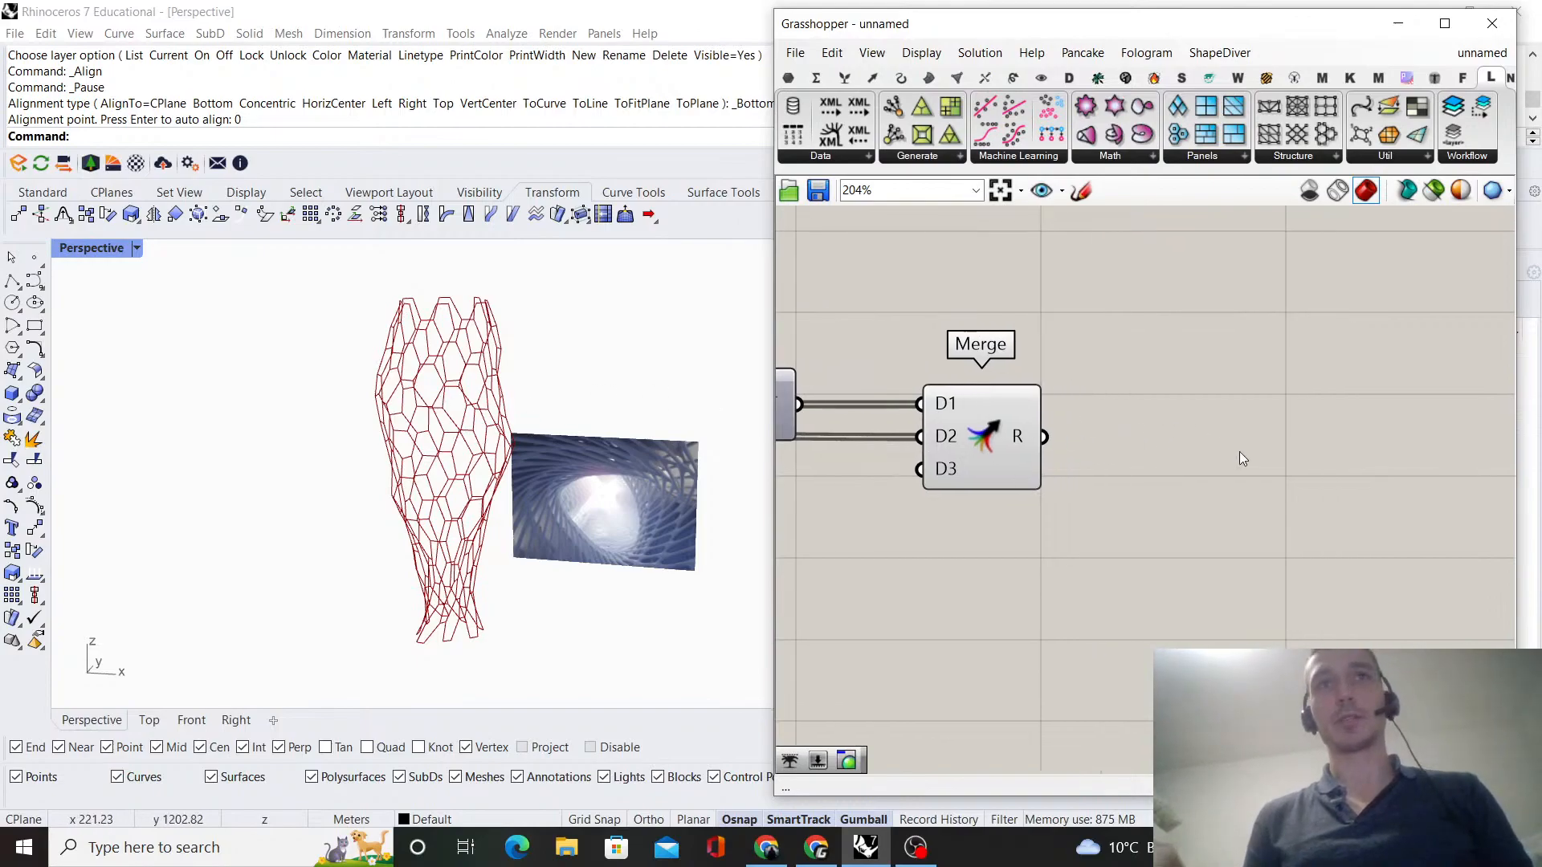
double_click(1240, 451)
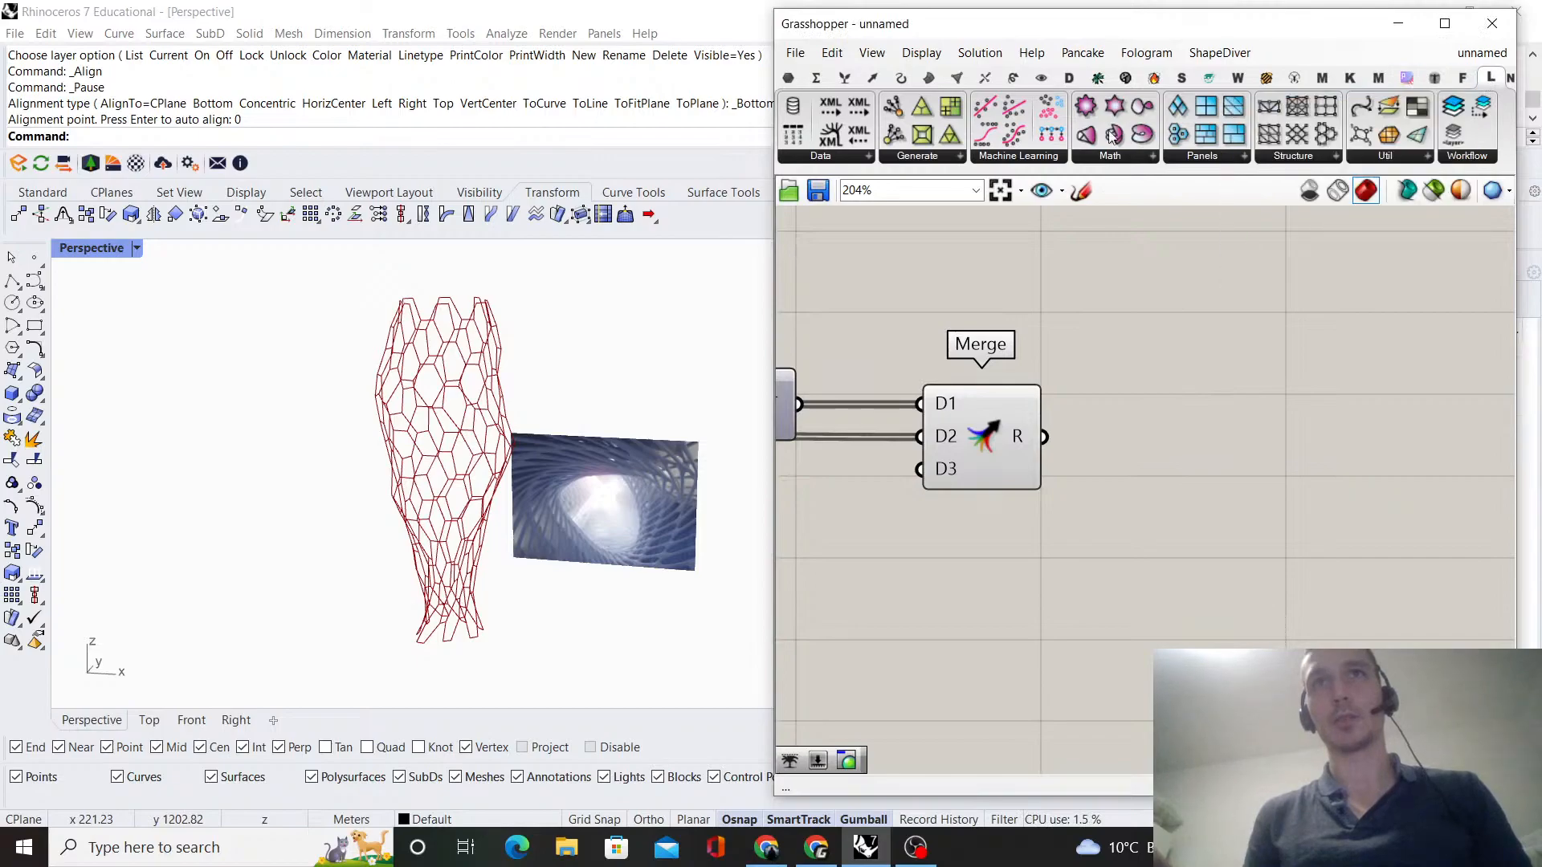
click(1300, 78)
click(1054, 157)
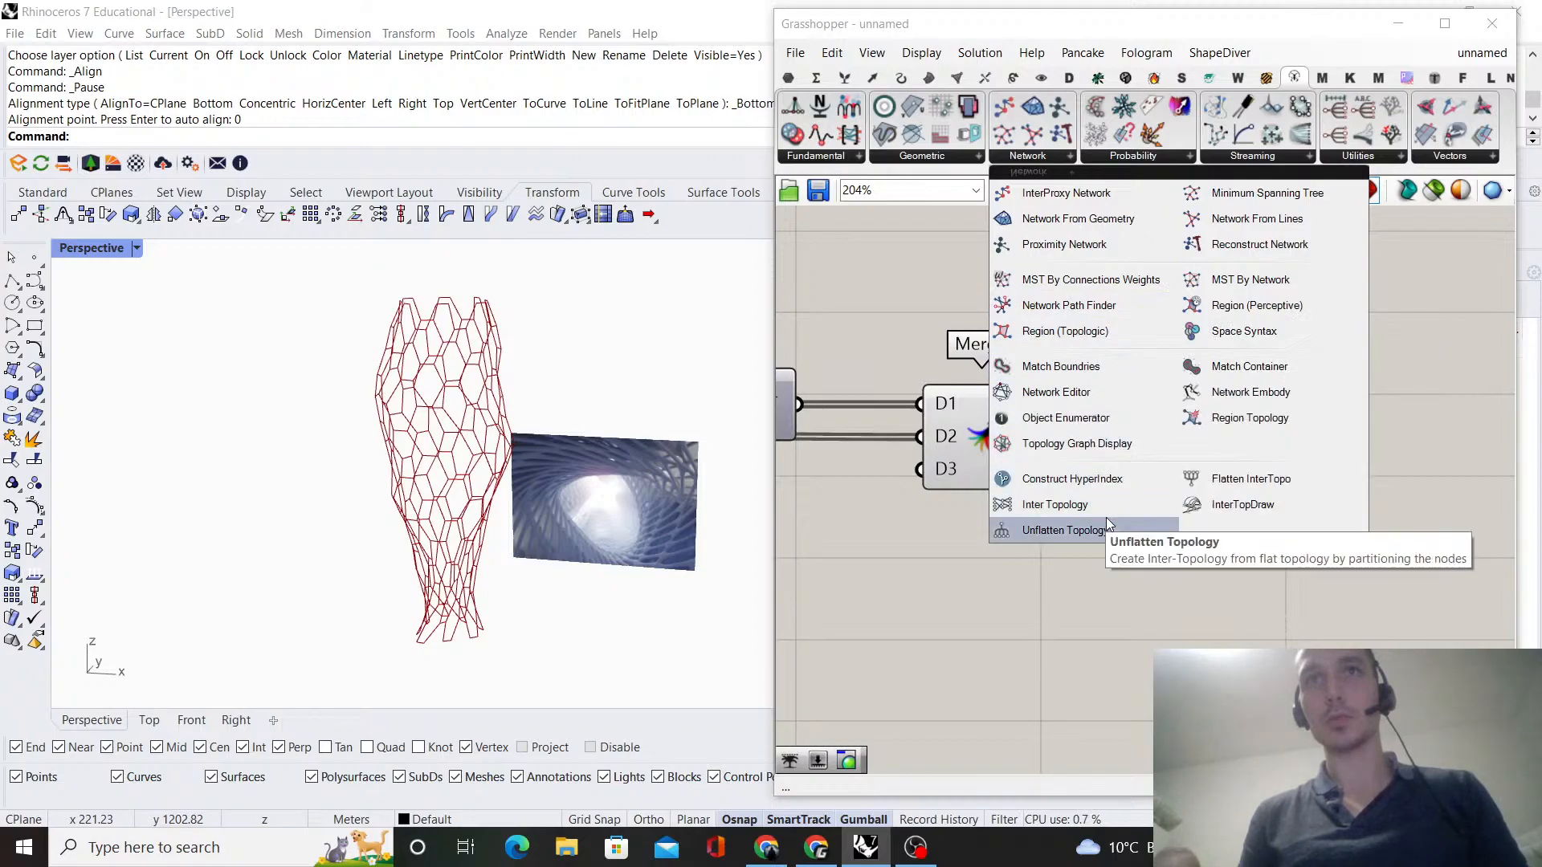
click(1289, 228)
click(1203, 451)
scroll(1075, 436, up, 2)
drag(1086, 420, 1165, 417)
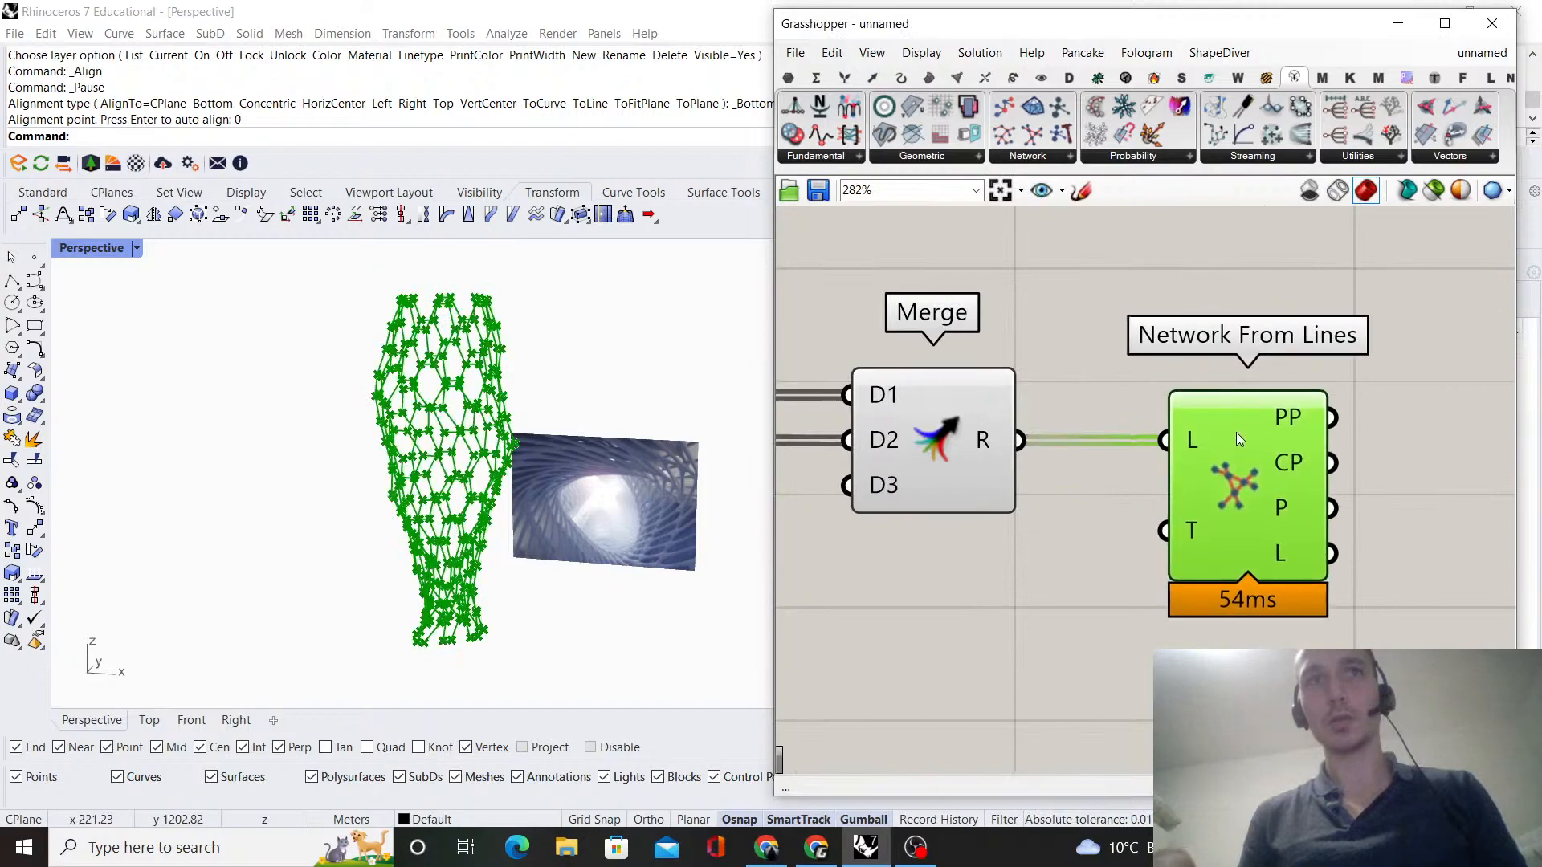
- Examine Network From Lines' topology, point and line outputs and turn off Merge's preview
right_drag(1332, 412, 1163, 440)
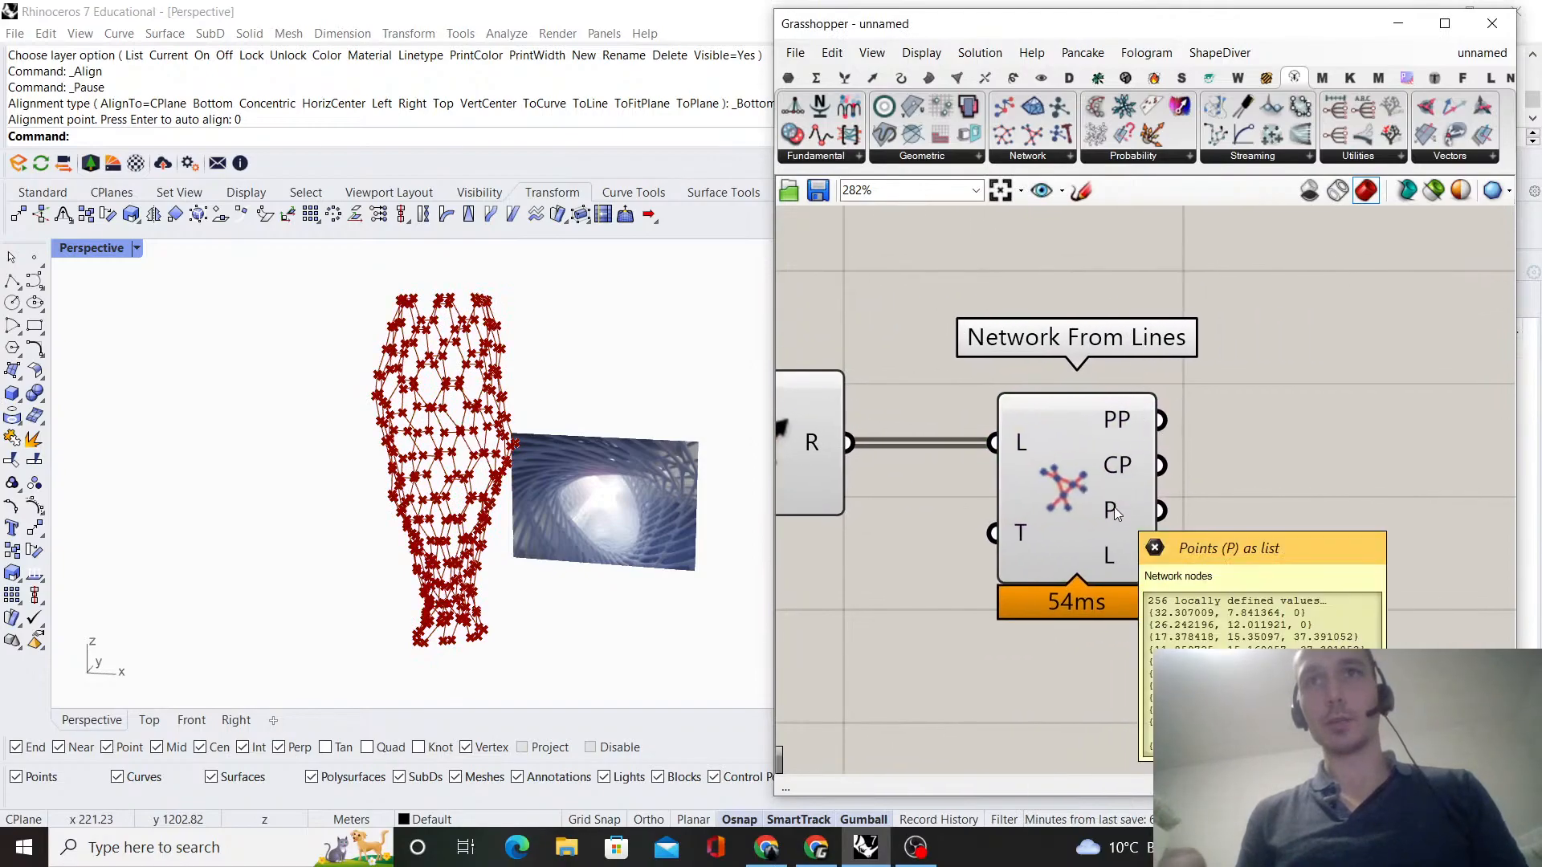
mouse_move(1115, 560)
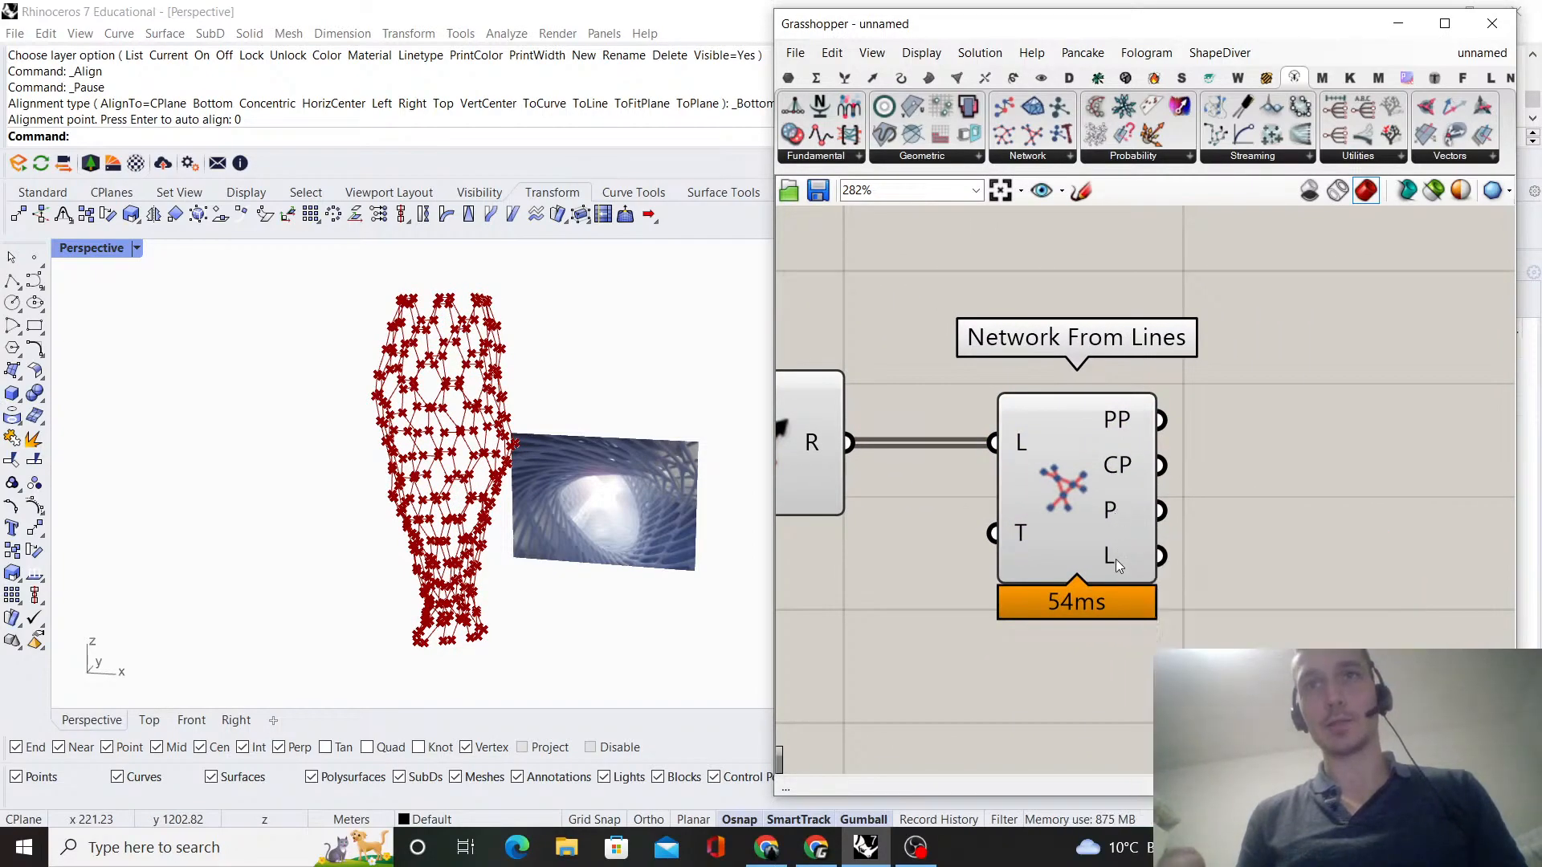
scroll(1116, 561, down, 2)
mouse_move(1119, 491)
scroll(1117, 485, down, 3)
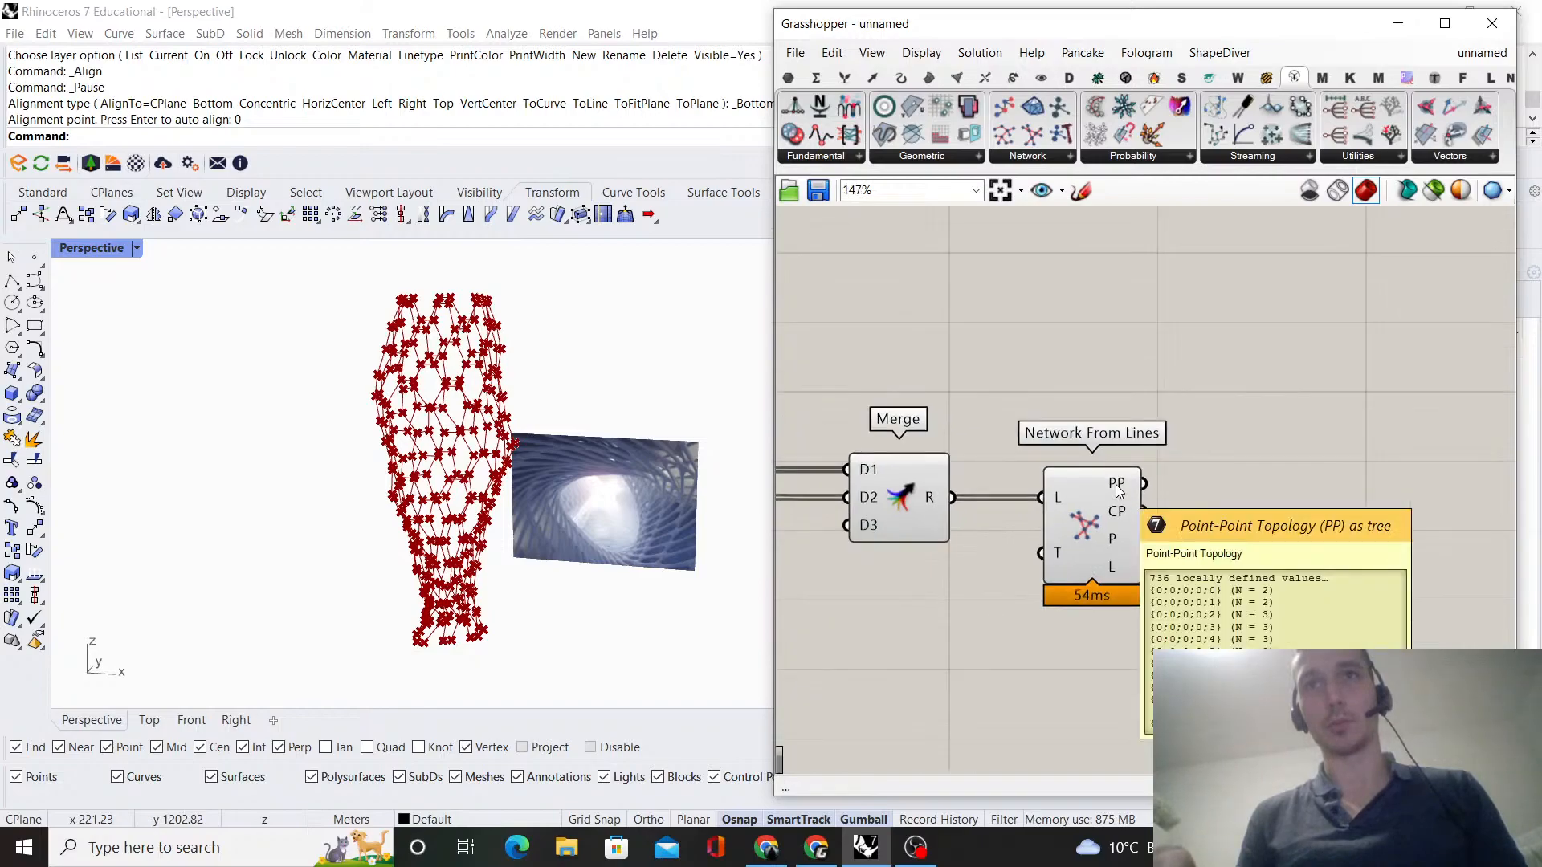
right_drag(1004, 562, 1189, 556)
drag(1186, 557, 1094, 391)
right_click(1094, 391)
click(1188, 419)
click(1200, 412)
scroll(1200, 411, up, 4)
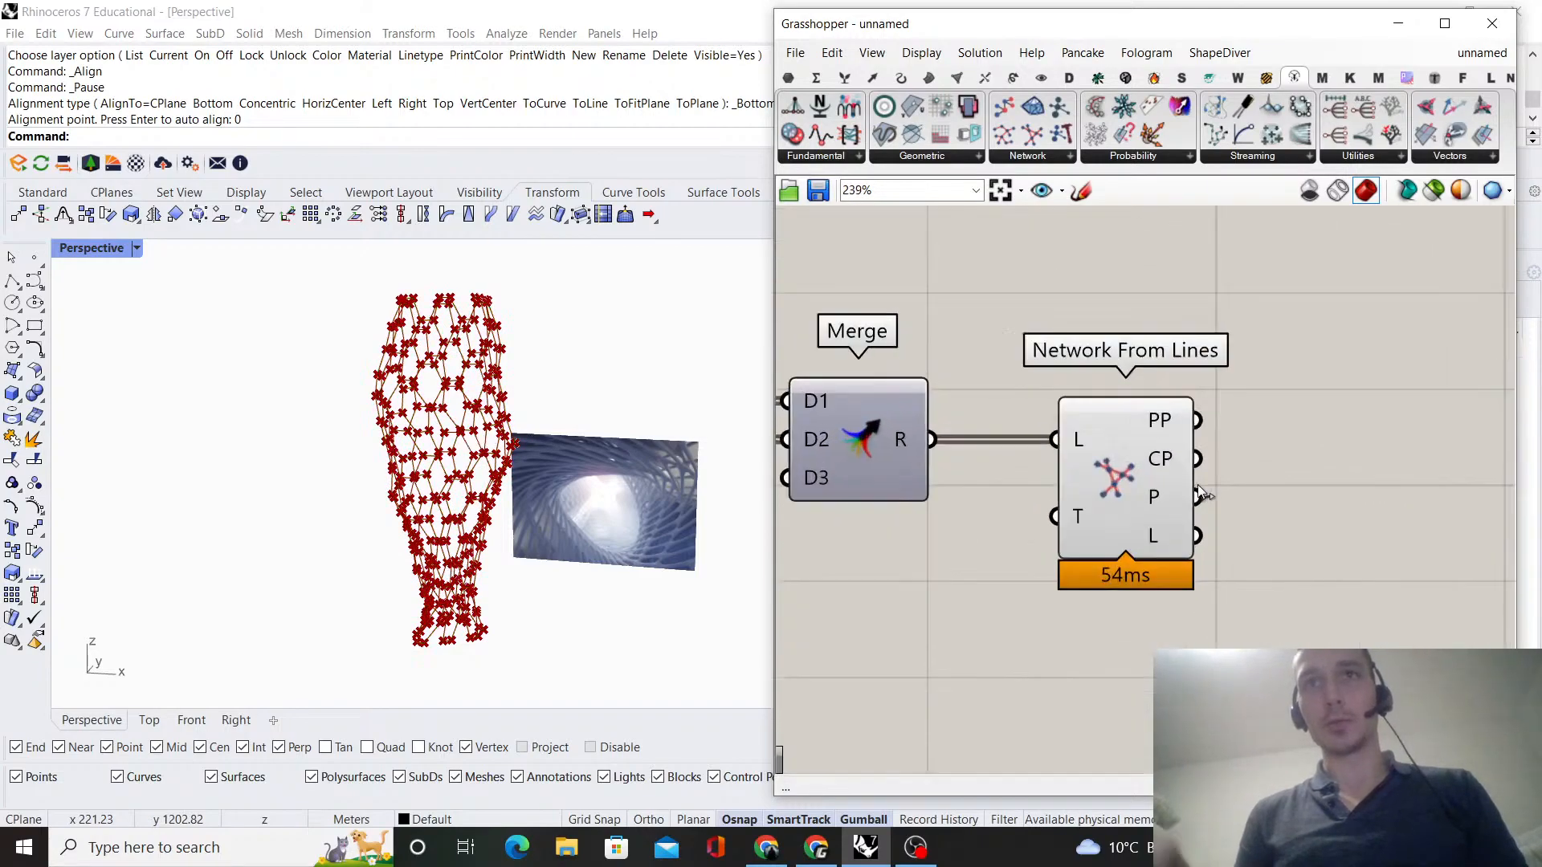
mouse_move(1167, 457)
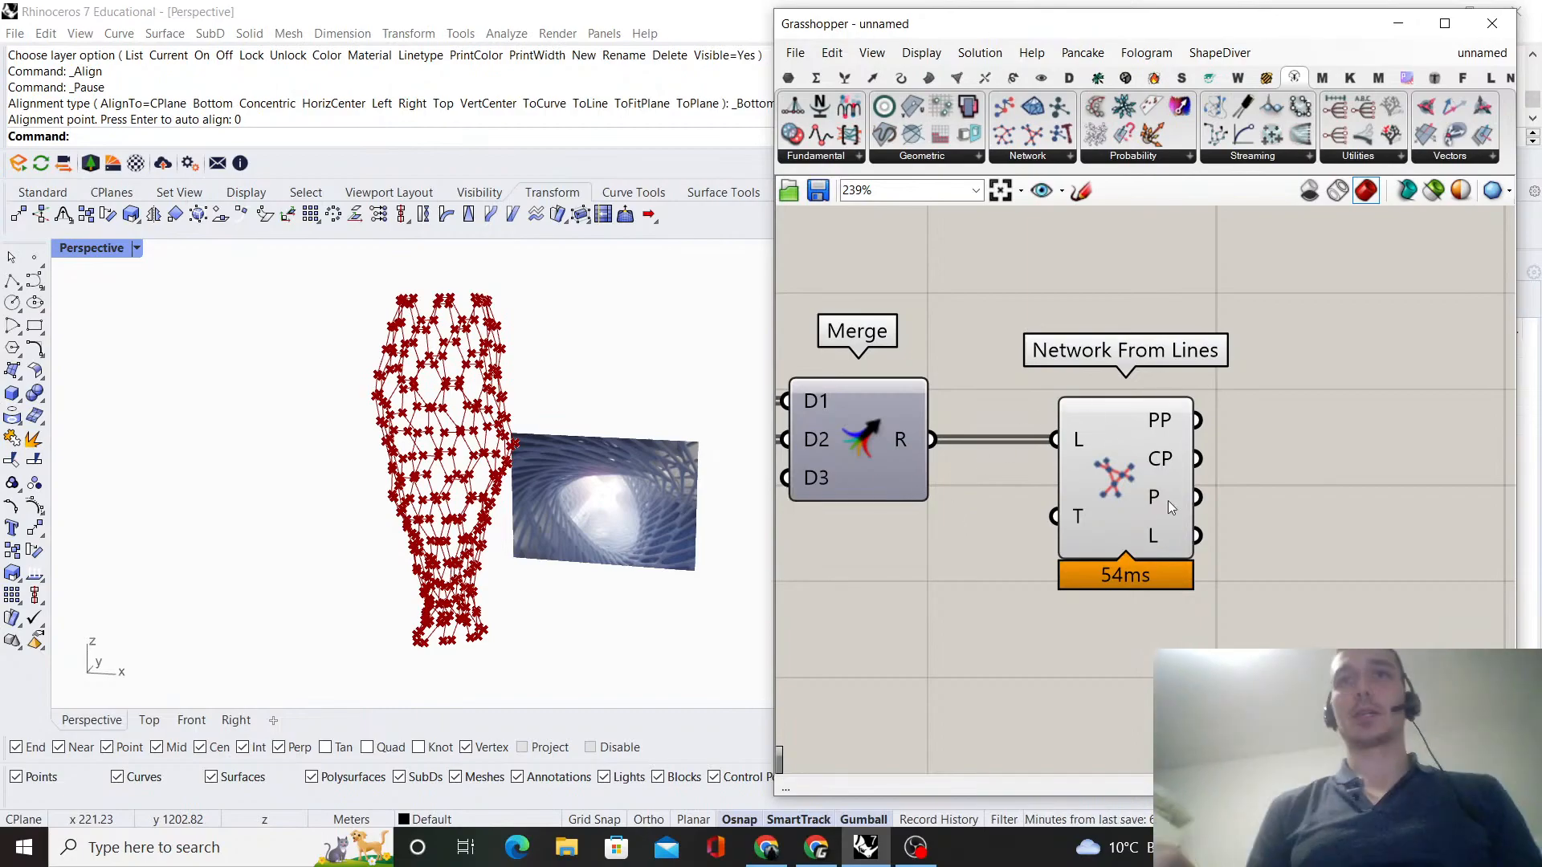
- Add a Populate Geometry component below Stream Gate and connect Reverse Surface Direction's RevSrf output to its G input
scroll(1201, 418, down, 5)
right_drag(1199, 391, 1428, 450)
scroll(1391, 423, down, 3)
scroll(1004, 469, up, 3)
right_drag(1004, 469, 1237, 457)
right_drag(800, 479, 1072, 452)
scroll(1010, 470, up, 2)
double_click(1122, 550)
text(pop)
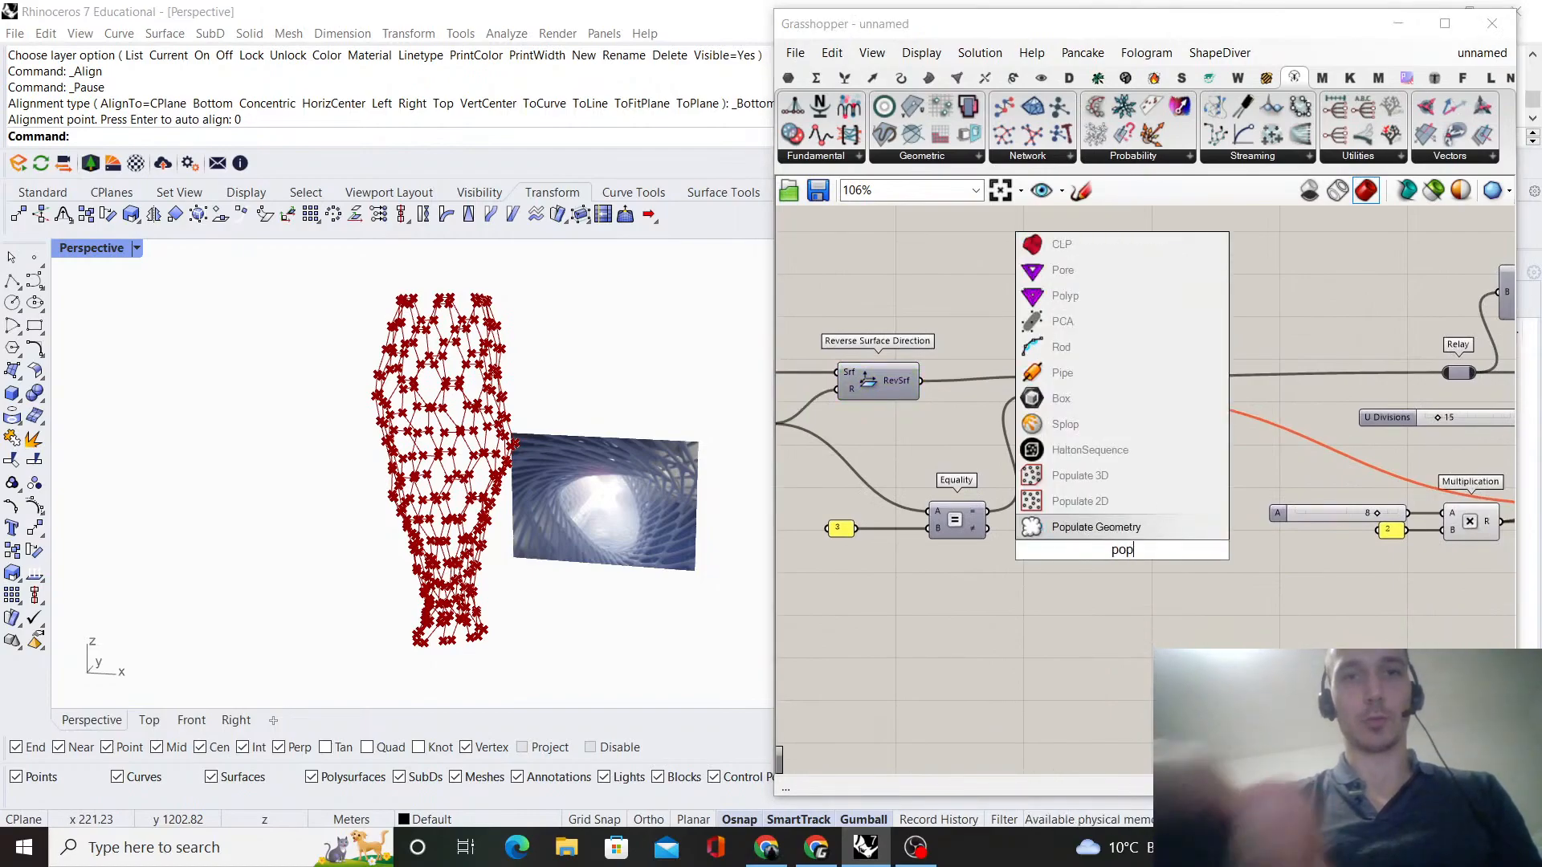
text(ulate geometry)
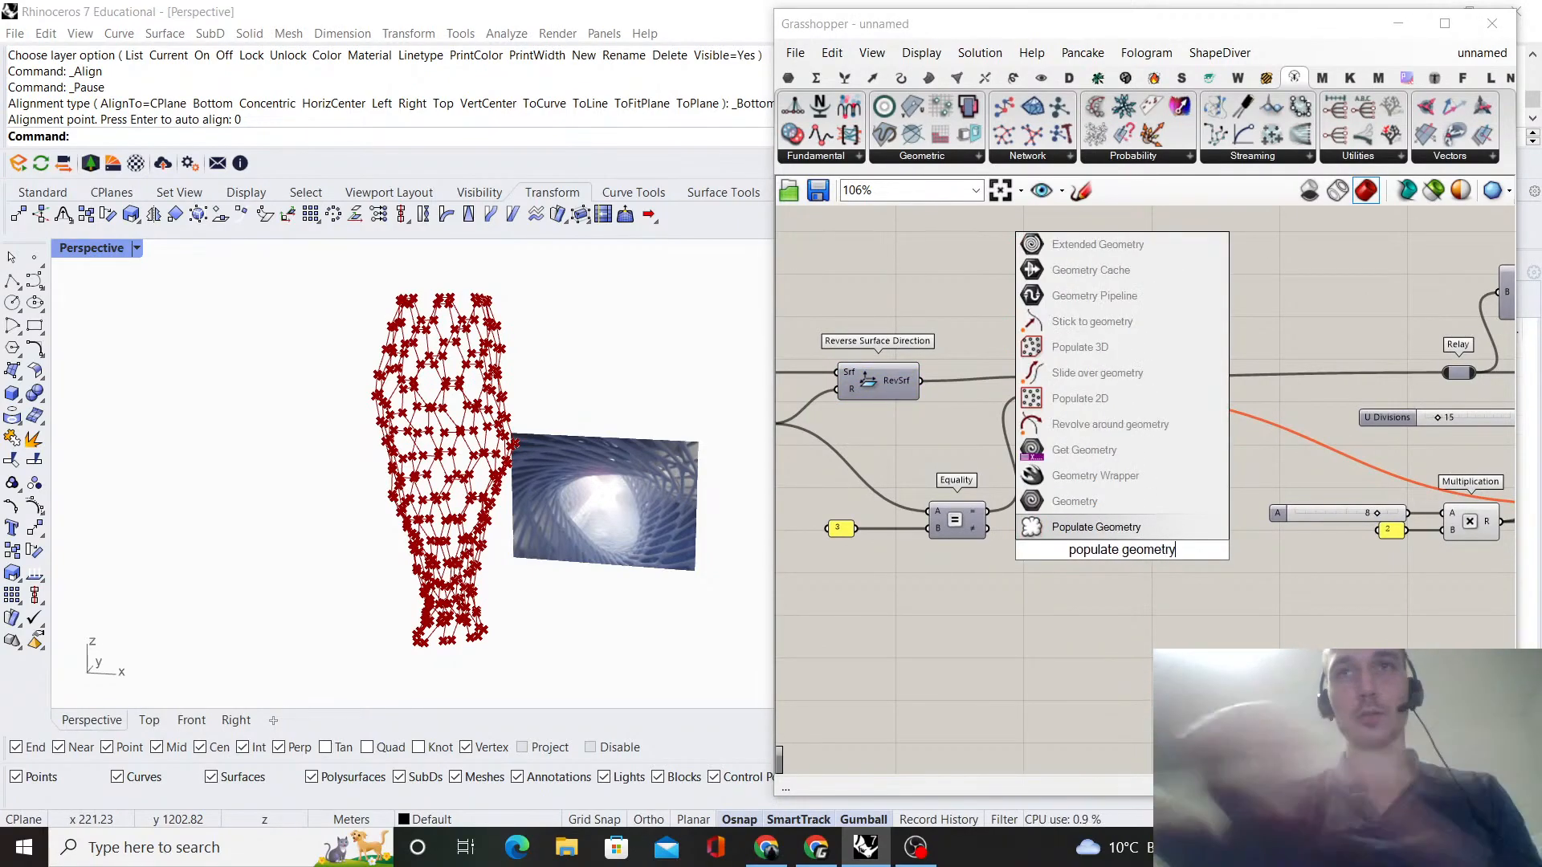
key(Return)
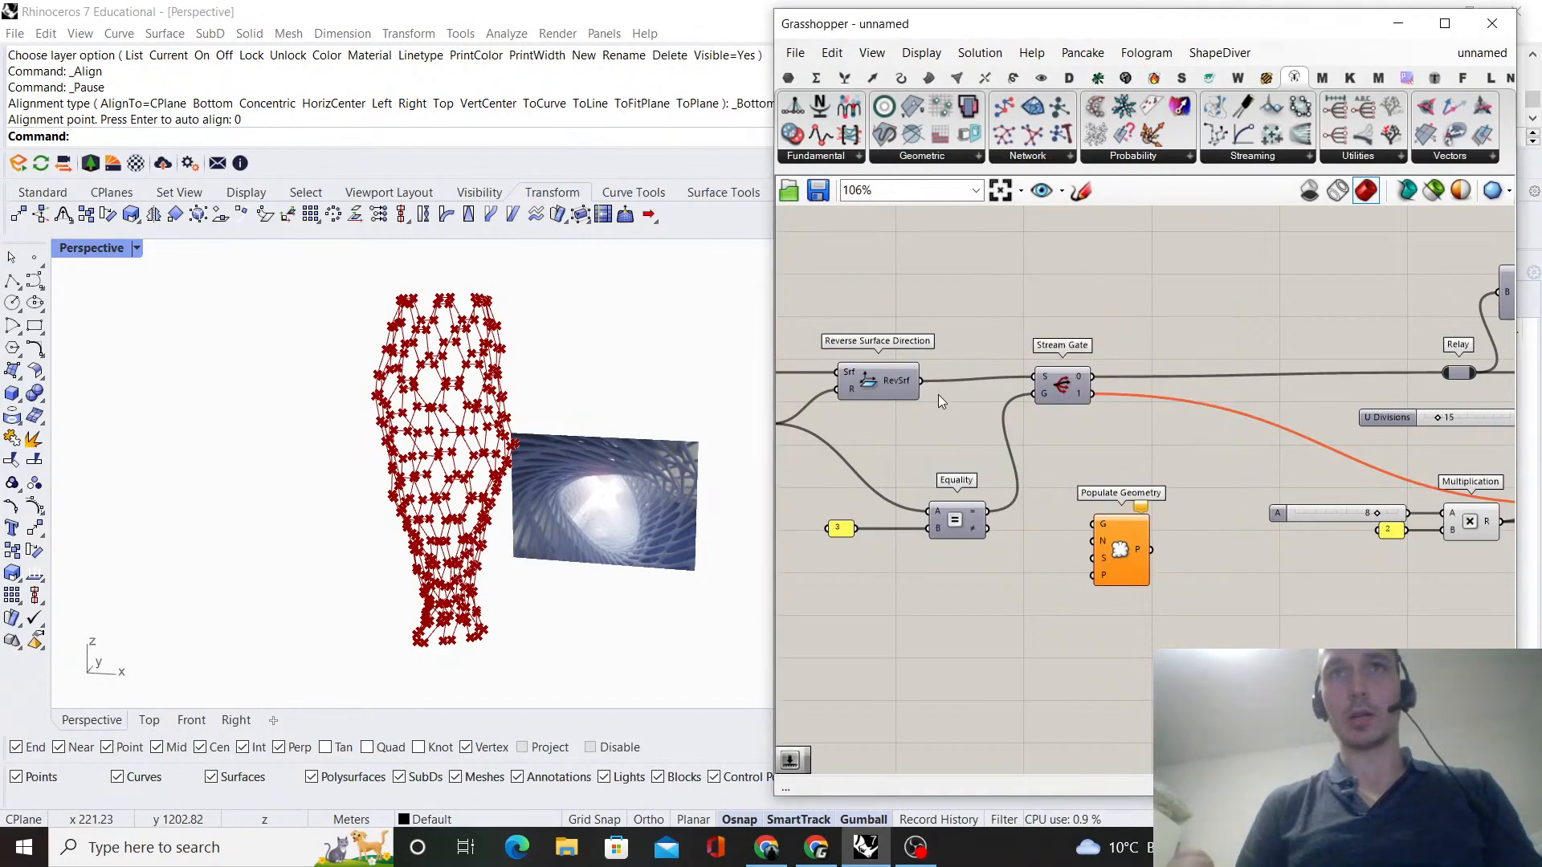
drag(1068, 488, 1145, 624)
- Create a number slider set to 9 and connect it to Populate Geometry's N input
double_click(1000, 633)
text(9)
key(Return)
scroll(1038, 643, up, 3)
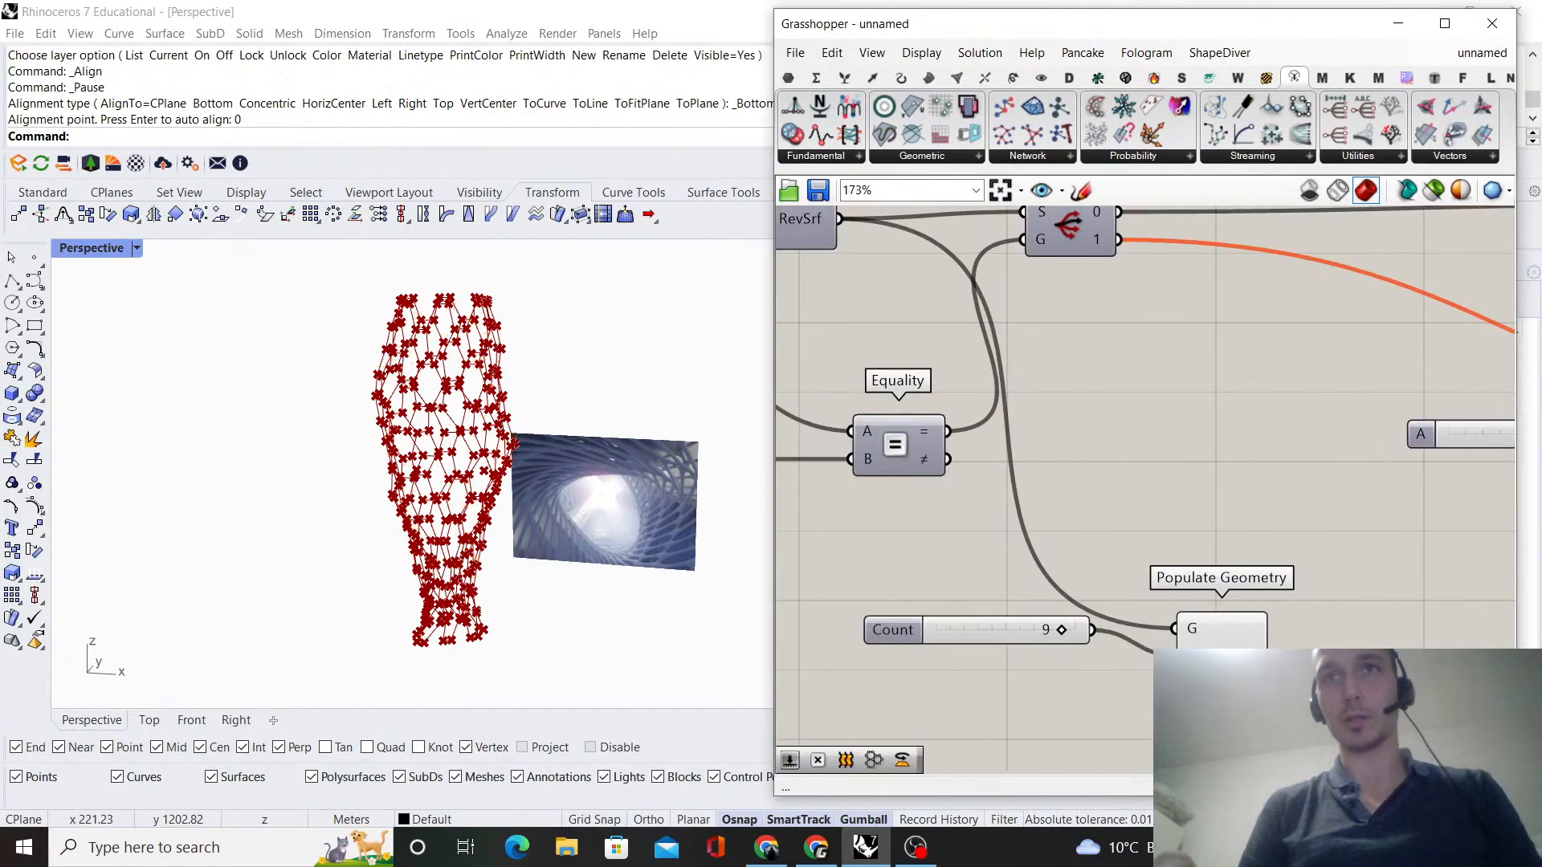
- Connect a 0 to 100 slider to Populate Geometry's S input and set the seed to 40
right_drag(1172, 557, 1226, 519)
double_click(1126, 666)
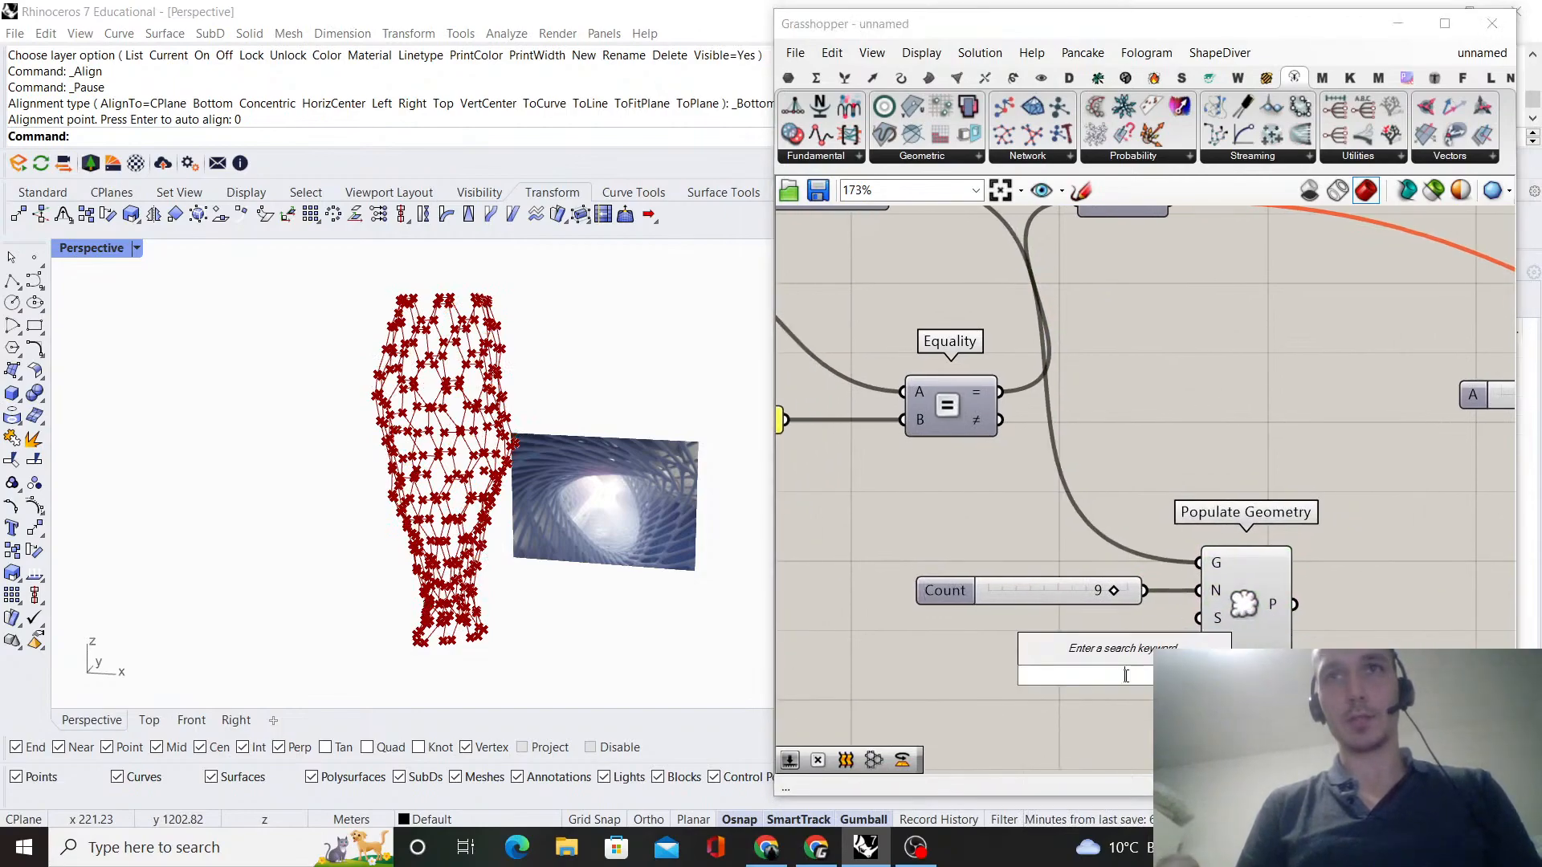
text(0..100)
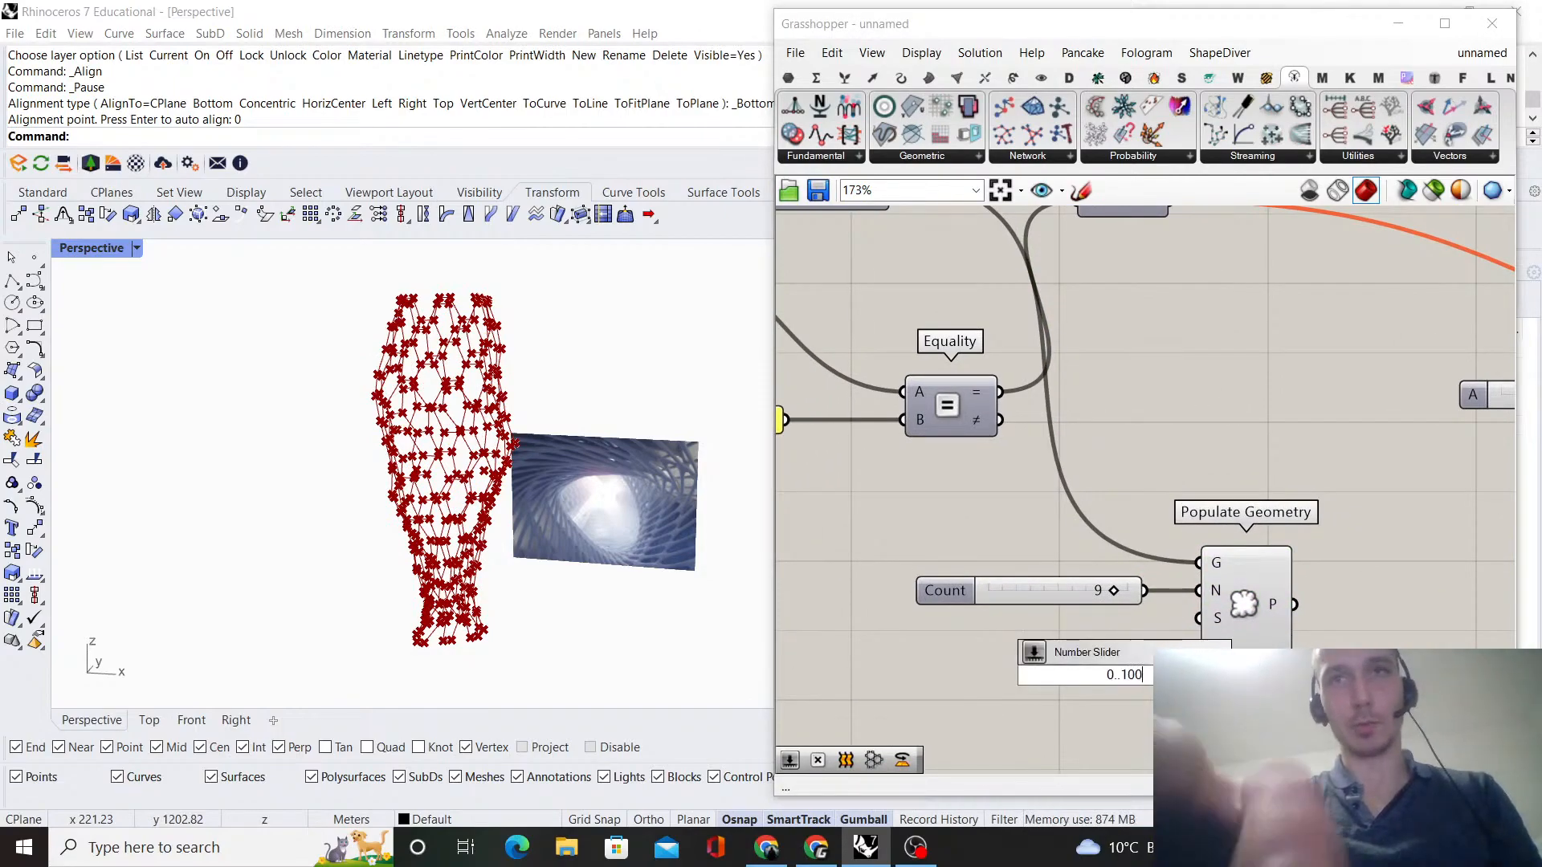
key(Return)
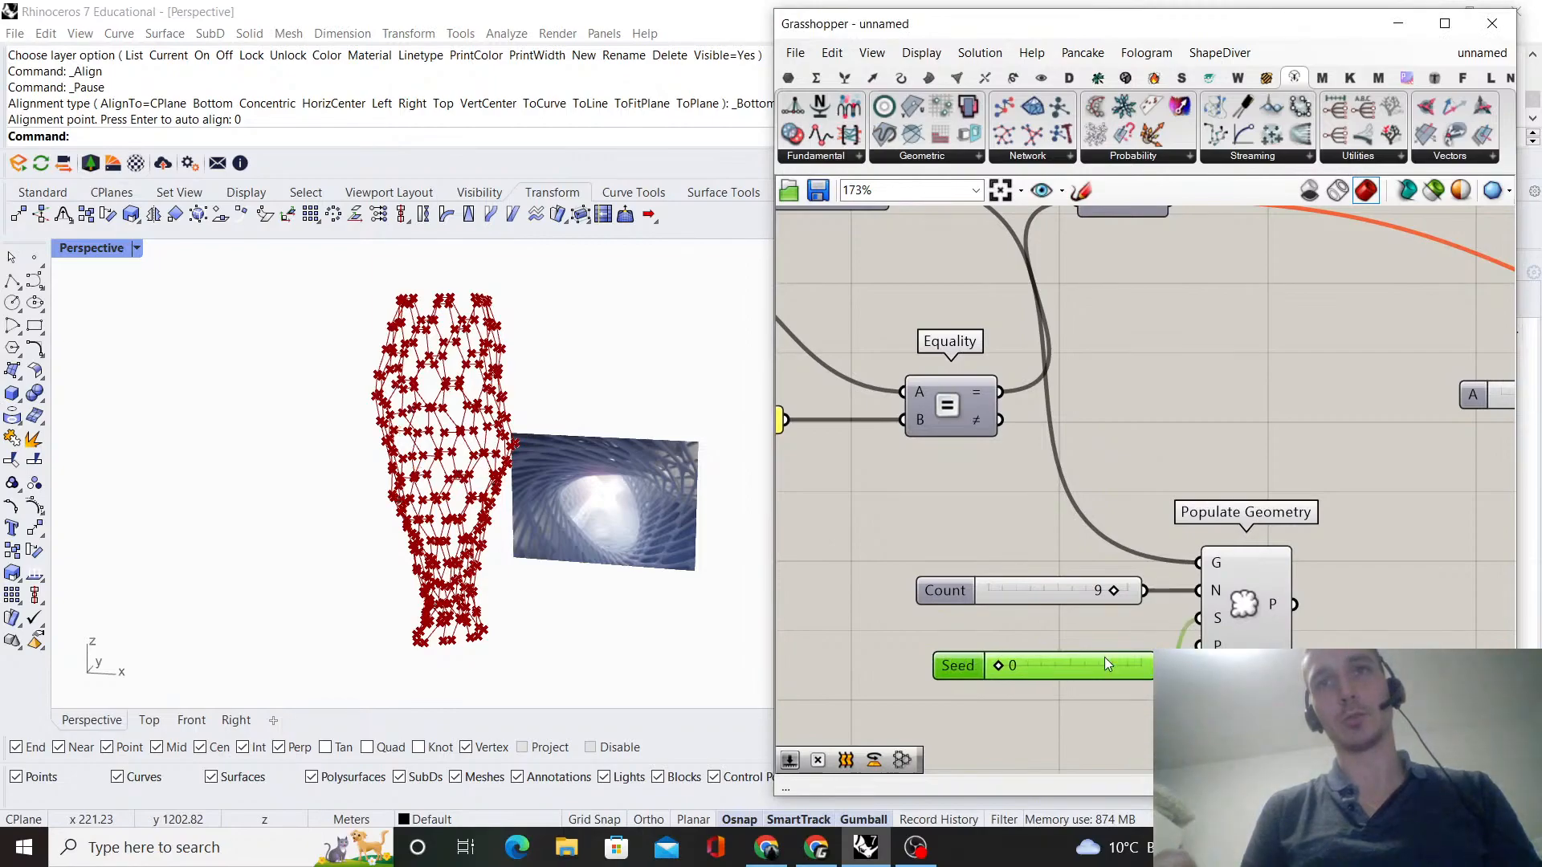
drag(1000, 668, 1058, 665)
click(1106, 624)
- Highlight Populate Geometry's points and examine how they are distributed over the lattice
right_drag(1261, 630, 1121, 607)
scroll(1121, 608, down, 3)
scroll(1108, 604, up, 1)
click(1095, 602)
scroll(455, 460, down, 4)
scroll(996, 492, down, 4)
scroll(1126, 516, up, 3)
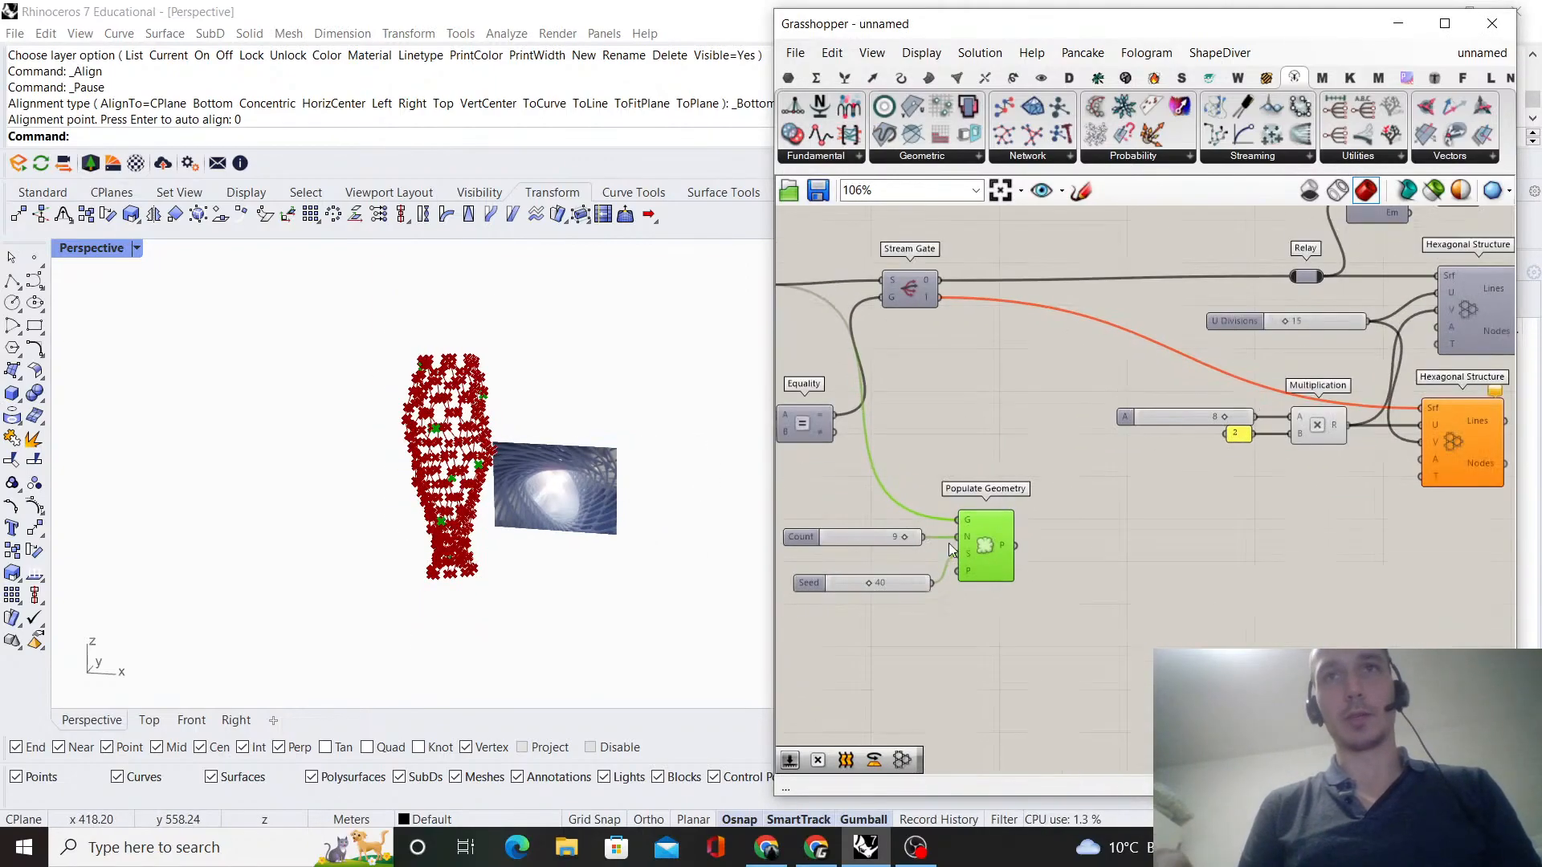
scroll(391, 409, up, 3)
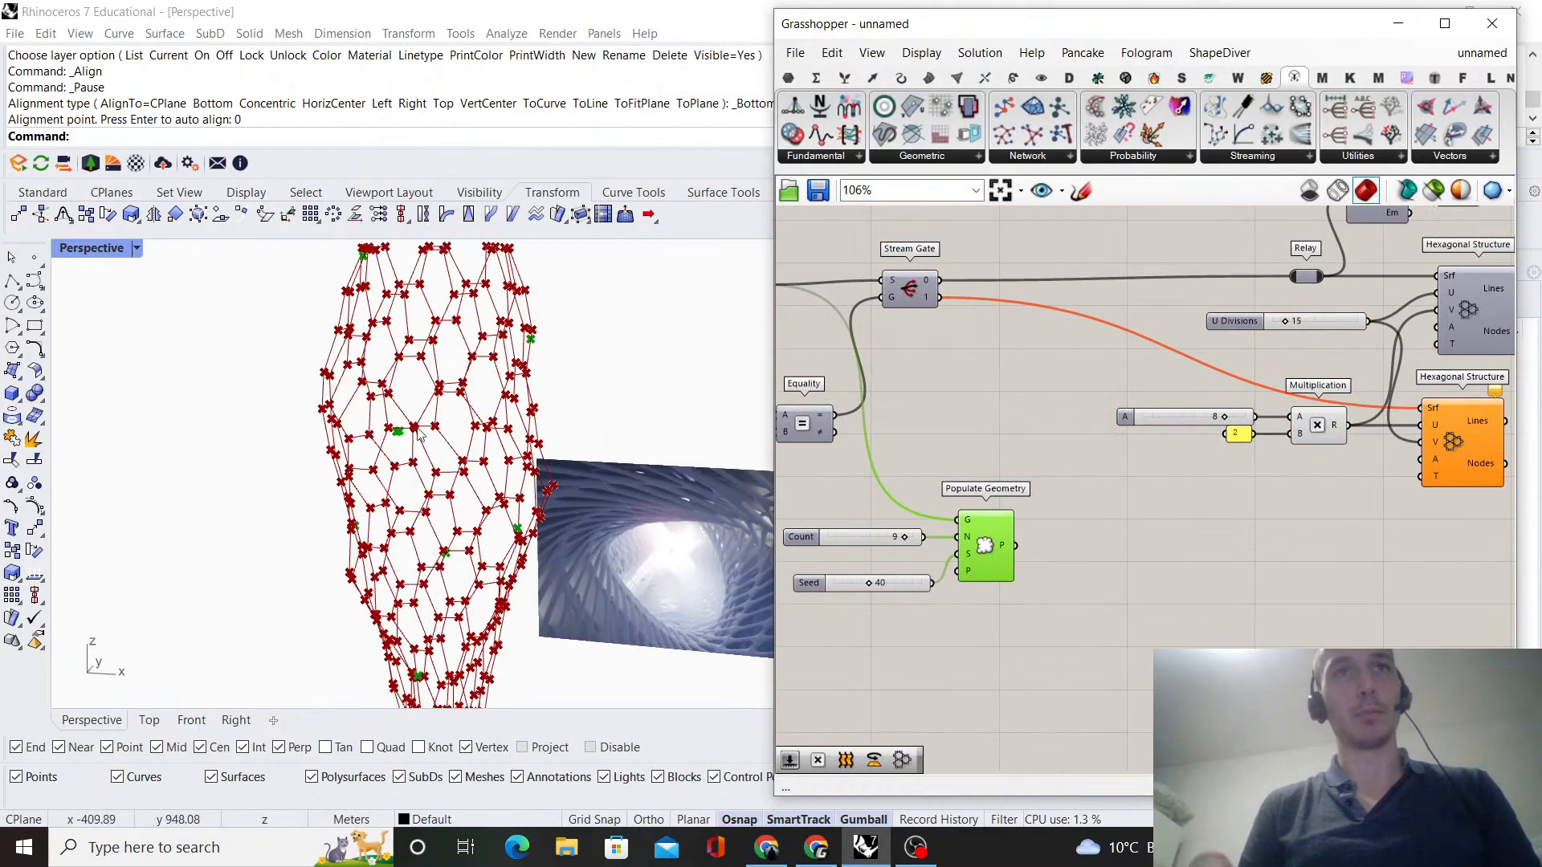
- Add a Pinch'n'Spread Points component near Populate Geometry and display the plugin's list of Point components
right_drag(1133, 495, 1106, 522)
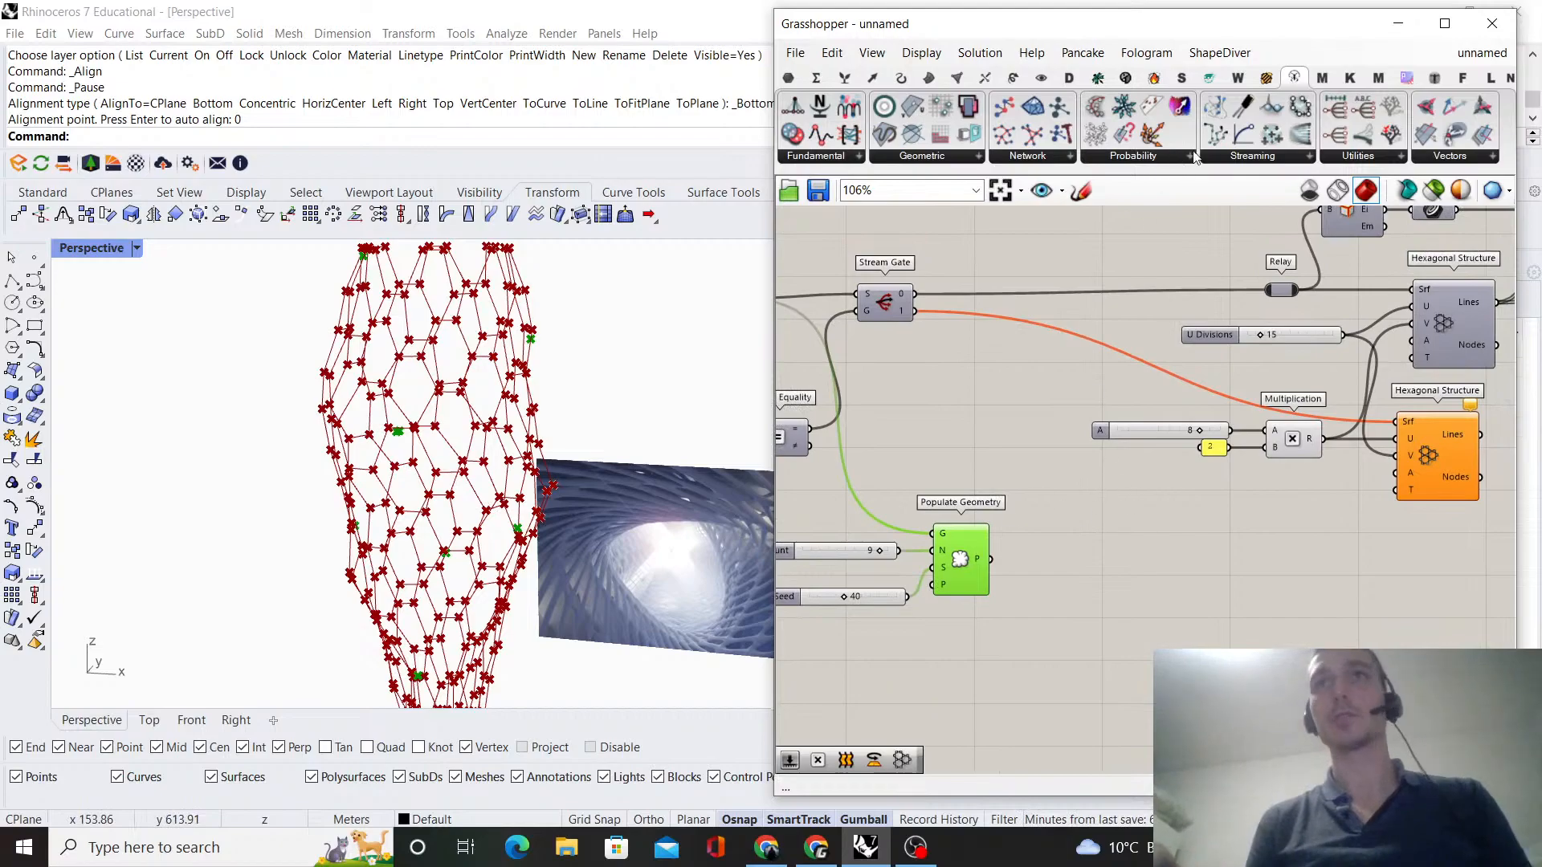
click(1207, 78)
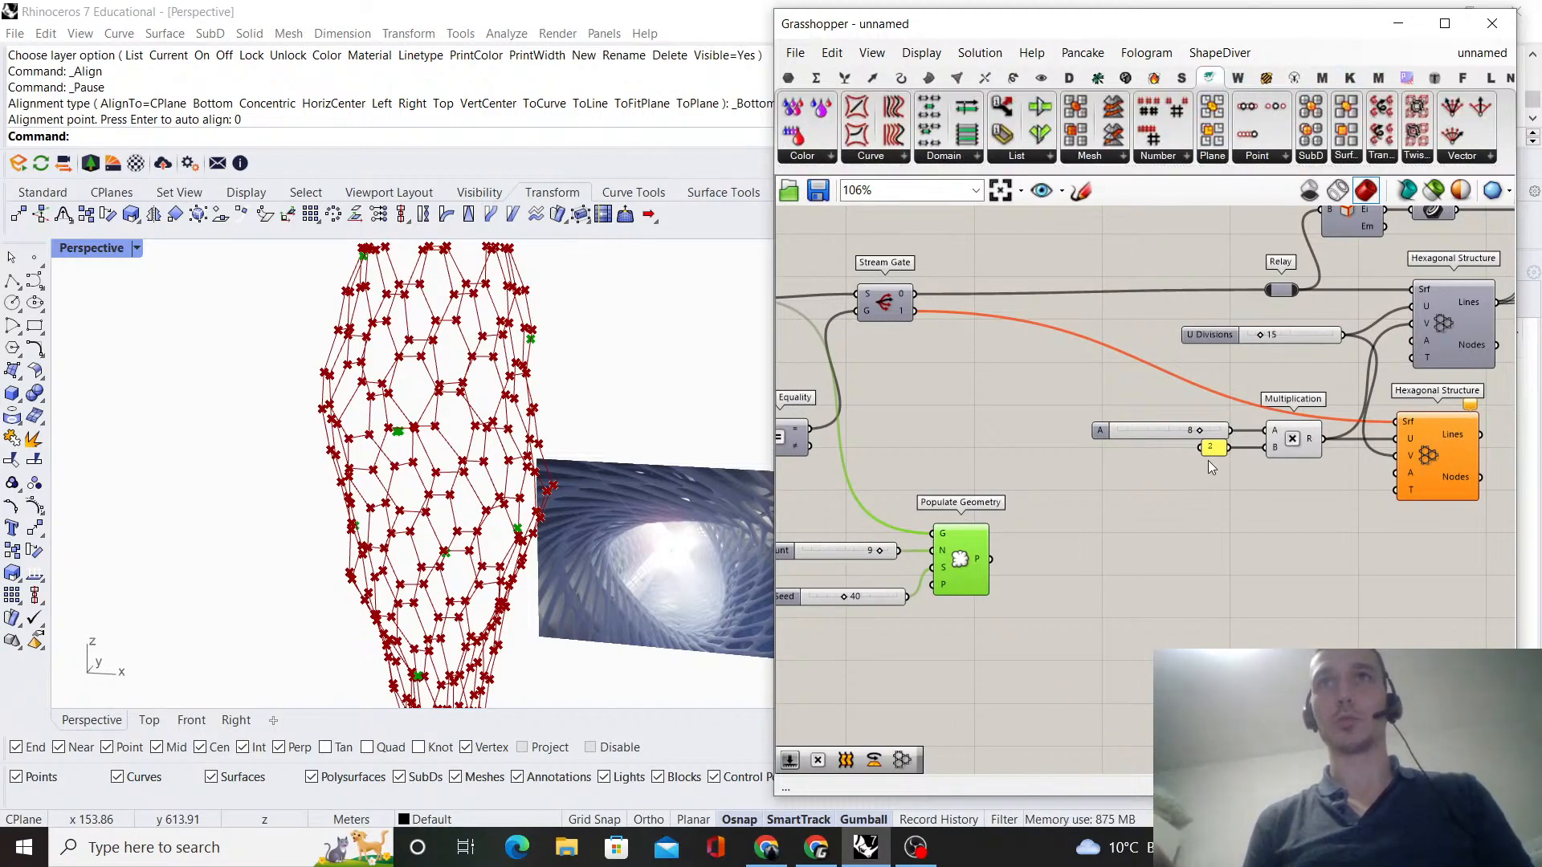
double_click(1230, 588)
text(pinch)
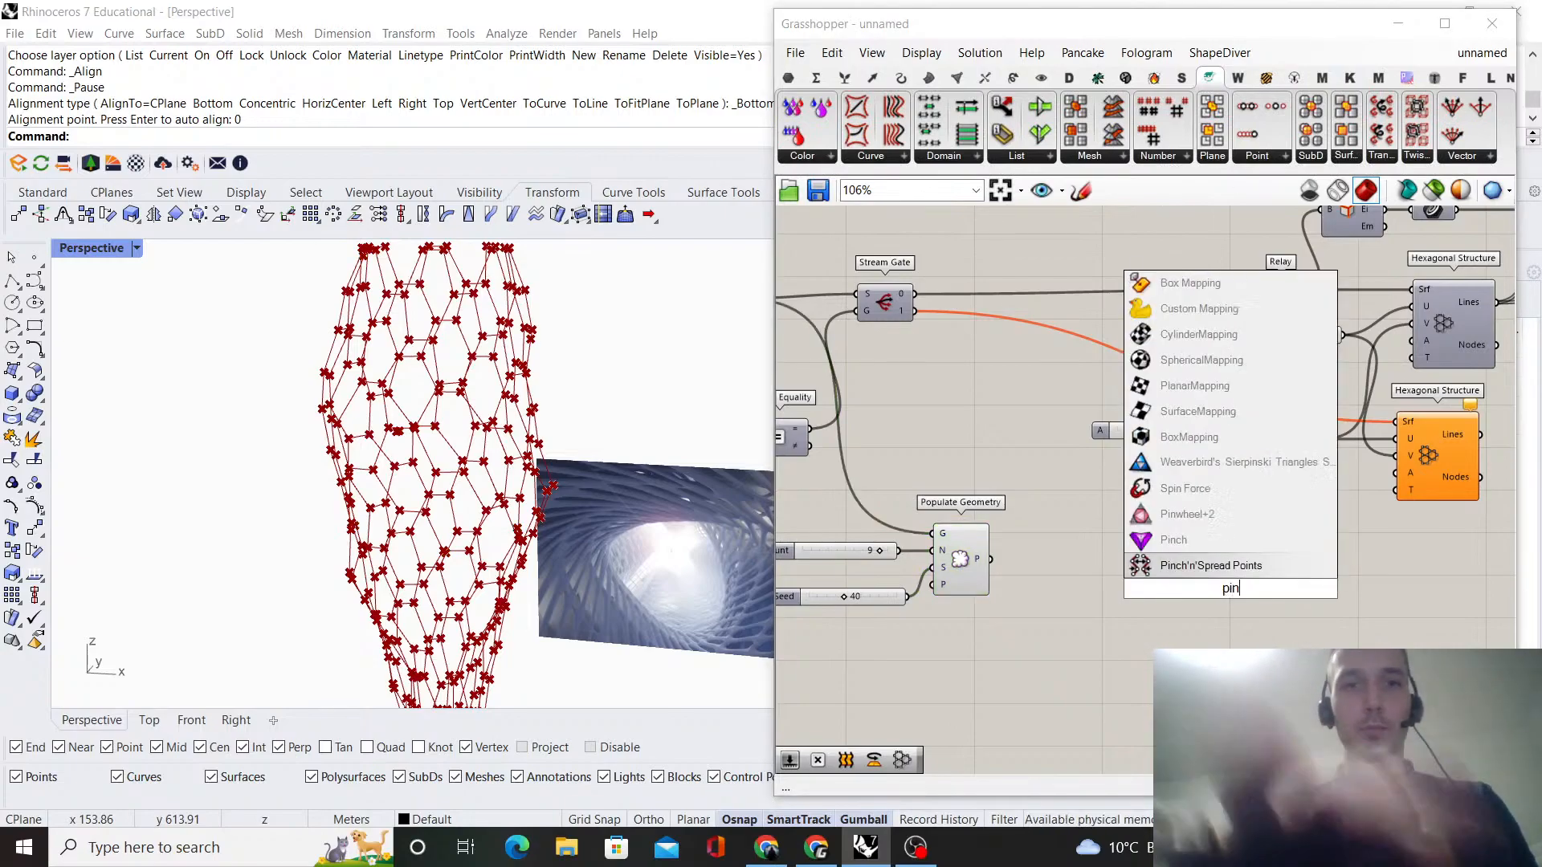
click(1251, 545)
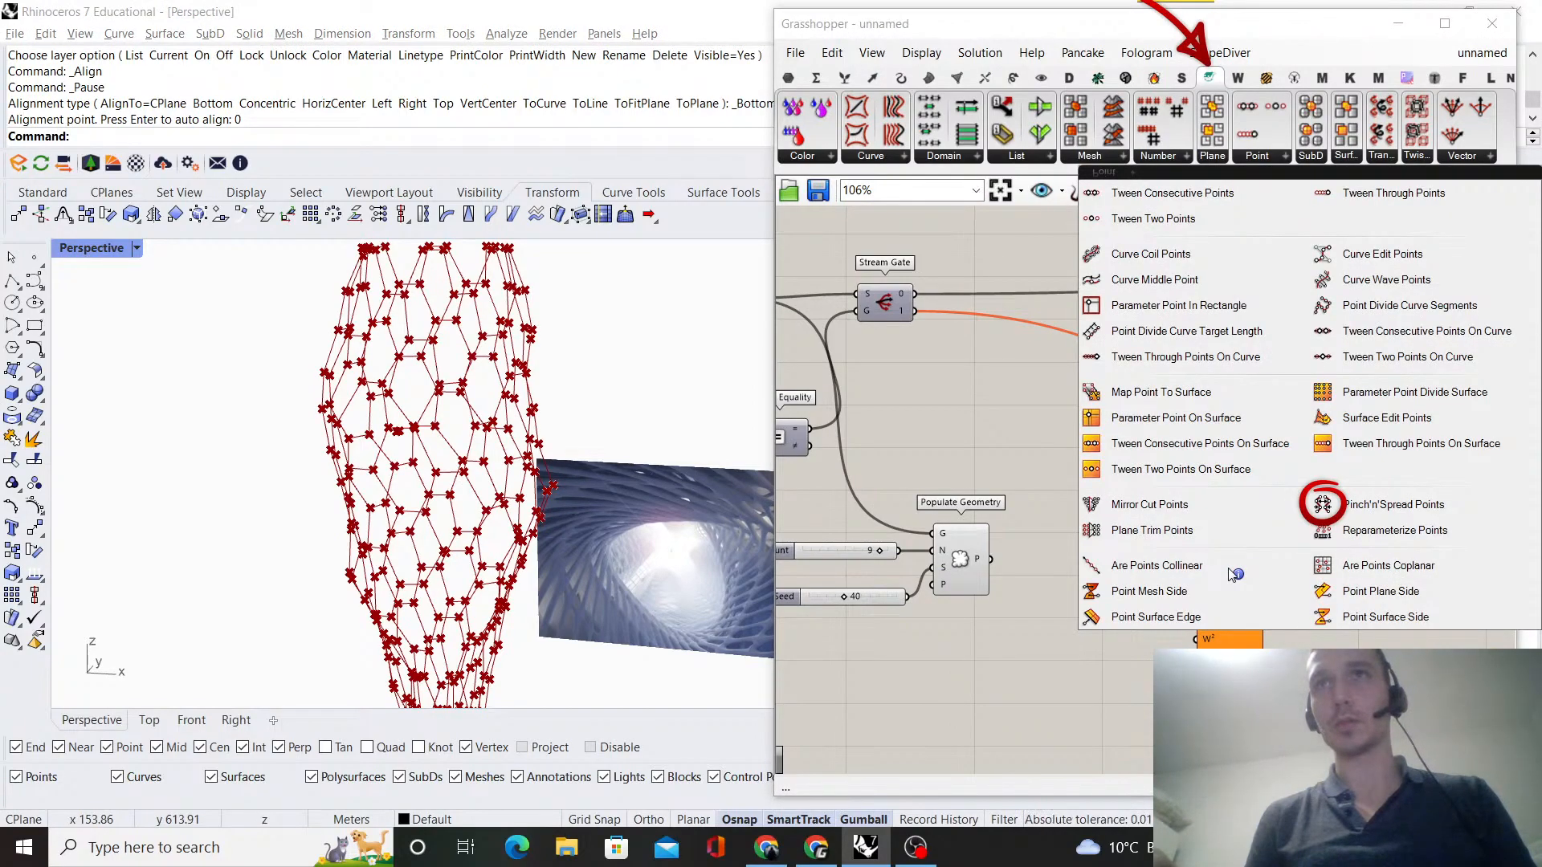
click(1257, 156)
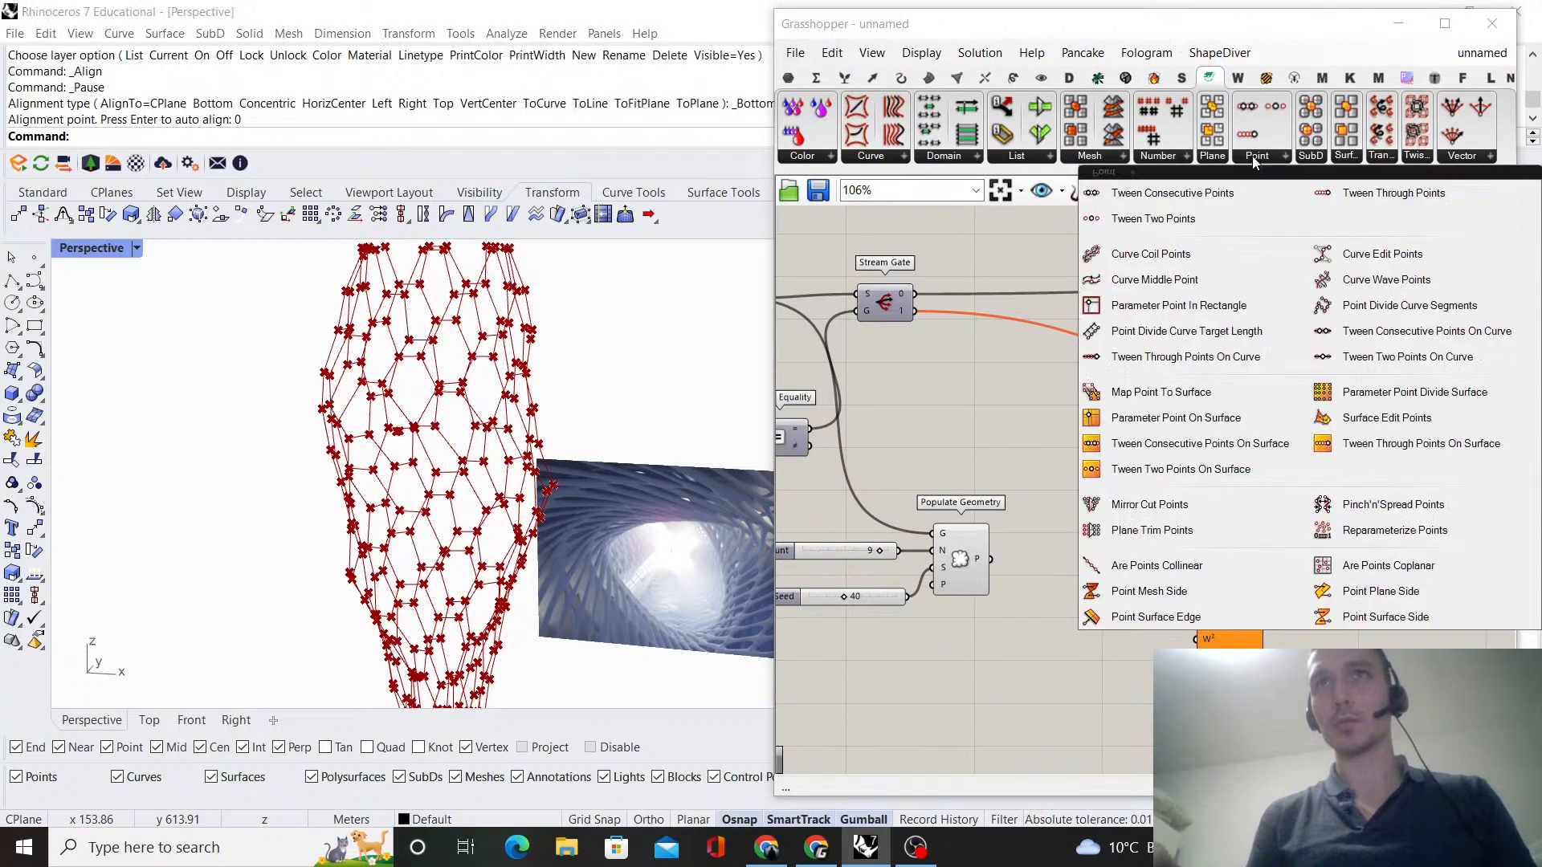
- Move the Pinch'n'Spread Points component further along the definition to the area below Network From Lines
click(987, 433)
drag(1227, 551, 1369, 604)
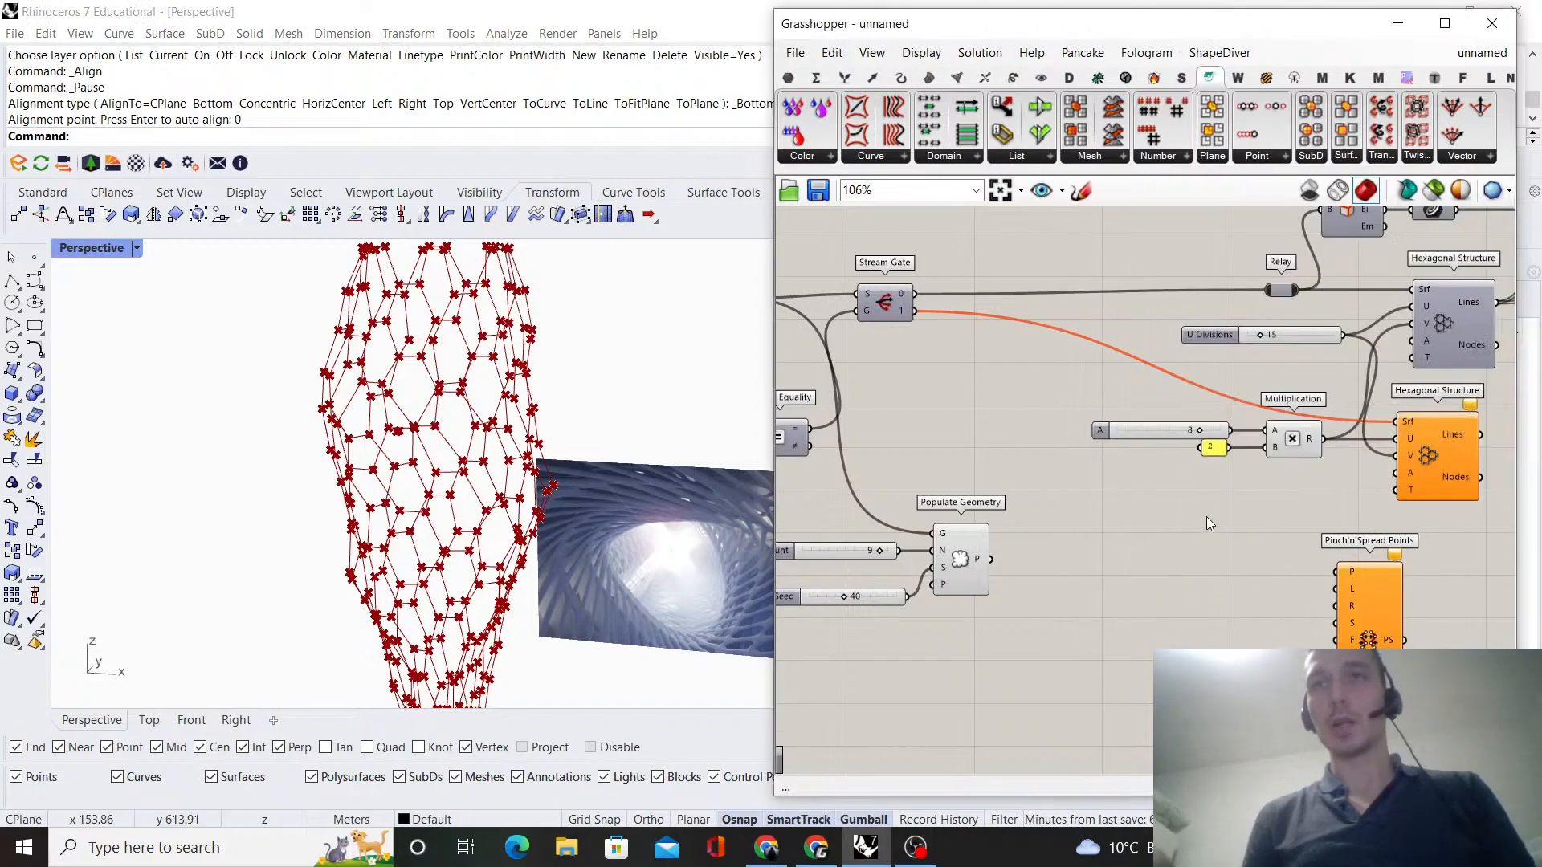
right_drag(1203, 521, 1176, 508)
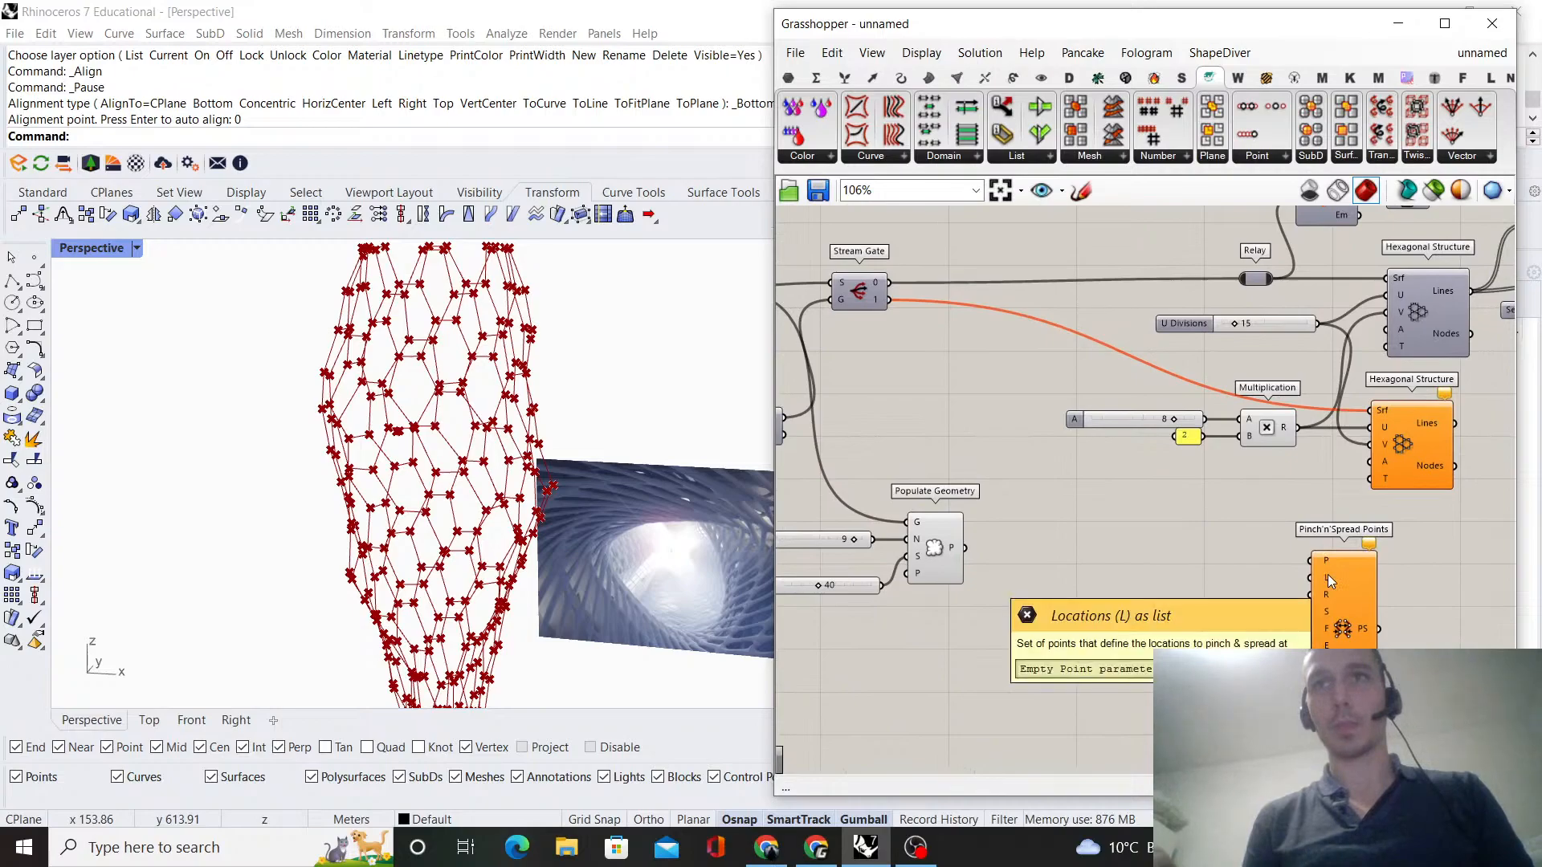
drag(1343, 591, 1452, 561)
scroll(1383, 528, down, 3)
right_drag(1383, 529, 971, 540)
scroll(971, 540, down, 1)
drag(1022, 567, 1443, 562)
drag(1410, 450, 1391, 440)
right_drag(1391, 440, 1034, 433)
drag(1081, 551, 1200, 553)
drag(1233, 474, 1203, 464)
- Connect Populate Geometry's points to Pinch'n'Spread Points' L input and Network From Lines' P output to its P input
right_drag(1204, 463, 1128, 461)
scroll(1128, 461, up, 3)
drag(1093, 589, 1269, 587)
click(1168, 476)
right_drag(1166, 476, 1117, 461)
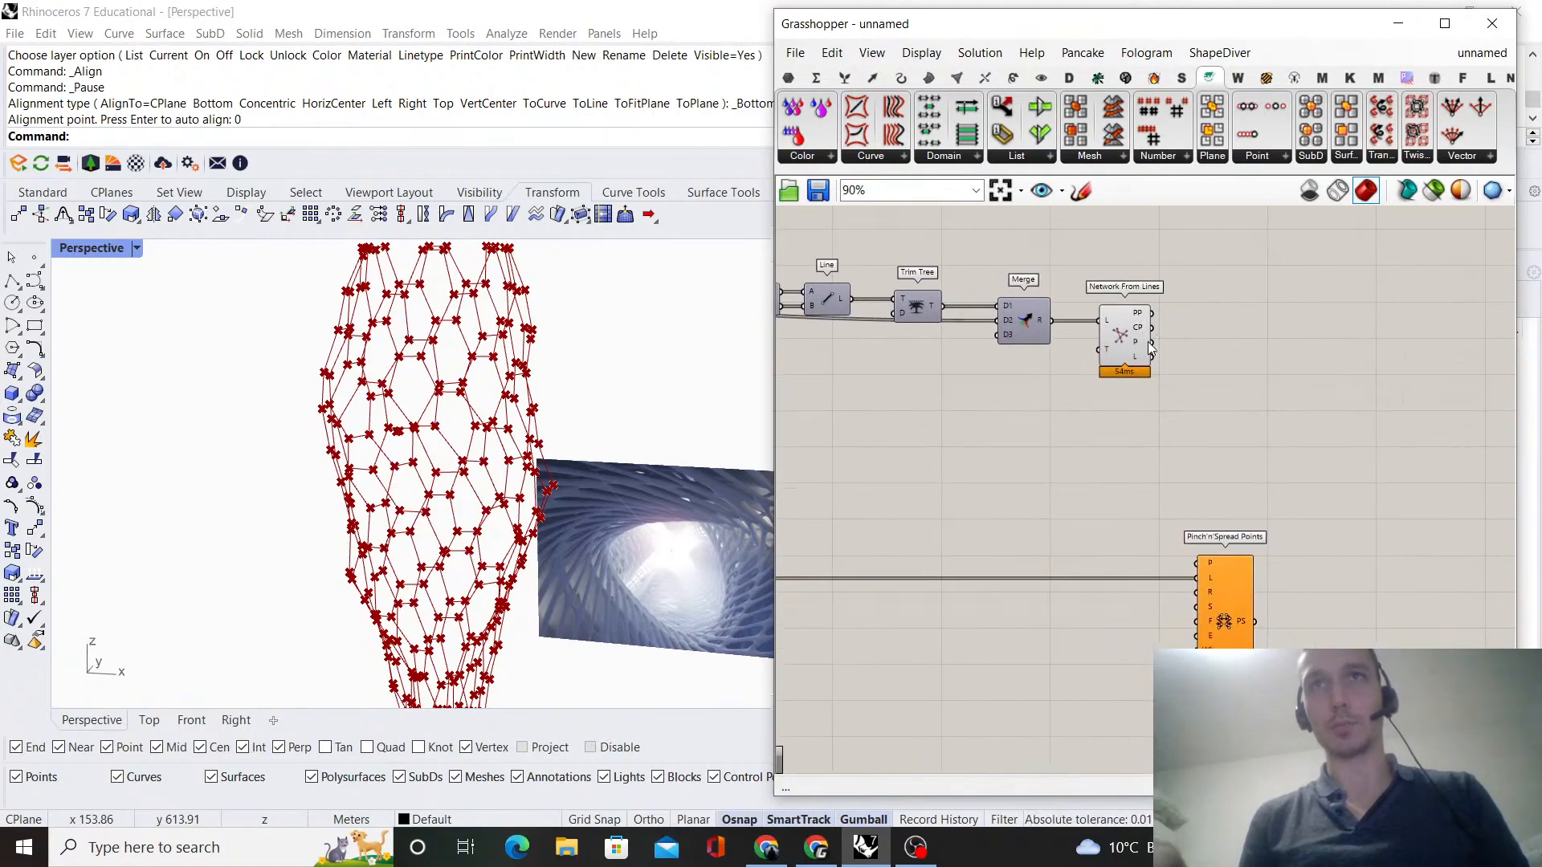
scroll(1237, 531, up, 3)
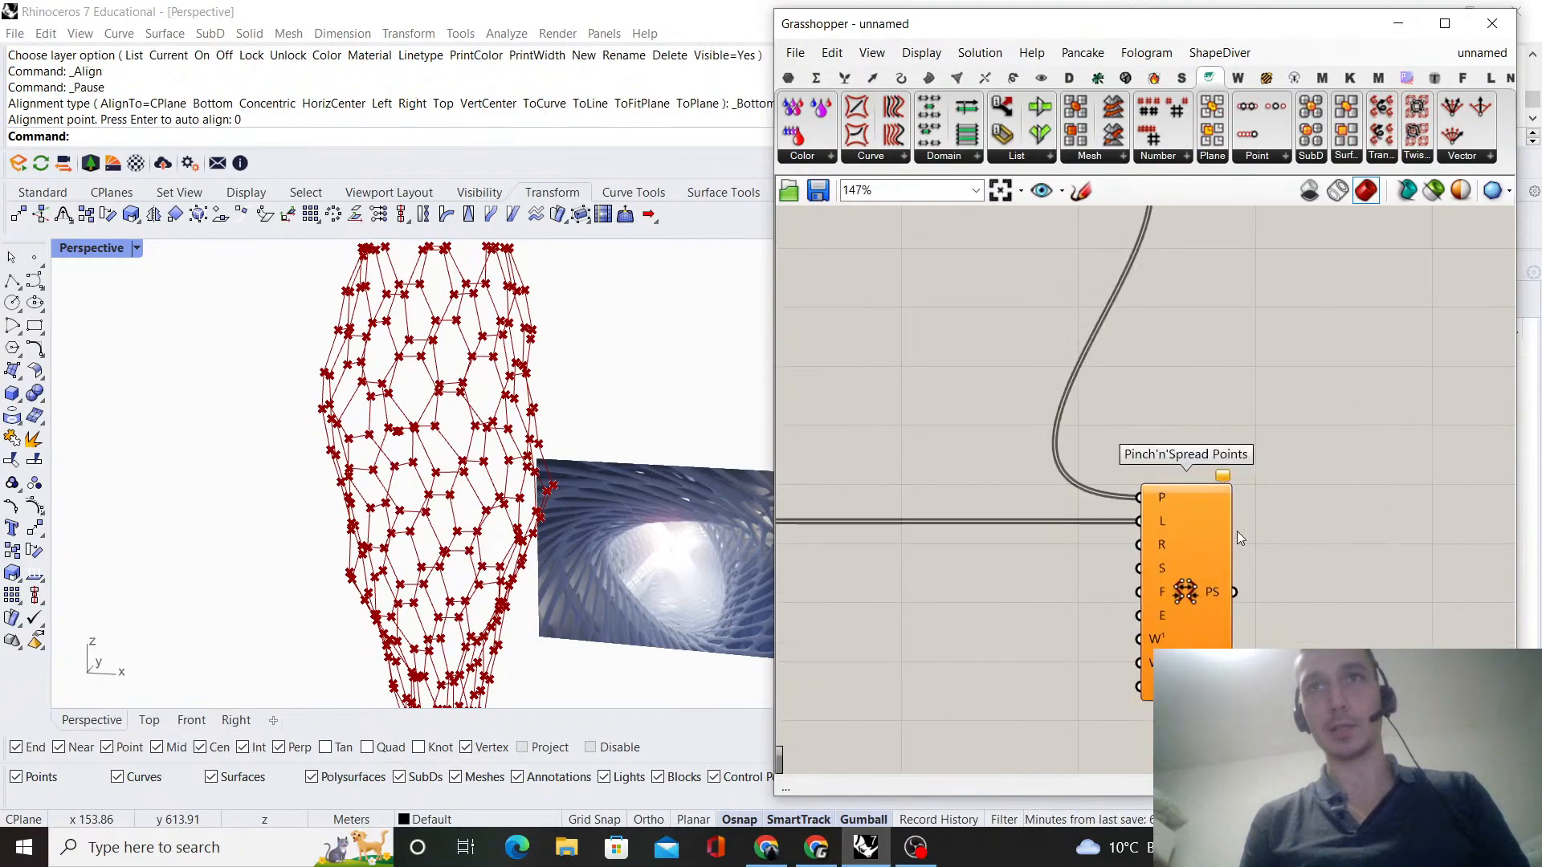
scroll(1243, 551, up, 2)
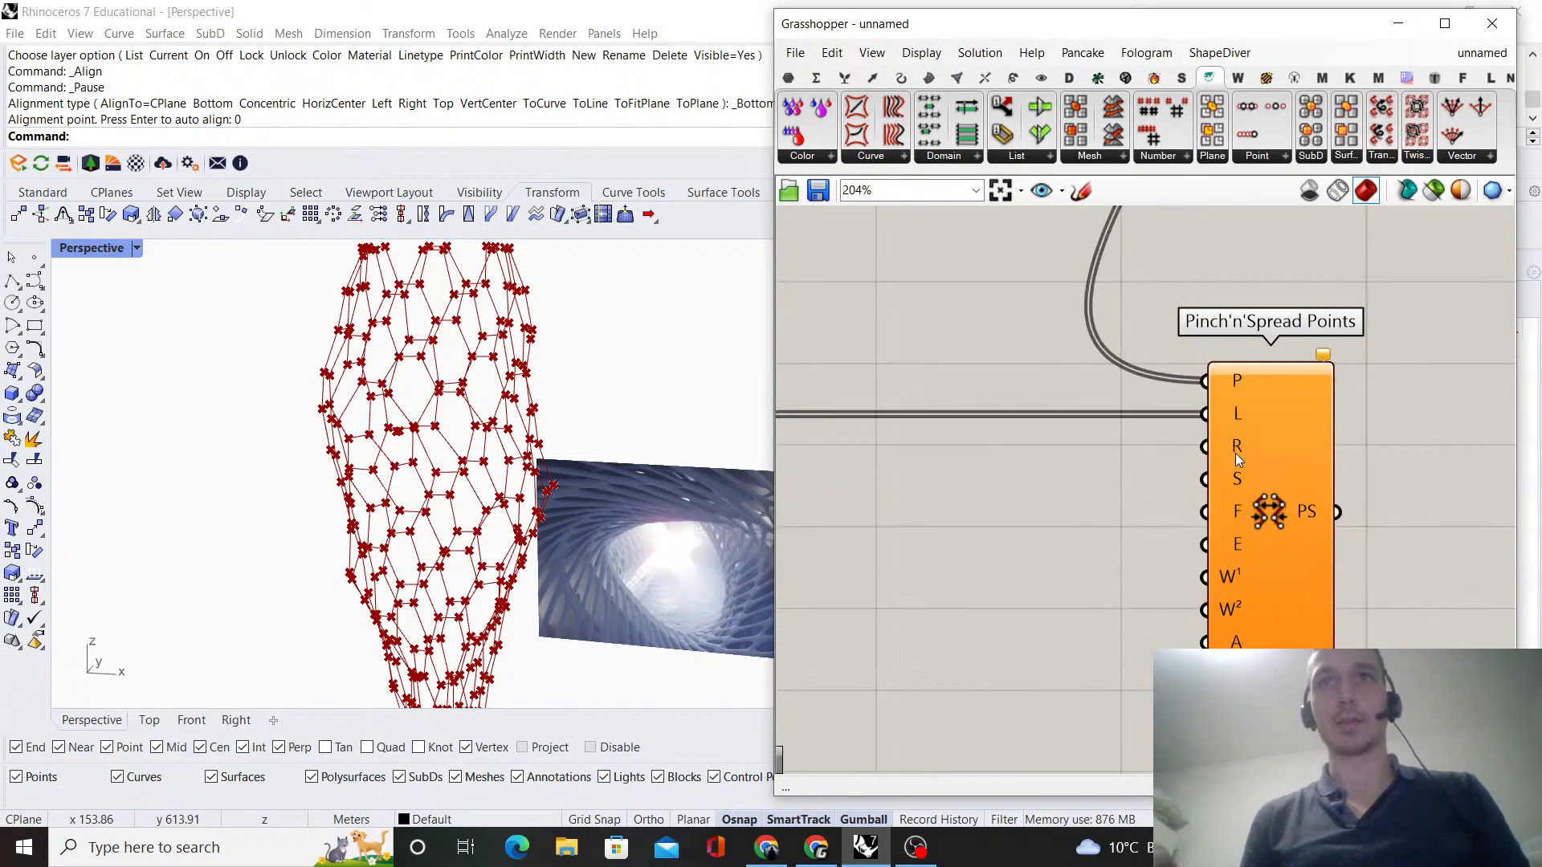
- Add a Multiplication component, feed its A input from the relay of the 300 slider, and place it below Populate Geometry
right_drag(1092, 485, 1203, 495)
scroll(1216, 484, down, 15)
scroll(1003, 436, up, 12)
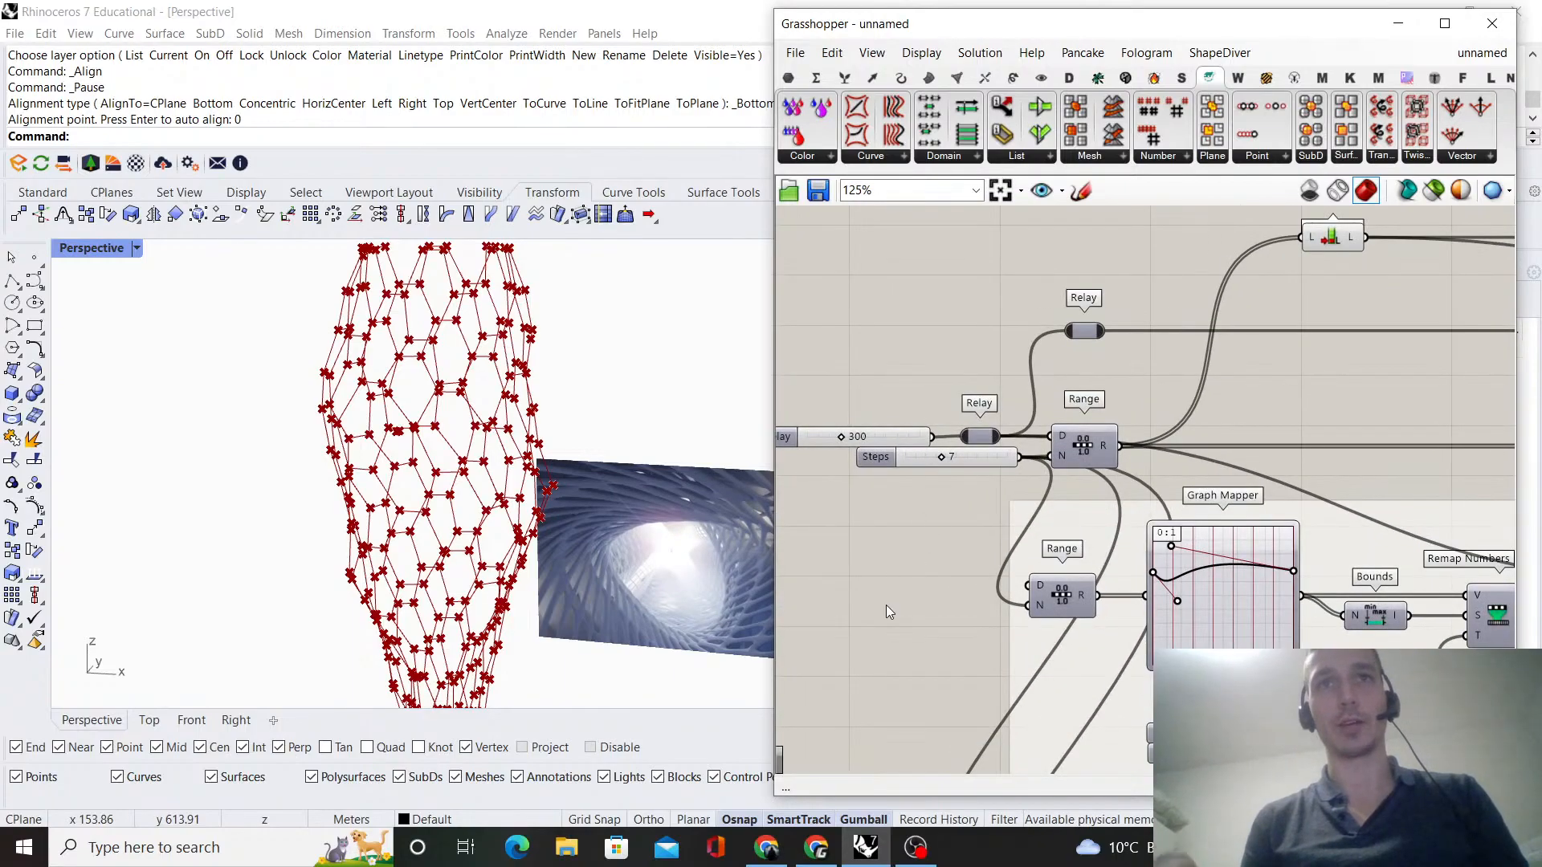
double_click(889, 612)
text(multipli)
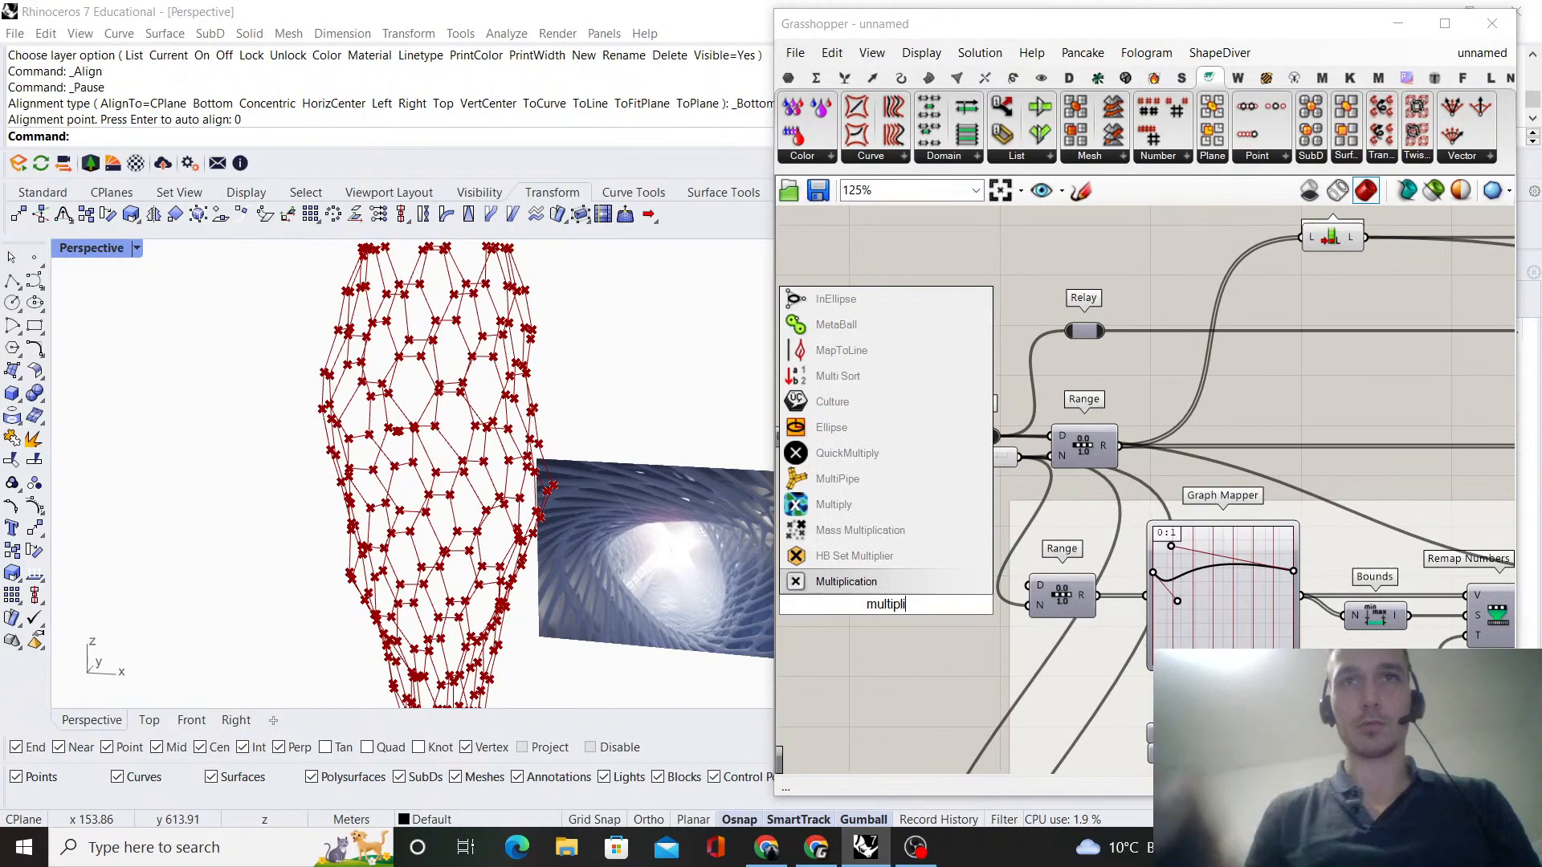
click(889, 590)
drag(1002, 441, 851, 594)
drag(883, 606, 1238, 644)
scroll(822, 574, down, 11)
scroll(1100, 594, up, 10)
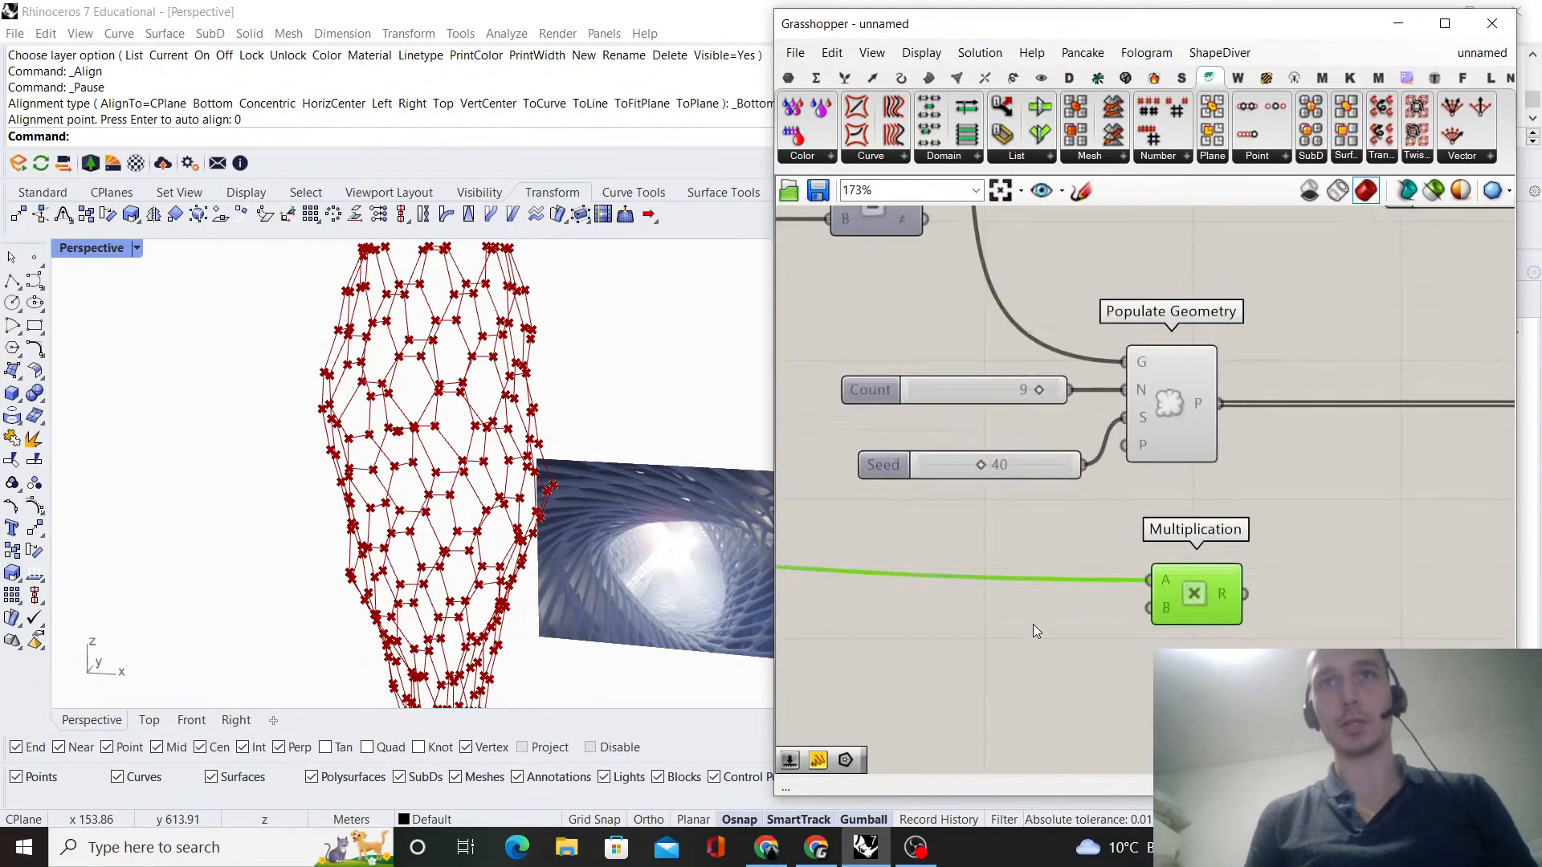
- Create a number slider set to 0.05 and connect it to the B input of the new Multiplication
double_click(1010, 647)
text(0.)
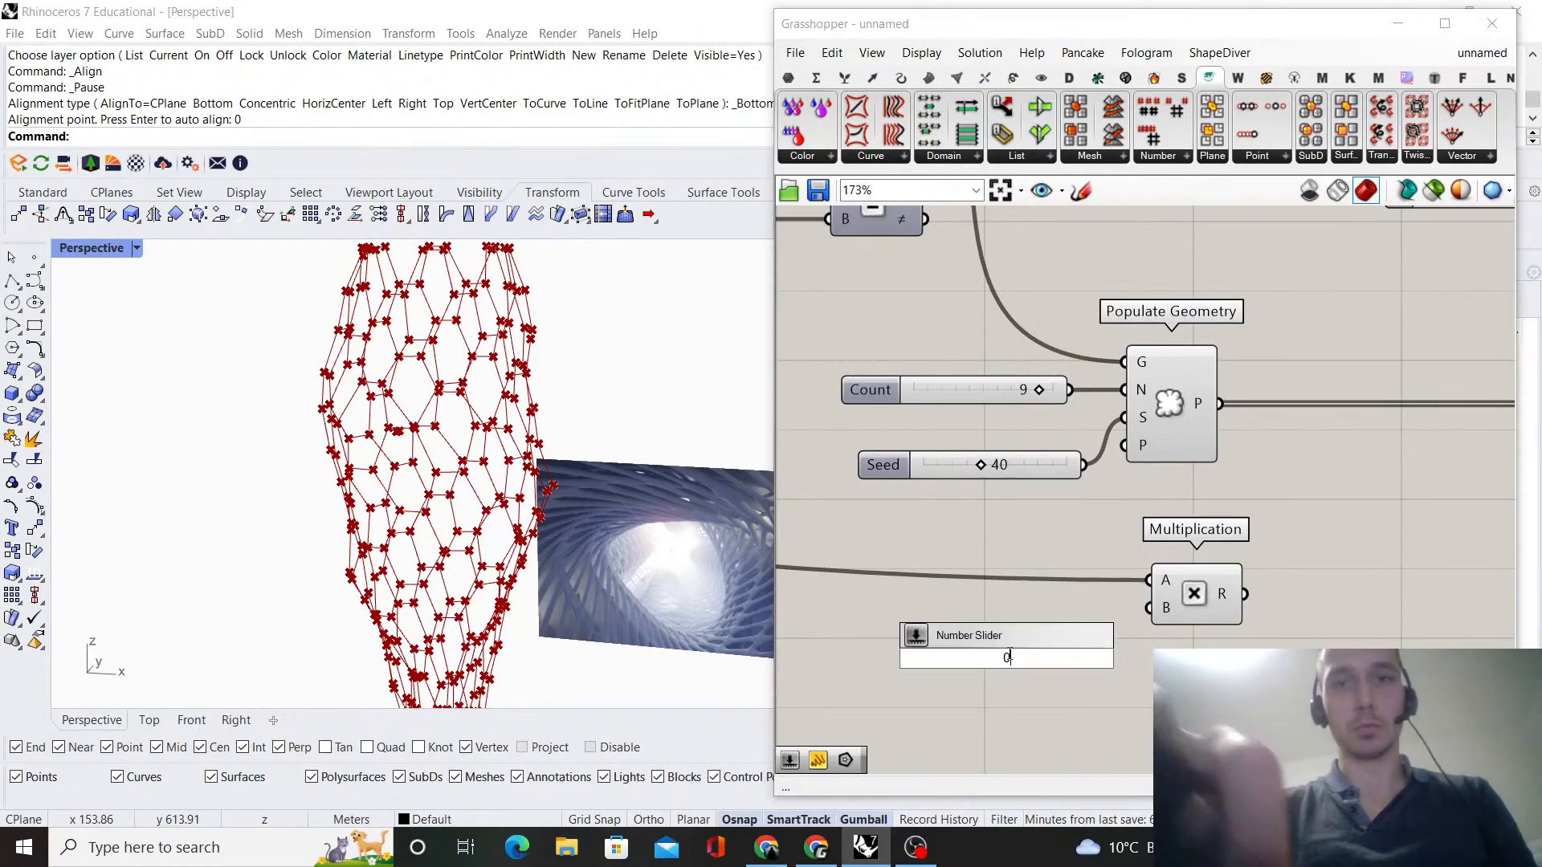
text(05)
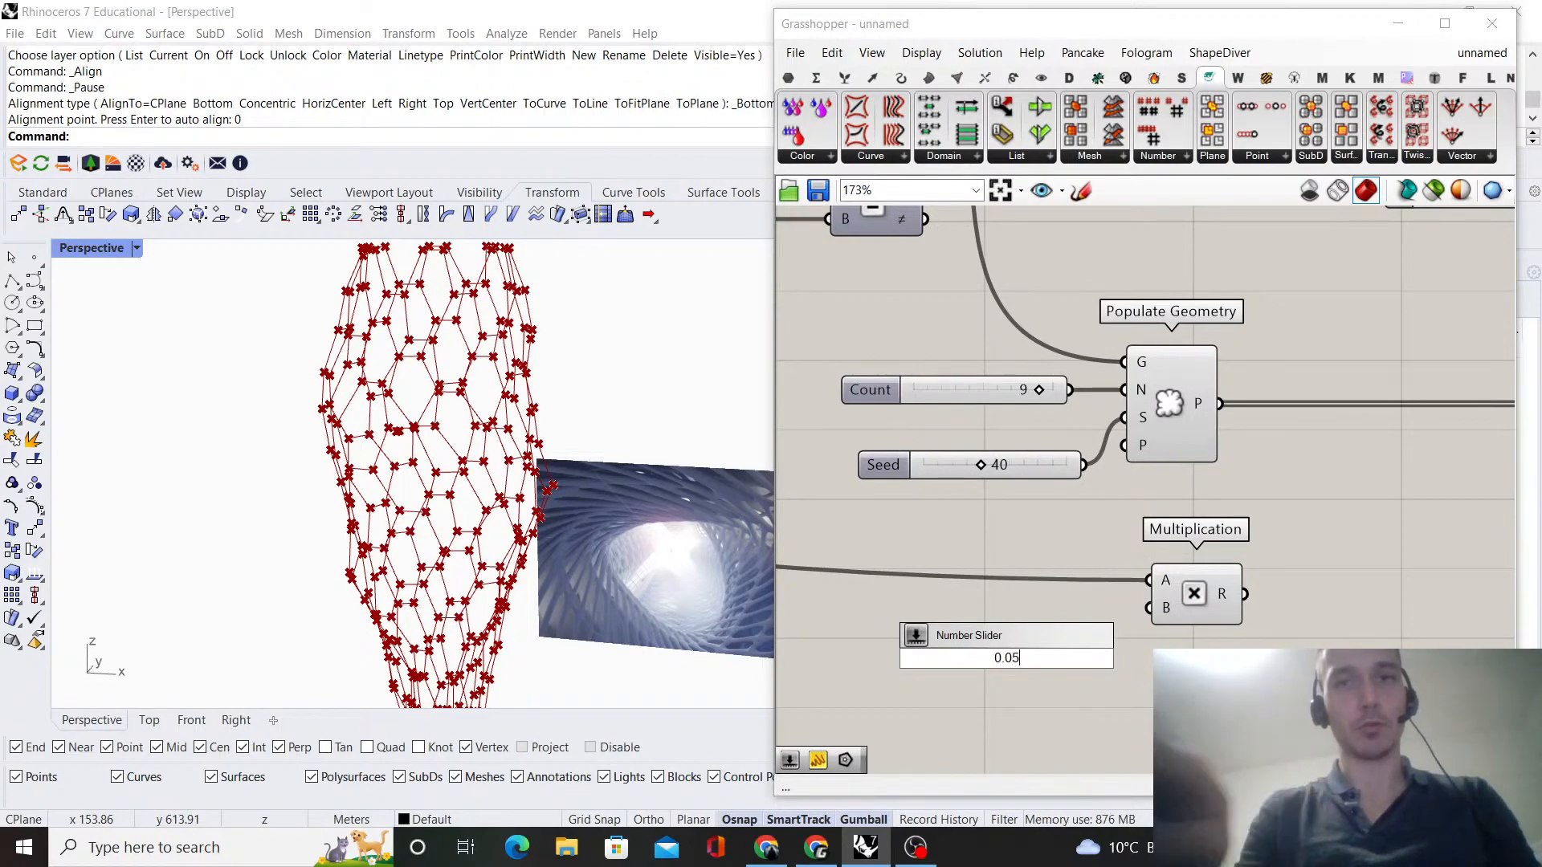
key(Return)
scroll(1055, 675, up, 2)
drag(1142, 652, 1186, 583)
- Connect the Multiplication result to Pinch'n'Spread Points' R input
scroll(1221, 573, down, 4)
right_drag(1221, 573, 967, 564)
scroll(975, 567, down, 5)
drag(913, 575, 1237, 585)
scroll(1237, 546, up, 5)
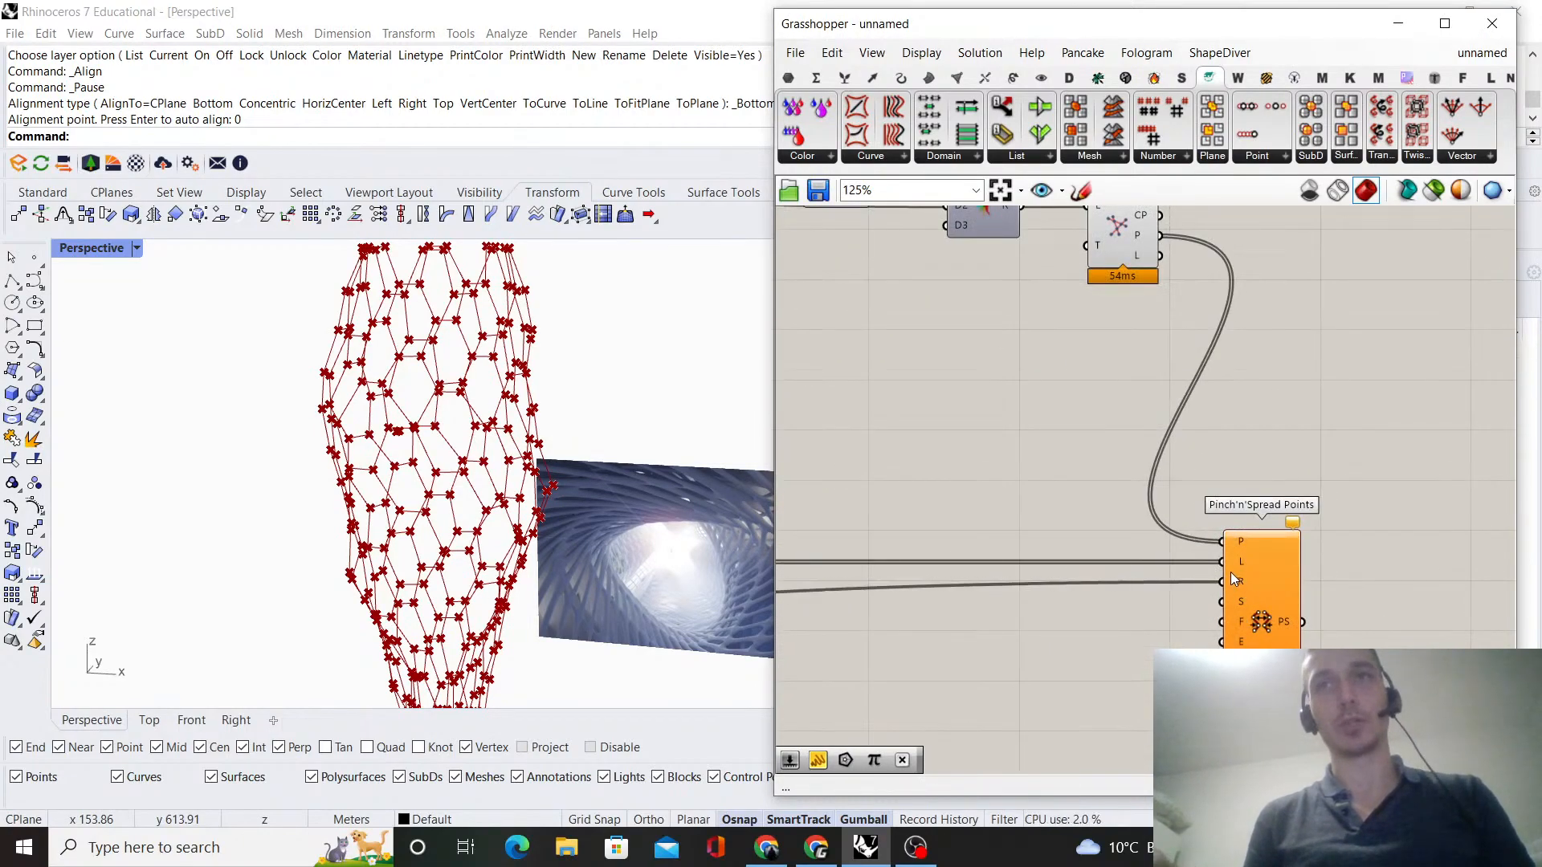
scroll(1269, 562, up, 2)
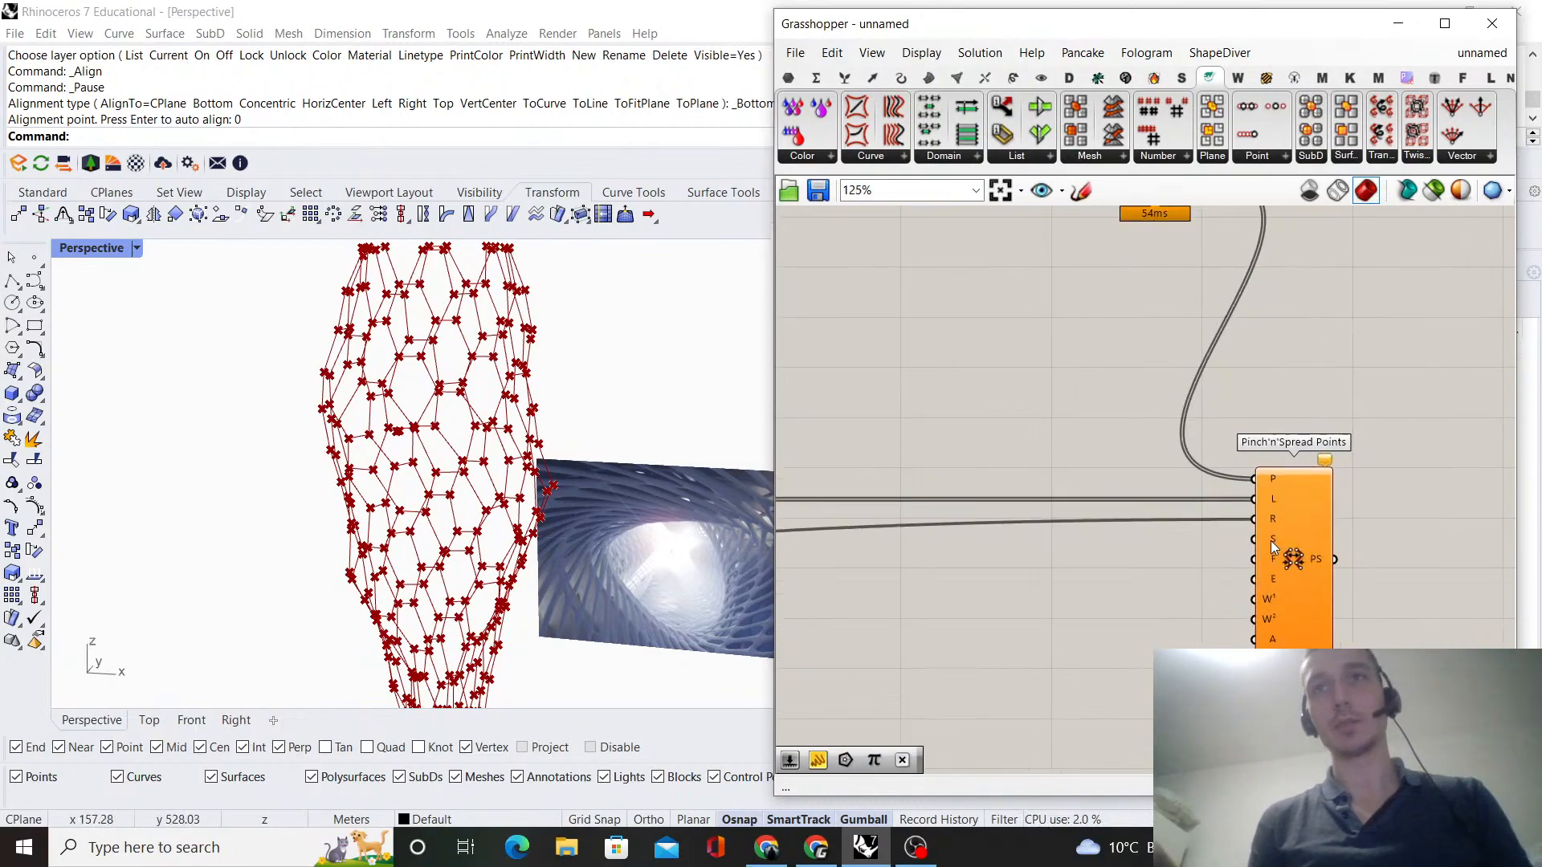
- Add a Random component near Pinch'n'Spread Points and connect its output to the S input
scroll(1273, 546, down, 3)
right_drag(1039, 592, 1208, 625)
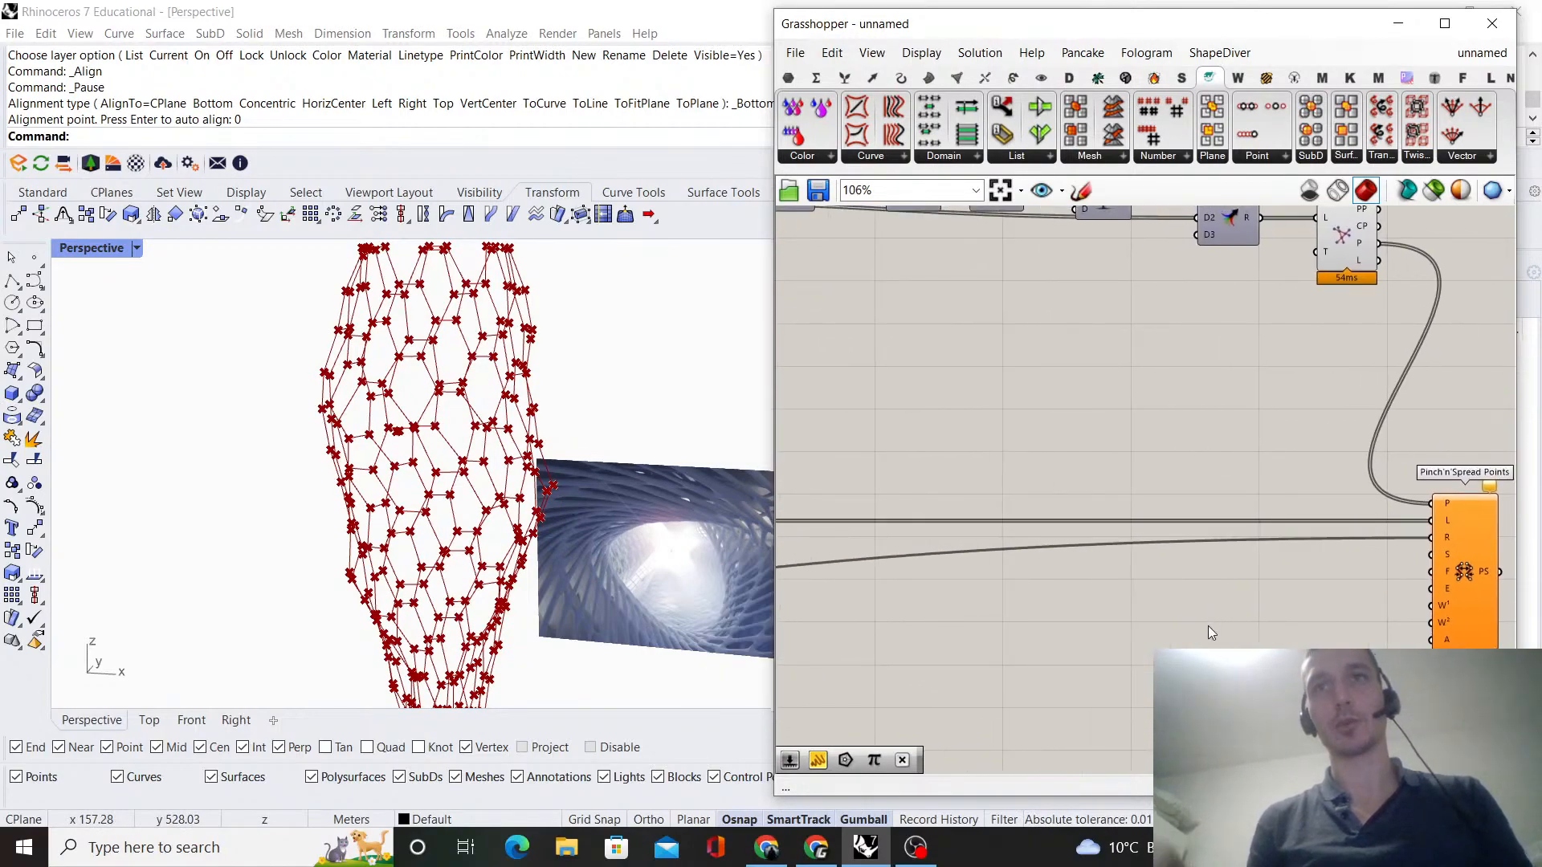
double_click(1208, 624)
text(random)
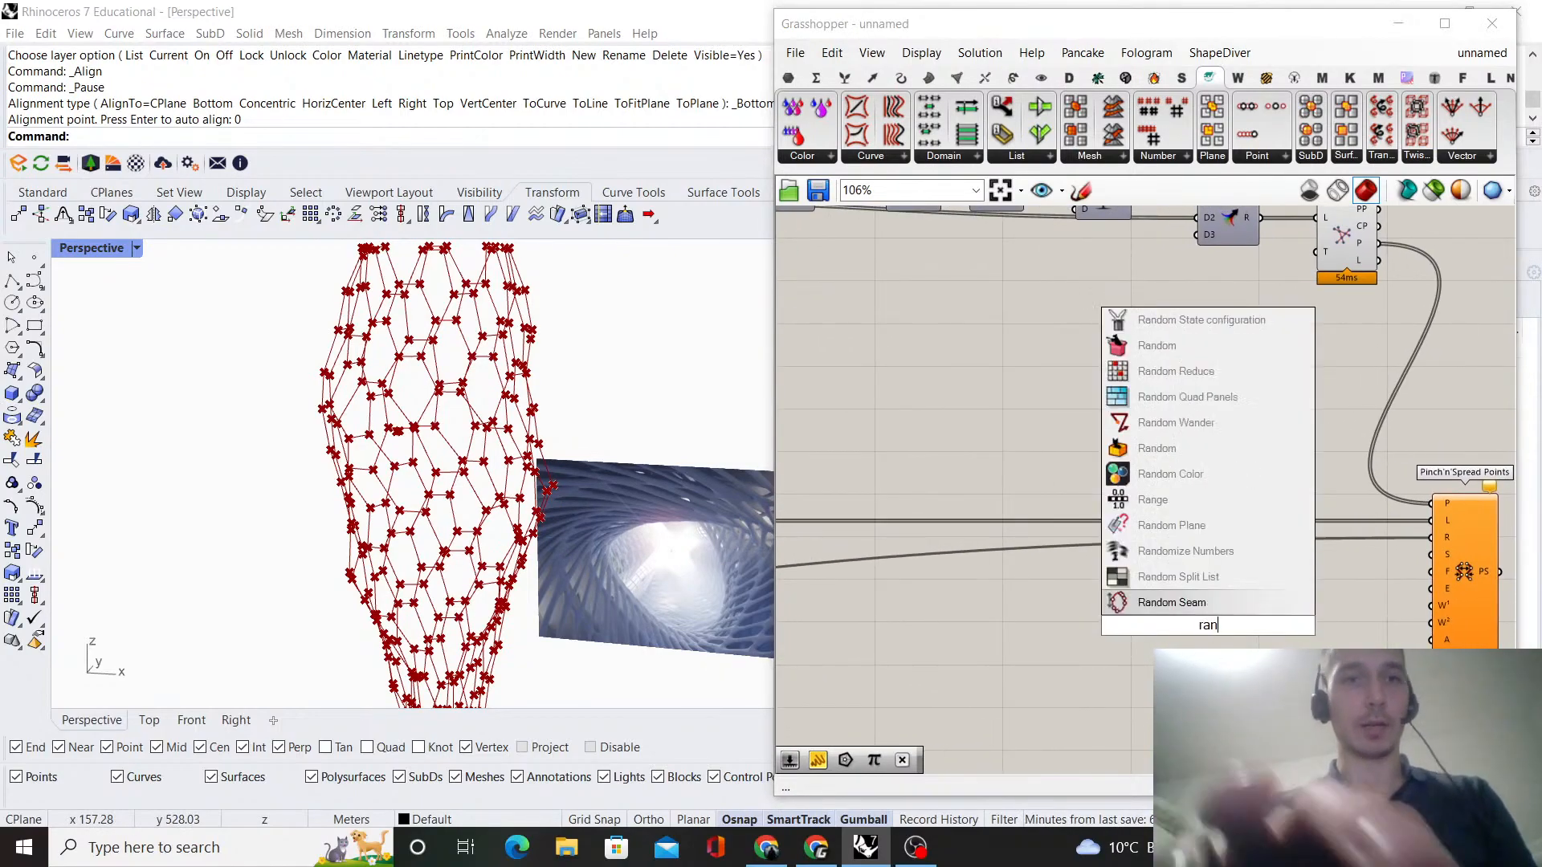
key(Return)
drag(1208, 626, 1249, 638)
click(1156, 630)
right_click(1155, 633)
right_drag(1317, 646, 1194, 621)
scroll(1156, 602, up, 2)
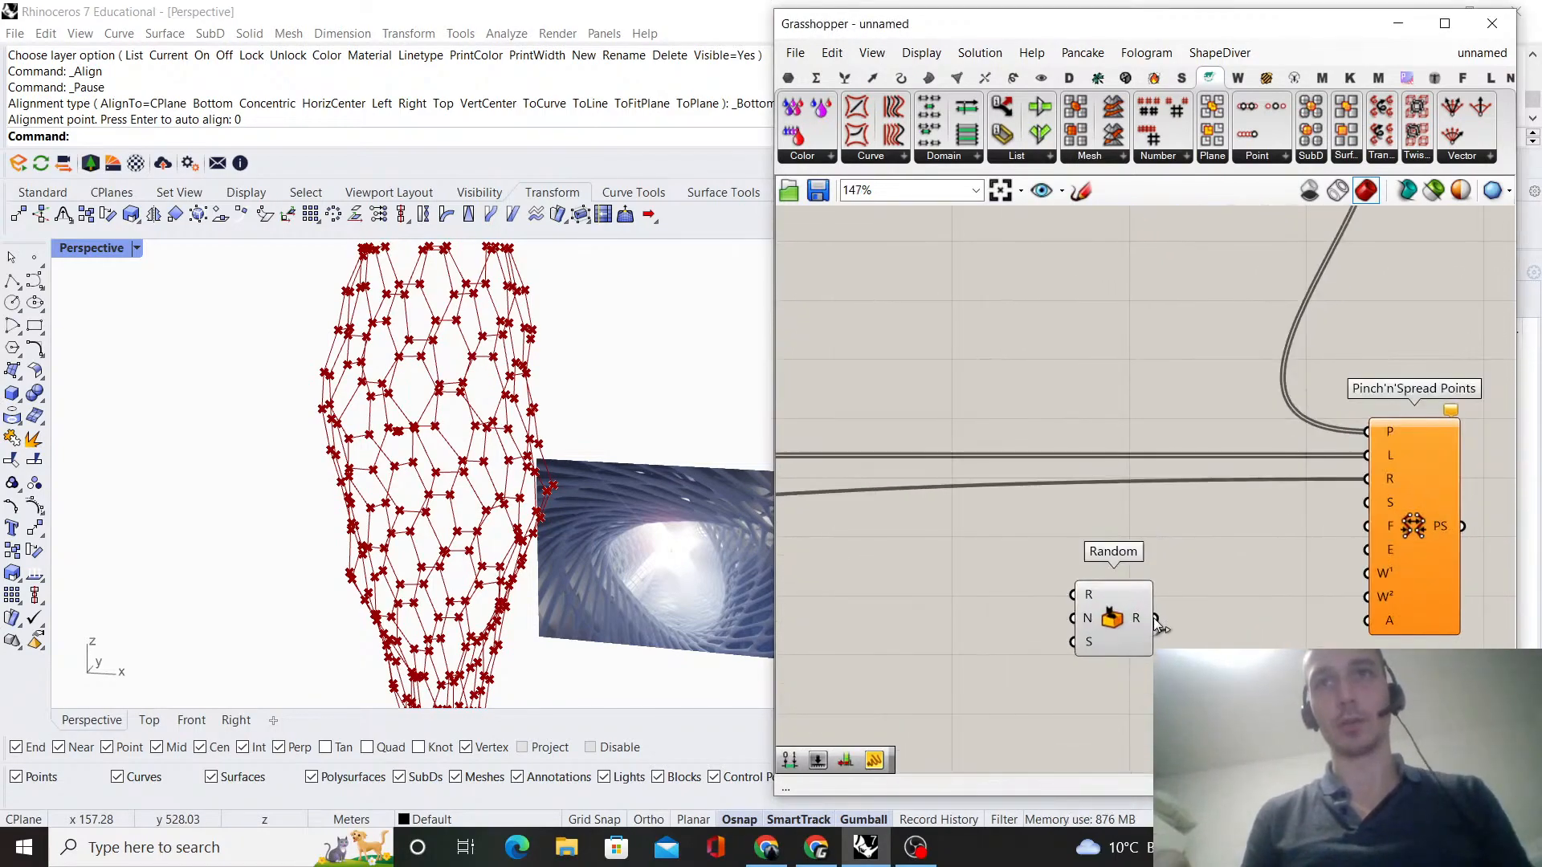
drag(1156, 619, 1367, 505)
mouse_move(1101, 622)
mouse_down()
mouse_move(1070, 597)
mouse_move(1077, 582)
mouse_move(1080, 636)
mouse_up()
- Add a Construct Domain component before Random and connect its output to Random's R input
click(849, 611)
right_drag(844, 608, 1115, 579)
double_click(1114, 579)
text(con)
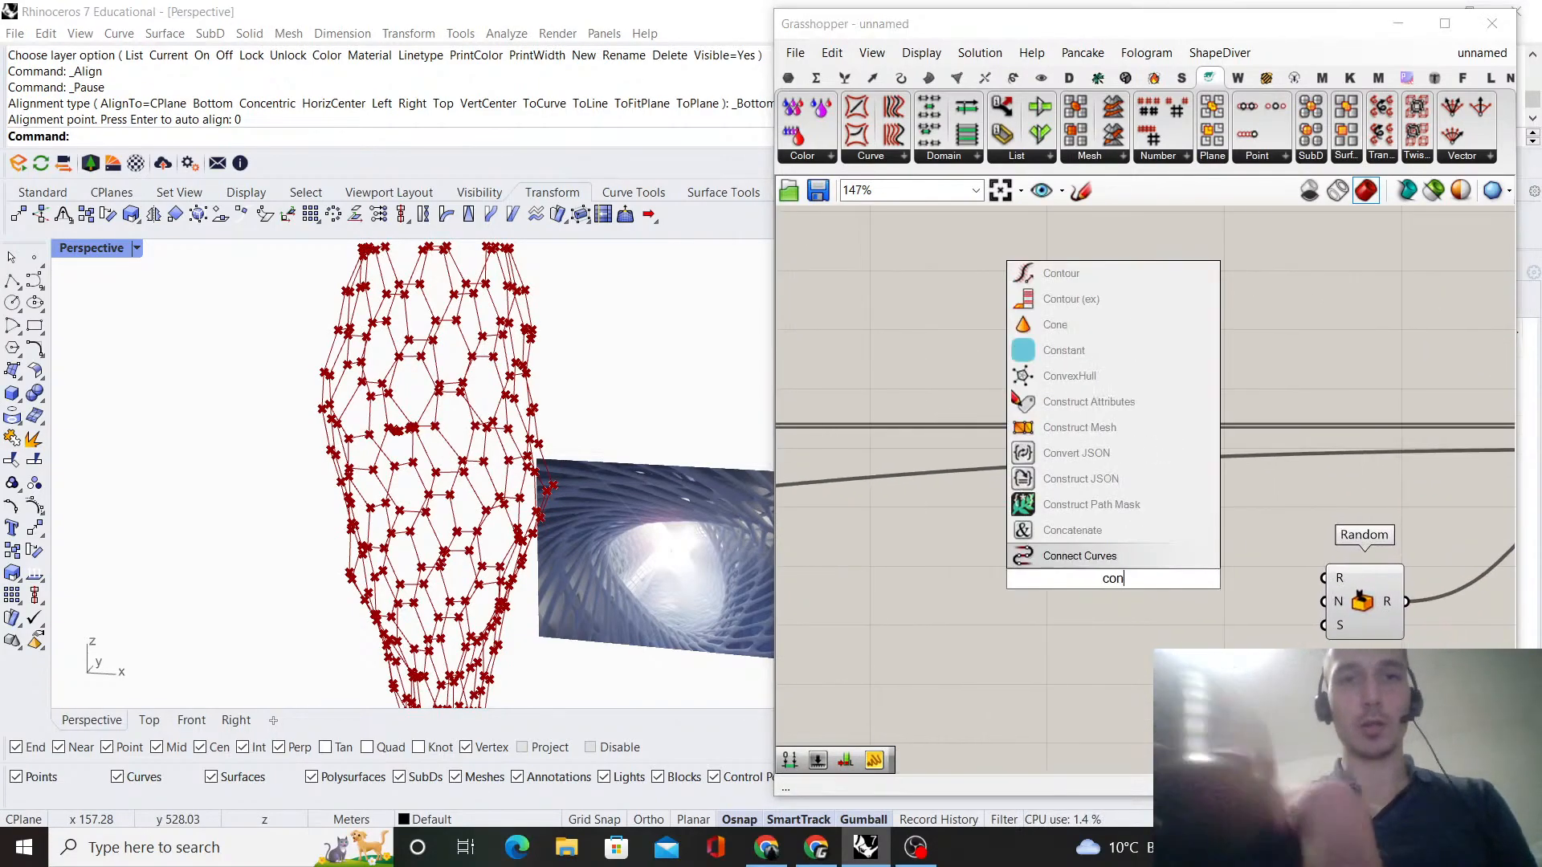
text(struct domain)
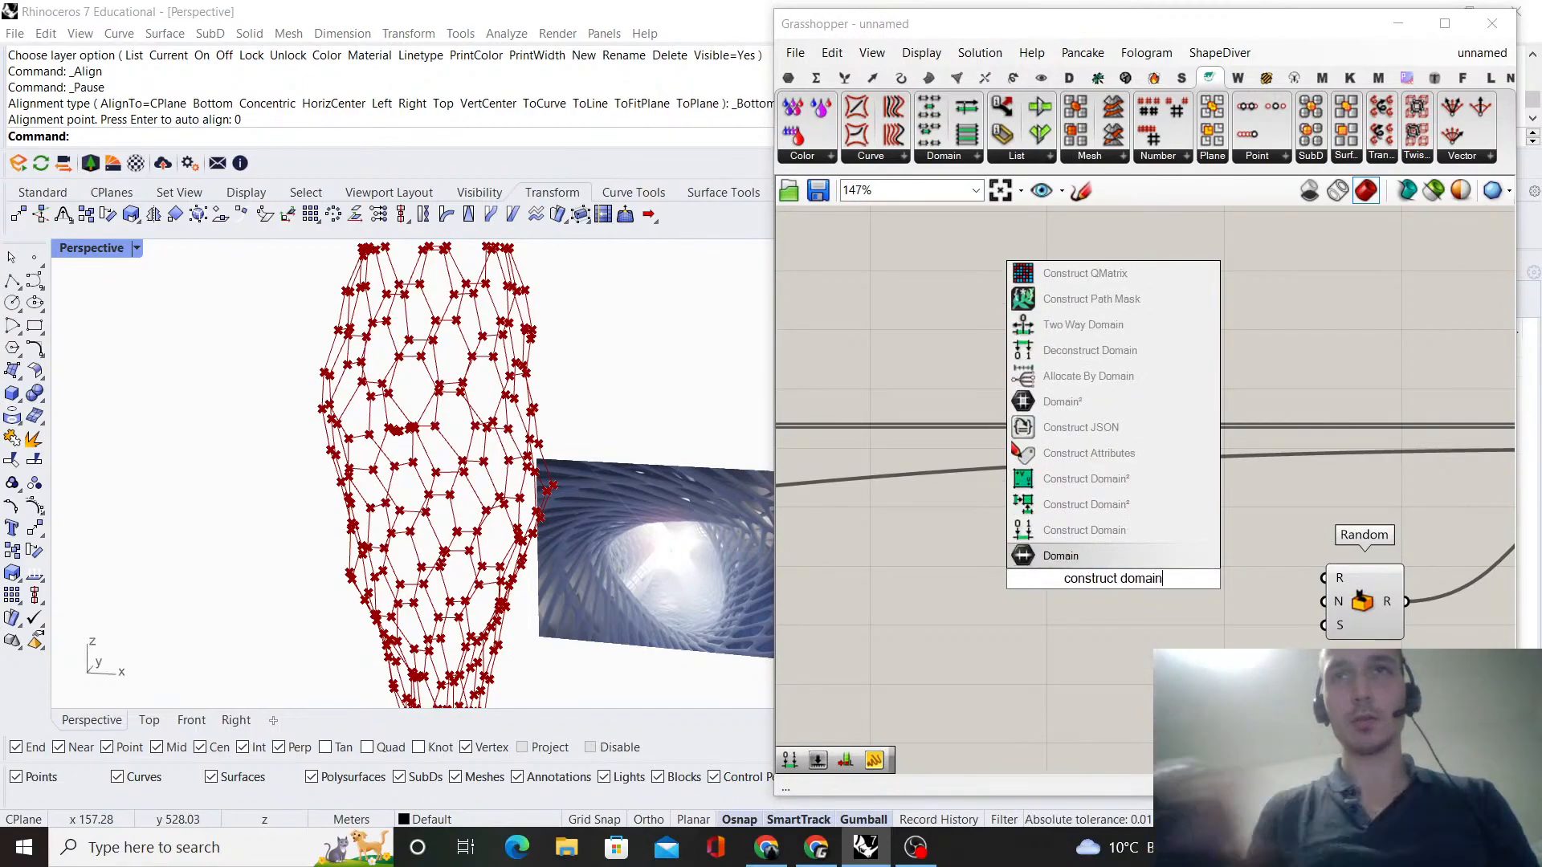
key(Return)
scroll(1199, 513, down, 3)
scroll(1203, 518, up, 3)
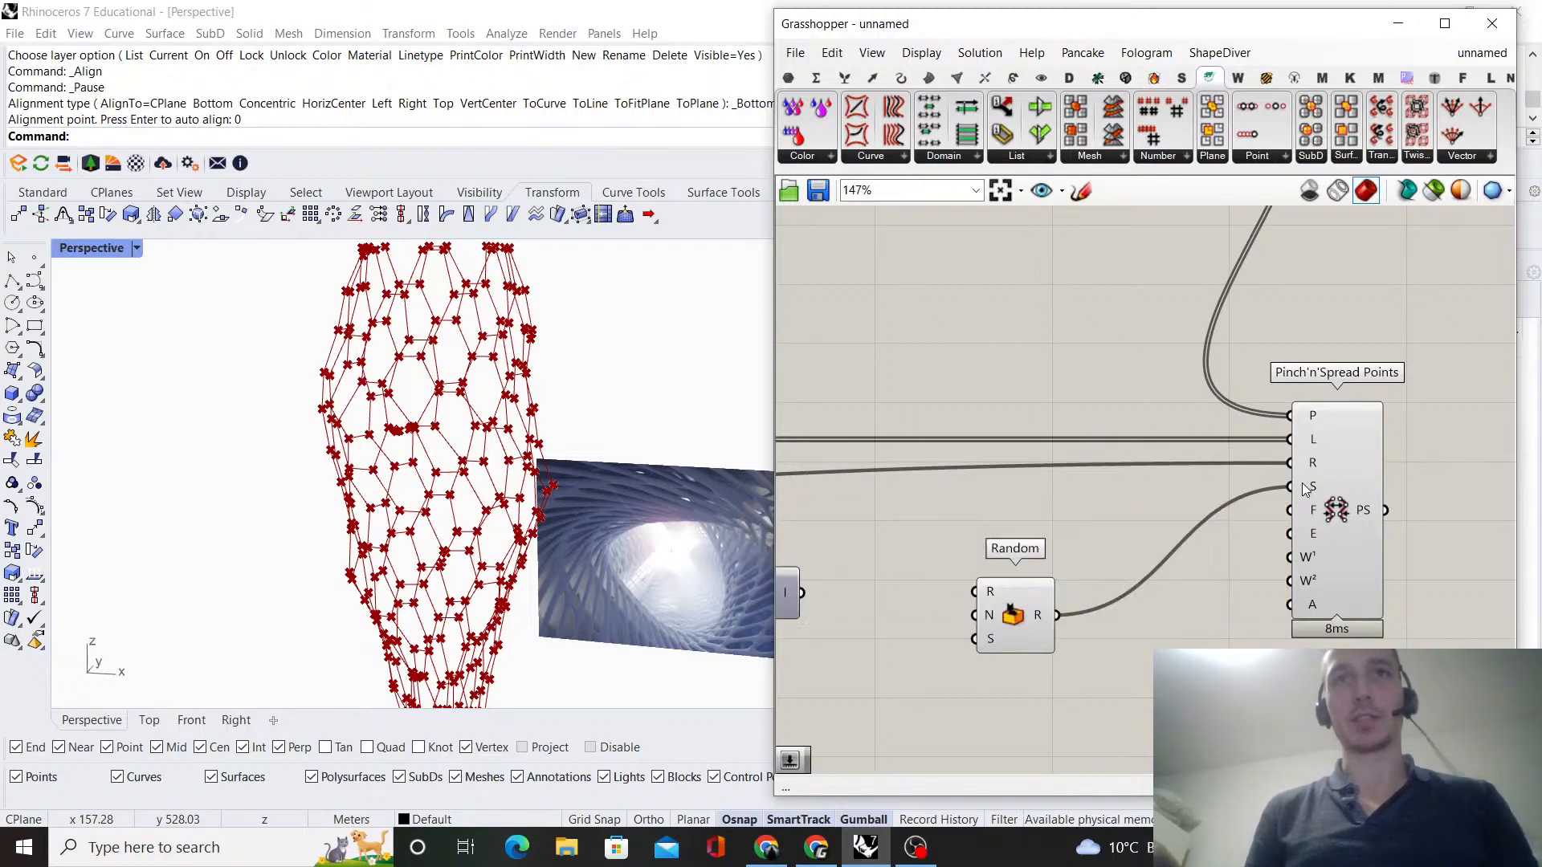
scroll(1285, 535, down, 3)
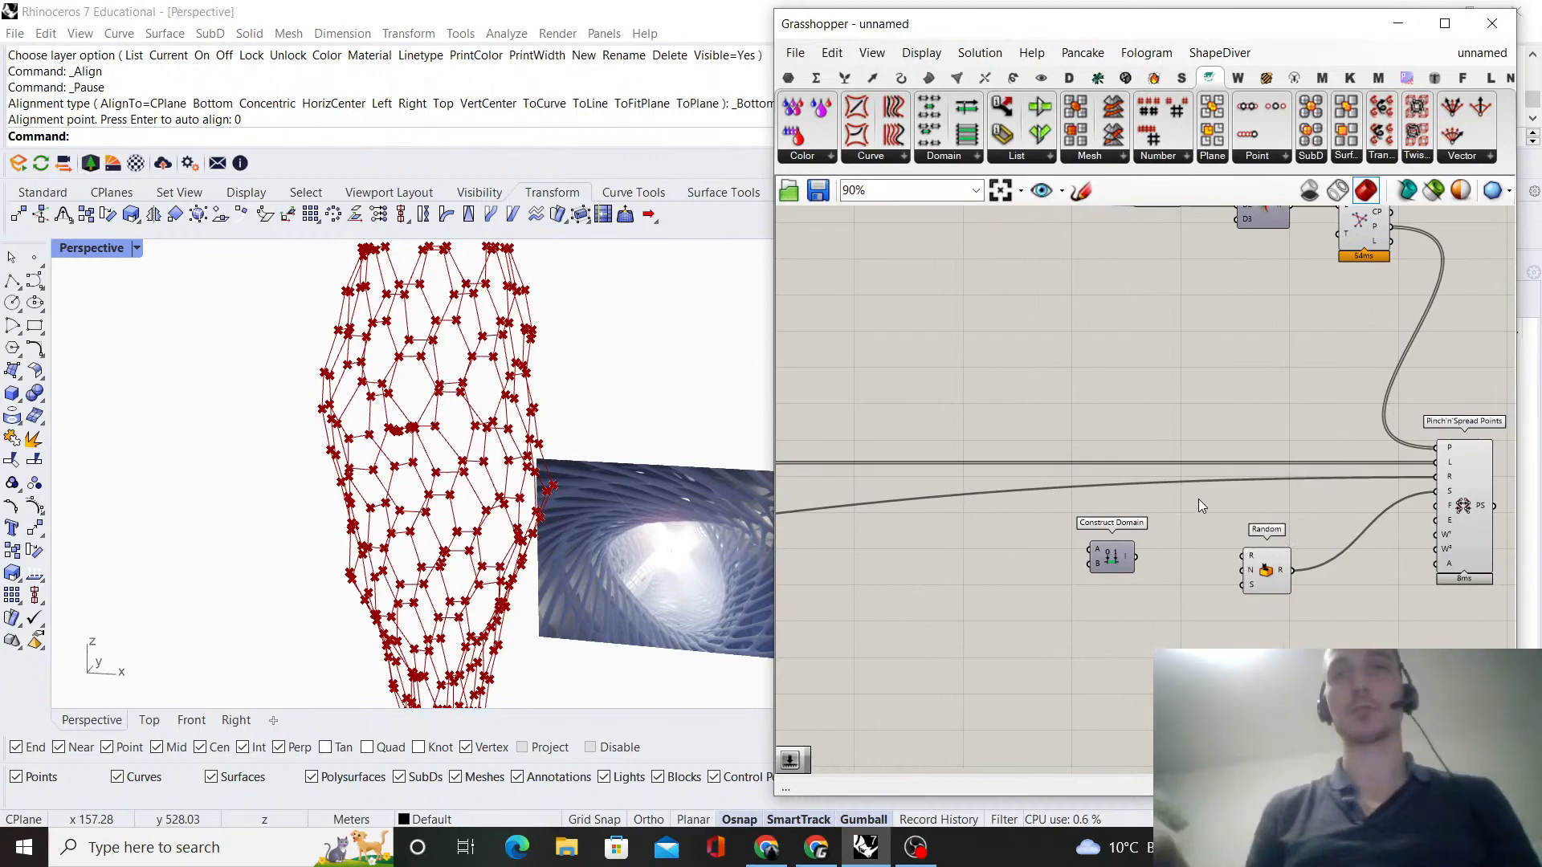
scroll(1131, 613, up, 2)
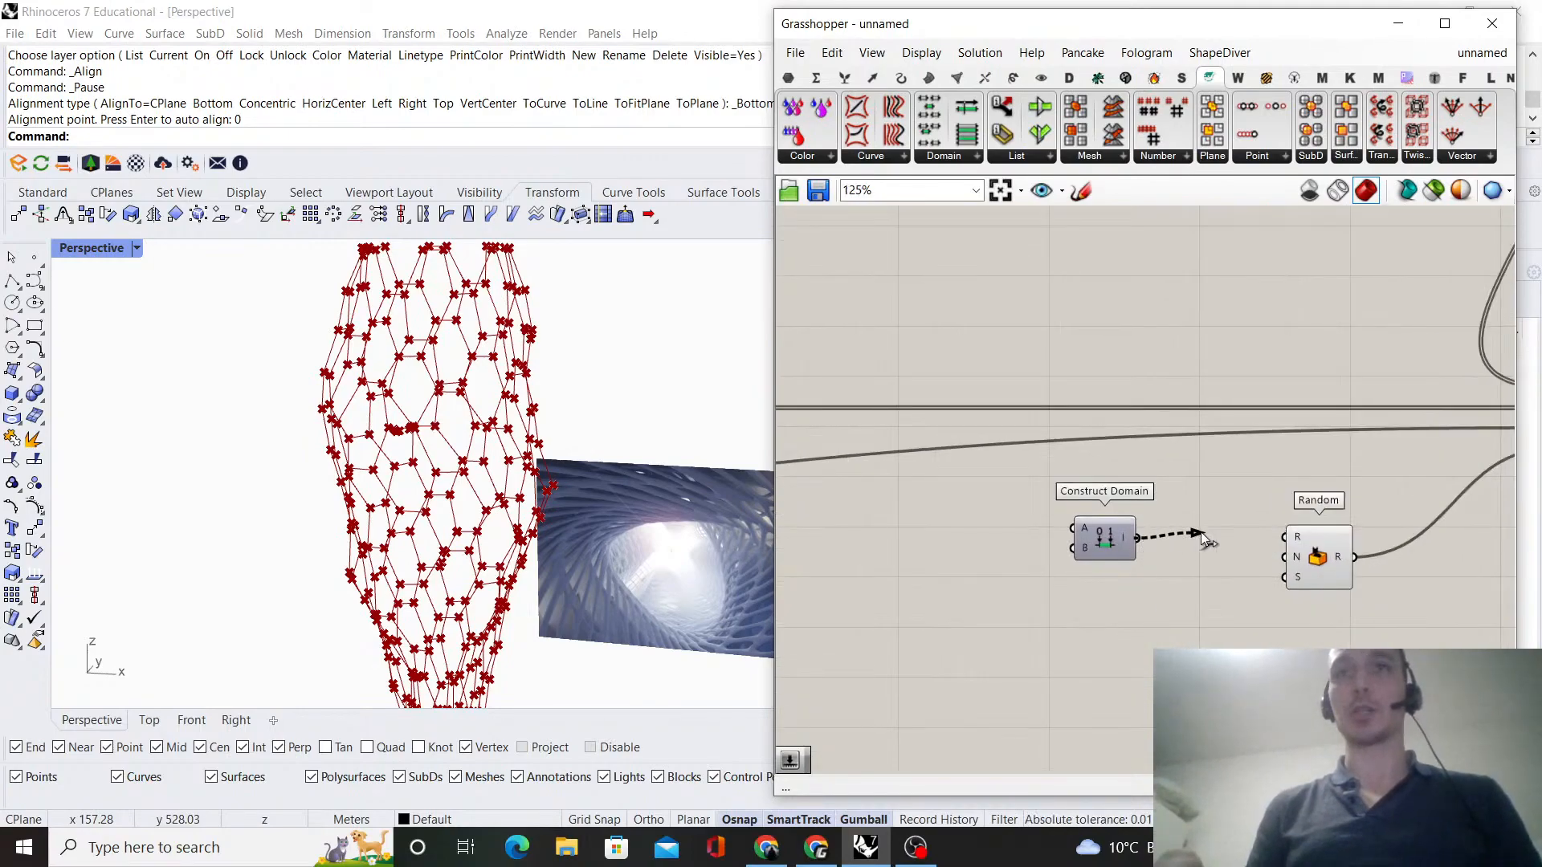
drag(1116, 540, 1174, 540)
right_drag(1118, 482, 1212, 468)
- Create a number slider set to 0.5 and connect it to Construct Domain's A input
double_click(1097, 497)
text(0)
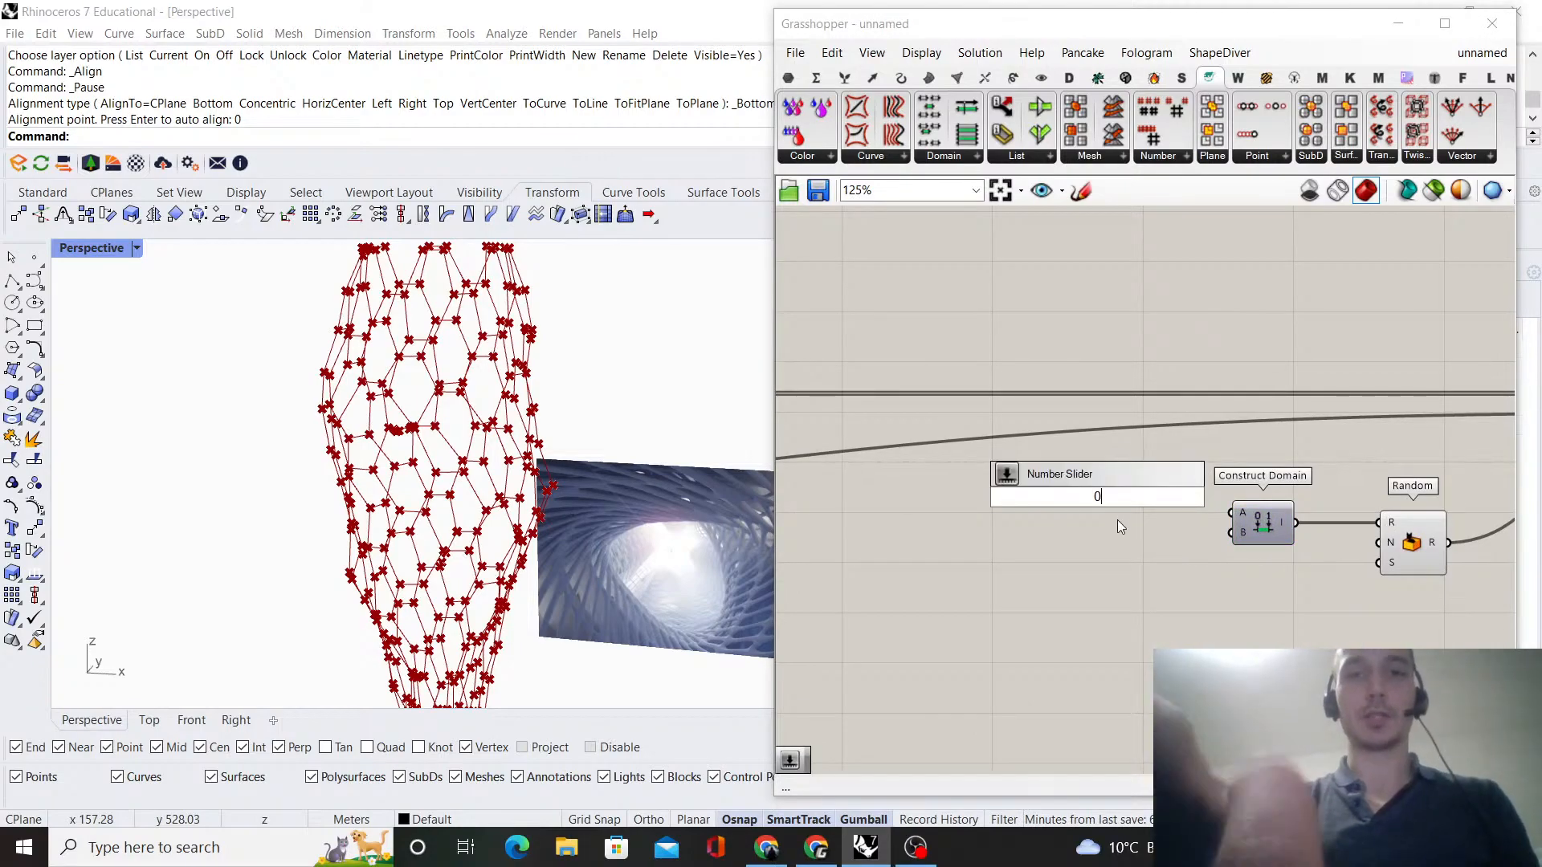
text(.5)
key(Return)
scroll(1123, 529, up, 4)
drag(1337, 503, 1367, 492)
drag(1215, 452, 1178, 488)
click(1309, 419)
- Read the description and value range of Pinch'n'Spread Points' Strengths input
scroll(1309, 420, down, 3)
scroll(1315, 420, down, 1)
right_drag(1275, 433, 1059, 440)
scroll(1354, 474, up, 1)
right_drag(1310, 482, 1137, 484)
right_drag(1510, 384, 1175, 391)
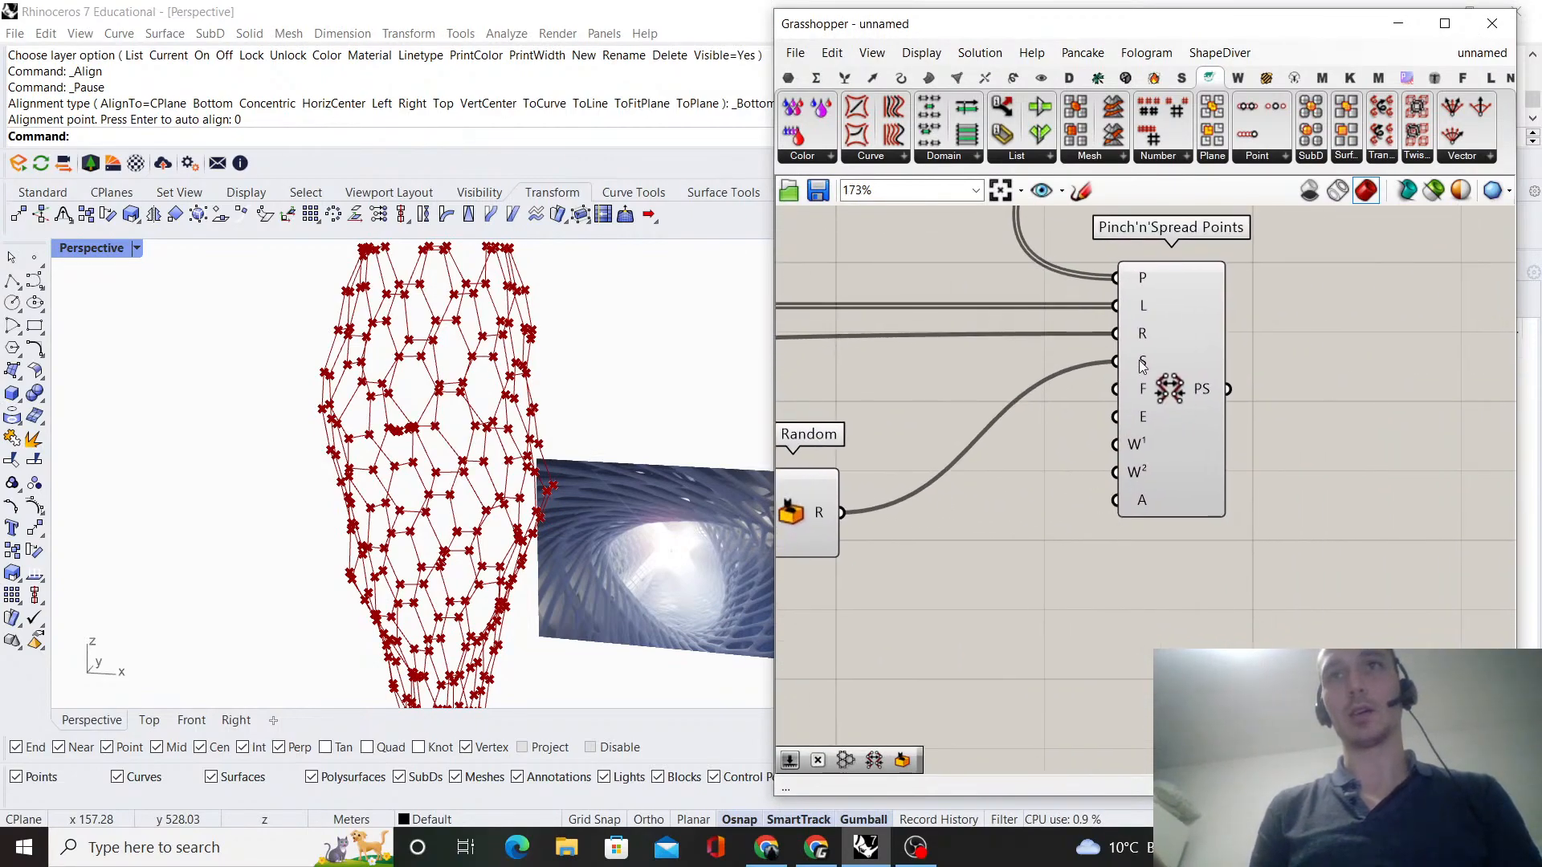
mouse_move(1145, 364)
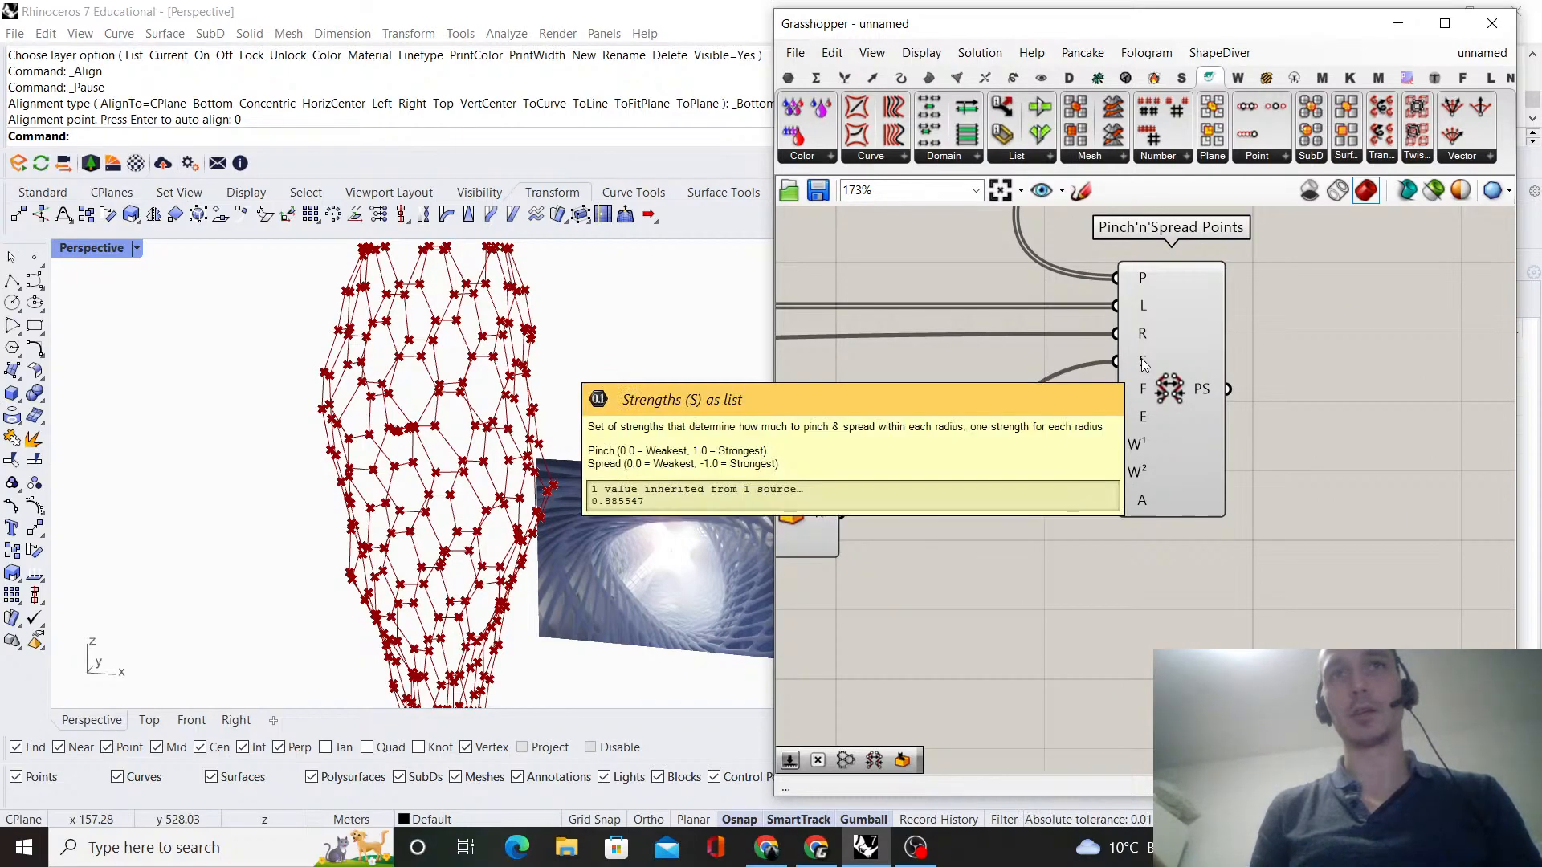
scroll(1206, 463, down, 3)
- Create a number slider set to 0.80, connect it to Construct Domain's B input, and align it under the domain start slider
scroll(1070, 546, up, 3)
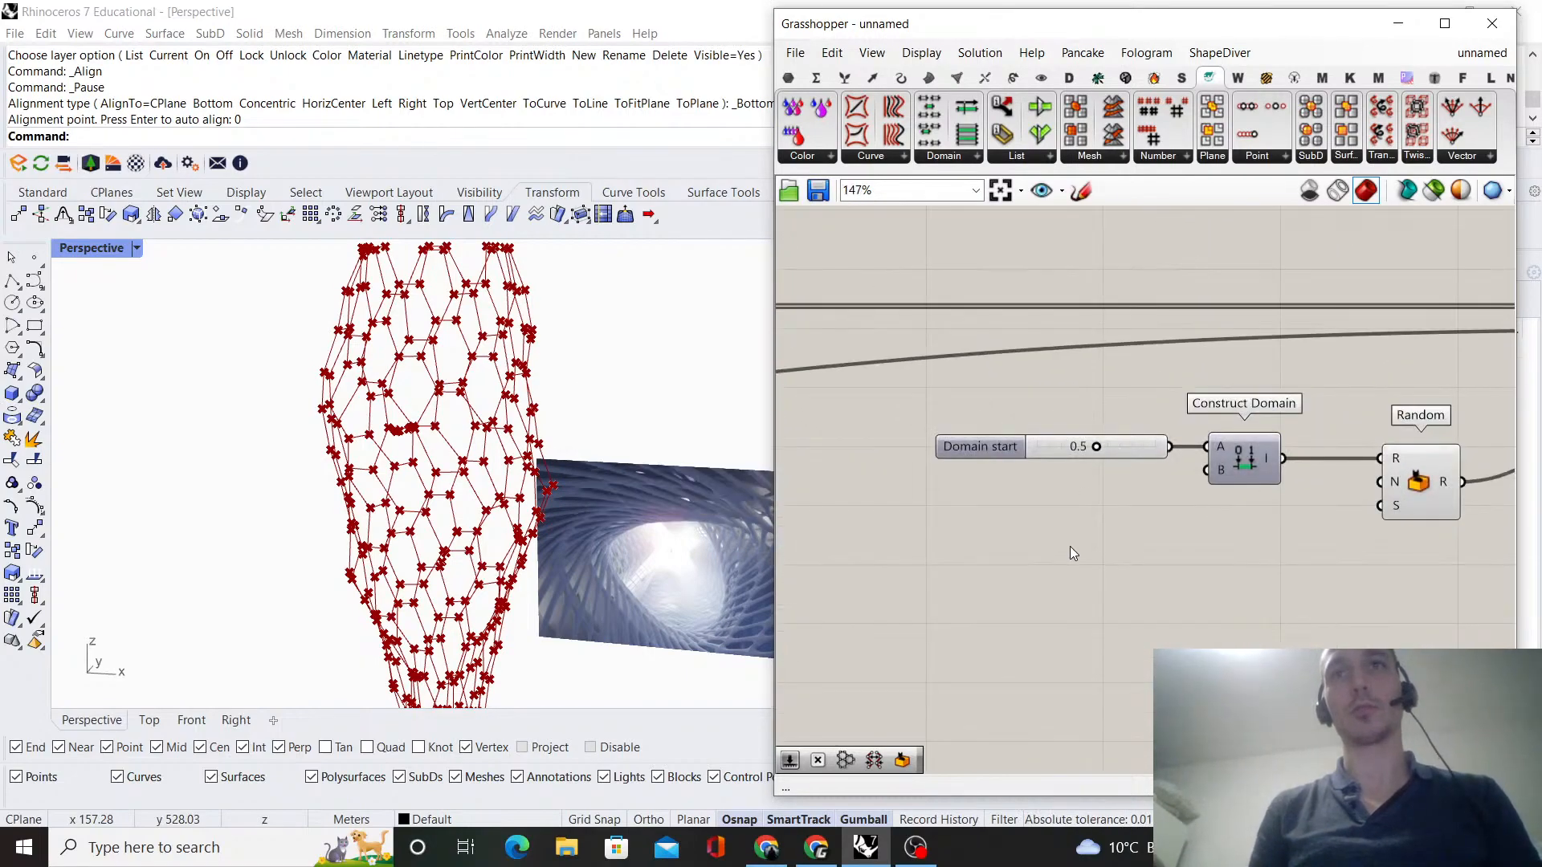
double_click(1070, 546)
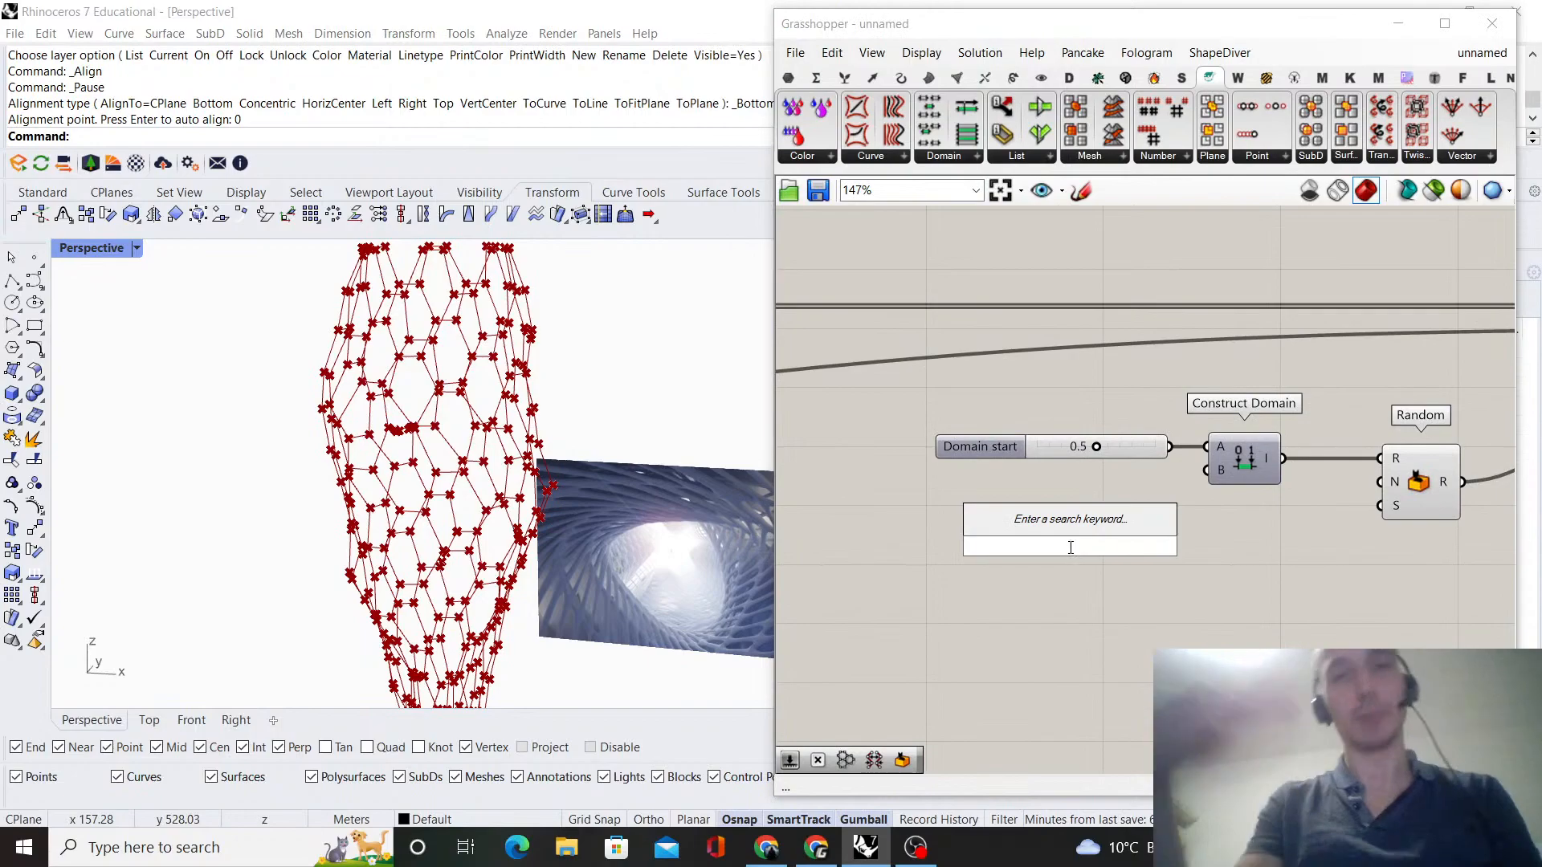
text(0.80)
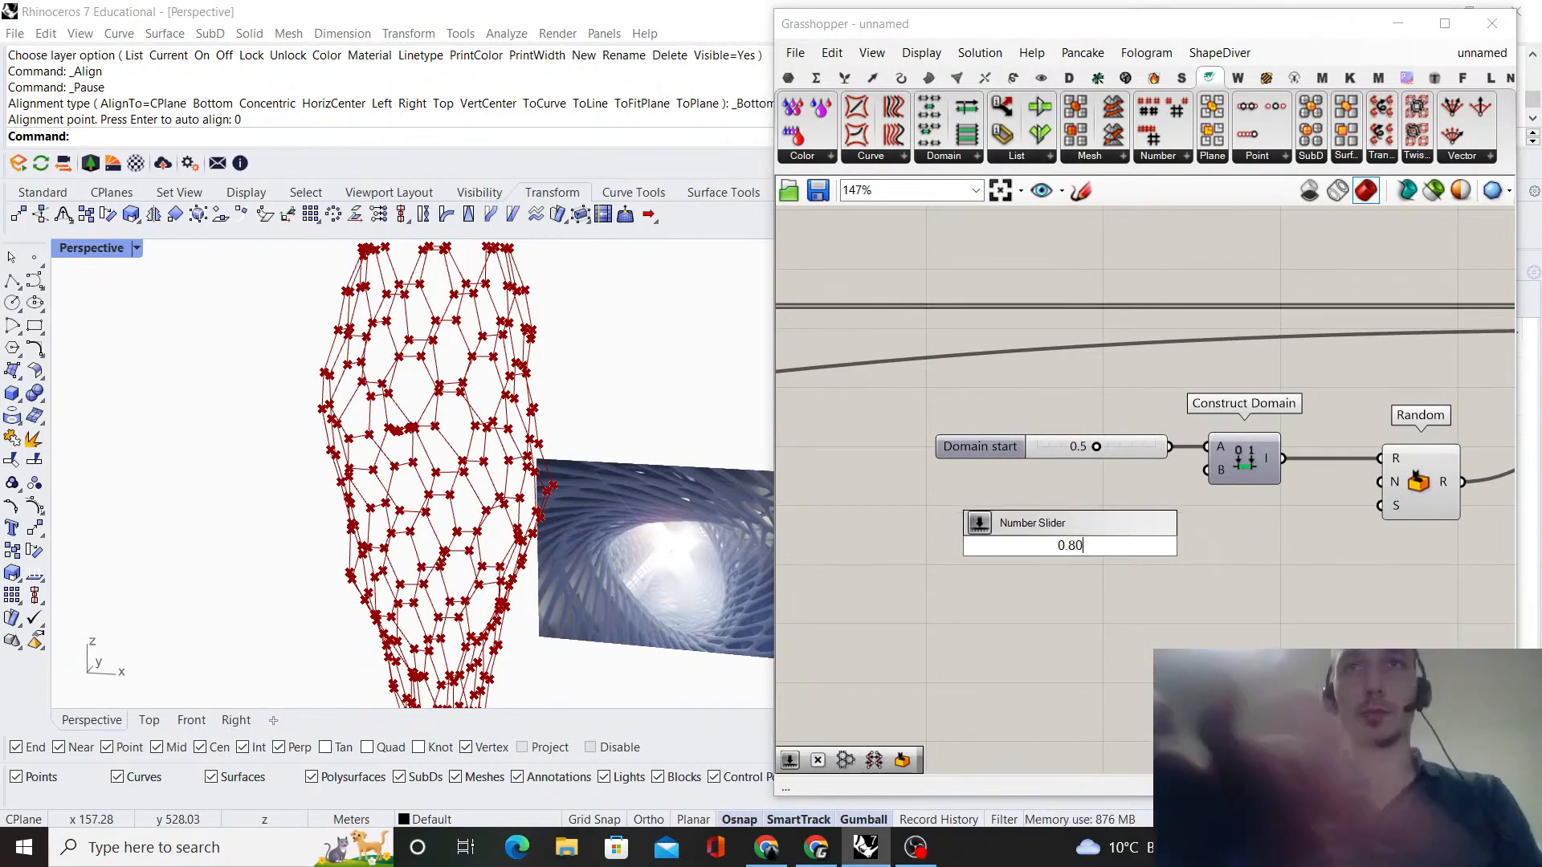
key(Return)
drag(1171, 546, 1207, 470)
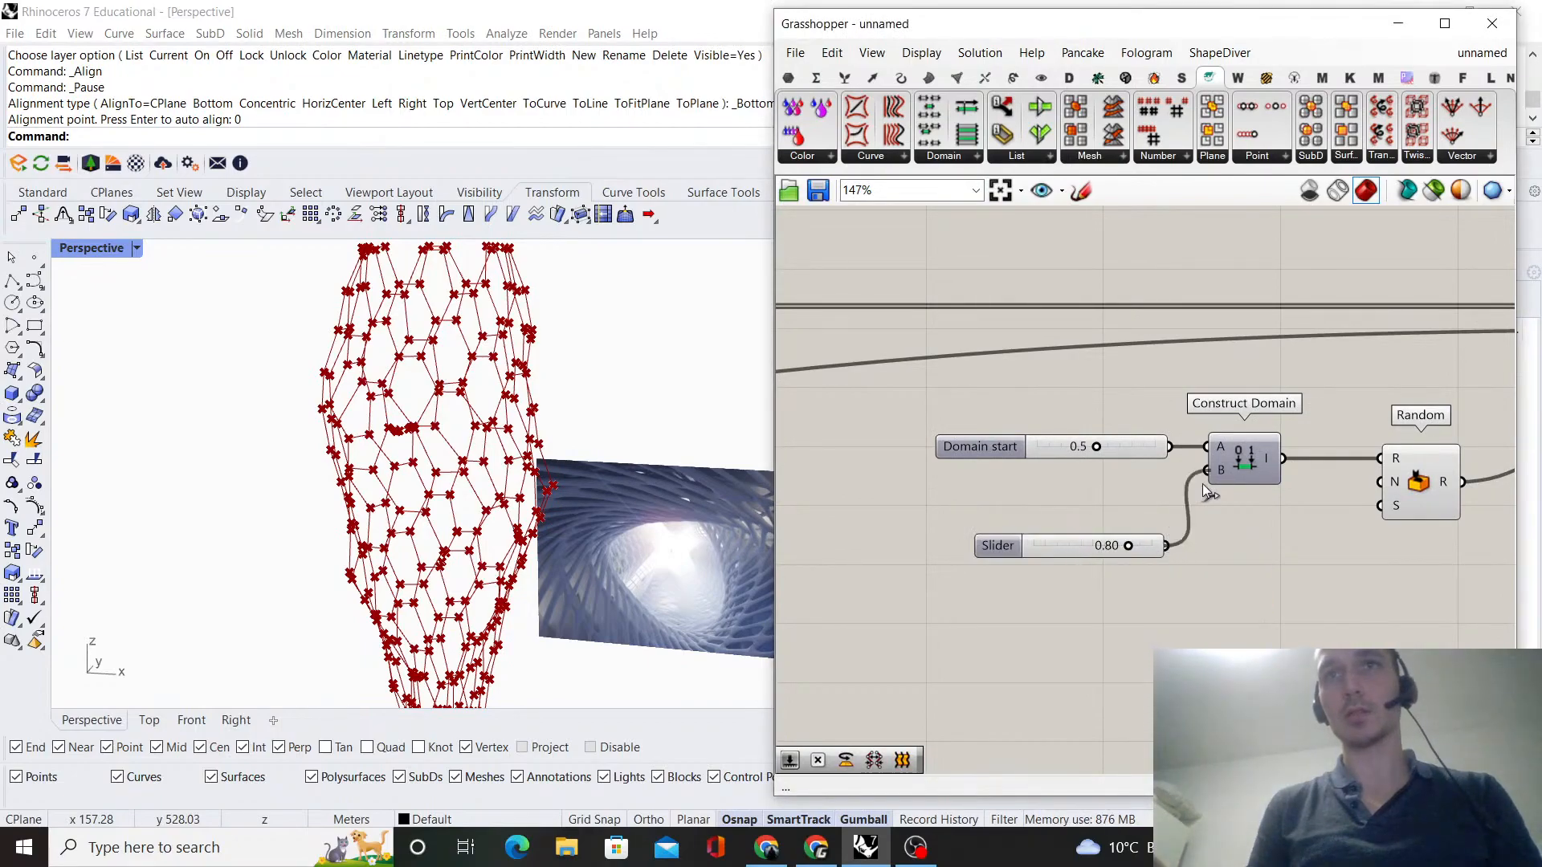
drag(1093, 549, 1075, 470)
click(1165, 522)
- Insert a Negative component between Random's output and Pinch'n'Spread Points' S input
scroll(1205, 522, down, 2)
right_drag(1214, 520, 887, 530)
scroll(1100, 539, up, 1)
double_click(1108, 542)
text(negative)
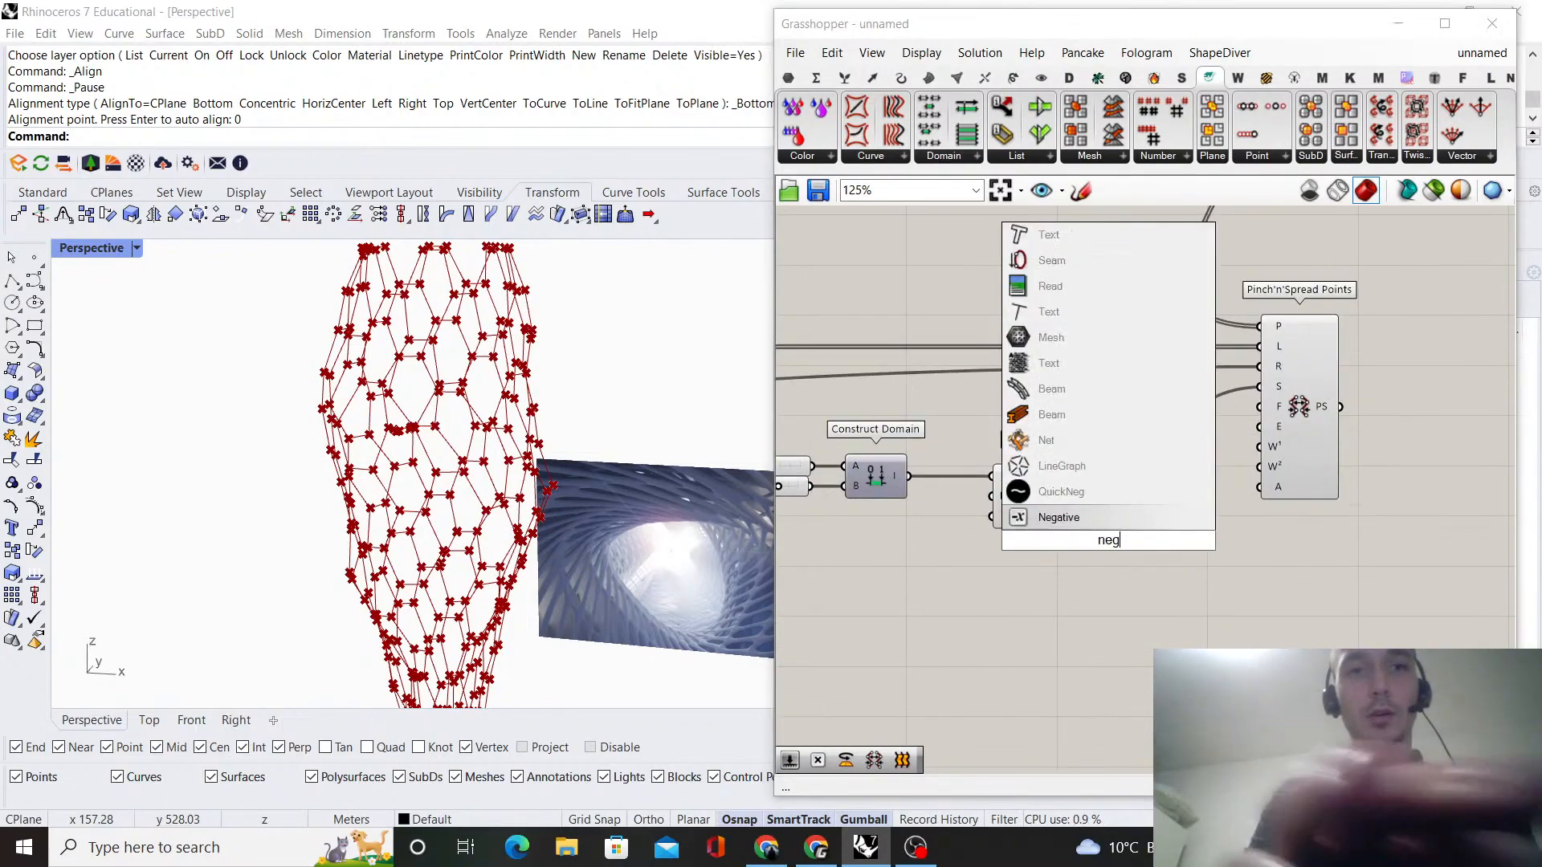
key(Return)
drag(1072, 501, 1077, 540)
drag(1105, 539, 1134, 495)
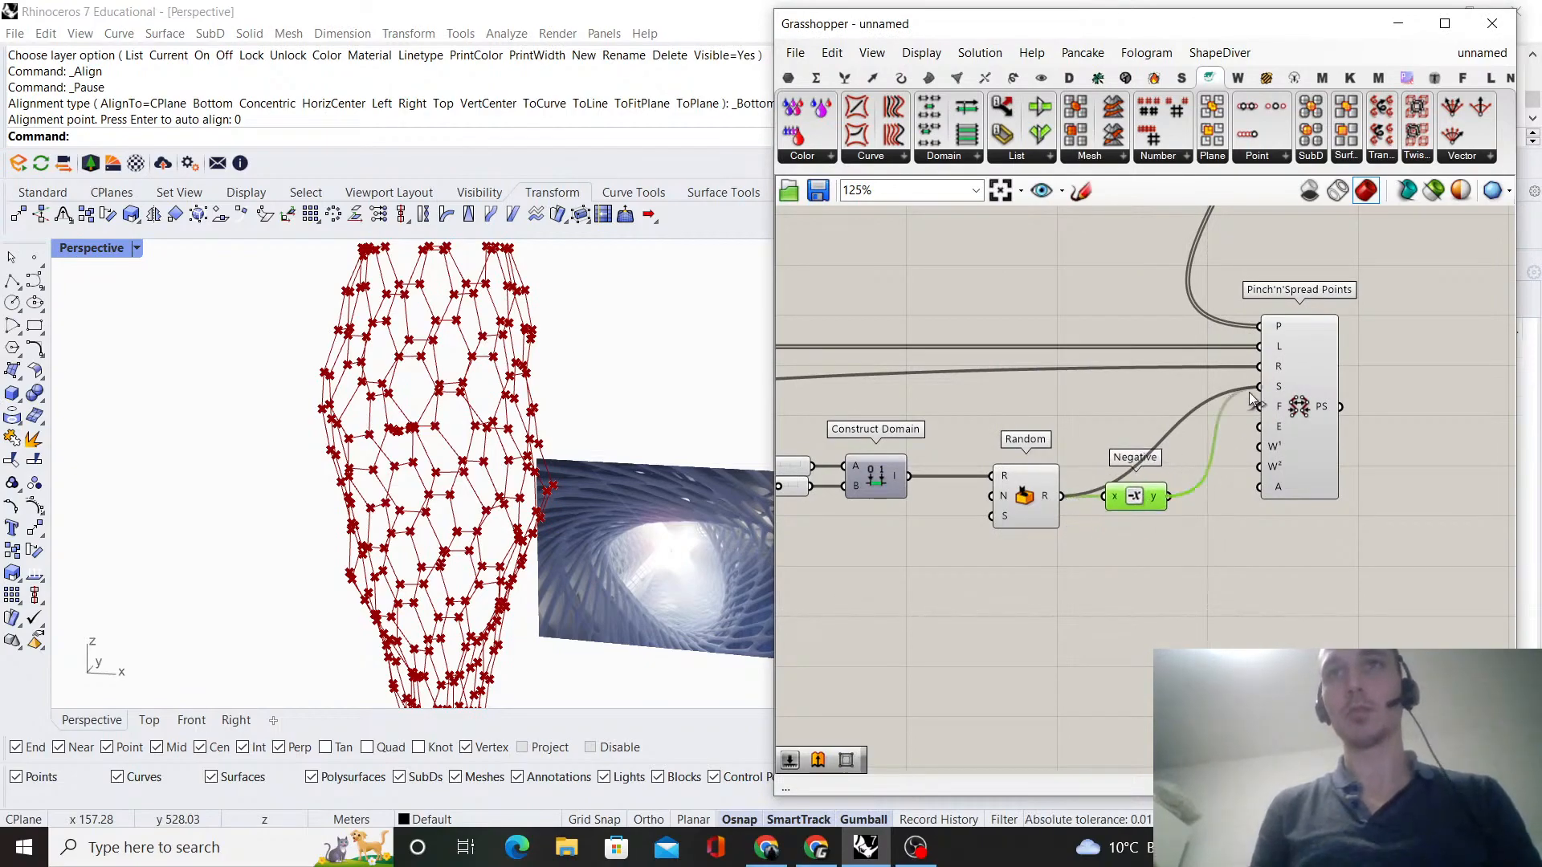
- Feed the Negative component's output into the S input of Pinch'n'Spread Points, replacing the direct Random connection
drag(1250, 392, 1260, 387)
click(1278, 416)
right_drag(392, 392, 486, 394)
scroll(485, 393, up, 5)
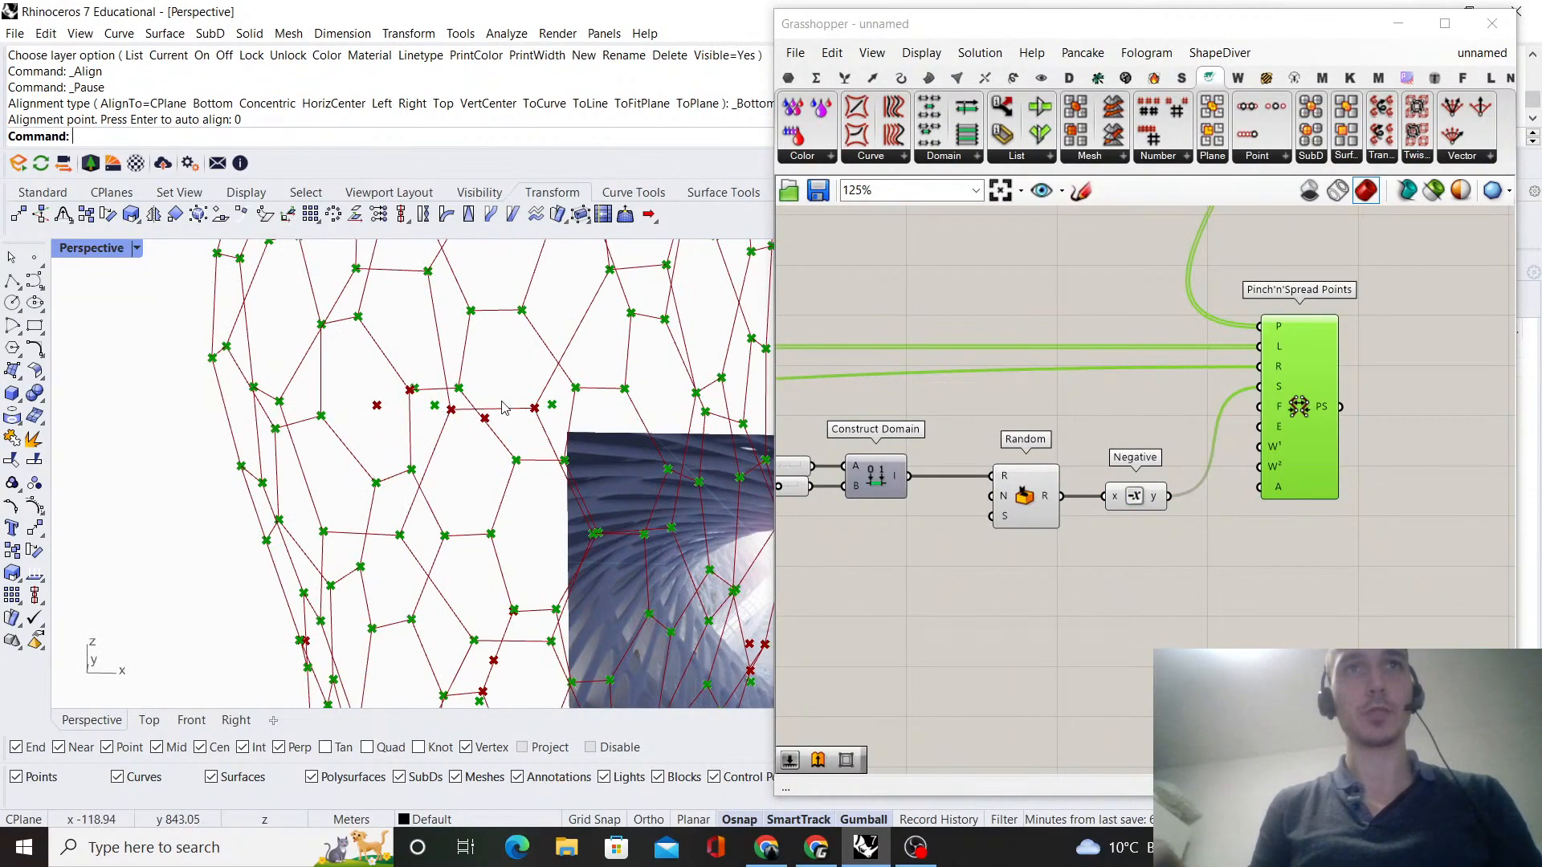
- Turn off the geometry preview of the Network From Lines component
scroll(1165, 379, down, 4)
scroll(1162, 322, up, 2)
scroll(1164, 323, up, 2)
click(1115, 293)
right_click(1245, 318)
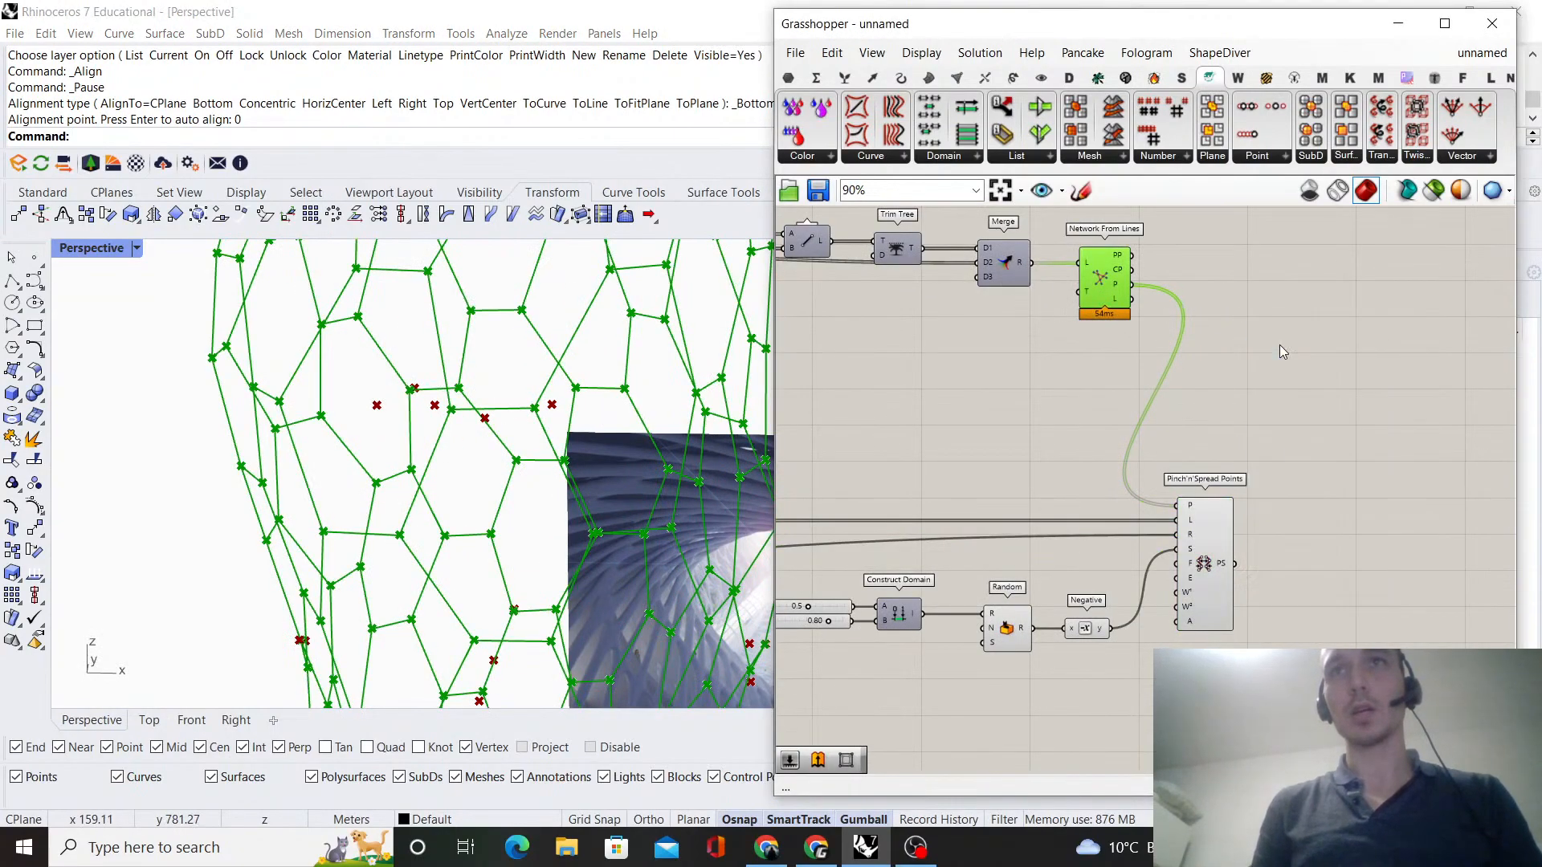
click(1279, 348)
- Add a List Item component beside Pinch'n'Spread Points
click(1246, 490)
right_drag(1246, 499, 1114, 493)
scroll(1114, 492, up, 1)
double_click(1203, 501)
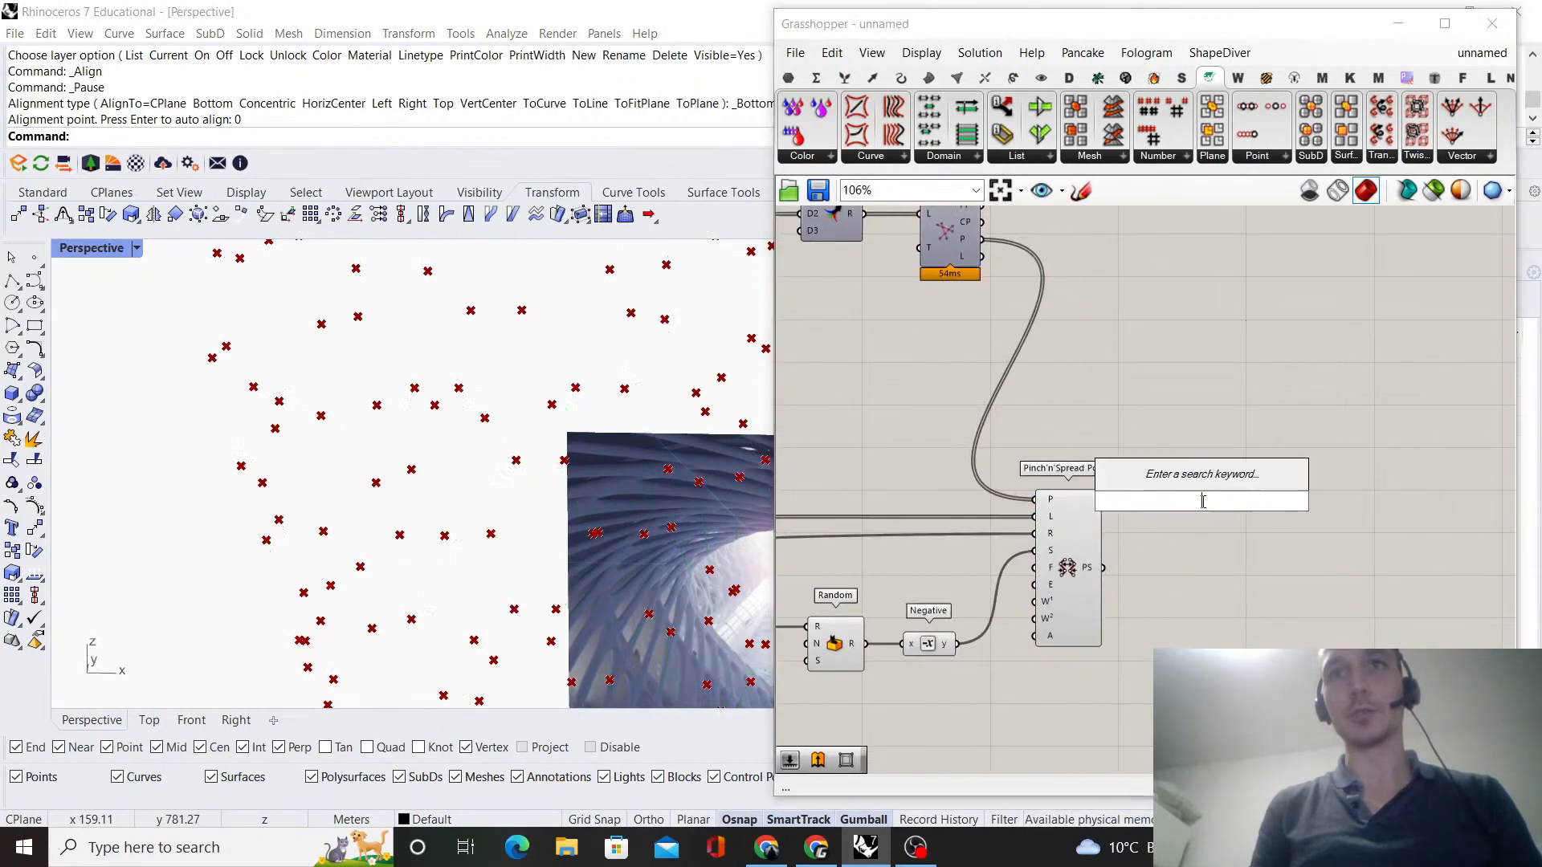
text(list item)
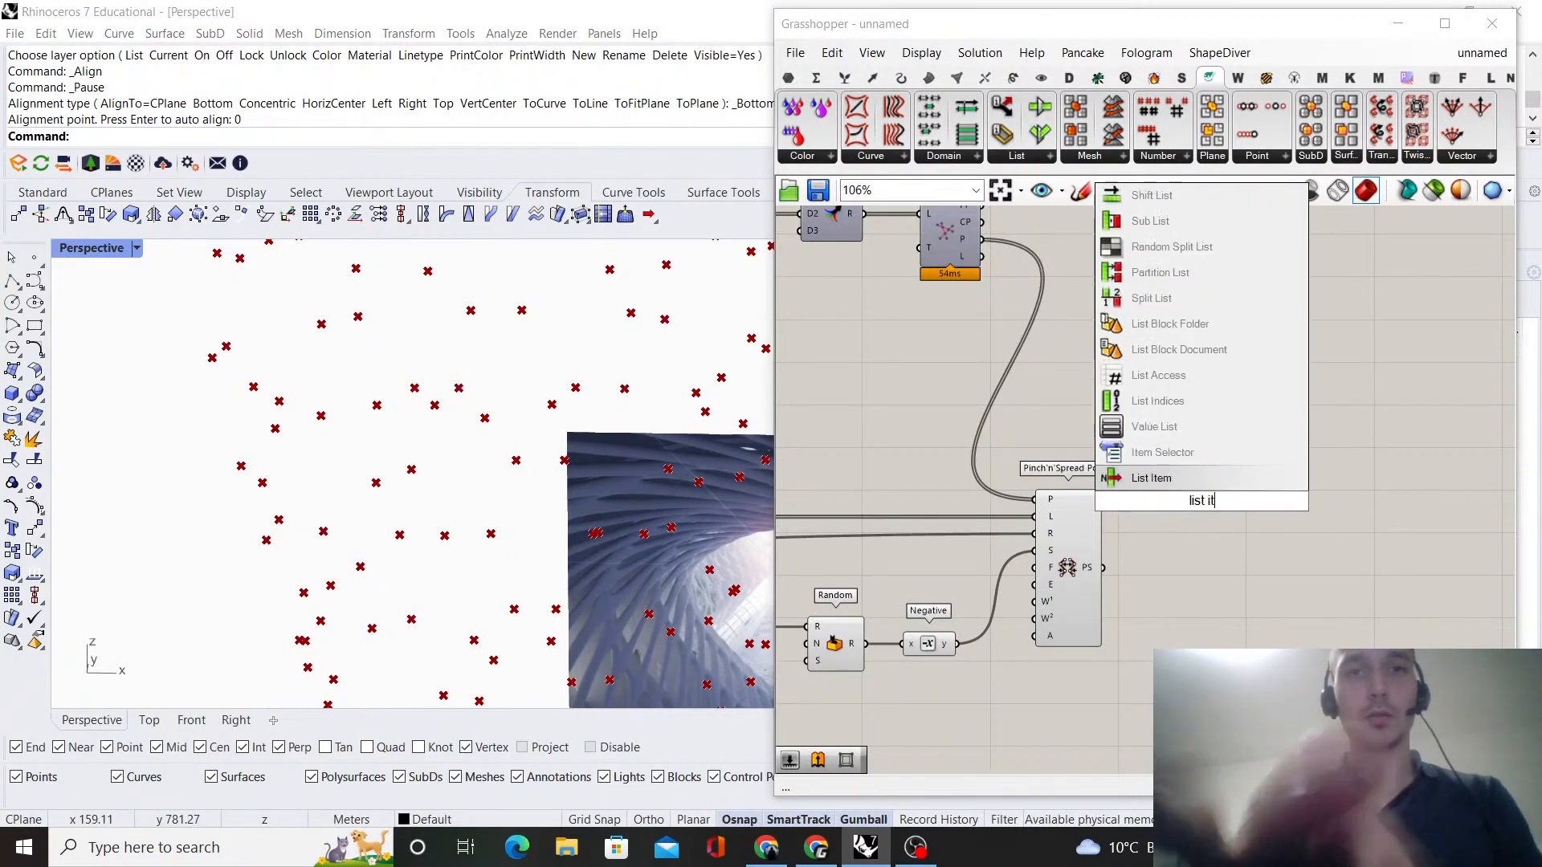
key(Return)
scroll(487, 508, down, 10)
right_drag(487, 508, 454, 430)
scroll(1076, 305, down, 3)
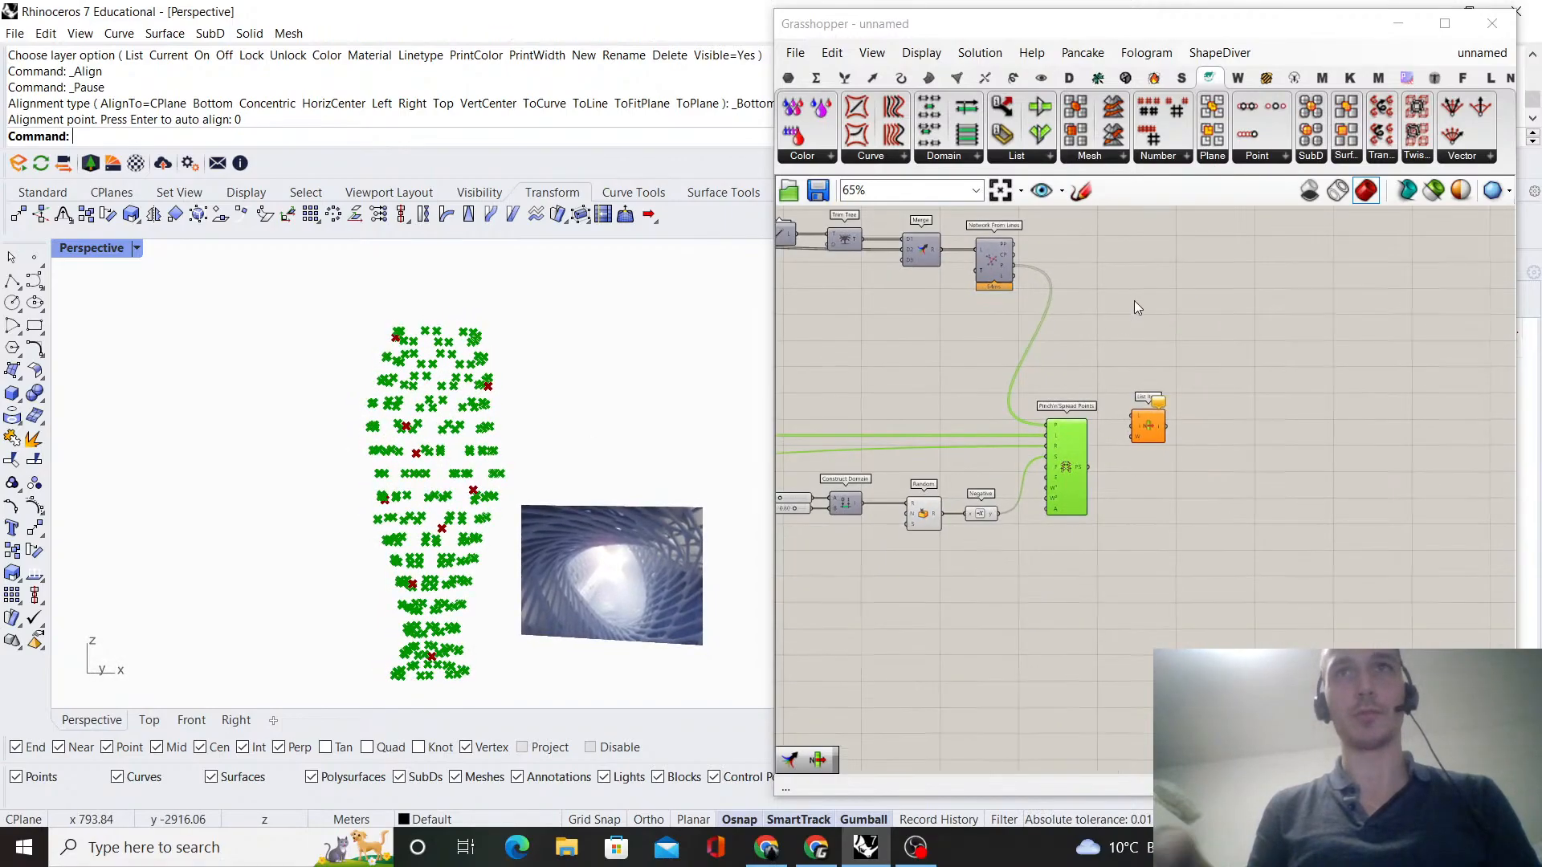
- Connect Pinch'n'Spread's PS output to List Item's L input and Network From Lines' CP output to its index input
click(1130, 299)
scroll(1044, 482, up, 4)
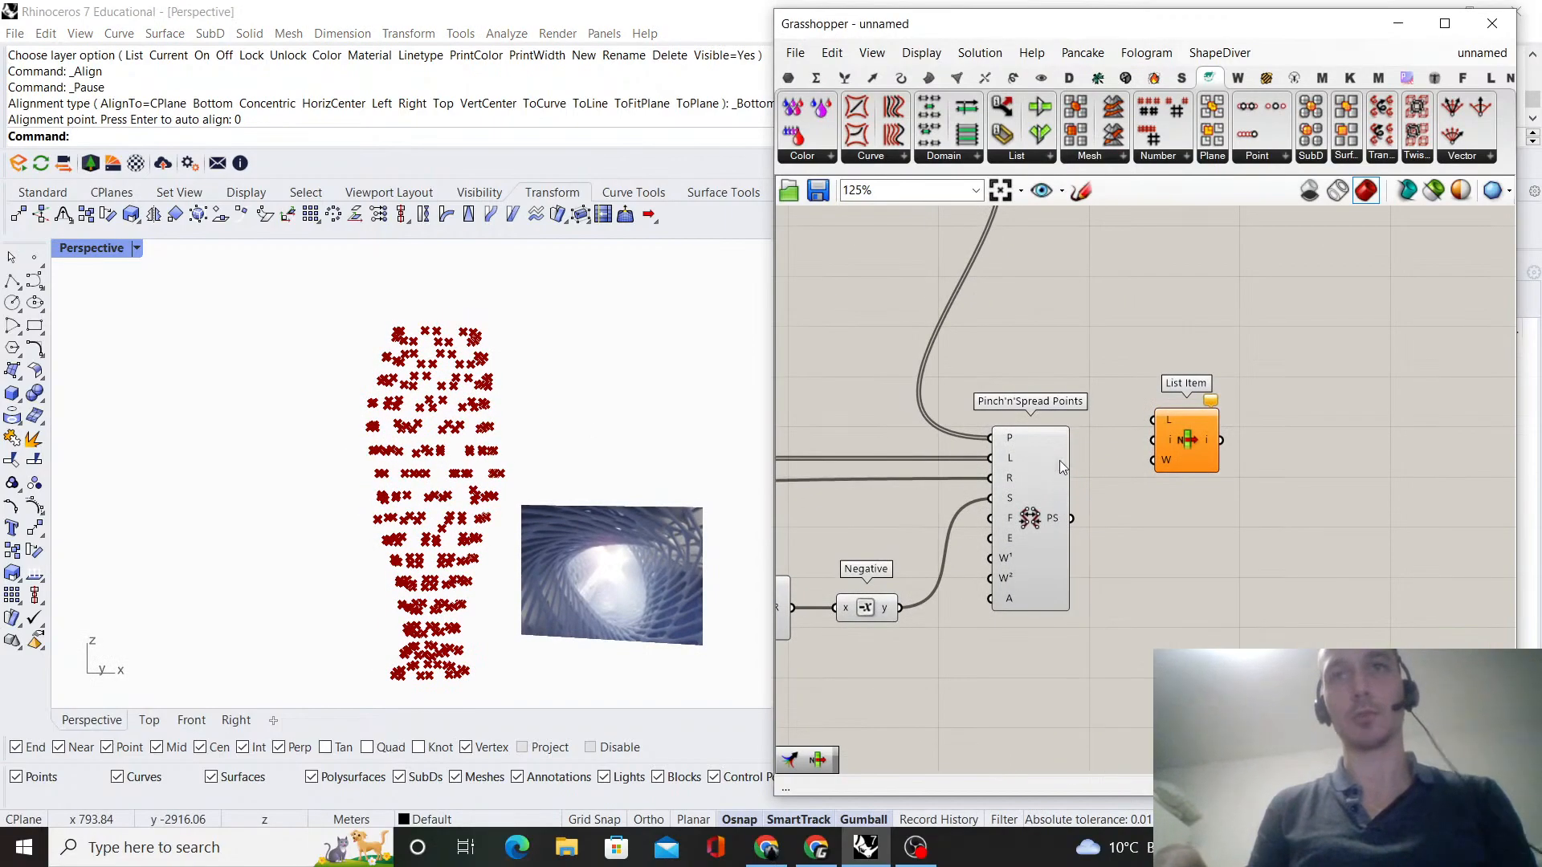
scroll(1059, 471, down, 4)
scroll(1053, 425, up, 4)
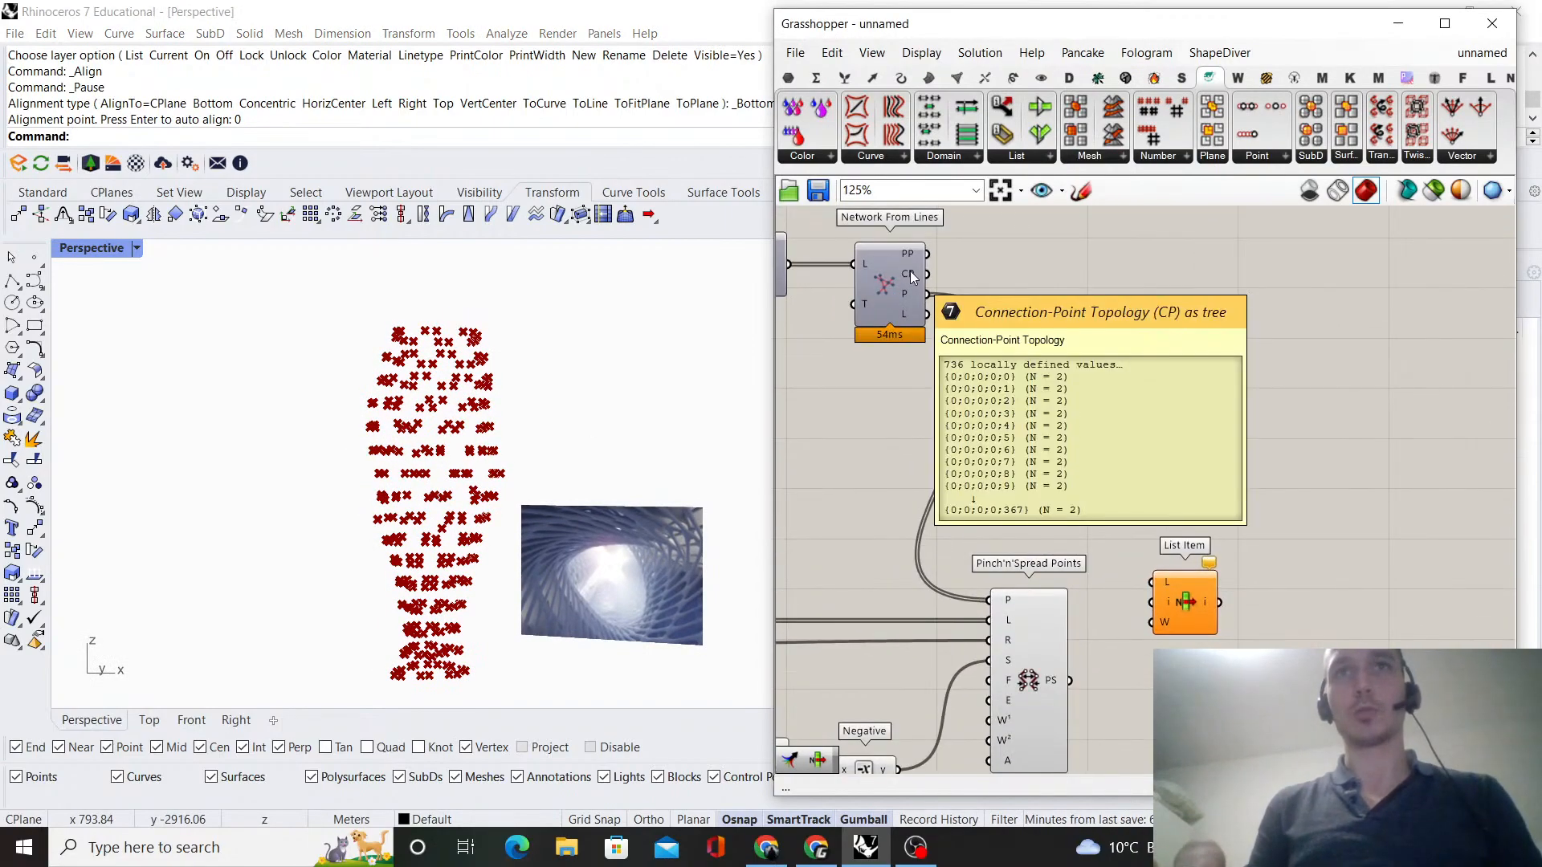
drag(914, 271, 1148, 580)
drag(1187, 571, 1298, 669)
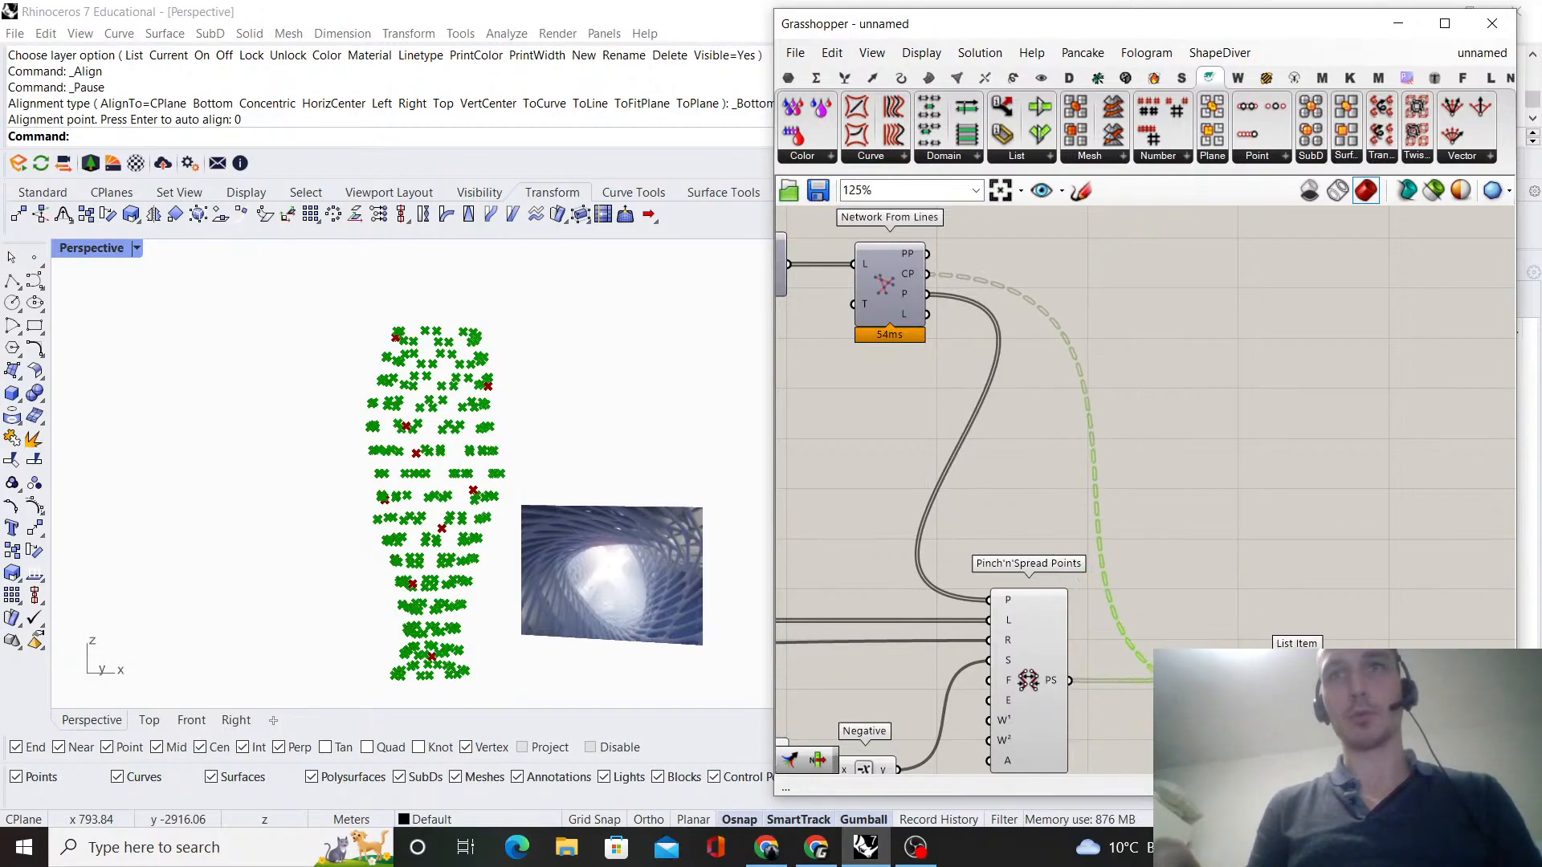
right_drag(1299, 669, 1164, 516)
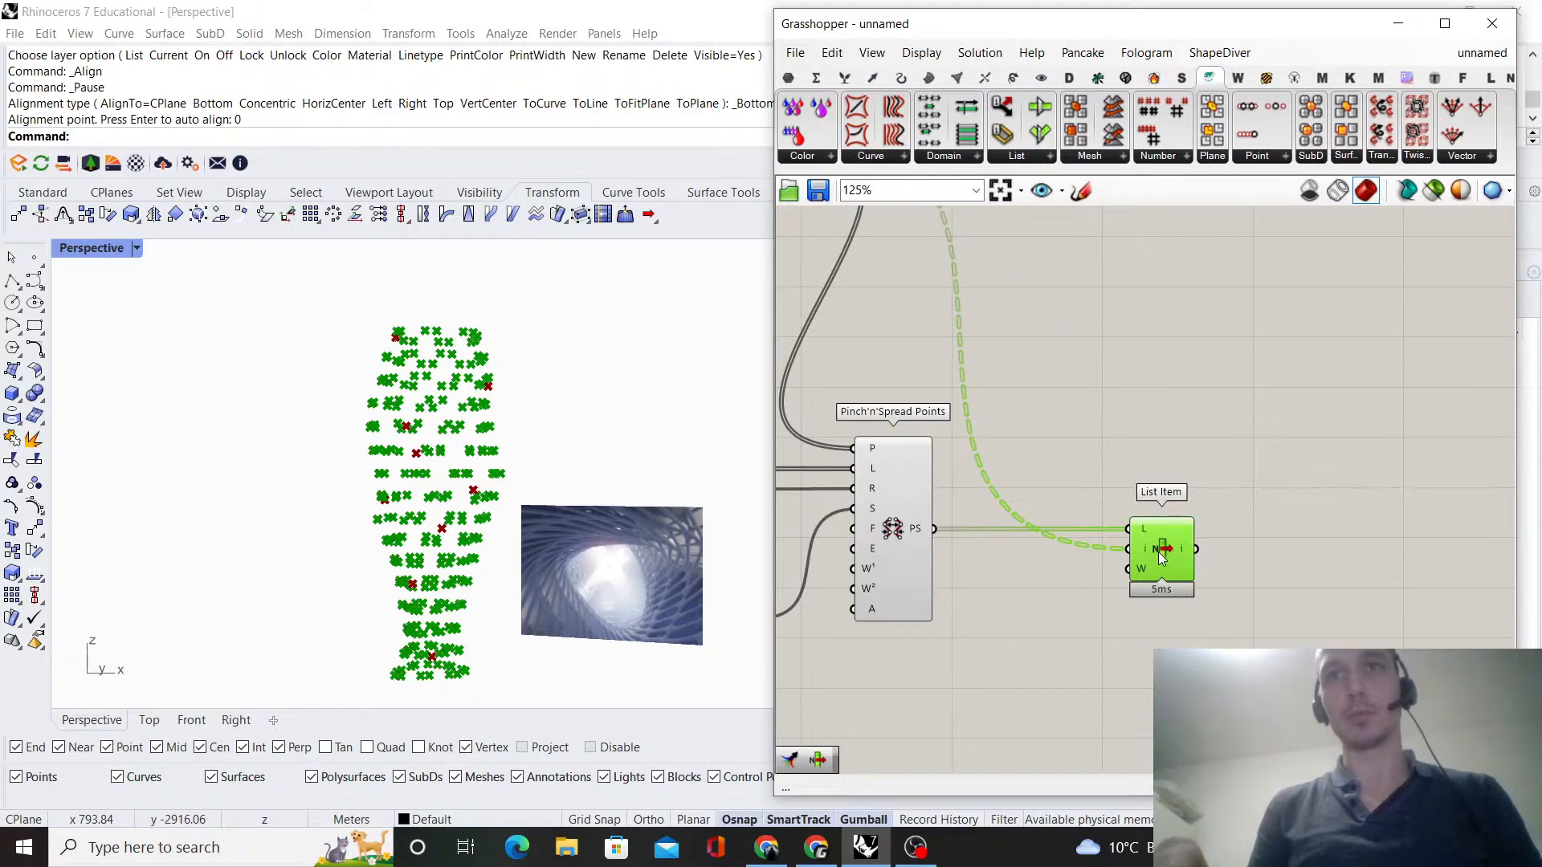
mouse_move(1138, 529)
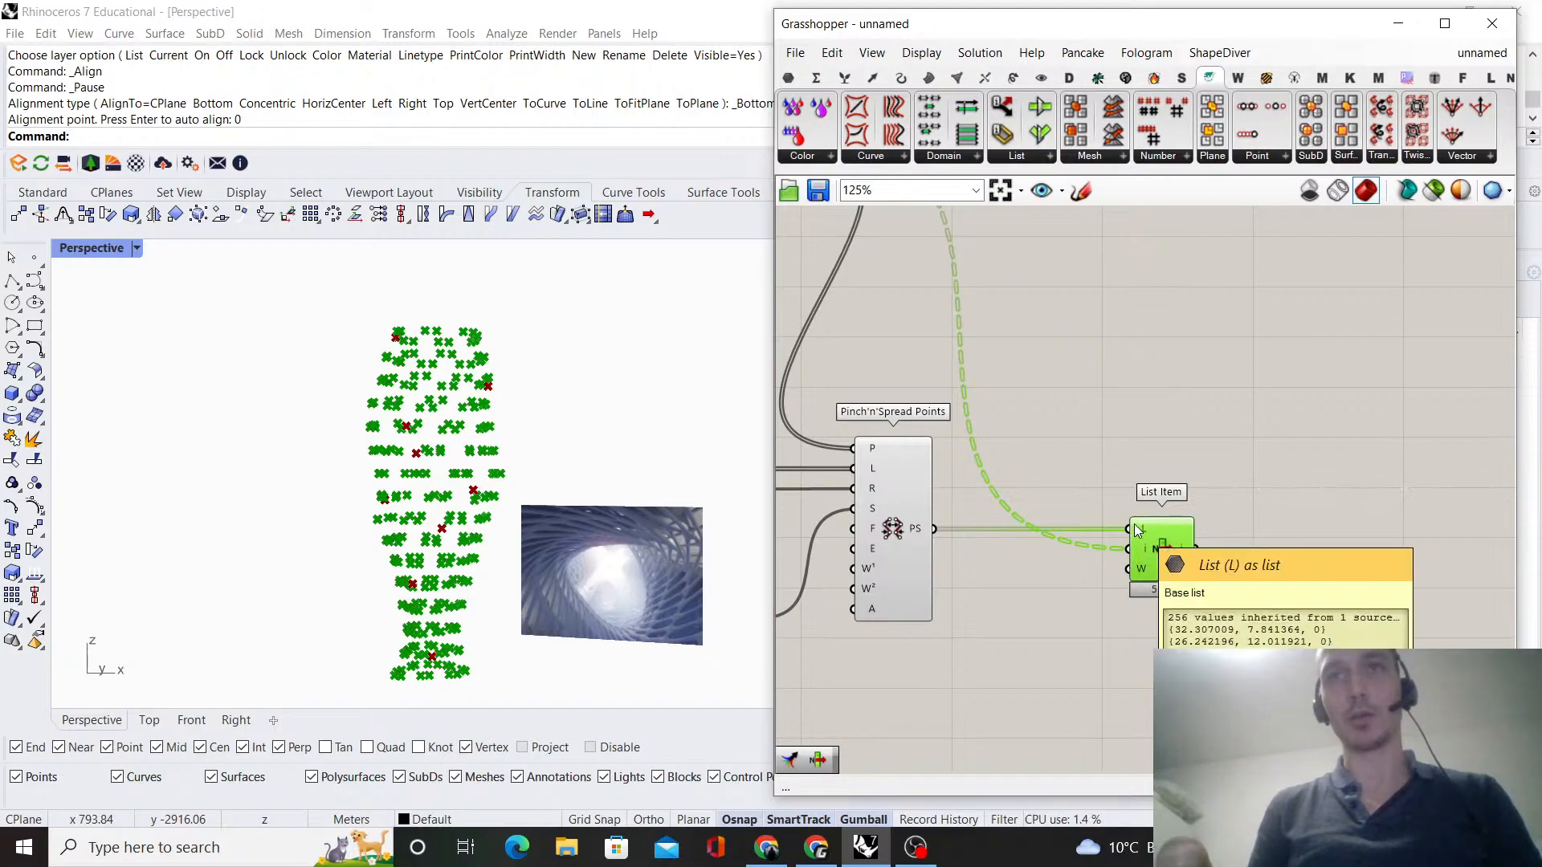
mouse_move(1183, 549)
scroll(1182, 546, down, 3)
right_drag(1146, 484, 1180, 507)
scroll(969, 307, up, 2)
mouse_move(969, 307)
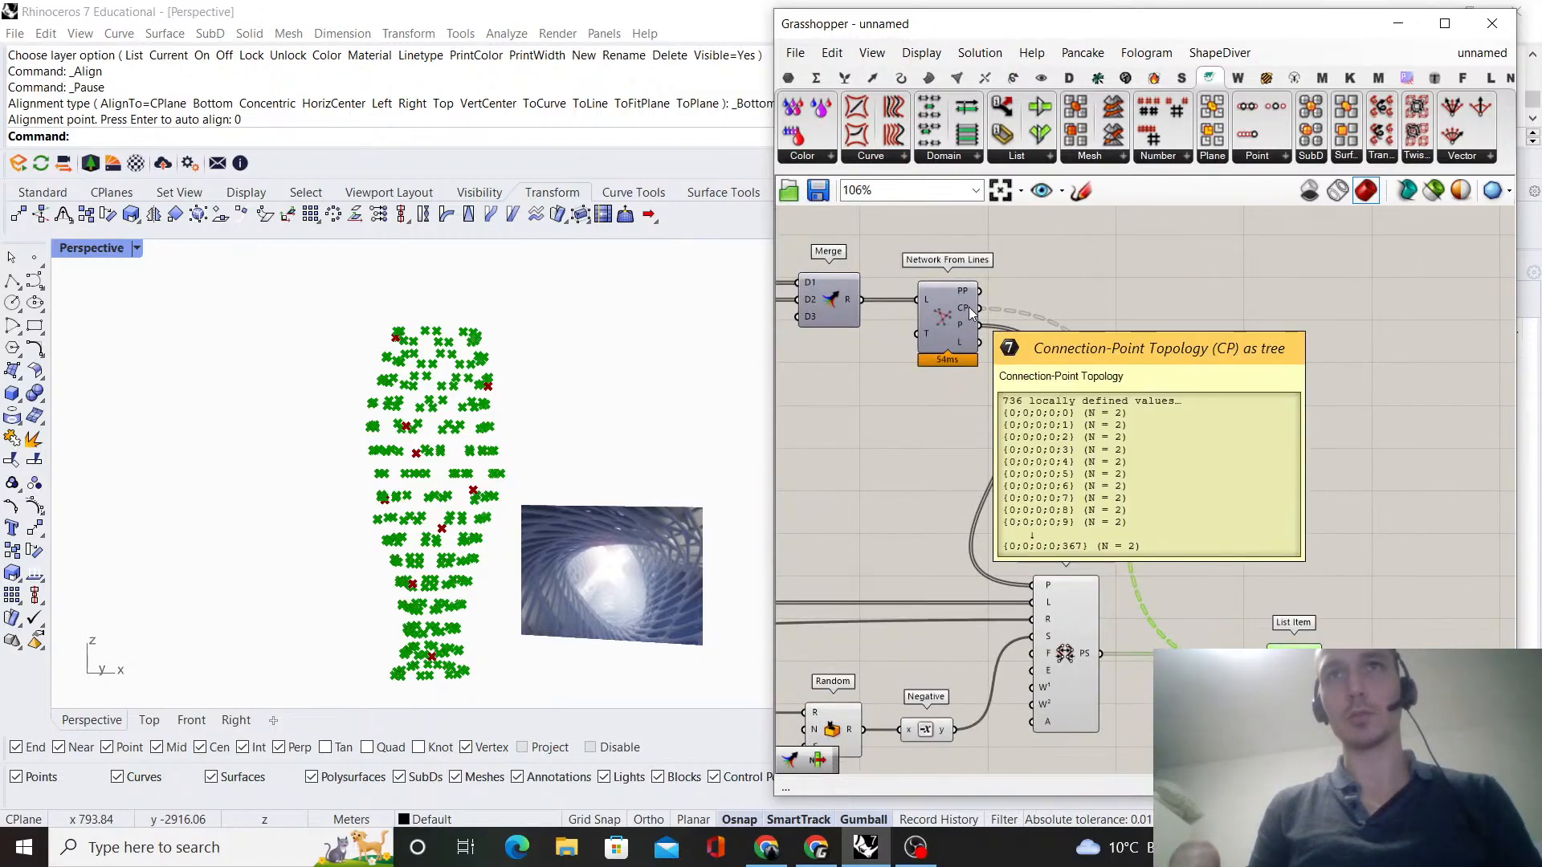
scroll(1159, 506, up, 2)
double_click(1160, 506)
text(line)
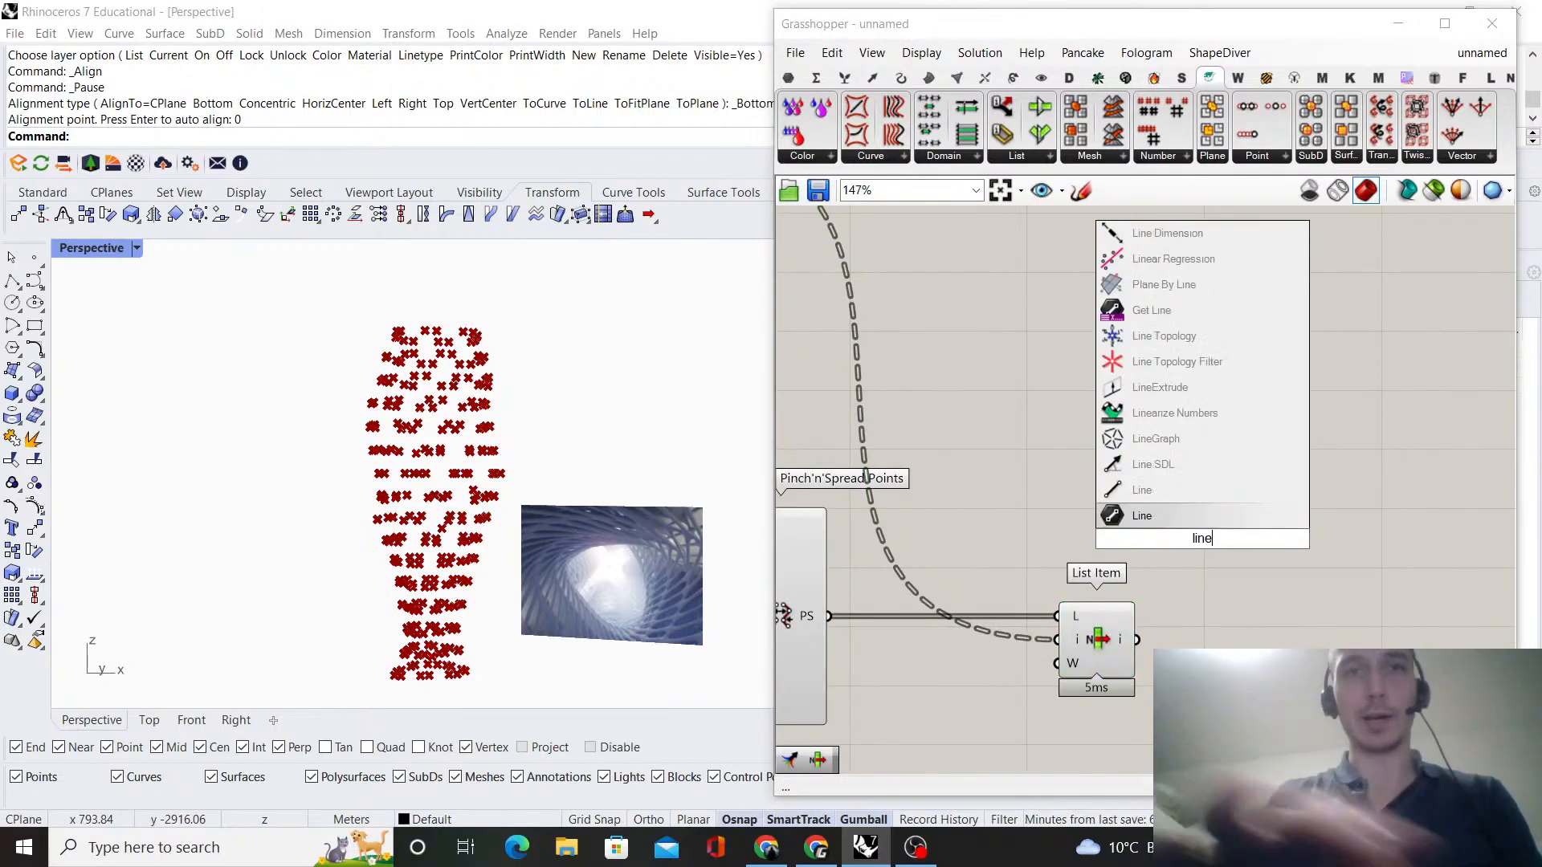
click(1198, 507)
scroll(1132, 630, up, 2)
mouse_move(1115, 643)
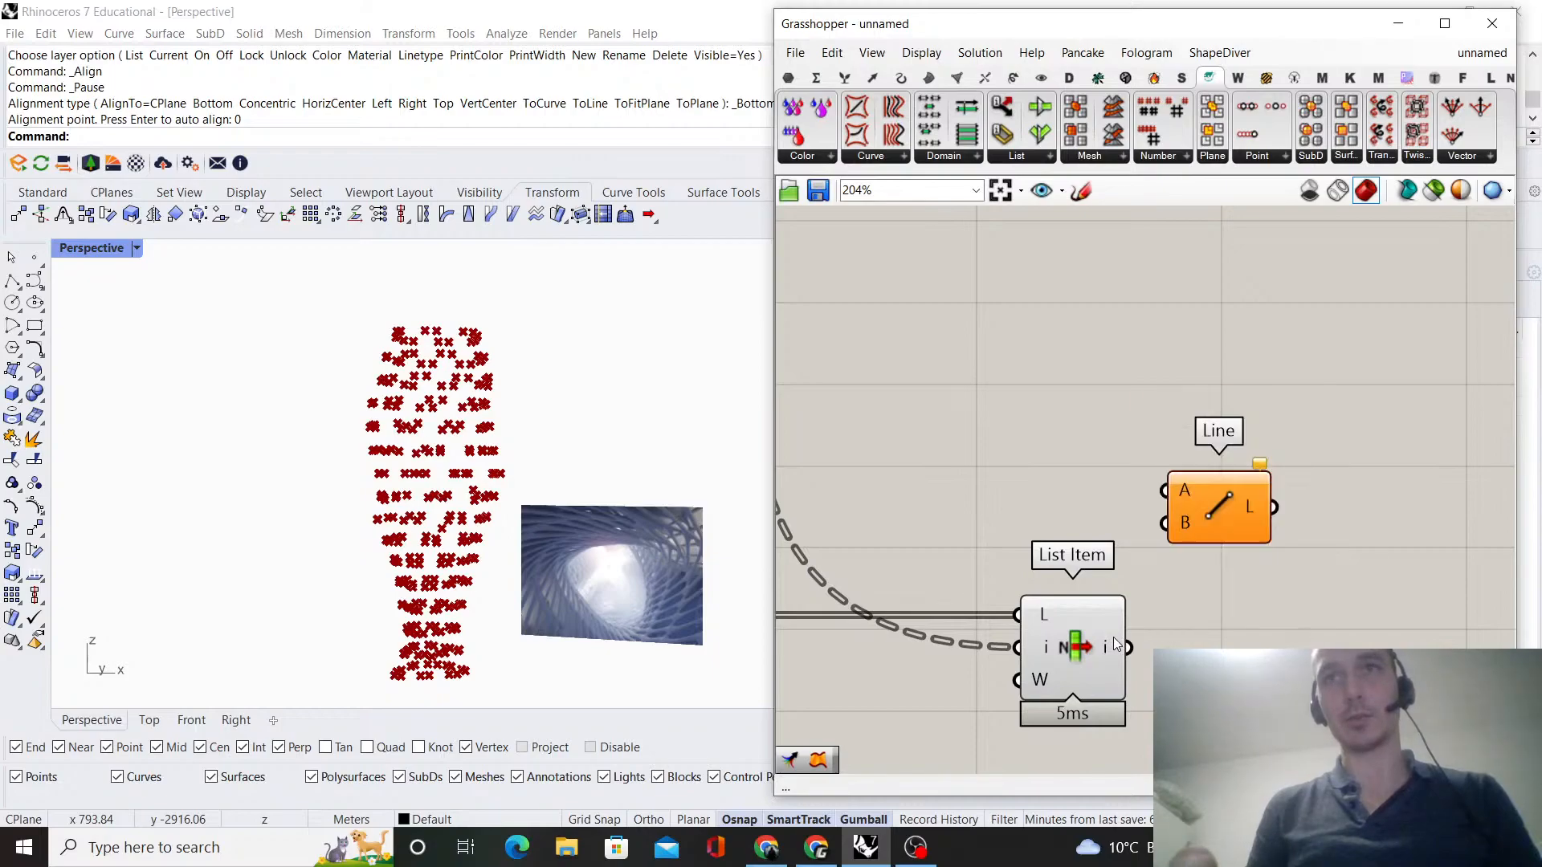
double_click(1249, 641)
text(li)
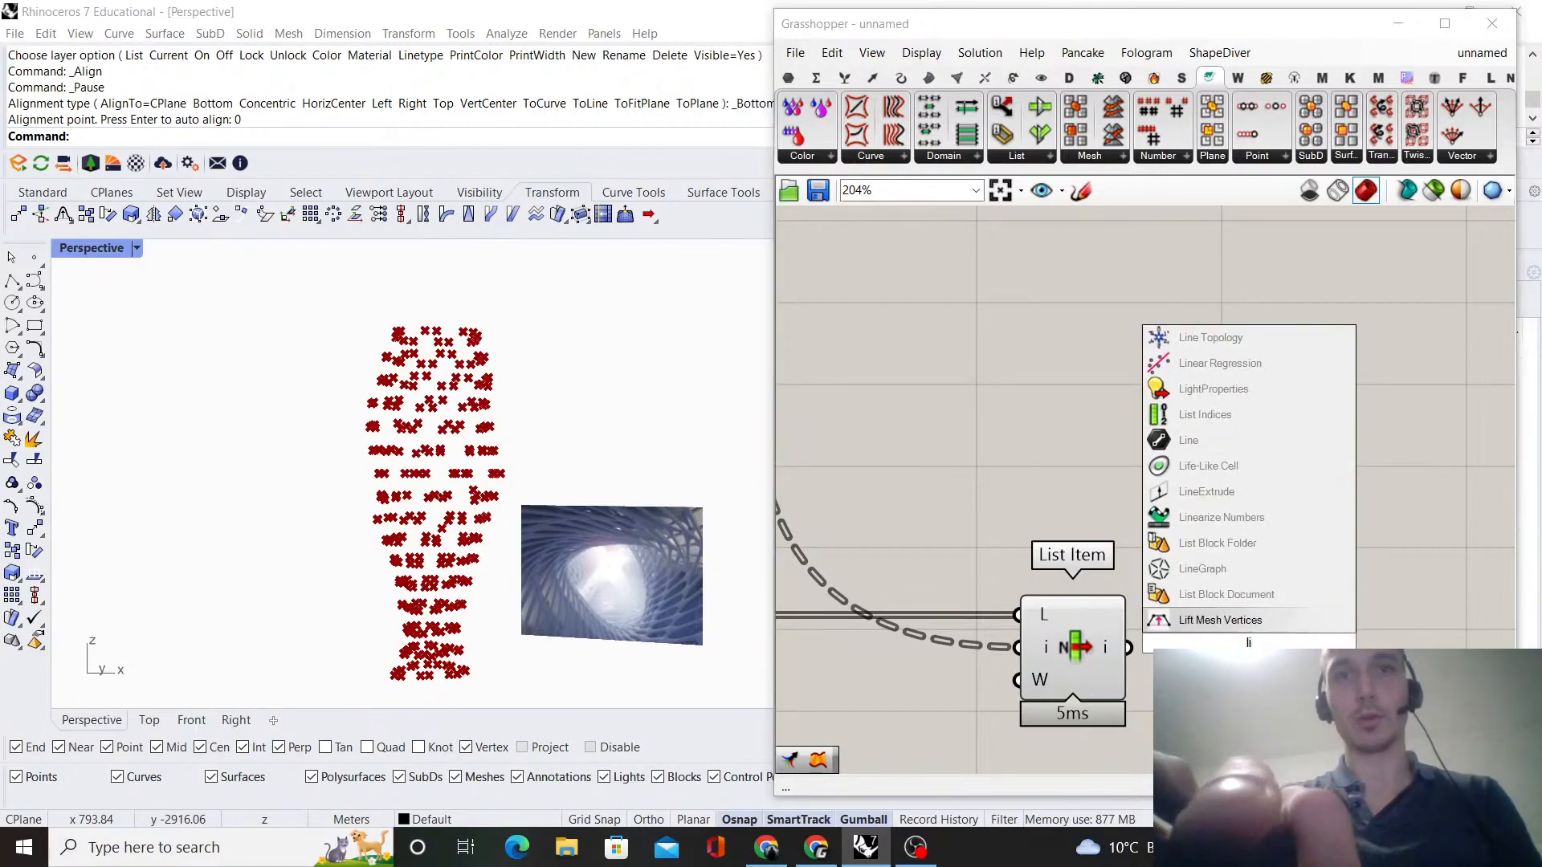
text(s)
key(Escape)
key(Delete)
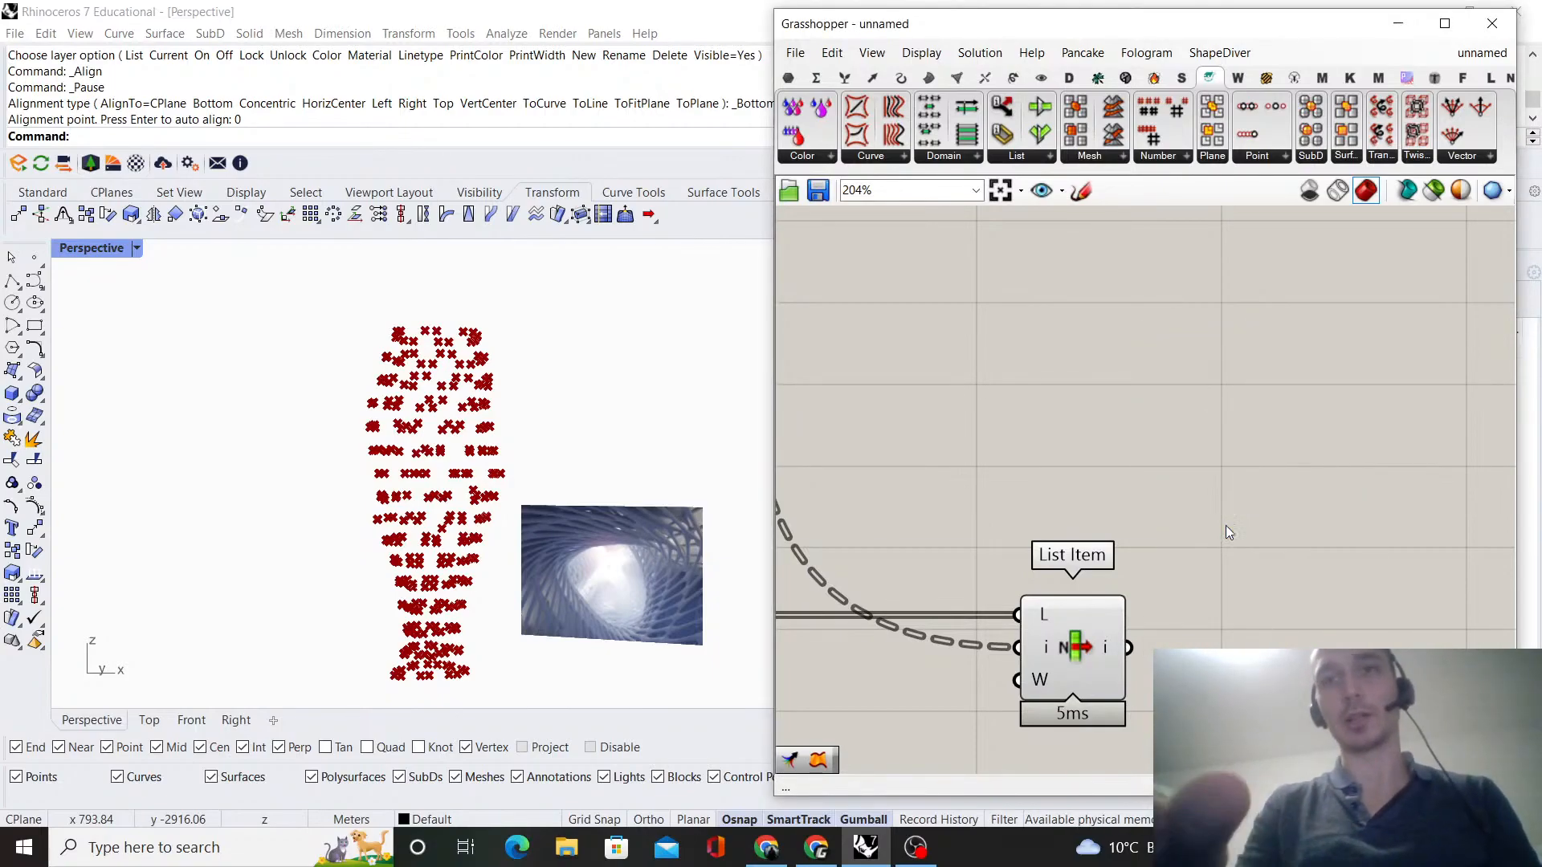
- Add a PolyLine component and connect List Item's output to its V input
double_click(1226, 526)
text(polyli)
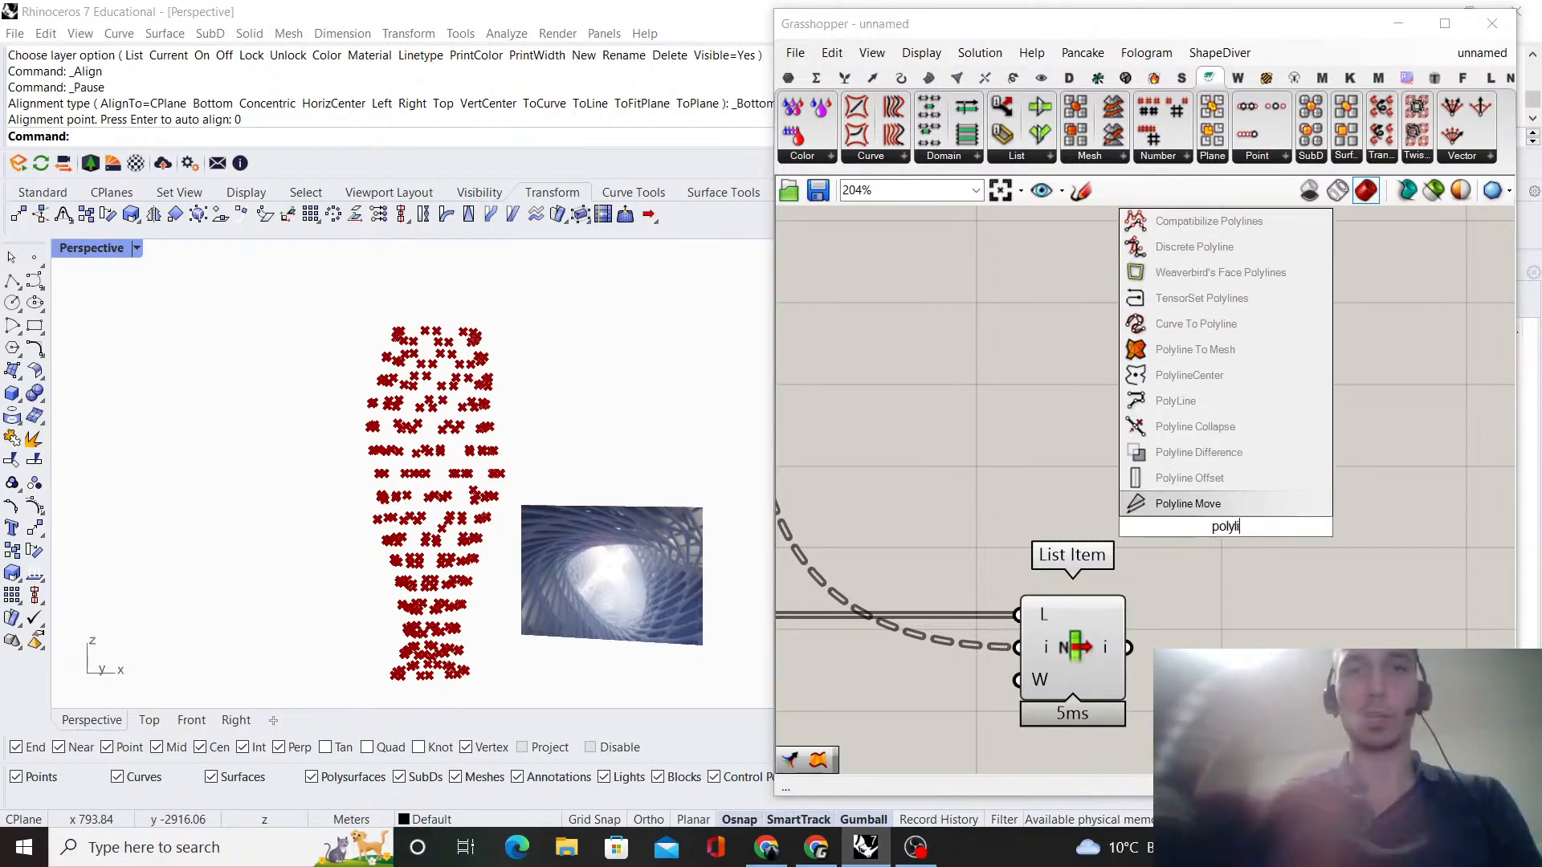
click(1214, 404)
drag(1129, 648, 1318, 661)
- Turn off the previews of the Pinch'n'Spread Points and List Item components
drag(1174, 705, 1077, 607)
middle_click(1062, 518)
click(1122, 549)
click(899, 507)
- Try different start and end values for the random domain, including start values of 0.9 and 0.5
scroll(1124, 576, down, 5)
right_drag(1125, 575, 1473, 521)
scroll(1290, 687, down, 1)
drag(1289, 678, 1047, 445)
click(1105, 481)
right_drag(537, 489, 536, 418)
scroll(469, 551, up, 5)
scroll(1124, 498, down, 2)
scroll(1032, 556, up, 7)
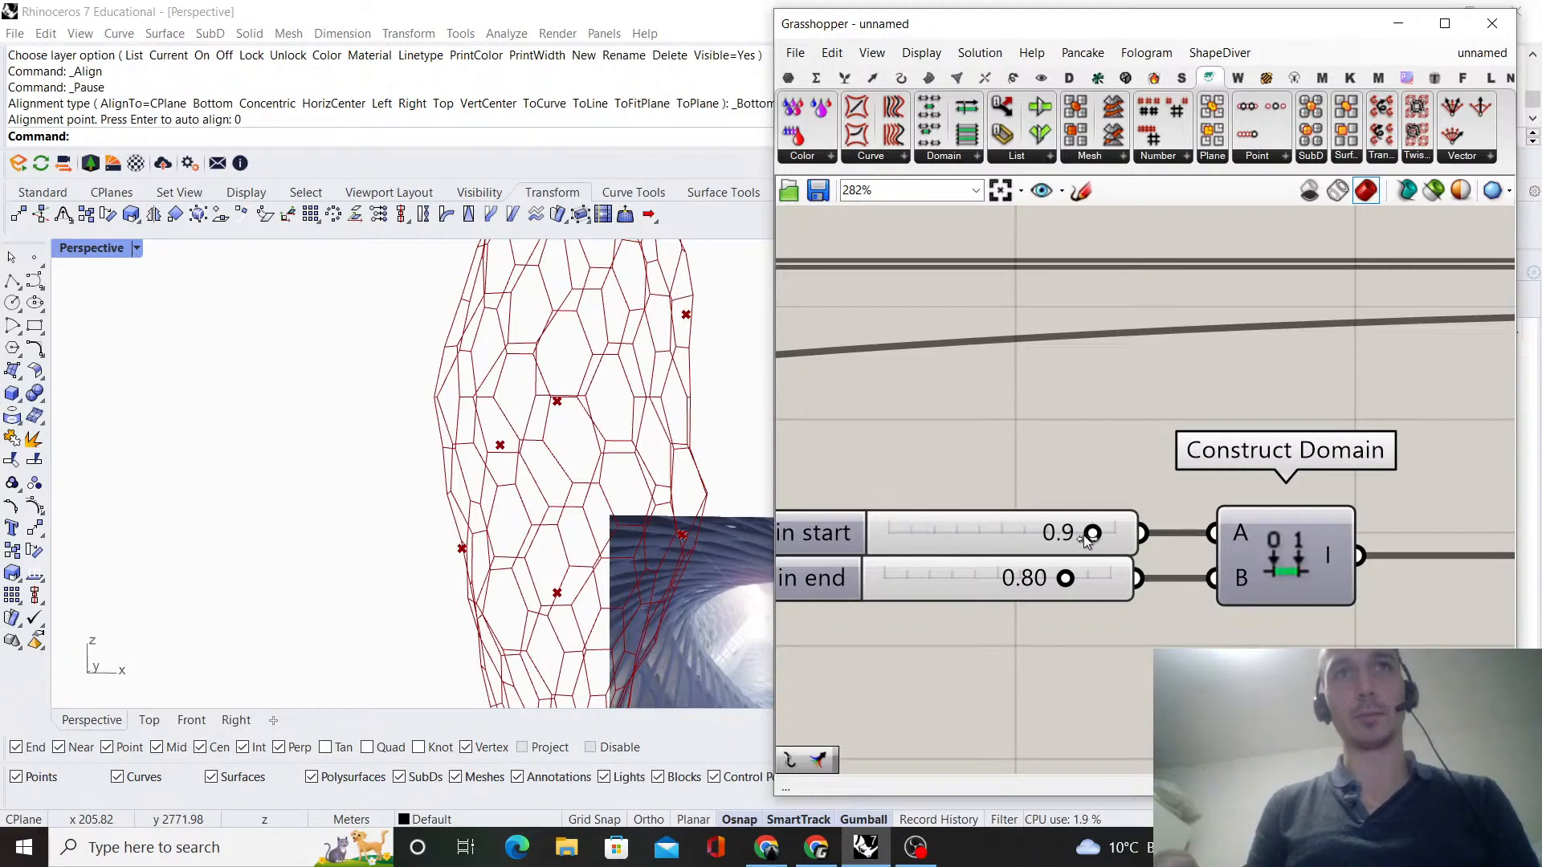
scroll(681, 413, up, 3)
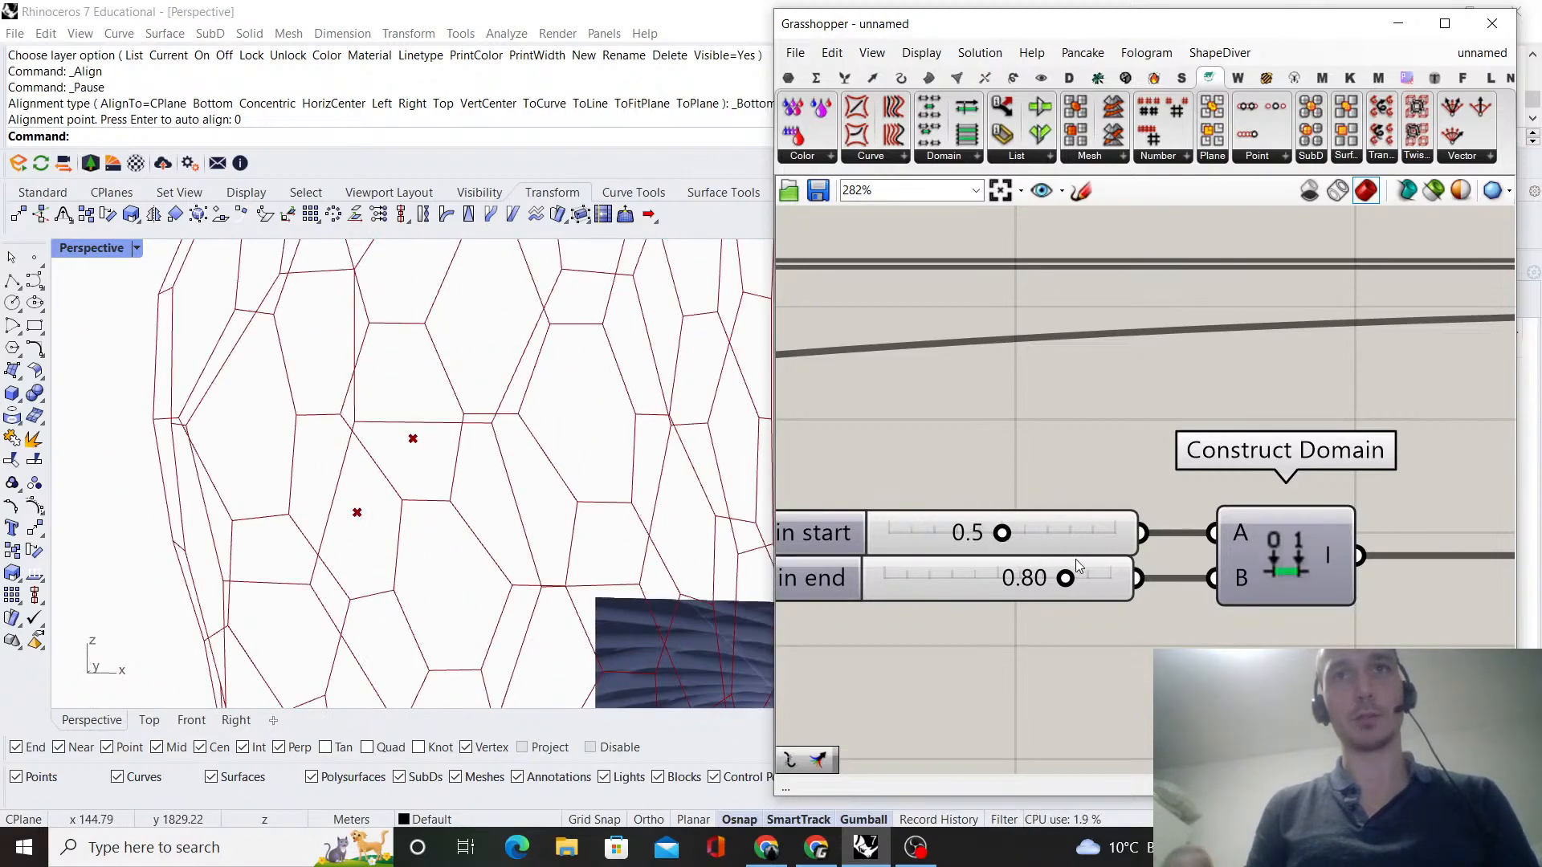
drag(1111, 579, 1016, 578)
- Adjust the factor slider feeding the Multiplication component's B input and view the change on the lattice
scroll(1097, 541, down, 3)
scroll(1024, 514, down, 3)
scroll(1028, 511, up, 7)
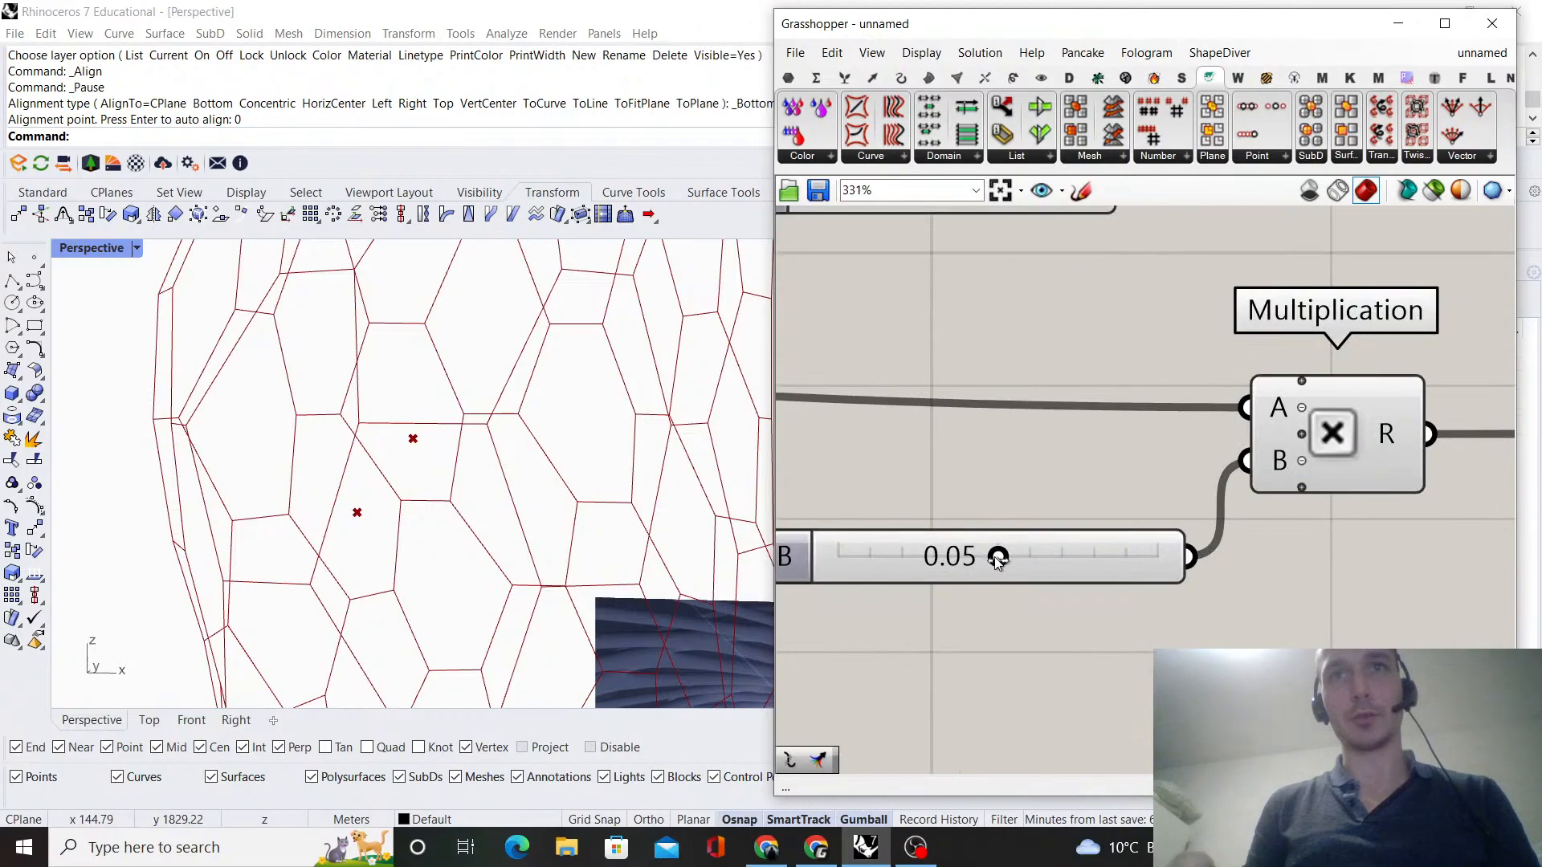
drag(1026, 562, 1154, 568)
scroll(503, 518, down, 8)
right_drag(504, 518, 474, 482)
- Reshape the first Graph Mapper's Bezier curve by pulling its lower handle further along and down and shifting its start point
scroll(1112, 528, down, 6)
scroll(1144, 523, down, 6)
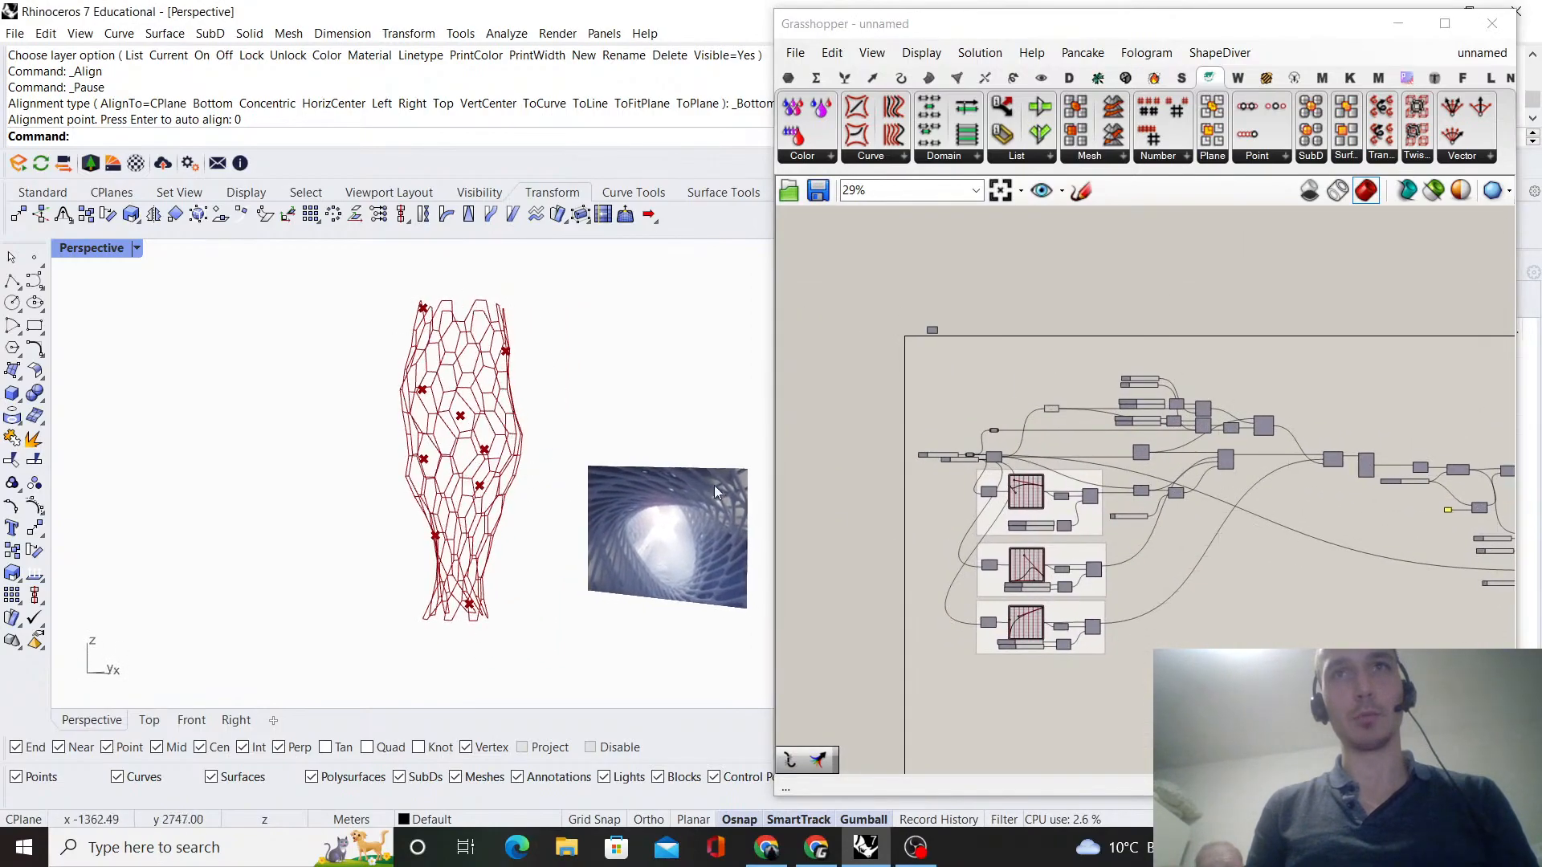
scroll(1036, 498, up, 10)
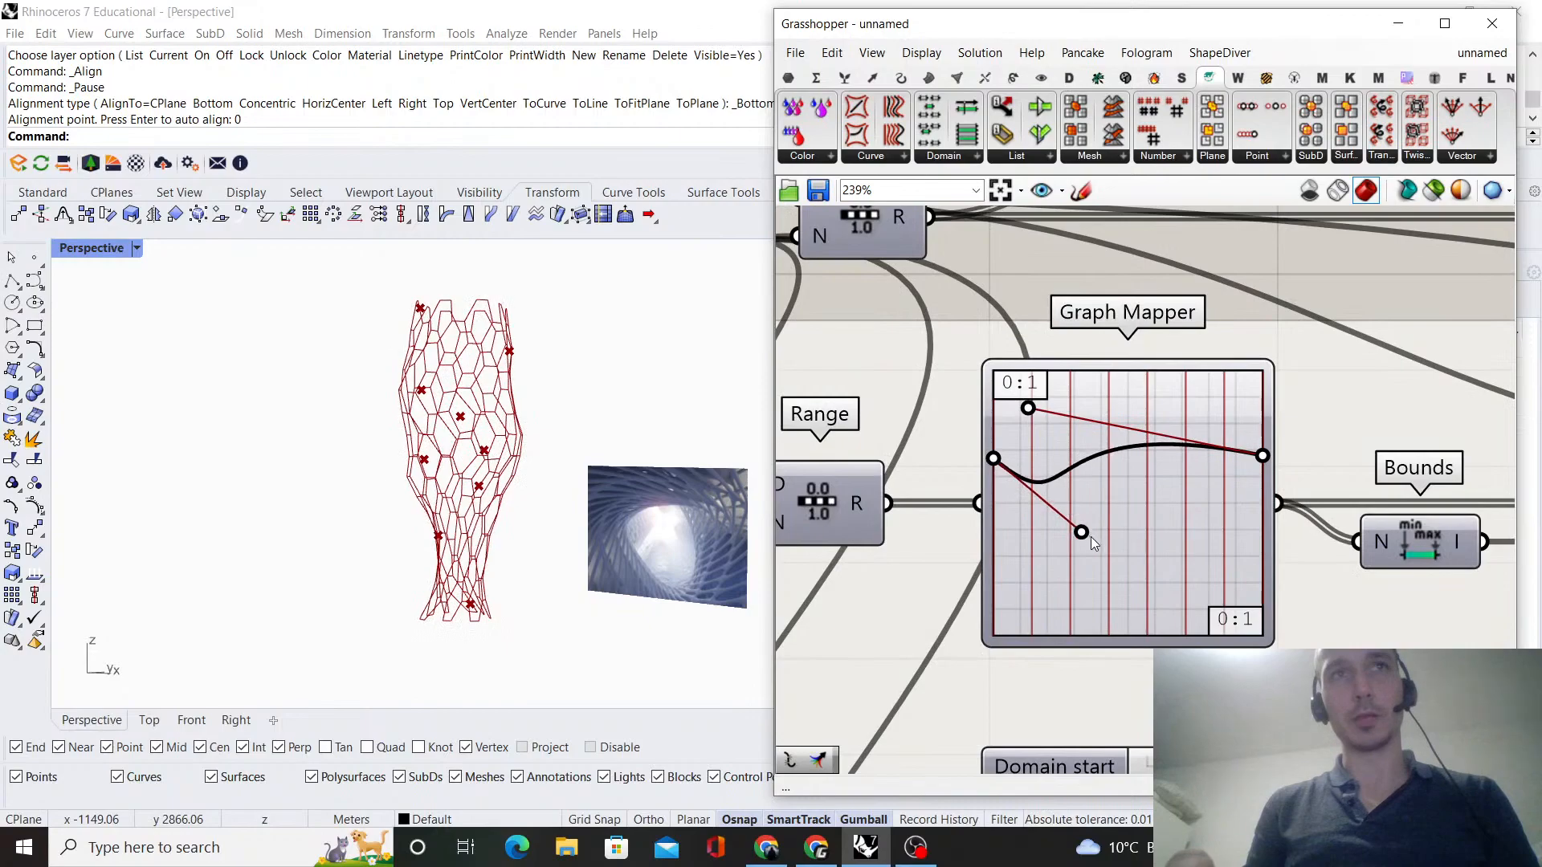
drag(1196, 580, 1207, 583)
right_drag(530, 554, 626, 530)
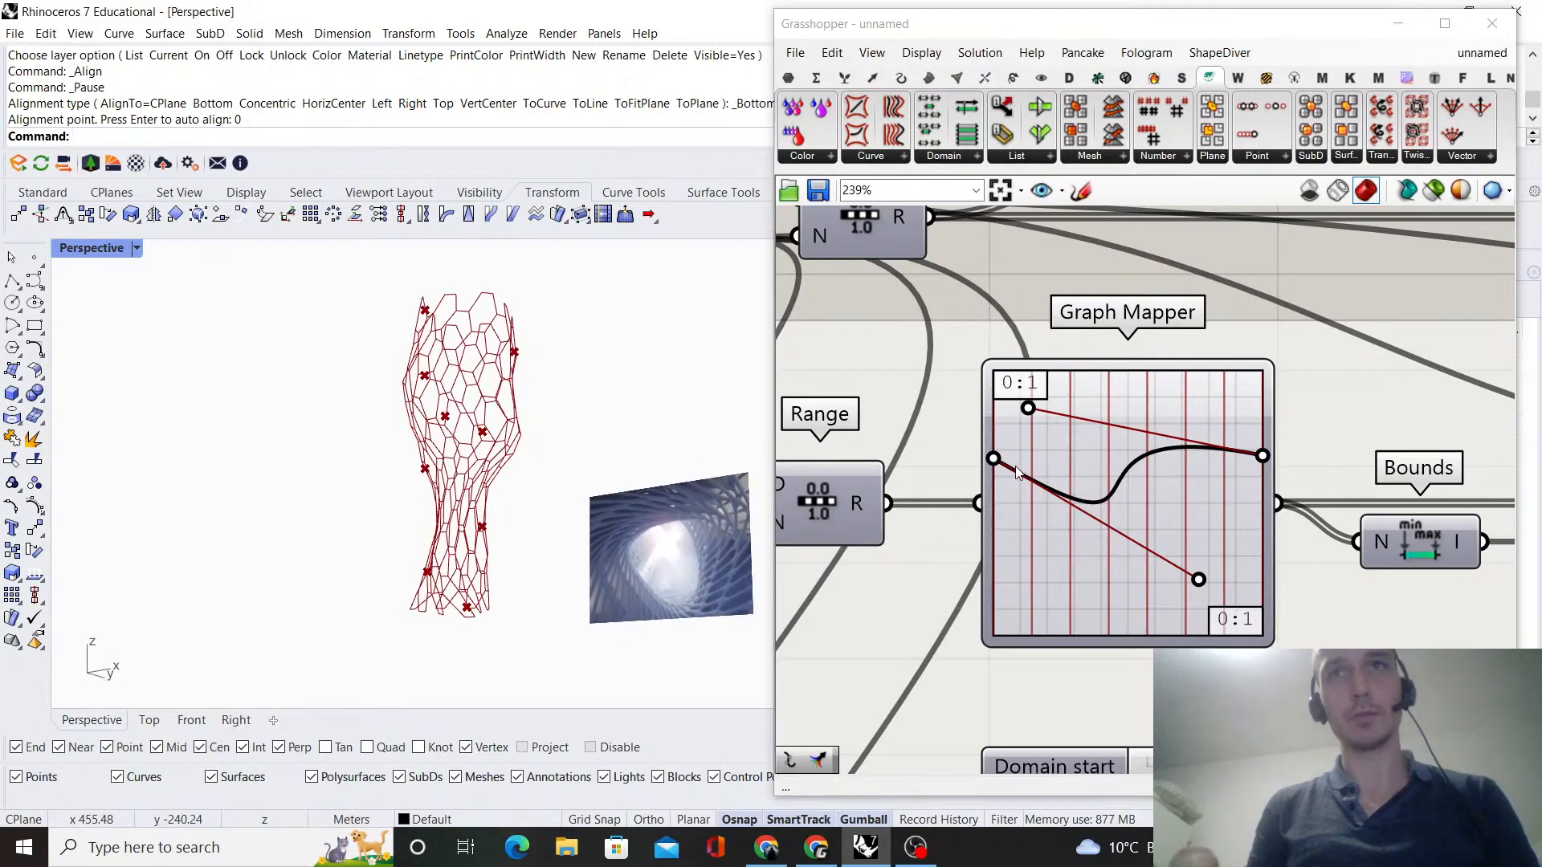
mouse_move(999, 462)
mouse_down()
mouse_move(982, 429)
mouse_move(983, 448)
mouse_up()
right_drag(723, 506, 622, 671)
- Raise the maximum of the Domain end slider in the third Graph Mapper group
scroll(1156, 567, down, 10)
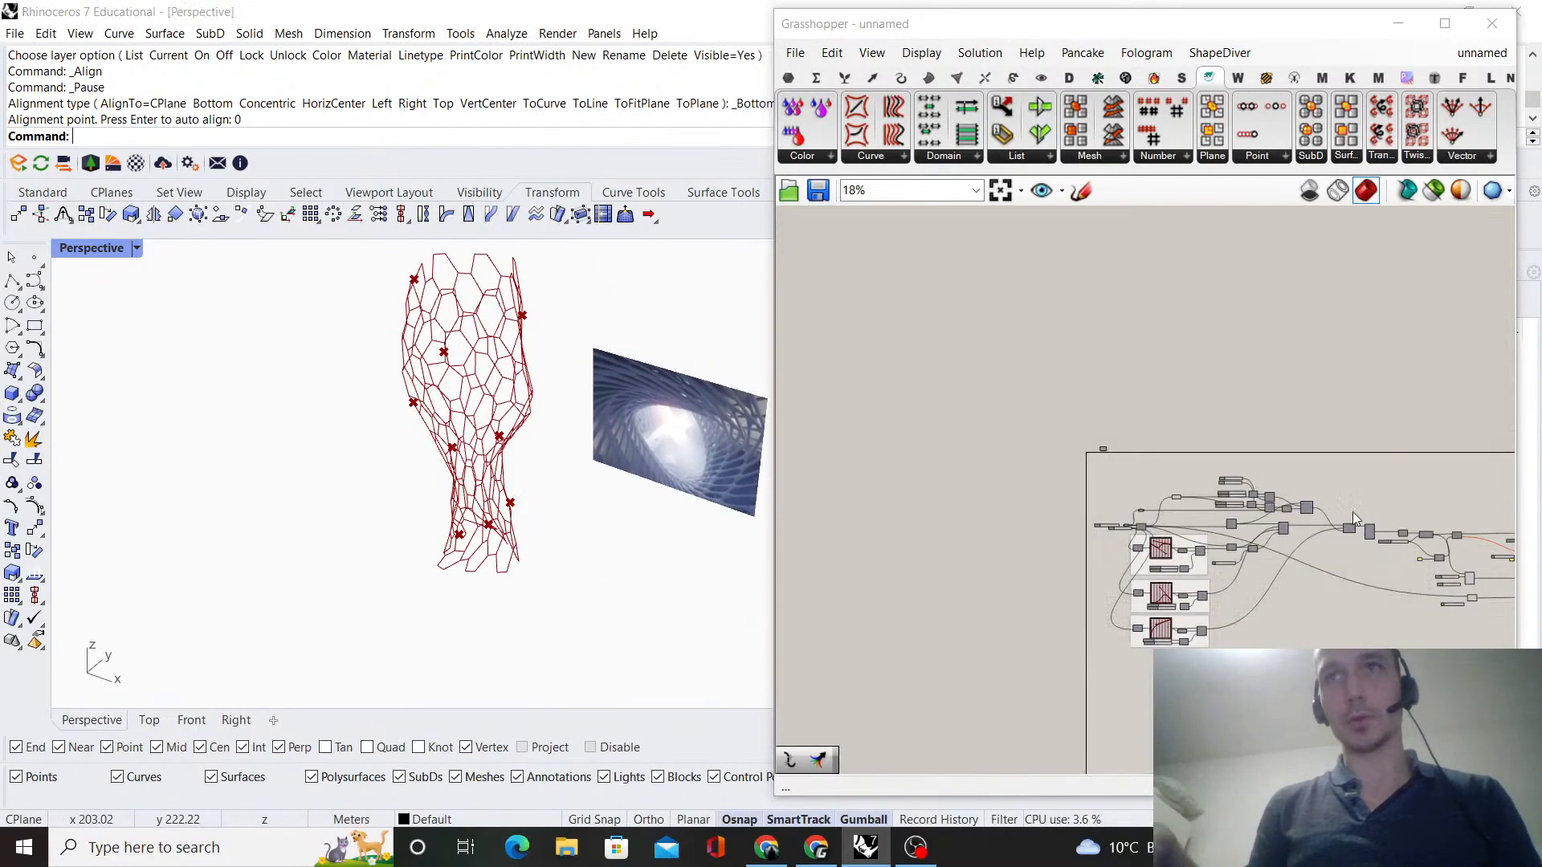
scroll(1069, 637, up, 5)
scroll(983, 643, down, 2)
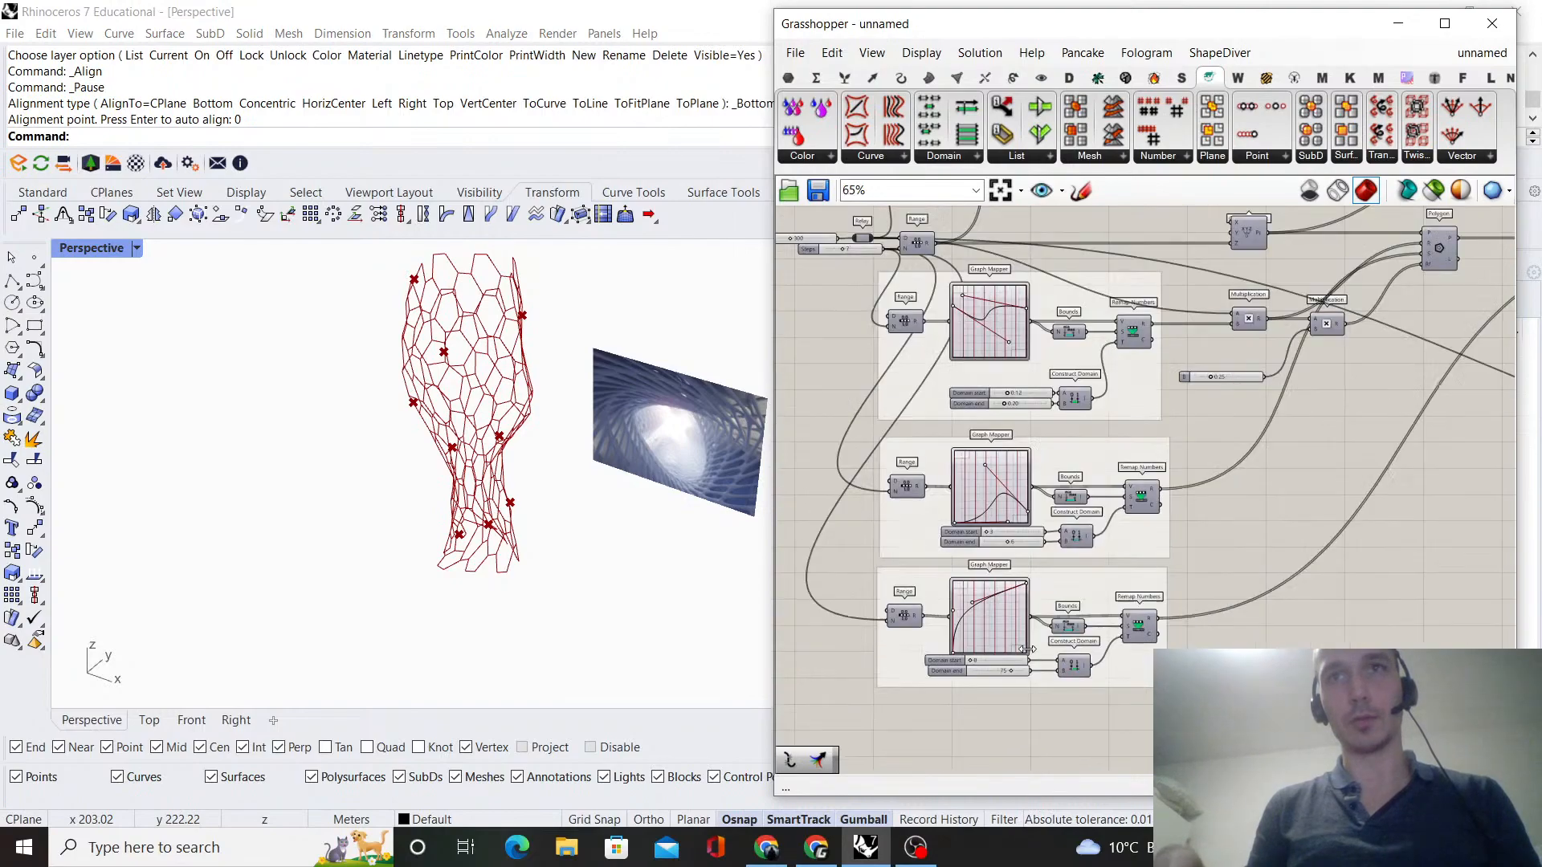
scroll(983, 643, up, 5)
right_click(880, 598)
click(945, 667)
double_click(1035, 664)
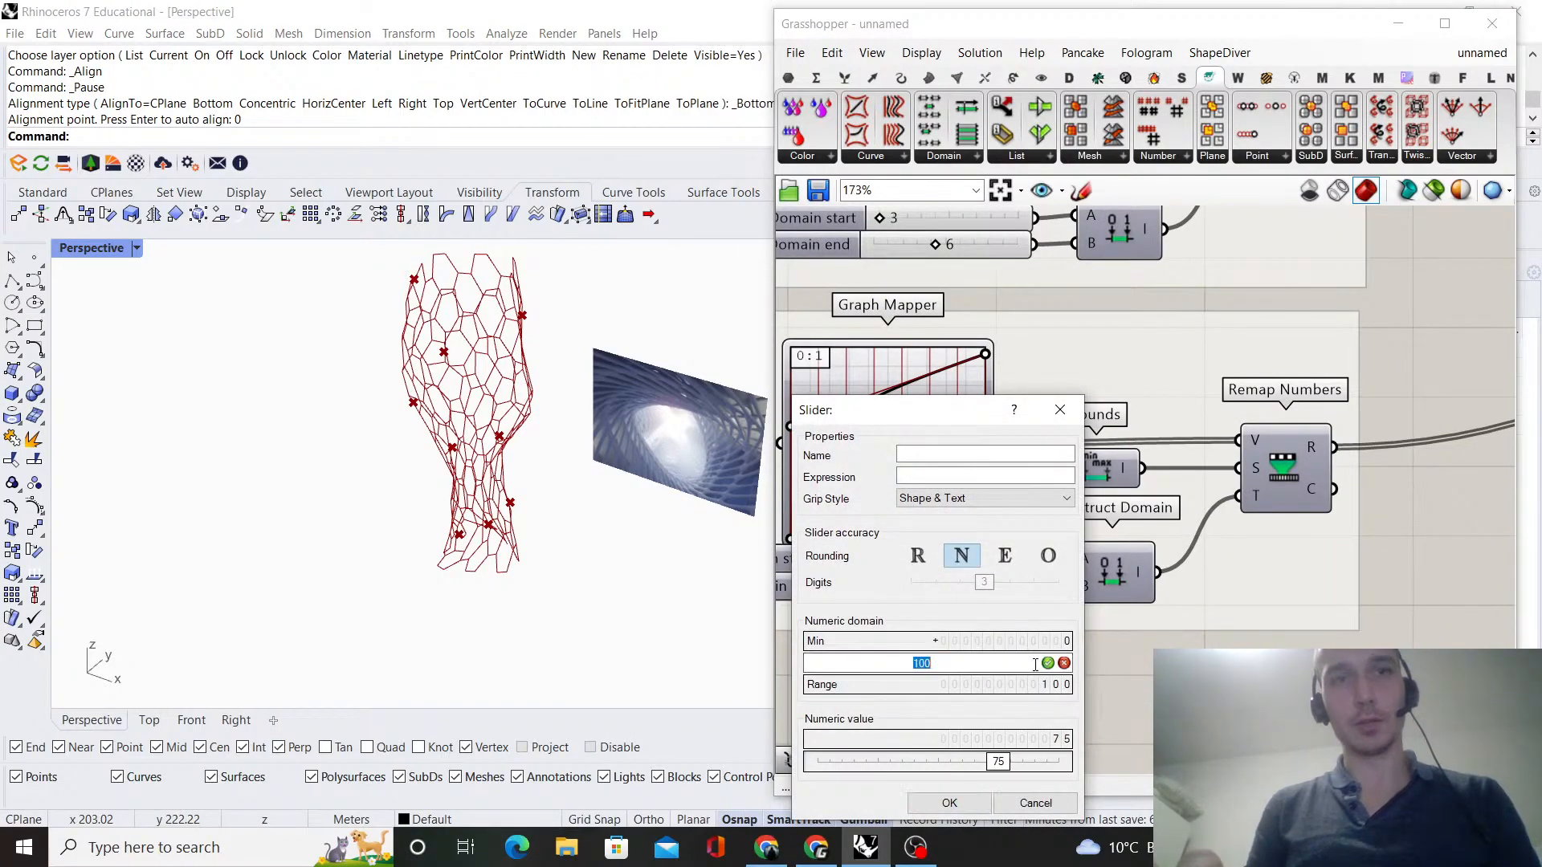
text(100)
click(1048, 663)
click(950, 803)
- Set the third Graph Mapper group's Domain end to 108
scroll(875, 594, up, 3)
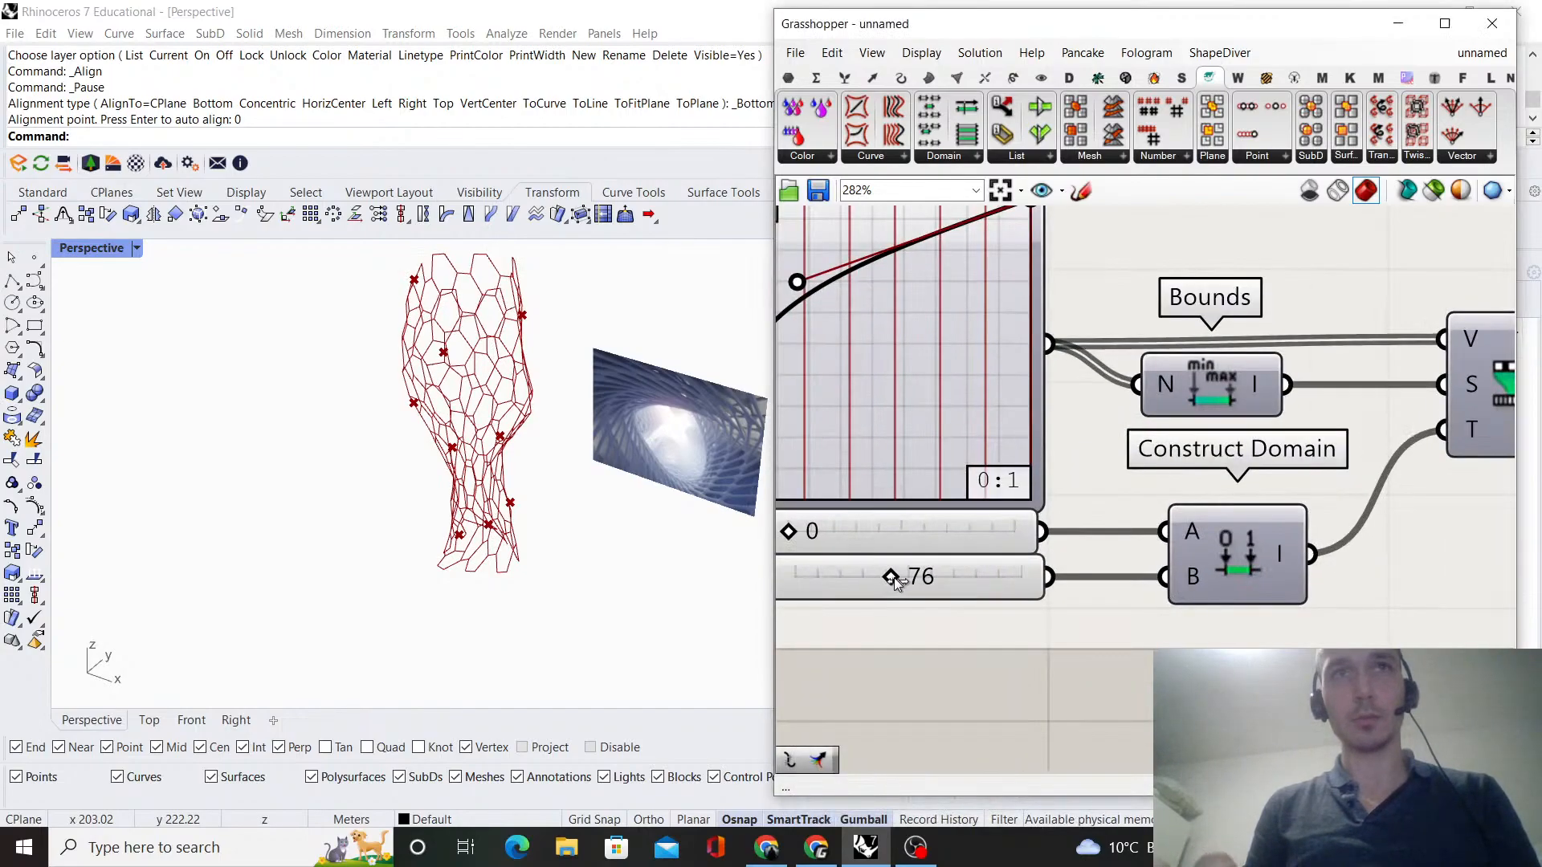
drag(943, 582, 930, 580)
right_drag(353, 482, 482, 453)
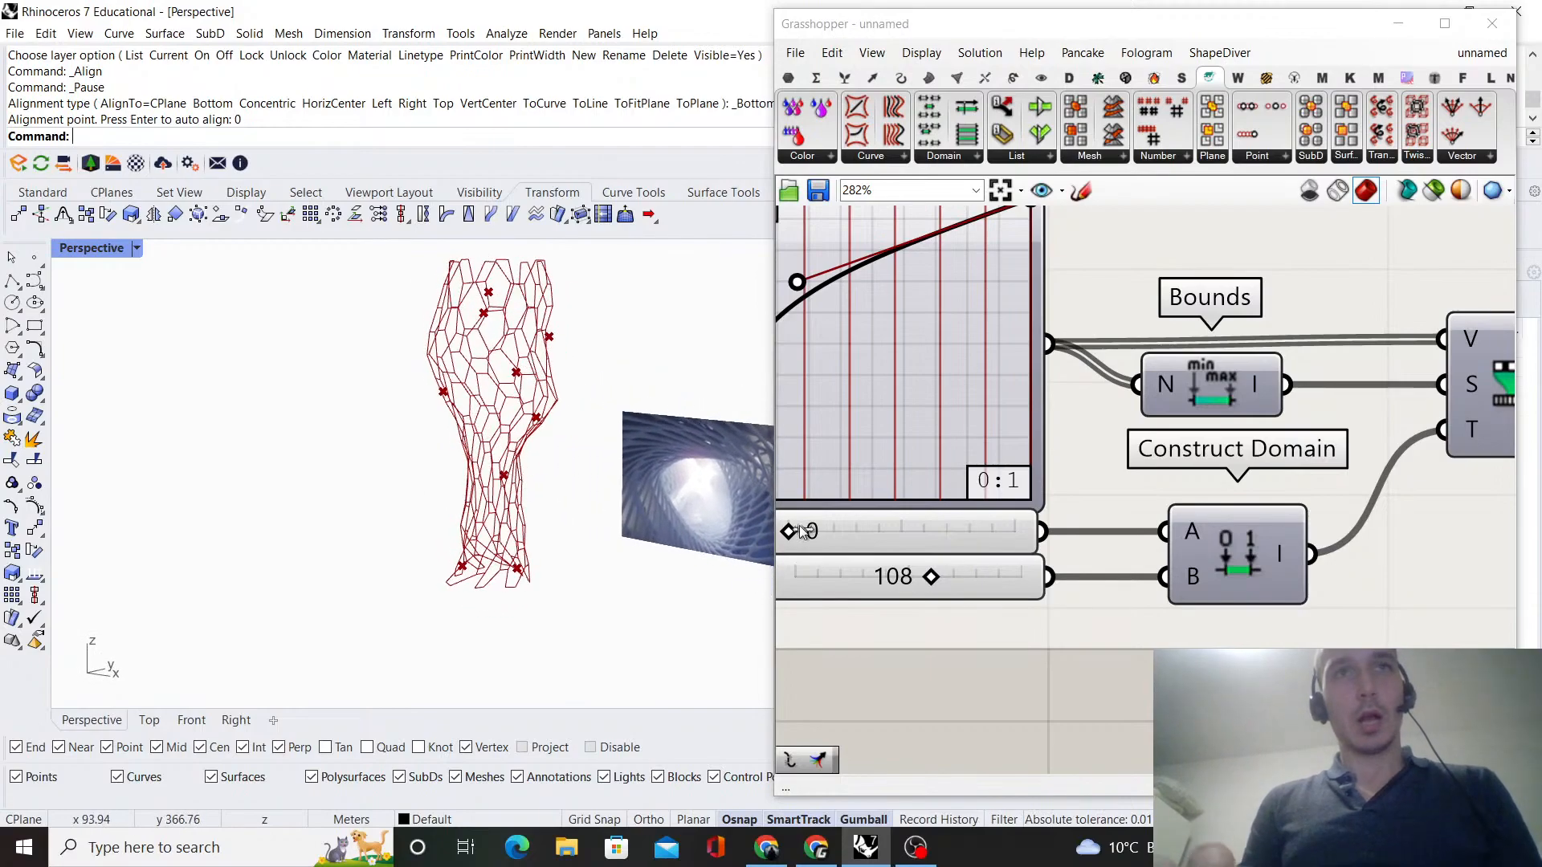
- Examine the PolyLine output and the lower end of the lattice from a closer viewpoint
scroll(1267, 455, down, 10)
scroll(1268, 454, up, 7)
click(1292, 533)
click(1229, 590)
right_drag(582, 475, 597, 642)
scroll(556, 619, up, 8)
right_drag(523, 551, 579, 558)
scroll(540, 561, up, 4)
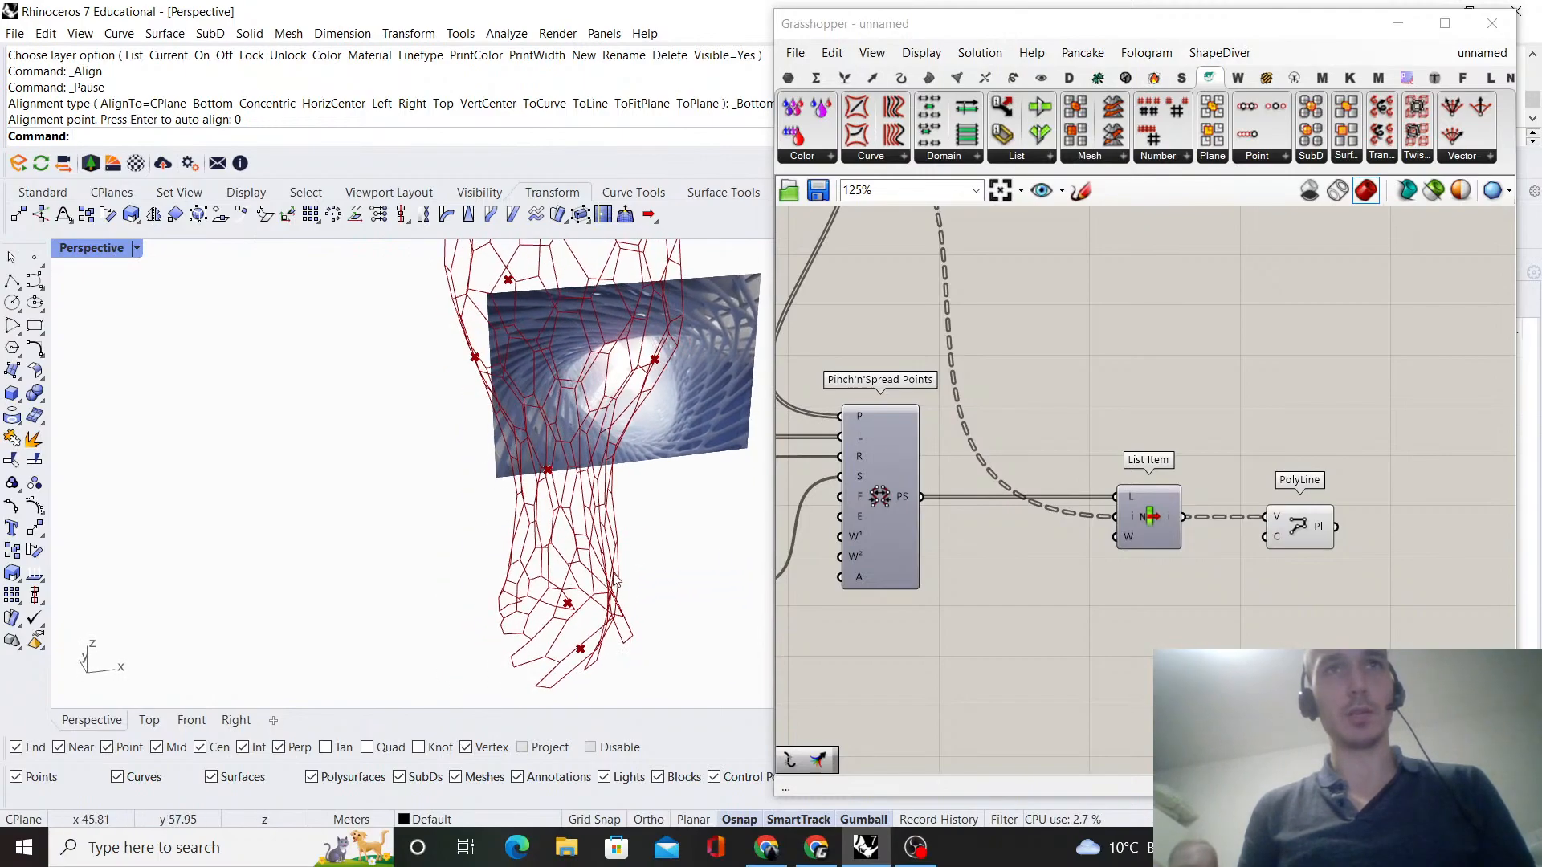
- Add a Rebuild Surface component near the Loft component
scroll(1084, 558, down, 10)
right_drag(924, 550, 1101, 517)
scroll(1052, 508, up, 9)
scroll(1052, 508, up, 1)
scroll(876, 426, down, 3)
right_drag(876, 425, 1205, 482)
scroll(1178, 423, up, 4)
double_click(1149, 355)
text(rebuild)
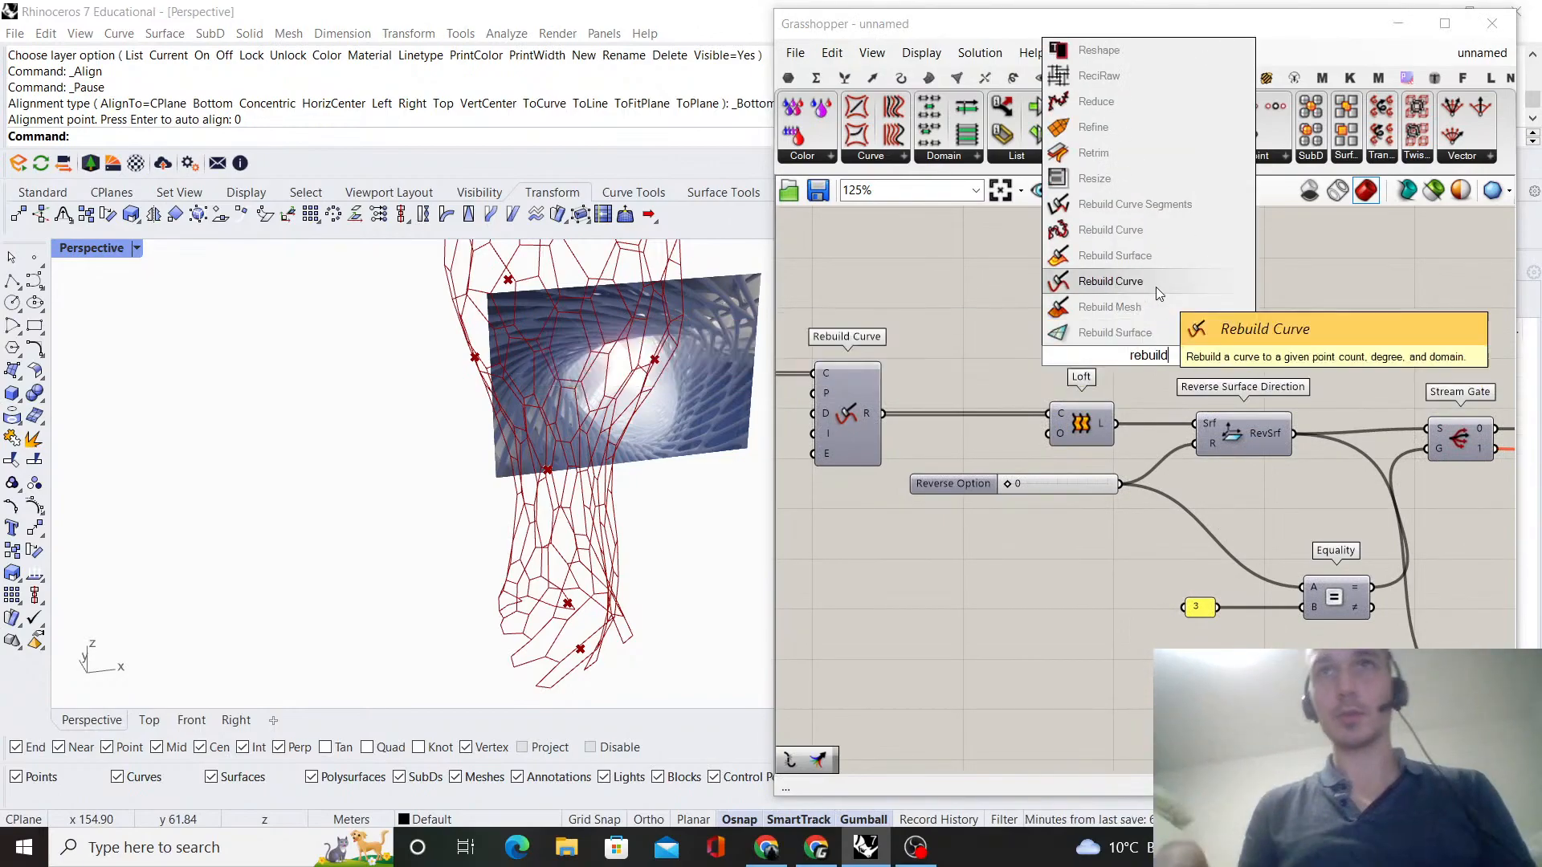
click(1160, 259)
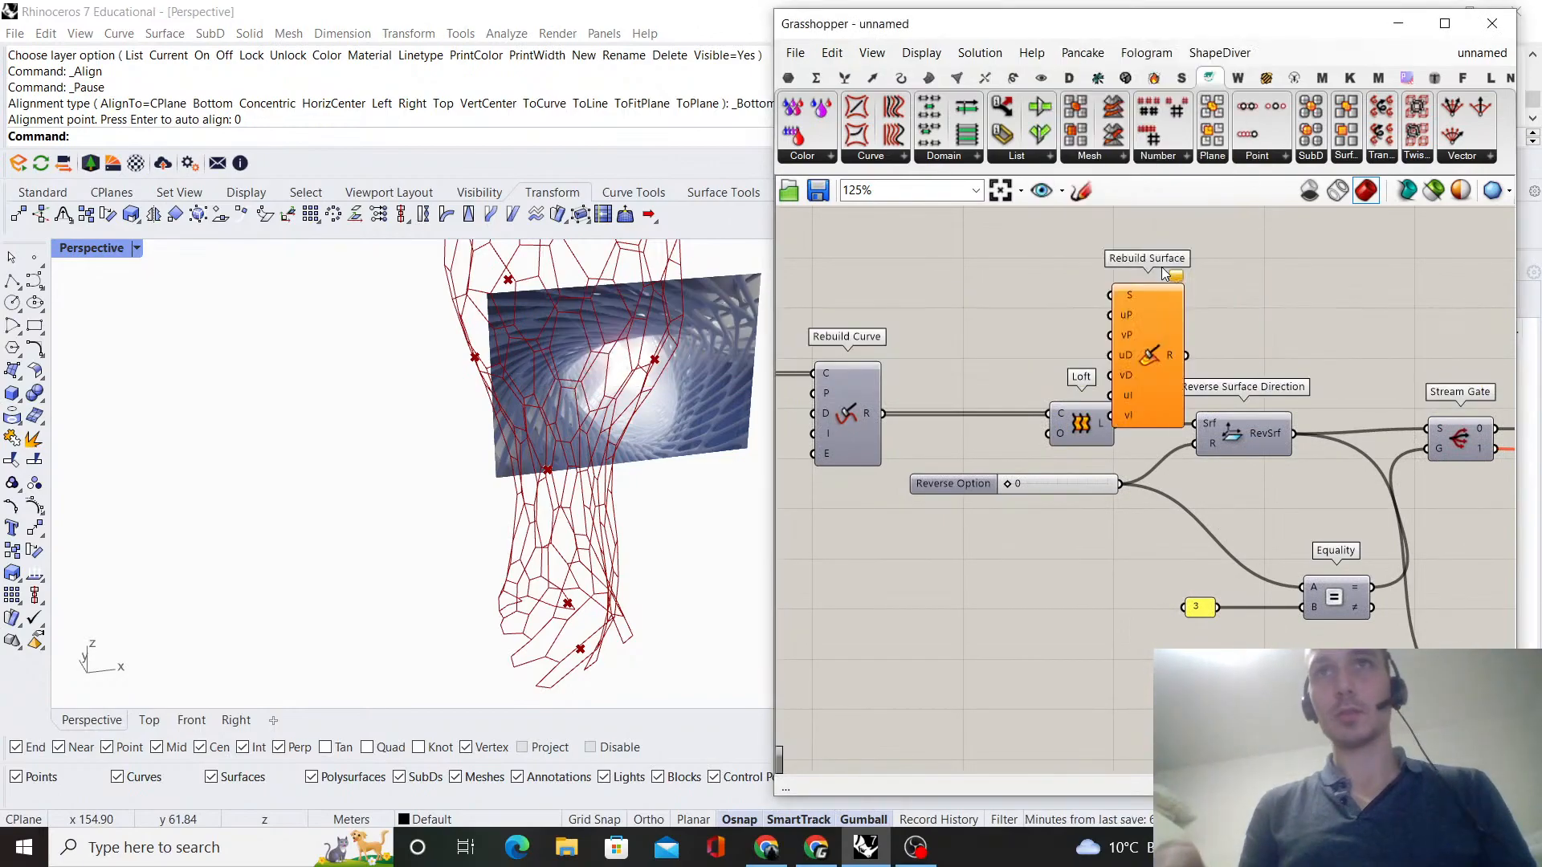
- Route the Loft output through Rebuild Surface into Reverse Surface Direction and turn off Rebuild Surface's preview
drag(1081, 432, 1110, 295)
drag(1211, 418, 1210, 419)
click(1166, 341)
right_click(1234, 317)
click(1267, 346)
right_drag(610, 378, 762, 503)
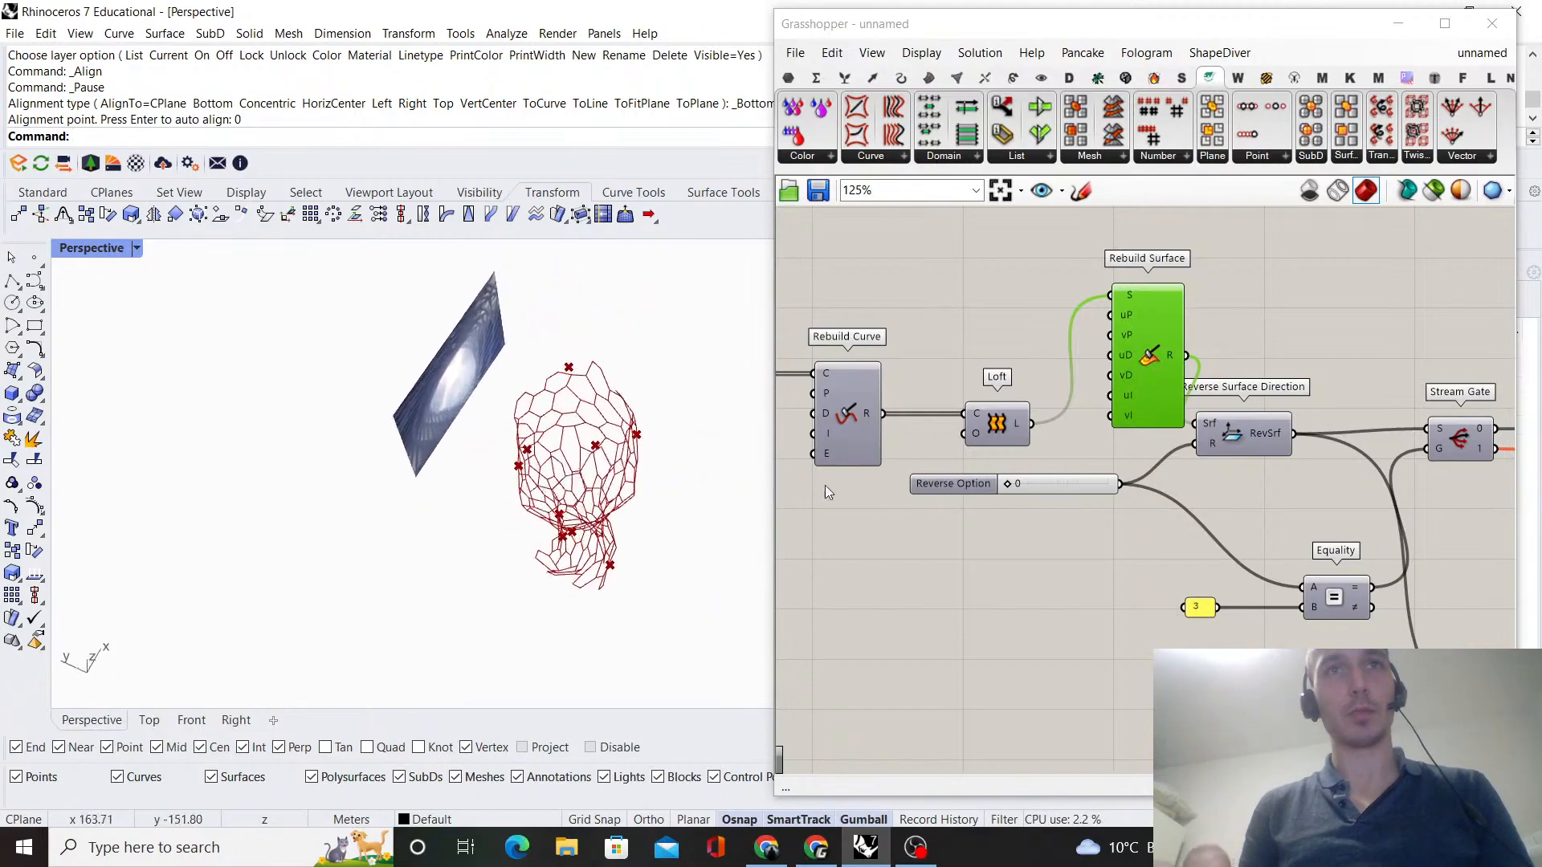
- Reposition Rebuild Surface between Loft and Reverse Surface Direction
click(1052, 333)
drag(1138, 343, 1105, 361)
click(1188, 324)
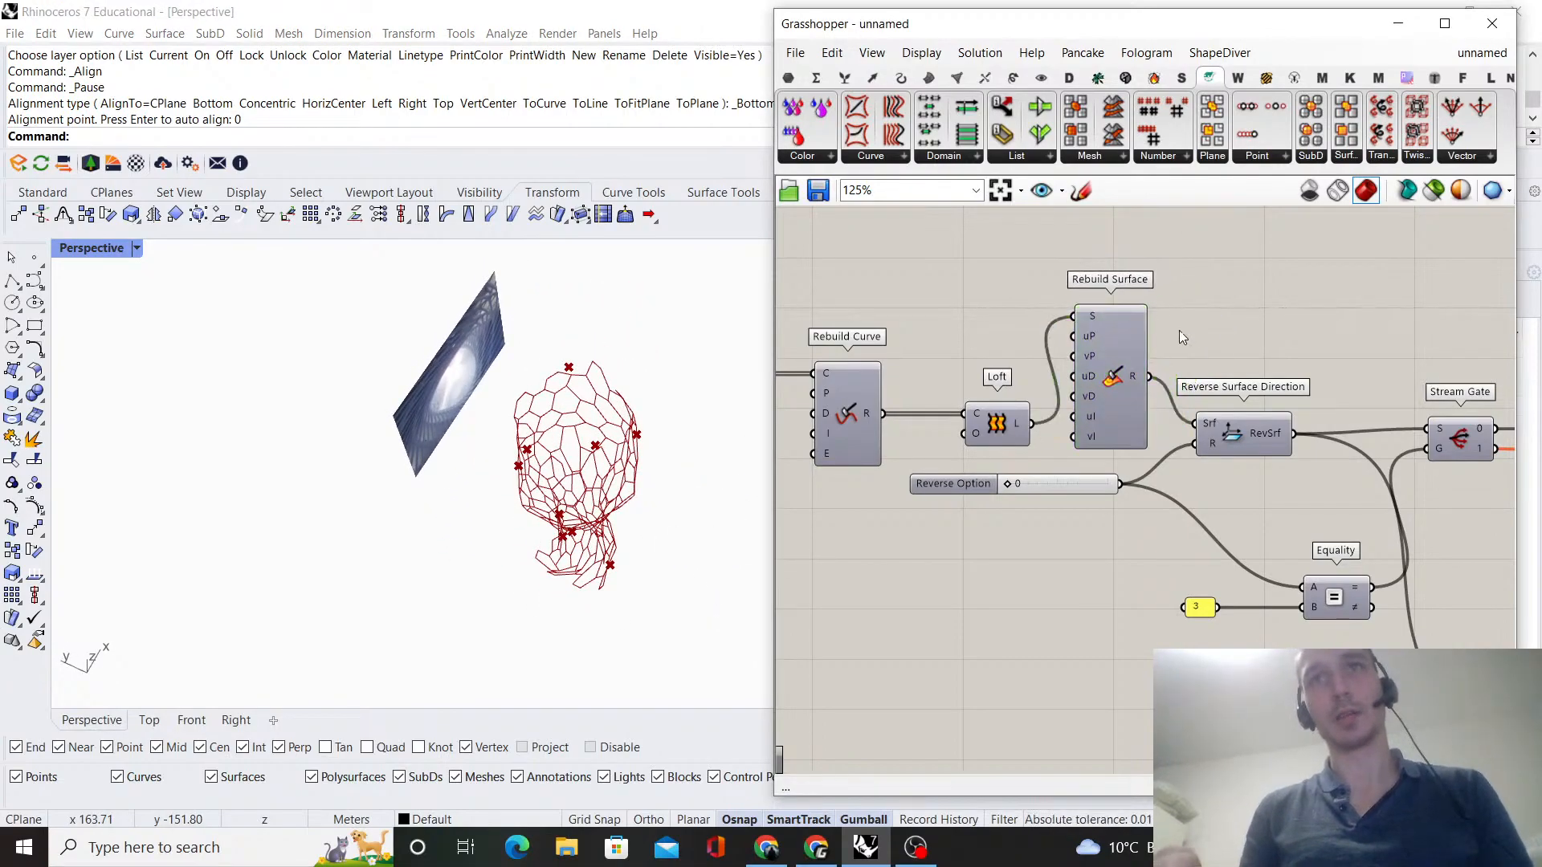
- Move the PolyLine component slightly closer to List Item
scroll(1140, 422, down, 10)
right_drag(1431, 452, 1264, 461)
scroll(1231, 462, up, 10)
click(1148, 417)
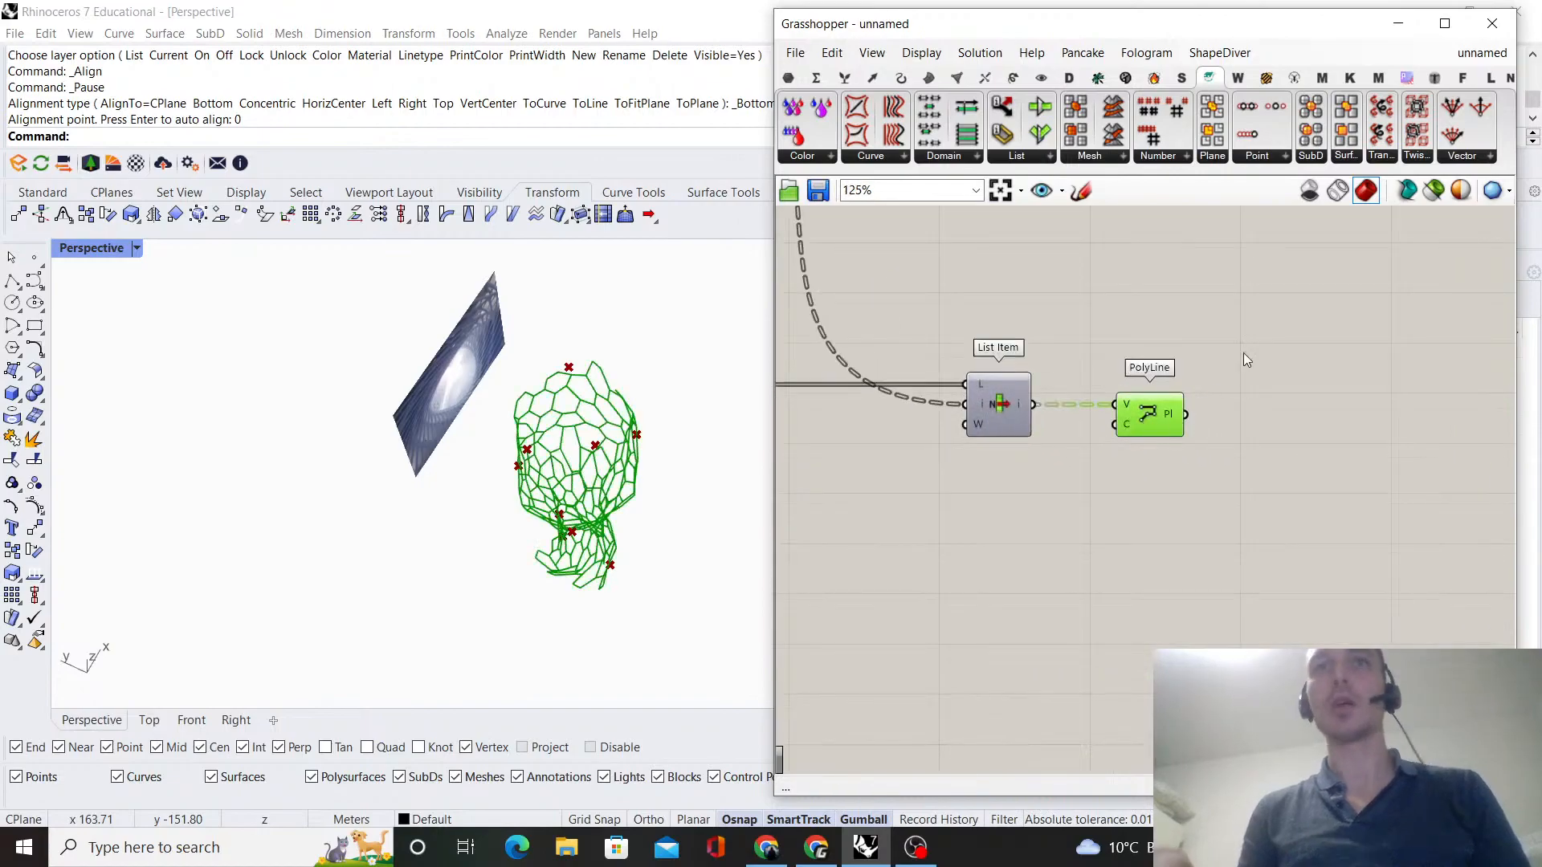
click(1240, 359)
drag(1148, 413, 1125, 414)
click(1179, 361)
- Set the random domain's end value to 0.93 and inspect the pinched cells up close
right_drag(502, 564, 663, 479)
scroll(1044, 458, down, 5)
right_drag(990, 448, 1225, 469)
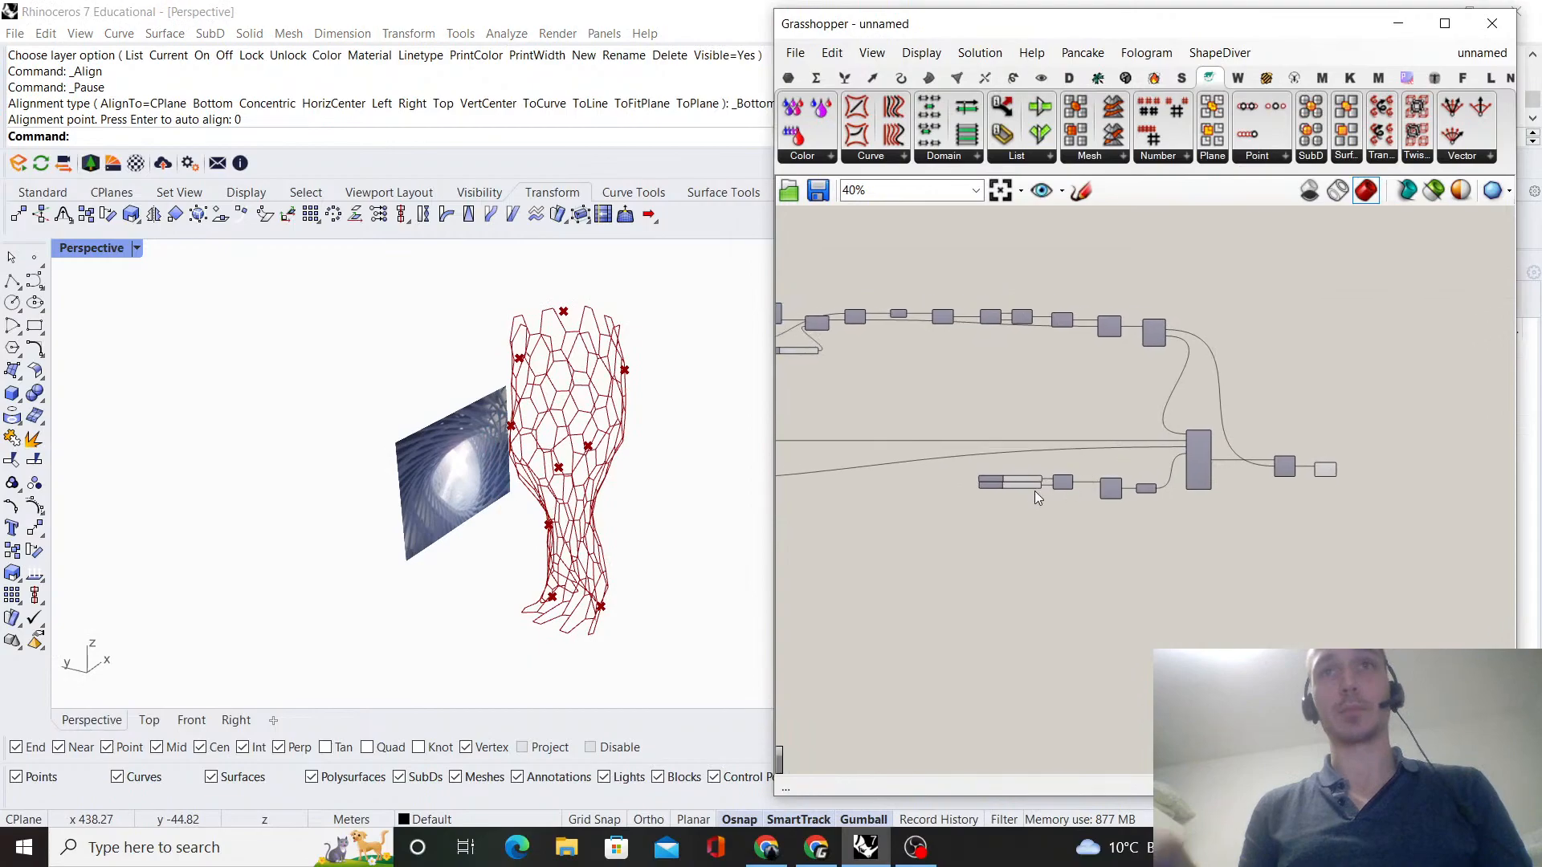
scroll(1054, 477, up, 10)
scroll(1057, 452, up, 2)
drag(1085, 454, 1088, 455)
right_drag(572, 417, 606, 475)
scroll(527, 408, up, 9)
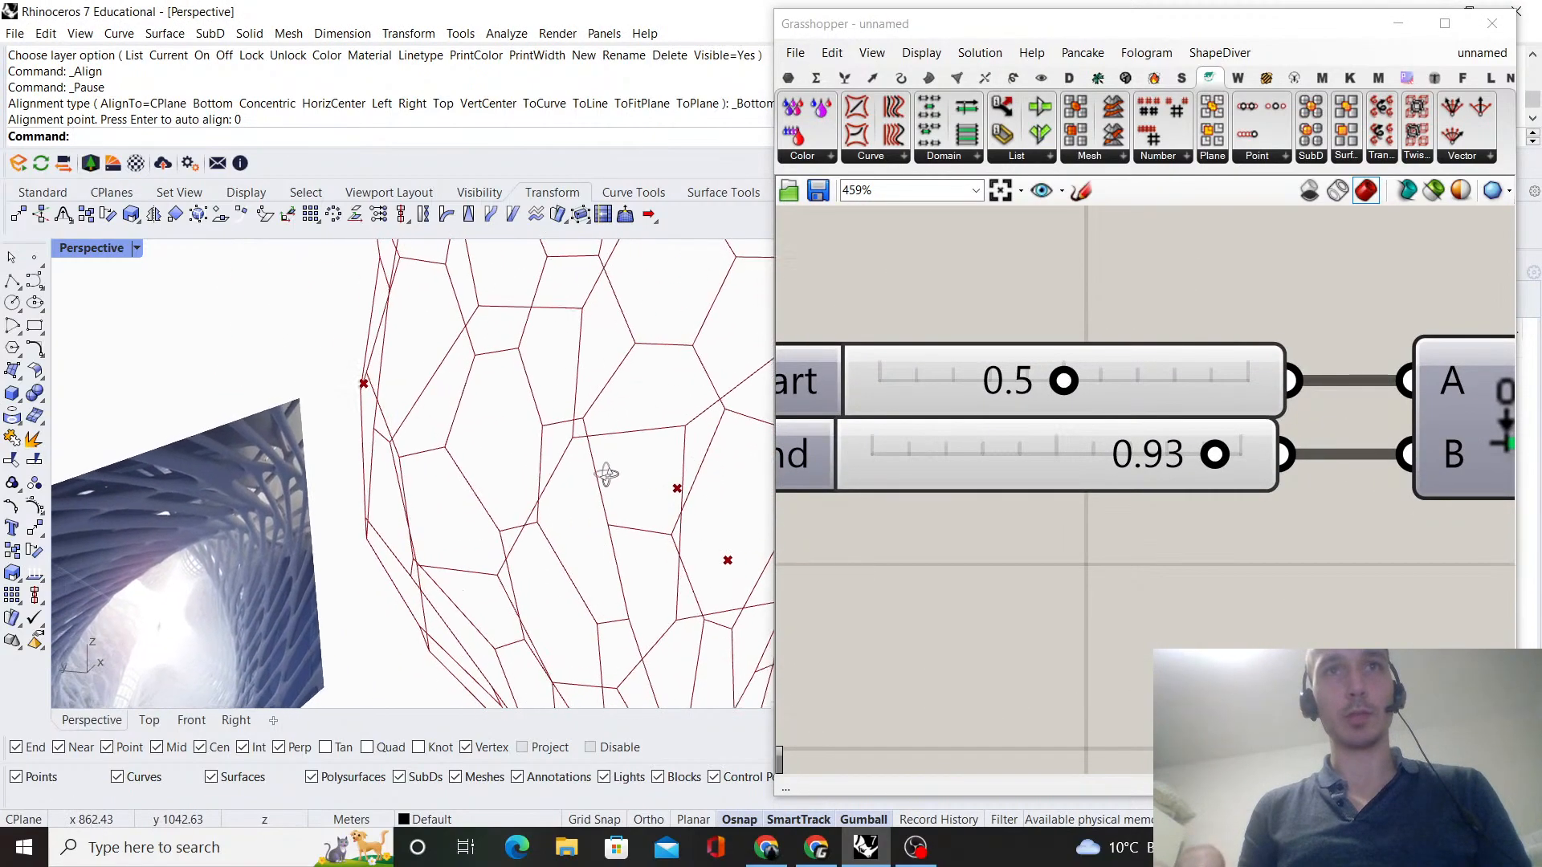
- Raise the start value of the random domain slightly
drag(1064, 380, 1101, 382)
scroll(1014, 403, down, 10)
scroll(1014, 405, down, 5)
scroll(1179, 412, up, 5)
- Add two number sliders at 0.25 and connect them to the Weights 1 and Weights 2 inputs of Pinch'n'Spread Points
mouse_move(1107, 384)
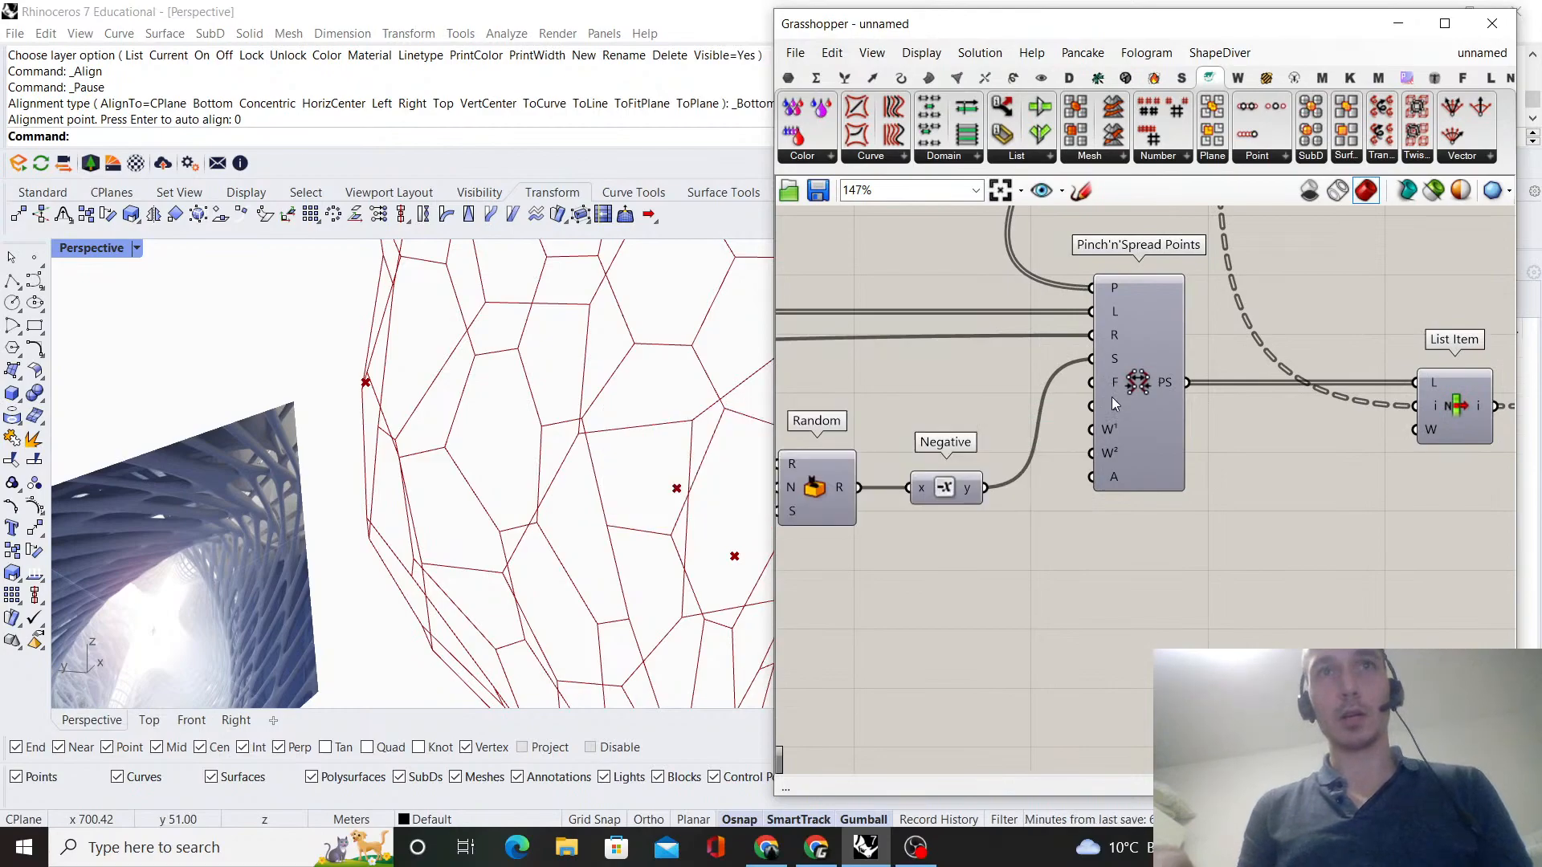
mouse_move(1110, 435)
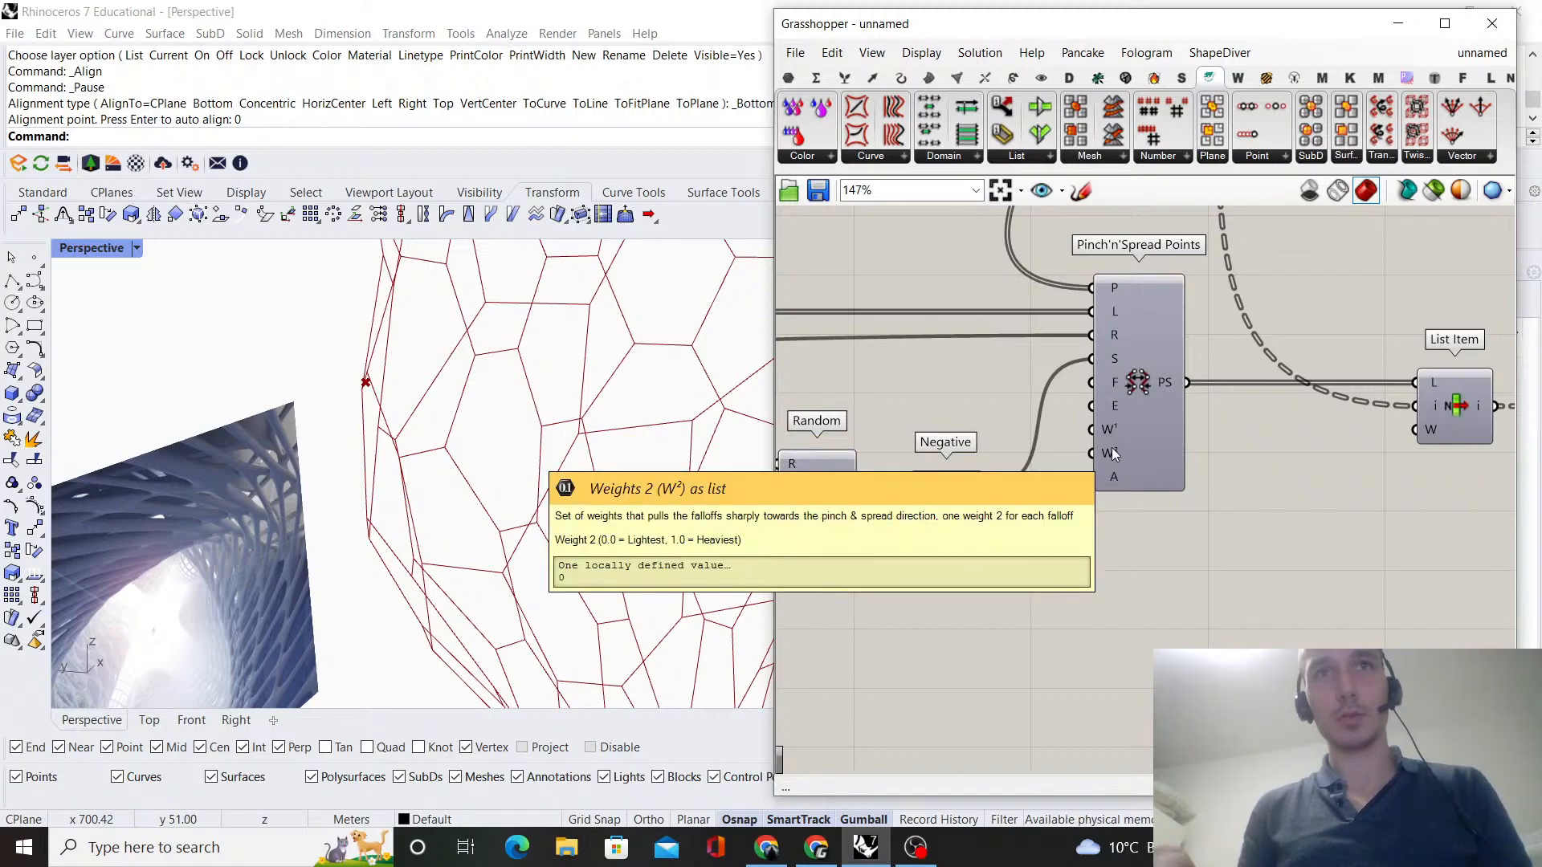
scroll(1265, 448, down, 3)
scroll(1174, 454, up, 3)
double_click(1039, 651)
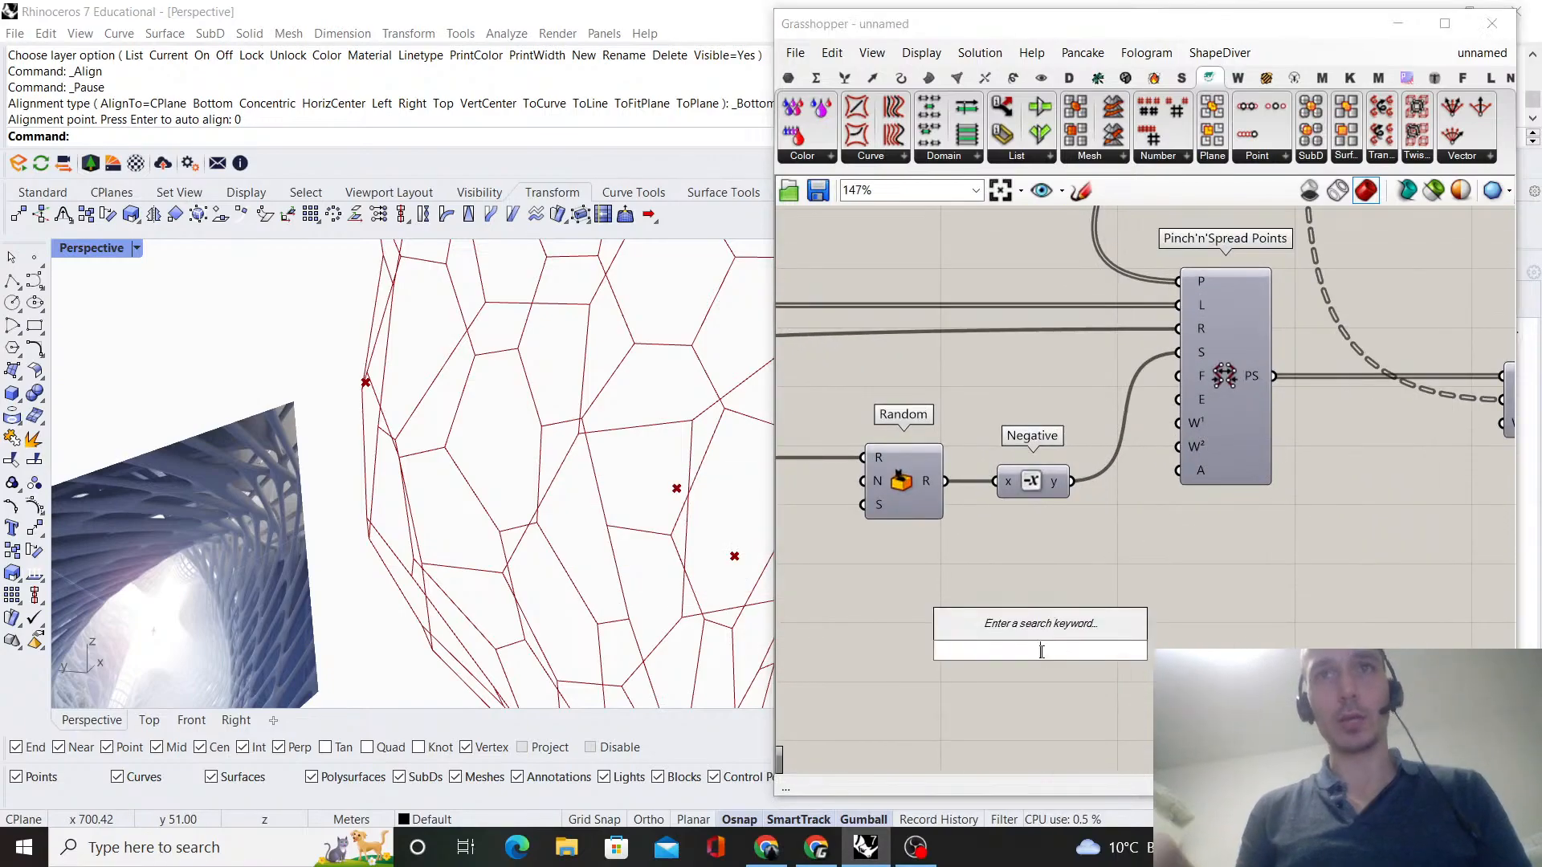
text(0.25)
key(Return)
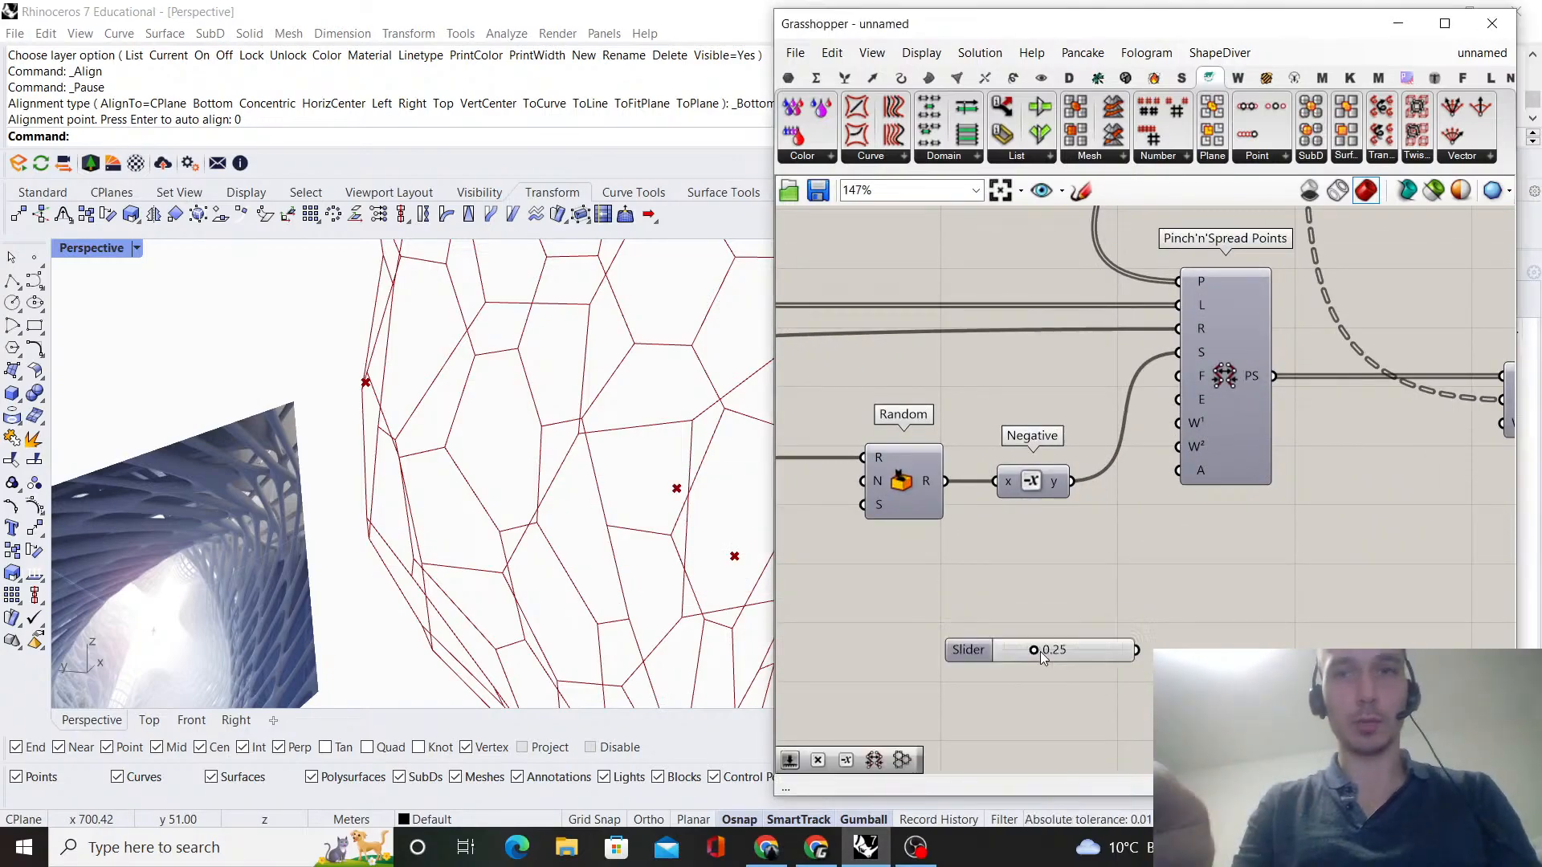
scroll(1039, 652, up, 1)
drag(1097, 657, 1057, 626)
drag(1104, 579, 1136, 536)
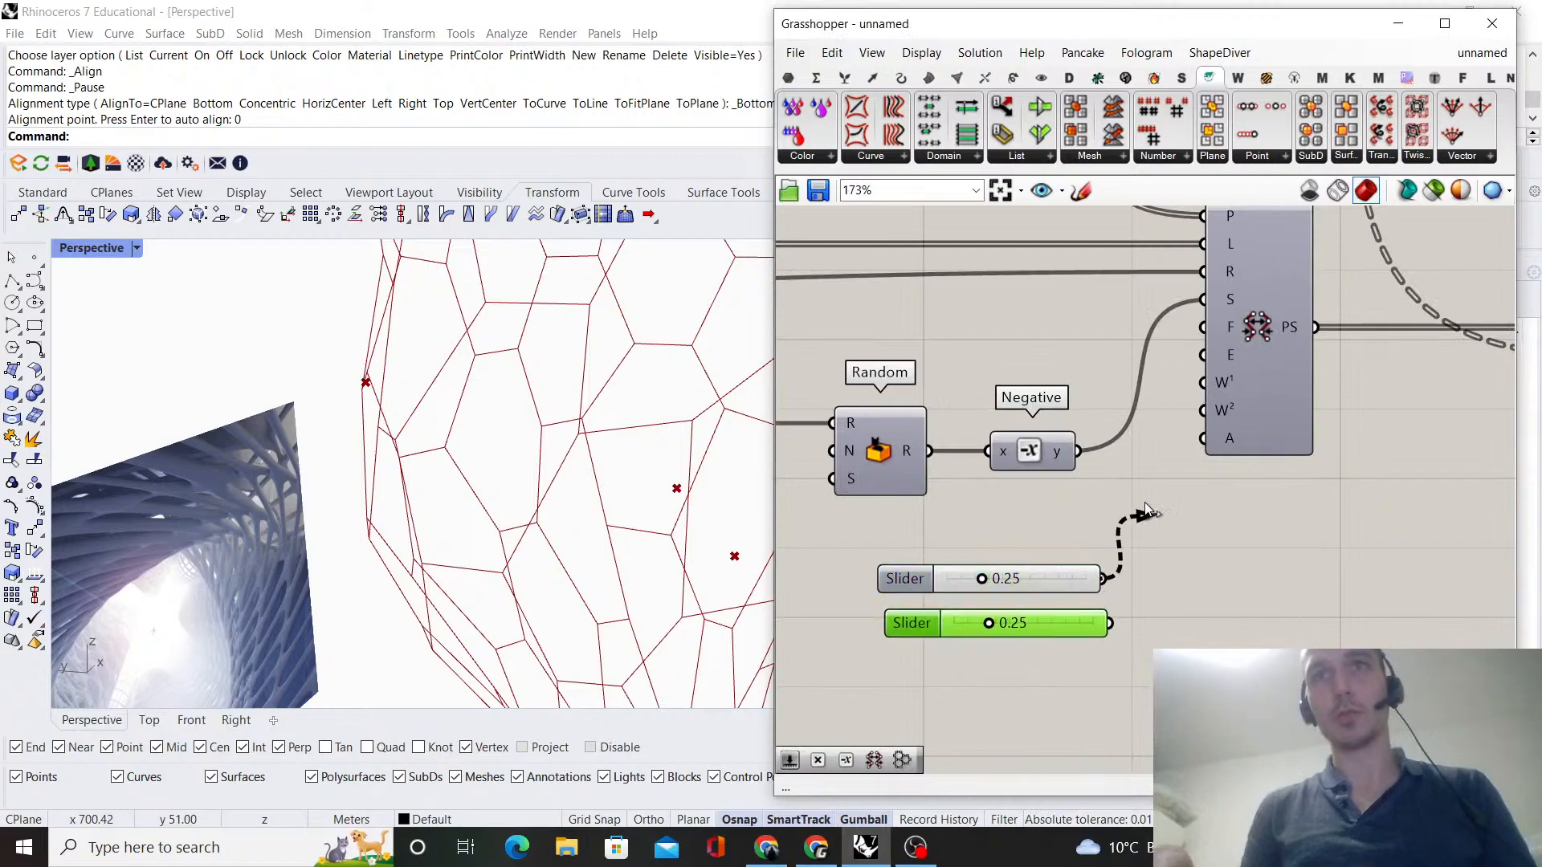
drag(1215, 383, 1203, 411)
- Try Weights 1 at 1.00 and Weights 2 at 0.27 on the lattice, and delete both weight sliders
drag(1014, 580, 1159, 584)
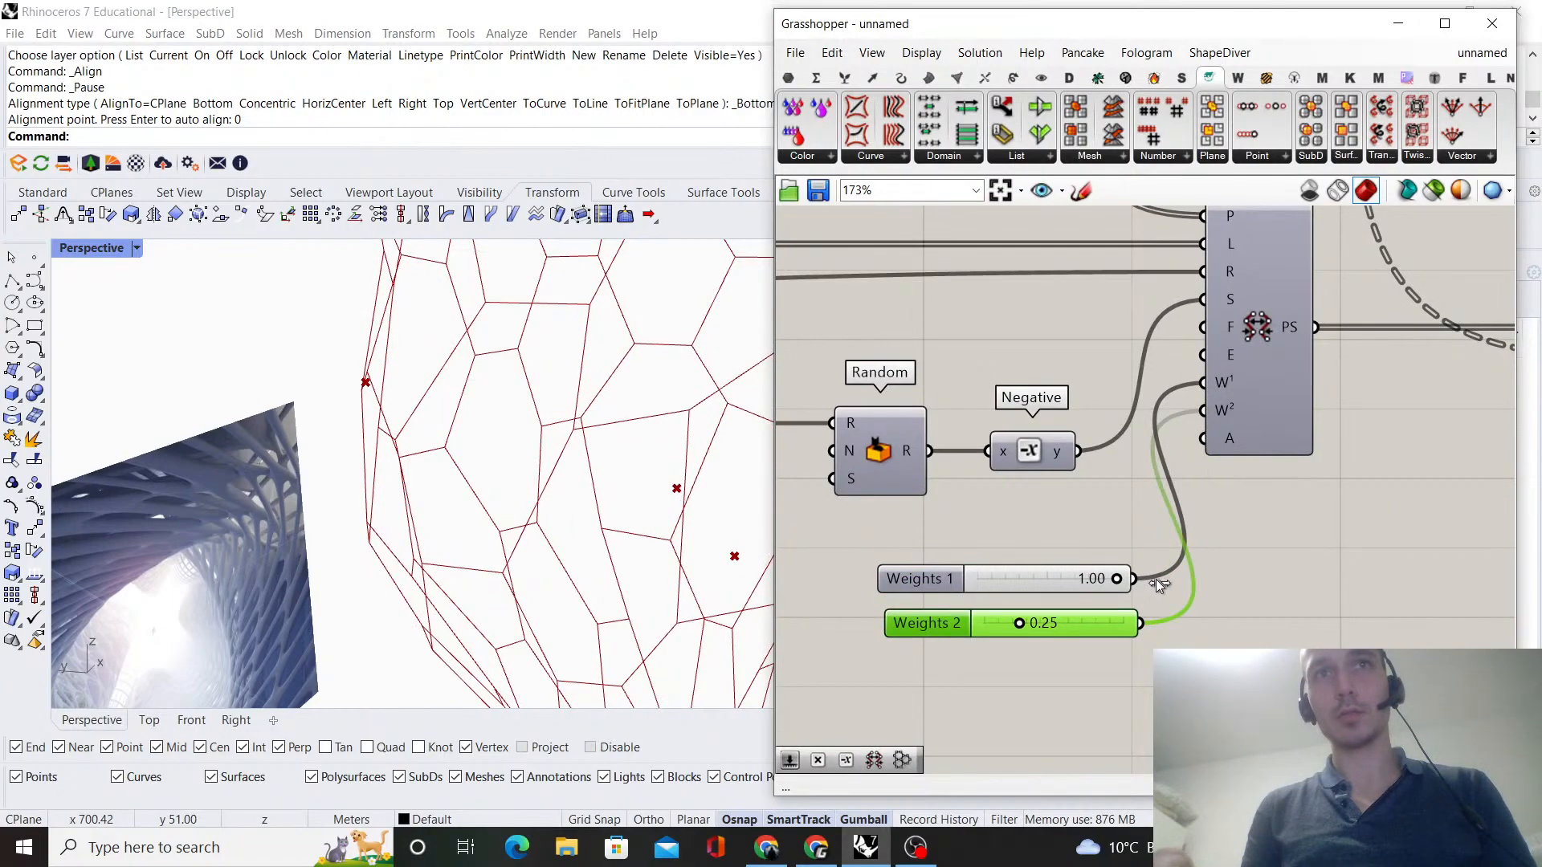
scroll(635, 551, down, 6)
scroll(592, 523, up, 4)
right_drag(637, 551, 568, 532)
drag(1020, 633, 1044, 571)
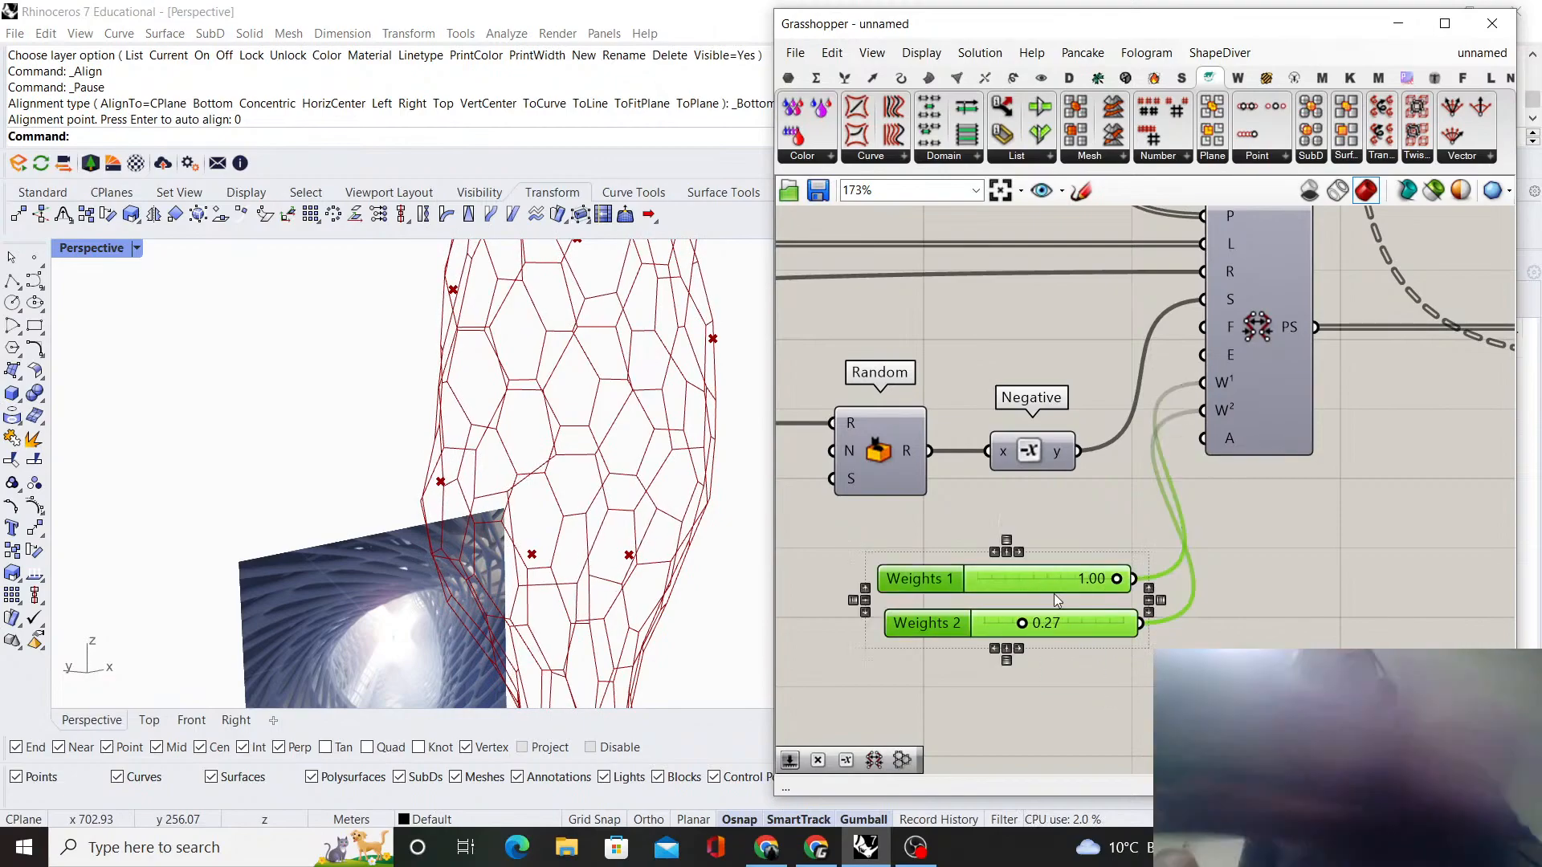
key(Delete)
- Examine the pinched lattice from several sides and distances, highlighting the PolyLine output
scroll(584, 574, down, 5)
right_drag(562, 566, 600, 585)
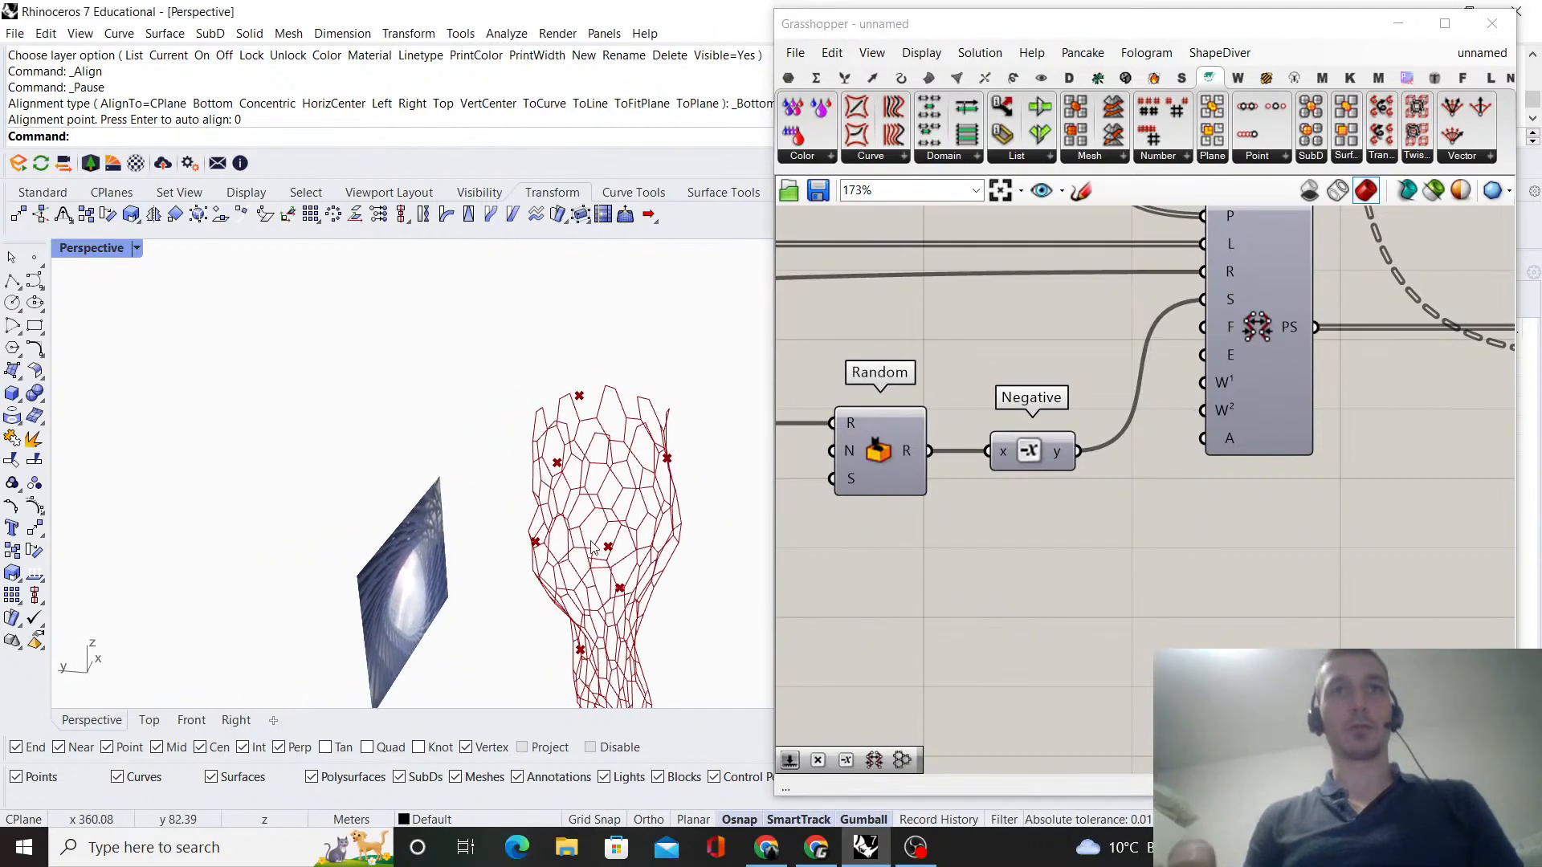
scroll(588, 580, up, 6)
scroll(1135, 464, down, 7)
scroll(1227, 439, up, 6)
click(1072, 518)
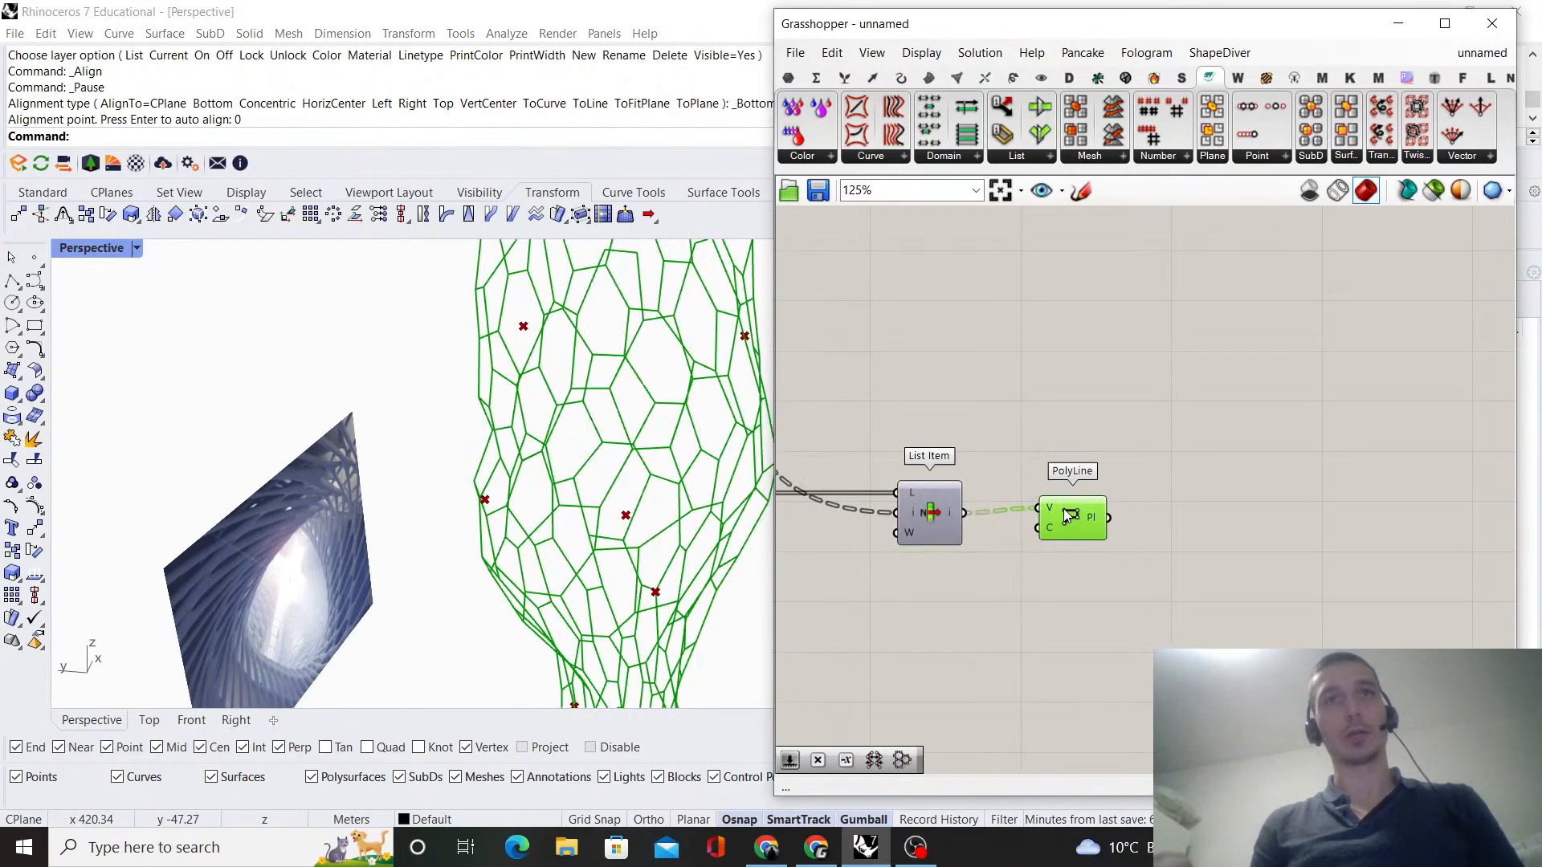
scroll(592, 471, down, 4)
right_drag(592, 471, 596, 474)
click(852, 418)
shift+right_drag(583, 575, 558, 523)
right_drag(558, 522, 423, 508)
scroll(560, 523, up, 3)
right_drag(1197, 563, 1156, 558)
scroll(1024, 504, up, 4)
- Add a Shift Paths component after PolyLine and feed the polyline output into its data input
click(1028, 508)
click(1288, 440)
double_click(1288, 440)
text(s)
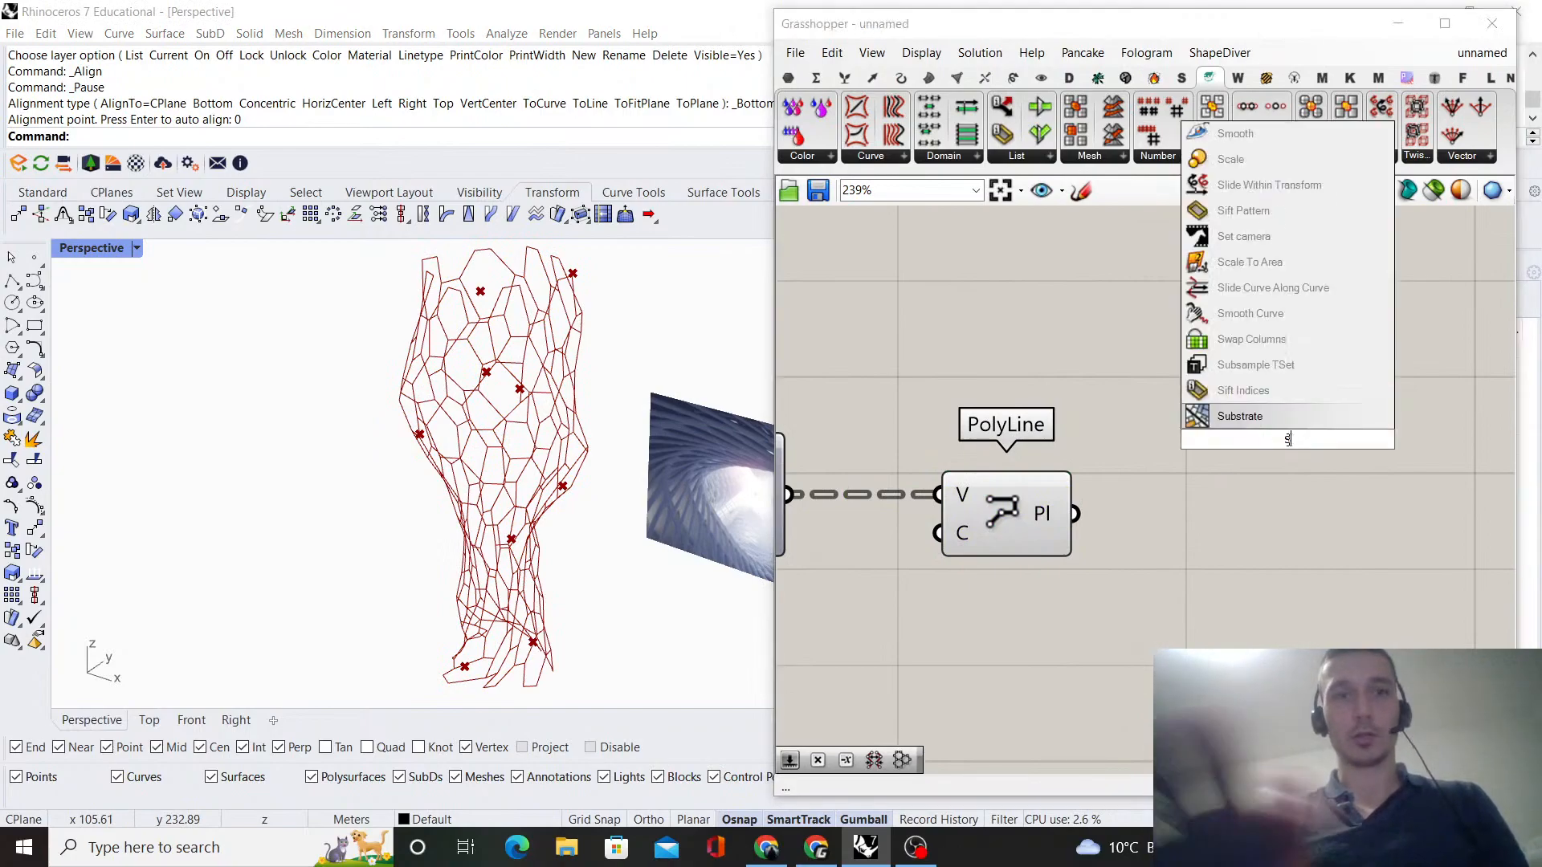
text(hift paths)
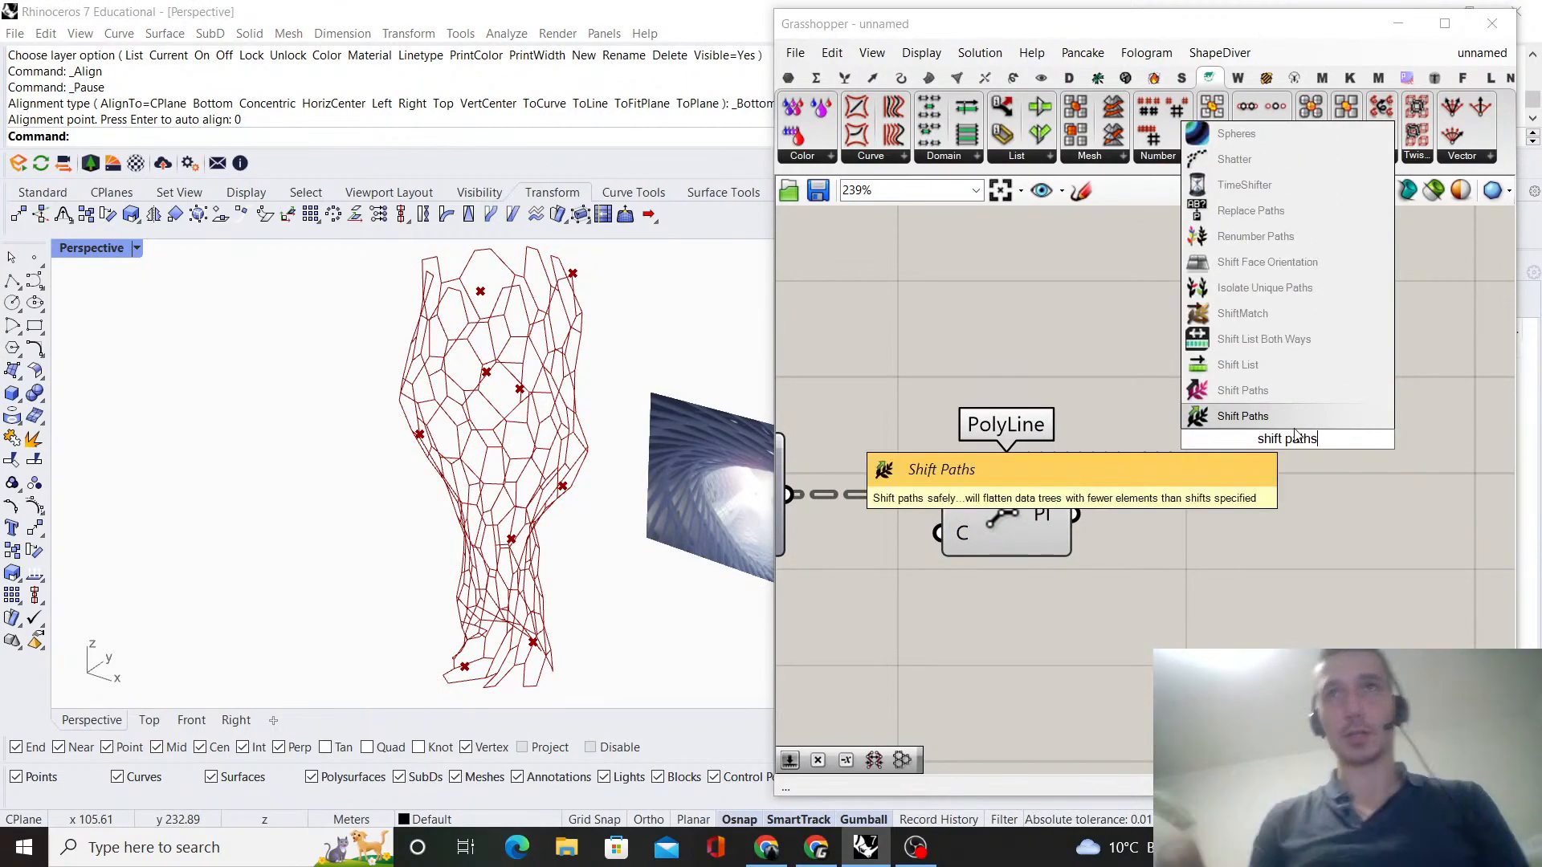
key(Return)
scroll(1157, 495, up, 1)
drag(1067, 514, 1262, 526)
click(1106, 602)
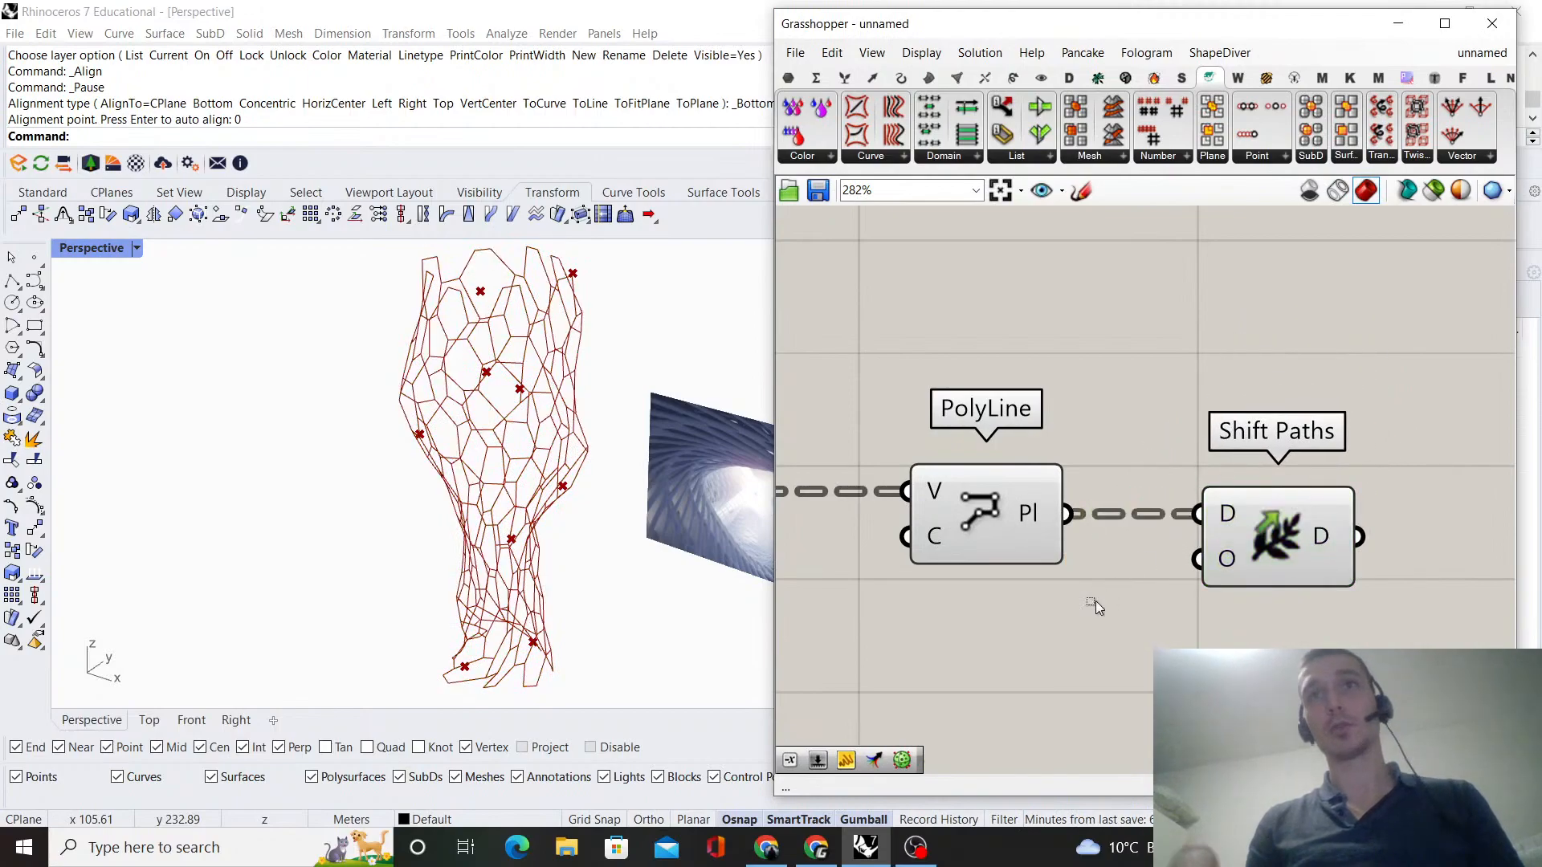
- Turn off PolyLine's preview and move the component closer to List Item
click(1015, 506)
right_click(1023, 425)
click(1066, 455)
click(1073, 416)
right_drag(1039, 438, 1230, 456)
click(1212, 506)
right_click(1235, 431)
click(1276, 460)
drag(1180, 522, 1126, 522)
click(1217, 445)
right_drag(1217, 445, 1107, 440)
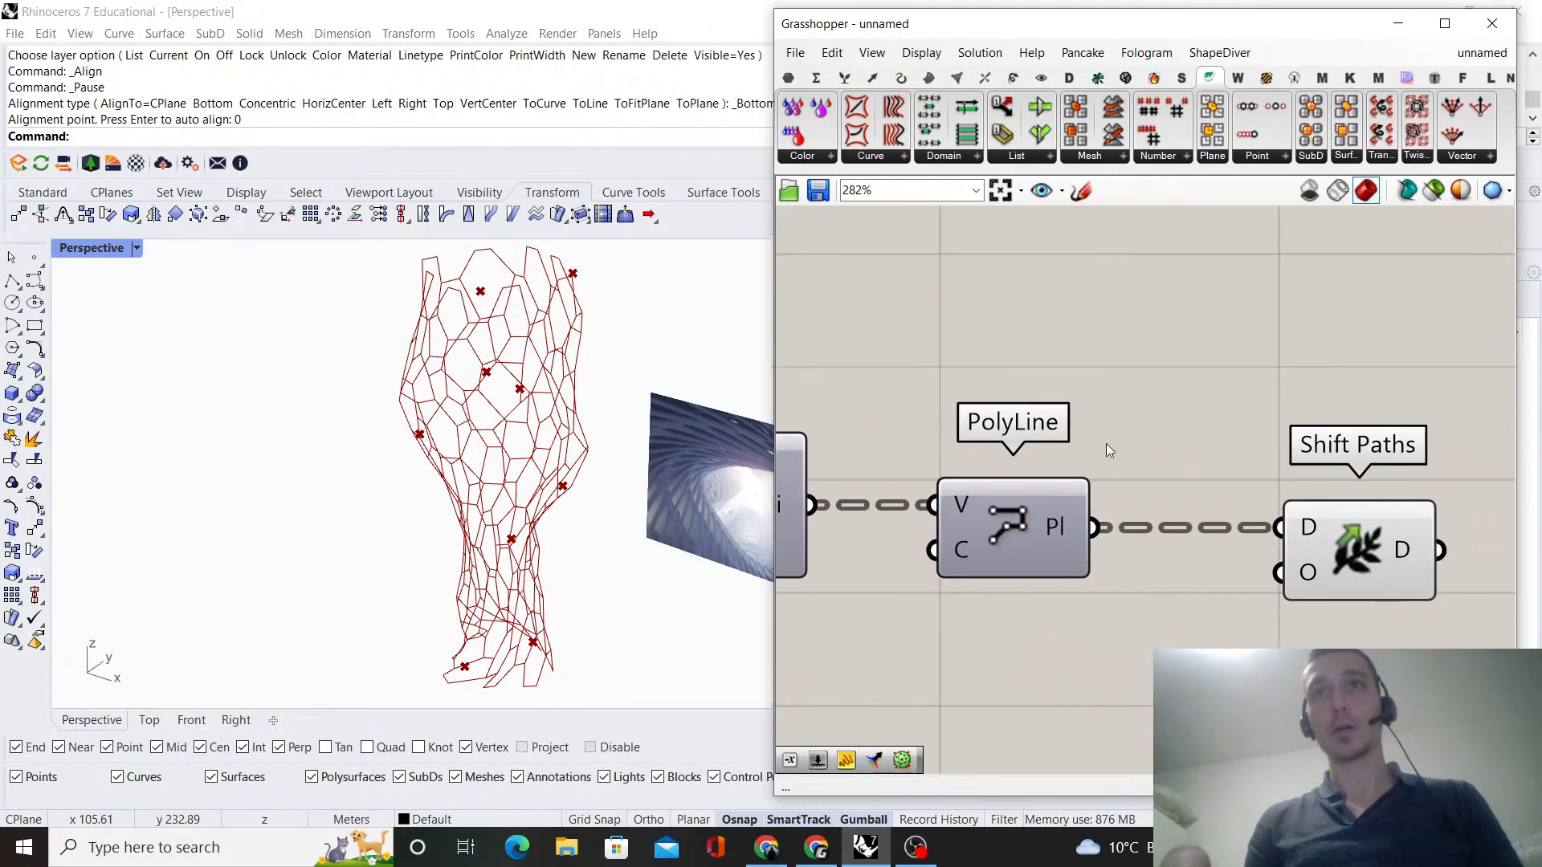
- Nudge Shift Paths towards PolyLine and inspect its data output
drag(1327, 526, 1321, 527)
click(1285, 418)
scroll(1285, 418, down, 3)
right_drag(1285, 417, 1210, 442)
scroll(1293, 517, up, 3)
right_drag(1277, 530, 1175, 512)
mouse_move(1166, 527)
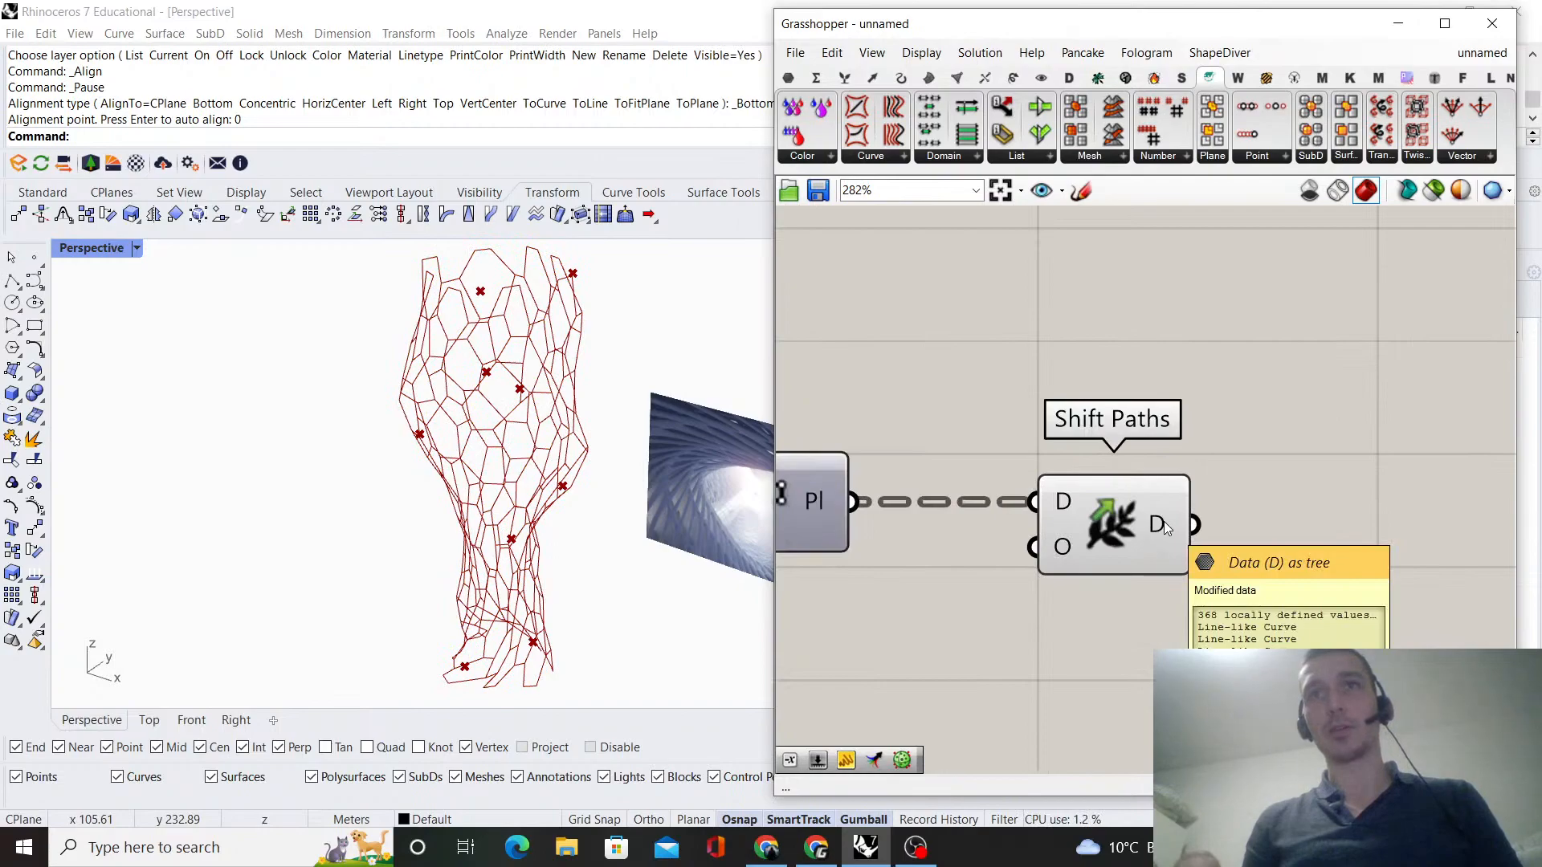
- Highlight the Shift Paths output and compare the lattice with the reference image from several angles
scroll(1153, 533, down, 4)
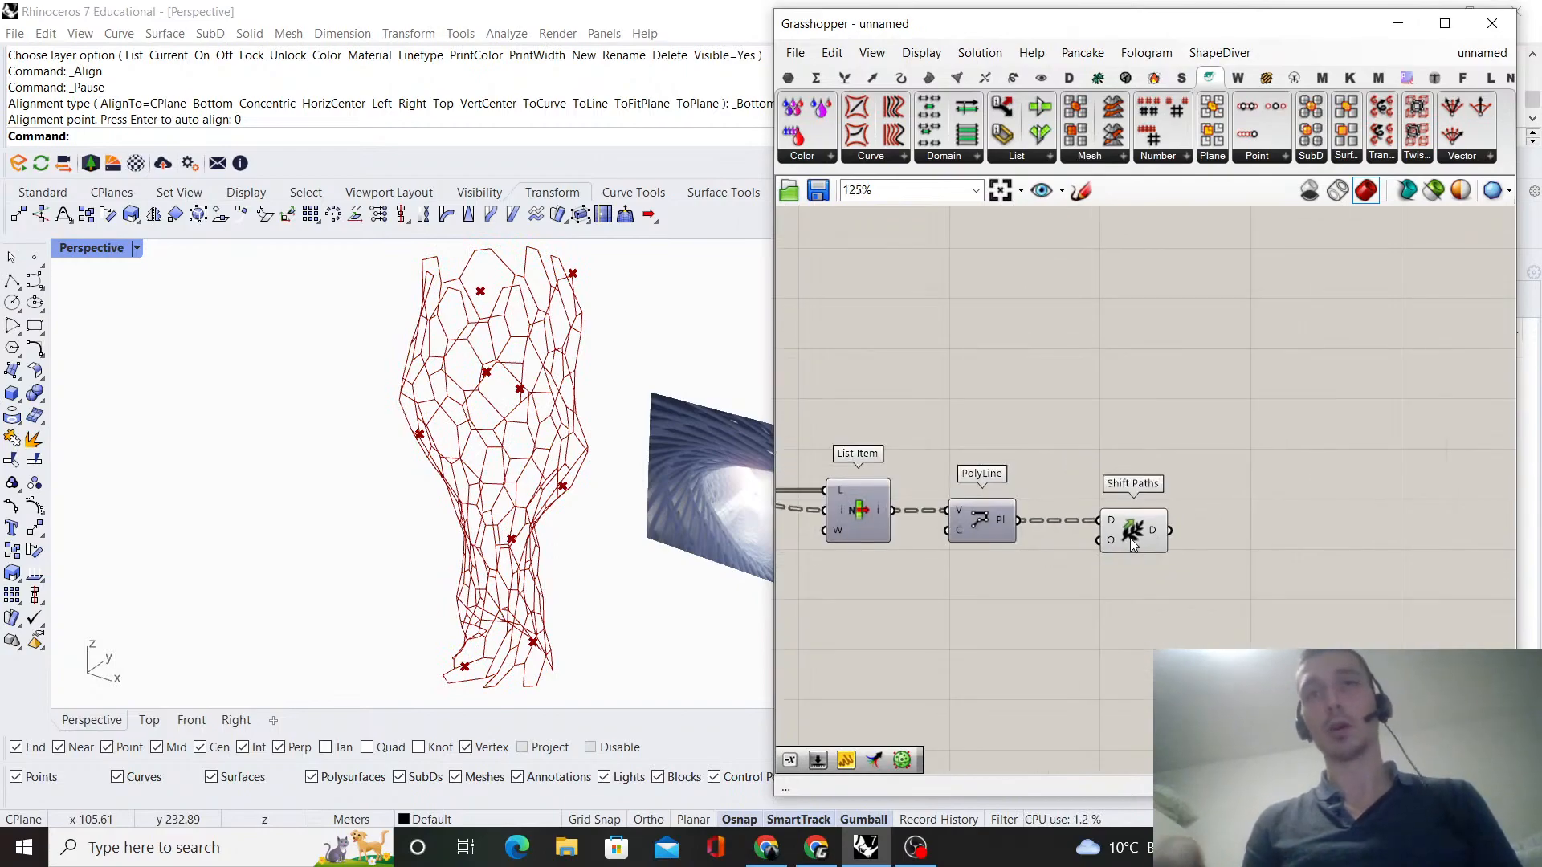
click(1130, 538)
scroll(1254, 472, up, 2)
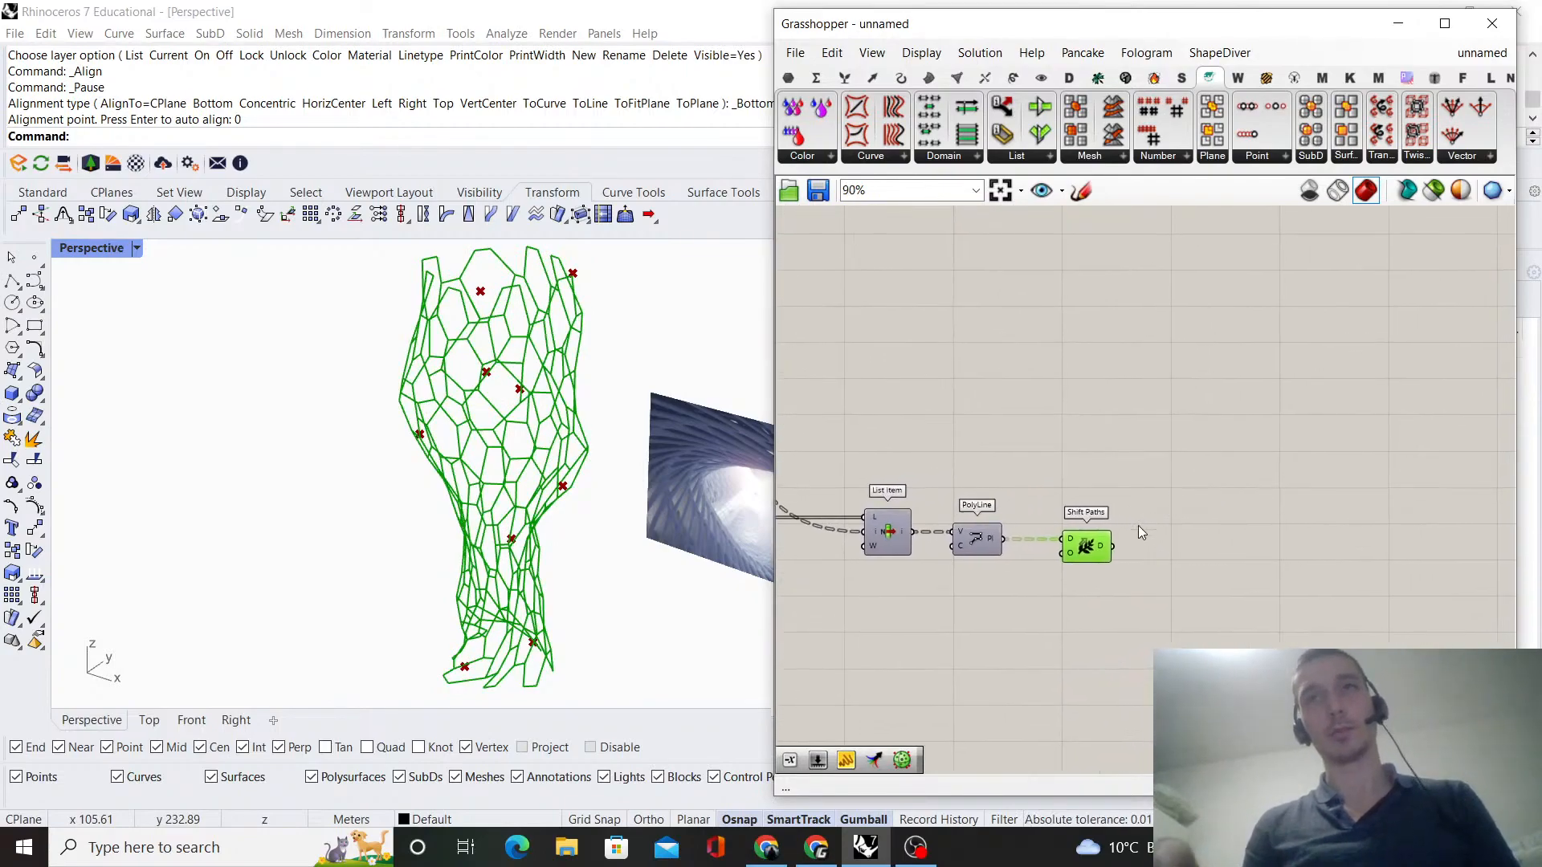
scroll(1116, 518, down, 4)
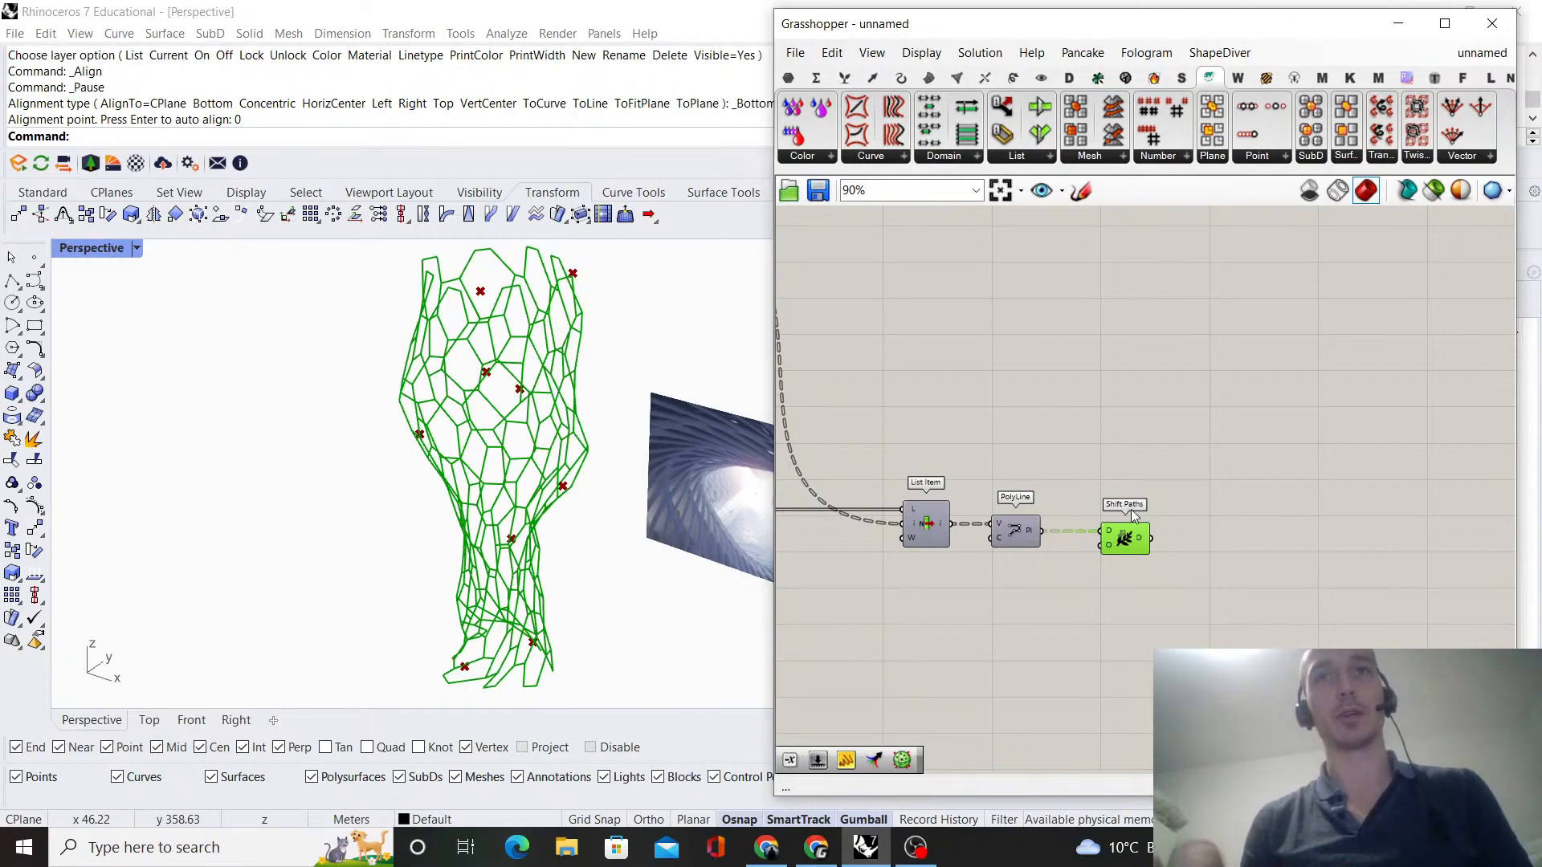
scroll(1130, 518, up, 5)
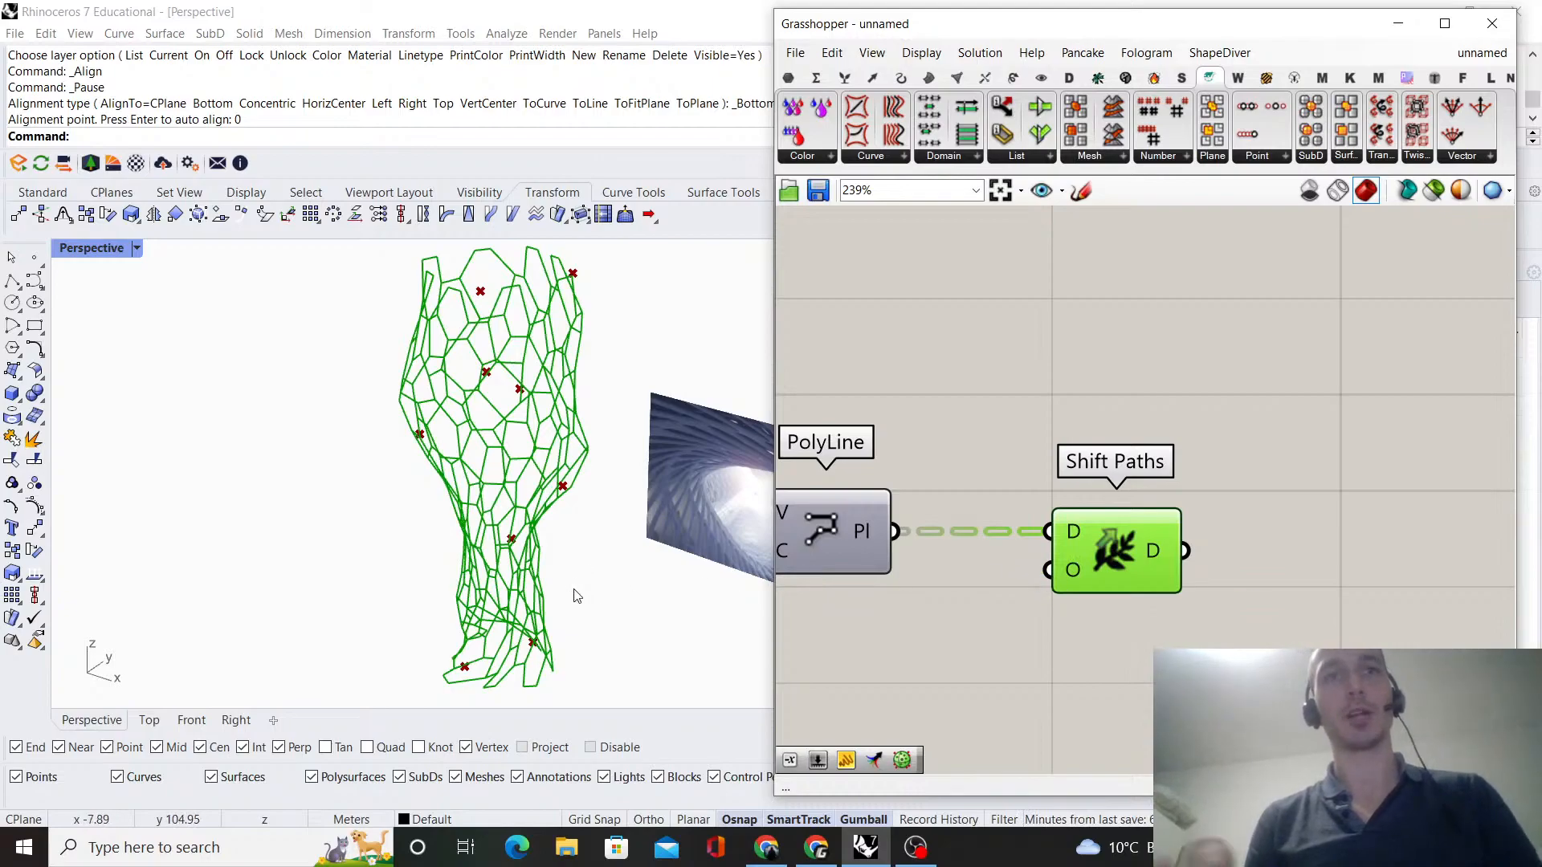
right_drag(498, 566, 449, 410)
scroll(439, 487, up, 3)
scroll(440, 487, down, 4)
scroll(471, 404, up, 6)
scroll(449, 411, down, 8)
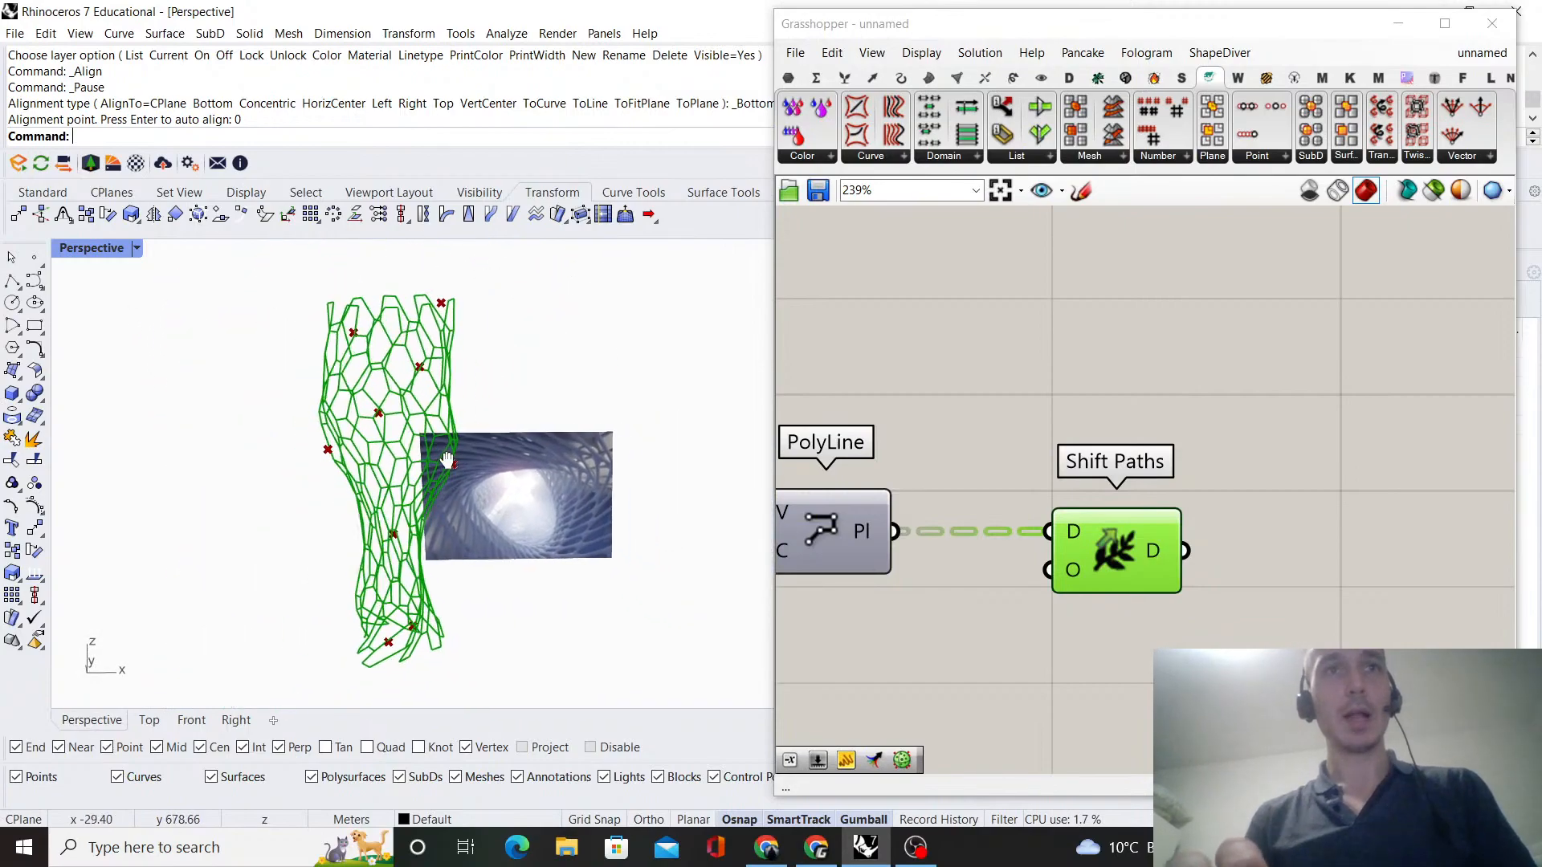
scroll(1041, 518, down, 1)
scroll(1047, 525, down, 1)
scroll(995, 538, up, 2)
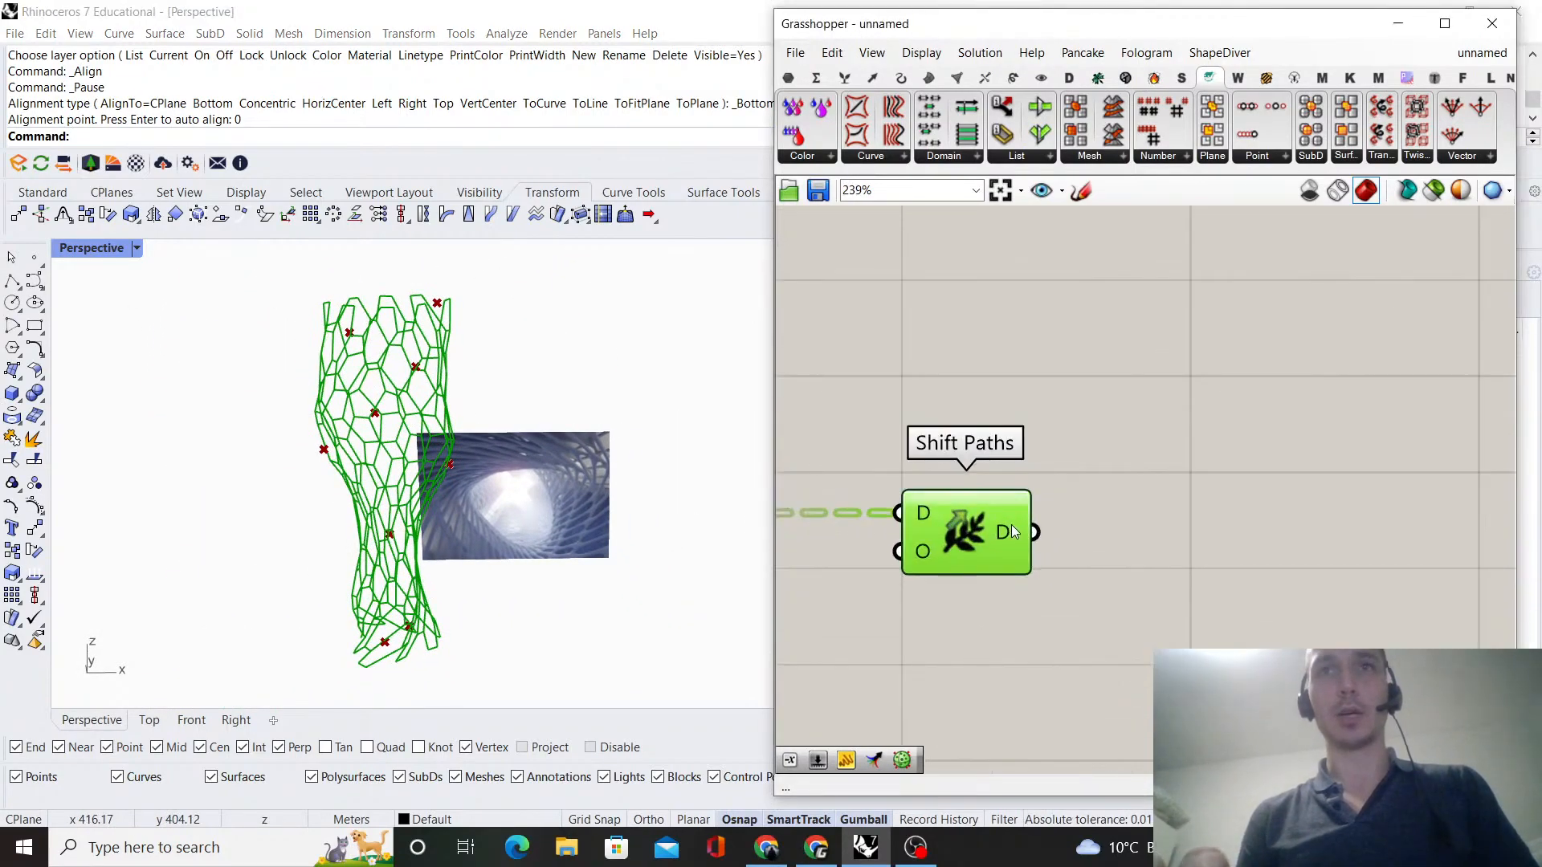
right_drag(353, 514, 594, 346)
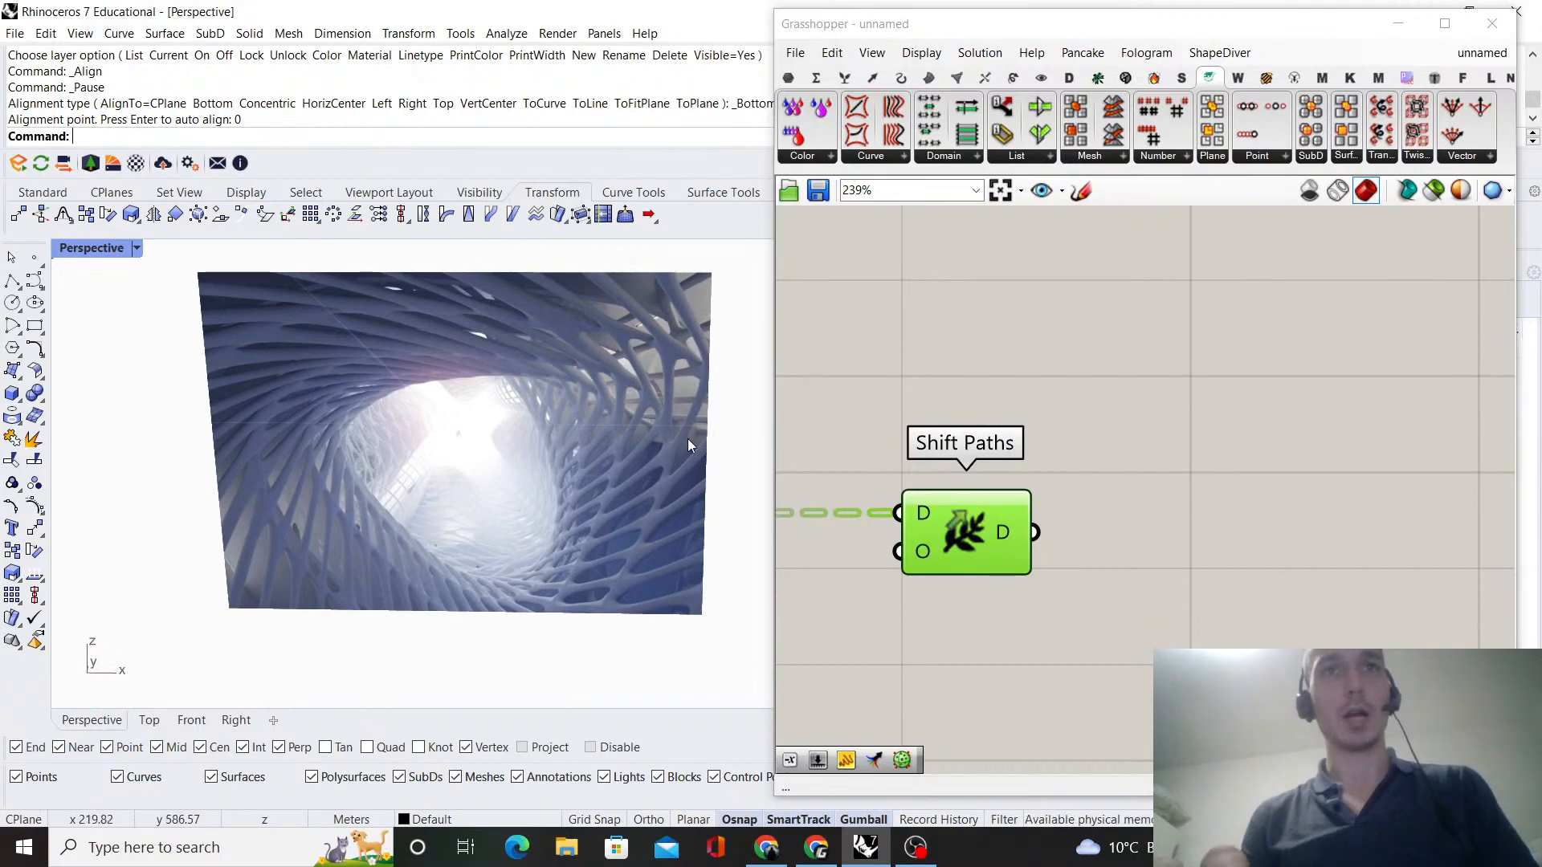
right_drag(482, 640, 564, 484)
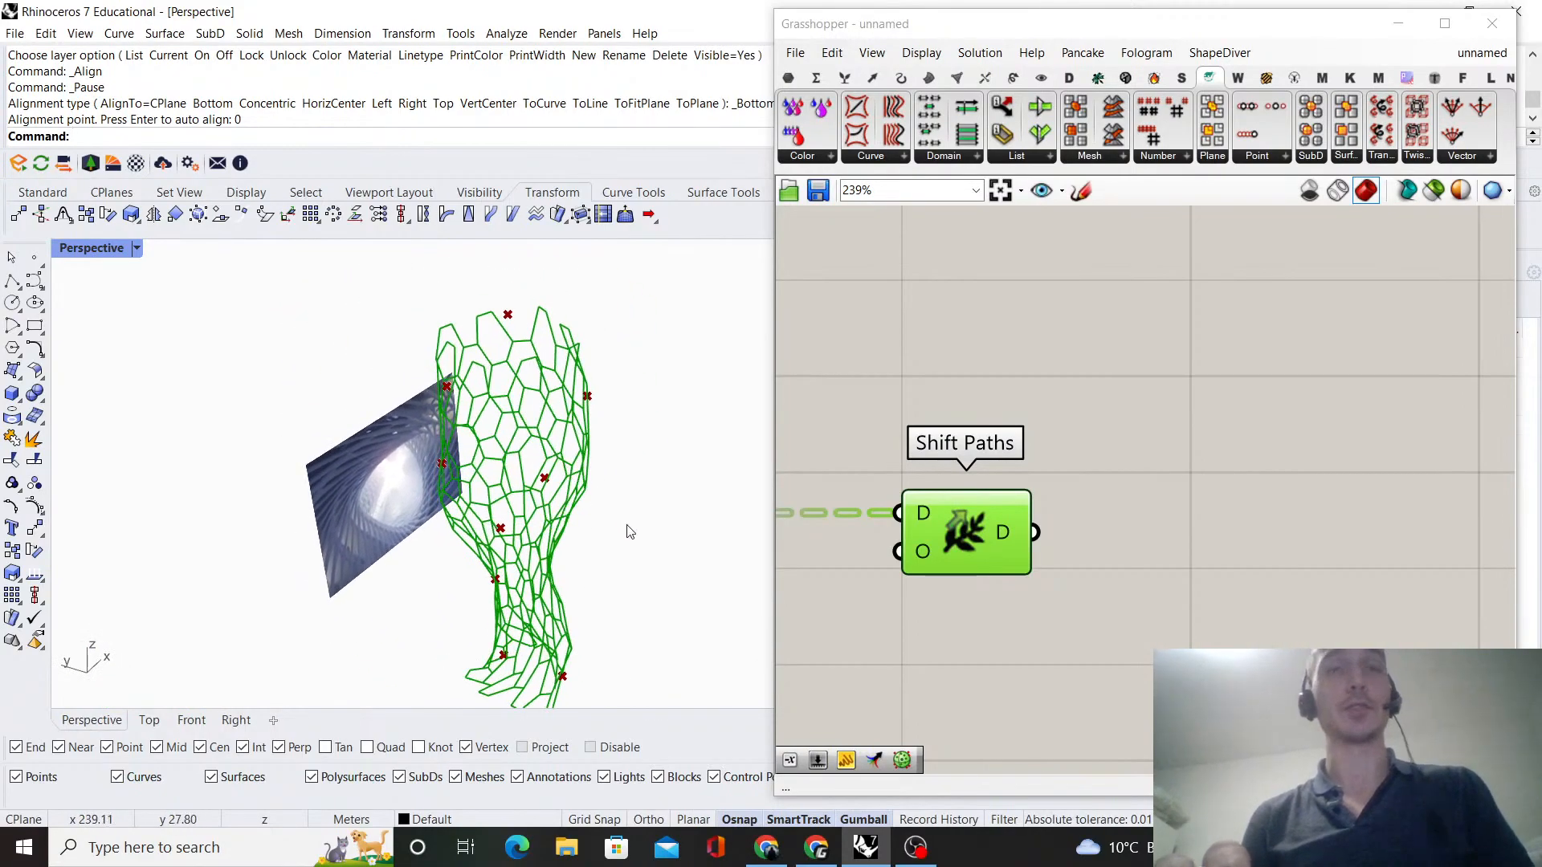
right_drag(618, 550, 610, 526)
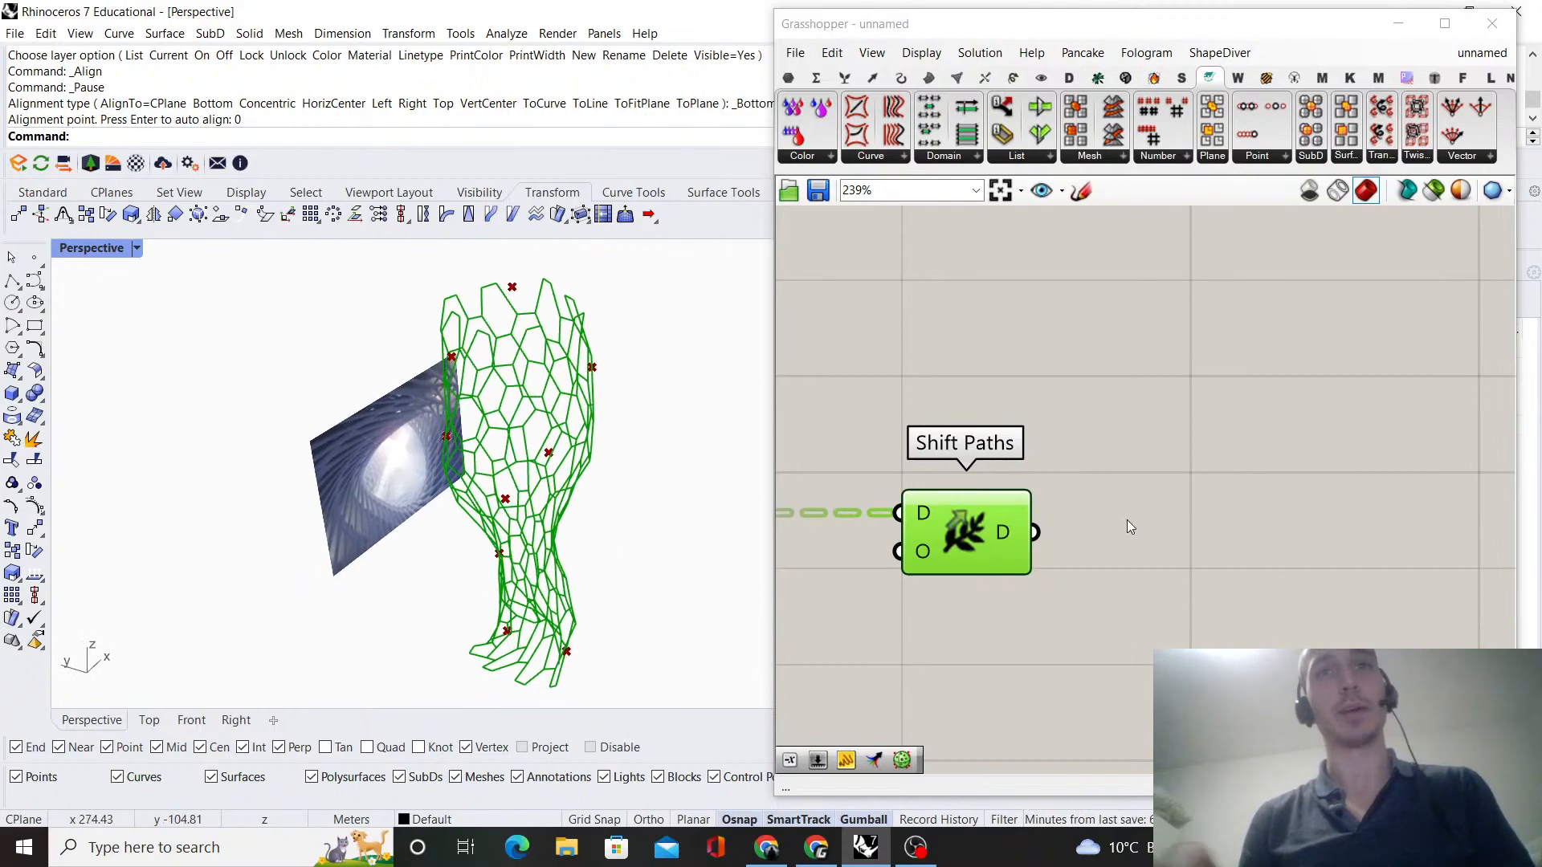
right_drag(974, 533, 943, 533)
double_click(1230, 533)
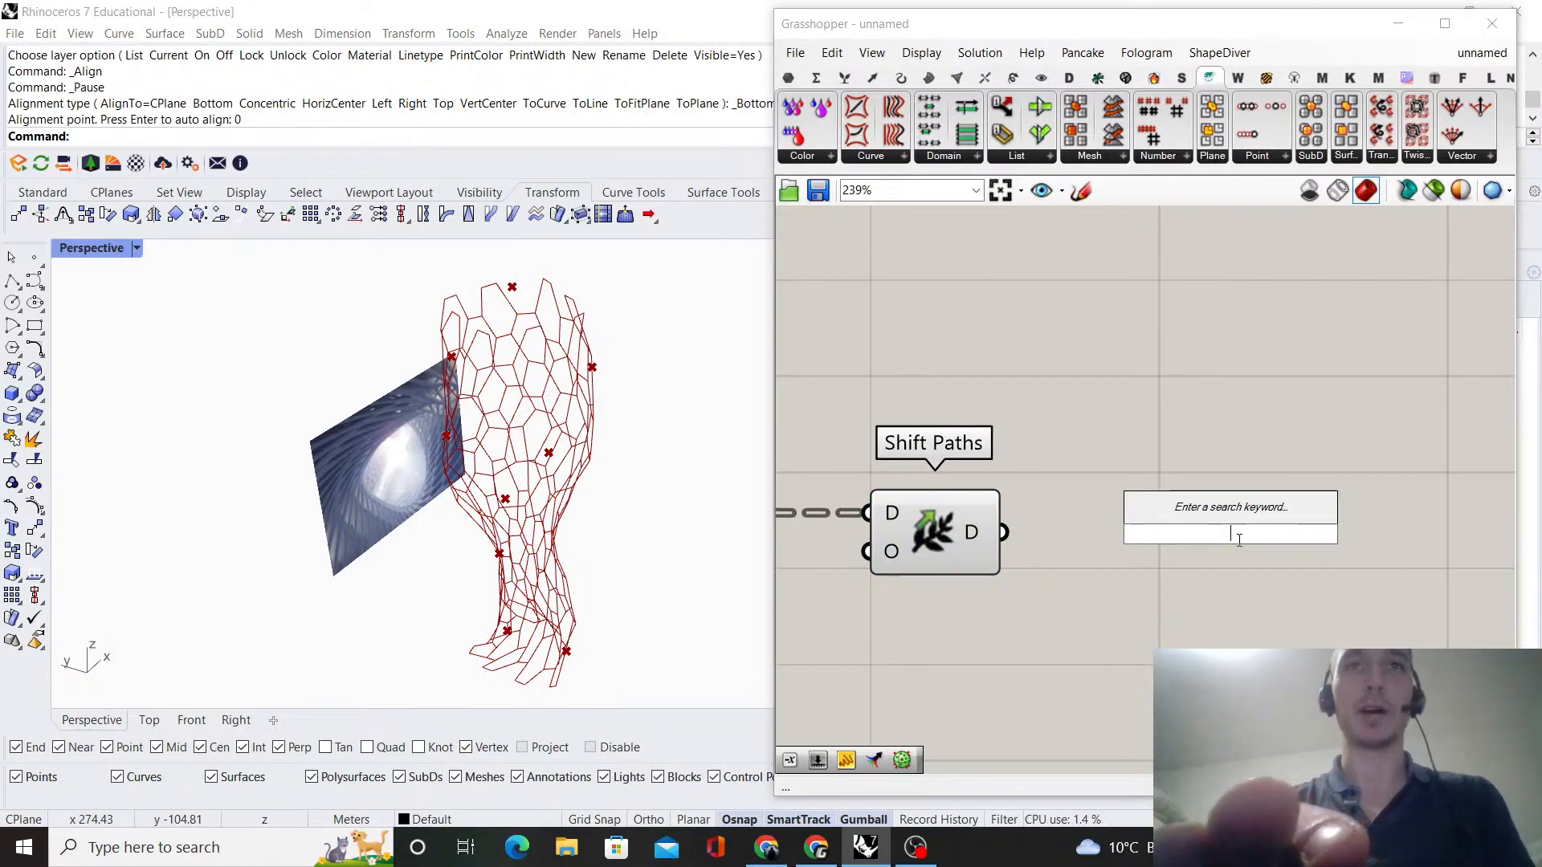
click(943, 514)
click(1151, 471)
right_drag(1152, 471, 1129, 483)
- Copy the existing Network From Lines component to the end of the definition and connect the Shift Paths output to its L input
scroll(1028, 544, down, 4)
right_drag(1028, 545, 1205, 487)
scroll(1148, 527, up, 2)
scroll(1208, 537, down, 4)
scroll(1204, 487, down, 3)
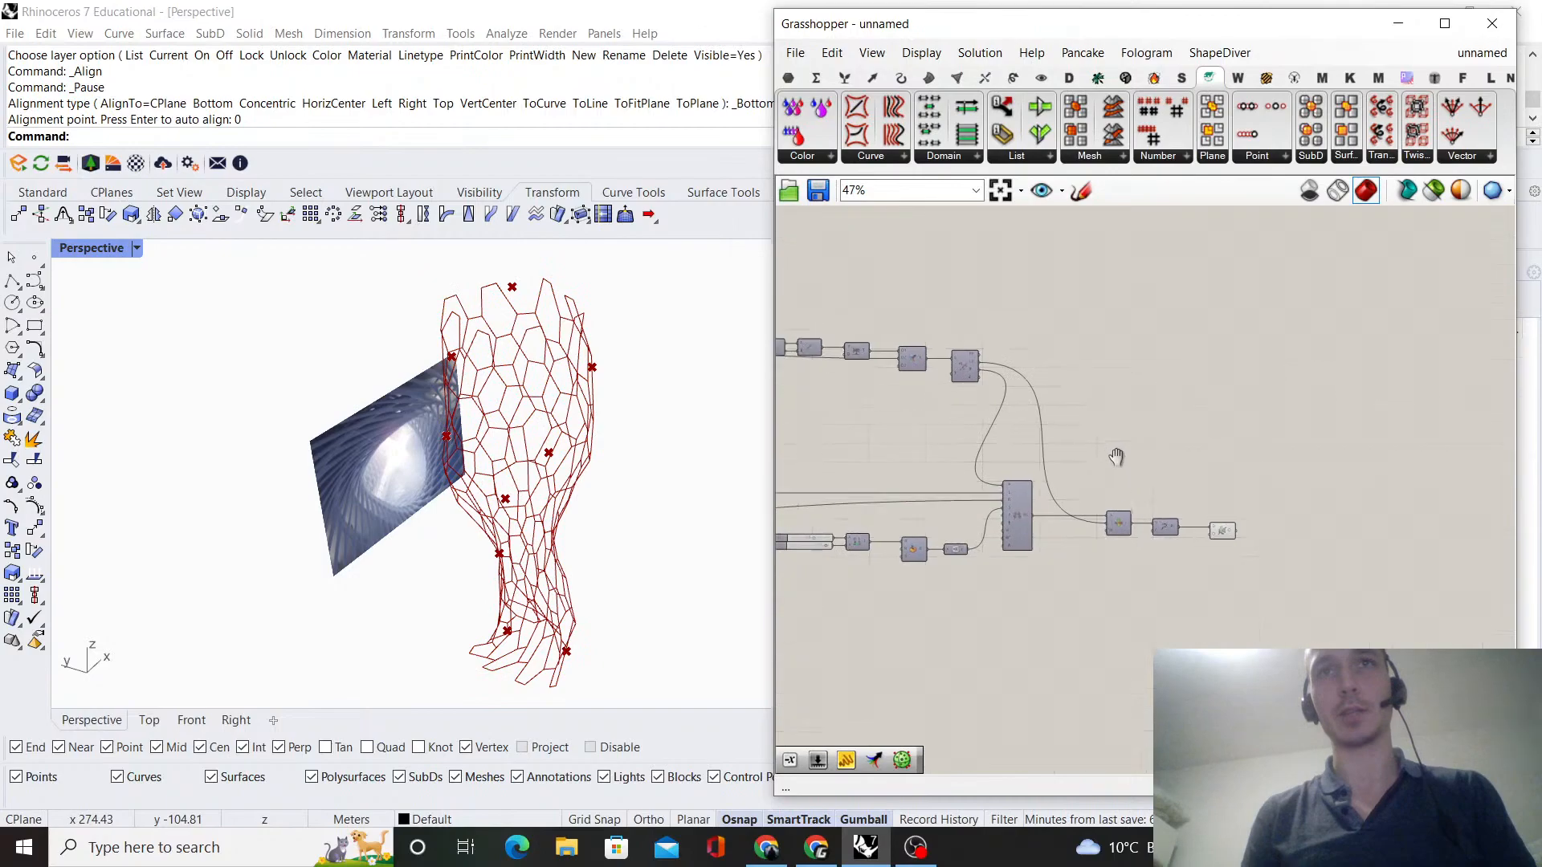
right_drag(1108, 450, 1147, 472)
scroll(1022, 410, up, 4)
alt+drag(978, 364, 1253, 622)
scroll(945, 466, down, 4)
scroll(1232, 562, up, 5)
right_drag(1206, 482, 1194, 440)
scroll(1107, 516, up, 2)
drag(1087, 491, 1254, 620)
- Turn the preview of the copied Network From Lines component on and back off
right_click(1275, 496)
click(1301, 511)
click(1304, 507)
click(1262, 605)
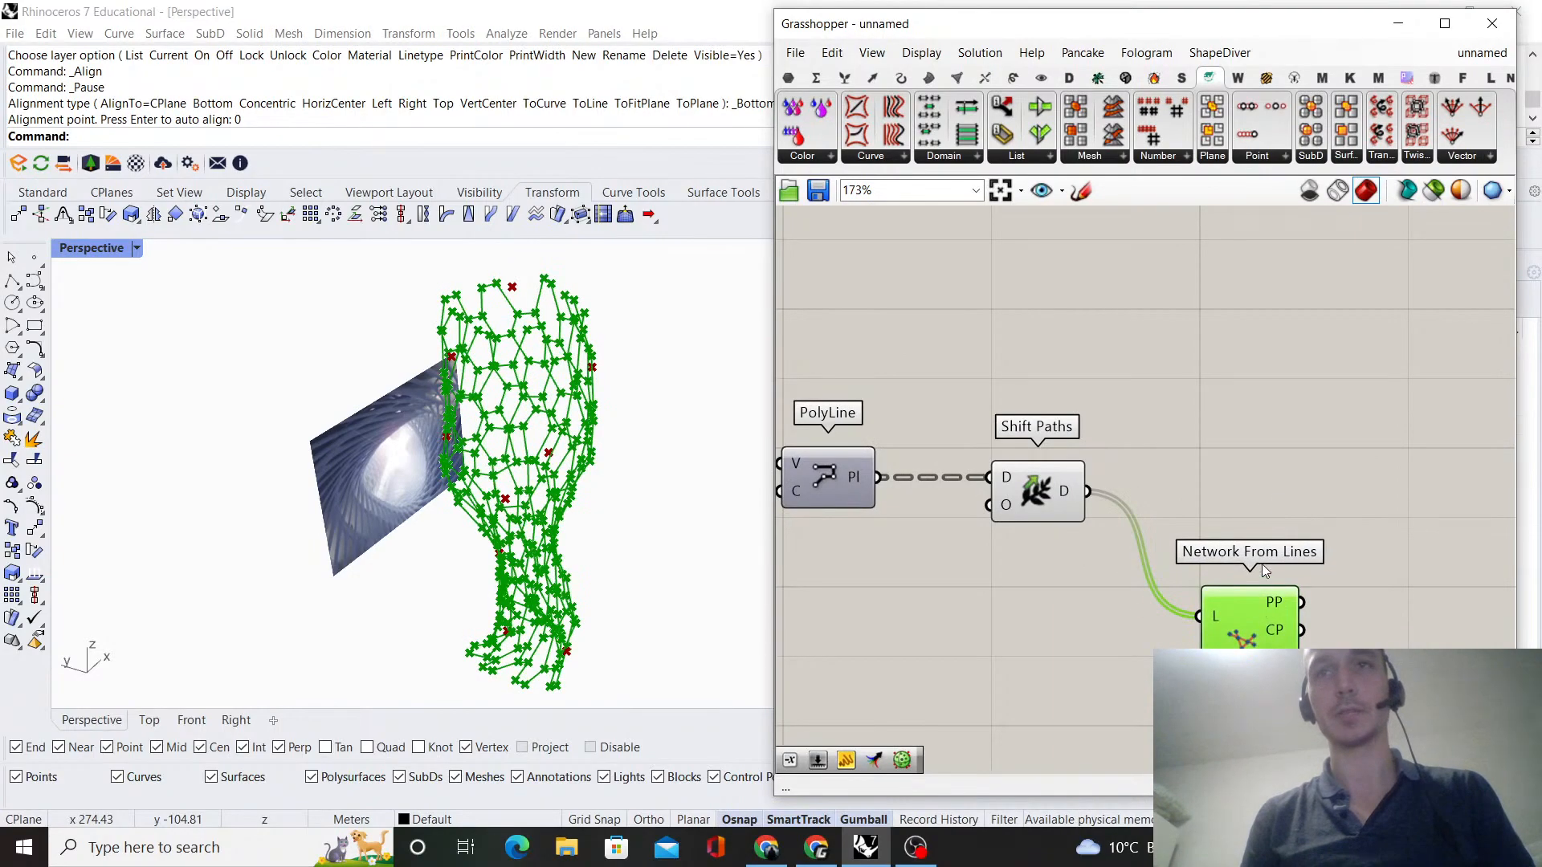
right_click(1264, 527)
click(1301, 555)
click(1335, 506)
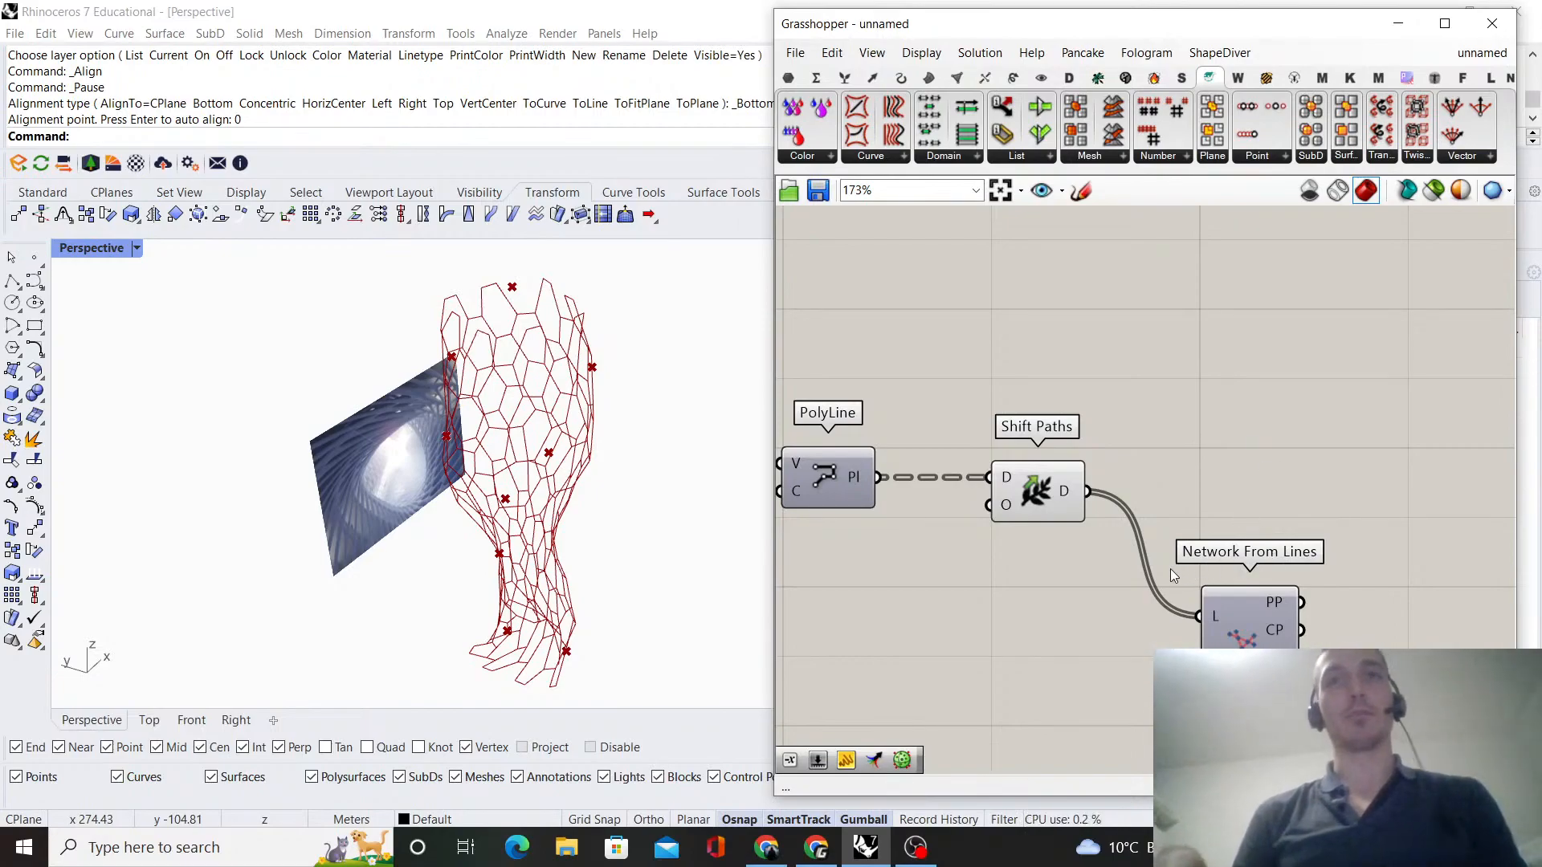
- Turn off the Shift Paths preview and turn on the preview of the copied Network From Lines
scroll(1172, 571, down, 3)
scroll(1181, 583, up, 3)
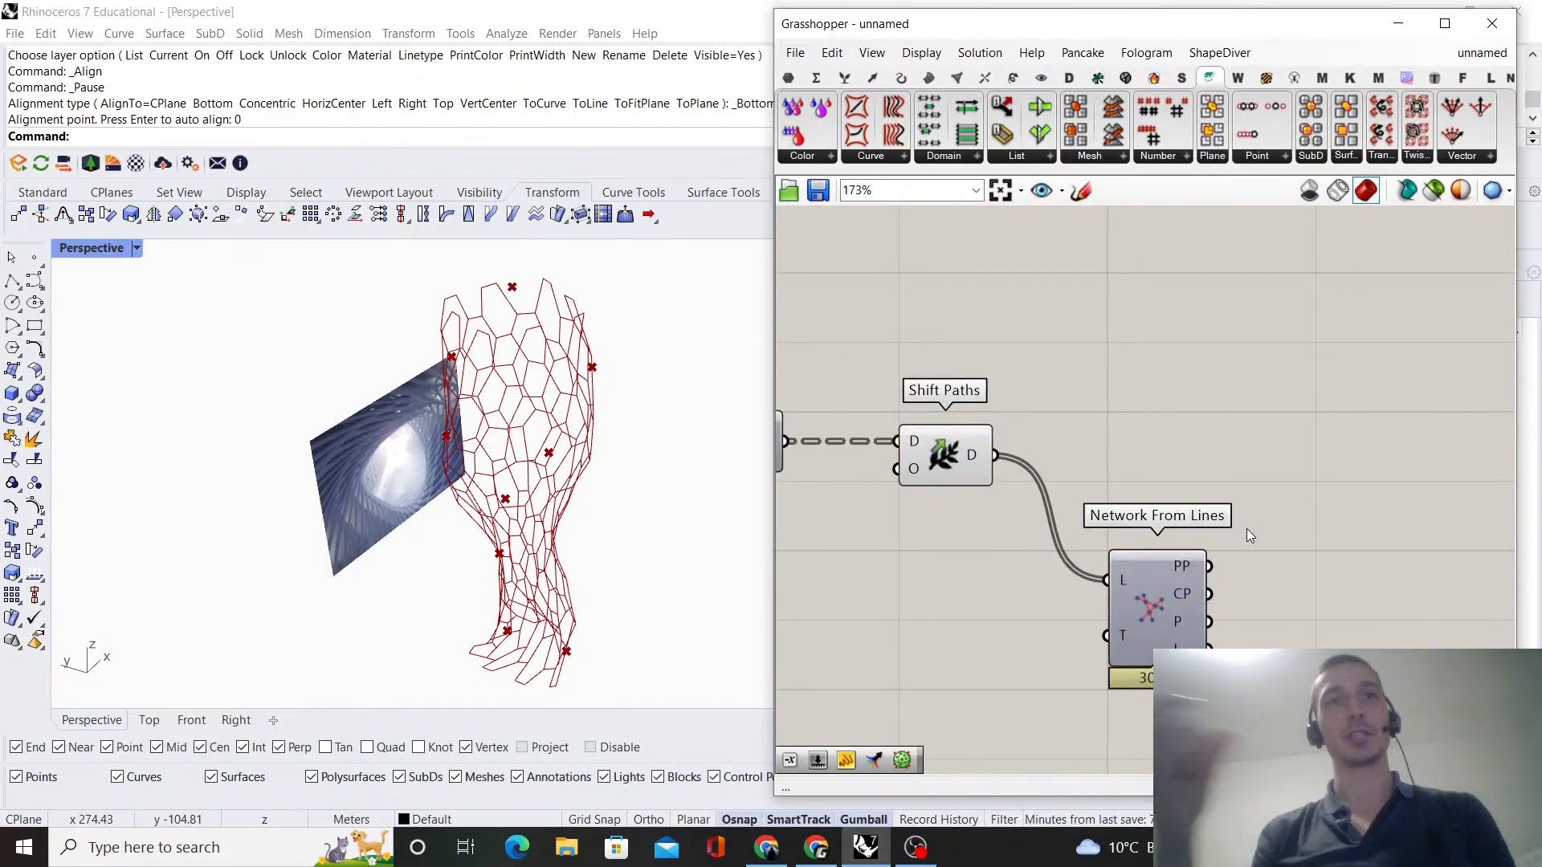
scroll(1295, 513, down, 4)
scroll(1110, 470, up, 3)
click(1112, 475)
right_click(1227, 422)
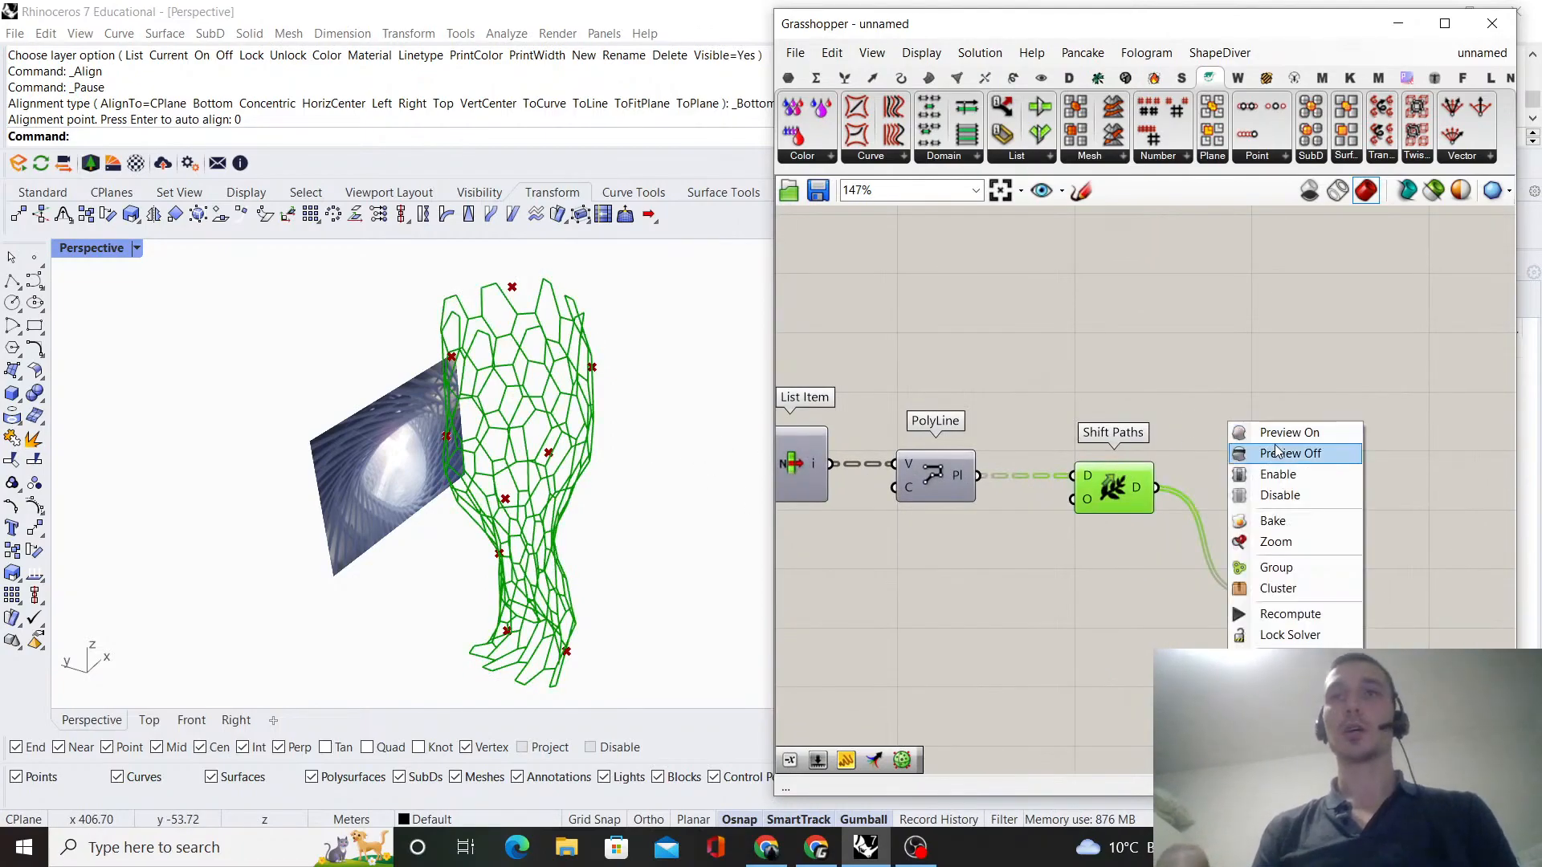
click(1269, 453)
click(1213, 440)
click(1304, 572)
right_click(1314, 501)
click(1351, 514)
click(1366, 470)
scroll(1223, 461, down, 4)
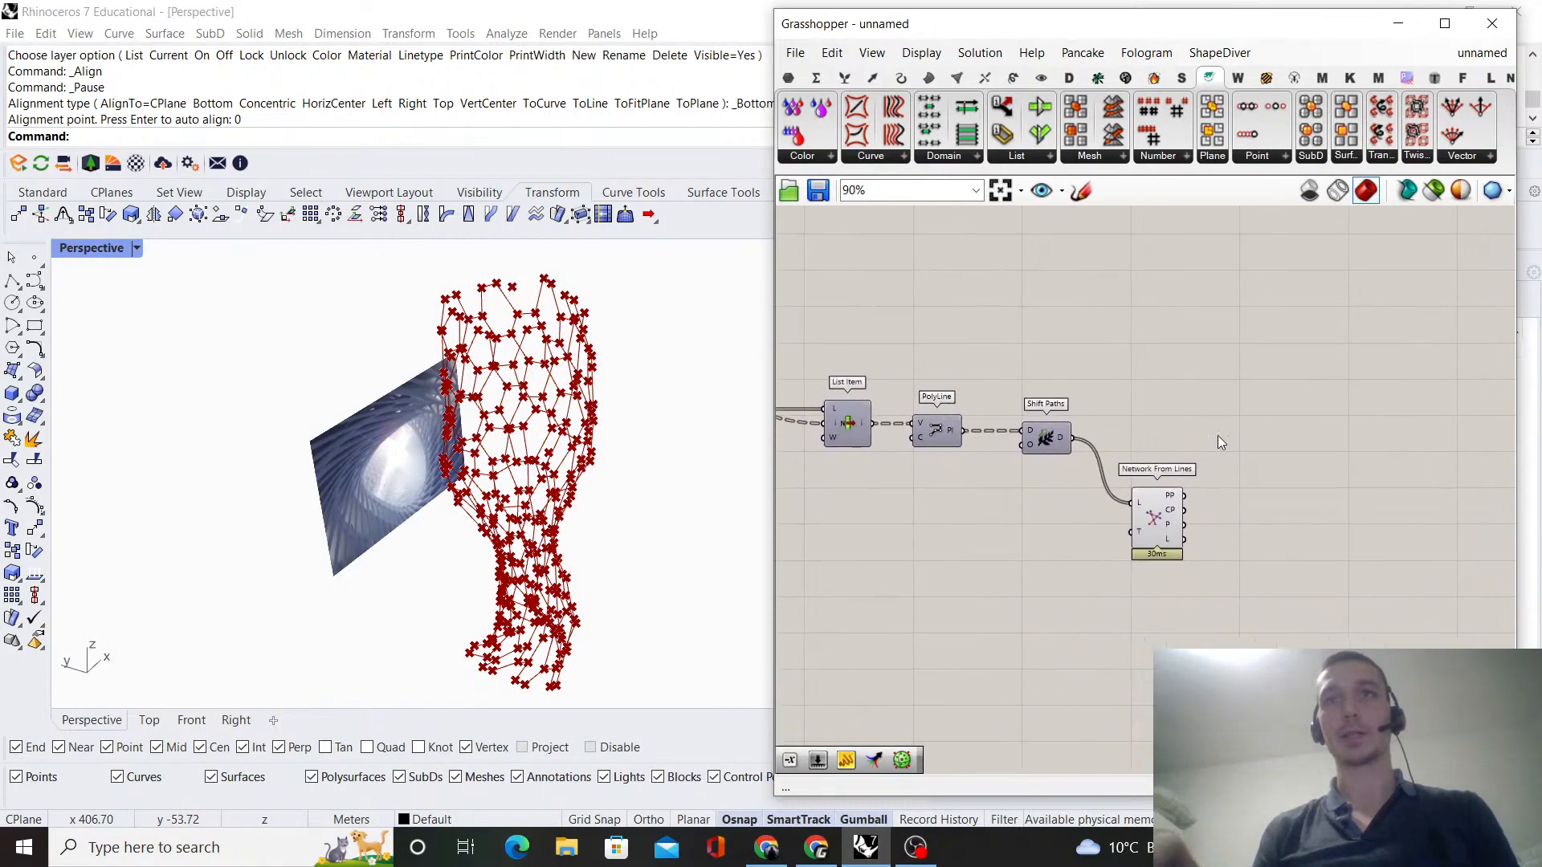
- Inspect the point and line outputs of the copied Network From Lines component
scroll(1189, 481, up, 4)
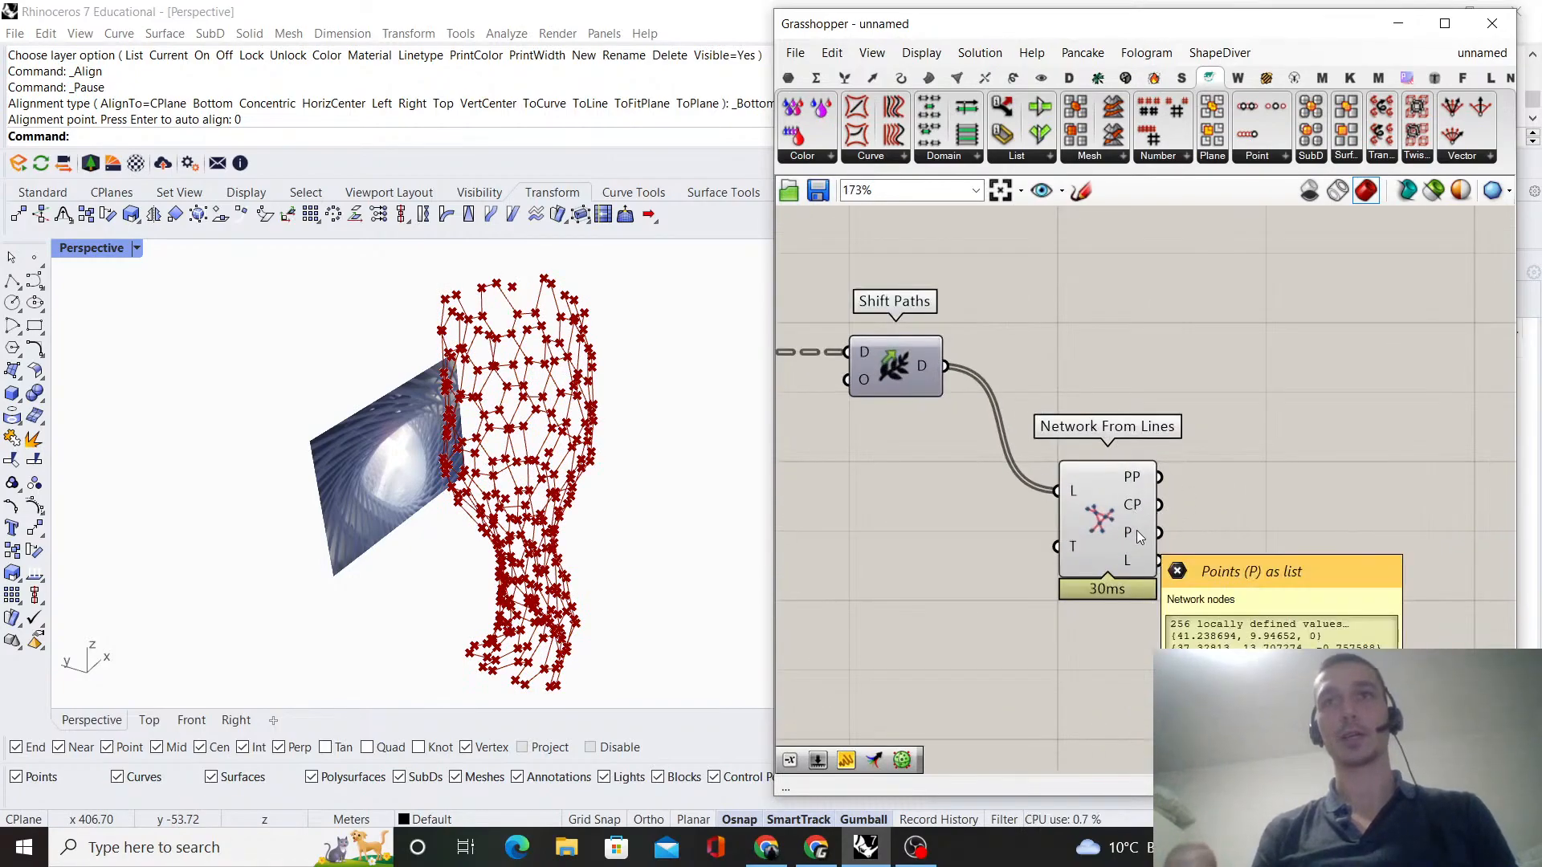
scroll(1136, 529, down, 4)
scroll(1106, 482, up, 3)
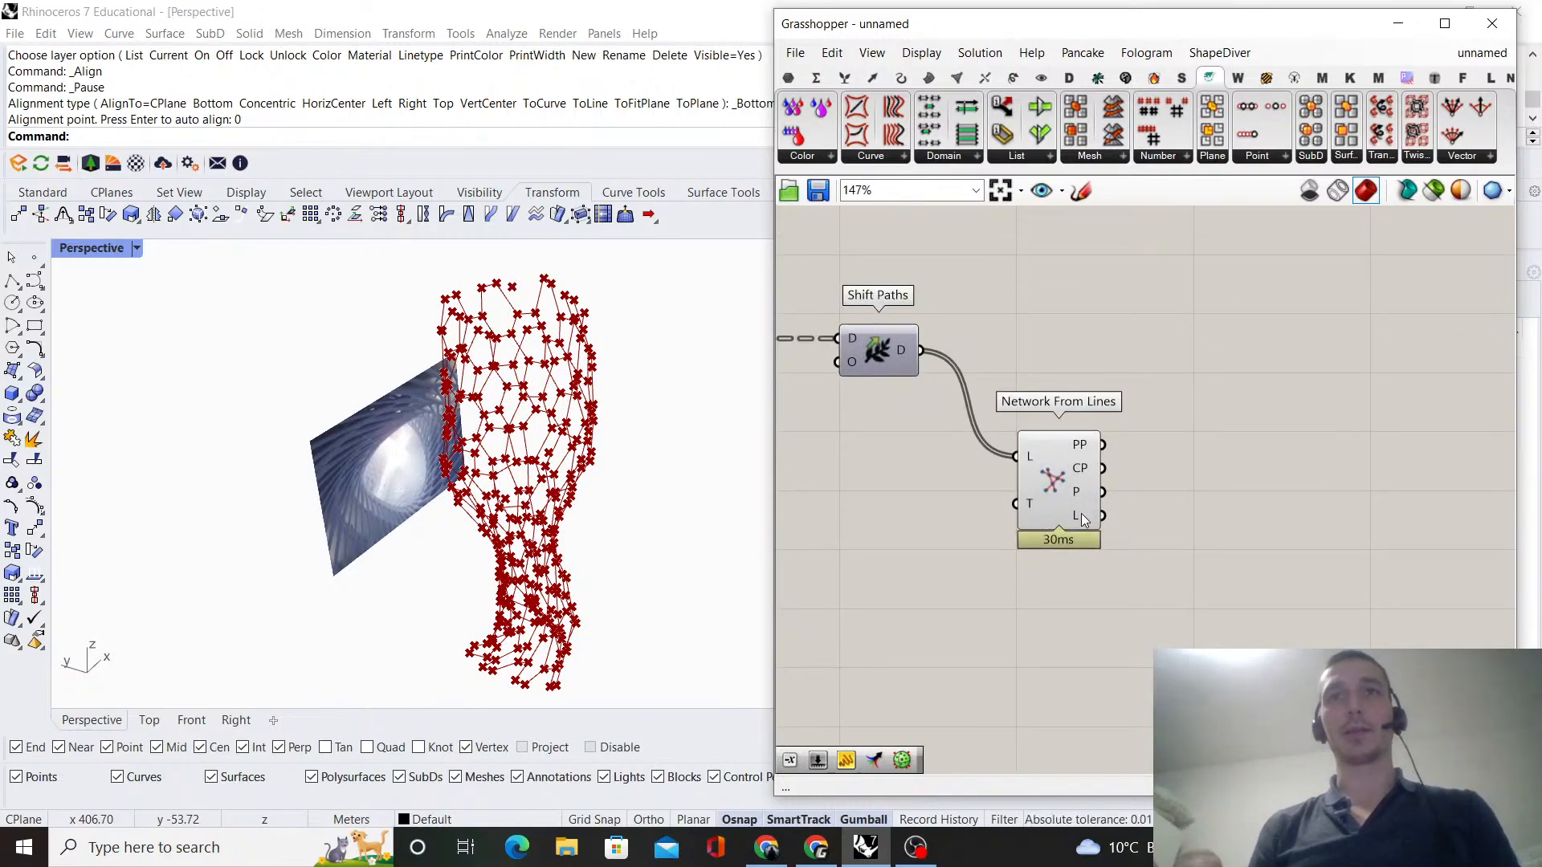
scroll(1081, 513, down, 2)
click(1062, 503)
click(1179, 446)
right_drag(1160, 432, 1123, 410)
- Search the components for "mesh fatten" and dismiss the search
double_click(1206, 514)
click(1203, 562)
double_click(1217, 475)
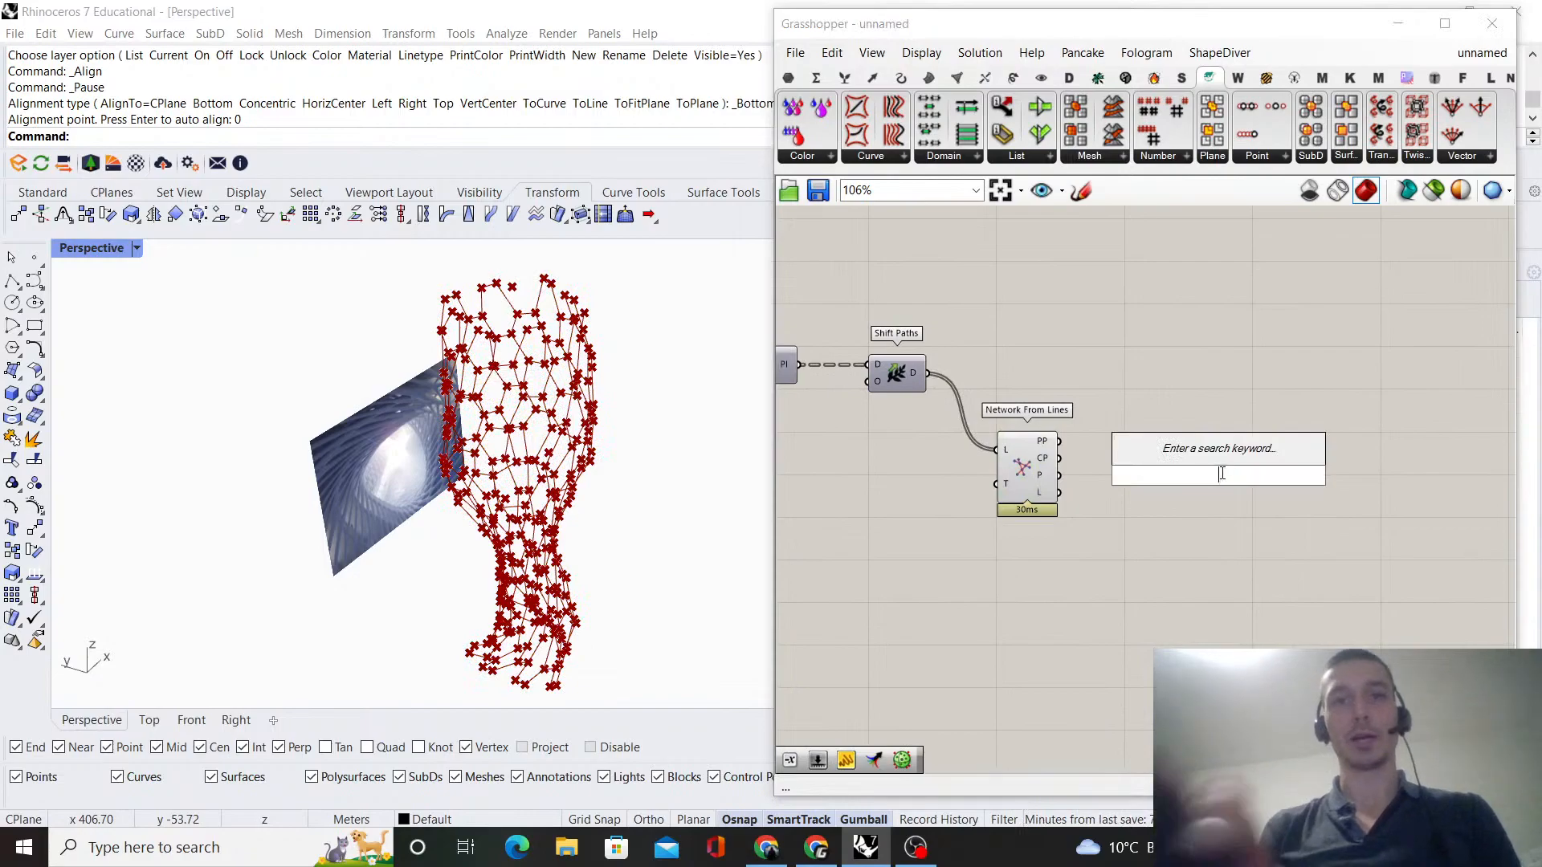
text(mesh fatte)
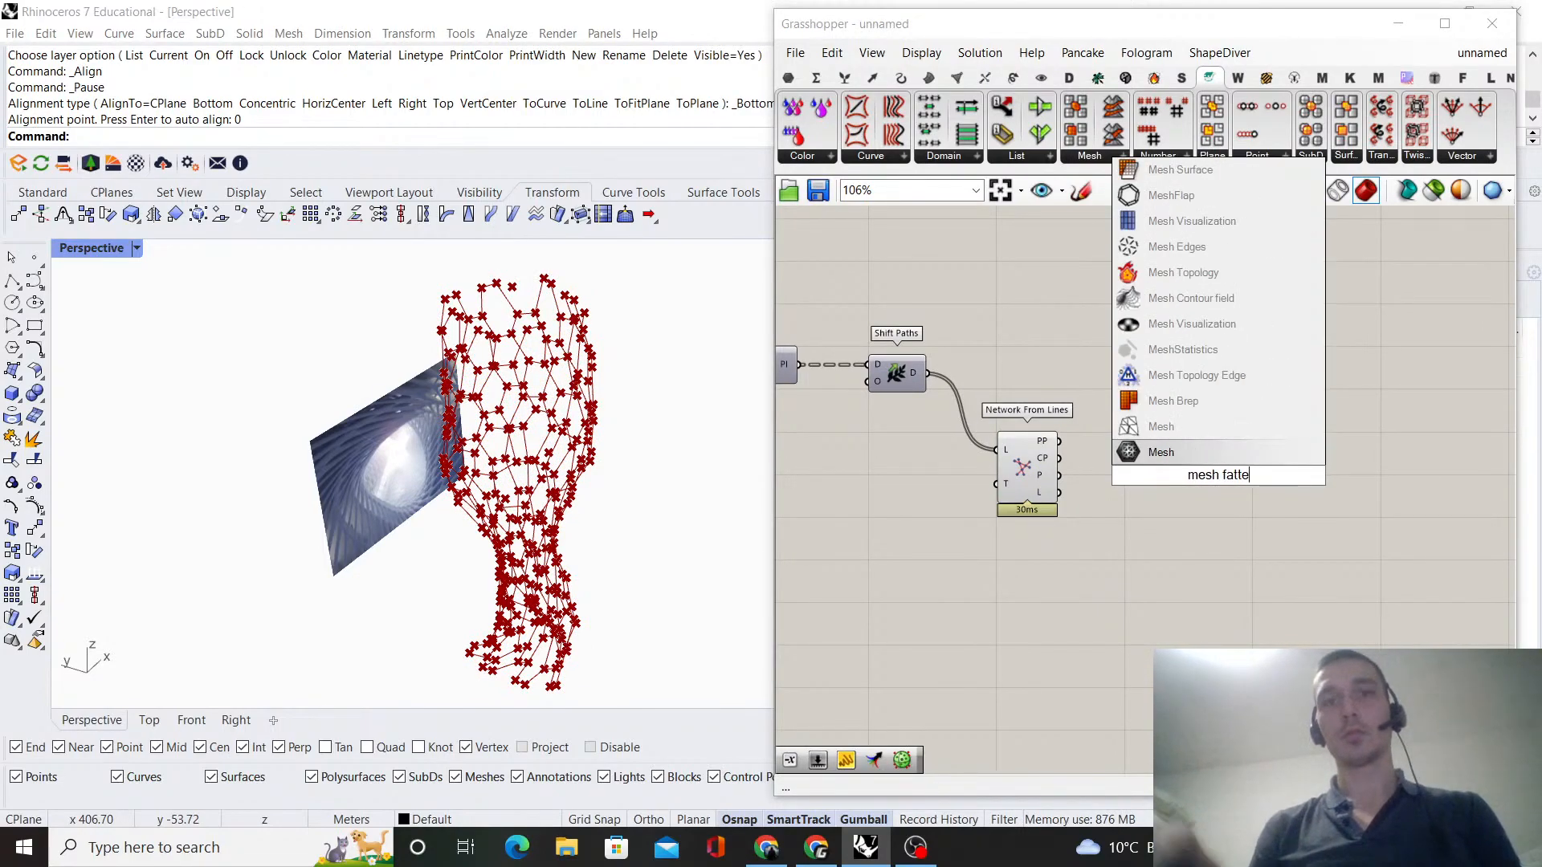
text(n)
click(1061, 354)
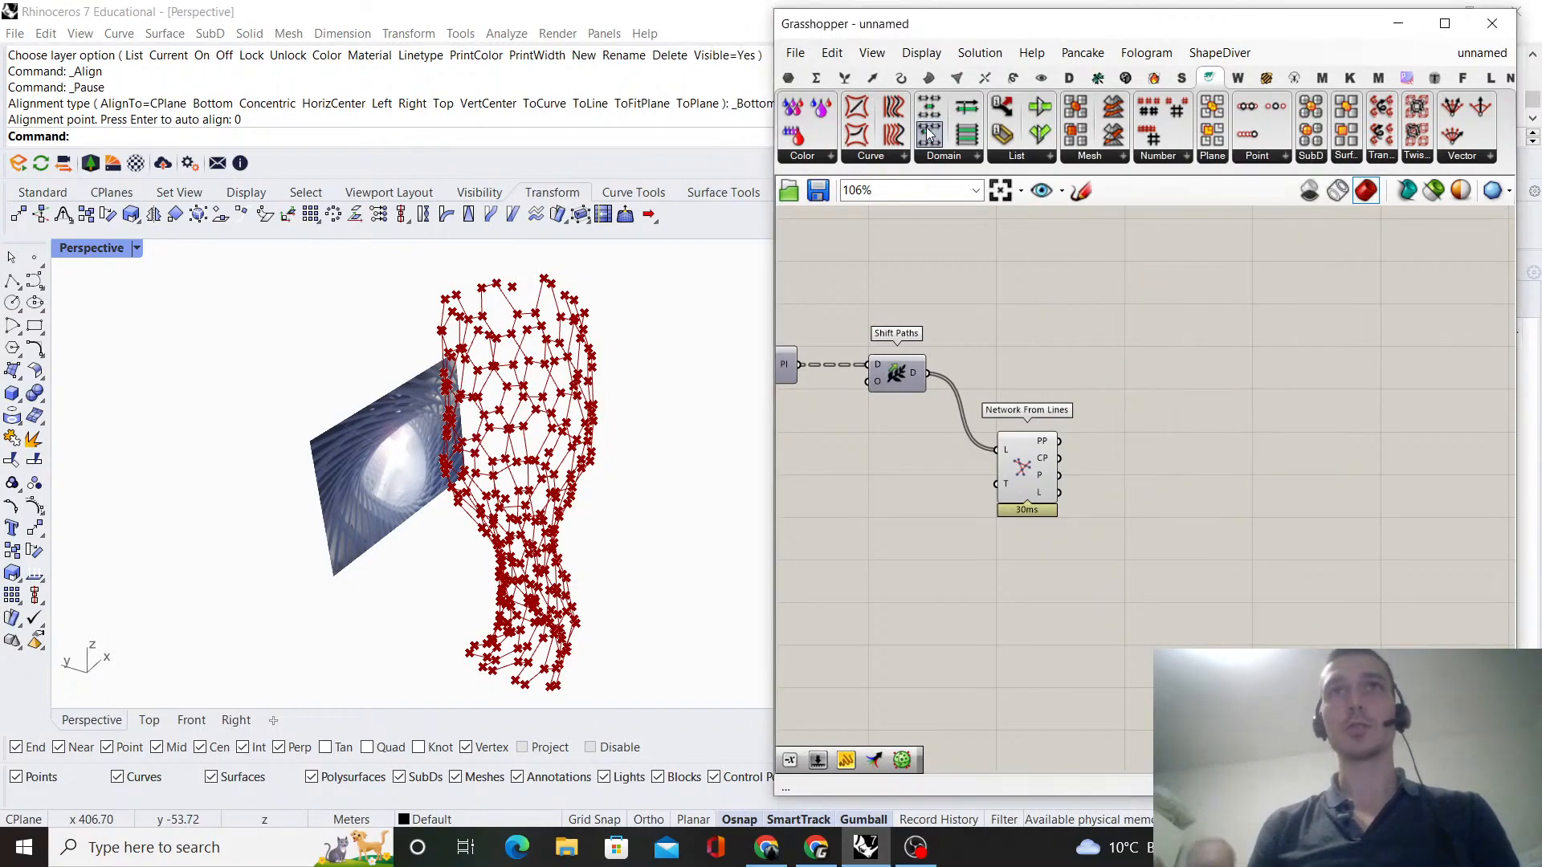
- Add a Fatten component and connect the L output of Network From Lines to its skeleton (S) input
click(909, 80)
click(875, 79)
click(956, 79)
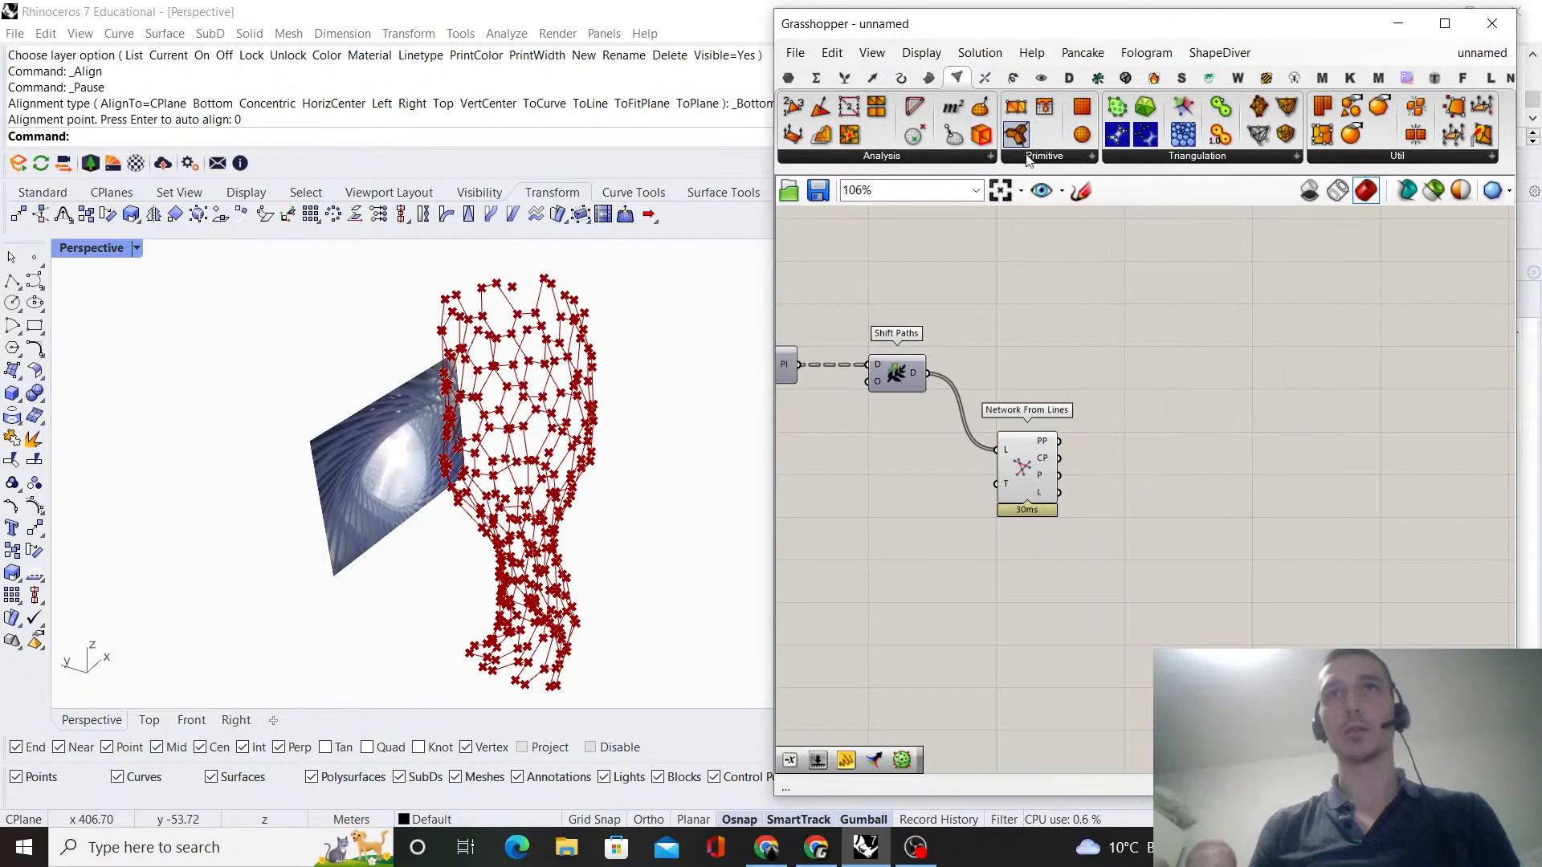
drag(1016, 137, 1239, 470)
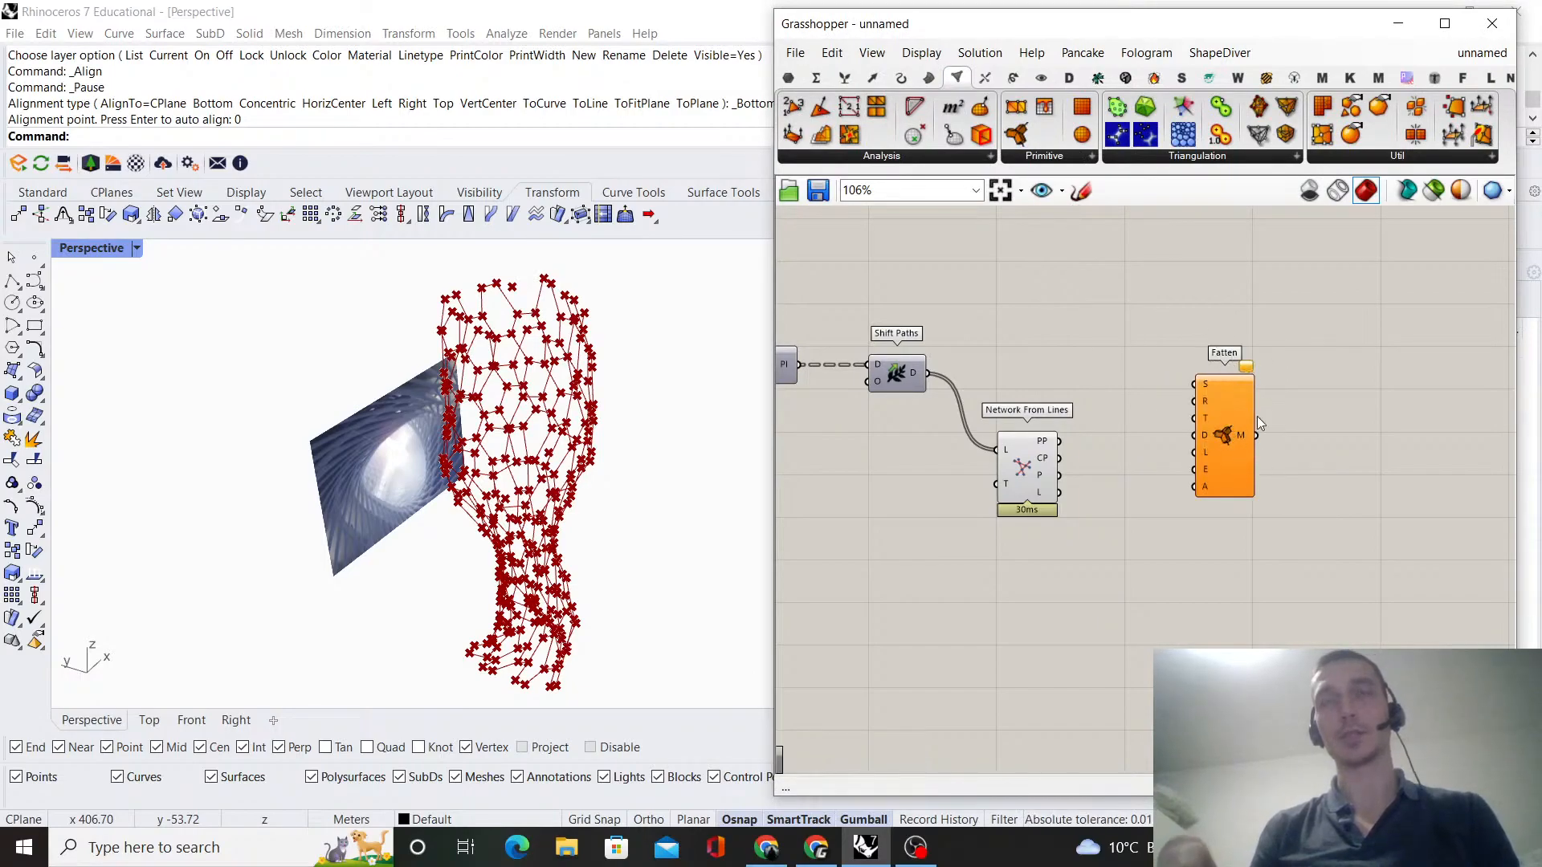
scroll(1170, 441, up, 2)
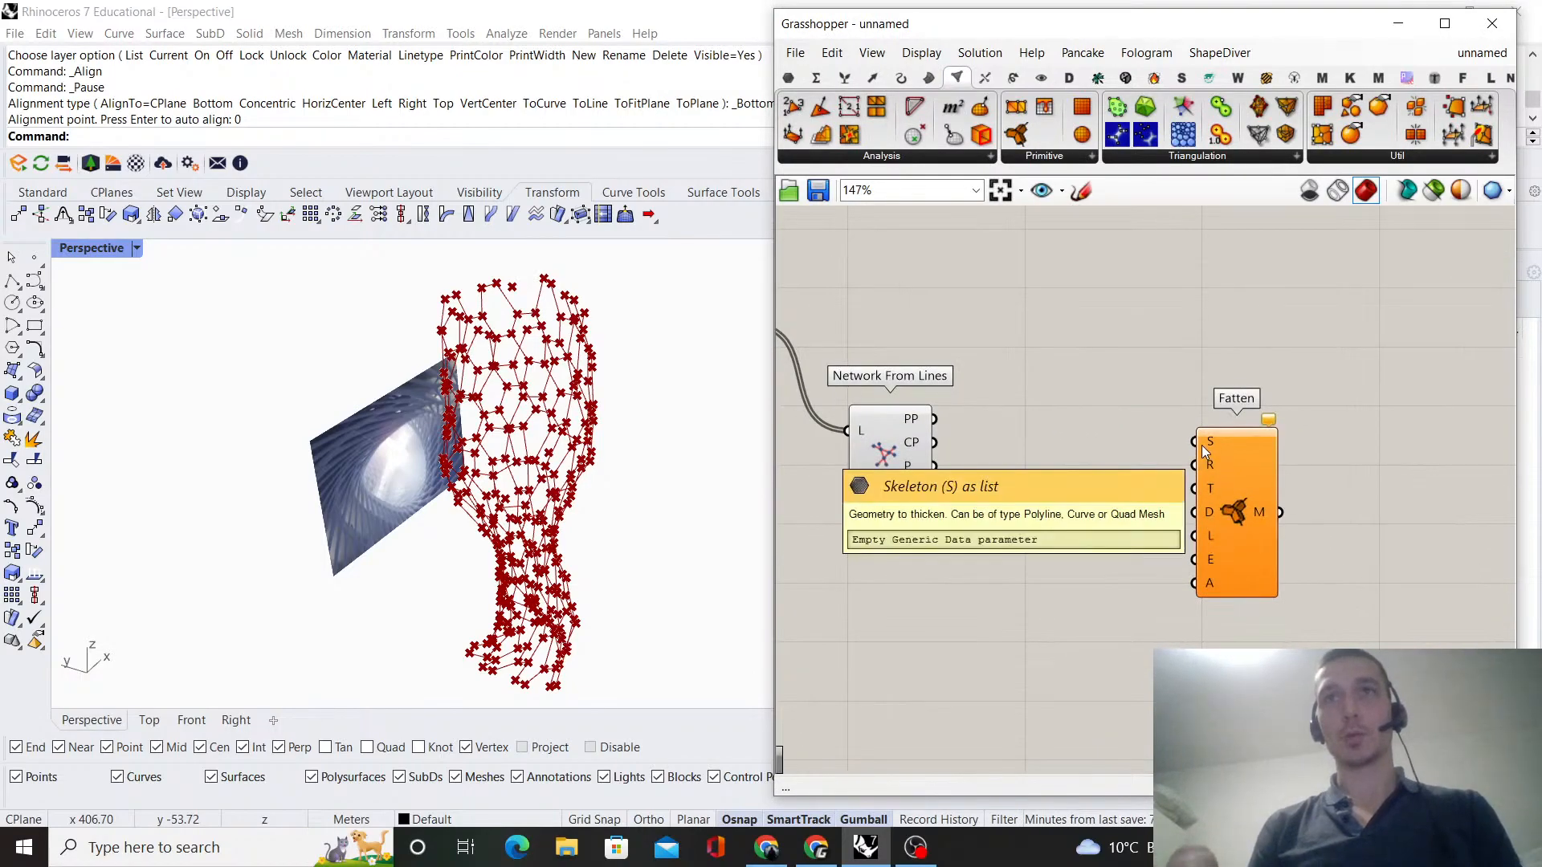
drag(934, 489, 1195, 441)
drag(1226, 475, 1296, 523)
- Turn off the preview of the Network From Lines component feeding Fatten
click(1053, 554)
click(898, 462)
drag(951, 332, 1084, 619)
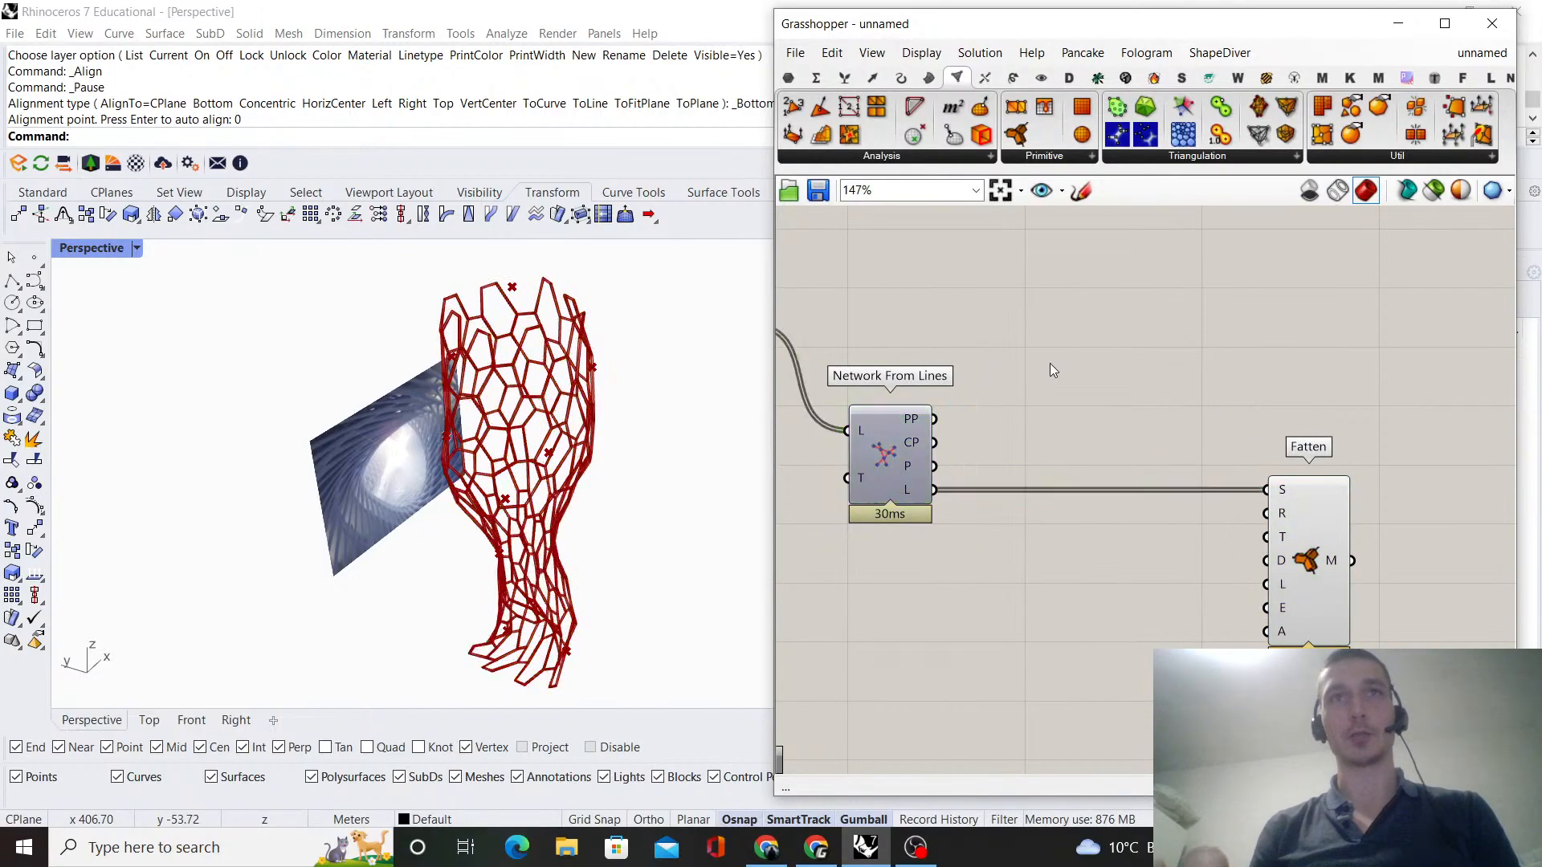
click(1053, 370)
- Examine the struts and node joints of the fattened lattice mesh in the Perspective viewport from several angles
scroll(511, 331, up, 5)
scroll(574, 394, up, 4)
scroll(603, 354, down, 10)
right_drag(591, 401, 482, 450)
scroll(479, 472, up, 7)
right_drag(543, 500, 424, 432)
scroll(477, 405, down, 4)
scroll(360, 572, up, 7)
scroll(359, 572, up, 8)
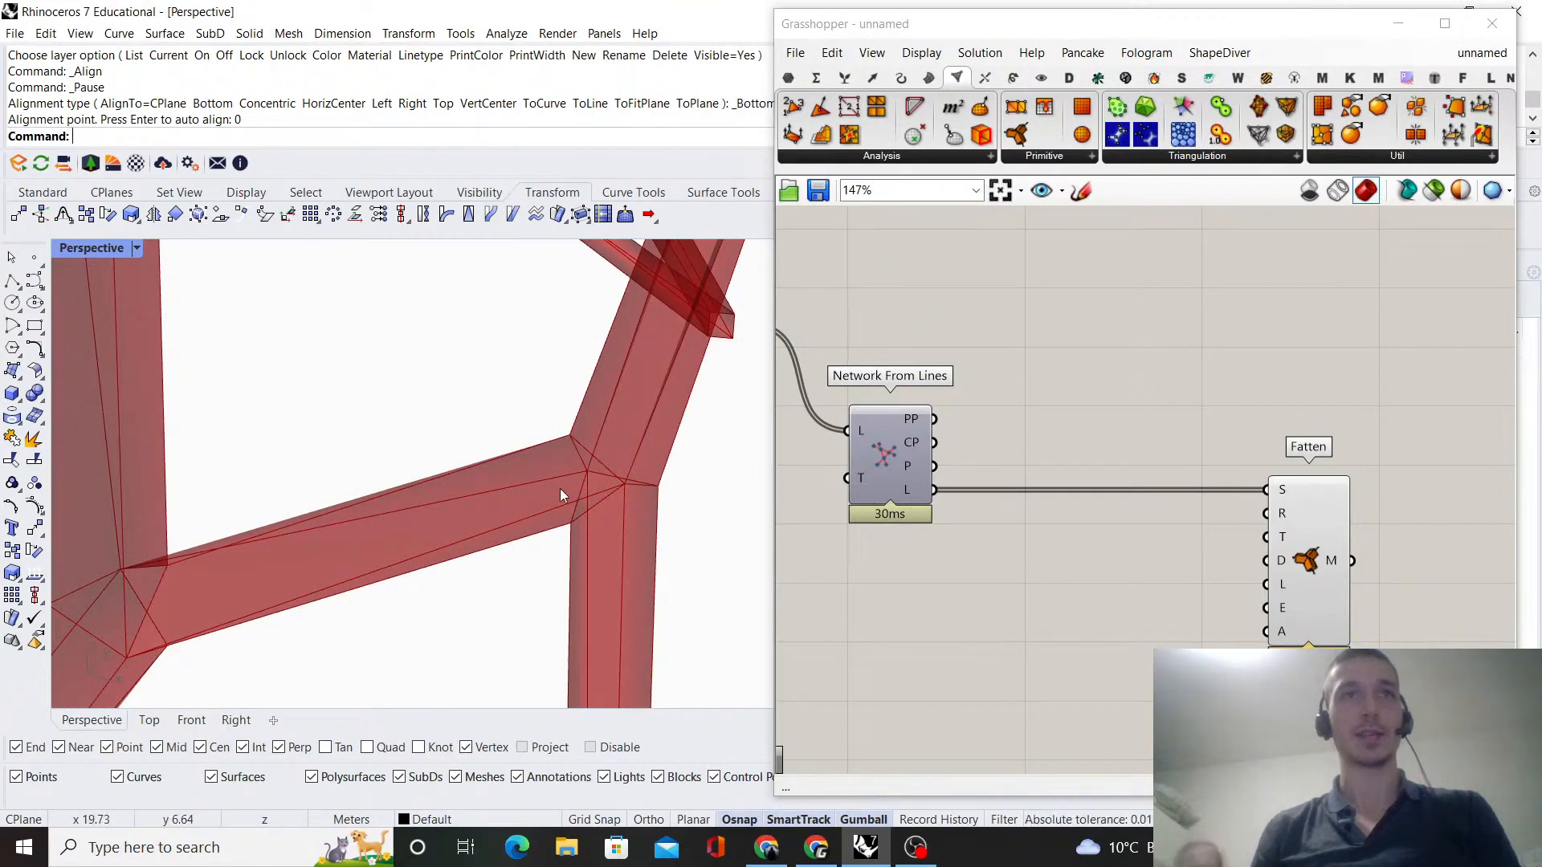
scroll(604, 489, down, 6)
right_drag(562, 514, 582, 371)
scroll(415, 423, up, 6)
scroll(582, 371, down, 5)
right_drag(482, 401, 606, 393)
scroll(629, 444, up, 3)
scroll(610, 421, down, 4)
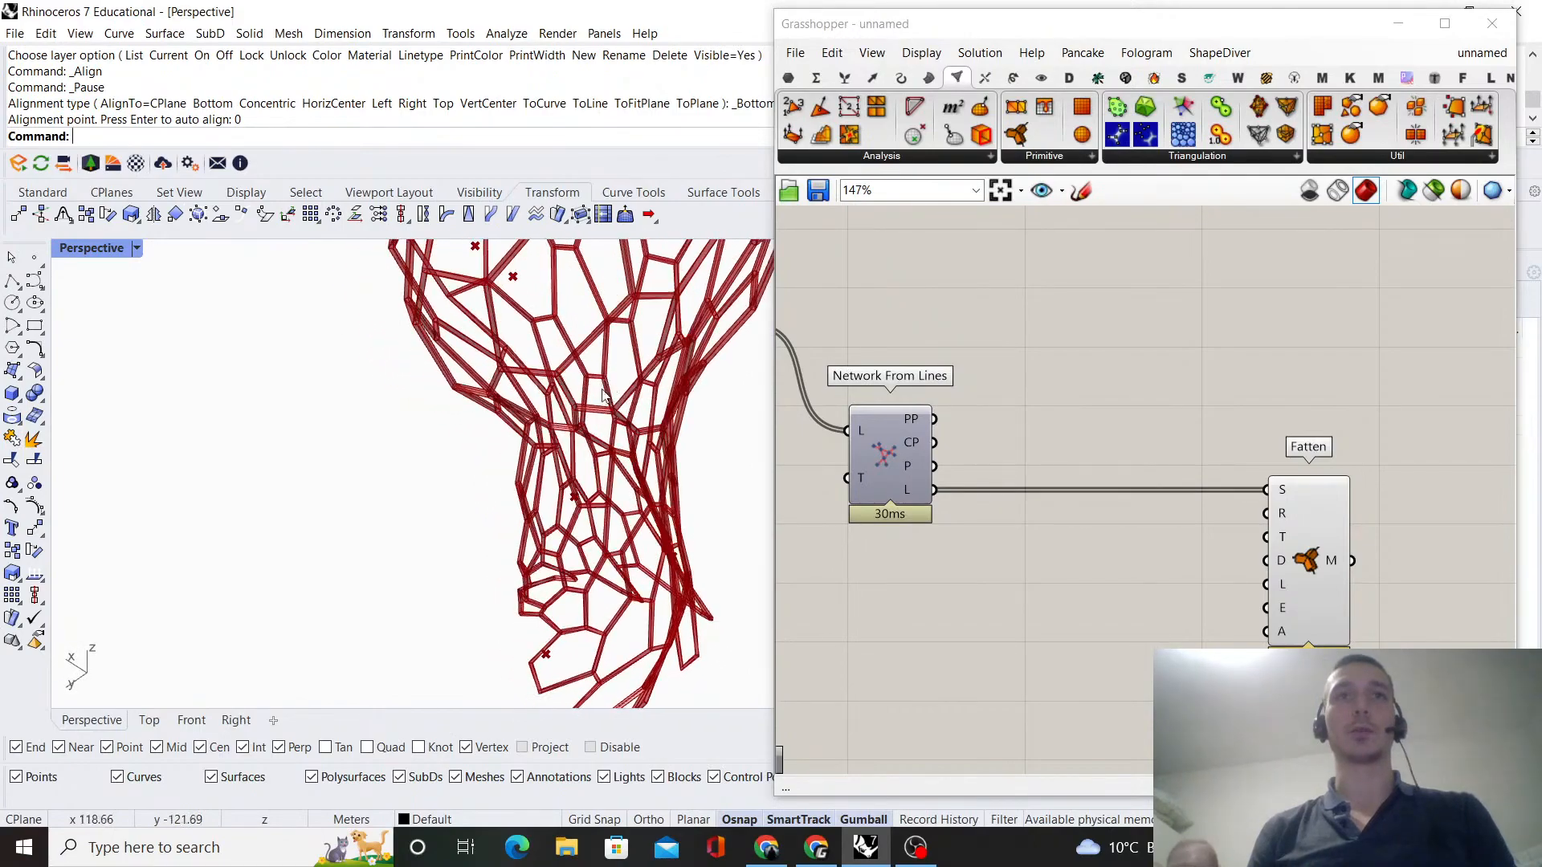
scroll(607, 399, up, 5)
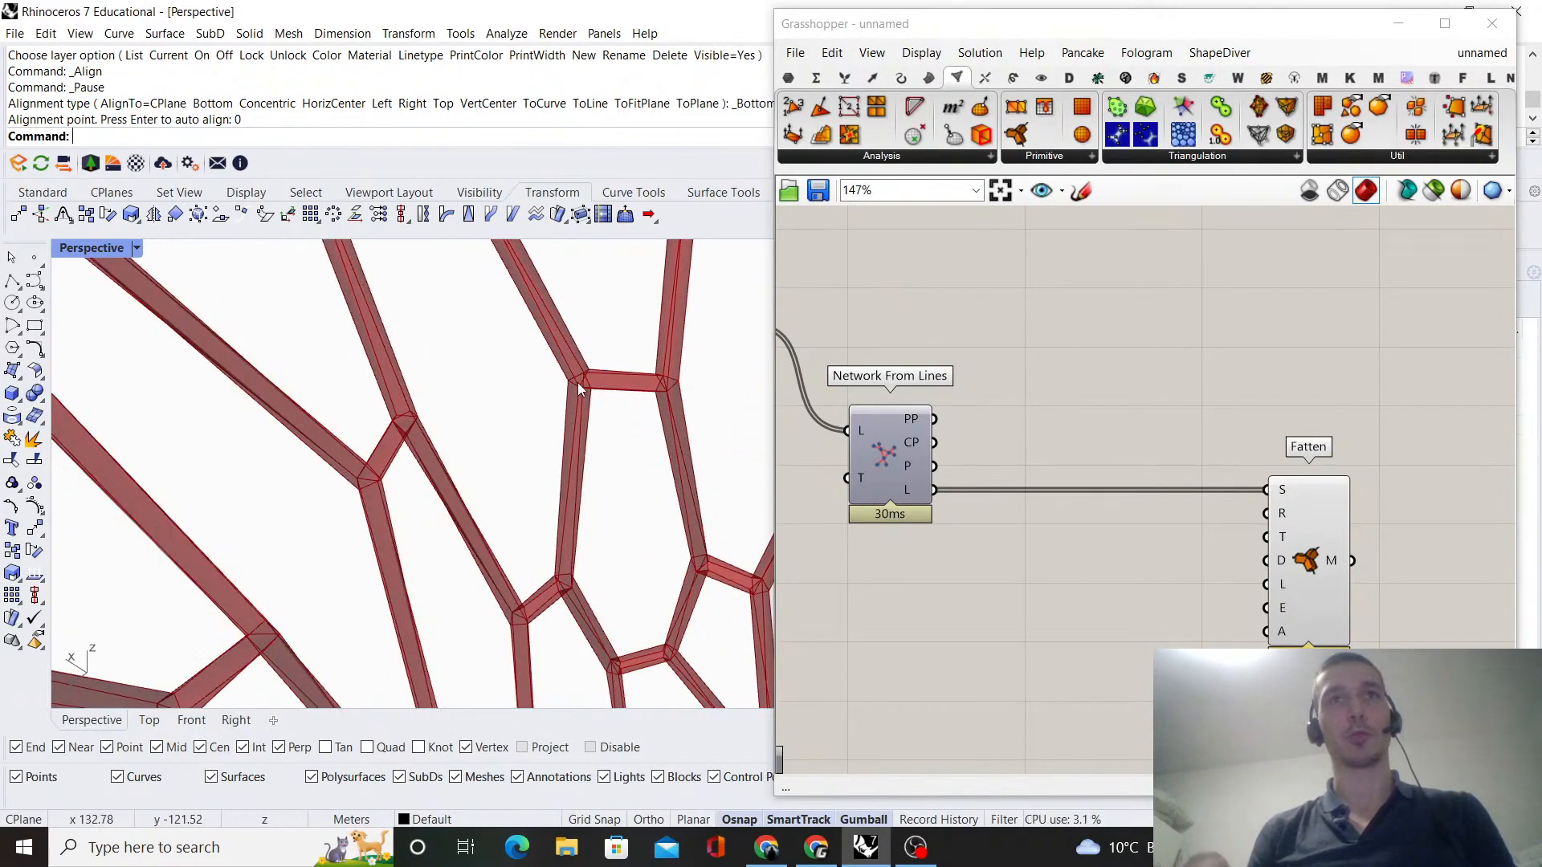
scroll(609, 417, down, 5)
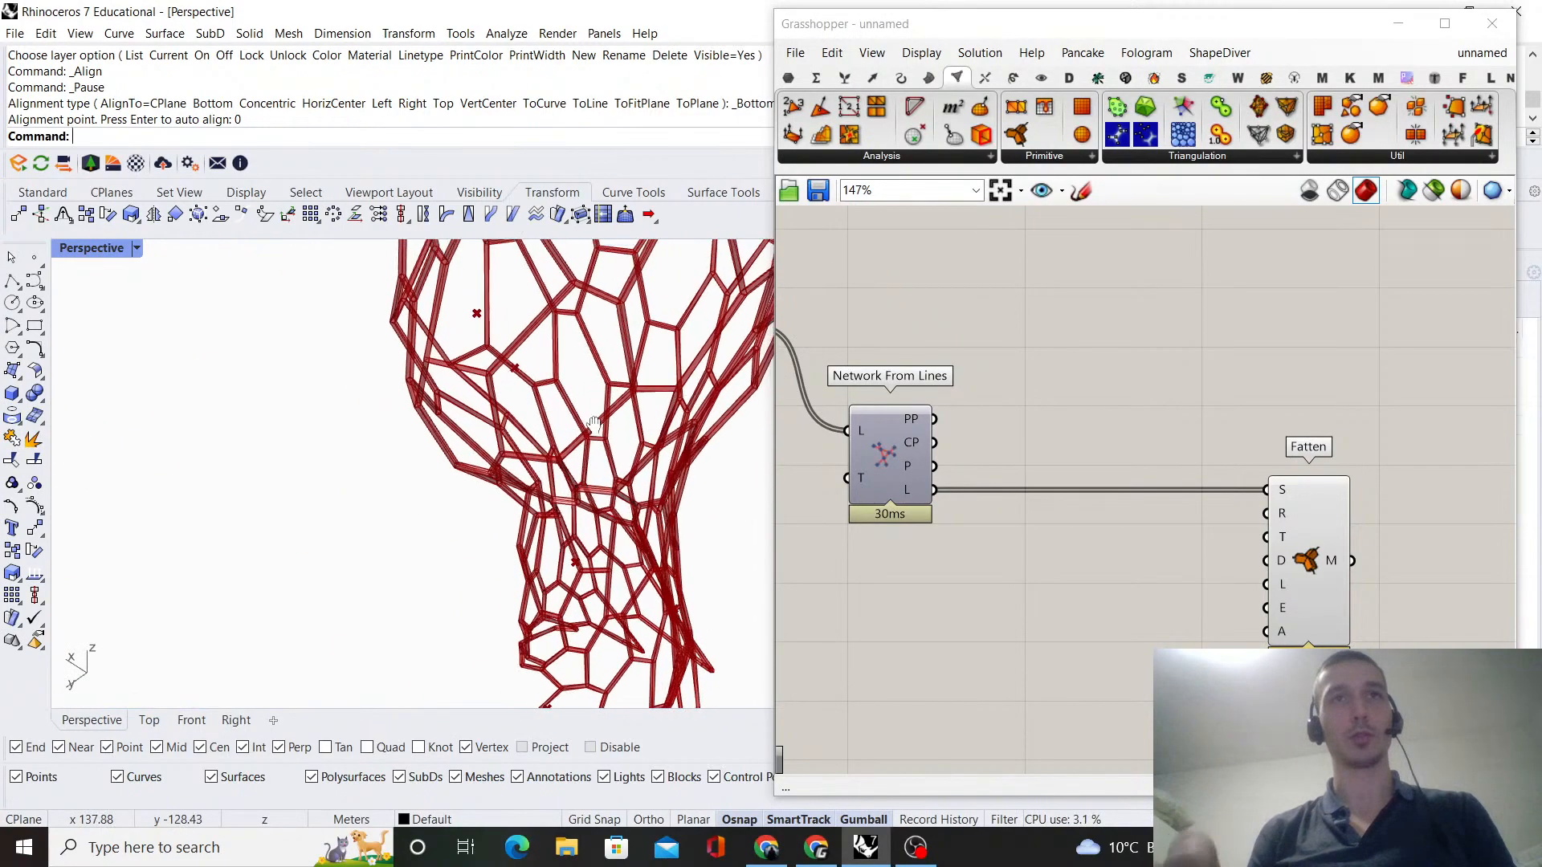
right_drag(609, 417, 417, 393)
scroll(426, 394, up, 5)
scroll(444, 396, down, 6)
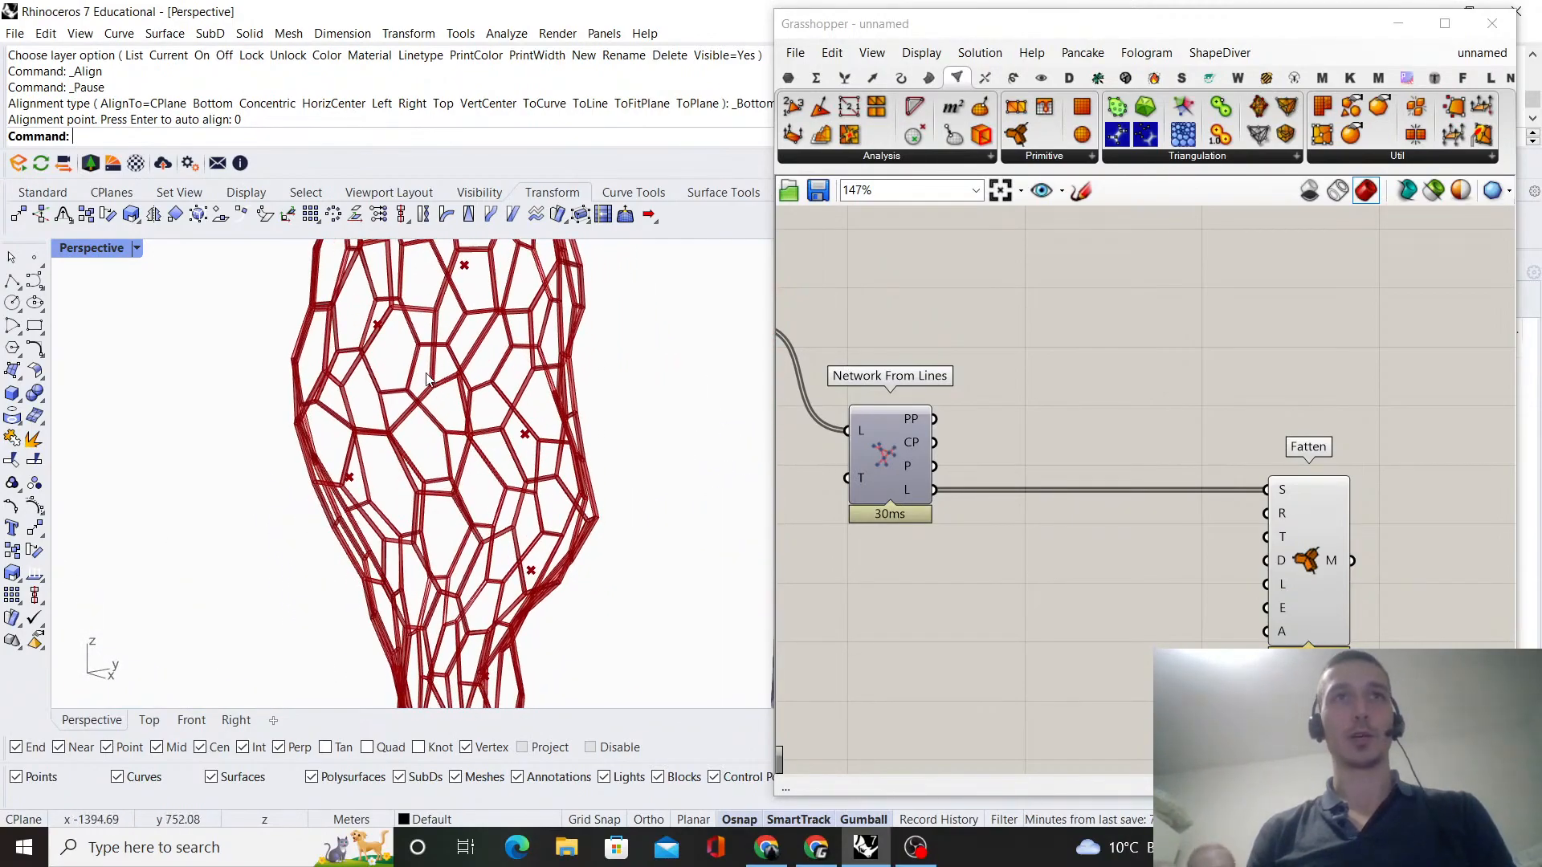
right_drag(554, 401, 579, 456)
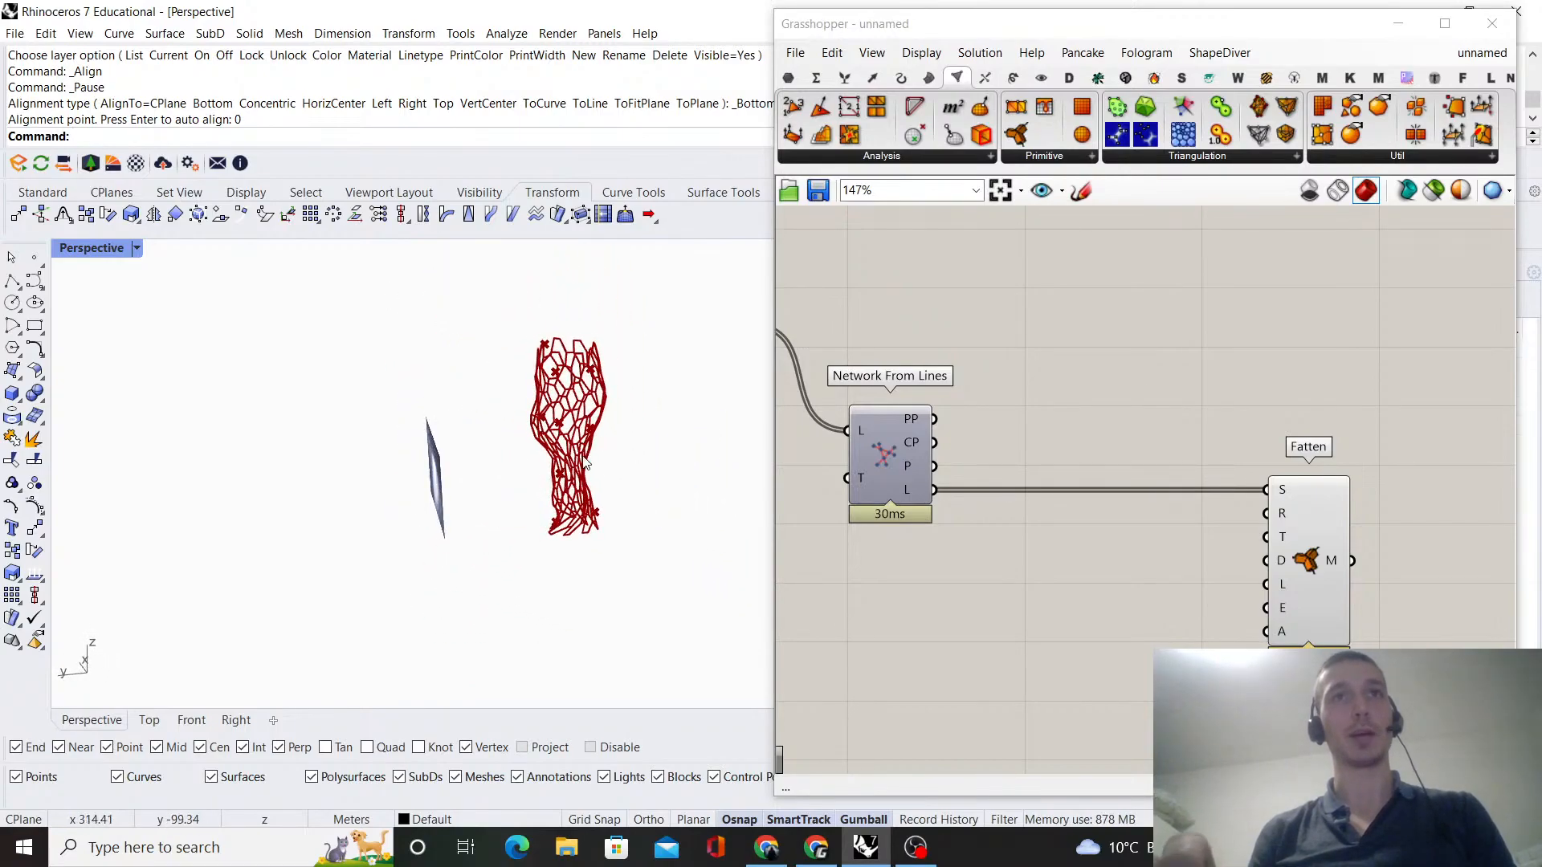
scroll(1155, 485, down, 1)
right_drag(1155, 485, 1115, 480)
scroll(1116, 480, down, 5)
scroll(1117, 484, up, 3)
scroll(1195, 482, up, 4)
click(1220, 519)
click(1313, 485)
scroll(1313, 485, down, 4)
right_drag(1313, 485, 1374, 491)
scroll(1071, 483, up, 2)
right_drag(1070, 482, 1113, 478)
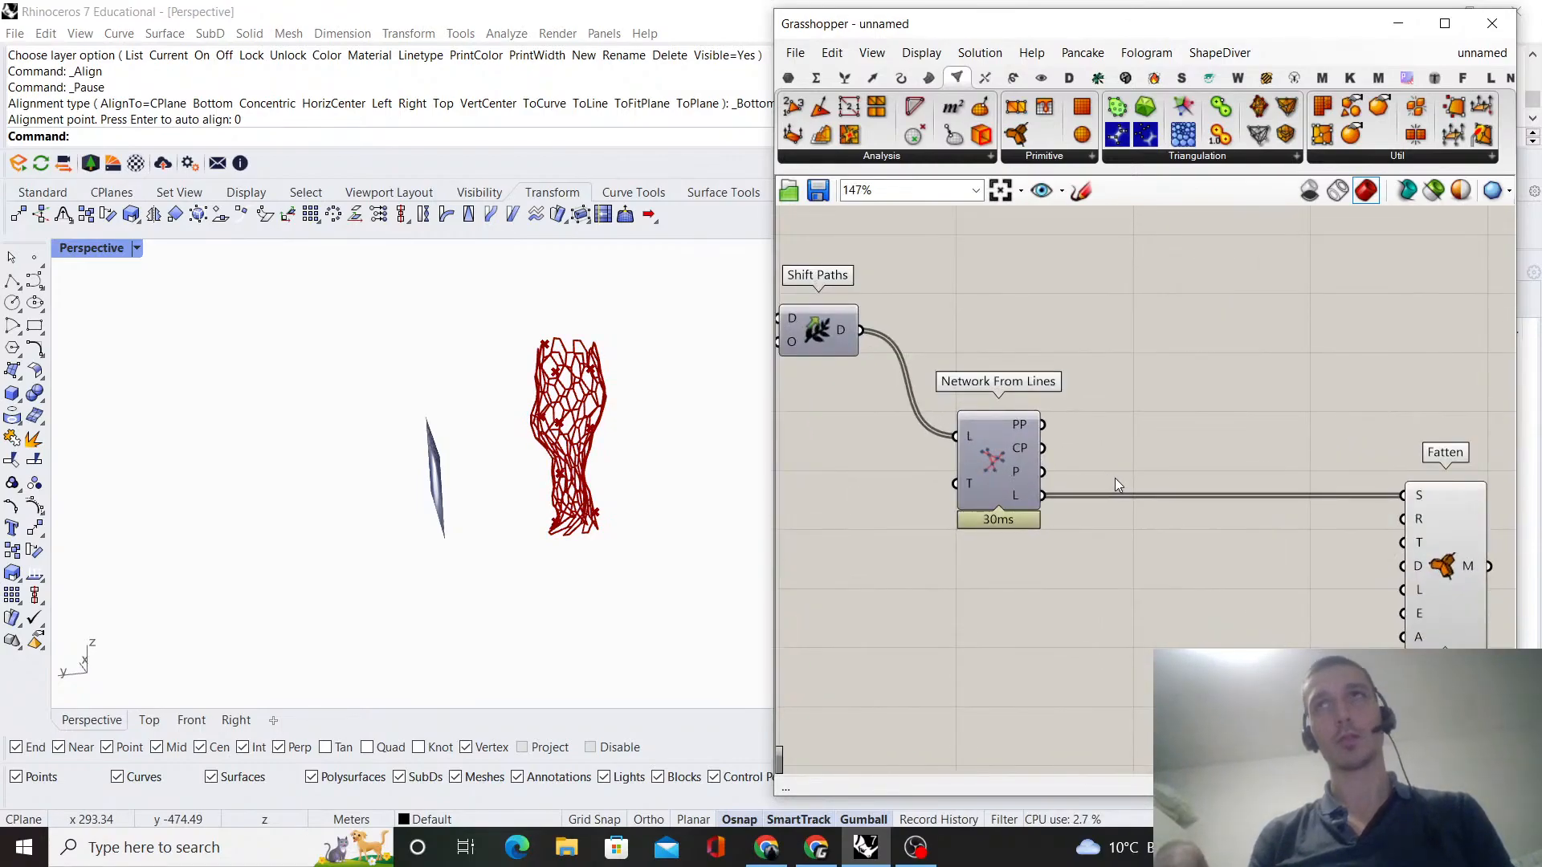
scroll(558, 437, up, 5)
scroll(557, 436, up, 3)
scroll(1172, 456, down, 2)
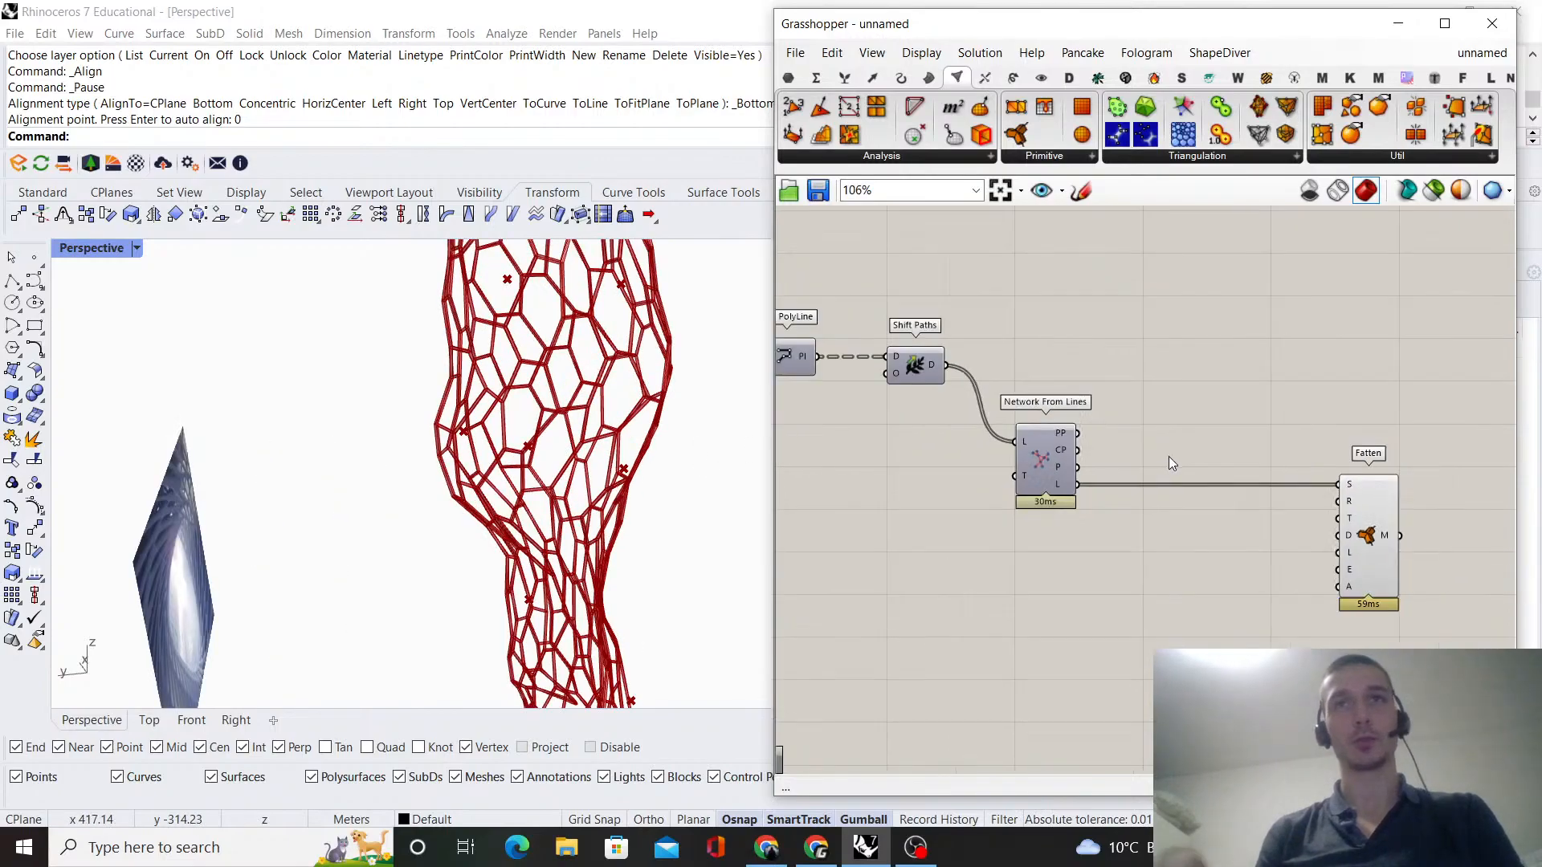
right_drag(1319, 463, 1361, 445)
scroll(1365, 445, up, 2)
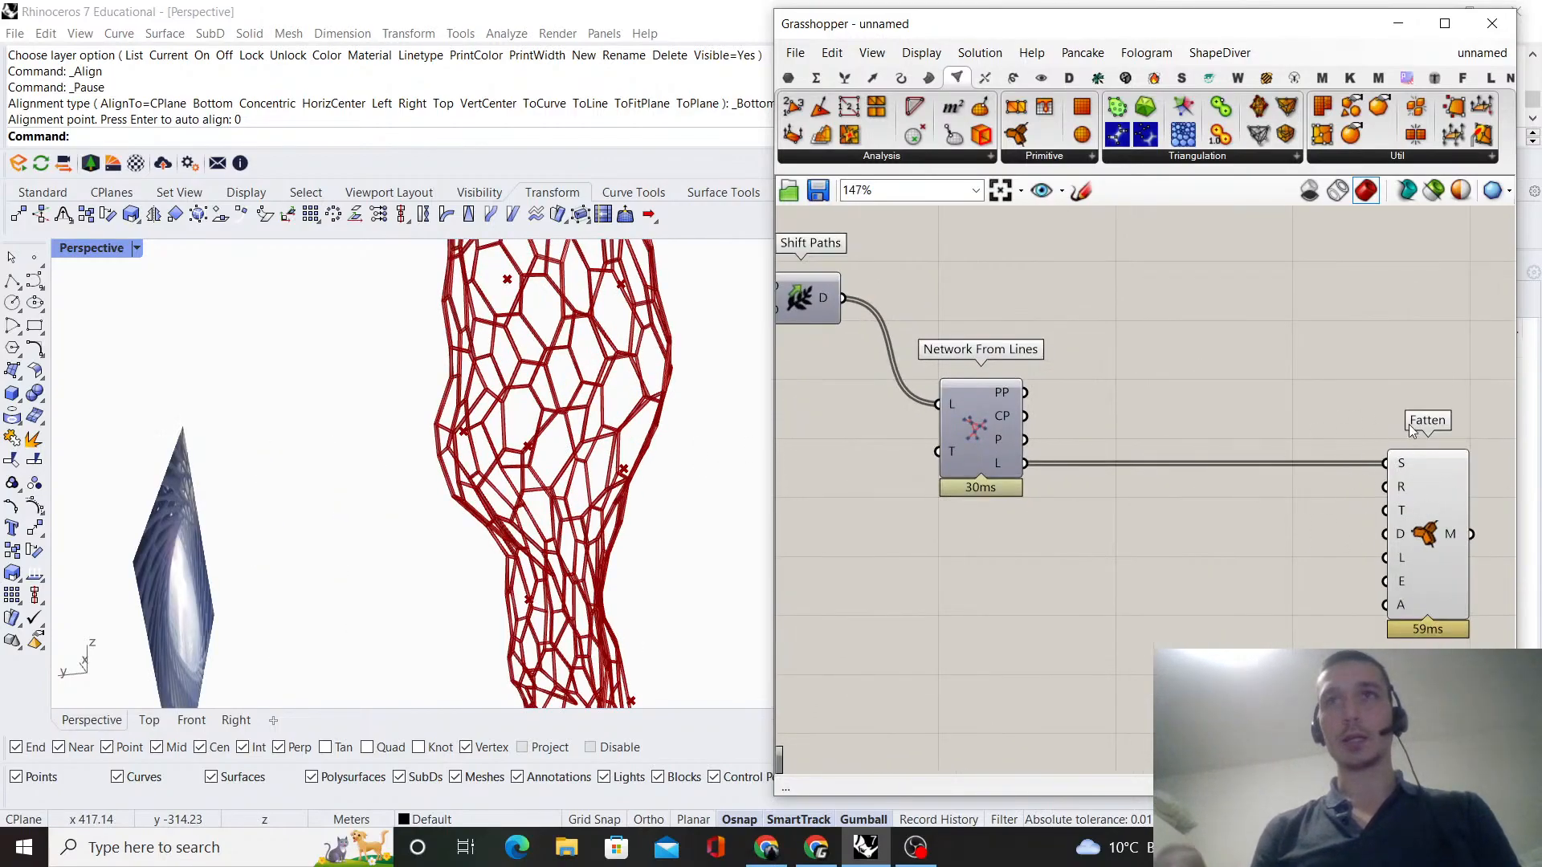
scroll(1223, 487, down, 2)
scroll(618, 458, down, 6)
right_drag(619, 458, 608, 430)
scroll(630, 634, up, 6)
scroll(645, 595, down, 5)
shift+right_drag(646, 595, 580, 546)
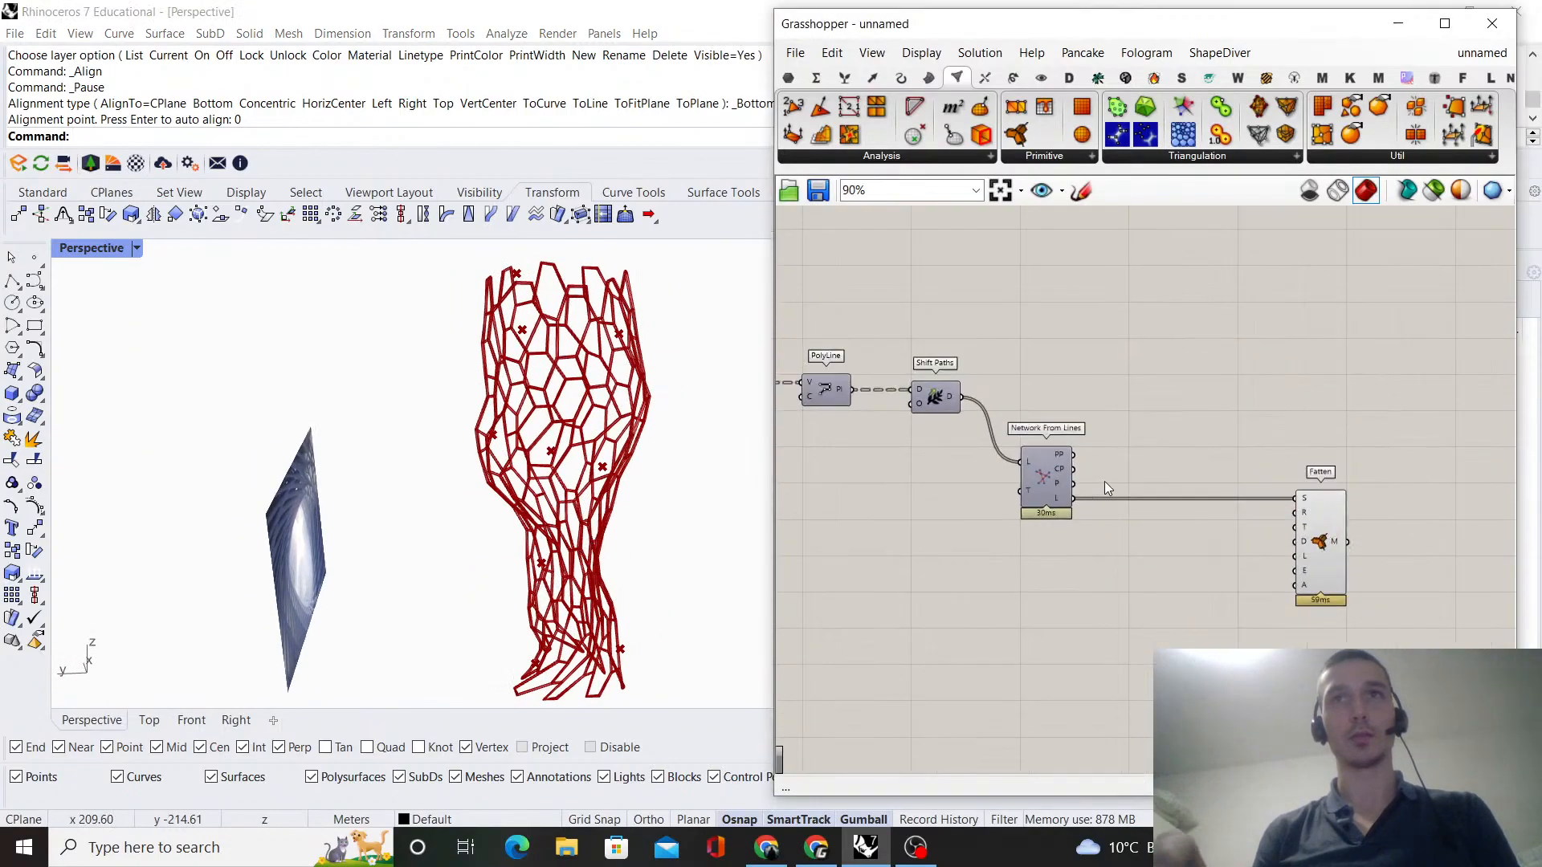
- Add a Sphere component below the wire between Network From Lines and Fatten, and turn off its preview
scroll(1317, 514, up, 2)
mouse_move(1365, 522)
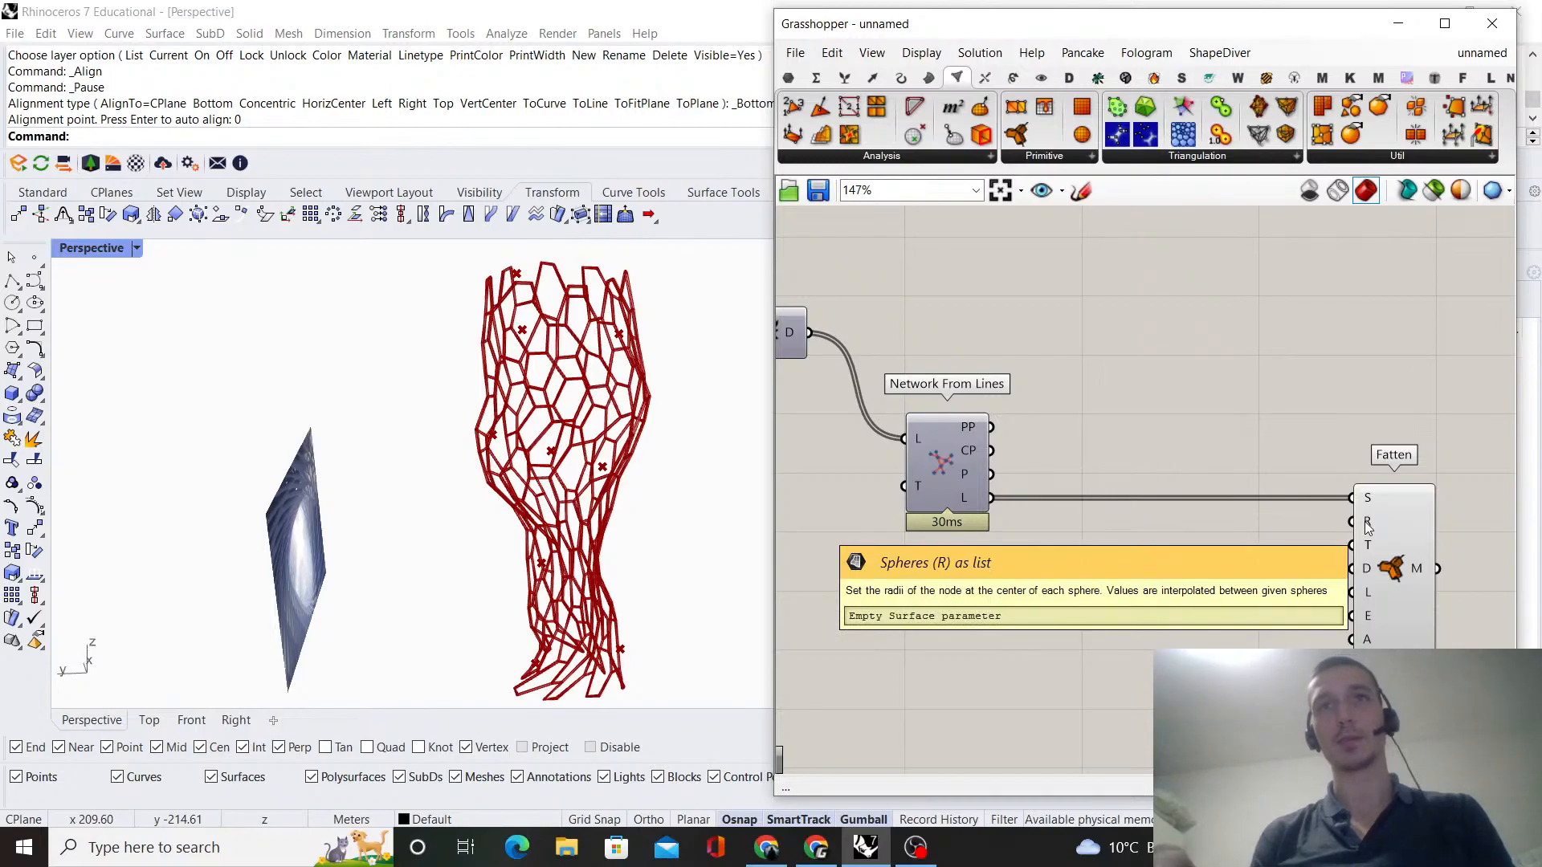
right_drag(1079, 576, 1096, 538)
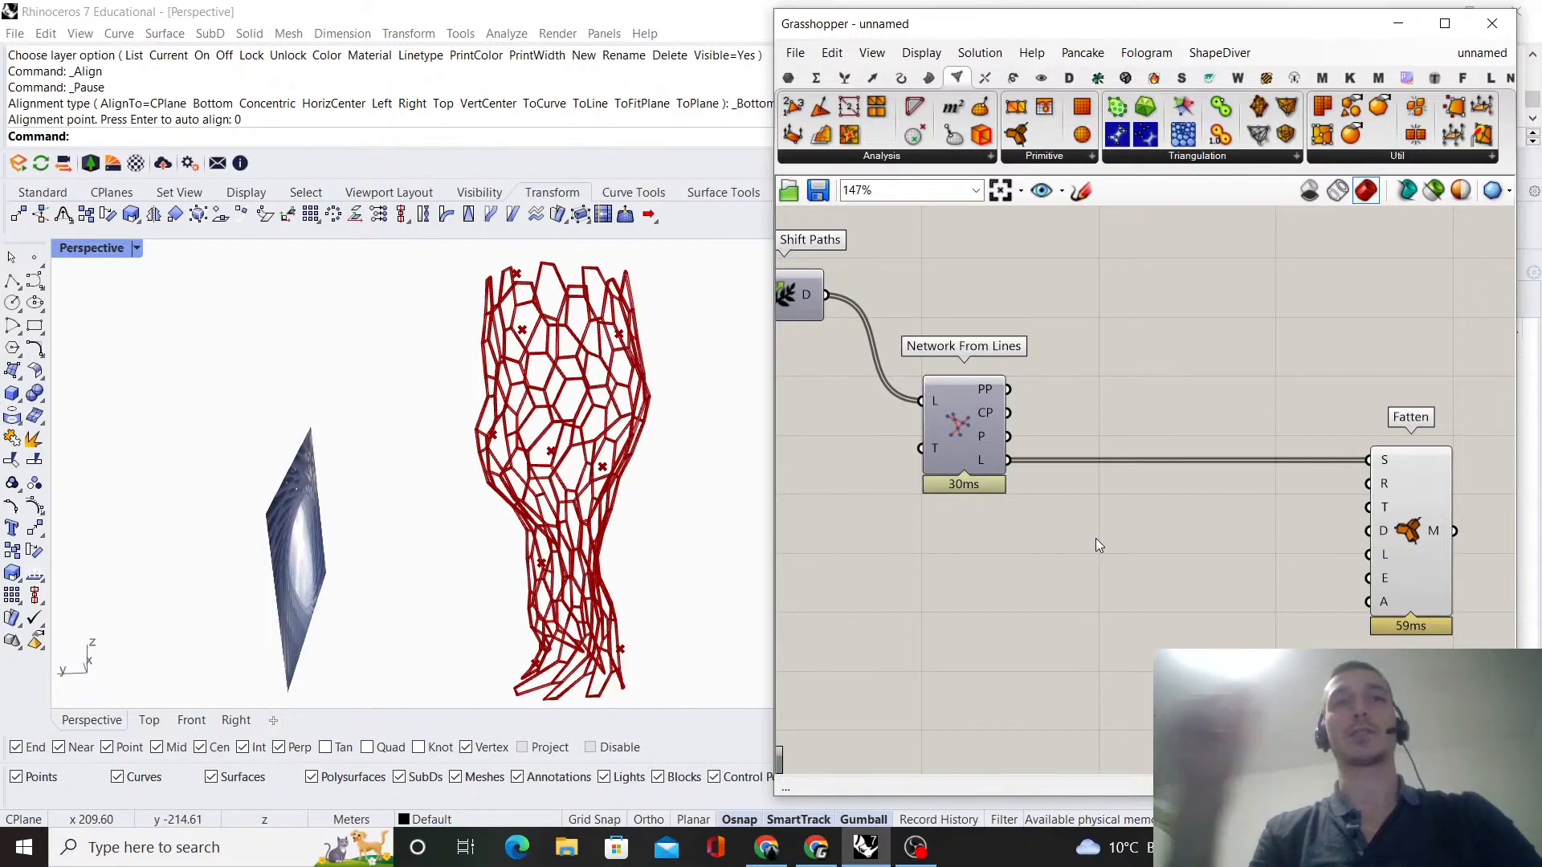
double_click(1135, 619)
text(s)
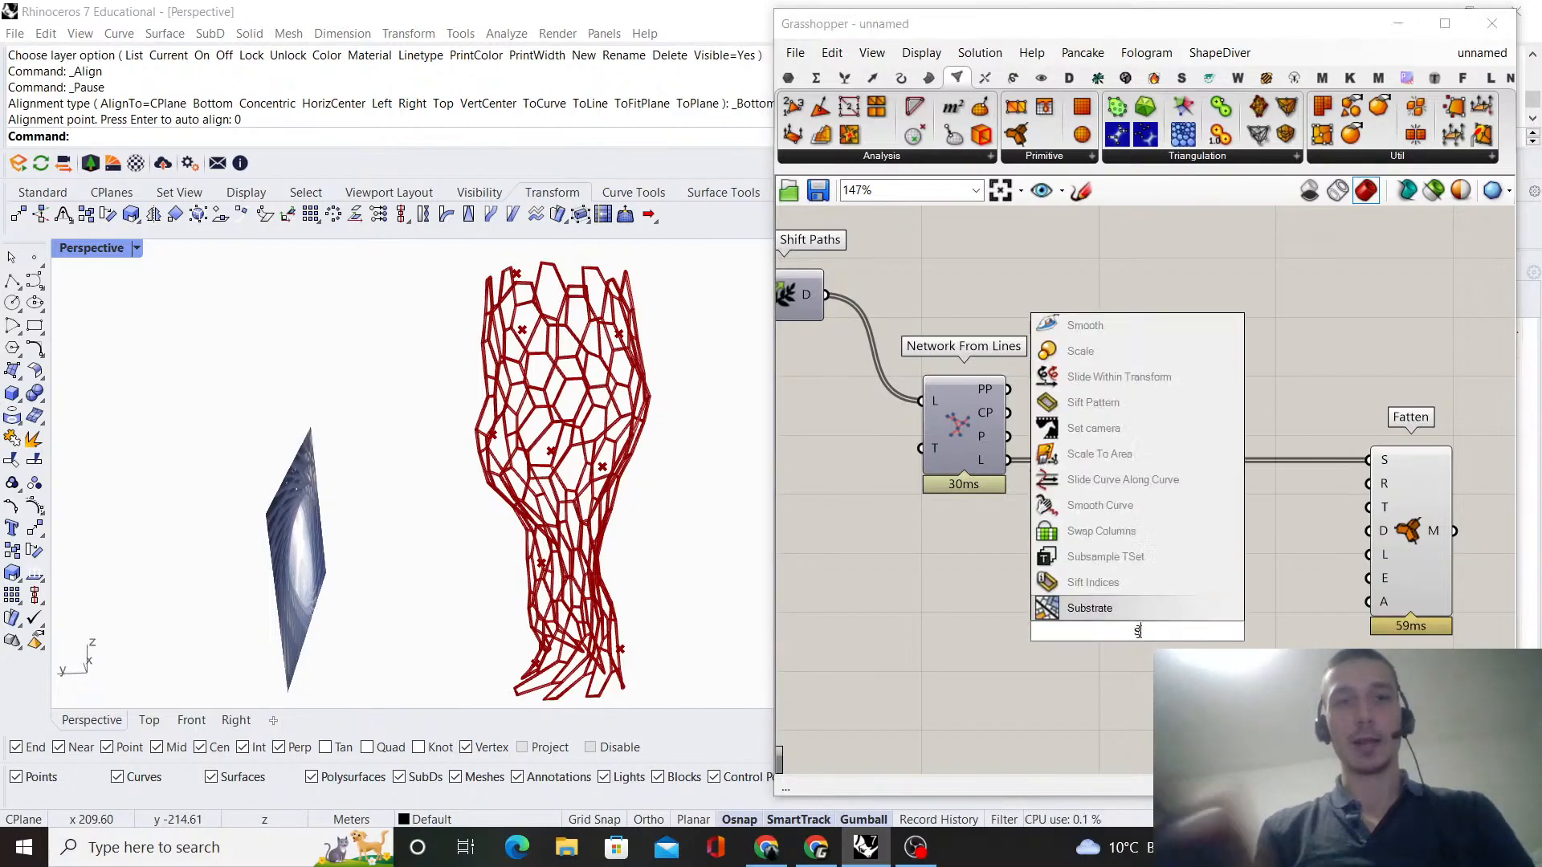
text(phere)
key(Return)
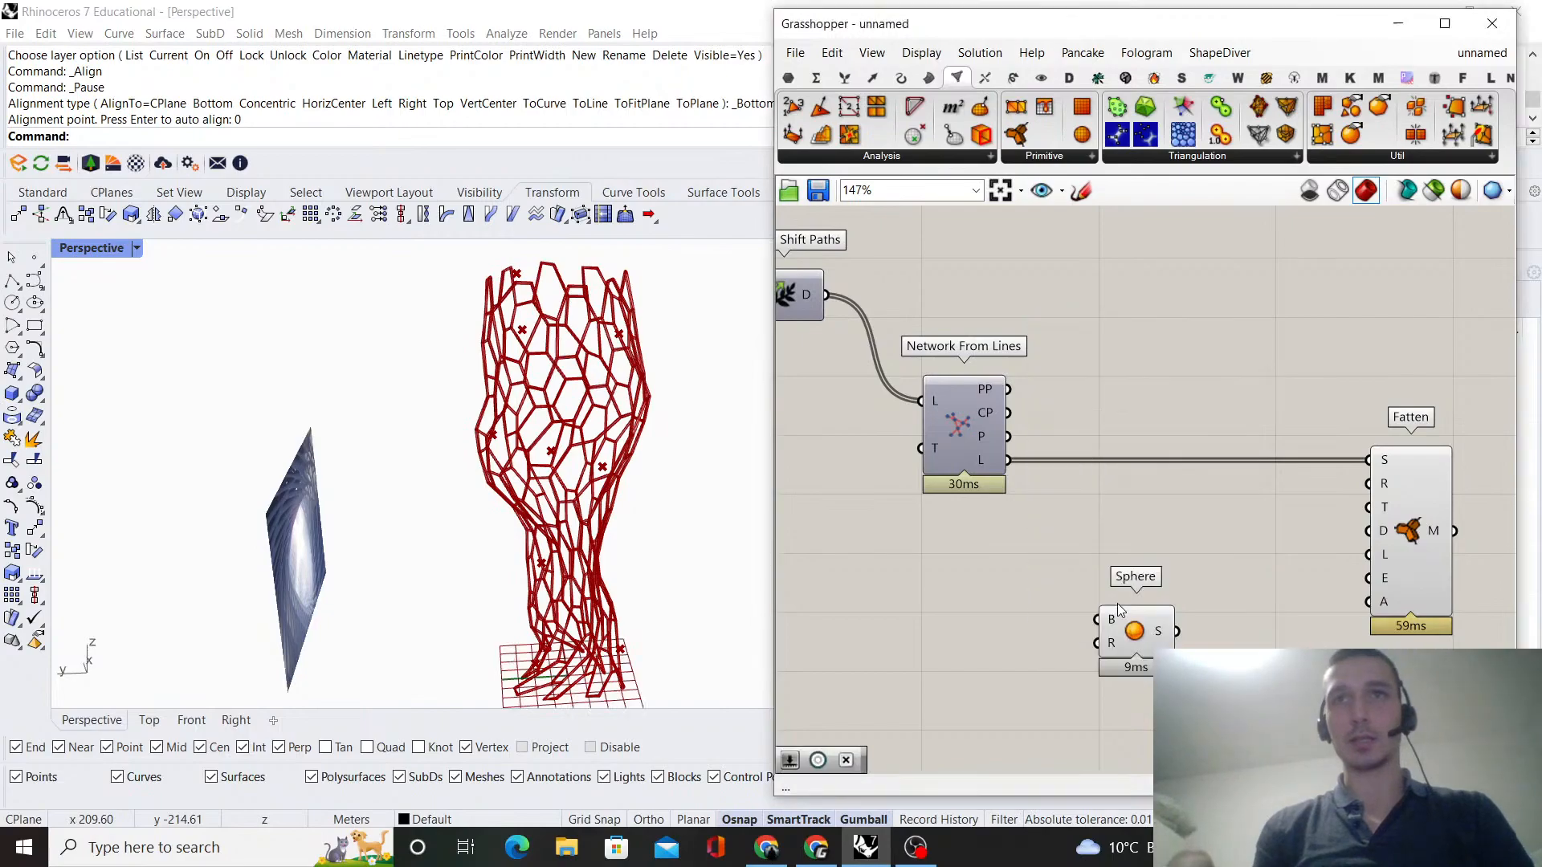
click(1139, 631)
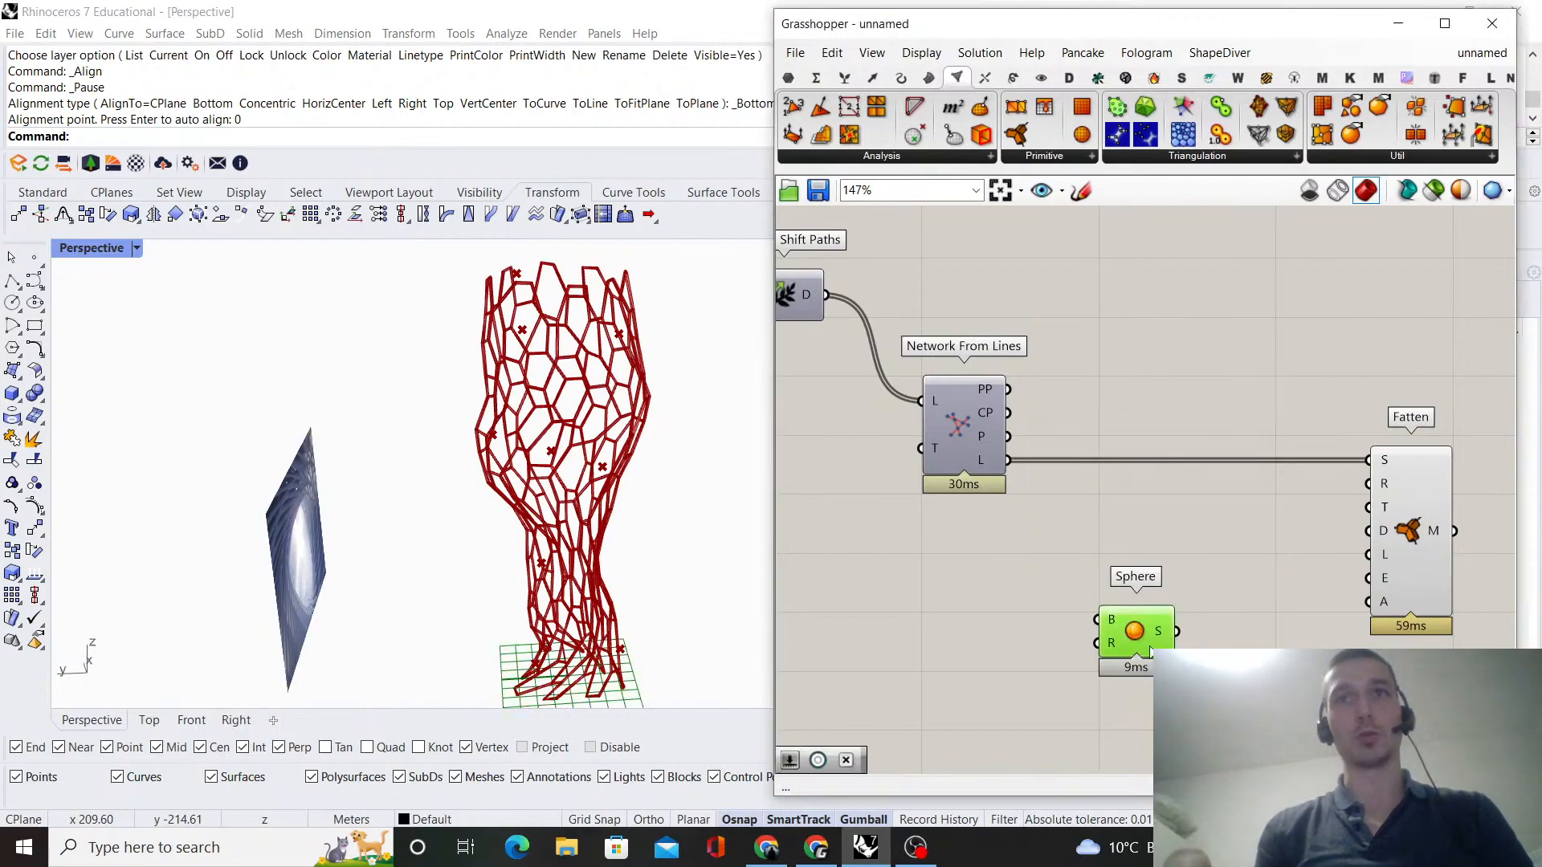
right_click(1180, 556)
click(1229, 566)
- Group the Sphere component in a rounded outline and name the group "HEAVY!!!"
right_click(1207, 557)
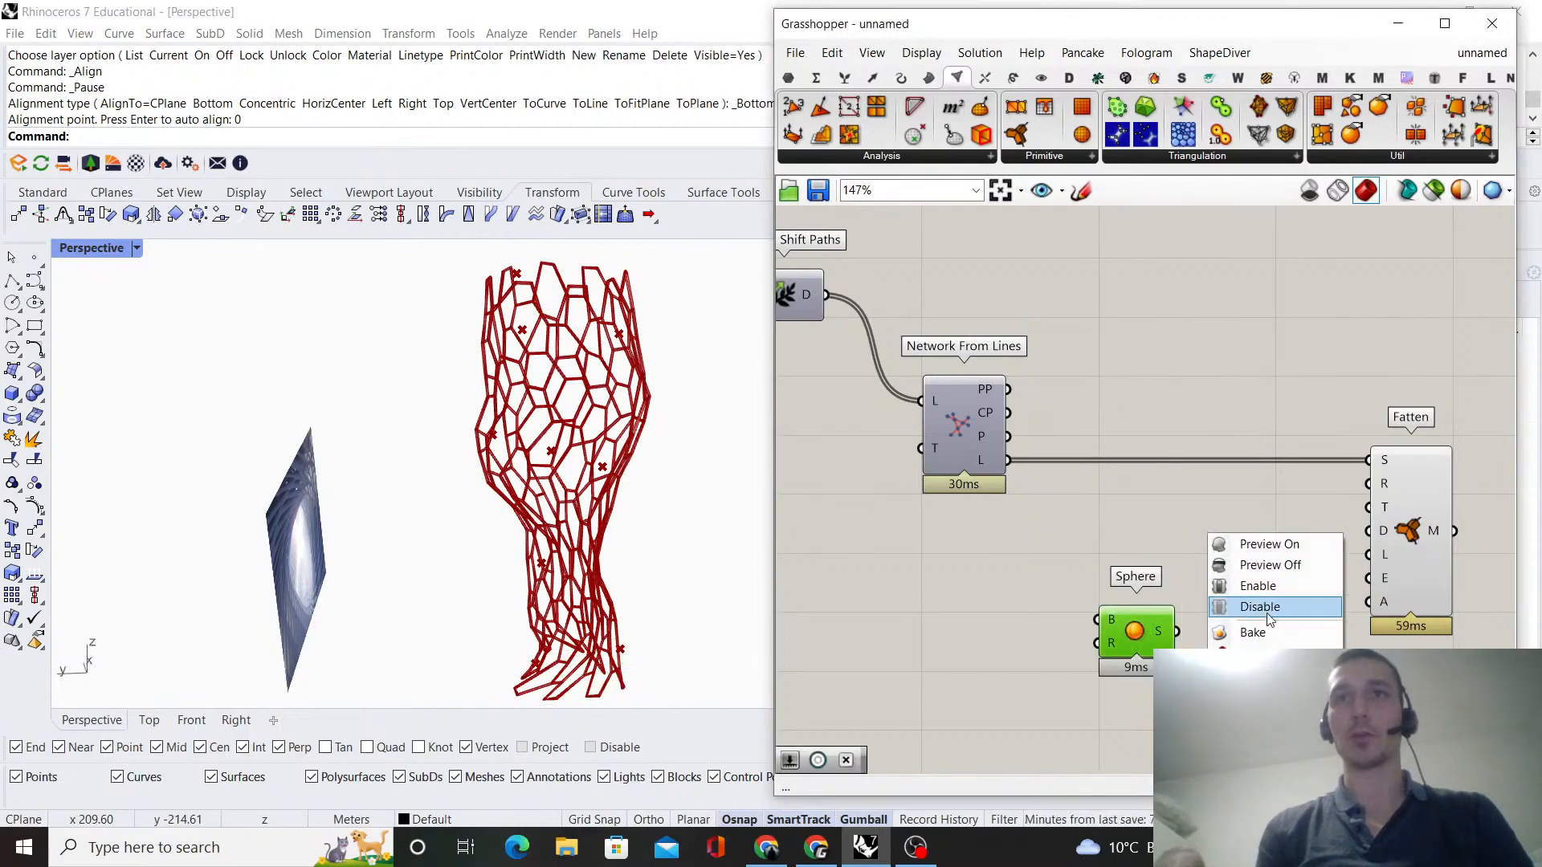
click(1252, 653)
right_click(1159, 603)
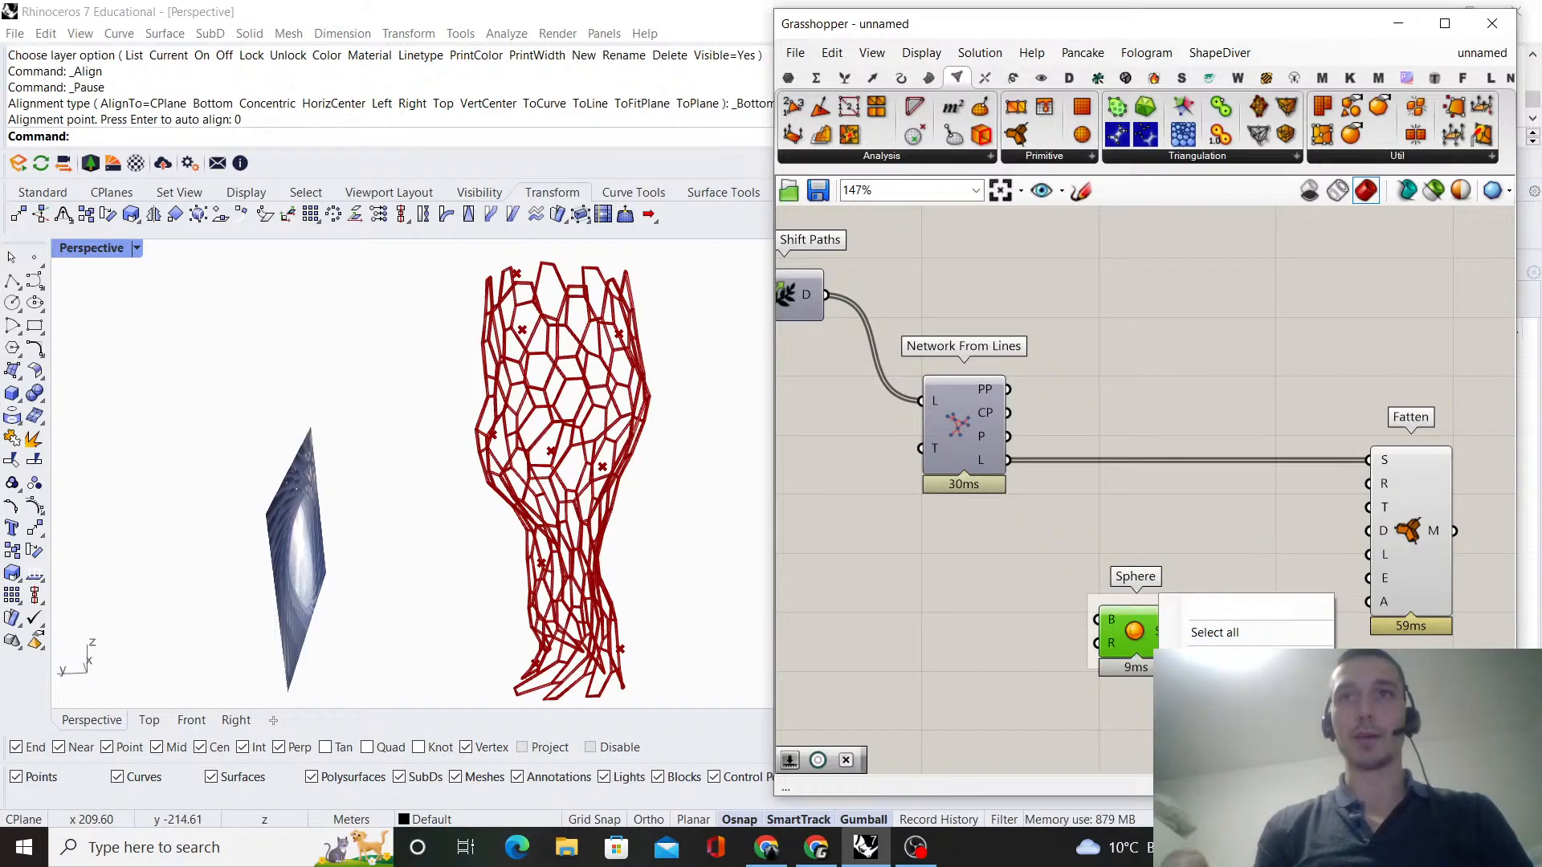
click(1214, 679)
right_click(1149, 601)
text(HEAVY!!!)
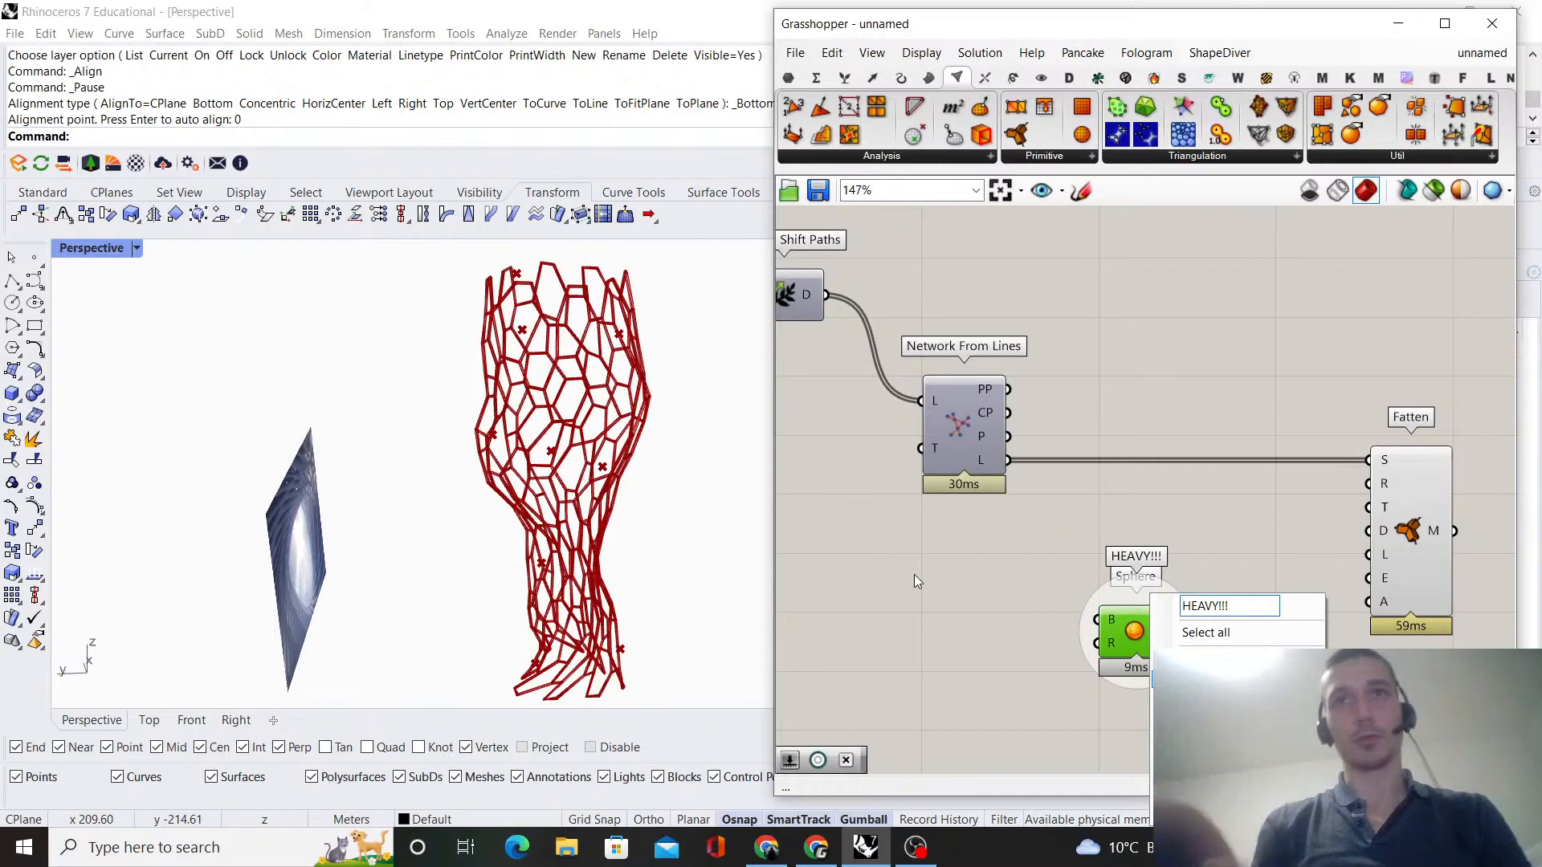
click(1194, 542)
click(1147, 635)
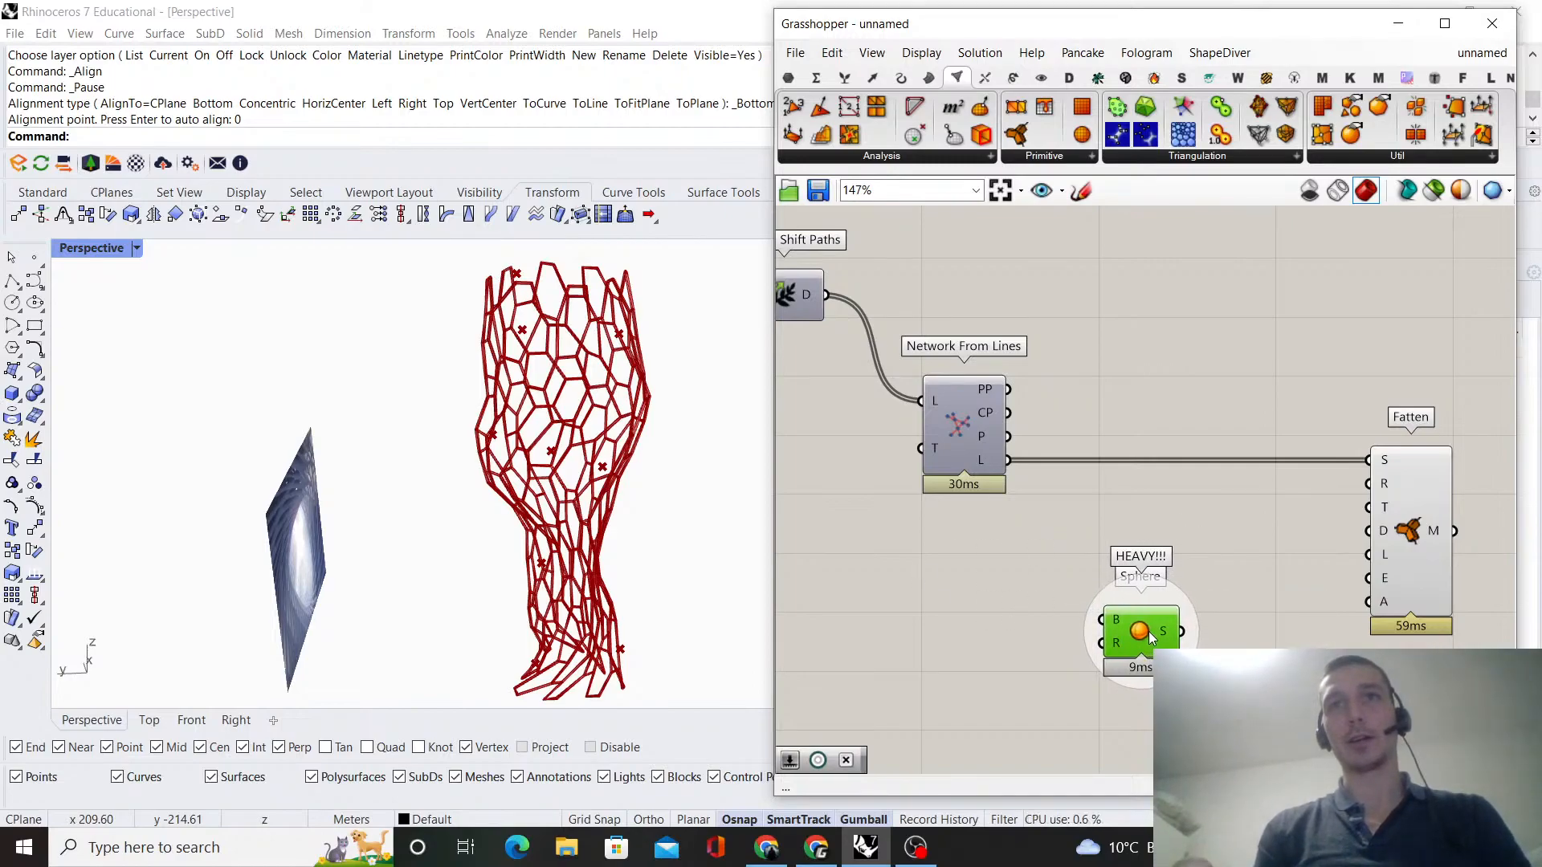
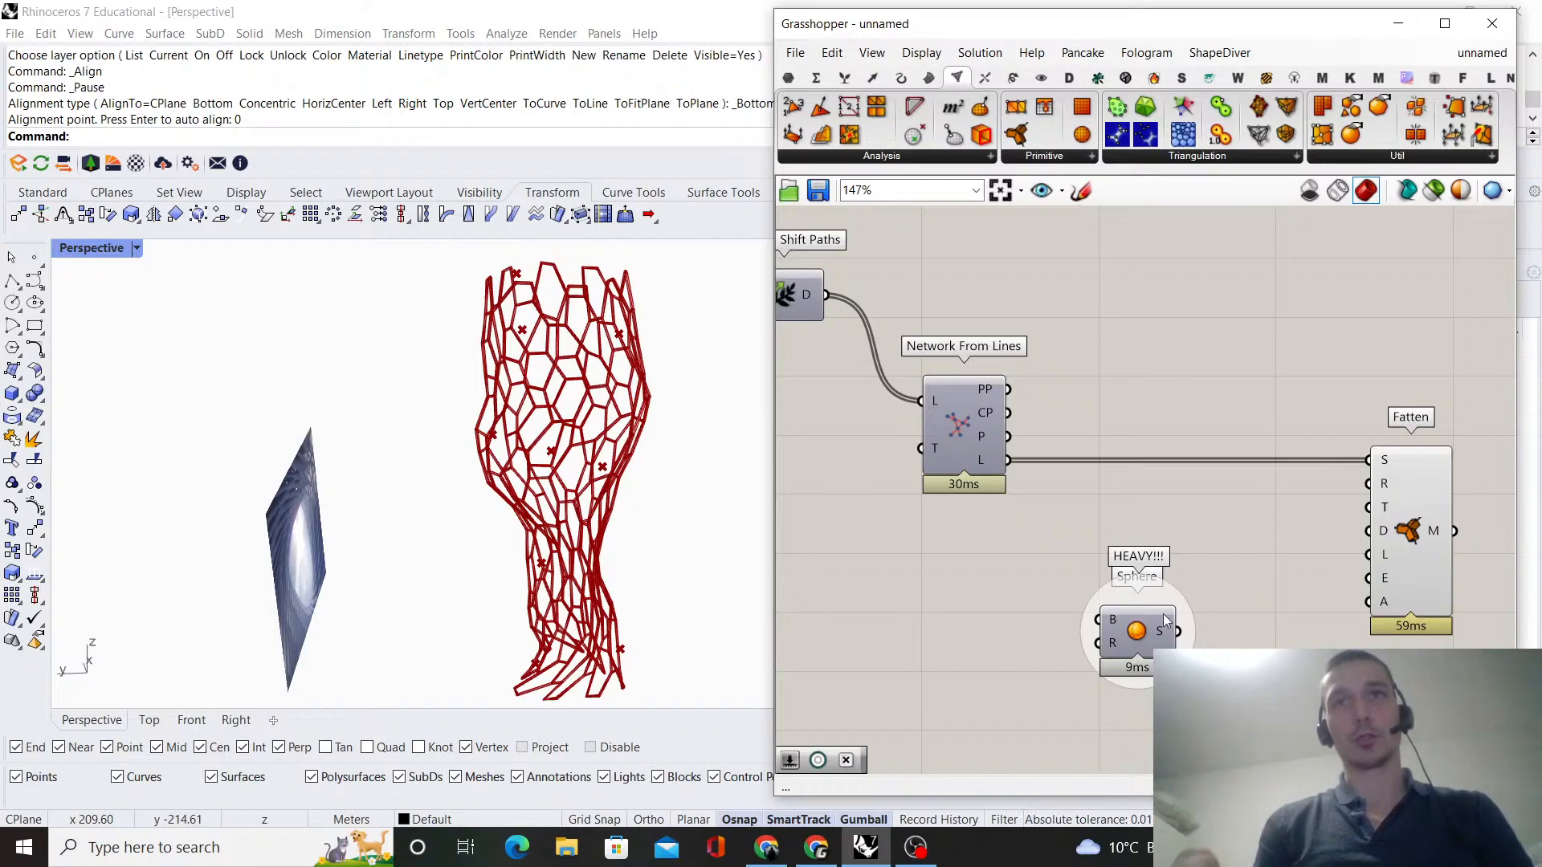
- Connect the P output of Network From Lines to the base (B) input of the Sphere component
scroll(1228, 516, down, 2)
right_drag(1251, 532, 1229, 541)
click(1232, 543)
scroll(1213, 577, up, 3)
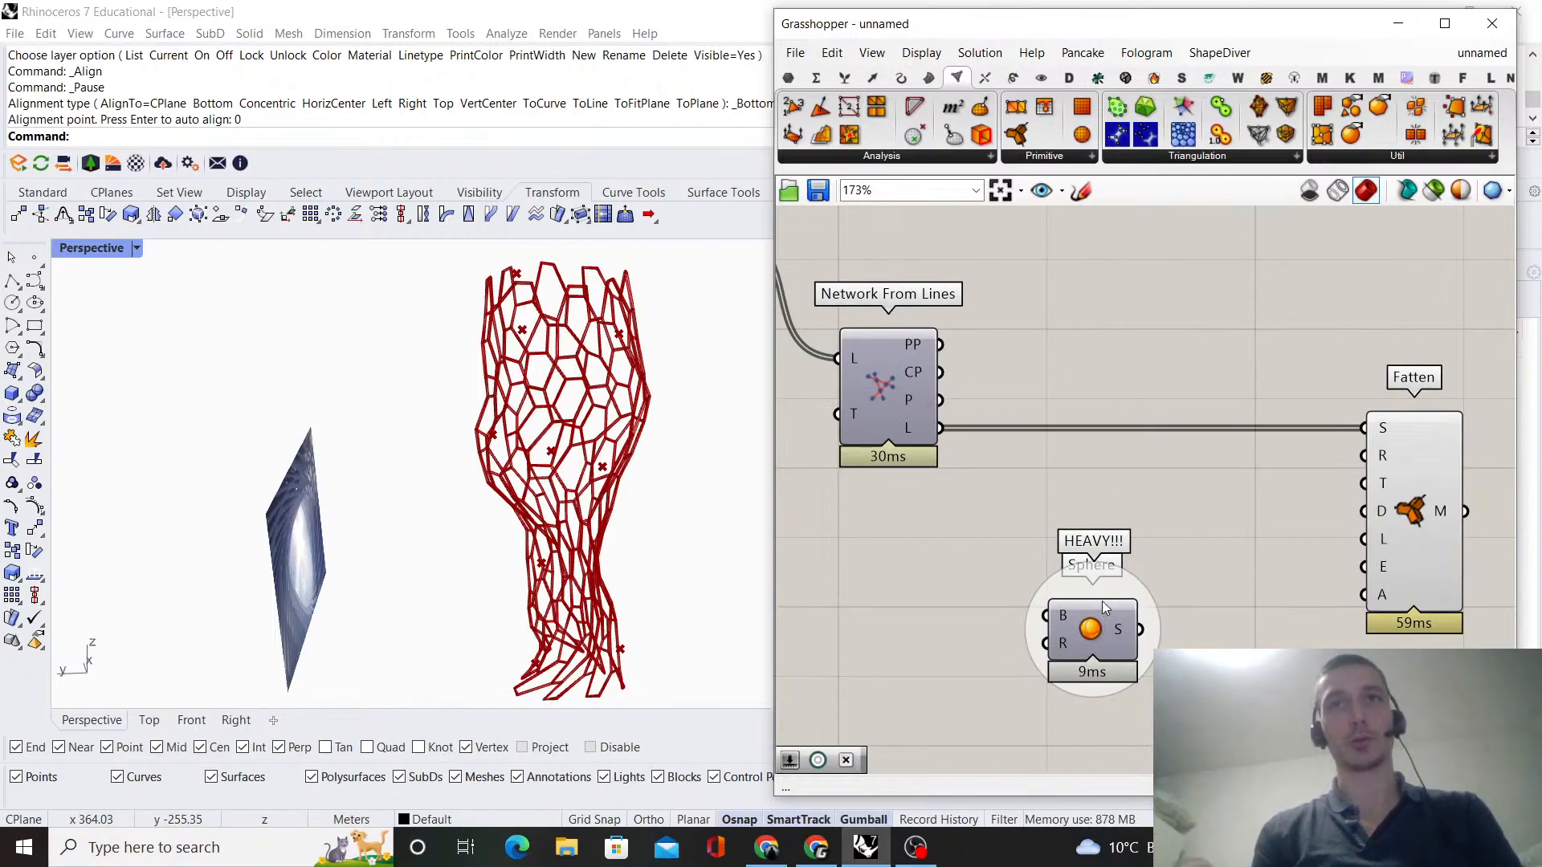
scroll(1101, 601, down, 3)
scroll(1221, 502, up, 3)
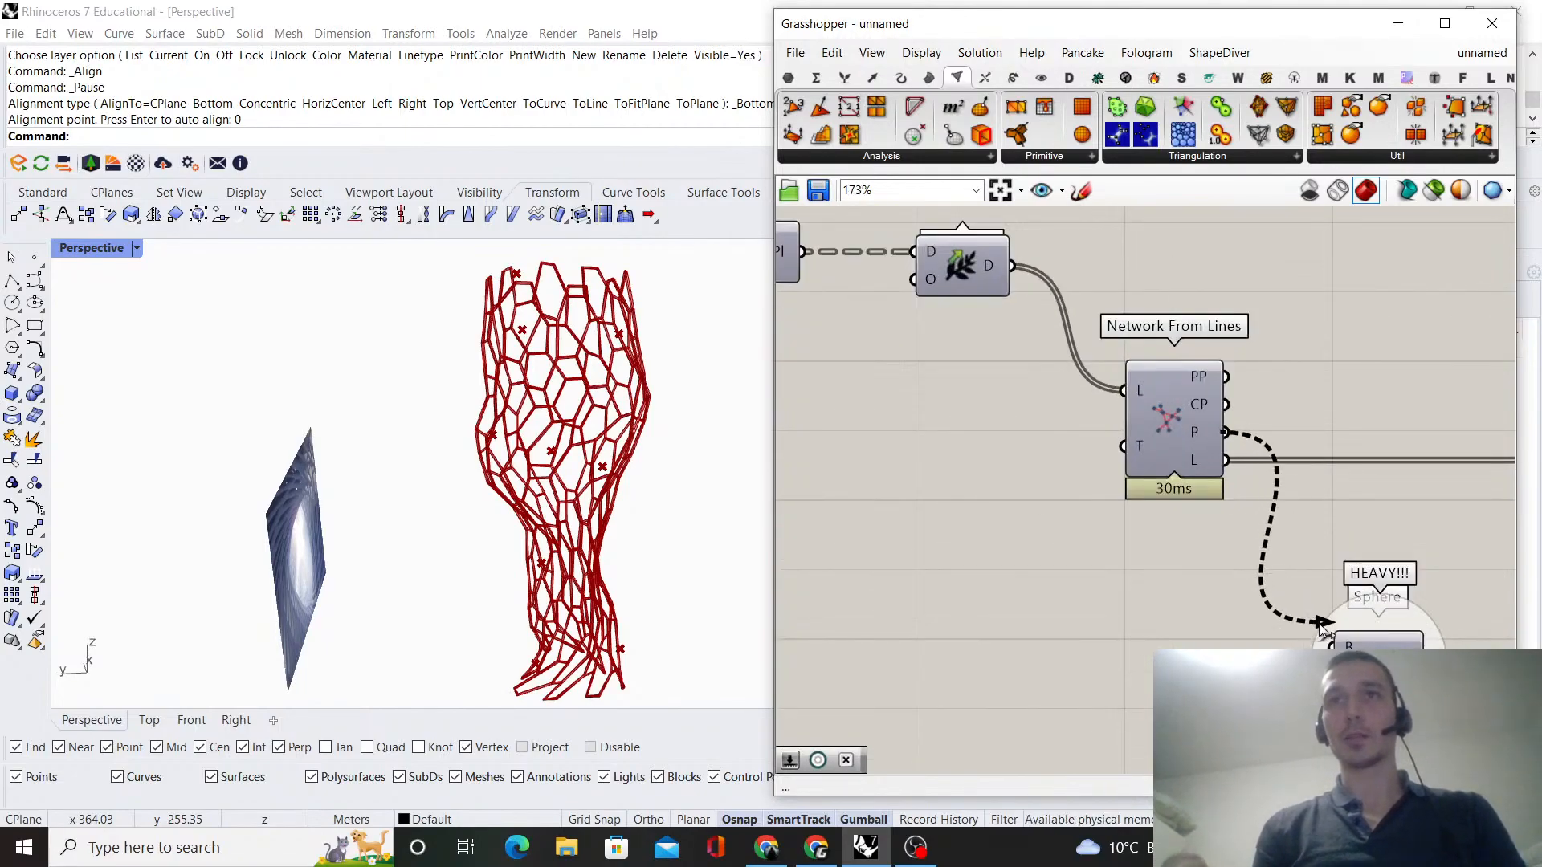
scroll(1242, 553, down, 3)
scroll(1195, 595, up, 3)
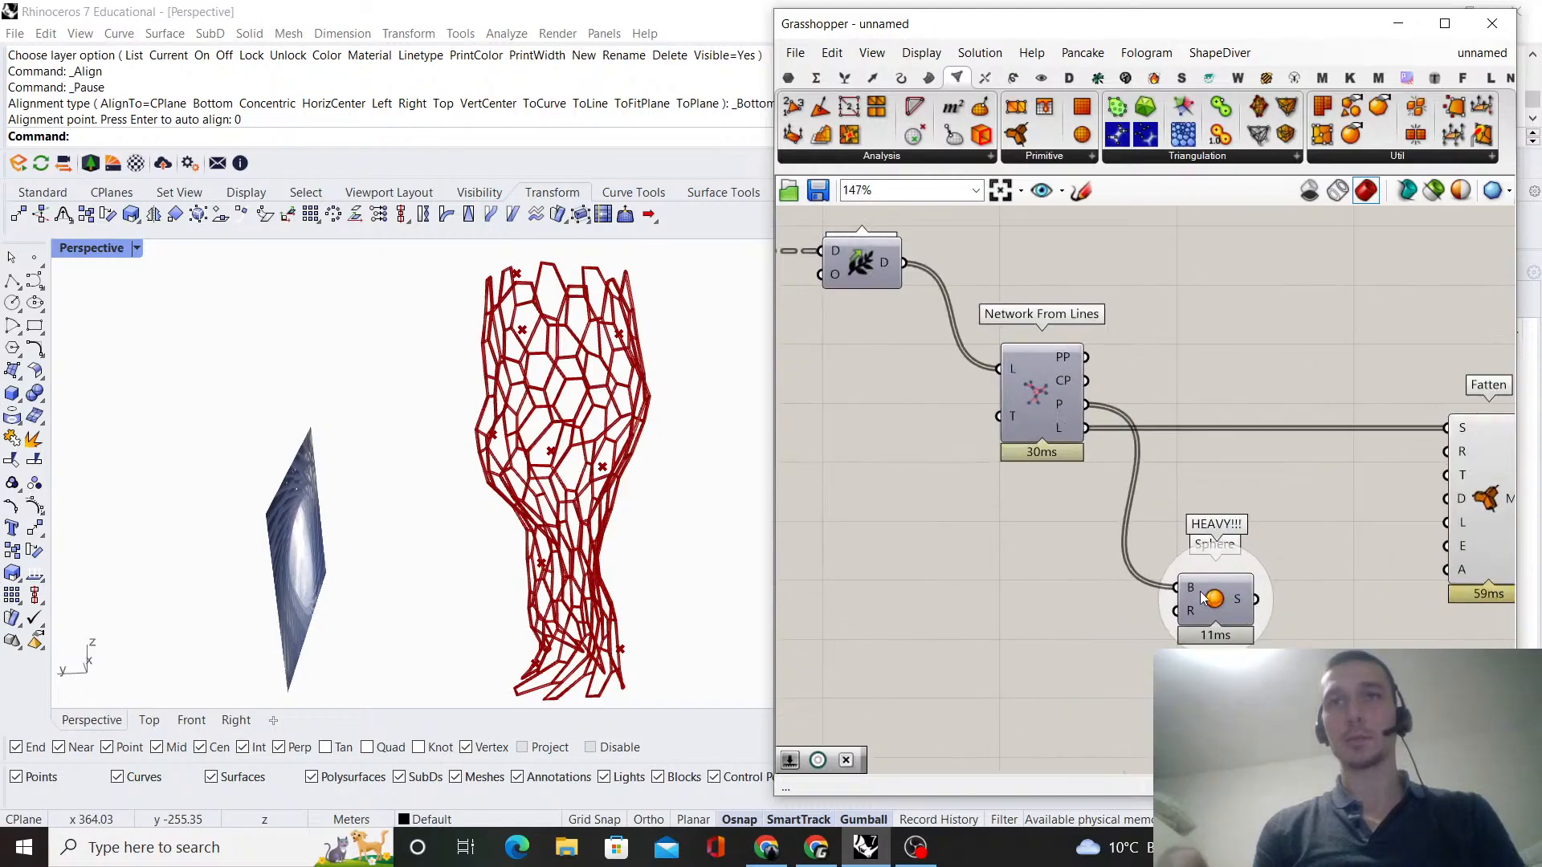
click(1281, 506)
- Connect the S output of the Sphere component to the spheres (R) input of Fatten
right_drag(1233, 639, 1146, 638)
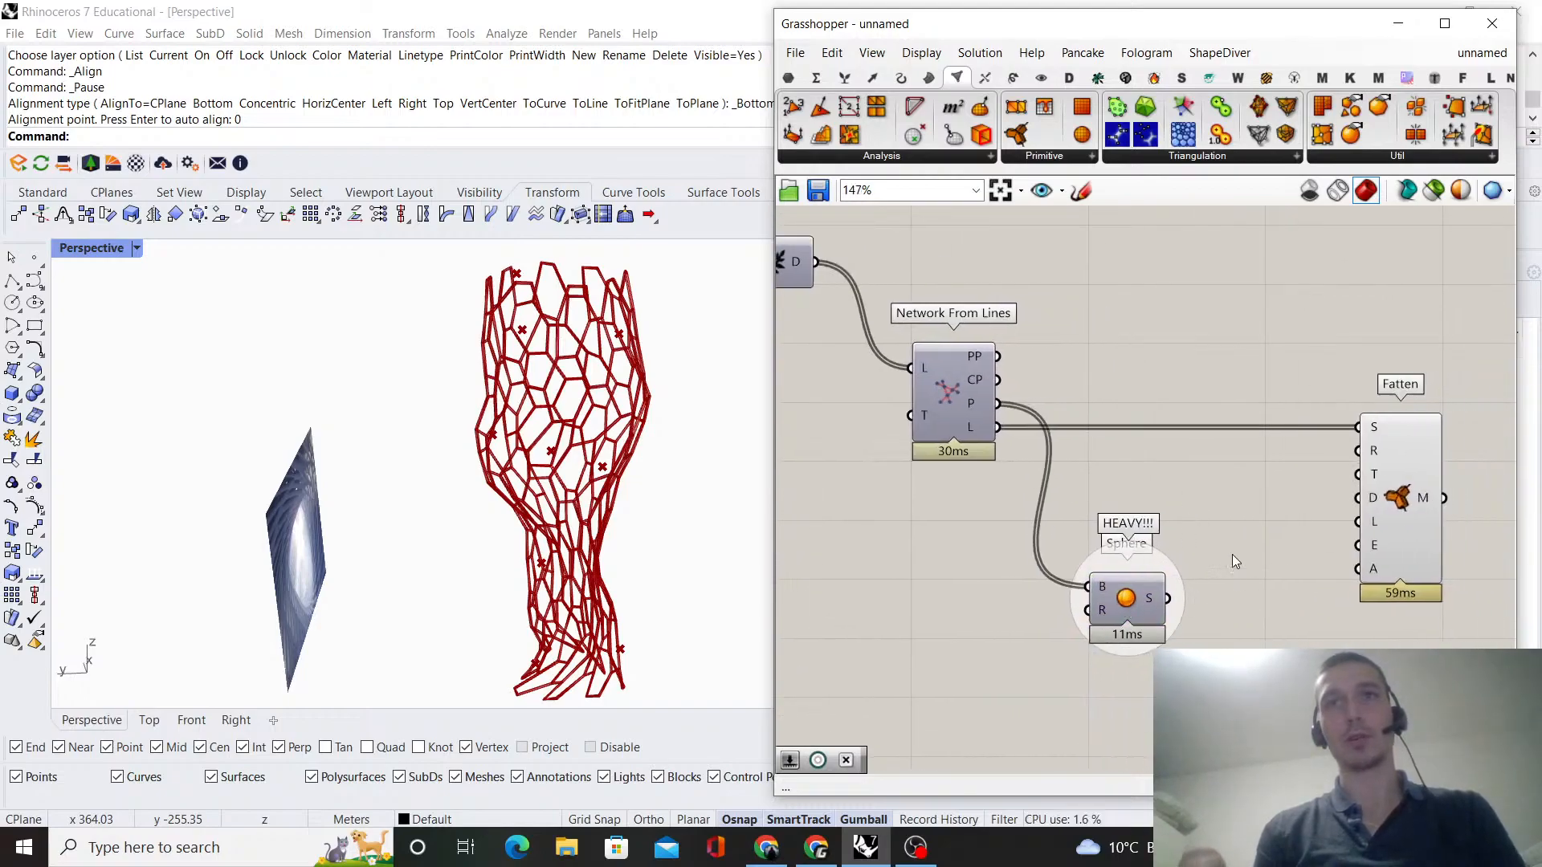
right_drag(1235, 572, 1182, 587)
click(1349, 513)
click(1456, 485)
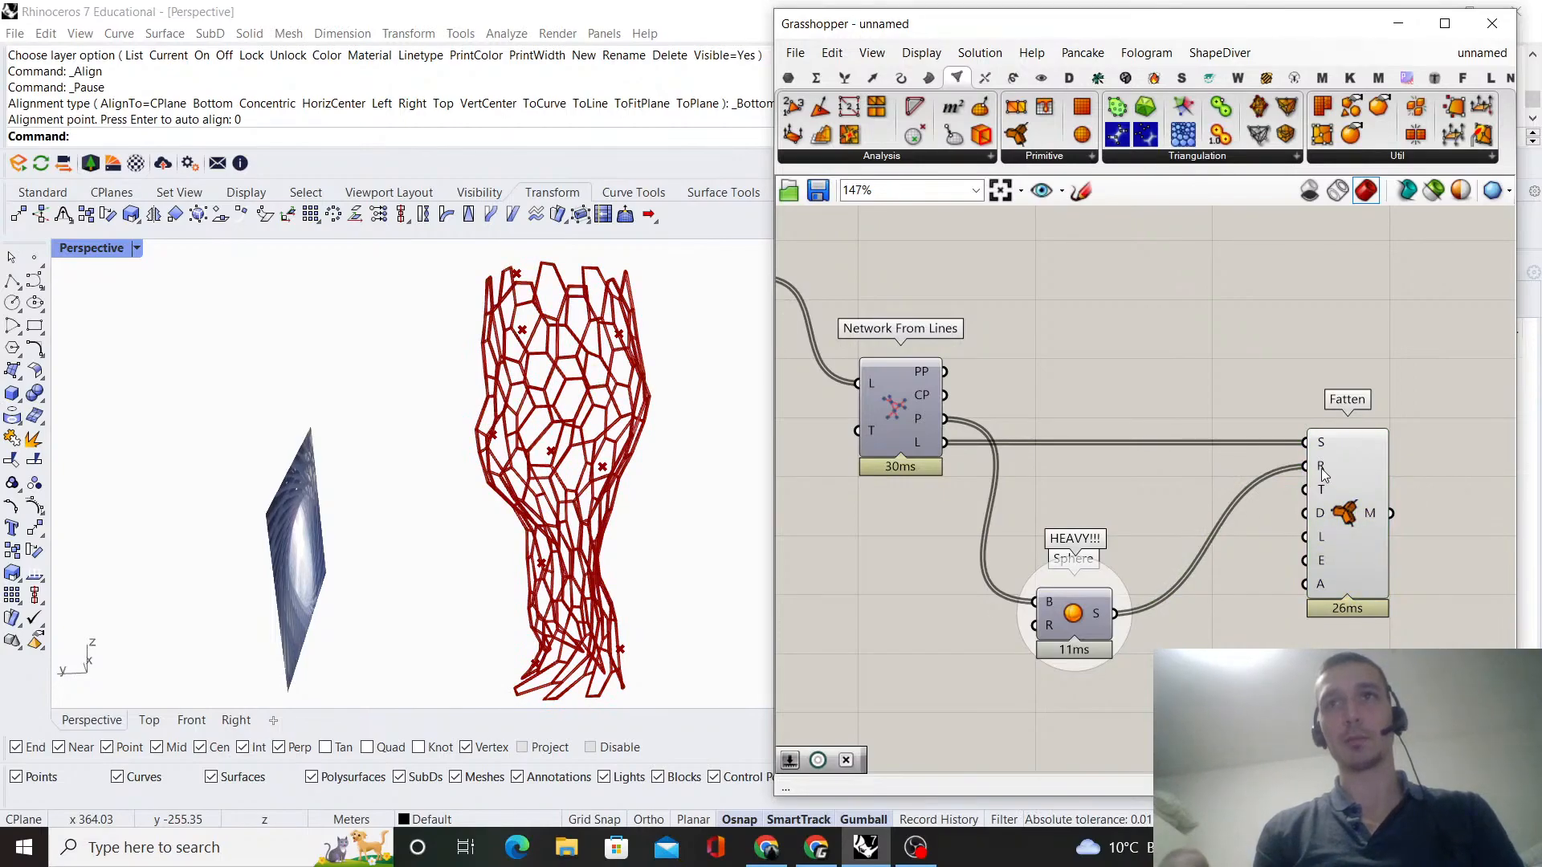
scroll(1285, 498, down, 3)
scroll(1293, 562, up, 3)
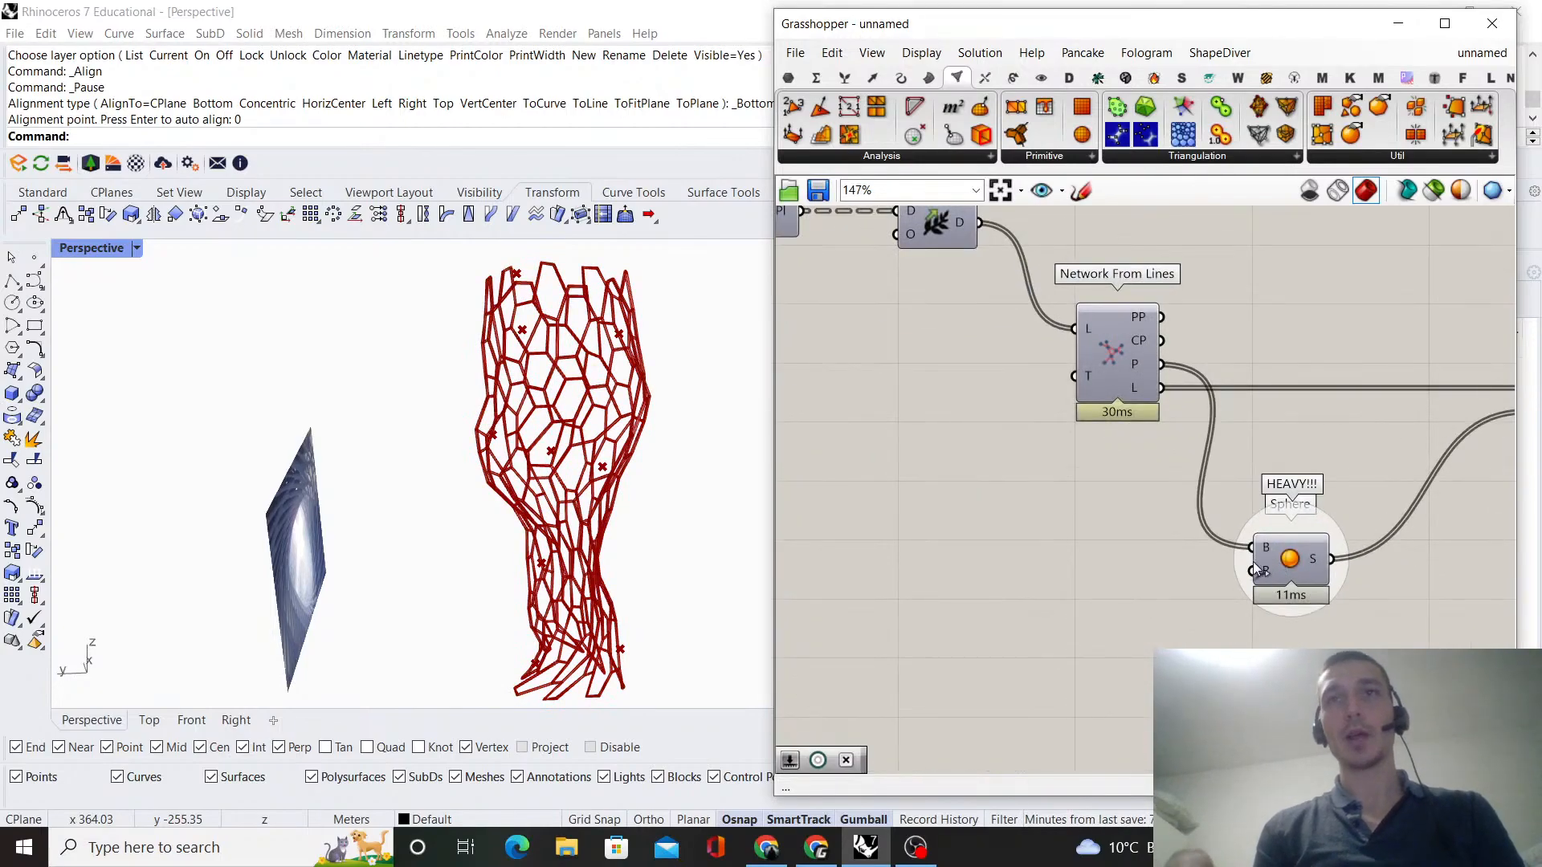
scroll(1271, 544, down, 2)
scroll(1285, 546, up, 3)
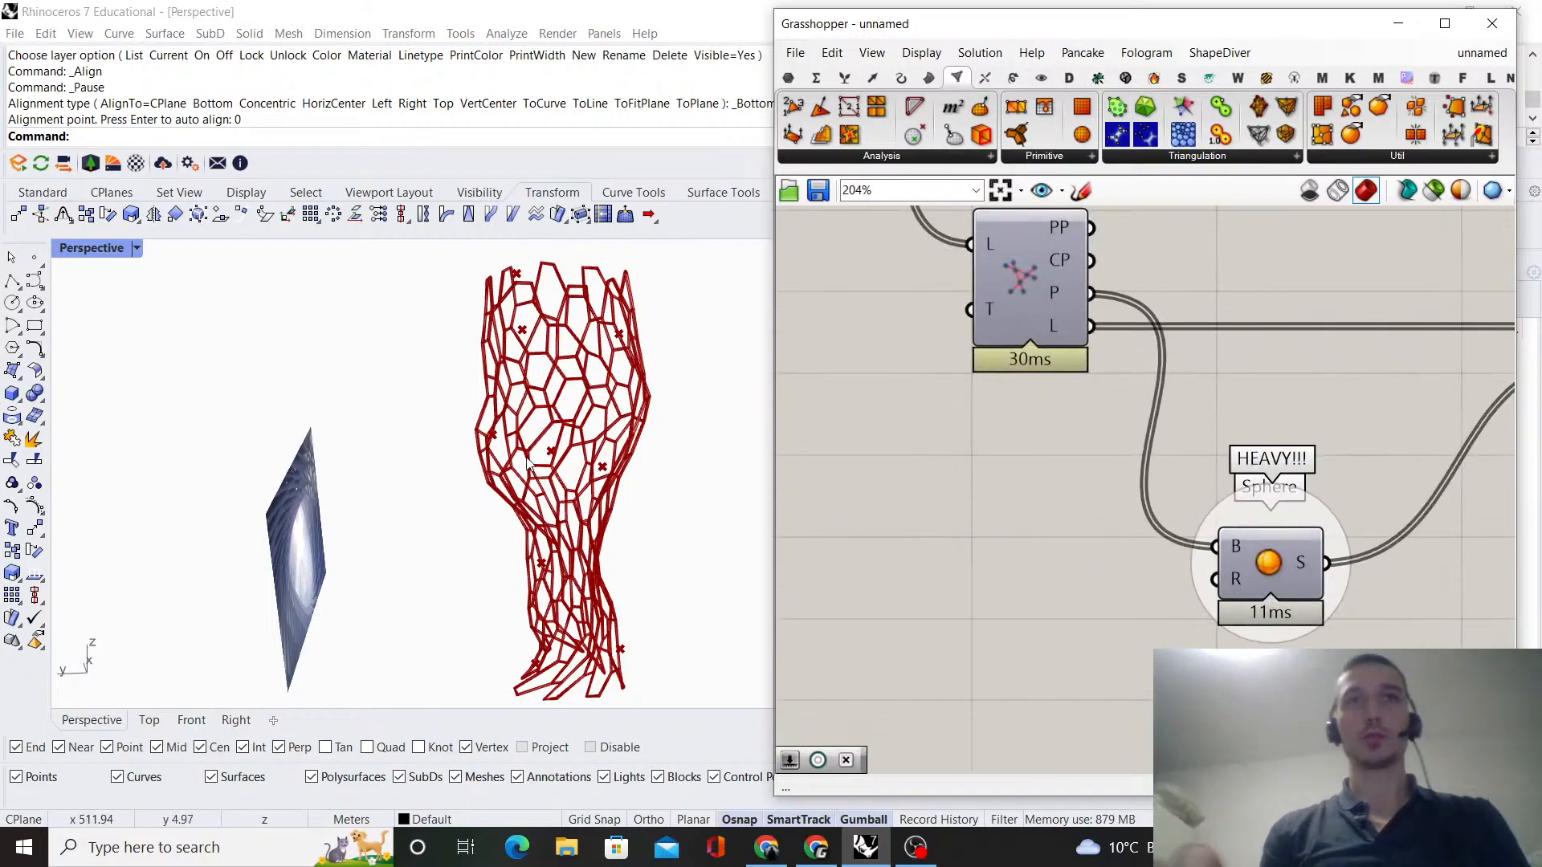
scroll(1146, 544, down, 1)
scroll(1219, 578, up, 2)
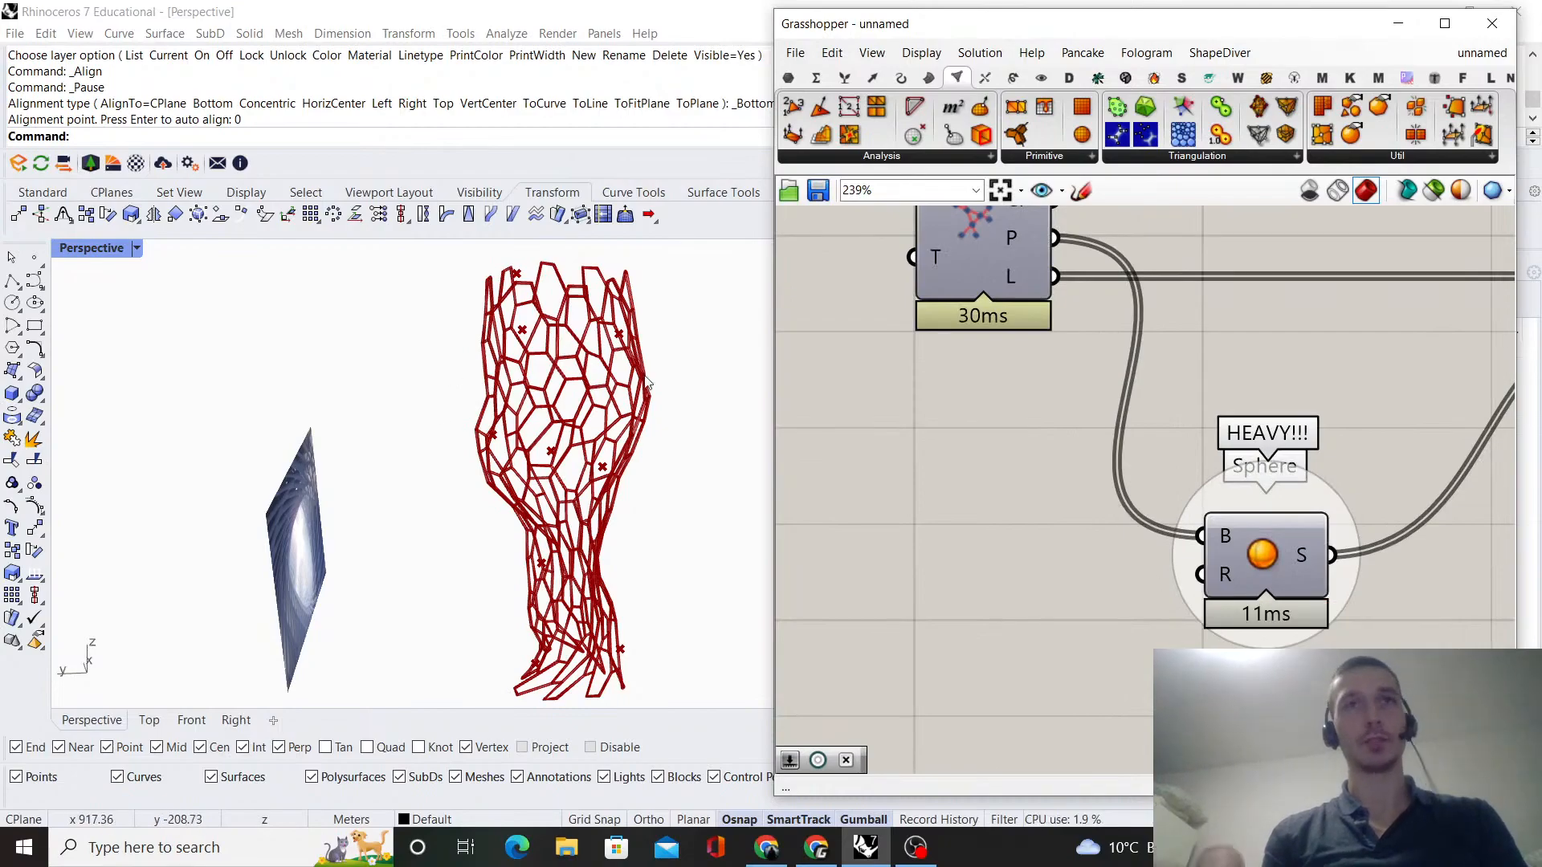
- Add a Graph Mapper component on the empty canvas below the List Item component
scroll(1052, 573, down, 8)
scroll(1094, 526, up, 6)
scroll(1161, 572, down, 2)
right_drag(986, 549, 1147, 509)
scroll(1189, 530, up, 1)
right_drag(1035, 543, 1138, 527)
scroll(1044, 520, down, 2)
right_drag(1004, 514, 1124, 532)
double_click(1137, 544)
text(graph mapper)
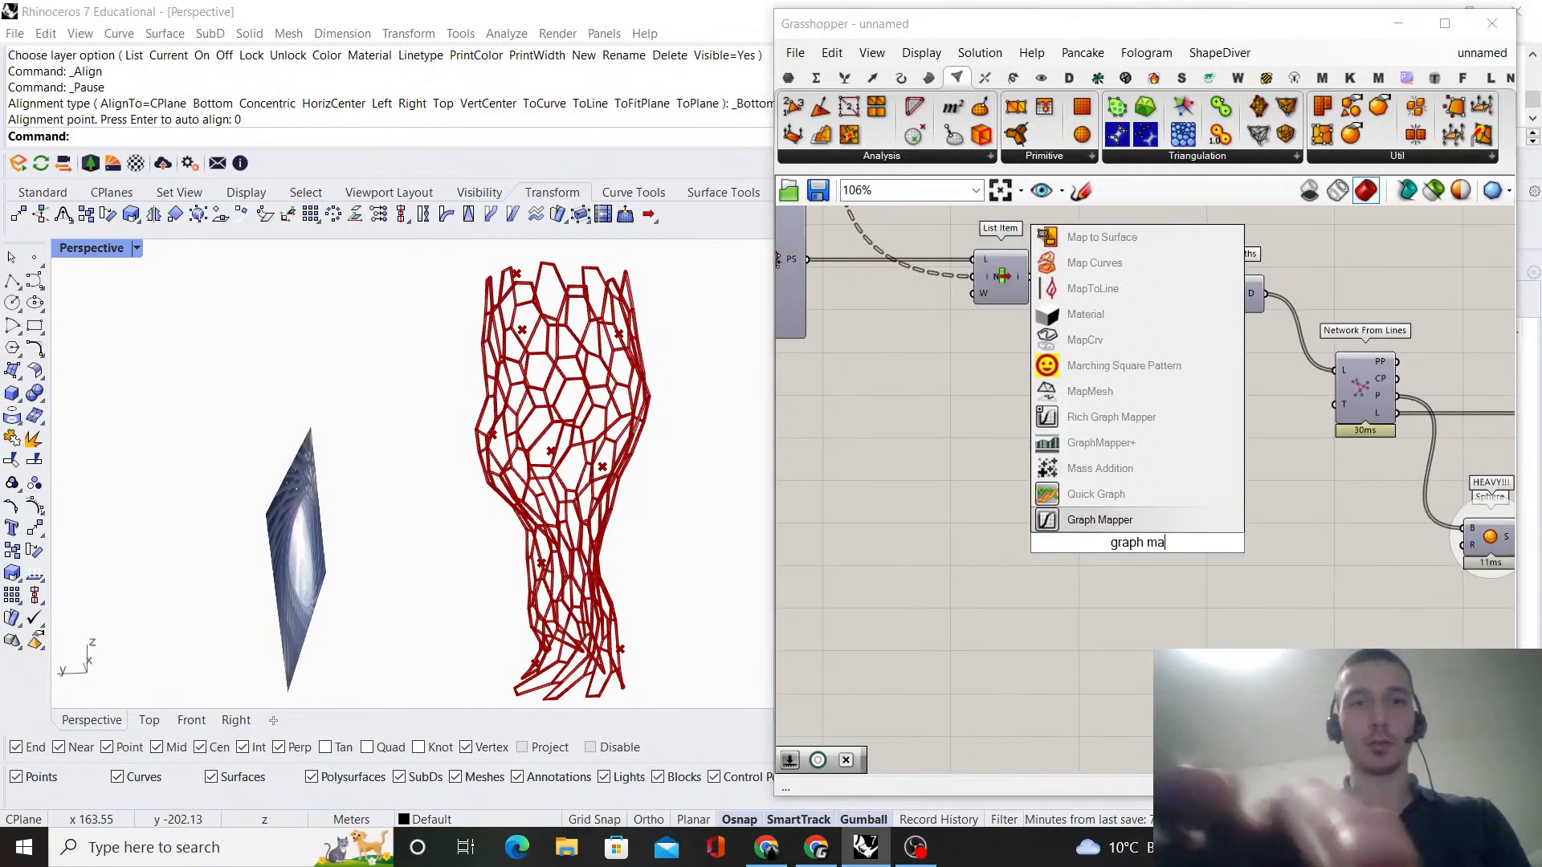
click(1150, 523)
- Add a Pull Point component below Multiplication and connect the P output of Populate Geometry to its G input
scroll(1146, 520, down, 9)
right_drag(1124, 518, 1462, 530)
scroll(1077, 475, up, 9)
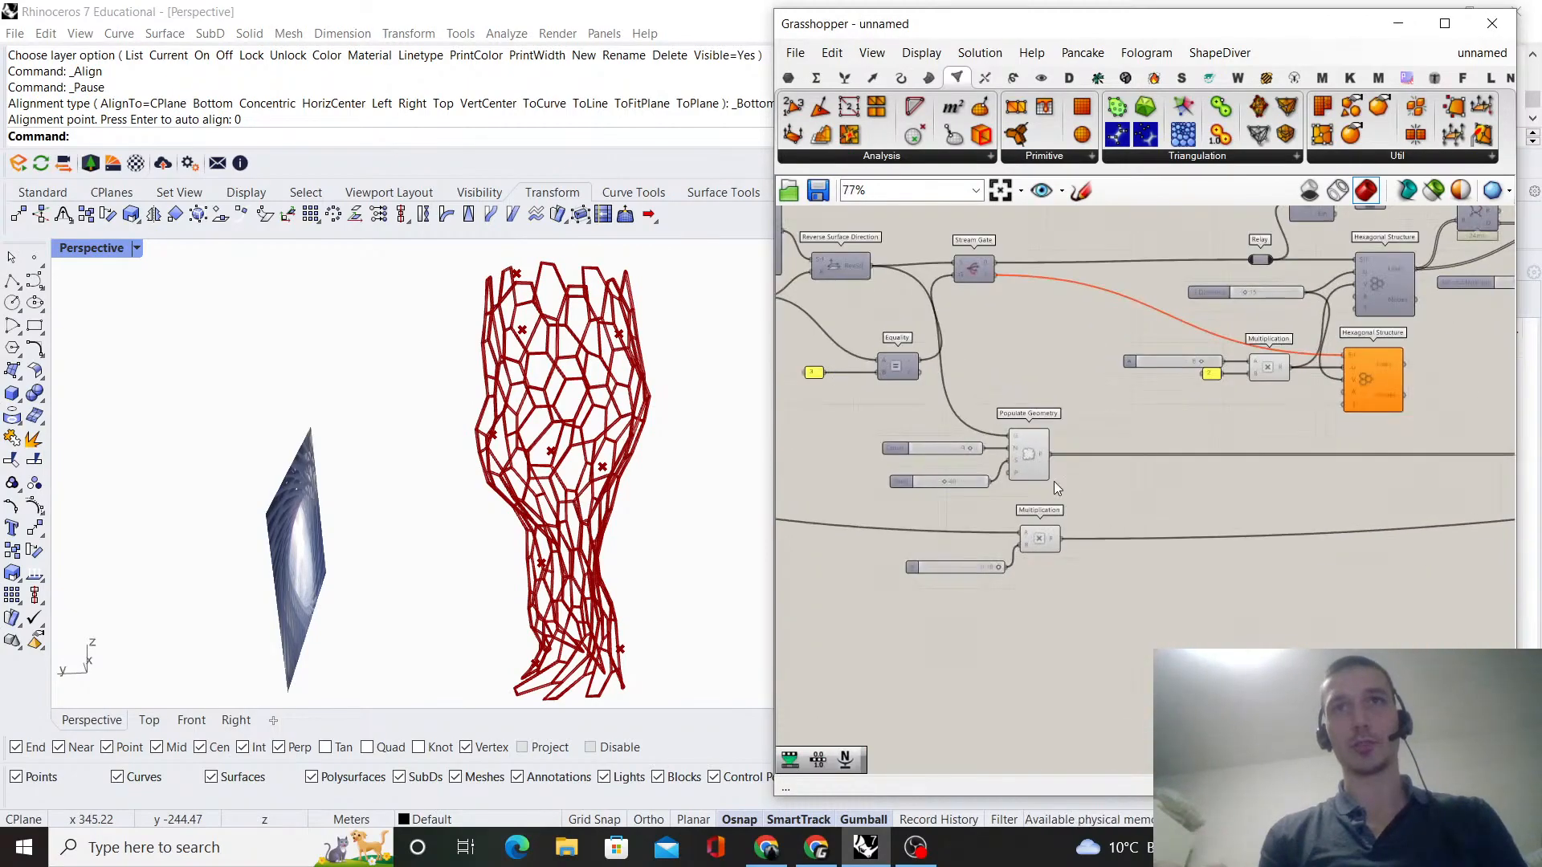
click(1024, 467)
click(1170, 509)
right_drag(1170, 509, 1107, 475)
double_click(1192, 622)
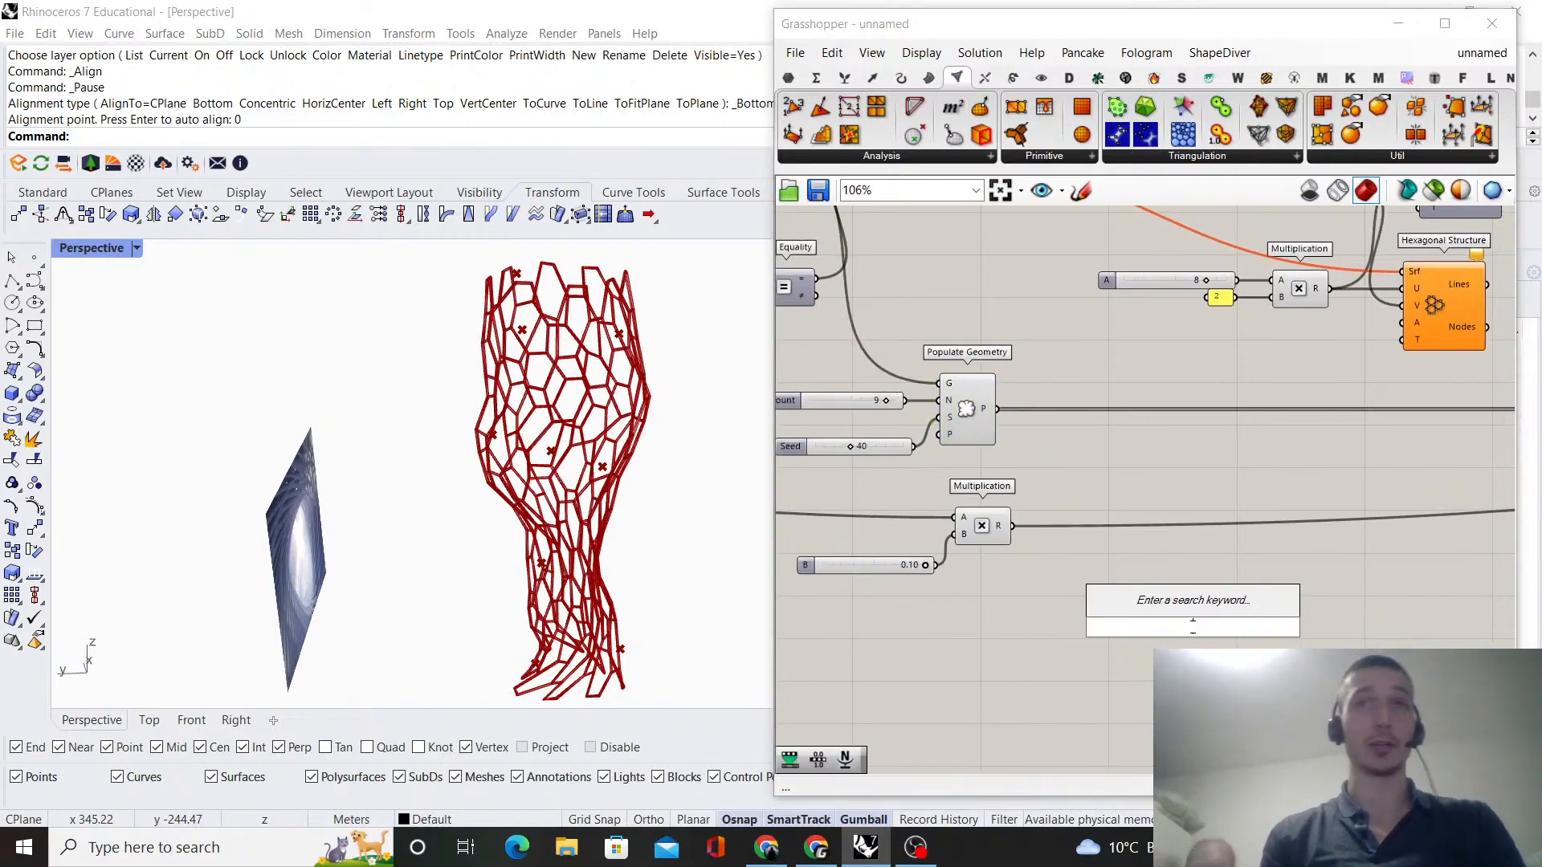
text(p)
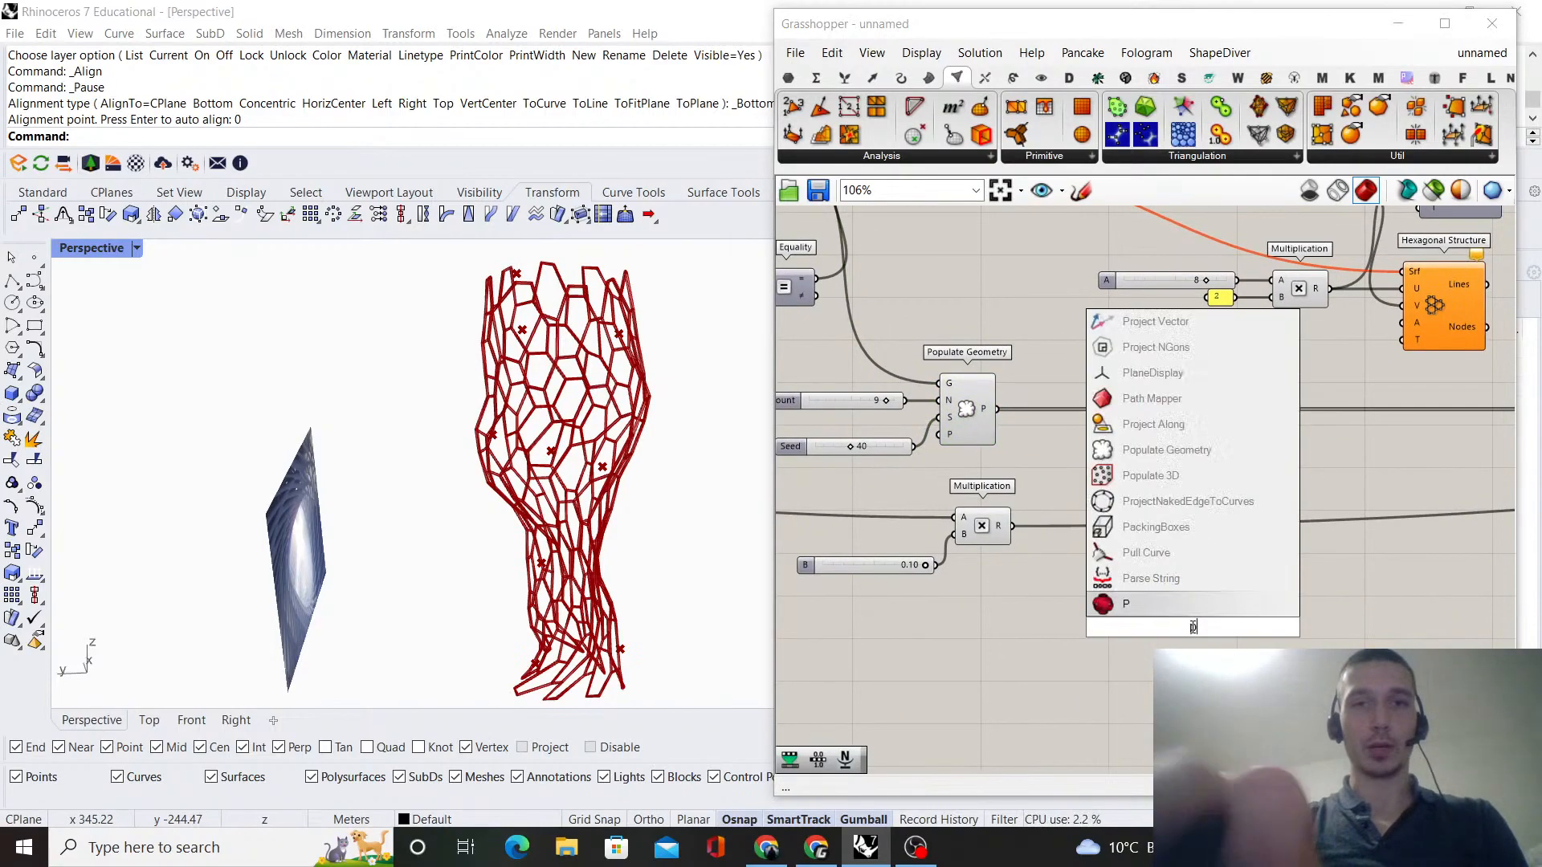
text(ull poin)
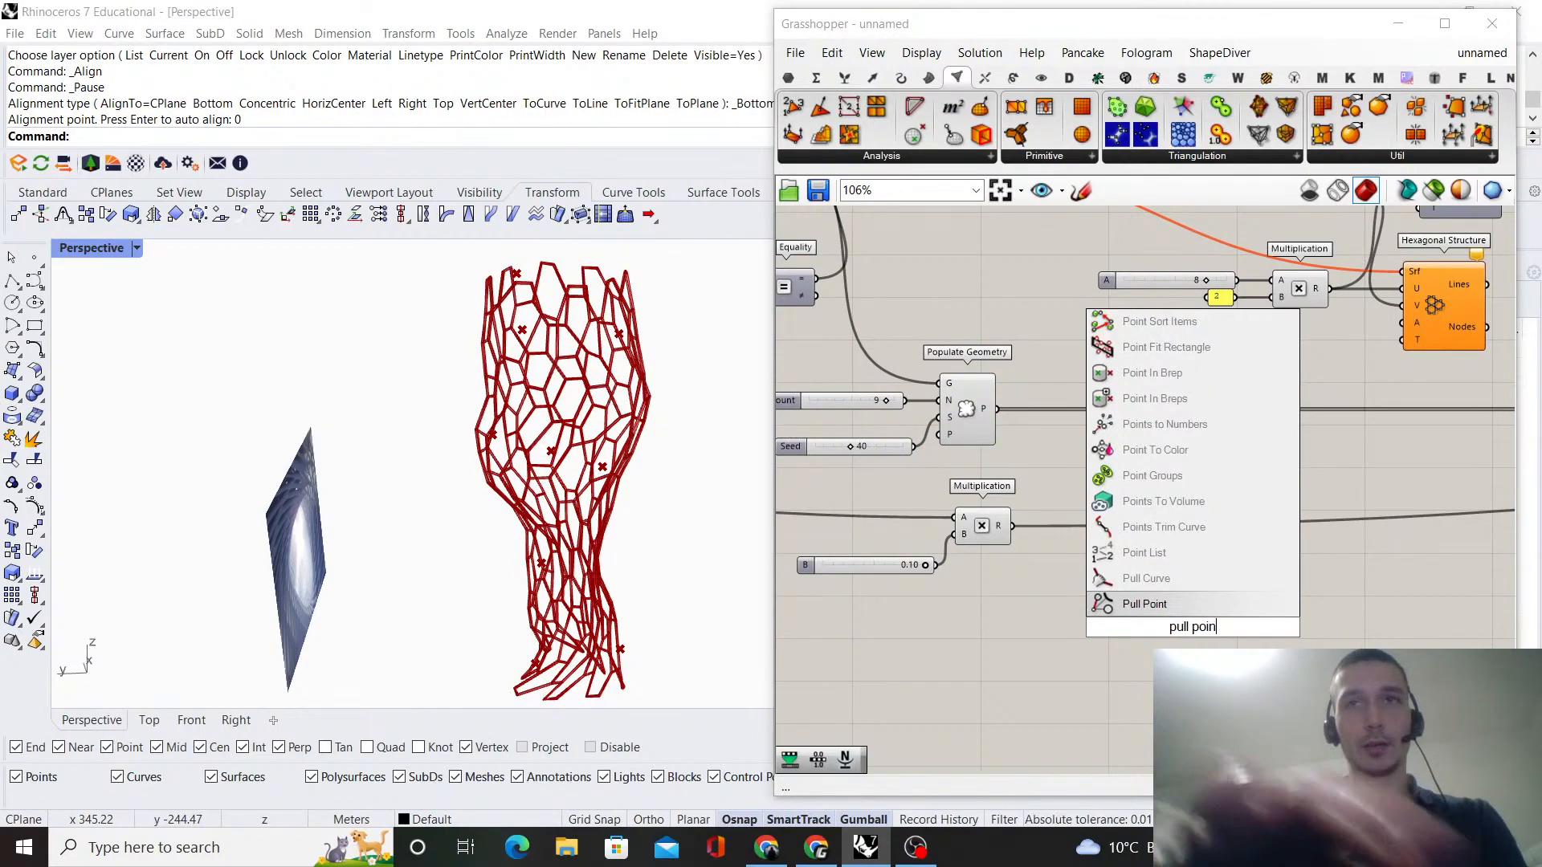
key(Return)
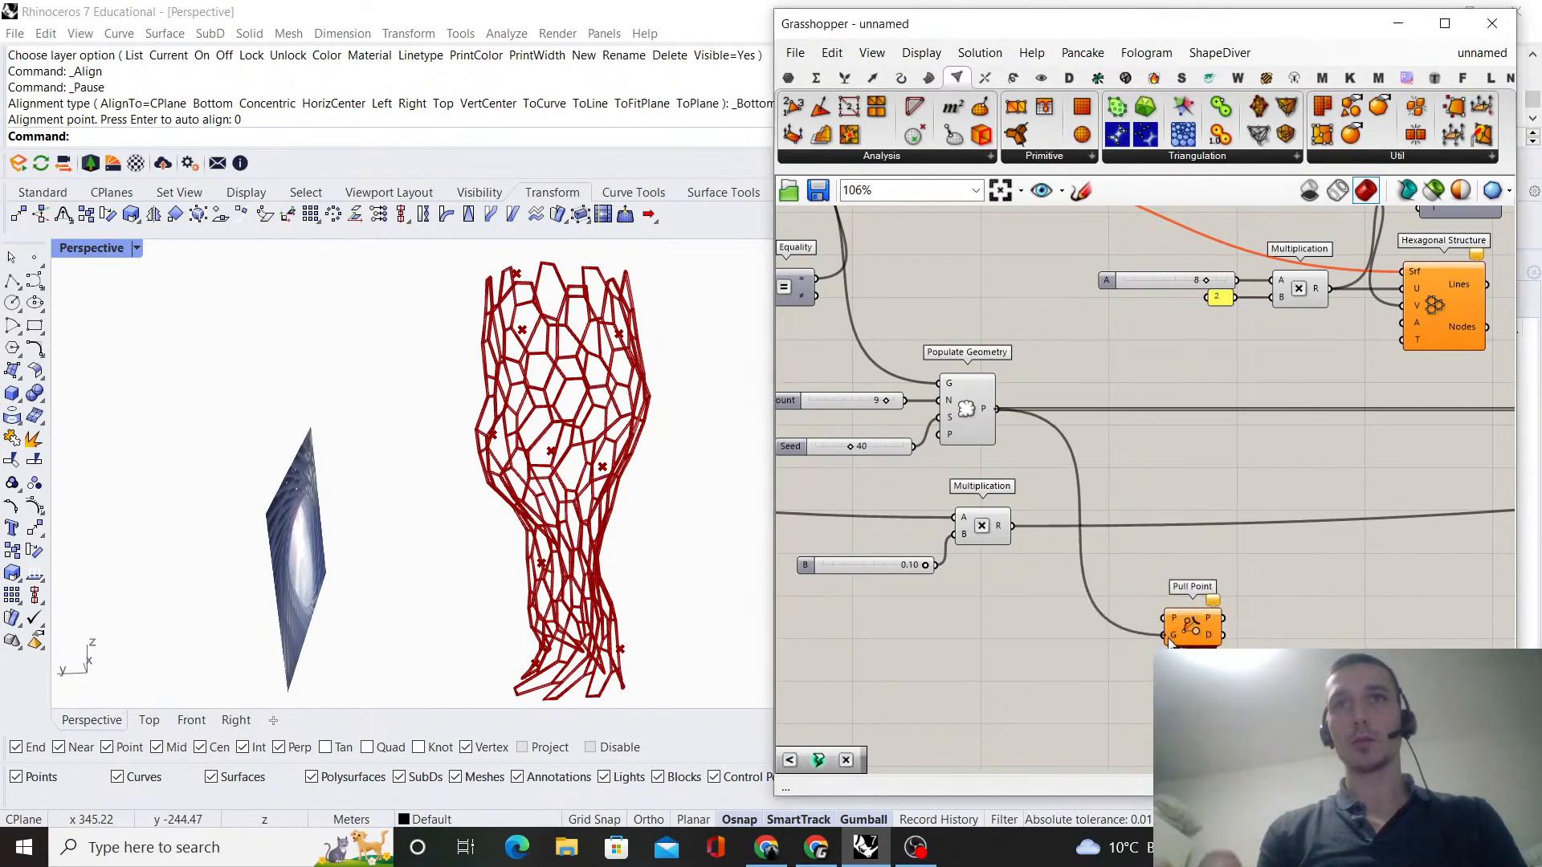
- Move the Pull Point and Graph Mapper components side by side into the empty area below Network From Lines and Sphere
scroll(949, 586, down, 10)
drag(1058, 635, 1162, 646)
scroll(1349, 616, up, 10)
click(1220, 509)
scroll(1221, 510, down, 3)
right_drag(1221, 509, 1062, 473)
scroll(1196, 522, up, 2)
scroll(1248, 574, down, 3)
right_drag(1248, 573, 1062, 490)
drag(1098, 587, 873, 498)
drag(1033, 543, 1250, 640)
click(1342, 543)
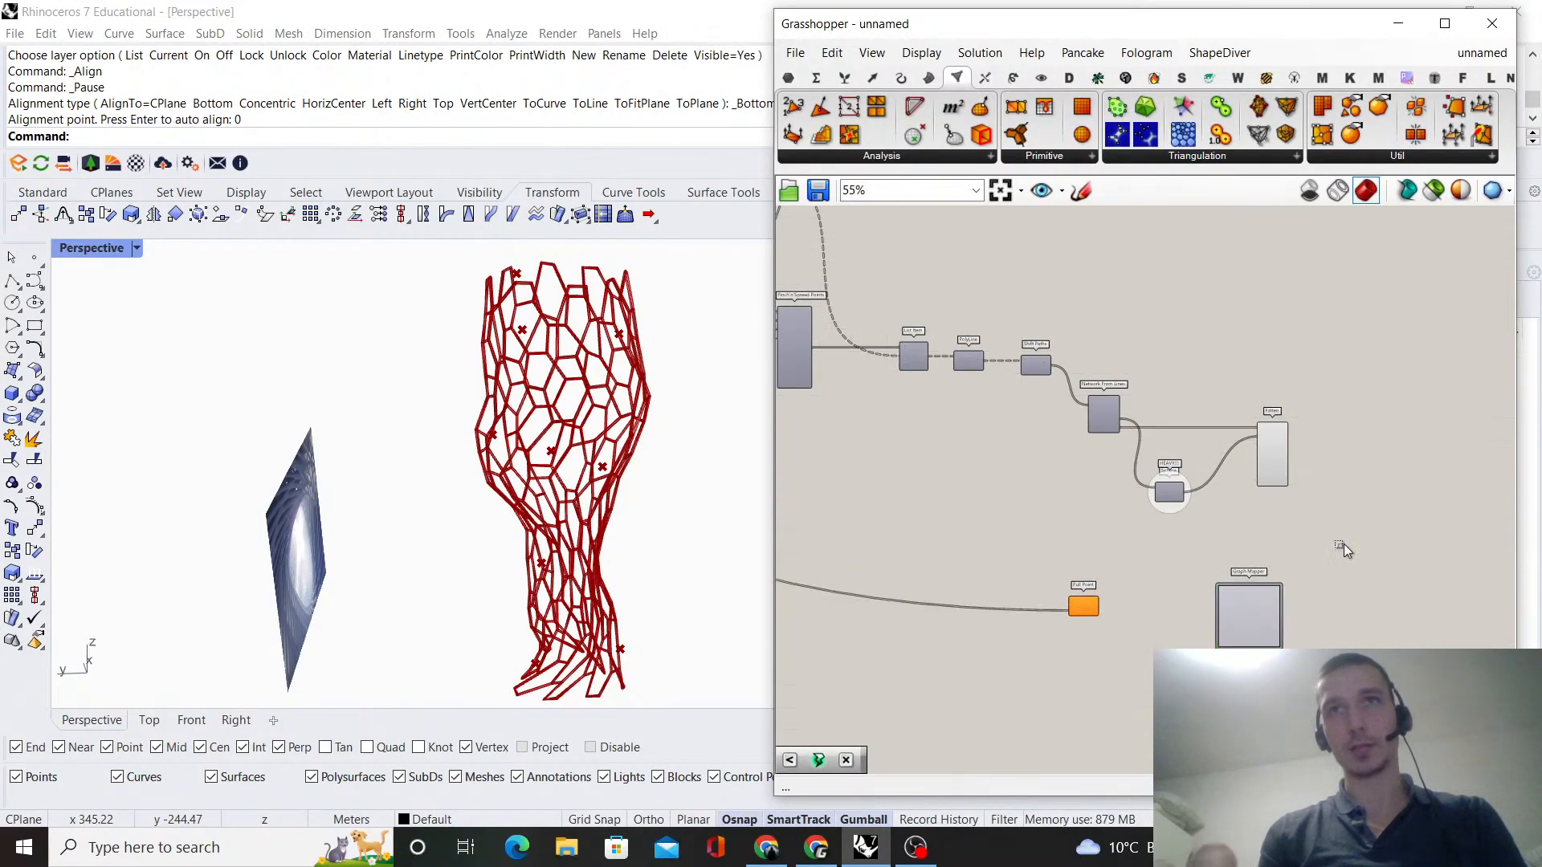
- Connect the P output of Network From Lines to the P input of Pull Point and place Pull Point closer to the Graph Mapper
scroll(1348, 523, up, 3)
right_drag(1348, 524, 1184, 551)
drag(1184, 551, 890, 404)
drag(1061, 436, 1349, 436)
click(1197, 433)
right_drag(1078, 351, 1221, 326)
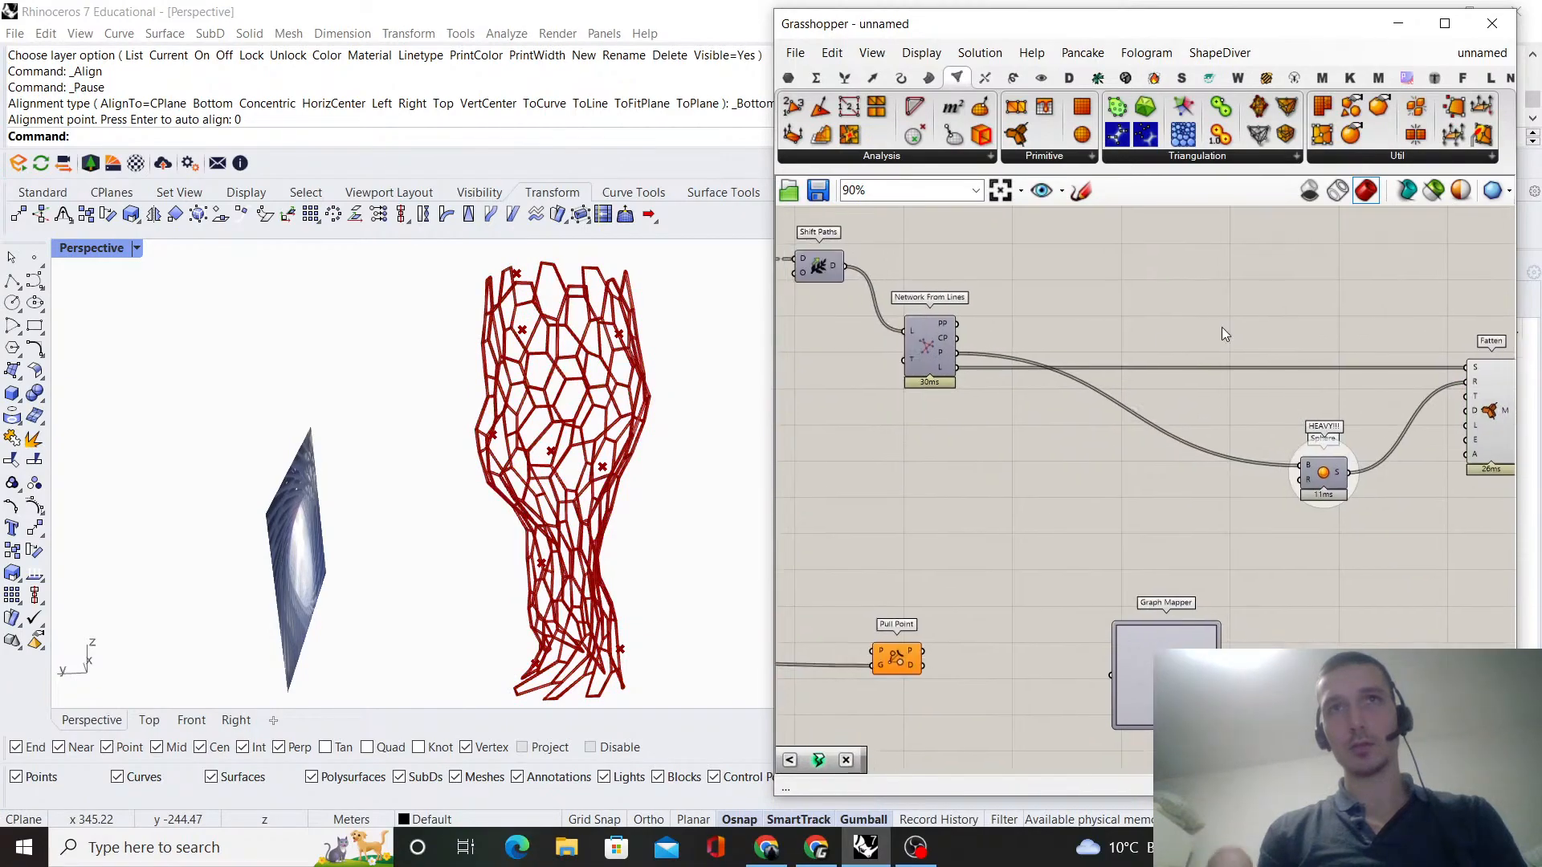
drag(956, 352, 977, 588)
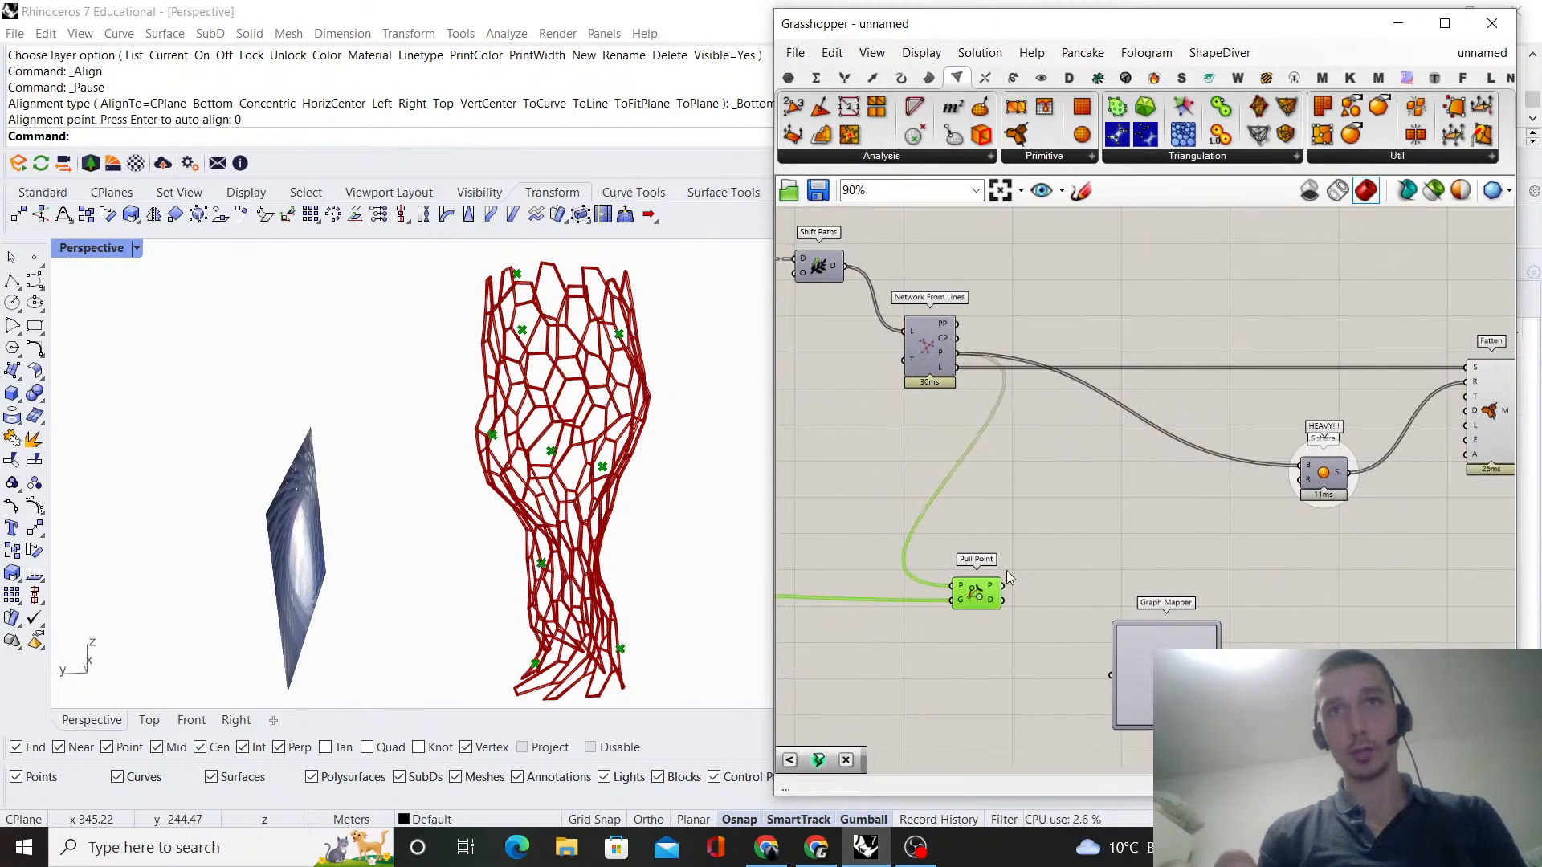
- Add a List Normalizer component between Pull Point and the Graph Mapper
scroll(996, 591, up, 3)
double_click(1092, 552)
text(n)
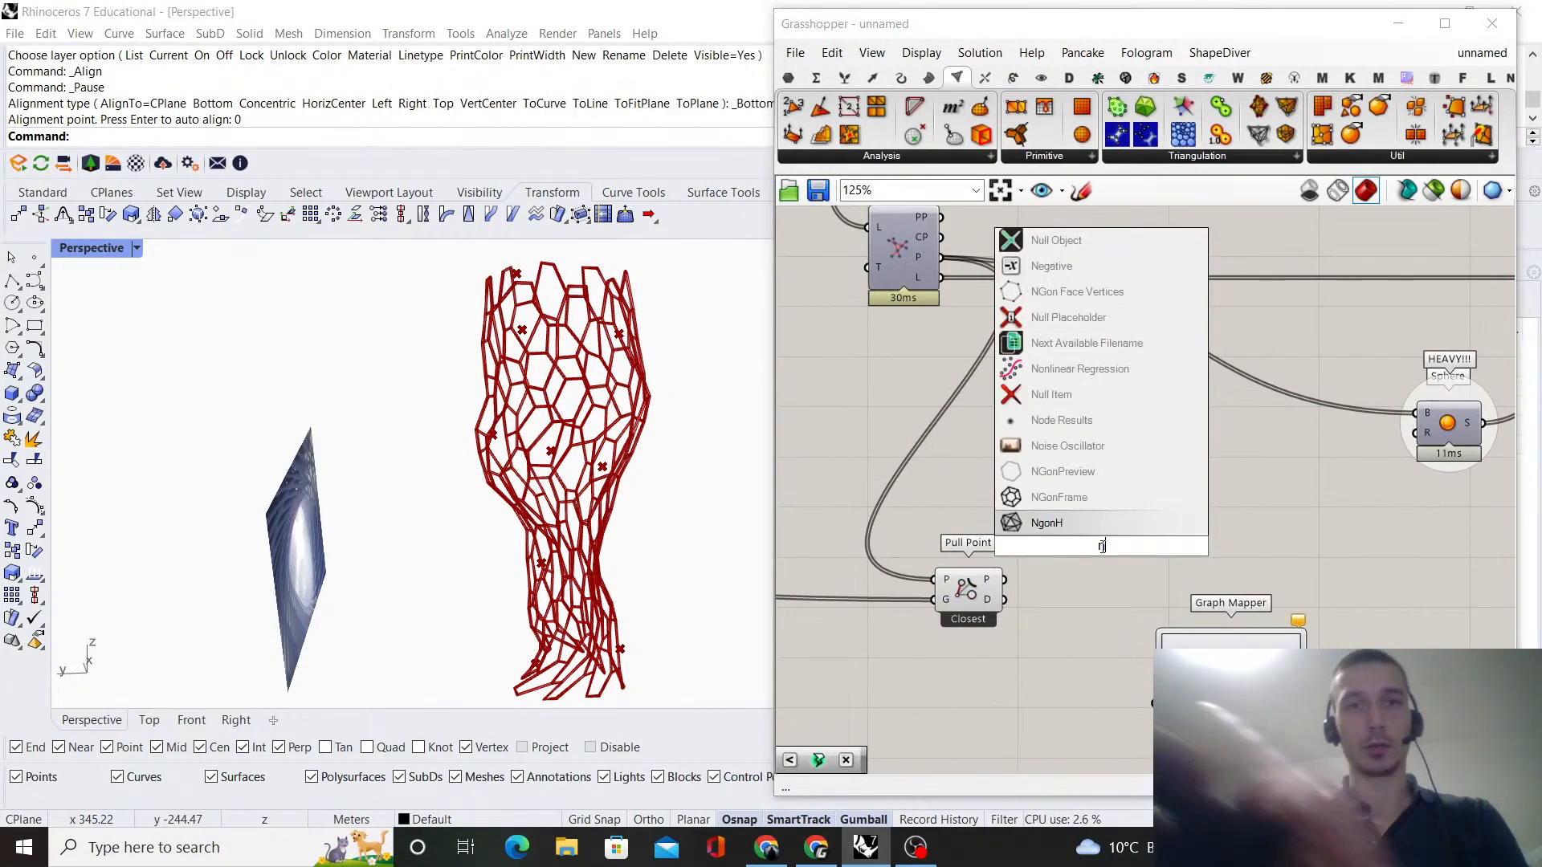
text(omrlaizer)
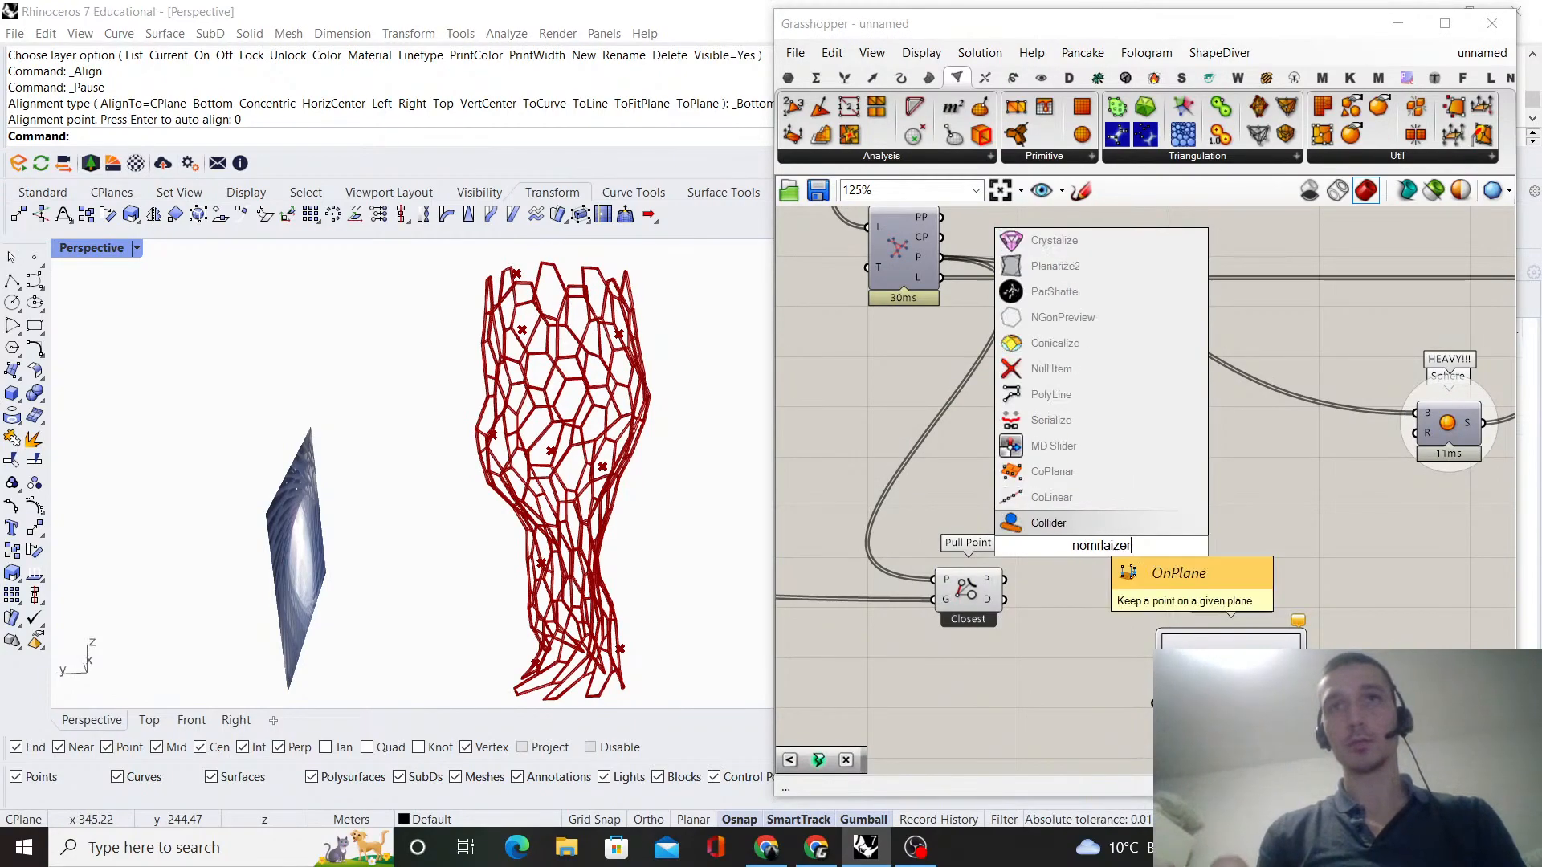
click(1101, 545)
key(BackSpace)
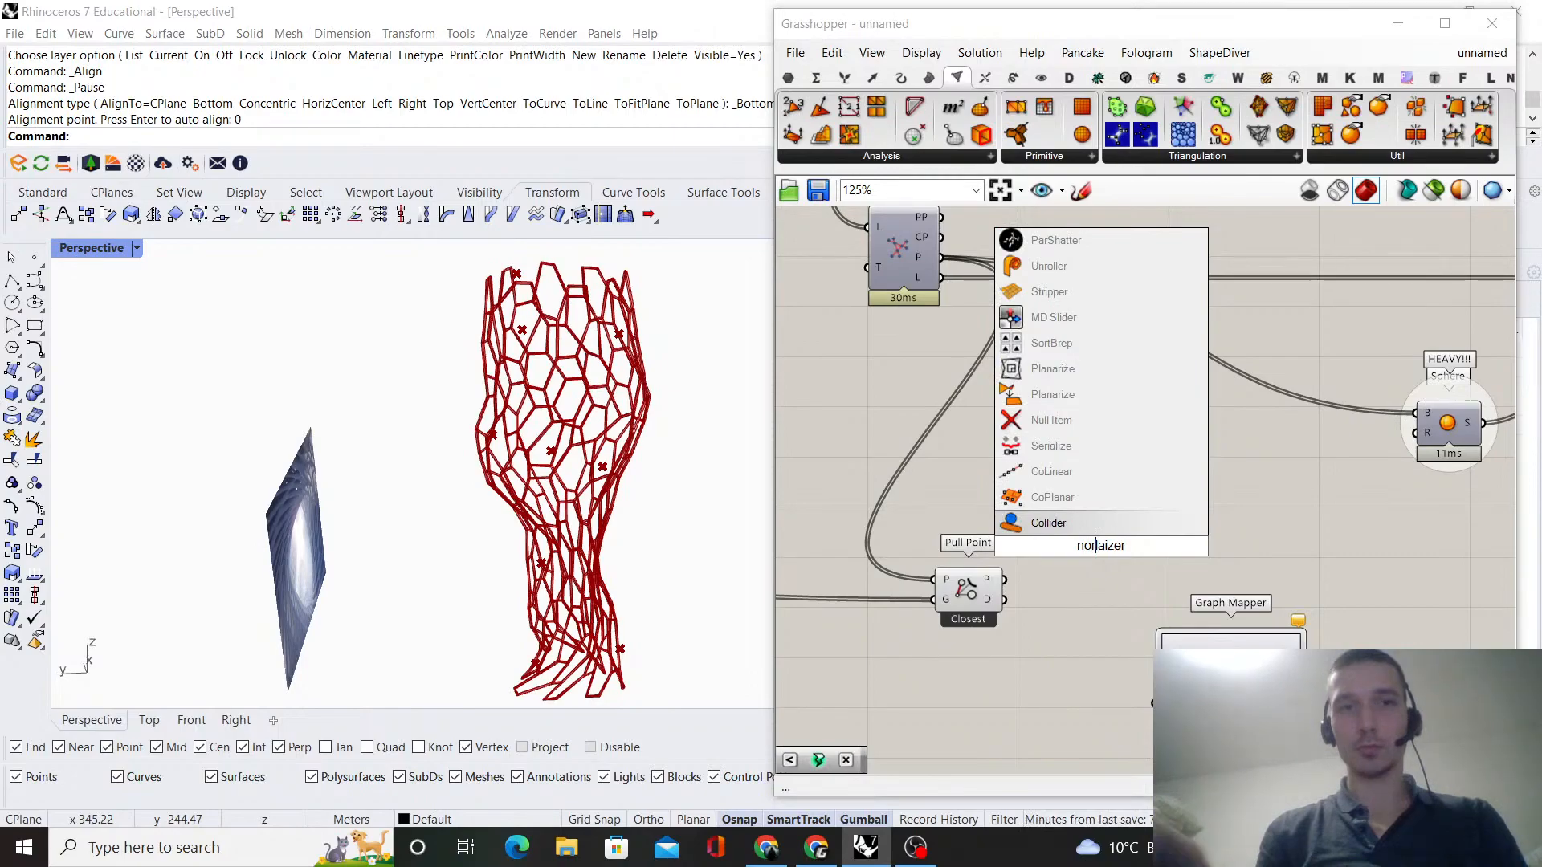
text(m)
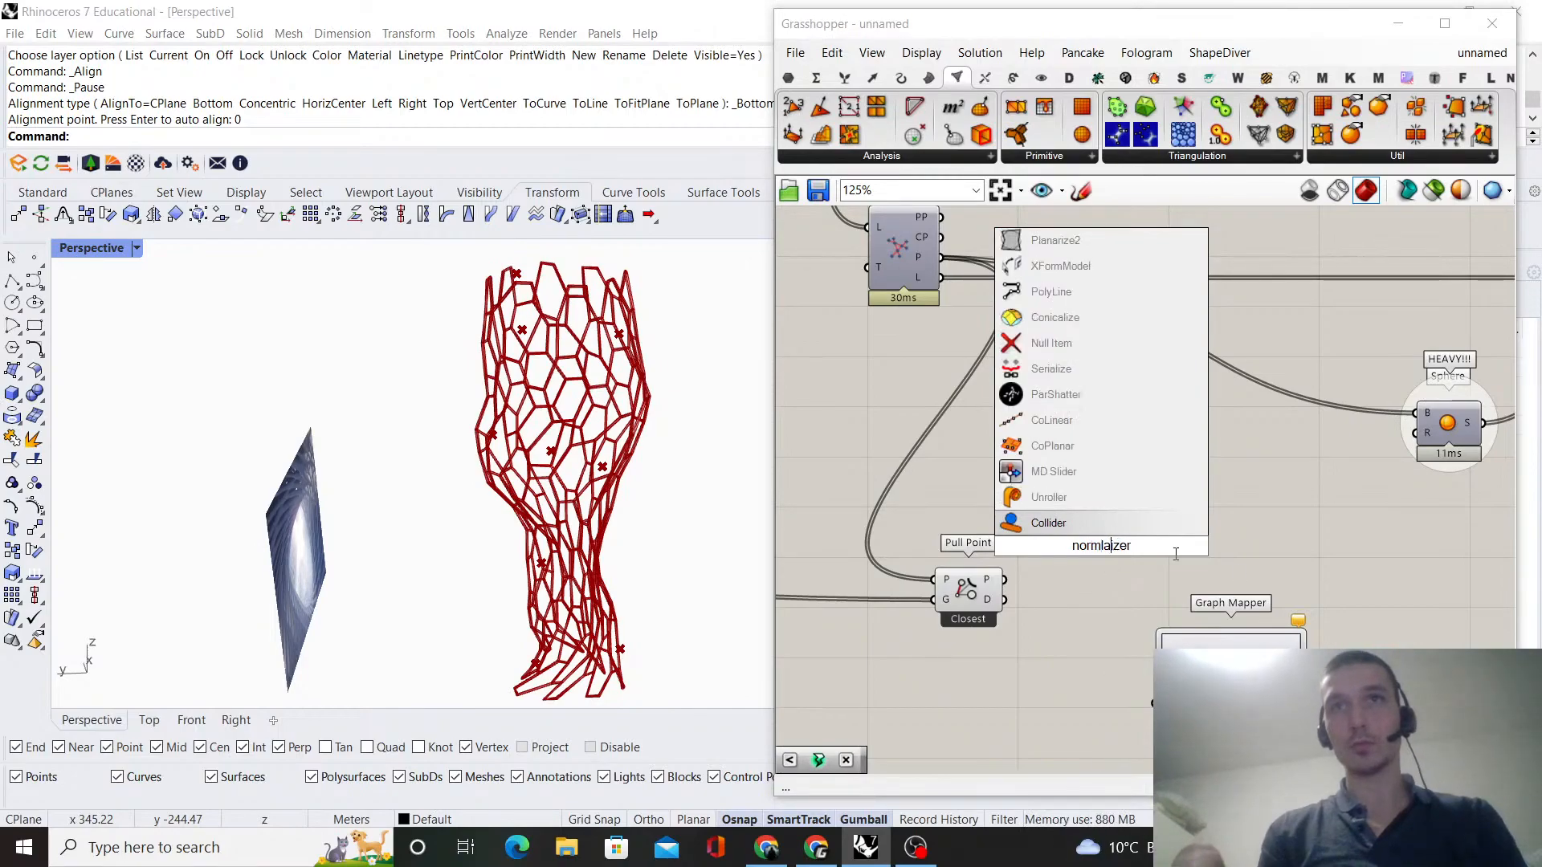
key(BackSpace)
key(BackSpace)
text(ali)
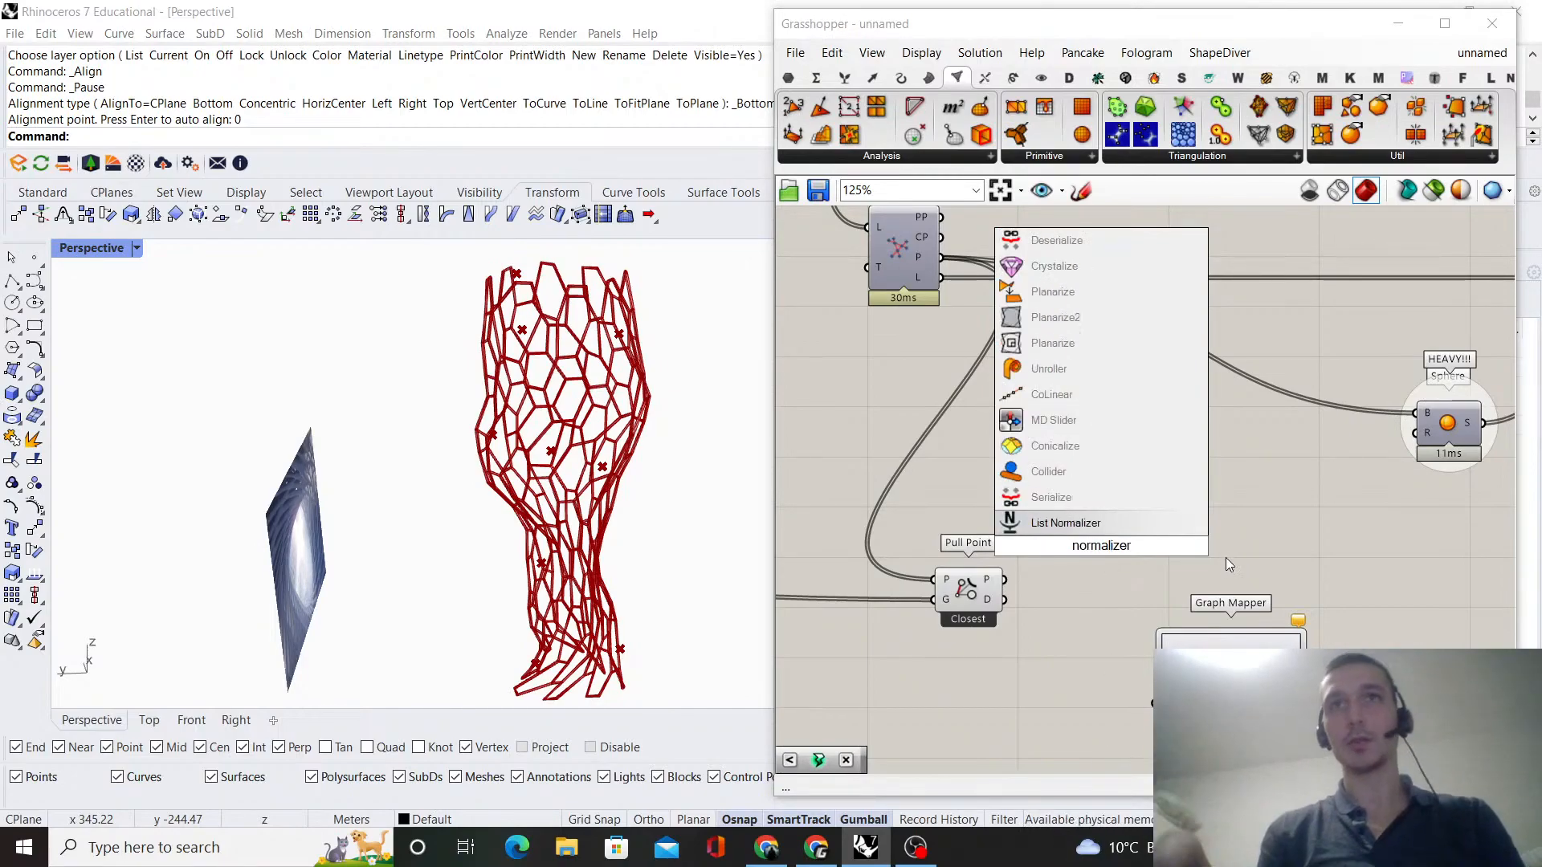
click(1143, 524)
- Connect the D output of Pull Point to List Normalizer and align the normalizer beside it
scroll(998, 599, up, 2)
drag(1007, 598, 1092, 523)
drag(1125, 515, 1080, 591)
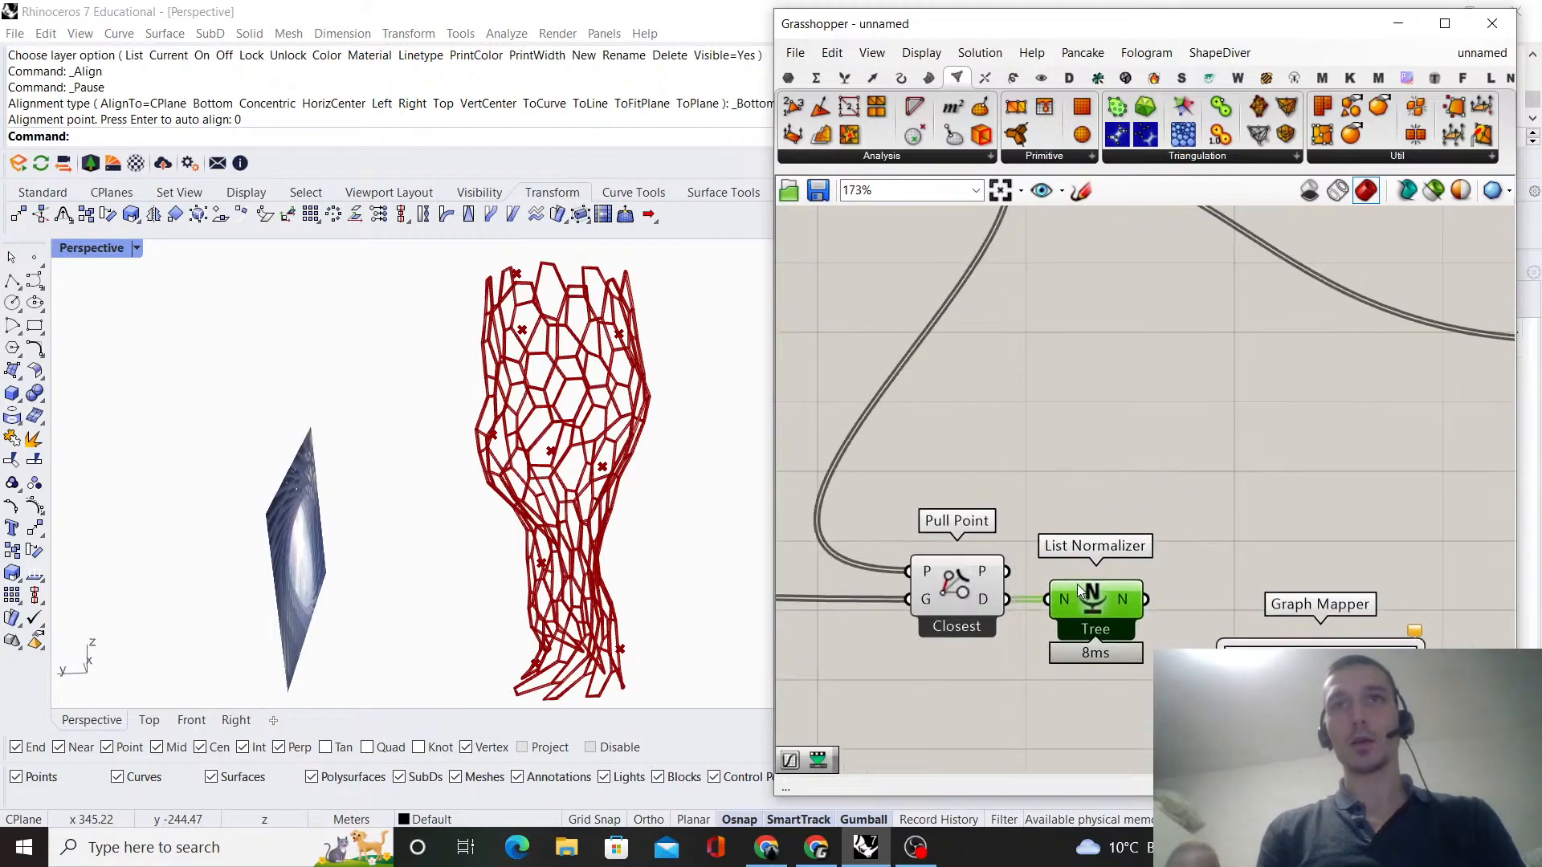
- Connect List Normalizer to the Graph Mapper and set the graph type to Bezier2
right_drag(1136, 594, 1061, 535)
drag(1206, 637, 1219, 495)
right_click(1262, 543)
mouse_move(1310, 552)
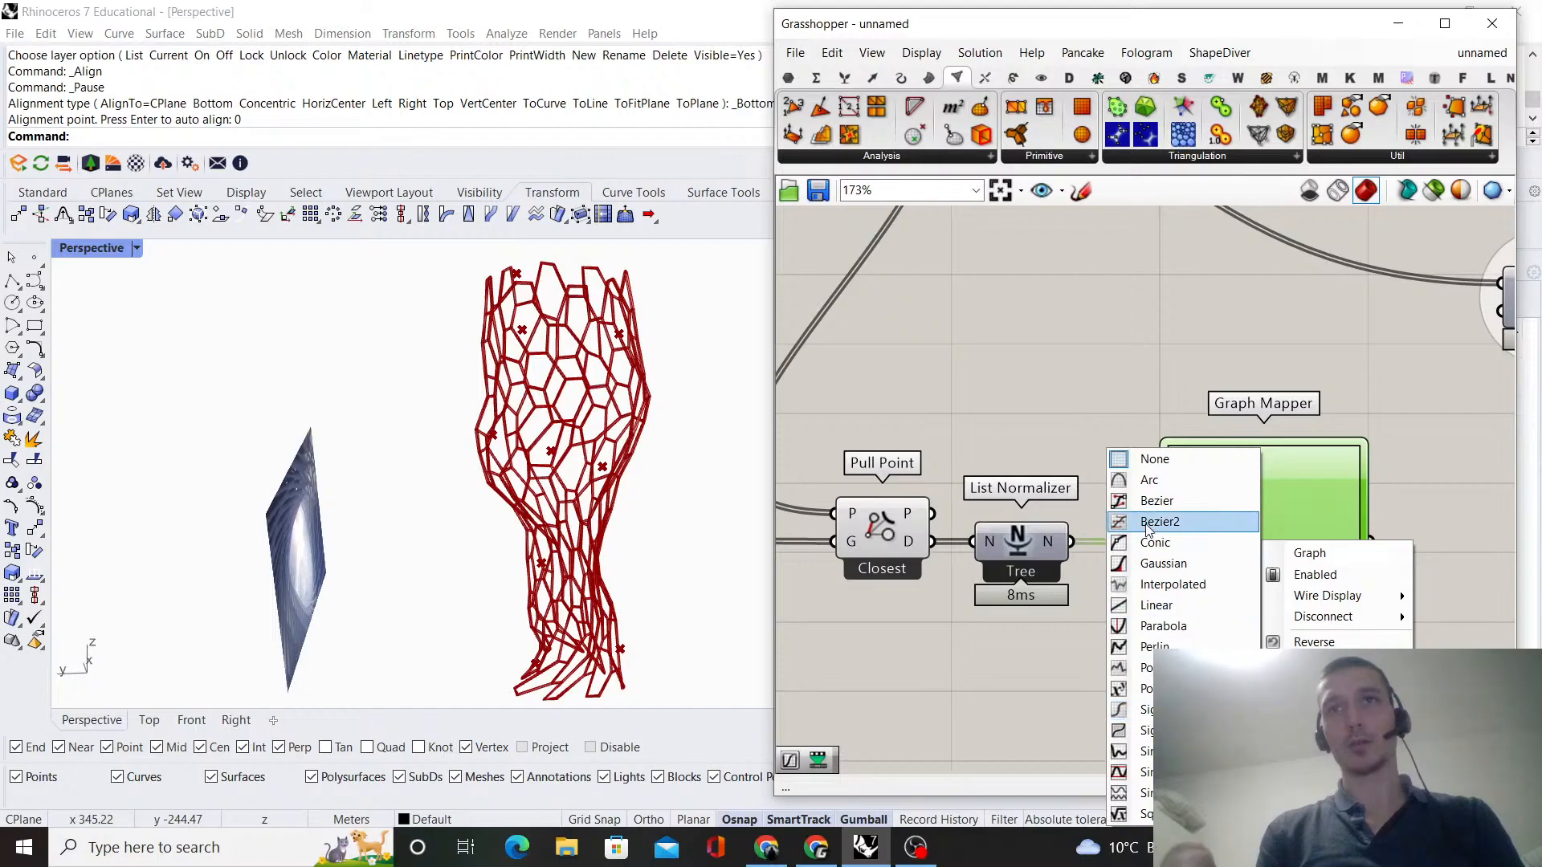
click(1156, 522)
- Add a Remap Numbers component after the Graph Mapper and connect the mapper's output to its V input
scroll(1120, 475, down, 4)
drag(1277, 463, 987, 345)
drag(1151, 397, 1303, 396)
click(982, 496)
scroll(932, 550, up, 2)
double_click(1084, 561)
text(remap)
click(1092, 516)
scroll(949, 494, up, 2)
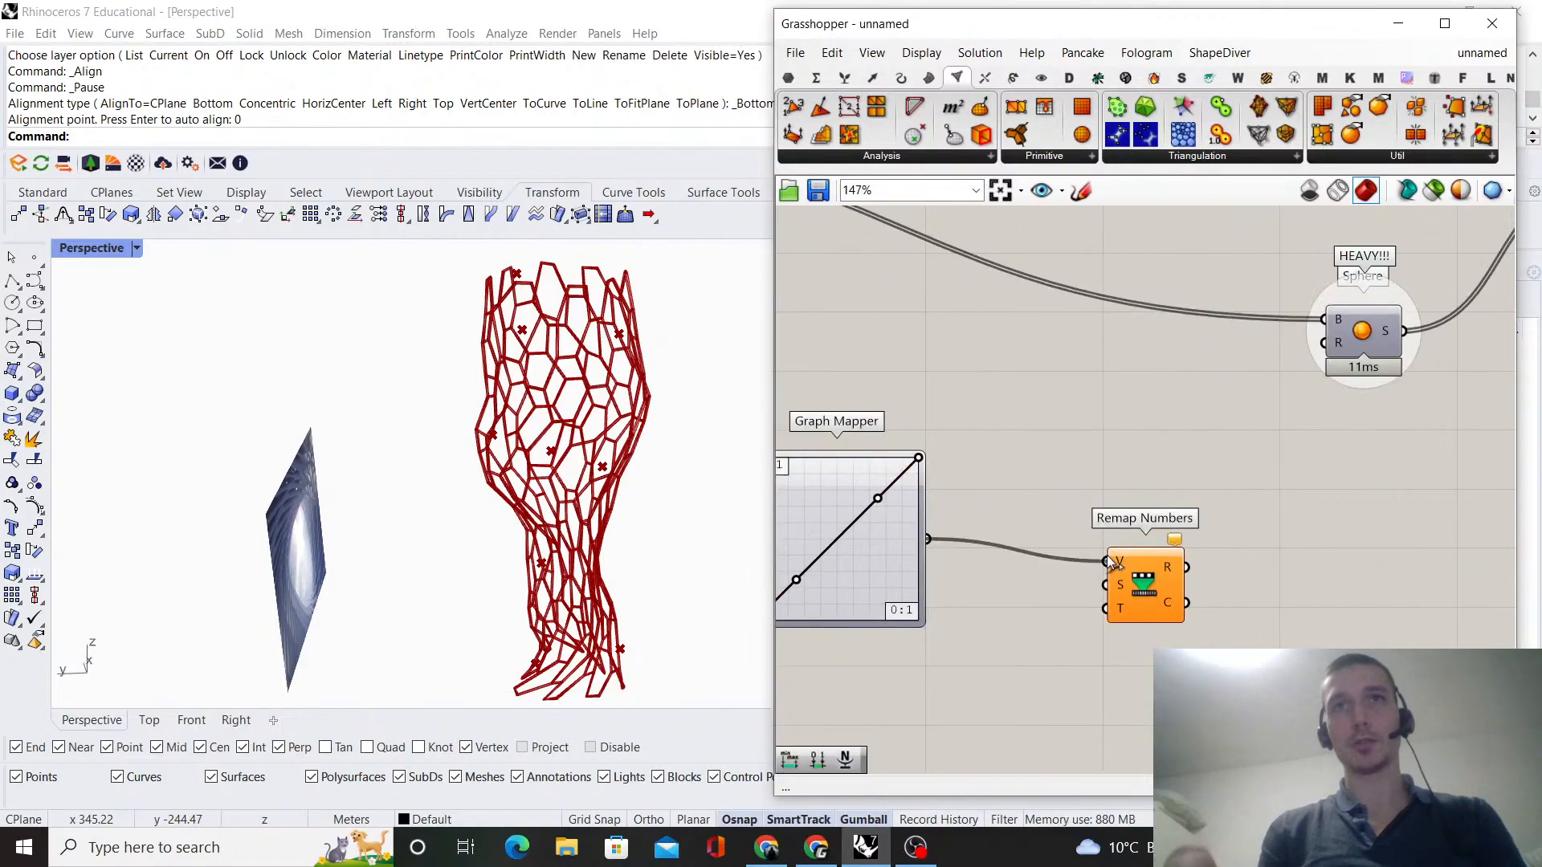
drag(1117, 562, 1153, 540)
- Add a Bounds component fed by the Graph Mapper's output and connect its I output to the S input of Remap Numbers
double_click(1028, 625)
text(boun)
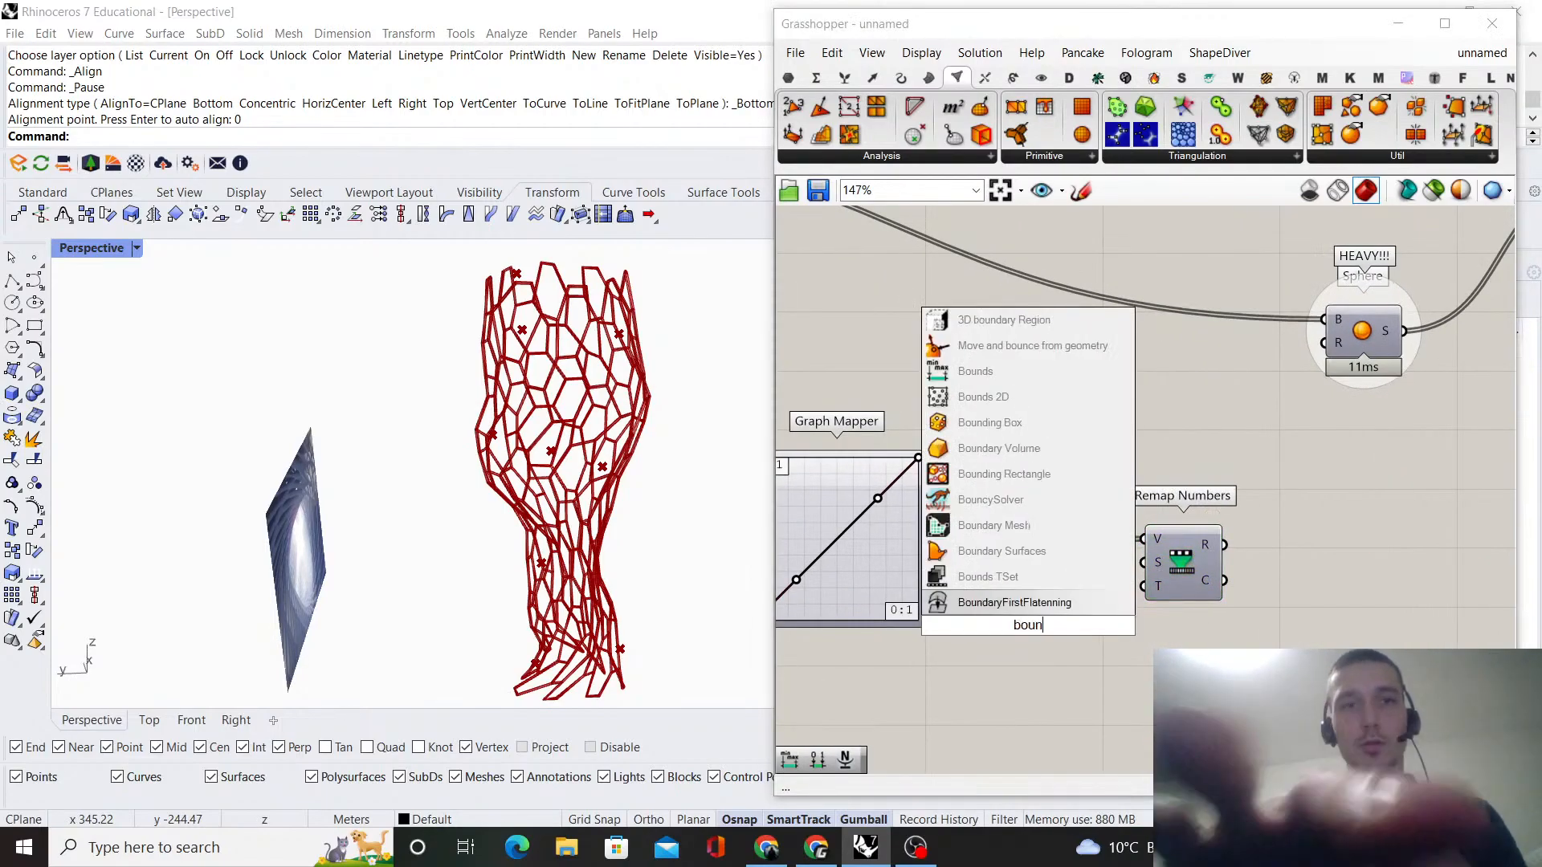
text(ds)
click(1021, 604)
scroll(952, 552, up, 2)
drag(921, 536, 1007, 653)
drag(1046, 640, 1037, 560)
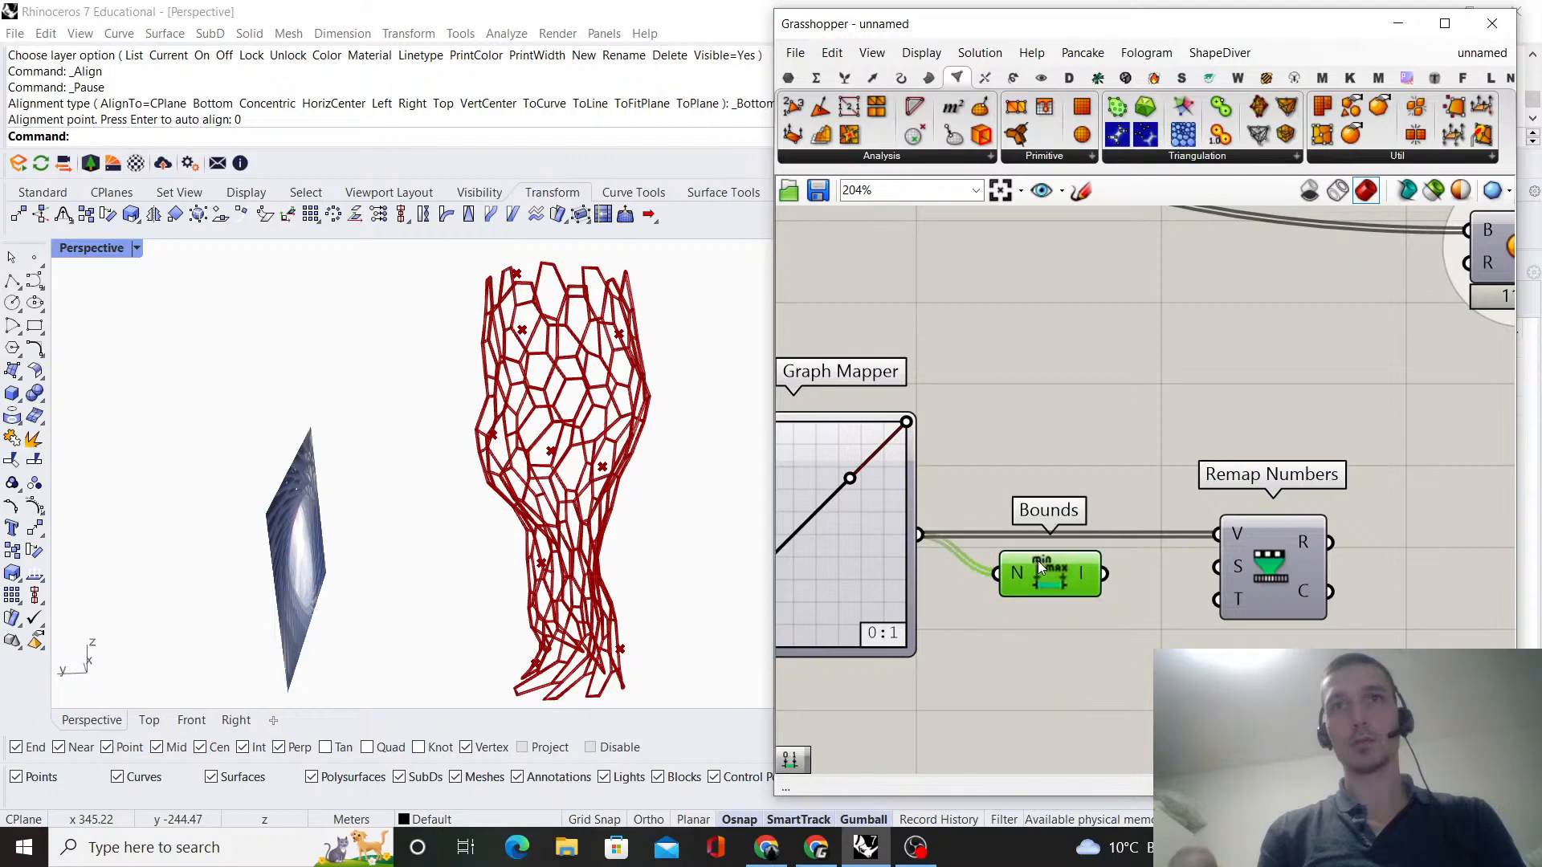
click(1161, 610)
right_drag(1163, 609, 1370, 554)
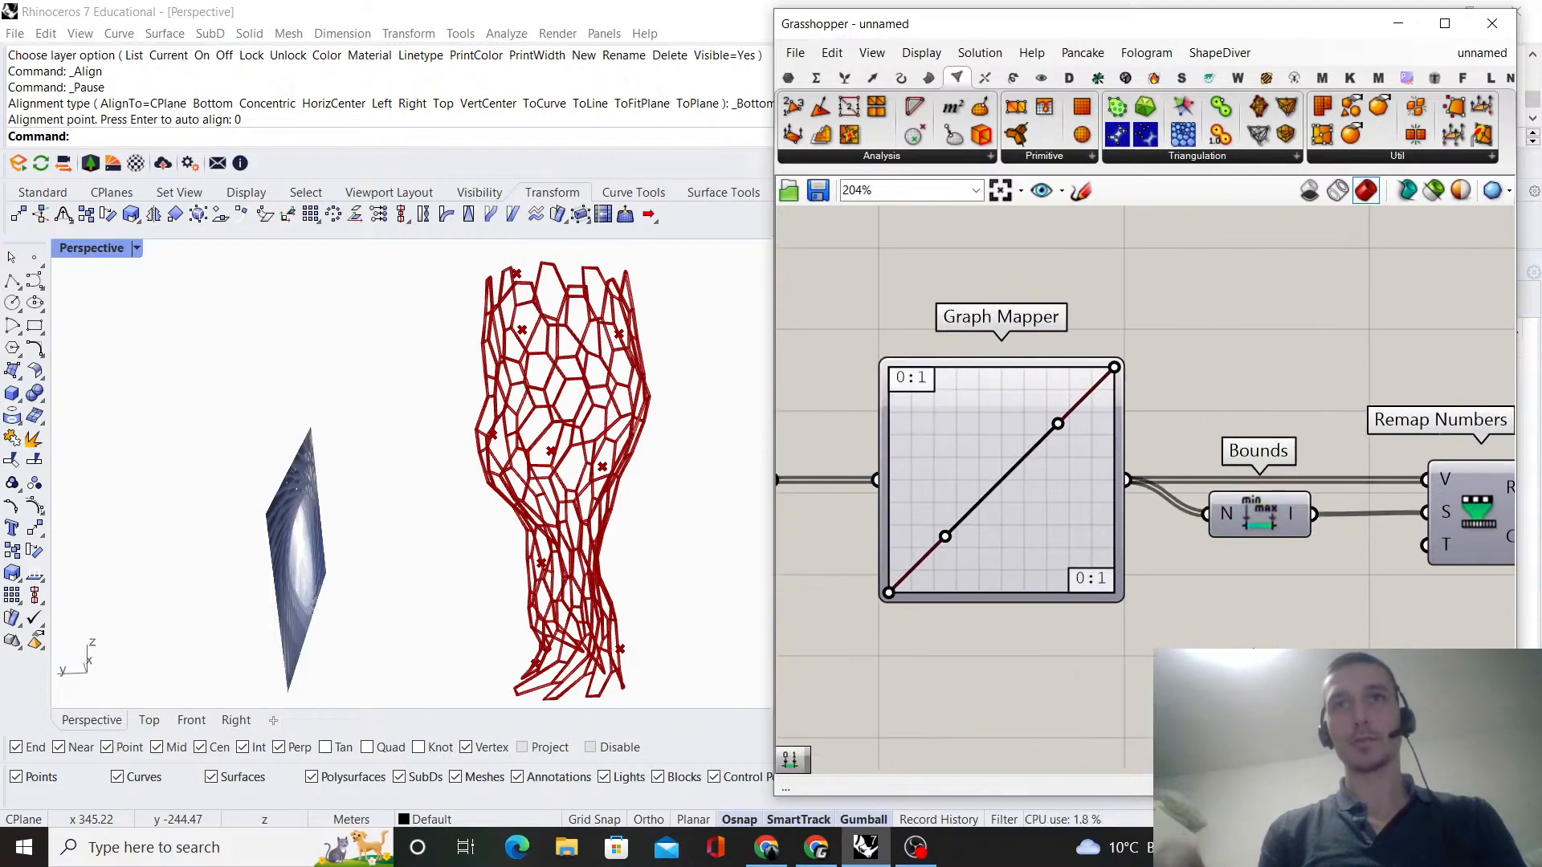
- Add a Construct Domain component below Bounds and connect its output to the T input of Remap Numbers
double_click(1253, 645)
text(construct domain)
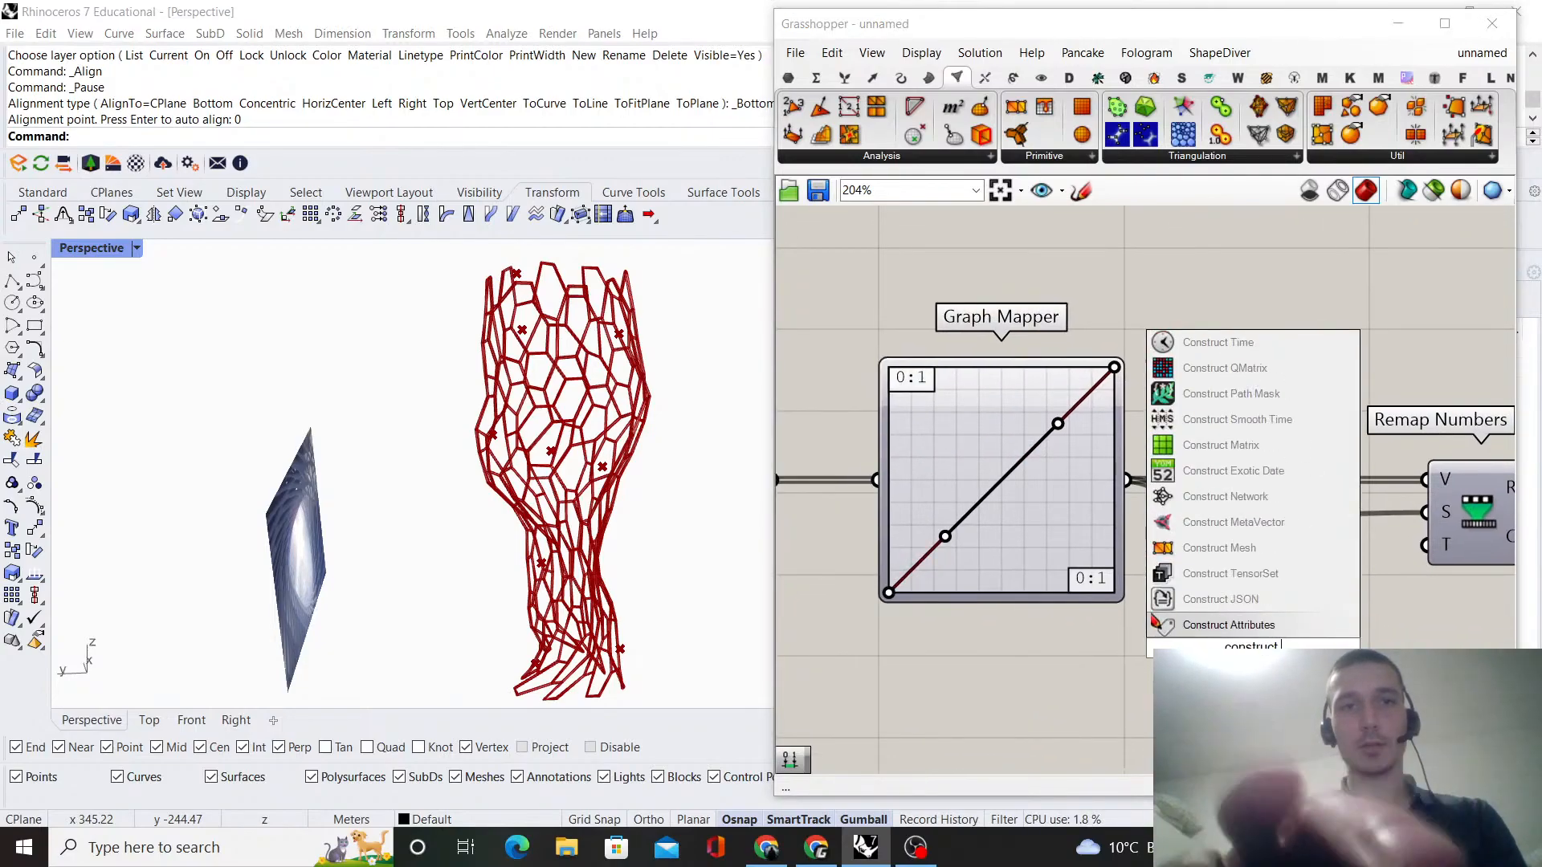
click(1224, 600)
drag(1241, 647, 1254, 689)
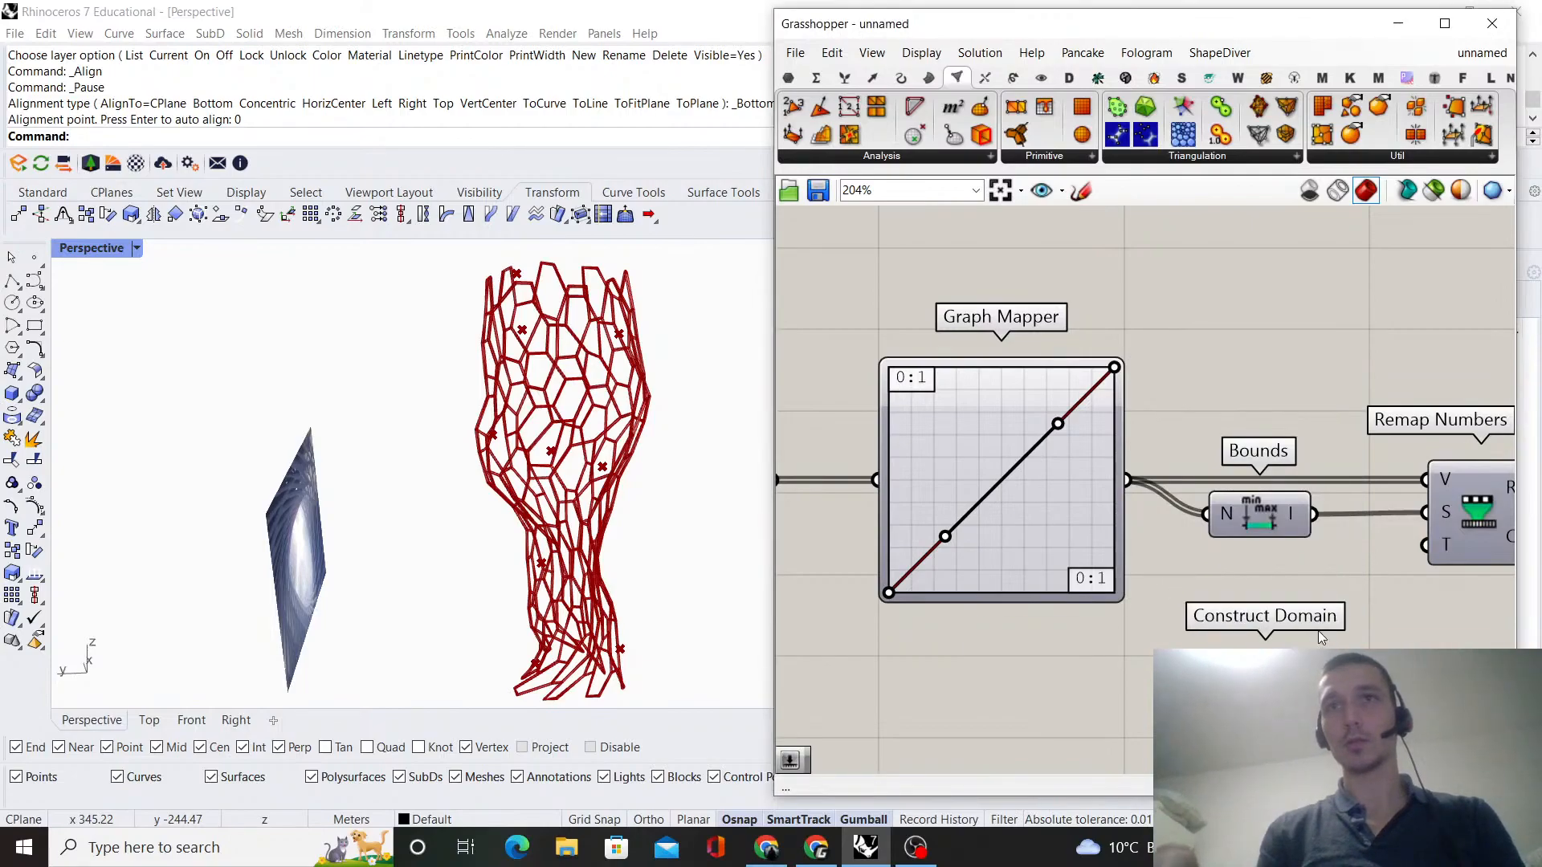
click(1244, 637)
right_drag(1201, 640, 1125, 639)
right_drag(1019, 672, 1183, 601)
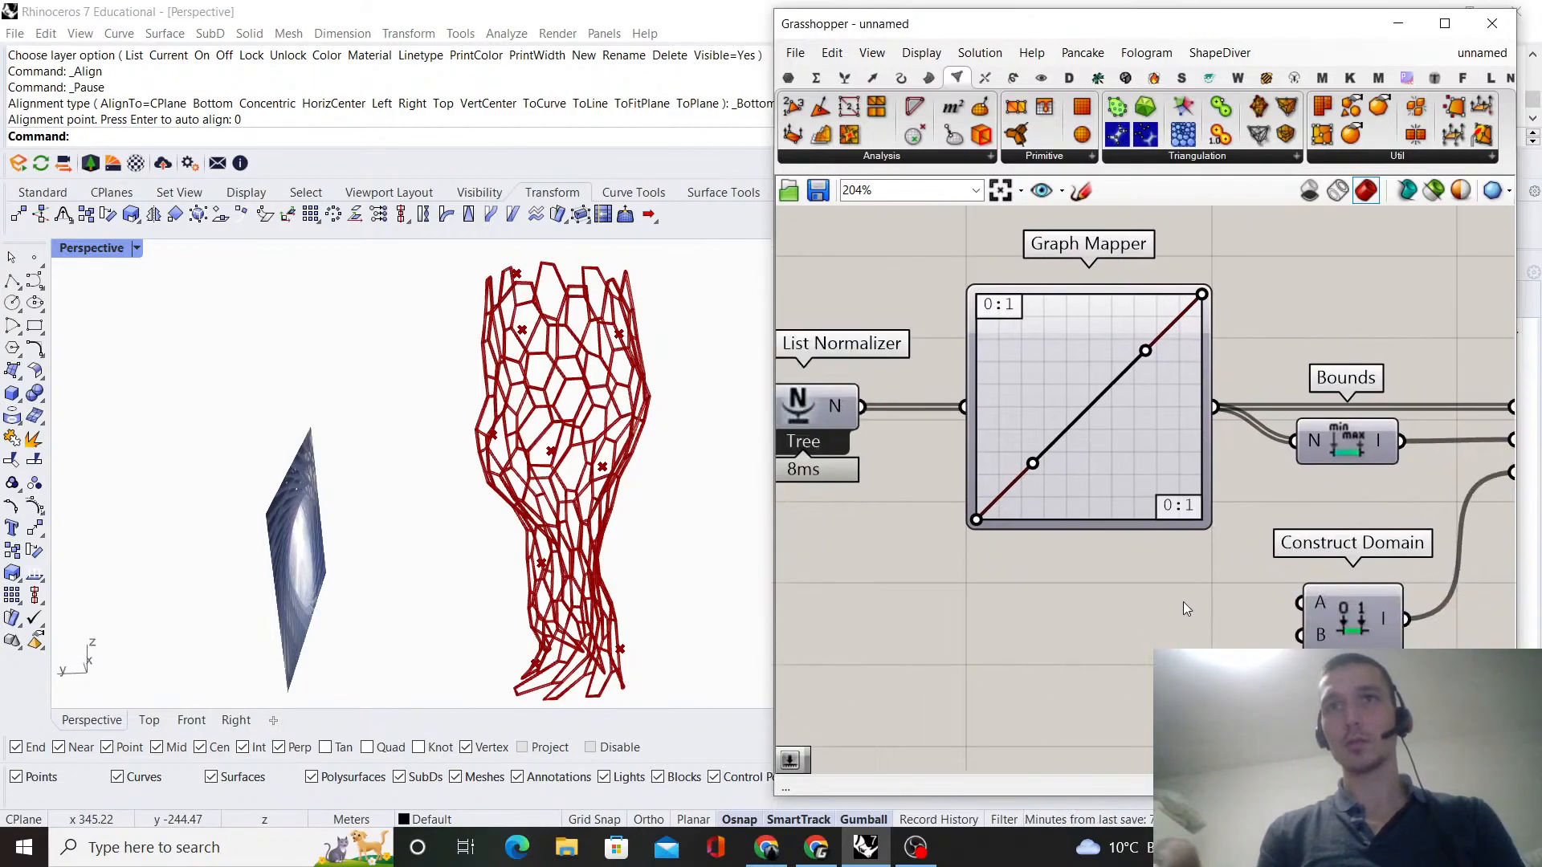
- Add number sliders of 2.4 and 9.0 and connect them to the A and B inputs of Construct Domain
double_click(1148, 634)
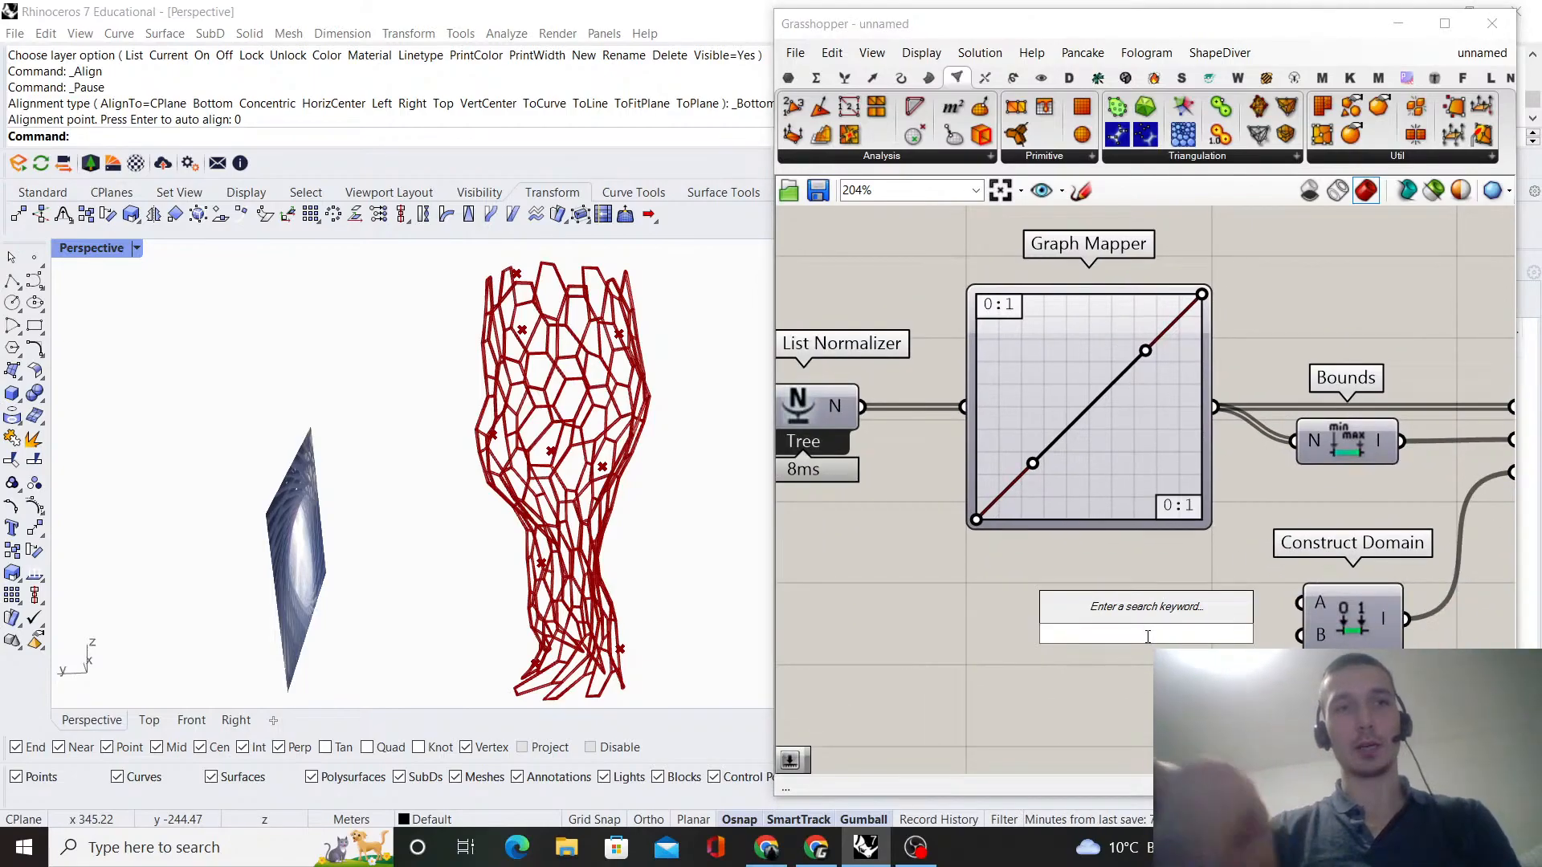
text(2.4)
key(Return)
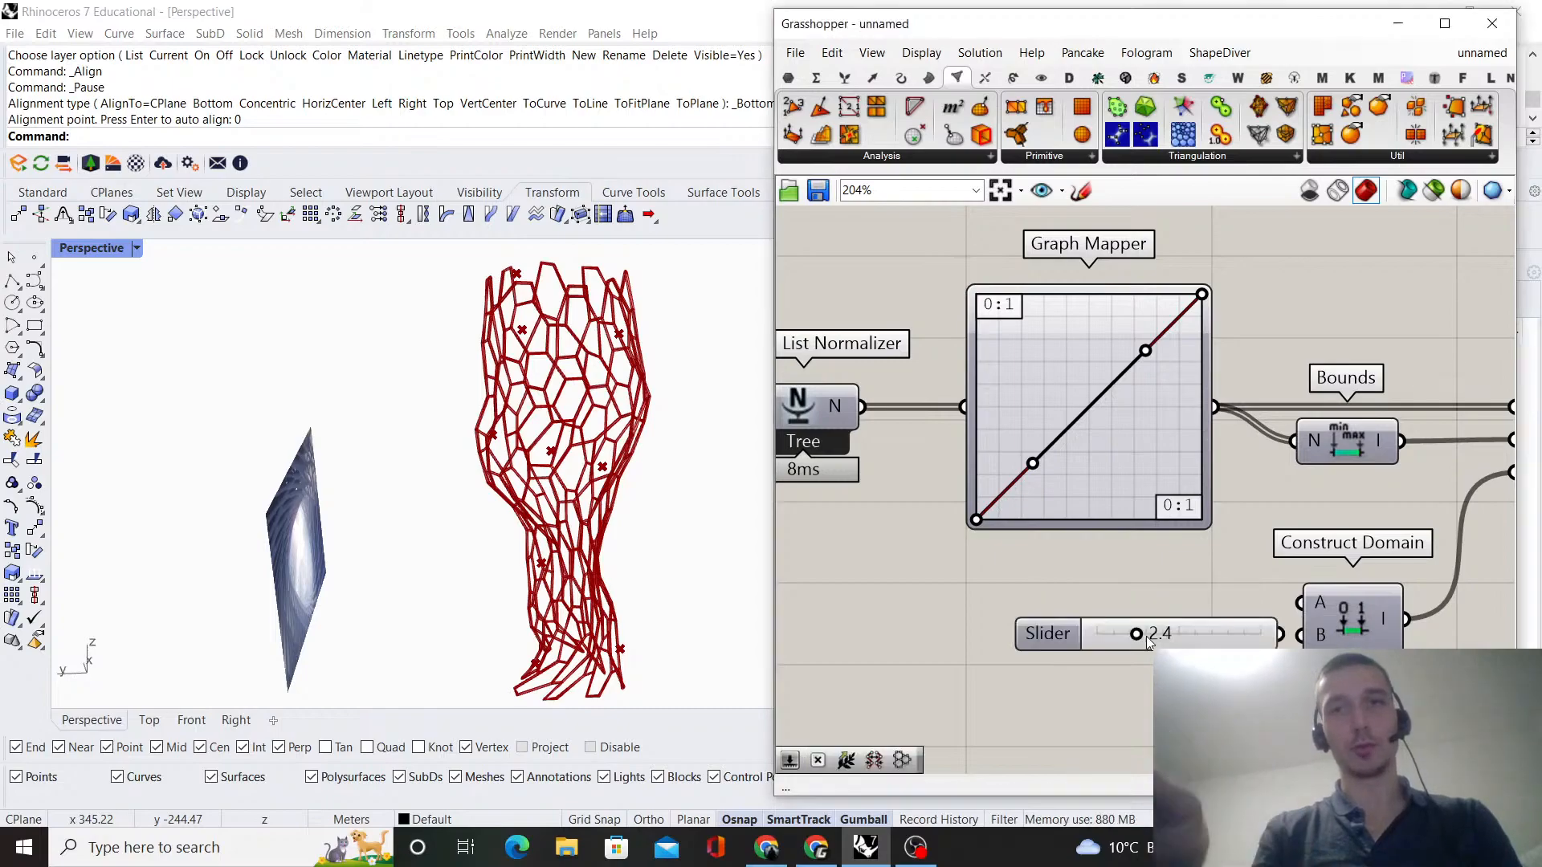
double_click(1147, 709)
text(8.5)
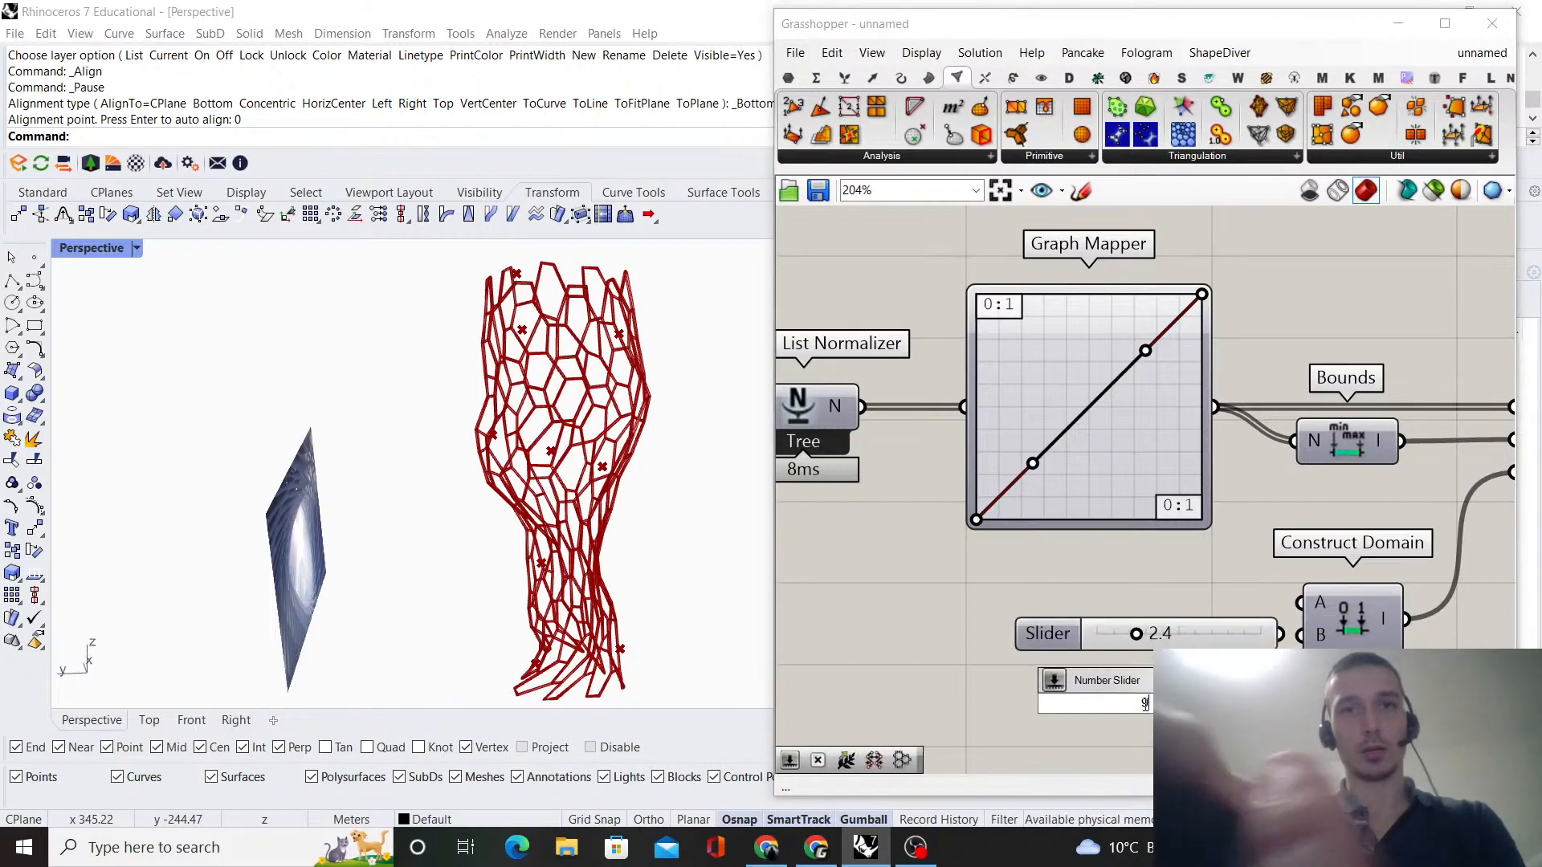
key(Return)
drag(1144, 705, 1108, 703)
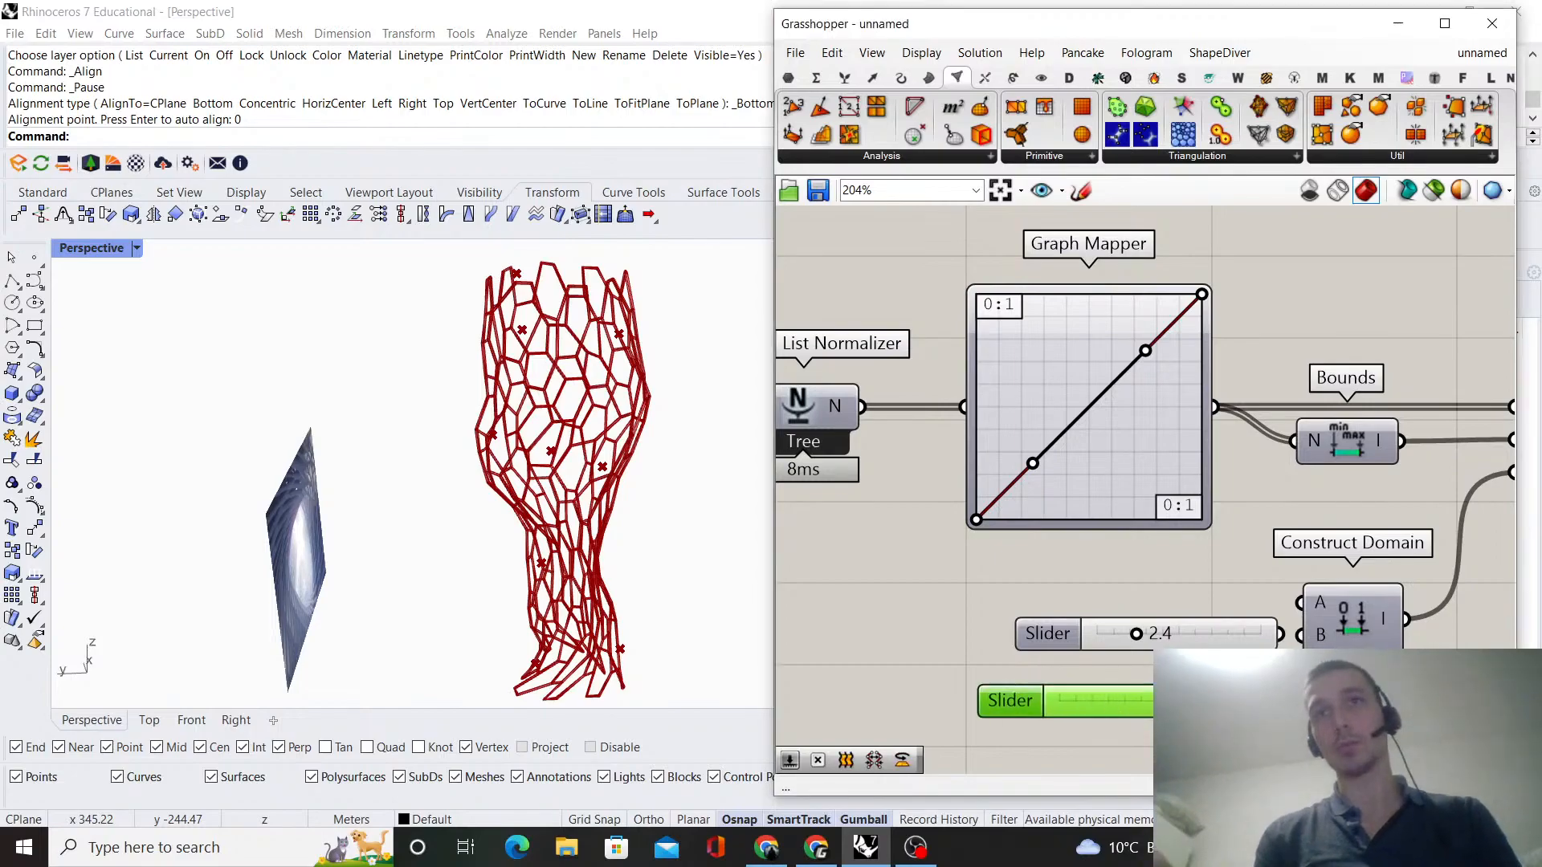
drag(1280, 635, 1127, 594)
drag(1184, 699, 1106, 631)
click(1205, 687)
- Connect the R output of Remap Numbers to the radius (R) input of the Sphere component
scroll(1253, 643, down, 4)
right_drag(1438, 578, 1089, 590)
scroll(1195, 577, up, 3)
scroll(1195, 567, down, 2)
scroll(1088, 587, up, 2)
drag(1139, 383, 1140, 380)
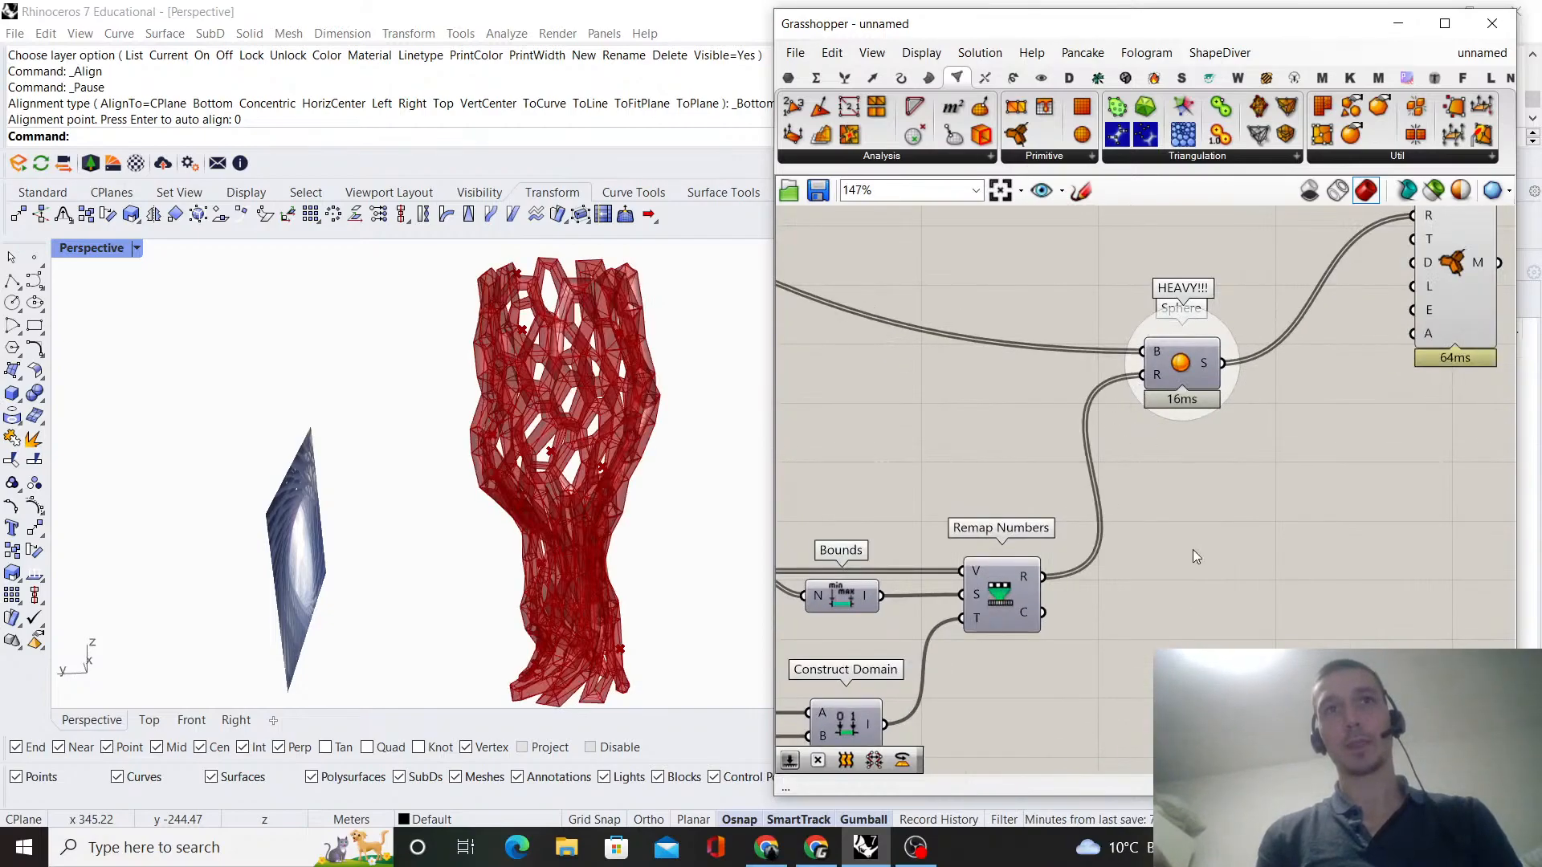
- Set the Domain start slider of Construct Domain to 0.0
right_drag(631, 483, 541, 472)
scroll(381, 561, up, 6)
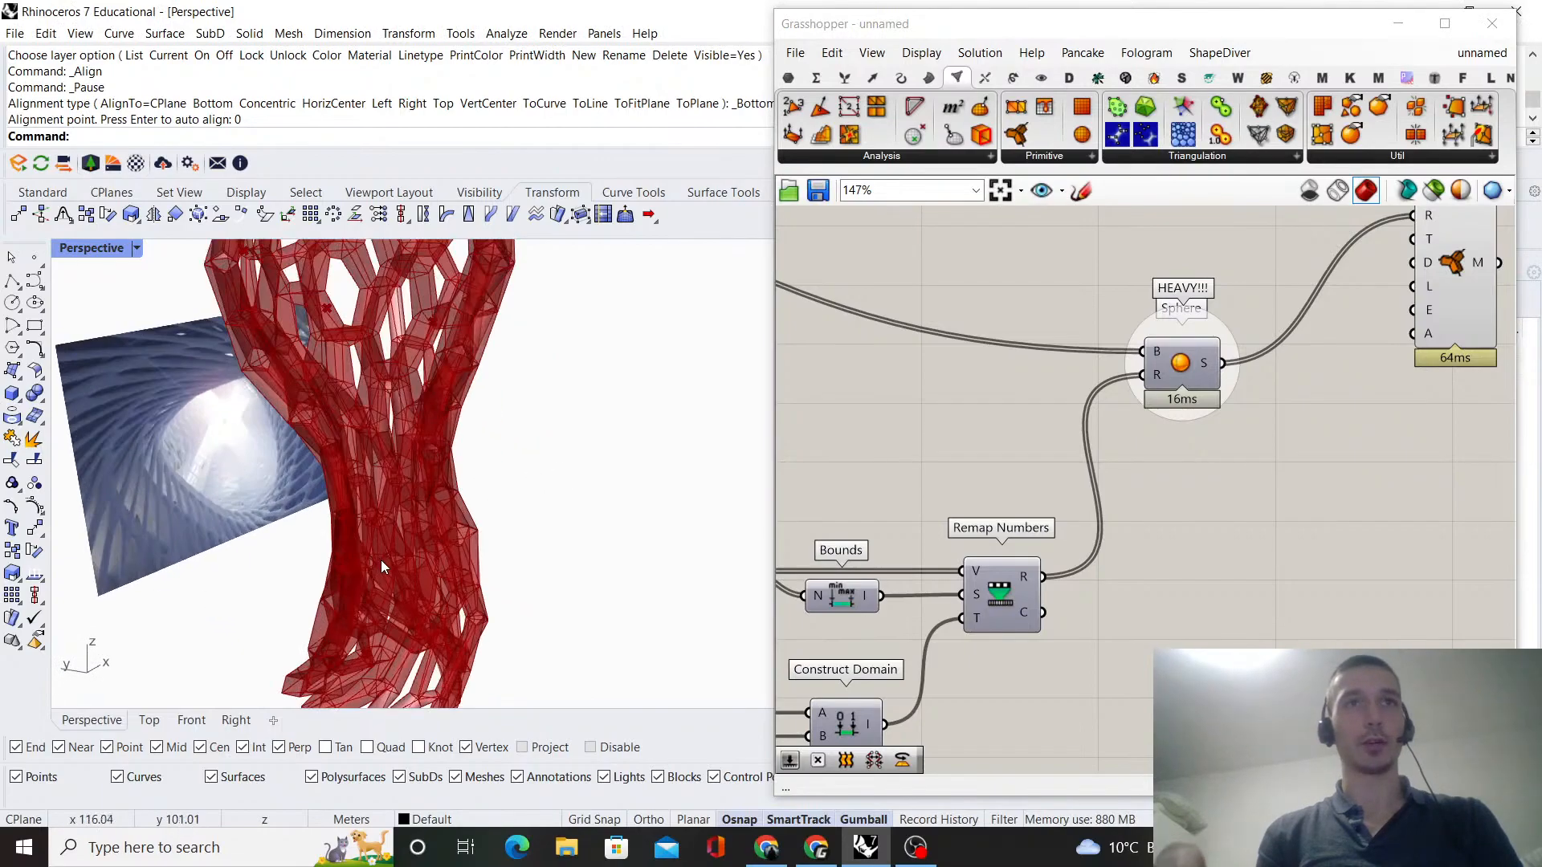
scroll(489, 533, down, 6)
right_drag(413, 555, 526, 519)
scroll(486, 528, down, 3)
scroll(1014, 522, down, 7)
right_drag(1014, 522, 1164, 516)
scroll(1073, 579, up, 9)
scroll(992, 572, up, 2)
drag(929, 575, 883, 576)
- Reshape the Graph Mapper curve into an S by pulling its lower handle to the bottom edge and its upper handle to the top edge
scroll(451, 593, up, 6)
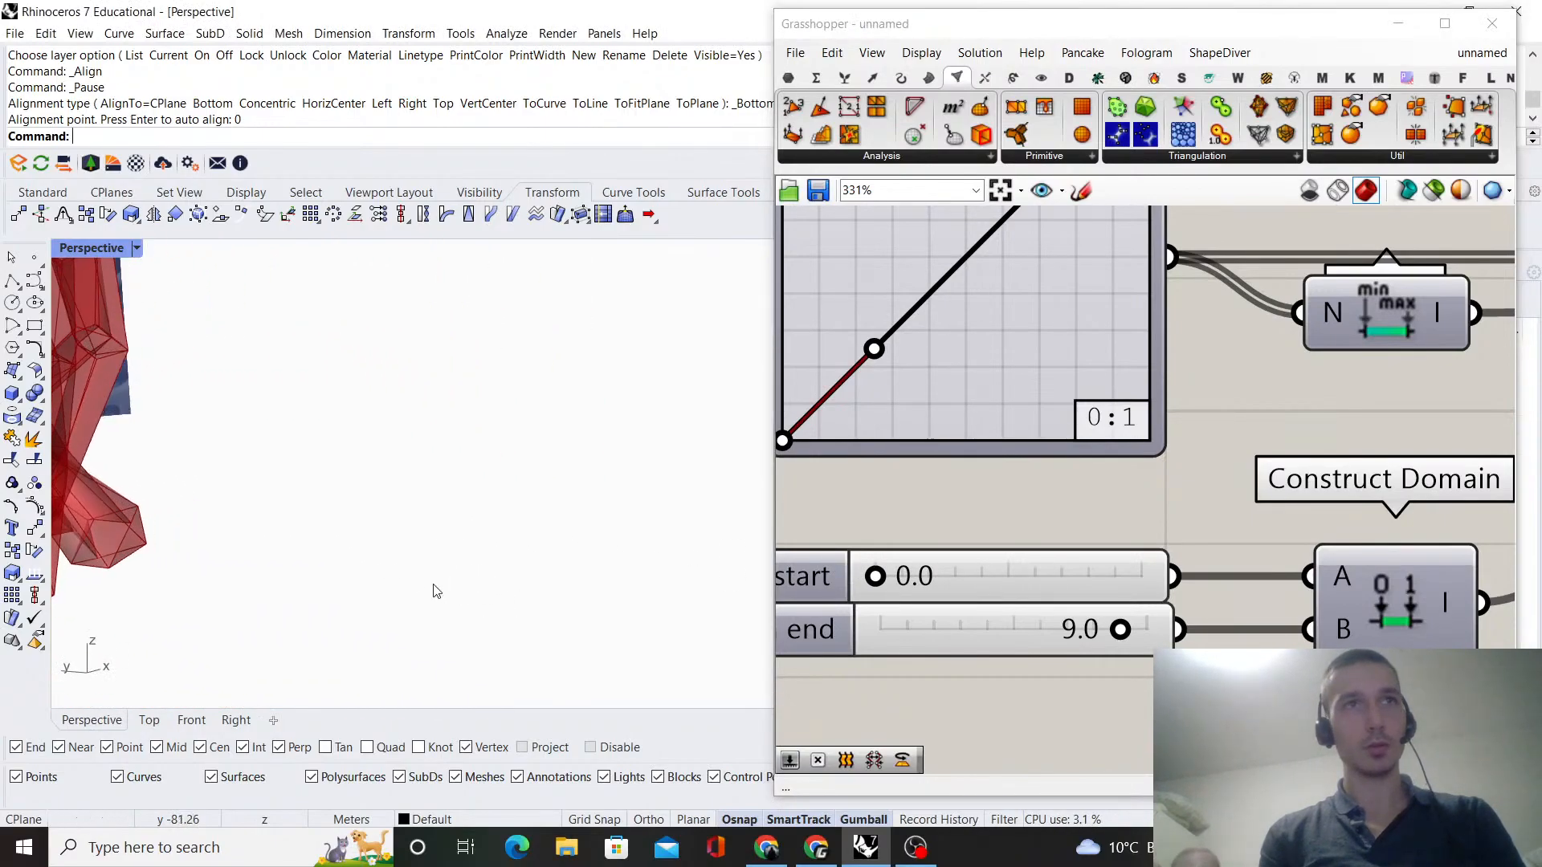
scroll(451, 593, down, 6)
scroll(971, 697, down, 3)
scroll(479, 514, down, 3)
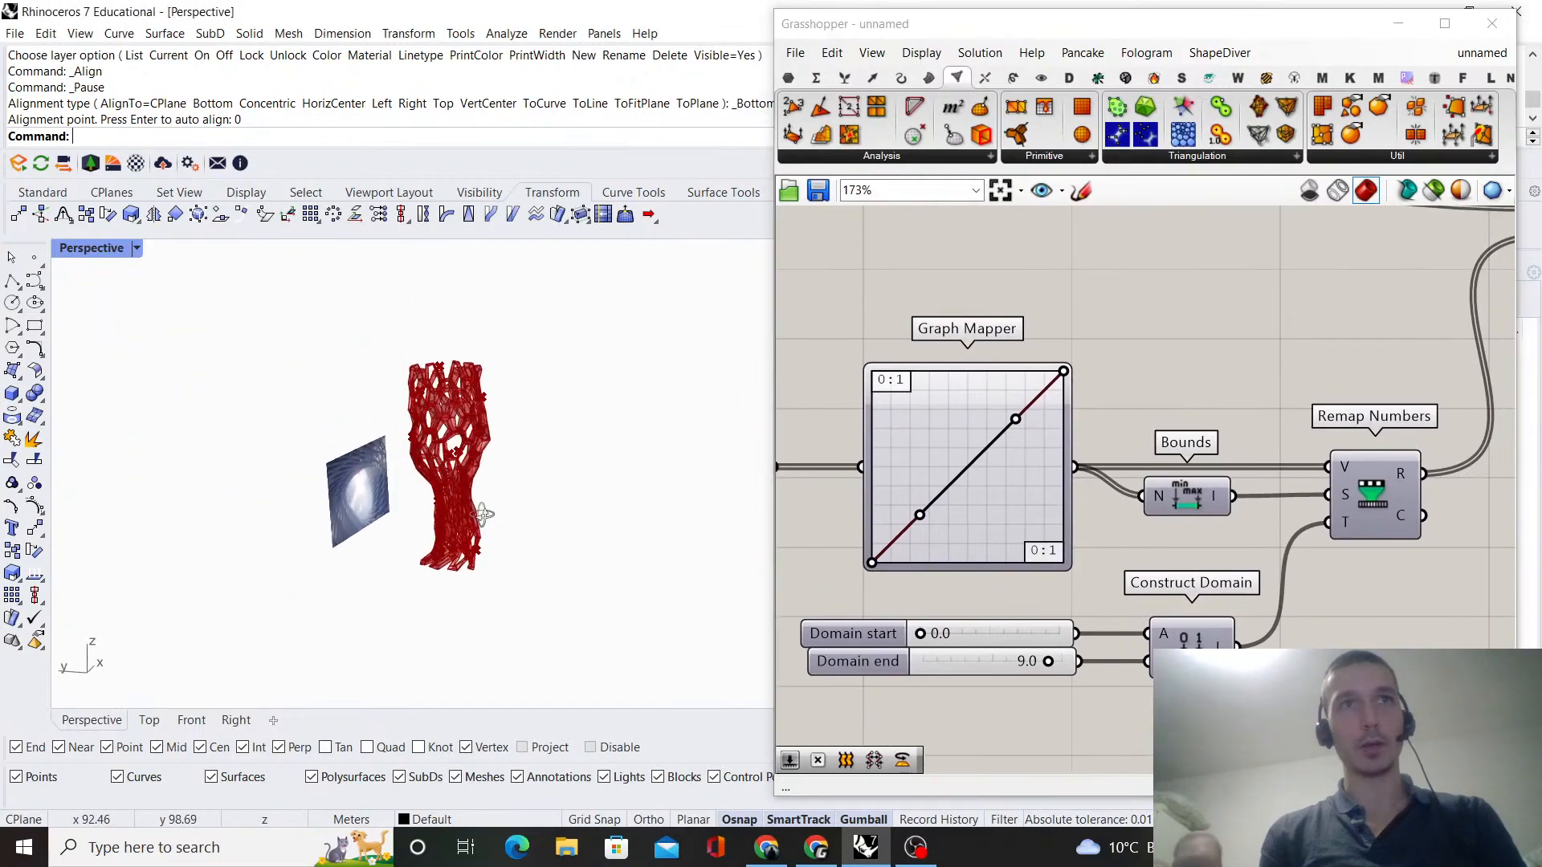
scroll(500, 468, up, 3)
drag(920, 516, 1020, 564)
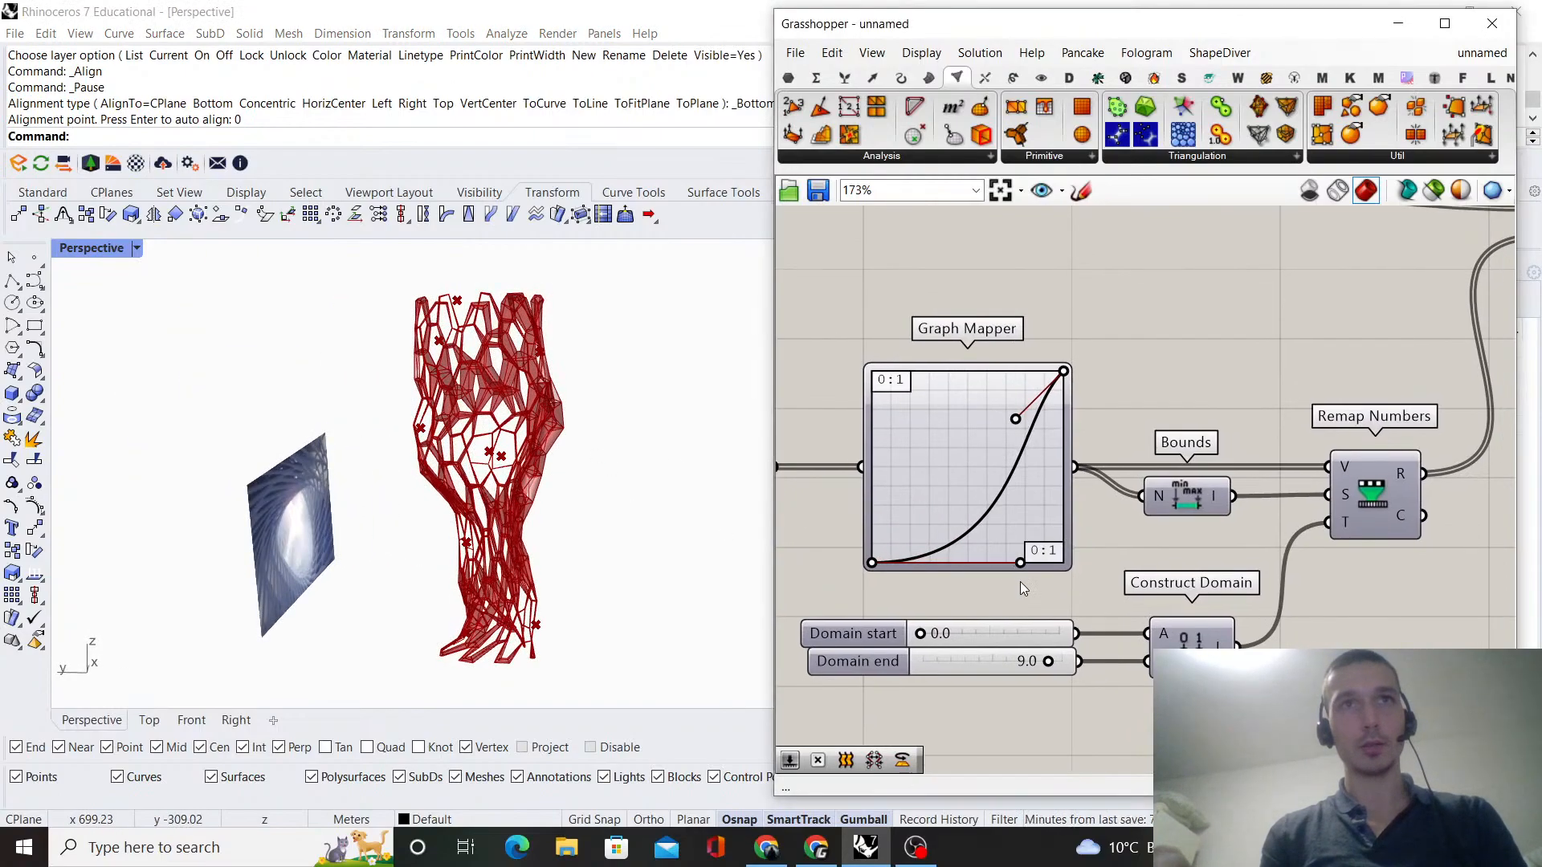
drag(1016, 418, 952, 351)
- Shift the upper Bezier handle of the Graph Mapper slightly along the top edge to fine-tune the S-curve
right_drag(562, 418, 498, 454)
scroll(418, 430, up, 4)
scroll(491, 462, down, 6)
scroll(928, 408, up, 1)
drag(952, 366, 978, 367)
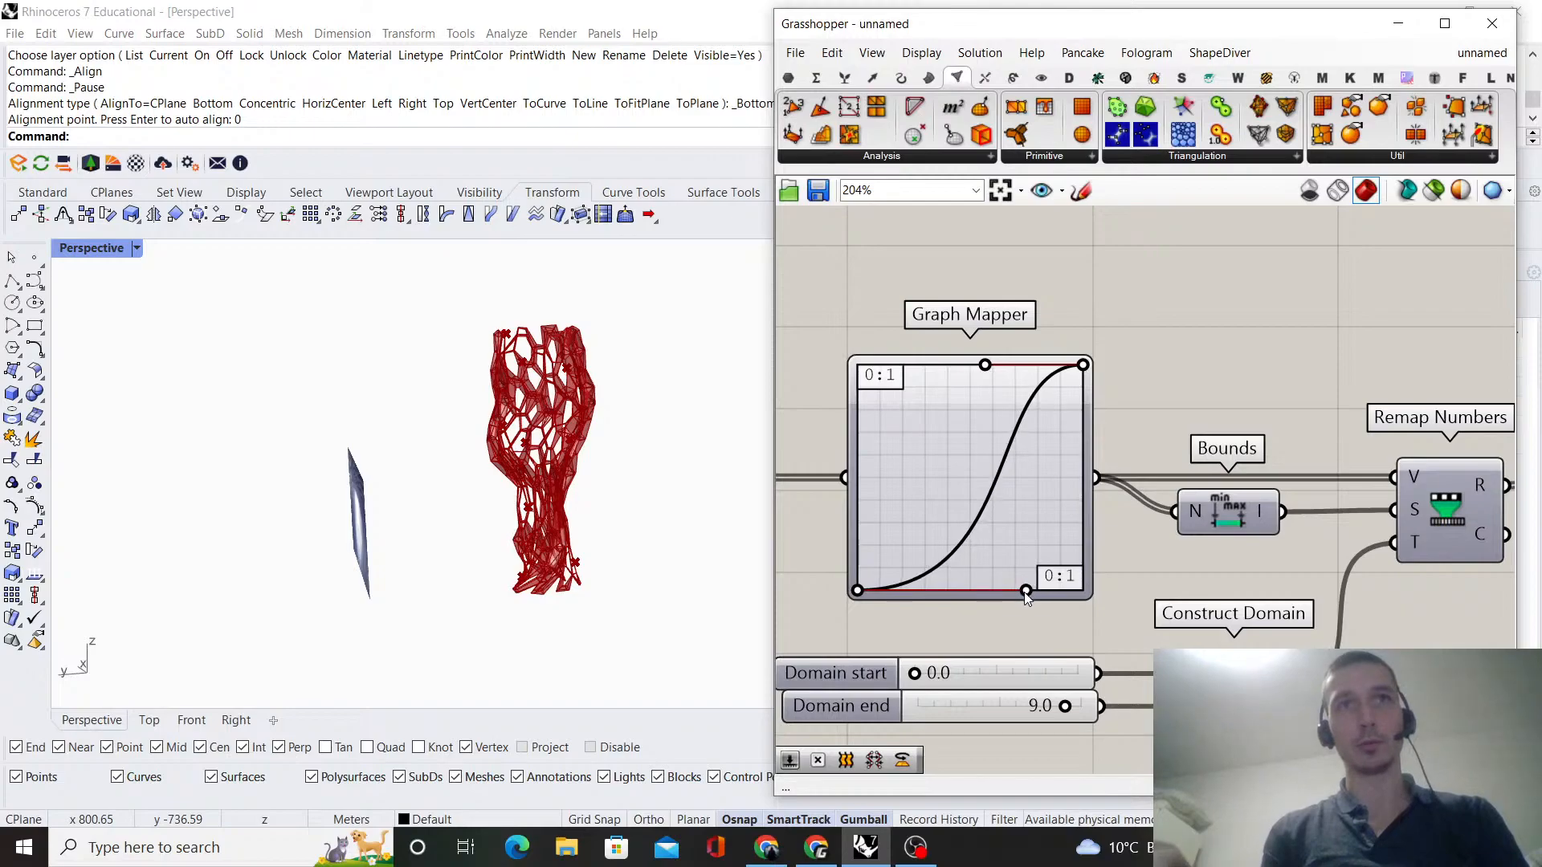
- Examine the thickness of the lattice struts around the populated attractor points in the Perspective view
right_drag(634, 486, 441, 448)
scroll(417, 437, up, 6)
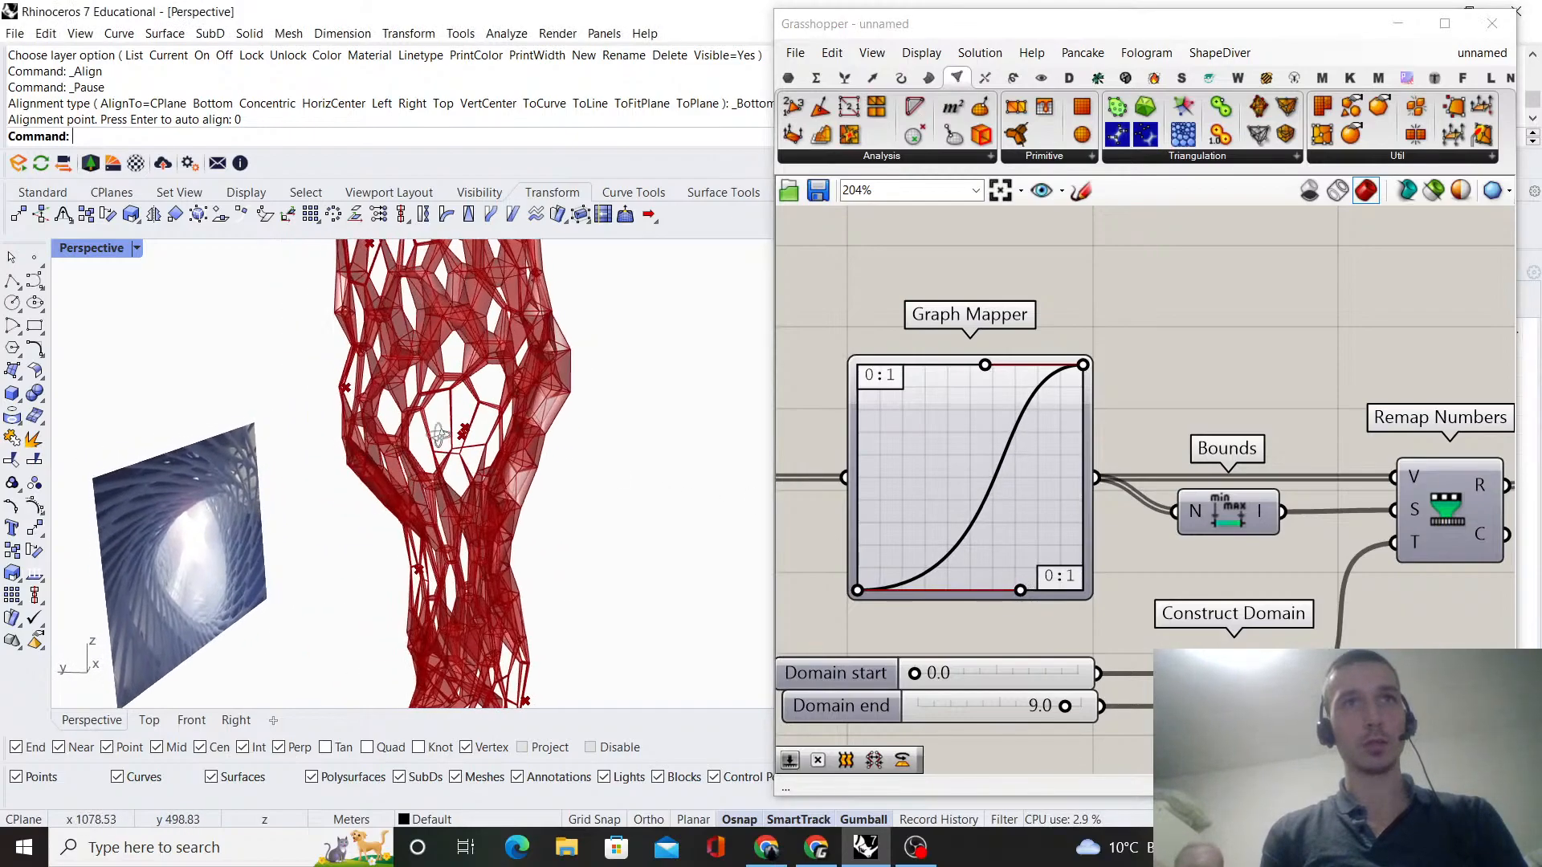
scroll(451, 458, down, 5)
scroll(456, 460, up, 10)
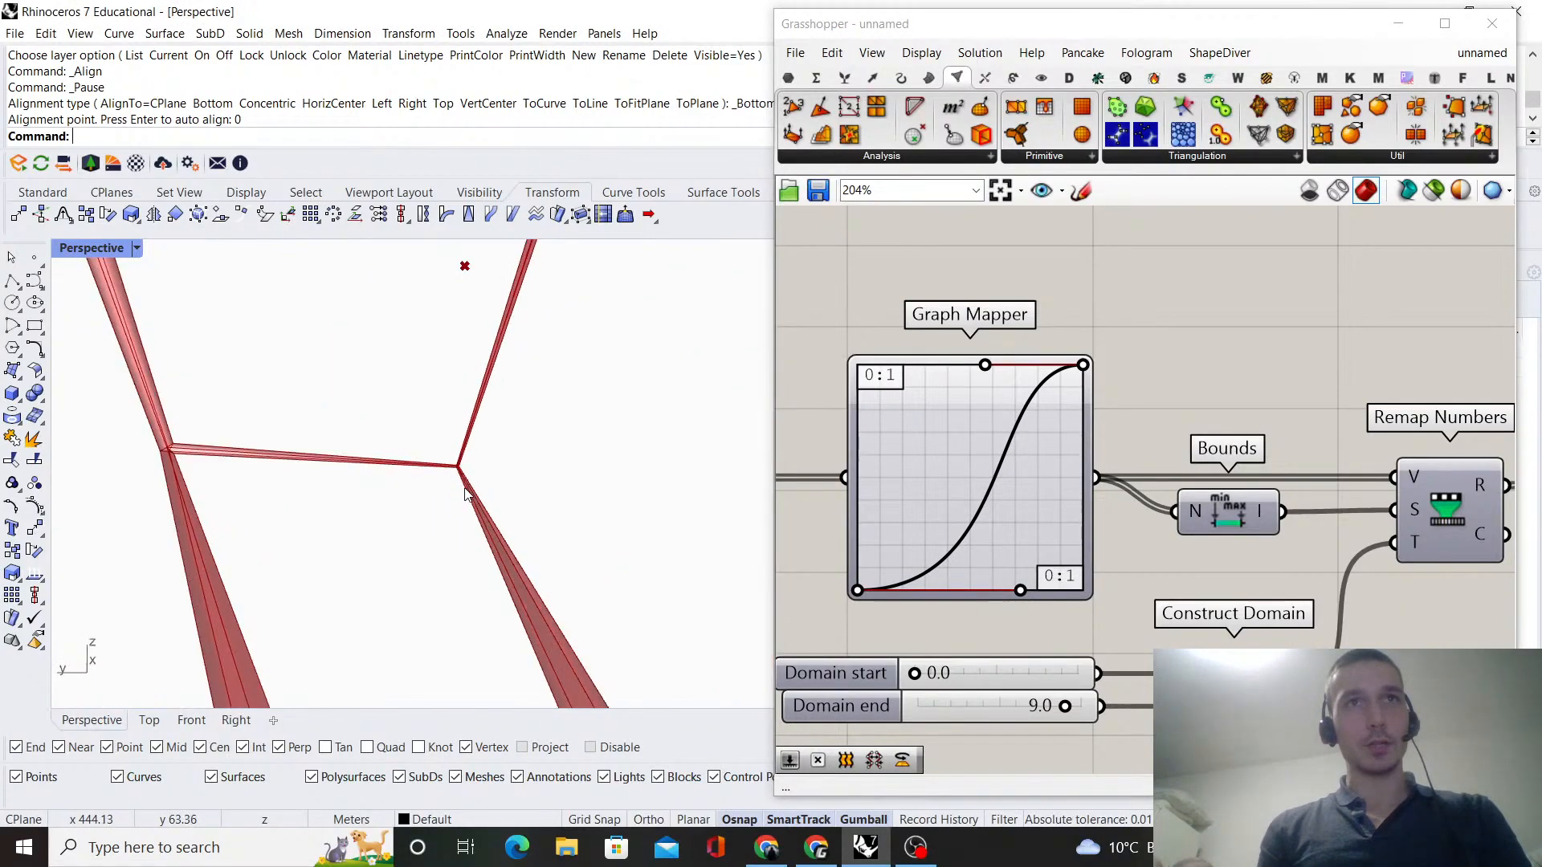
scroll(465, 494, down, 8)
scroll(466, 494, down, 10)
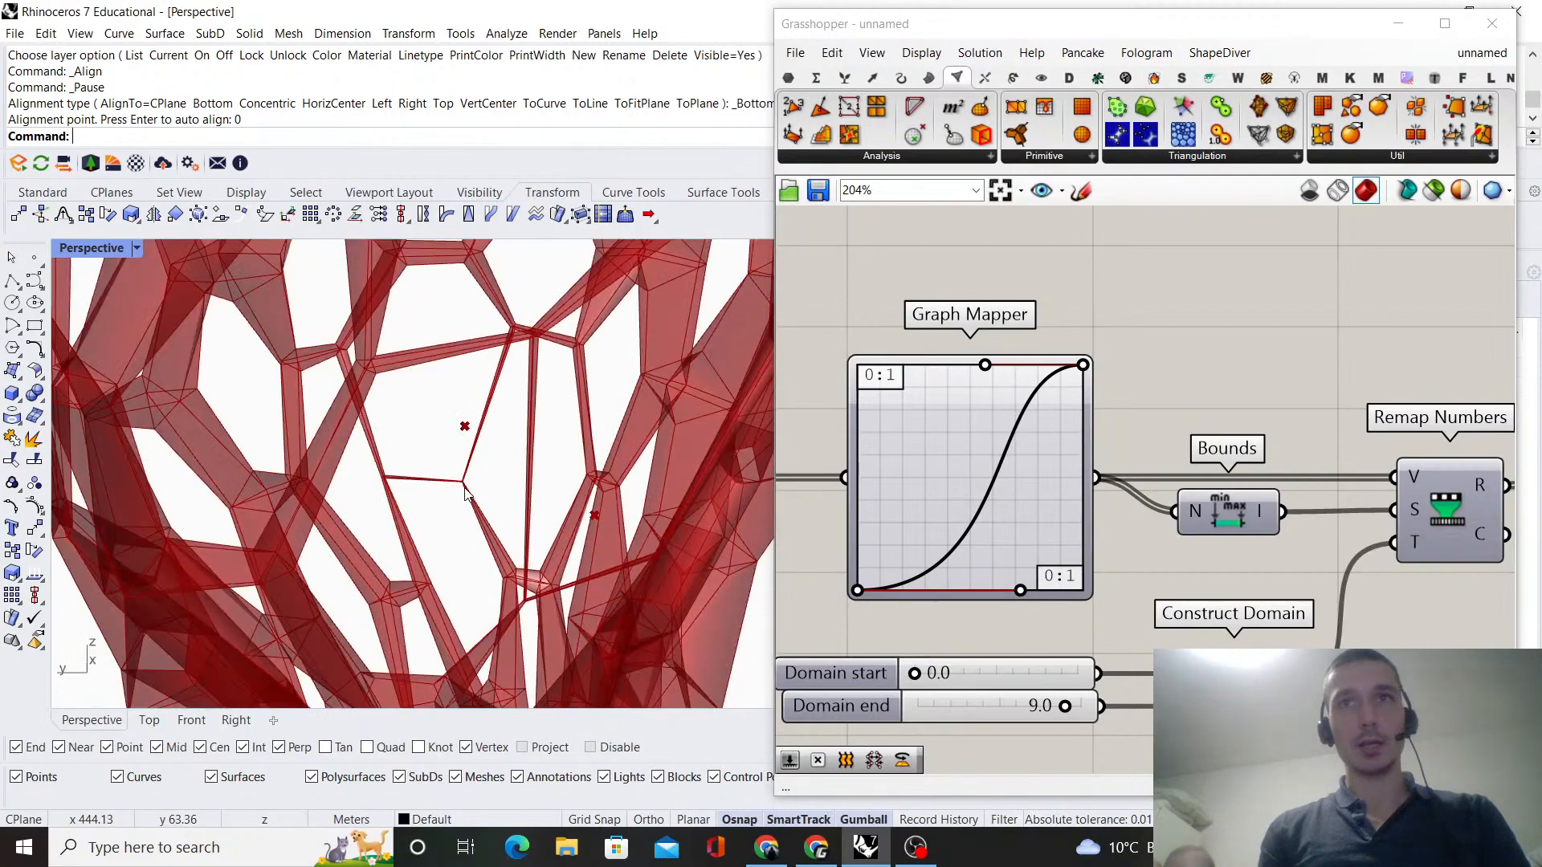
- Set the Domain start slider of Construct Domain to 1.0 and review the strut thickness across the whole lattice
scroll(900, 655, up, 3)
drag(915, 682, 944, 691)
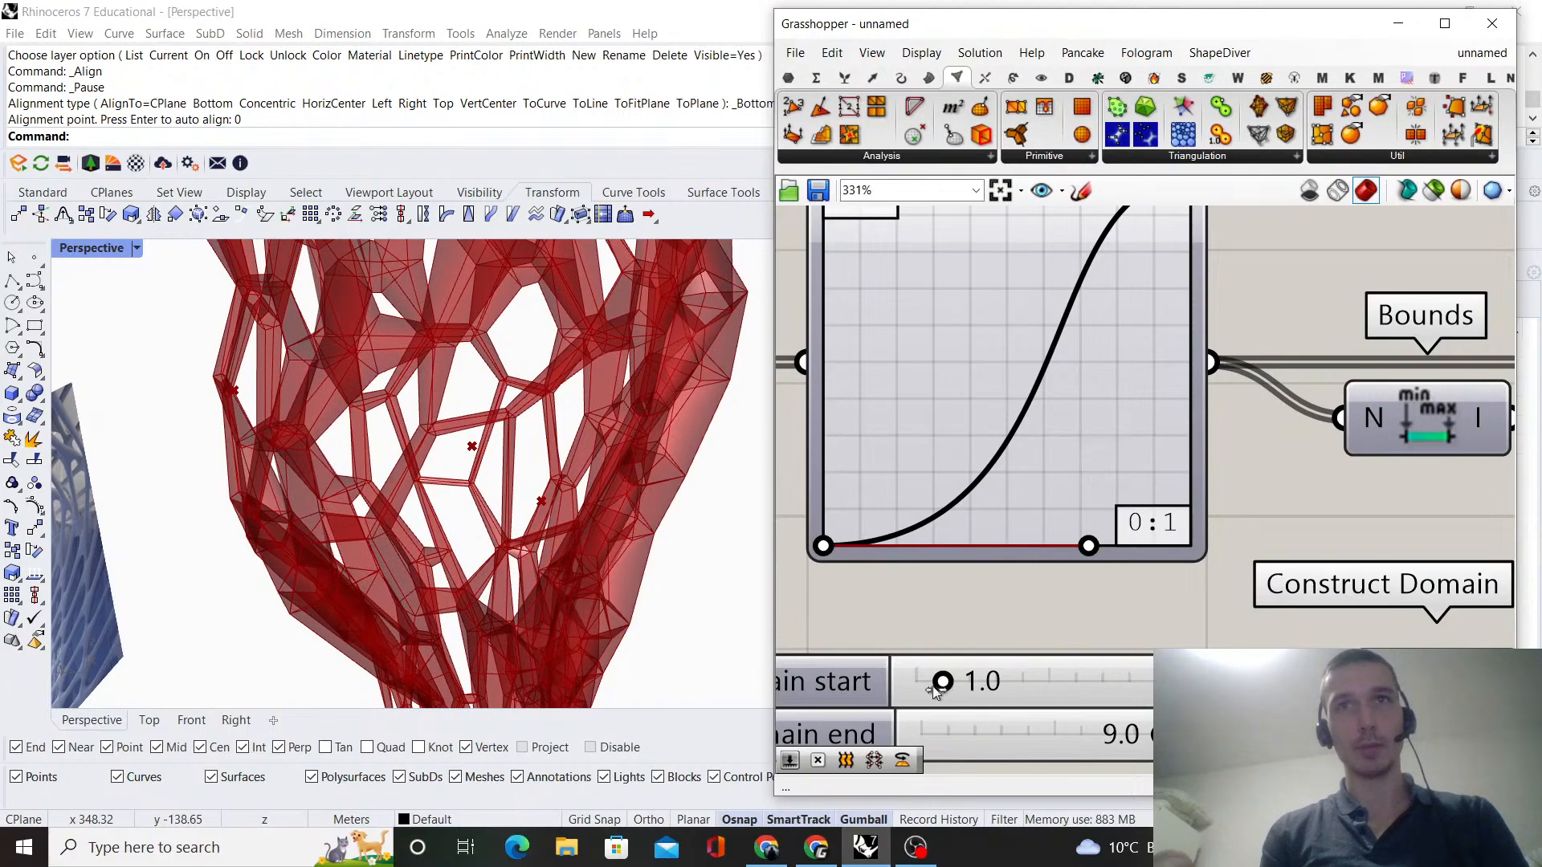
scroll(554, 522, down, 10)
right_drag(554, 522, 490, 474)
scroll(996, 505, down, 7)
- Reposition the Sphere component level with Remap Numbers and move the whole distance-remapping chain closer to Network From Lines
right_drag(1237, 404, 1087, 509)
scroll(1244, 382, up, 1)
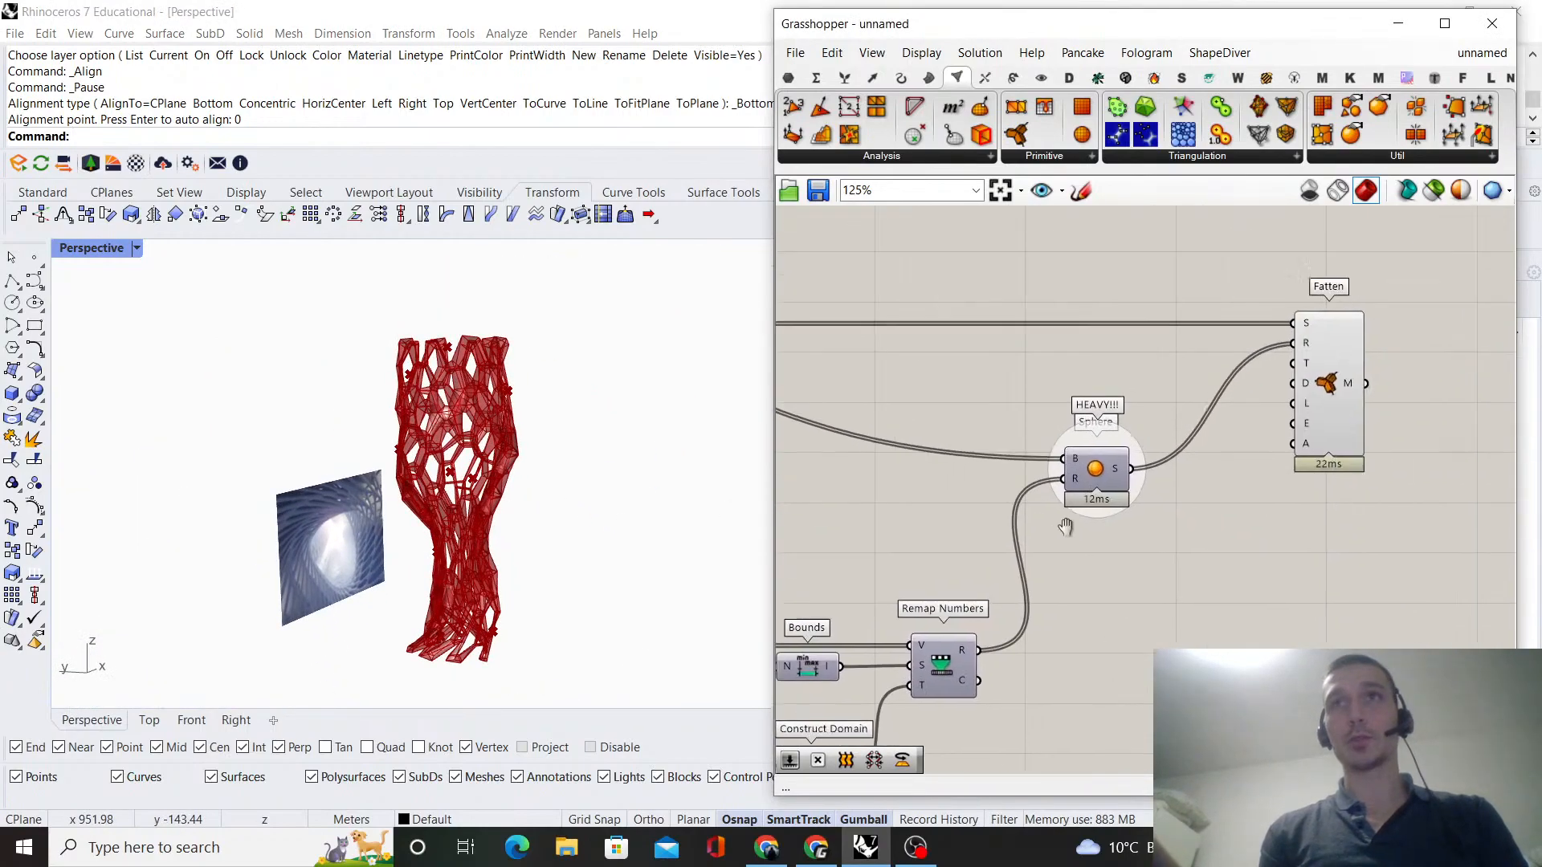
scroll(1313, 390, up, 3)
right_drag(1277, 402, 1090, 394)
scroll(1100, 414, down, 1)
click(1131, 426)
click(982, 472)
right_drag(981, 473, 1026, 499)
scroll(1113, 434, up, 2)
scroll(1114, 435, down, 10)
scroll(1076, 474, up, 6)
right_drag(1078, 479, 1257, 472)
mouse_move(1253, 474)
mouse_down()
mouse_move(1268, 583)
mouse_move(1249, 597)
mouse_up()
click(1189, 518)
right_drag(1179, 532, 1296, 461)
scroll(1297, 461, down, 1)
drag(1351, 612, 887, 463)
drag(1085, 516, 1088, 438)
click(1251, 339)
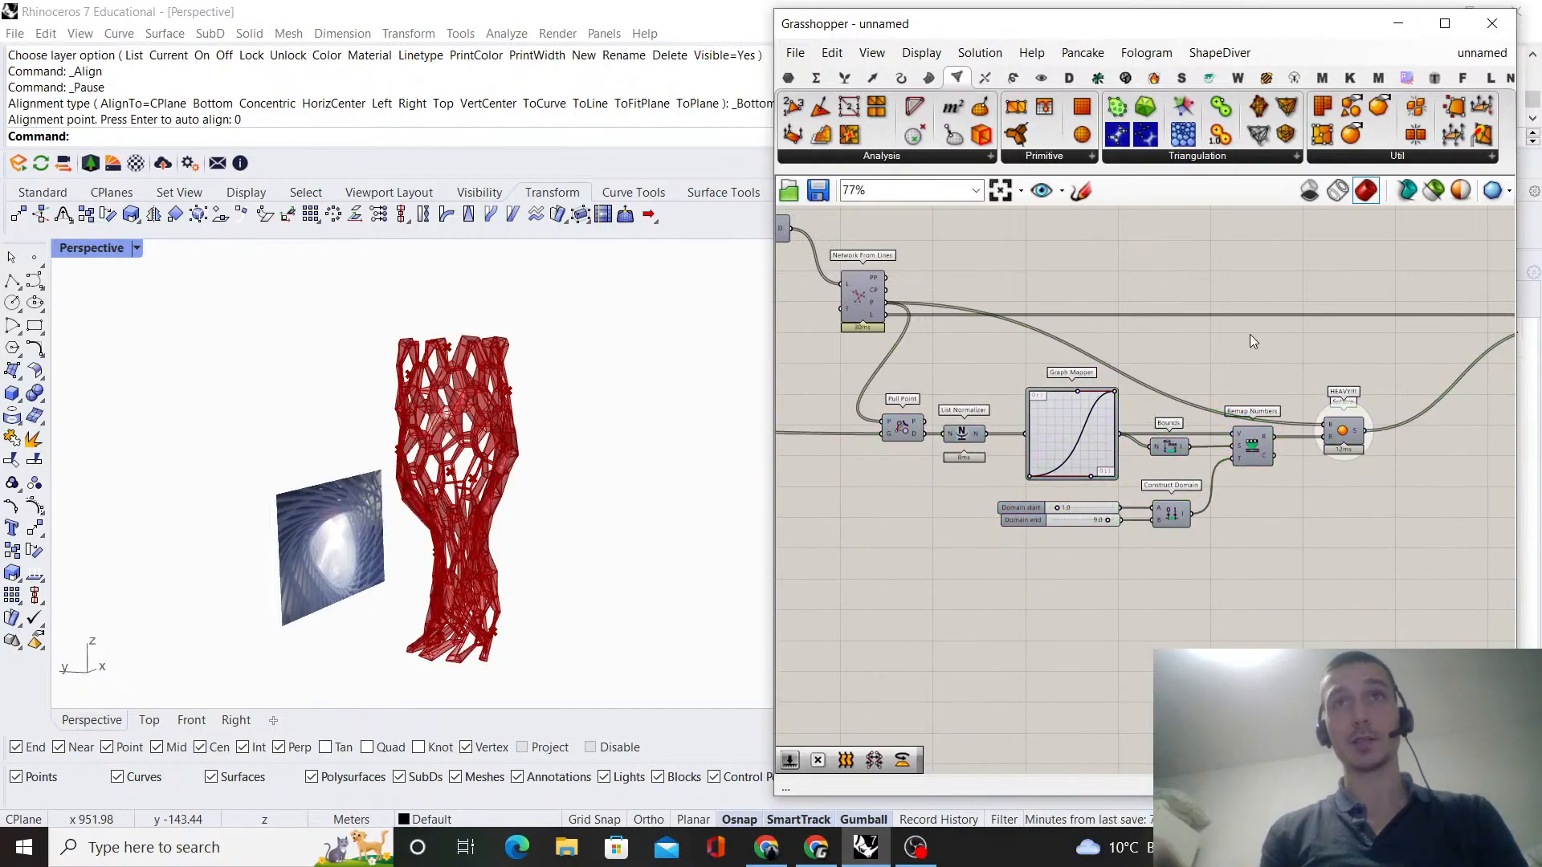
right_drag(1482, 394, 1322, 393)
scroll(1322, 393, up, 3)
double_click(1316, 441)
click(1290, 513)
- Add a Number parameter fed by the upstream value near the Relay, and place it below the Graph Mapper chain
scroll(1285, 511, down, 14)
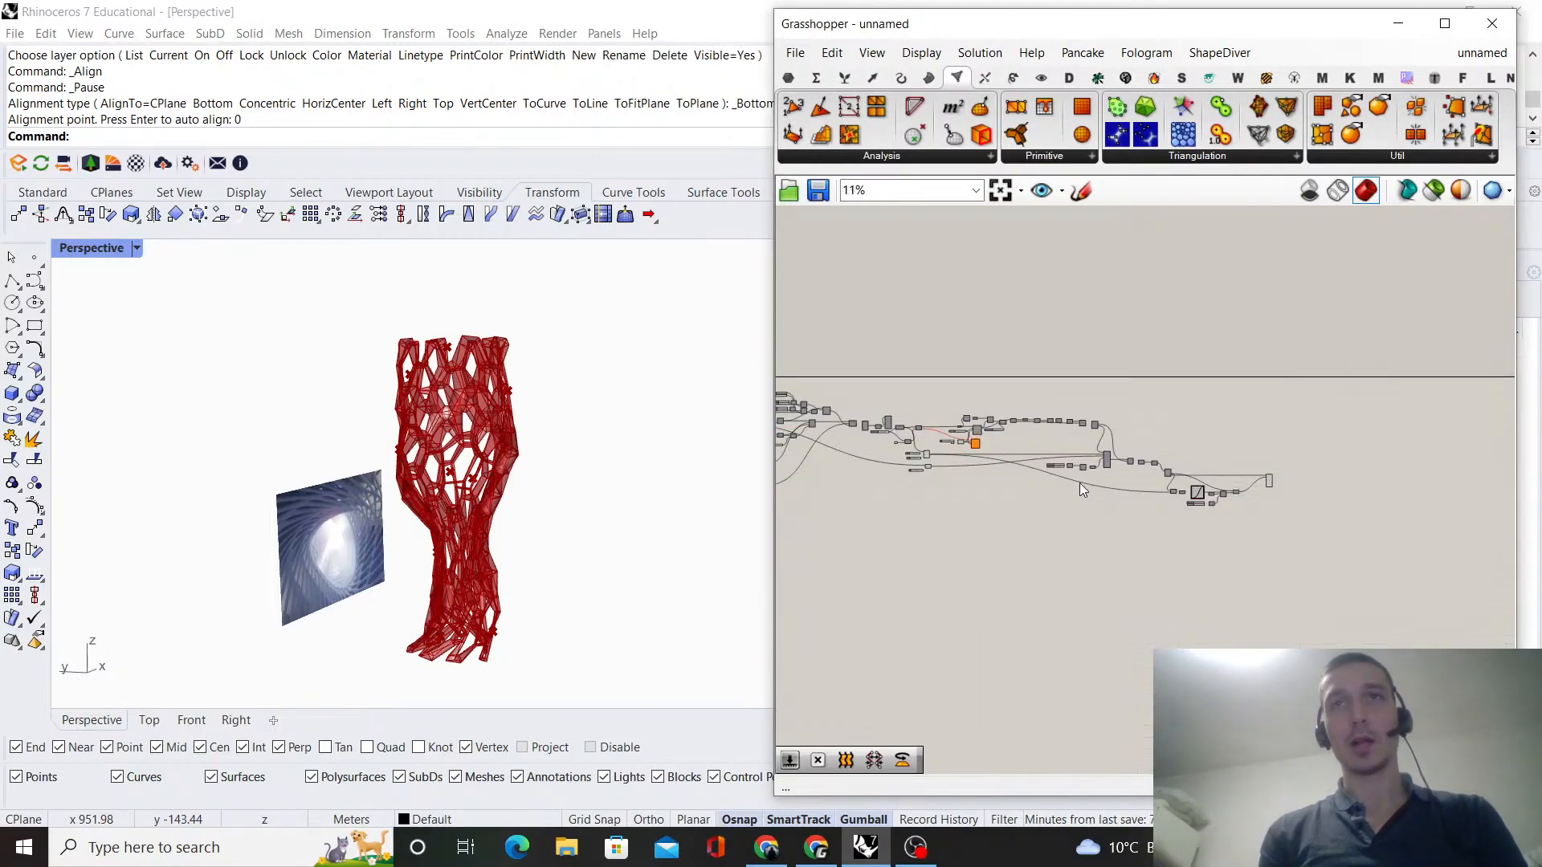
scroll(1125, 427, up, 8)
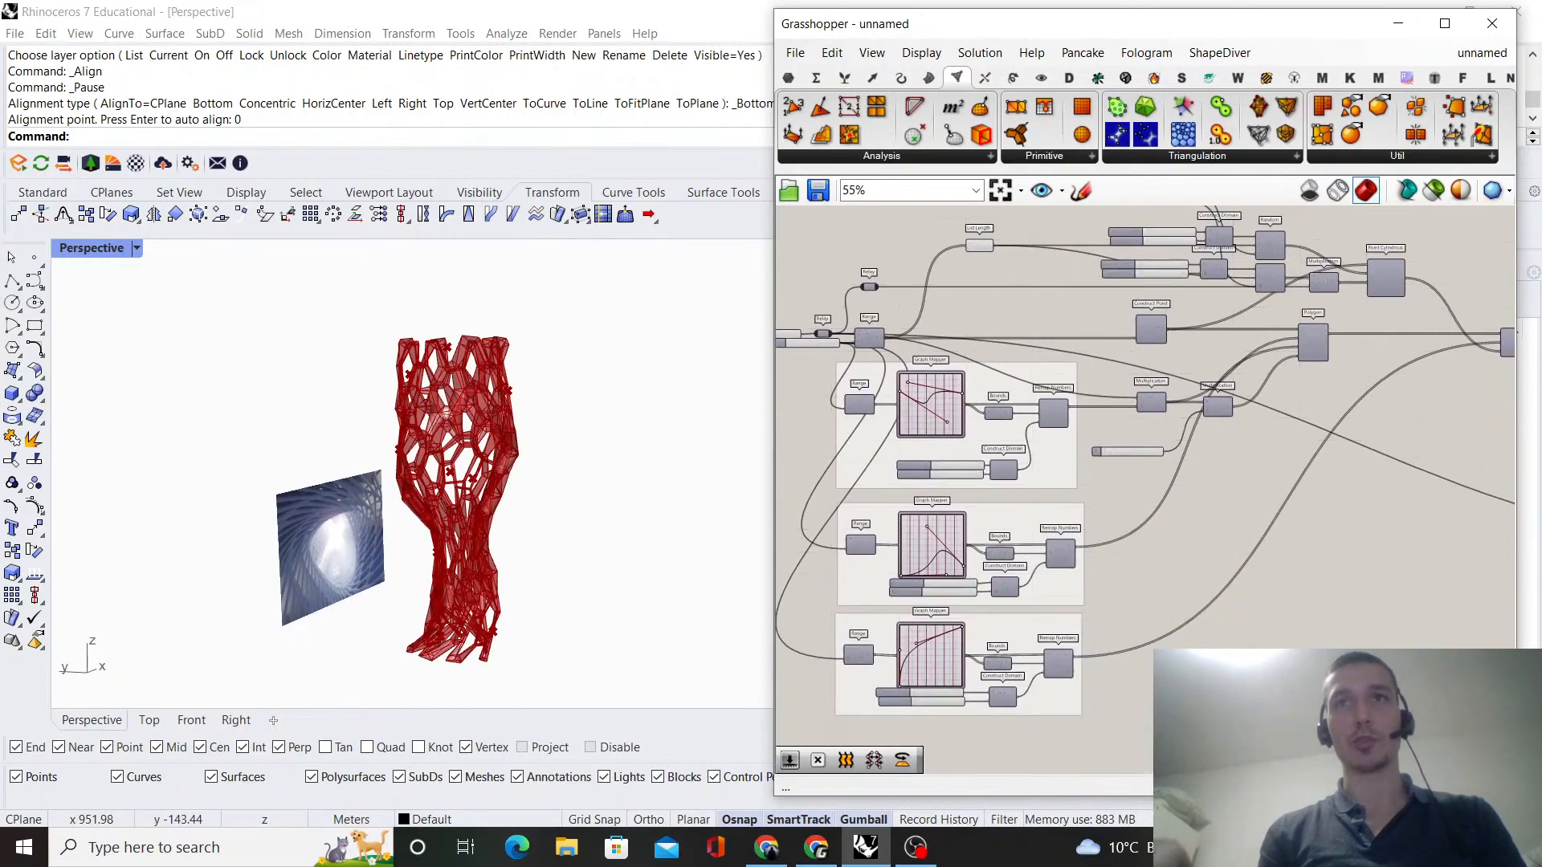
scroll(1174, 567, up, 6)
click(1206, 544)
double_click(1218, 484)
text(number)
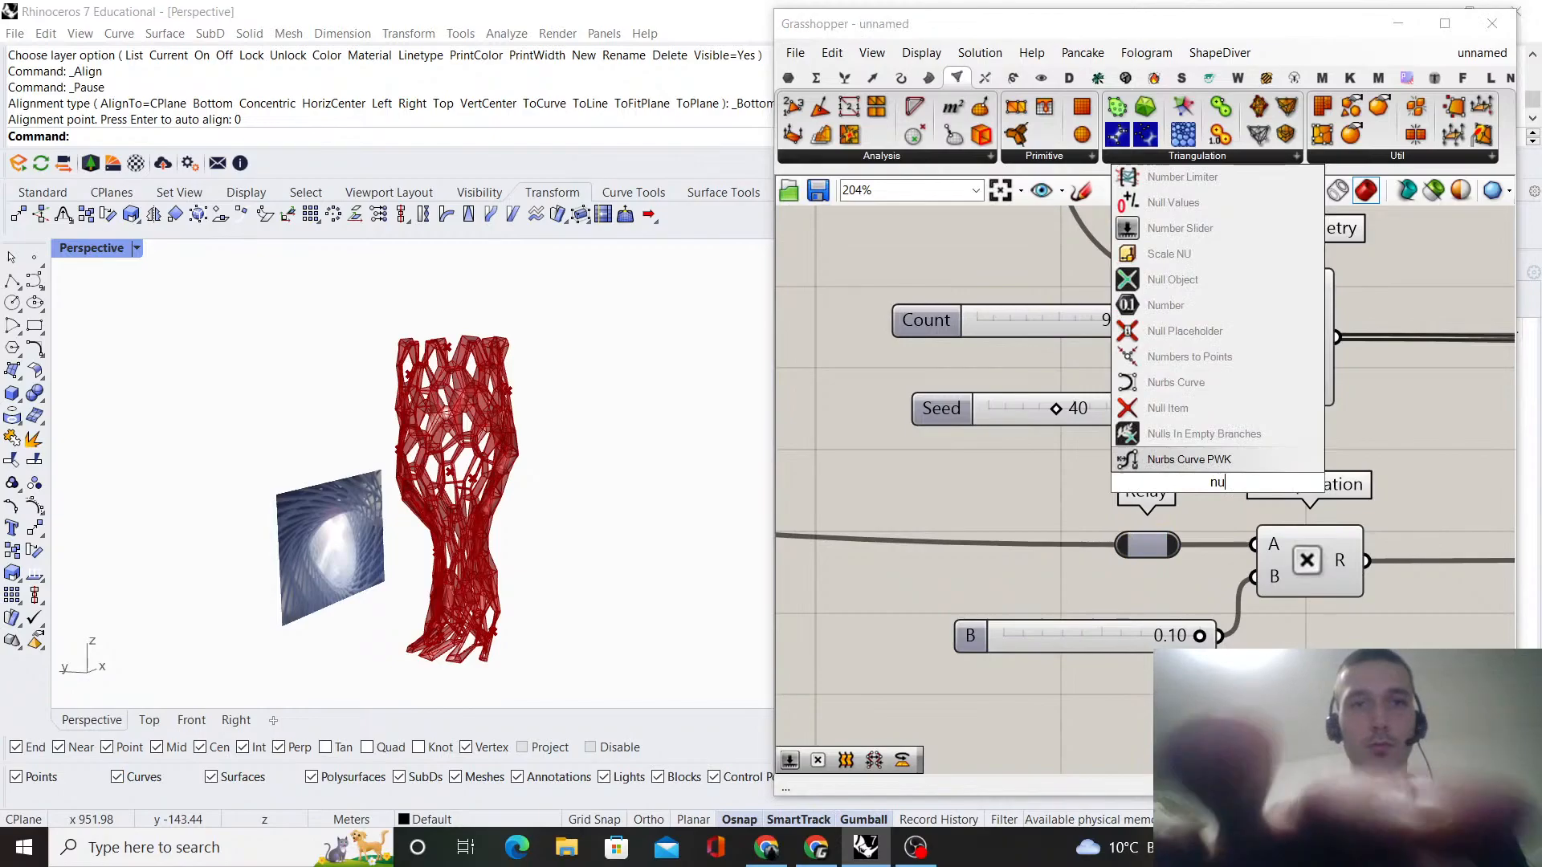
key(Return)
drag(1163, 478, 1036, 615)
scroll(998, 512, down, 10)
scroll(1466, 596, up, 7)
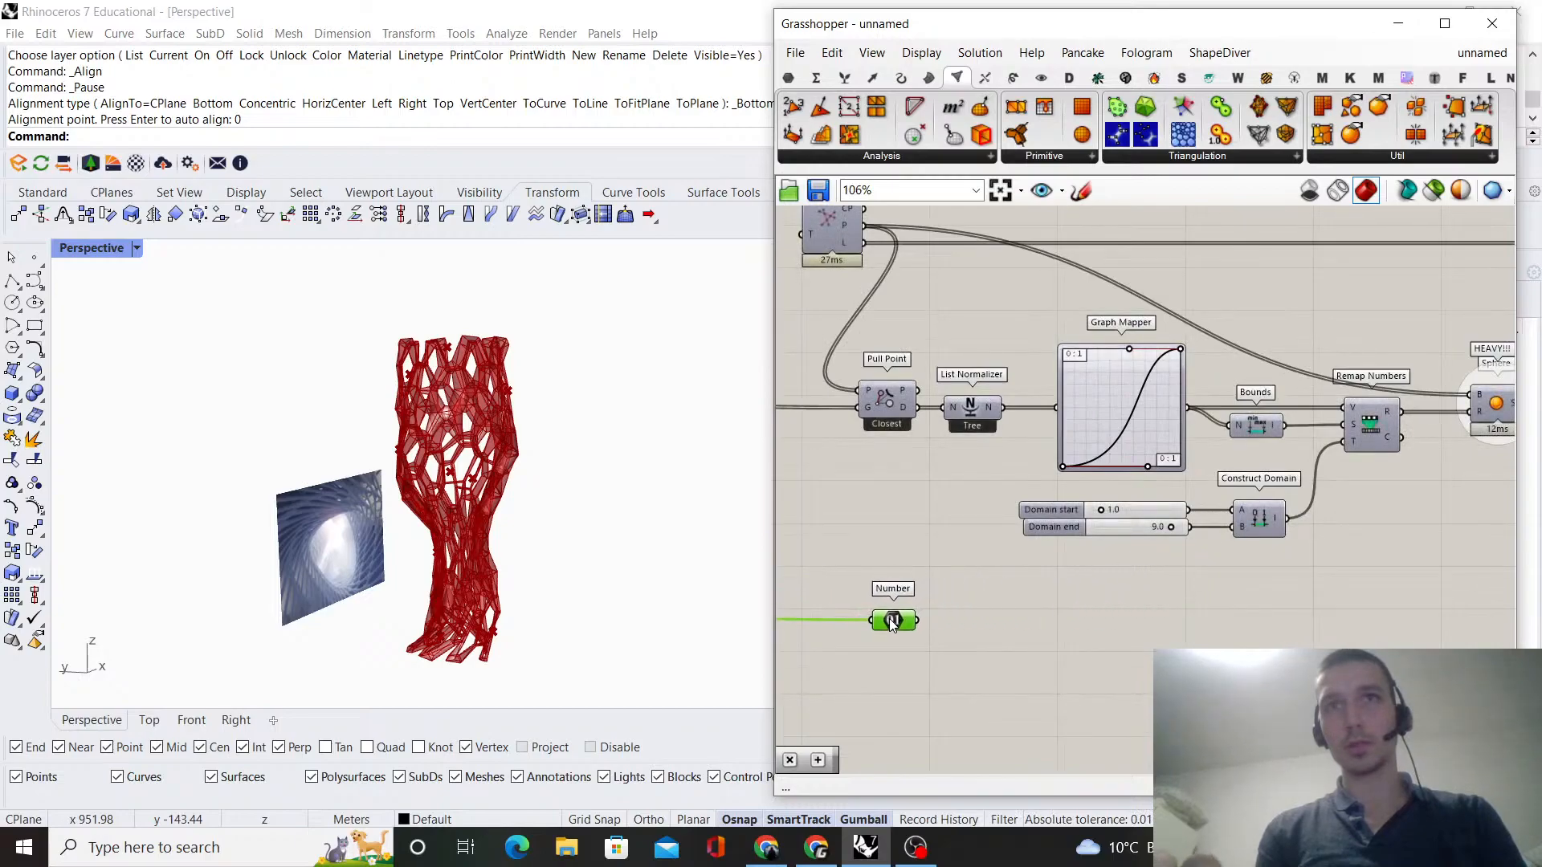
- Add two Multiplication components beside the Number parameter, each taking the Number as its A input
double_click(1013, 609)
text(multiplcia)
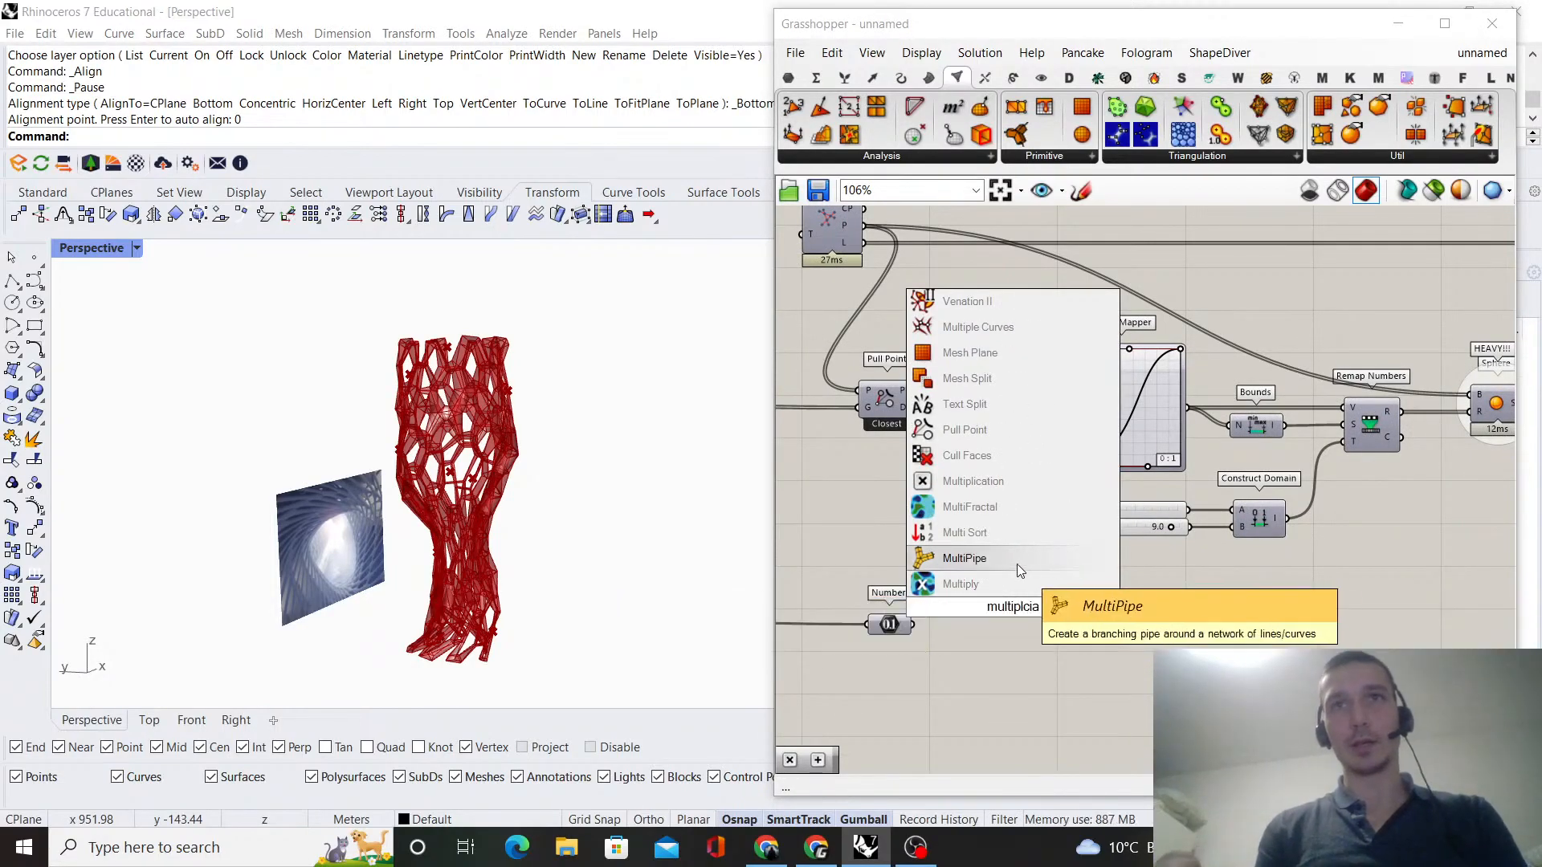
click(974, 481)
scroll(921, 633, up, 3)
drag(1068, 566, 1197, 708)
right_drag(1060, 539, 1077, 493)
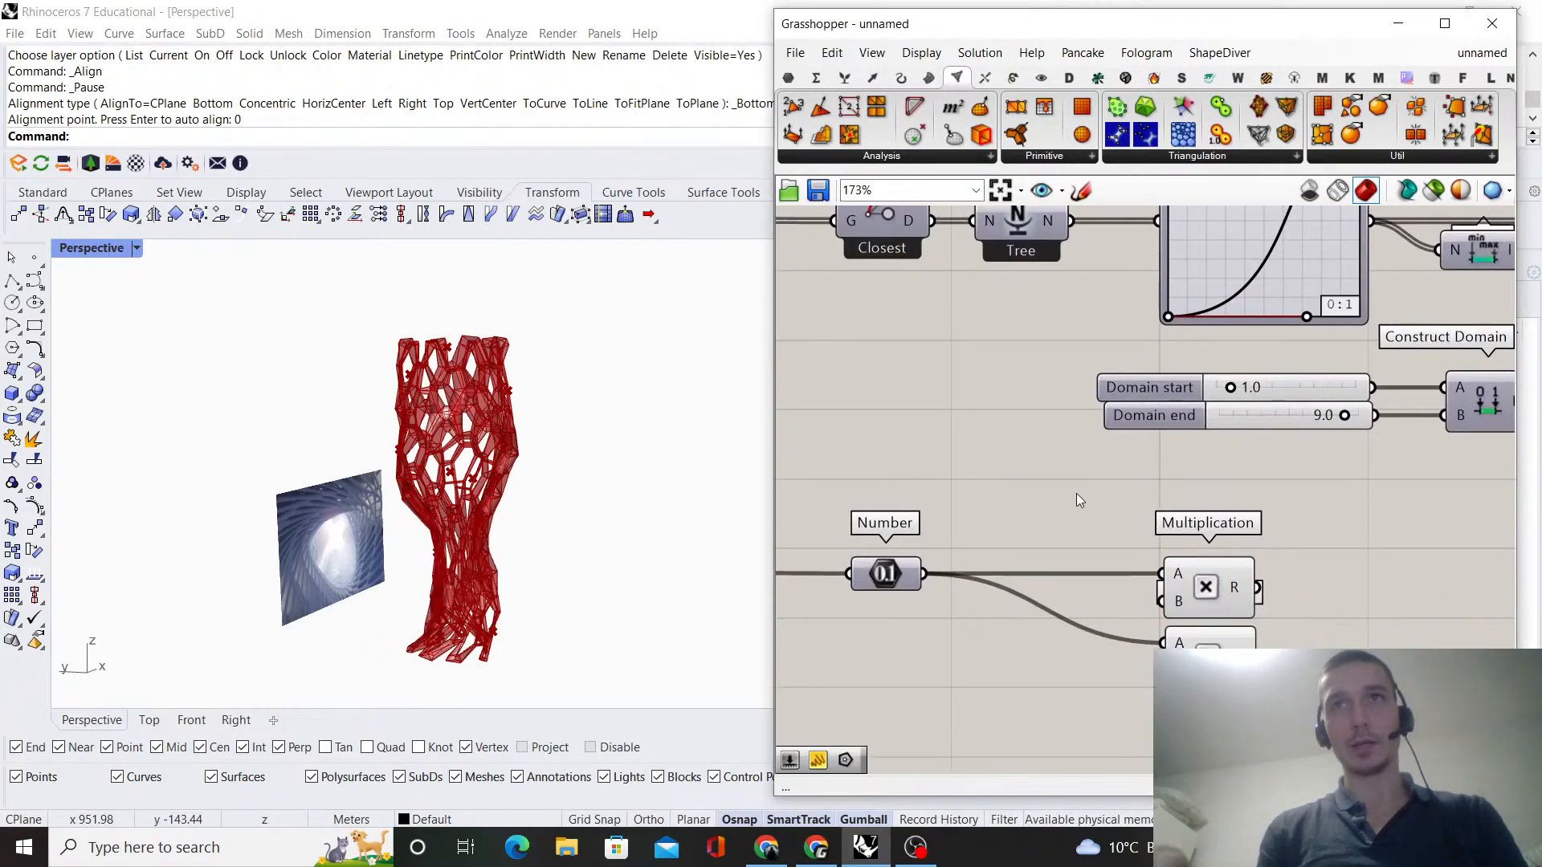
- Add a number slider of 0.01 next to the Multiplication components
double_click(1076, 494)
text(0.01)
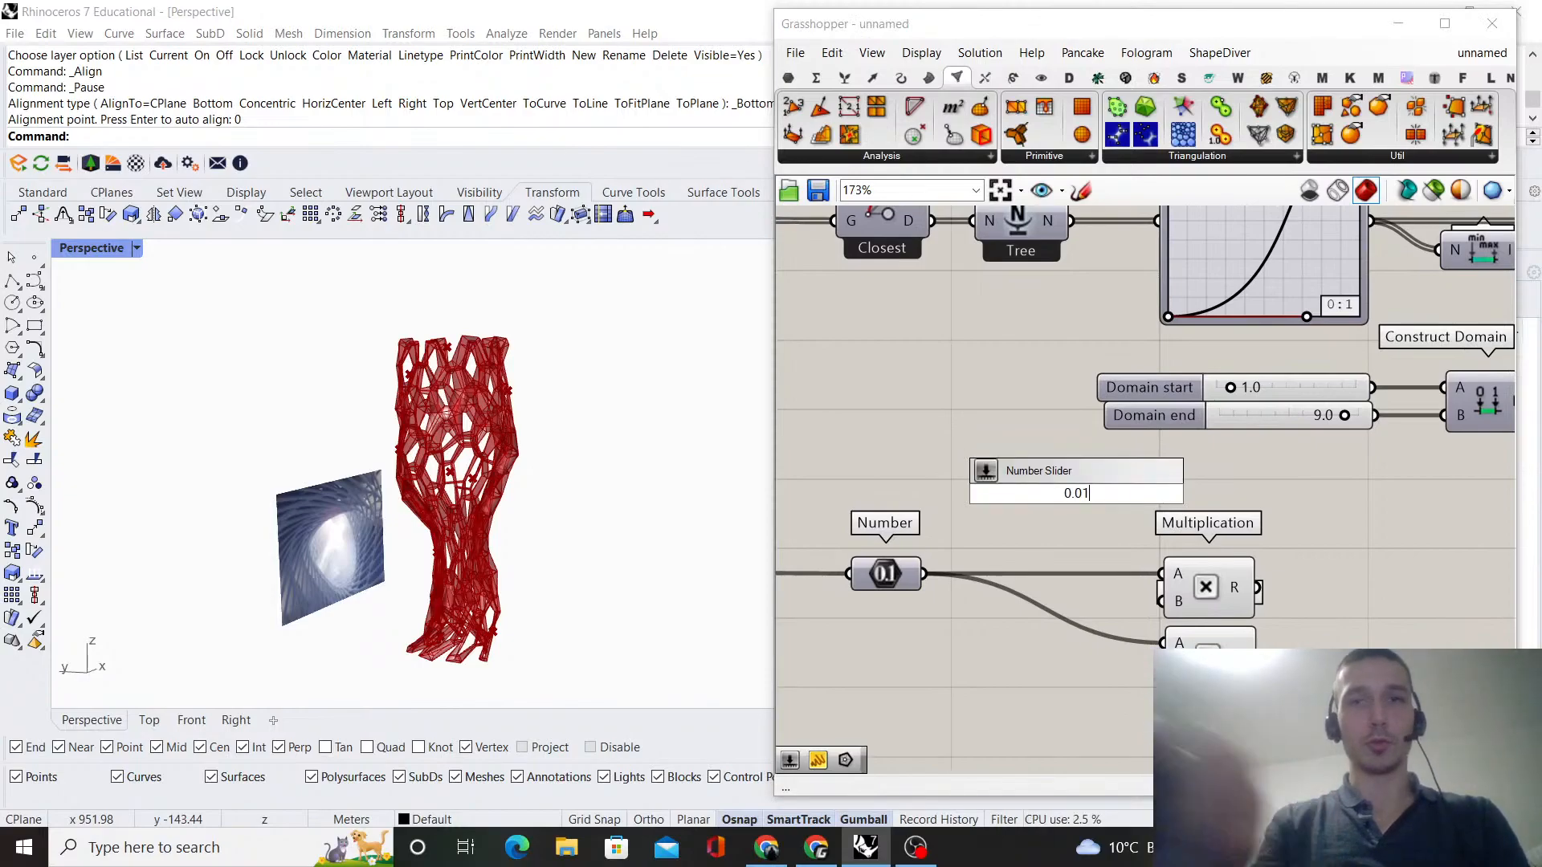
key(Return)
drag(1076, 494, 967, 601)
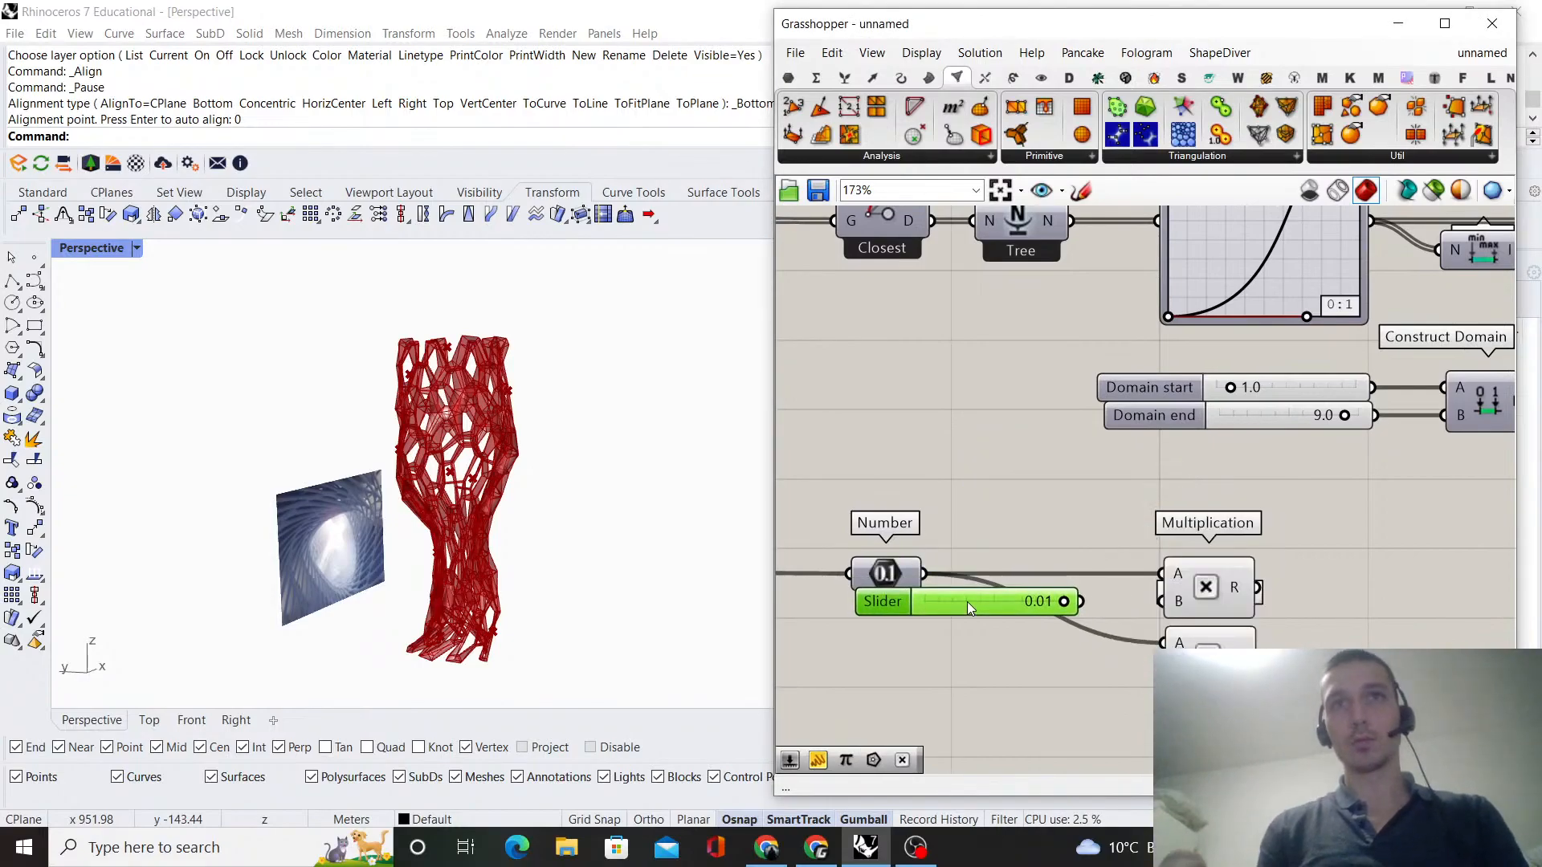
click(1108, 602)
drag(1076, 601, 1007, 634)
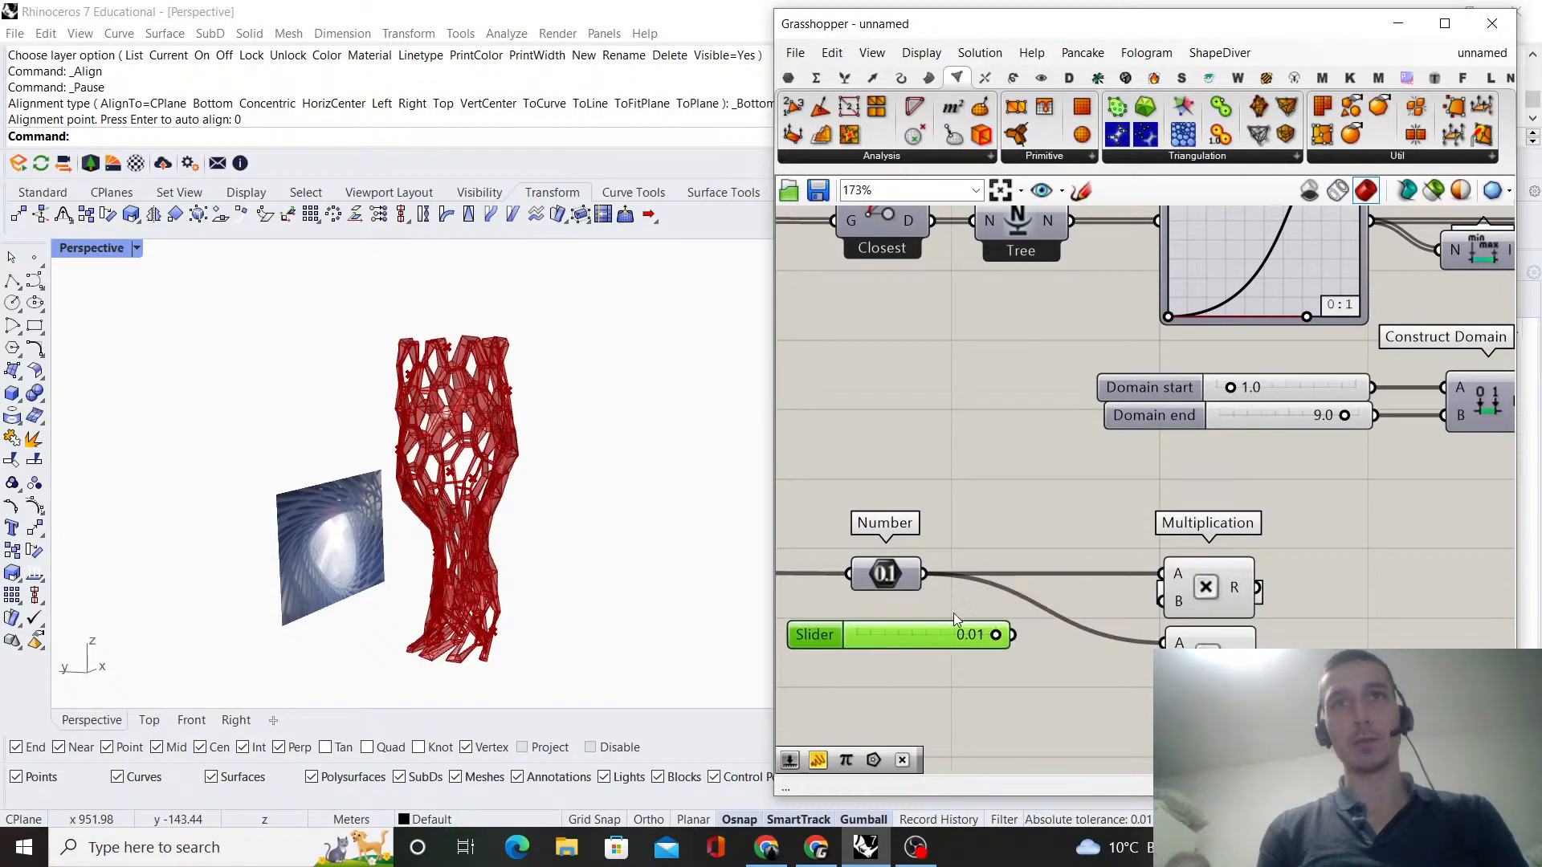
- Feed a new 0.005 number slider into input B of the first Multiplication and delete the 0.01 slider
double_click(969, 515)
text(0.005)
key(Return)
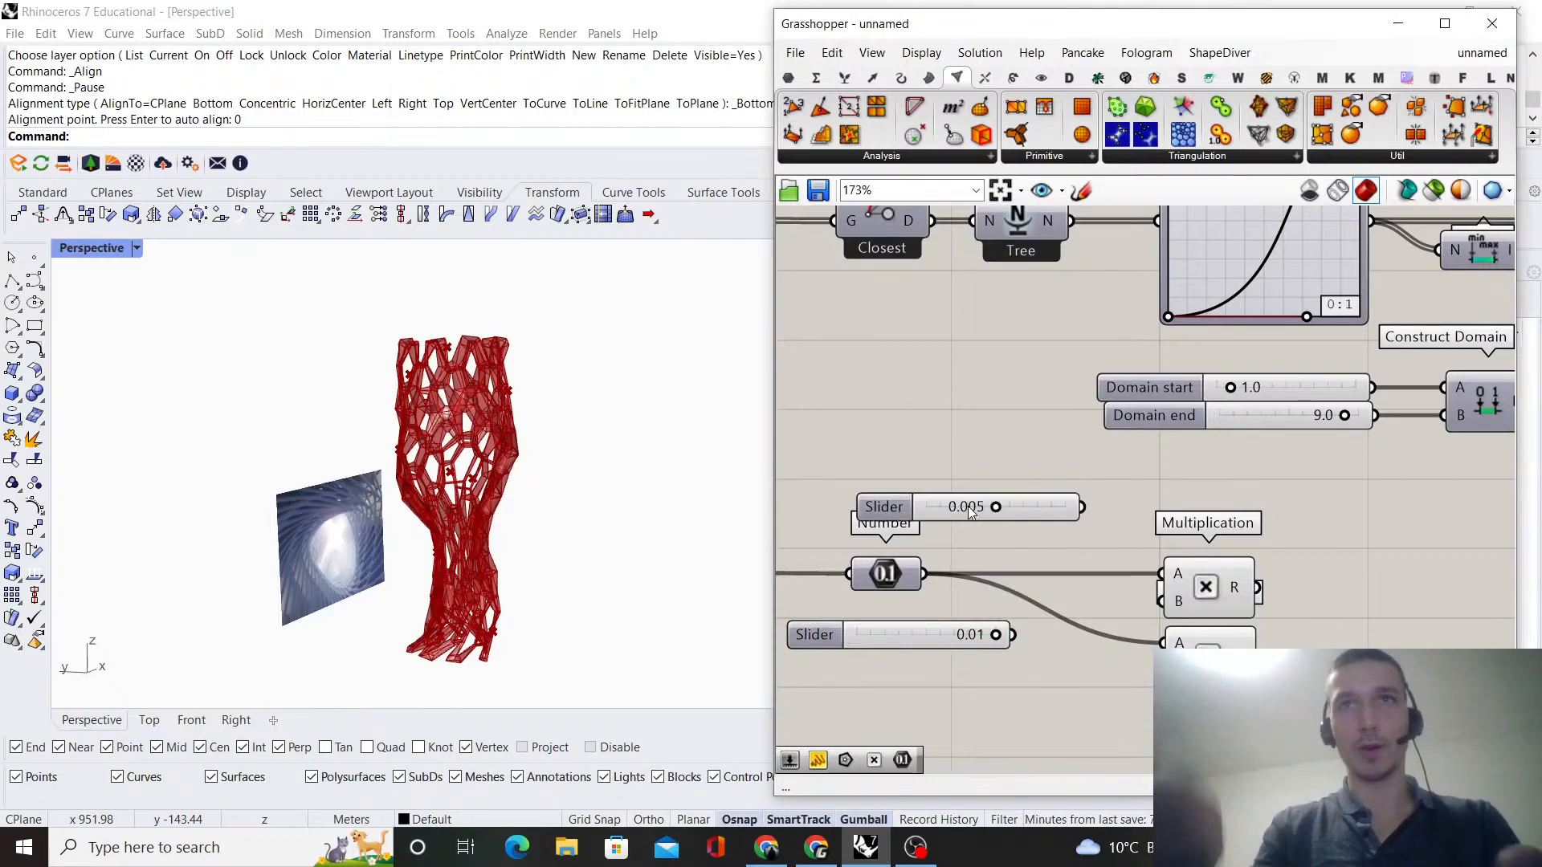
drag(970, 512, 1021, 607)
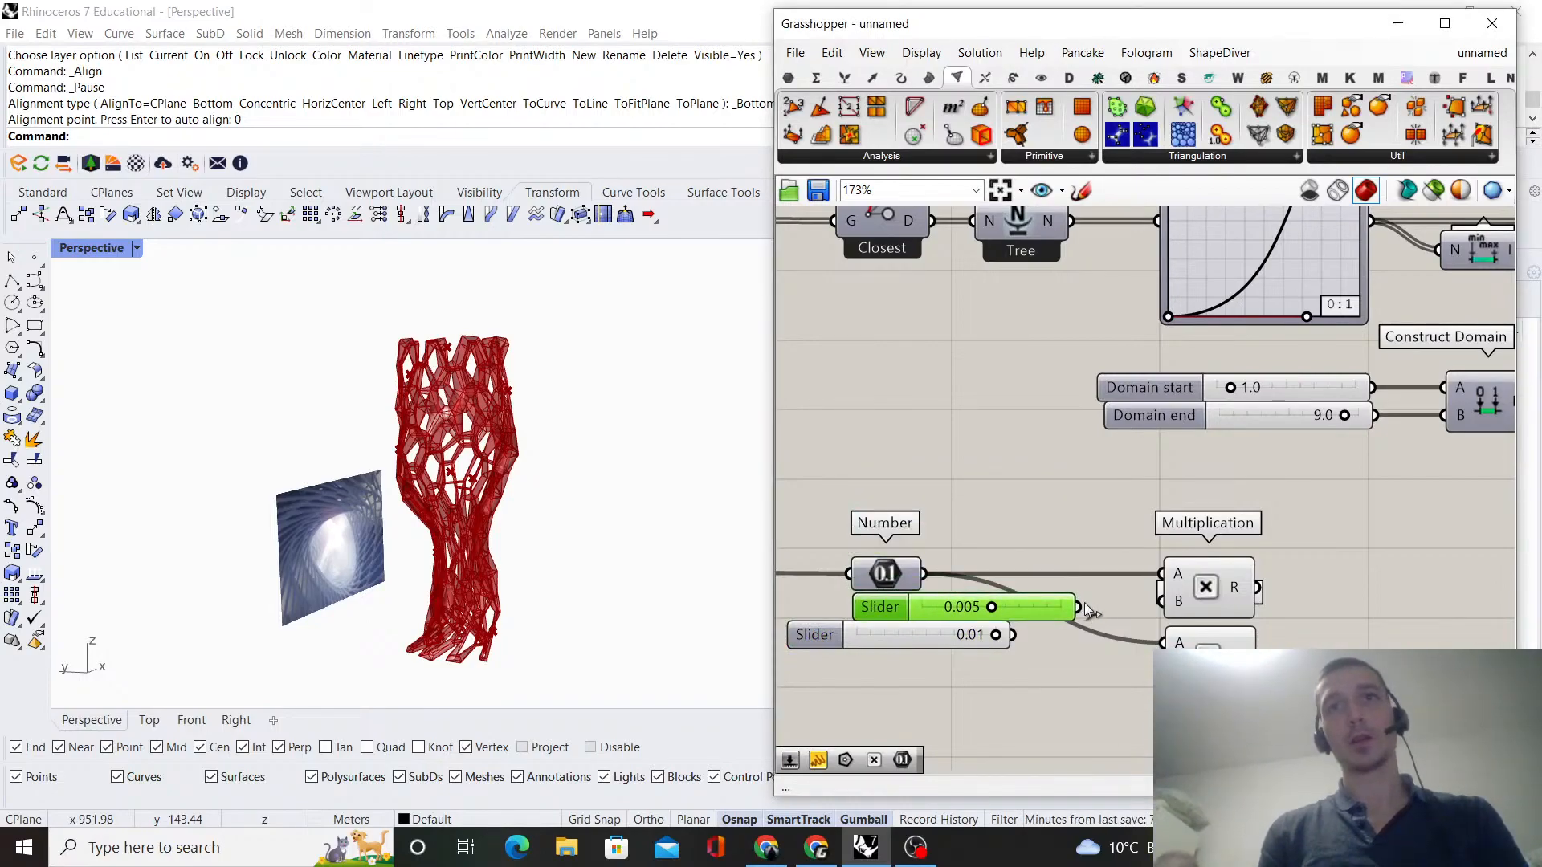
click(885, 635)
key(Delete)
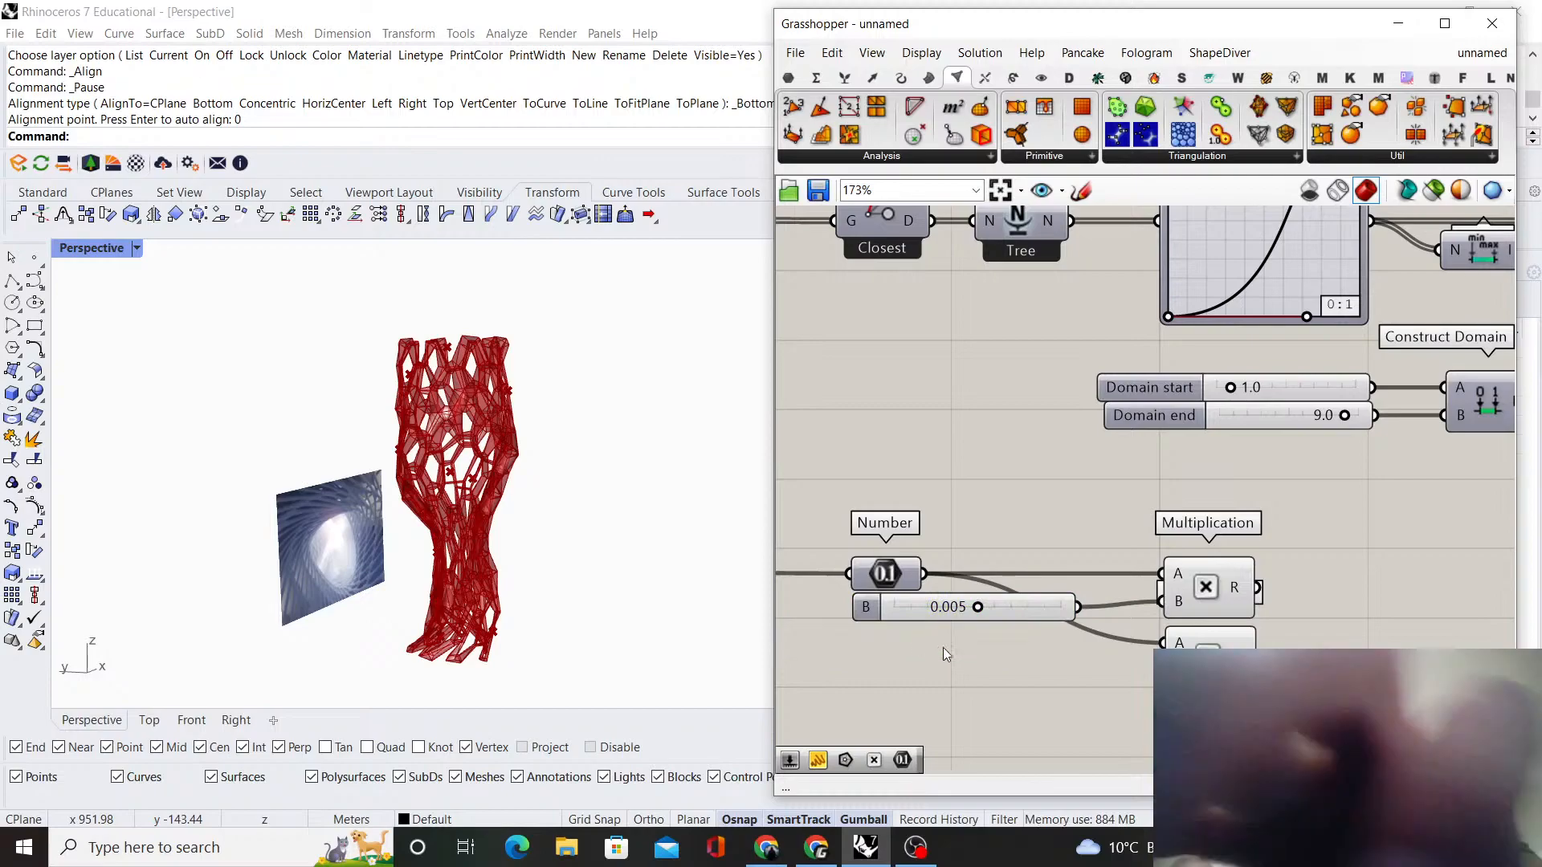
- Add a 0.03 number slider and connect it to input B of the second Multiplication
double_click(1011, 677)
text(0.)
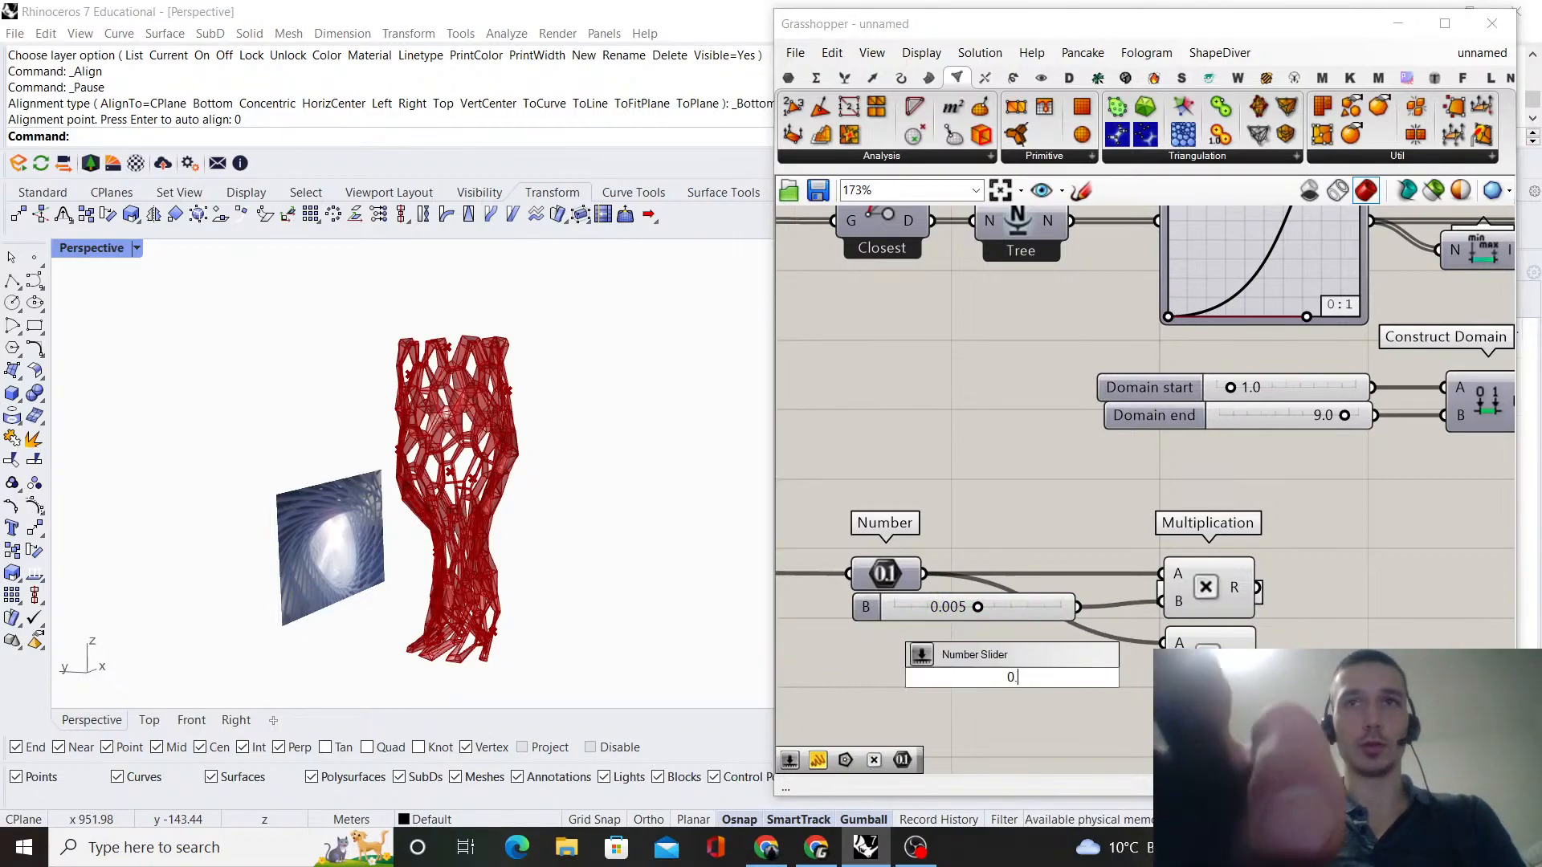
text(0)
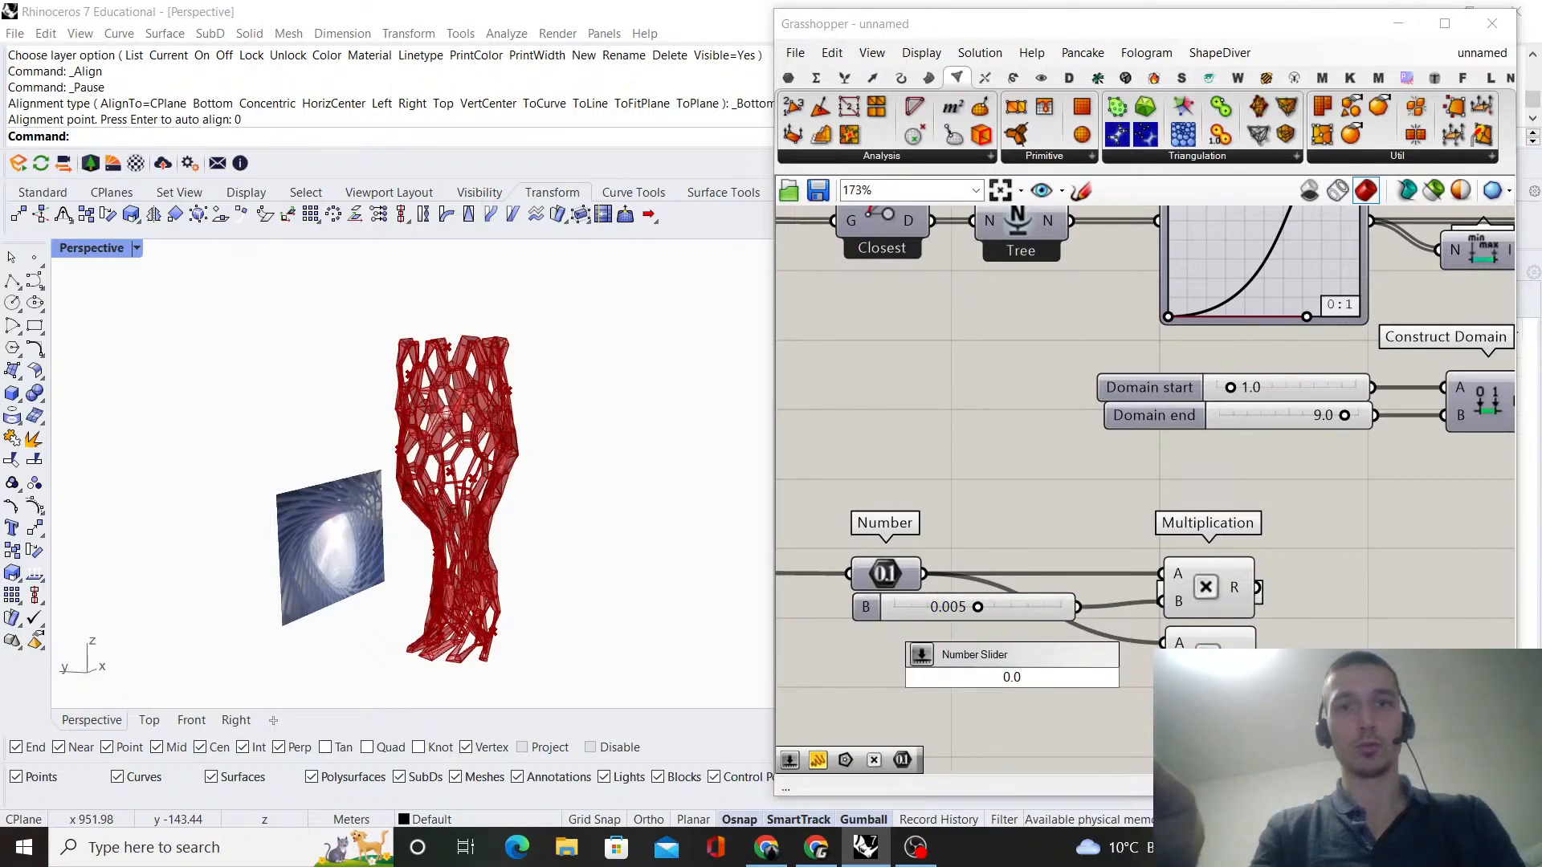
text(3)
key(Return)
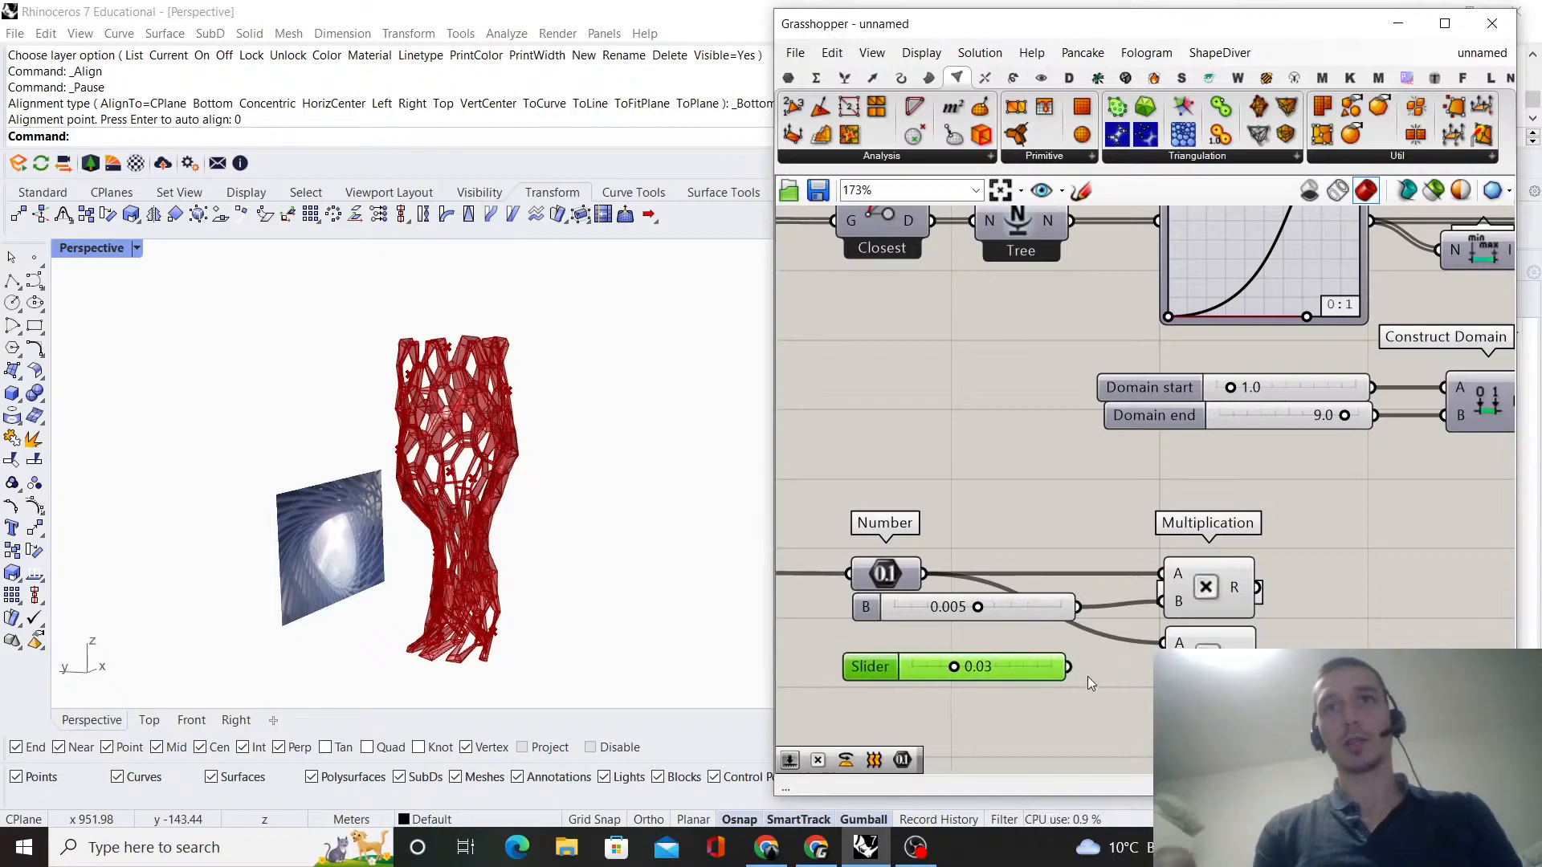
right_drag(1116, 698, 1129, 567)
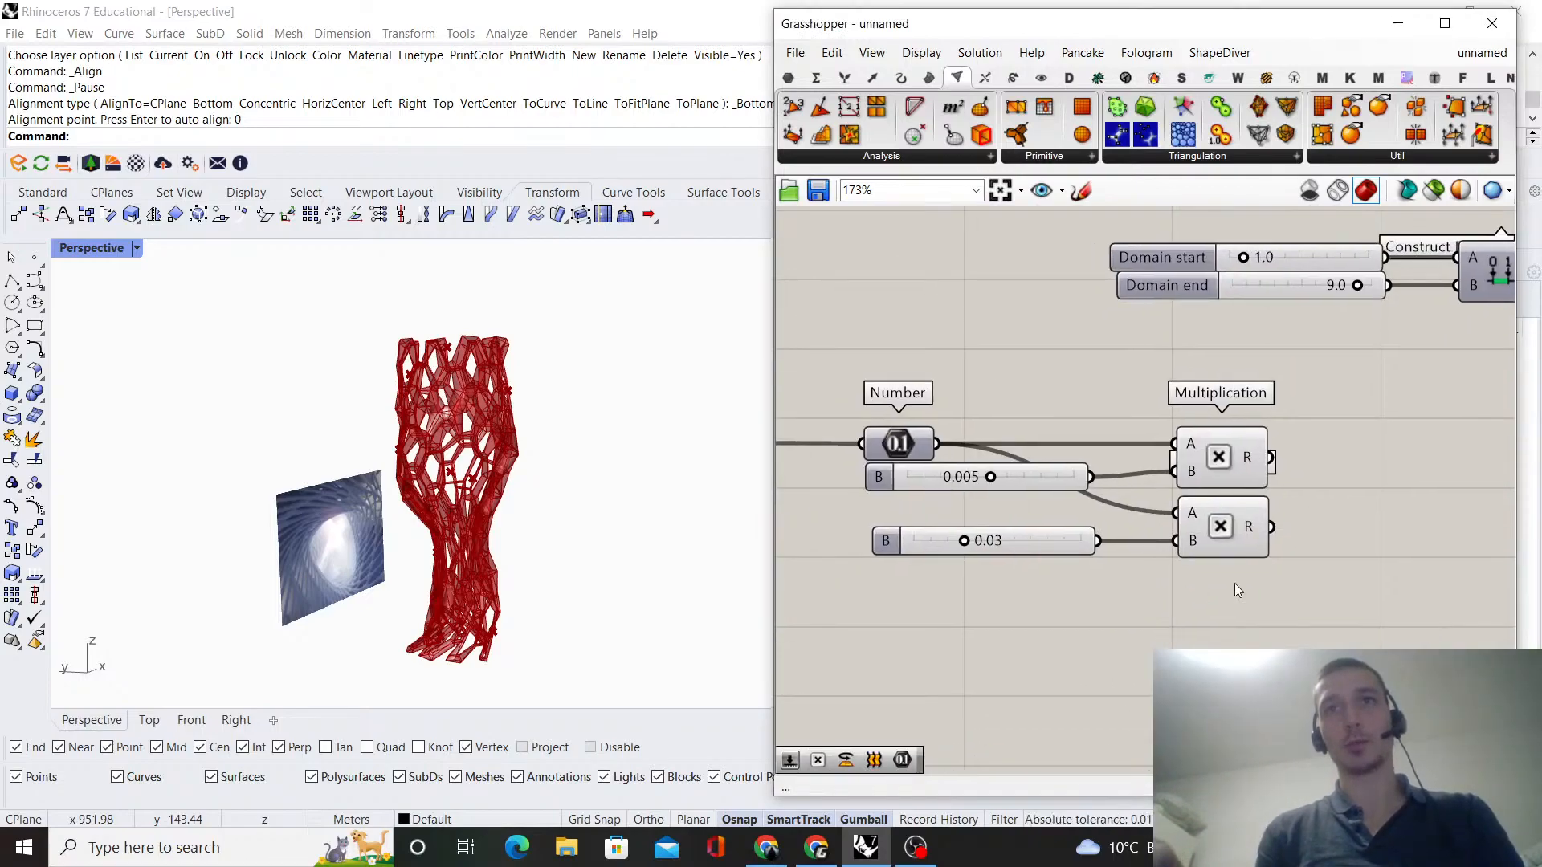
- Line up the 0.005 and 0.03 sliders with their Multiplication components
drag(1062, 480, 1062, 474)
drag(1303, 514, 1059, 533)
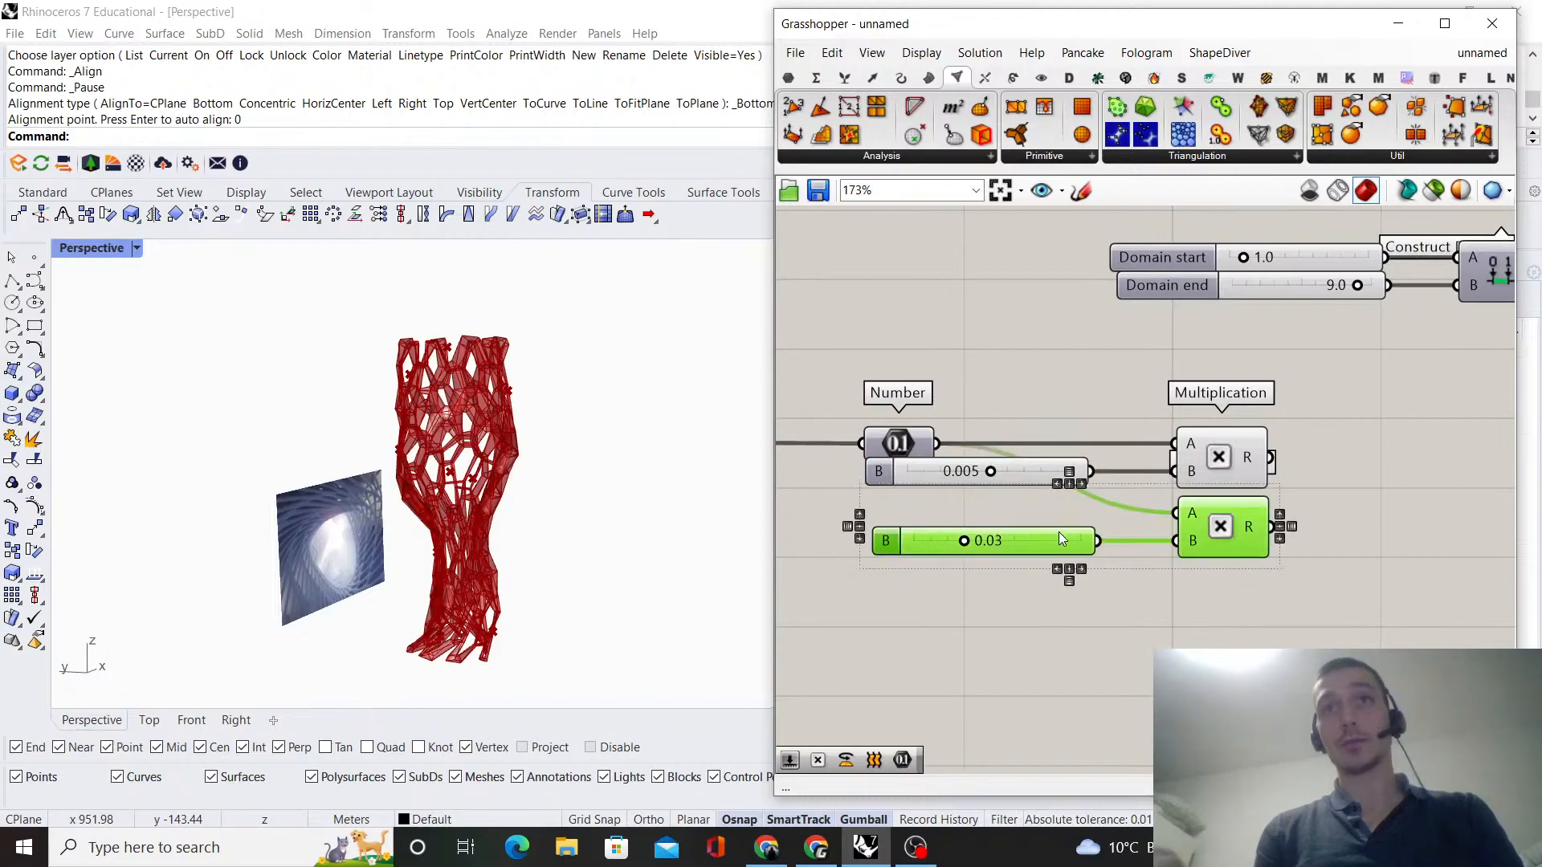
click(1303, 467)
drag(1032, 452, 1029, 454)
- Duplicate the first slider and Multiplication pair below the others and set the copied slider to 0.003
alt+drag(1201, 452, 1198, 606)
click(1294, 562)
double_click(1043, 622)
drag(990, 626, 979, 626)
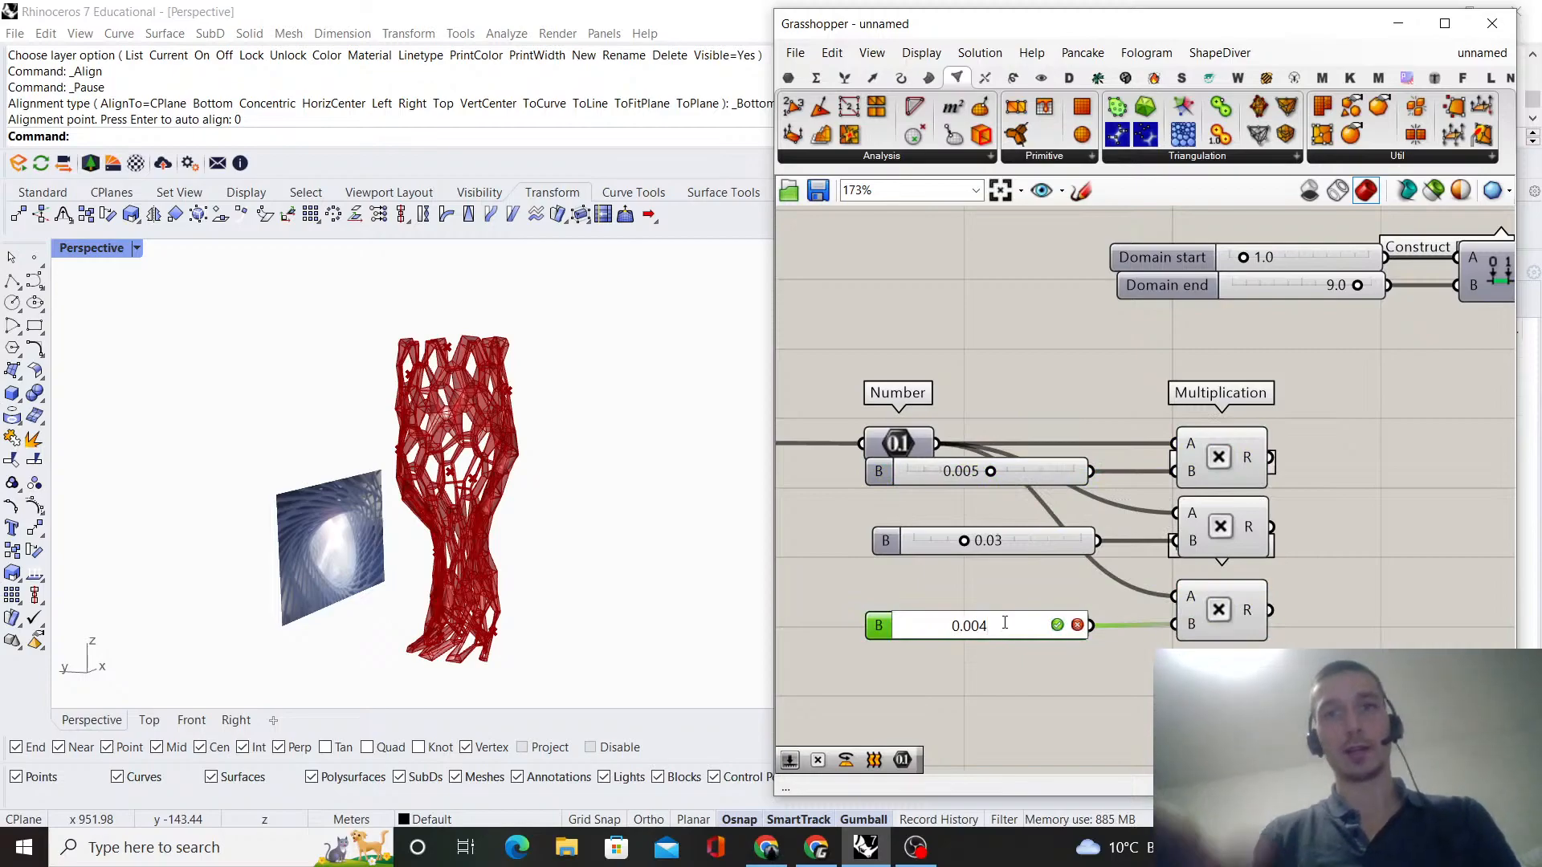
click(1055, 625)
- Move the 0.003 slider and its Multiplication above the other two pairs
scroll(1130, 543, down, 3)
right_drag(1213, 549, 964, 593)
scroll(964, 592, up, 1)
drag(941, 620, 957, 629)
right_drag(974, 642, 1103, 606)
click(1045, 609)
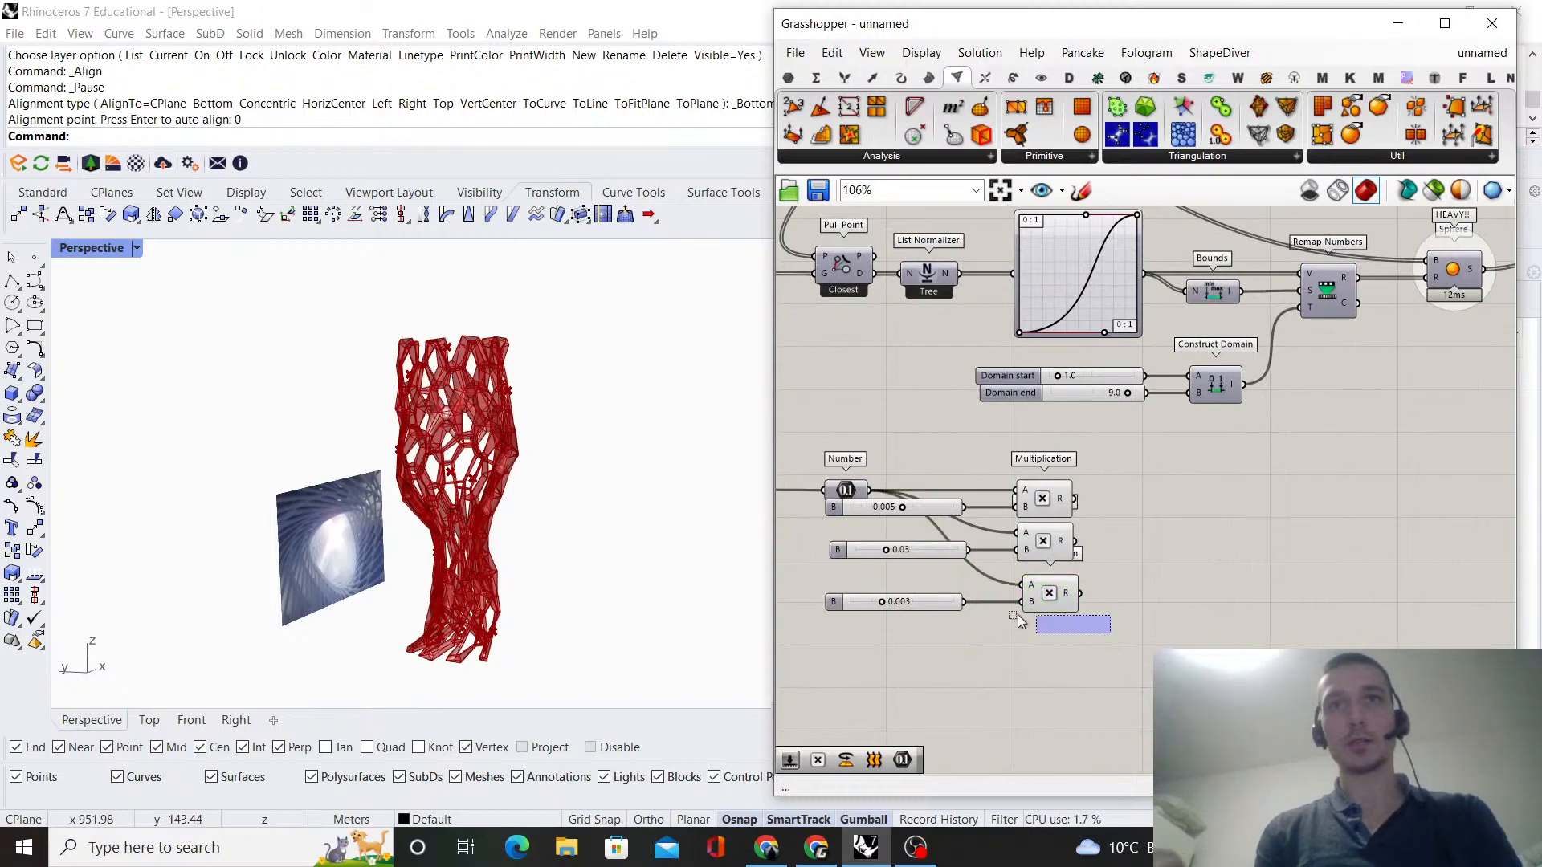
drag(1054, 594, 1054, 442)
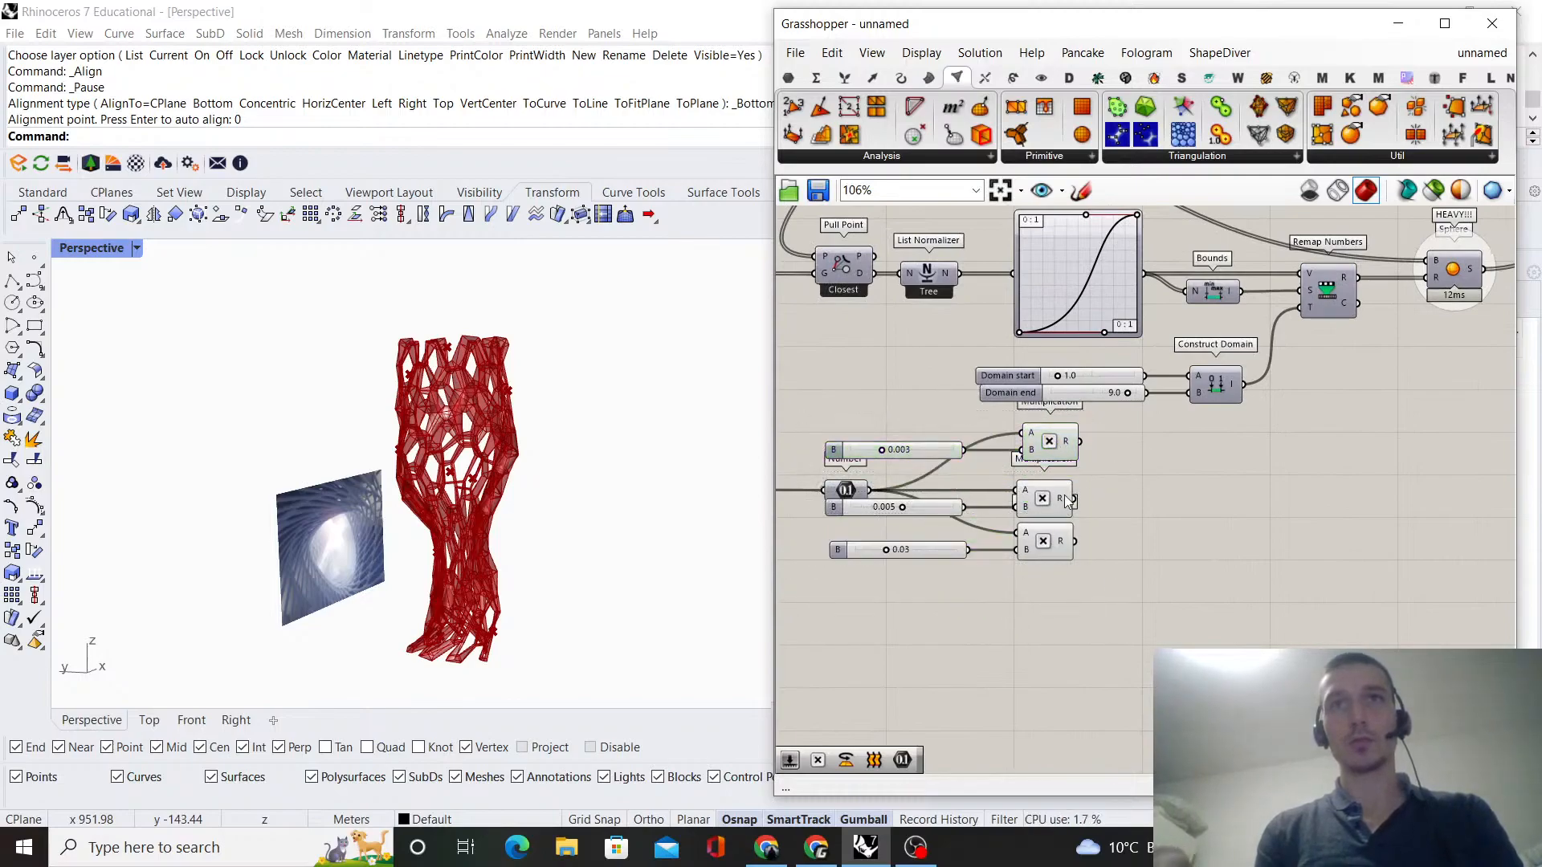
- Feed Construct Domain from Multiplication results and delete the old Domain start and Domain end sliders
drag(1185, 374, 1281, 372)
key(Delete)
scroll(1125, 509, down, 5)
scroll(1482, 332, up, 2)
scroll(1481, 331, up, 4)
- Connect the remaining Multiplication result to the T input of Fatten and check the struts at the lattice base
click(1309, 396)
click(1212, 519)
scroll(1241, 466, down, 4)
scroll(1274, 441, up, 6)
right_drag(1322, 419, 1142, 442)
drag(1105, 434, 1059, 440)
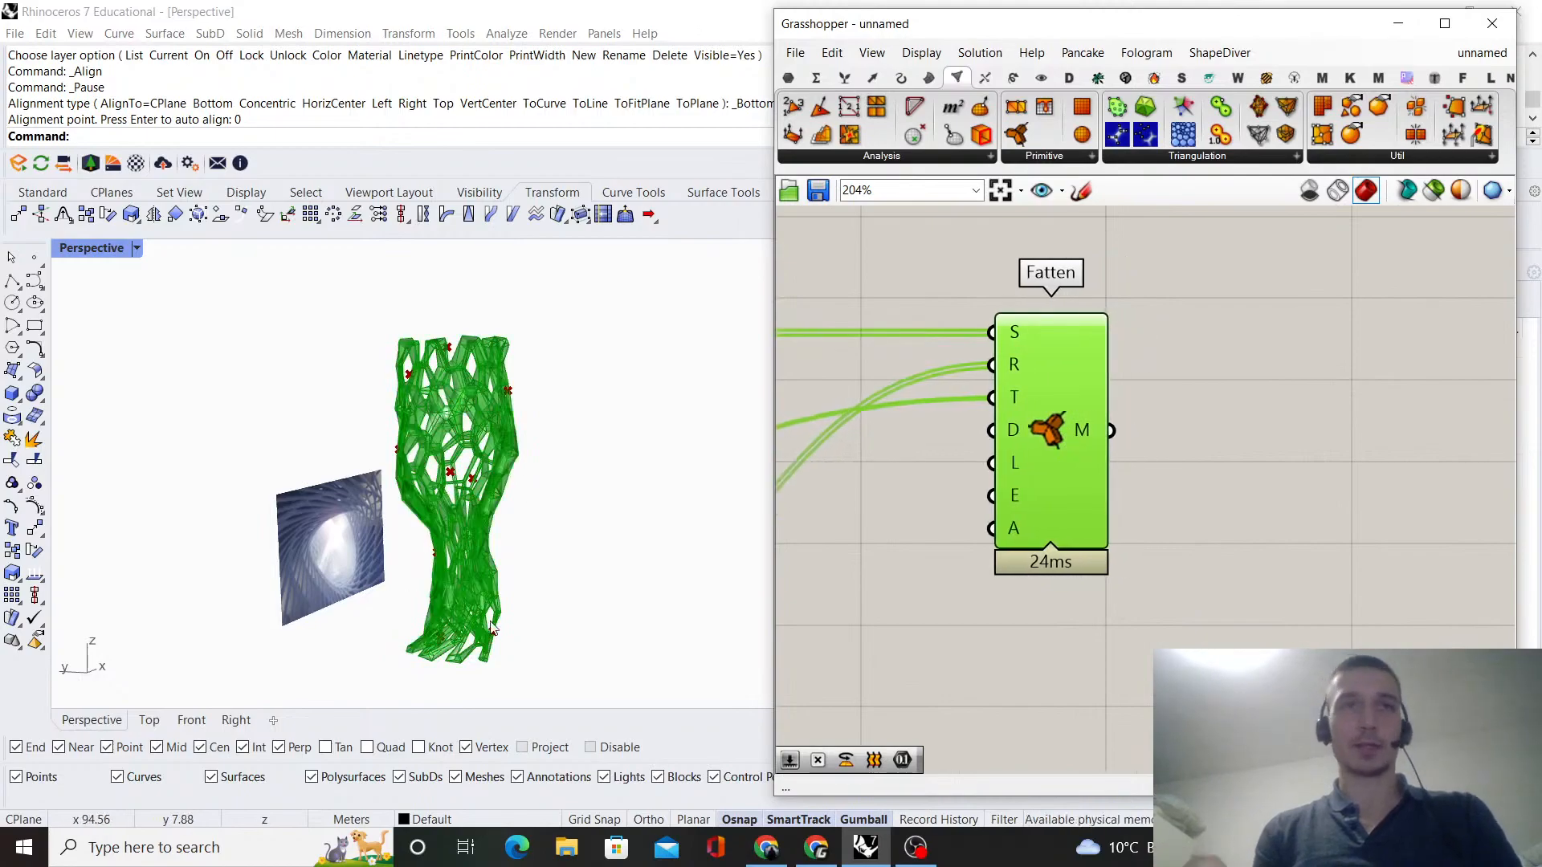
scroll(492, 629, up, 5)
click(1155, 496)
- Add a SubD from Mesh component after Fatten and connect the Fatten mesh output to its M input
double_click(1271, 431)
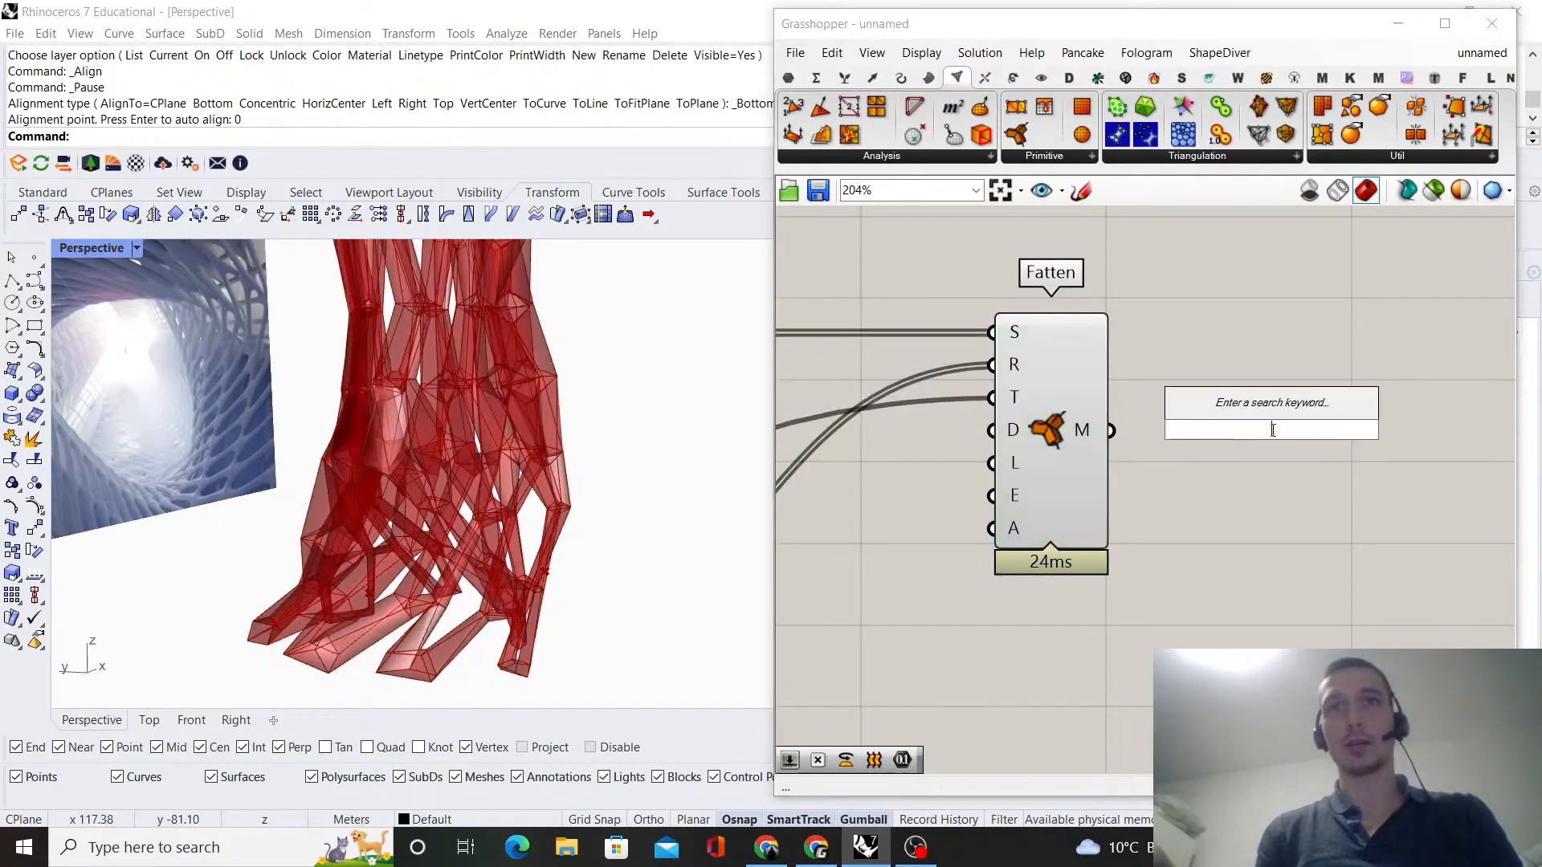
text(sub)
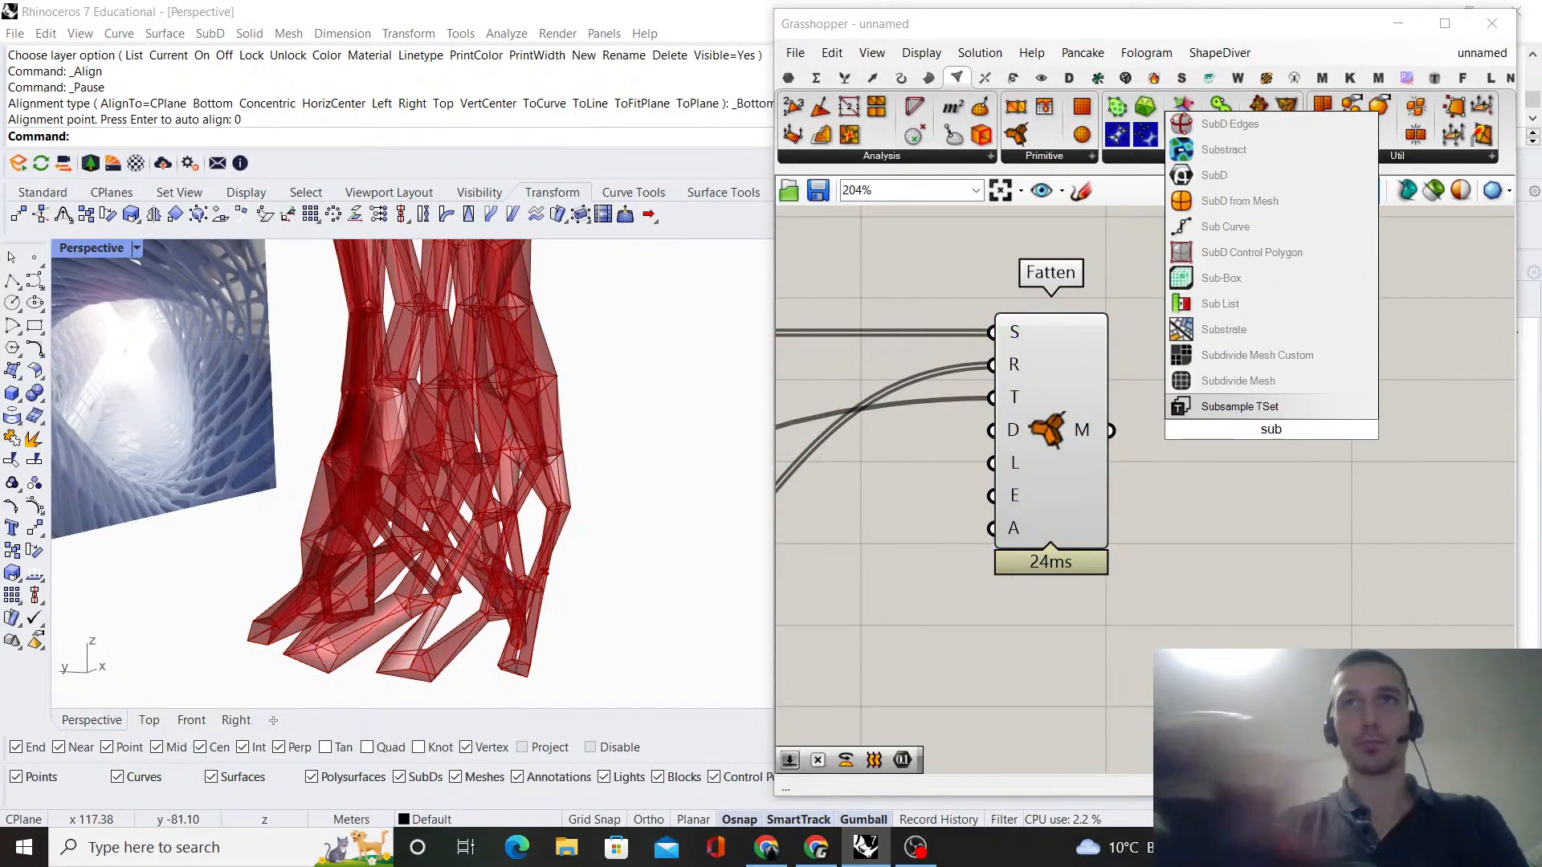
click(1239, 201)
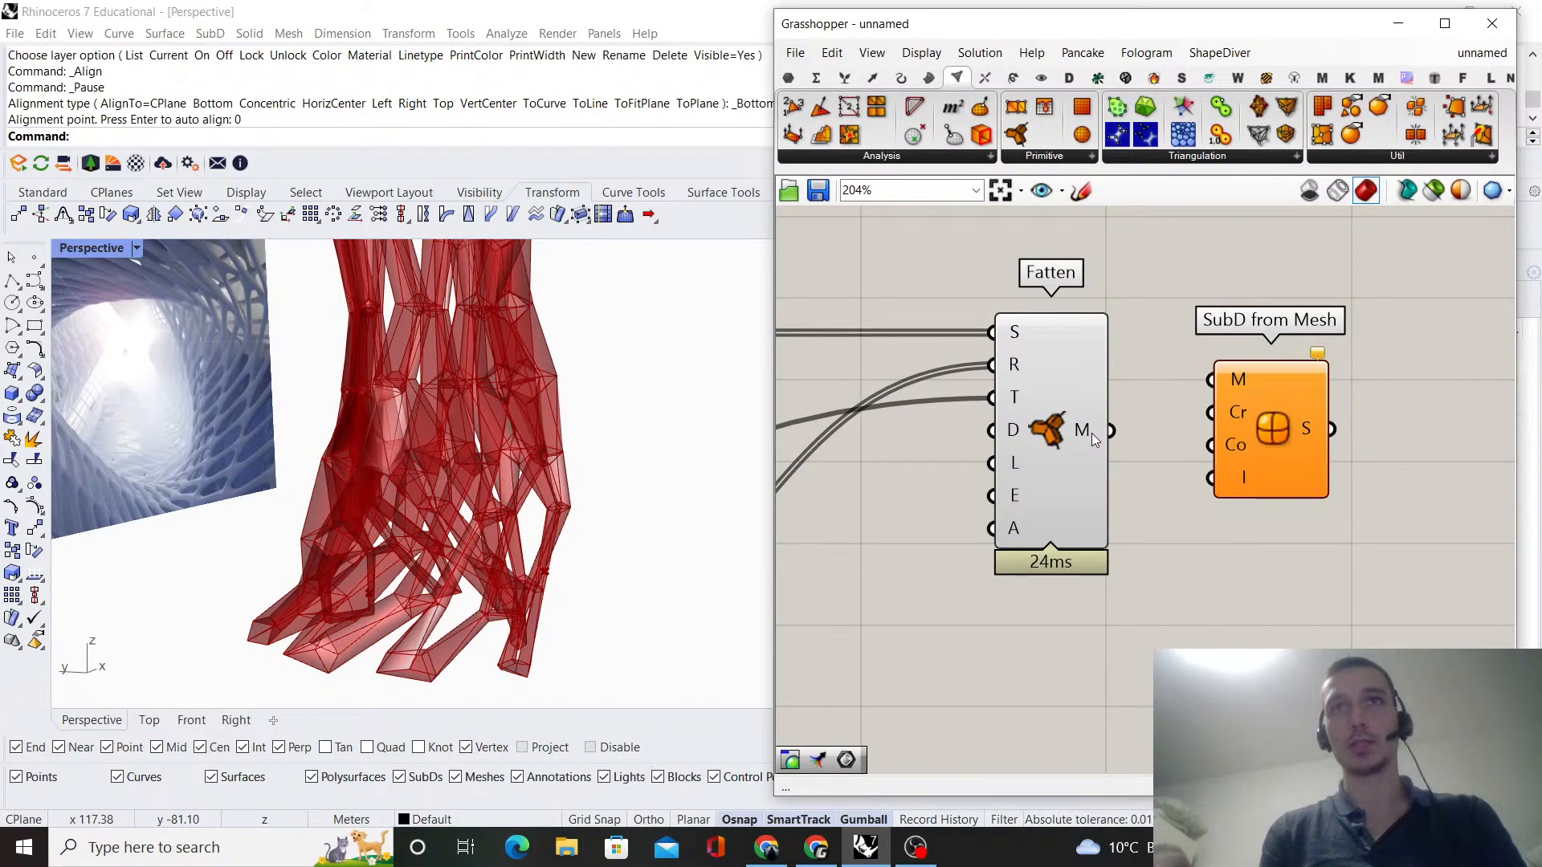
drag(1108, 431, 1213, 380)
drag(1273, 419, 1437, 470)
- Turn off the preview of the Fatten component
drag(1267, 516, 1080, 409)
right_click(1147, 322)
click(1176, 351)
click(1165, 362)
- Examine the smoothed SubD lattice from several angles in the Perspective view, including the struts at its base
scroll(598, 438, down, 6)
shift+right_drag(598, 438, 342, 341)
scroll(385, 402, up, 7)
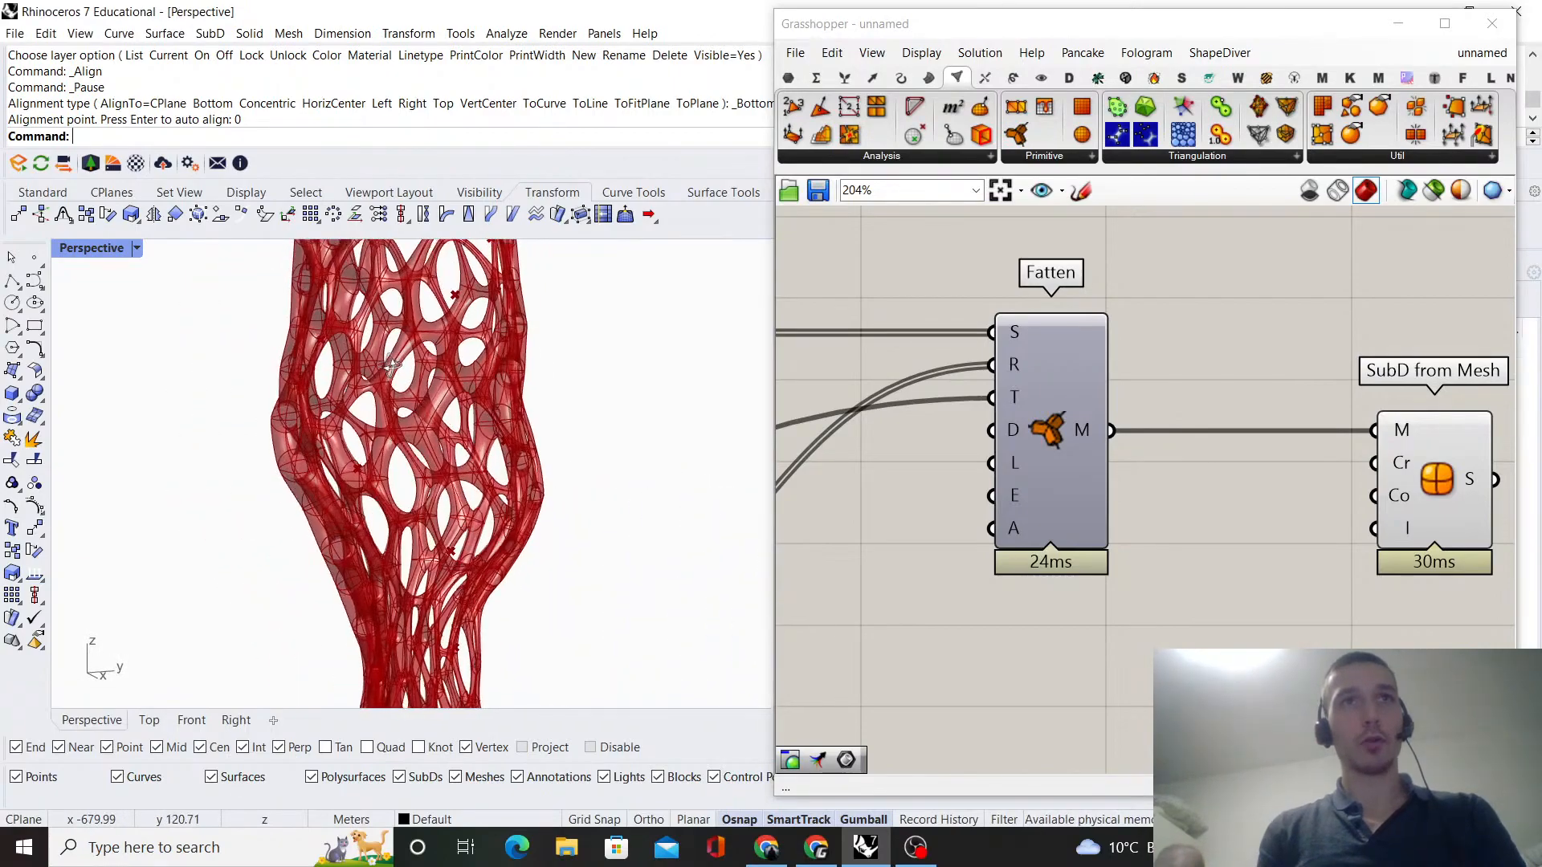
scroll(401, 354, down, 5)
right_drag(466, 377, 557, 375)
scroll(522, 627, up, 6)
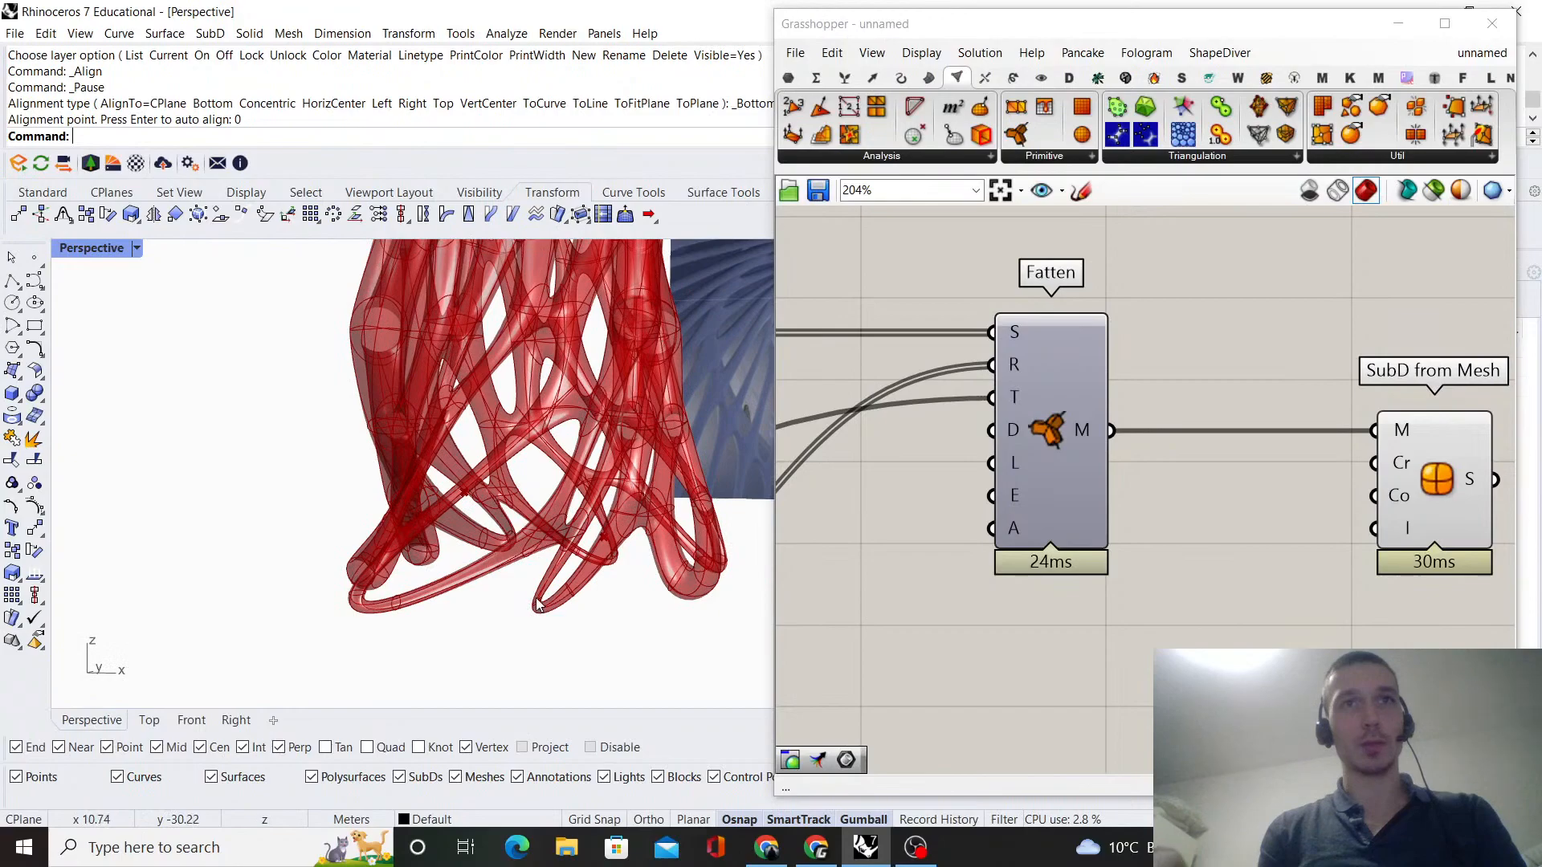
right_drag(399, 677, 471, 437)
scroll(574, 509, down, 6)
scroll(554, 410, up, 6)
scroll(473, 441, down, 5)
click(1272, 539)
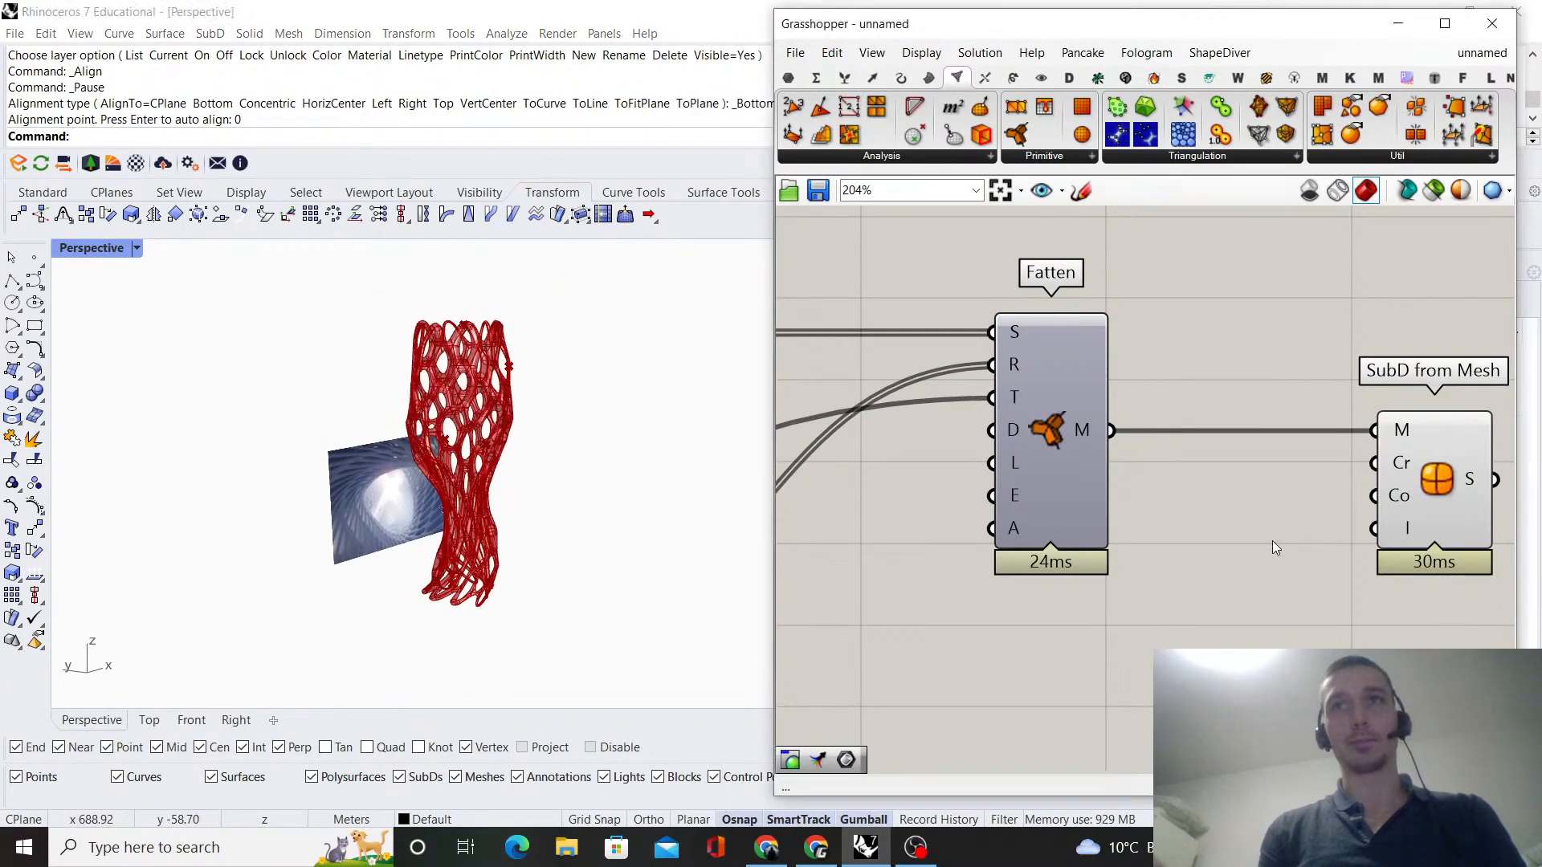
- Review the definition's component chain from Hexagonal Structure and Curve Proximity through Network From Lines to Pinch'n Spread Points
scroll(1265, 522, down, 4)
click(1343, 499)
click(1342, 398)
scroll(1084, 490, down, 6)
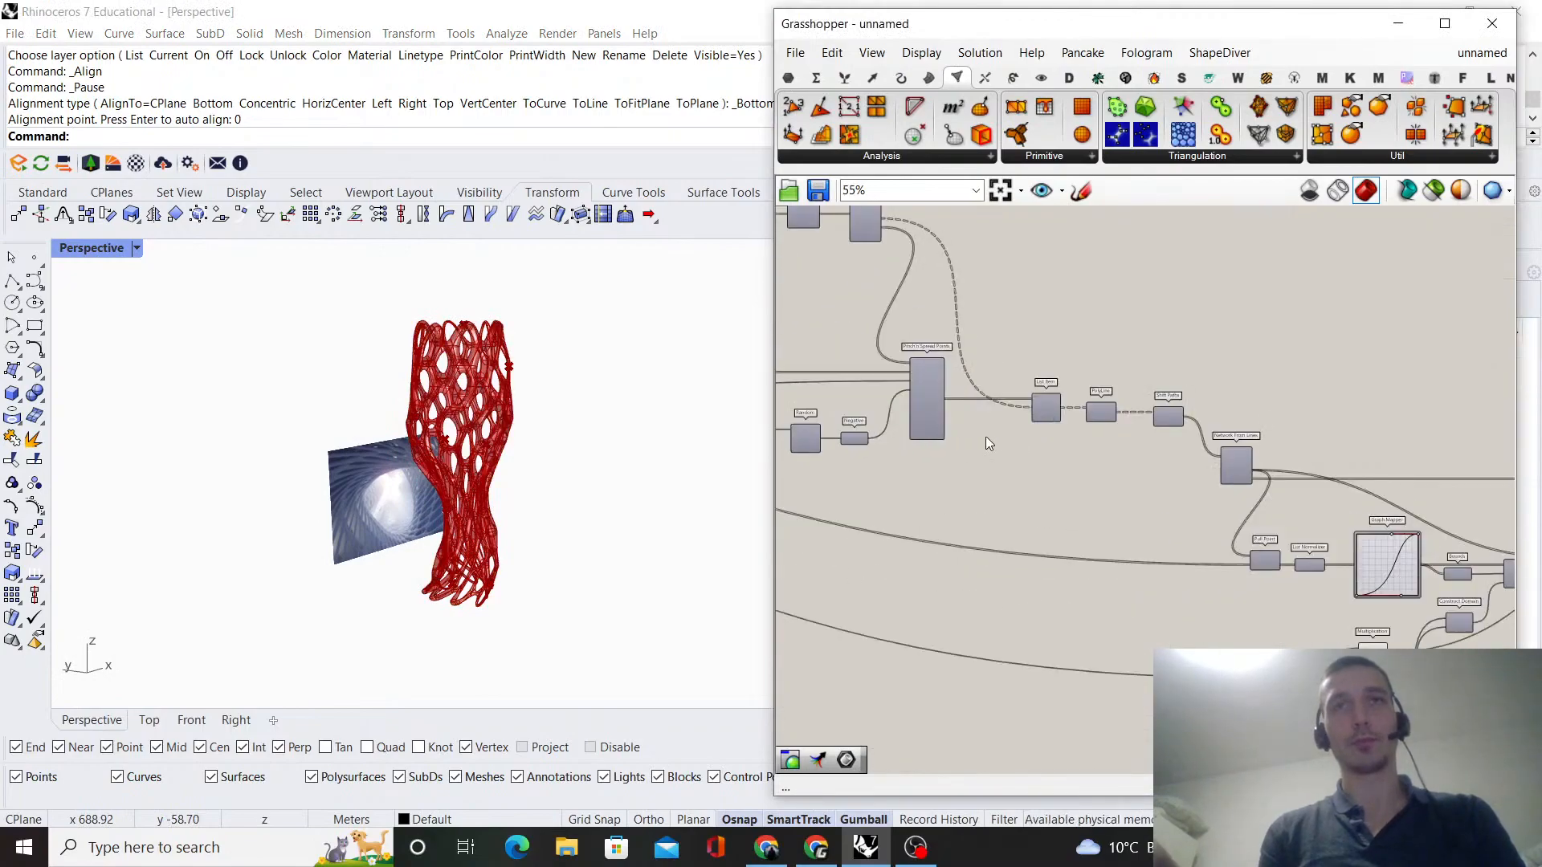
right_drag(1104, 448, 1346, 502)
scroll(990, 432, up, 9)
scroll(1028, 422, down, 5)
right_drag(1152, 573, 1014, 505)
scroll(1013, 504, up, 3)
scroll(1014, 504, down, 5)
right_drag(1213, 467, 1034, 462)
scroll(1034, 404, up, 4)
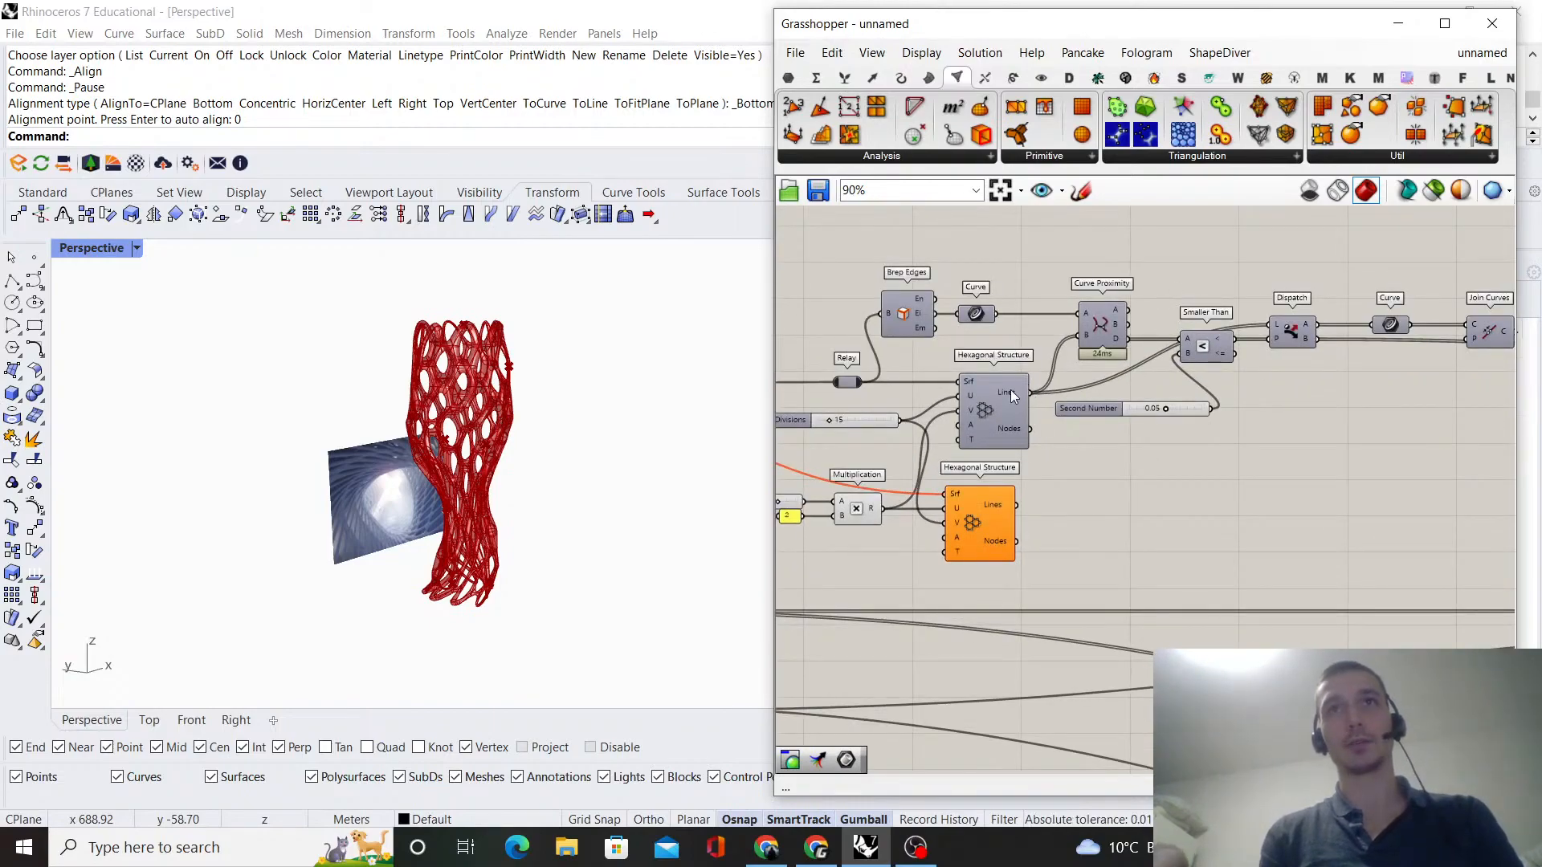
scroll(1006, 388, down, 5)
right_drag(1348, 380, 1237, 388)
scroll(1236, 388, up, 5)
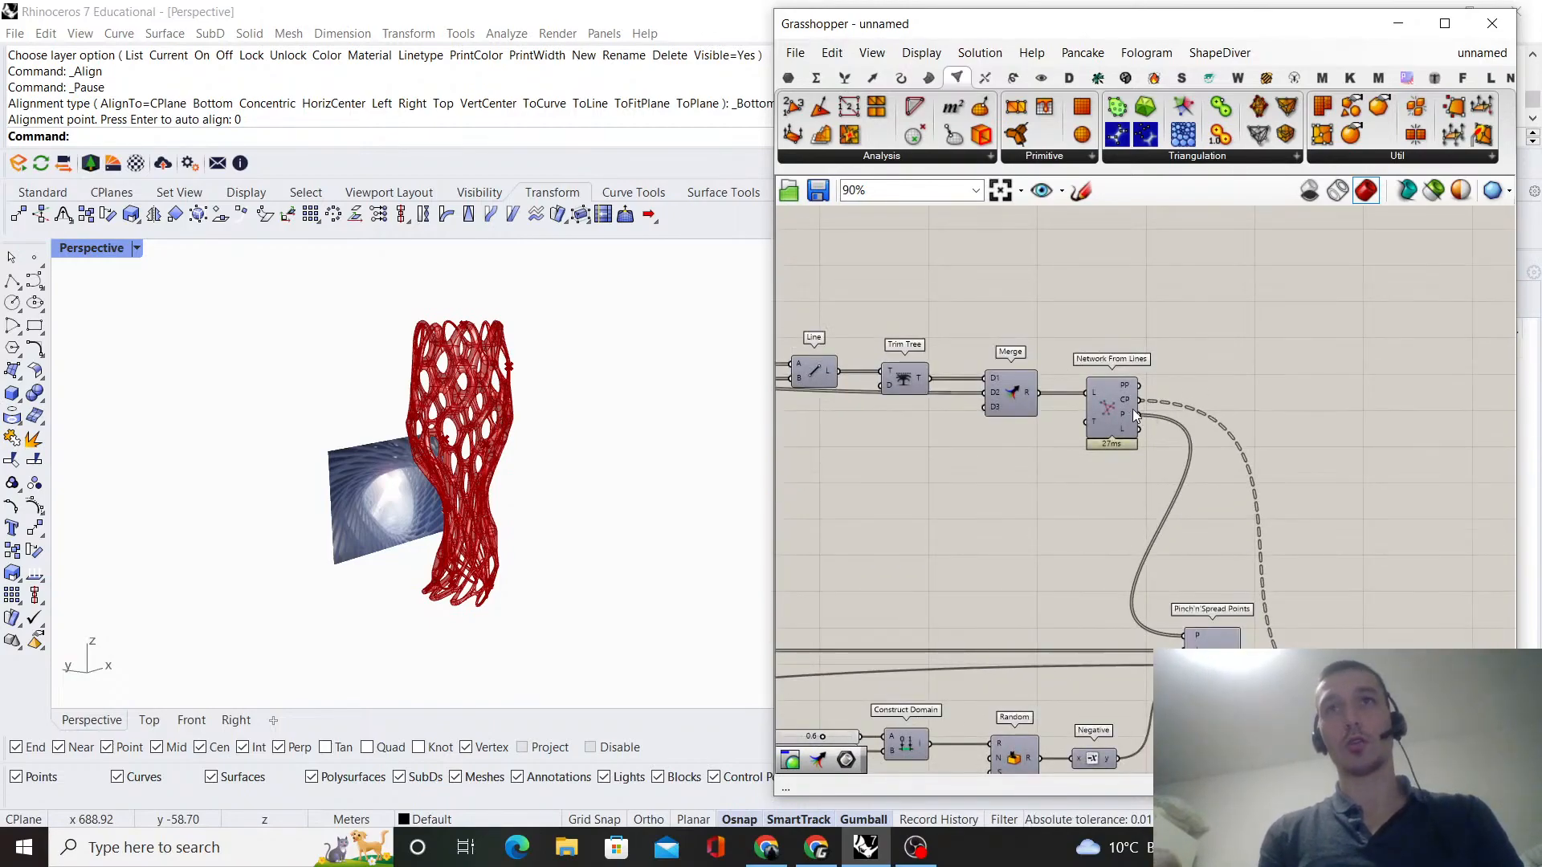
scroll(1043, 385, down, 6)
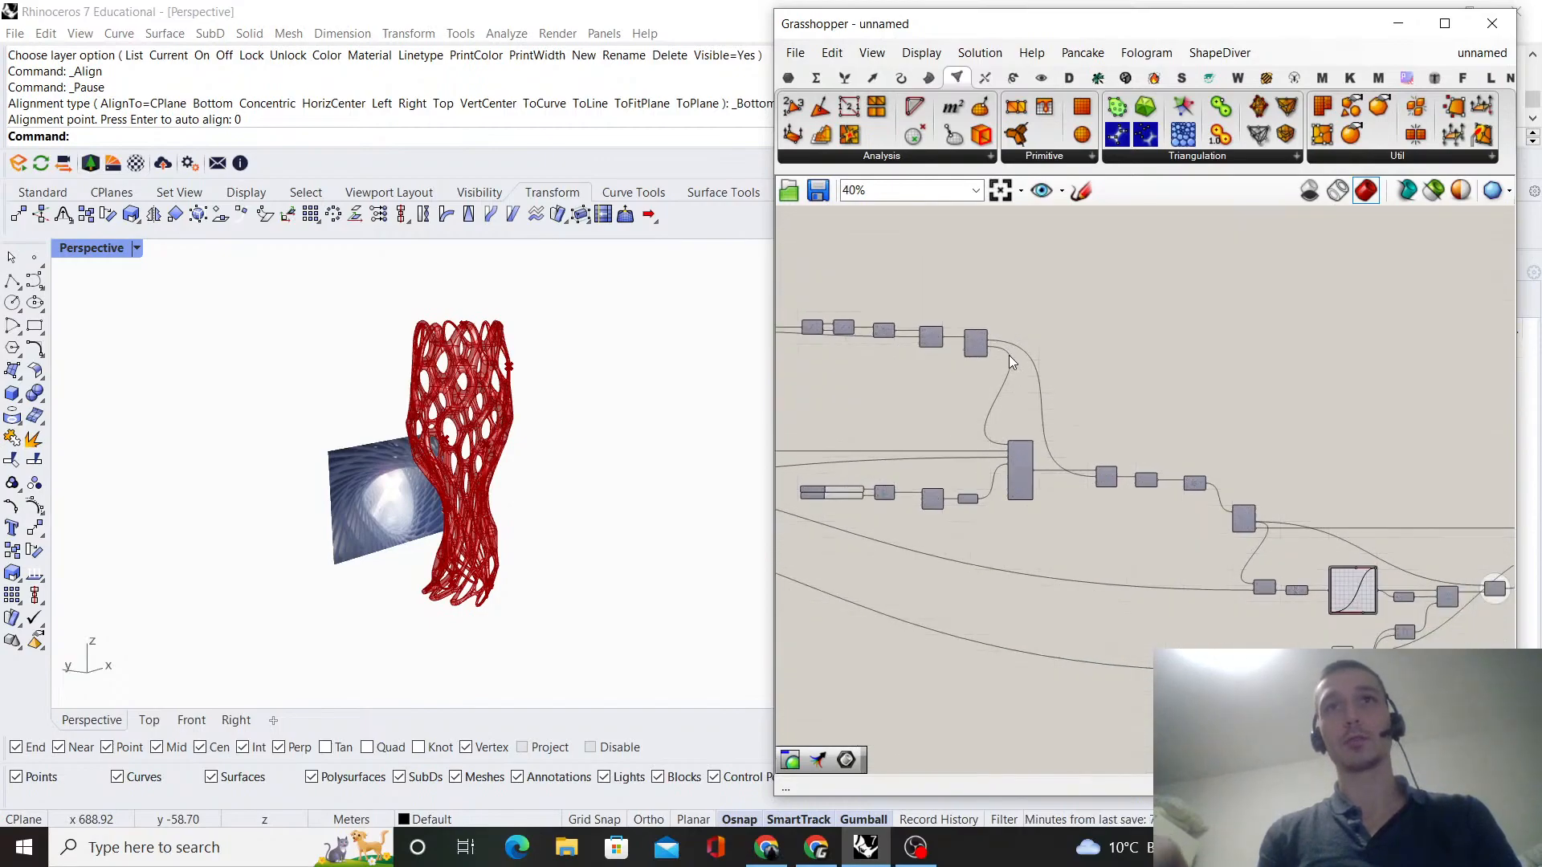
- Check the output of the Merge component after Trim Tree by briefly switching its preview on and off
drag(1363, 615, 795, 385)
mouse_move(1030, 371)
shift+mouse_down()
mouse_move(899, 316)
mouse_move(1036, 341)
shift+mouse_up()
click(932, 309)
right_drag(918, 308, 1028, 343)
scroll(986, 365, up, 8)
click(1039, 417)
middle_click(1091, 328)
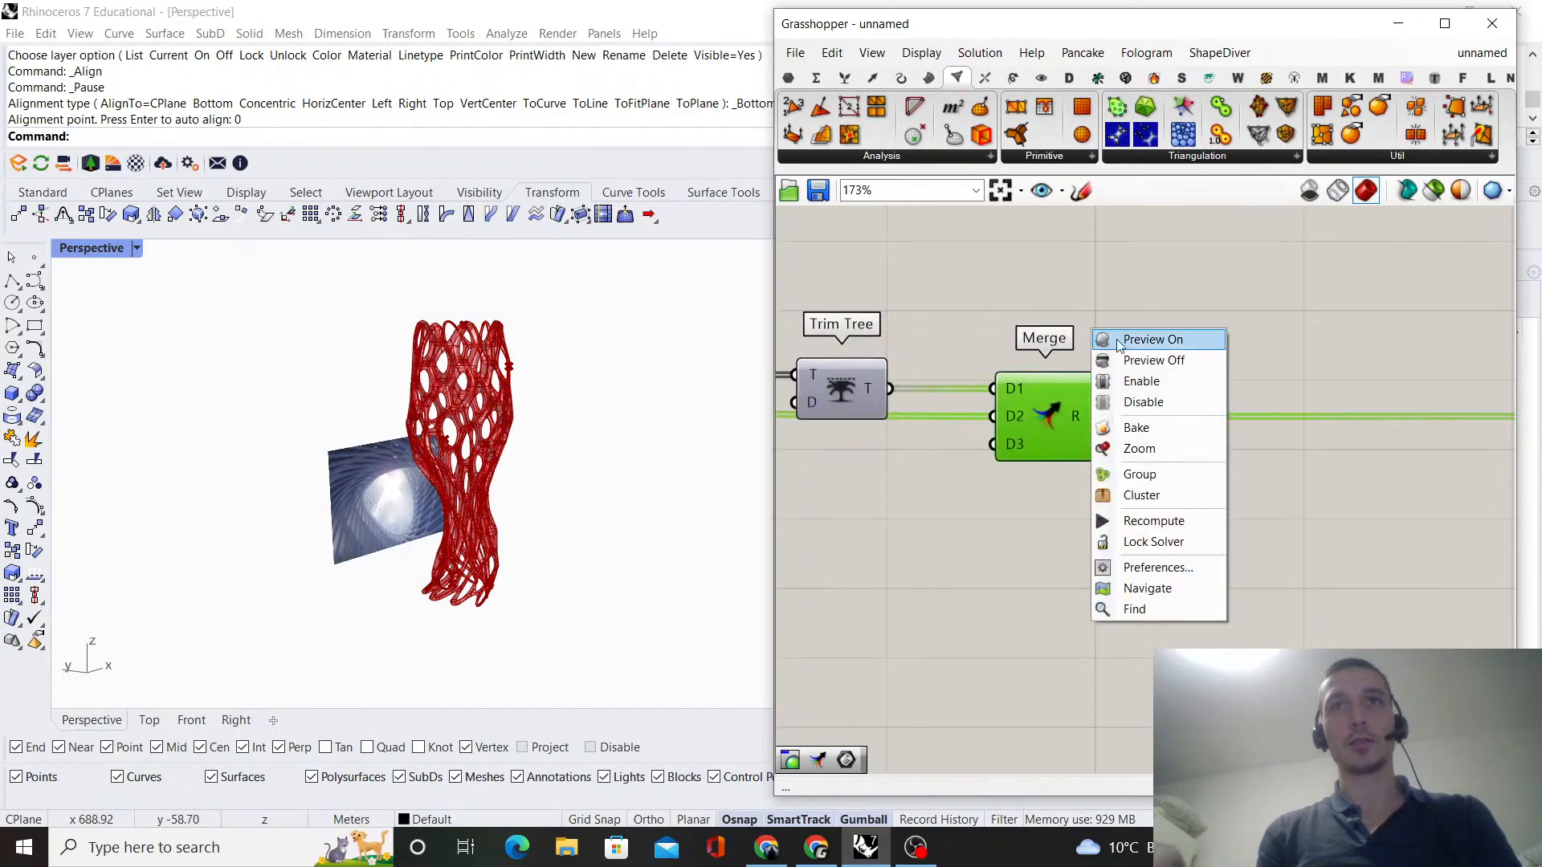
click(1133, 345)
click(1213, 297)
click(1059, 406)
middle_click(1142, 330)
click(1207, 360)
click(1216, 343)
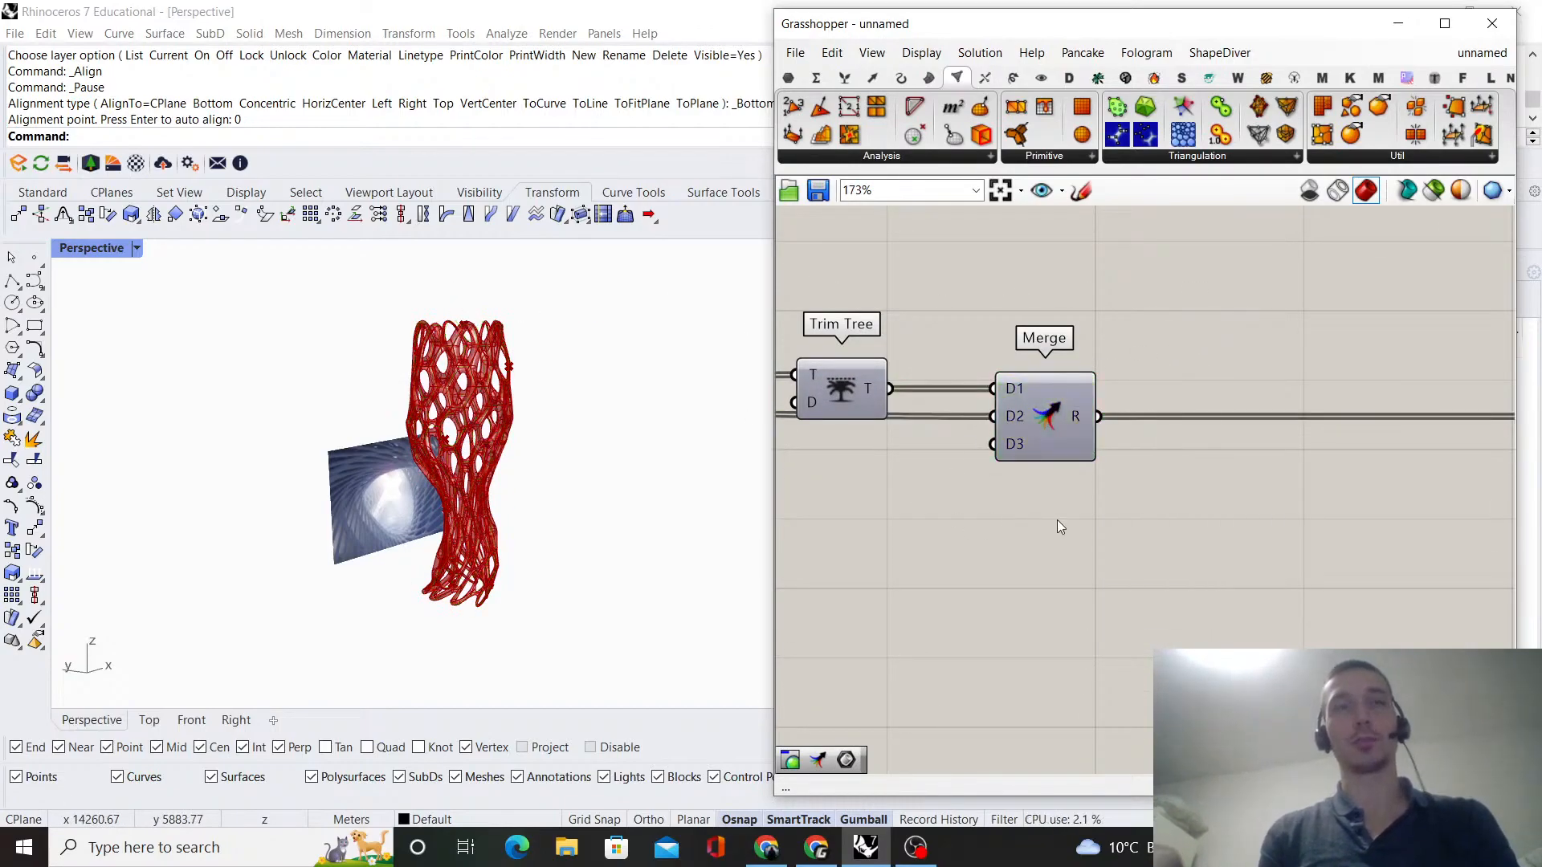
- Add a Discontinuity component below the main wire and connect Merge's R output to its C input
double_click(1216, 540)
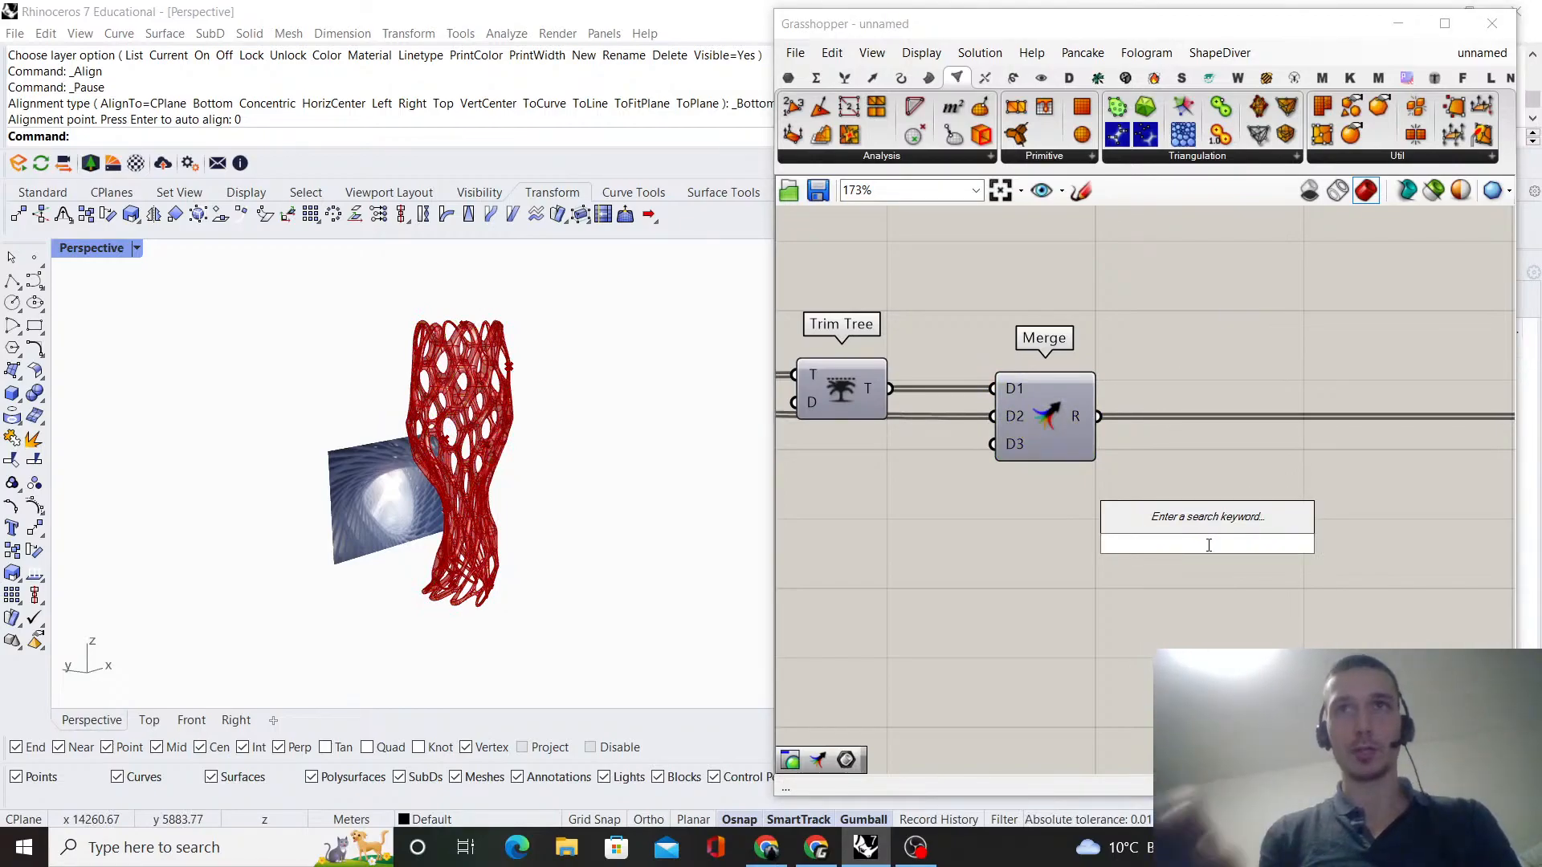
text(d)
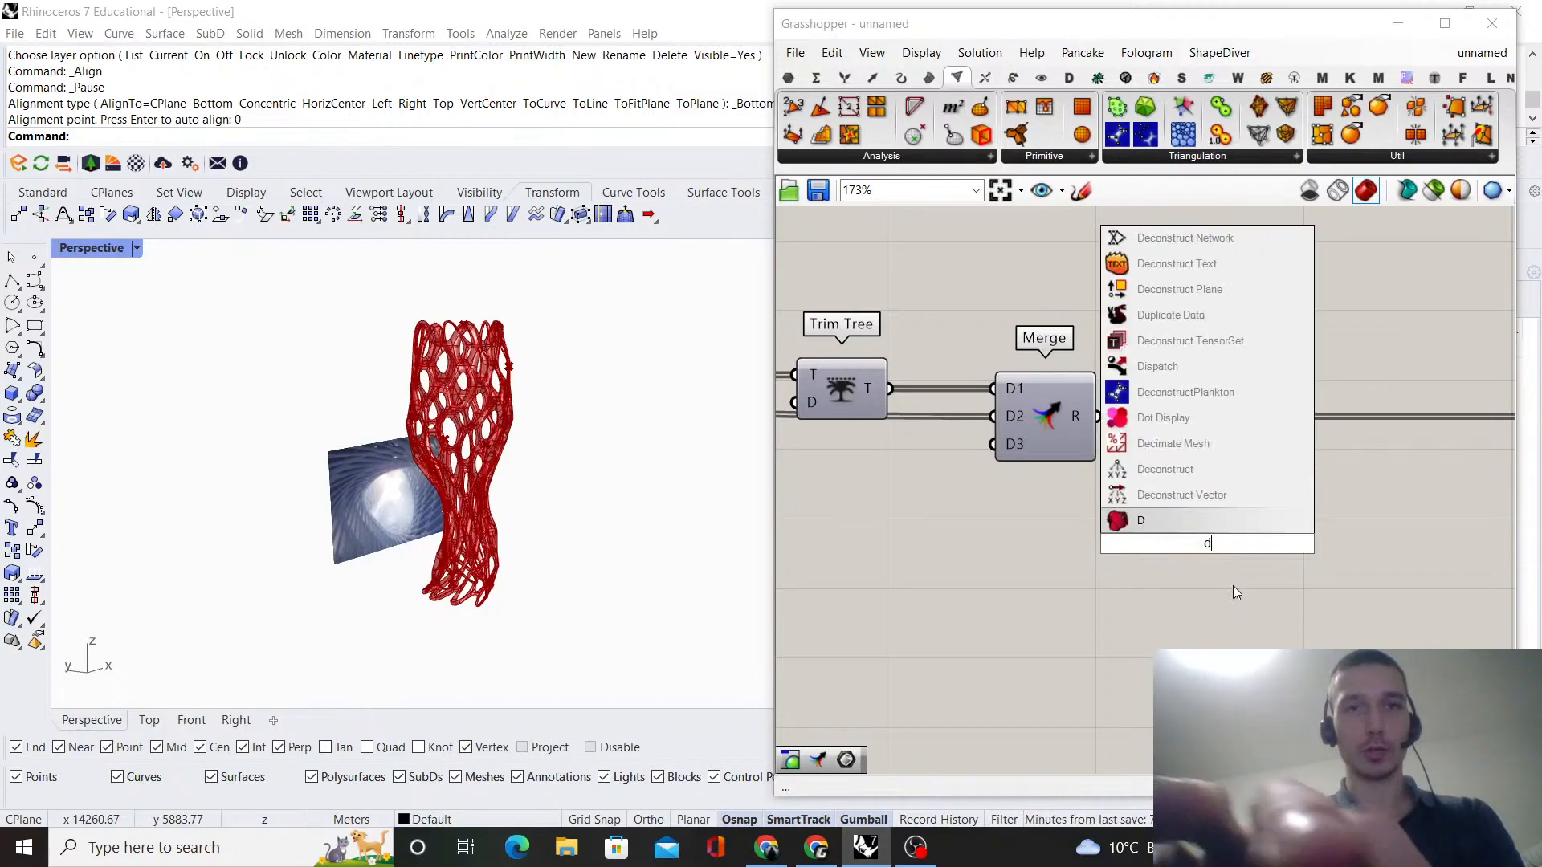
text(isconti)
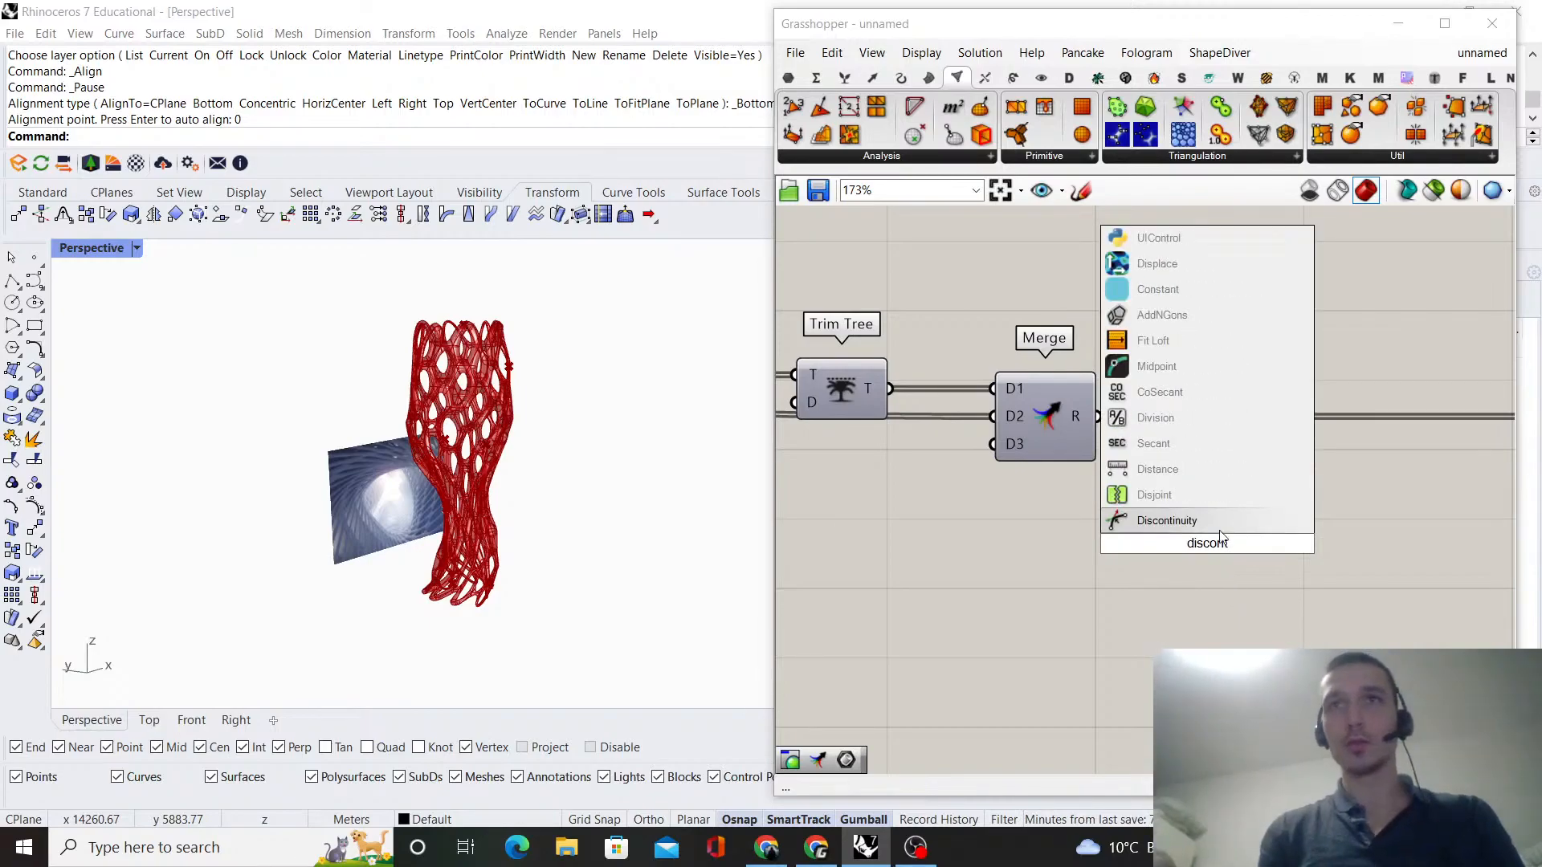
key(Return)
drag(1164, 498, 1165, 526)
right_drag(1341, 510, 1196, 475)
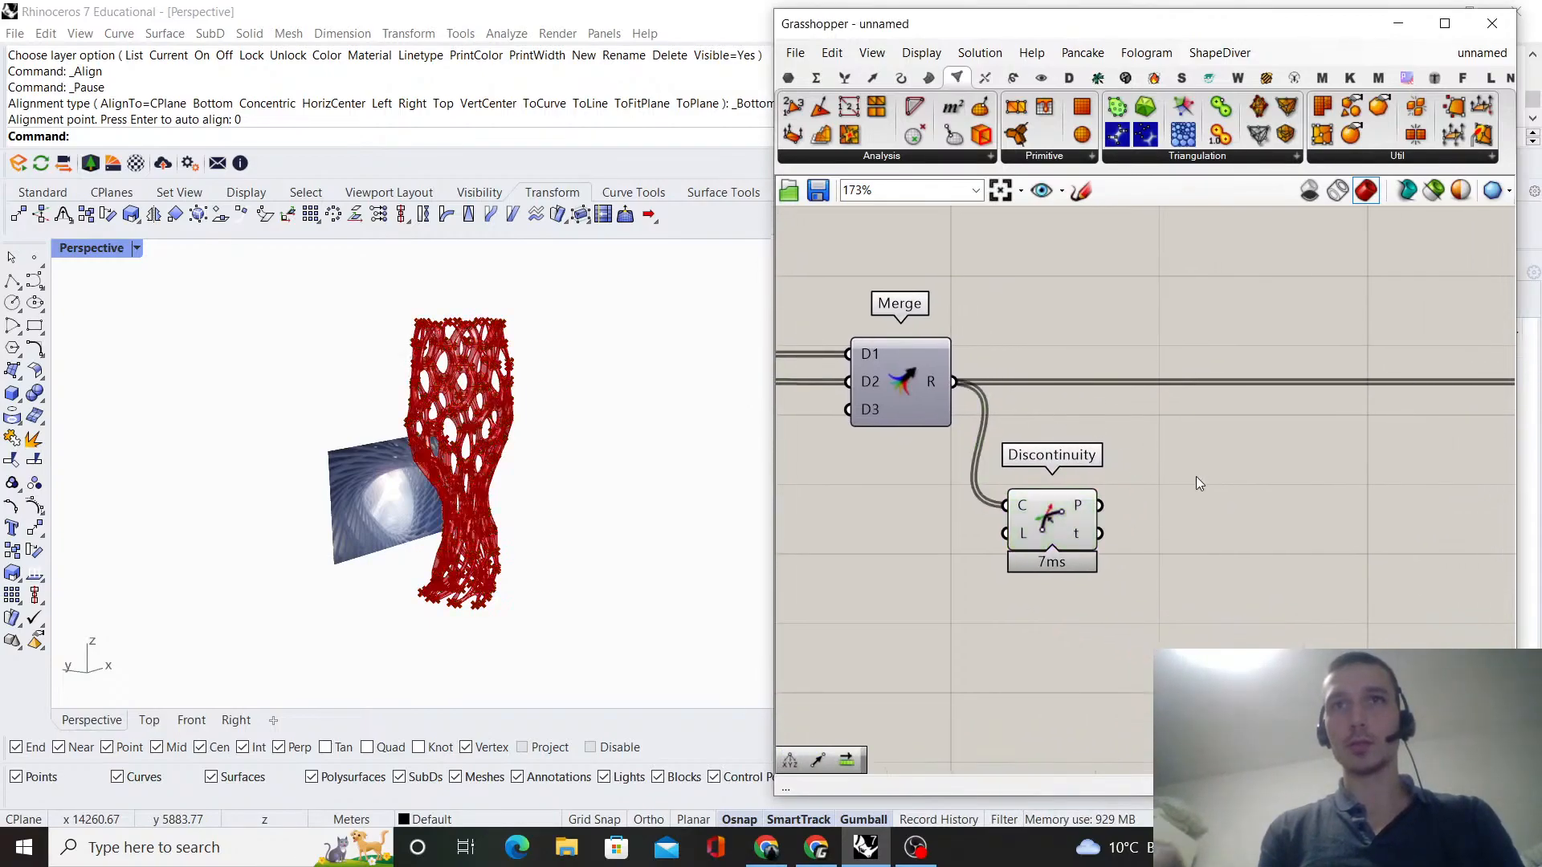
- Add a Shift Paths component and connect Discontinuity's P output to its D input
double_click(1192, 481)
text(shift paths)
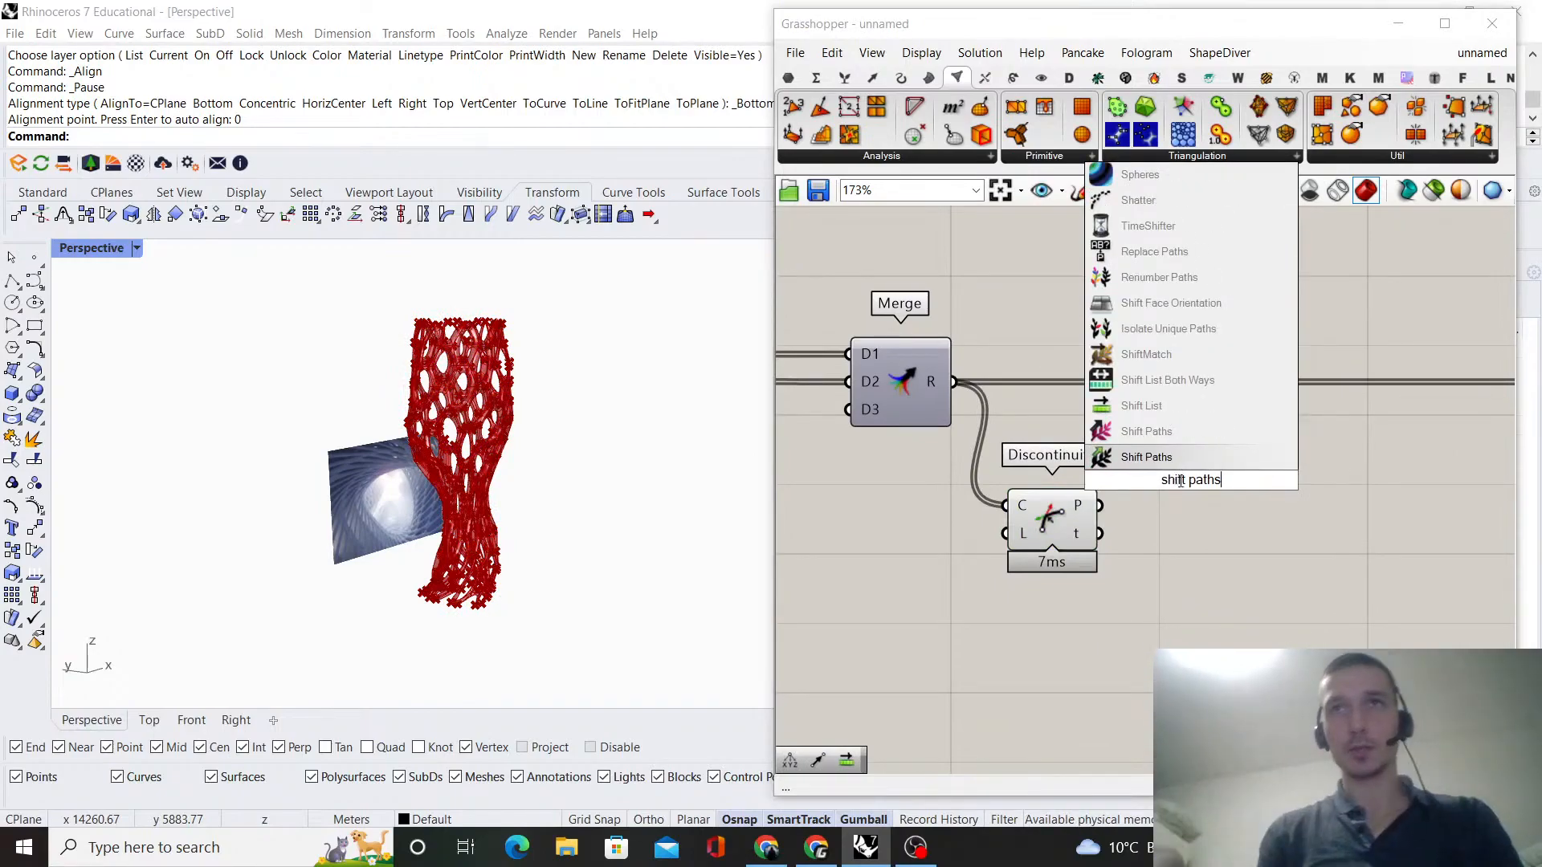
key(Return)
drag(1098, 506, 1211, 514)
mouse_move(1250, 522)
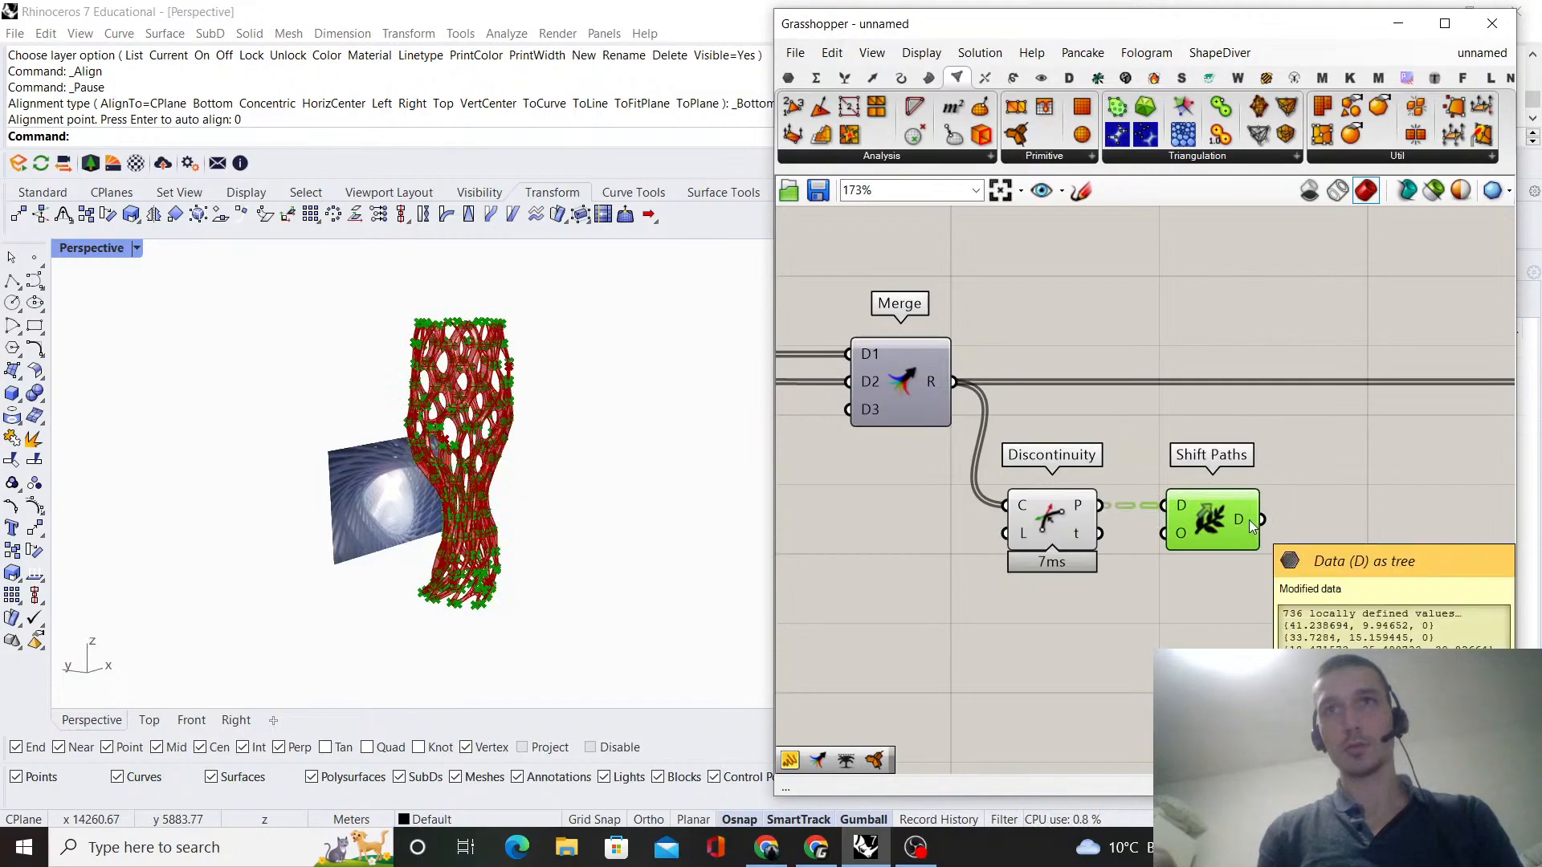
- Add a point Deconstruct component and feed it the shifted points from Shift Paths
right_drag(1373, 500, 1288, 488)
double_click(1288, 488)
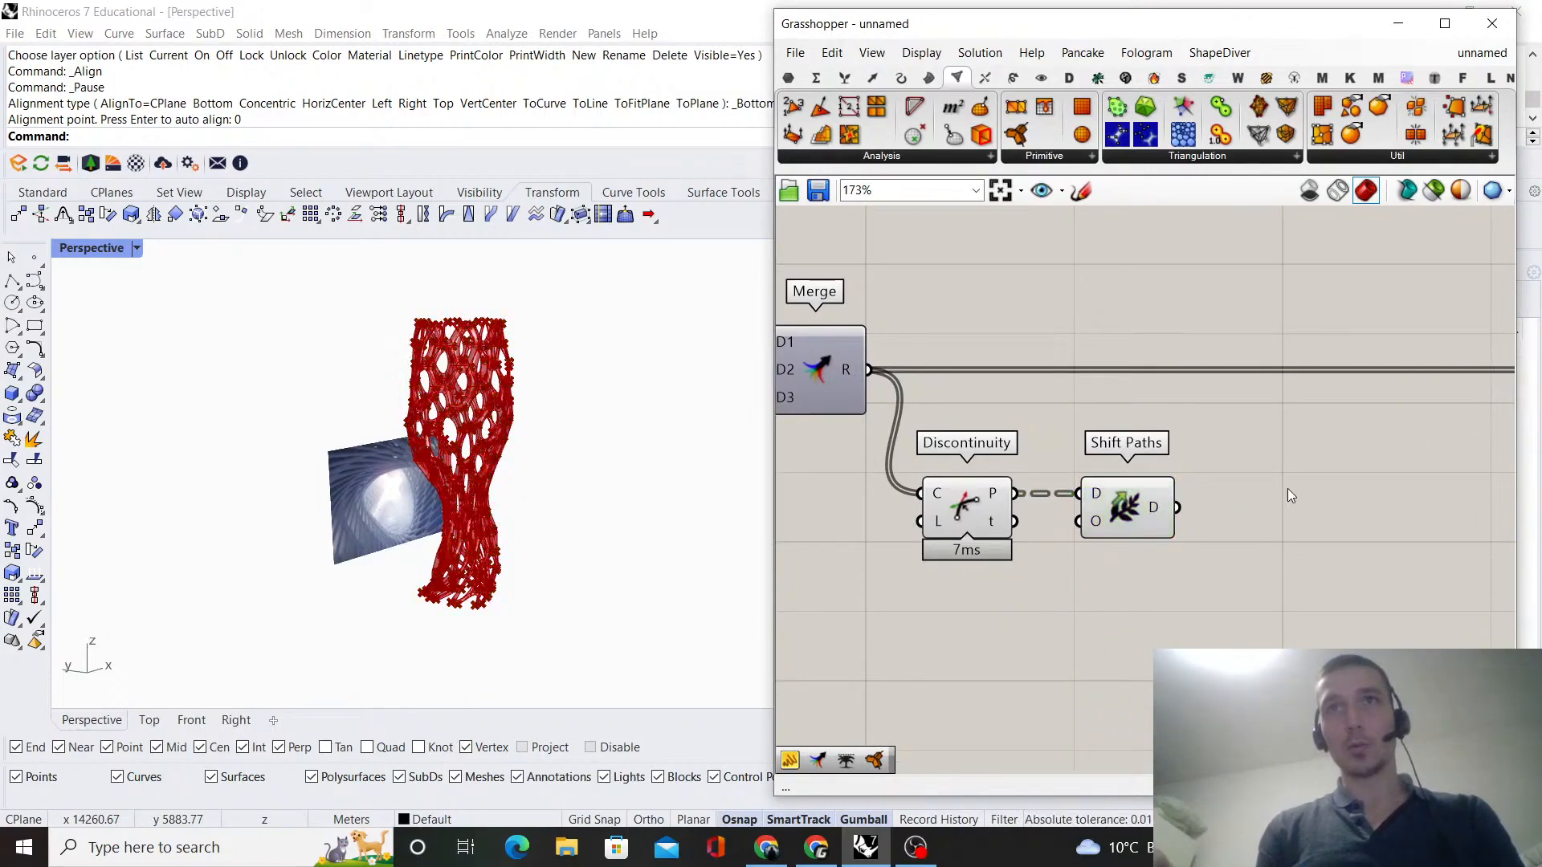
text(deconstr)
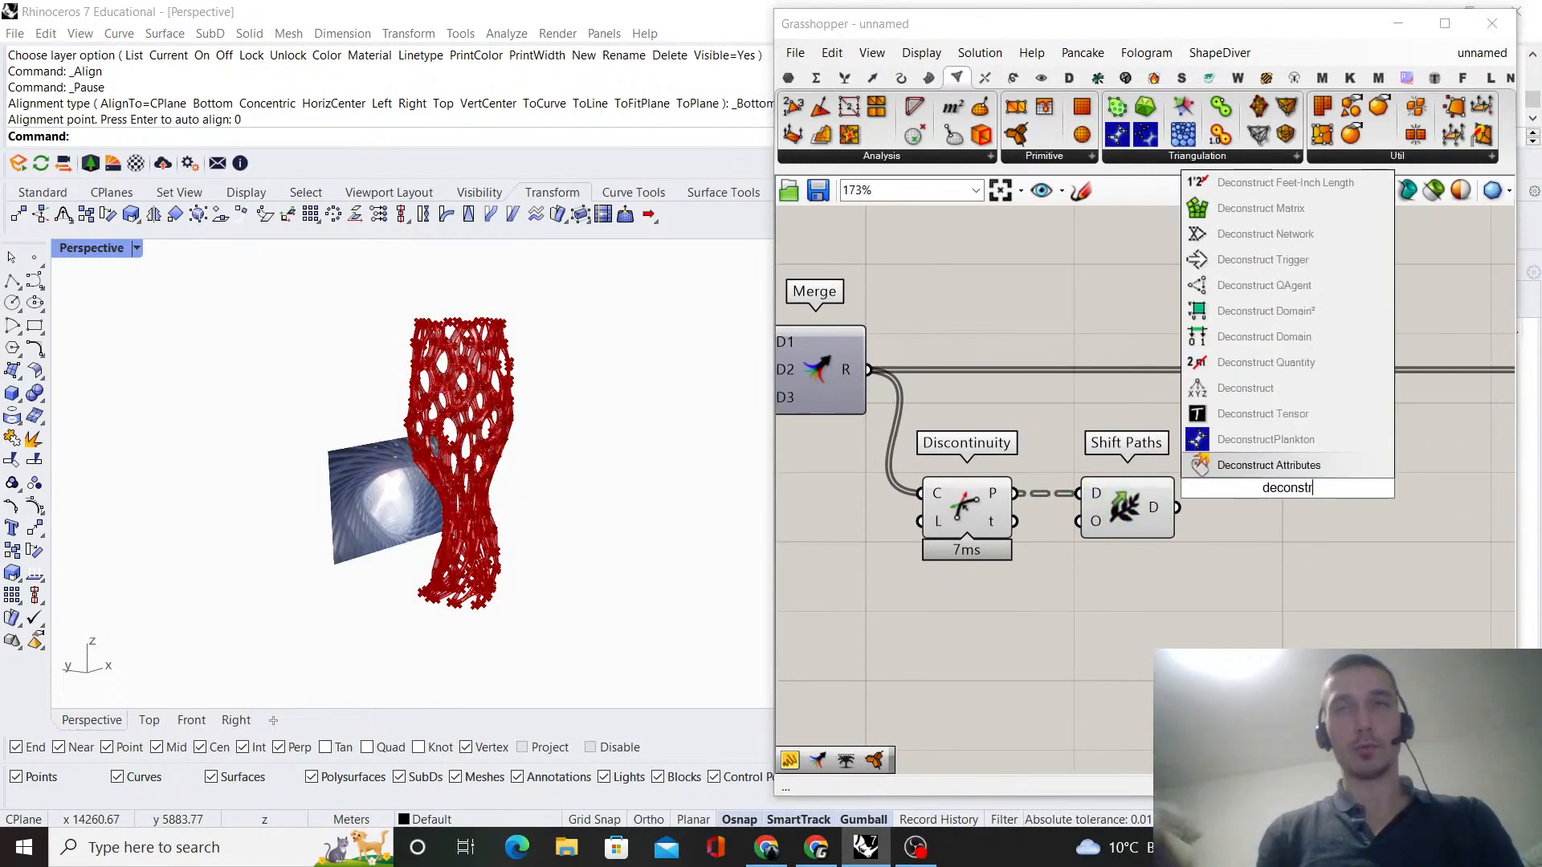
click(1285, 390)
drag(1239, 483, 1240, 488)
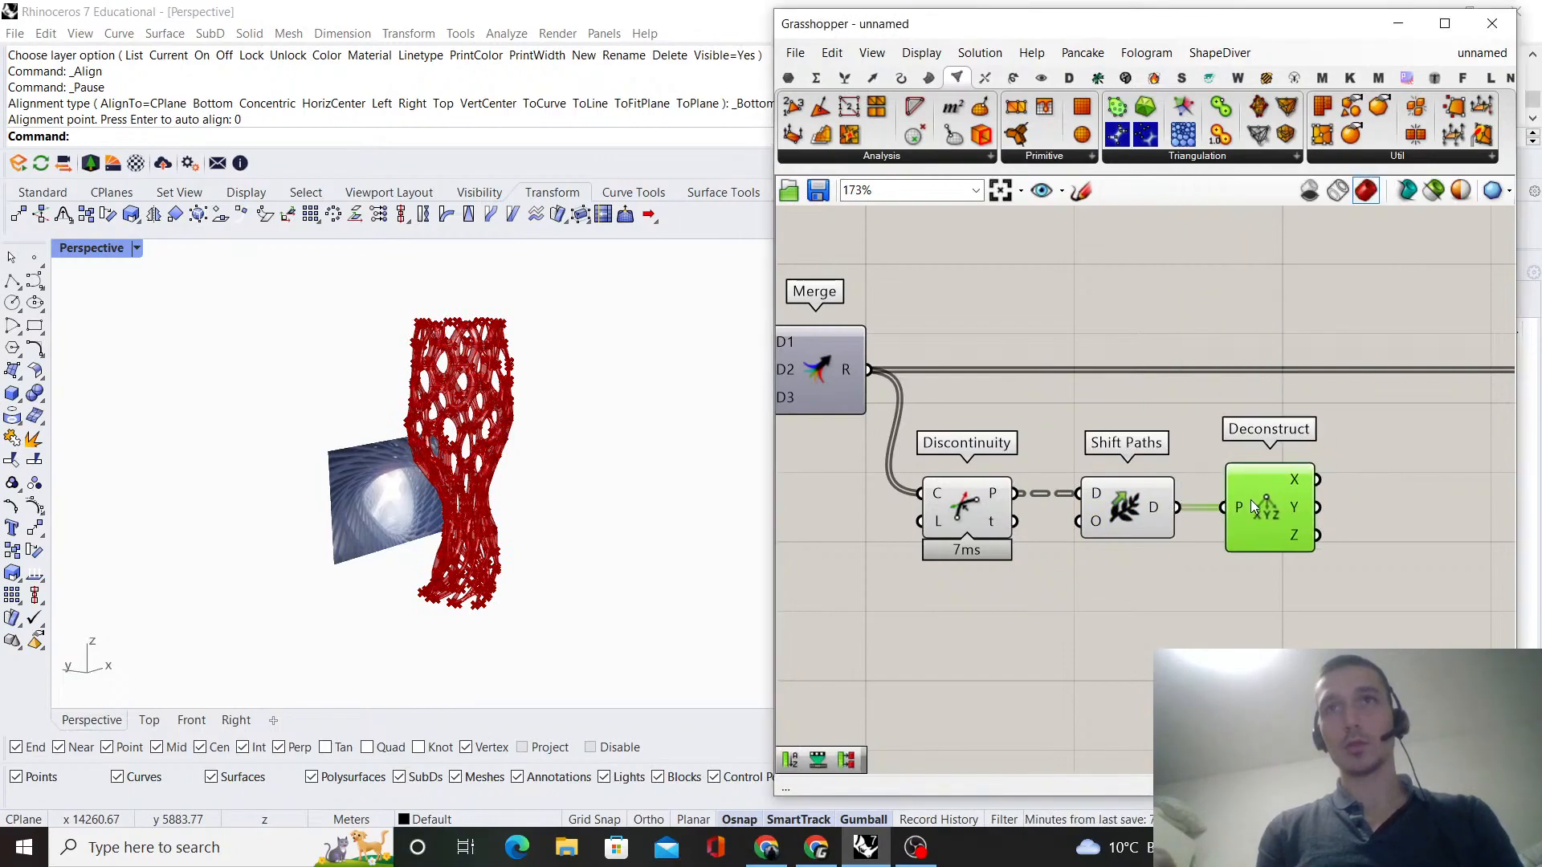
- Add a Sort List component and connect Deconstruct's Z output to its K input
right_drag(1465, 538, 1261, 513)
double_click(1262, 504)
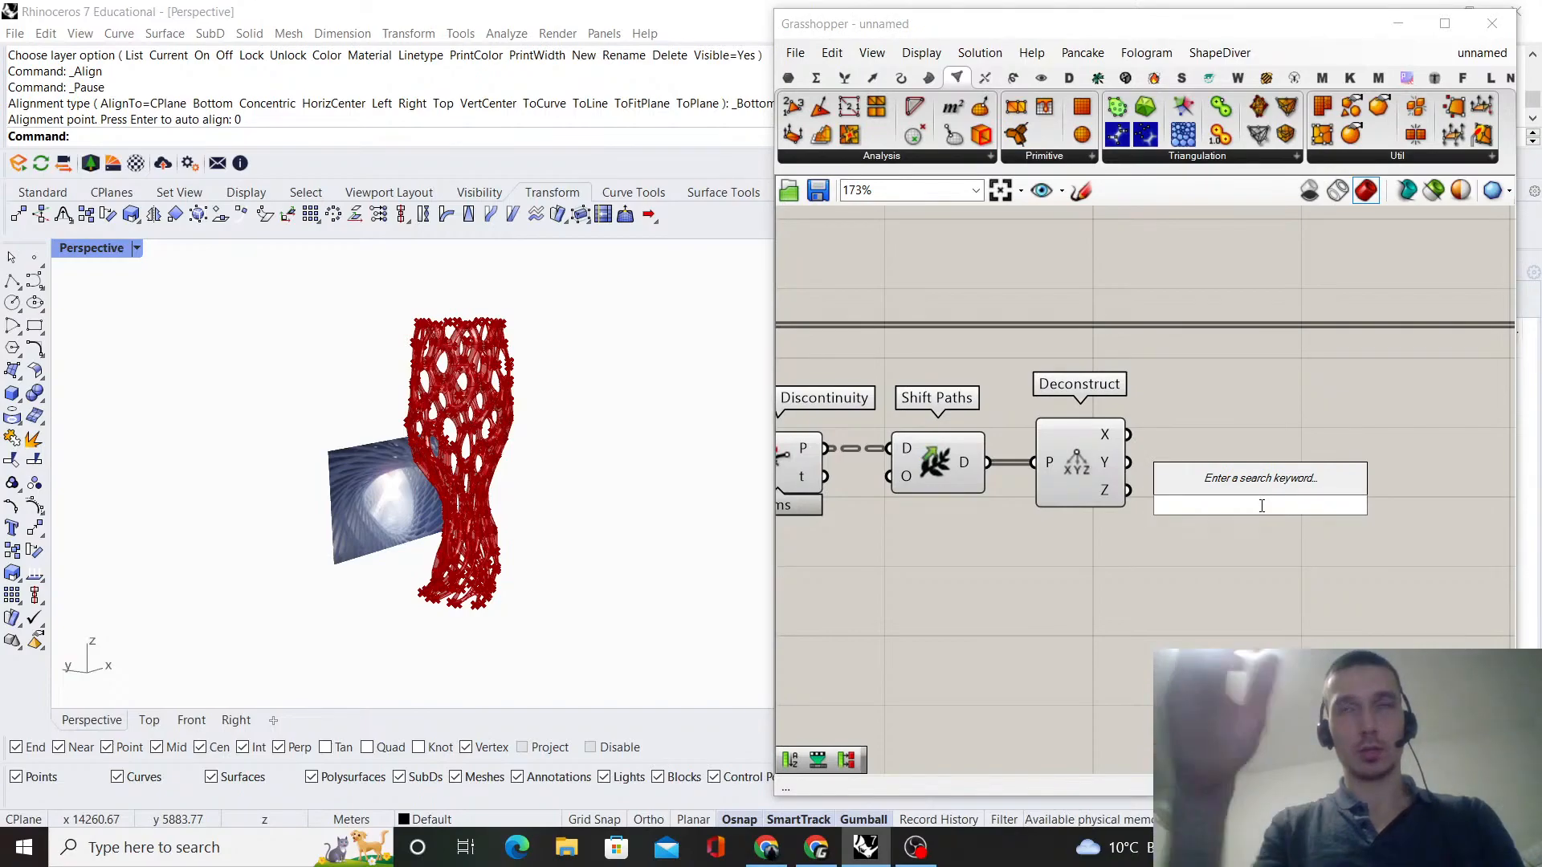
text(sort list)
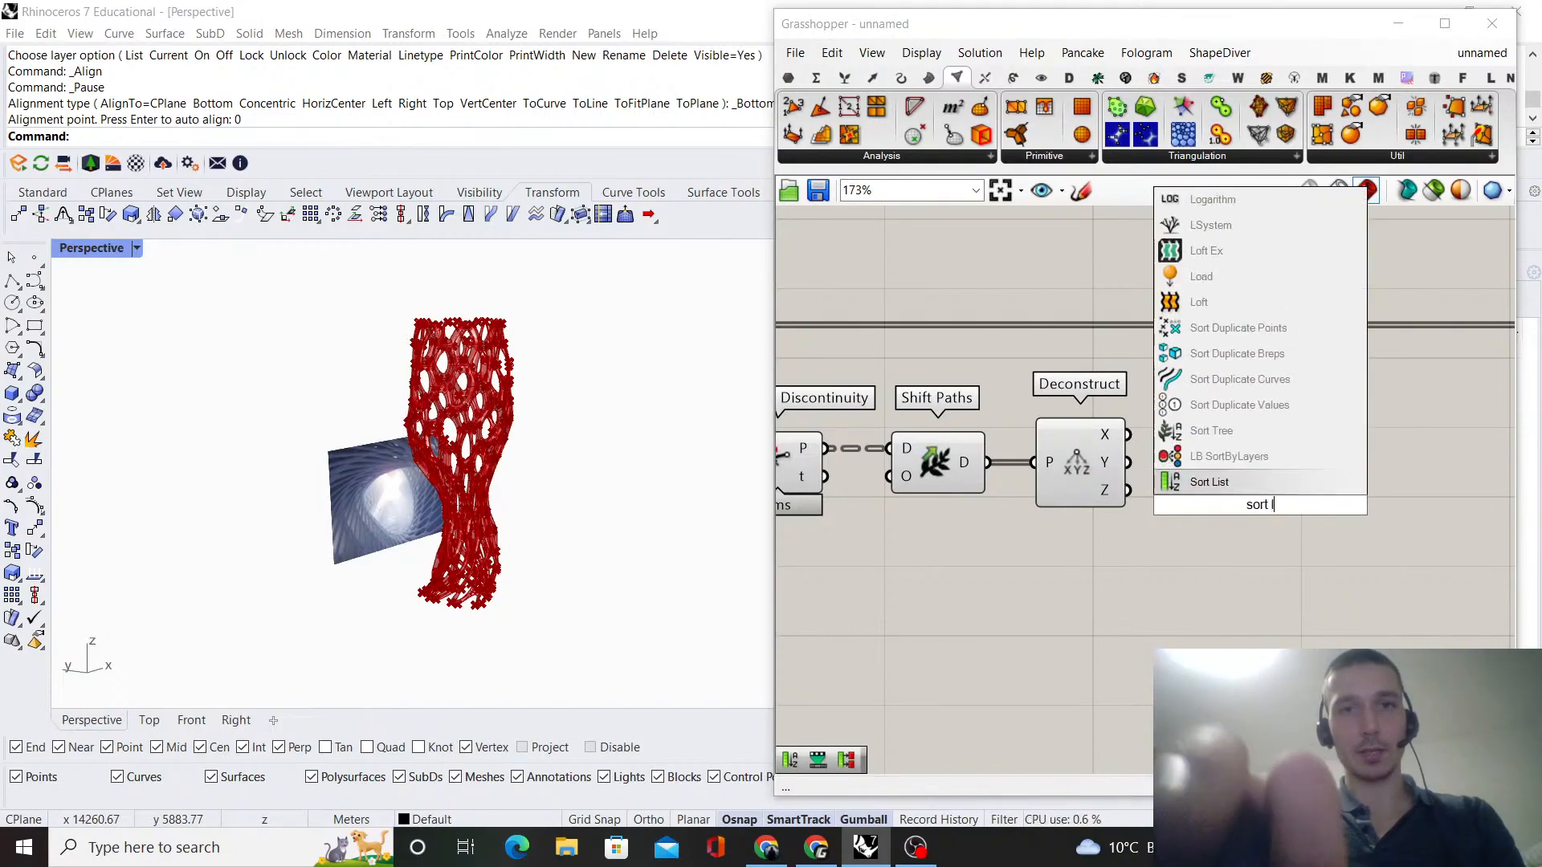
key(Return)
scroll(1126, 483, up, 1)
drag(1128, 491, 1231, 494)
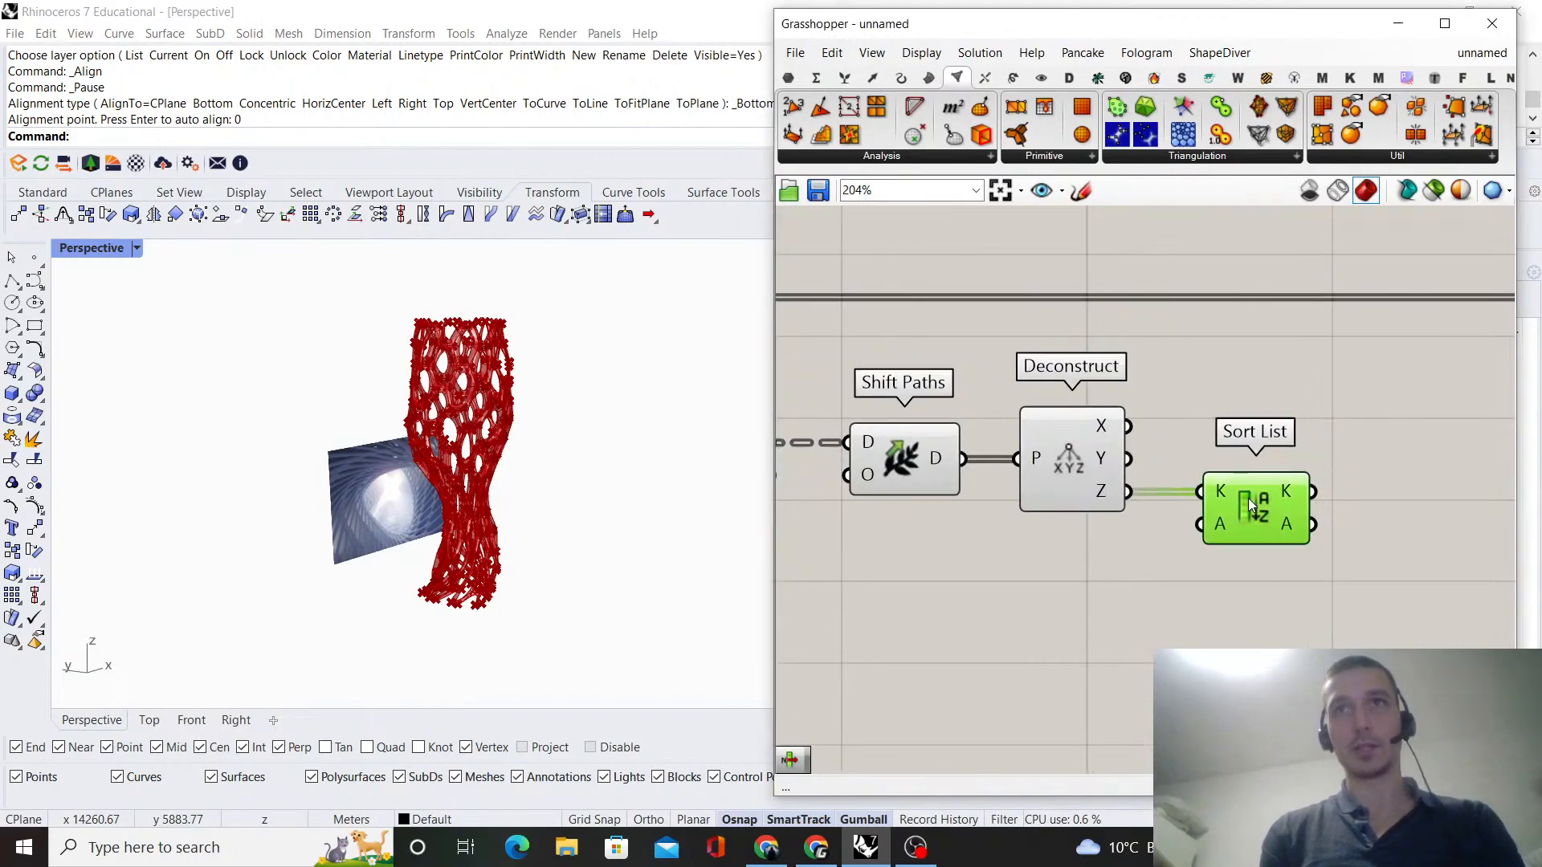
- Connect Shift Paths' D output to Sort List's A input and turn off the previews of Discontinuity, Shift Paths and Deconstruct
scroll(1248, 498, down, 3)
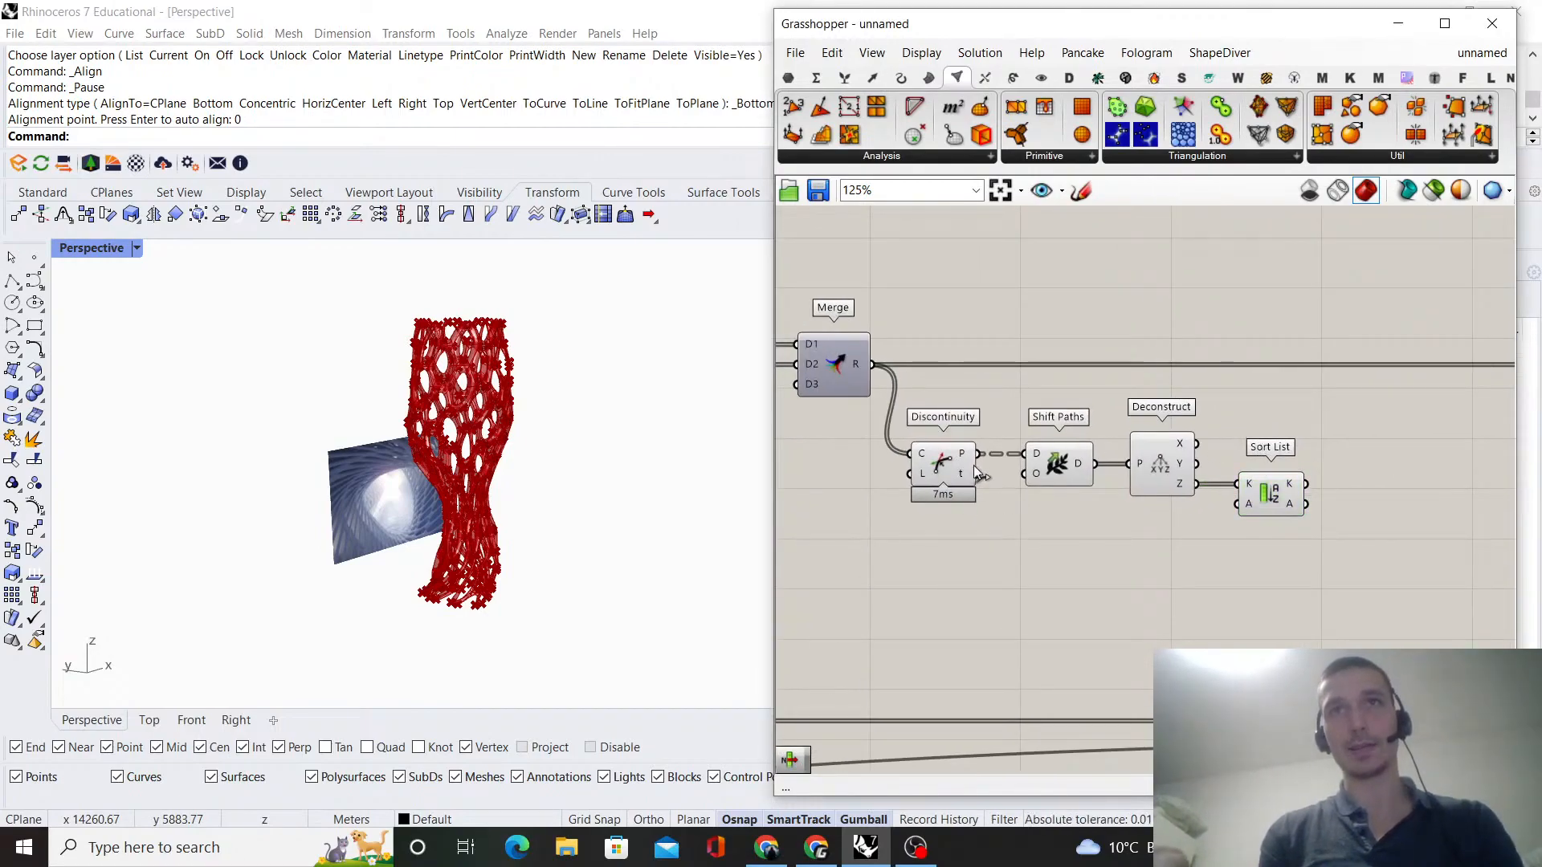
drag(1204, 528, 984, 370)
right_click(1036, 320)
click(1081, 444)
scroll(1166, 499, up, 4)
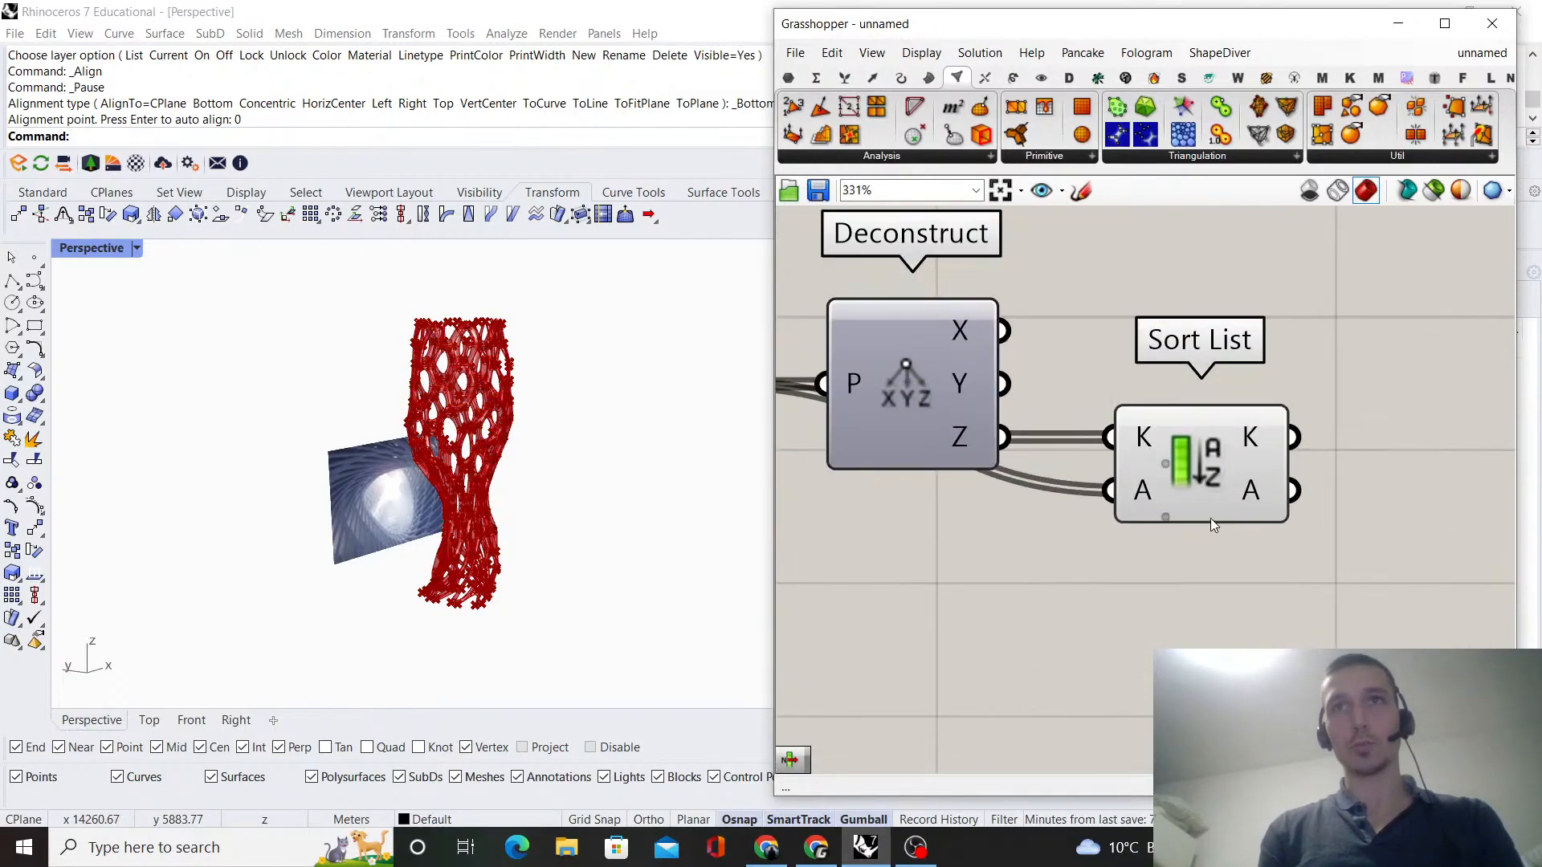
- Add a B input to Sort List and connect Deconstruct's Z output to it
click(1164, 516)
click(1216, 493)
scroll(1124, 455, down, 3)
scroll(1124, 455, up, 4)
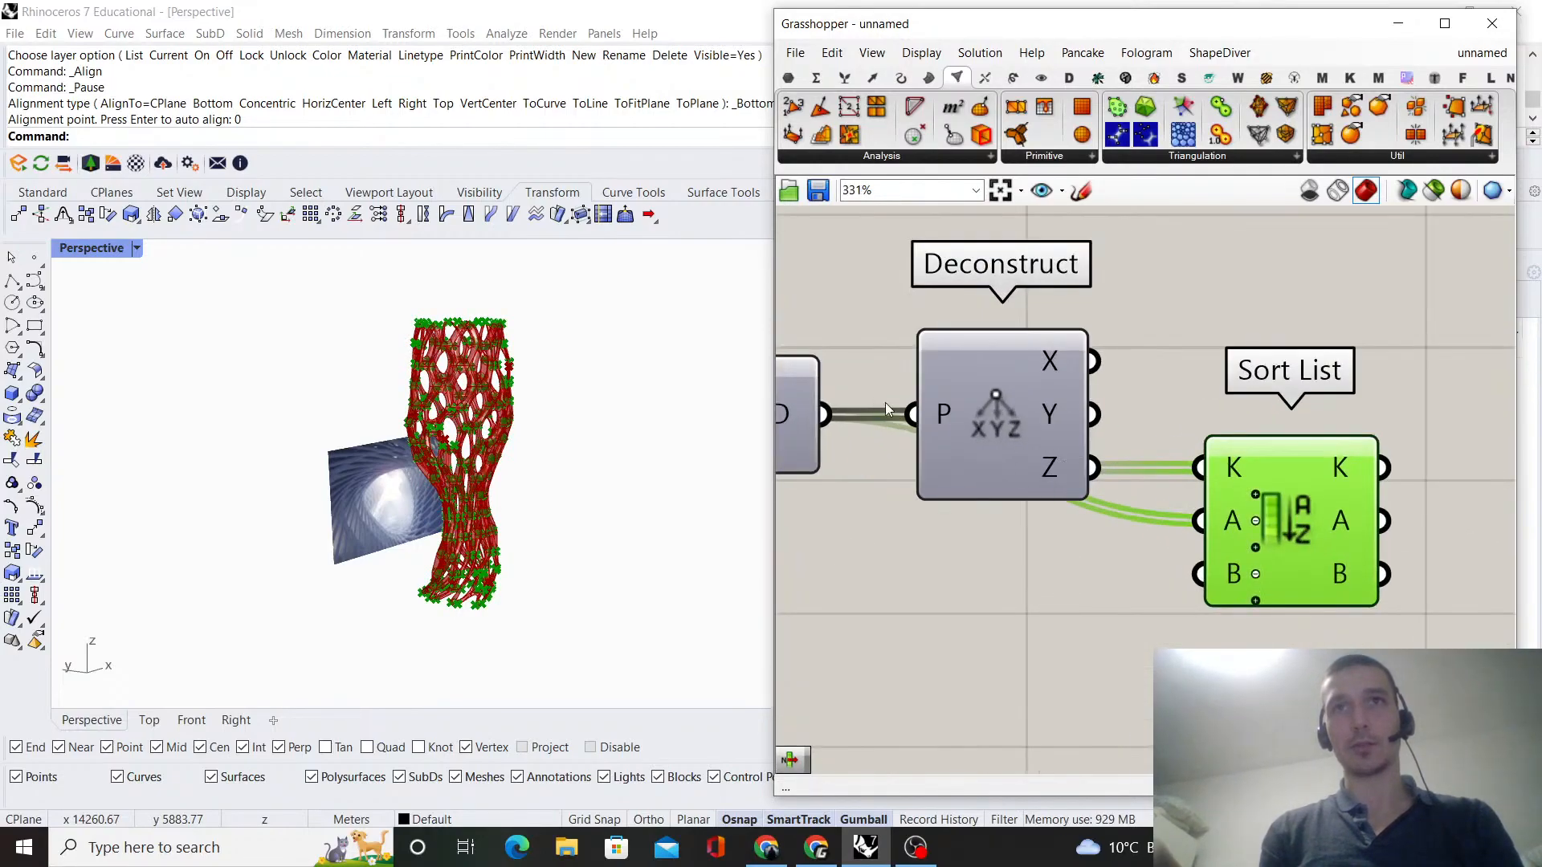
scroll(835, 426, down, 3)
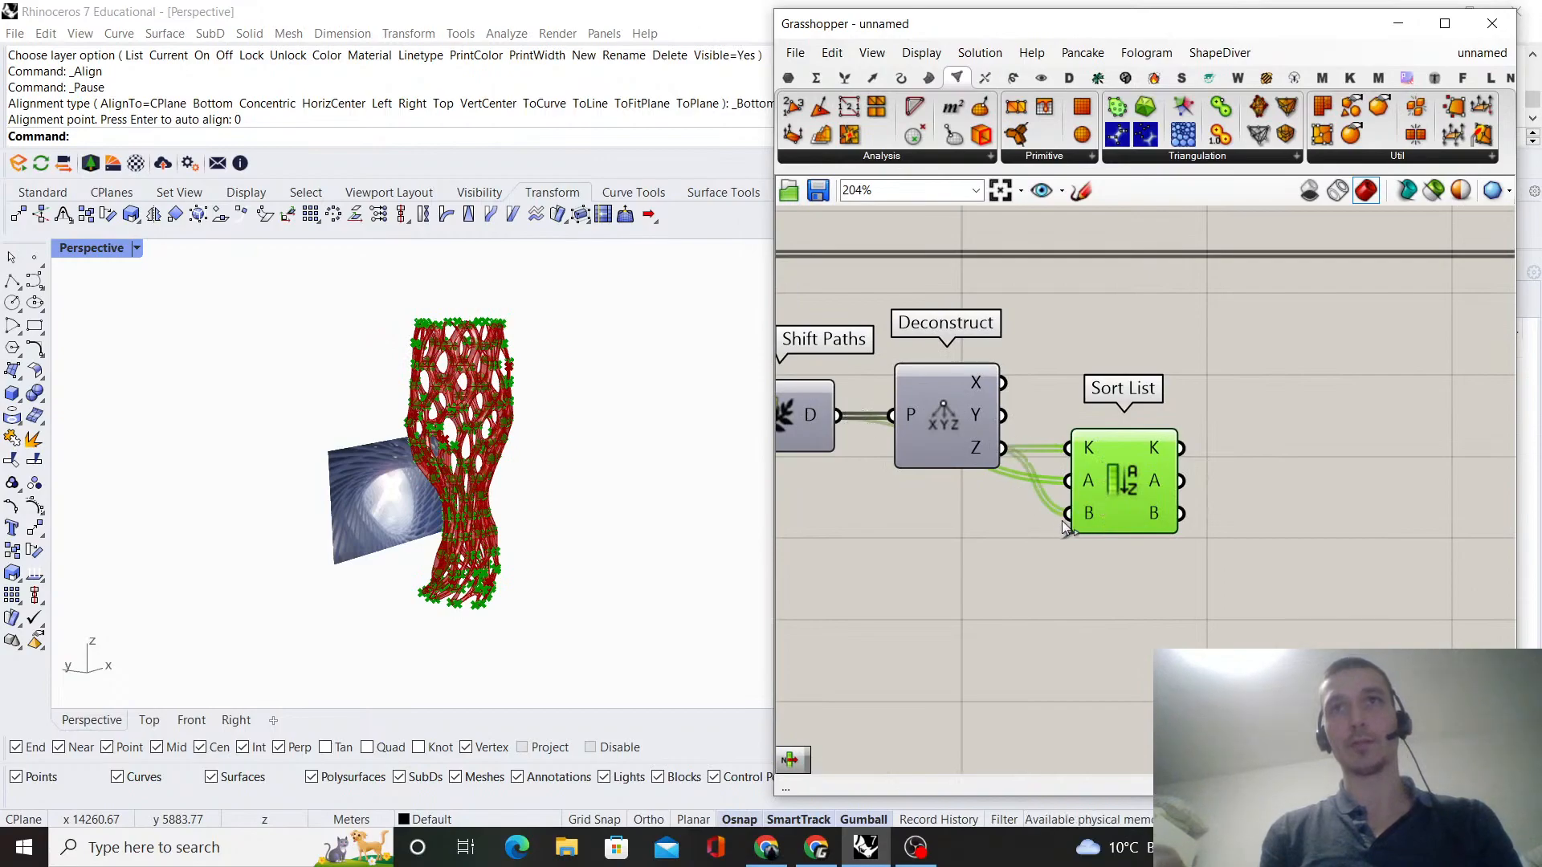
- Add a List Item component fed by Sort List's B output and give it an additional -1 output
double_click(1338, 508)
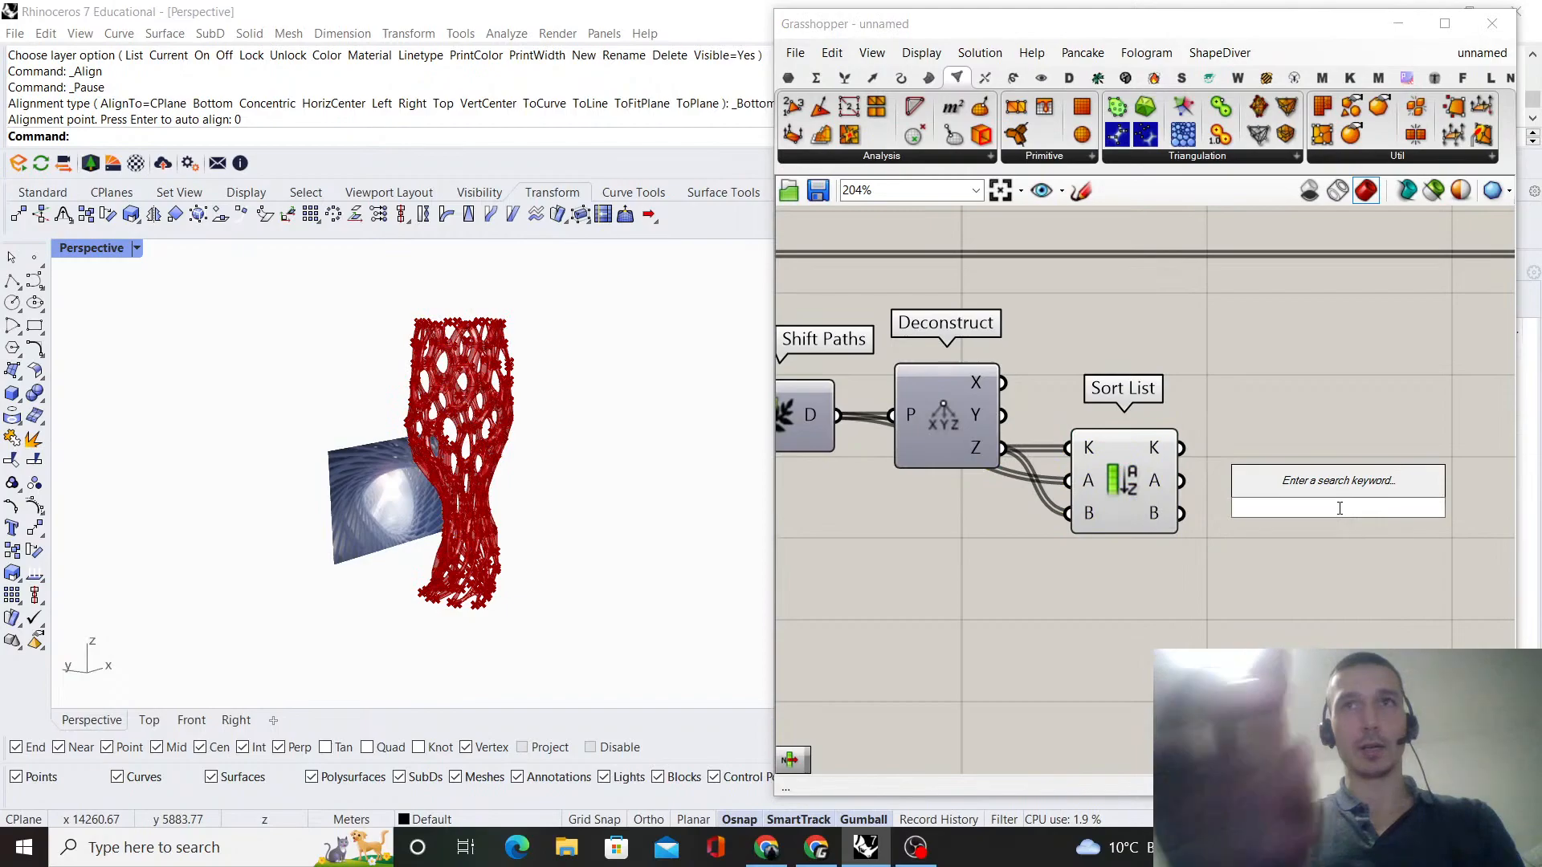
text(list item)
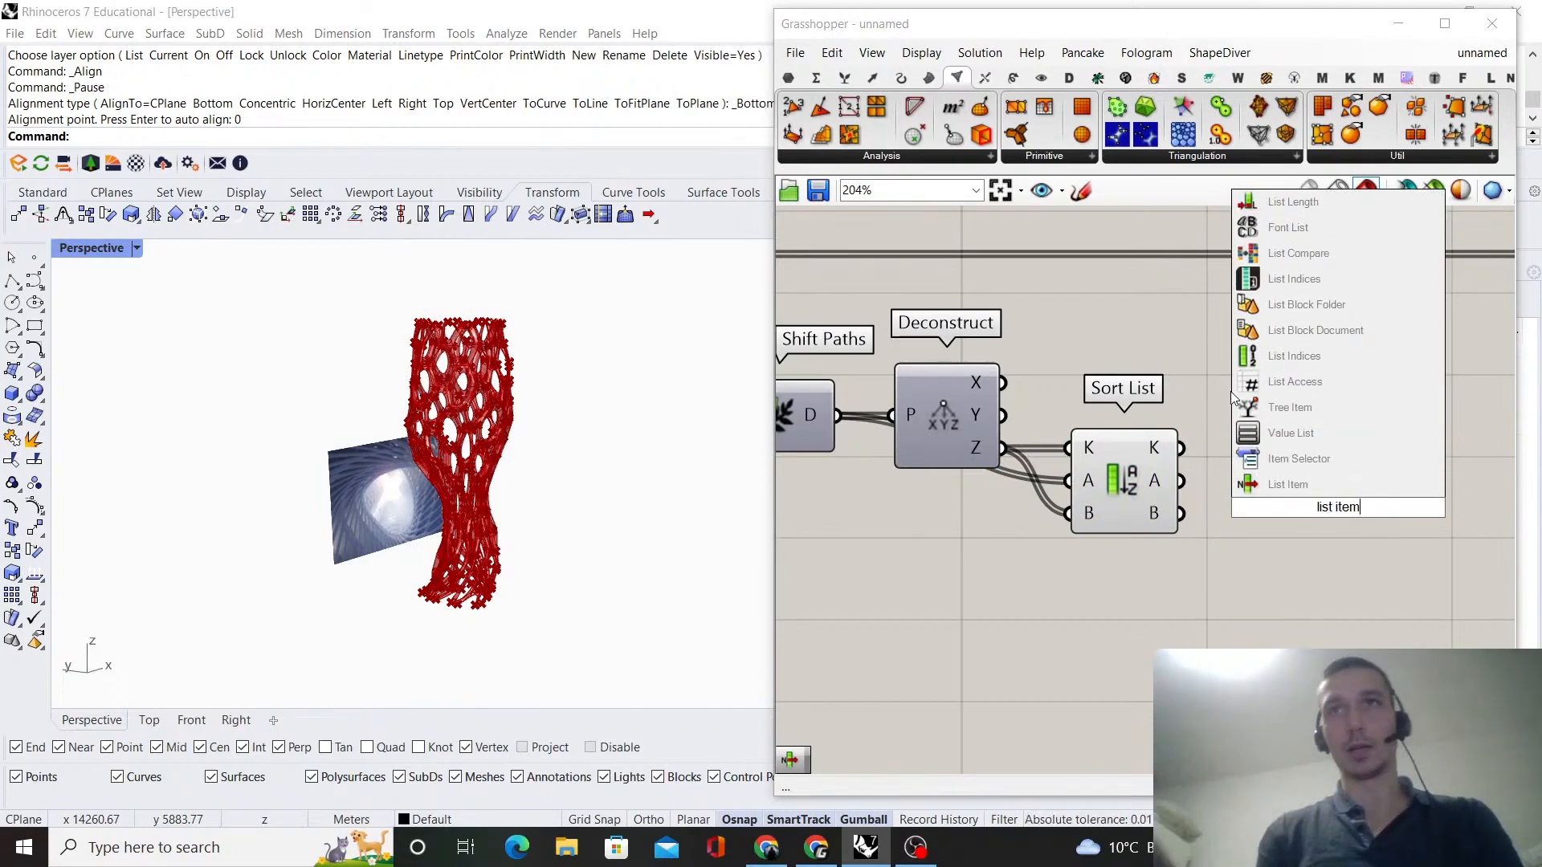
click(1318, 483)
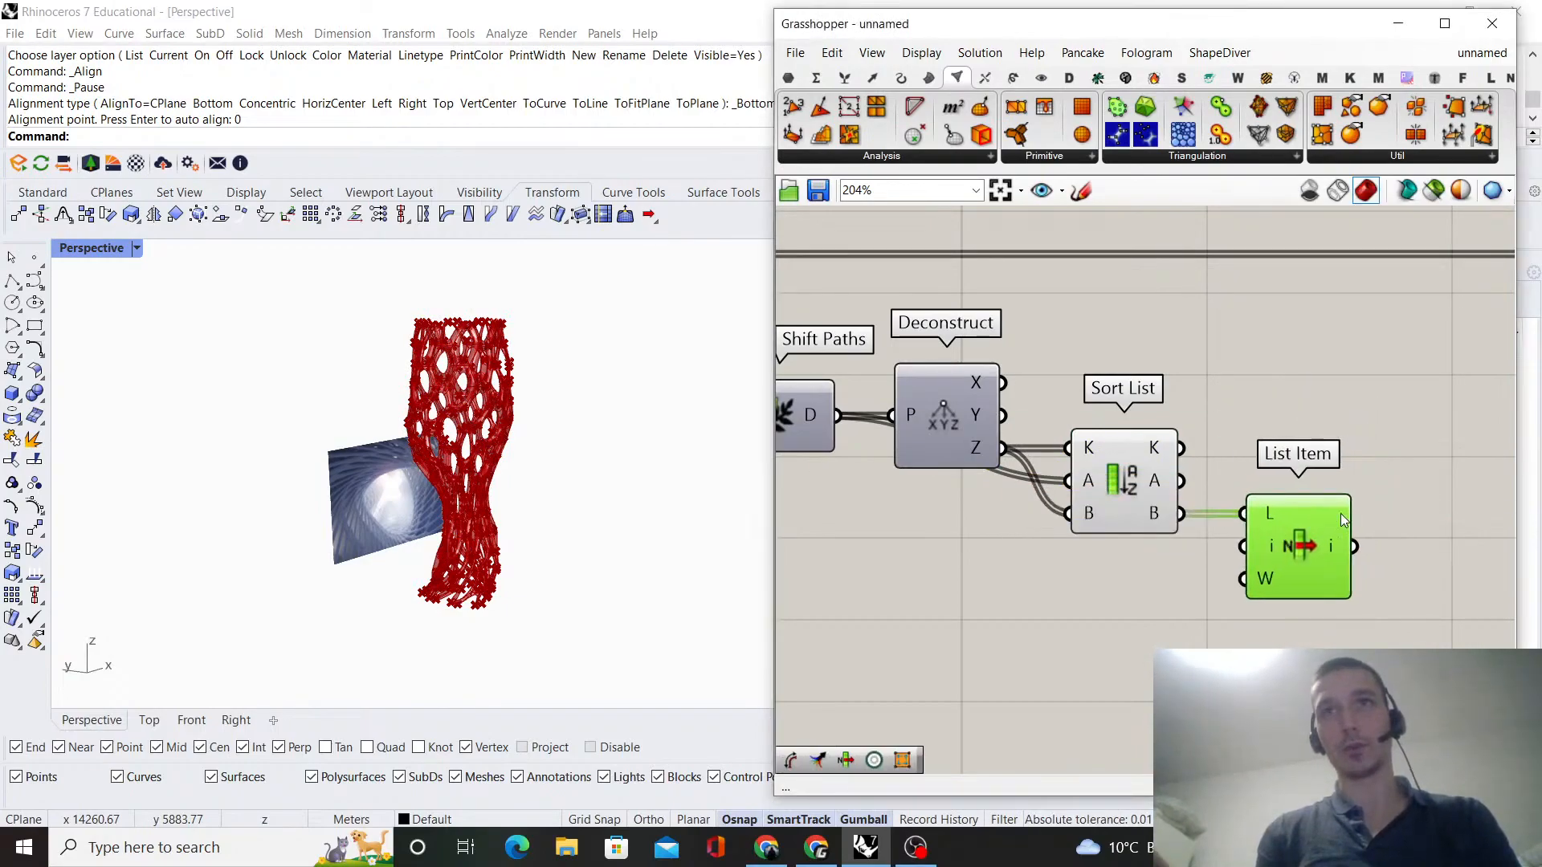
scroll(1333, 516, up, 5)
scroll(1330, 512, down, 6)
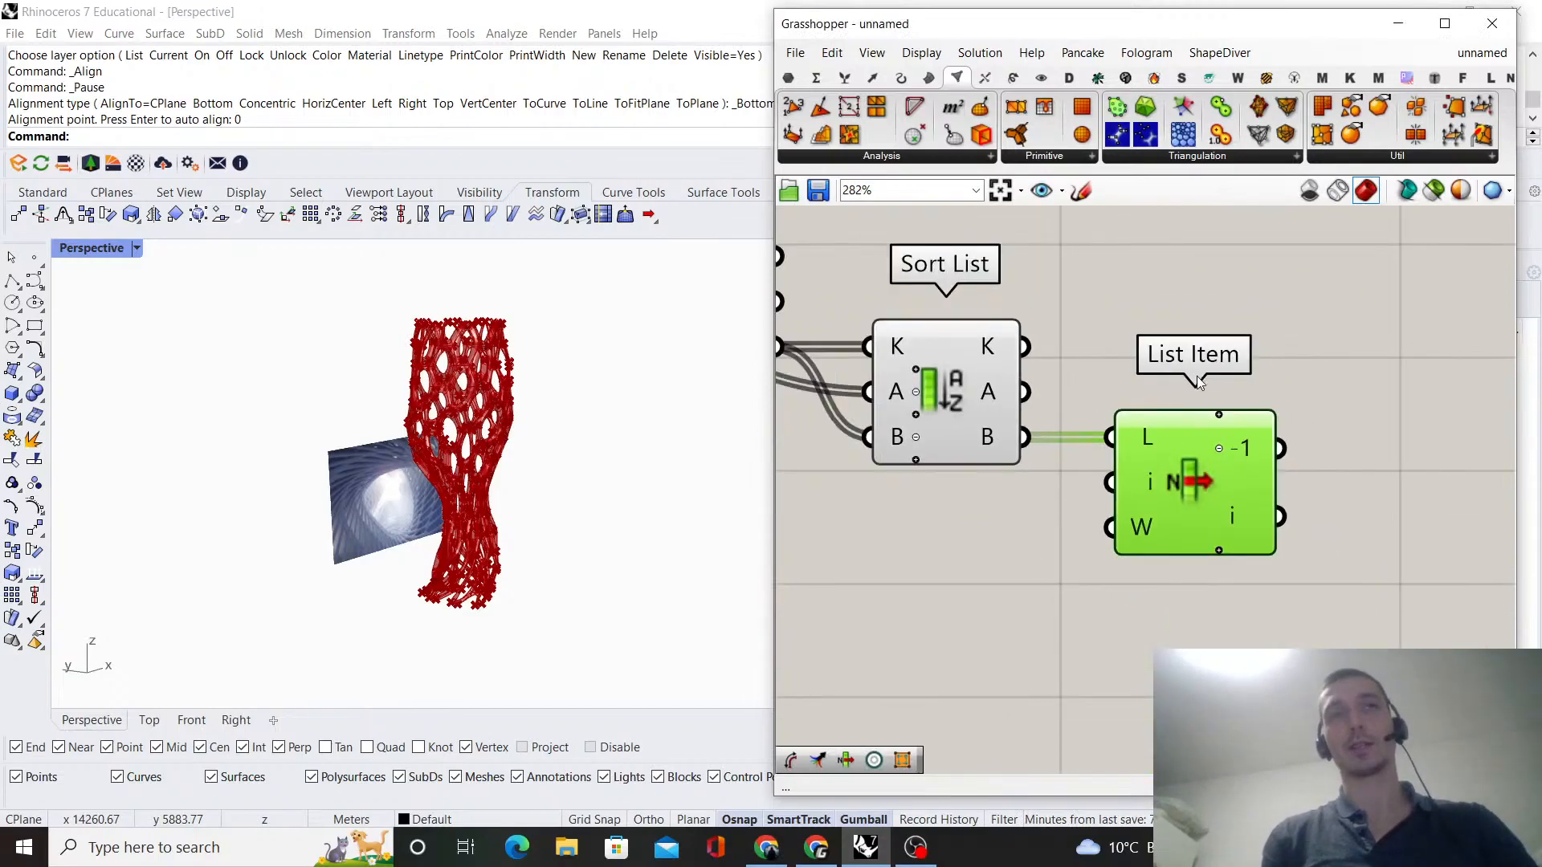
- Turn off the previews of the Sort List and List Item components
scroll(1173, 422, down, 1)
shift+click(957, 436)
middle_click(1007, 373)
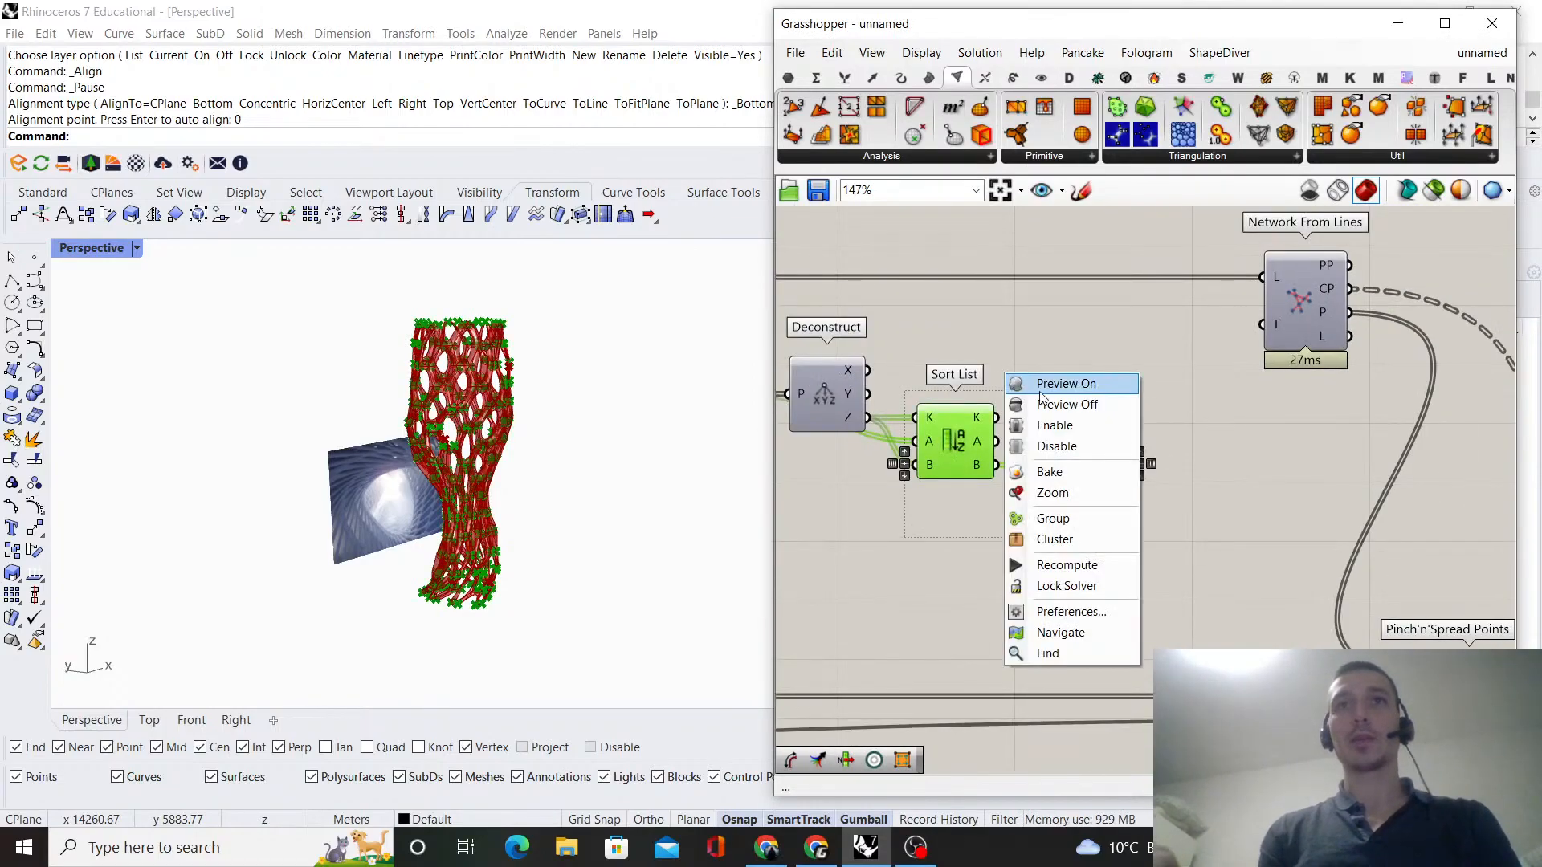
click(1046, 405)
click(1154, 358)
- Add an Equality Within Tolerance component after List Item
scroll(1044, 362, down, 10)
drag(1399, 604, 990, 393)
click(991, 331)
scroll(991, 330, up, 10)
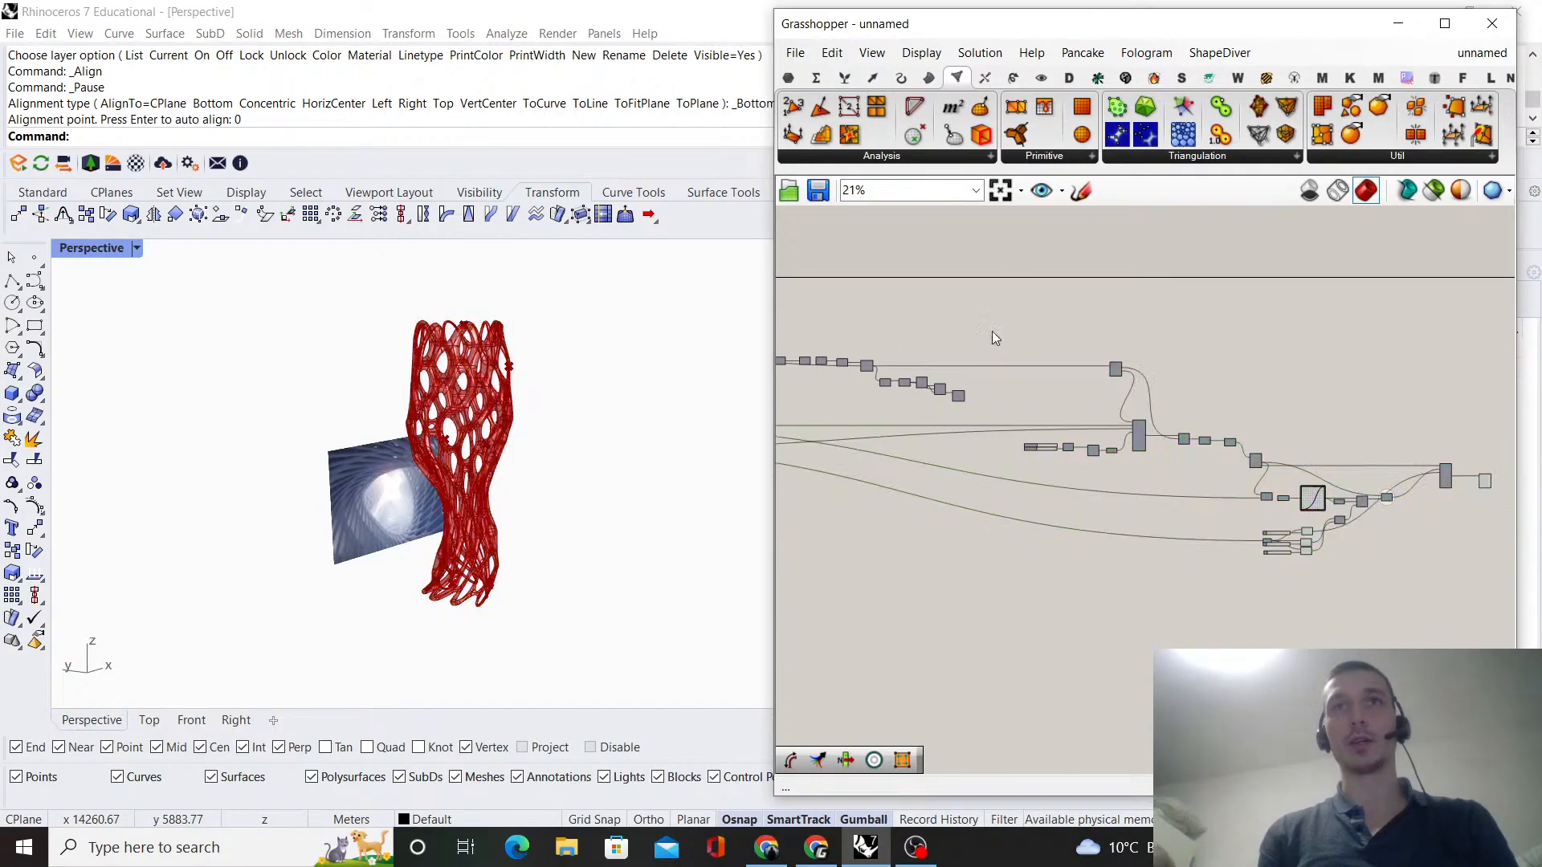
double_click(1239, 415)
text(e)
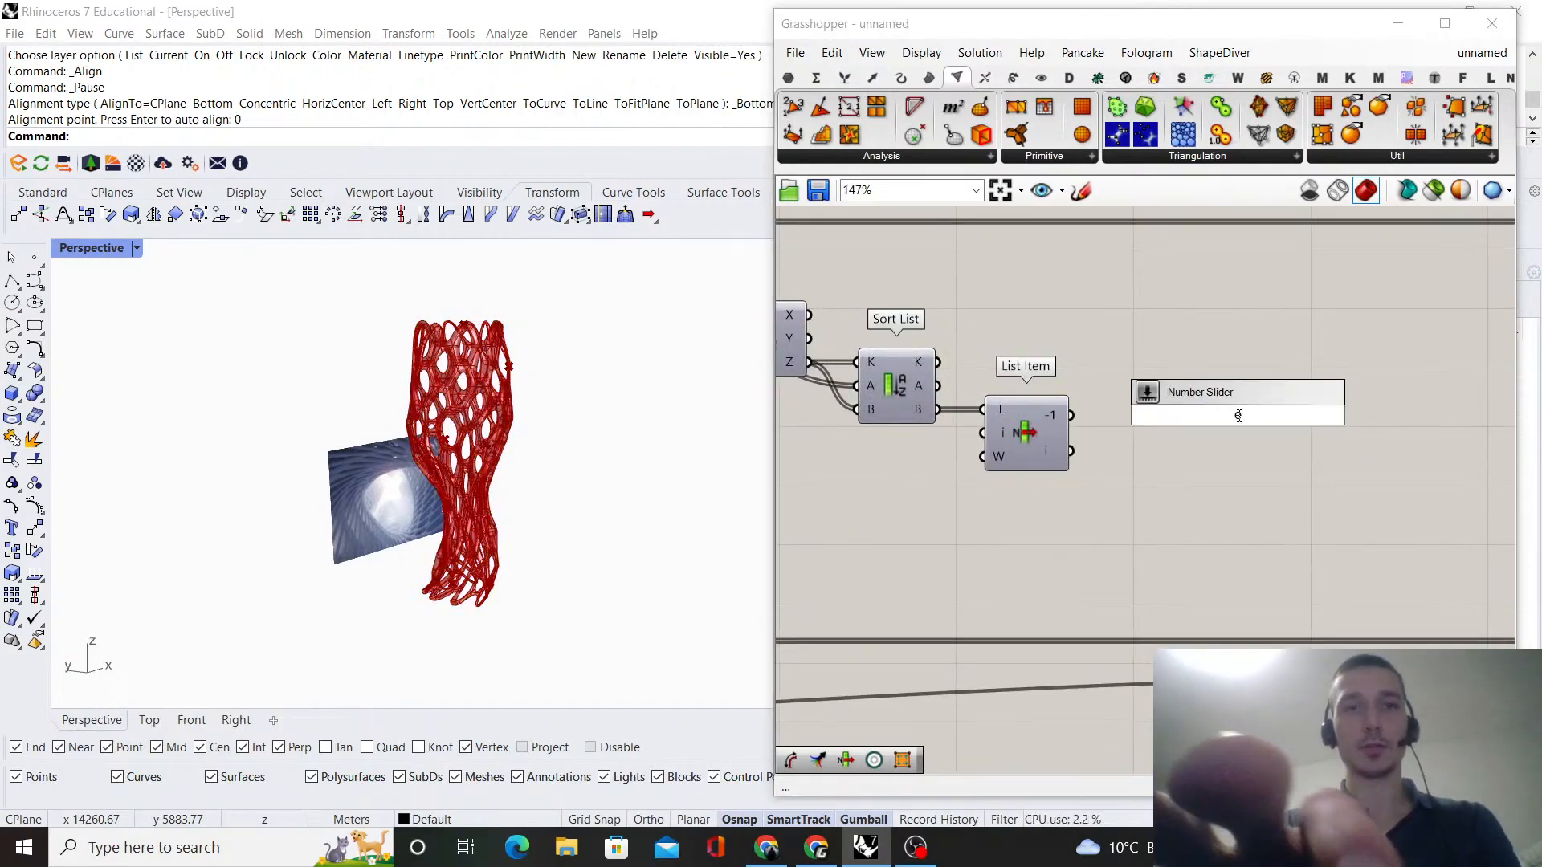
text(quality)
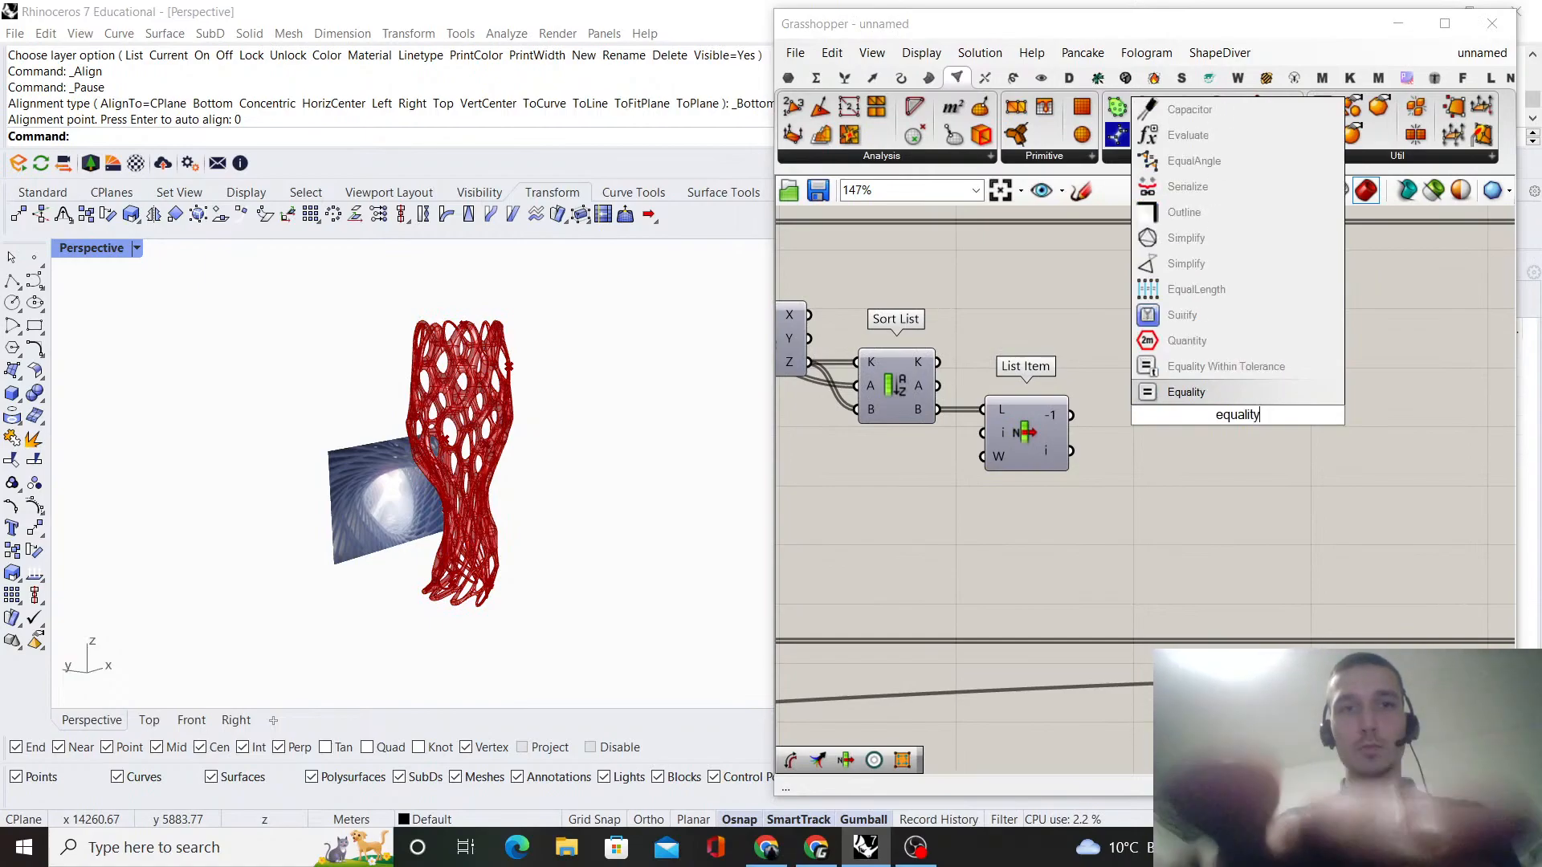
text( within tolerance)
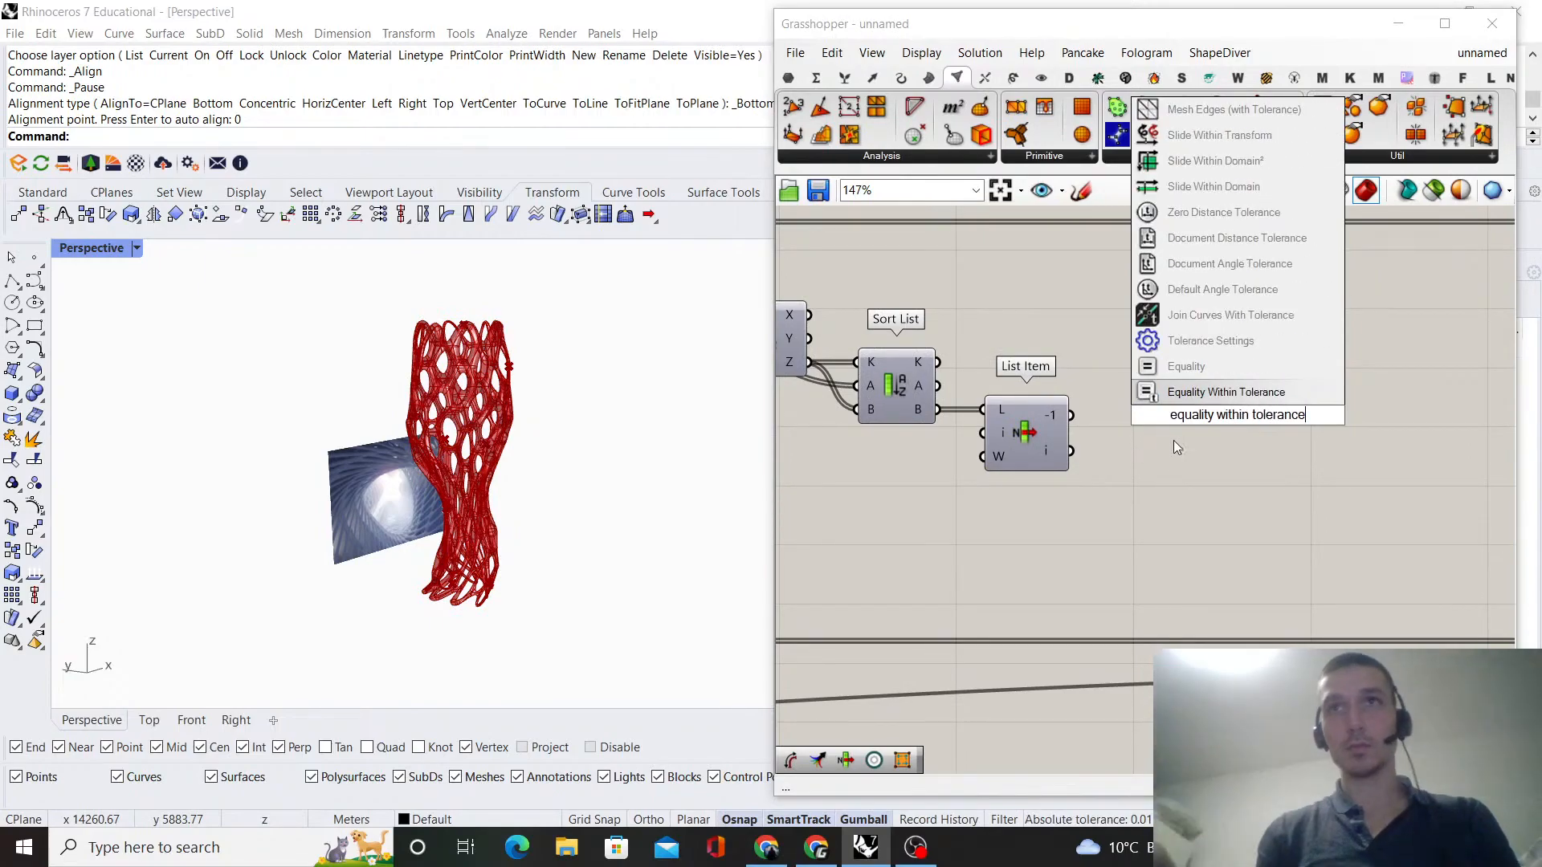
key(Return)
scroll(1137, 459, up, 3)
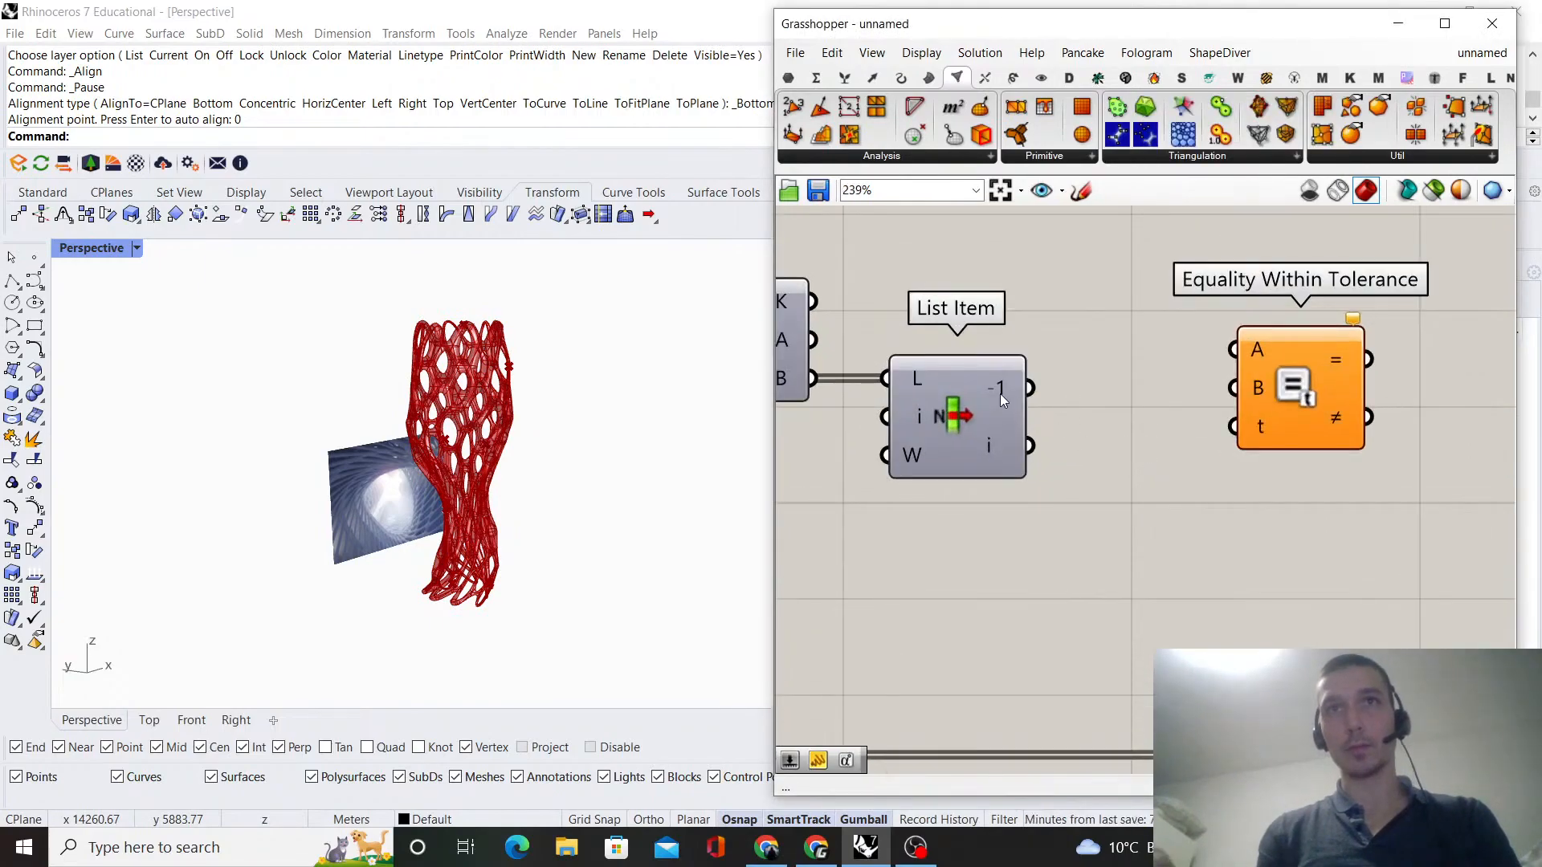
double_click(1129, 471)
text(merge)
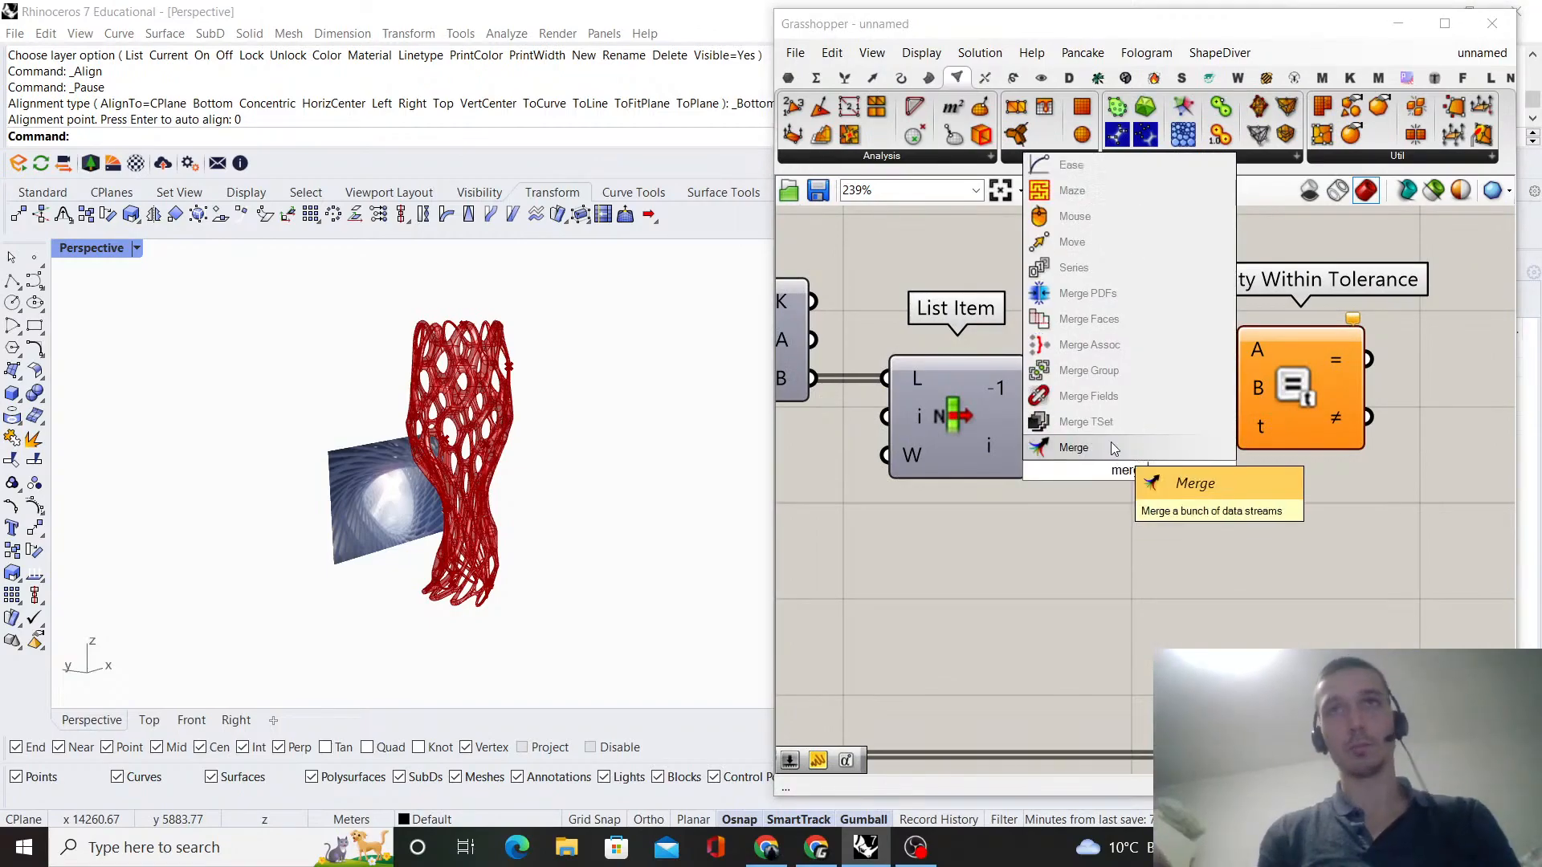
click(1111, 442)
drag(1029, 452, 1055, 489)
drag(1113, 474, 1113, 429)
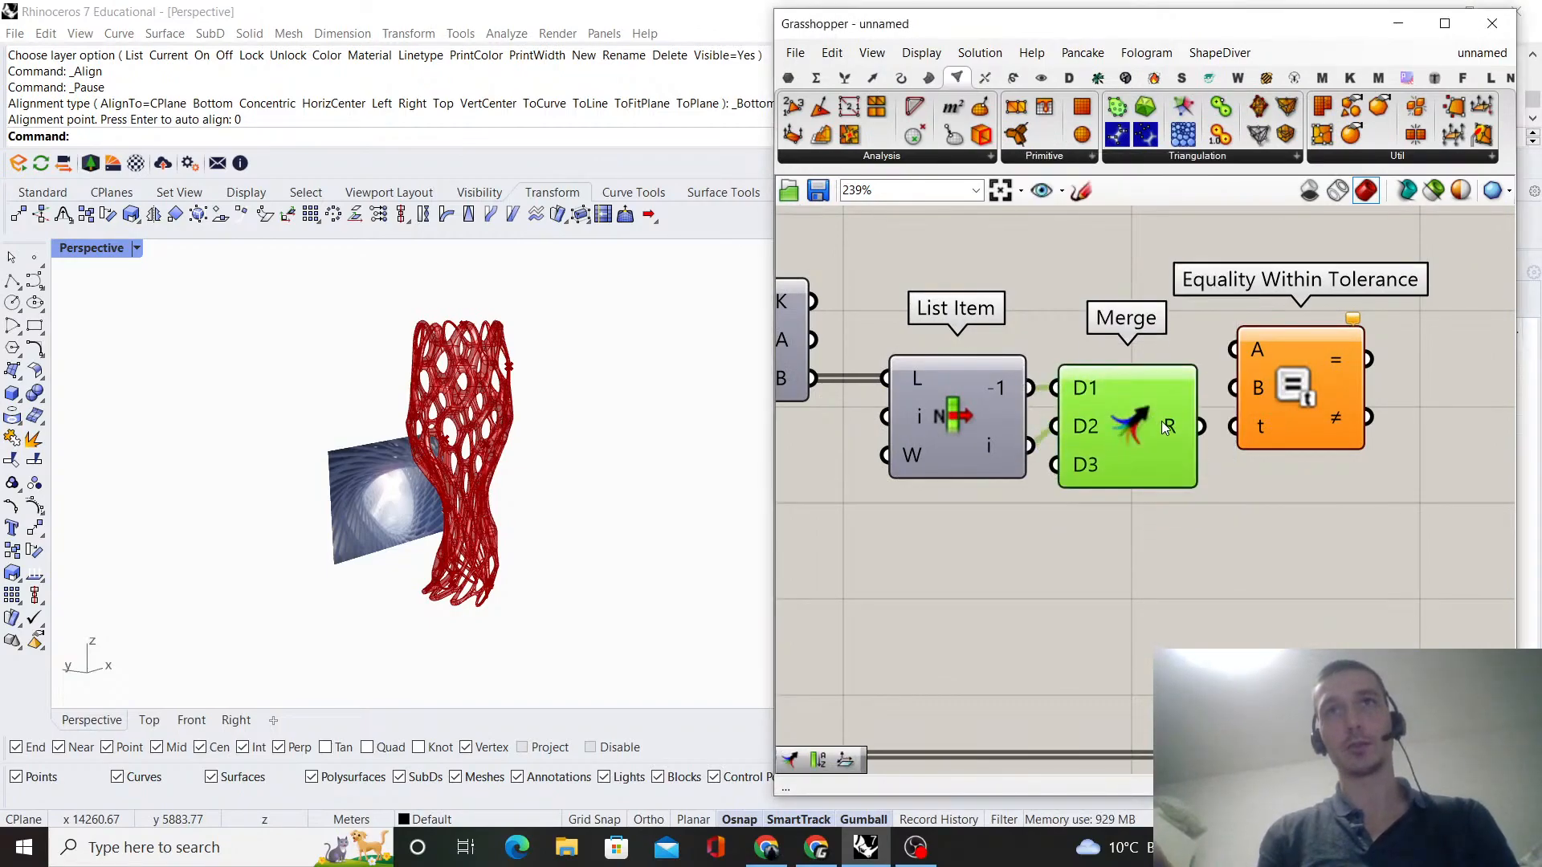
mouse_move(1168, 423)
scroll(1169, 422, down, 3)
drag(1209, 484, 1180, 445)
click(1240, 397)
key(Delete)
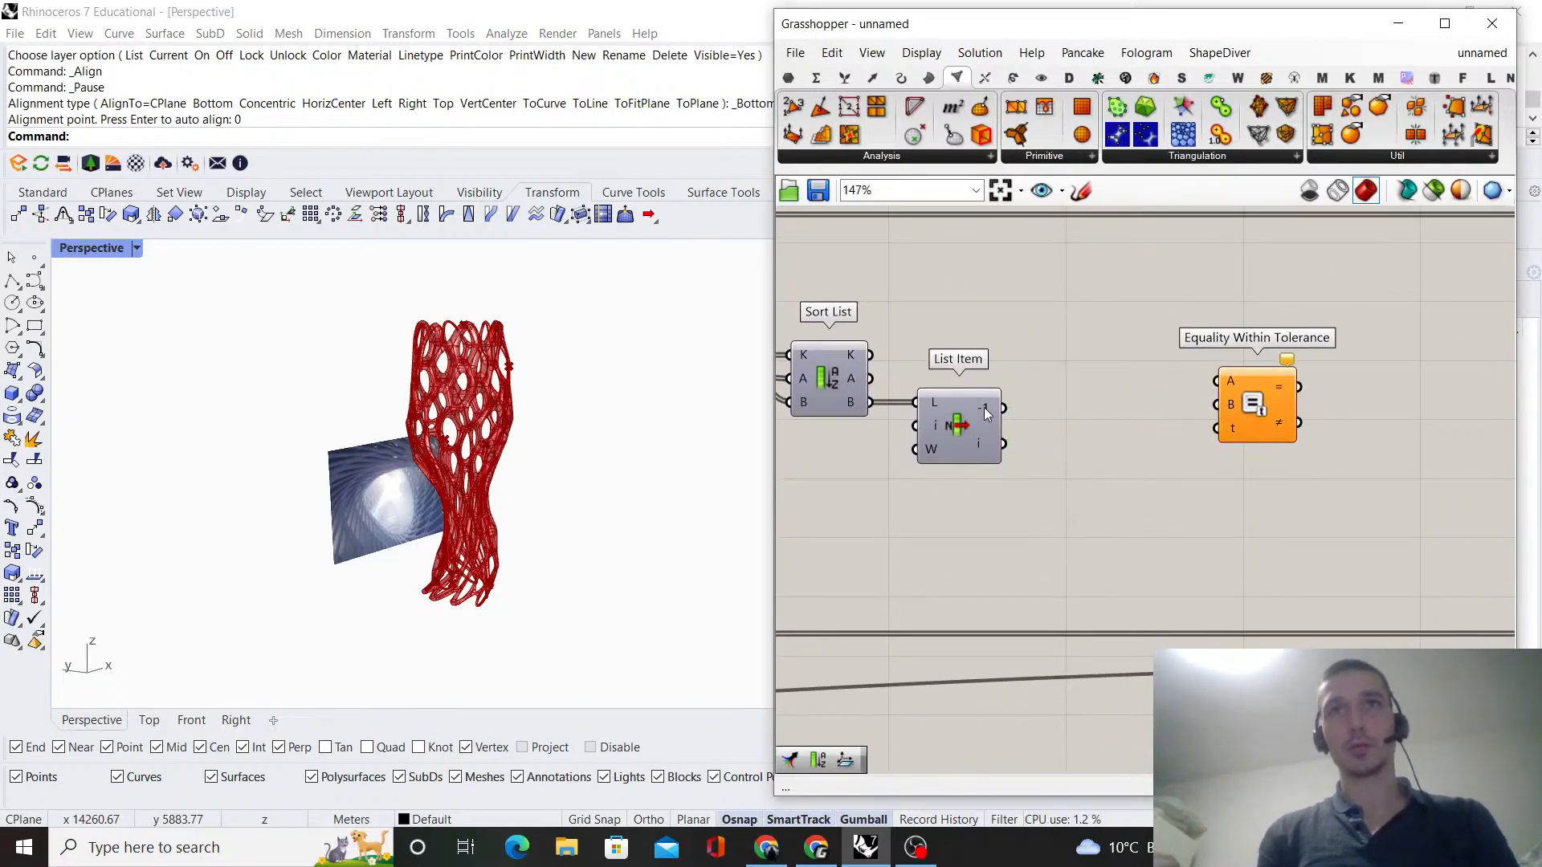
- Connect List Item's -1 output to input B of Equality Within Tolerance and the points' Z values to input A
mouse_move(987, 413)
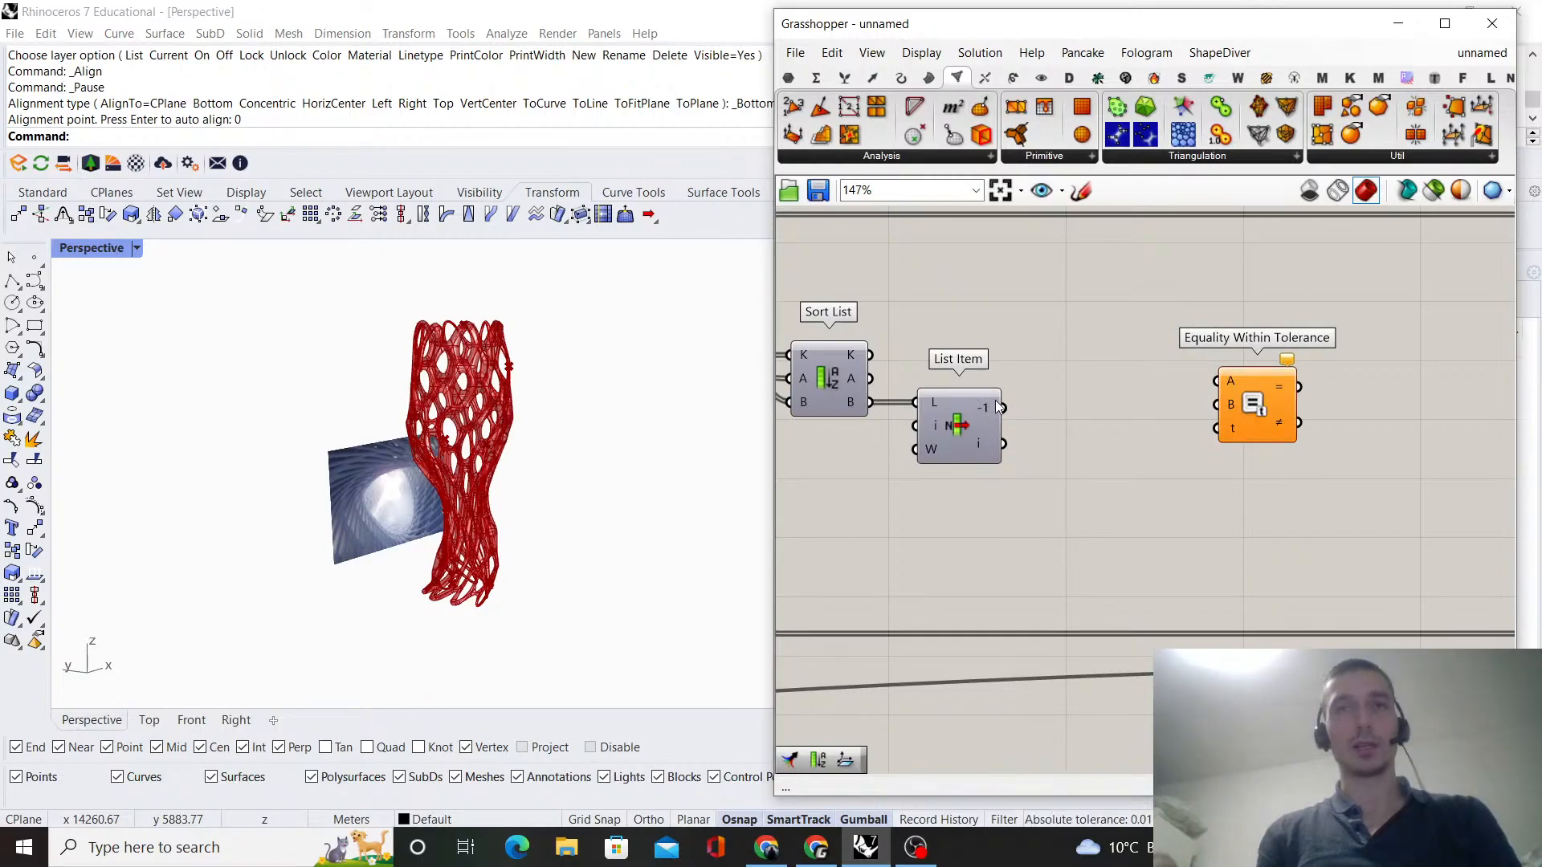
drag(1257, 402, 1241, 406)
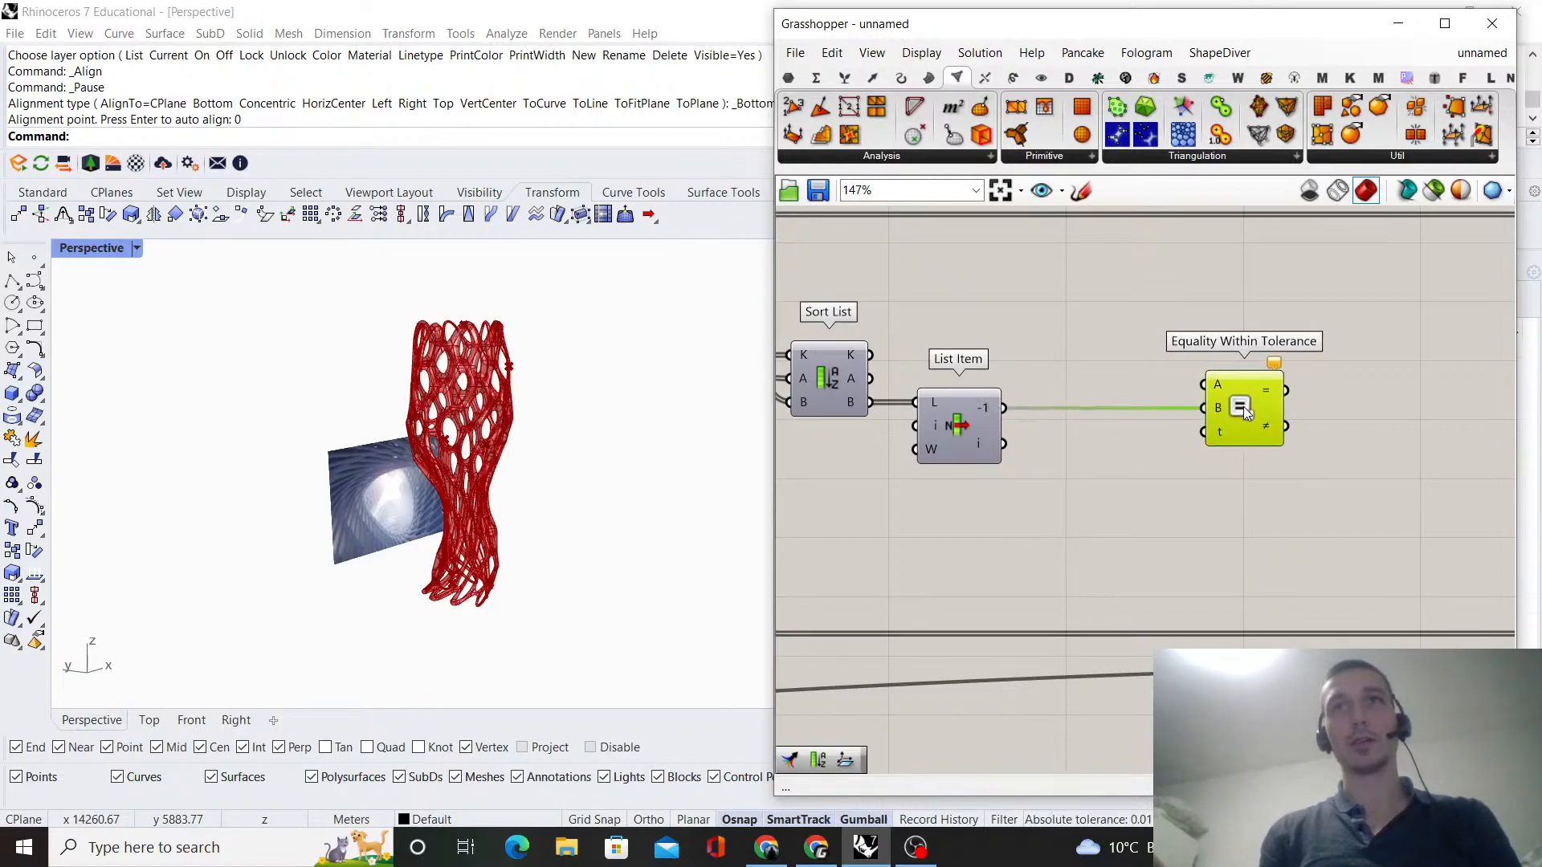
click(1044, 335)
right_drag(1022, 328, 1254, 439)
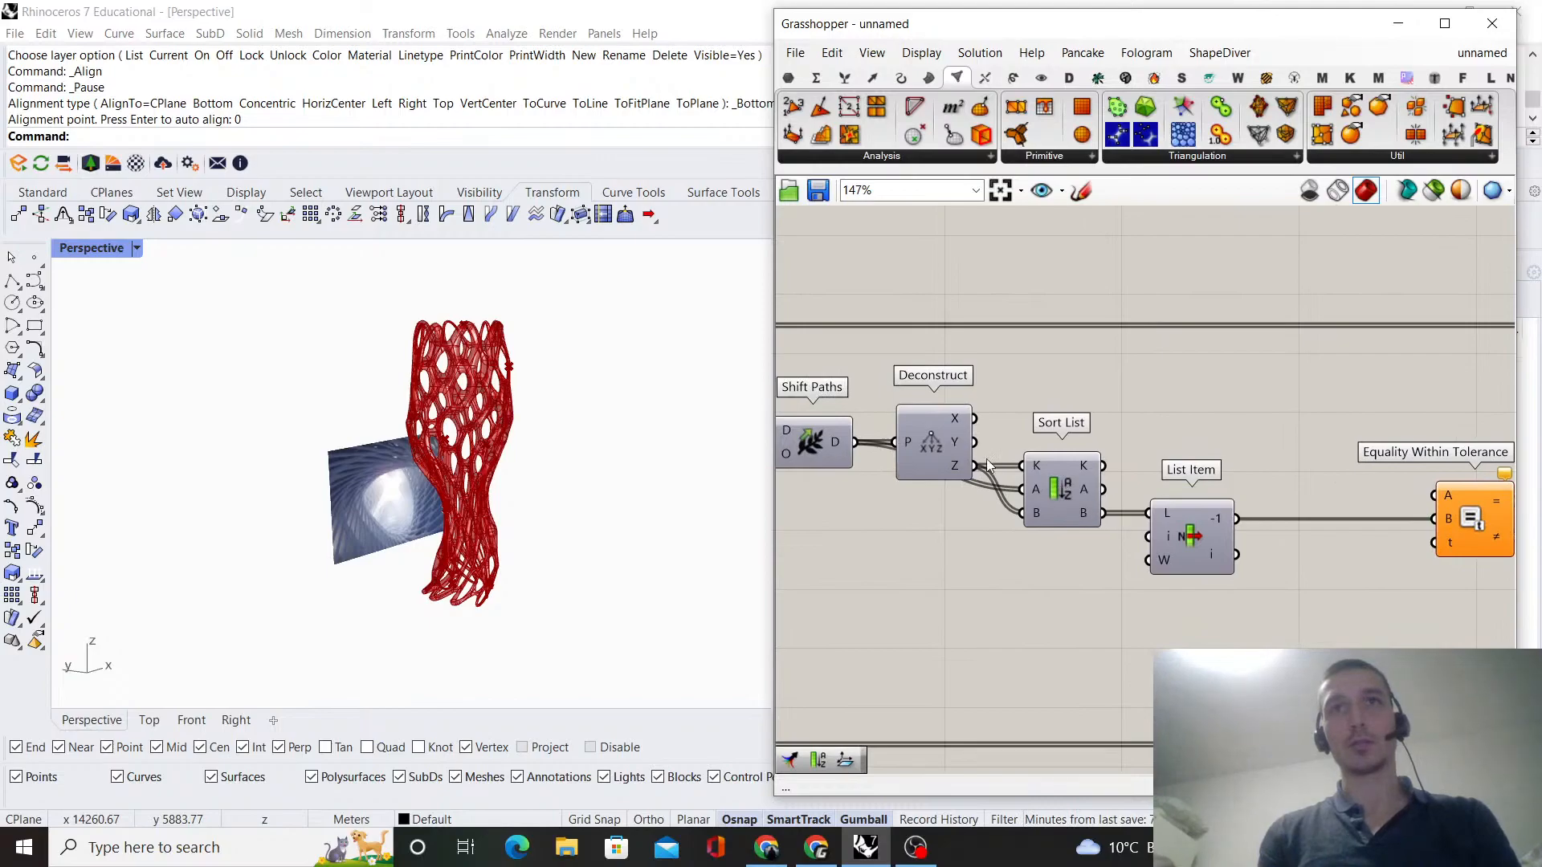
- Add a number slider set to 0.1 and connect it to the t input of Equality Within Tolerance
double_click(1391, 600)
text(0.1)
key(Return)
scroll(1380, 604, up, 3)
drag(1375, 604, 1140, 593)
scroll(1142, 592, down, 2)
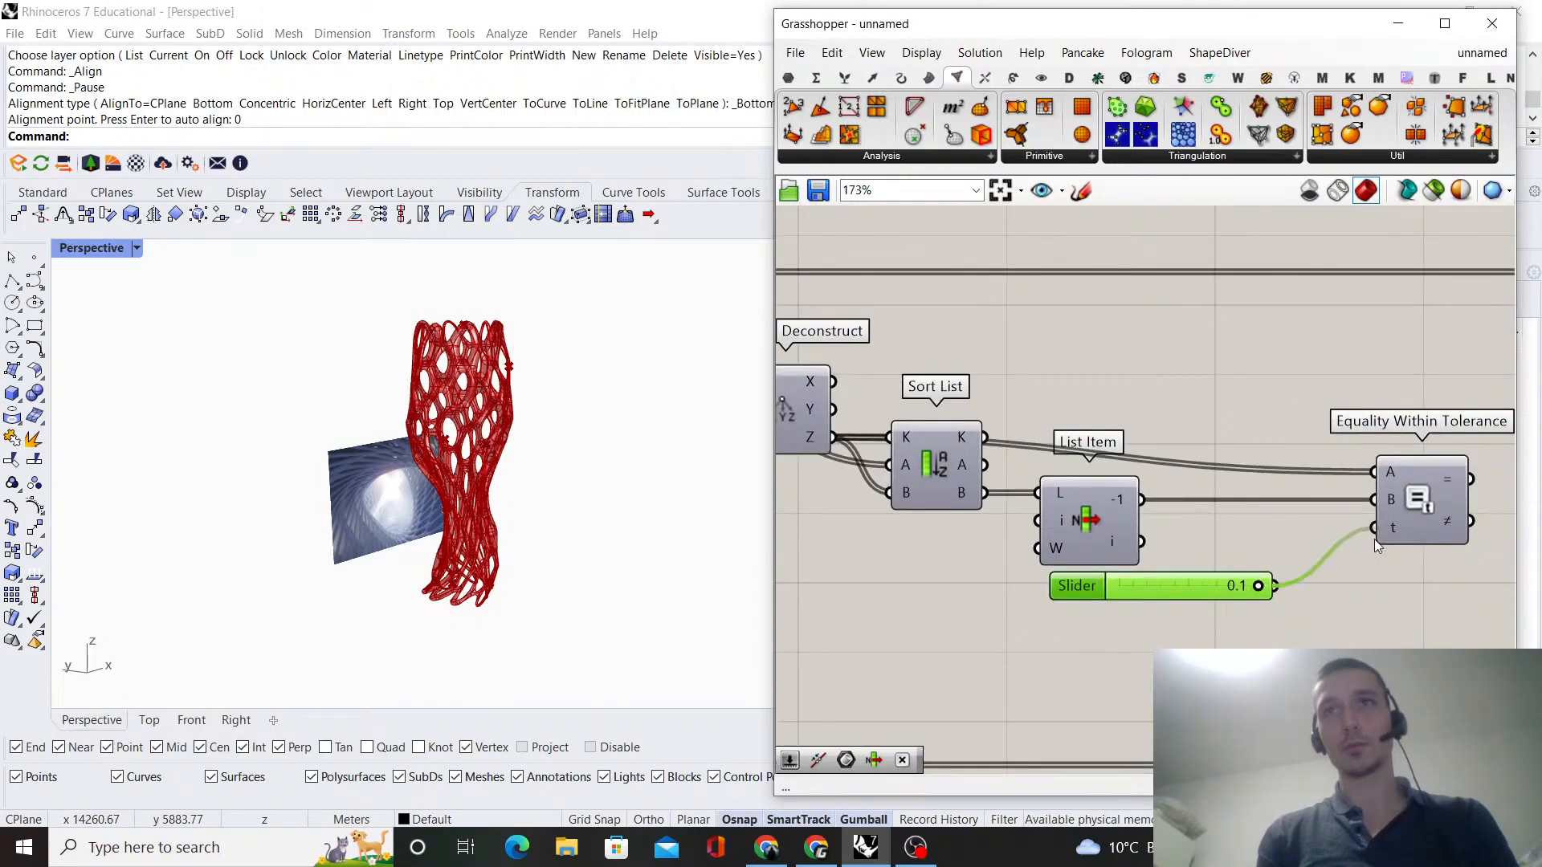
- Add a Cull Pattern component and connect the equal output of Equality Within Tolerance to its P input
right_drag(1375, 538, 1213, 523)
double_click(1390, 527)
text(cullpattern)
key(Return)
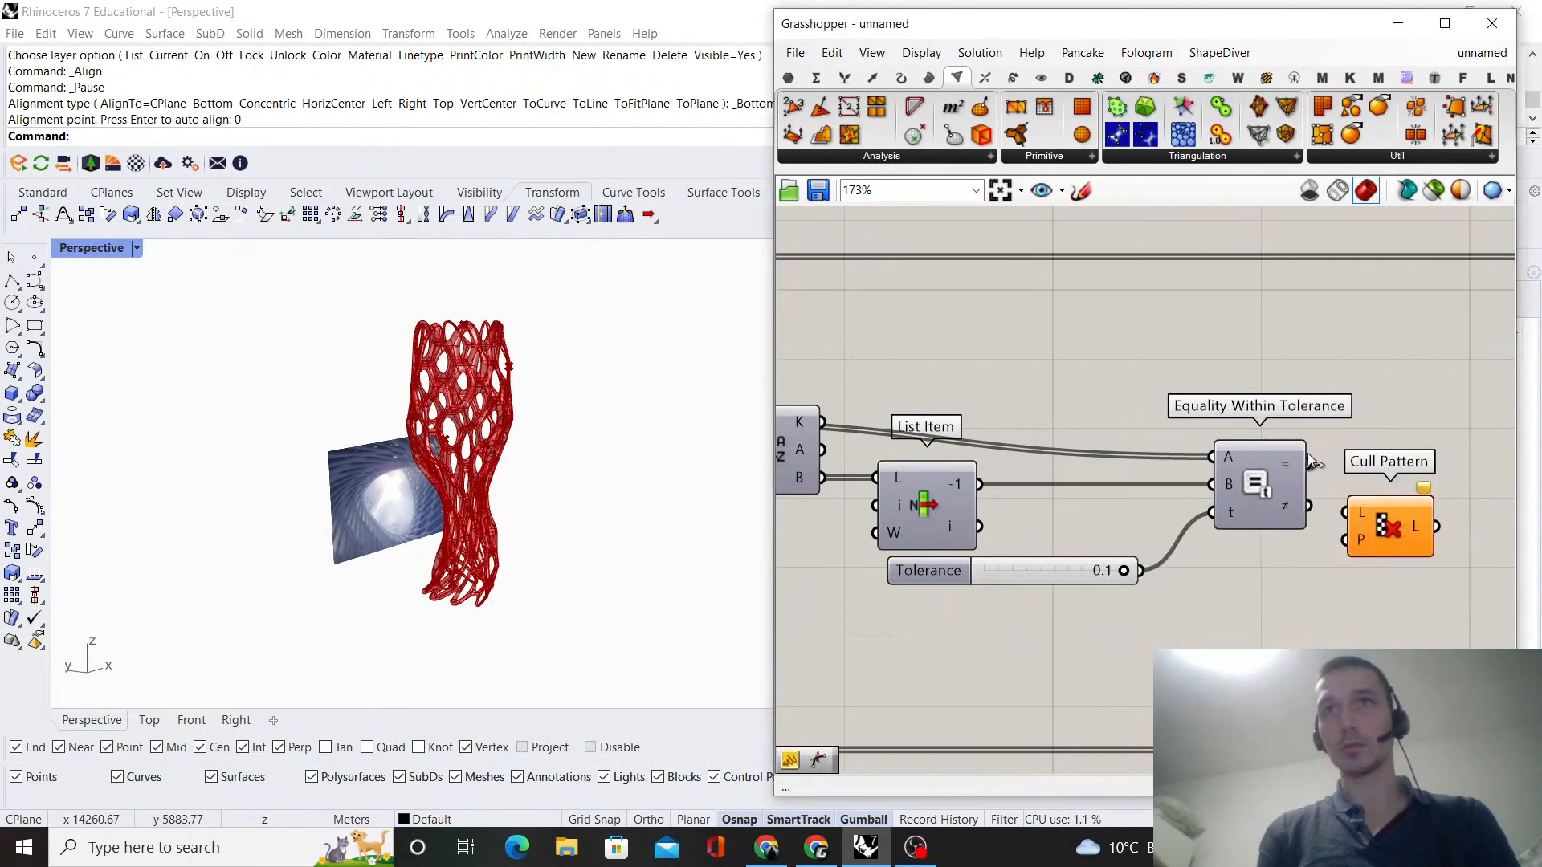
drag(1358, 547, 1359, 546)
drag(1384, 530, 1395, 455)
- Connect the points from Shift Paths to Cull Pattern's L input and inspect the selected points at the lattice's upper end
scroll(1357, 443, down, 3)
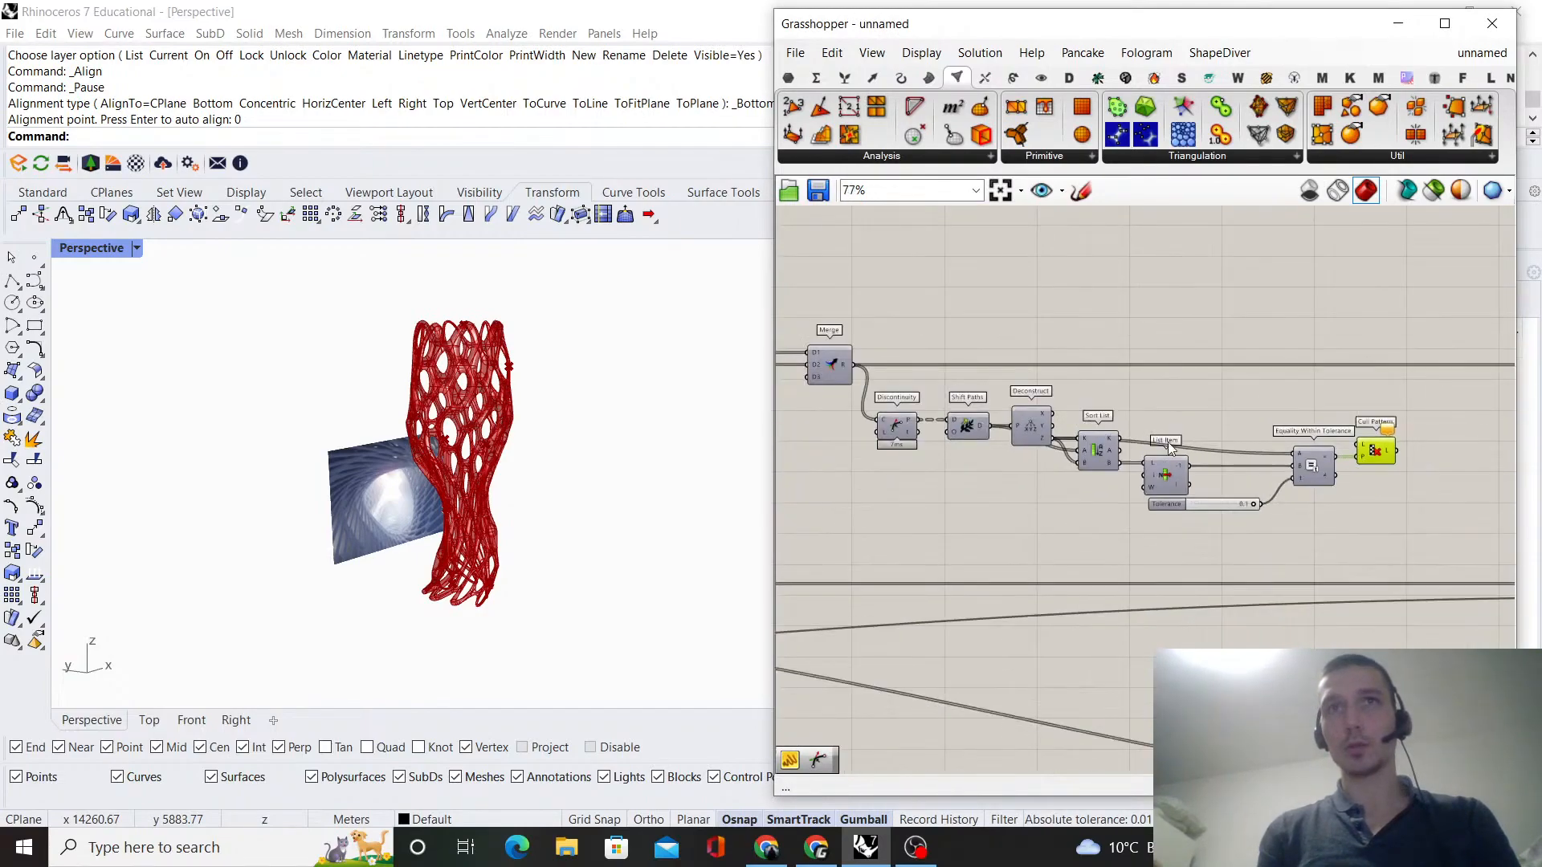
scroll(1097, 438, up, 1)
scroll(962, 452, down, 3)
drag(960, 448, 1231, 448)
scroll(1211, 474, up, 4)
right_drag(488, 395, 485, 419)
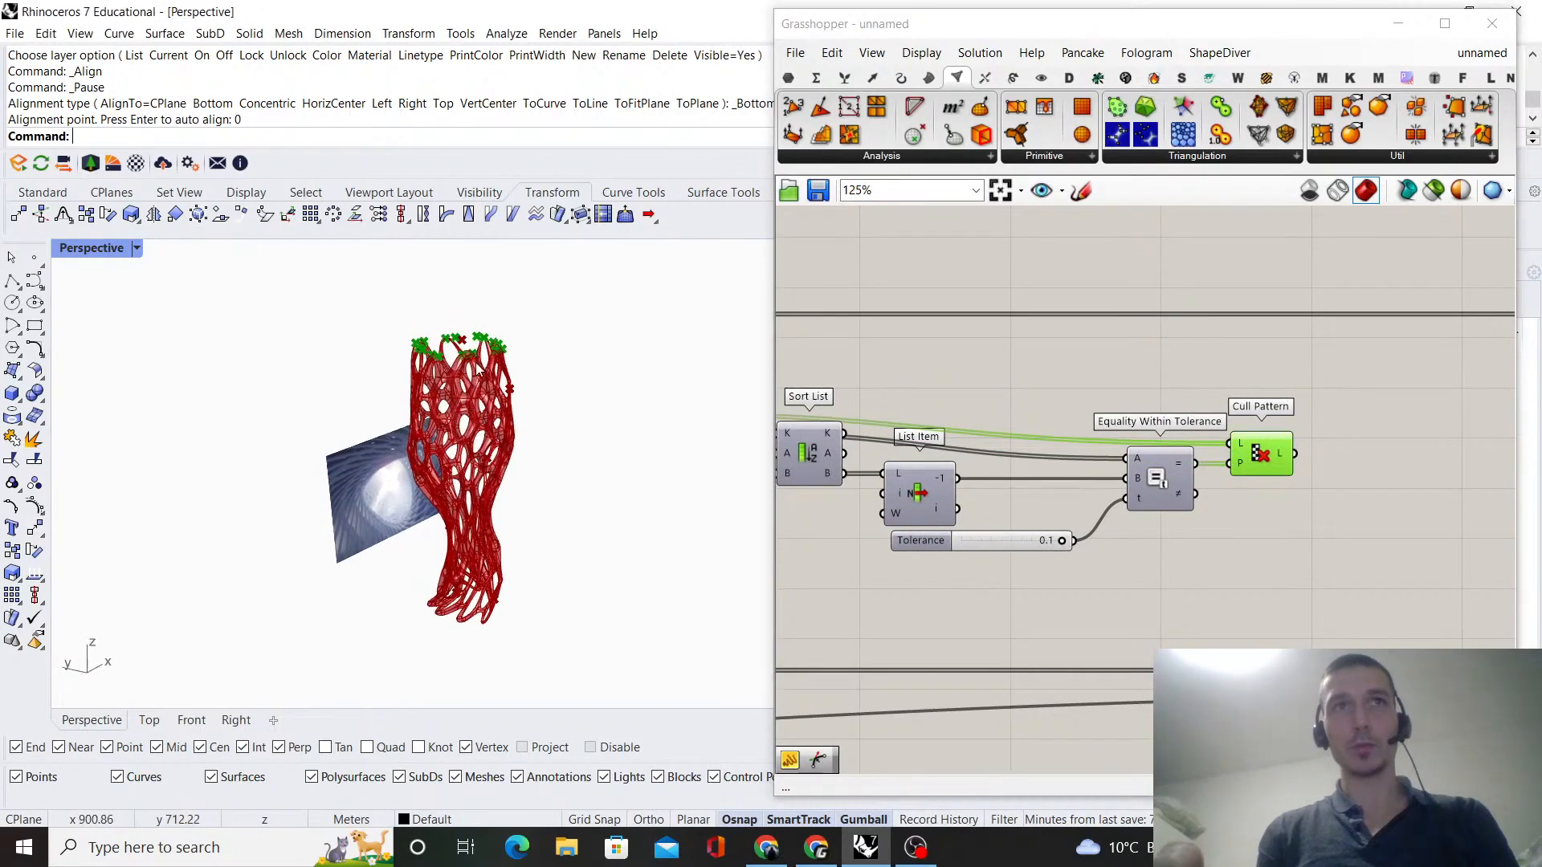
scroll(465, 348, up, 8)
right_drag(465, 348, 529, 359)
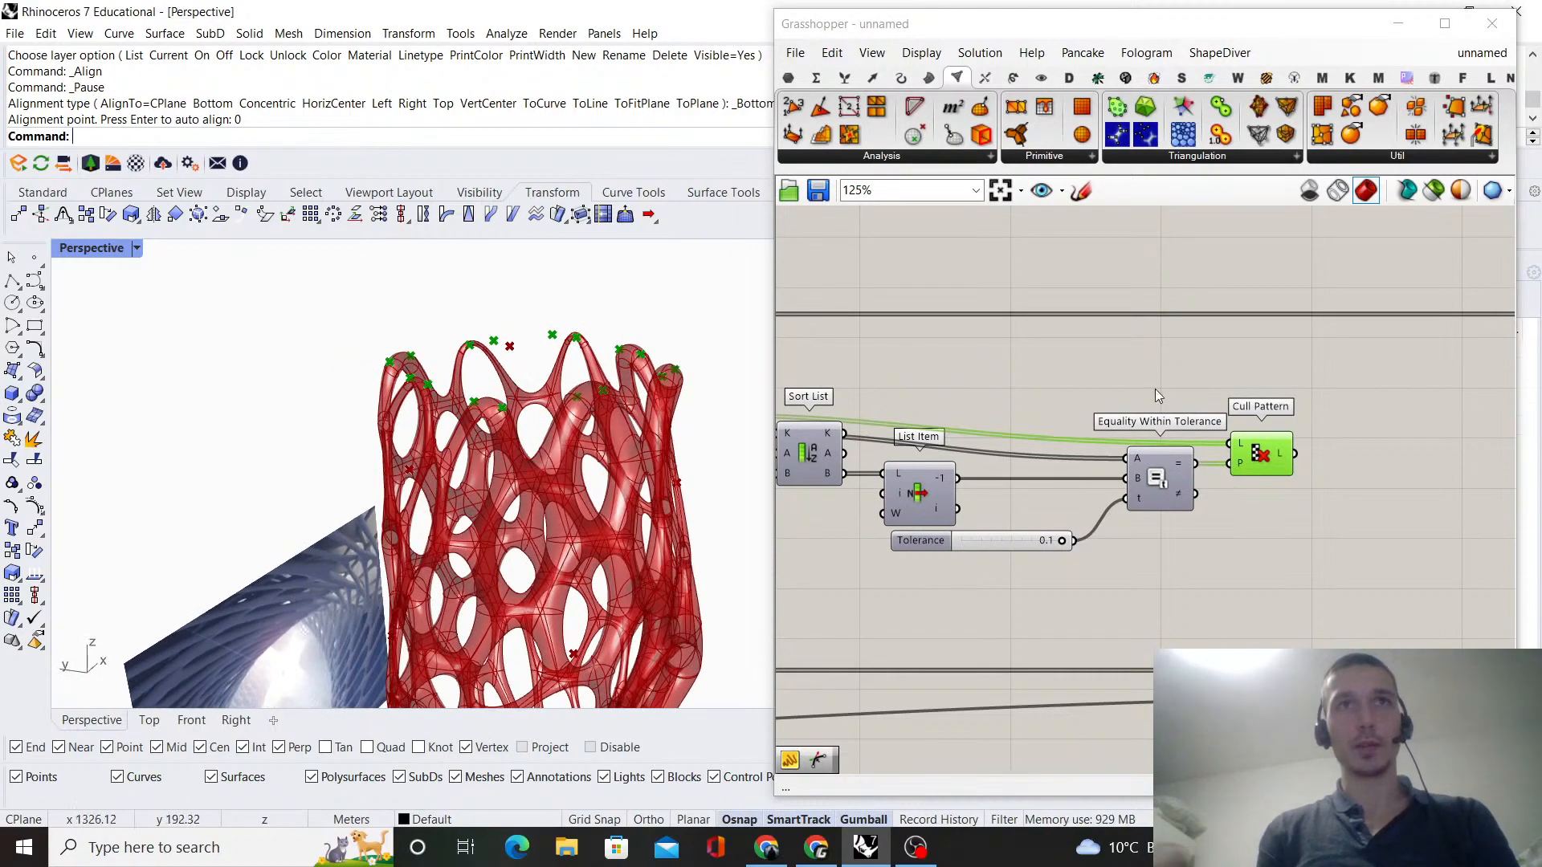
- Duplicate Cull Pattern and Equality Within Tolerance for the lower end, comparing against List Item's i output with the same tolerance slider
right_drag(1261, 453, 1244, 414)
drag(1252, 485, 1252, 486)
drag(1156, 522, 1159, 555)
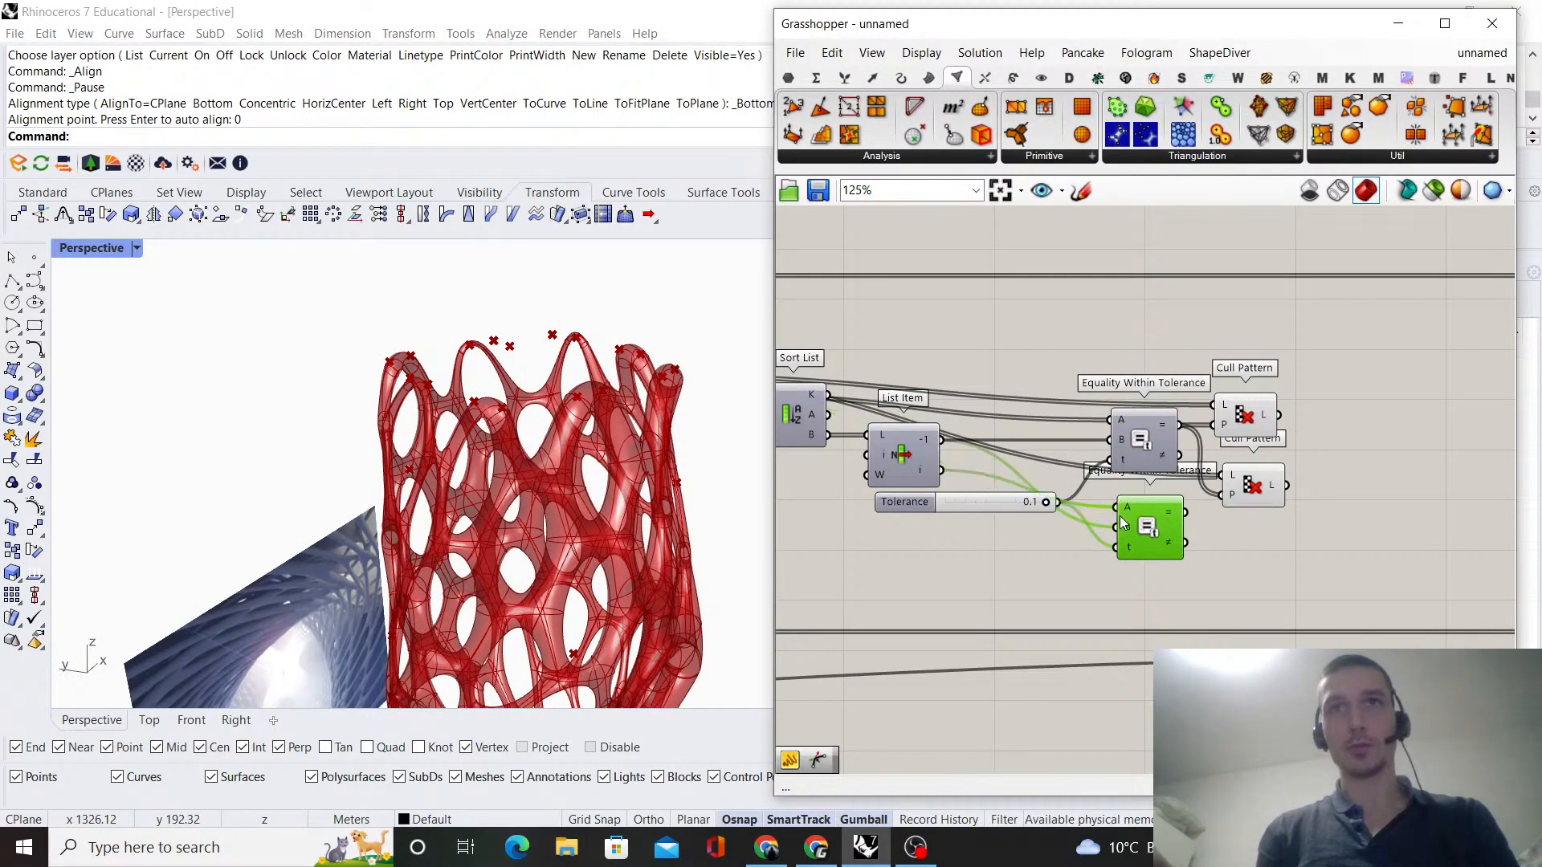
drag(991, 499, 954, 545)
drag(1145, 533, 1136, 533)
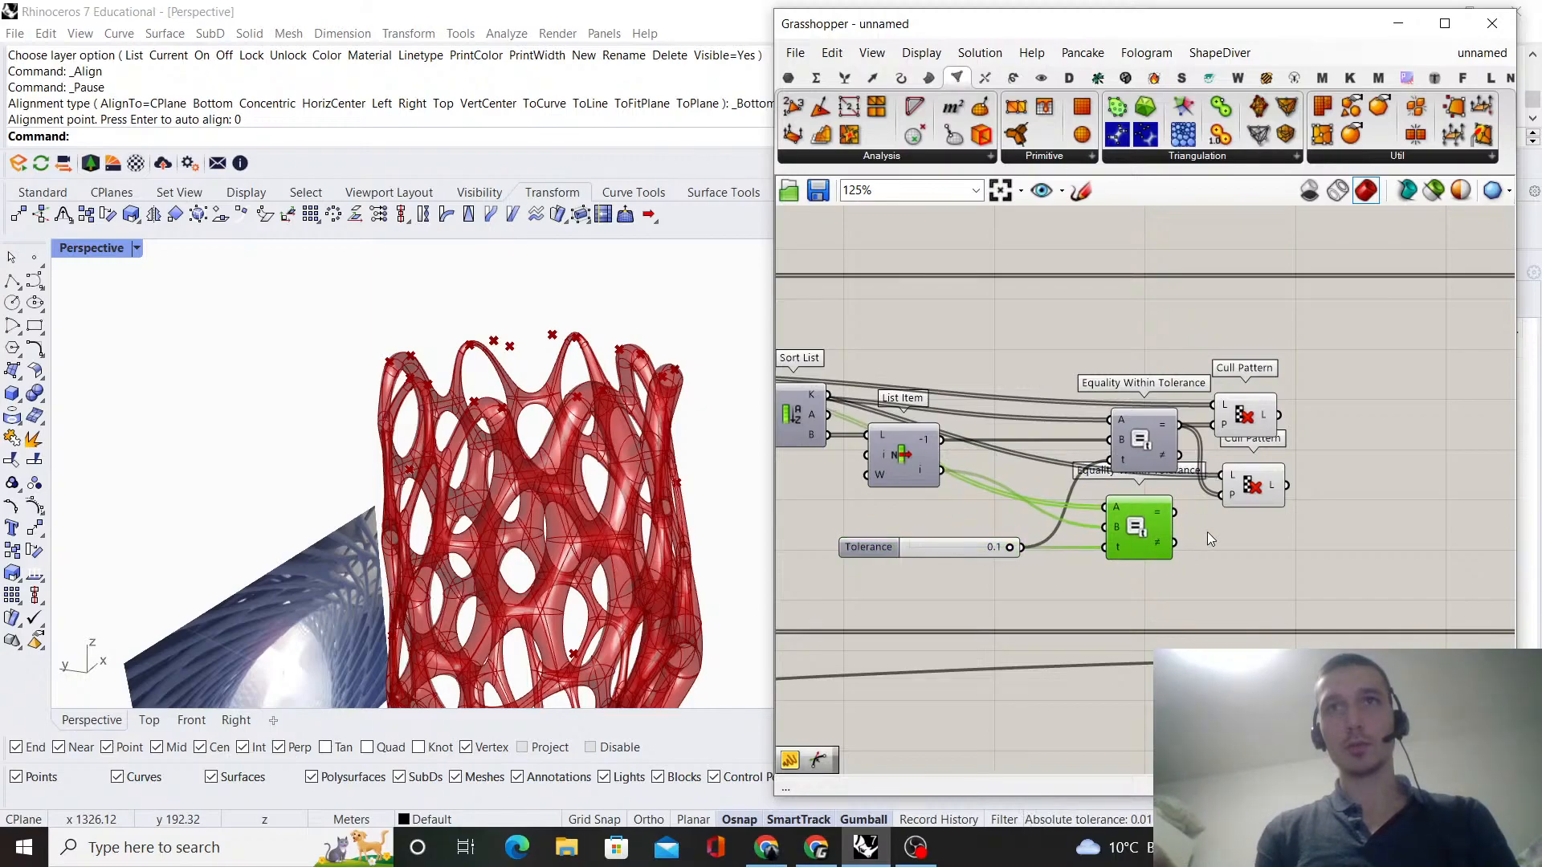
drag(1248, 485, 1250, 502)
scroll(639, 418, down, 14)
scroll(650, 527, up, 8)
shift+right_drag(703, 524, 630, 530)
scroll(851, 597, down, 5)
scroll(1211, 494, up, 7)
- Add a removeDuplicatePts component after the first Cull Pattern and a copy of it after the second one
double_click(1211, 493)
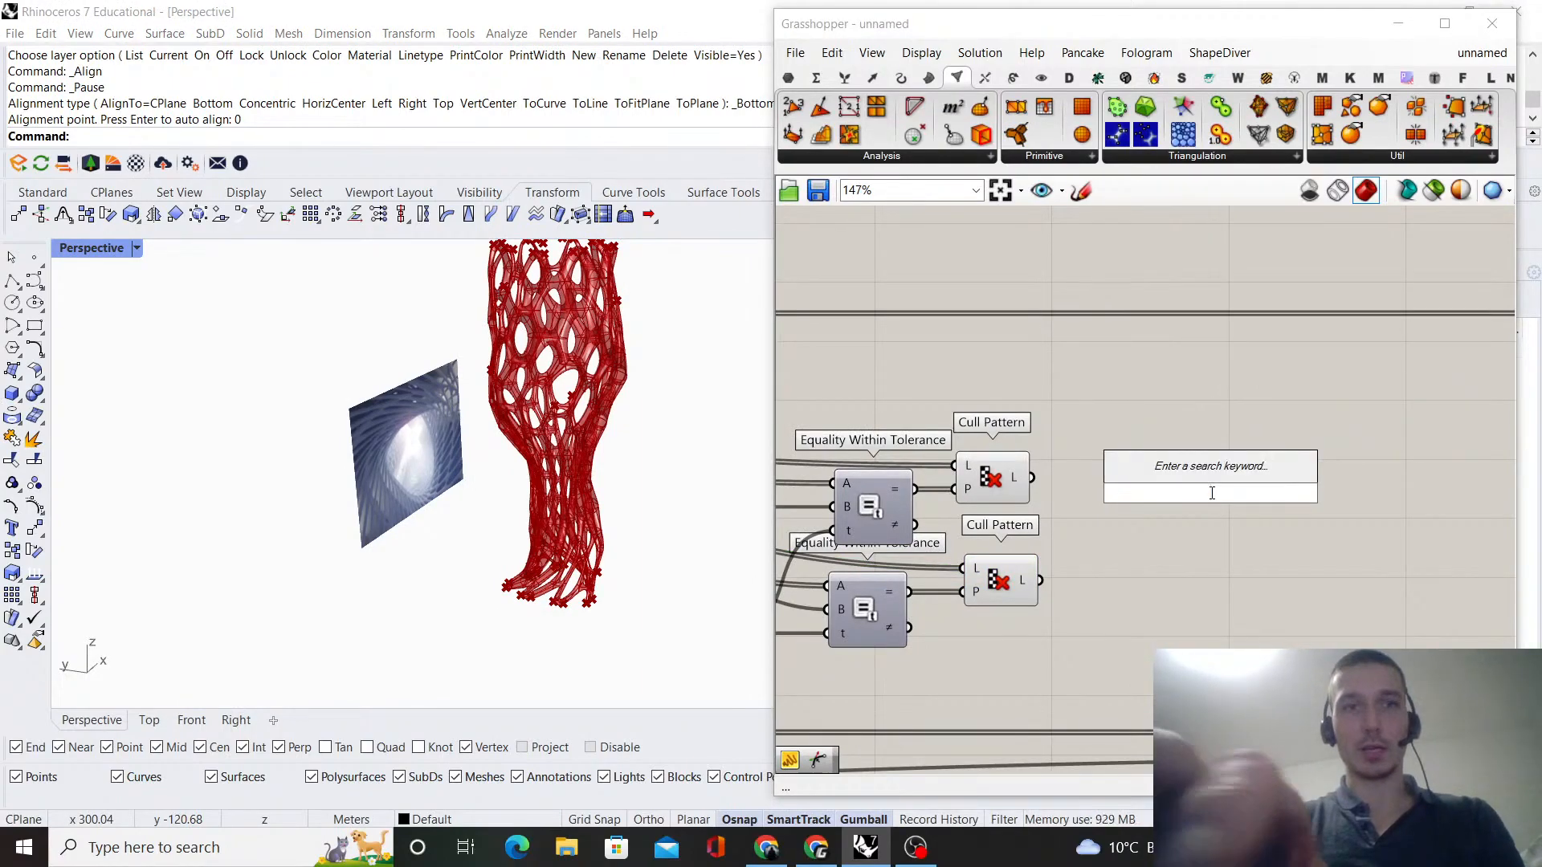
text(remove dupli)
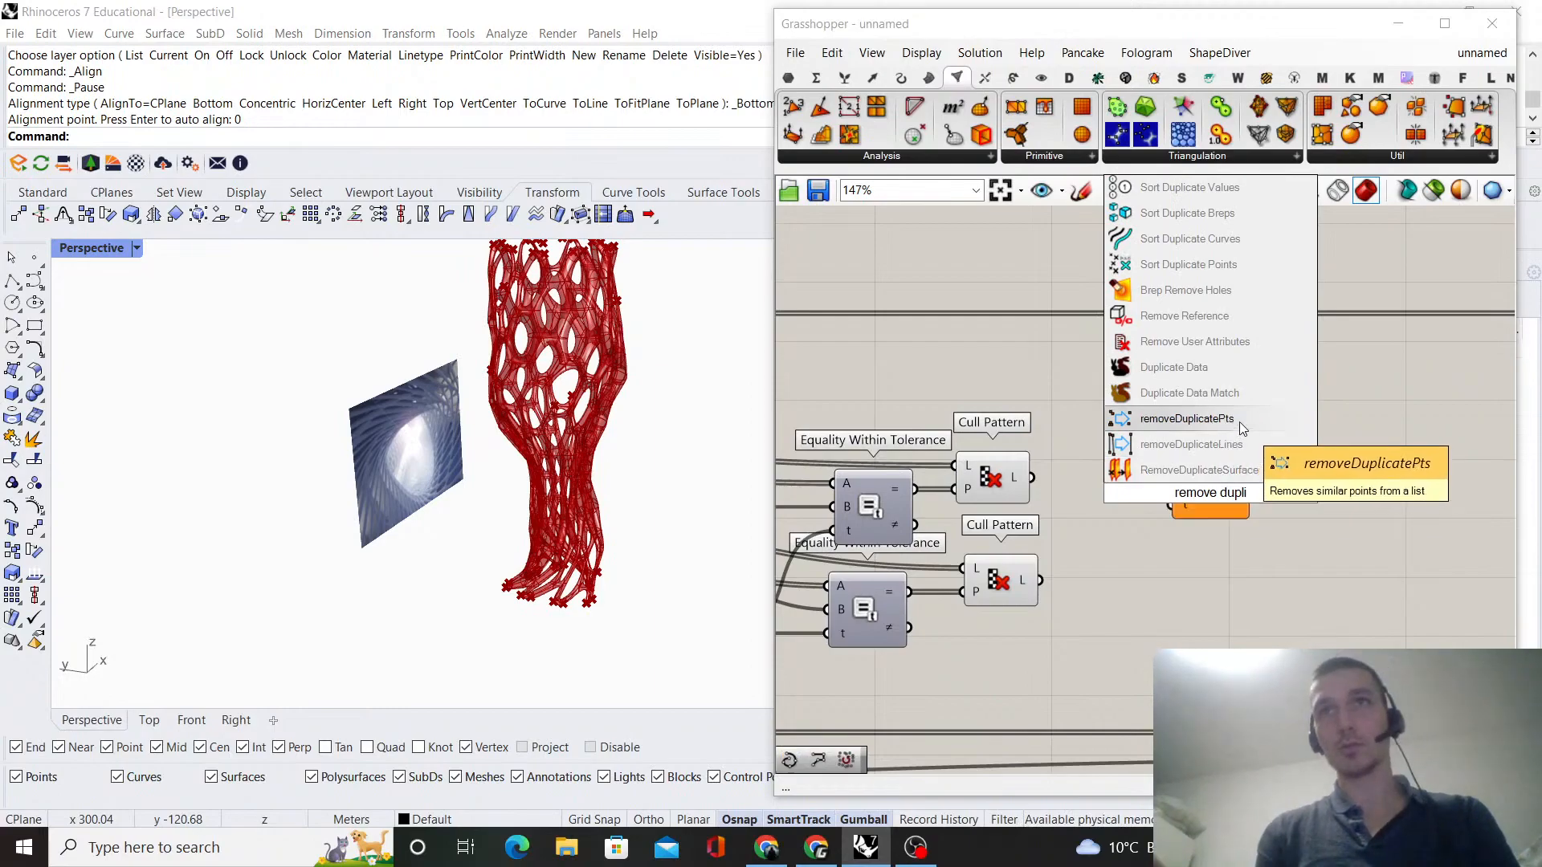
click(1187, 419)
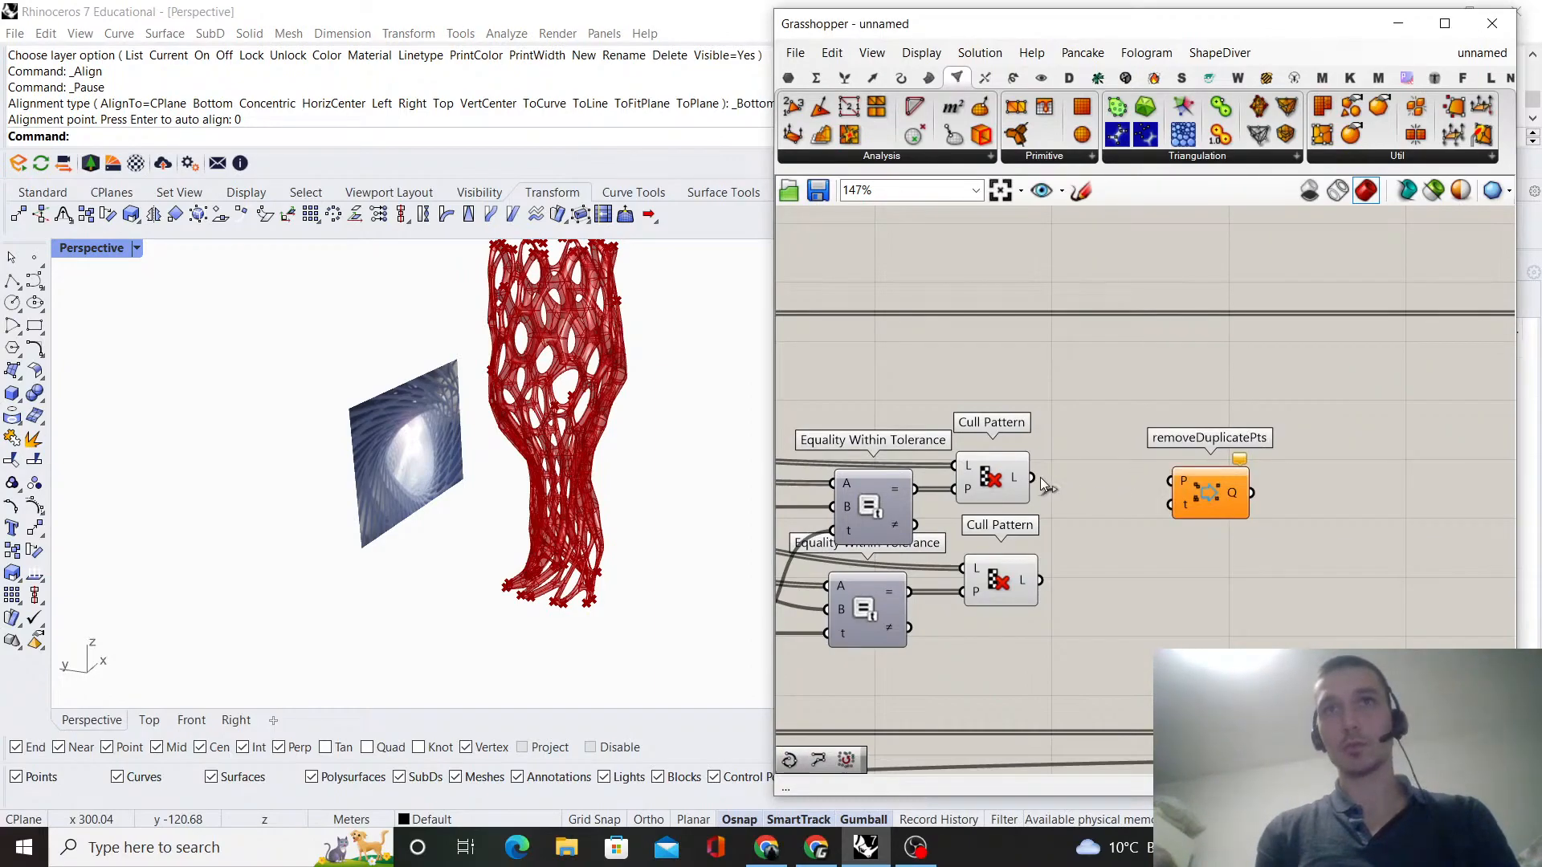
drag(1194, 484, 1130, 480)
drag(1048, 578, 1122, 533)
drag(1155, 532, 1136, 579)
- Turn off the previews of both Cull Pattern components
drag(1066, 630, 964, 402)
click(1010, 440)
right_click(1068, 396)
click(1191, 390)
- Add a Line SDL component and connect the first removeDuplicatePts output to its S input
right_drag(1191, 393, 1118, 385)
double_click(1240, 474)
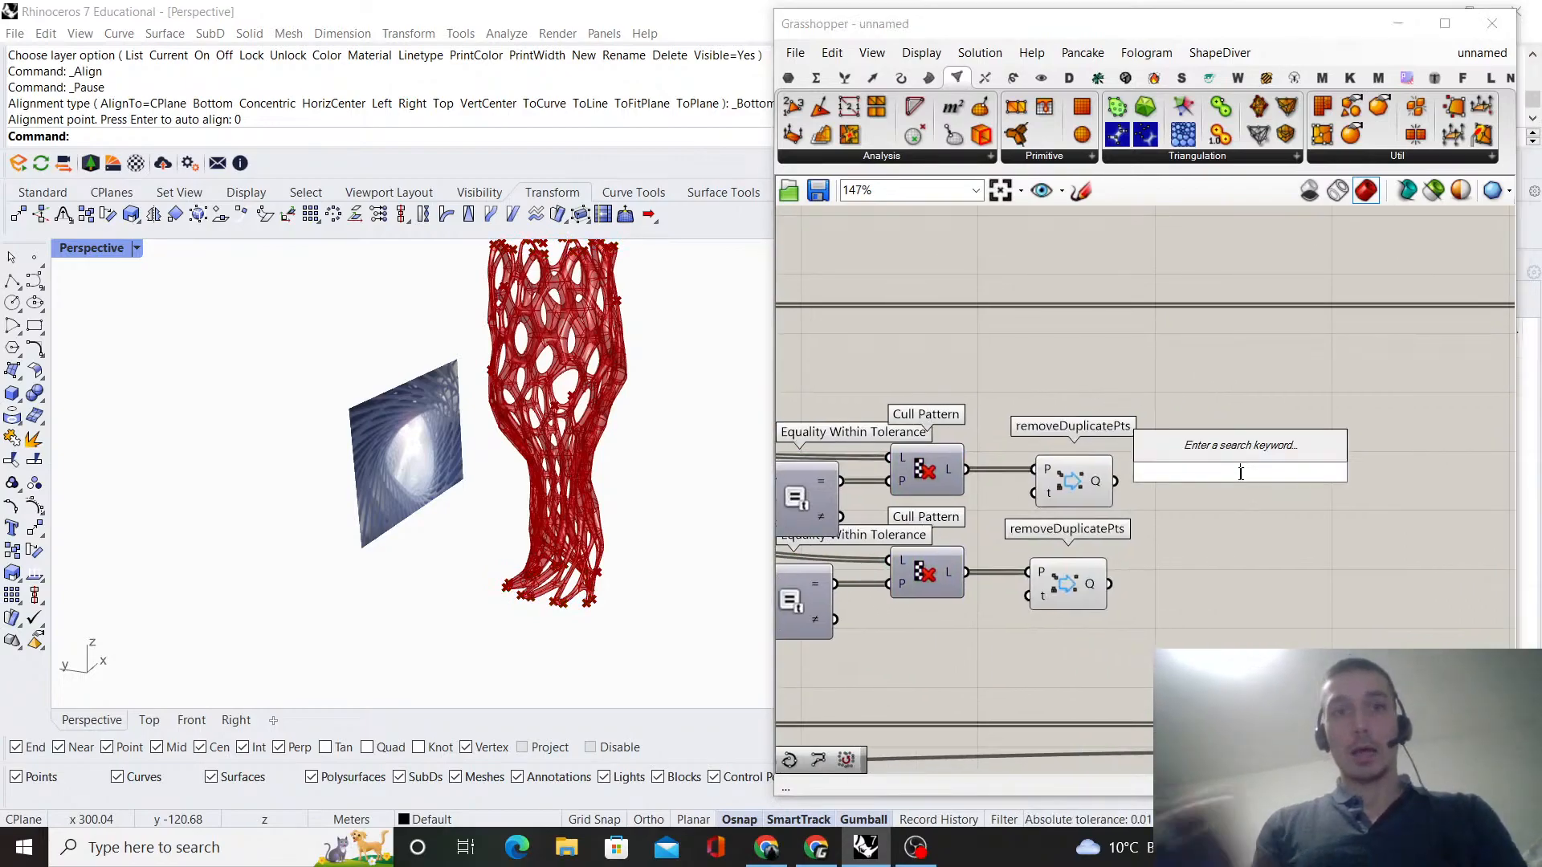
text(line sdl)
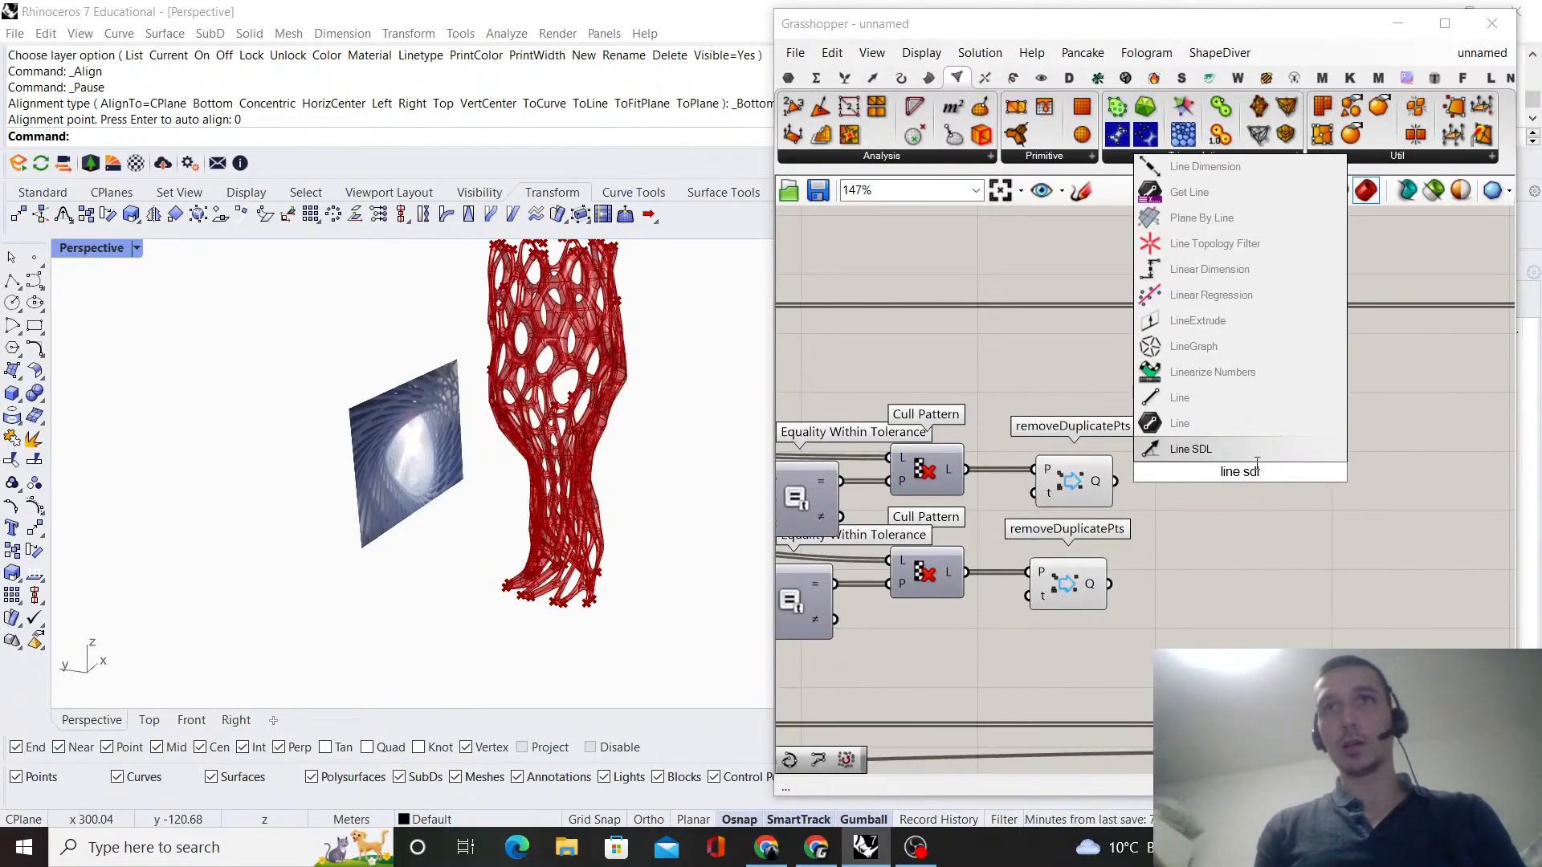
key(Return)
drag(1211, 436, 1205, 448)
drag(1242, 465, 1274, 498)
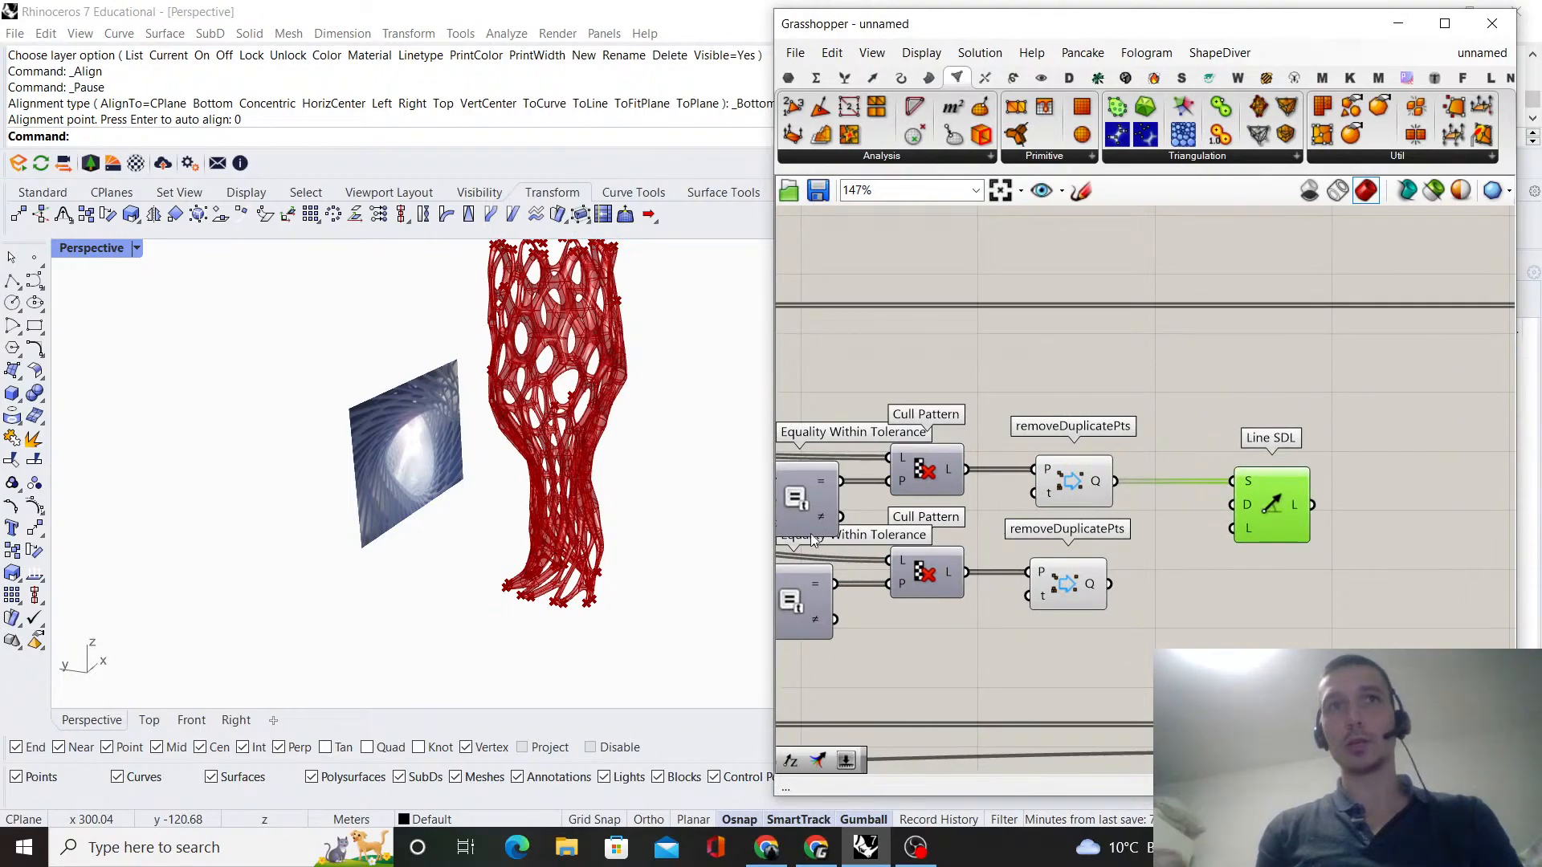
scroll(589, 543, down, 3)
click(1092, 481)
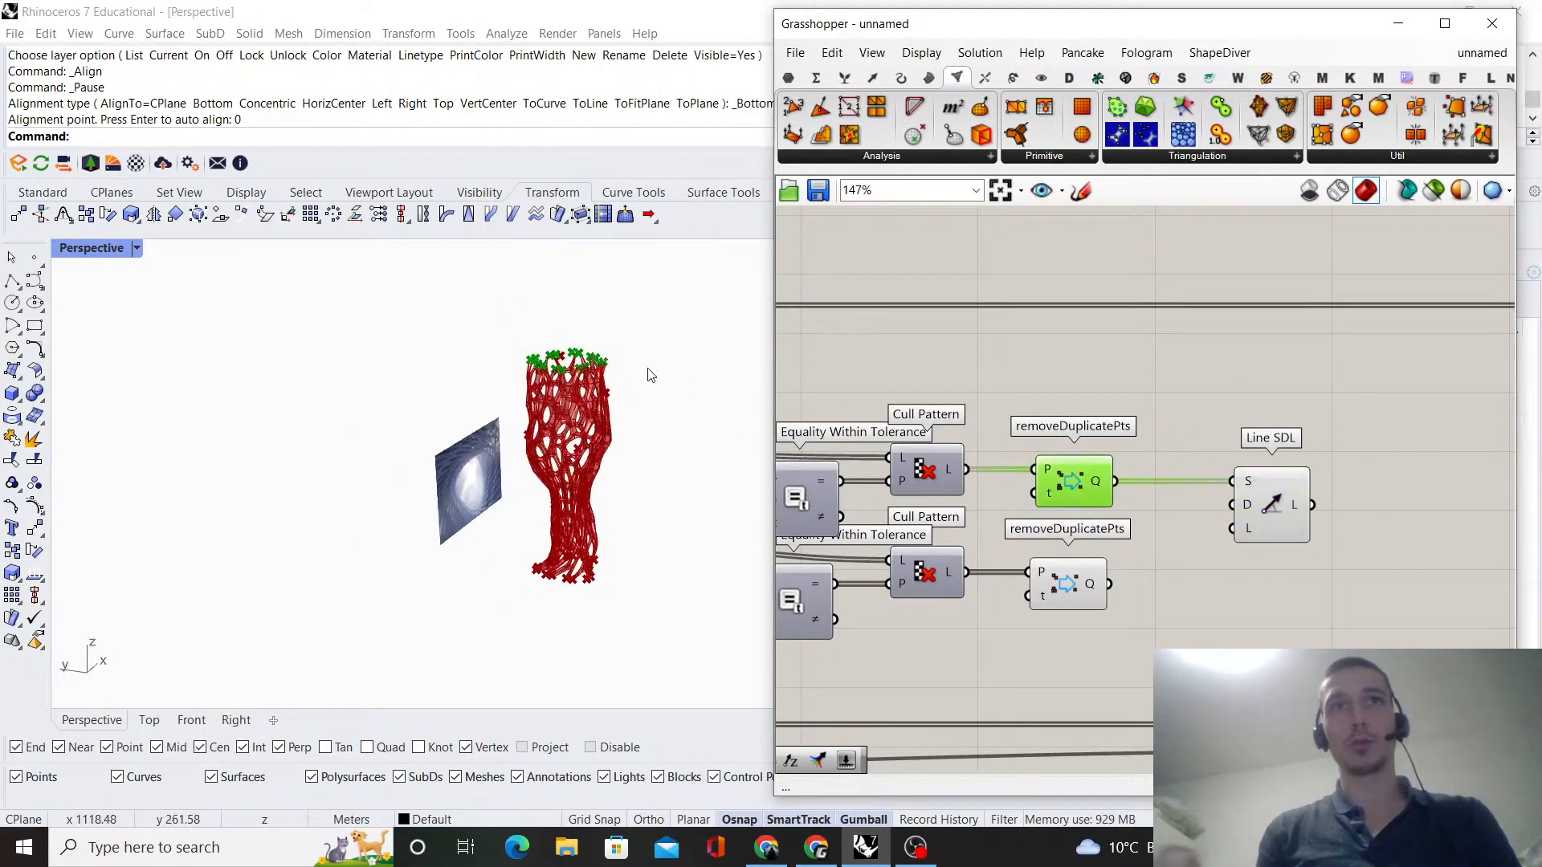
- Add a Unit Z vector, connect it to Line SDL's D input and place it beside that component
double_click(1158, 374)
text(unit z)
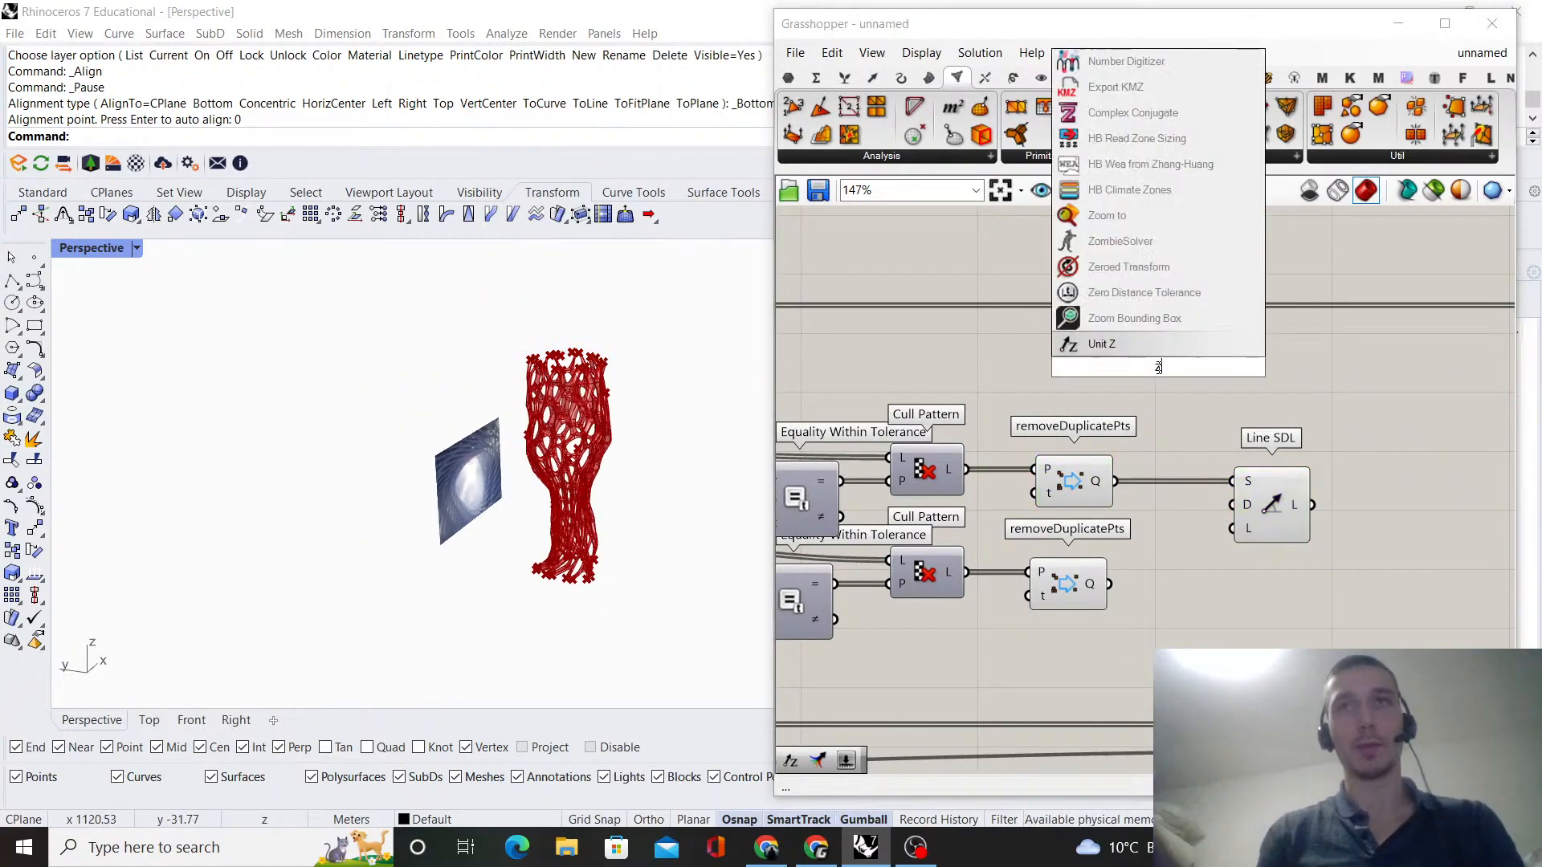
key(Return)
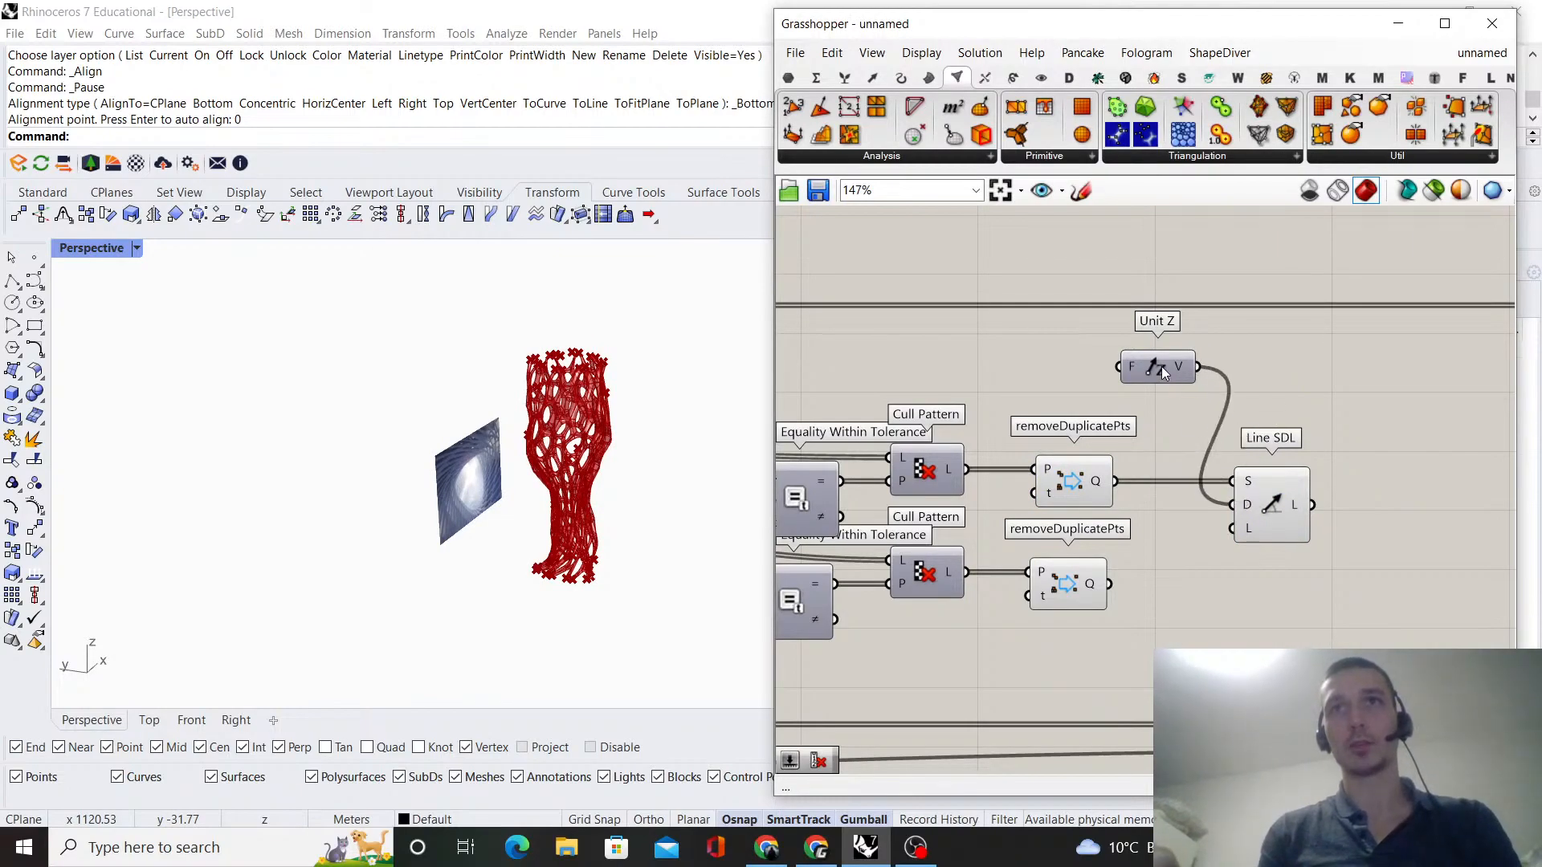
drag(1162, 371, 1189, 509)
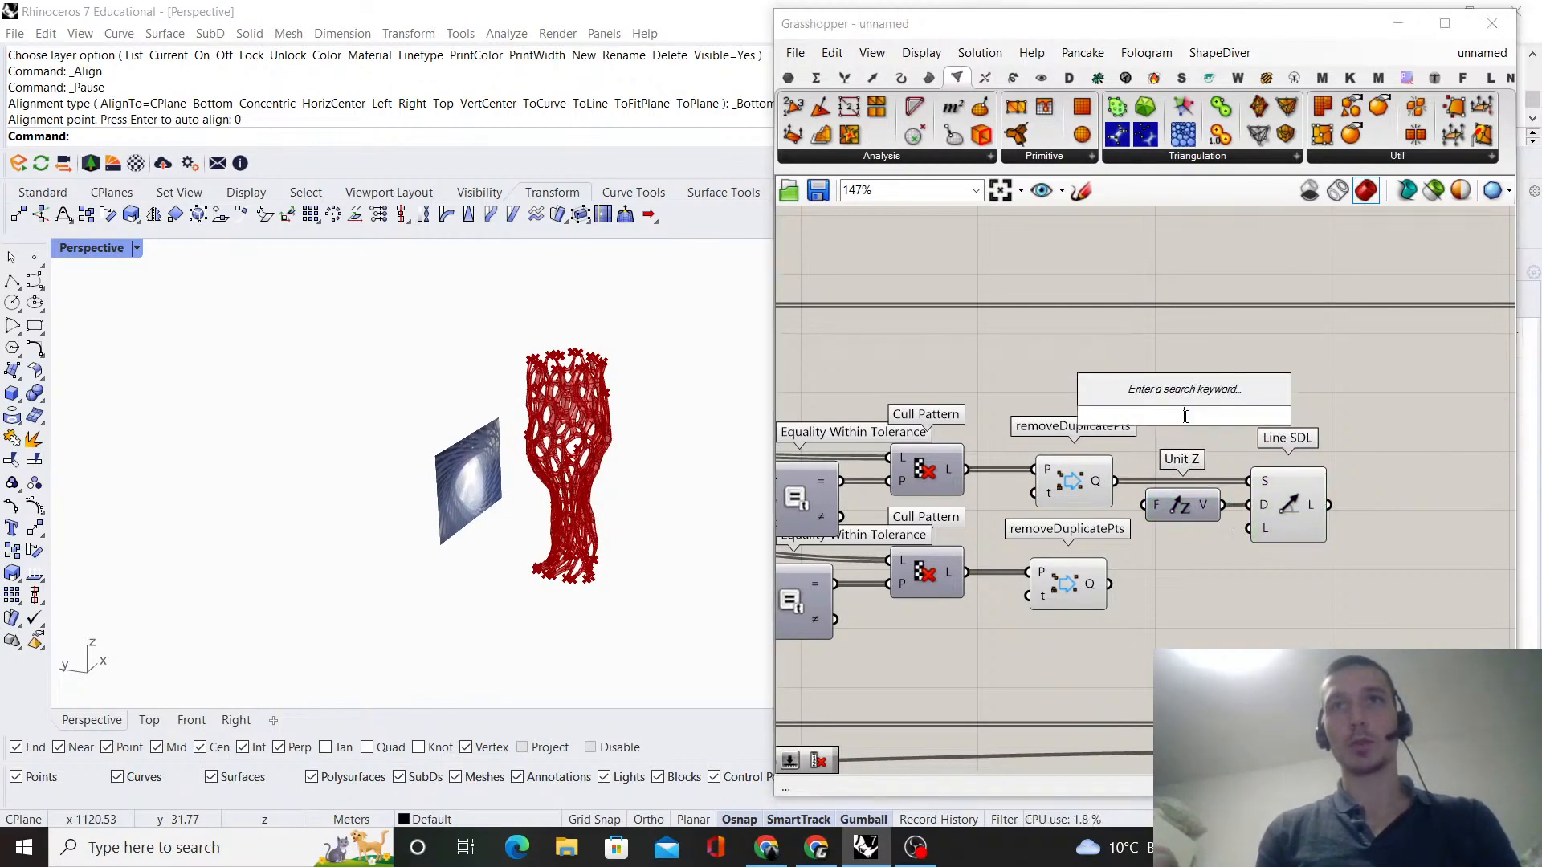
- Add a Multiplication component fed at A by the 300 height slider's relay and move it near Line SDL
scroll(1124, 450, down, 10)
scroll(1068, 482, up, 5)
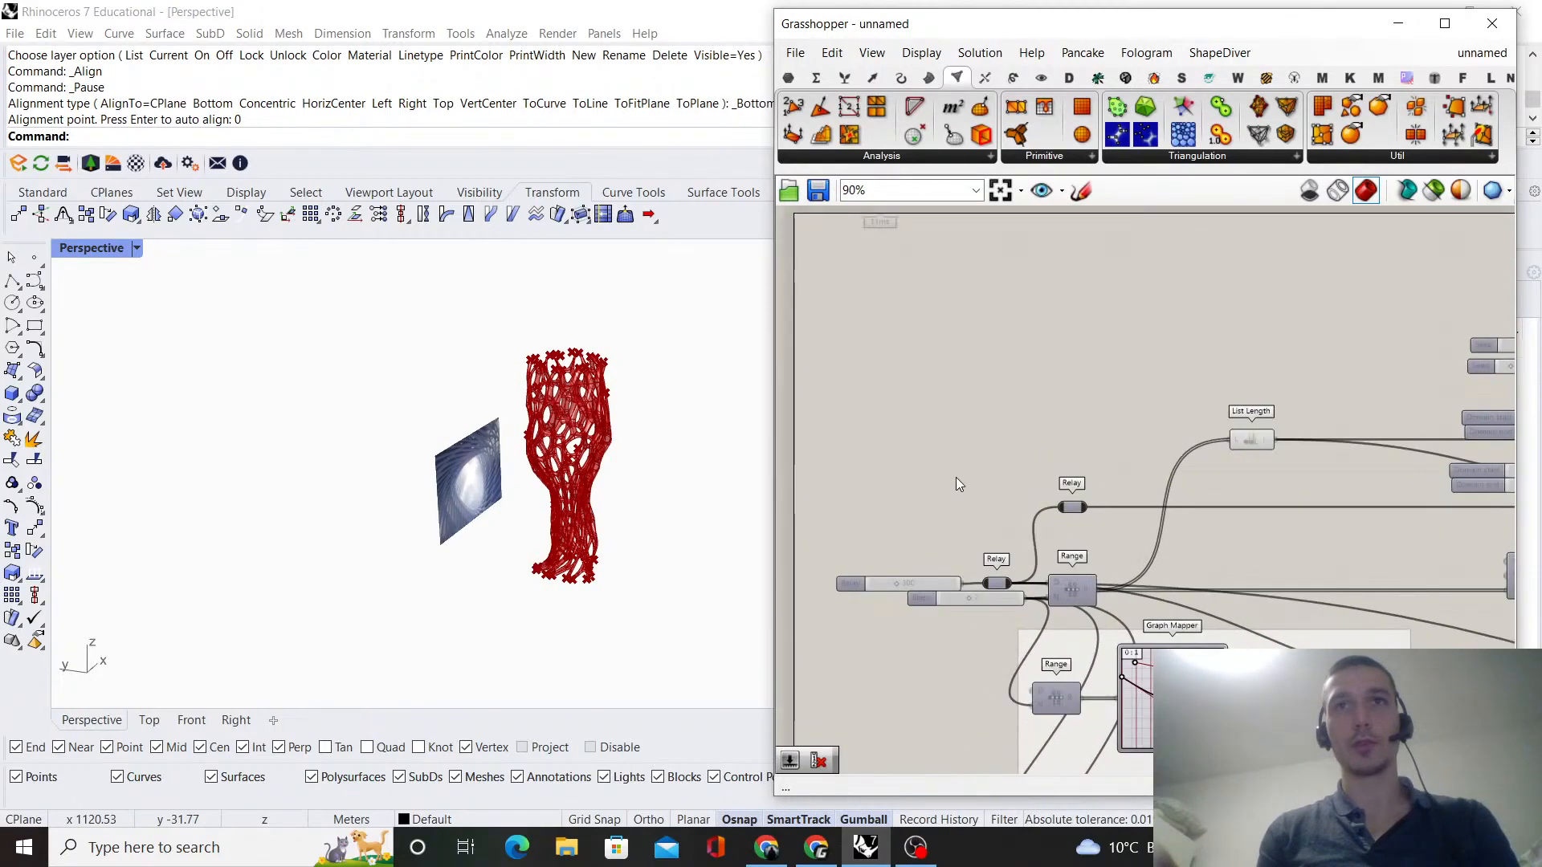
double_click(958, 464)
text(multip)
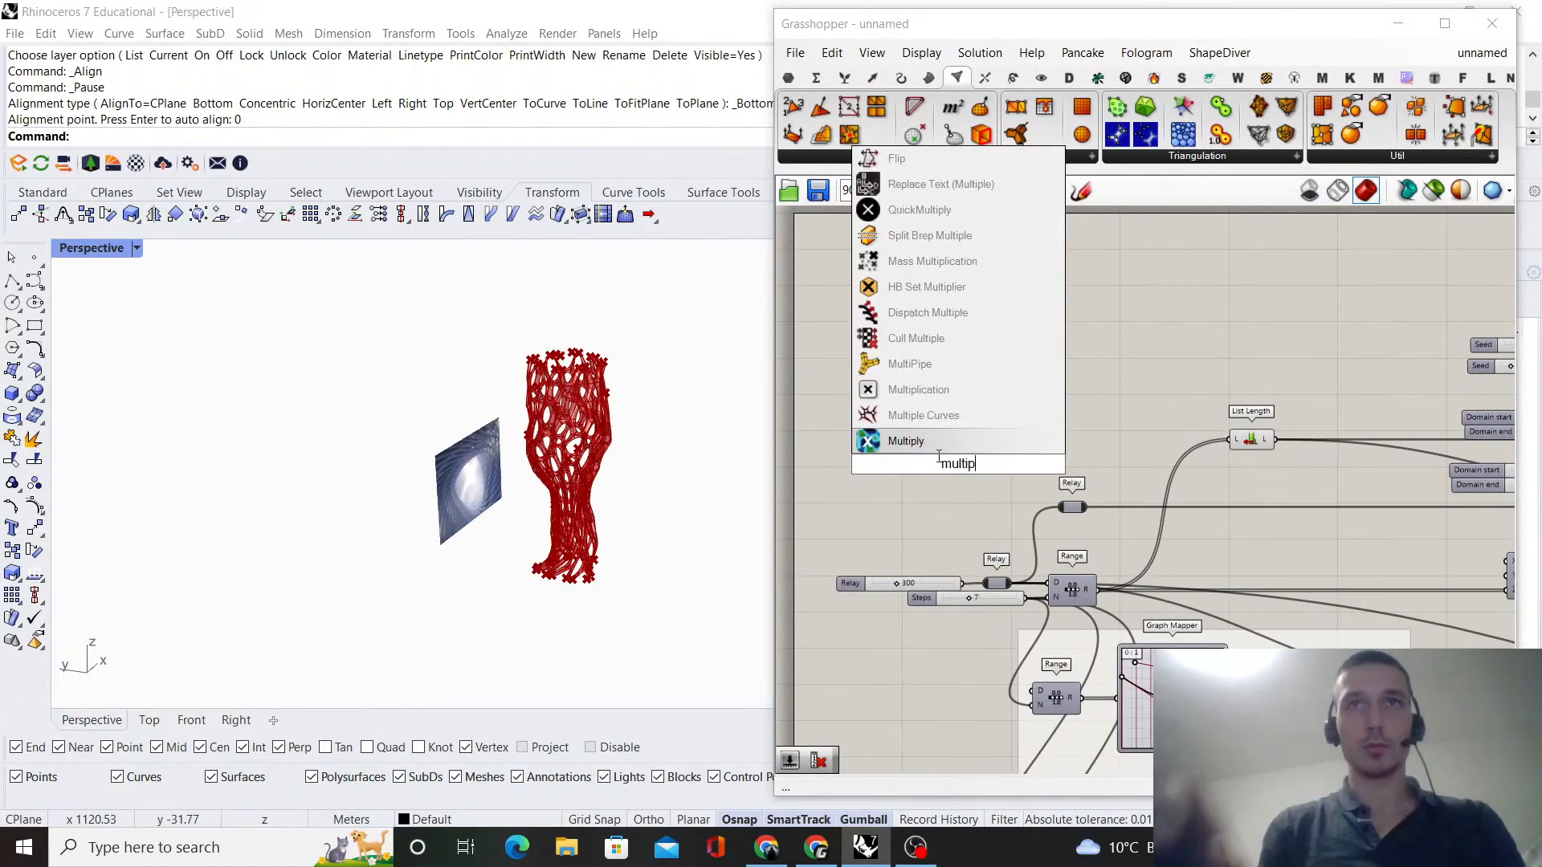
click(907, 388)
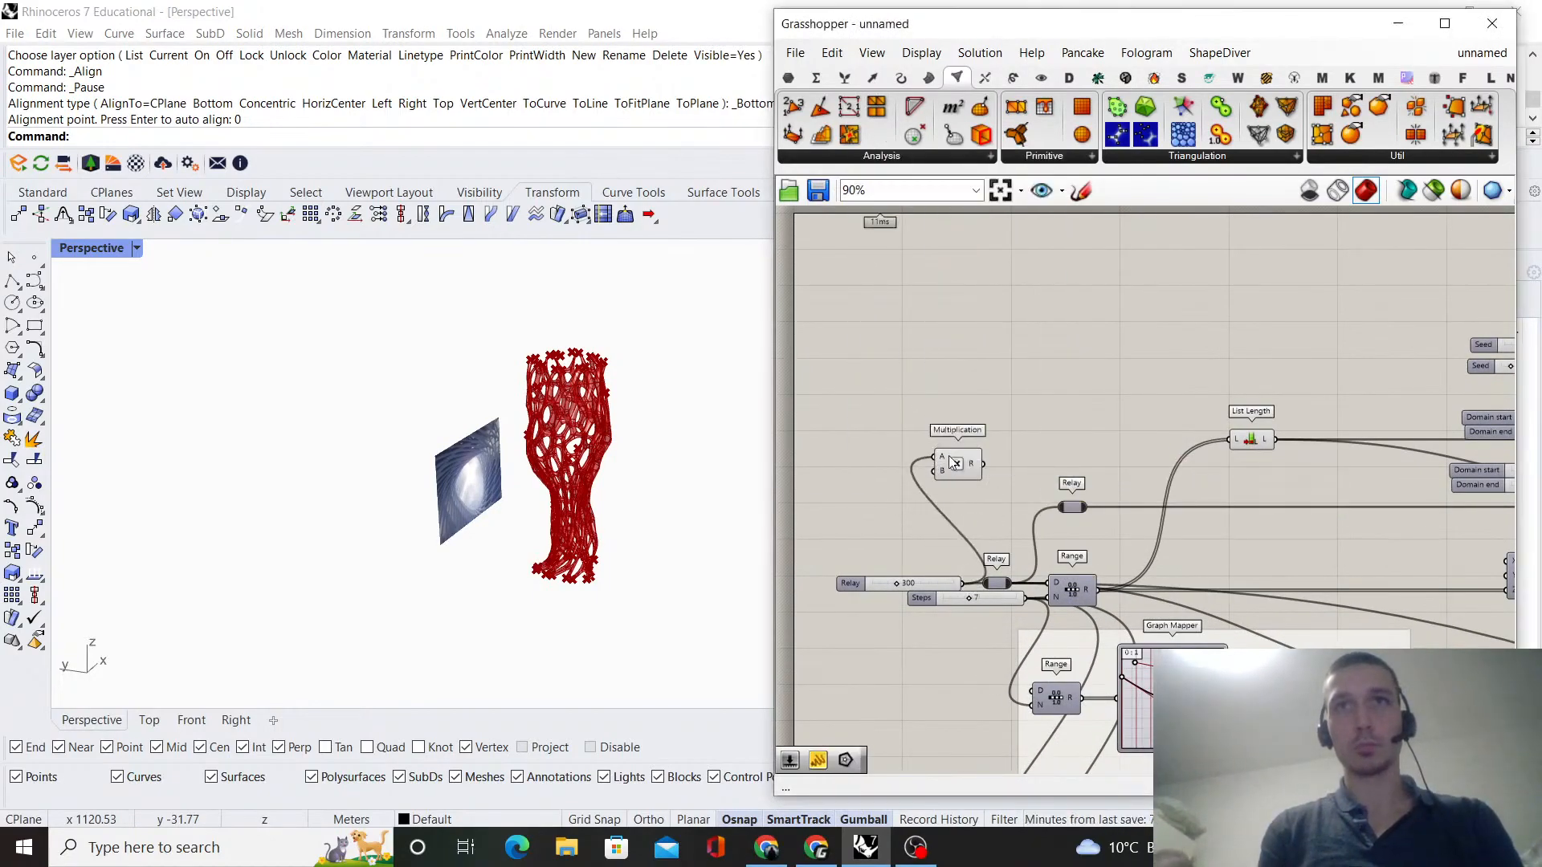
scroll(890, 466, down, 10)
drag(879, 470, 1224, 538)
scroll(1350, 469, up, 10)
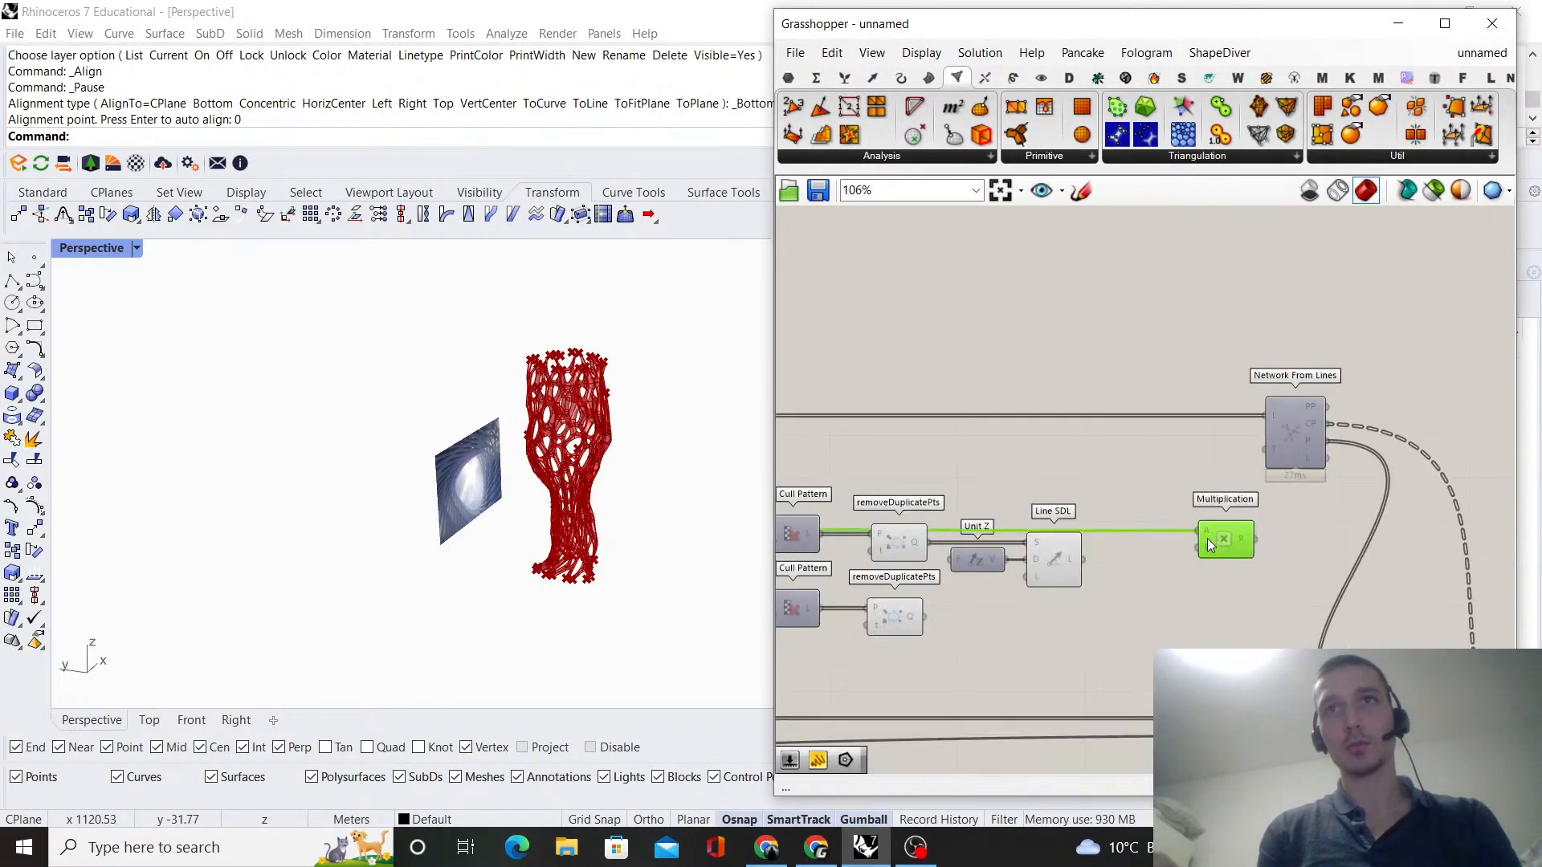
right_drag(854, 480, 1084, 456)
- Add a number slider set to 0.012 and connect it to Multiplication's B input
double_click(1058, 382)
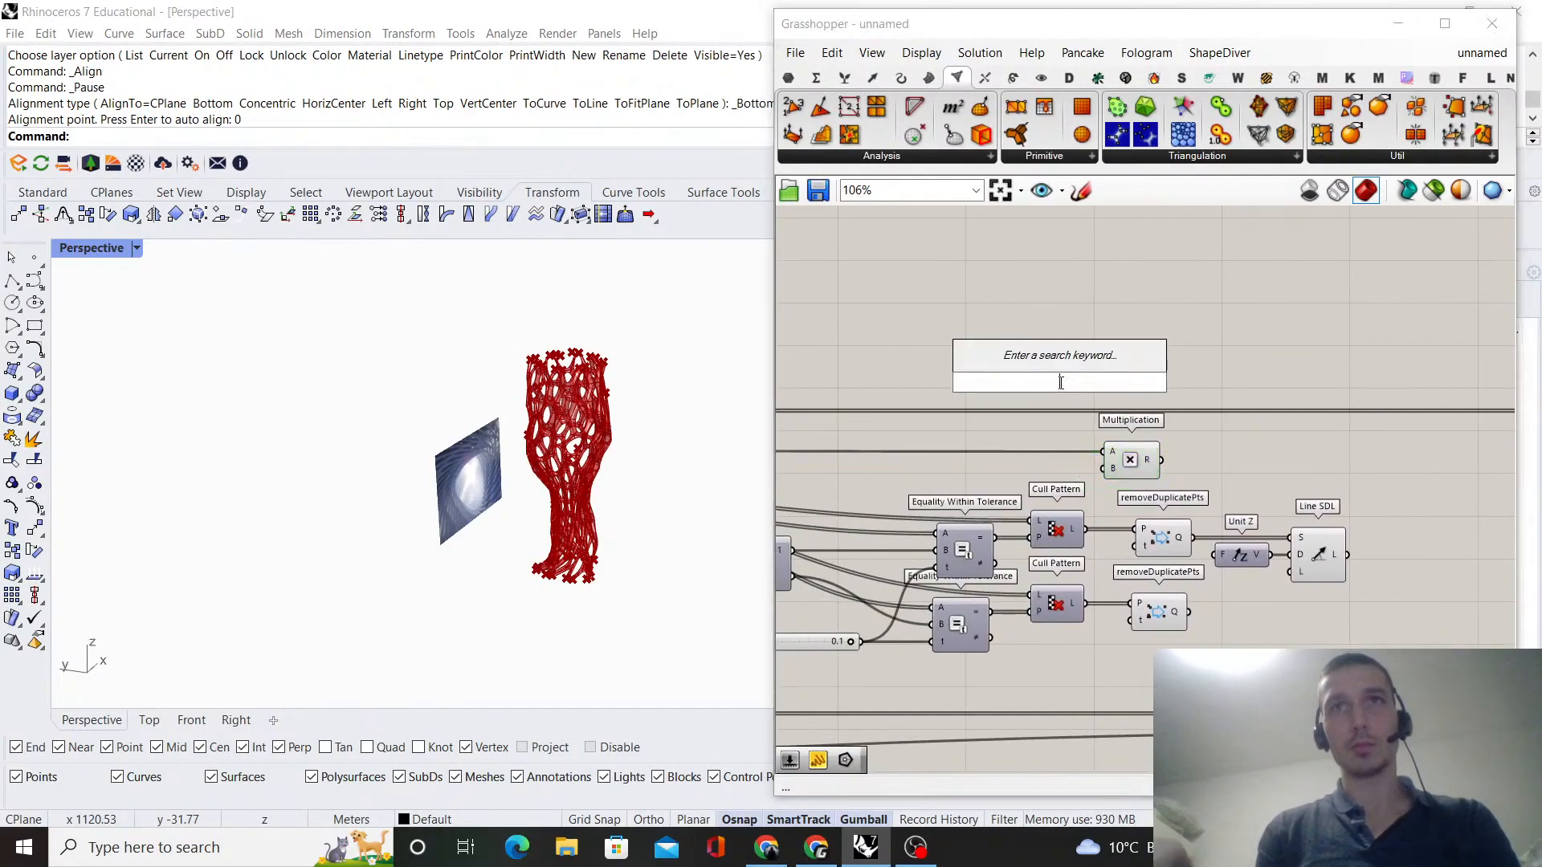
text(0.0)
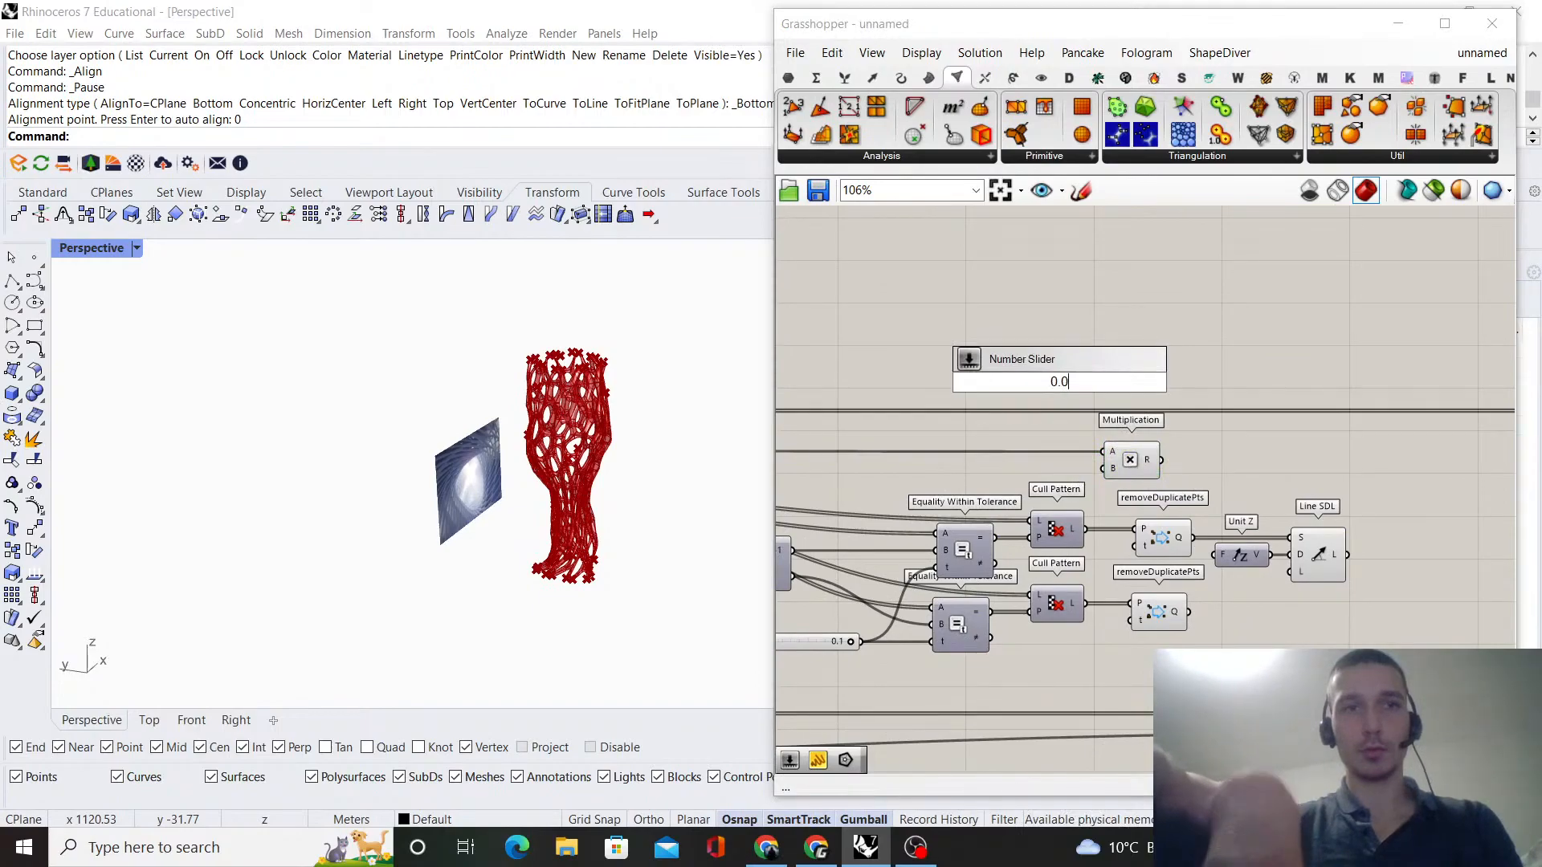
text(12)
key(Return)
scroll(1105, 393, up, 4)
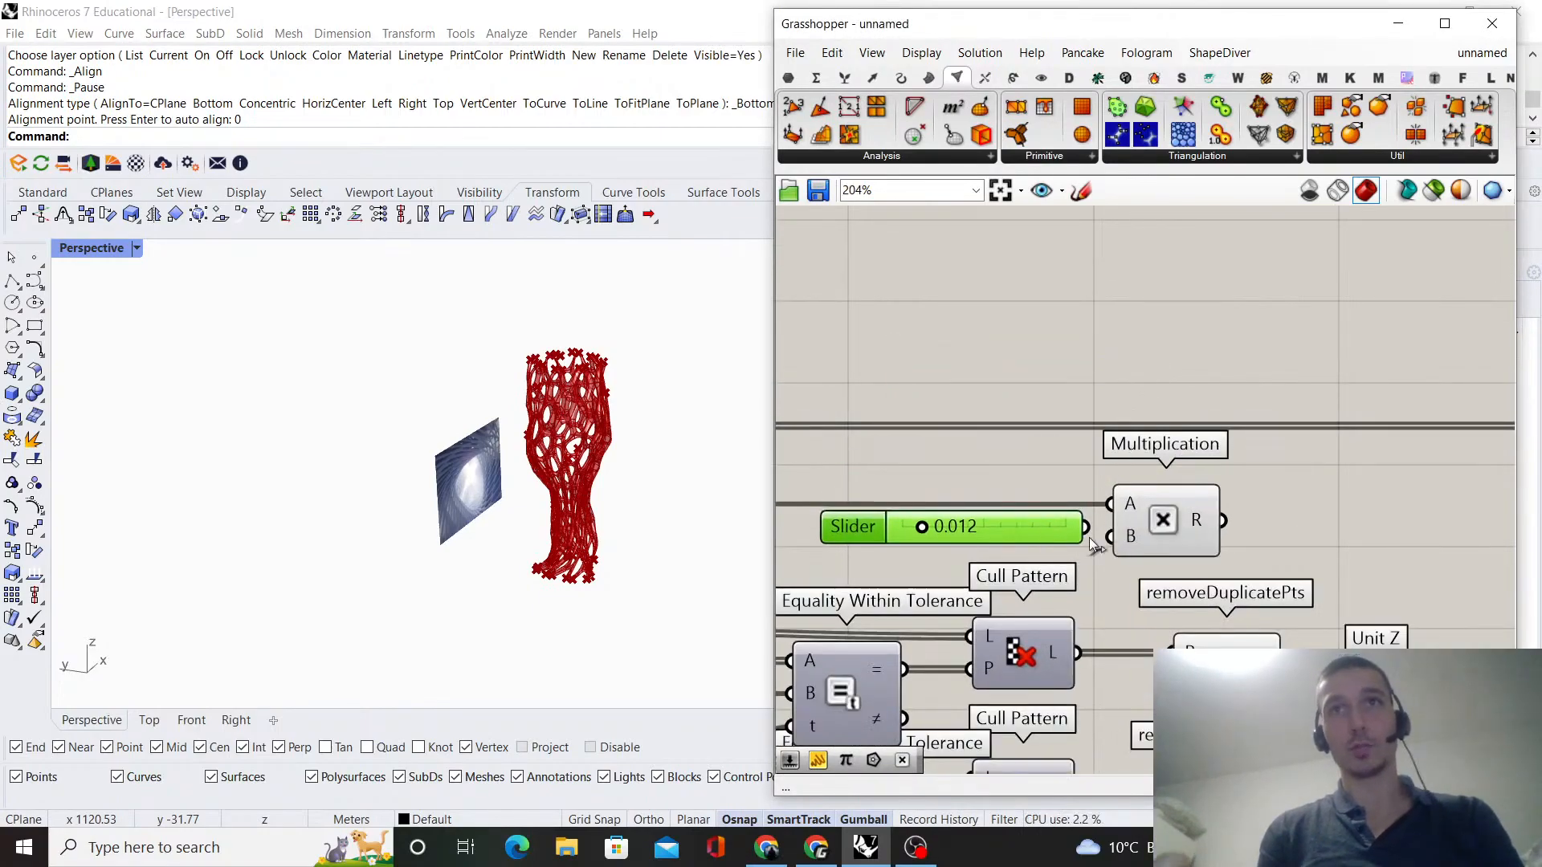
drag(1105, 532, 1110, 536)
- Connect the Multiplication result to Line SDL's L input as the line length
click(1180, 511)
right_drag(1181, 511, 1087, 427)
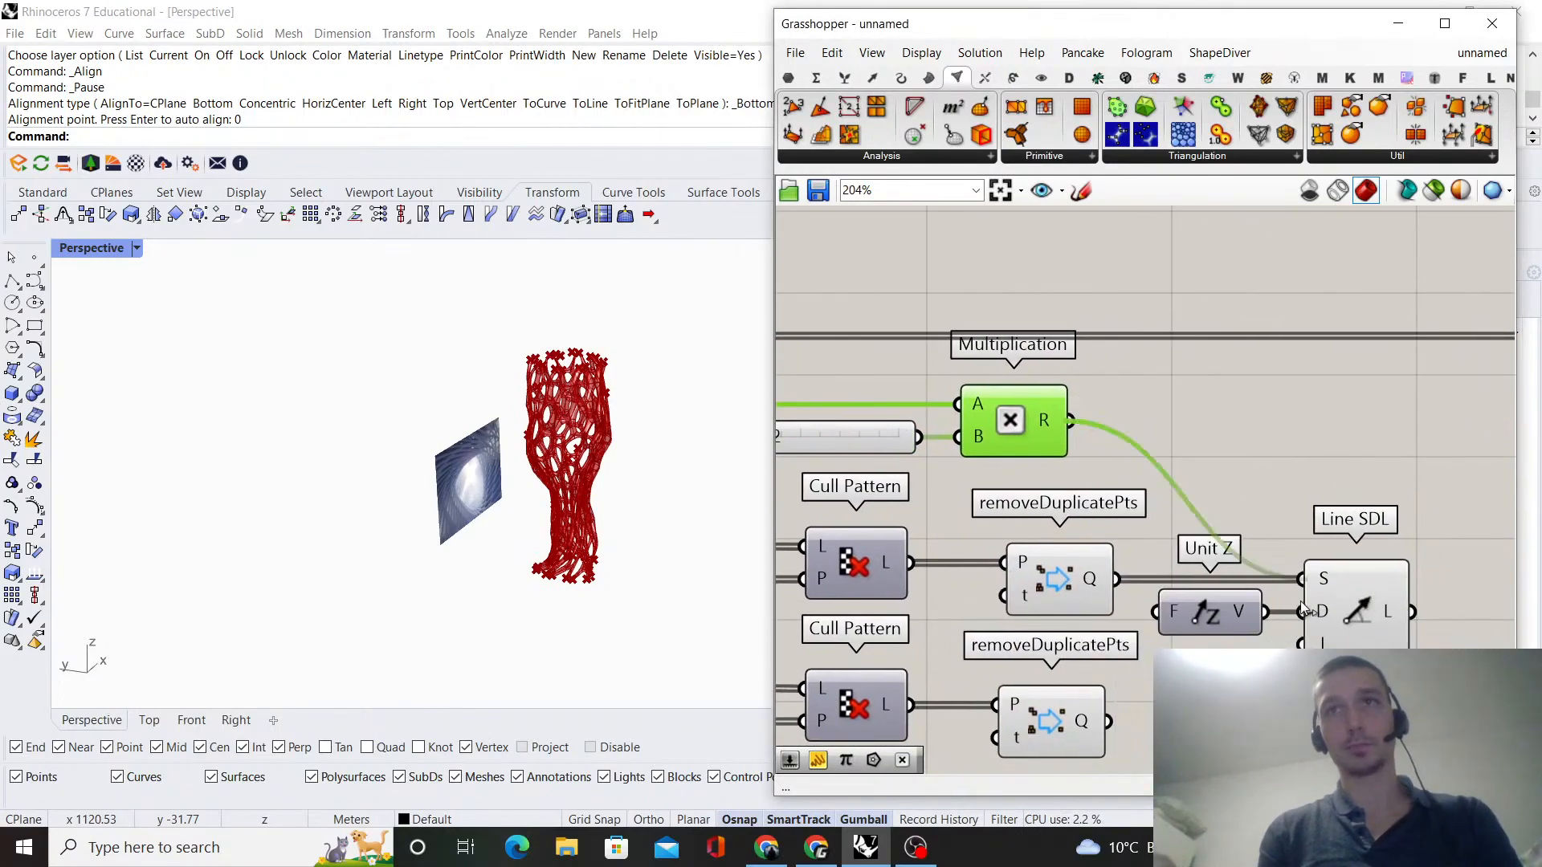
scroll(1294, 522, down, 4)
right_drag(1294, 522, 1219, 480)
scroll(1231, 495, up, 2)
click(1254, 522)
- Set the length multiplier slider to 0.050
scroll(590, 350, up, 10)
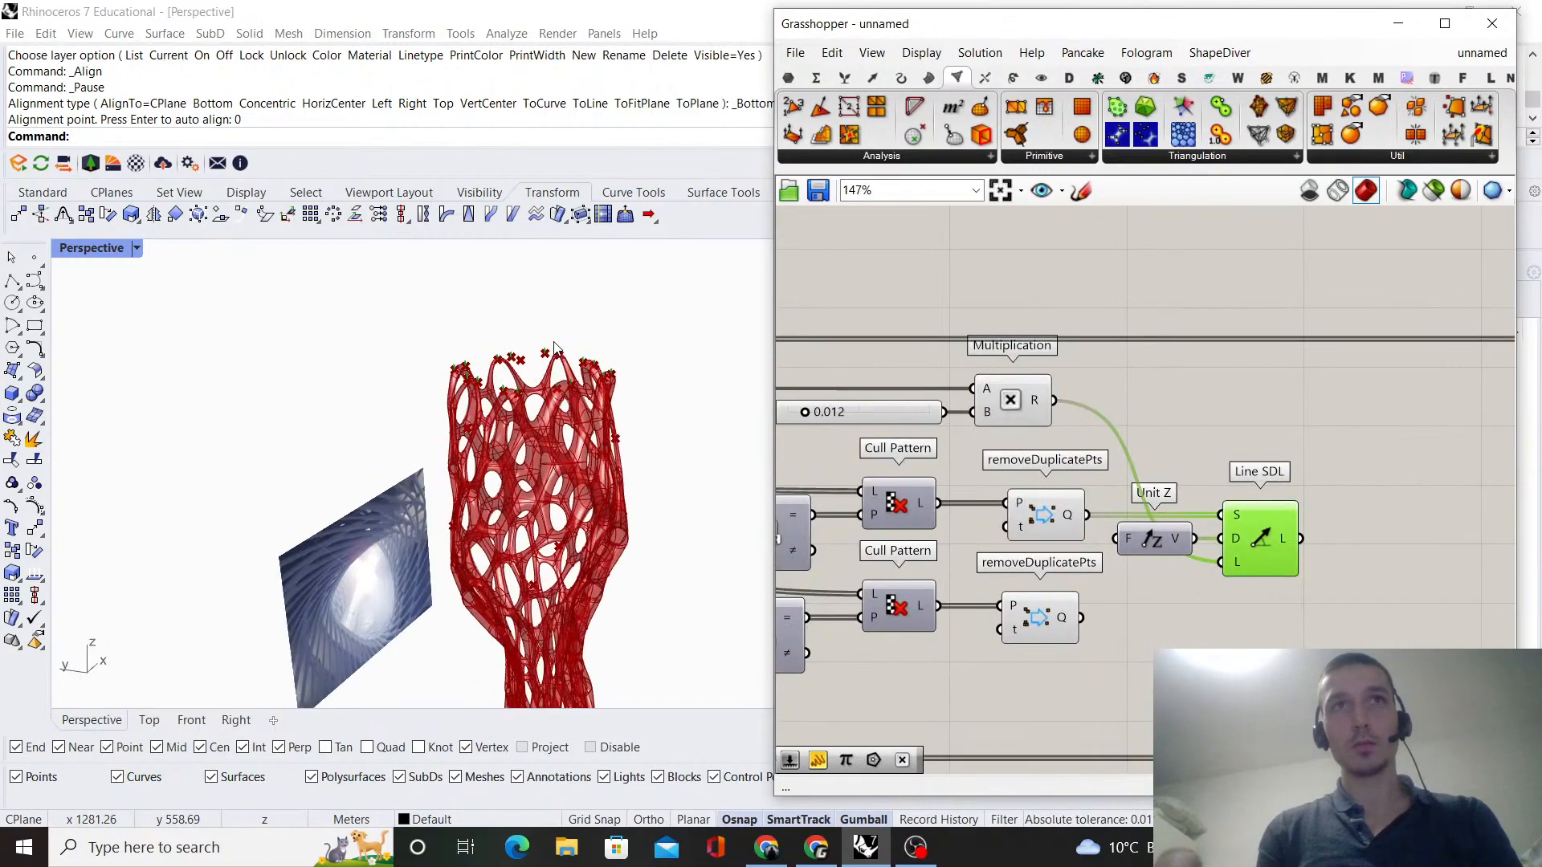
scroll(933, 390, up, 3)
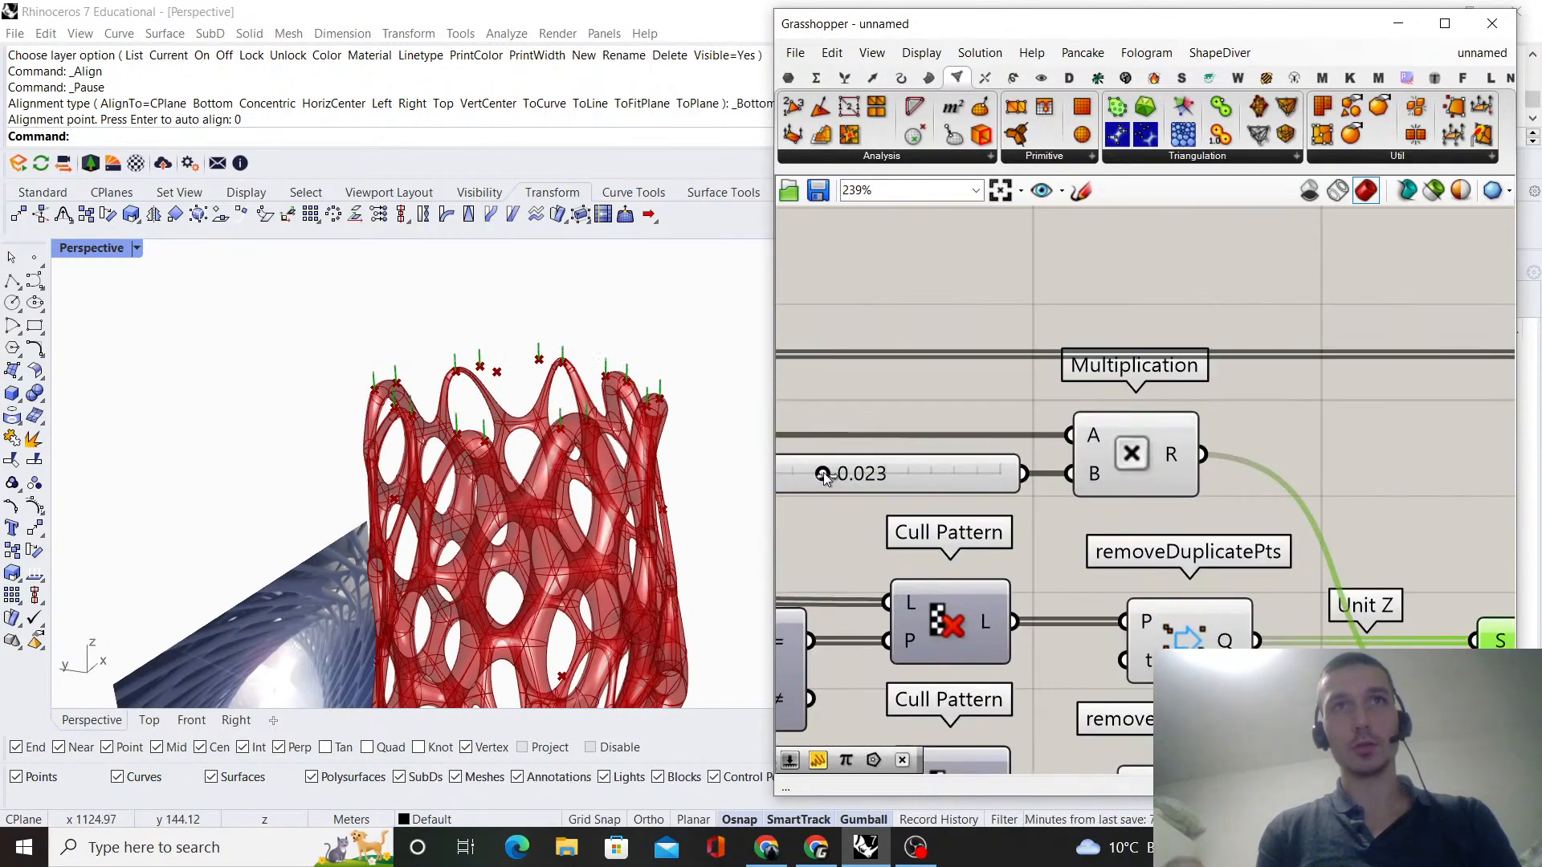
scroll(1068, 464, down, 5)
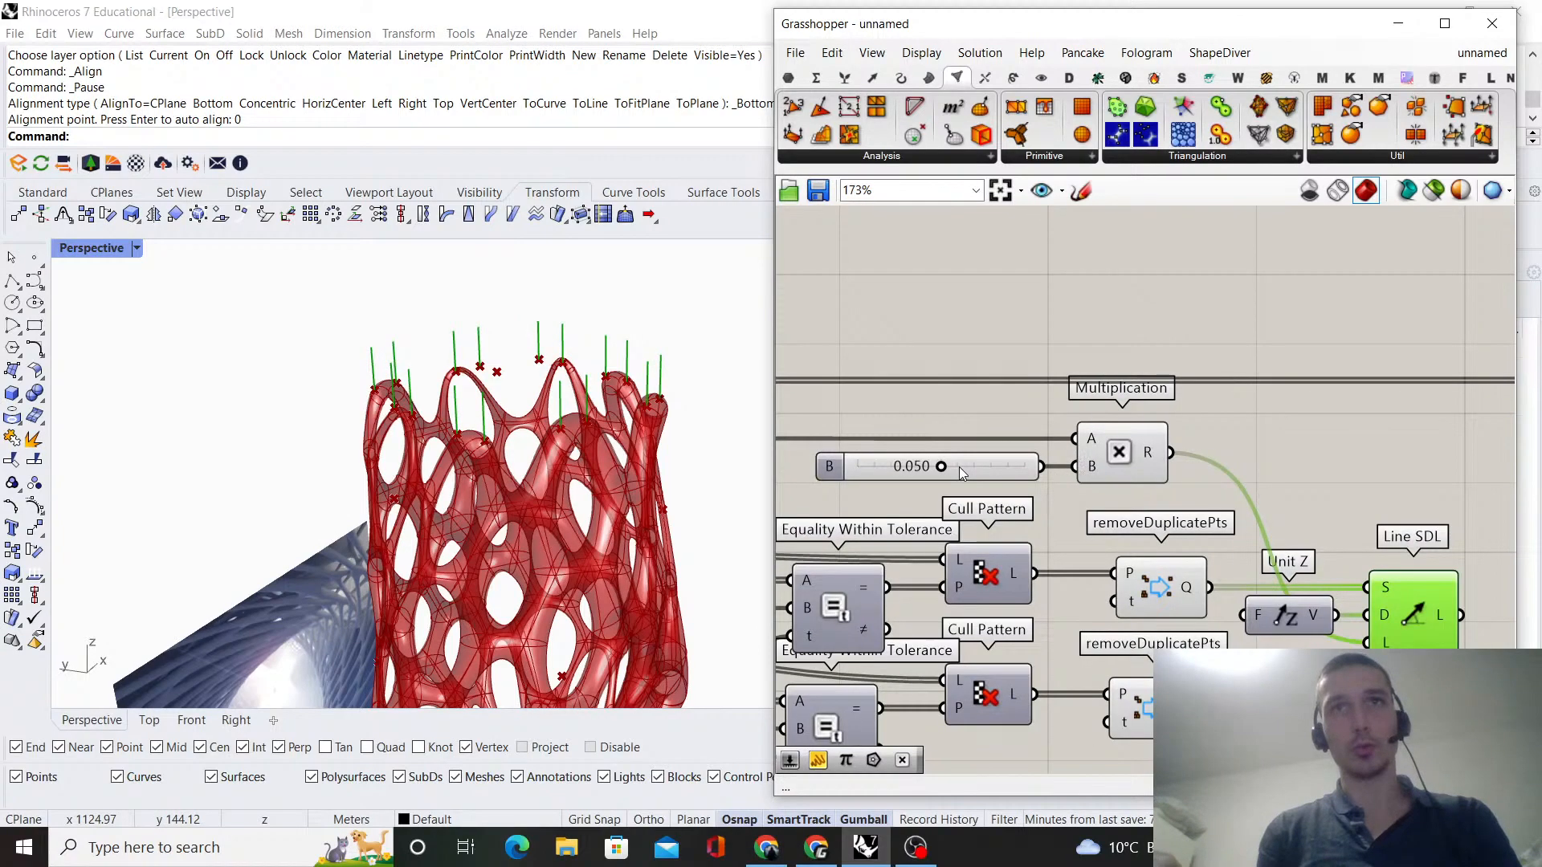
scroll(1134, 441, up, 2)
- Duplicate Line SDL, connect the second removeDuplicatePts to the copy's S input and apply an expression to its D input
alt+drag(1262, 542, 1266, 593)
drag(1091, 571, 1223, 543)
right_click(1217, 595)
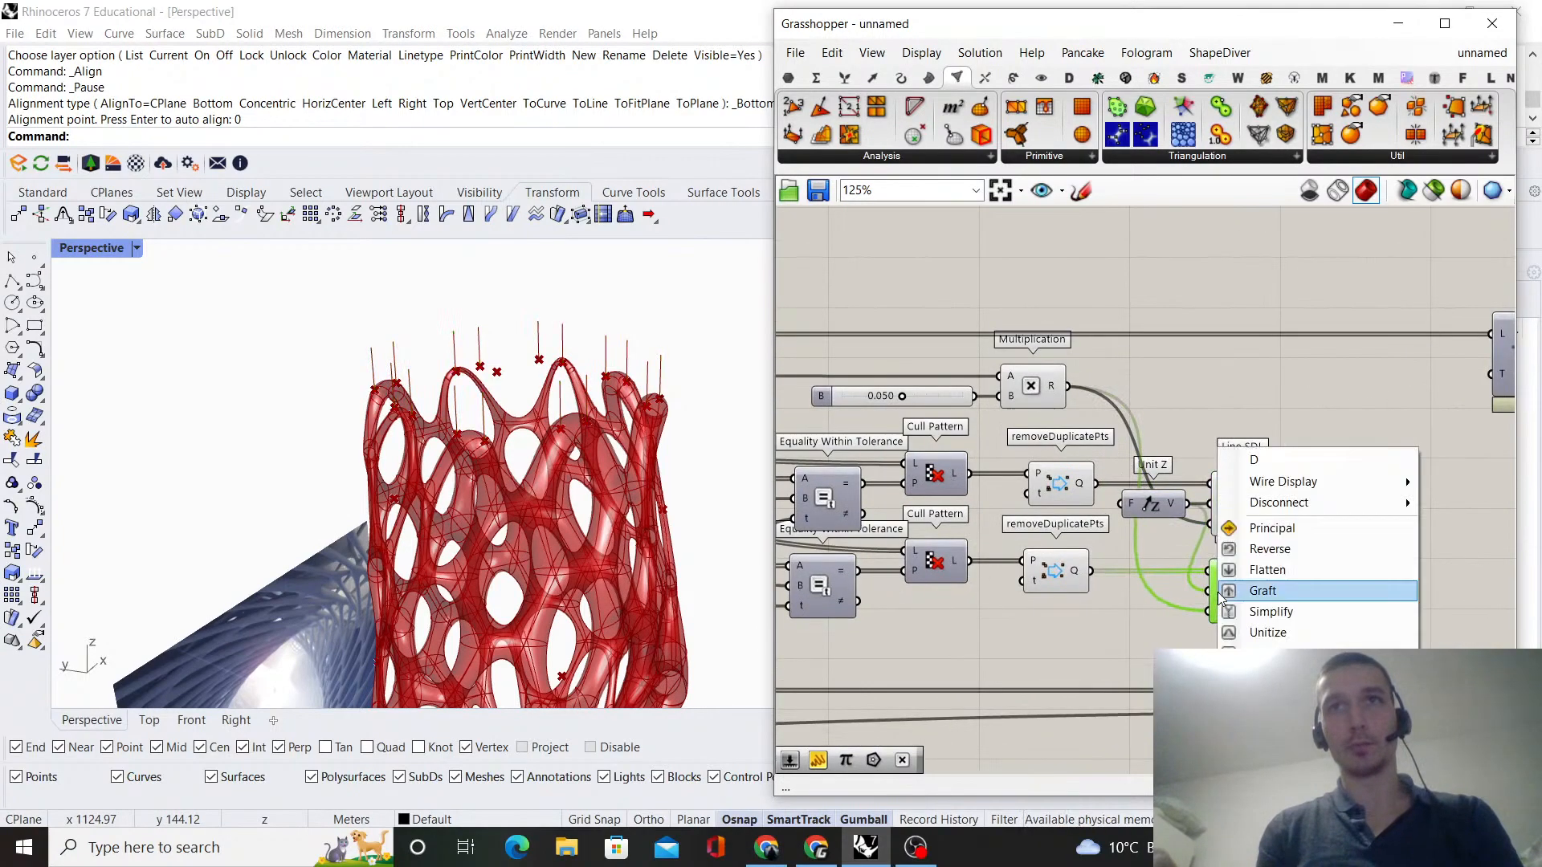
mouse_move(1269, 652)
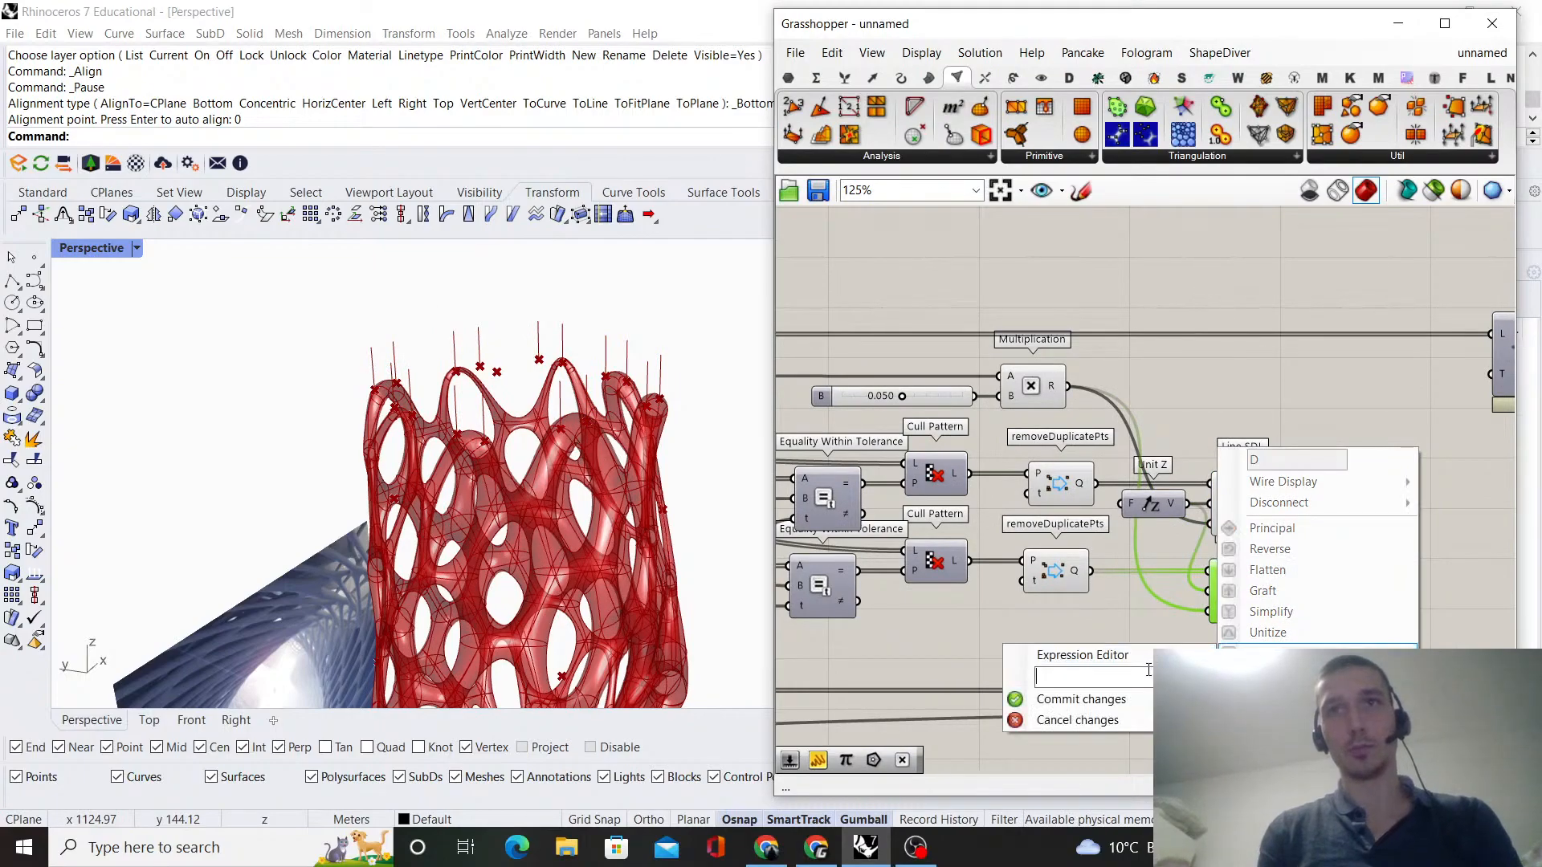
click(1081, 699)
- Turn off the previews of both removeDuplicatePts components
drag(1100, 631, 996, 426)
right_click(1178, 394)
click(1224, 424)
click(1222, 402)
- Add a Merge component after the two Line SDL components and connect the first one's lines to D1
scroll(1401, 497, down, 1)
right_drag(1401, 497, 1208, 459)
double_click(1212, 460)
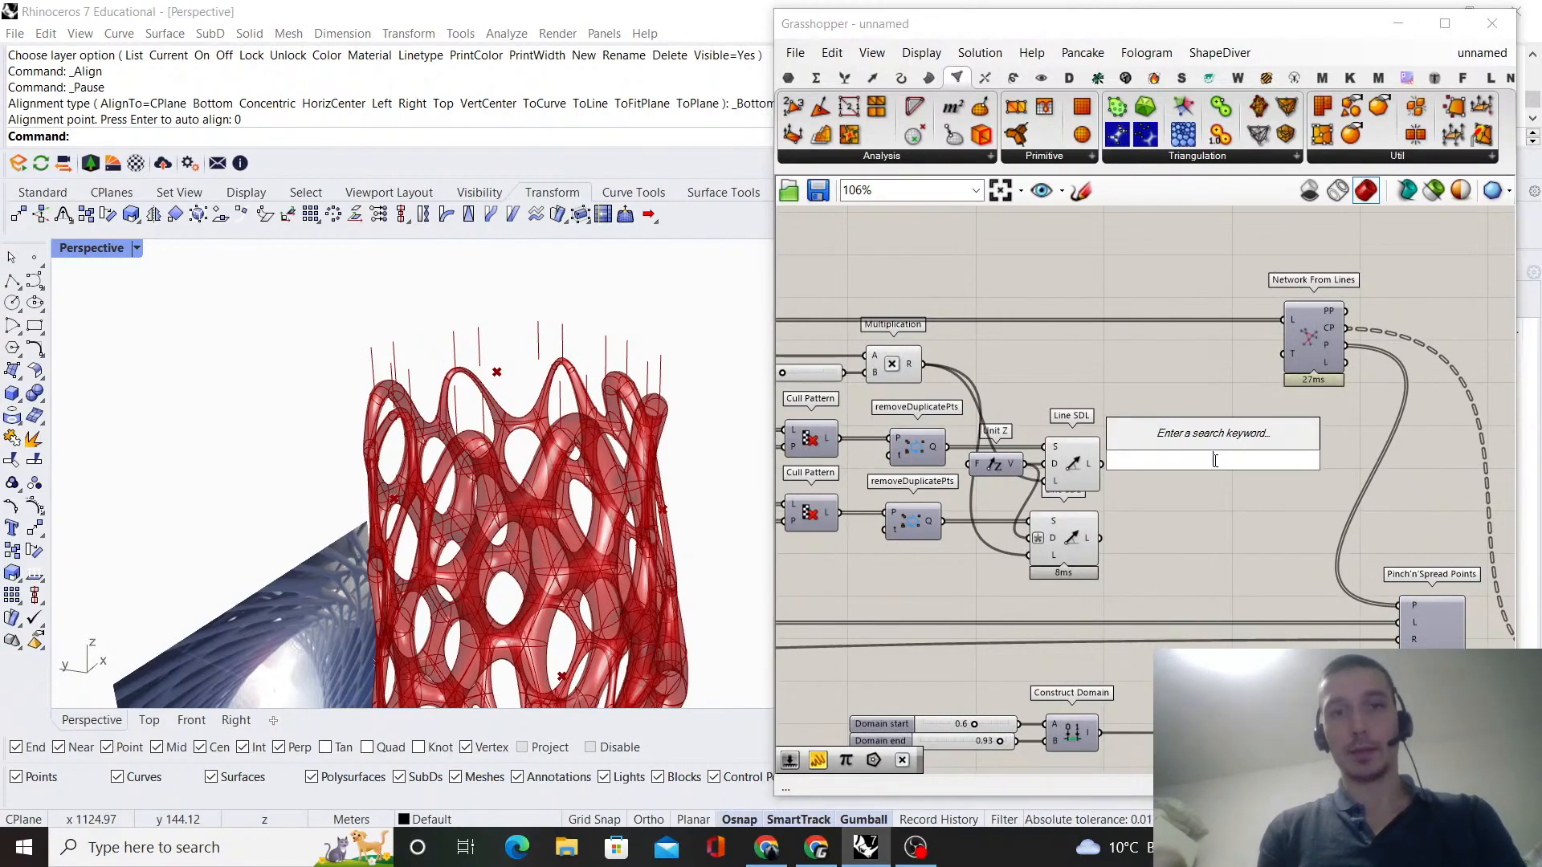
text(merge)
key(Return)
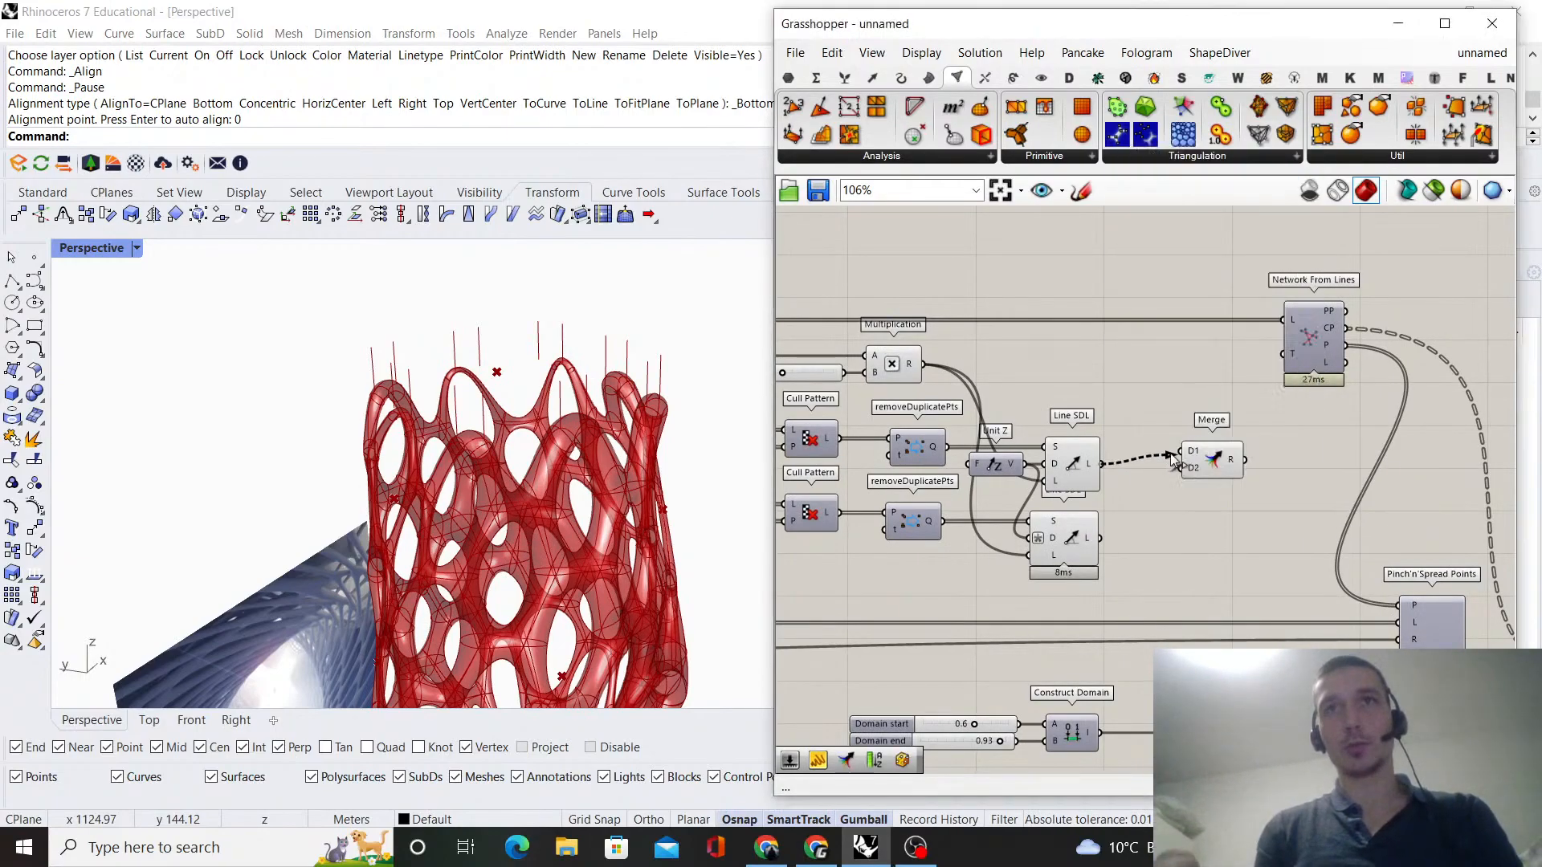
- Feed the second Line SDL's lines into Merge's D2 and the existing lattice lines into D3, and check the merged result
scroll(1244, 473, down, 6)
scroll(996, 449, up, 4)
right_drag(819, 413, 912, 400)
scroll(963, 380, down, 4)
drag(943, 376, 1288, 448)
scroll(1371, 461, up, 7)
right_drag(1303, 421, 1187, 447)
mouse_move(1217, 429)
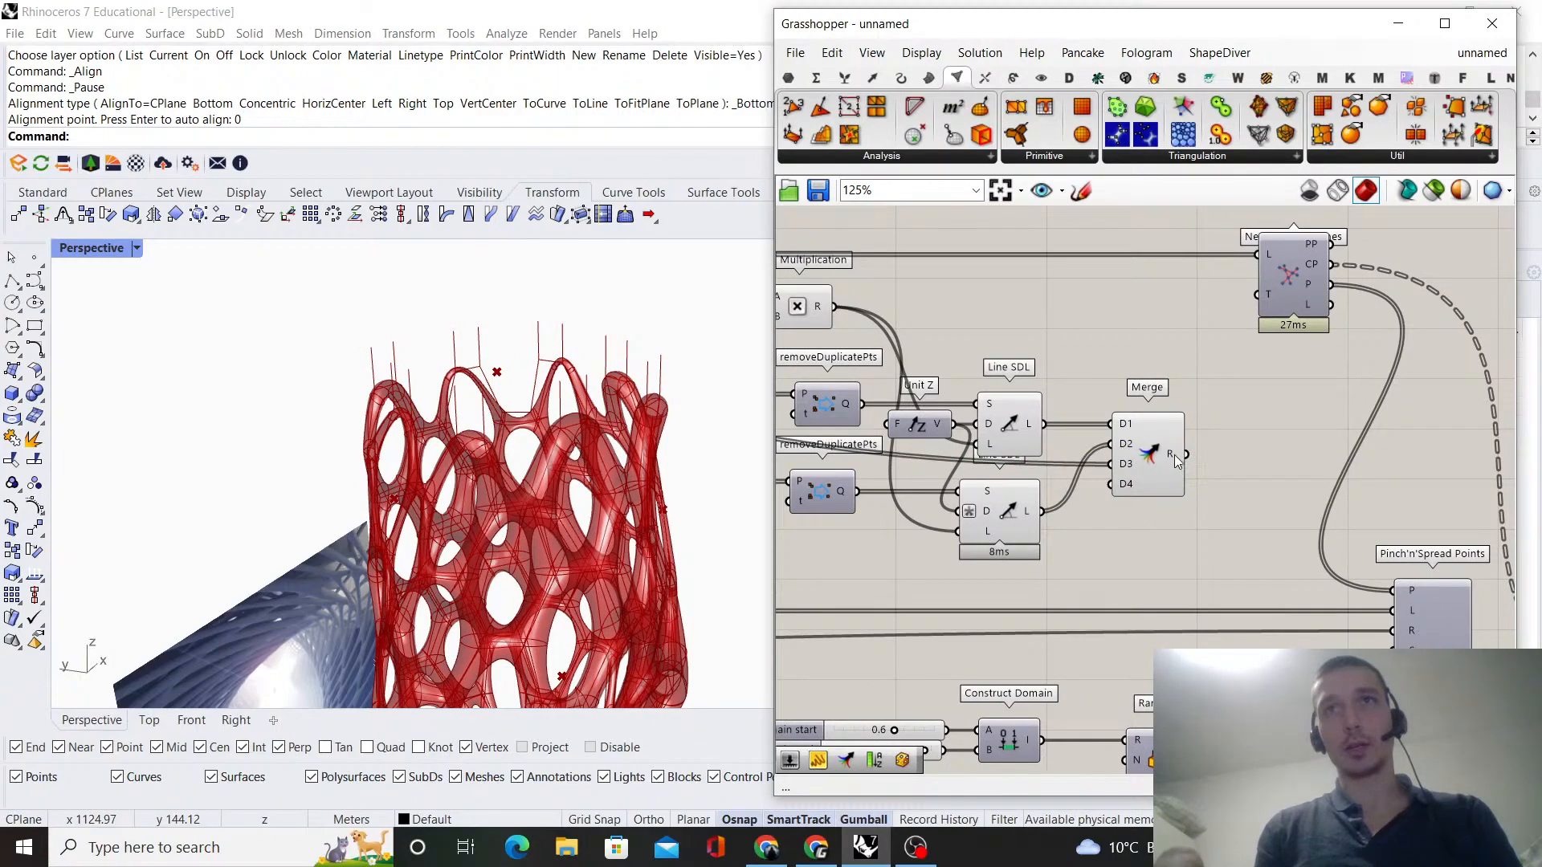
drag(1118, 423, 1170, 428)
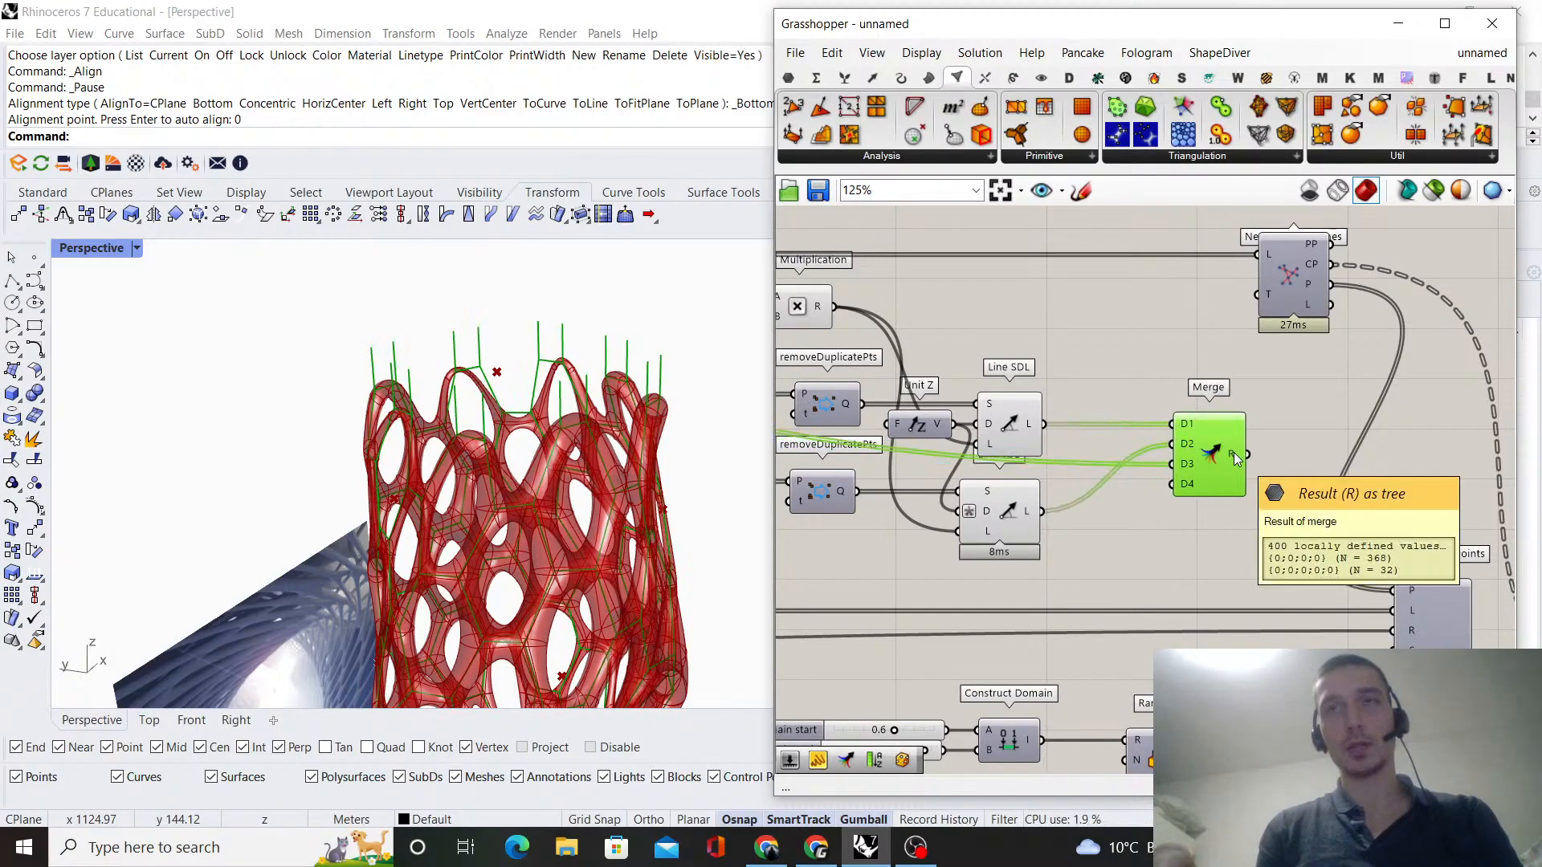
- Add a Trim Tree component between the first Line SDL and Merge, and connect the line output to its T input
double_click(1113, 371)
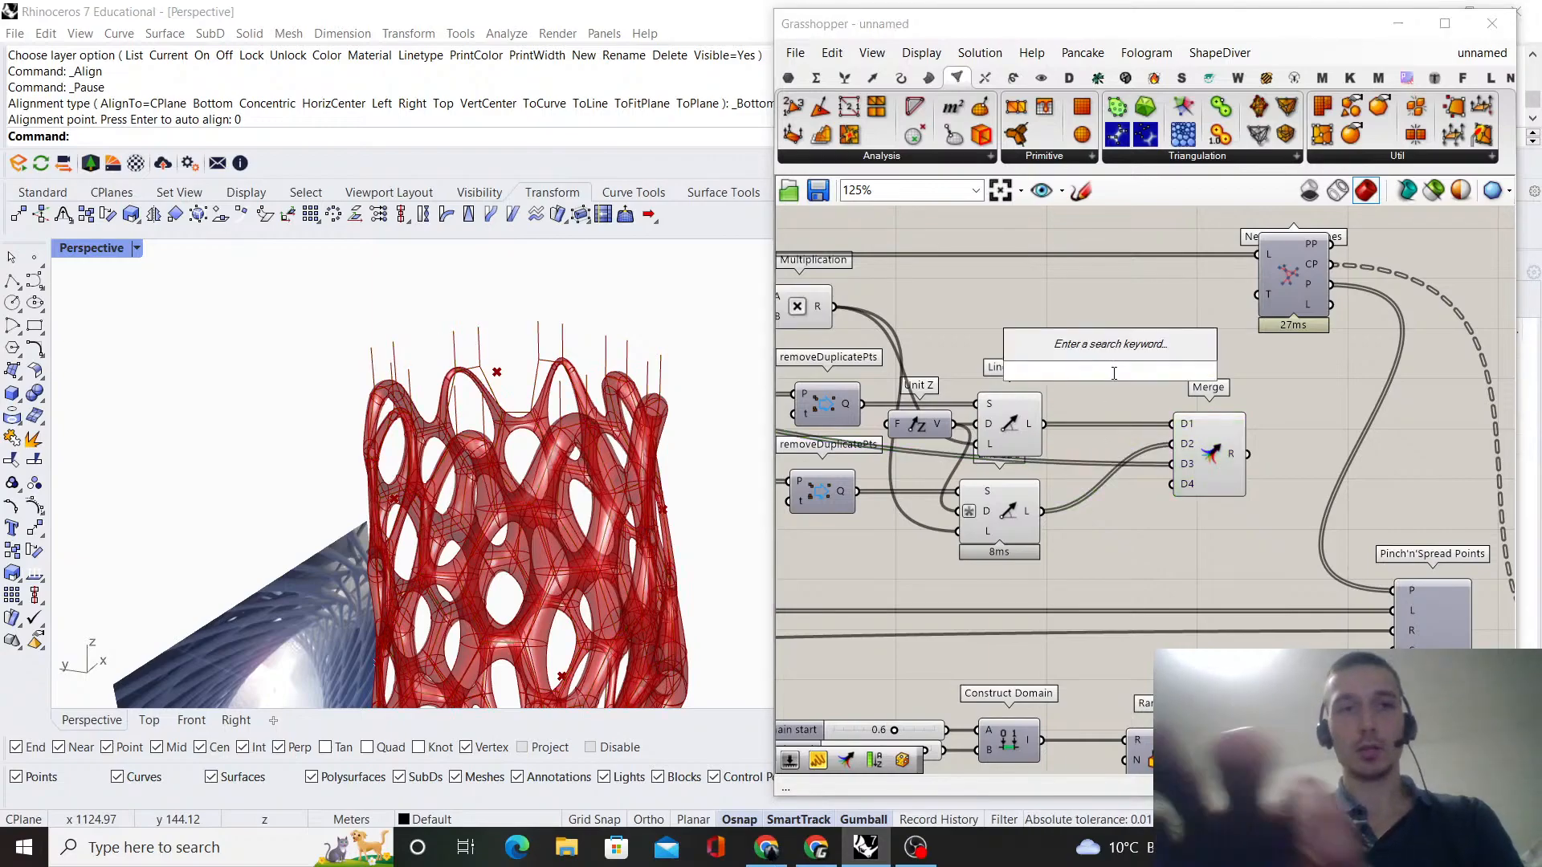
text(trim tree)
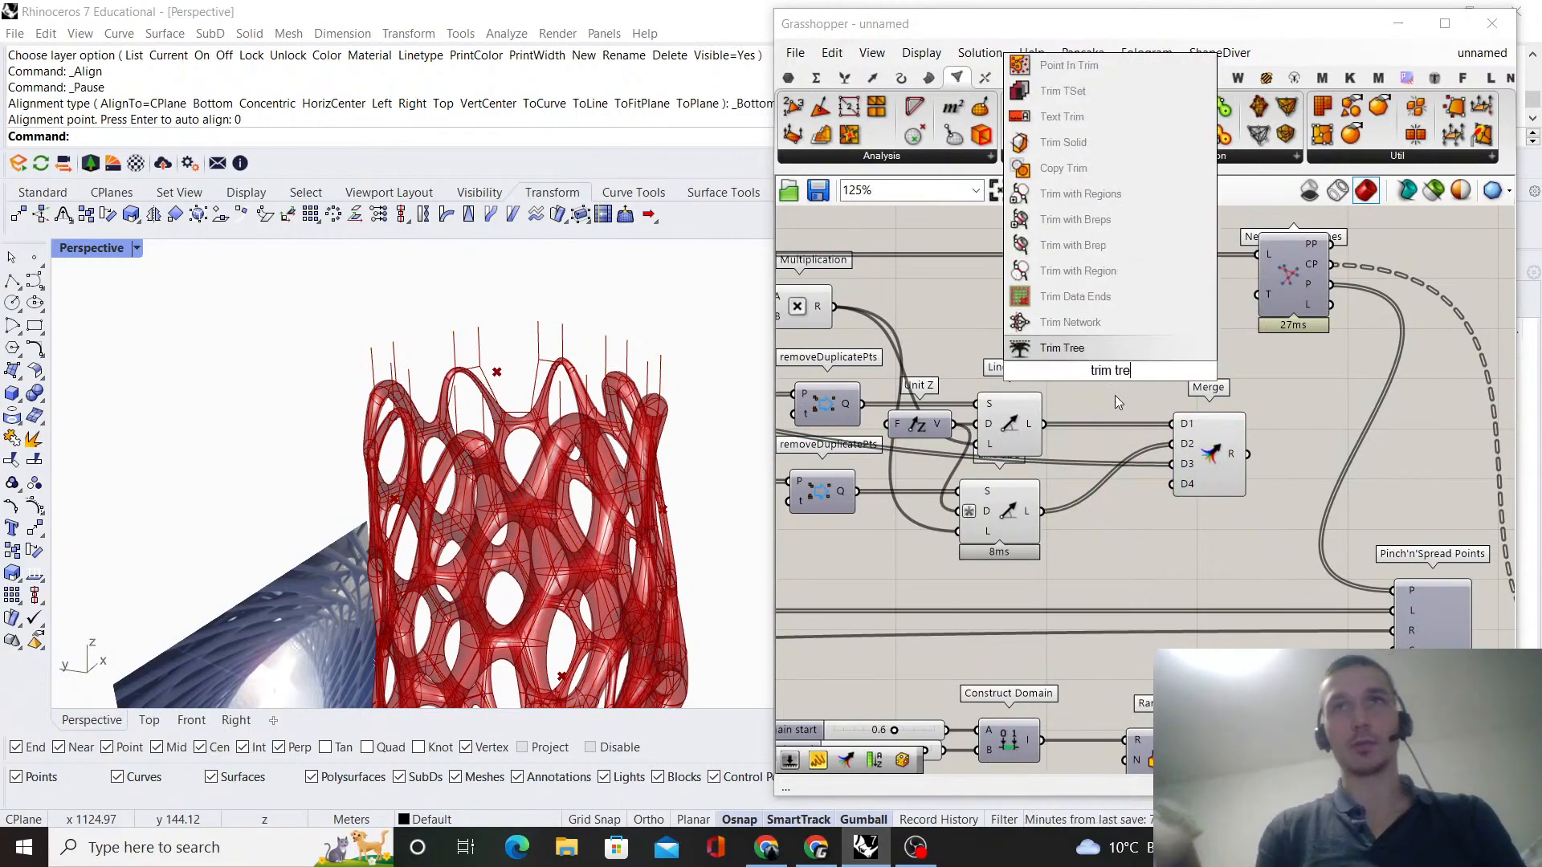
click(1076, 349)
scroll(1059, 409, up, 2)
drag(1038, 430, 1124, 436)
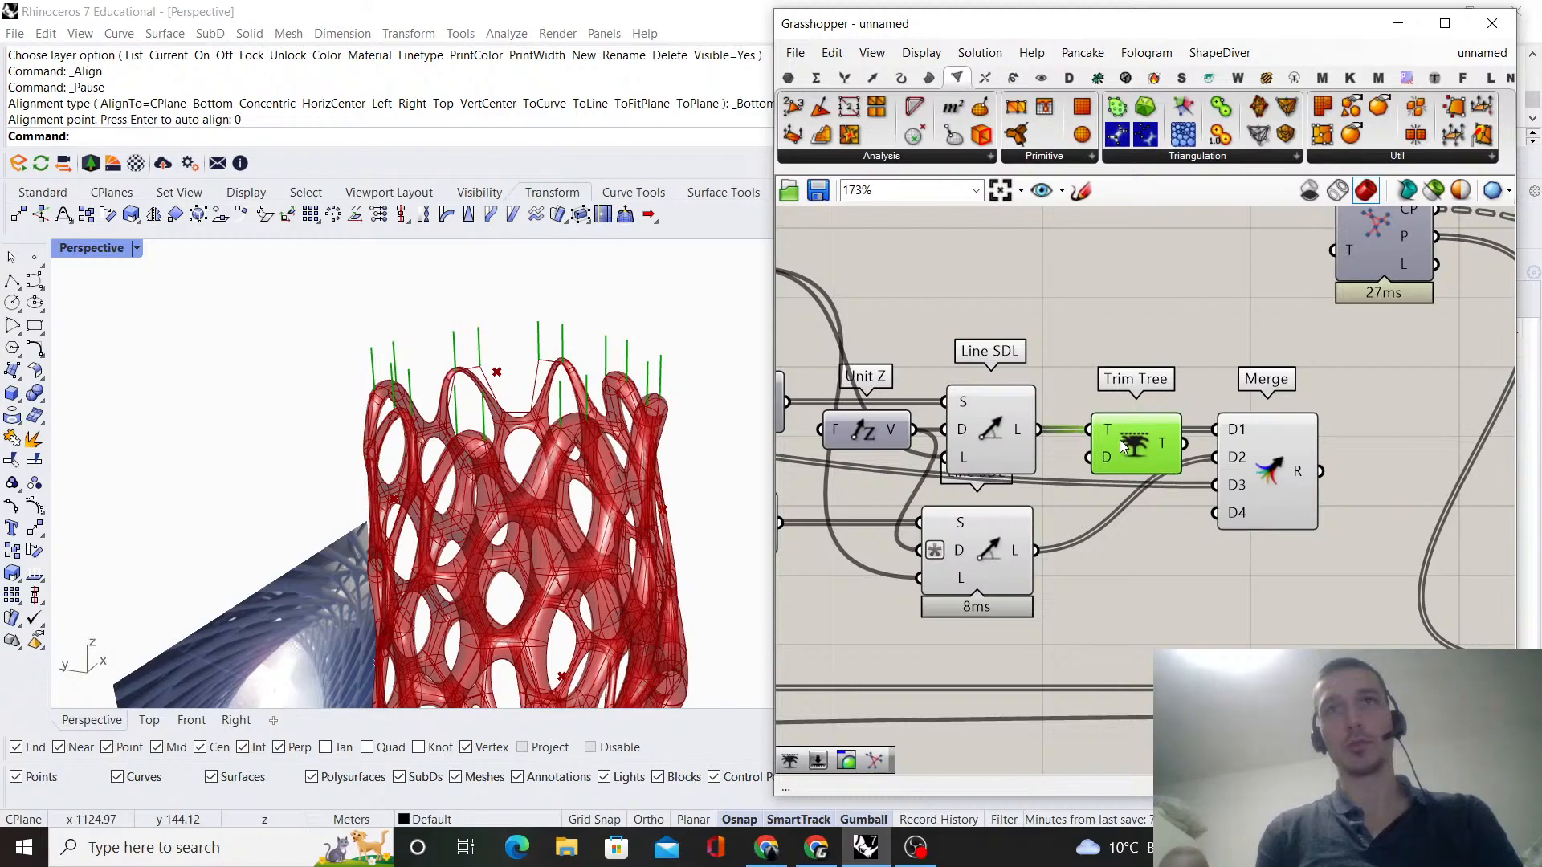
- Duplicate Trim Tree for the second Line SDL and route both trimmed line sets into Merge's D1 and D2 inputs
alt+drag(1127, 512, 1121, 536)
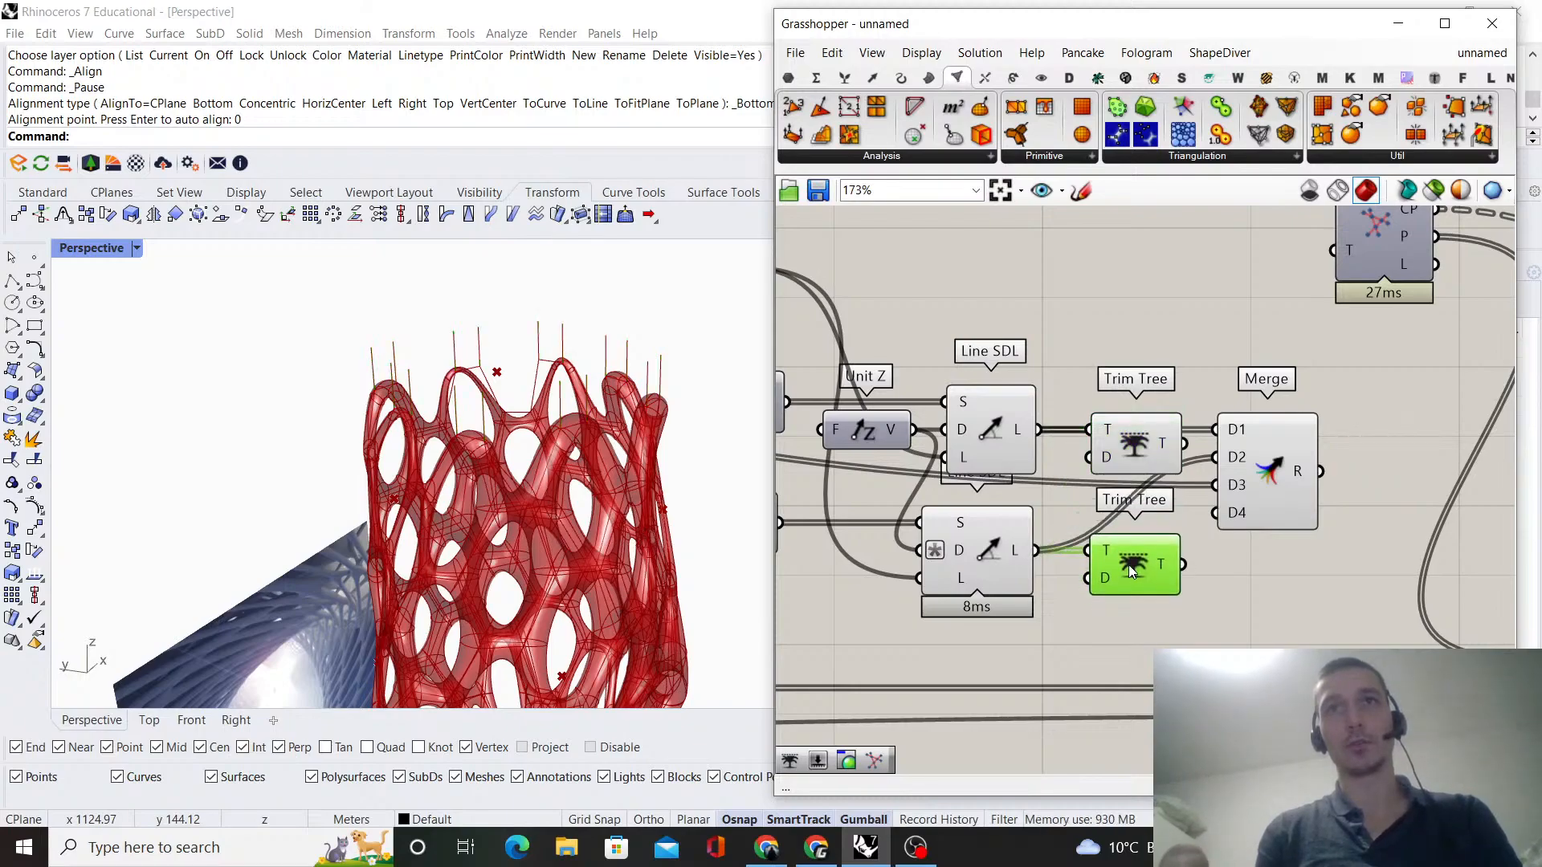
drag(1238, 480, 1239, 480)
drag(1266, 480, 1300, 493)
click(1267, 368)
- Move Network From Lines beside Merge and feed the merged lines into its L input
scroll(1397, 399, down, 2)
right_drag(1398, 400, 1180, 455)
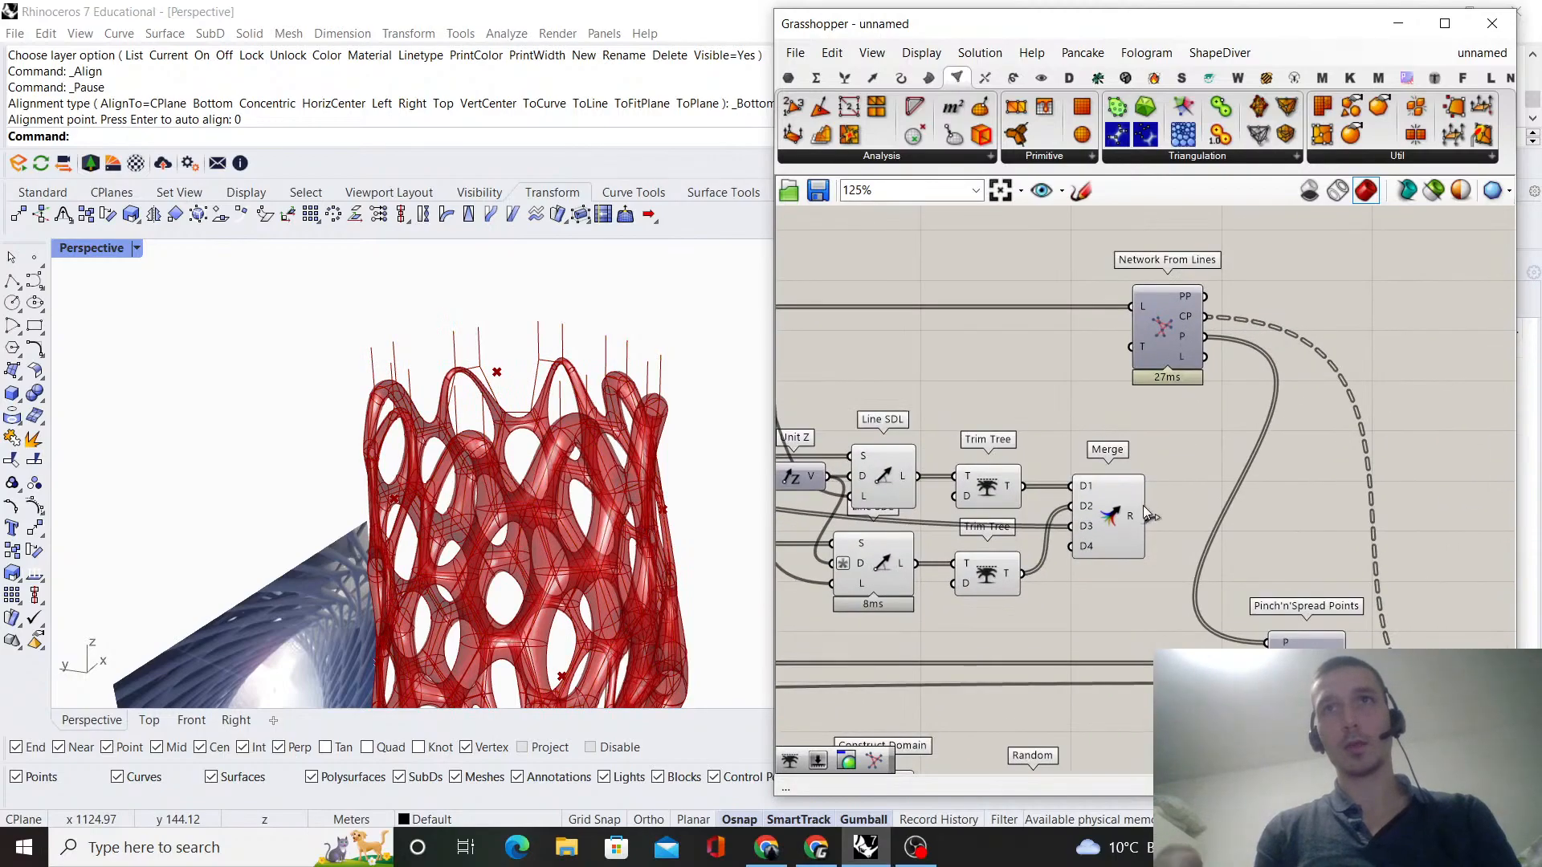
drag(1150, 324, 960, 356)
click(1219, 438)
- Turn off the previews of the Unit Z, Line SDL, Trim Tree and Merge components
scroll(1219, 436, down, 3)
middle_click(1063, 339)
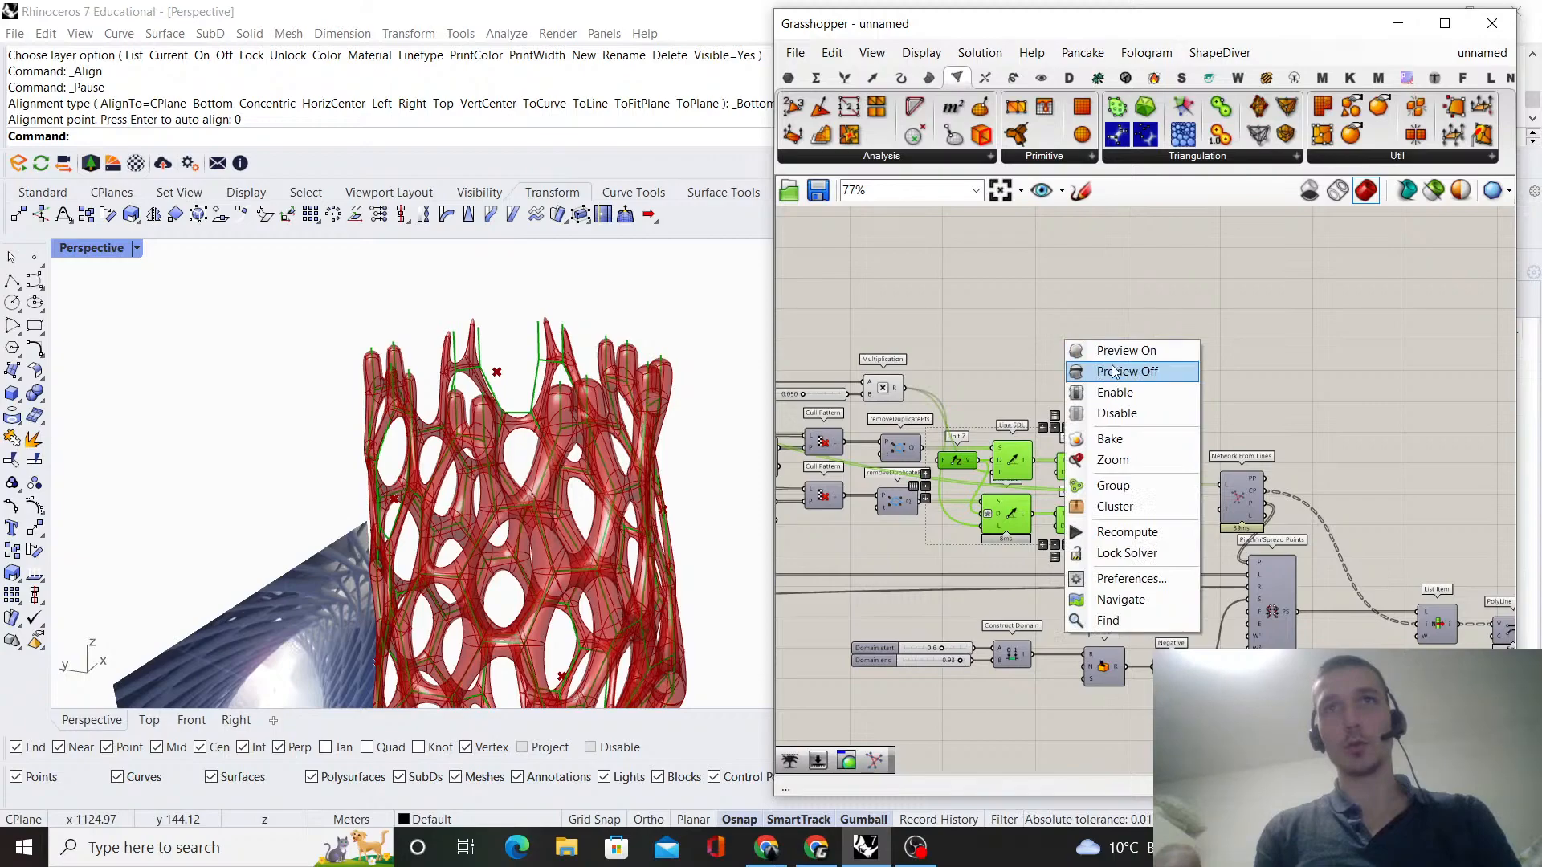
click(1108, 370)
click(1137, 379)
- Examine the vertical extensions at the upper and lower ends of the lattice column
scroll(496, 402, down, 4)
right_drag(476, 395, 522, 368)
scroll(517, 346, down, 4)
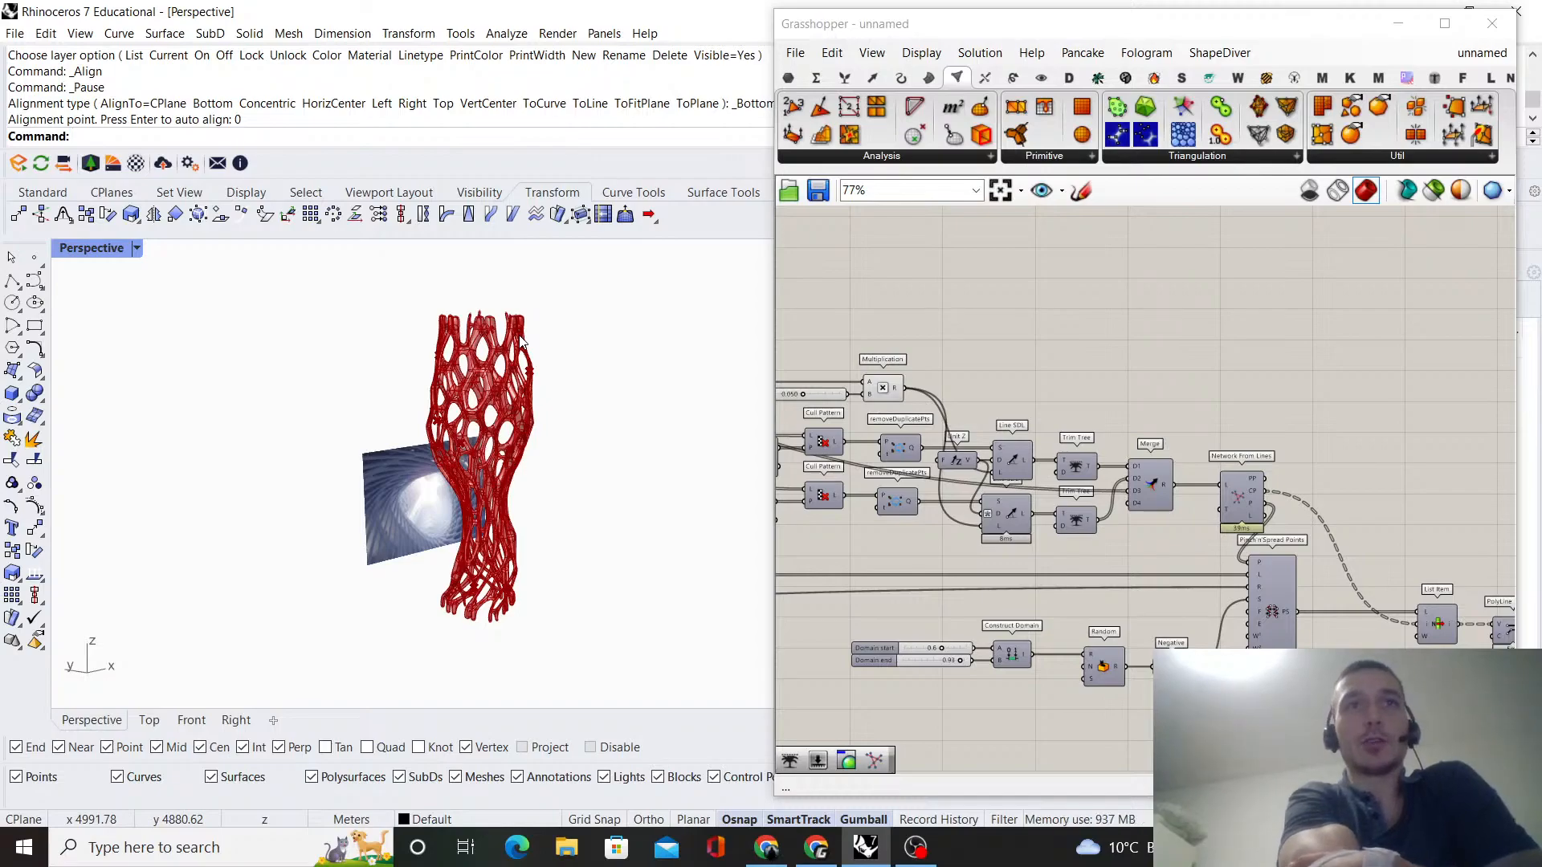
scroll(499, 580, up, 8)
right_drag(506, 596, 562, 606)
scroll(940, 538, down, 5)
scroll(1076, 581, up, 5)
scroll(469, 584, down, 5)
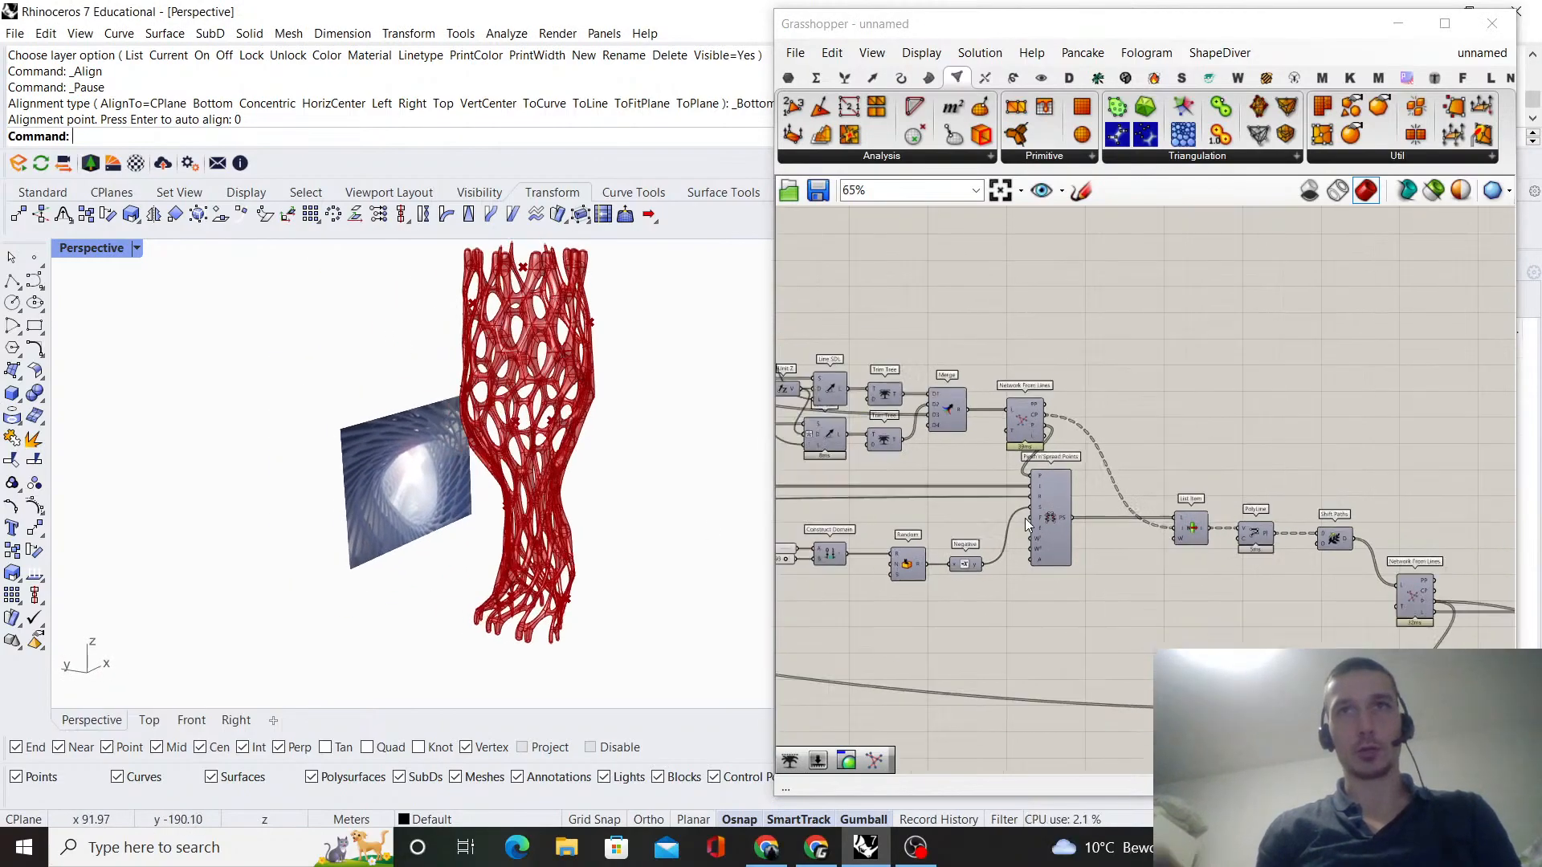
- Set a new integer on Fatten's EndType input to change the cap type of the strut ends
scroll(1179, 512, up, 5)
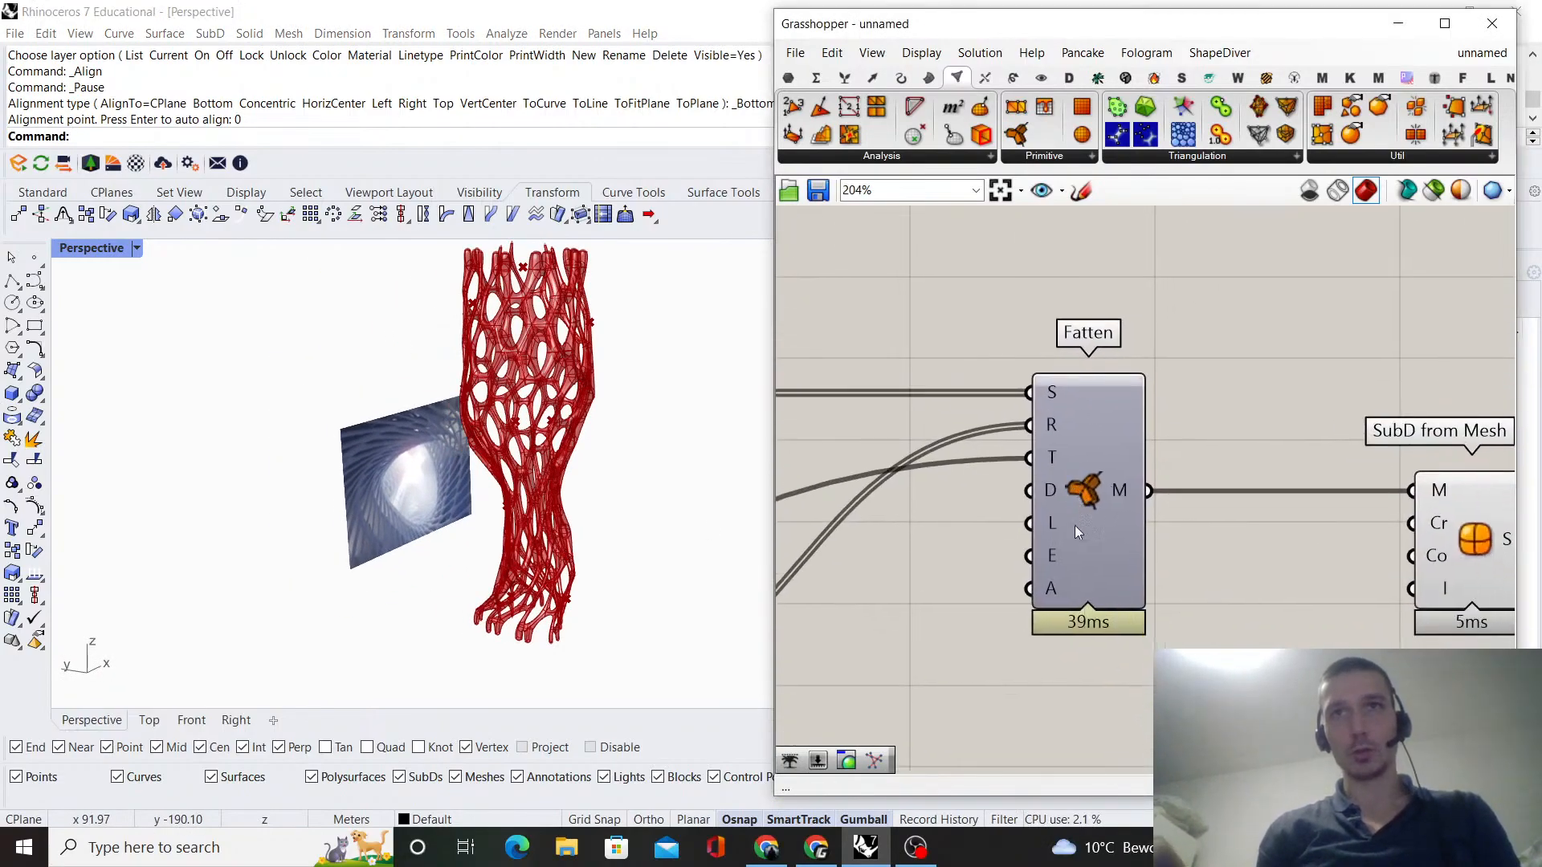
scroll(1079, 514, up, 2)
mouse_move(1051, 564)
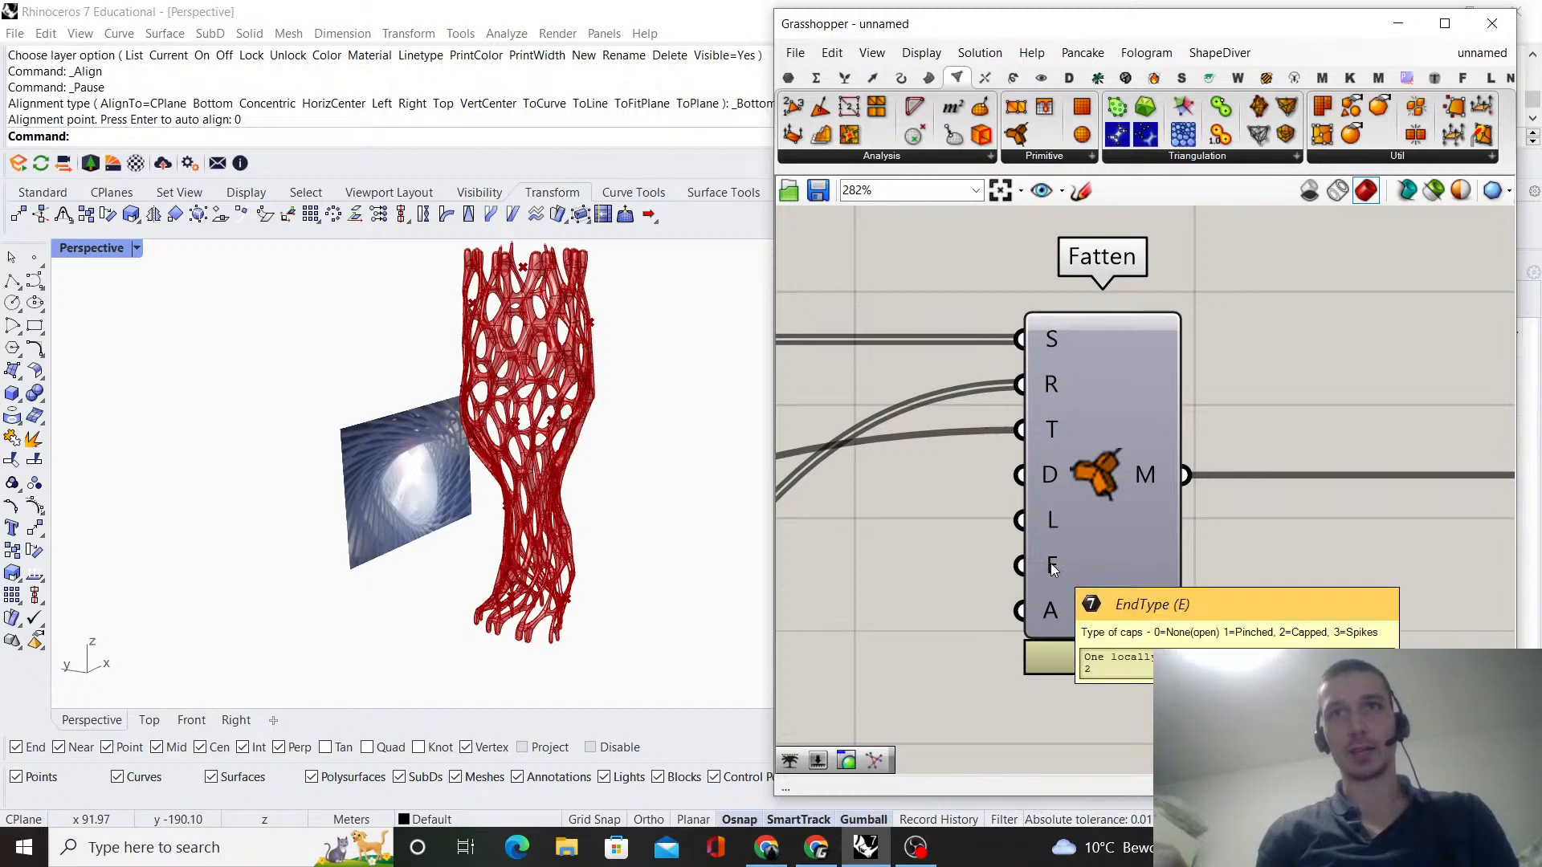
right_click(1051, 564)
mouse_move(1205, 653)
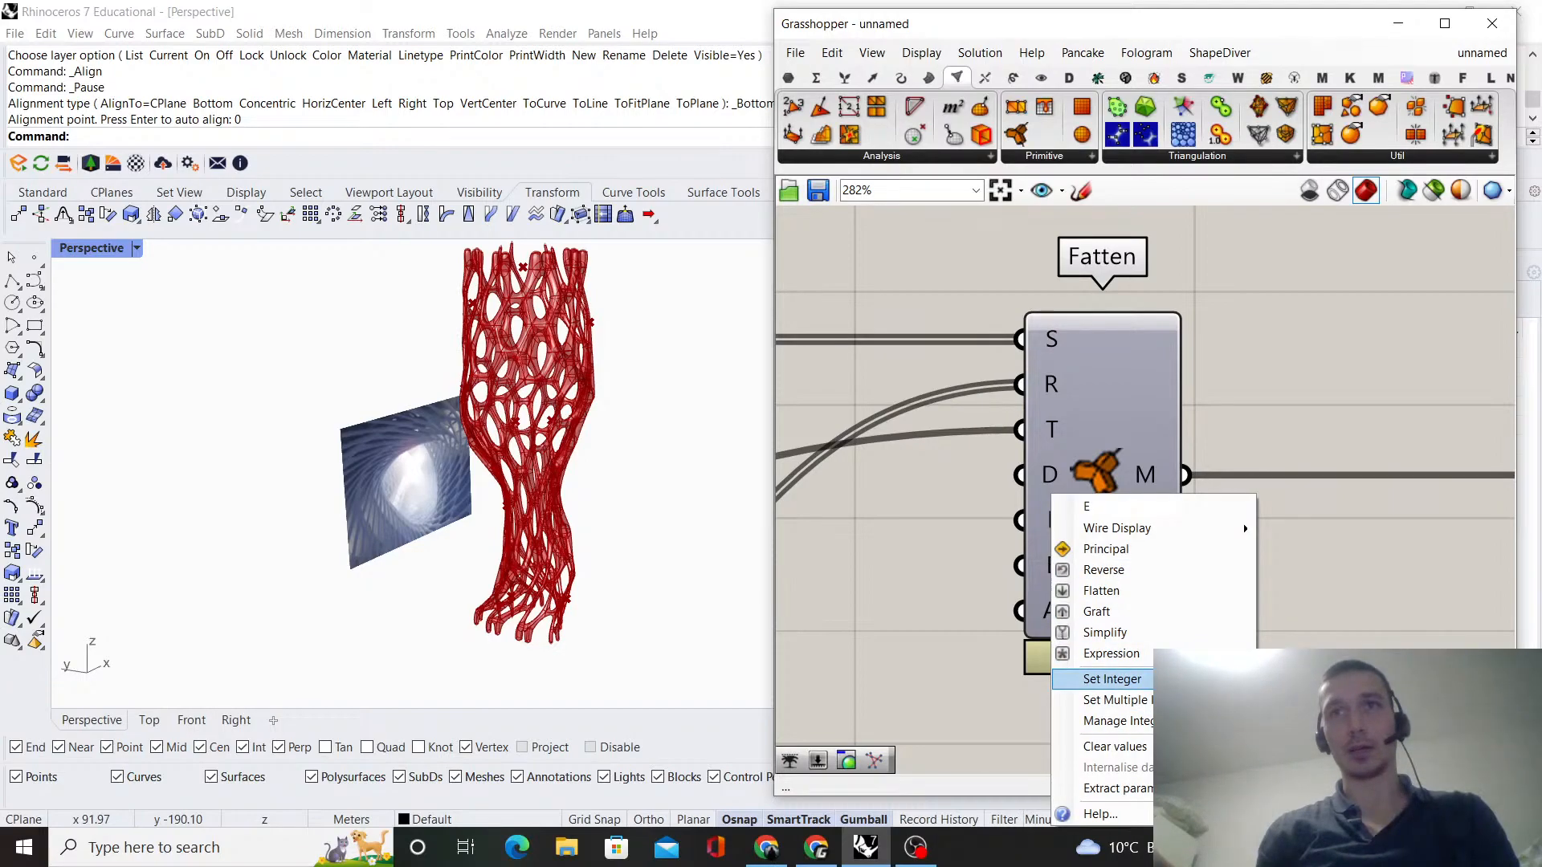
click(1326, 680)
key(Escape)
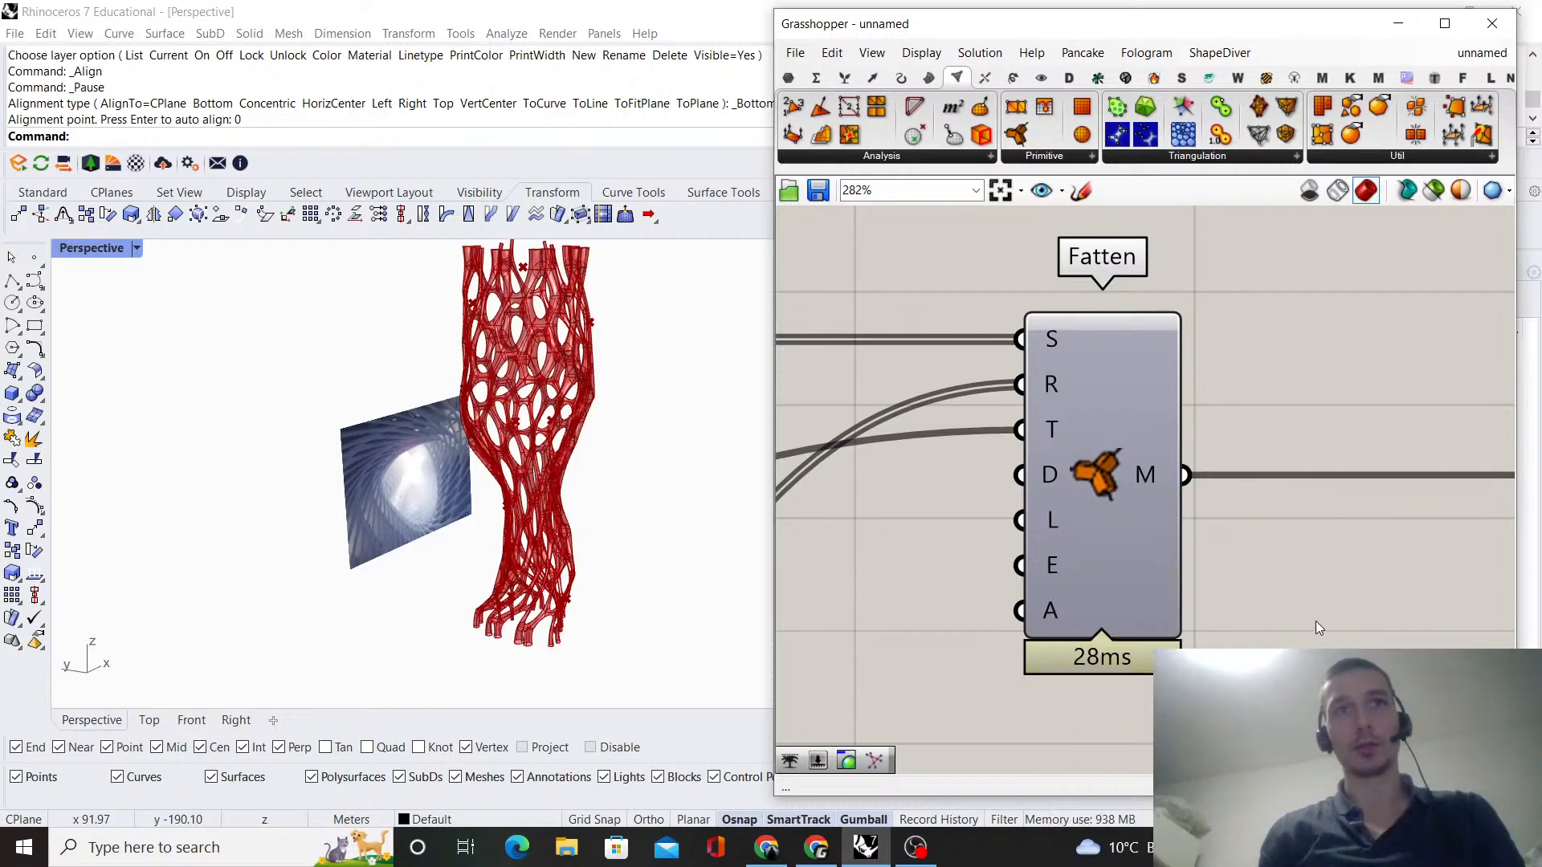
- Inspect the strut ends at the lattice's base and top after the cap type change
scroll(514, 640, up, 10)
right_drag(474, 598, 493, 392)
scroll(517, 362, up, 10)
scroll(451, 385, down, 10)
scroll(472, 373, up, 12)
scroll(536, 386, down, 9)
scroll(580, 423, down, 5)
scroll(1164, 521, down, 5)
- Set the slider feeding Multiplication's B input to 0.024 to shorten the end extensions, and check the lattice
scroll(1015, 369, up, 5)
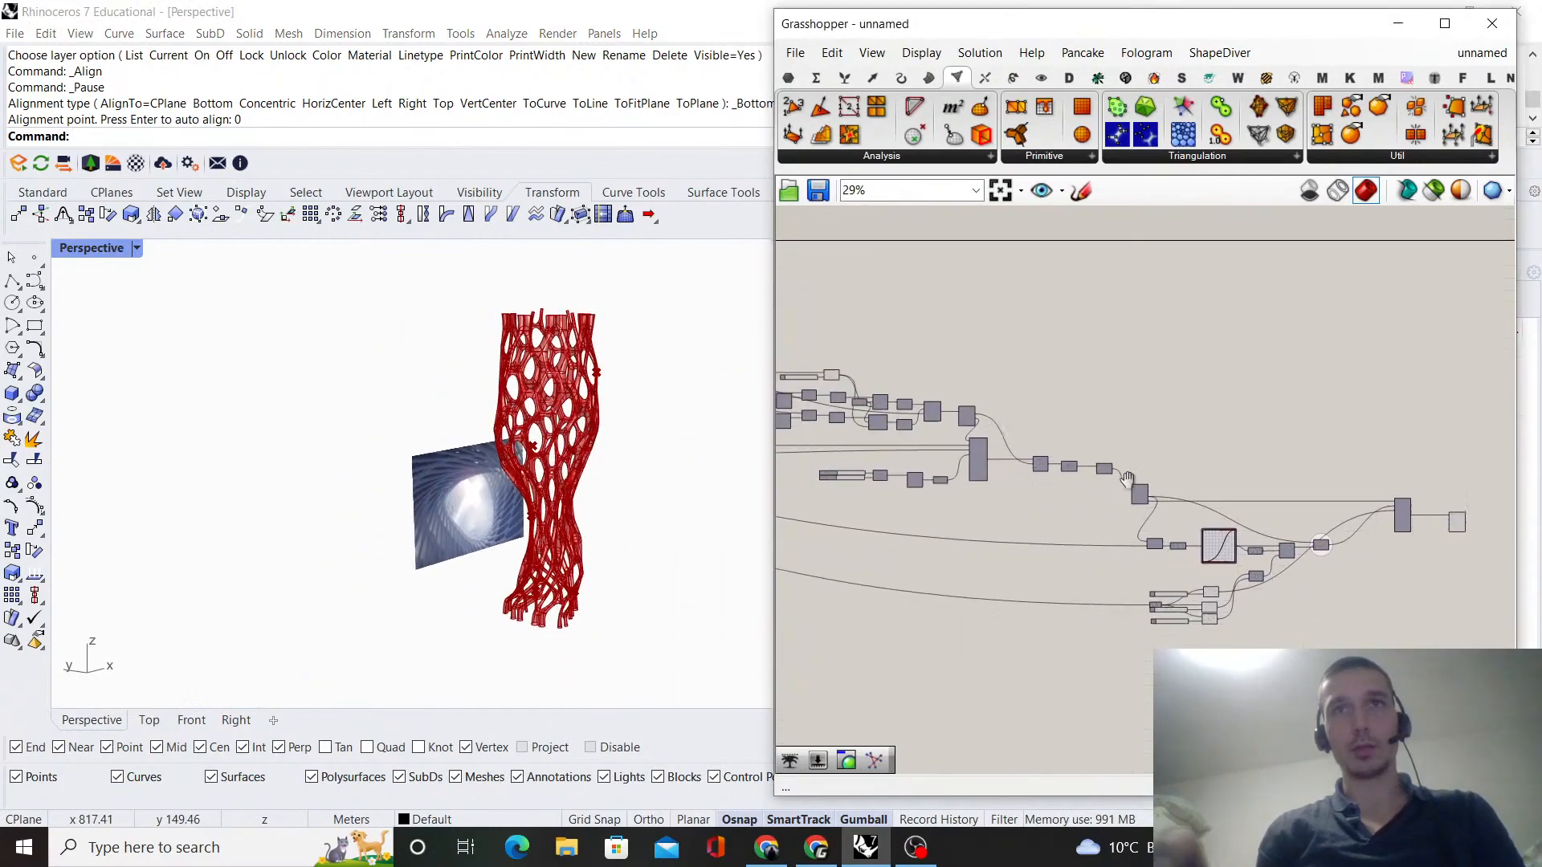
scroll(1052, 449, up, 2)
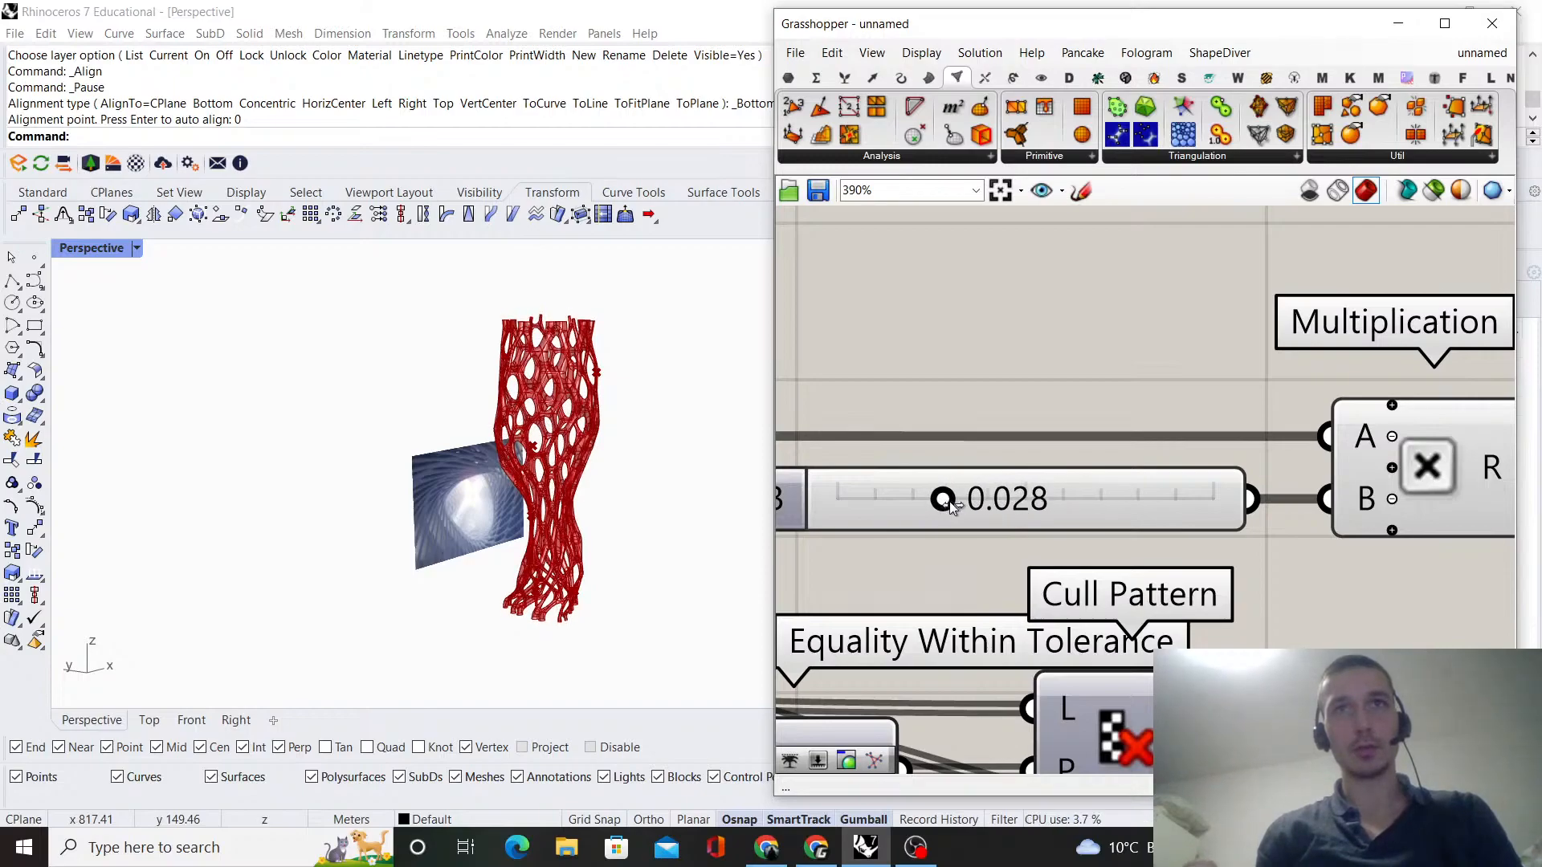
drag(949, 501, 945, 508)
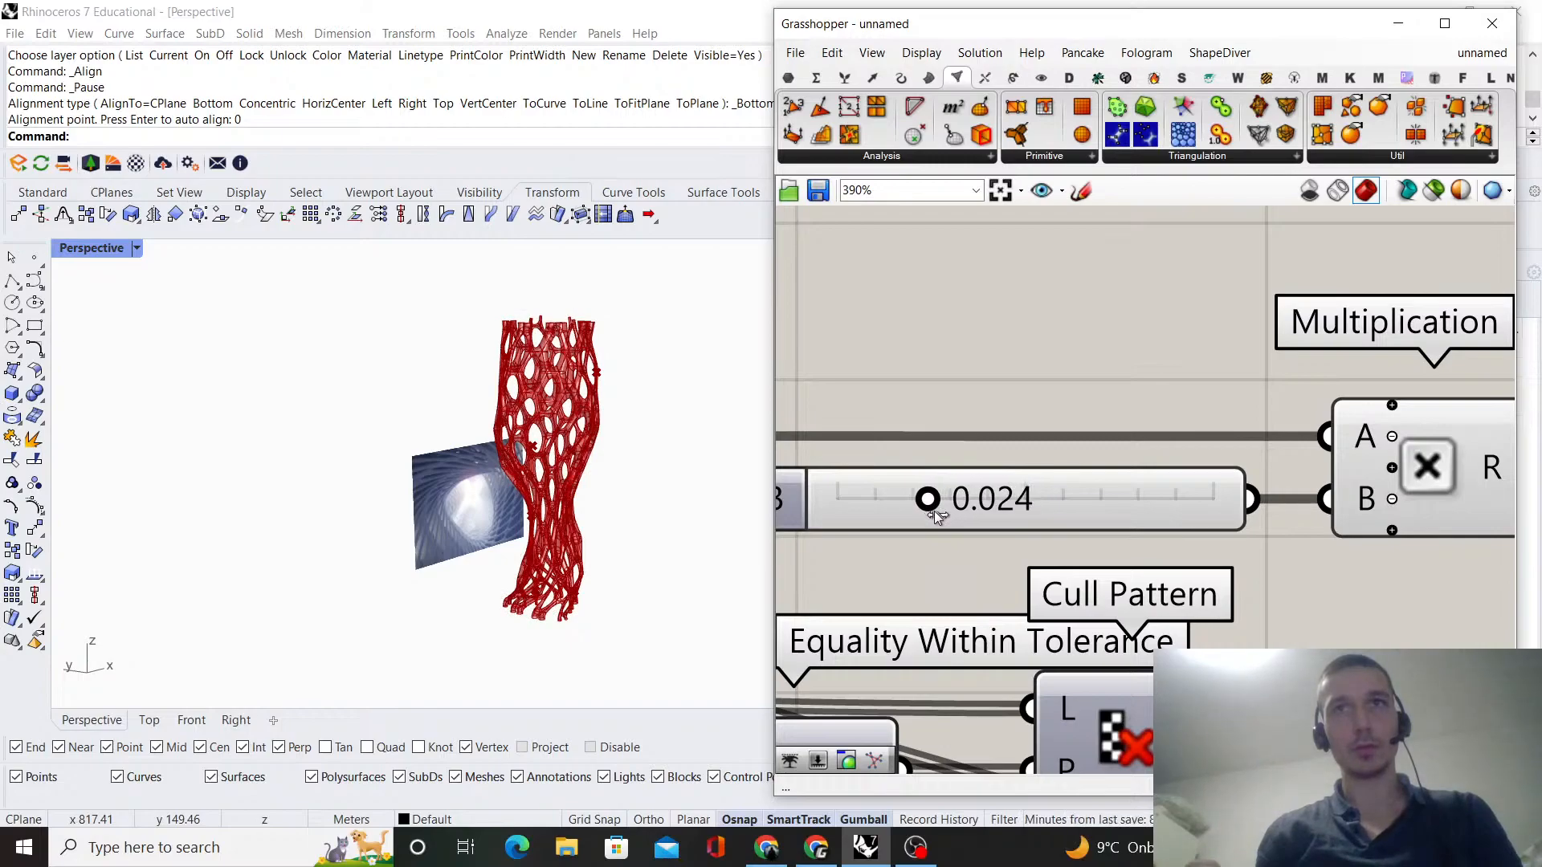
scroll(541, 422, up, 2)
mouse_move(541, 421)
right_down()
mouse_move(532, 472)
mouse_move(492, 500)
mouse_move(372, 517)
mouse_move(536, 450)
right_up()
scroll(372, 517, up, 5)
scroll(537, 450, down, 4)
scroll(1027, 498, down, 8)
- Add a Custom Preview component and connect the SubD from Mesh output to its G input
scroll(1109, 591, up, 8)
double_click(1224, 483)
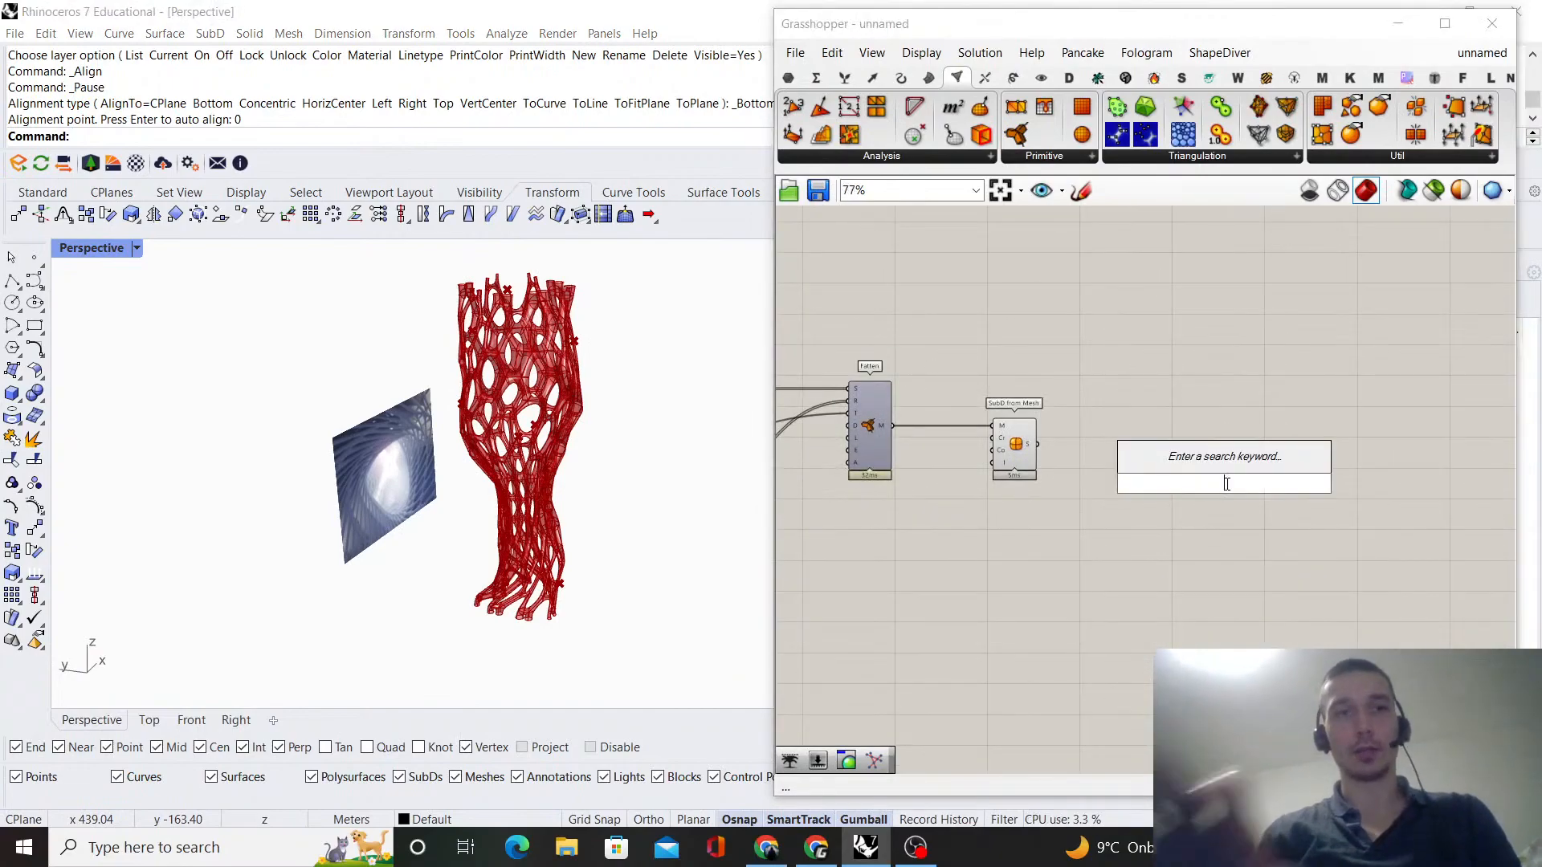
text(custom preview)
key(Return)
scroll(1047, 453, up, 2)
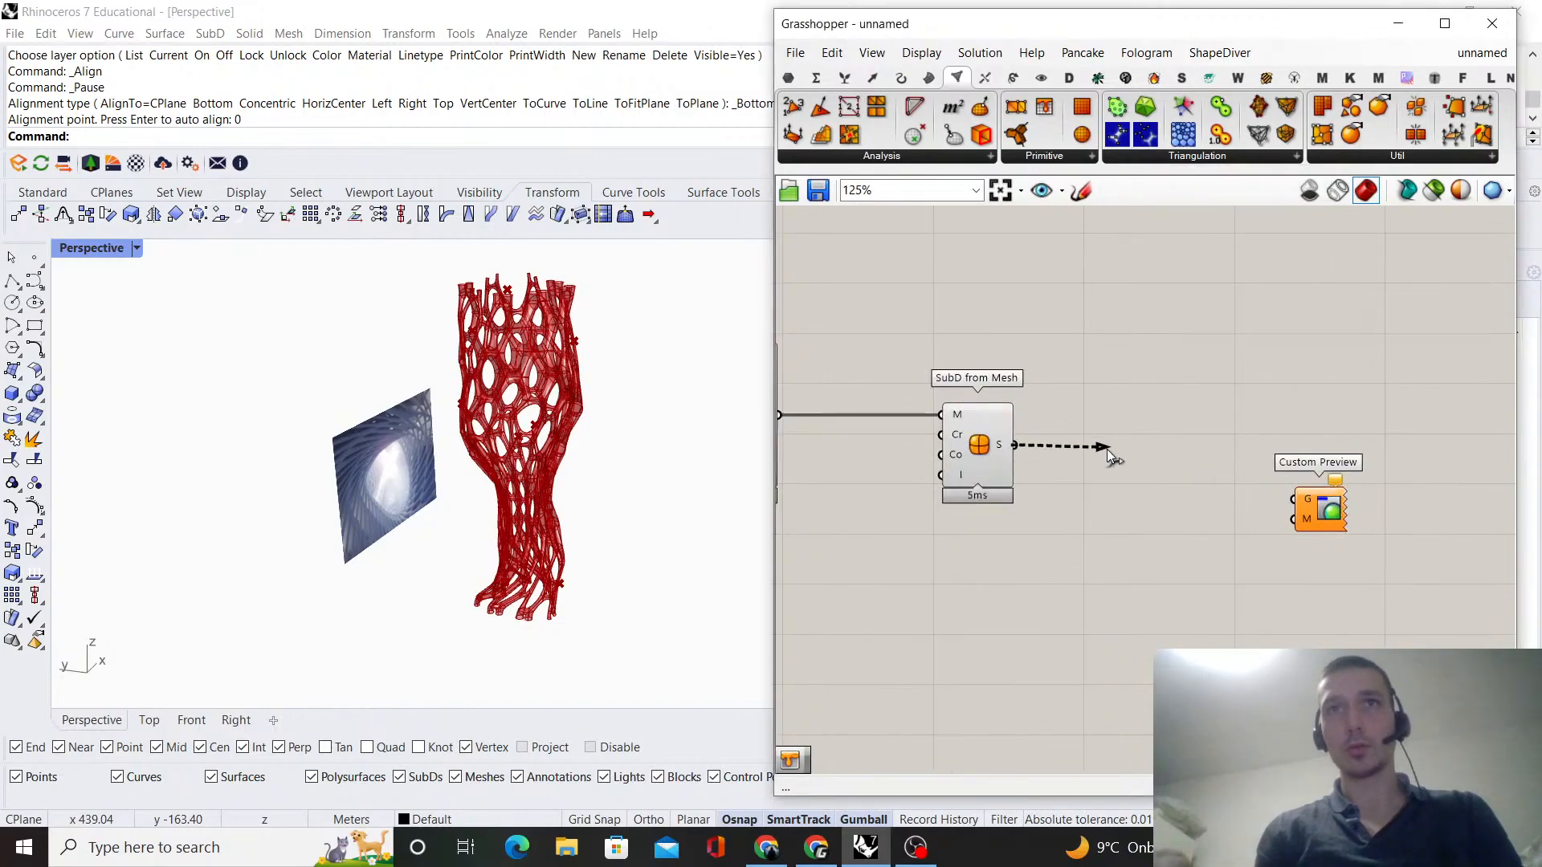
drag(1303, 504, 1338, 470)
click(1261, 525)
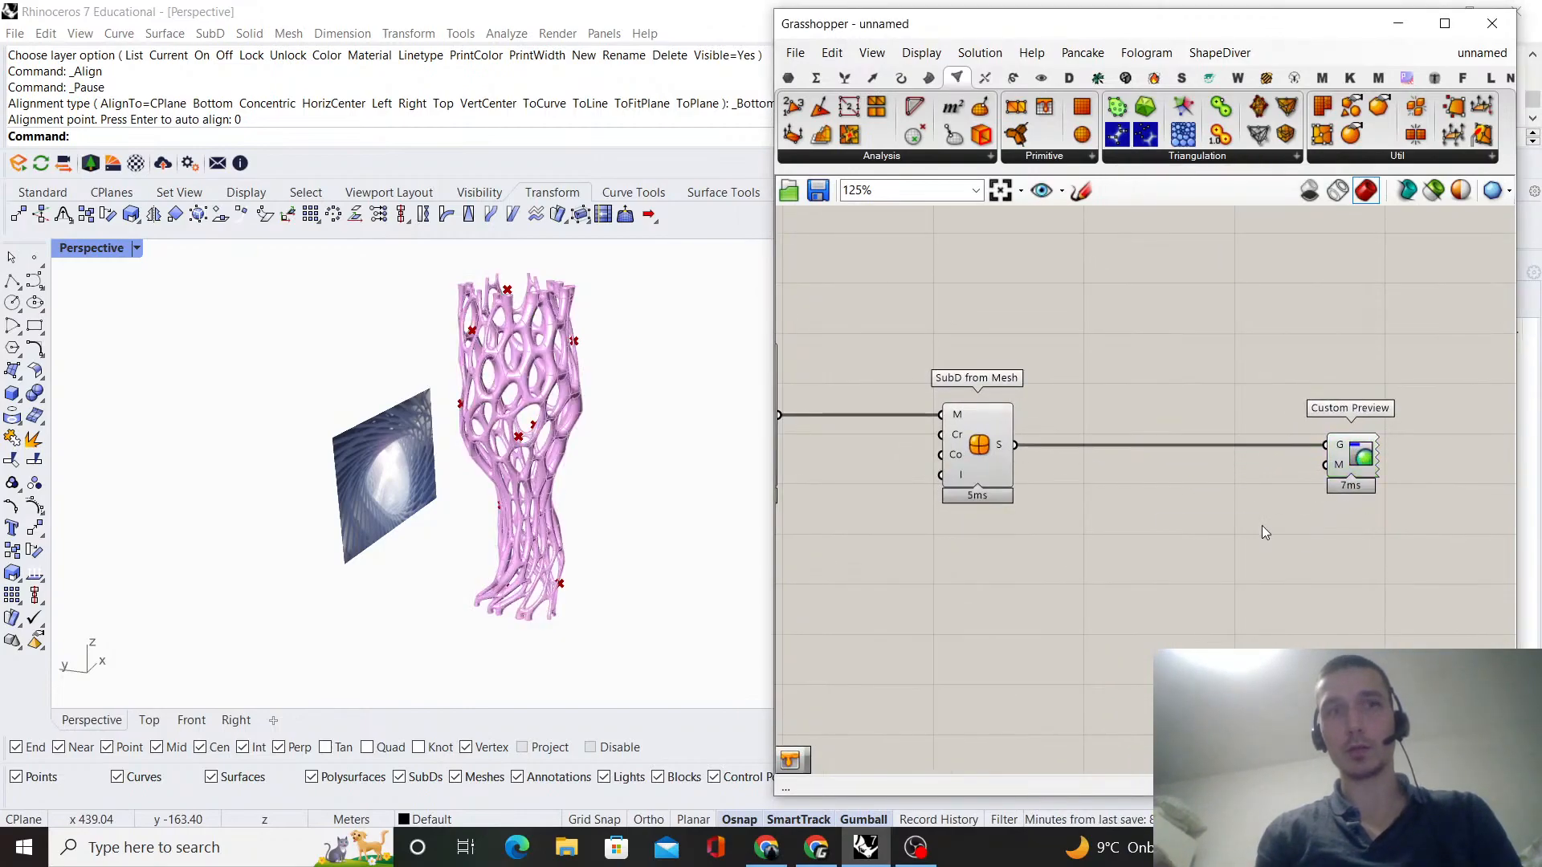
- Add a light blue-violet Colour Swatch and connect it to Custom Preview's M input
double_click(1261, 526)
text(swatch)
key(Return)
scroll(1181, 514, up, 3)
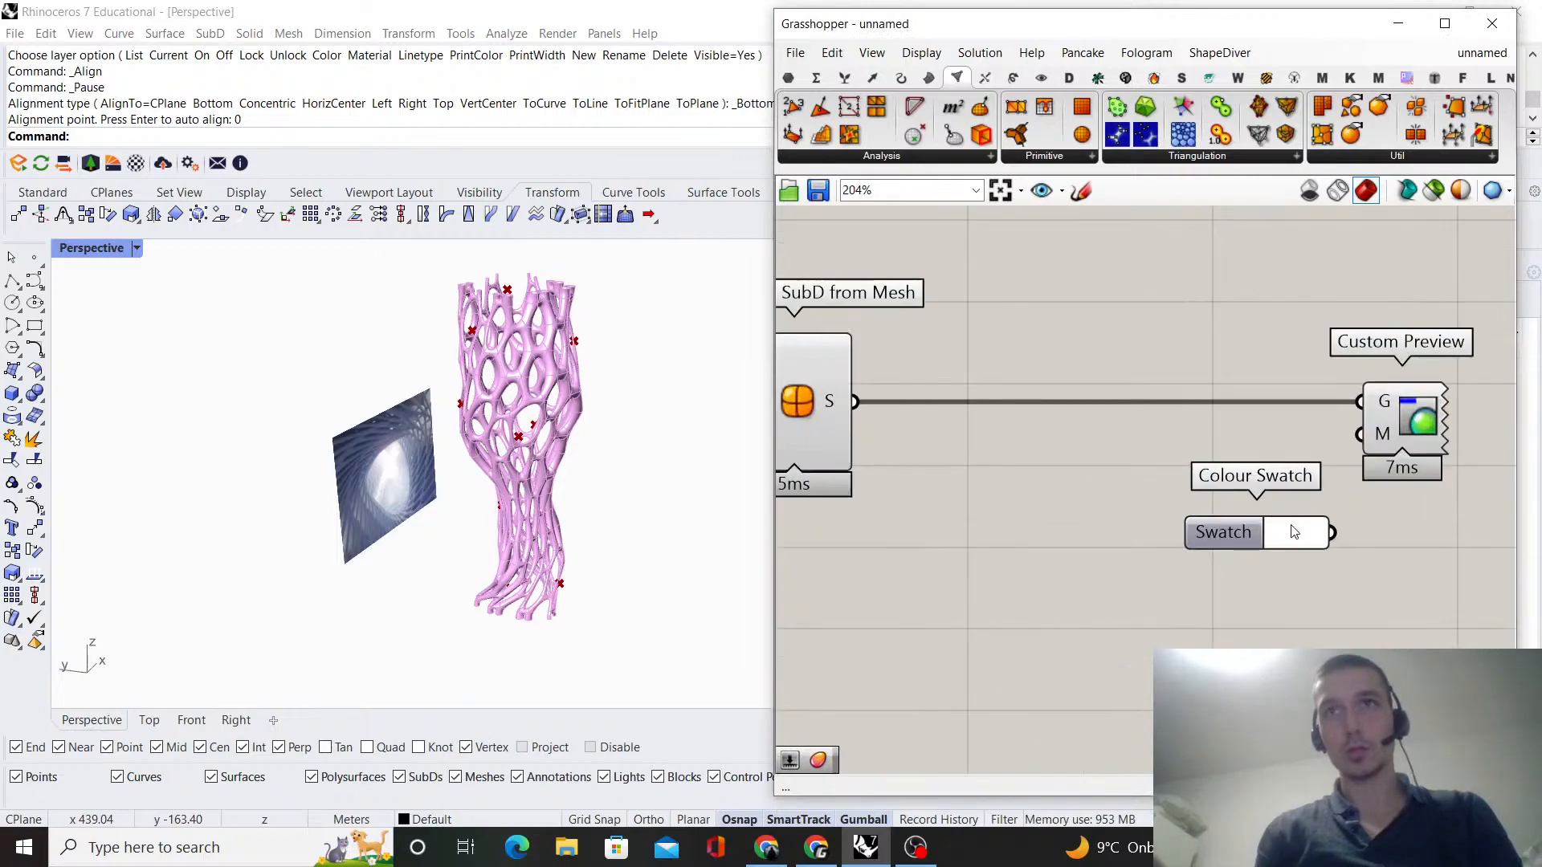
click(1277, 532)
click(1360, 540)
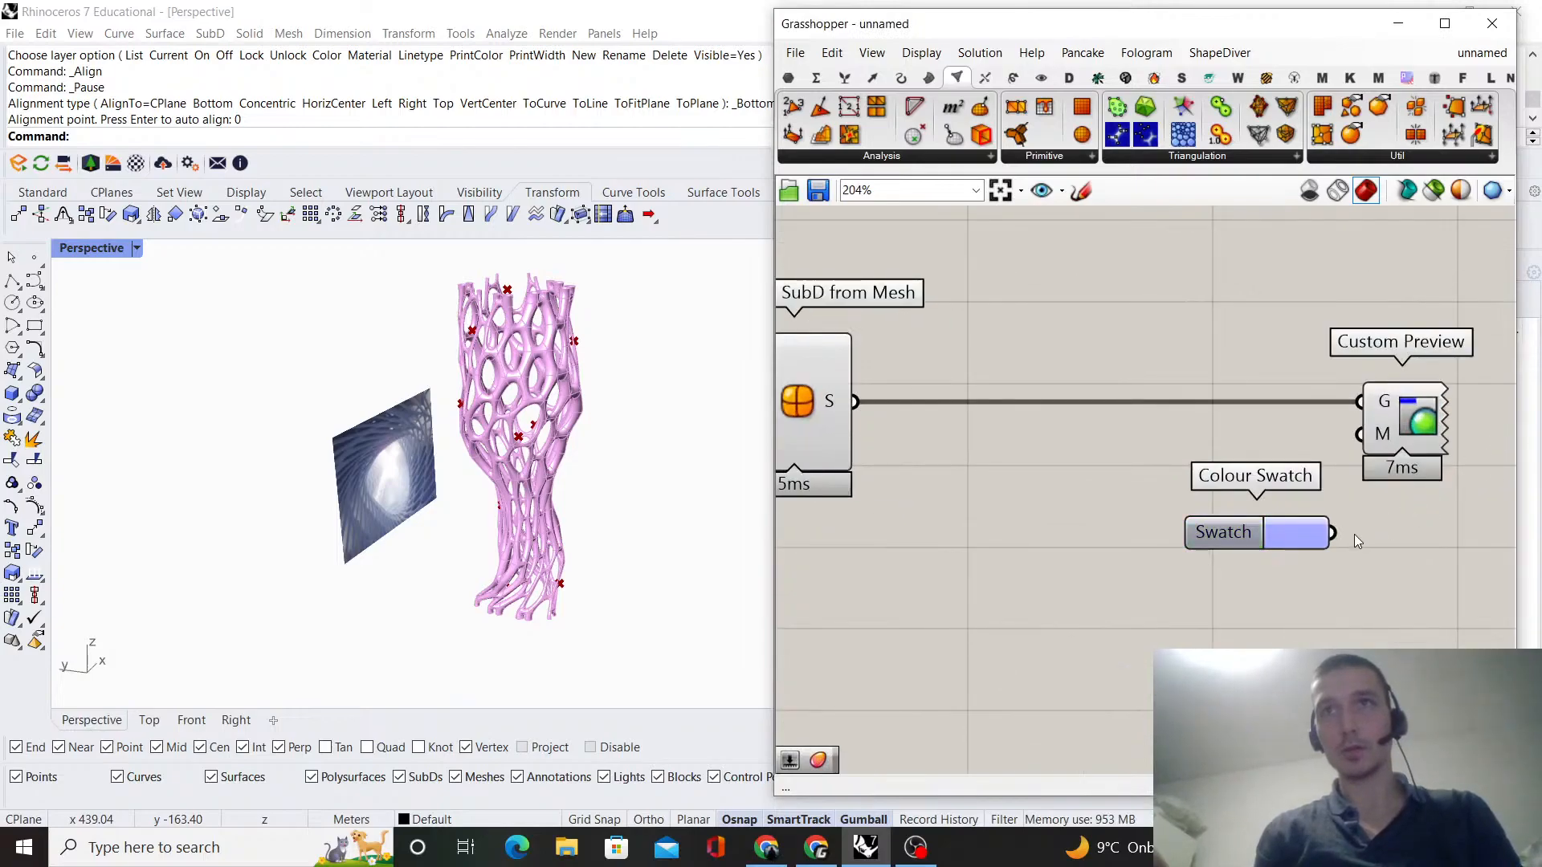
- Switch the Perspective viewport to the Rendered display mode
click(134, 249)
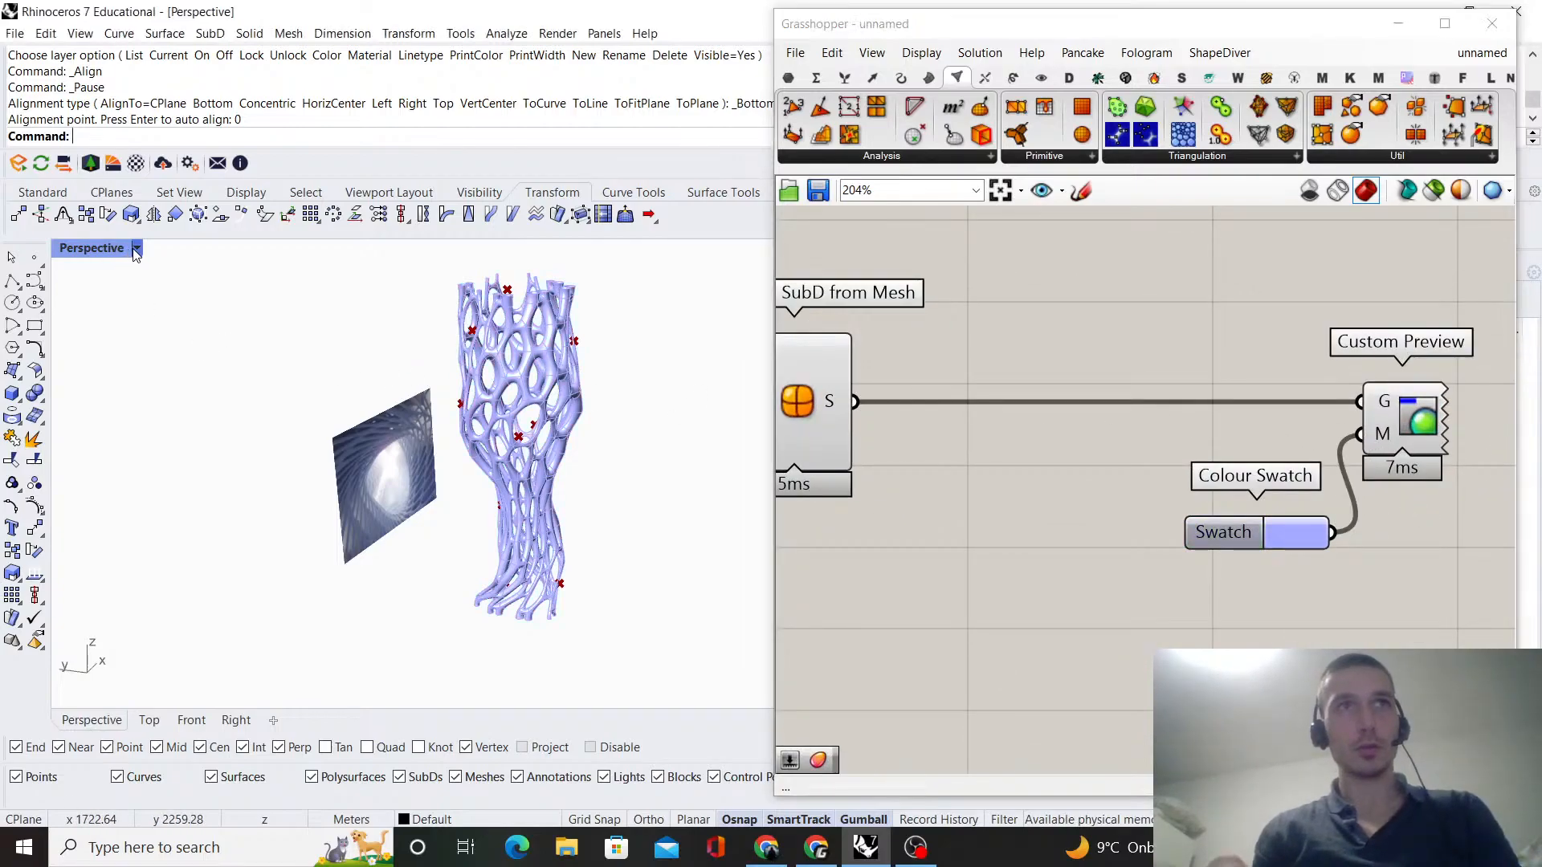
click(137, 249)
click(189, 276)
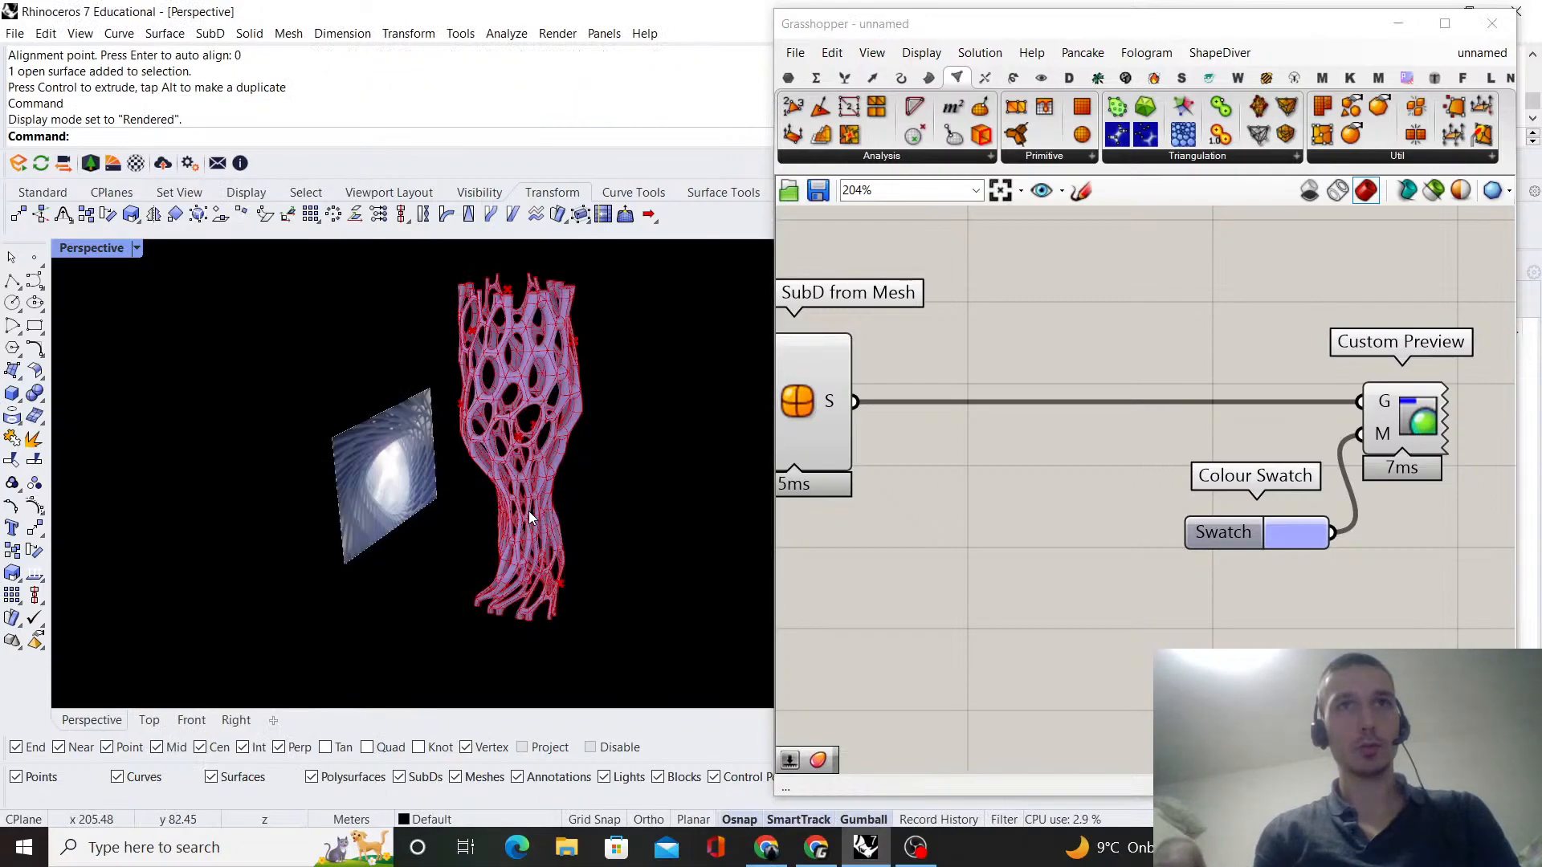
- Turn off the previews of Fatten and SubD from Mesh so only the coloured preview shows
scroll(1060, 496, down, 5)
drag(1074, 517, 1003, 361)
right_click(1001, 348)
click(1041, 381)
click(972, 387)
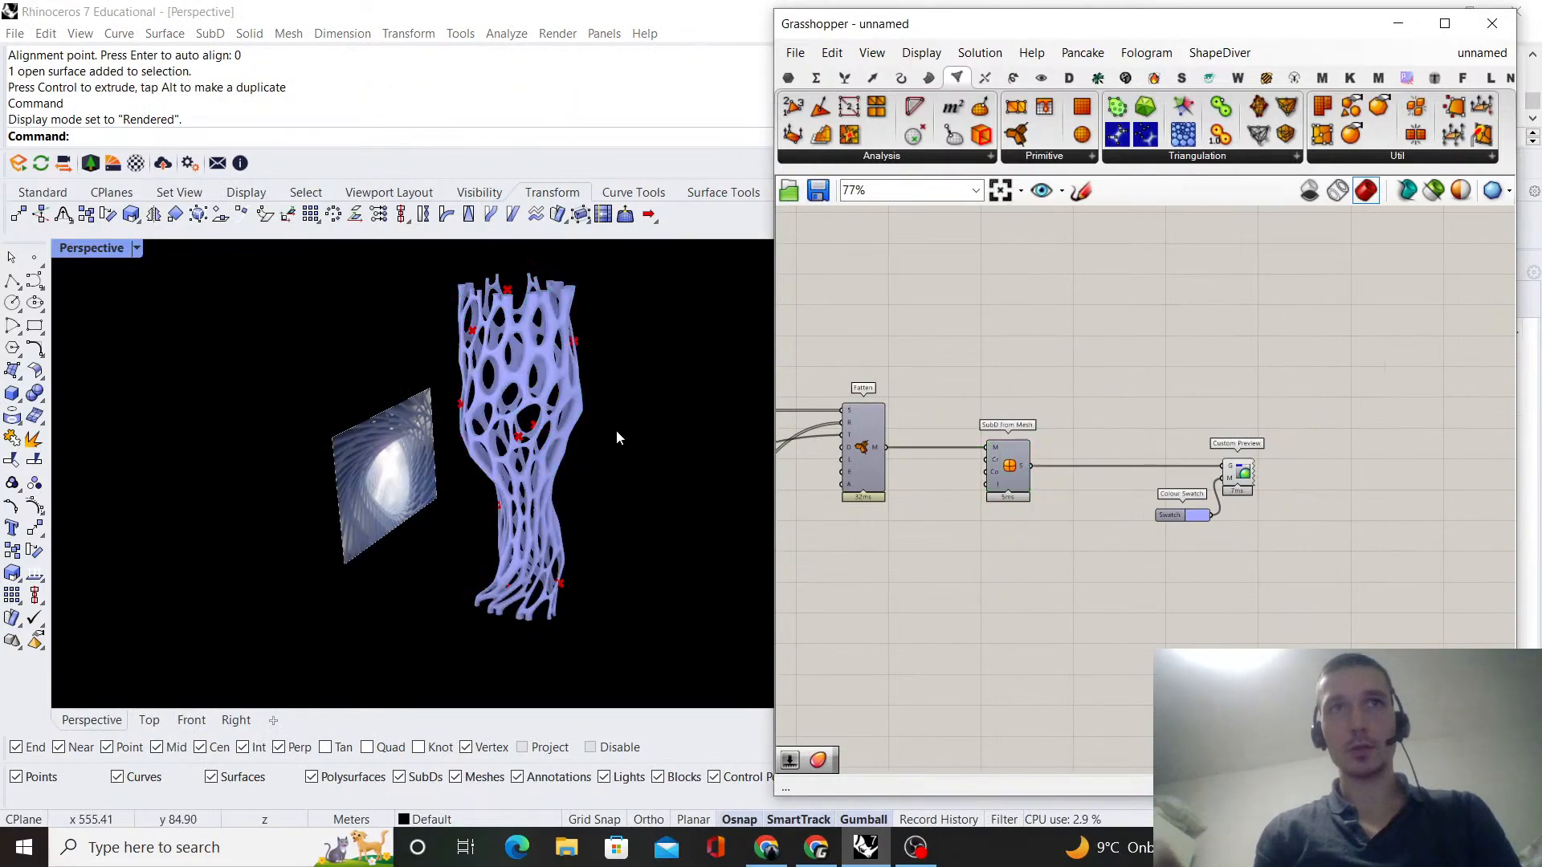
- Examine the rendered lattice column from several sides and up close
scroll(479, 447, up, 5)
right_drag(479, 447, 446, 500)
right_drag(596, 522, 651, 579)
mouse_move(697, 501)
right_down()
mouse_move(571, 544)
mouse_move(488, 480)
mouse_move(527, 474)
mouse_move(562, 577)
mouse_move(641, 522)
mouse_move(731, 522)
mouse_move(547, 510)
mouse_move(635, 515)
mouse_move(683, 494)
right_up()
scroll(561, 576, up, 6)
scroll(546, 546, down, 6)
right_drag(542, 550, 586, 418)
scroll(558, 458, down, 3)
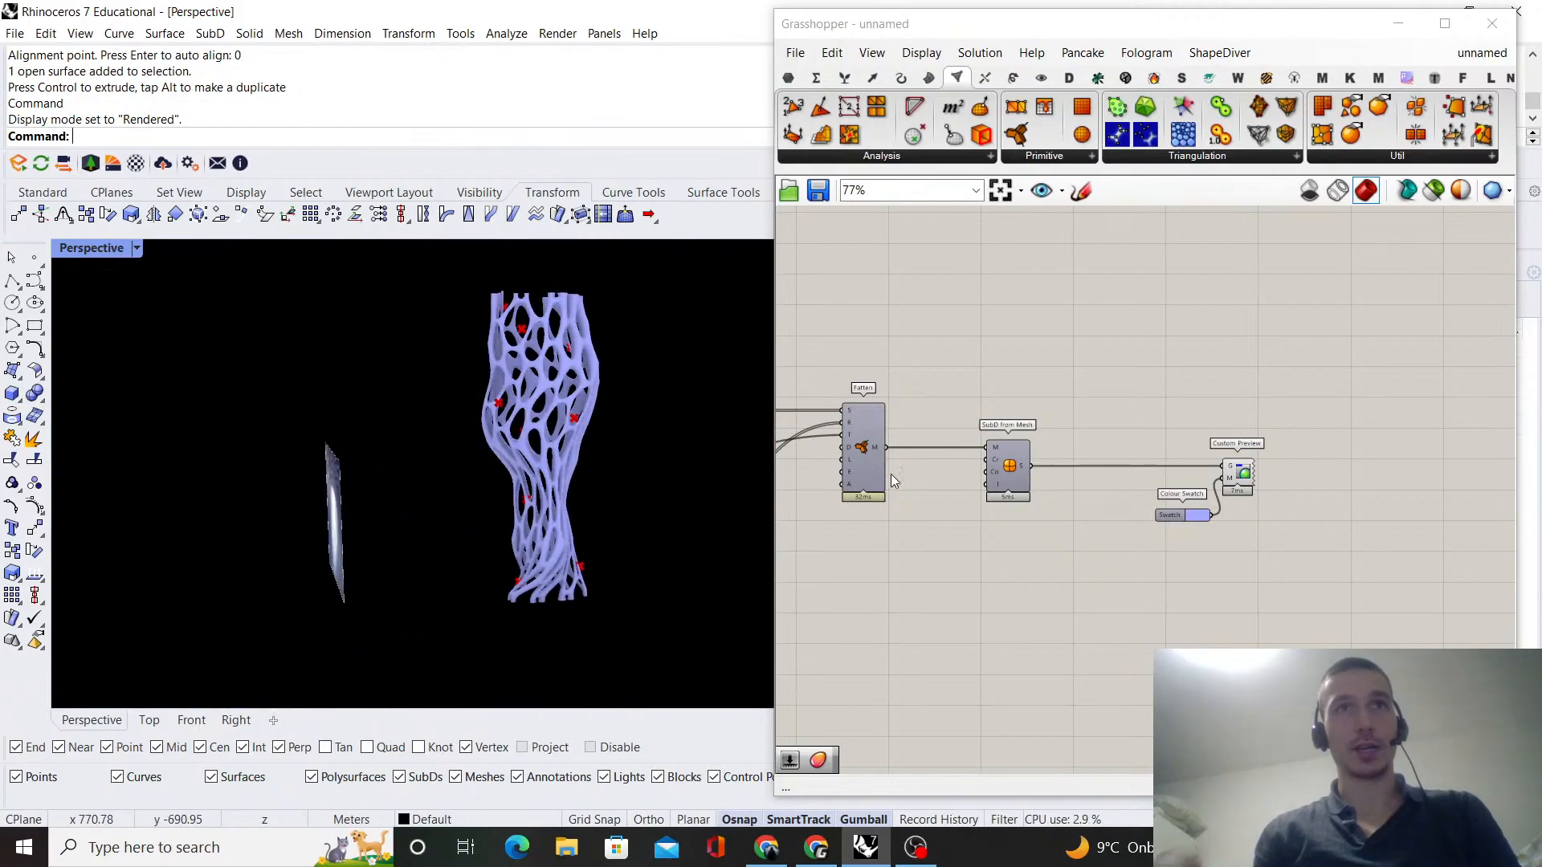
- Turn off the preview of the Populate Geometry component to hide its point markers
scroll(987, 477, down, 10)
scroll(986, 477, up, 12)
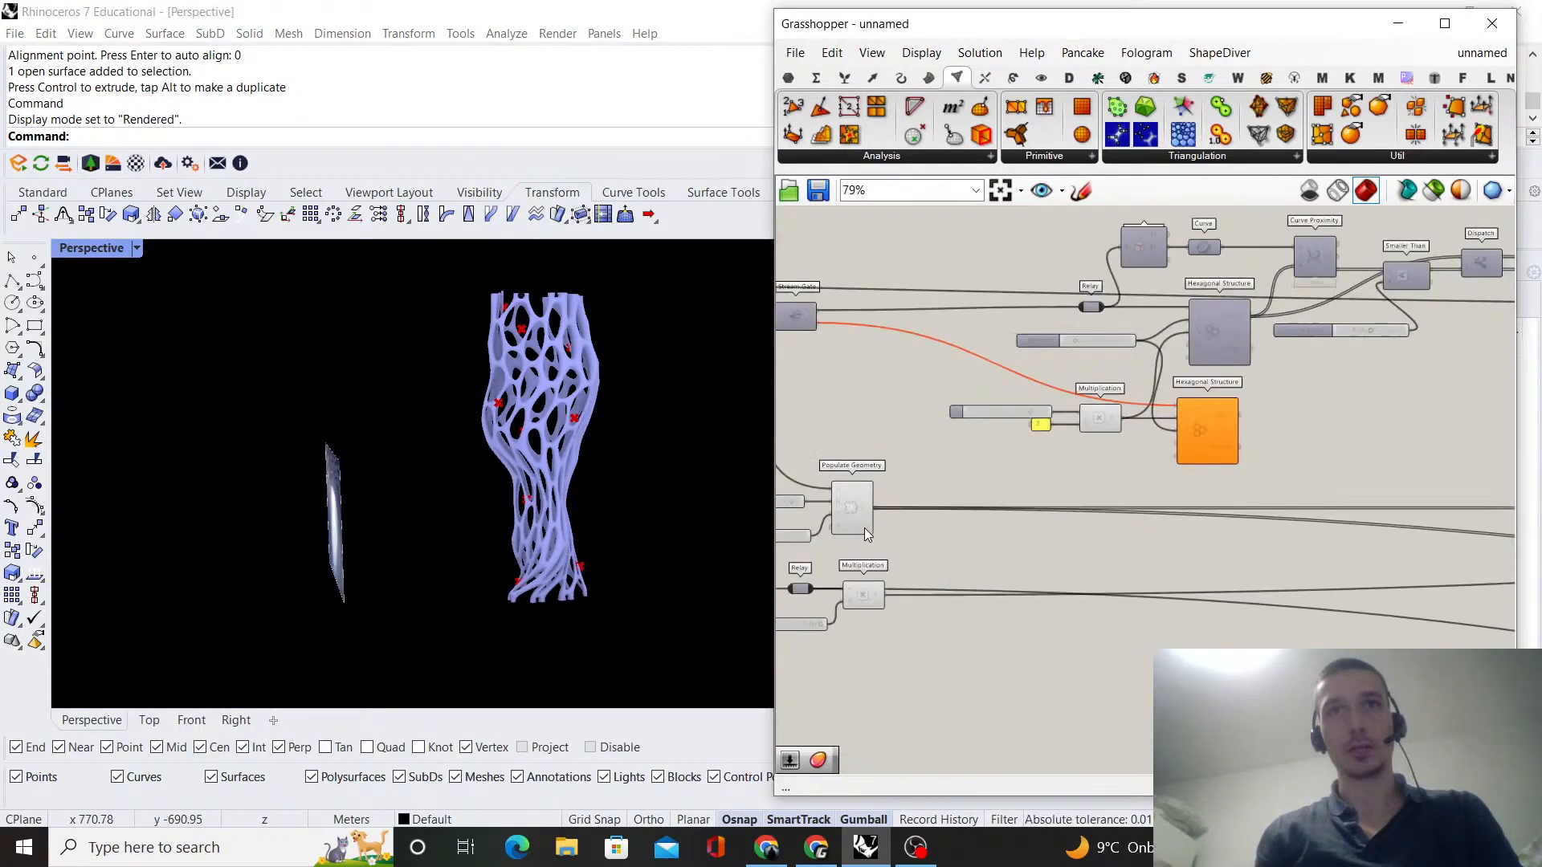
click(849, 526)
right_click(918, 446)
click(964, 479)
mouse_move(637, 455)
right_down()
mouse_move(561, 456)
mouse_move(648, 484)
right_up()
- Add an integer number slider ranging from 0 to 3 and connect it to Fatten's LengthSubdivisions input
scroll(1016, 504, down, 11)
right_drag(1285, 511, 1097, 495)
scroll(1097, 498, up, 12)
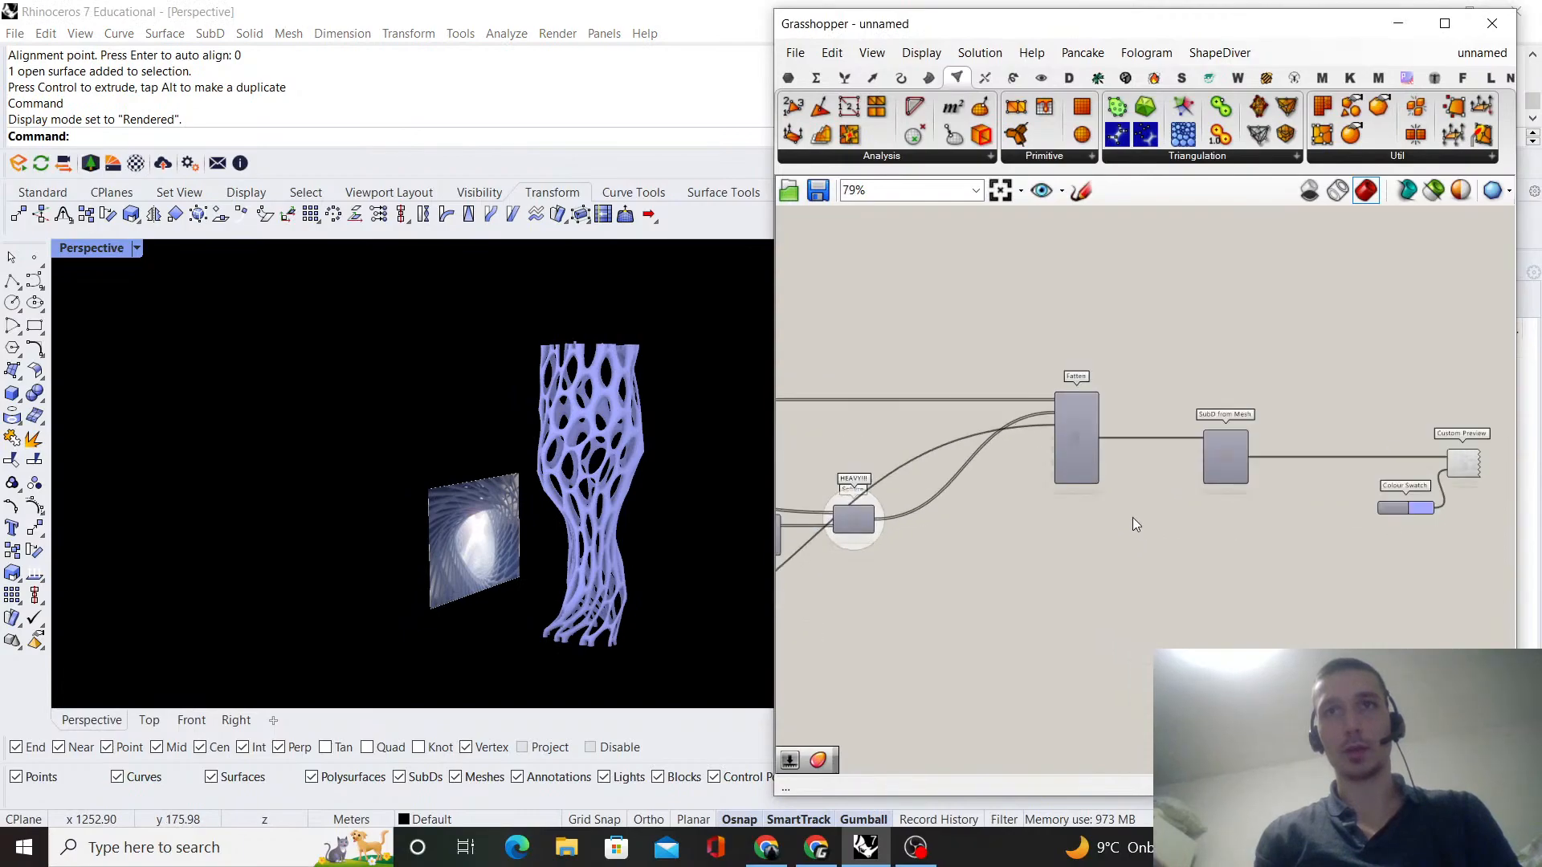
mouse_move(1058, 425)
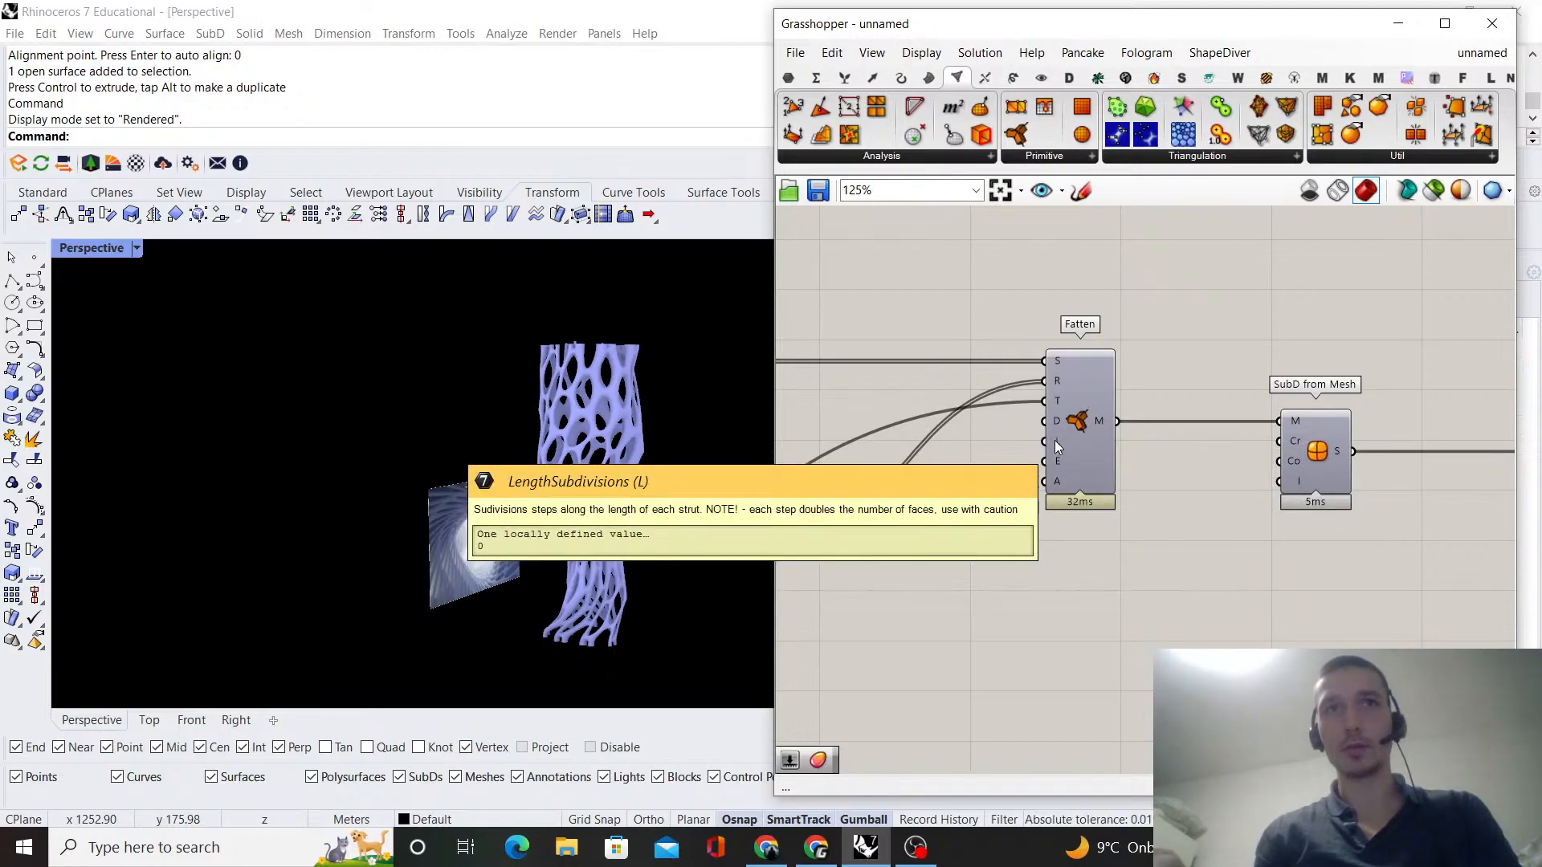
double_click(1018, 556)
text(0.)
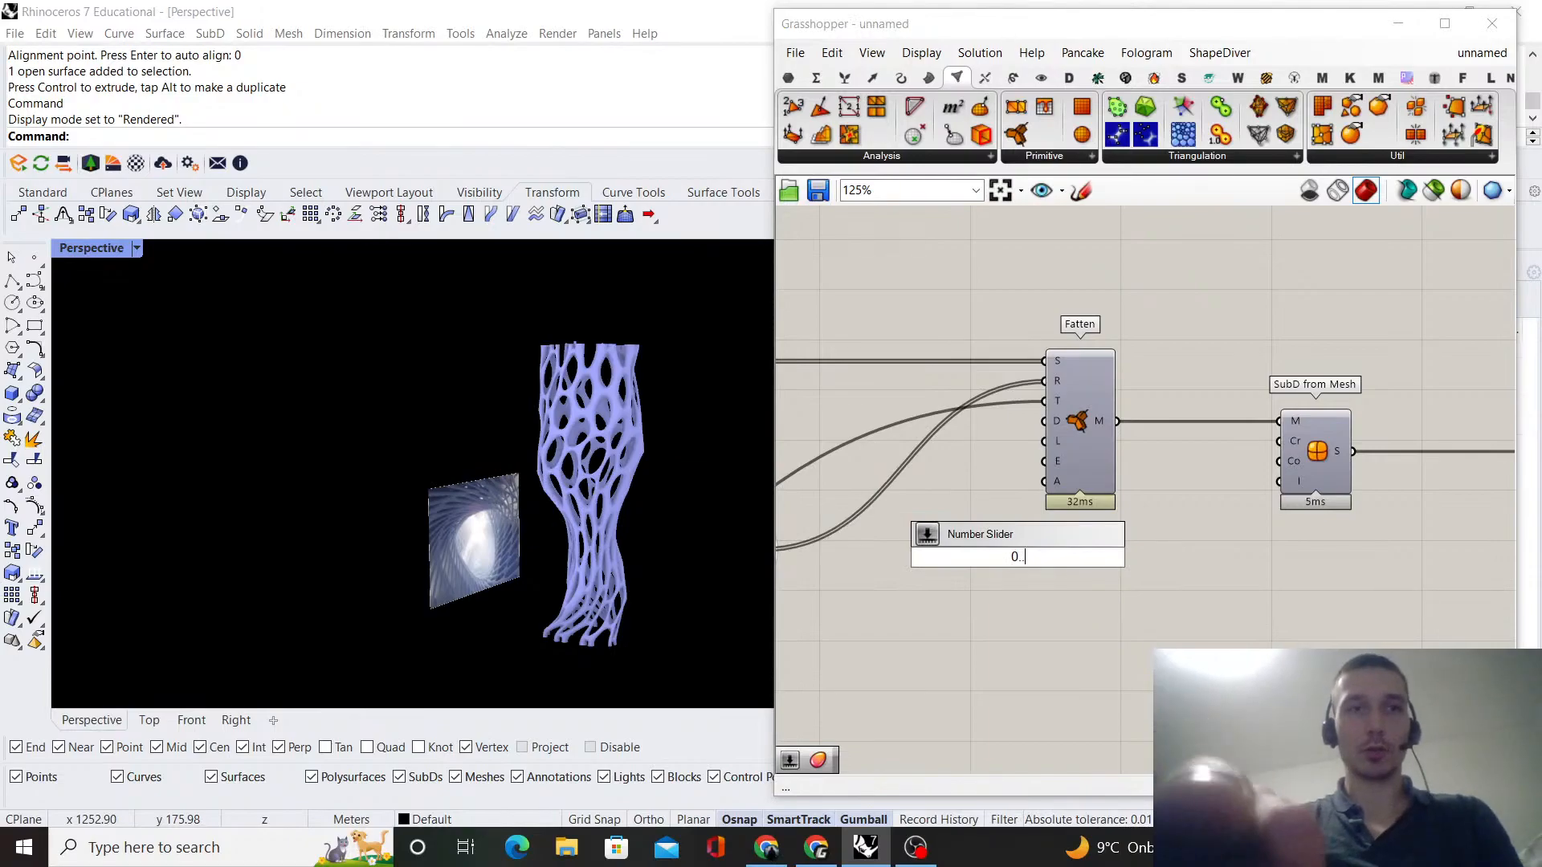
key(Return)
scroll(1020, 560, up, 2)
click(1056, 559)
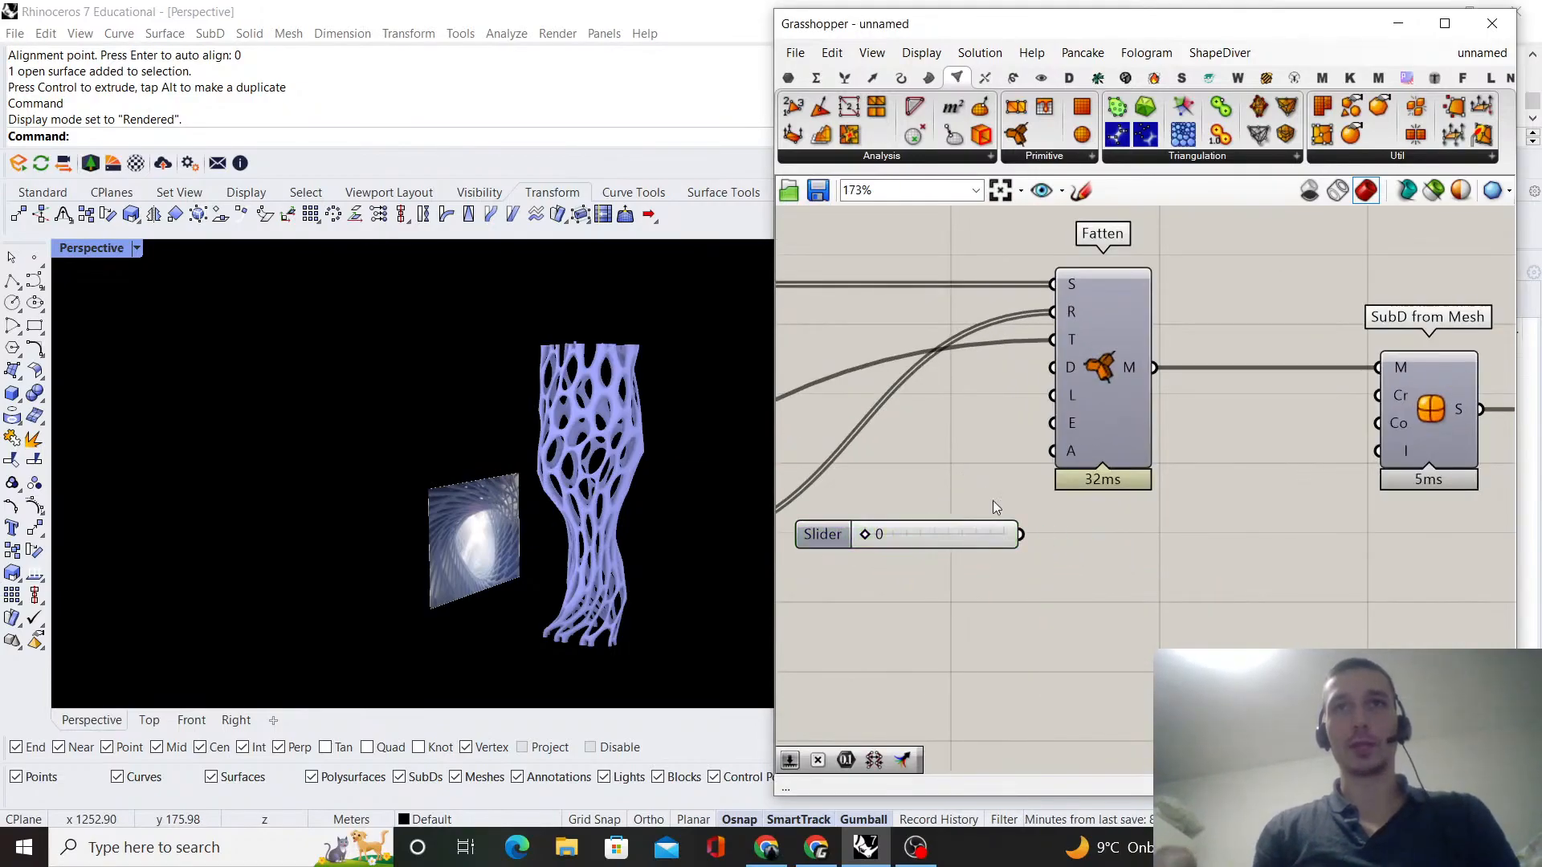
drag(1065, 399, 1064, 398)
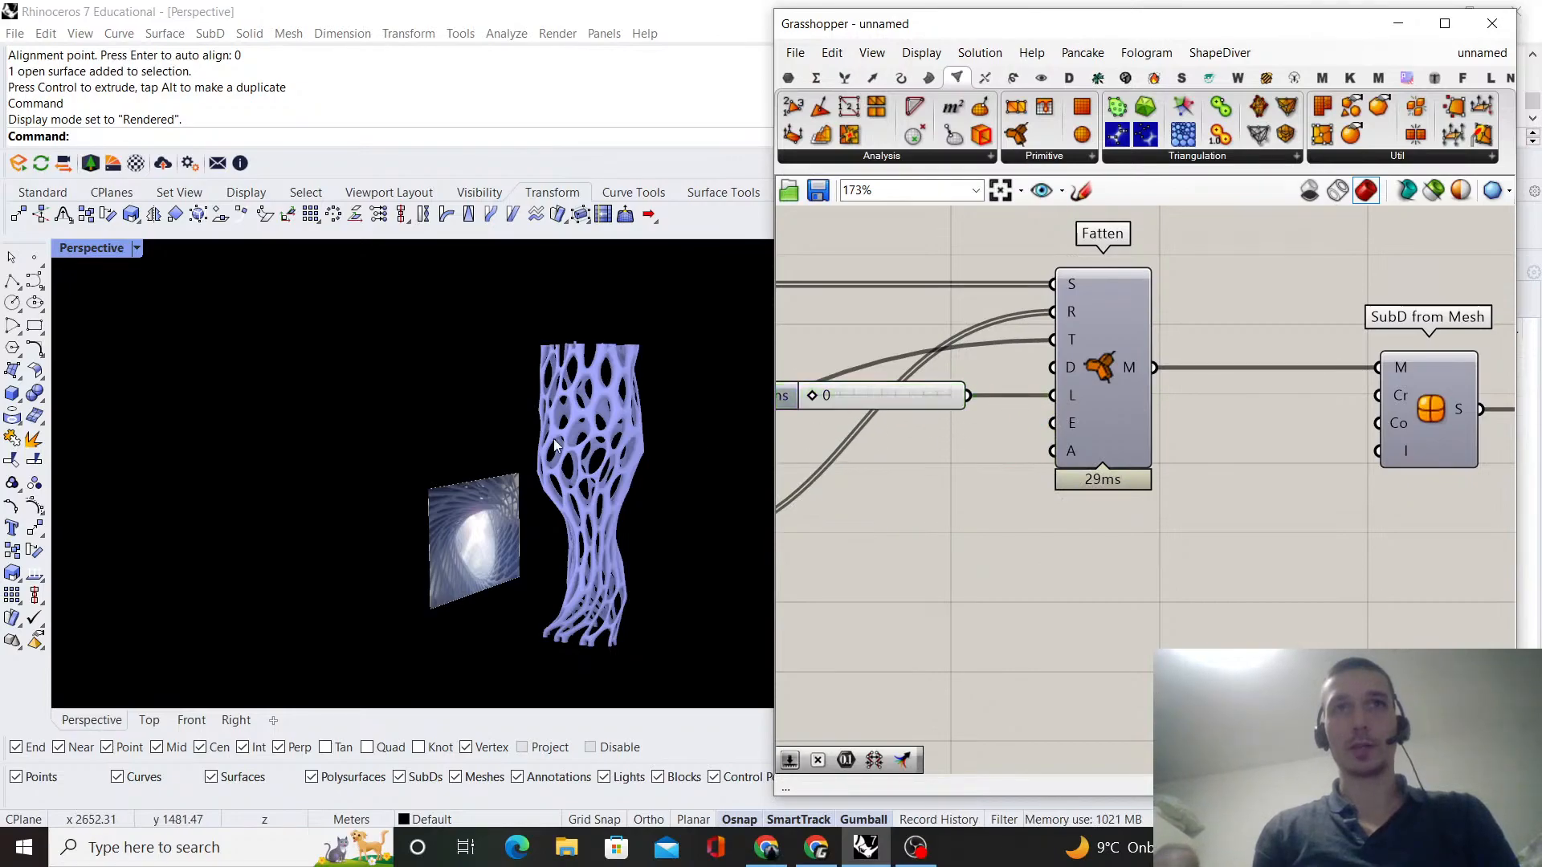
- Set the LengthSubdivisions slider to 3 and inspect how the lattice struts change
scroll(600, 433, up, 13)
scroll(572, 445, down, 3)
right_drag(572, 445, 581, 490)
right_drag(815, 397, 856, 477)
scroll(856, 477, up, 5)
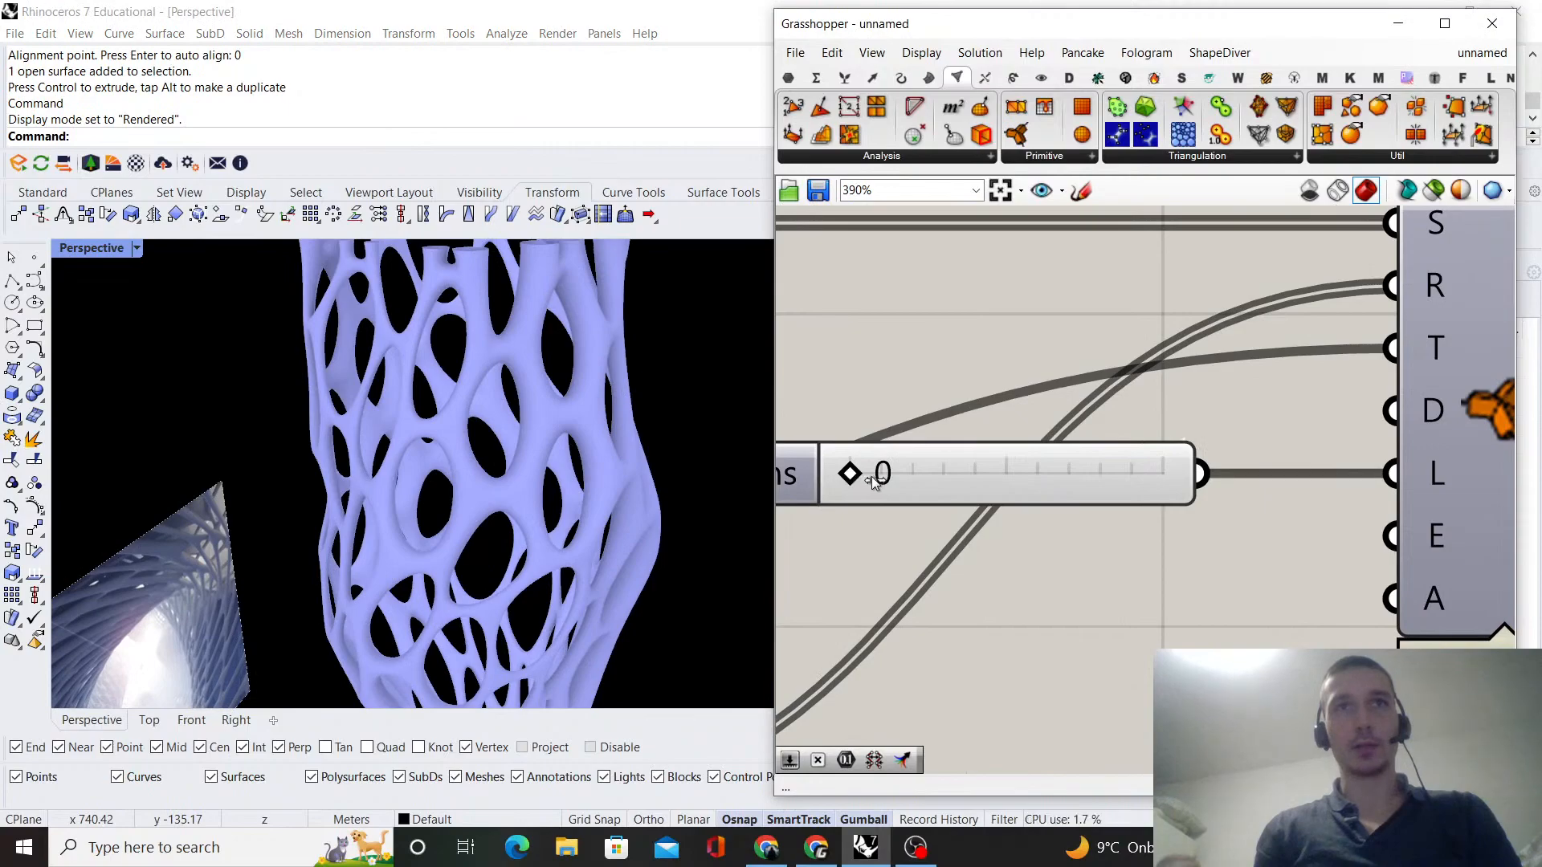
drag(898, 475, 932, 475)
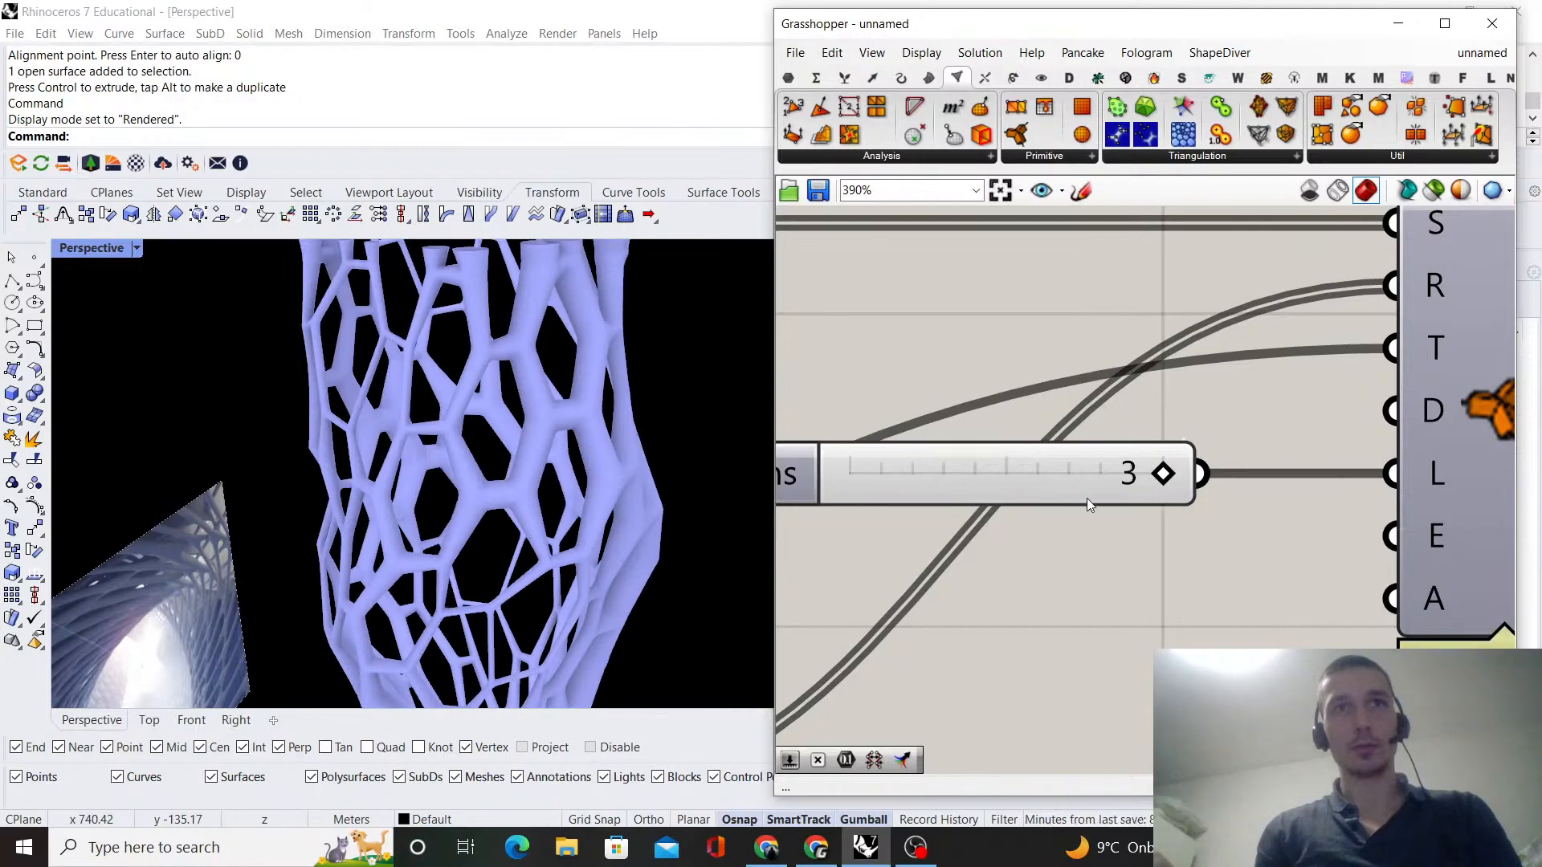
scroll(612, 514, down, 5)
scroll(560, 475, up, 5)
right_drag(594, 475, 484, 492)
scroll(604, 489, down, 5)
right_drag(604, 490, 576, 396)
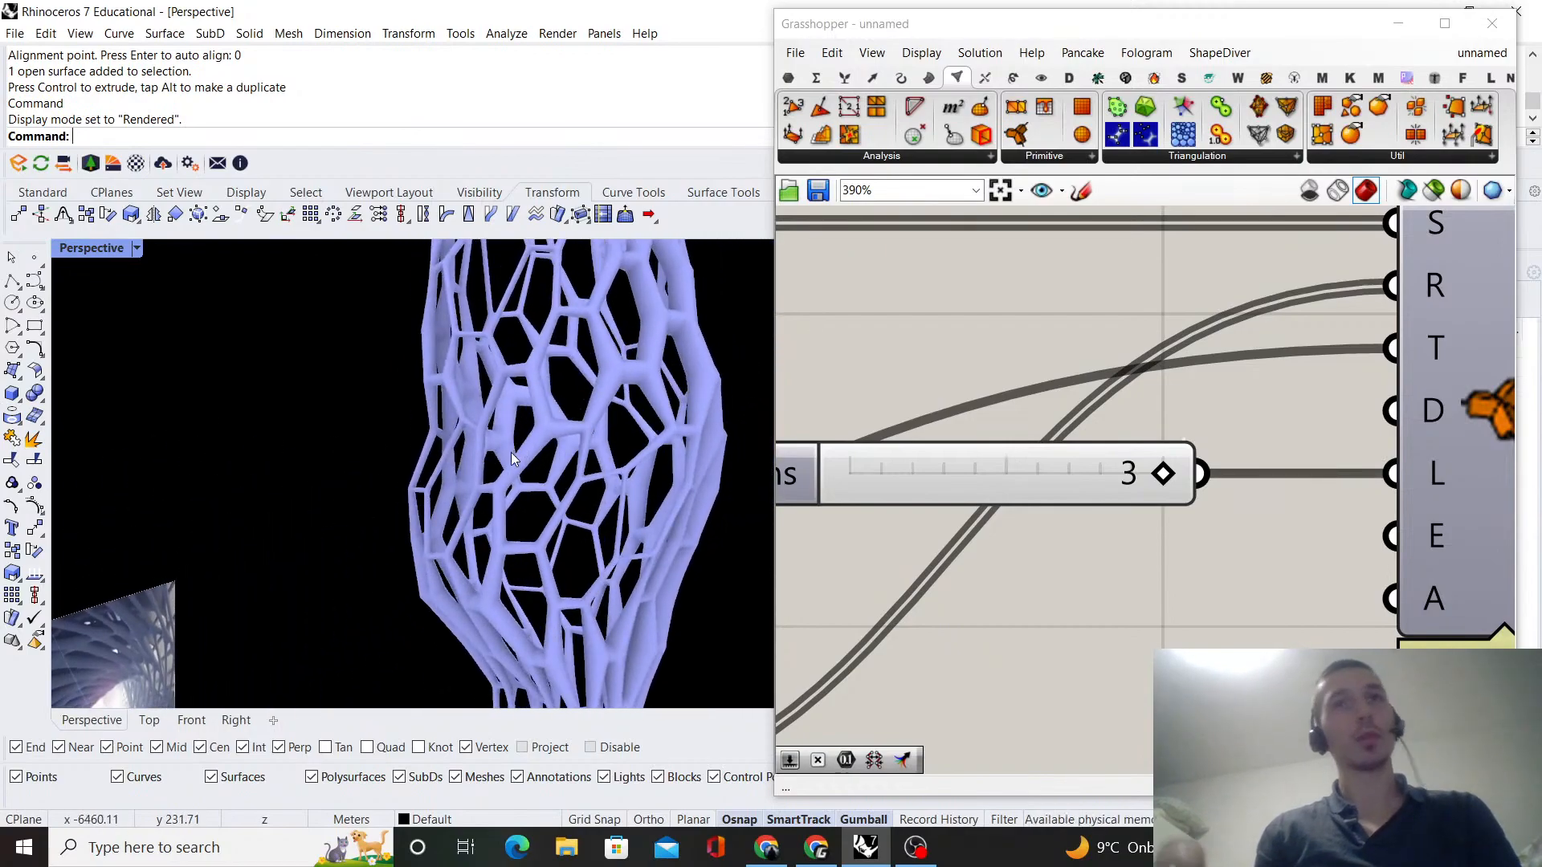
right_drag(647, 488, 560, 386)
- Set the LengthSubdivisions slider to 1 and inspect the lattice's joints and overall shape
scroll(472, 390, up, 4)
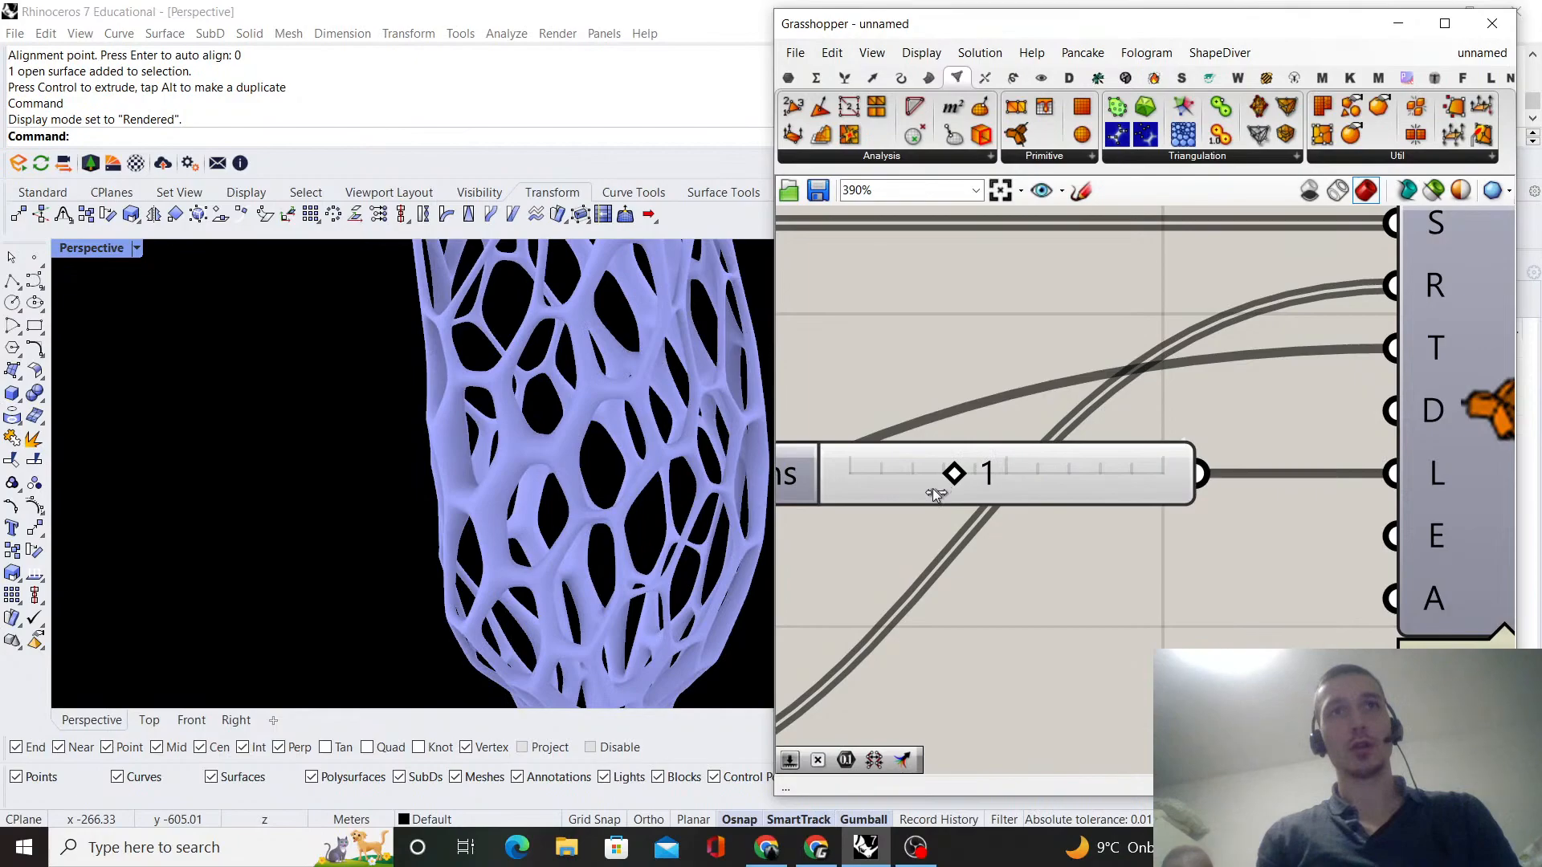
scroll(668, 447, down, 5)
right_drag(669, 447, 648, 478)
scroll(530, 452, up, 5)
scroll(546, 466, down, 3)
scroll(518, 456, down, 5)
scroll(595, 431, up, 7)
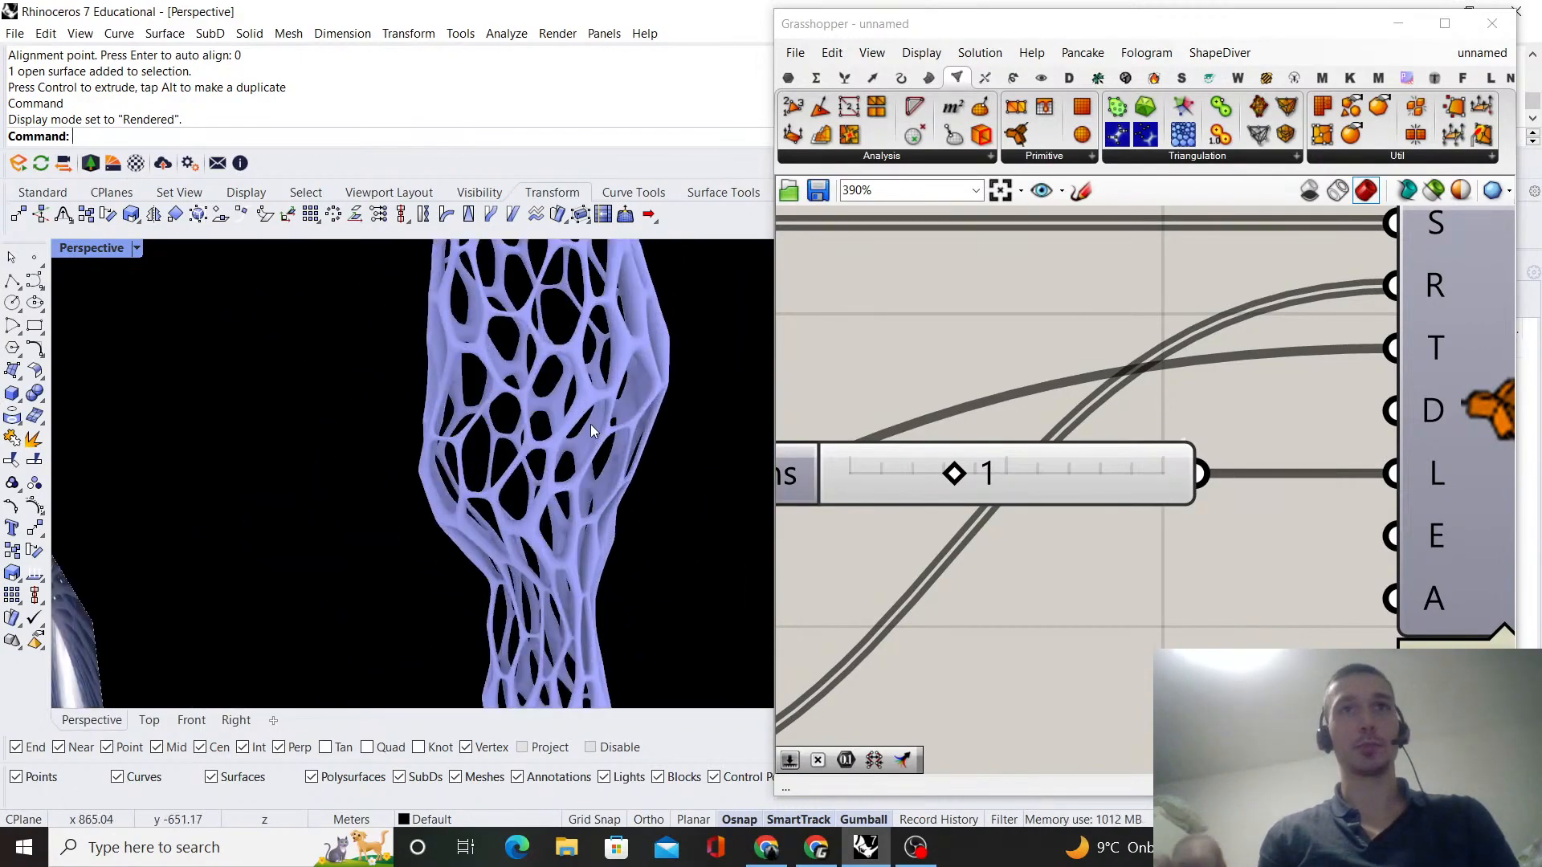
- Examine the lattice's struts and joints up close and from several angles, and look over the definition's components
scroll(592, 431, up, 4)
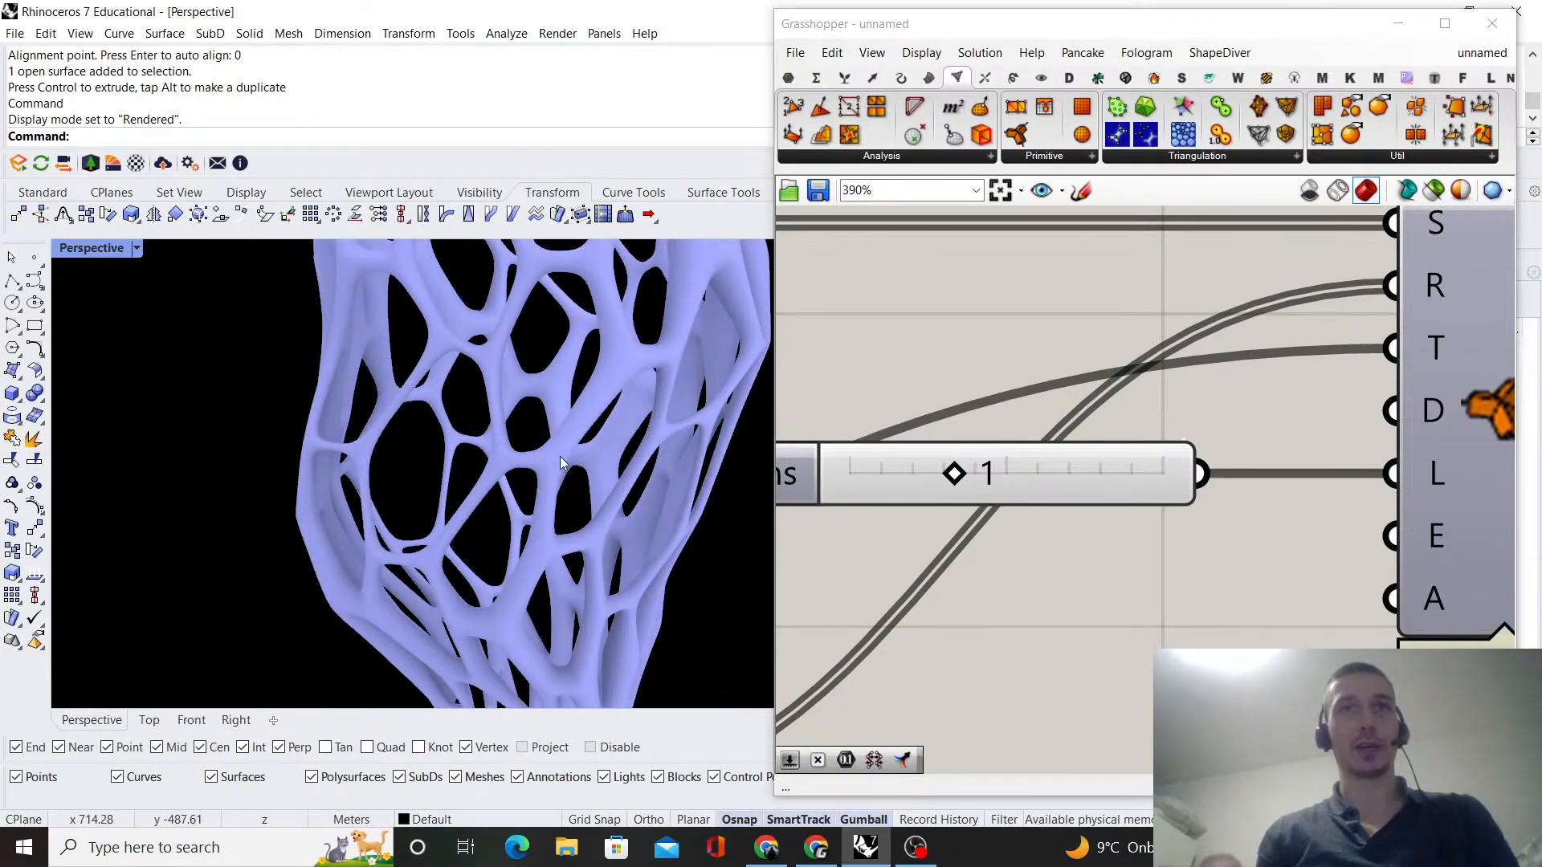
scroll(551, 458, down, 4)
right_drag(551, 458, 452, 367)
scroll(566, 450, down, 4)
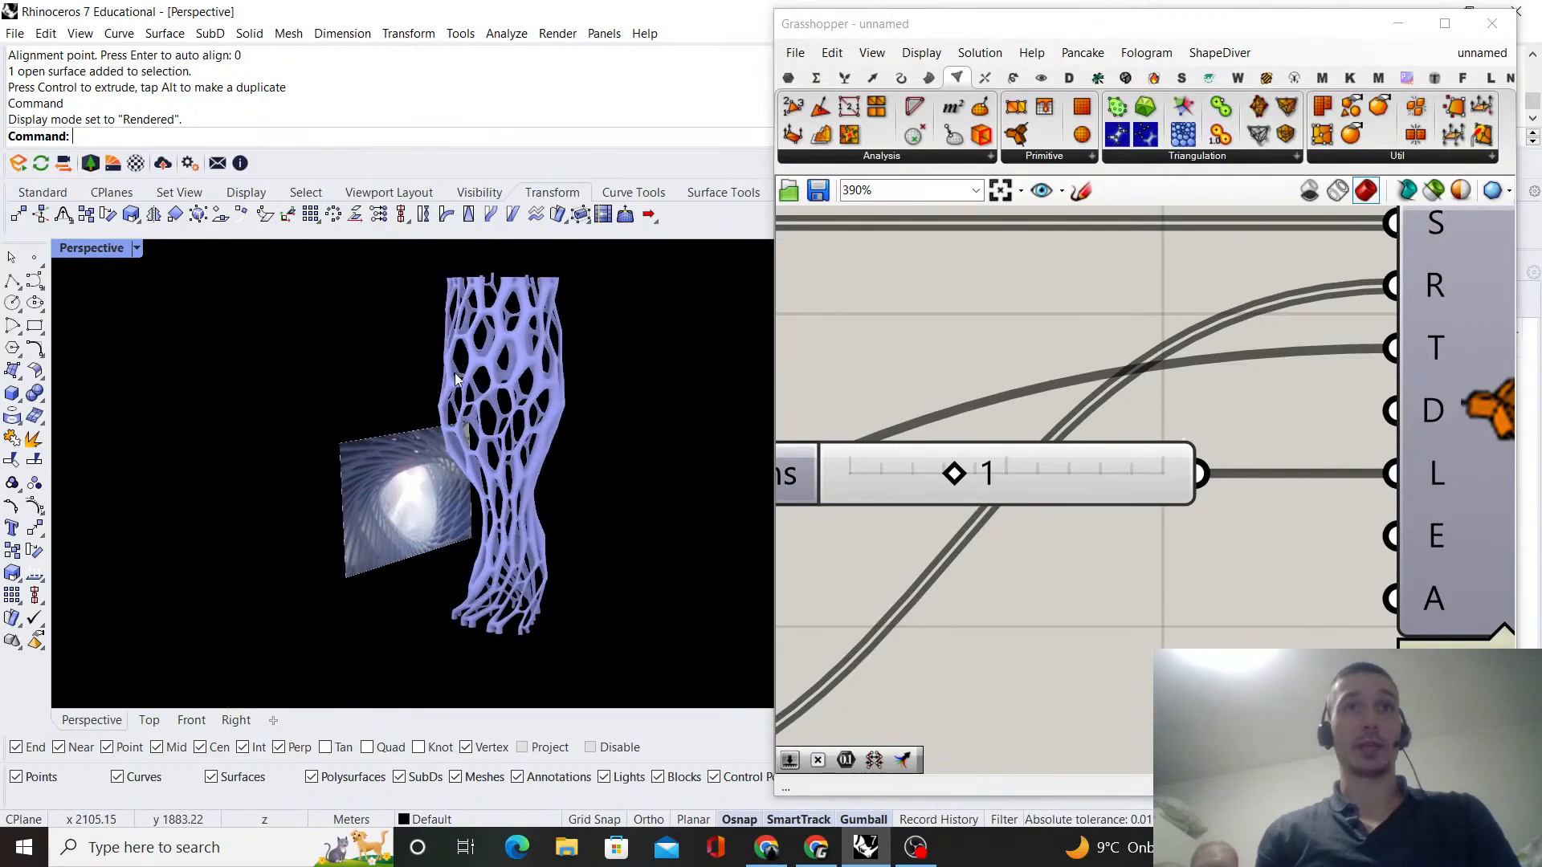
scroll(1142, 455, down, 10)
scroll(1096, 431, up, 2)
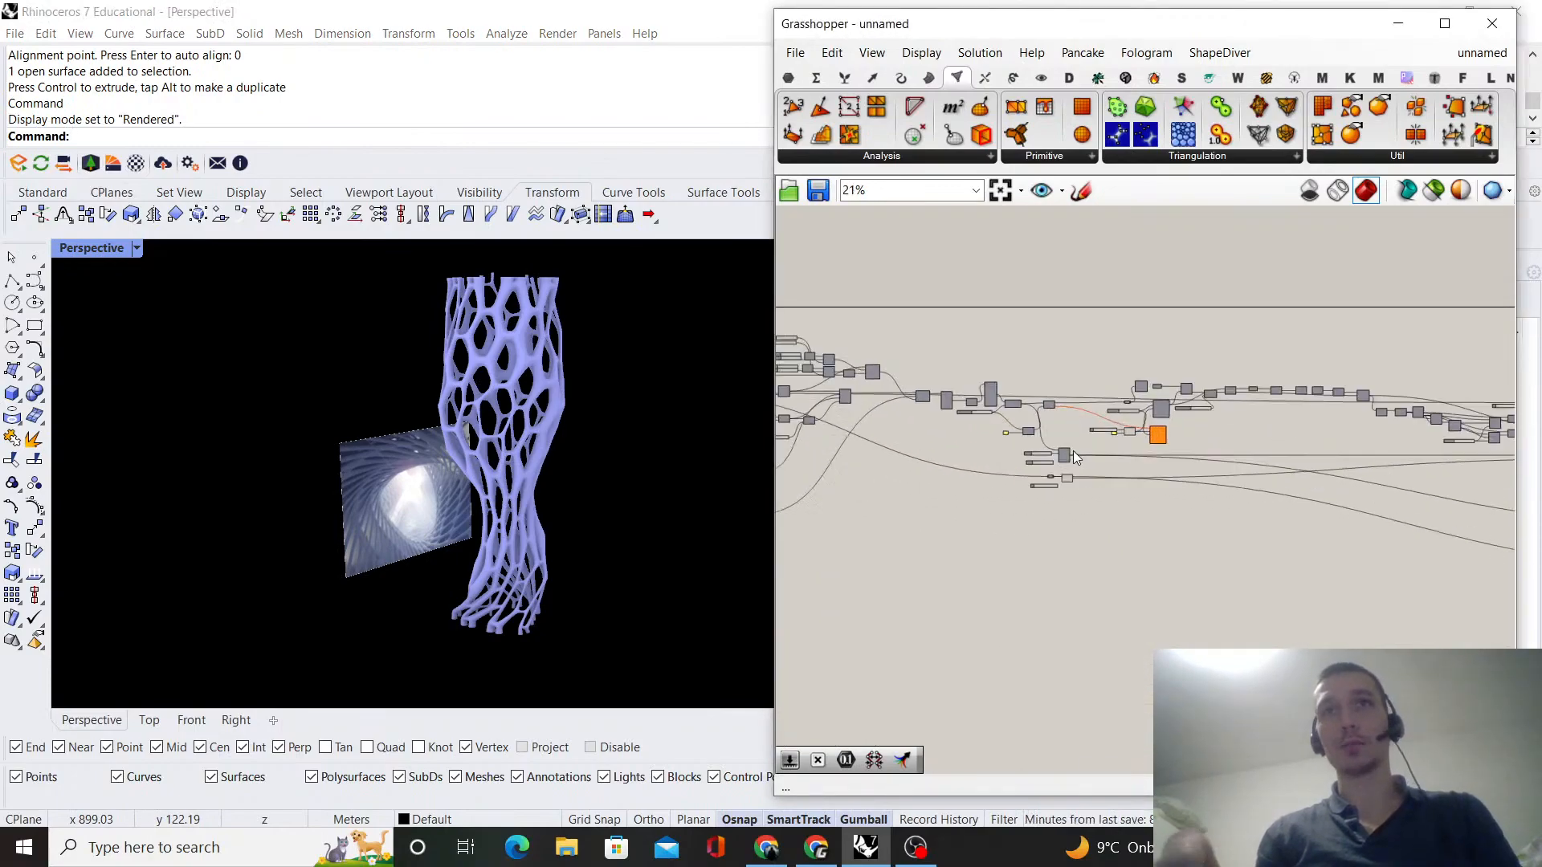
scroll(1074, 454, up, 5)
scroll(1108, 450, down, 3)
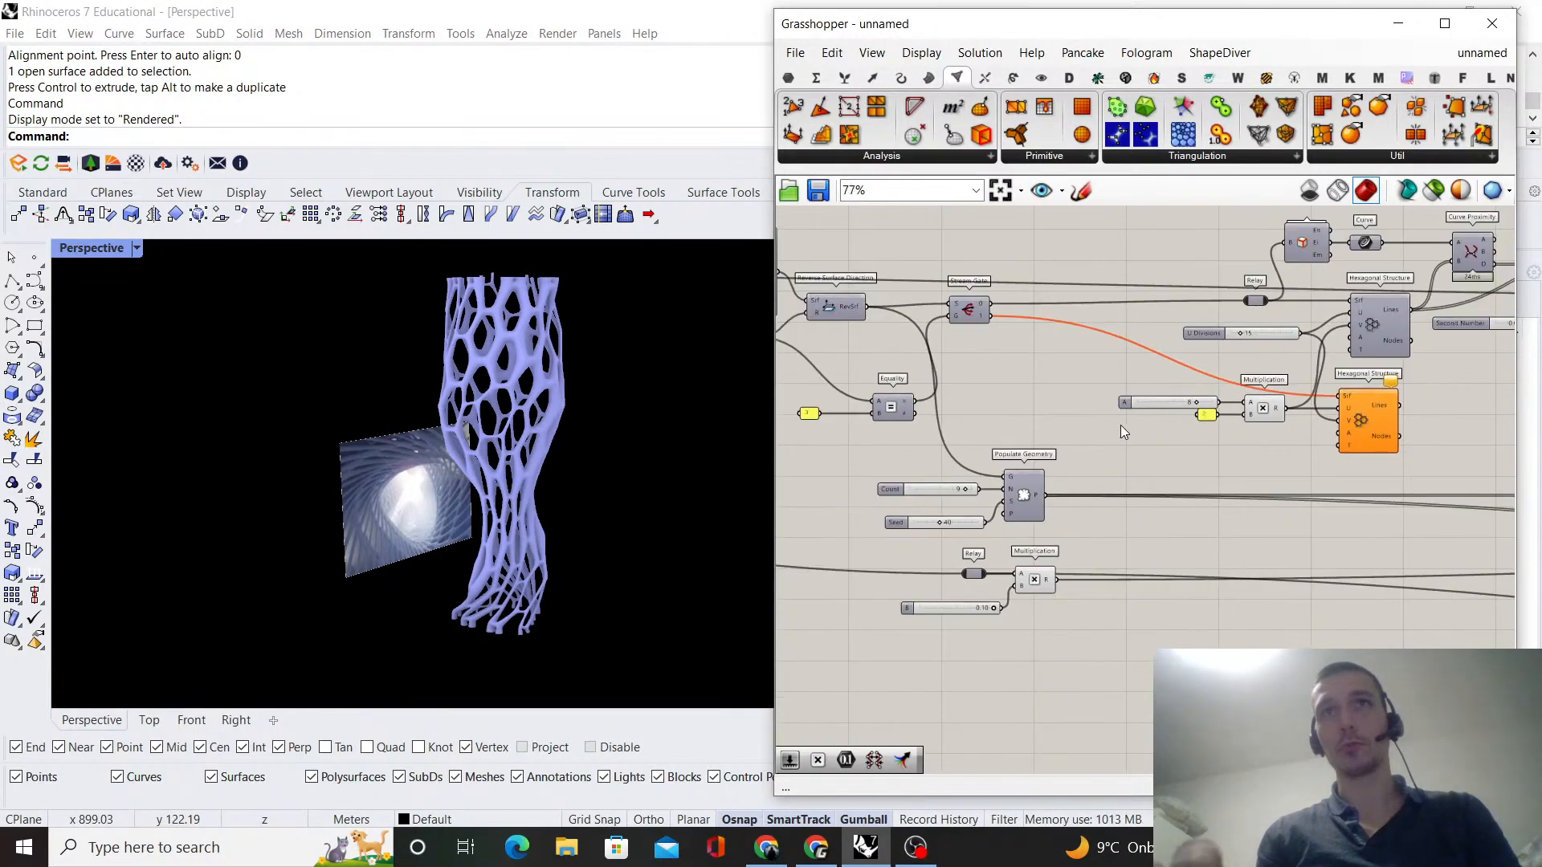
right_drag(640, 462, 597, 440)
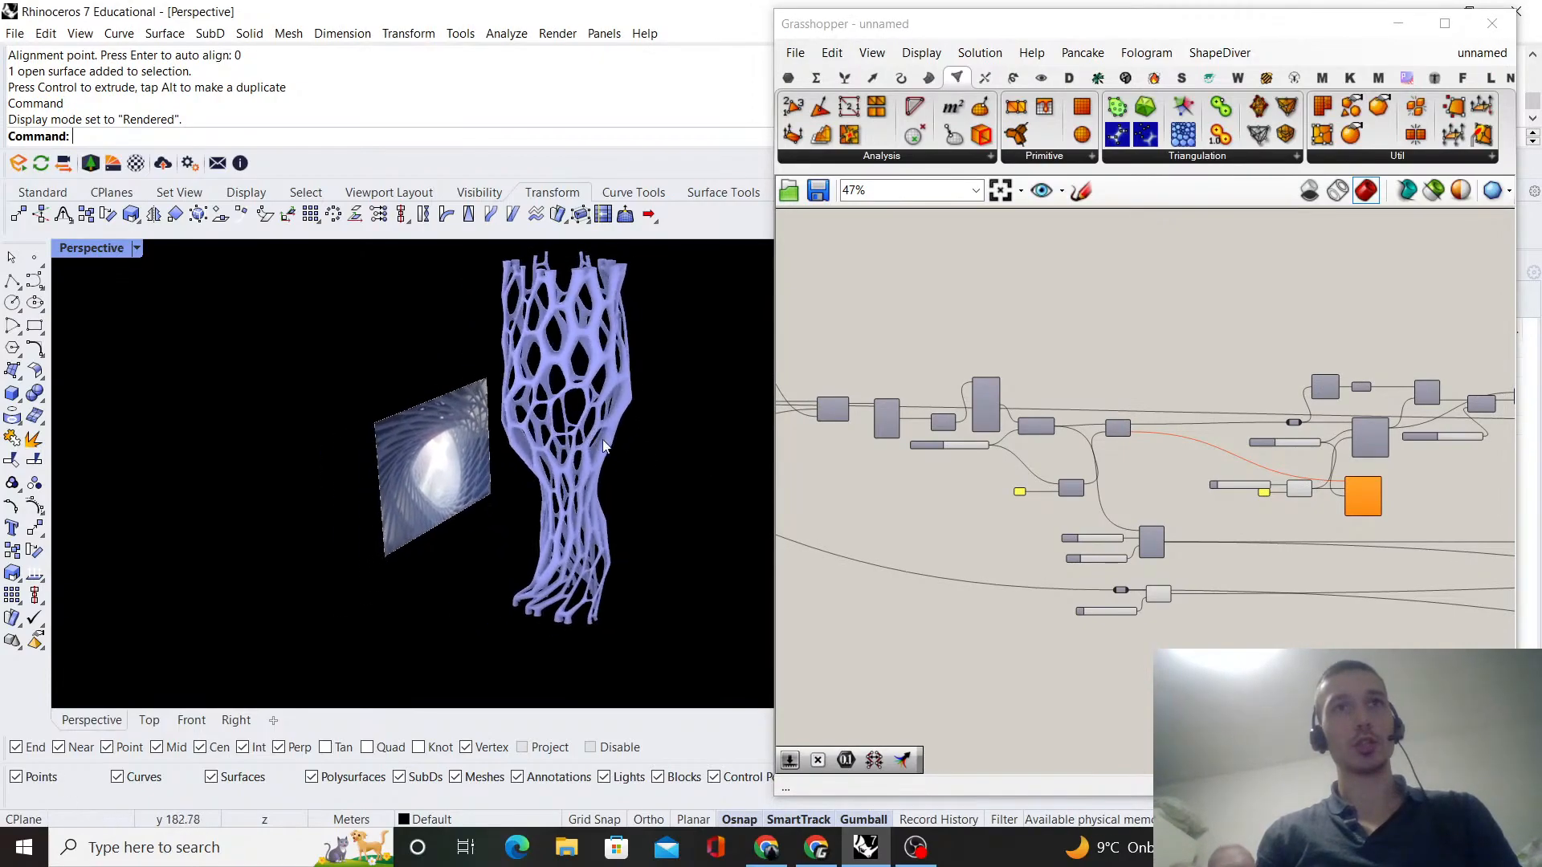
- Set the third B slider fed alongside the Number parameter's Multiplications to 0.02 and inspect the lattice
scroll(1160, 519, up, 3)
scroll(1062, 612, up, 5)
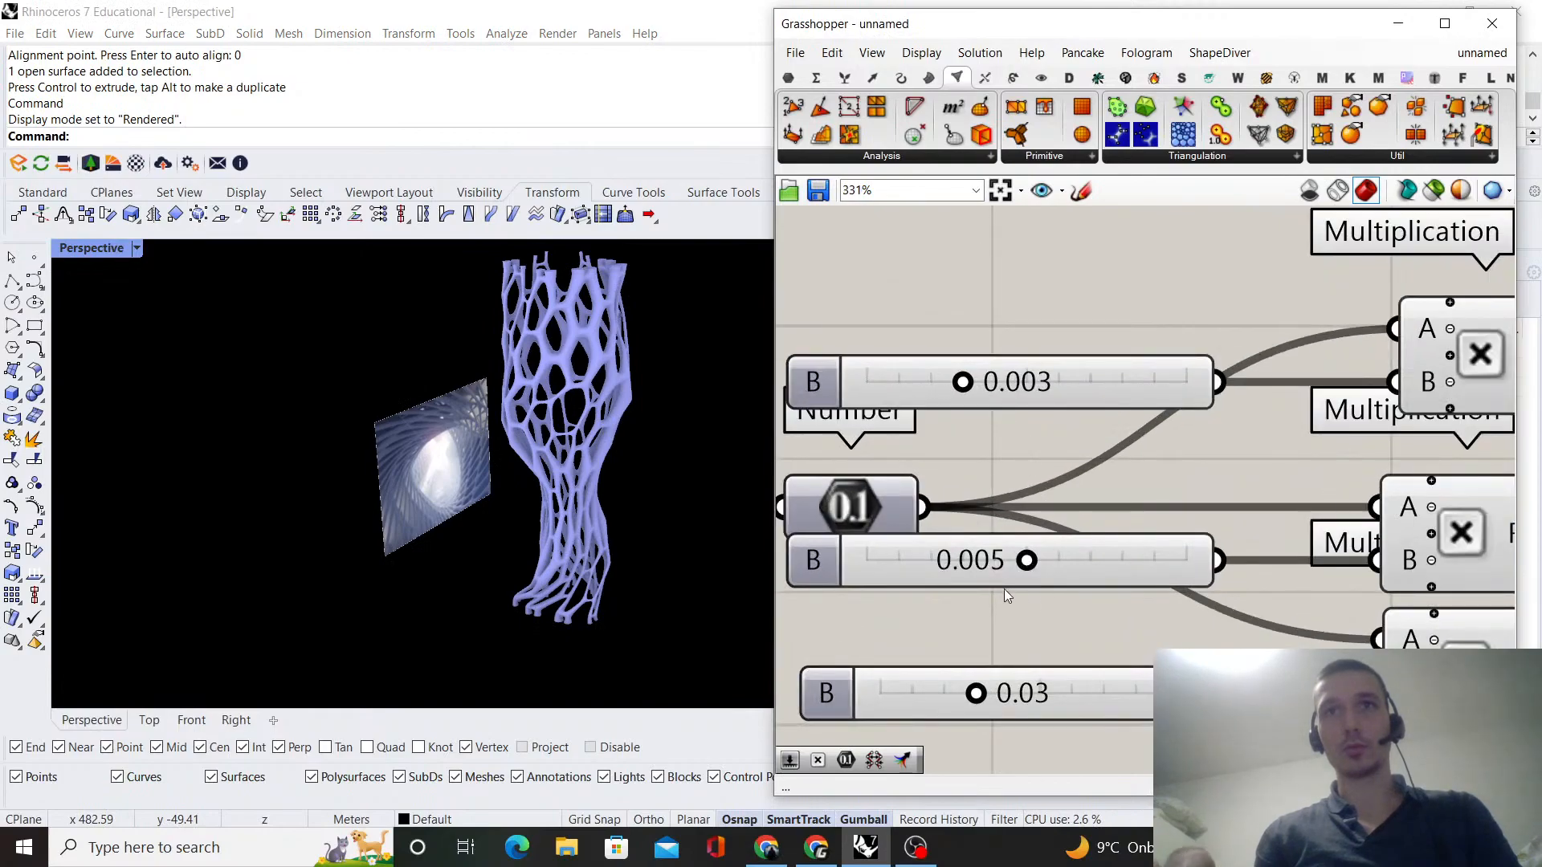
scroll(996, 618, down, 3)
scroll(978, 642, up, 5)
drag(1002, 602, 980, 603)
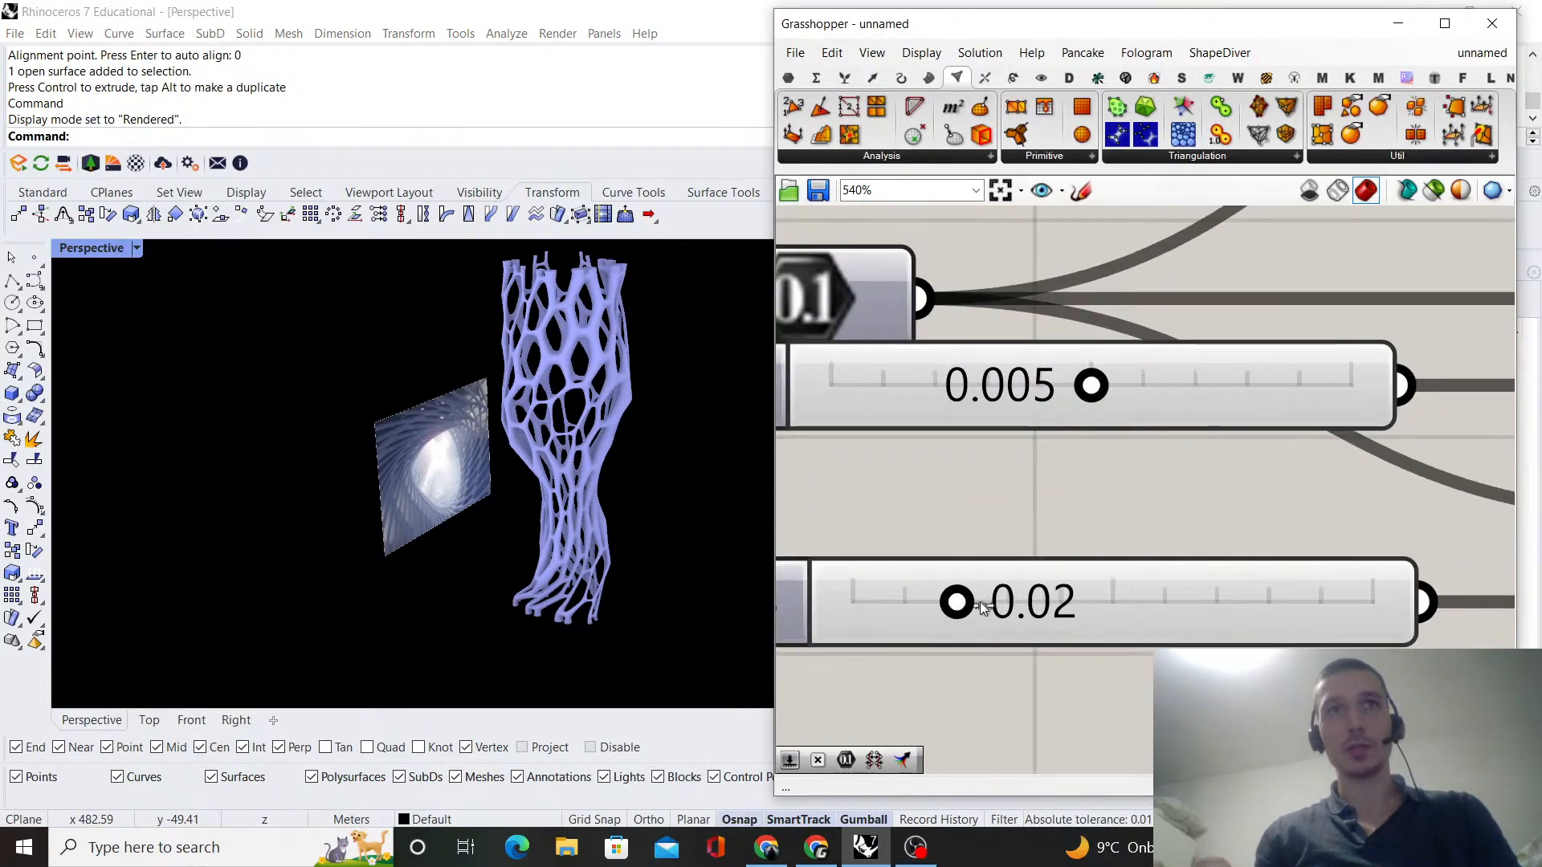
right_drag(642, 417, 446, 349)
scroll(528, 395, up, 5)
scroll(448, 353, down, 6)
shift+right_drag(447, 358, 560, 399)
mouse_move(571, 486)
right_down()
mouse_move(582, 516)
mouse_move(568, 490)
right_up()
- Set the U Divisions slider to 27 for a denser hexagonal pattern around the column
scroll(1170, 480, down, 10)
scroll(1286, 462, up, 7)
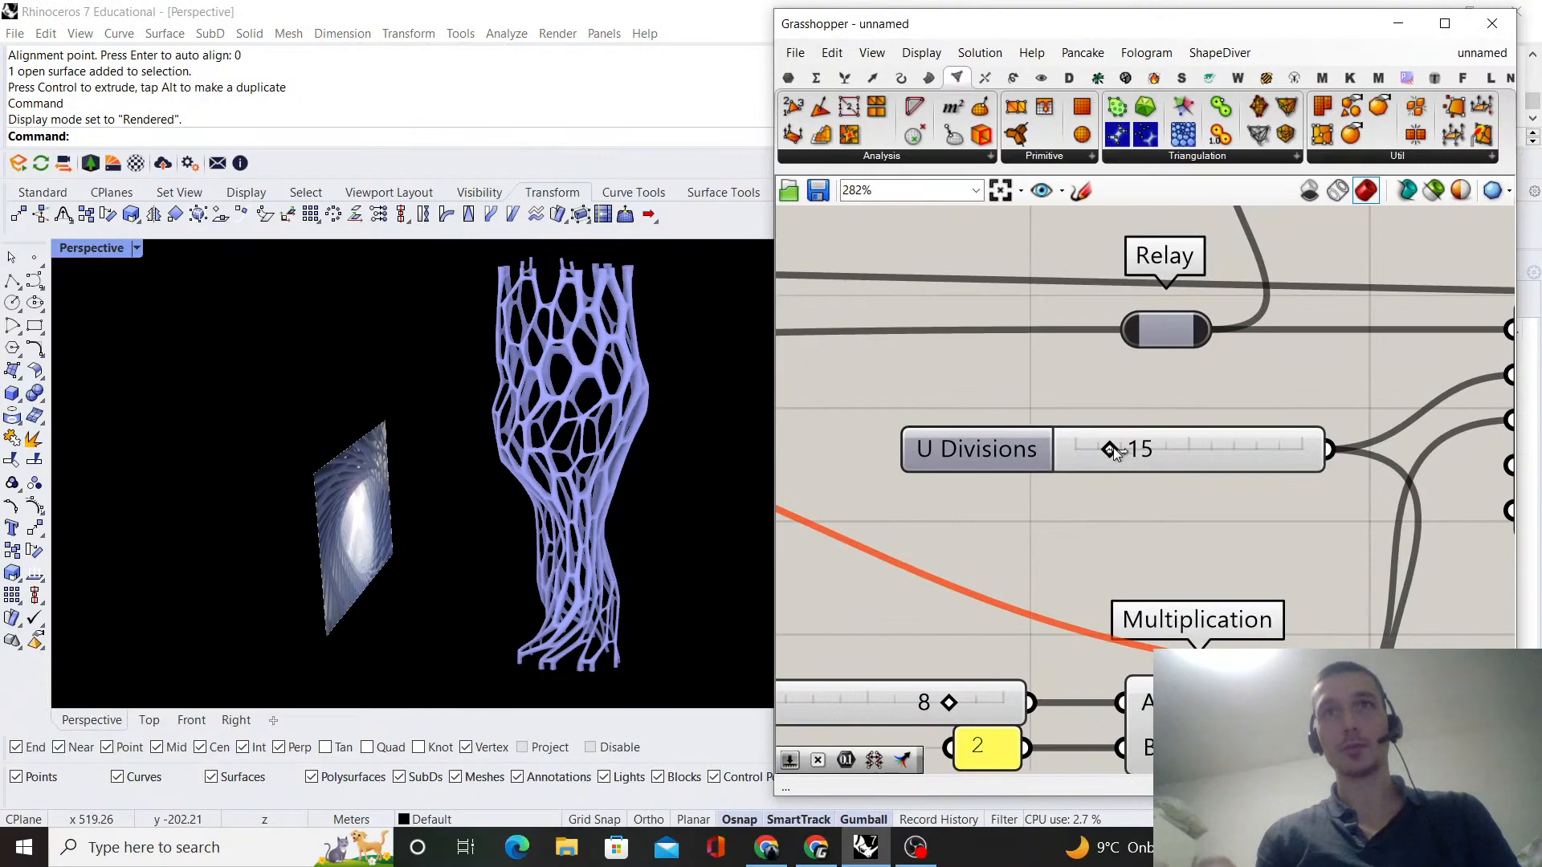
drag(1131, 452, 1141, 447)
right_drag(642, 430, 425, 437)
scroll(1130, 603, down, 2)
- Set the slider feeding the A input of the Multiplication with the factor 2 to 10 and inspect the lattice cells
right_drag(1069, 661, 1062, 613)
scroll(1062, 613, up, 4)
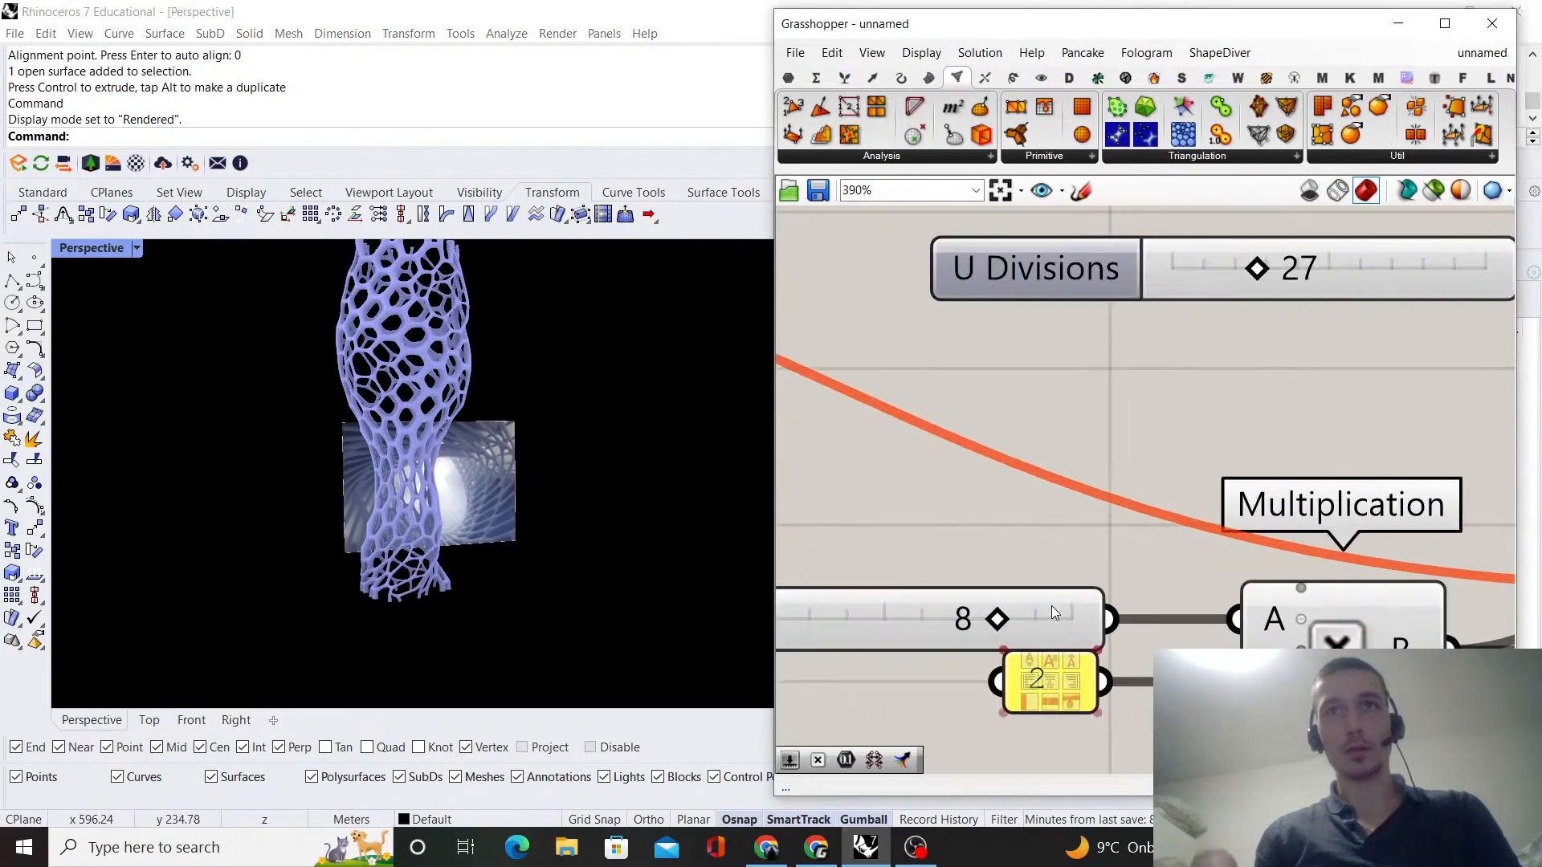
click(1094, 626)
right_drag(381, 522, 563, 540)
right_drag(563, 539, 630, 530)
scroll(593, 597, up, 9)
right_drag(593, 598, 656, 529)
scroll(674, 585, up, 2)
scroll(656, 528, down, 15)
right_drag(496, 432, 580, 468)
scroll(546, 406, up, 5)
right_drag(546, 406, 480, 441)
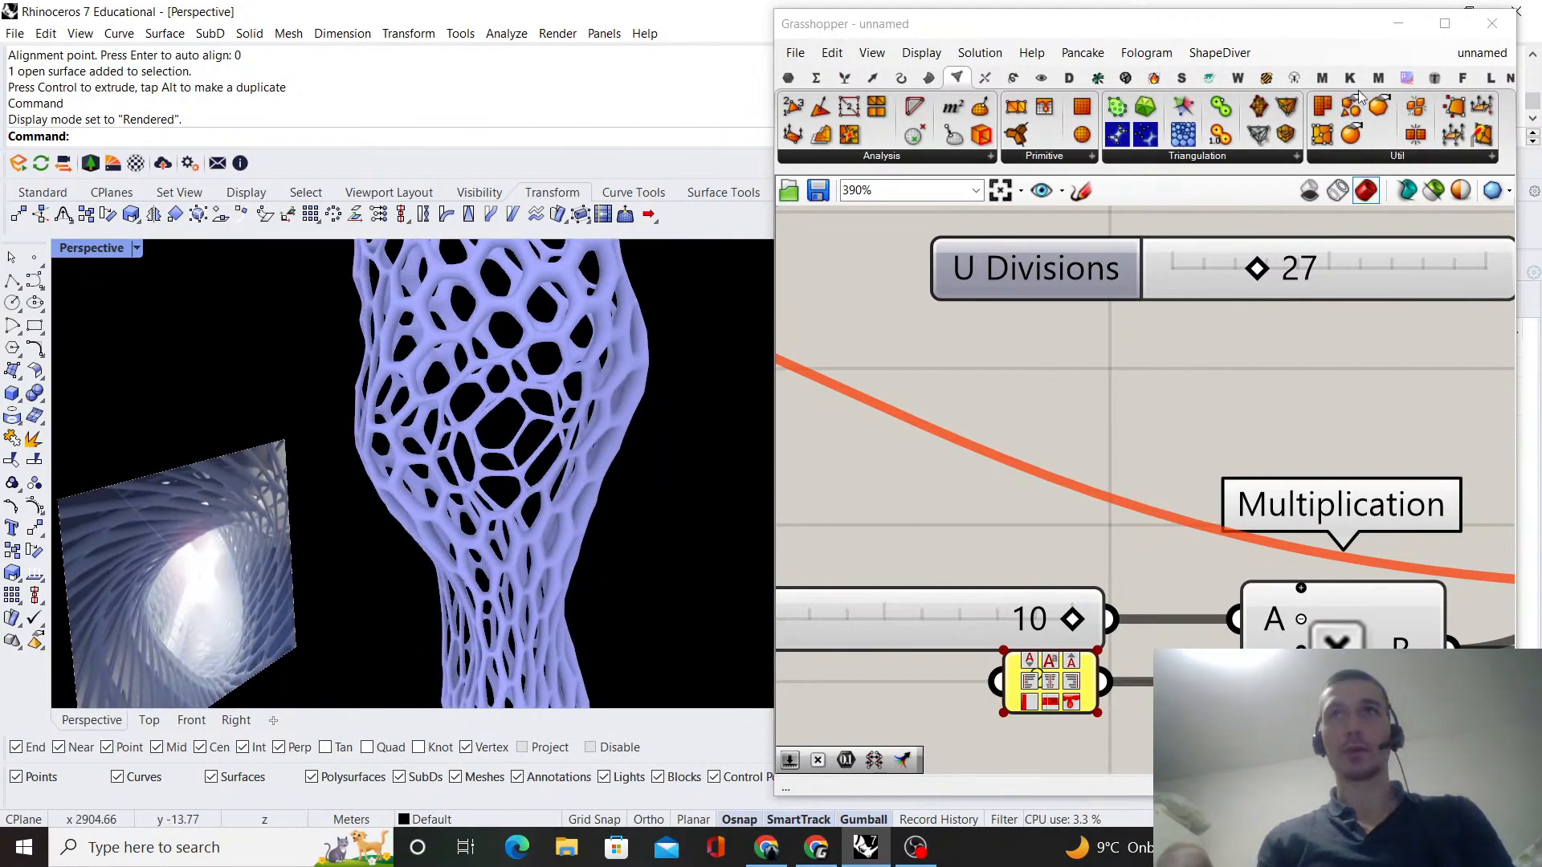
- Minimize Grasshopper and turn off the Default layer to hide the reference picture
click(1398, 23)
click(1307, 349)
shift+right_drag(650, 411, 935, 435)
- Examine the whole lattice column from several angles and up close in the enlarged Perspective view
scroll(720, 393, down, 4)
scroll(688, 408, down, 2)
scroll(574, 370, up, 5)
scroll(726, 498, down, 3)
scroll(614, 624, up, 7)
right_drag(615, 610, 651, 493)
scroll(489, 387, up, 5)
scroll(652, 492, down, 10)
right_drag(593, 448, 542, 523)
right_drag(659, 486, 879, 431)
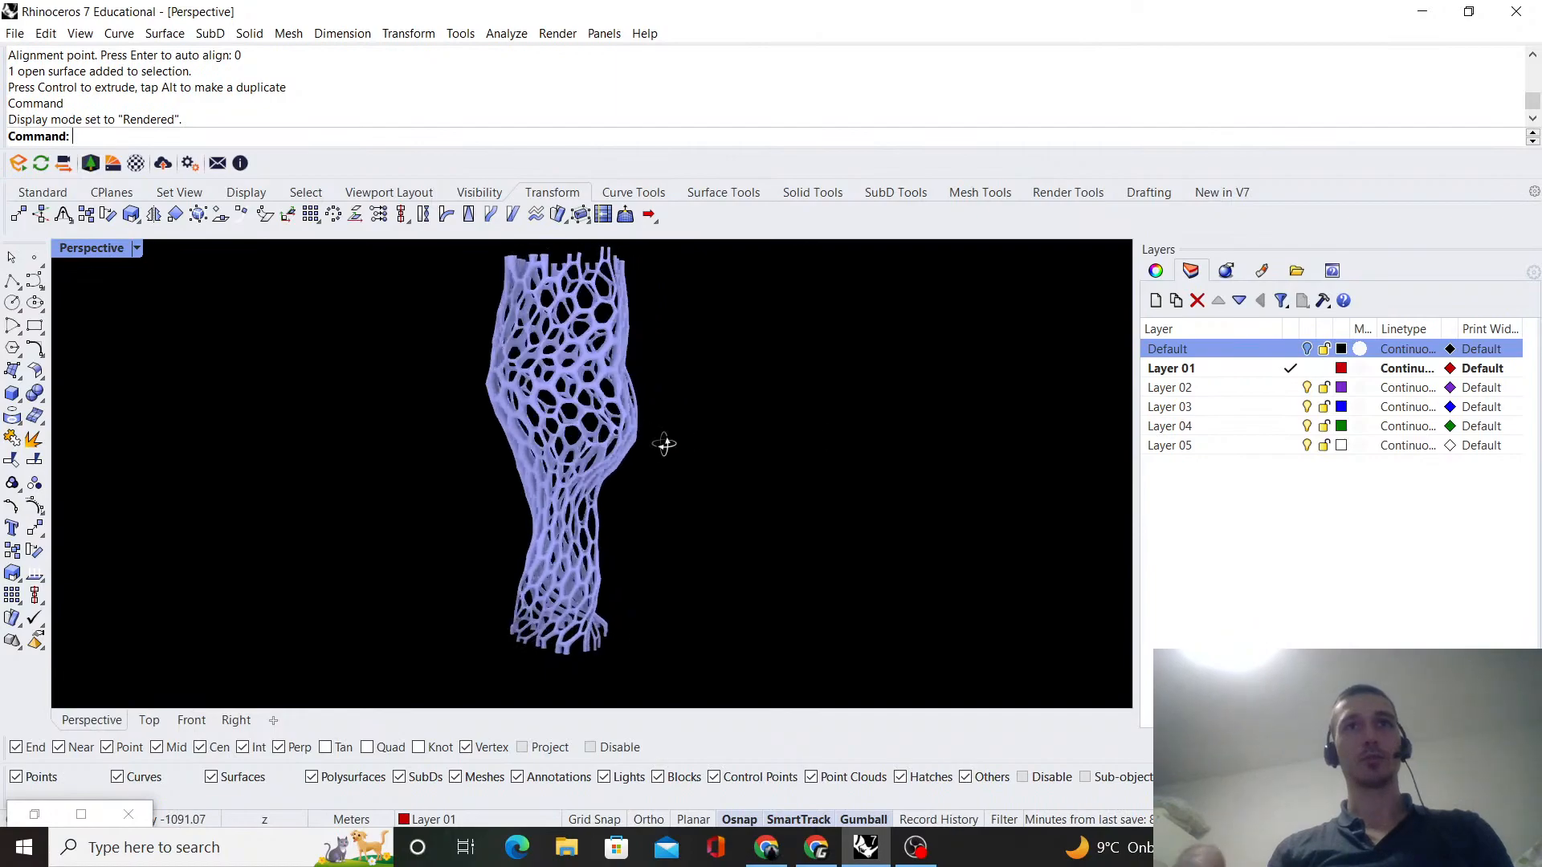
right_drag(714, 448, 653, 463)
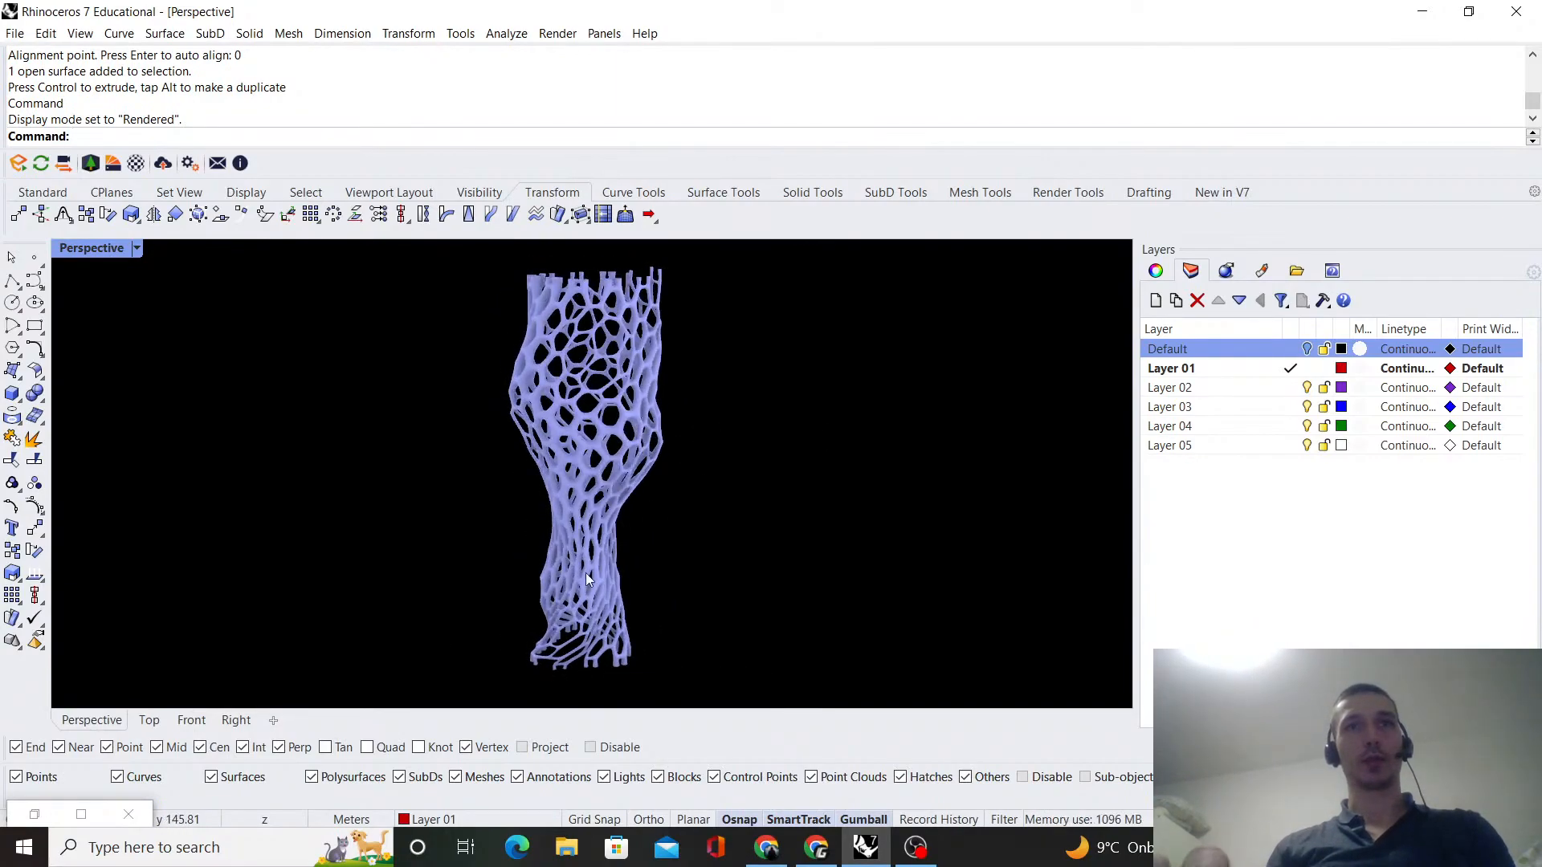
right_drag(621, 514, 530, 479)
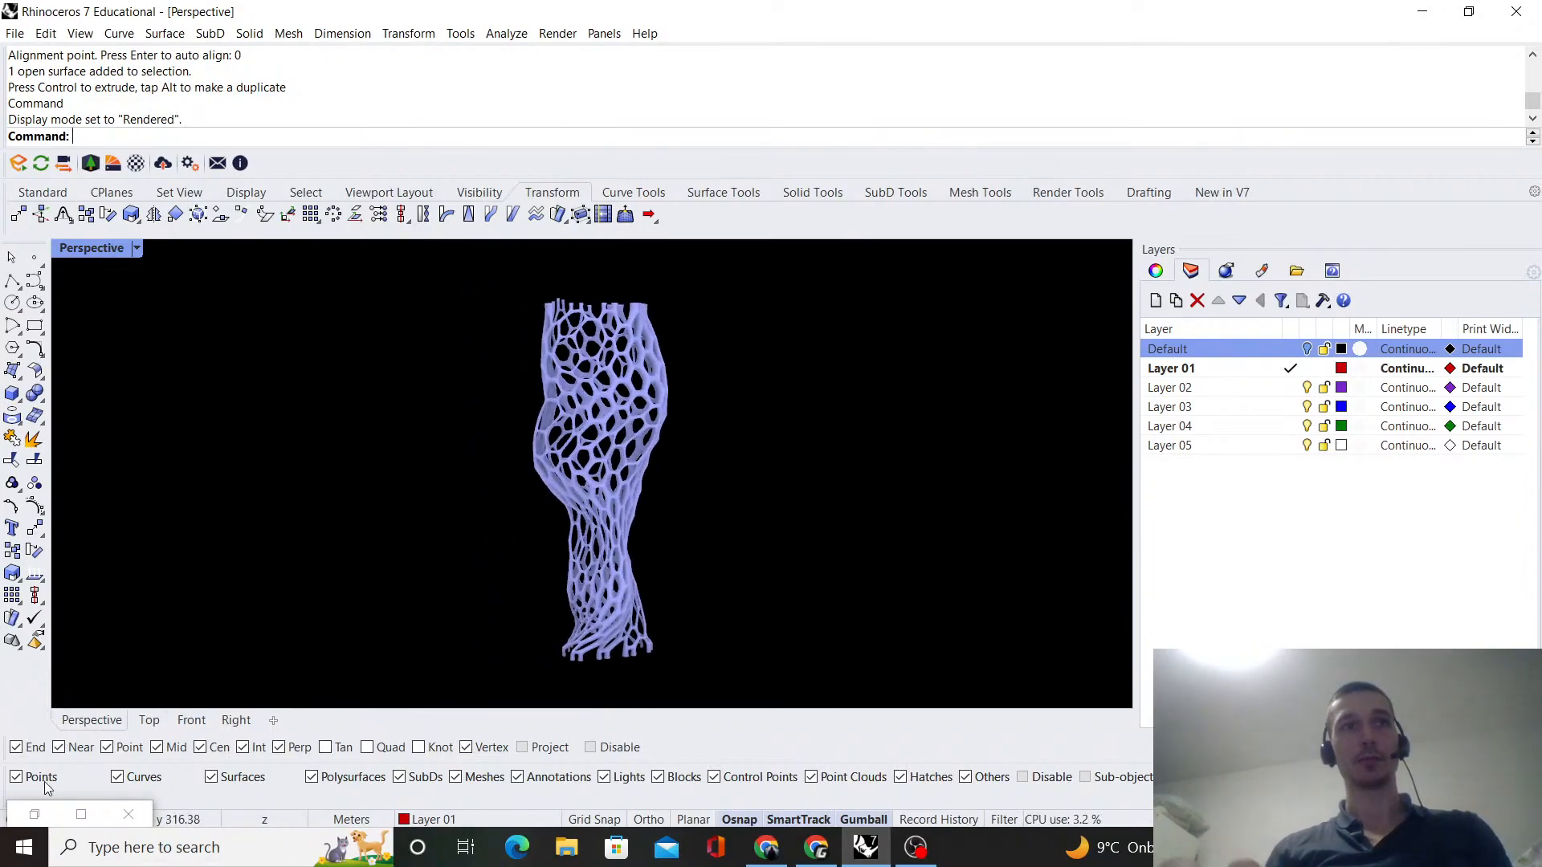
- Restore Grasshopper and reshape the curve of the 0.12 to 0.20 domain's Graph Mapper, placing its start handle low near the graph's middle
click(35, 814)
scroll(1100, 502, down, 10)
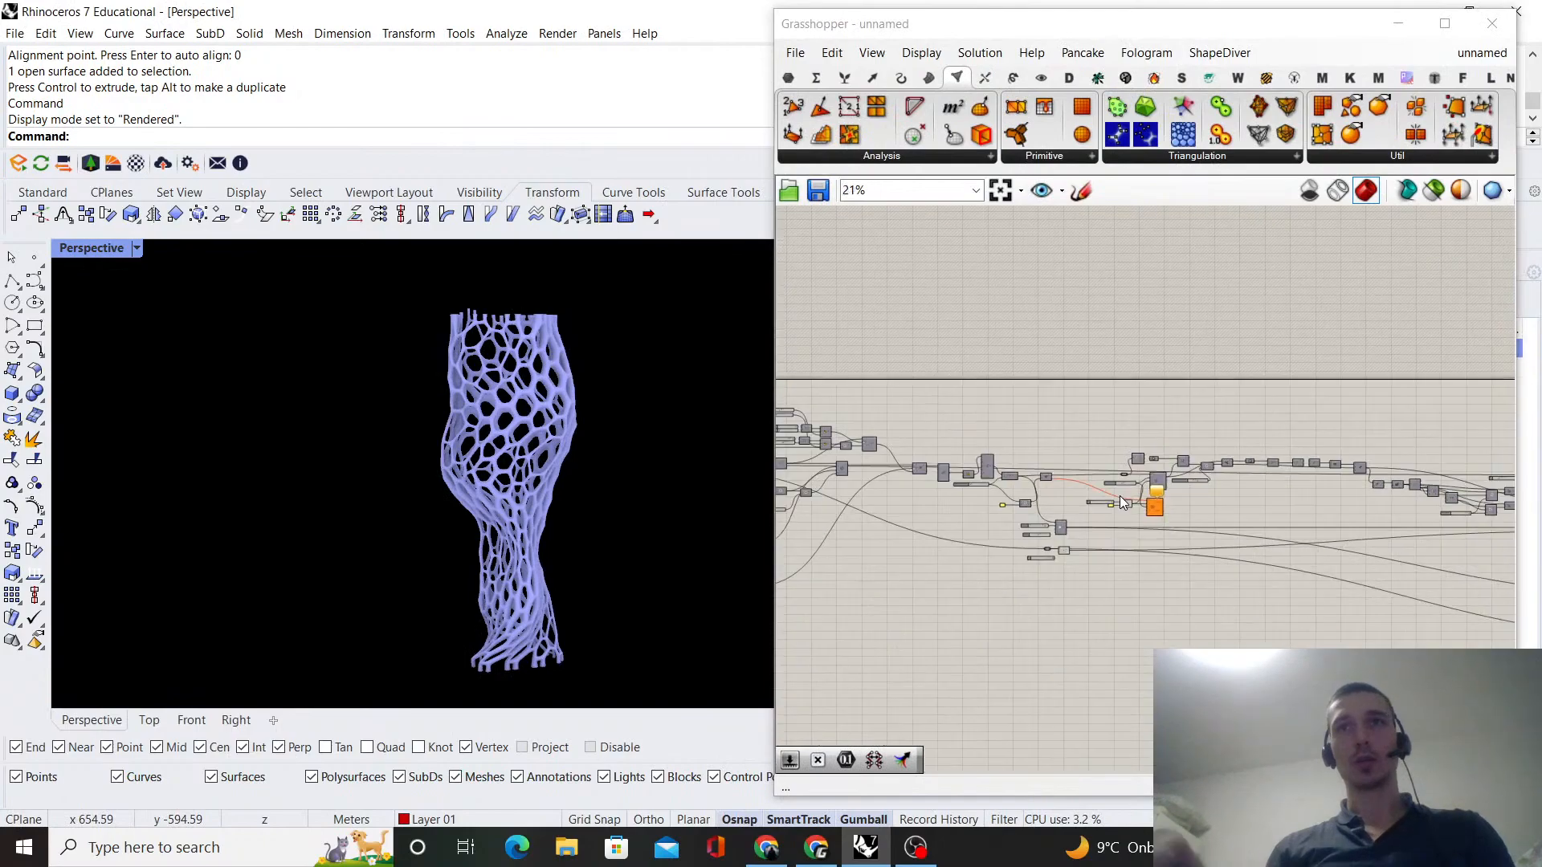
scroll(1172, 461, up, 15)
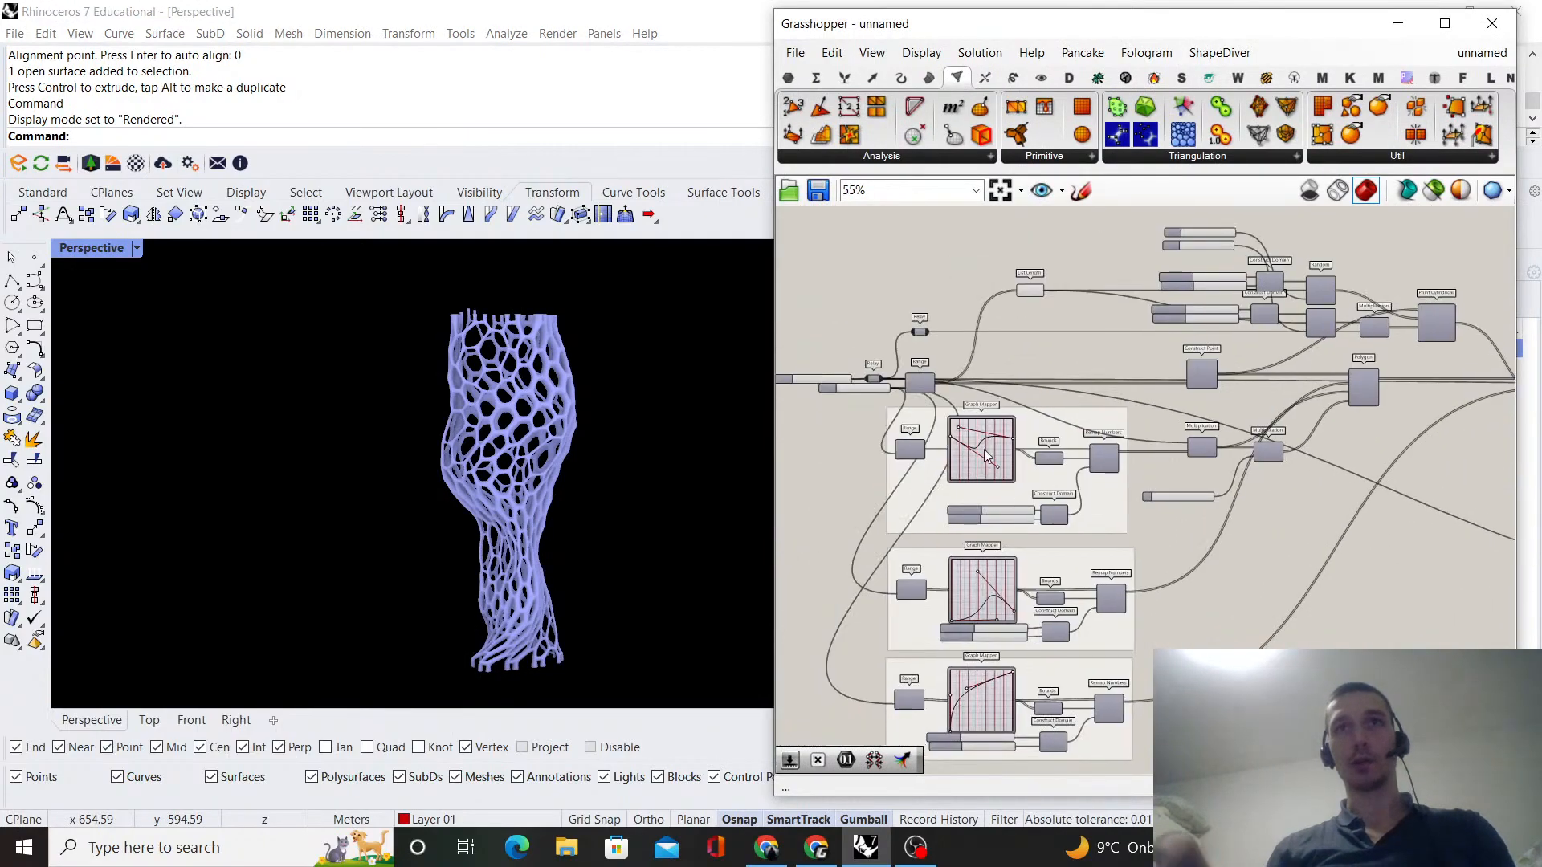
scroll(1000, 447, up, 3)
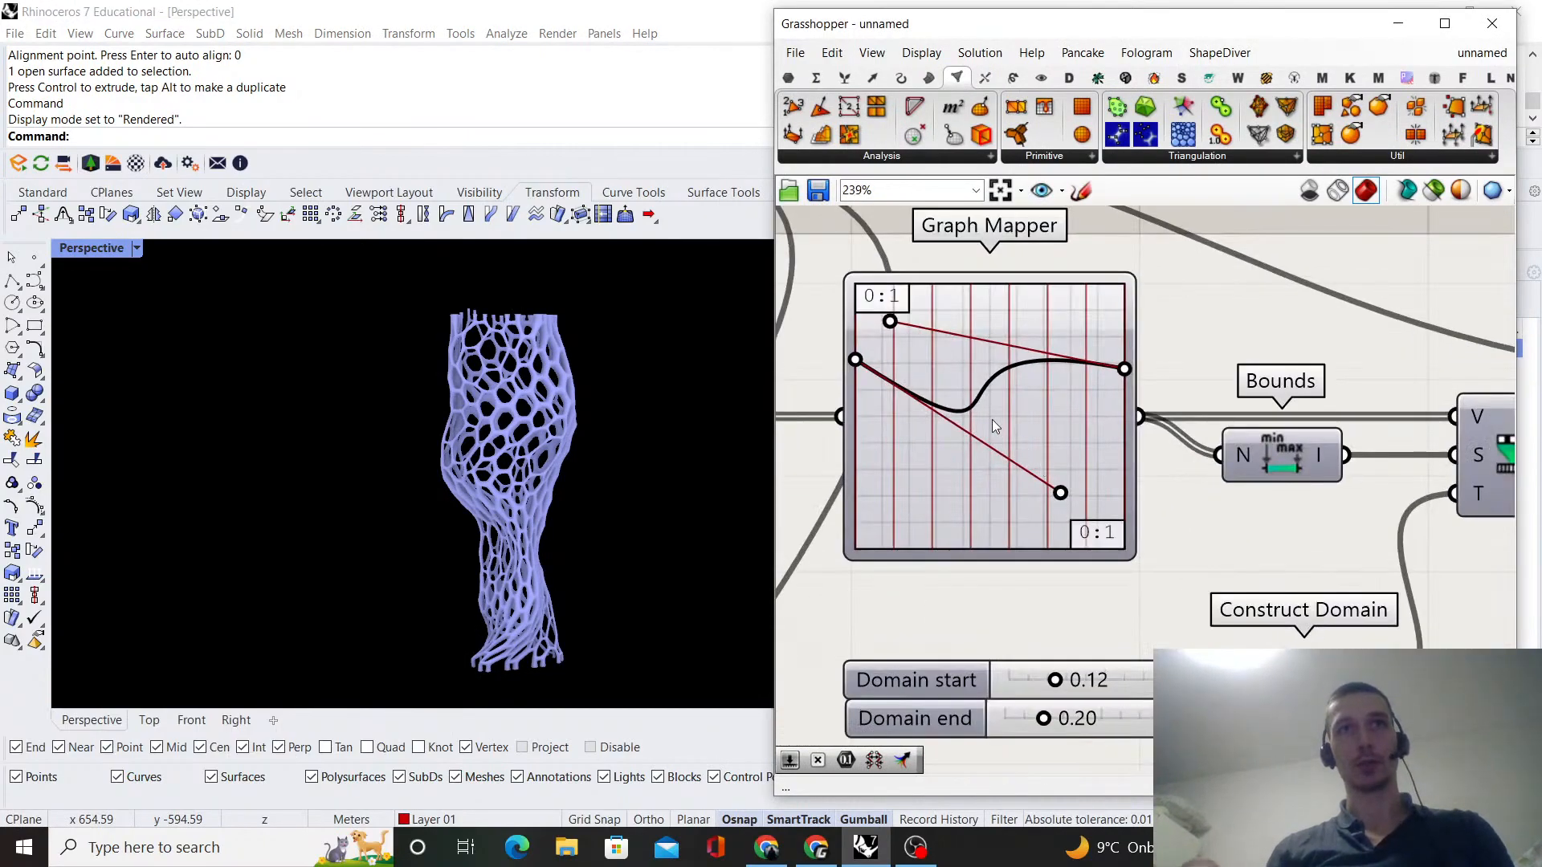
drag(978, 412, 970, 389)
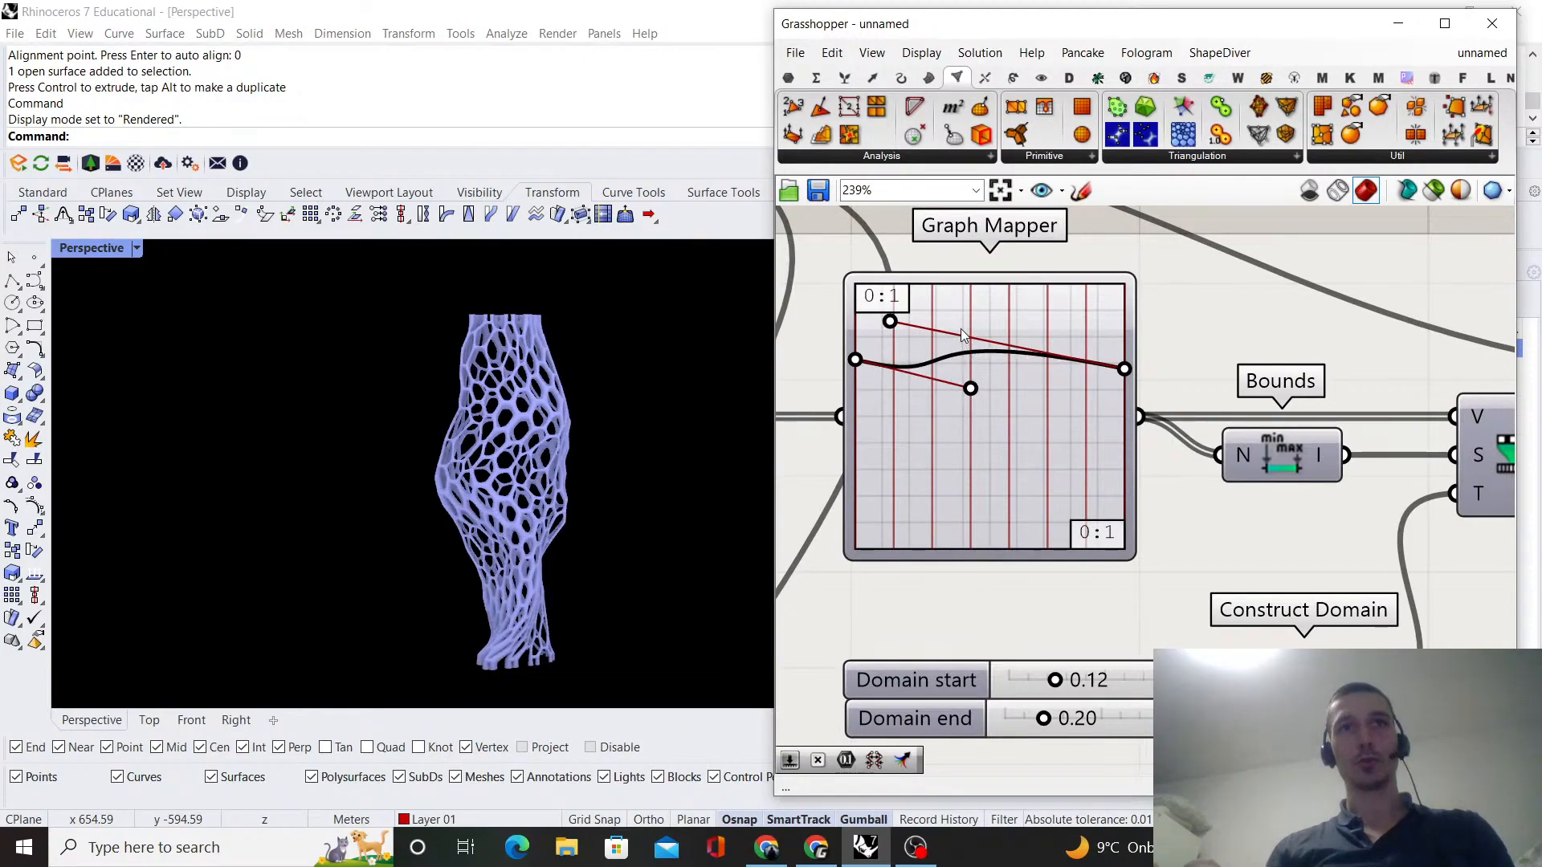
drag(960, 301, 961, 298)
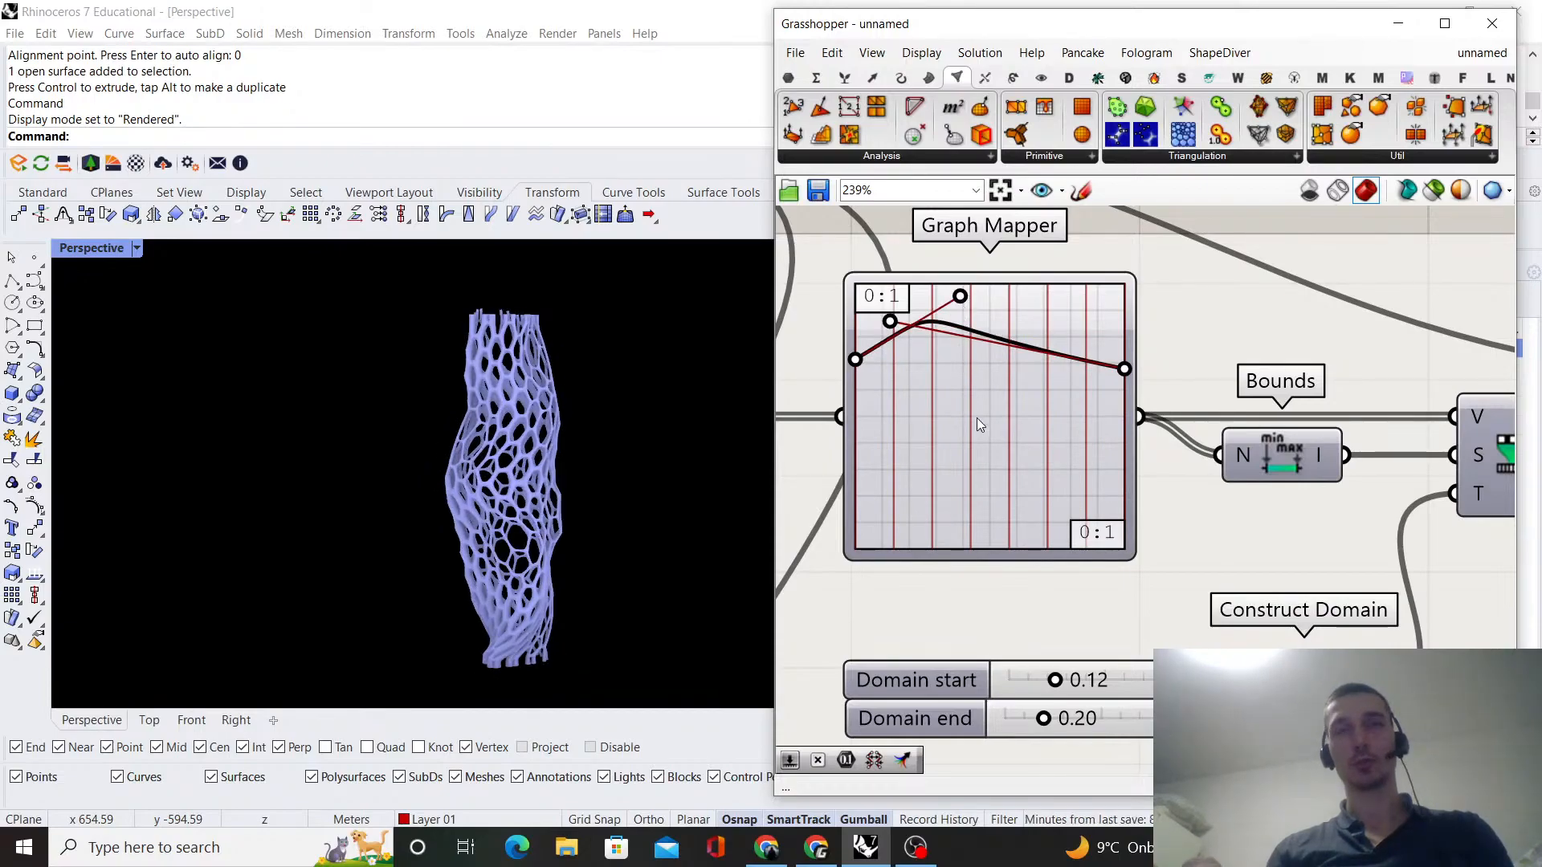
drag(983, 479, 983, 478)
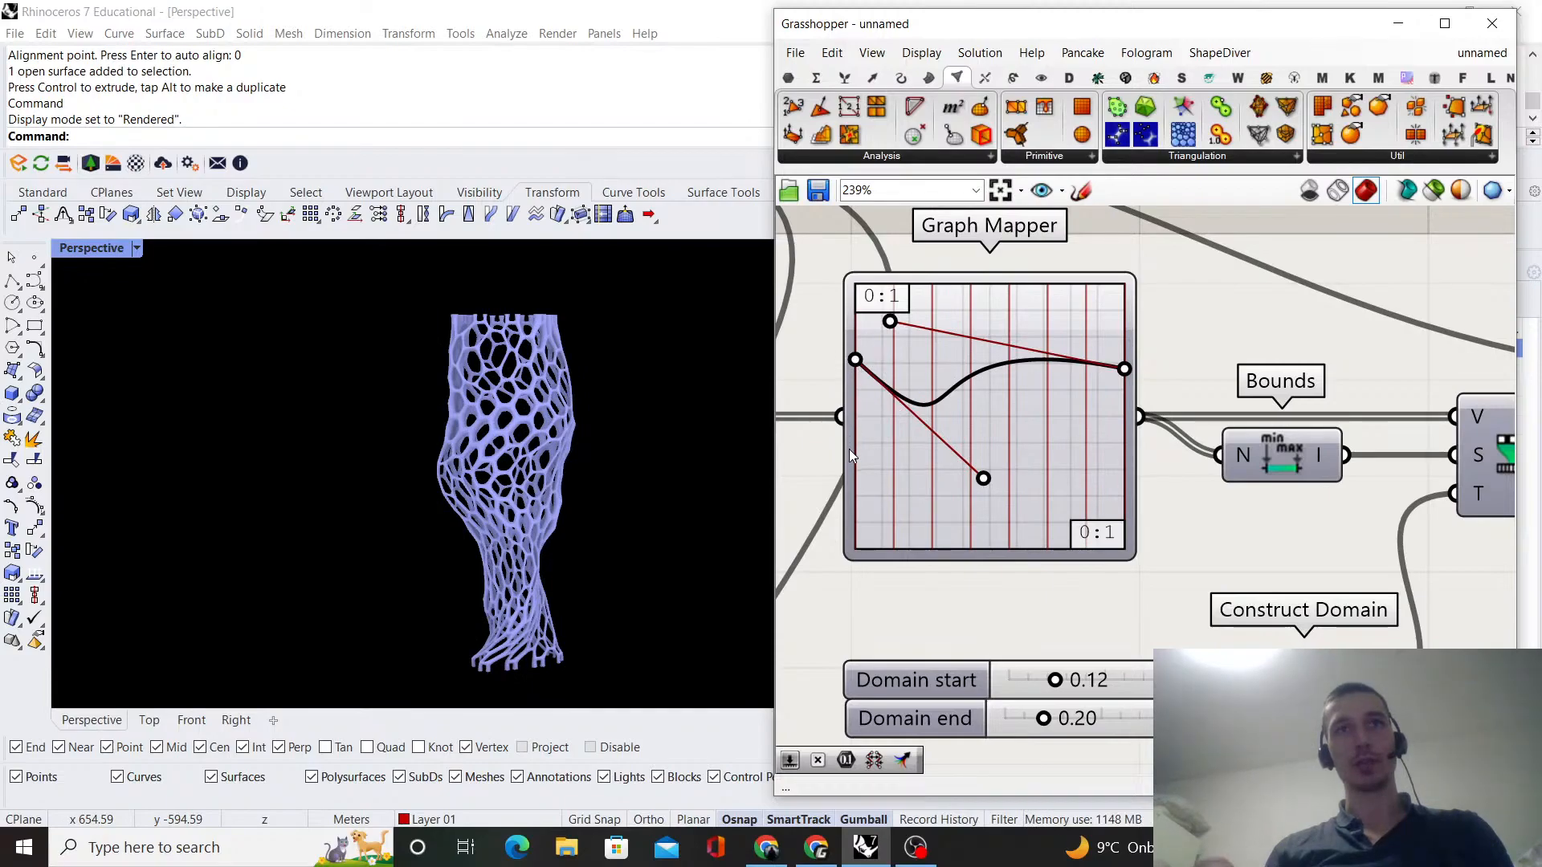
- Place the curve's start point at about four fifths of the graph's height and shift its end handle inward near the top
drag(853, 500, 855, 502)
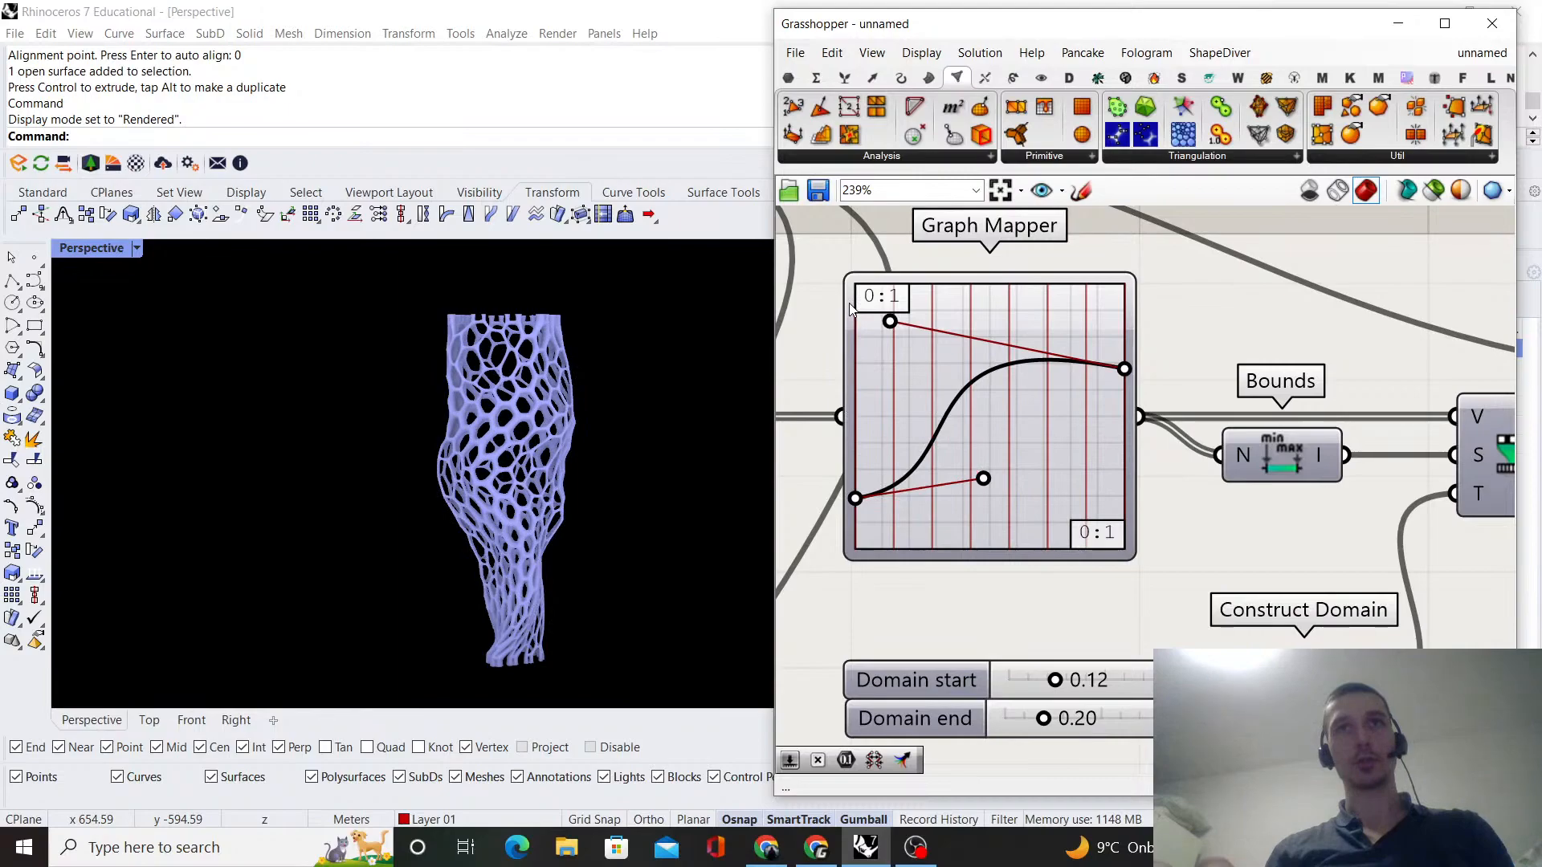
drag(849, 303, 852, 306)
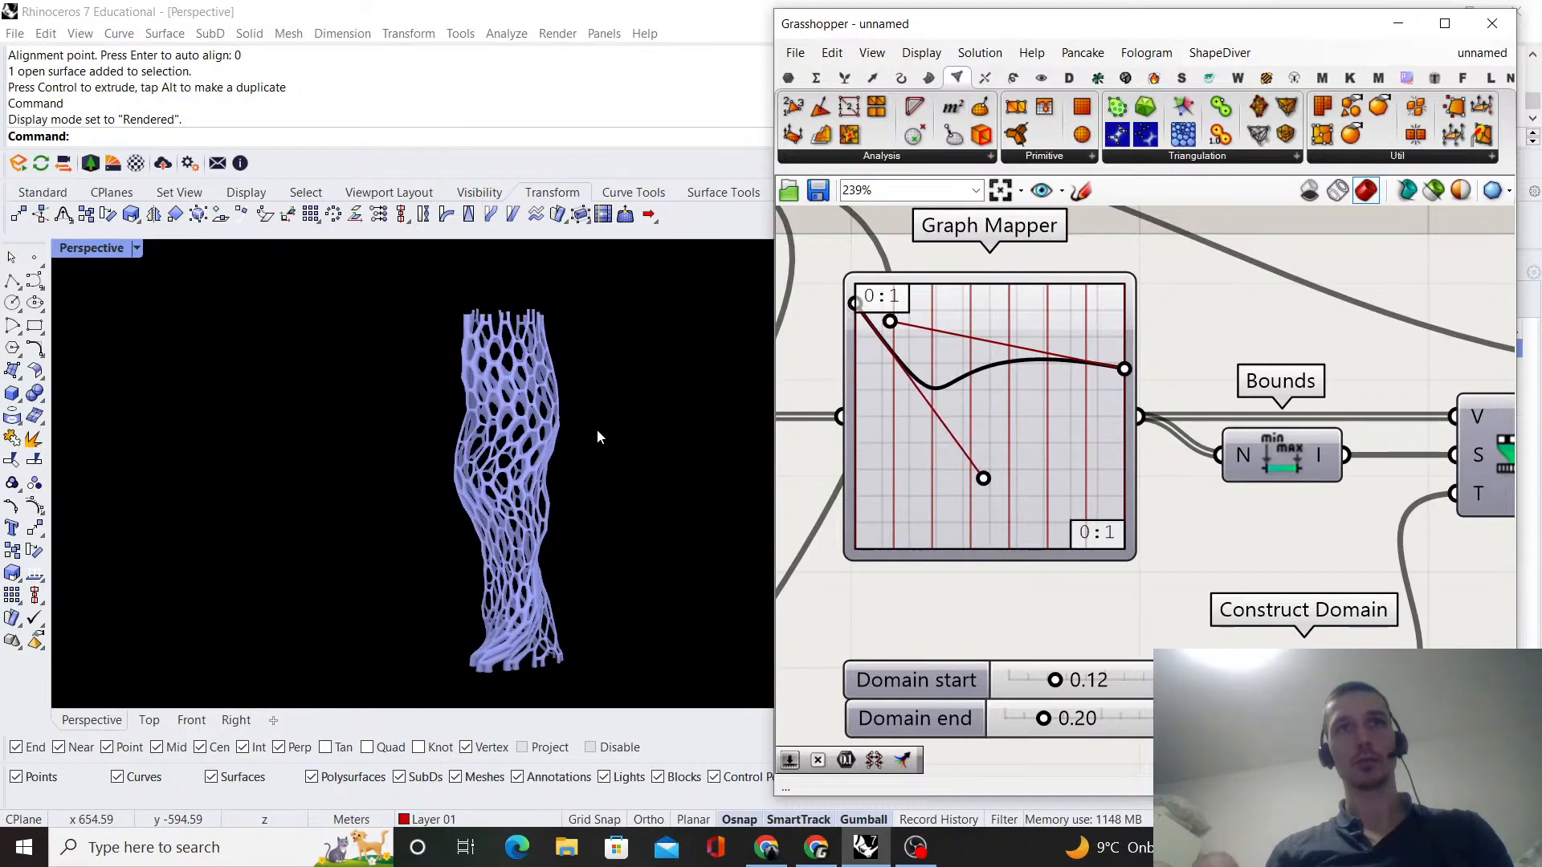
right_drag(424, 523, 664, 461)
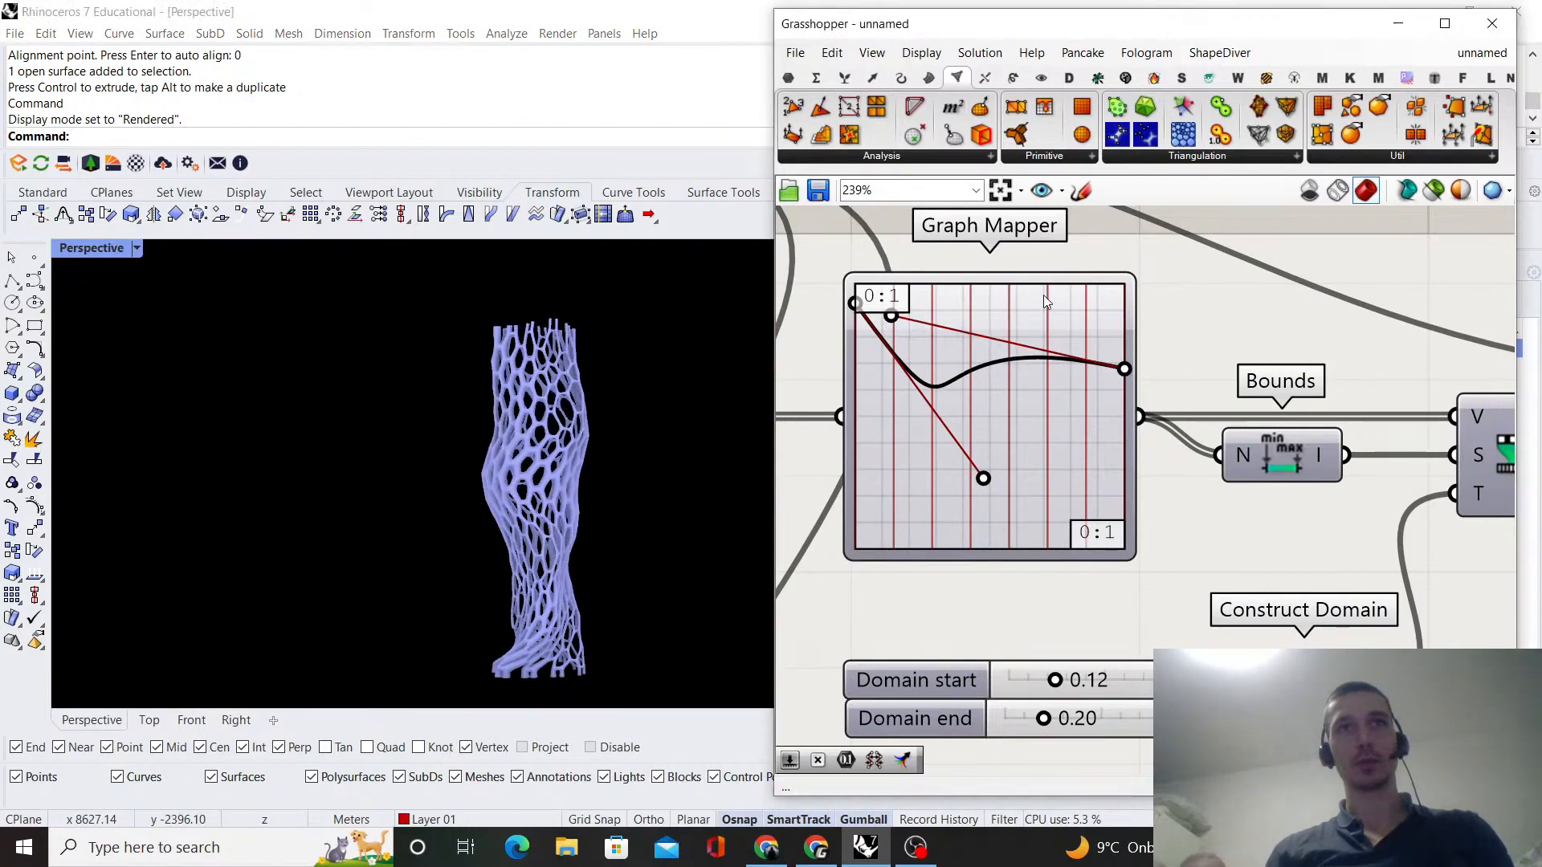
drag(1044, 297, 977, 313)
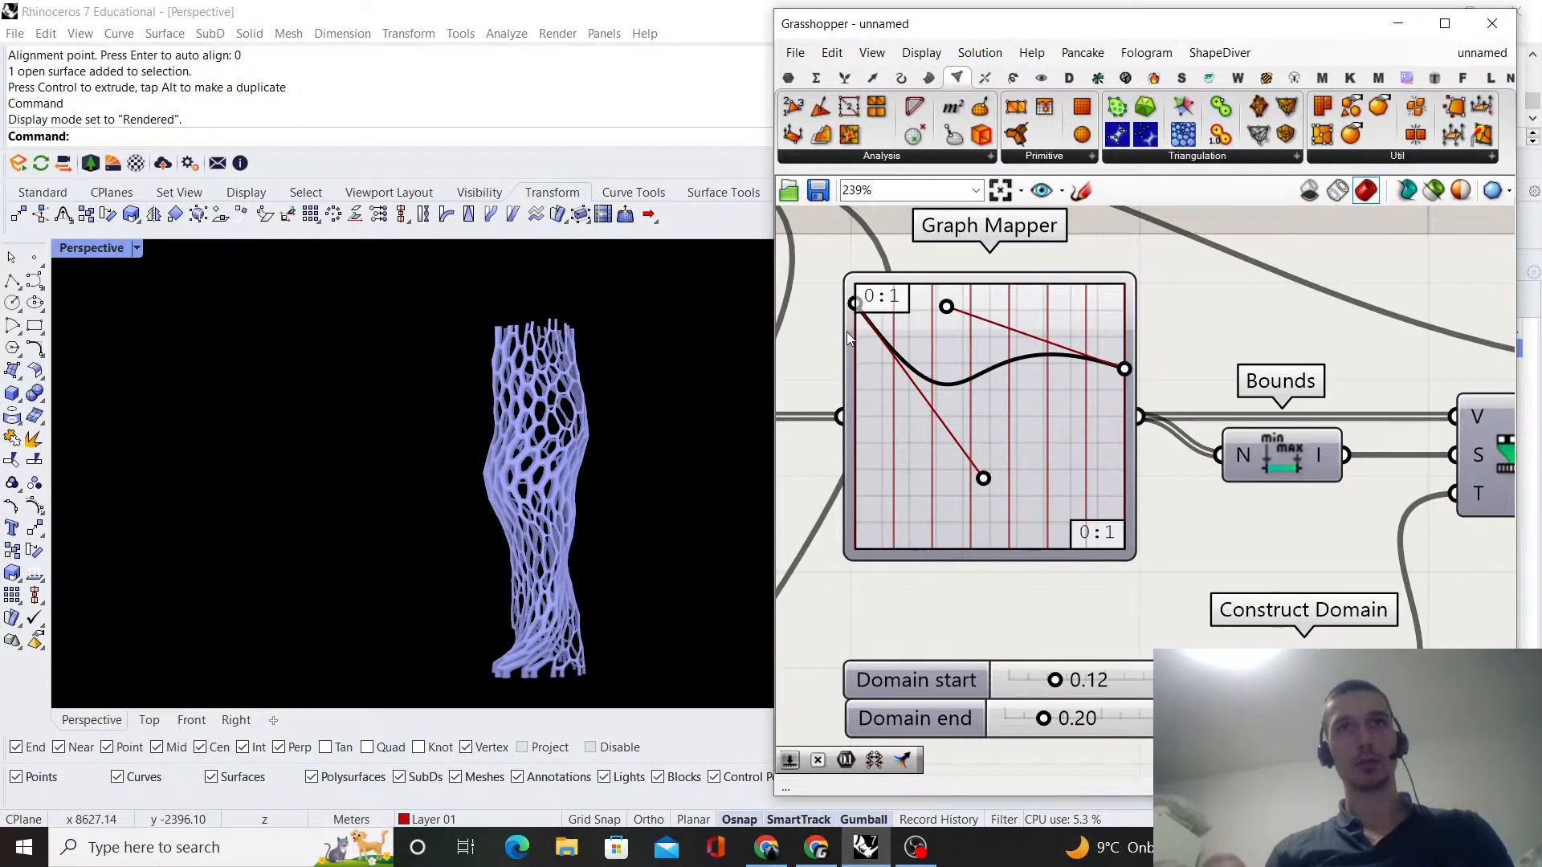
drag(848, 339, 849, 342)
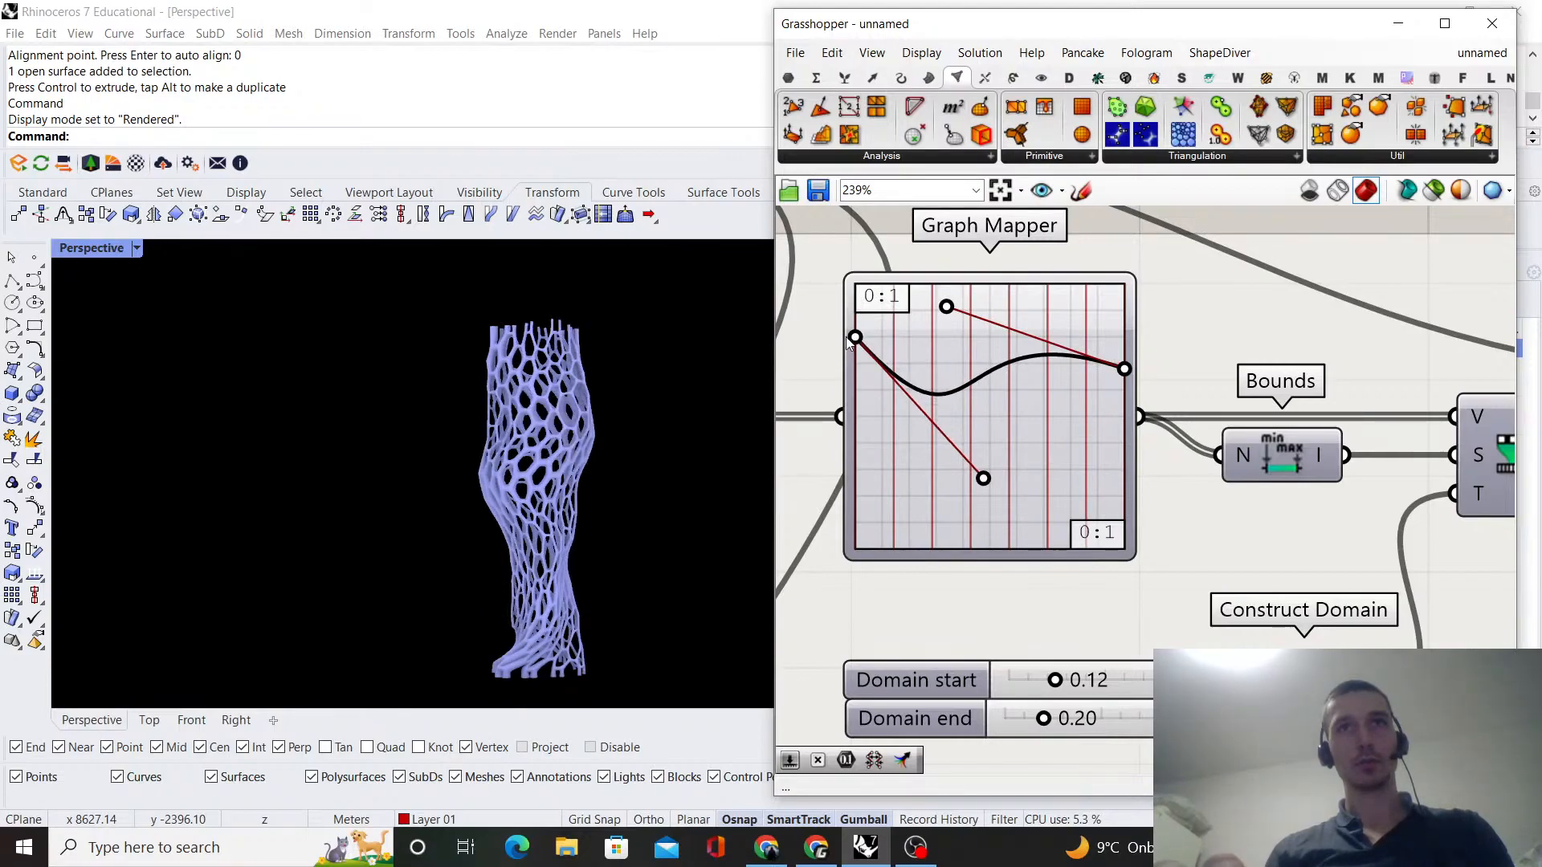
- Examine the reshaped column's bulge, joints and overall silhouette up close and from several angles
right_drag(460, 478, 508, 480)
shift+right_drag(618, 493, 463, 496)
scroll(454, 499, up, 10)
shift+right_drag(404, 435, 433, 469)
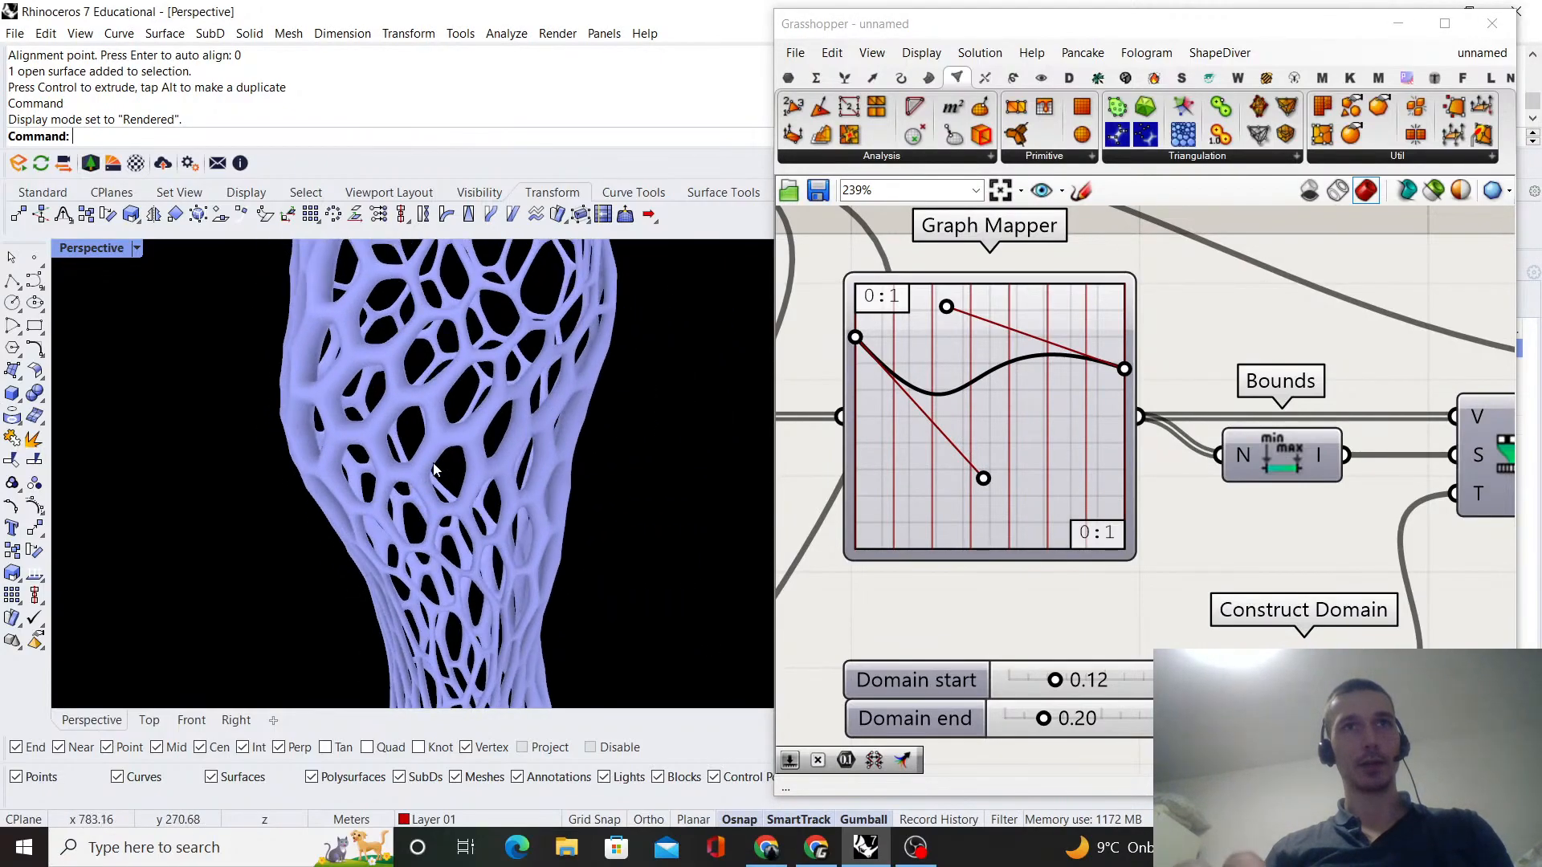
scroll(434, 470, down, 5)
scroll(1040, 528, down, 8)
right_drag(630, 498, 530, 491)
scroll(474, 480, down, 5)
shift+right_drag(441, 474, 562, 458)
- Set the domain feeding the Pinch n Spread Points' Random component to start at 0.8 and end at 1.00
scroll(1140, 518, down, 10)
right_drag(1469, 525, 1211, 543)
scroll(1211, 543, up, 10)
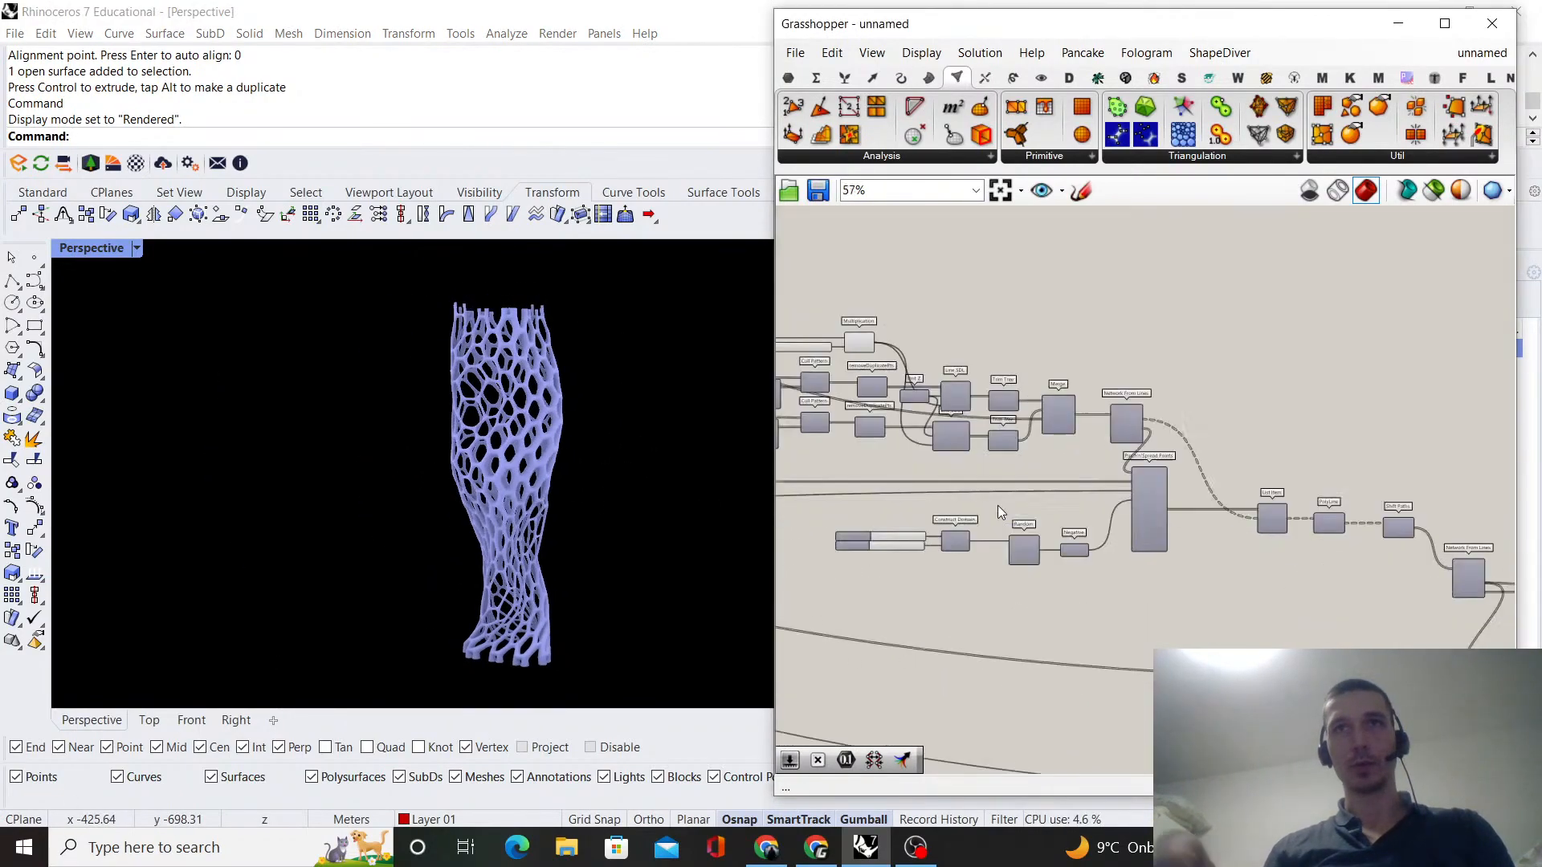
scroll(1017, 522, up, 5)
scroll(996, 530, up, 10)
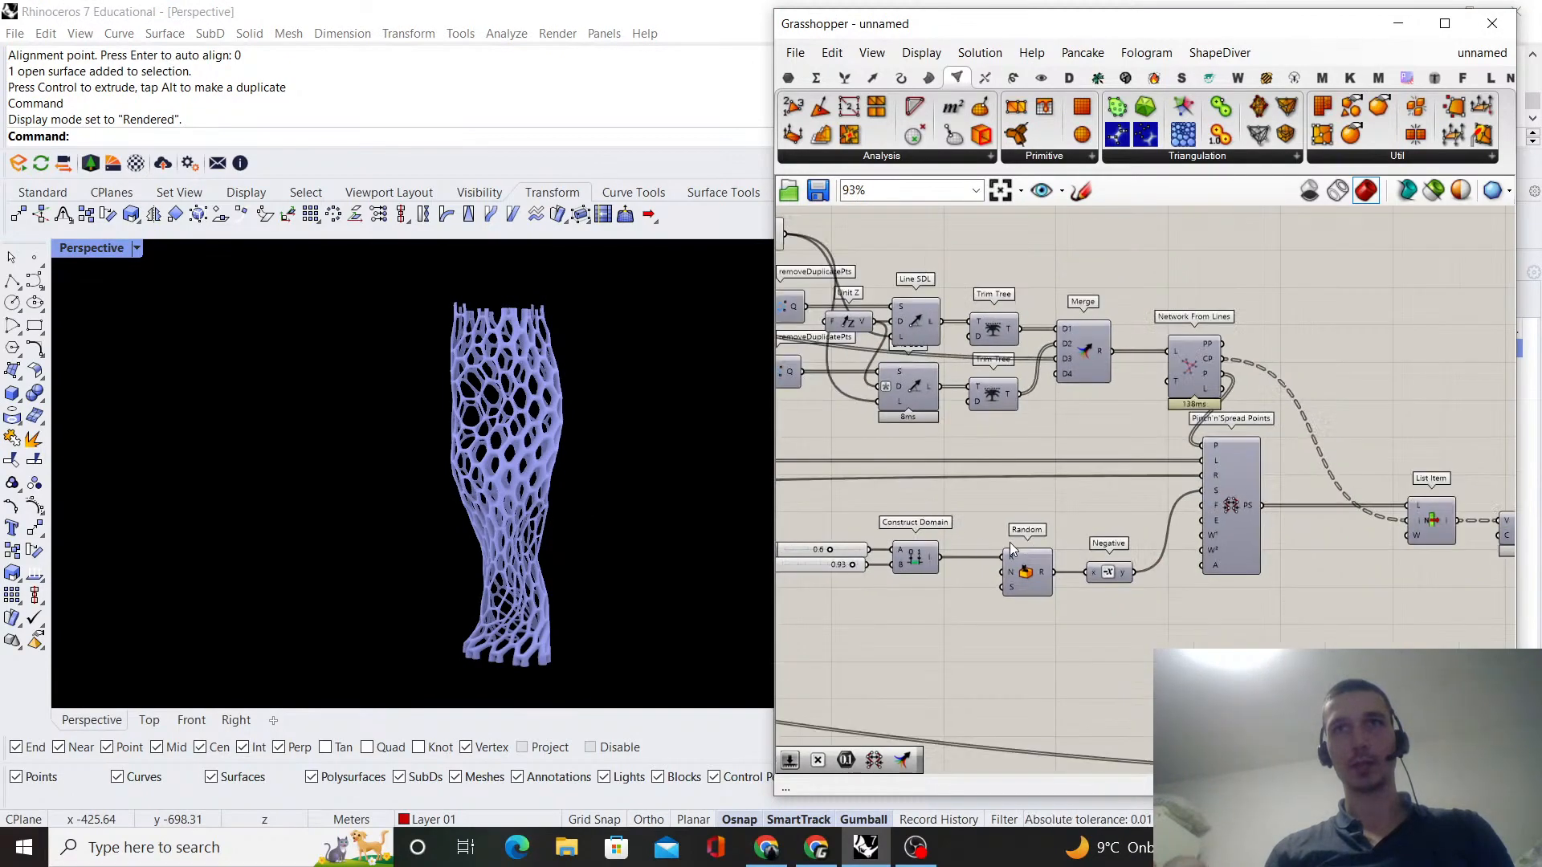
drag(1044, 530, 1080, 531)
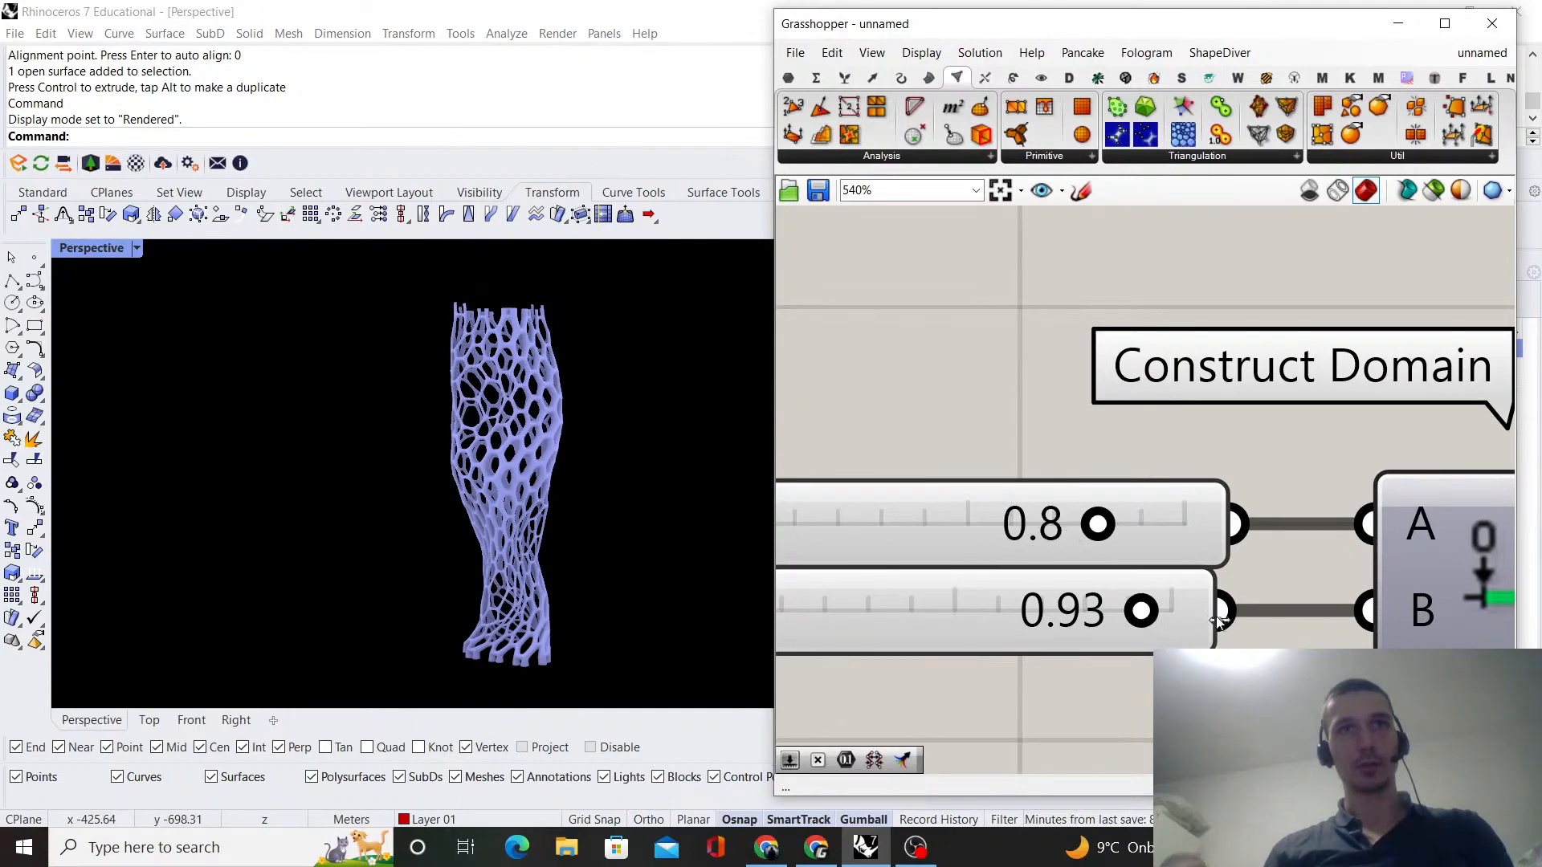
drag(1224, 625, 1204, 618)
scroll(1125, 544, down, 6)
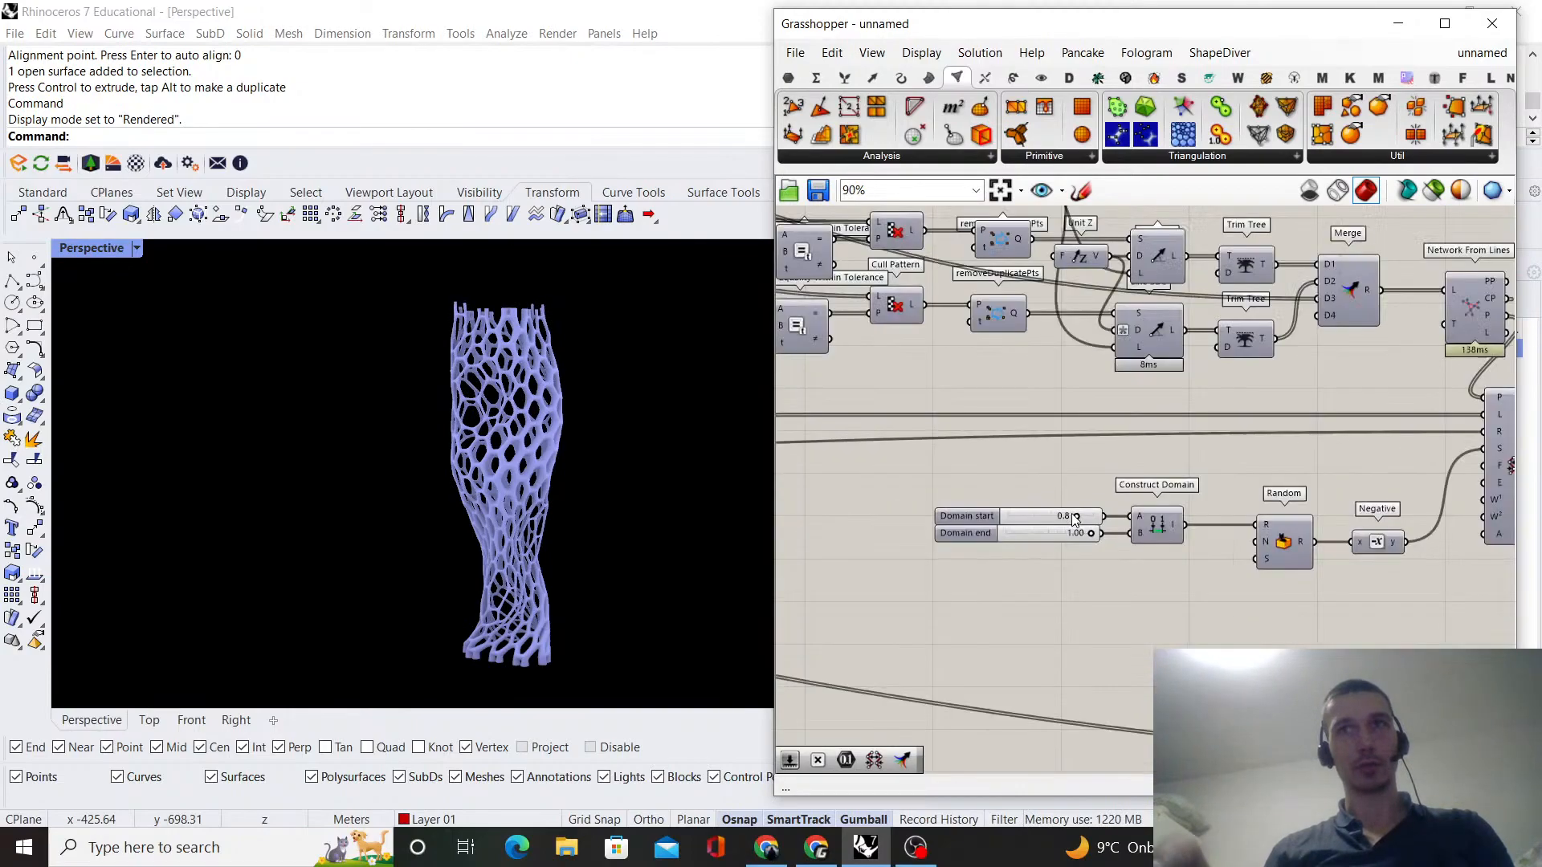
- Try positions for the end handle of the Graph Mapper after the List Normalizer, leaving it along the top edge near the graph's start
right_drag(1079, 469, 982, 360)
scroll(1147, 378, up, 4)
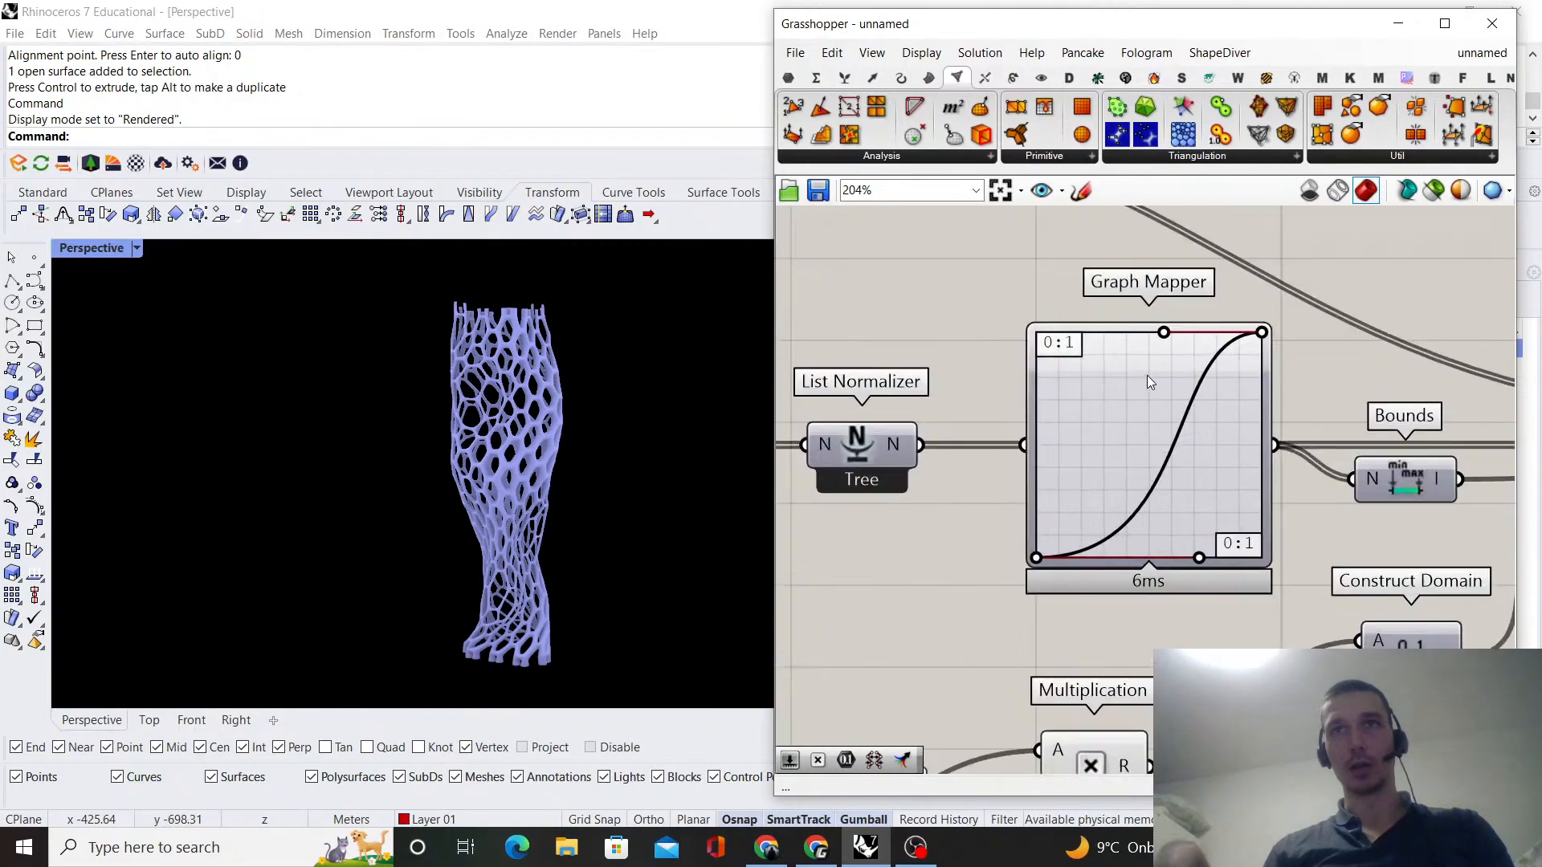
drag(1165, 327, 1113, 326)
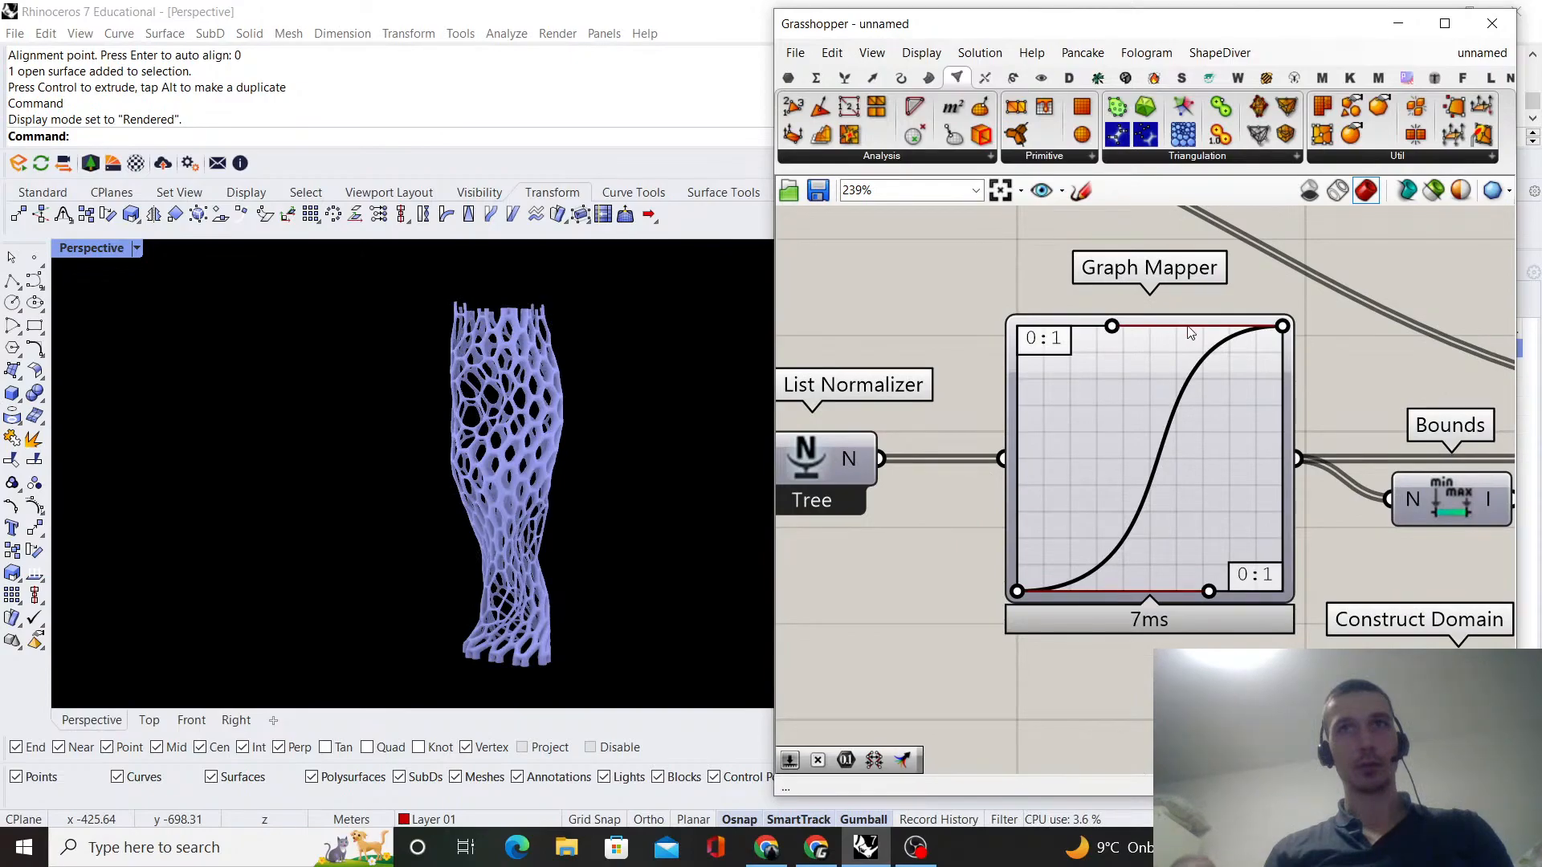
drag(1211, 329, 1212, 329)
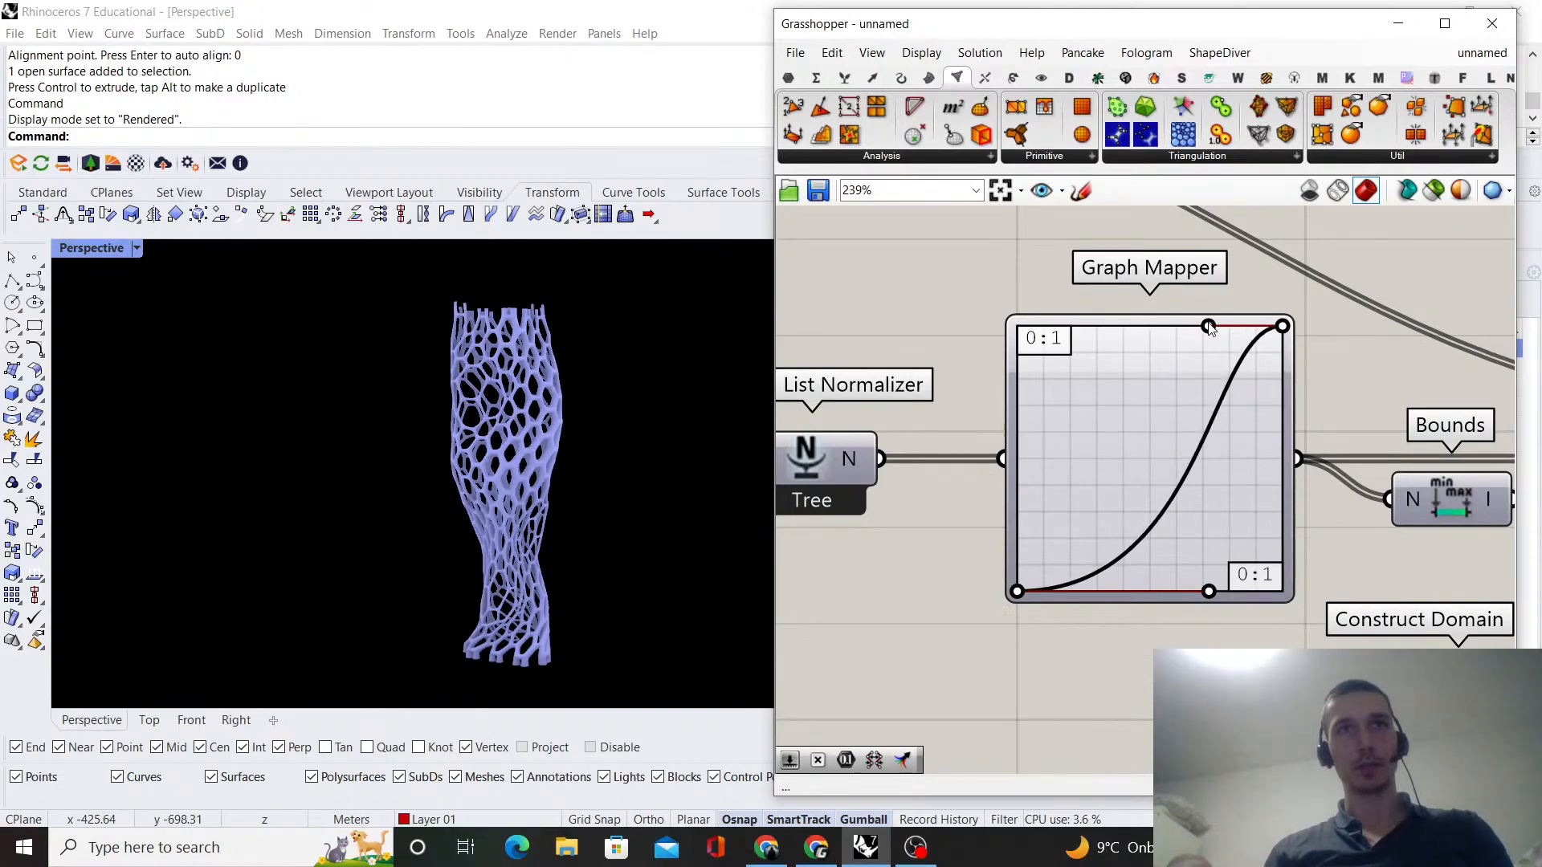
scroll(498, 402, up, 5)
scroll(509, 388, down, 2)
right_drag(508, 388, 562, 435)
scroll(486, 419, up, 3)
click(1200, 335)
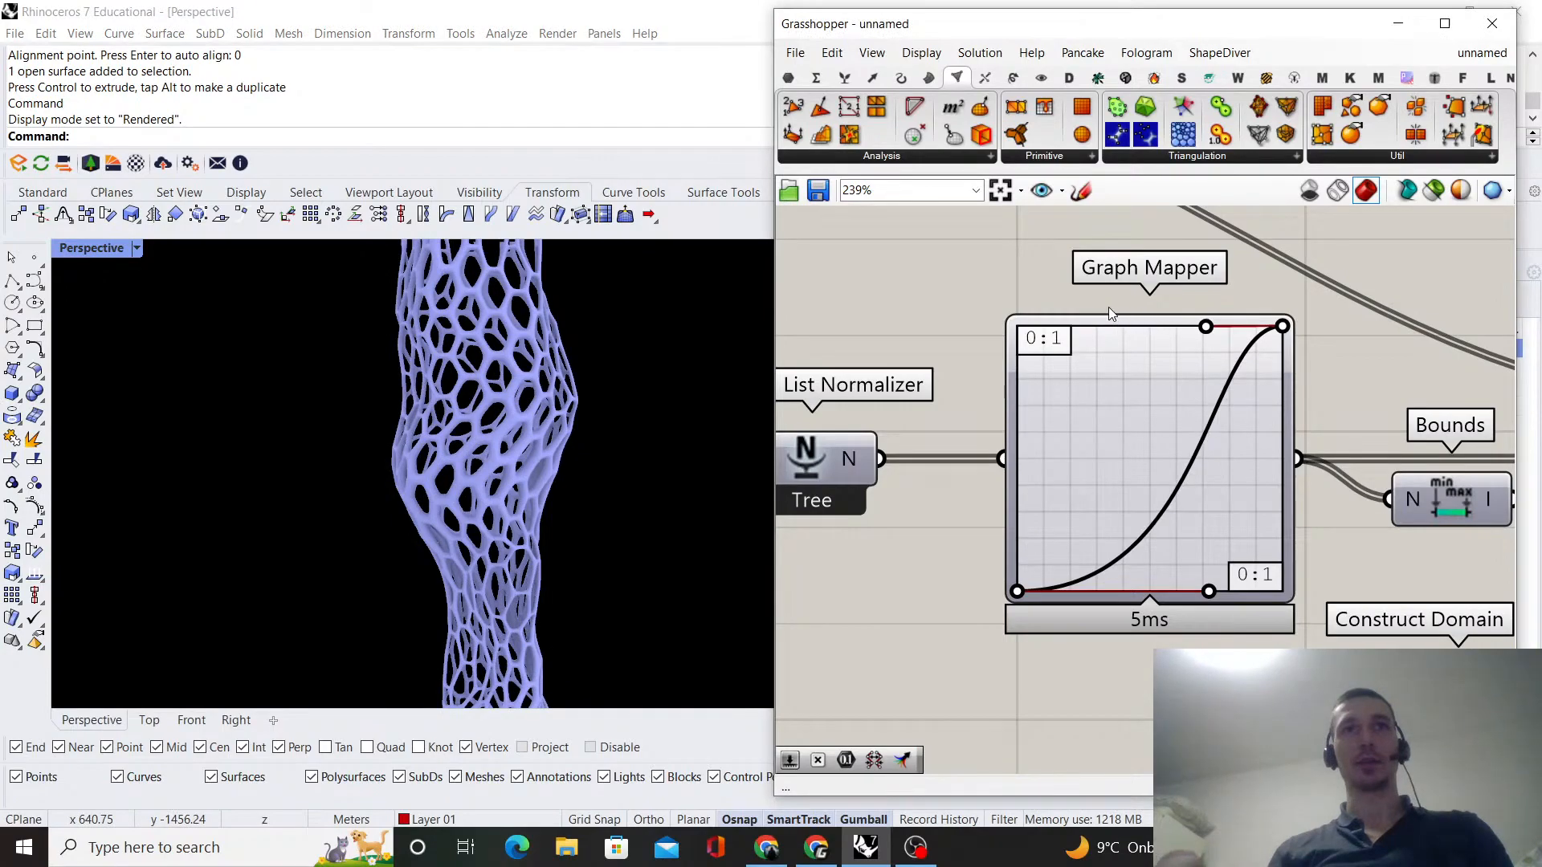
drag(1083, 306, 1076, 304)
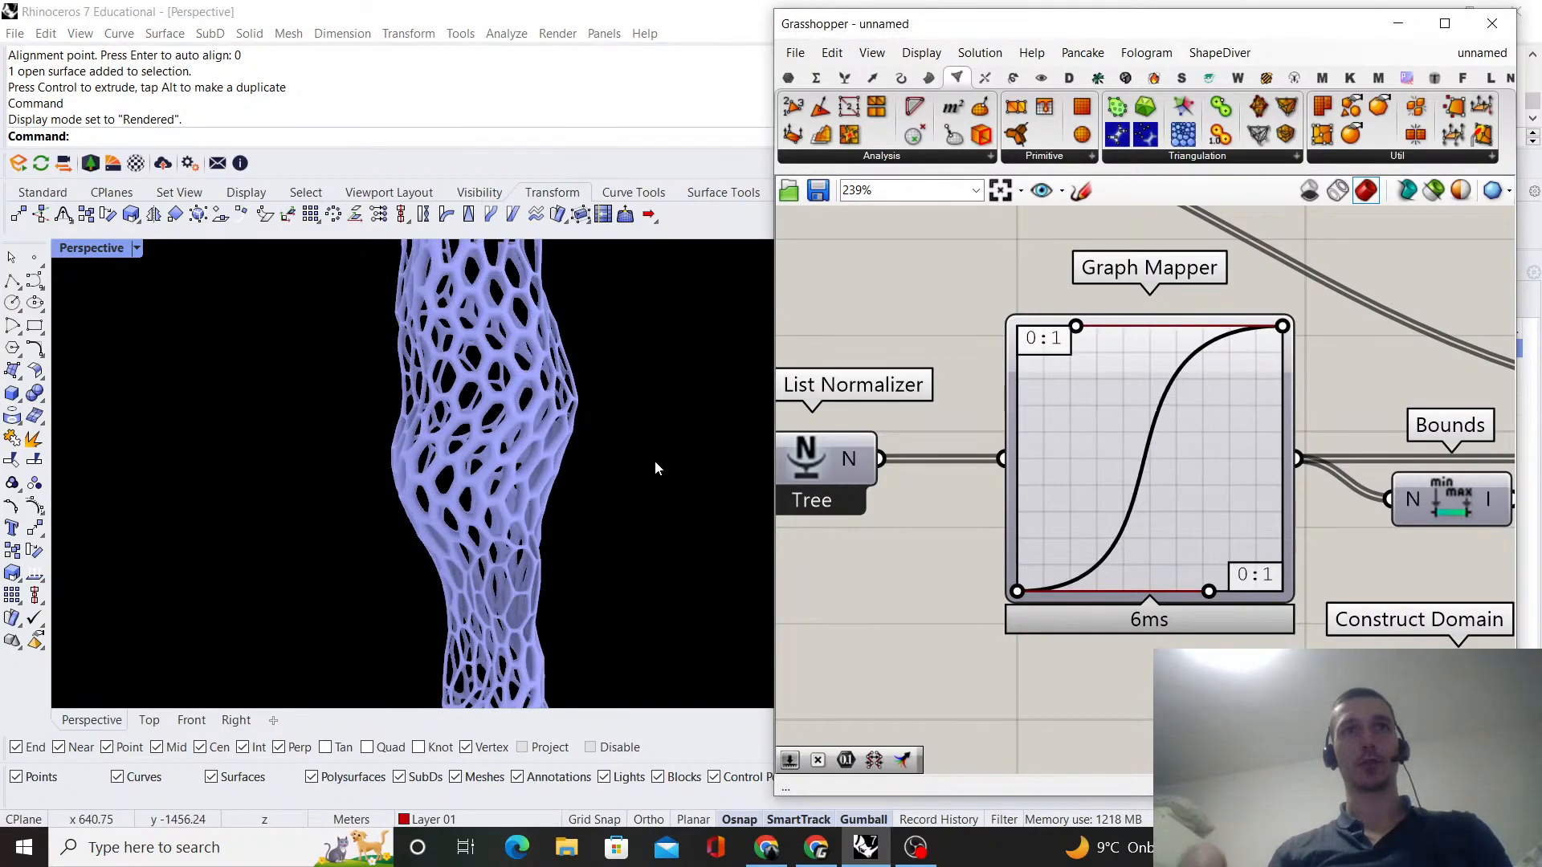
- Shift the start handle of the Graph Mapper after the List Normalizer along the graph's bottom edge to about nine tenths of its width
scroll(541, 452, down, 4)
right_drag(541, 452, 1100, 560)
click(1216, 595)
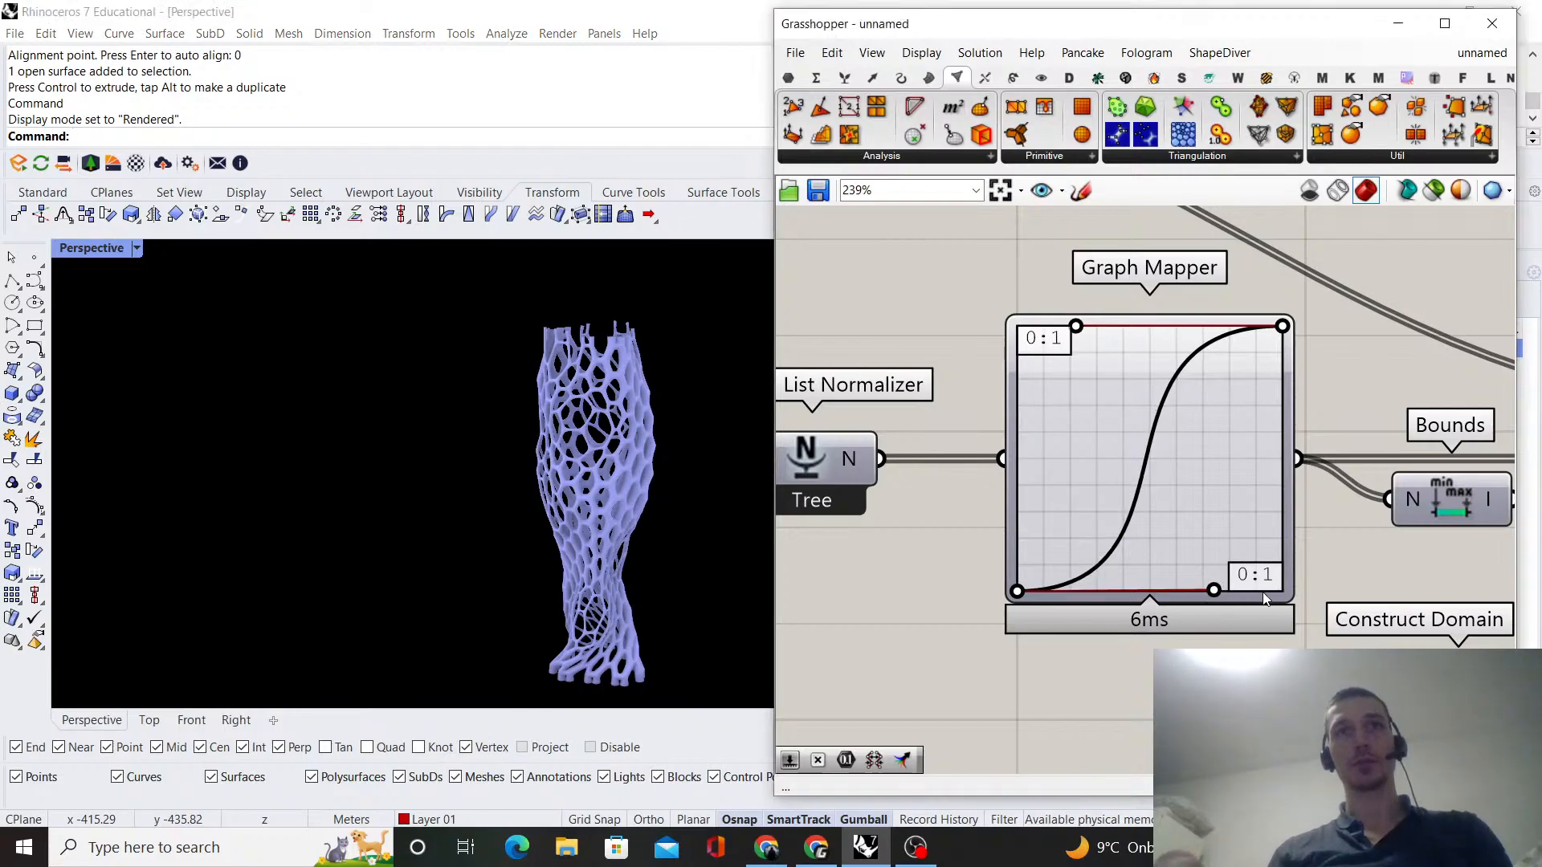
drag(1264, 595, 1263, 594)
right_drag(652, 556, 451, 527)
- Raise the end handle of the lowest Graph Mapper, whose domain runs from 0 to 108, to the graph's top edge
scroll(1170, 541, down, 5)
scroll(1170, 541, down, 4)
right_drag(1169, 541, 1403, 532)
right_drag(835, 506, 1404, 514)
scroll(1063, 562, up, 7)
scroll(1062, 563, up, 3)
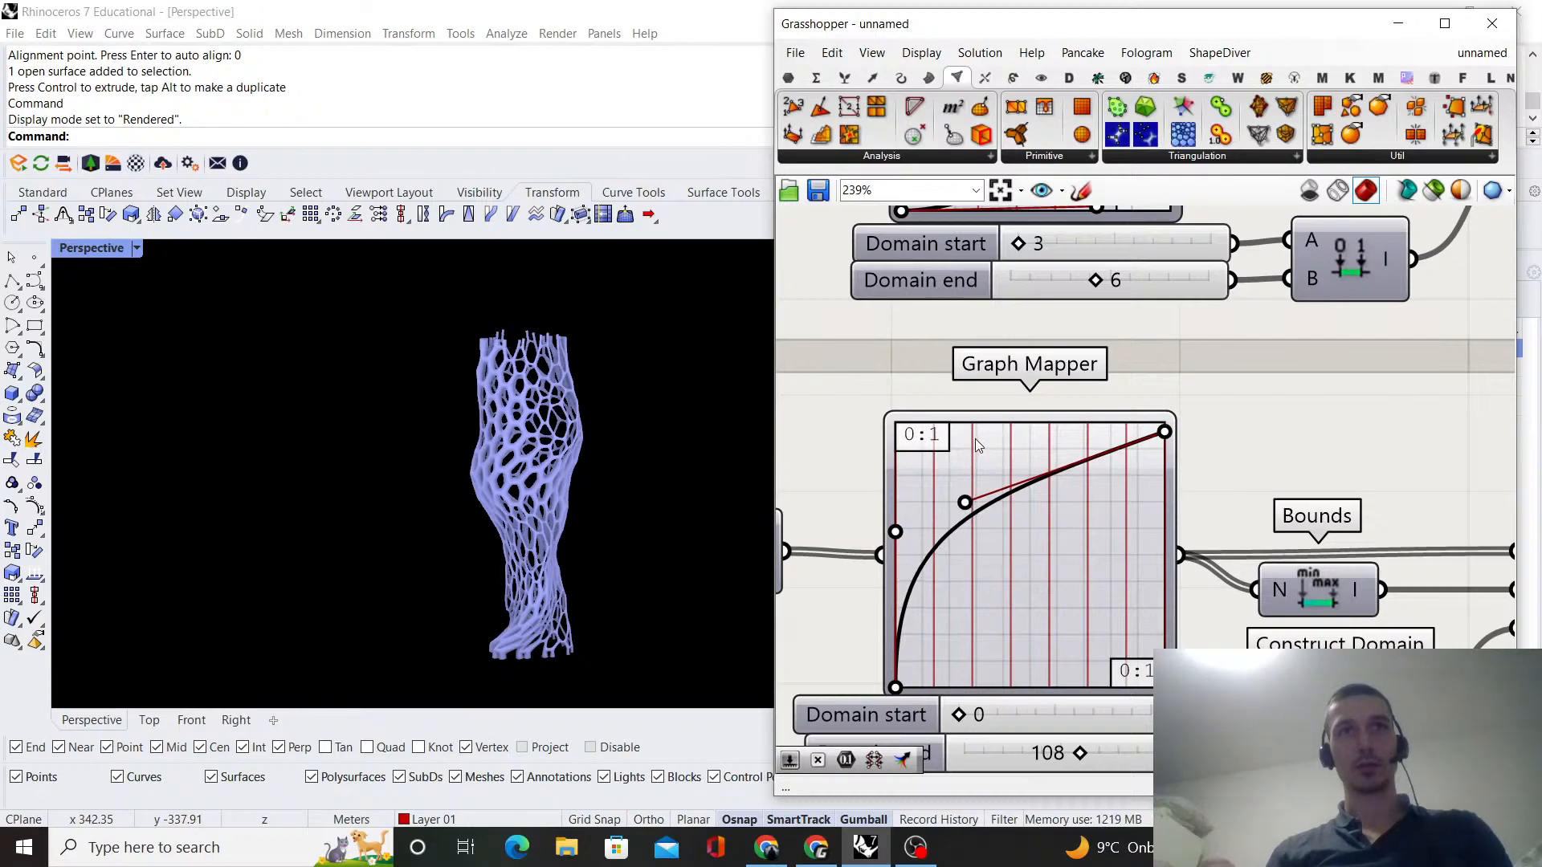
drag(978, 436, 991, 423)
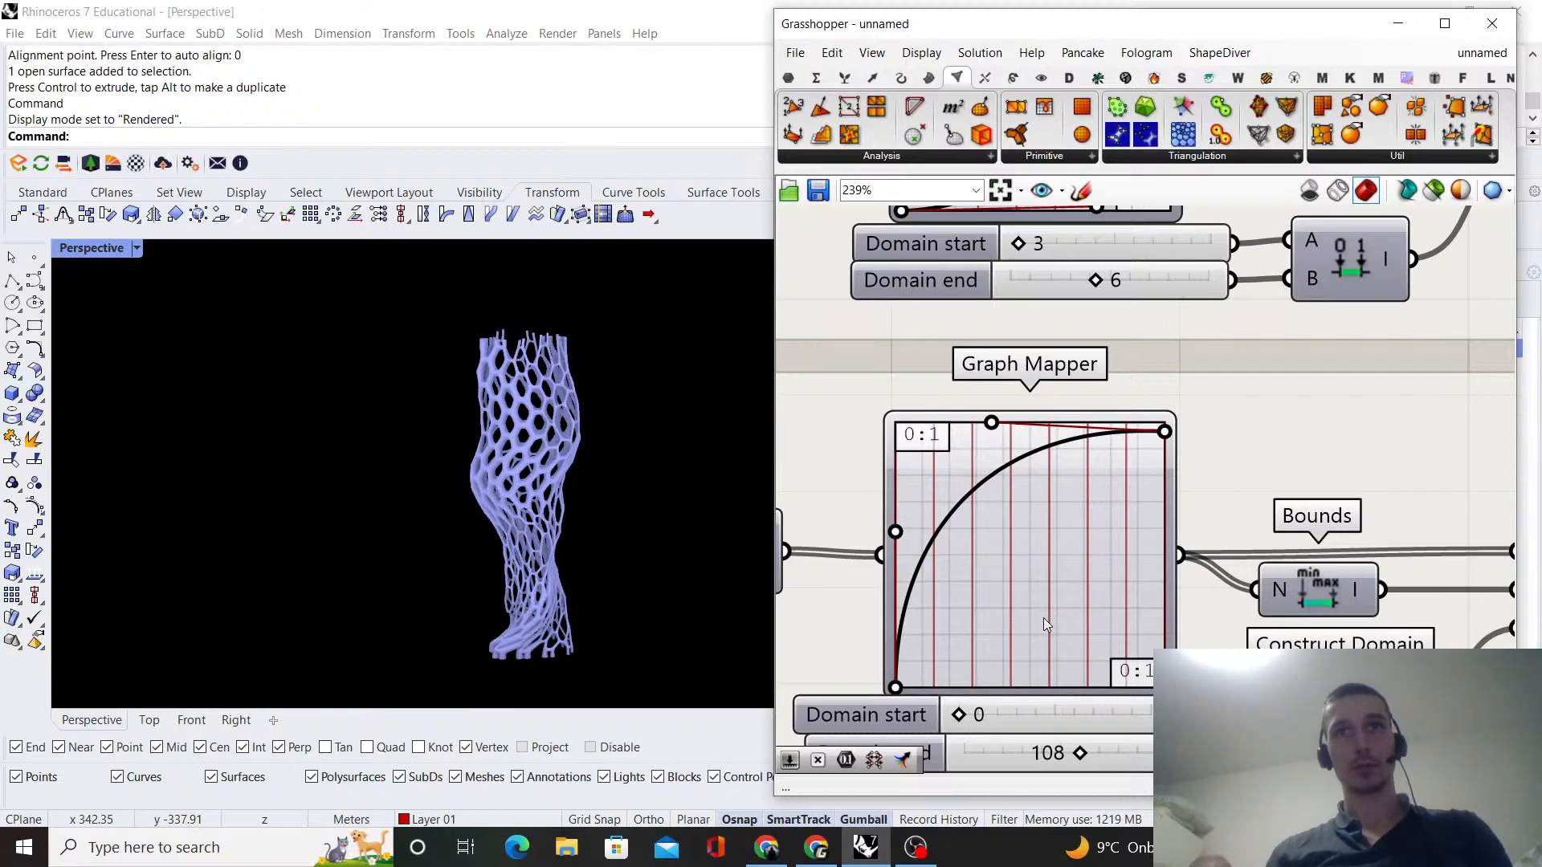
- Switch the Graph Mapper with the 0 to 108 domain to a summed sine curve and lower its larger wave's trough grip
right_click(1043, 618)
mouse_move(1112, 788)
click(1253, 630)
right_drag(635, 499, 441, 465)
scroll(546, 427, up, 5)
right_drag(546, 428, 586, 510)
scroll(304, 471, down, 4)
scroll(441, 458, down, 4)
drag(1053, 611, 1057, 647)
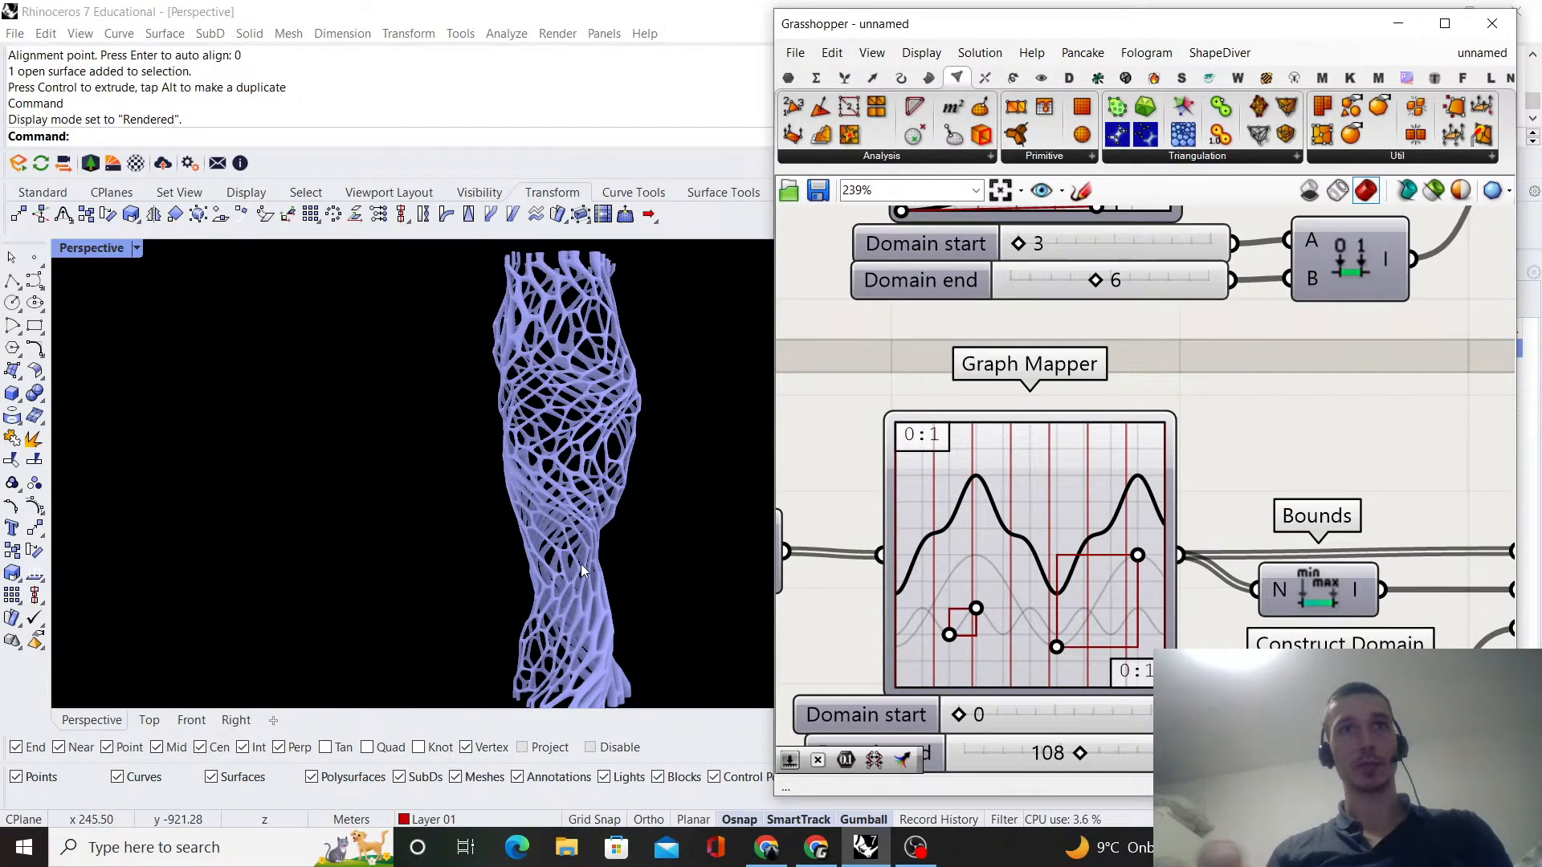
- Examine the reshaped column's inside, strut pattern and whole silhouette with the Grasshopper window out of the way
right_drag(521, 491, 617, 614)
scroll(562, 506, down, 2)
scroll(521, 479, up, 3)
scroll(617, 614, up, 8)
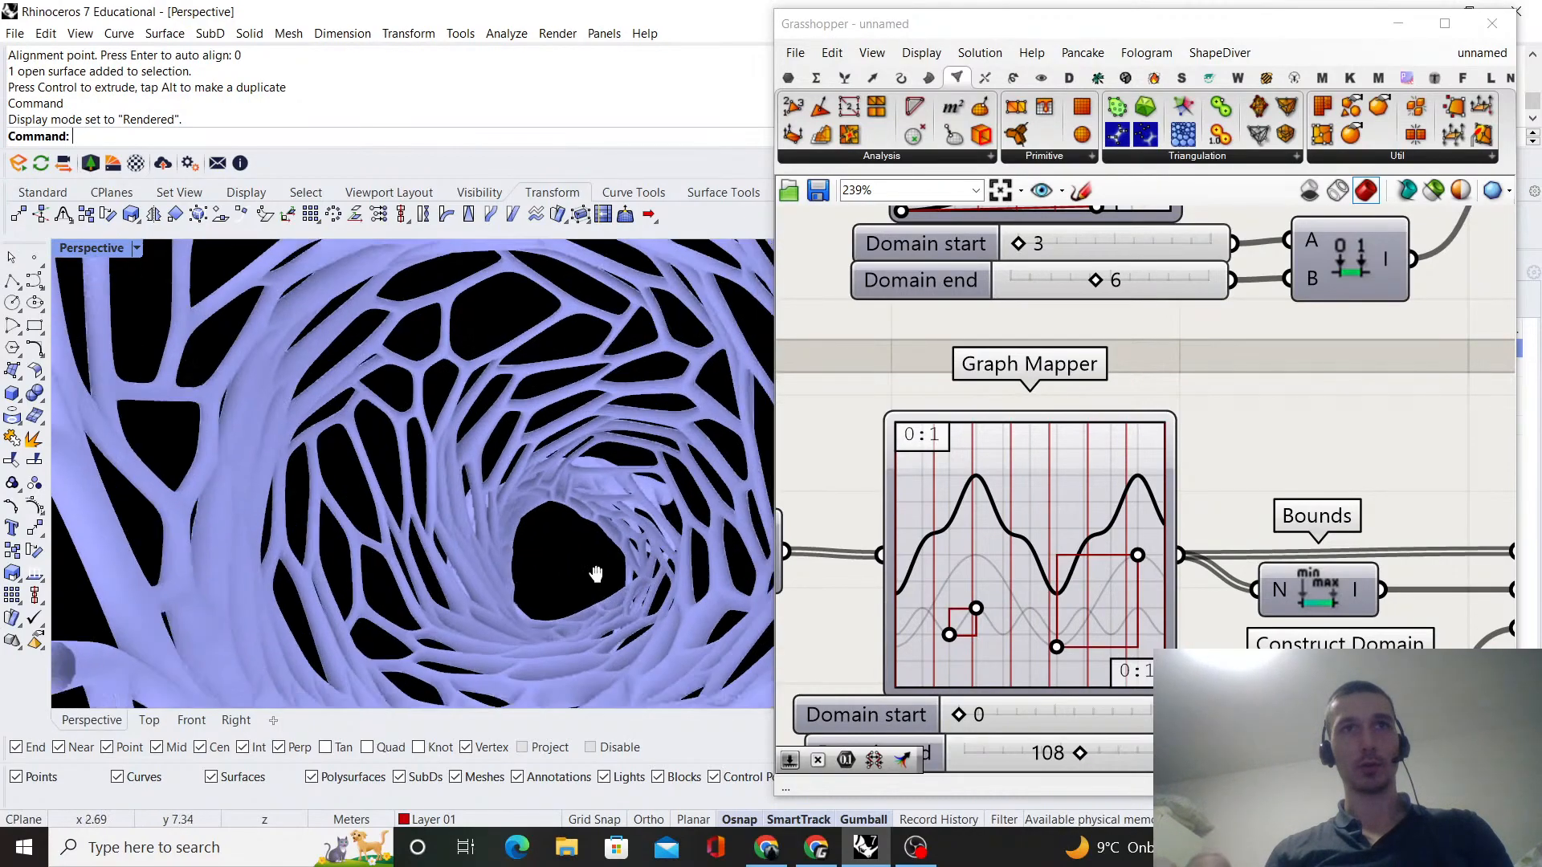
right_drag(504, 520, 630, 491)
click(1399, 25)
scroll(643, 541, up, 2)
scroll(643, 540, up, 2)
scroll(645, 535, up, 3)
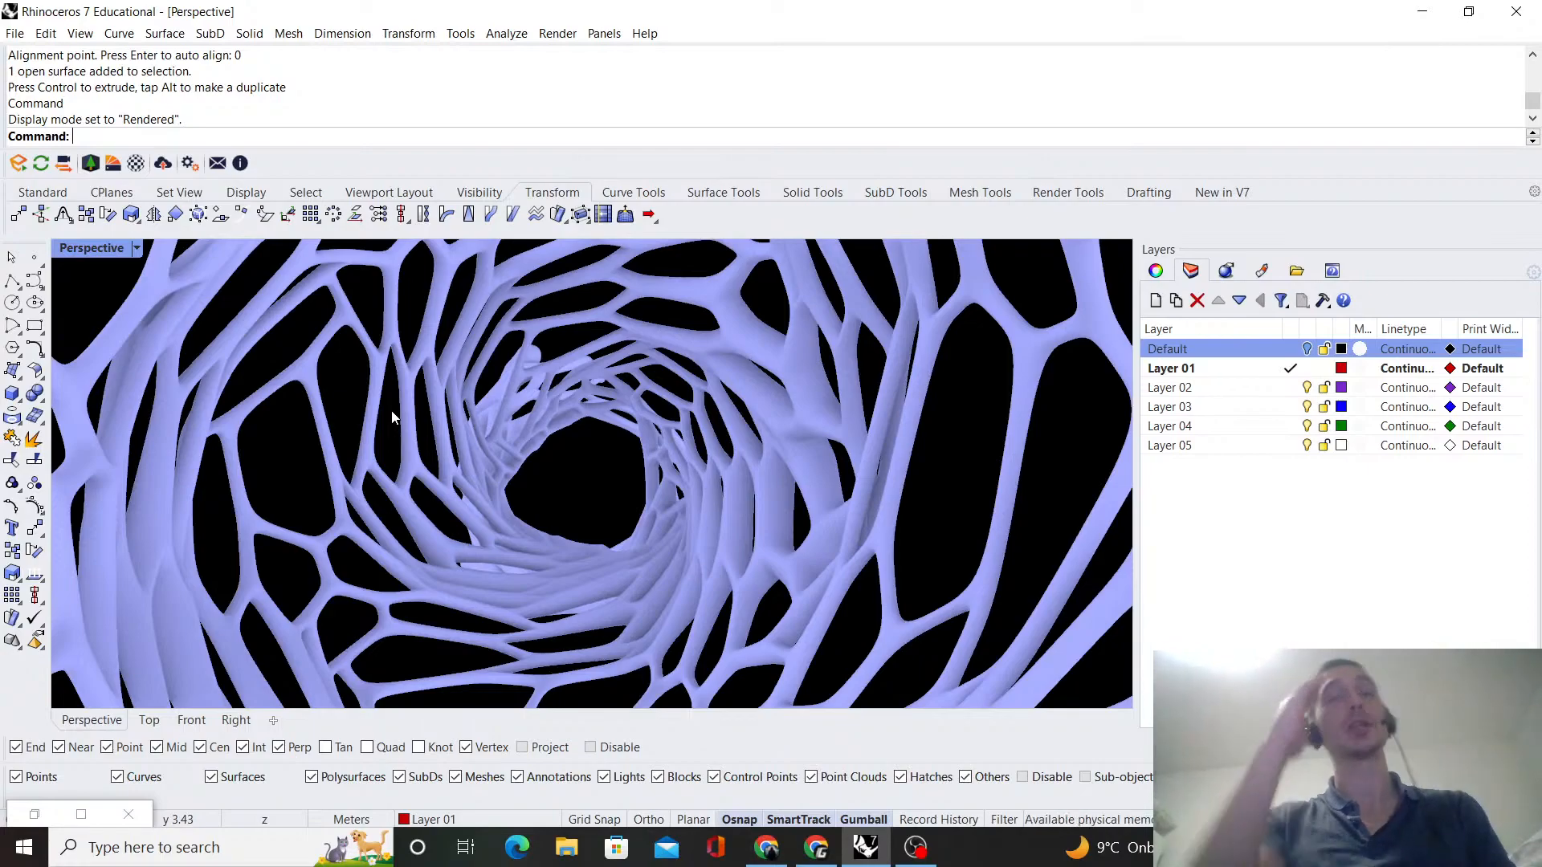
scroll(560, 476, down, 5)
right_drag(623, 432, 655, 461)
scroll(695, 427, up, 3)
scroll(633, 460, down, 2)
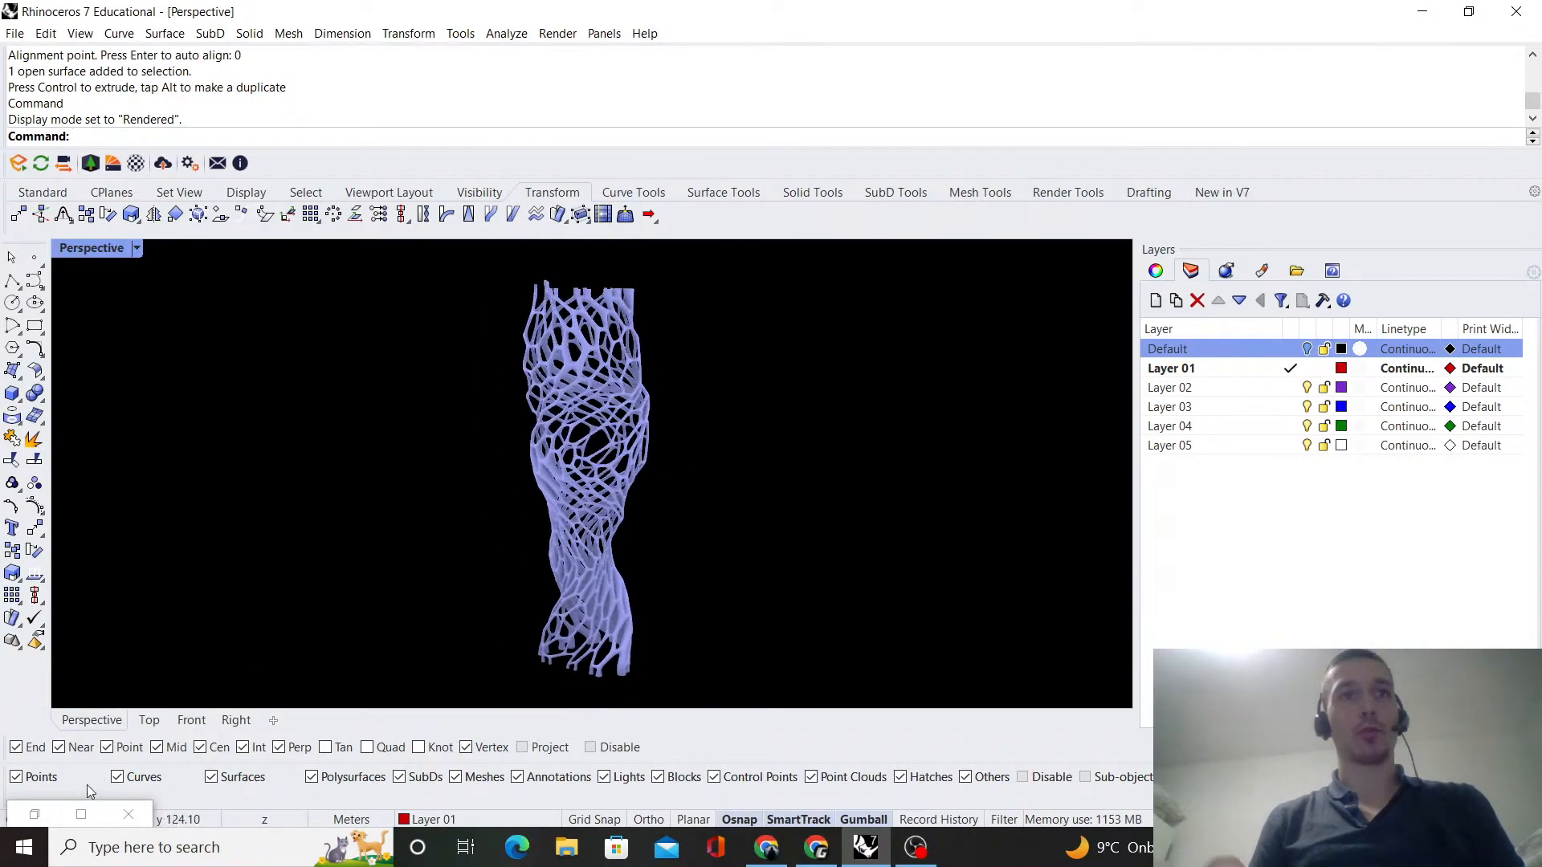
- Bring back Grasshopper and move the Custom Preview and its Colour Swatch closer to SubD from Mesh
click(41, 815)
scroll(1046, 551, down, 12)
right_drag(1323, 459, 1044, 482)
scroll(1113, 483, down, 2)
mouse_move(1229, 474)
right_down()
mouse_move(1098, 475)
mouse_move(1221, 480)
right_up()
scroll(1110, 469, up, 5)
scroll(1434, 552, up, 7)
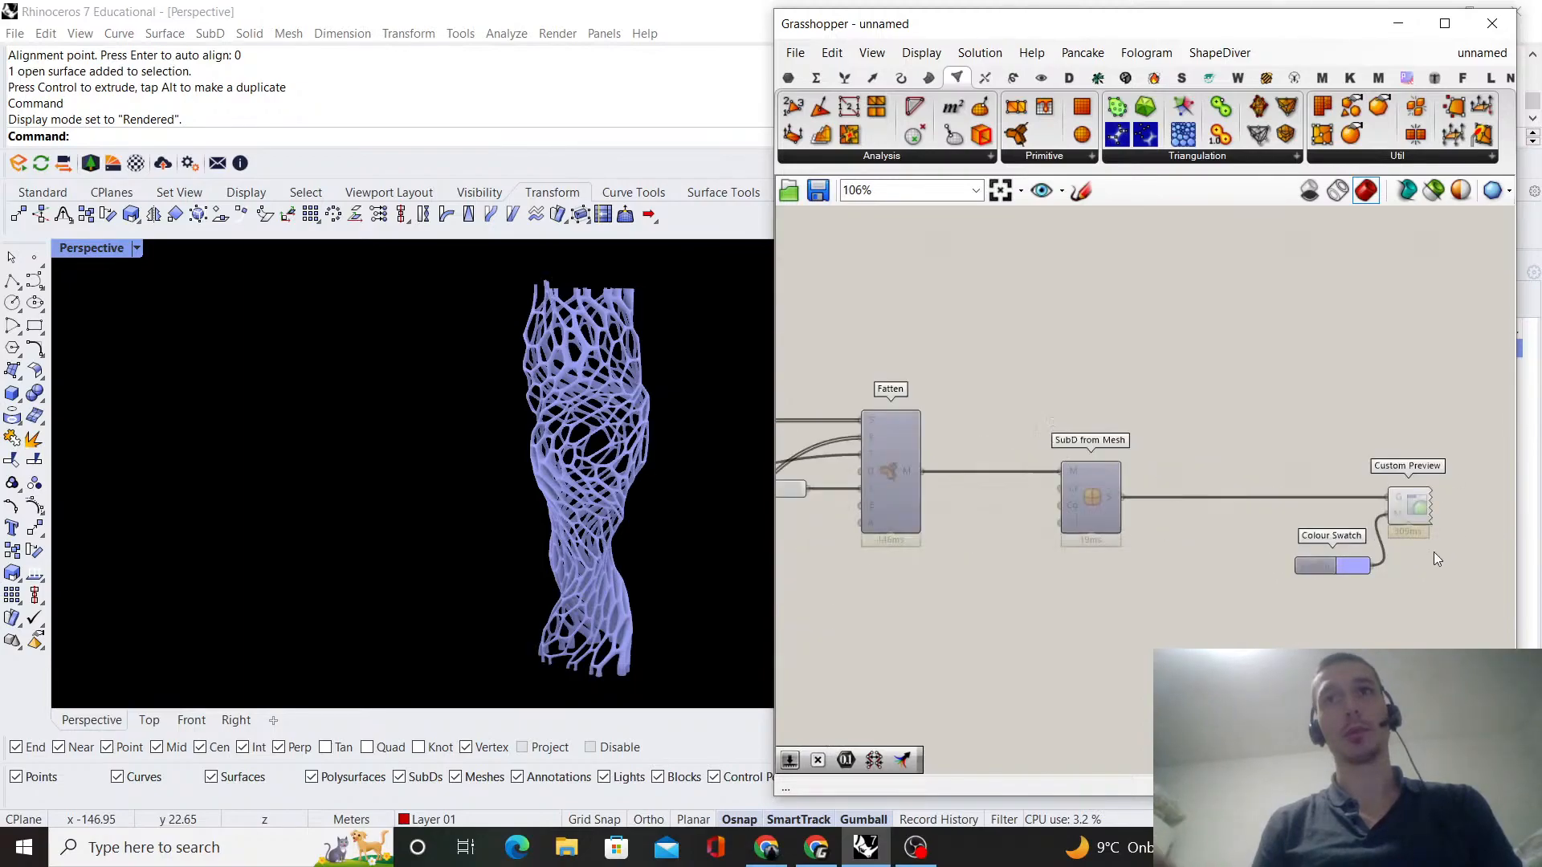
drag(1271, 593, 1086, 503)
drag(1404, 488, 1287, 488)
- Maximize Grasshopper, then move the three Multiplication components with their sliders up beneath the Graph Mapper and align them in a column
scroll(1289, 482, down, 2)
drag(769, 512, 28, 490)
click(1446, 26)
scroll(979, 485, down, 3)
scroll(711, 455, up, 5)
scroll(821, 627, up, 1)
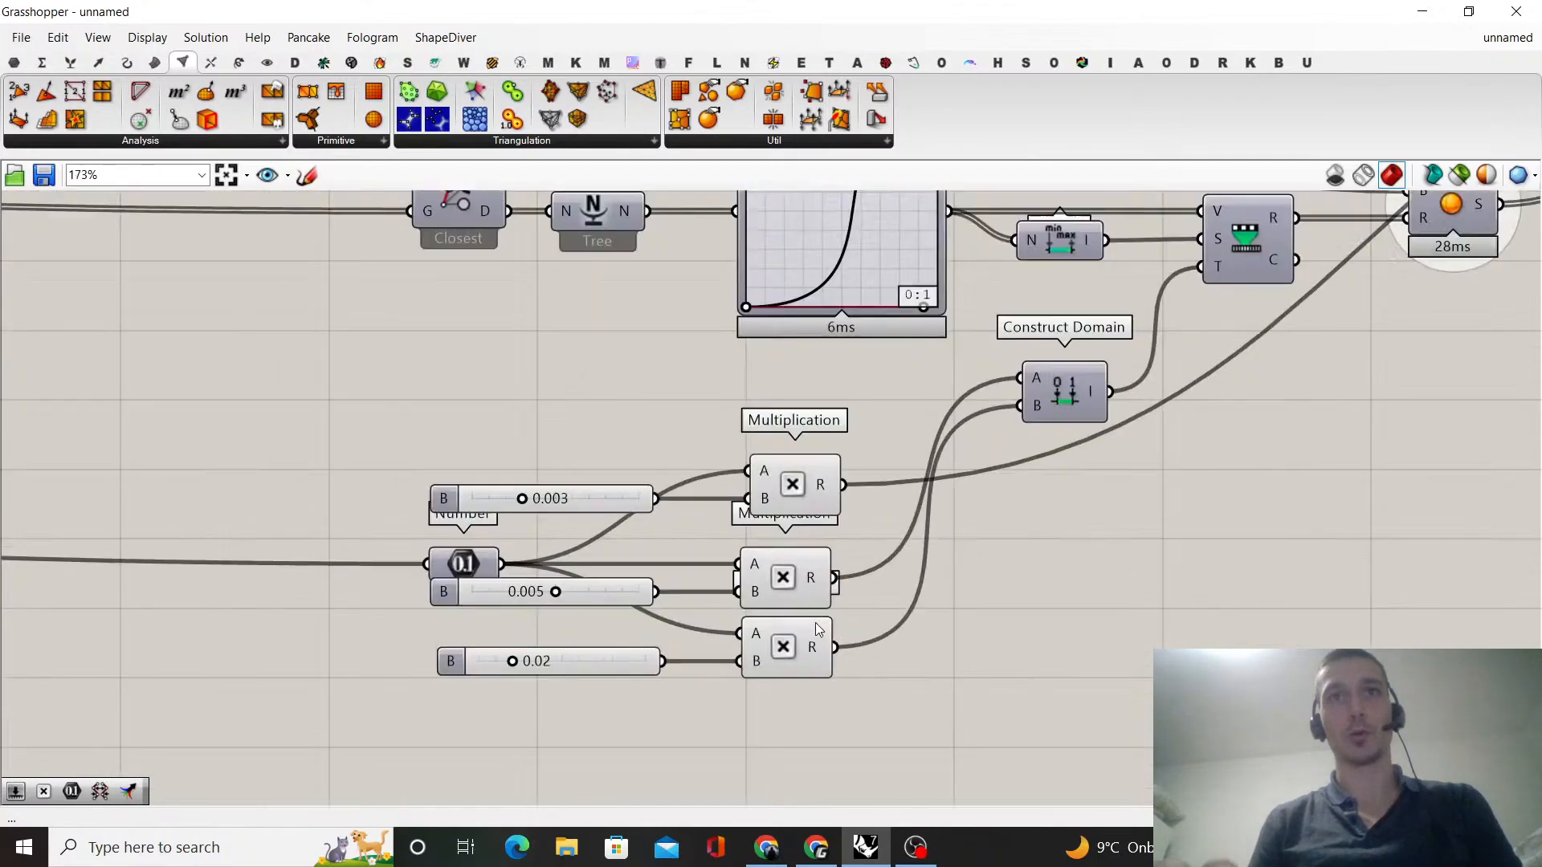
drag(827, 701, 413, 560)
drag(792, 484, 795, 397)
drag(885, 635, 774, 402)
scroll(768, 393, up, 3)
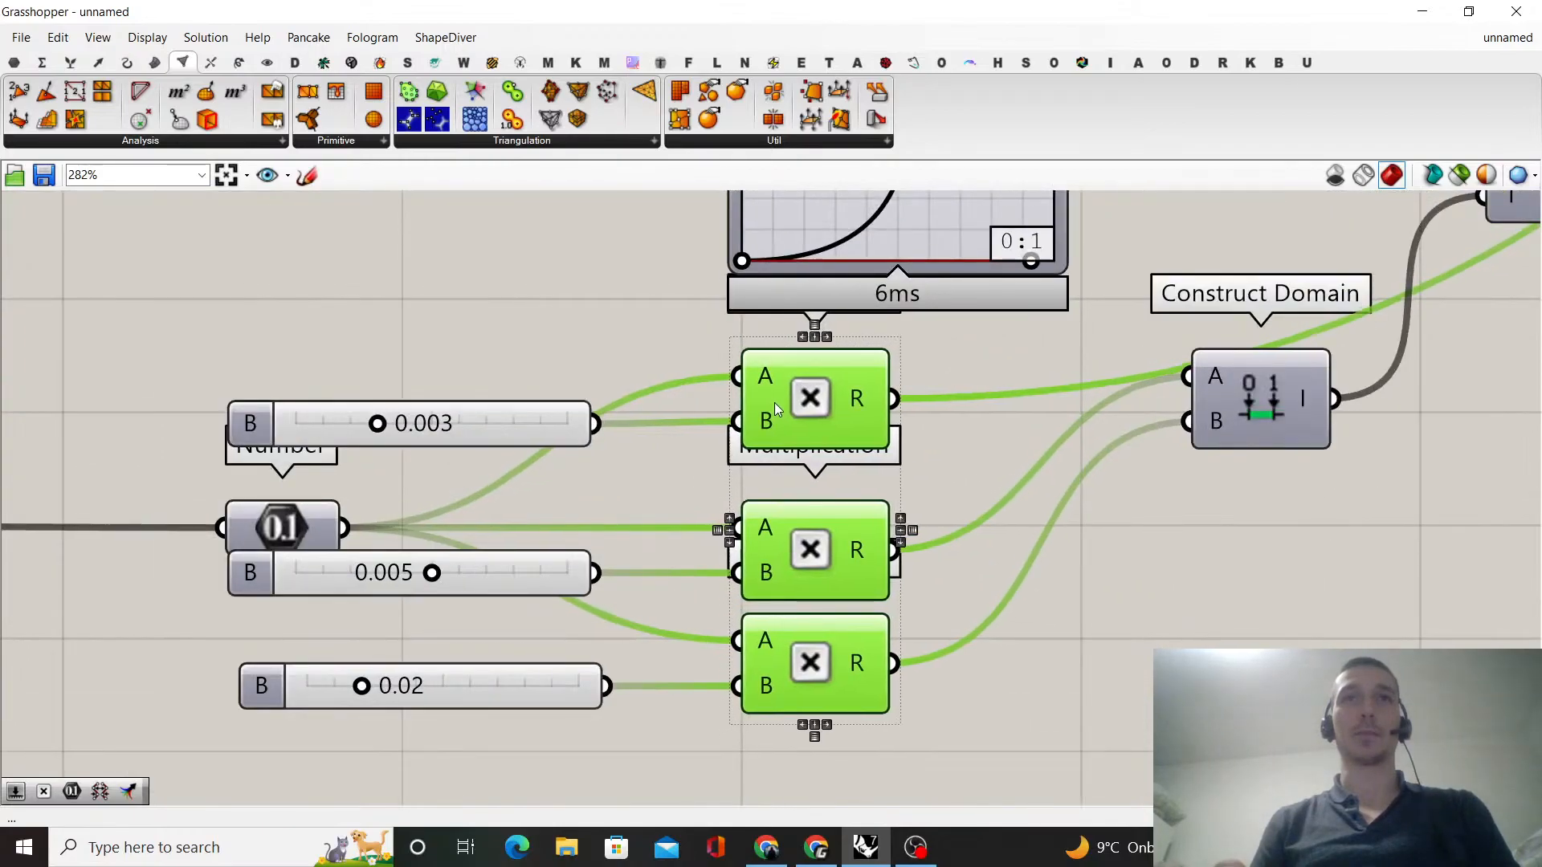
click(971, 444)
- Move both Seed sliders of the Random components directly below the domain sliders
scroll(971, 443, down, 16)
right_drag(797, 403, 1021, 462)
scroll(656, 474, up, 6)
scroll(585, 482, down, 4)
right_drag(657, 416, 1018, 464)
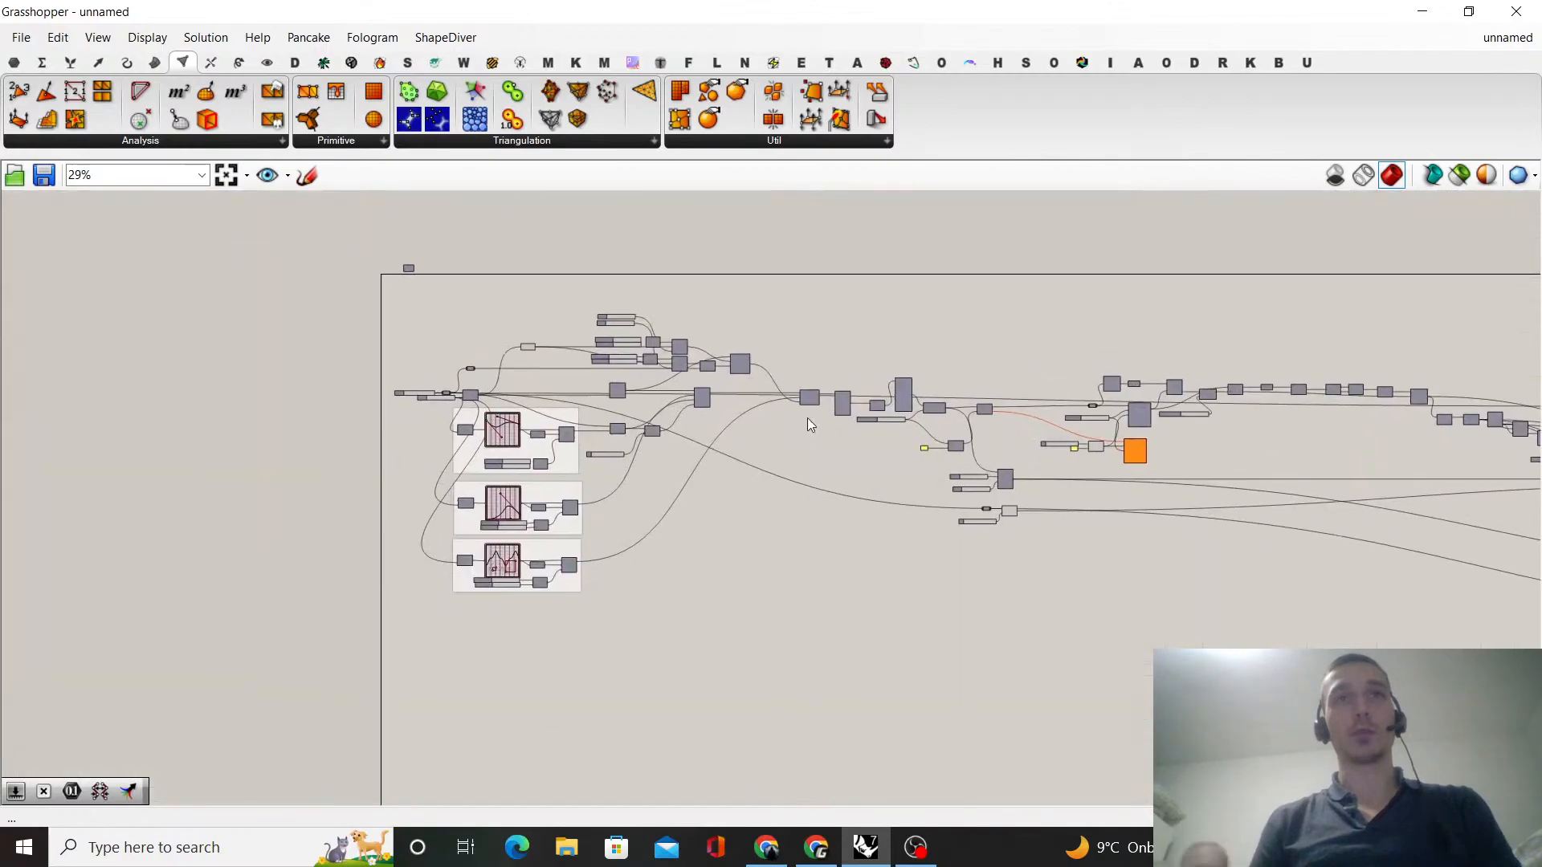
scroll(608, 401, up, 7)
right_drag(584, 360, 751, 500)
scroll(795, 301, up, 3)
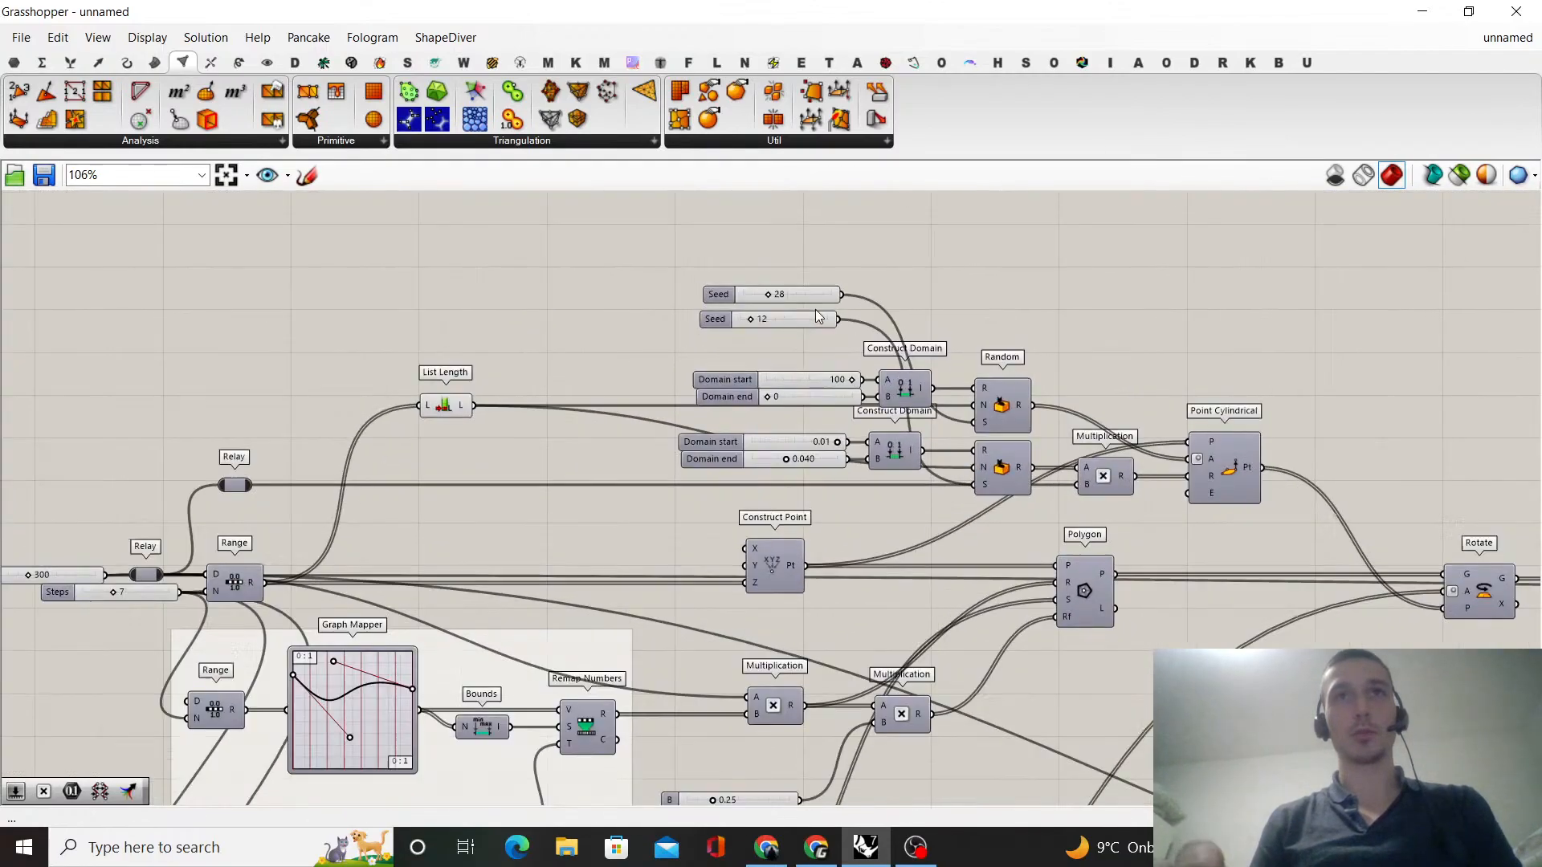
drag(814, 301, 814, 497)
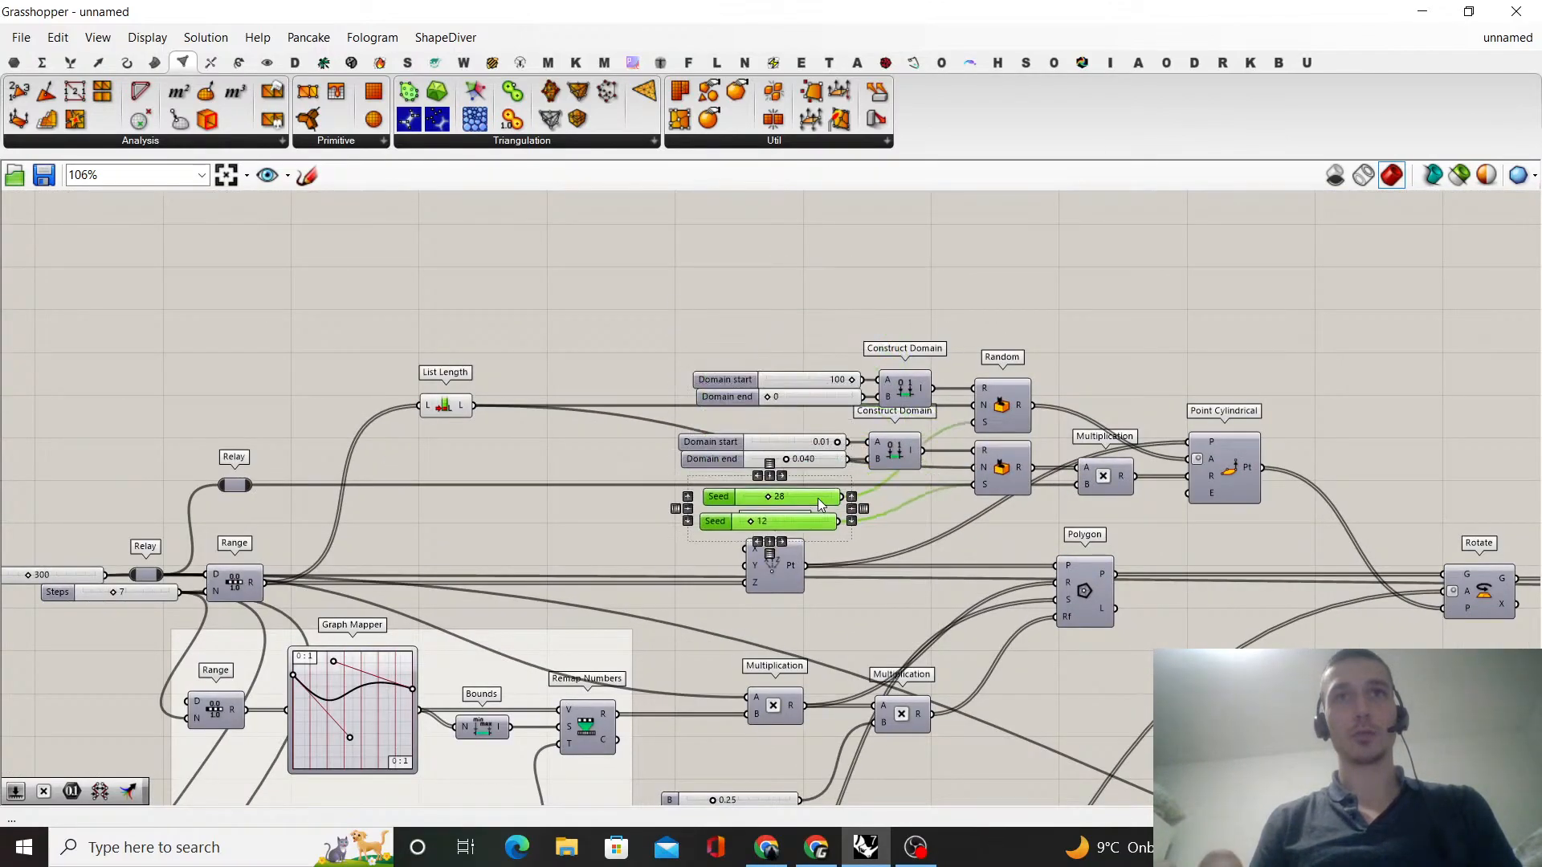
- Move the Polygon component so that it sits beneath Point Cylindrical
scroll(892, 382, down, 2)
right_drag(735, 466, 747, 437)
scroll(1069, 479, up, 2)
drag(1030, 526, 1168, 527)
click(1211, 455)
- Line up the Stream Gate, Populate Geometry and the Multiplication with its Relay in one column
scroll(1212, 455, down, 4)
scroll(847, 522, up, 3)
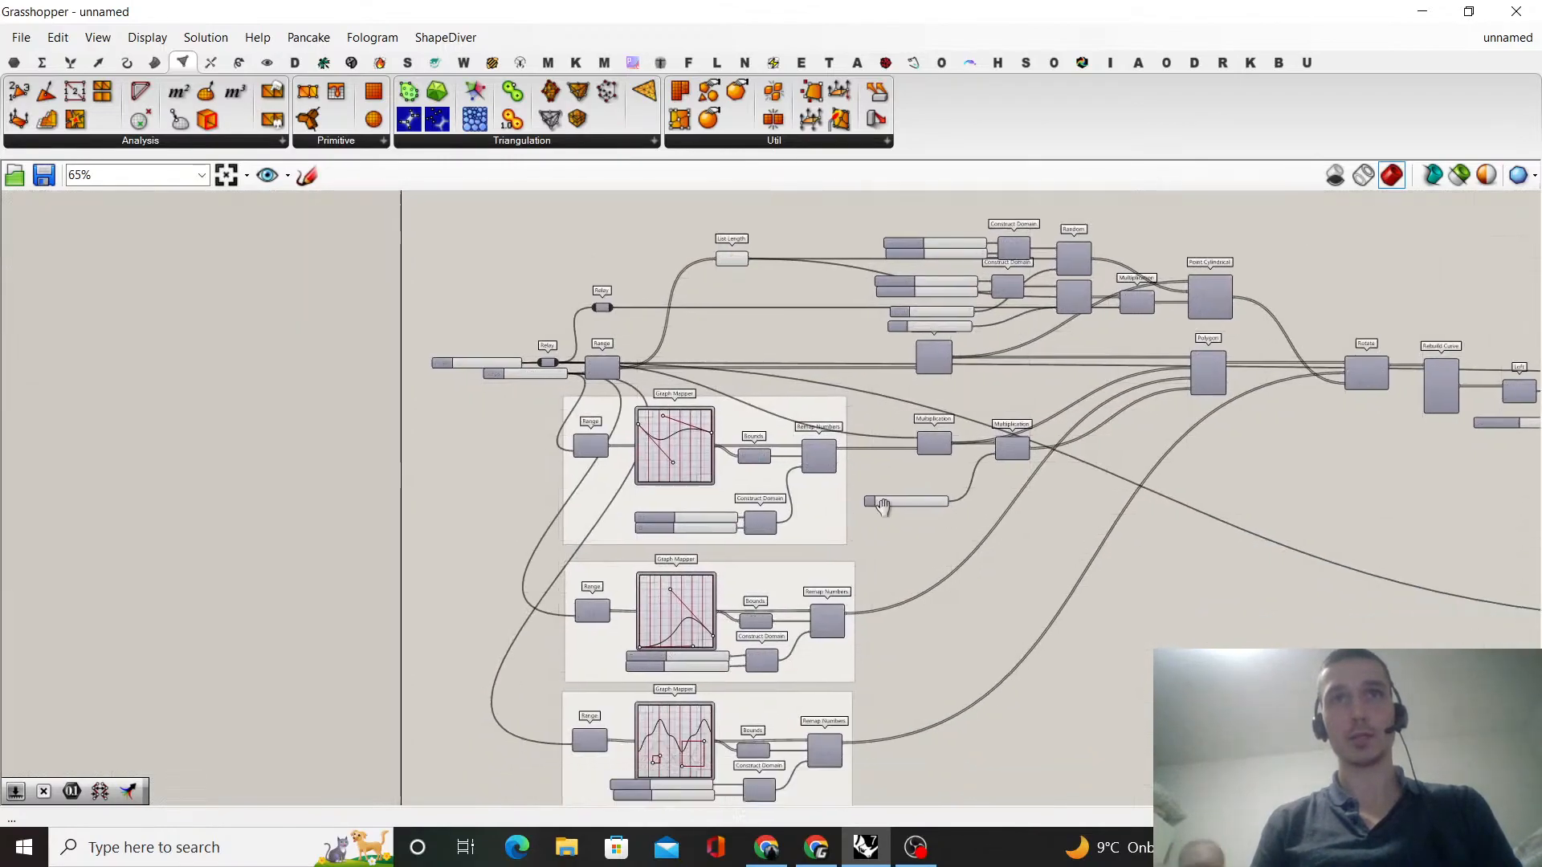
right_drag(779, 522, 826, 477)
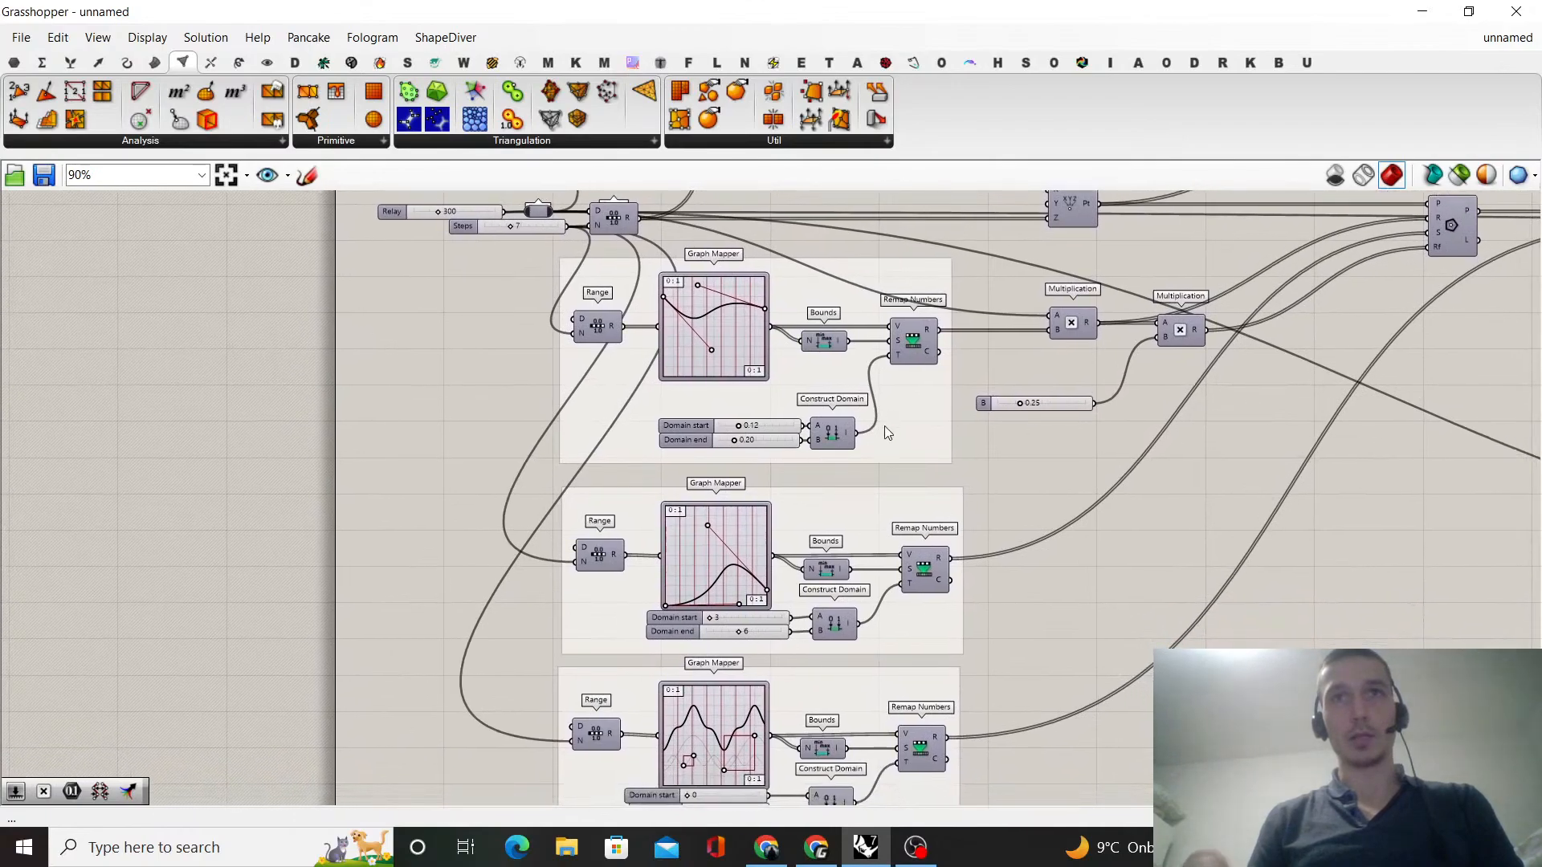
scroll(888, 432, down, 1)
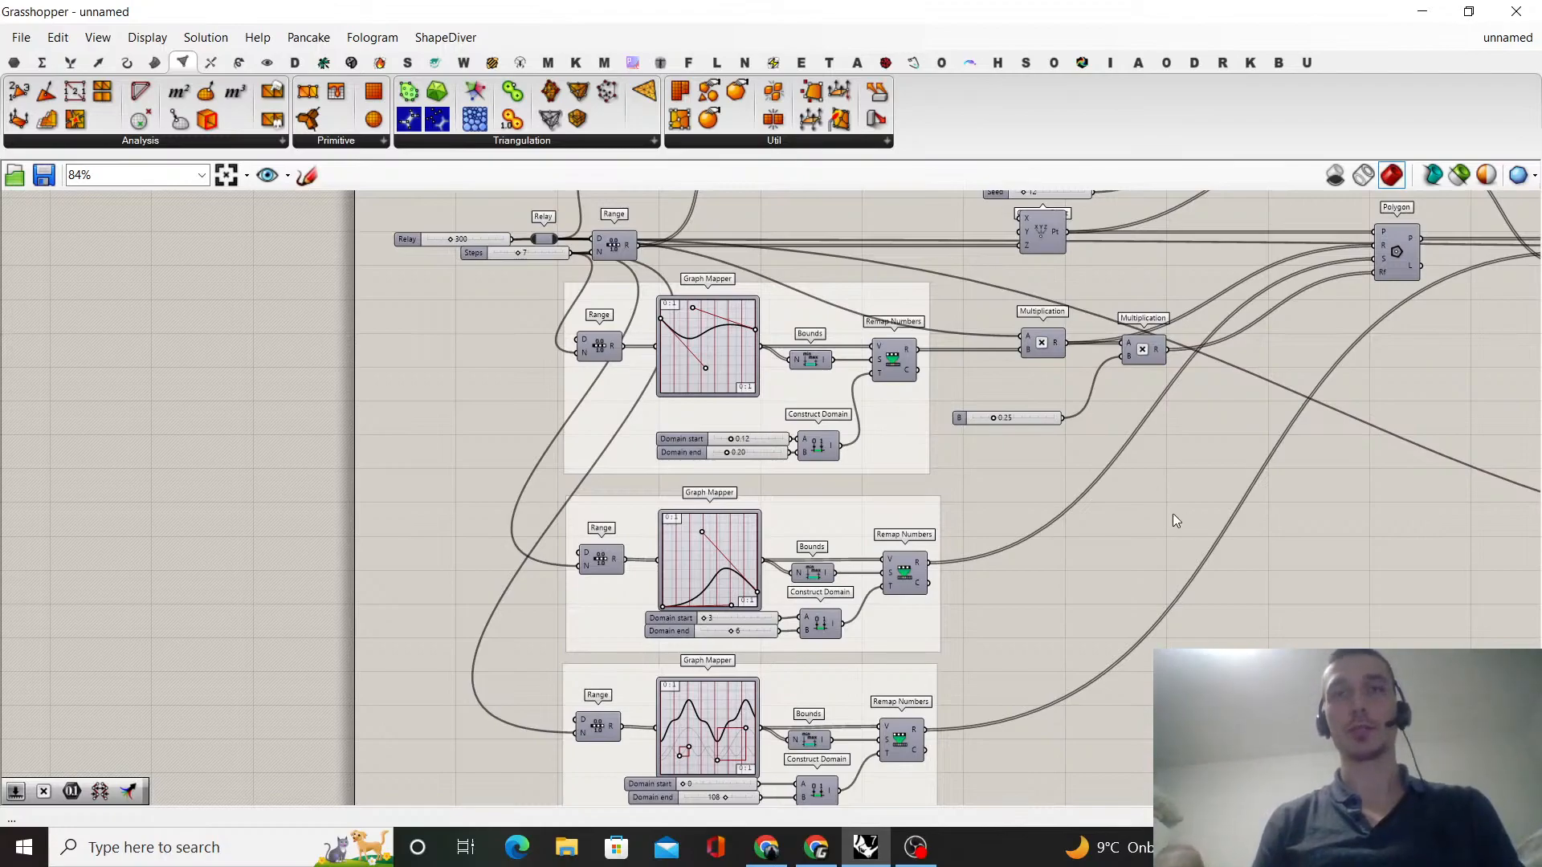
right_drag(1216, 430, 1140, 609)
right_drag(1242, 554, 1142, 570)
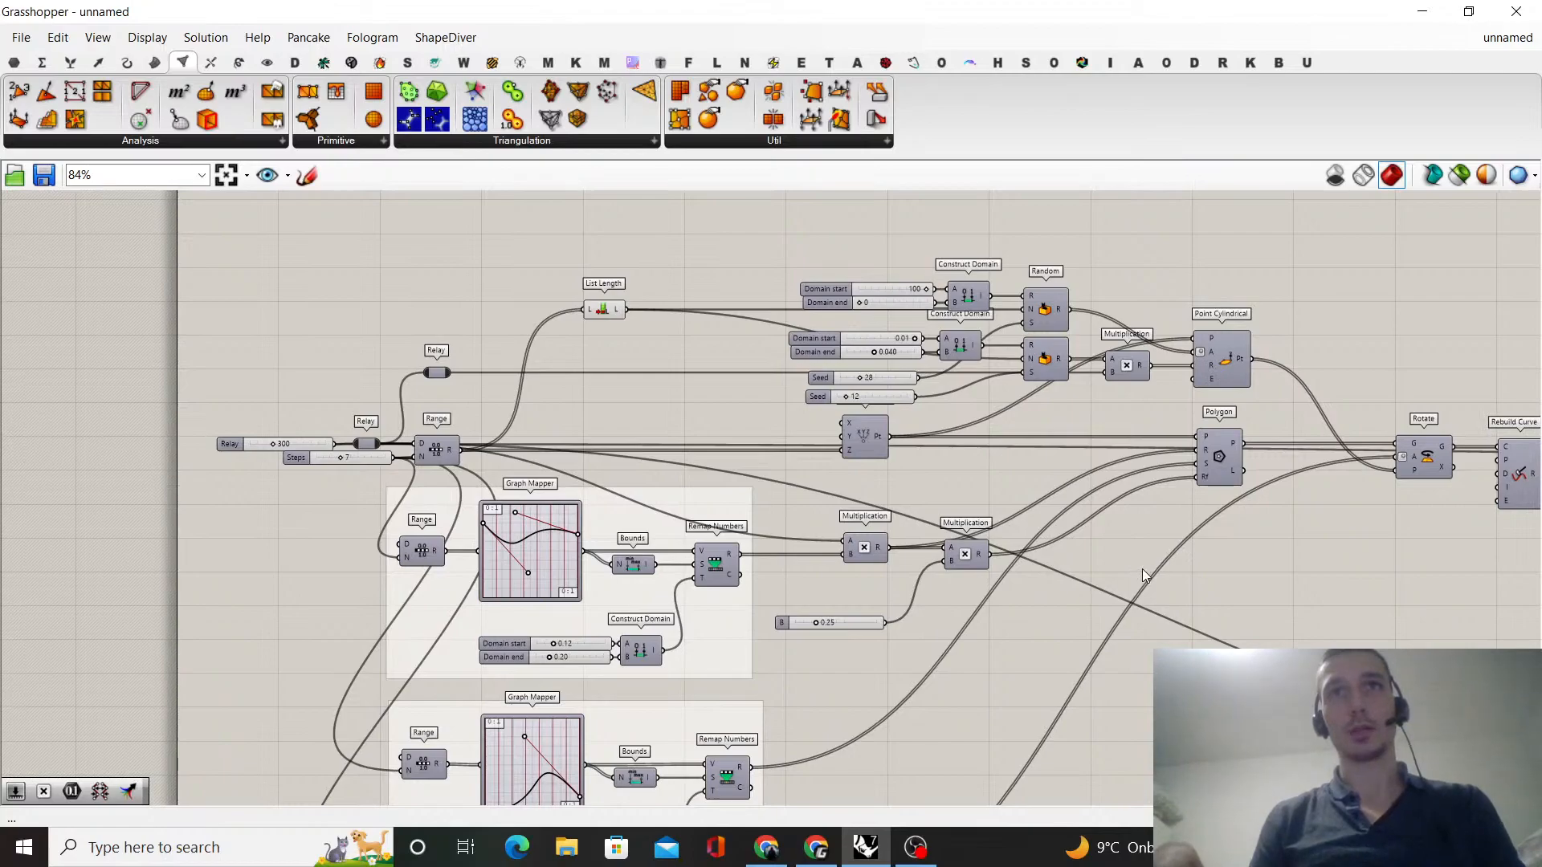
right_drag(1326, 543, 441, 478)
drag(1075, 439, 1128, 450)
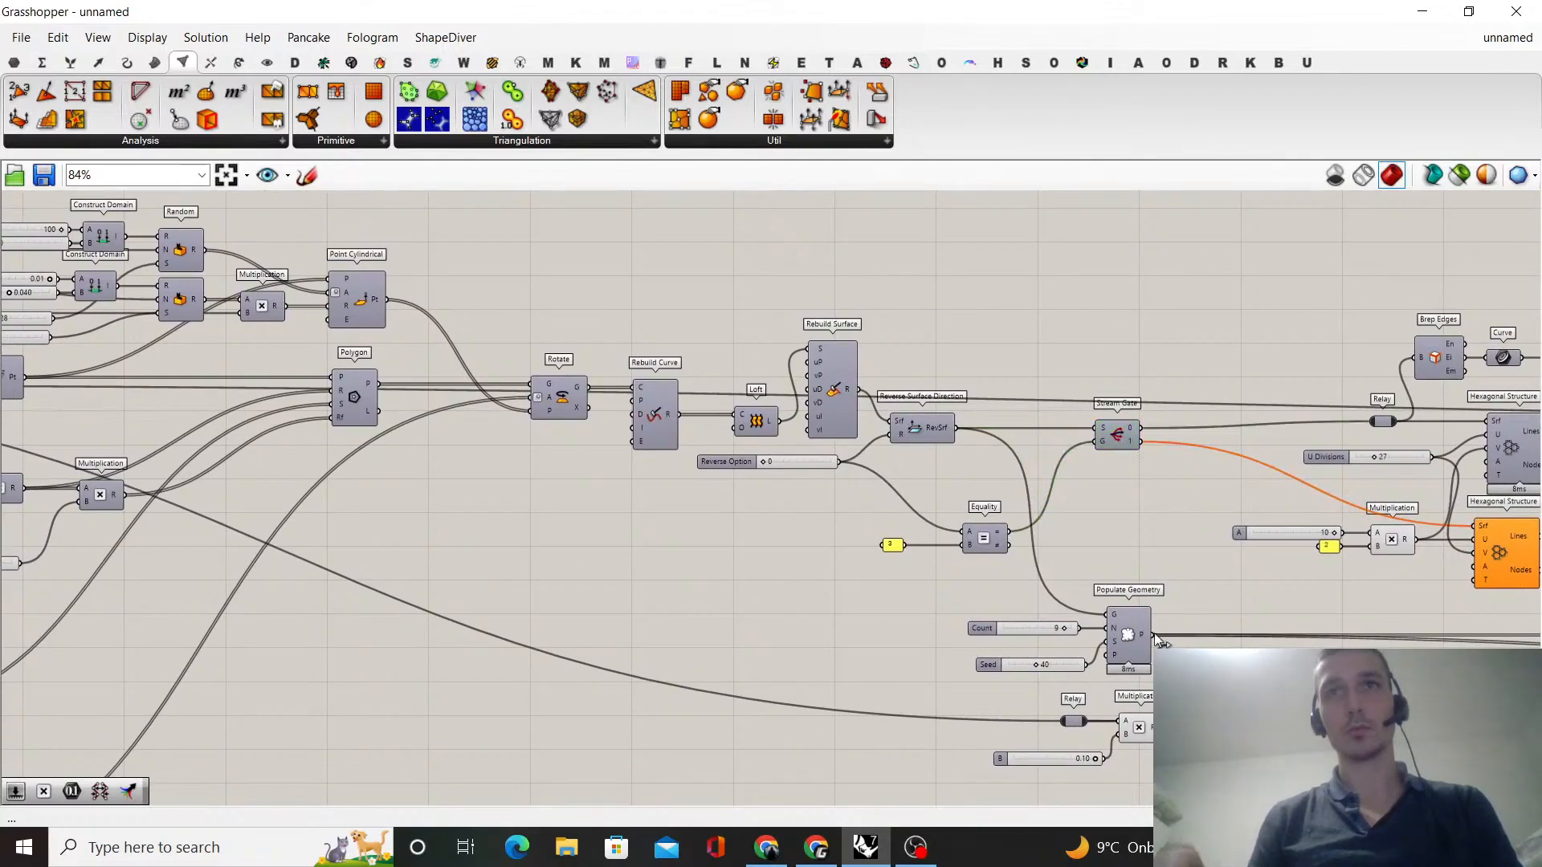
click(1128, 639)
drag(1057, 725, 1107, 728)
click(1169, 775)
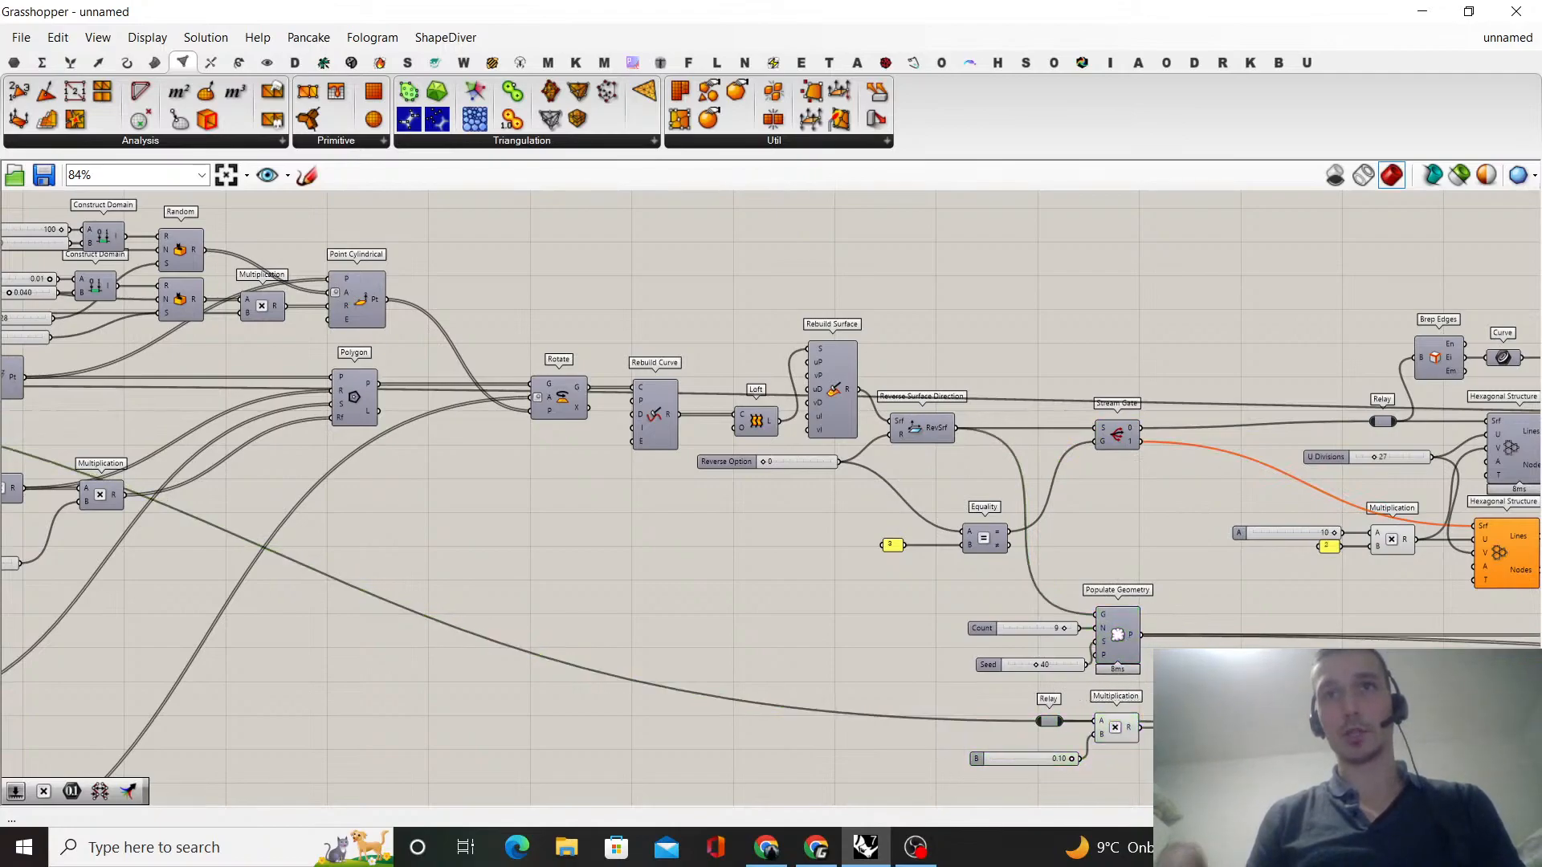
- Tuck the Count, Seed and 0.10 sliders beside the components they feed and the yellow panel closer to Equality
drag(1067, 667, 1056, 644)
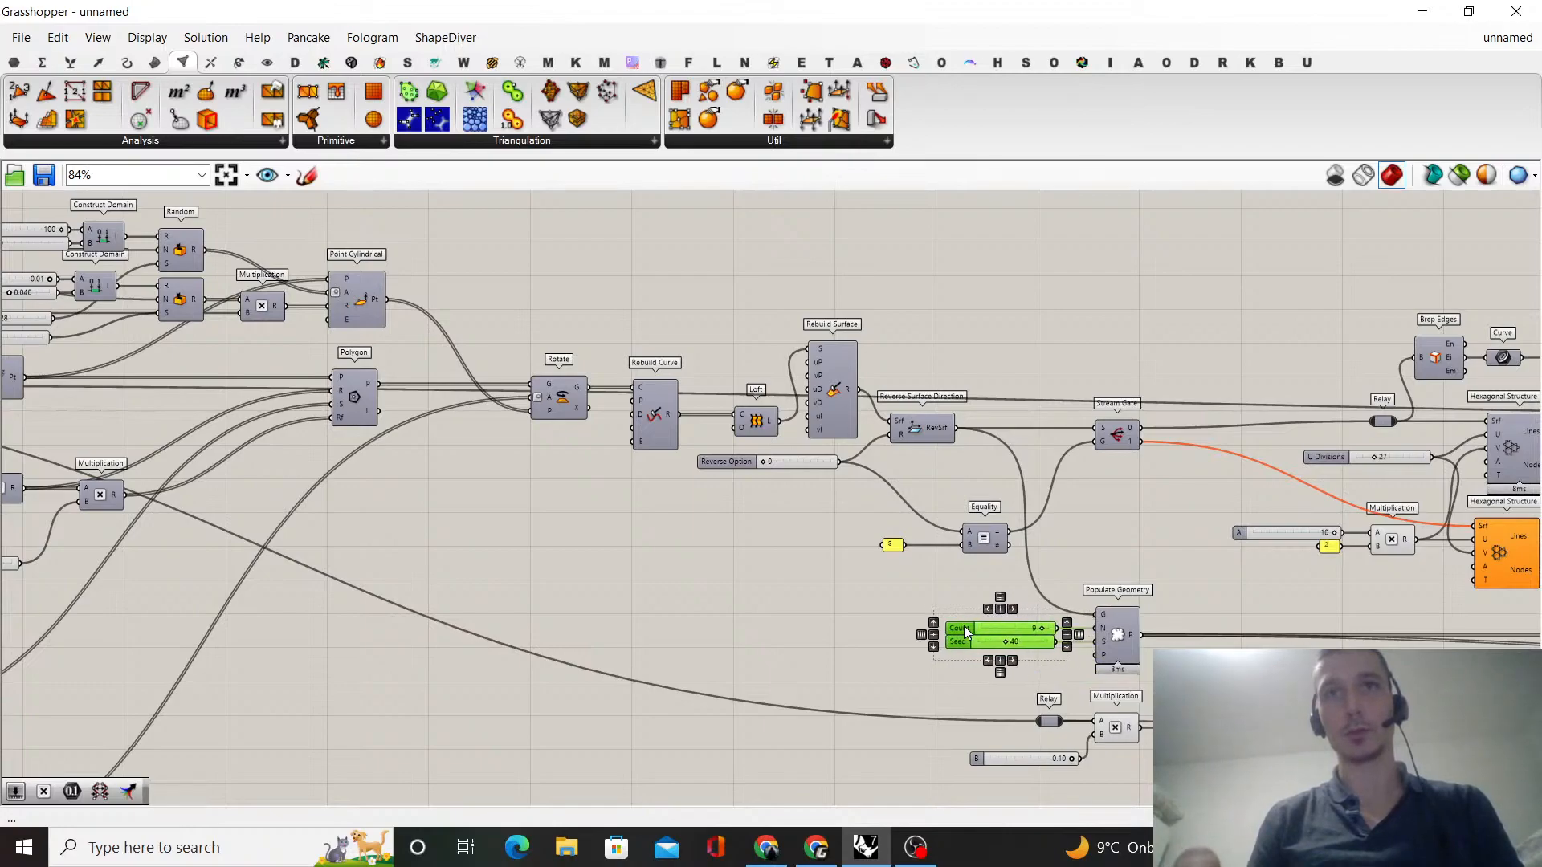
click(1057, 764)
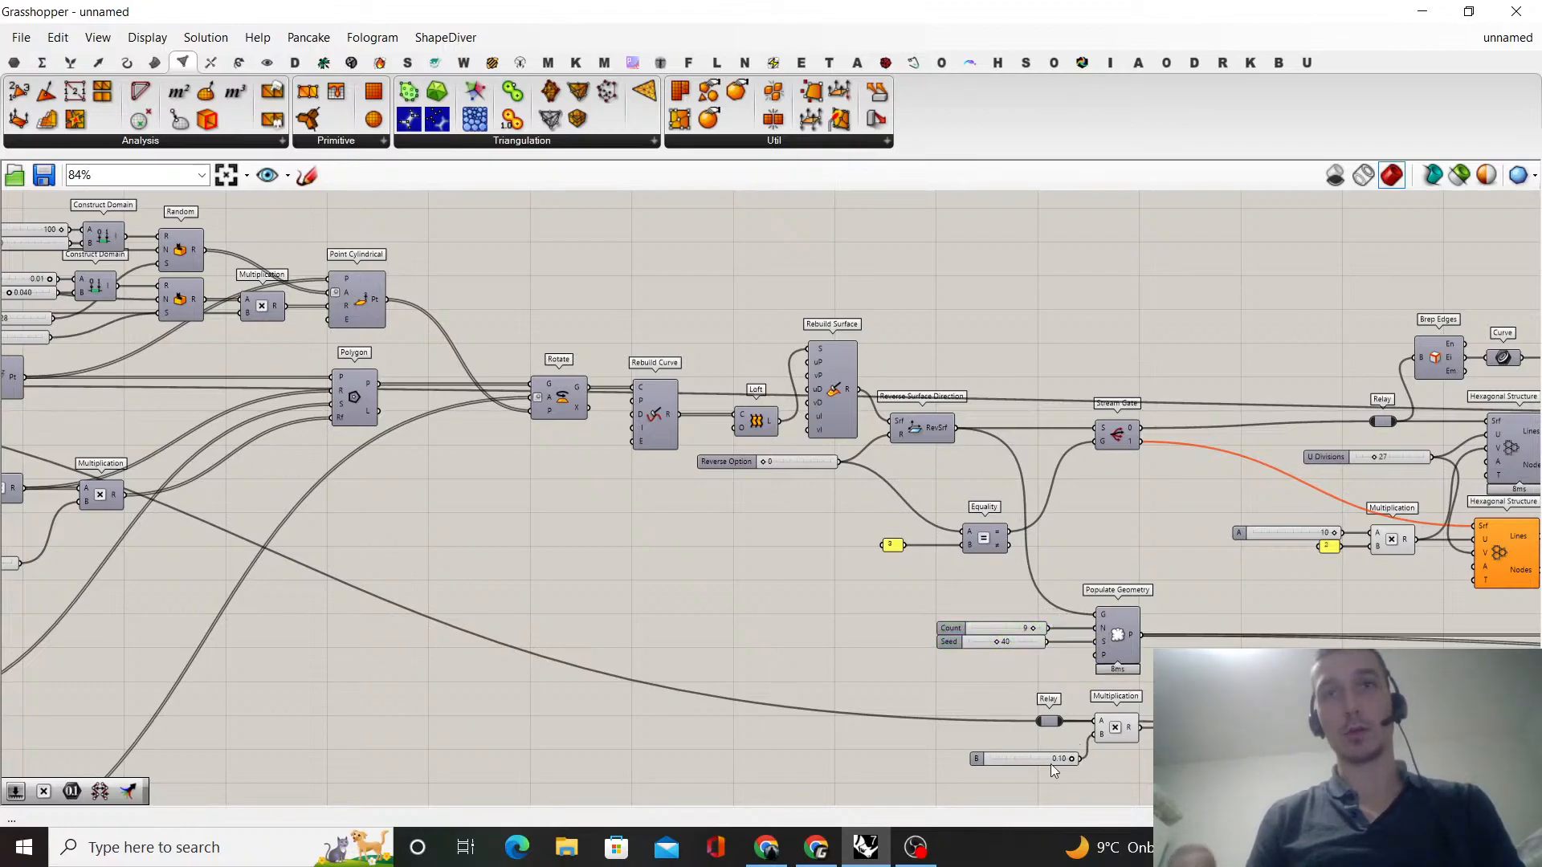
drag(1015, 739, 1011, 734)
drag(998, 750, 972, 614)
click(931, 596)
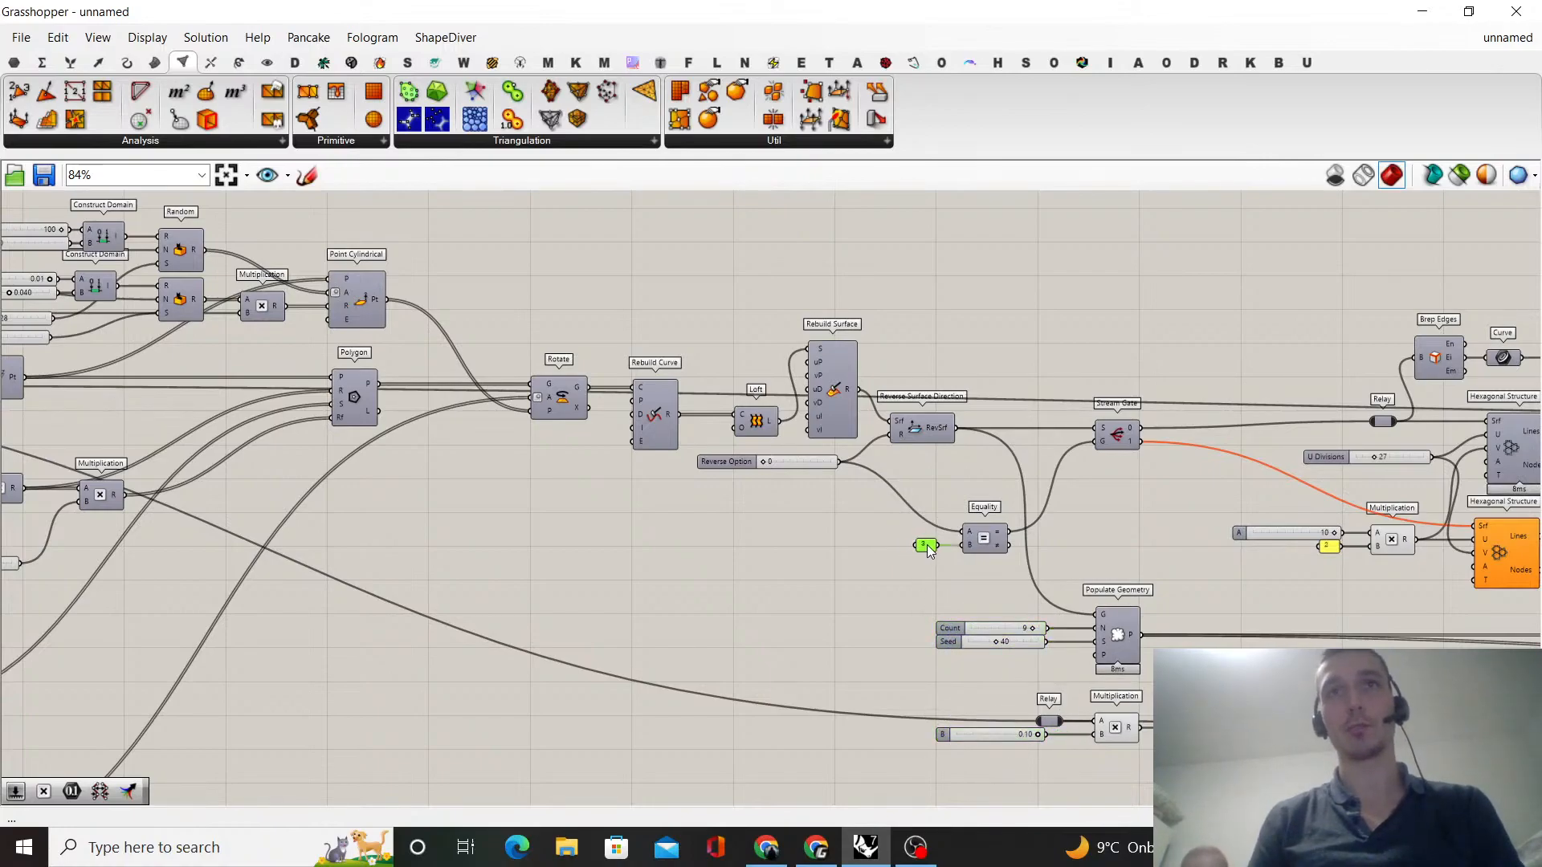
click(1000, 575)
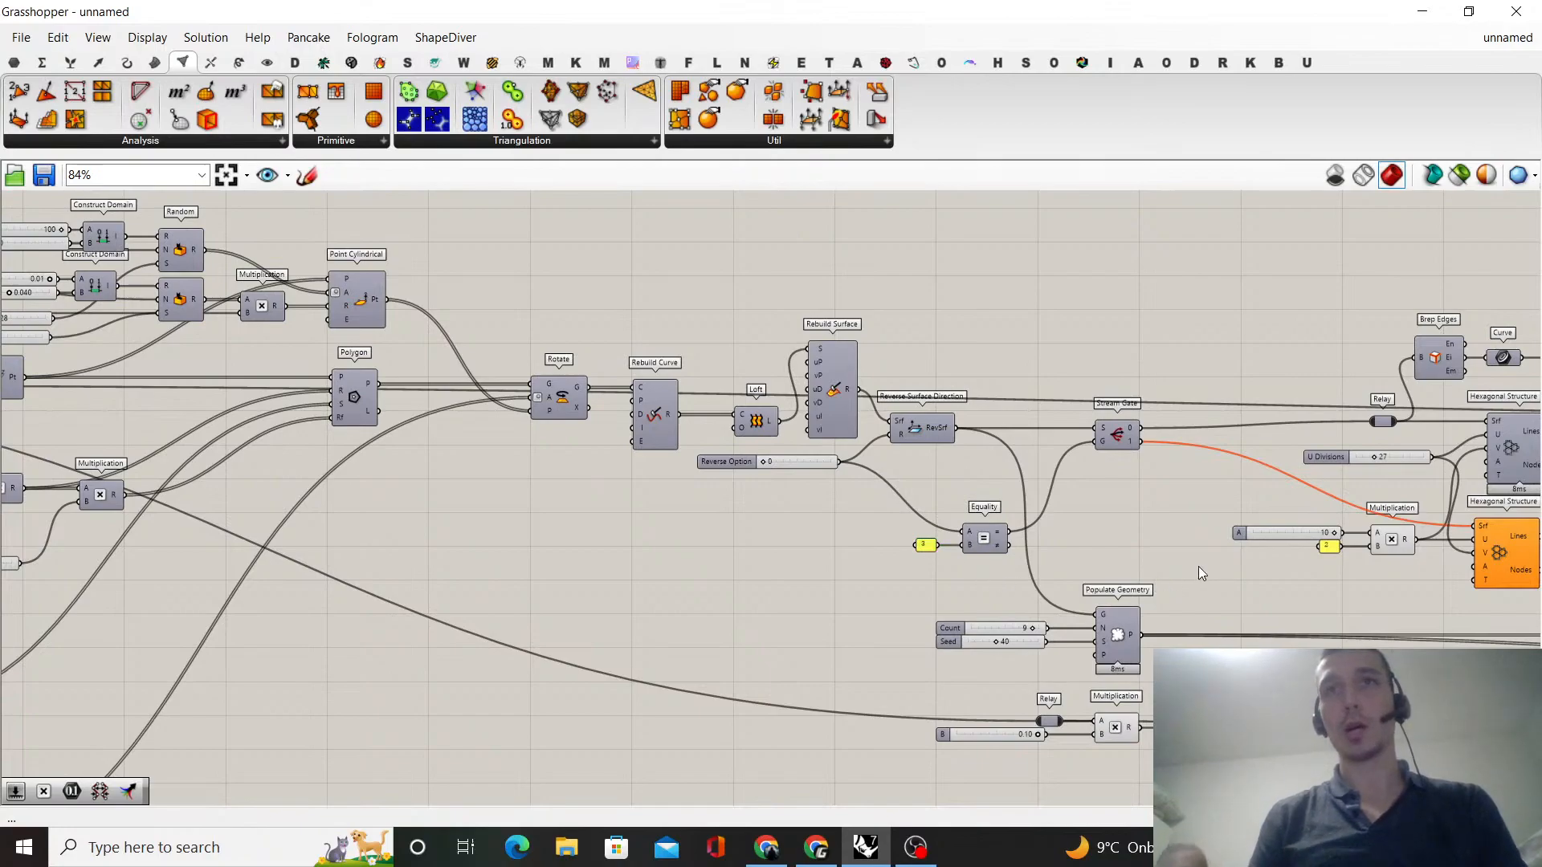
- Tidy the row after Curve Proximity by moving Dispatch, Smaller Than and its Second Number slider closer to the Curve component
drag(1384, 421, 1375, 424)
right_drag(1359, 557, 696, 538)
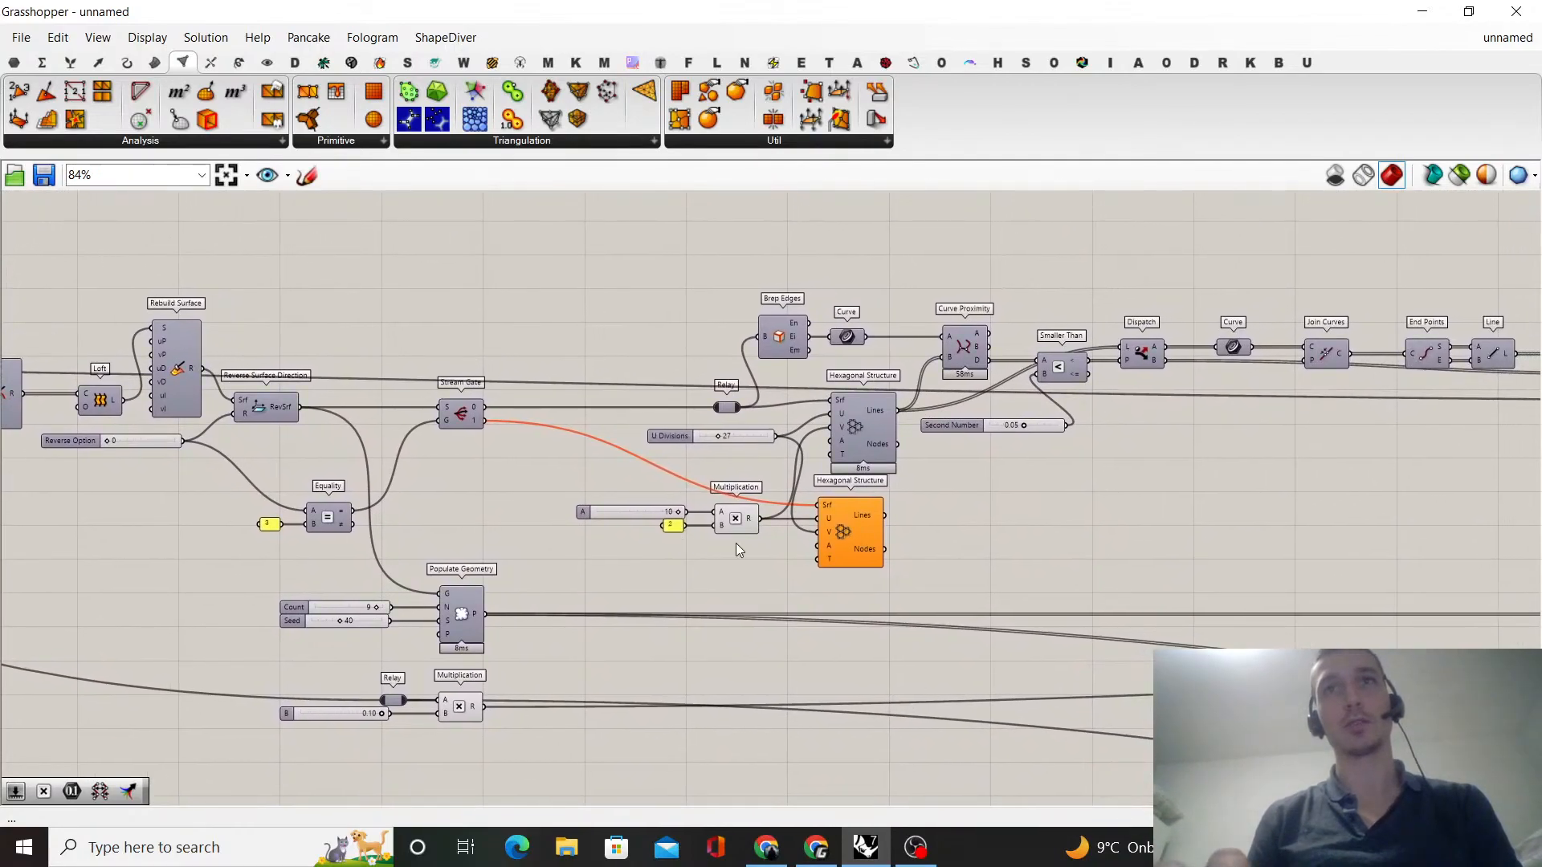
right_drag(1184, 424, 1177, 425)
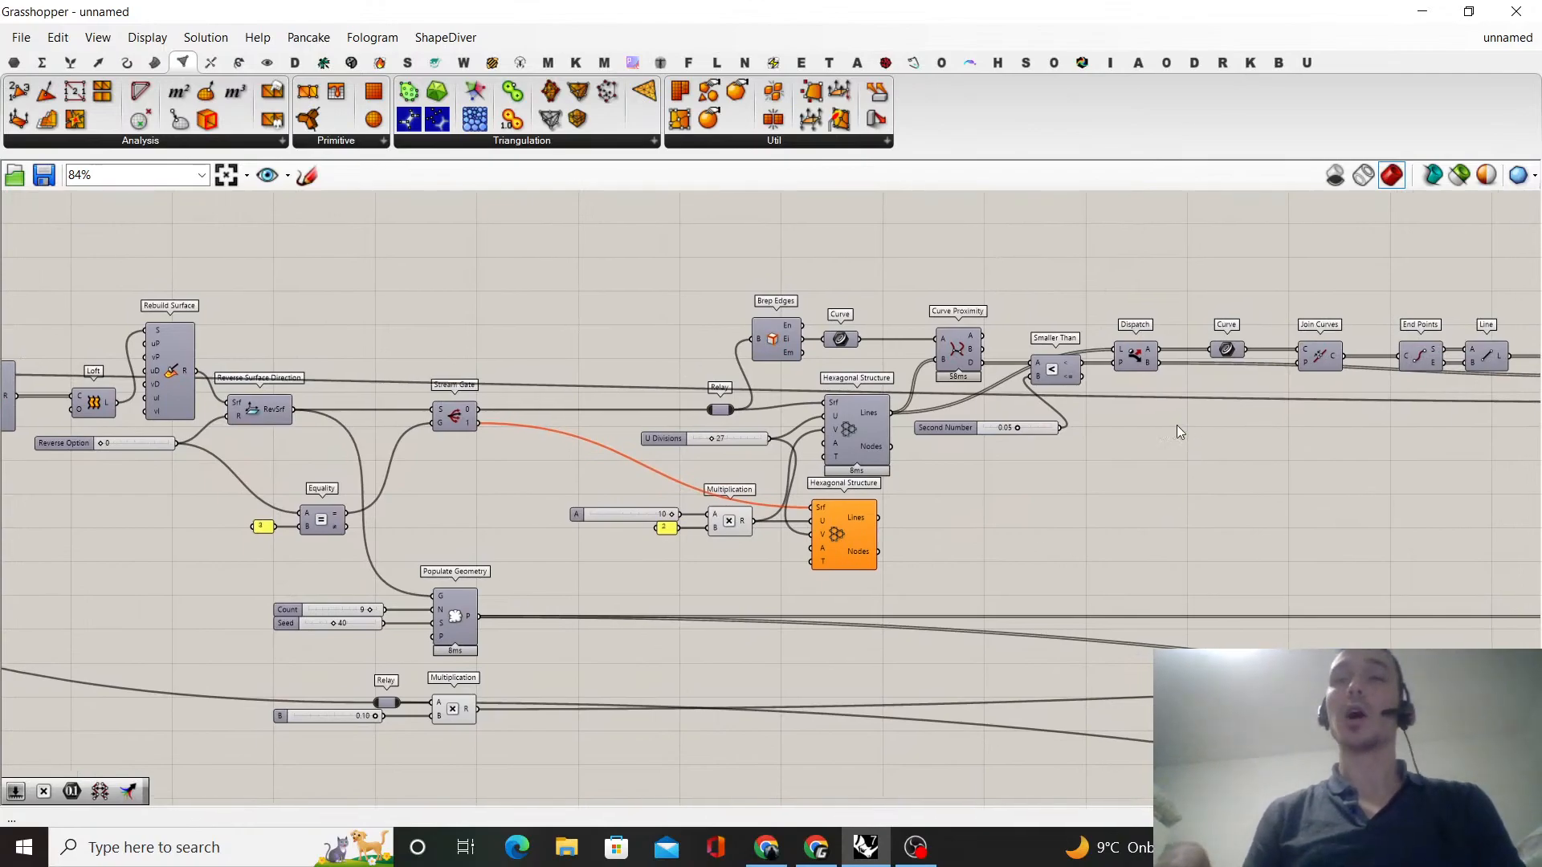
drag(1142, 359, 1169, 358)
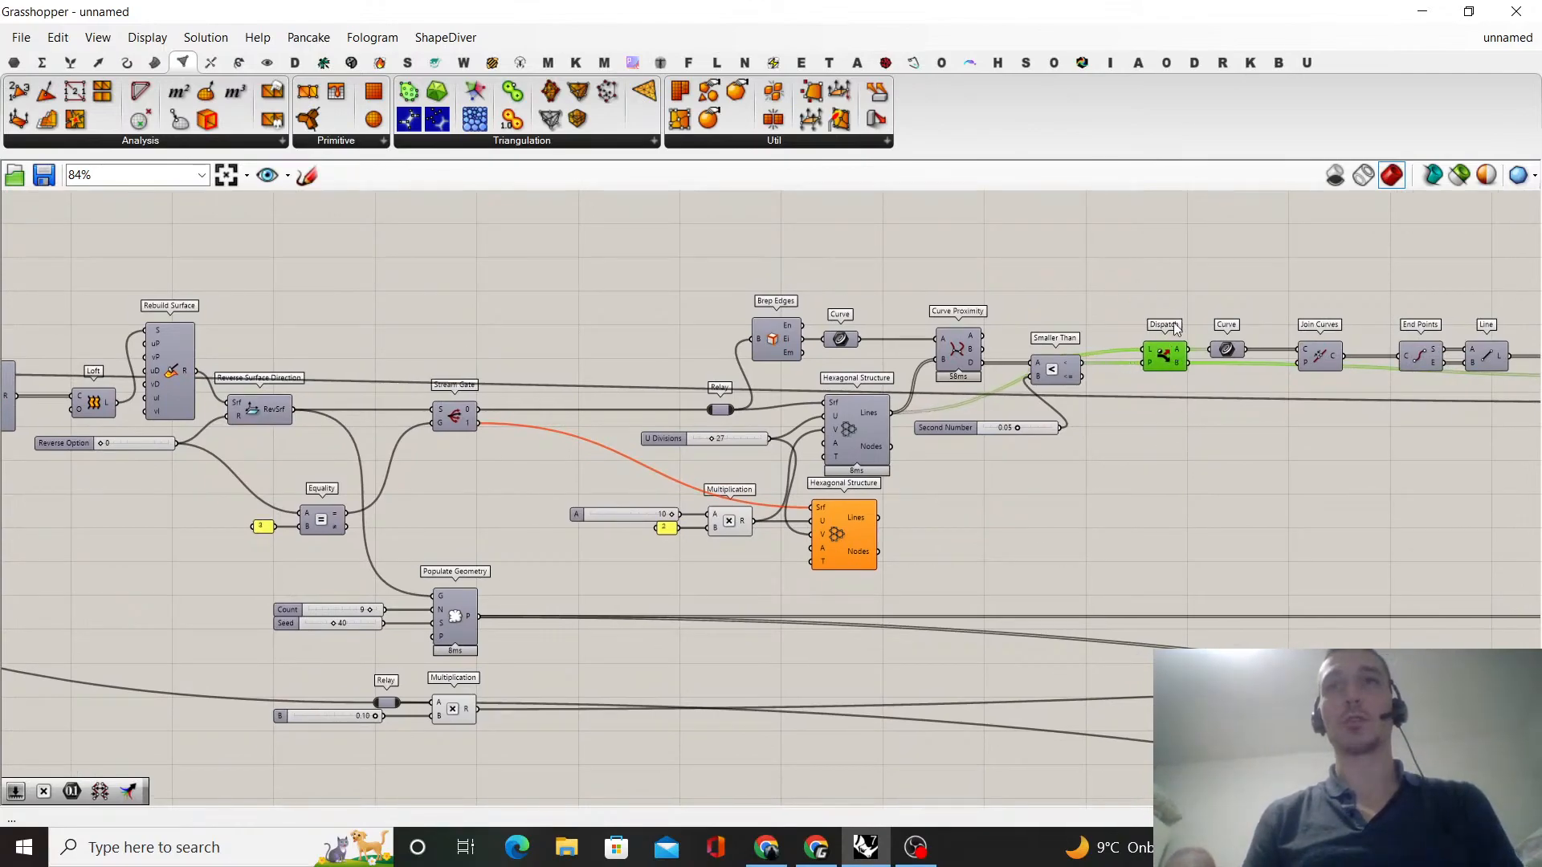
drag(1048, 369, 1103, 370)
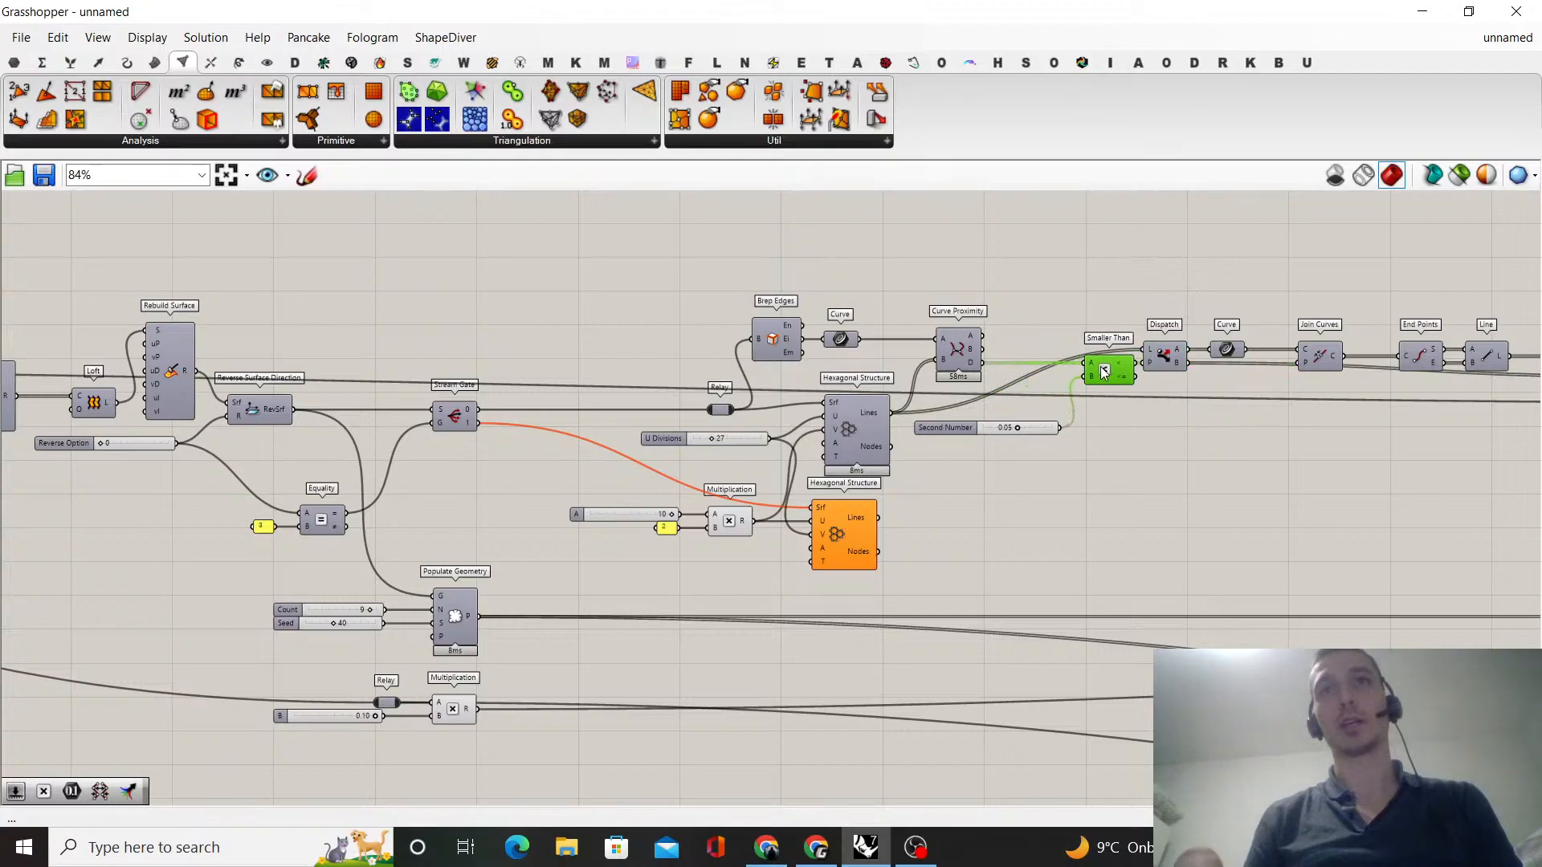
drag(1054, 423, 1049, 395)
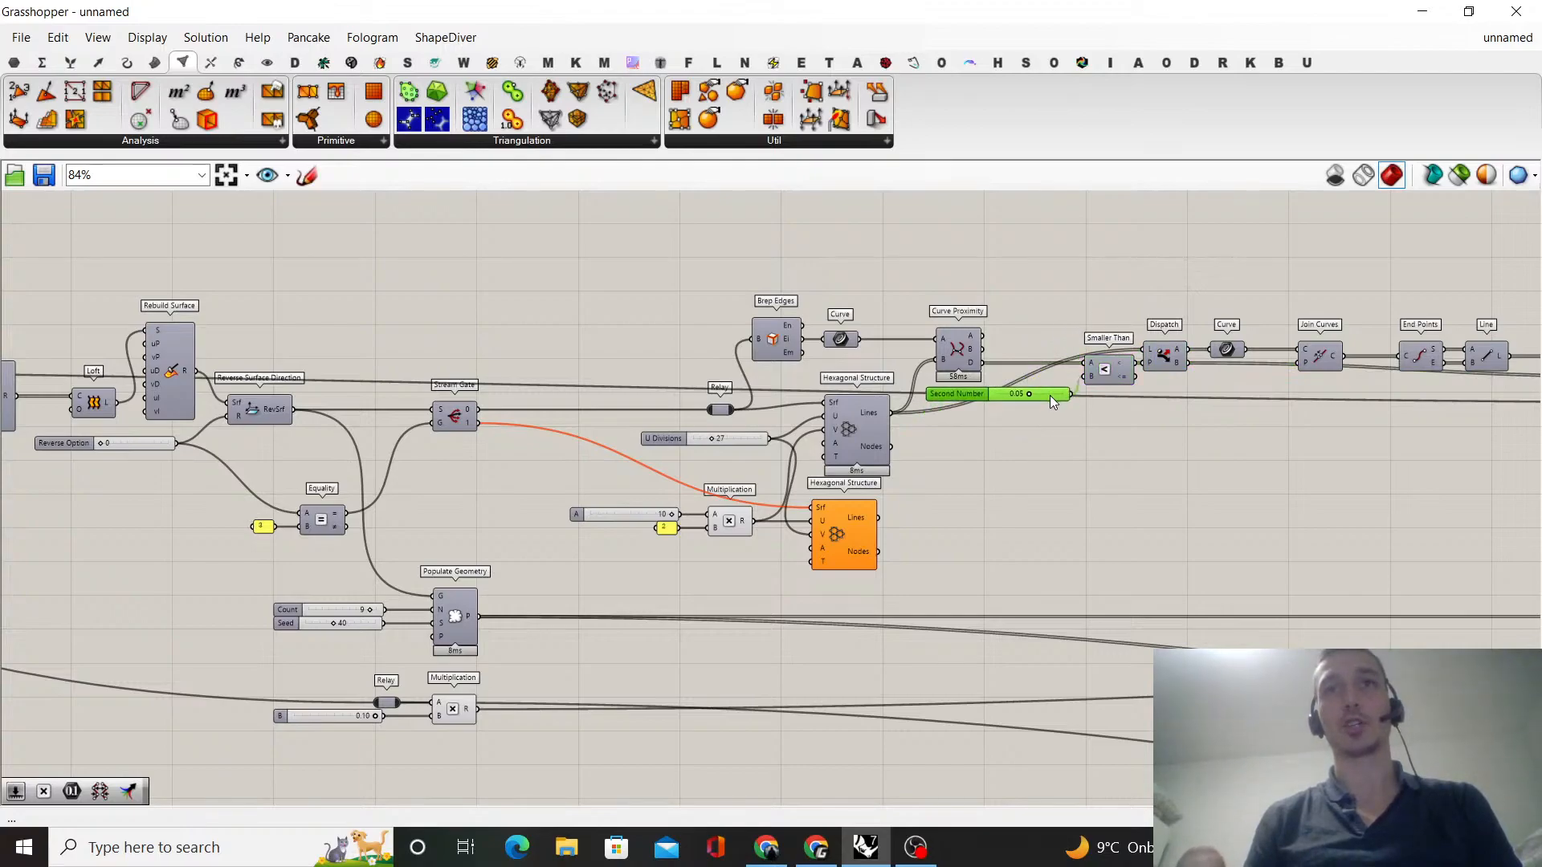
click(1030, 334)
drag(957, 351, 961, 357)
click(1066, 295)
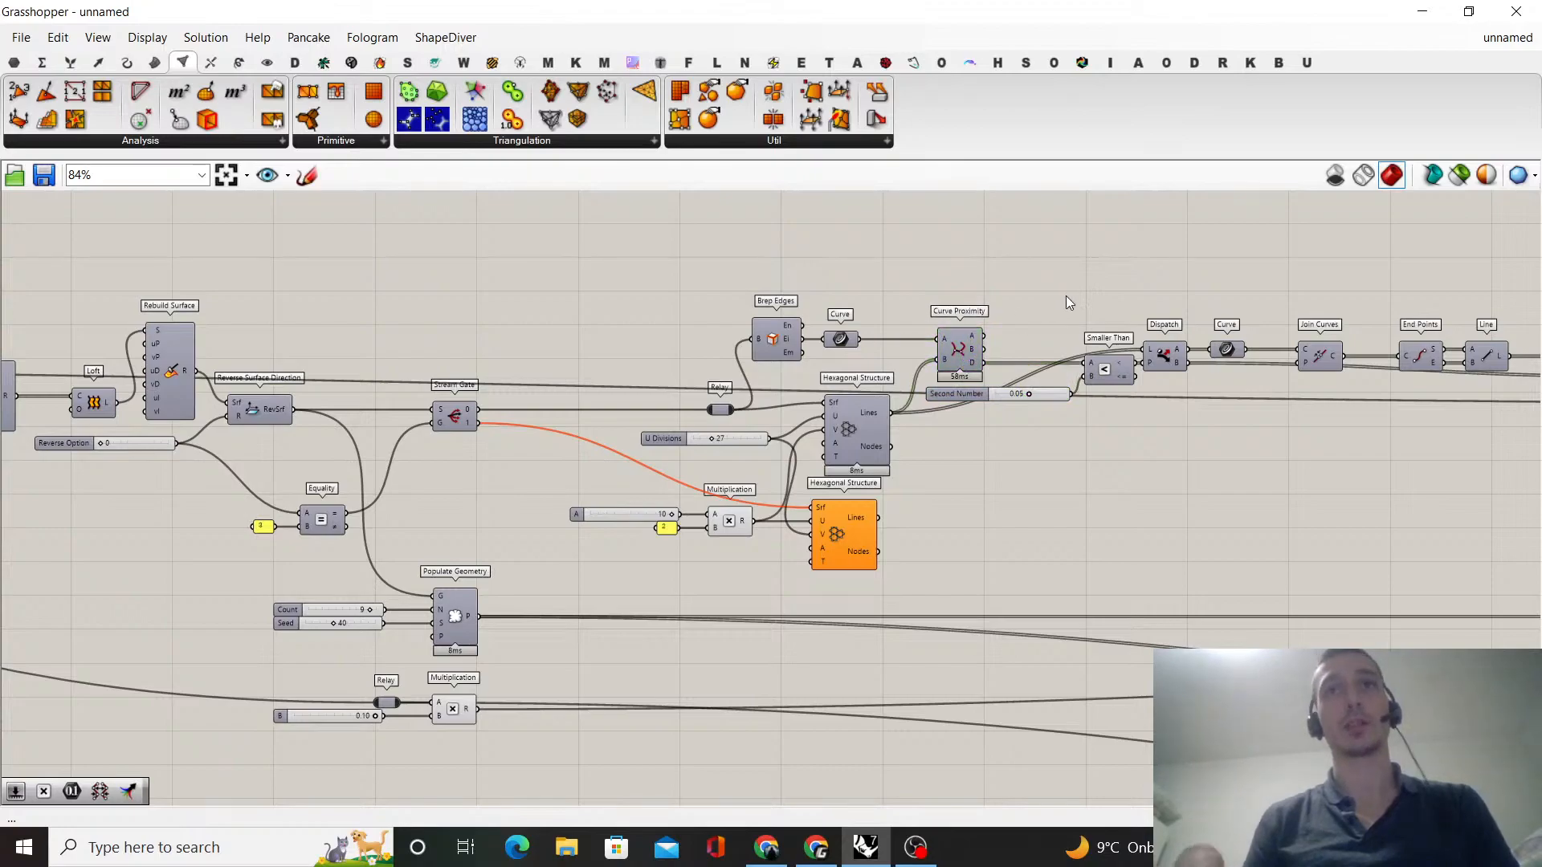
- Adjust the placement of Network From Lines after Merge and shift Pinch n Spread Points slightly farther along
right_drag(1197, 410, 528, 377)
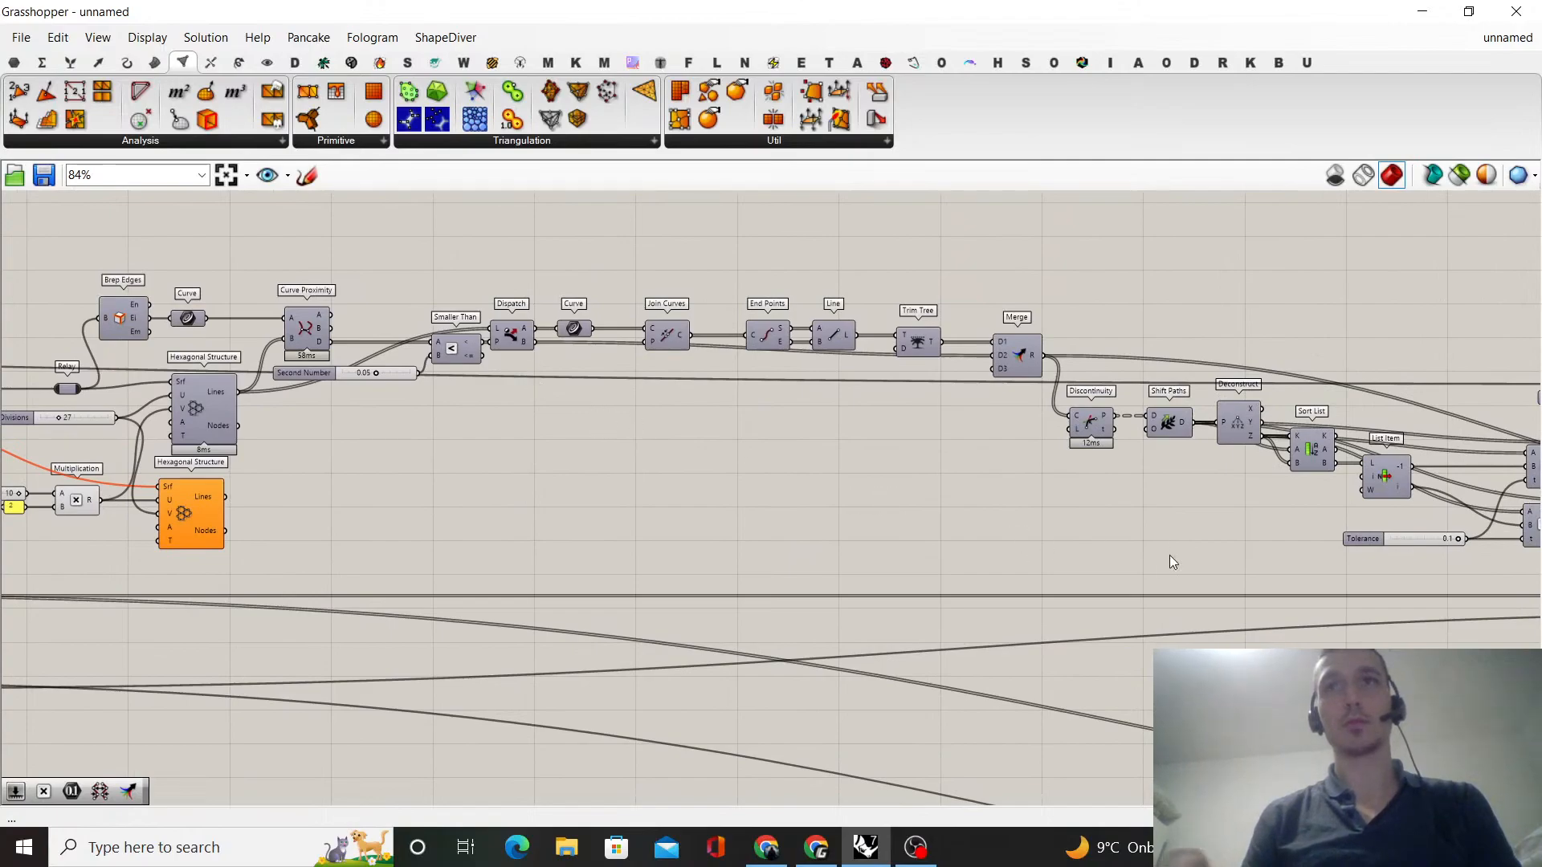
right_drag(1274, 528, 725, 488)
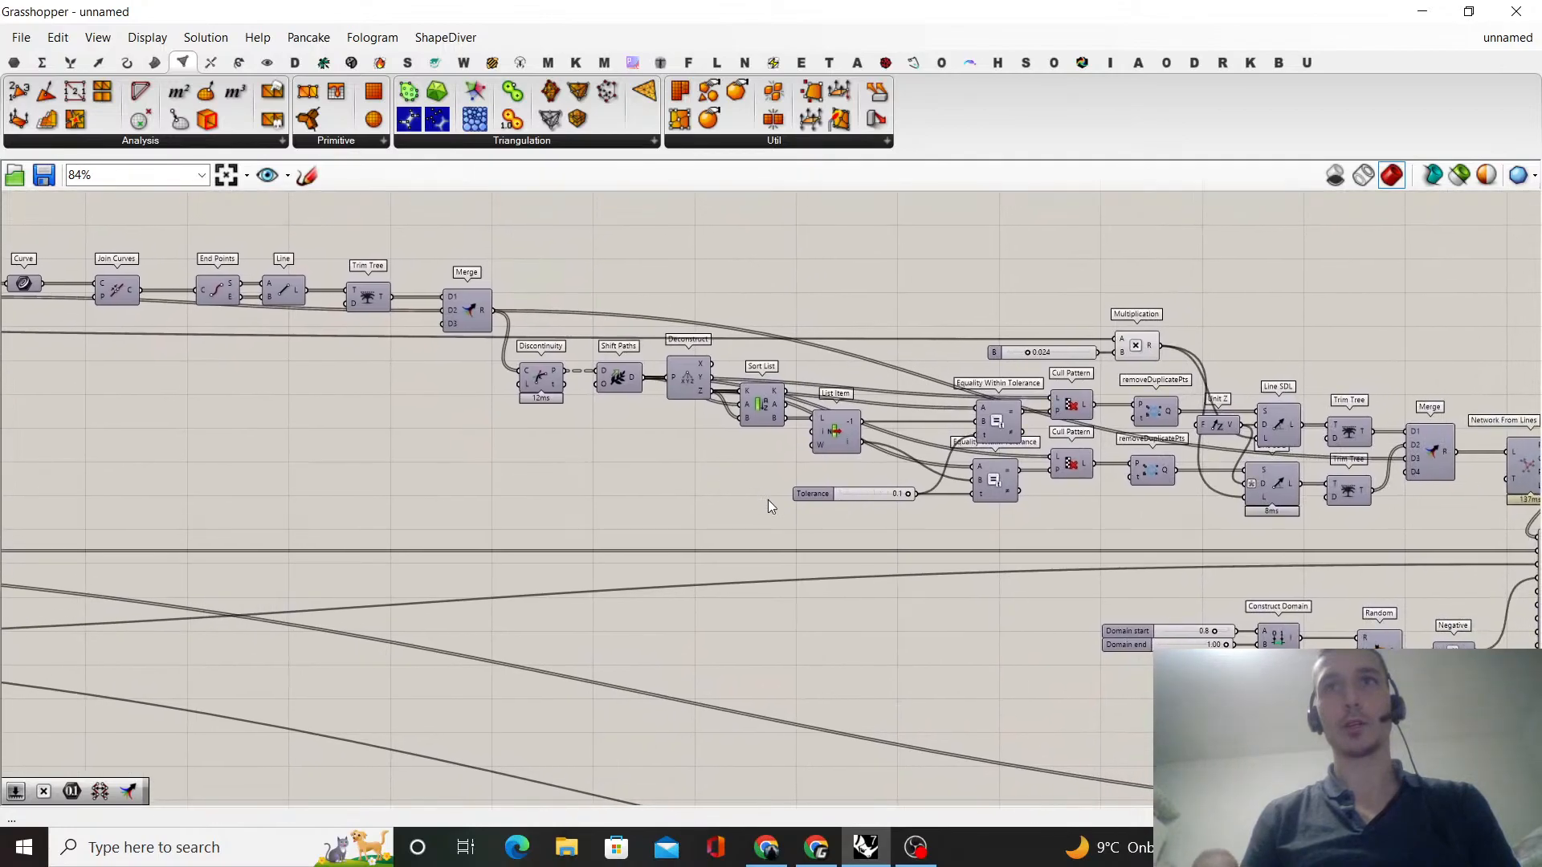
right_drag(1252, 545, 1139, 536)
click(1424, 469)
drag(1426, 474, 1398, 474)
drag(1457, 533, 1477, 533)
click(1478, 451)
drag(1386, 459, 1415, 459)
click(1434, 403)
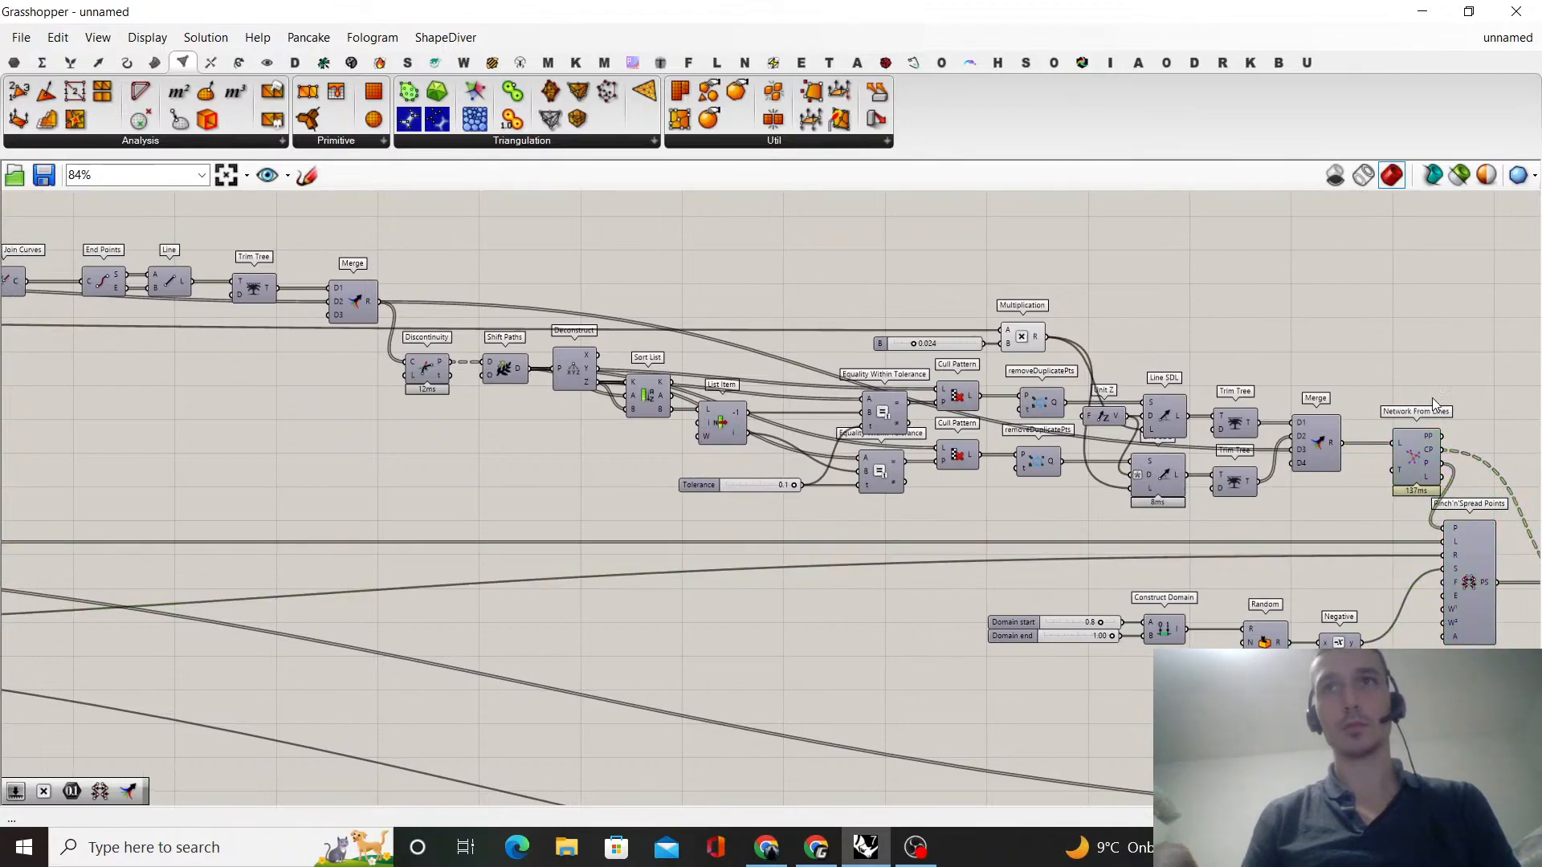
- Review the definition through to the Custom Preview and restore the Grasshopper window to its smaller size
right_drag(1432, 399, 740, 332)
right_drag(1251, 545, 858, 358)
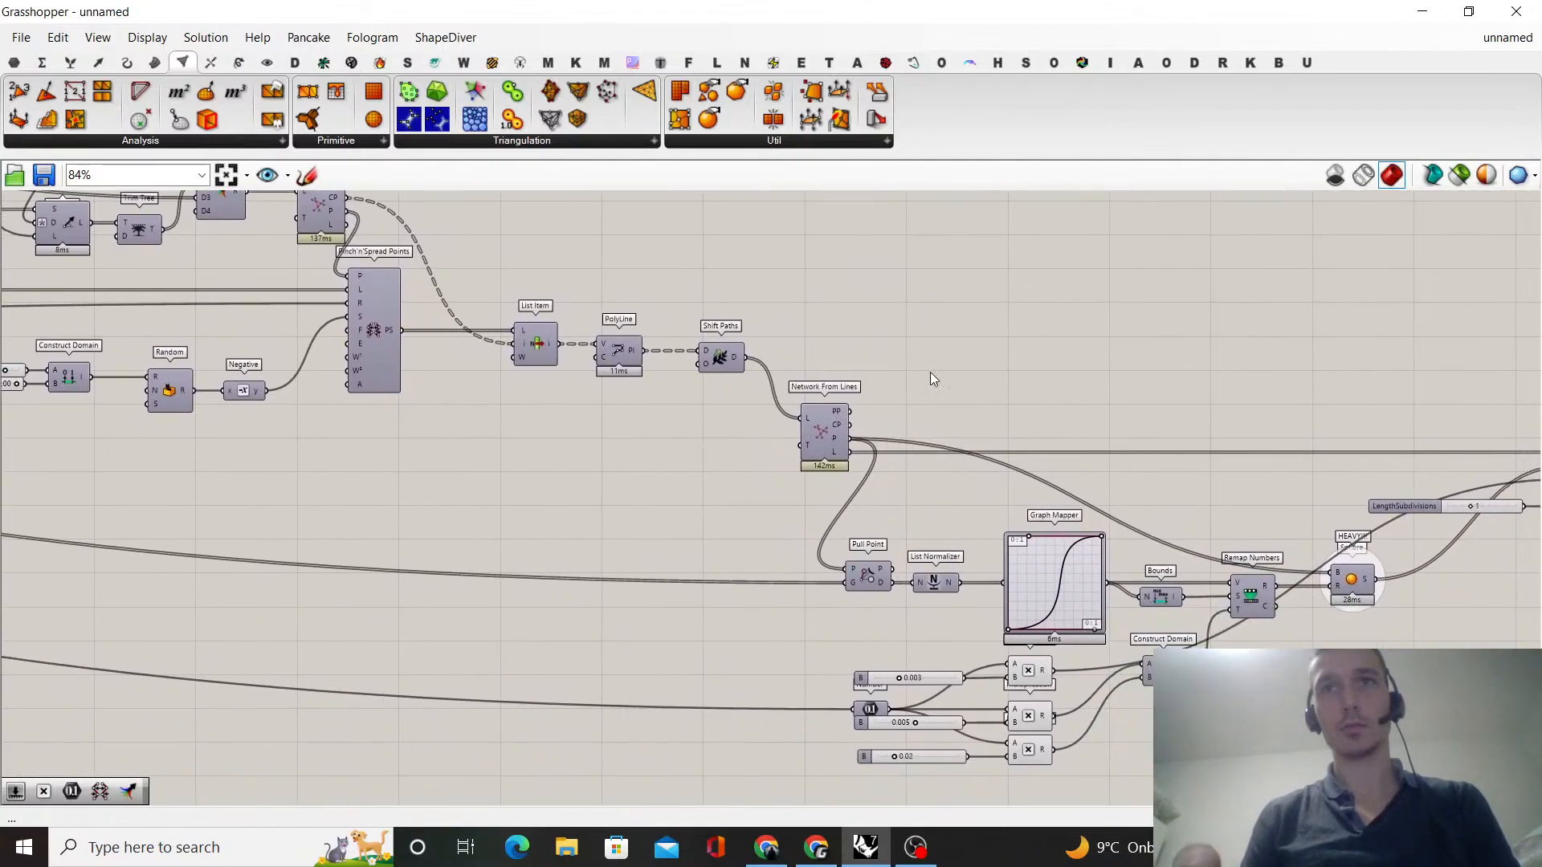
right_drag(1006, 378, 846, 364)
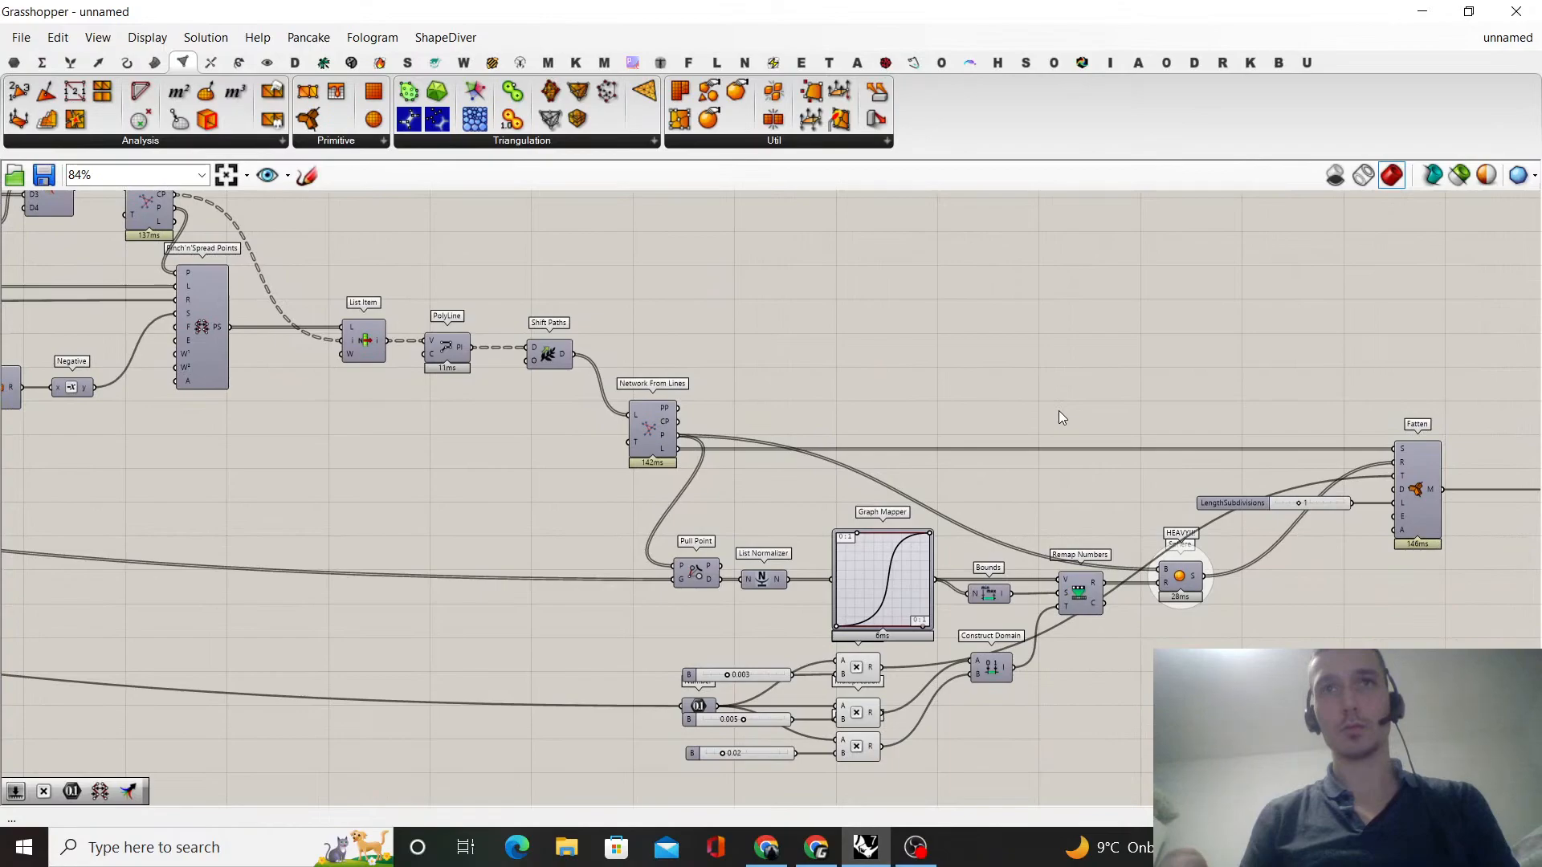
right_drag(1261, 366, 684, 312)
click(1485, 10)
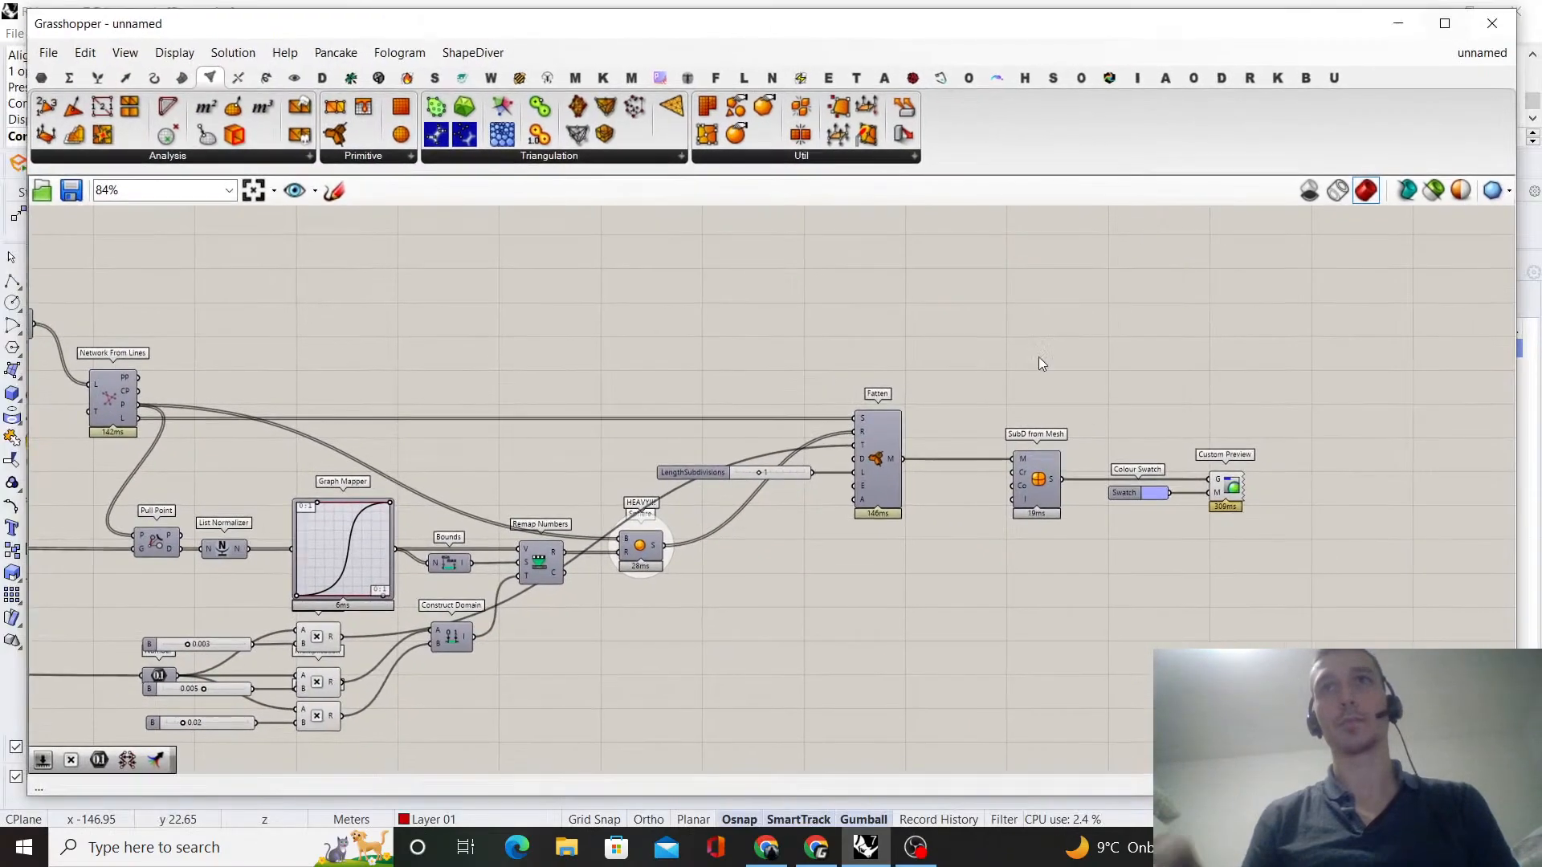
- Narrow the Grasshopper window to uncover the Rhino Perspective viewport beside it
drag(28, 408, 763, 439)
scroll(1288, 371, down, 4)
right_drag(1287, 371, 1101, 387)
scroll(1280, 460, up, 4)
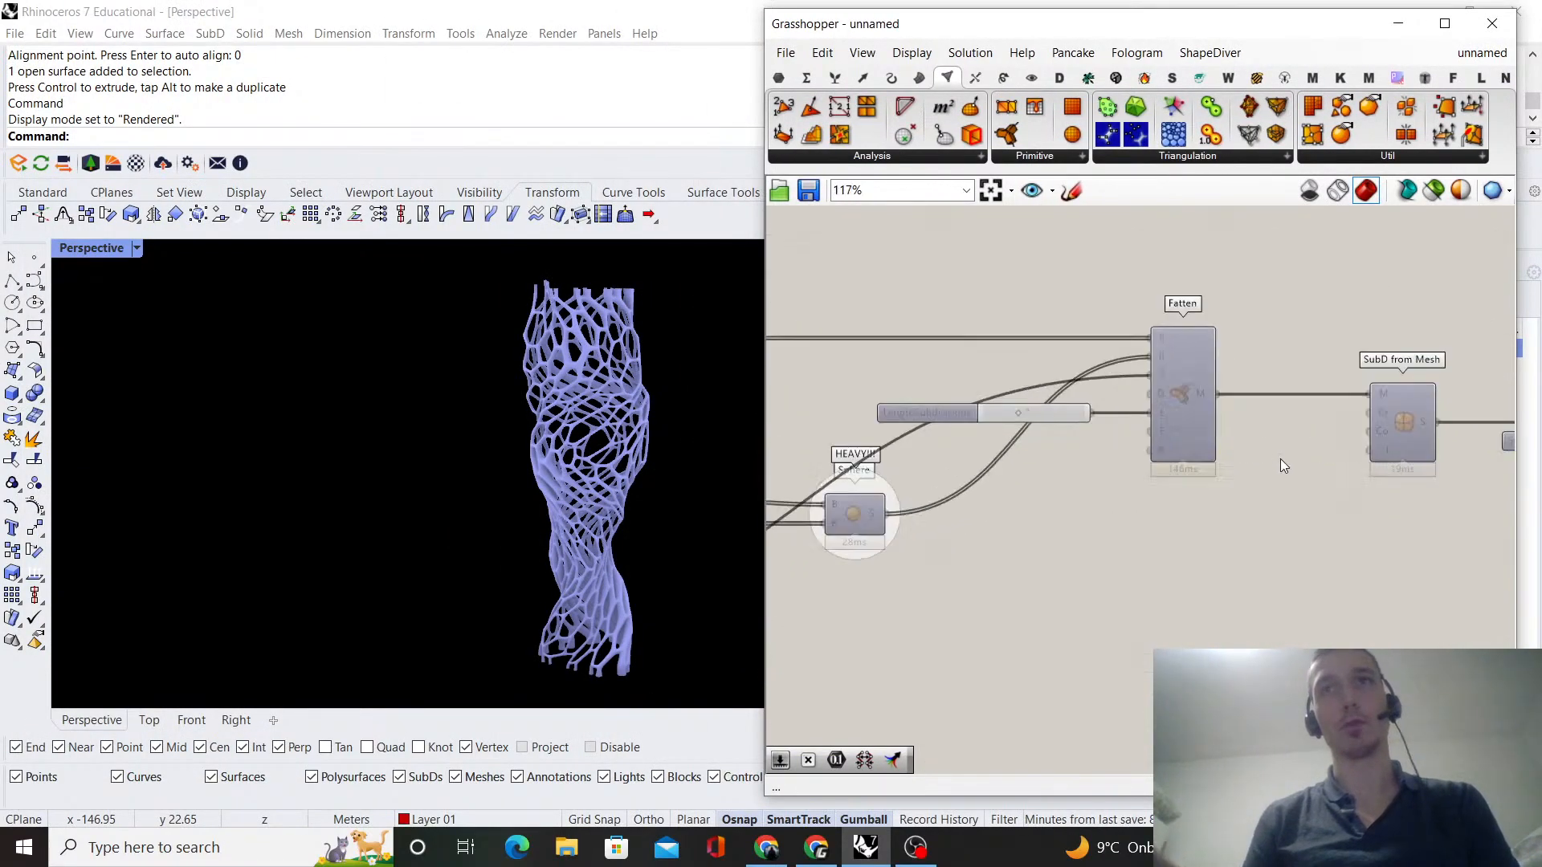
- Move SubD from Mesh, Colour Swatch and Custom Preview together farther away from Fatten to free up space between them
right_drag(1278, 399, 957, 407)
scroll(892, 408, down, 2)
drag(1299, 513, 1030, 408)
drag(1031, 407, 1340, 428)
click(1252, 304)
right_drag(1252, 305, 1229, 333)
- Examine the struts and junctions of the lattice column up close in the Perspective viewport
scroll(667, 418, up, 10)
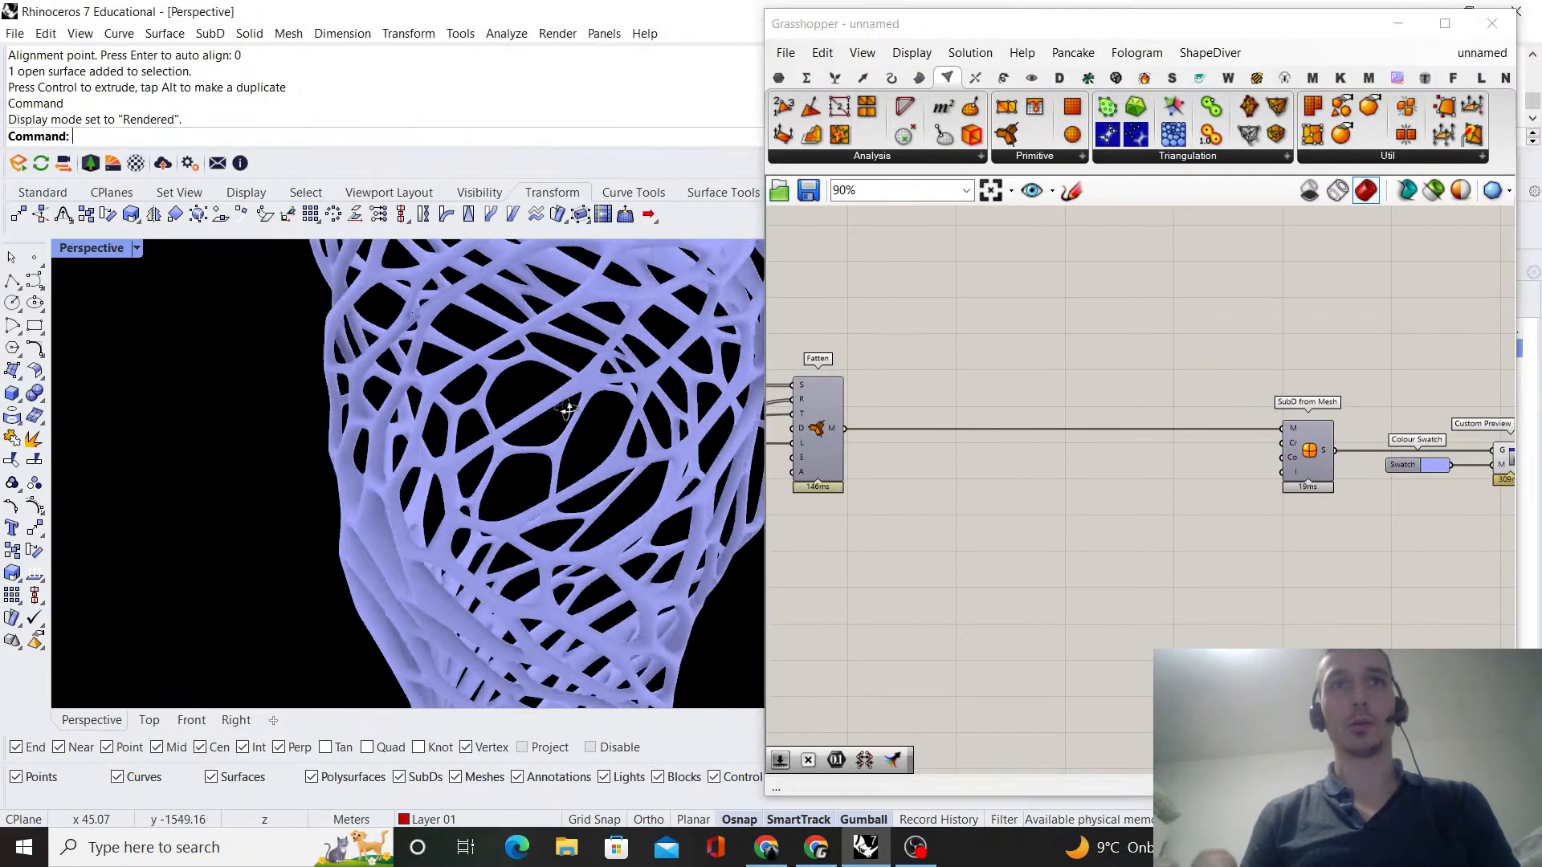
scroll(536, 388, up, 8)
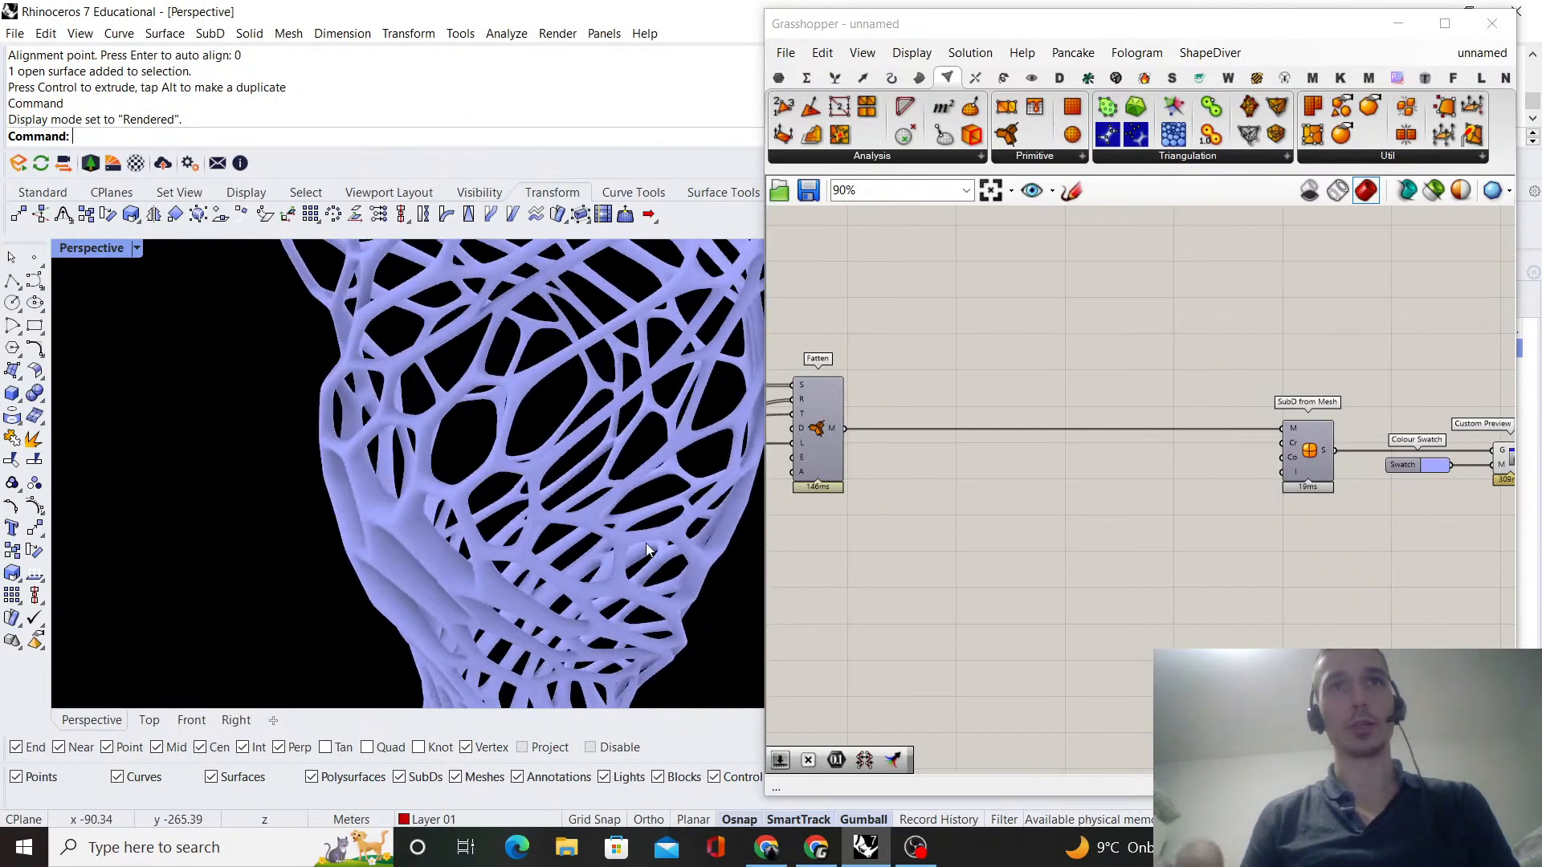
scroll(996, 425, down, 2)
right_drag(993, 417, 1019, 460)
scroll(918, 454, up, 7)
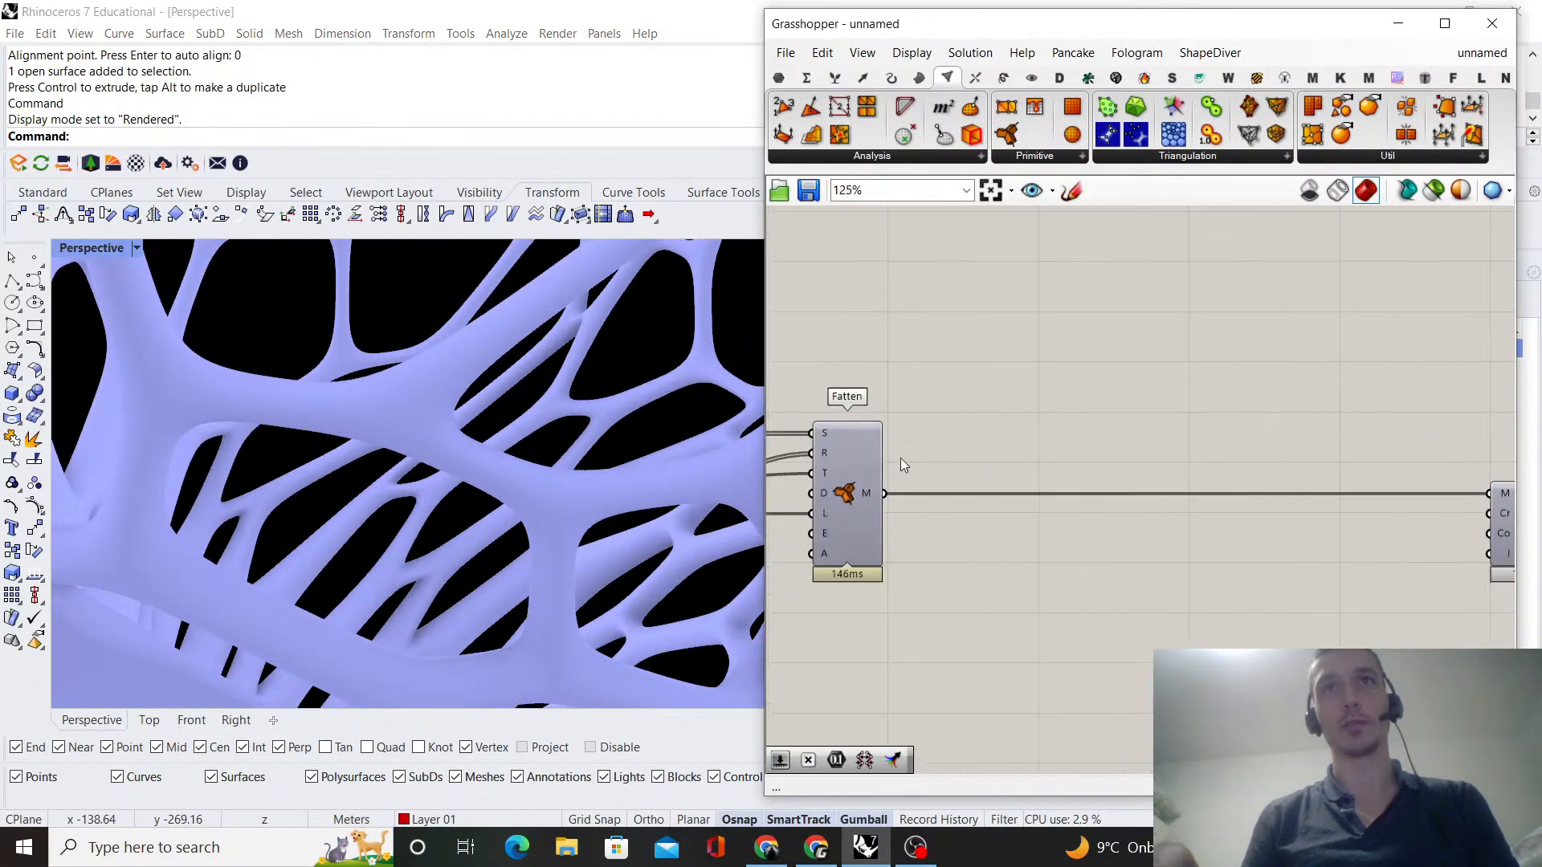
click(864, 475)
click(956, 353)
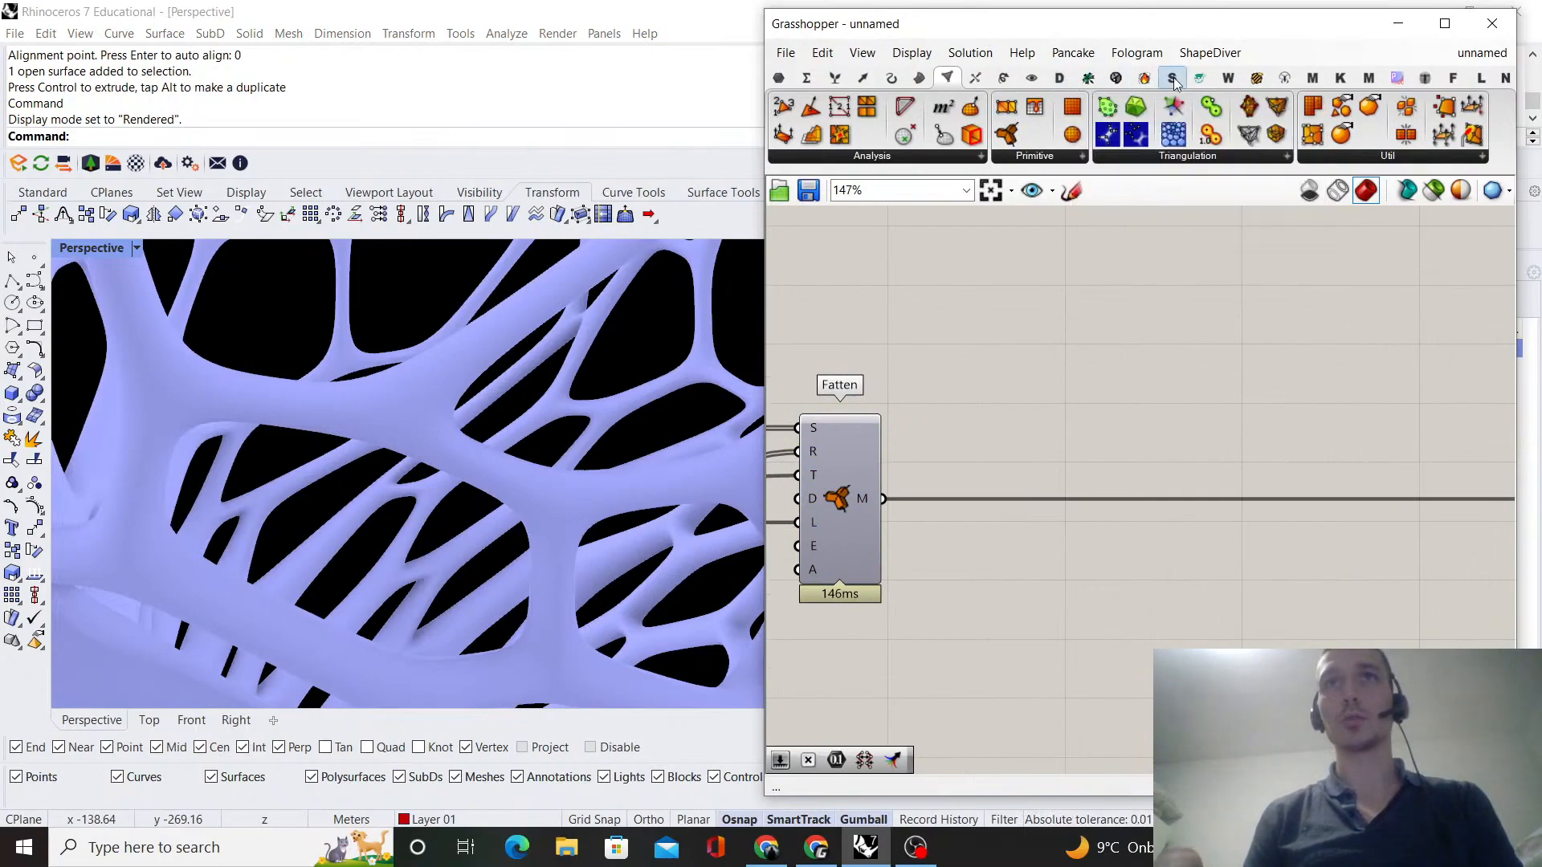
- Add a Weaverbird's Catmull-Clark Subdivision component and feed it with Fatten's mesh output
click(1228, 77)
drag(1153, 117, 1030, 388)
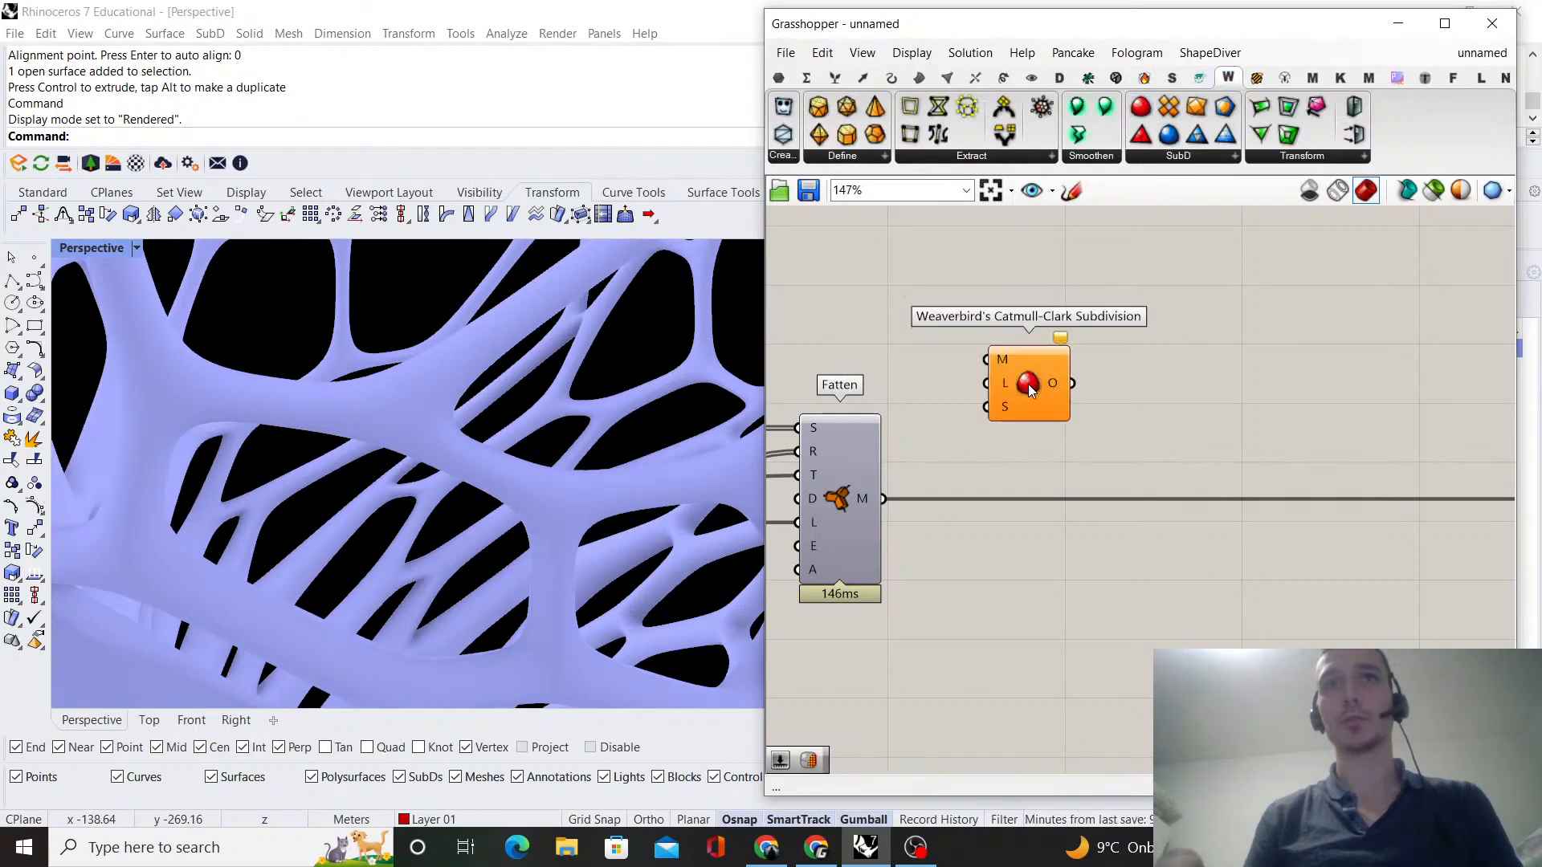
drag(883, 499, 1022, 376)
key(ctrl+z)
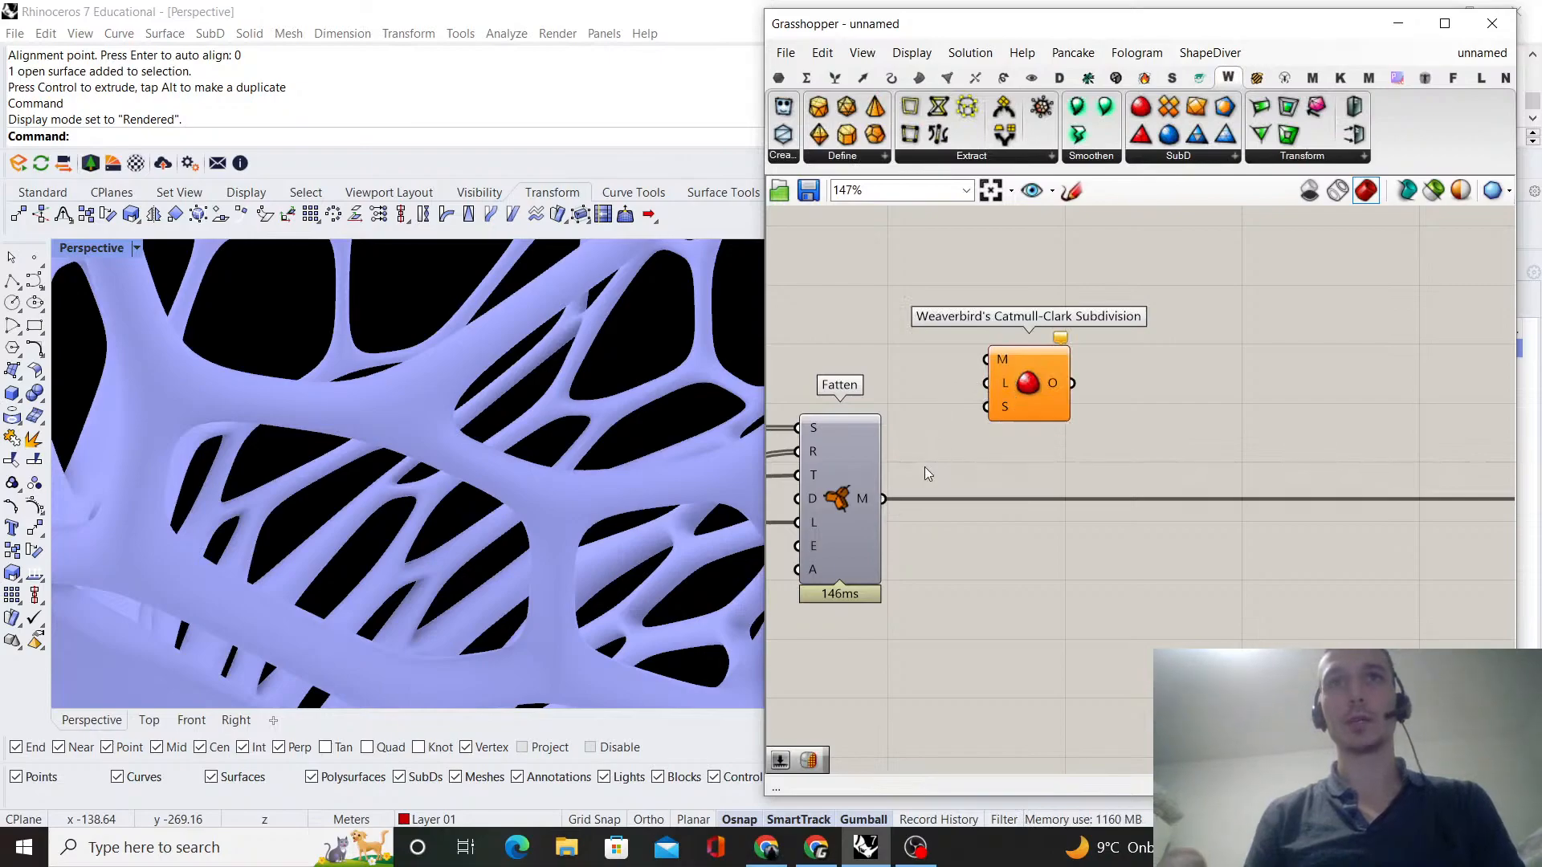
drag(884, 498, 1106, 426)
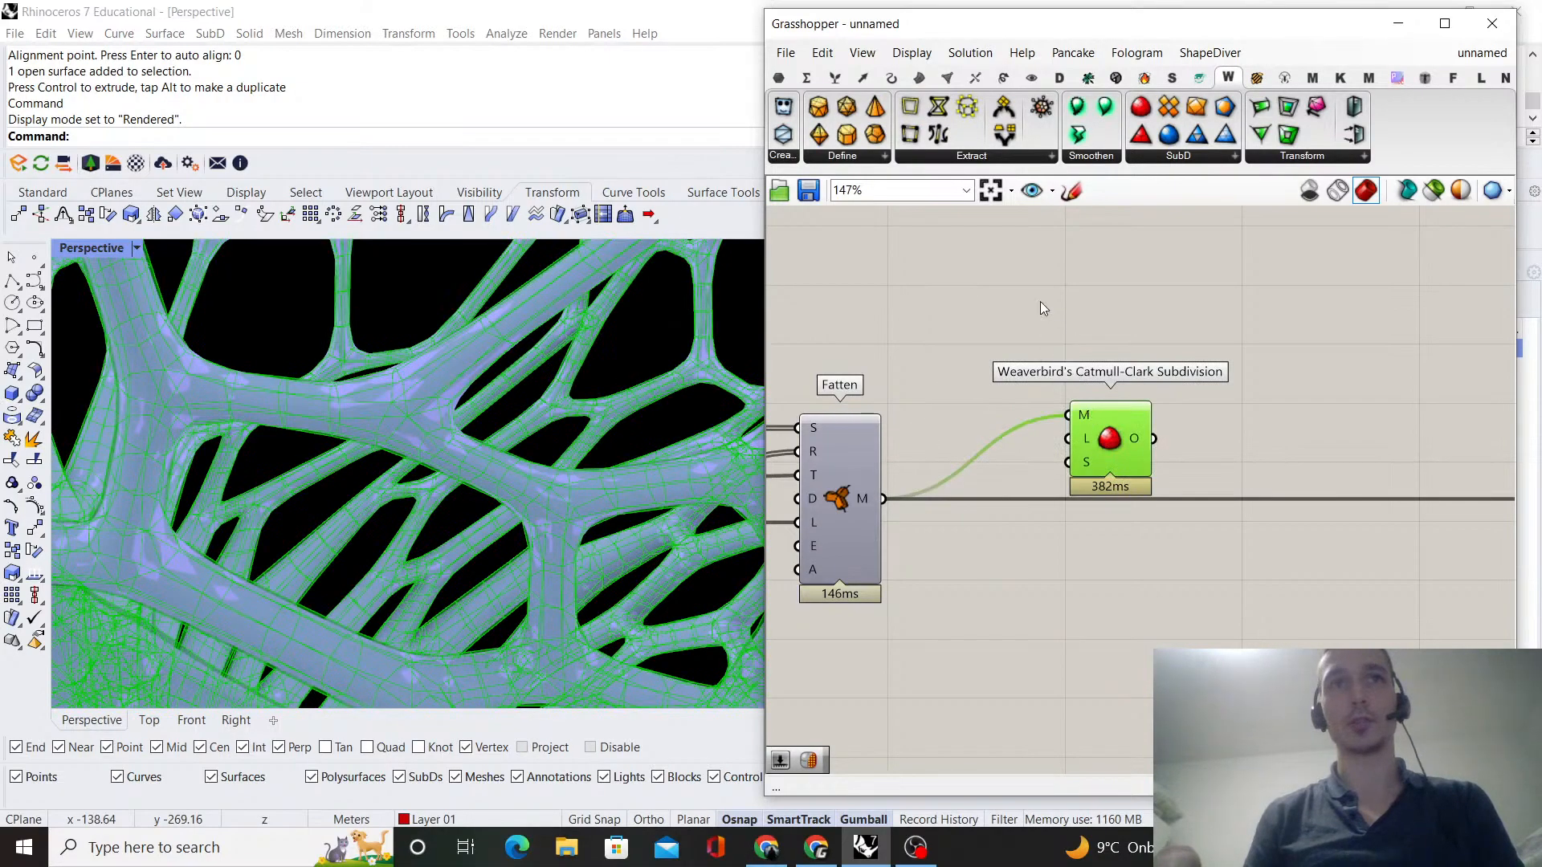
- Turn off the preview of the Catmull-Clark Subdivision component
click(1055, 336)
click(1112, 450)
right_click(1217, 373)
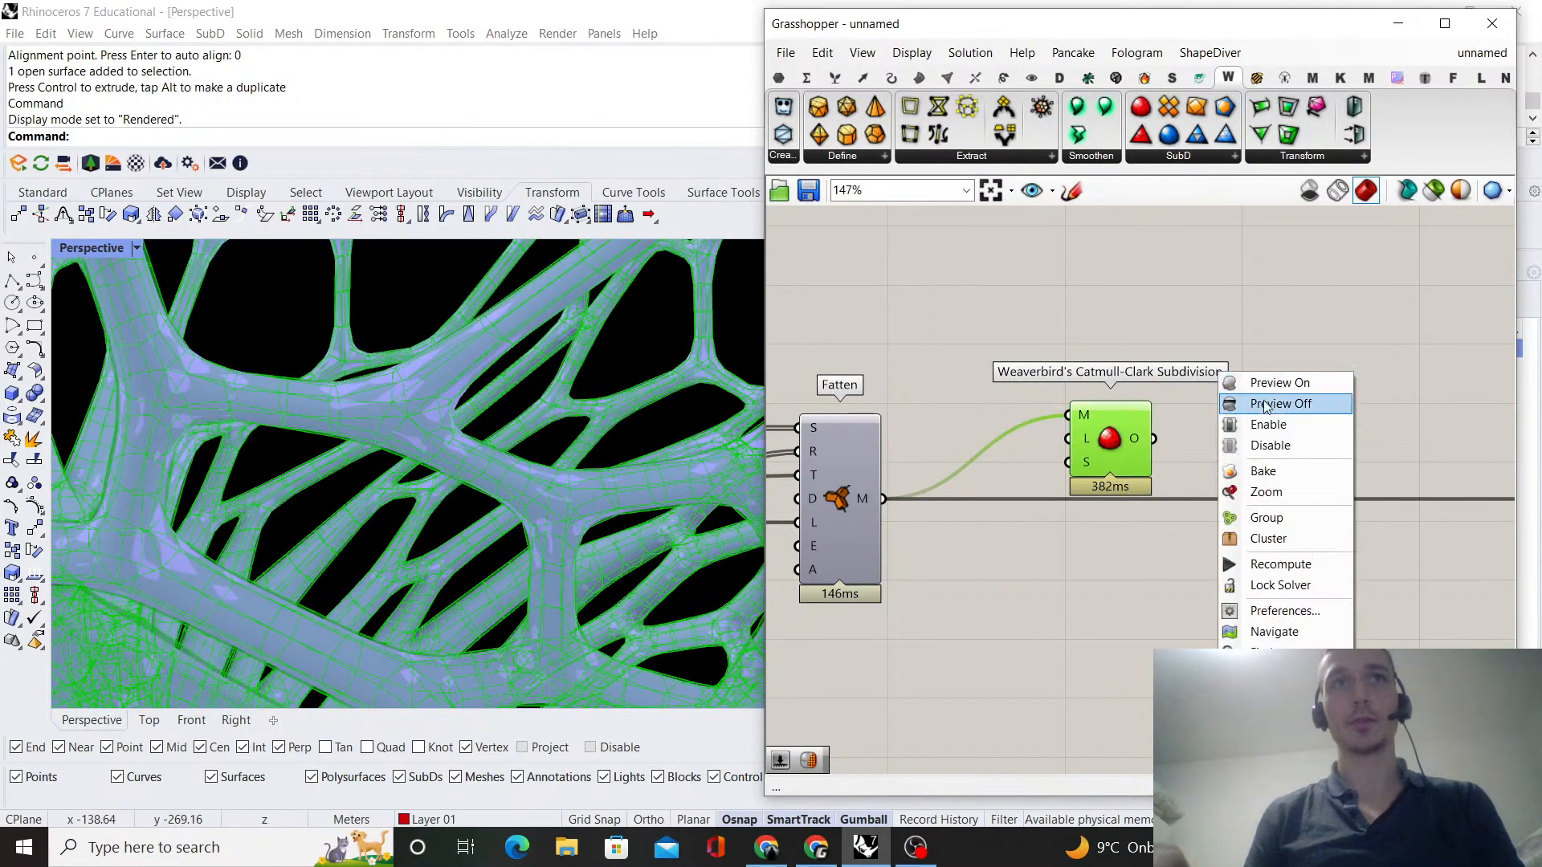
click(1271, 394)
- Feed the Catmull-Clark output into SubD from Mesh and place the subdivision component just before it
scroll(851, 414, down, 4)
scroll(1130, 425, up, 2)
drag(970, 420, 1286, 462)
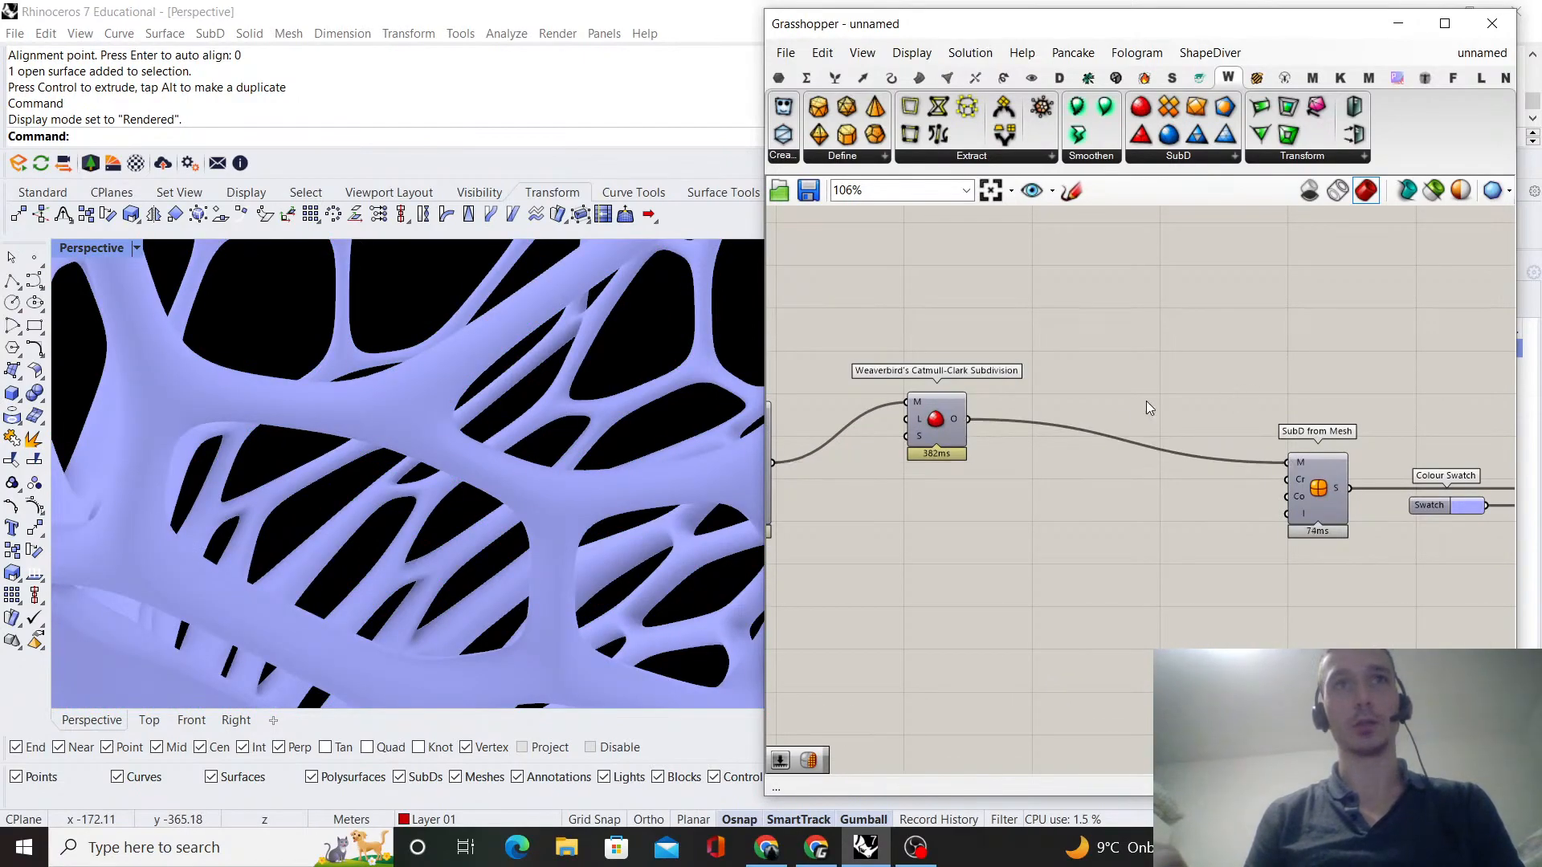
drag(940, 419, 1132, 479)
click(1055, 365)
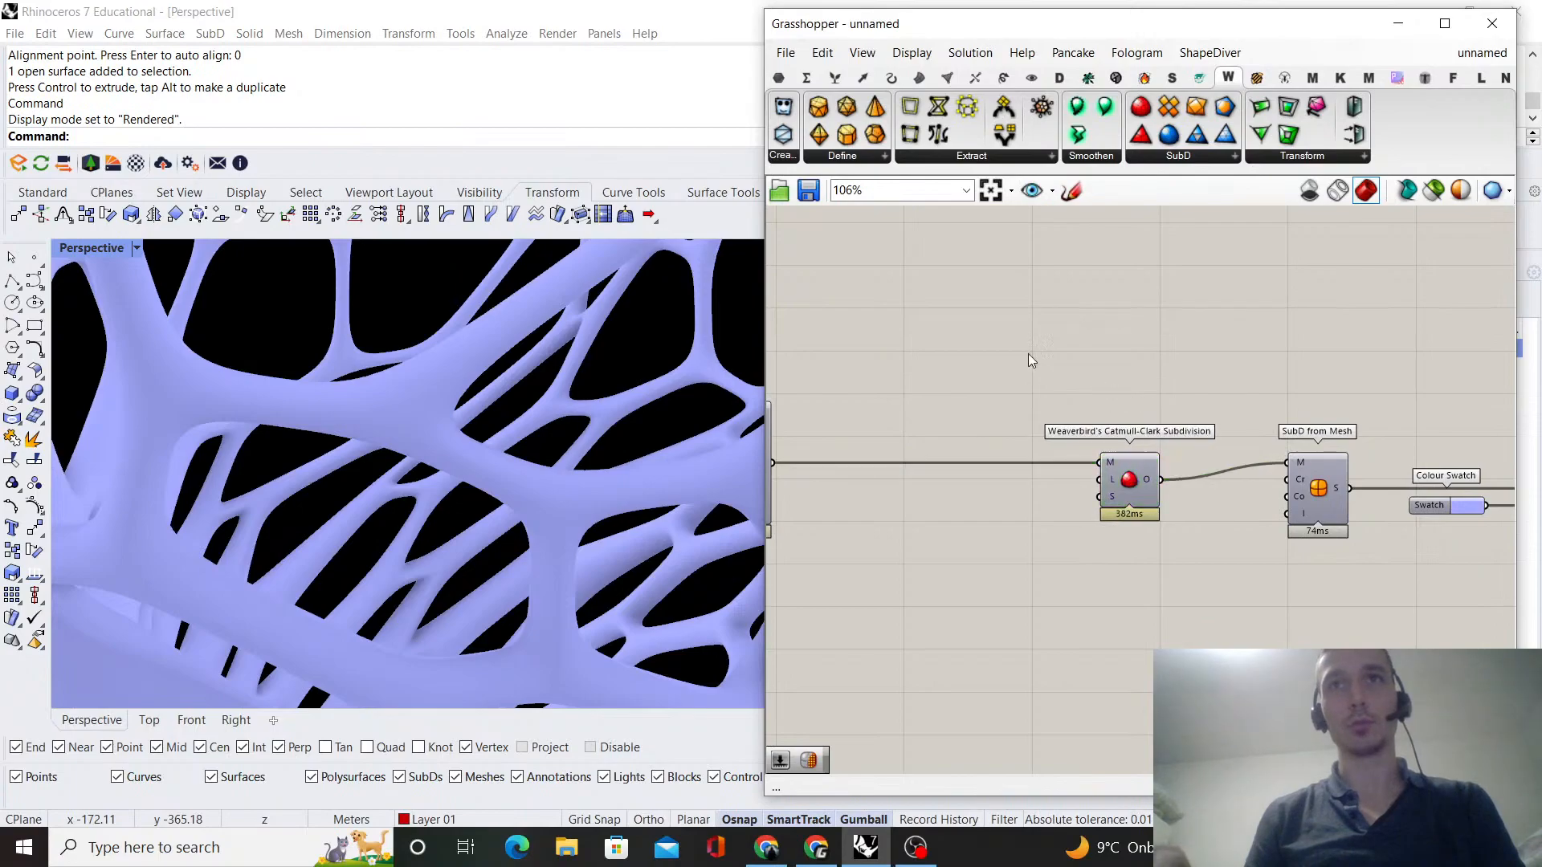
right_drag(1054, 366, 1114, 375)
- Turn the Catmull-Clark preview back on to inspect the subdivided mesh and move the component next to Fatten
right_click(1166, 480)
click(1222, 402)
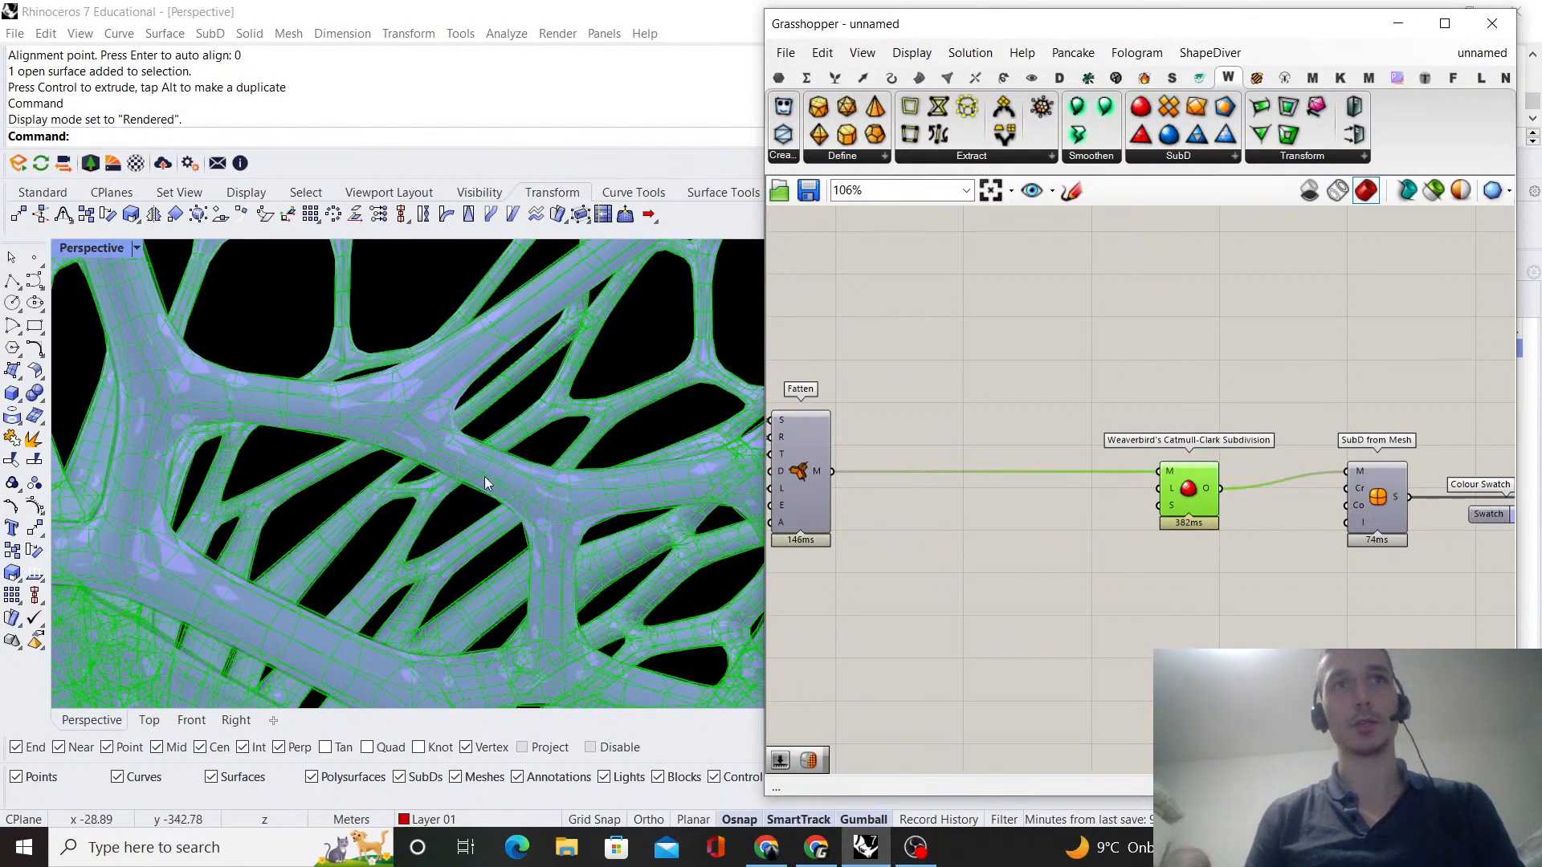
scroll(562, 549, down, 4)
right_drag(566, 553, 503, 386)
click(1082, 380)
drag(1176, 477, 944, 478)
click(1193, 226)
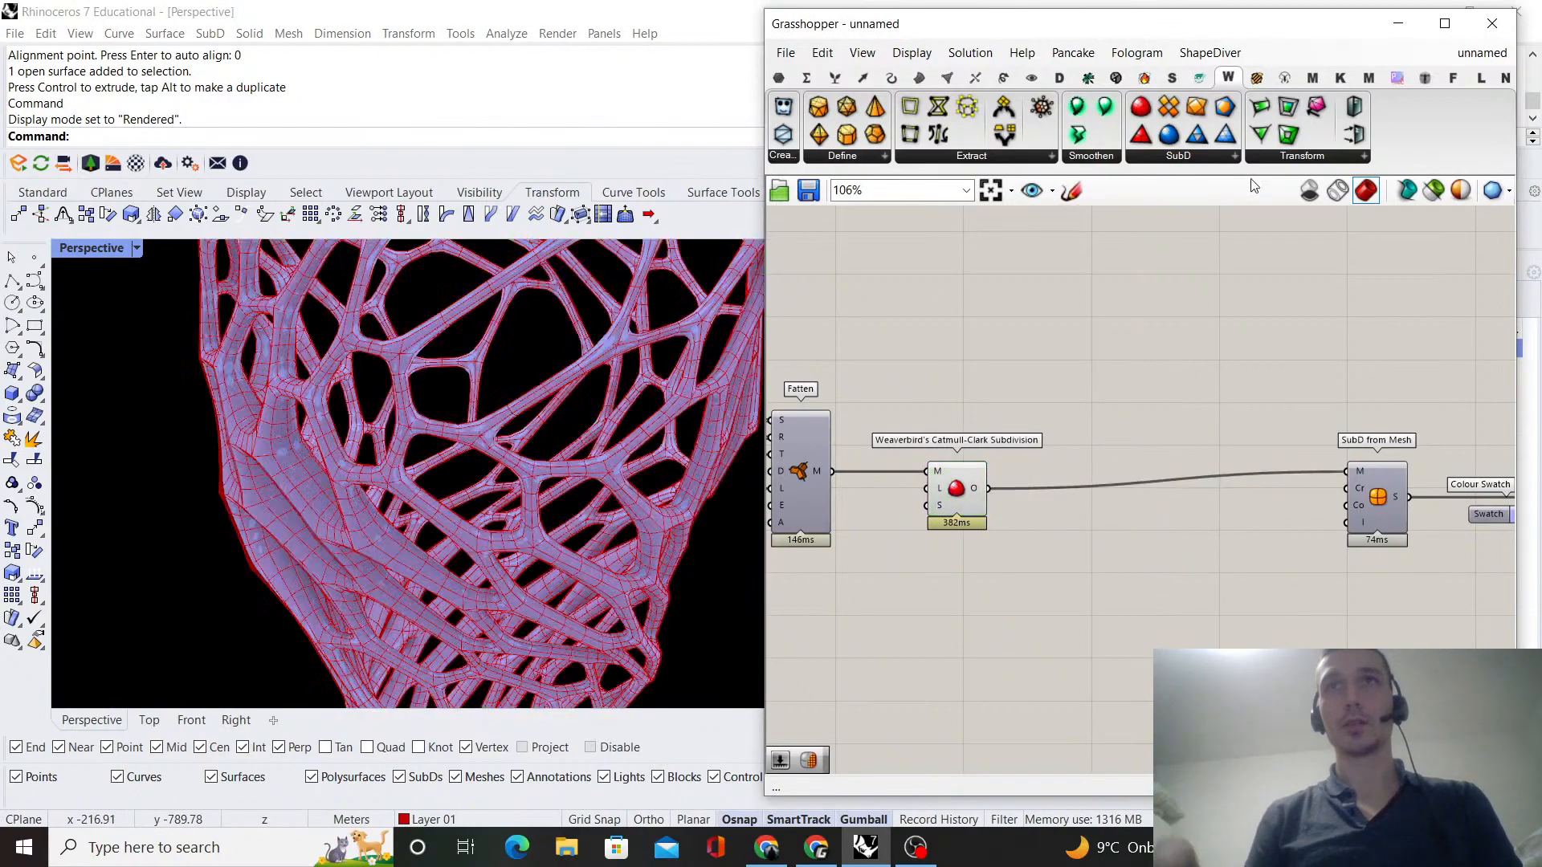
- Add Weaverbird's Picture Frame after Catmull-Clark, connect it to the subdivided mesh, and hide the Catmull-Clark preview
mouse_move(1289, 135)
mouse_down()
mouse_move(1109, 421)
mouse_move(1137, 505)
mouse_up()
click(1060, 512)
drag(1032, 548, 952, 464)
right_click(965, 417)
click(1001, 448)
click(1085, 397)
right_drag(1086, 397, 1047, 371)
scroll(550, 446, up, 10)
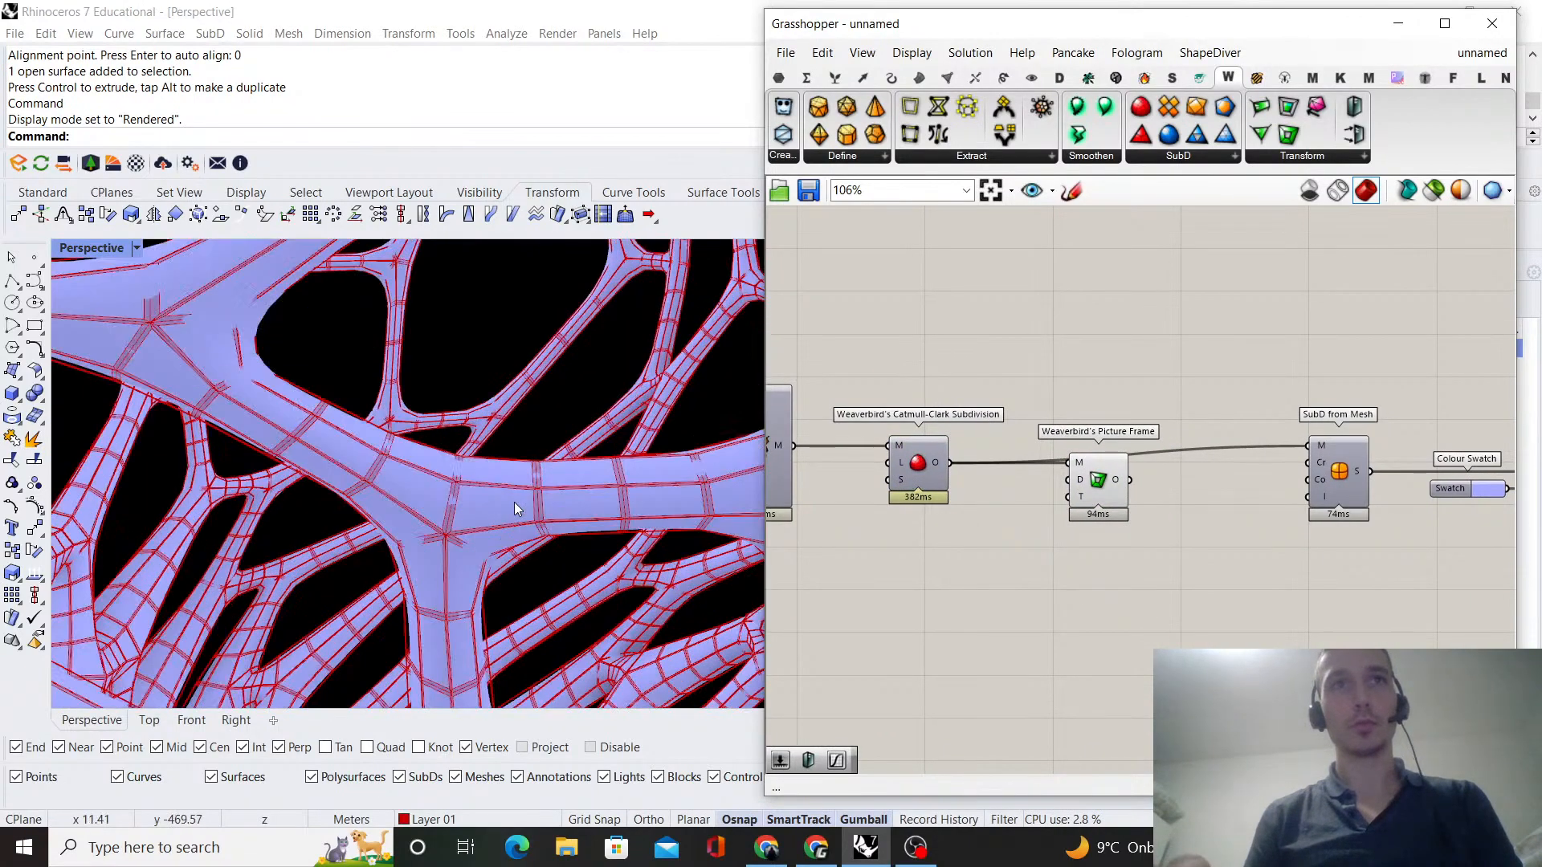
- Add Weaverbird's Mesh Thicken and connect Picture Frame's output to its mesh input
scroll(513, 526, down, 8)
drag(1350, 119, 1256, 487)
scroll(1132, 490, up, 3)
click(1257, 413)
right_drag(1106, 479, 1117, 444)
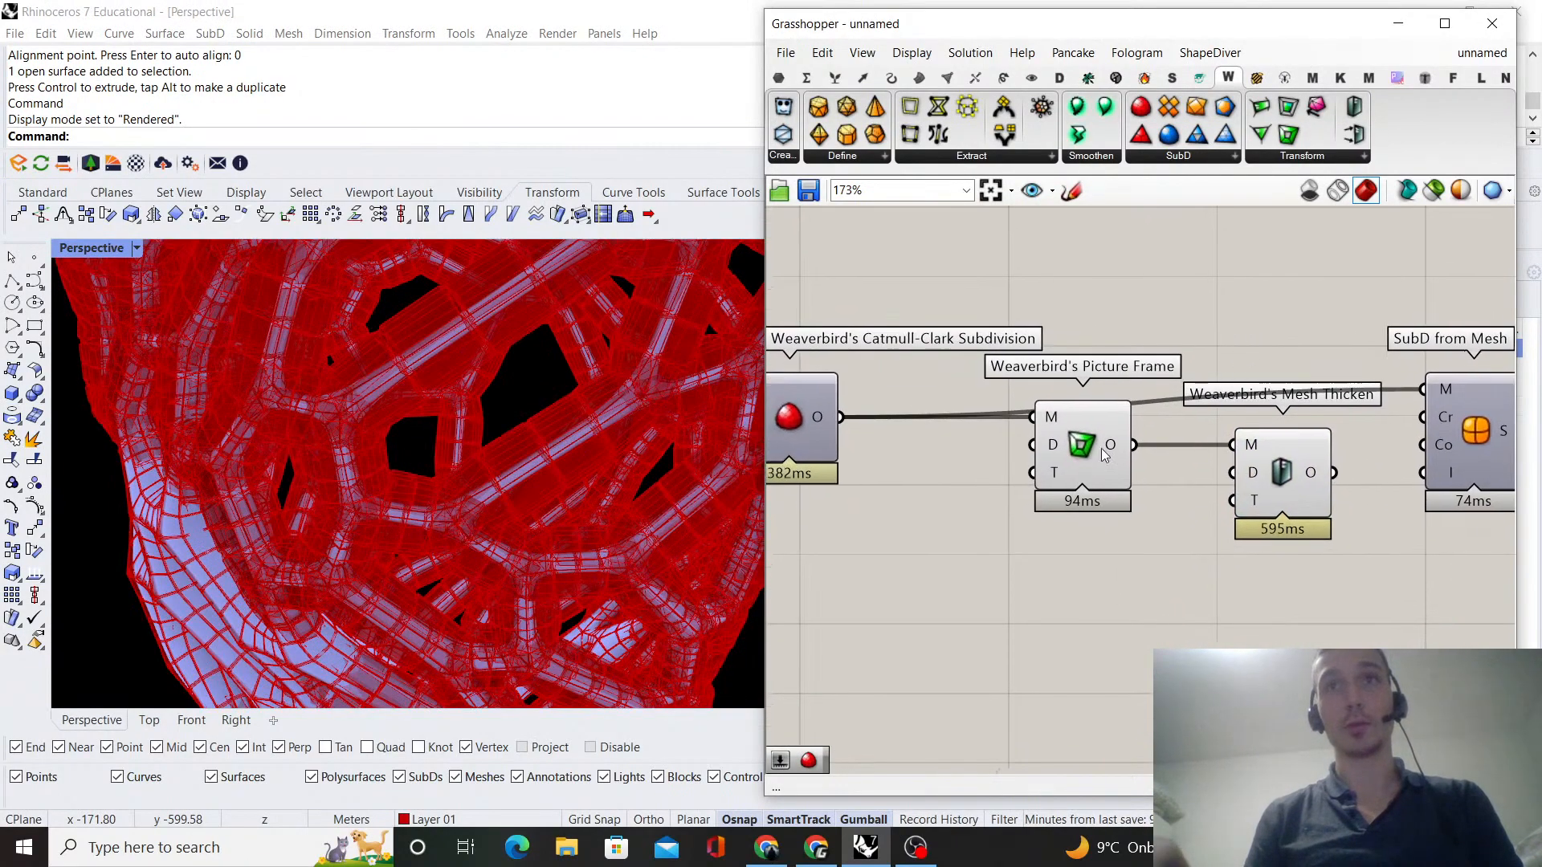
- Create a 0.5 number slider and connect it to Mesh Thicken's distance input
double_click(1117, 604)
text(0.5)
key(Return)
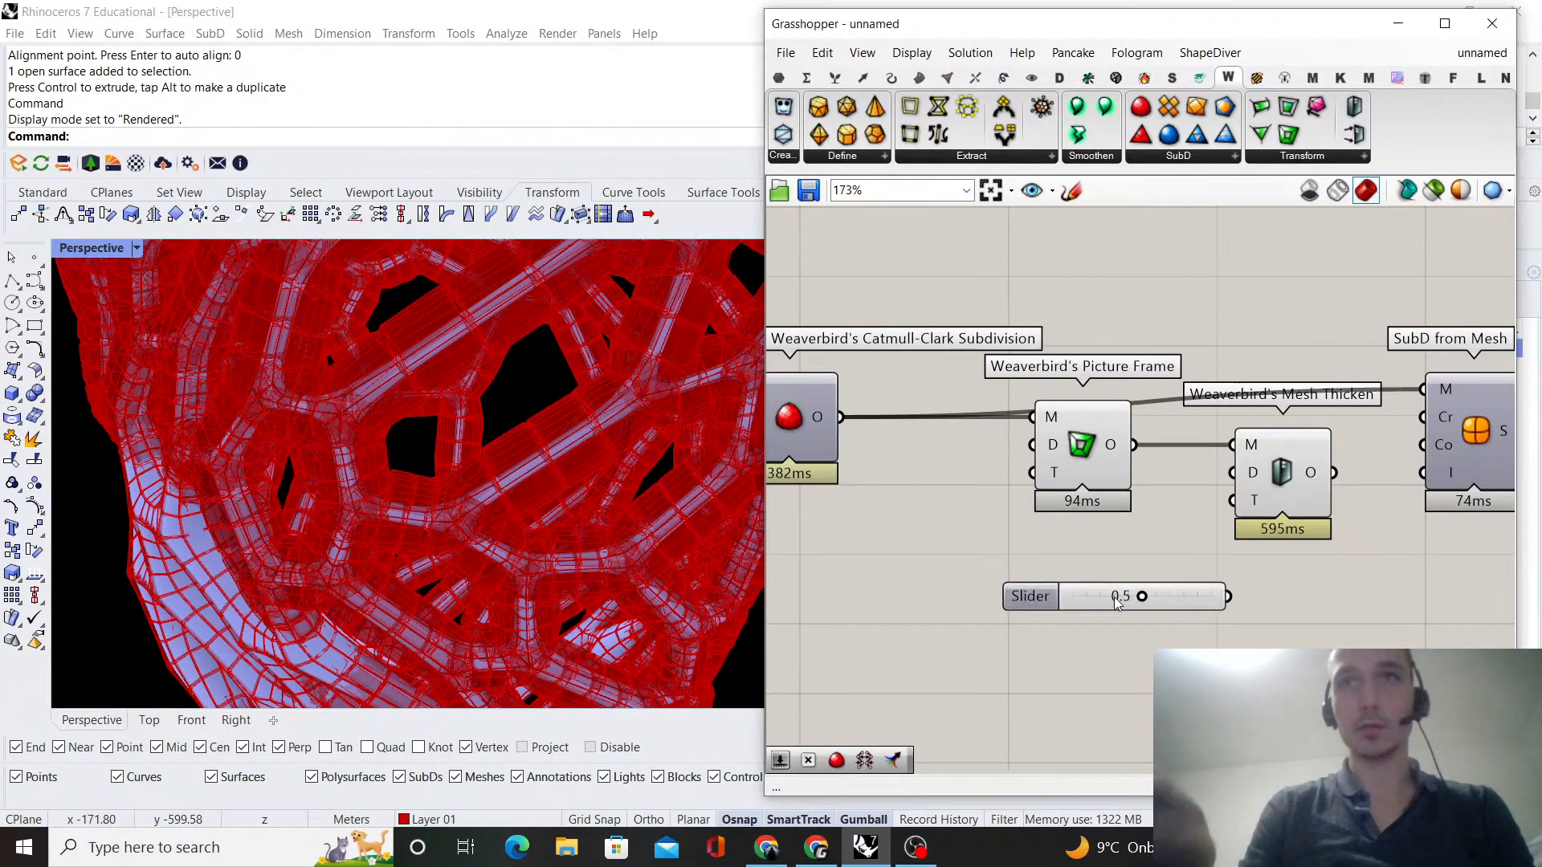
scroll(1144, 600, up, 2)
drag(1205, 602, 1270, 426)
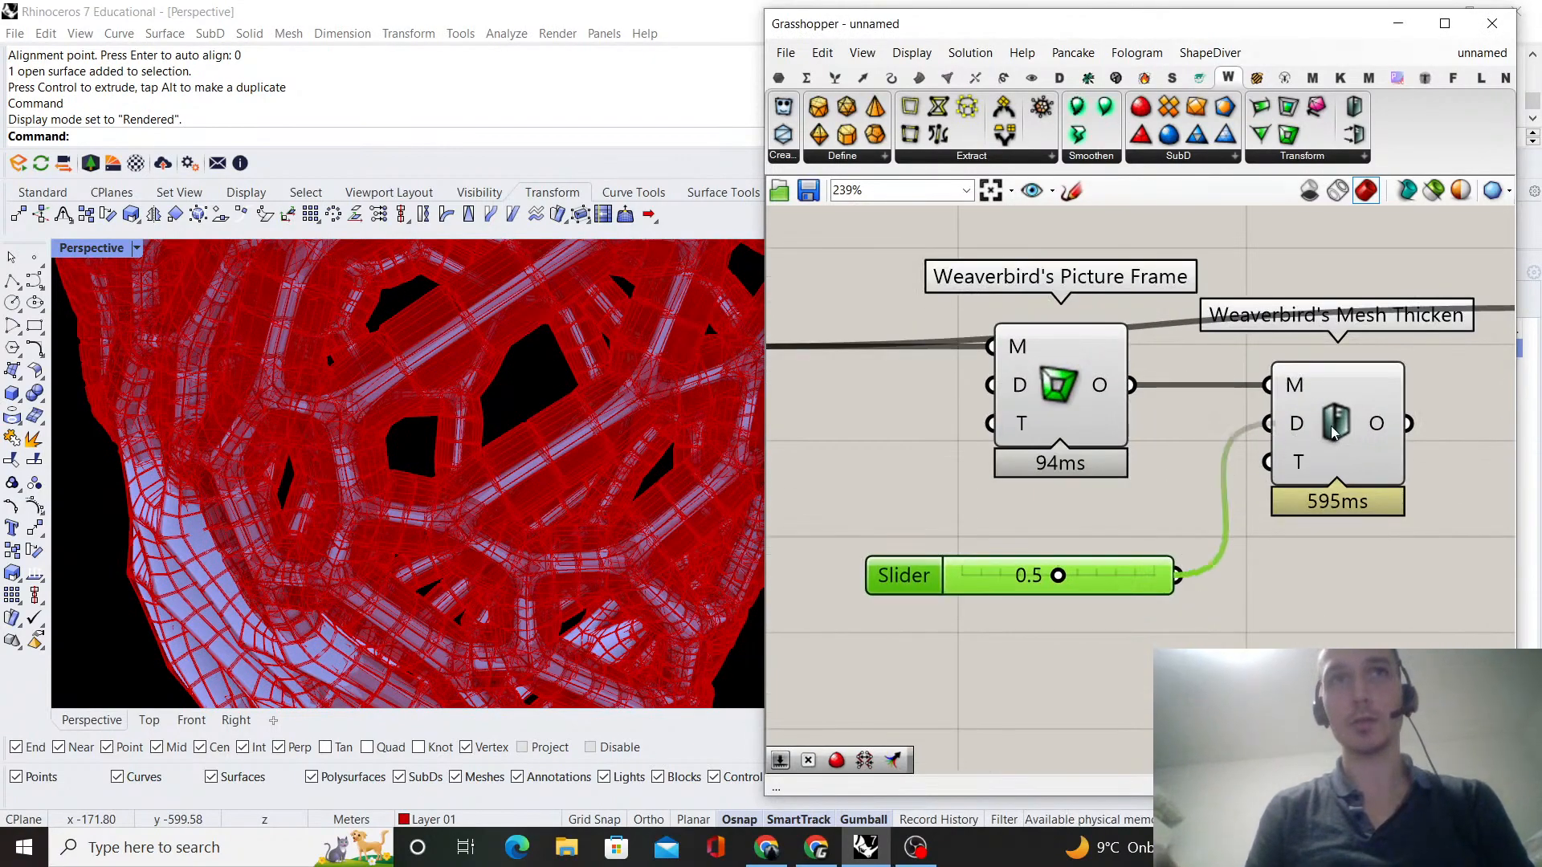
click(1357, 457)
click(1329, 602)
- Shift SubD from Mesh, Colour Swatch and Custom Preview farther away from Mesh Thicken
scroll(1329, 602, down, 3)
right_drag(1329, 602, 929, 566)
scroll(929, 566, down, 3)
drag(1326, 586, 1045, 448)
drag(1036, 469, 1227, 470)
click(985, 382)
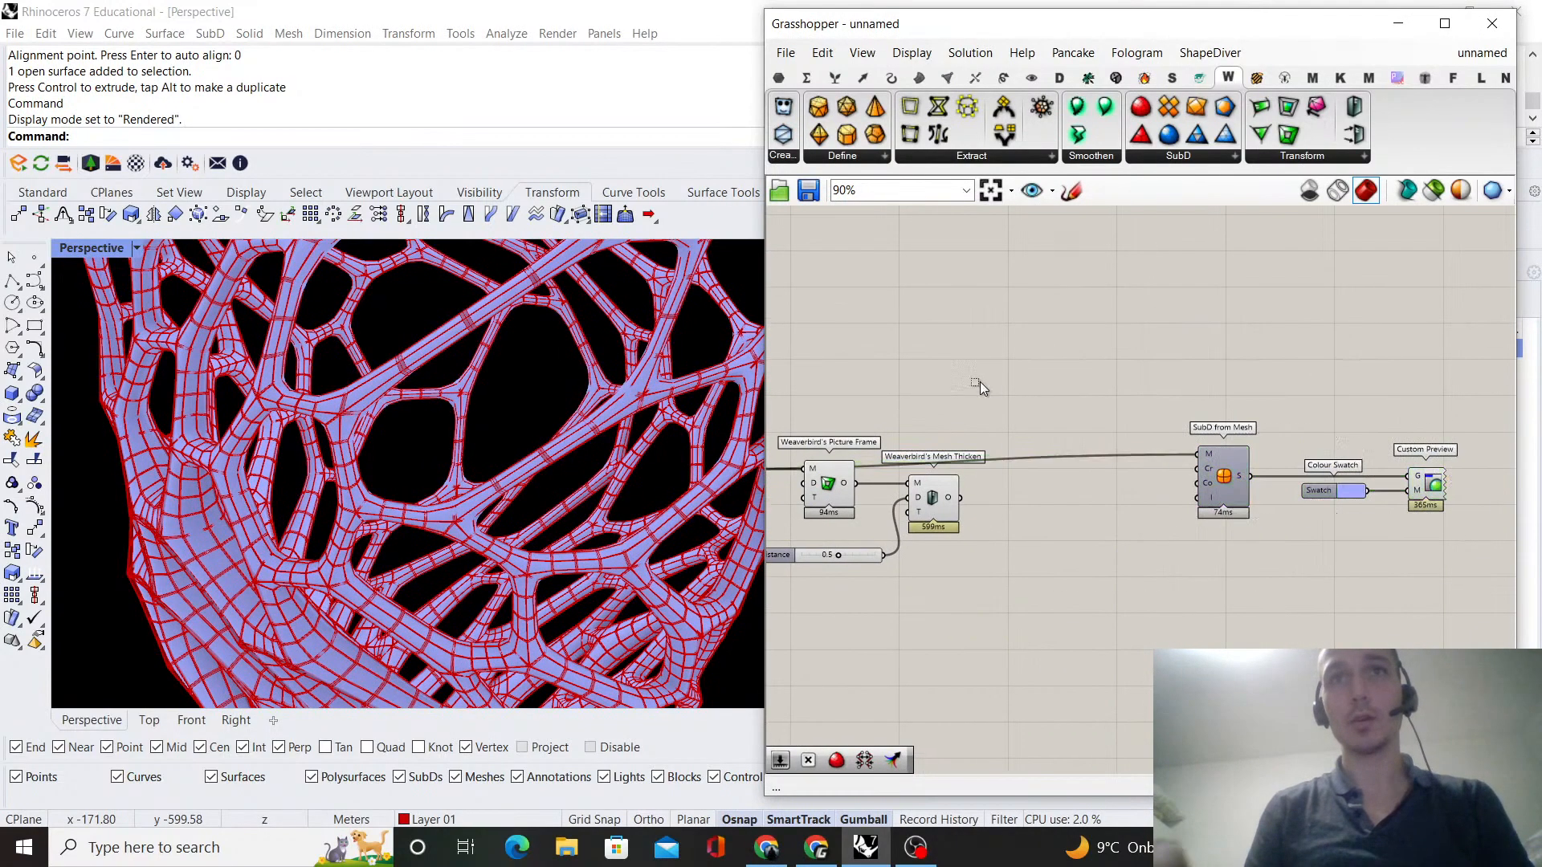
- Turn off the preview of the Picture Frame and Mesh Thicken components
right_drag(985, 383, 1139, 384)
drag(1106, 614, 941, 392)
right_click(941, 392)
click(998, 422)
click(1061, 393)
- Connect Mesh Thicken's output to the mesh input of SubD from Mesh
right_drag(1060, 394, 981, 402)
scroll(1057, 526, up, 1)
click(1057, 529)
click(1057, 399)
drag(1023, 509, 1309, 458)
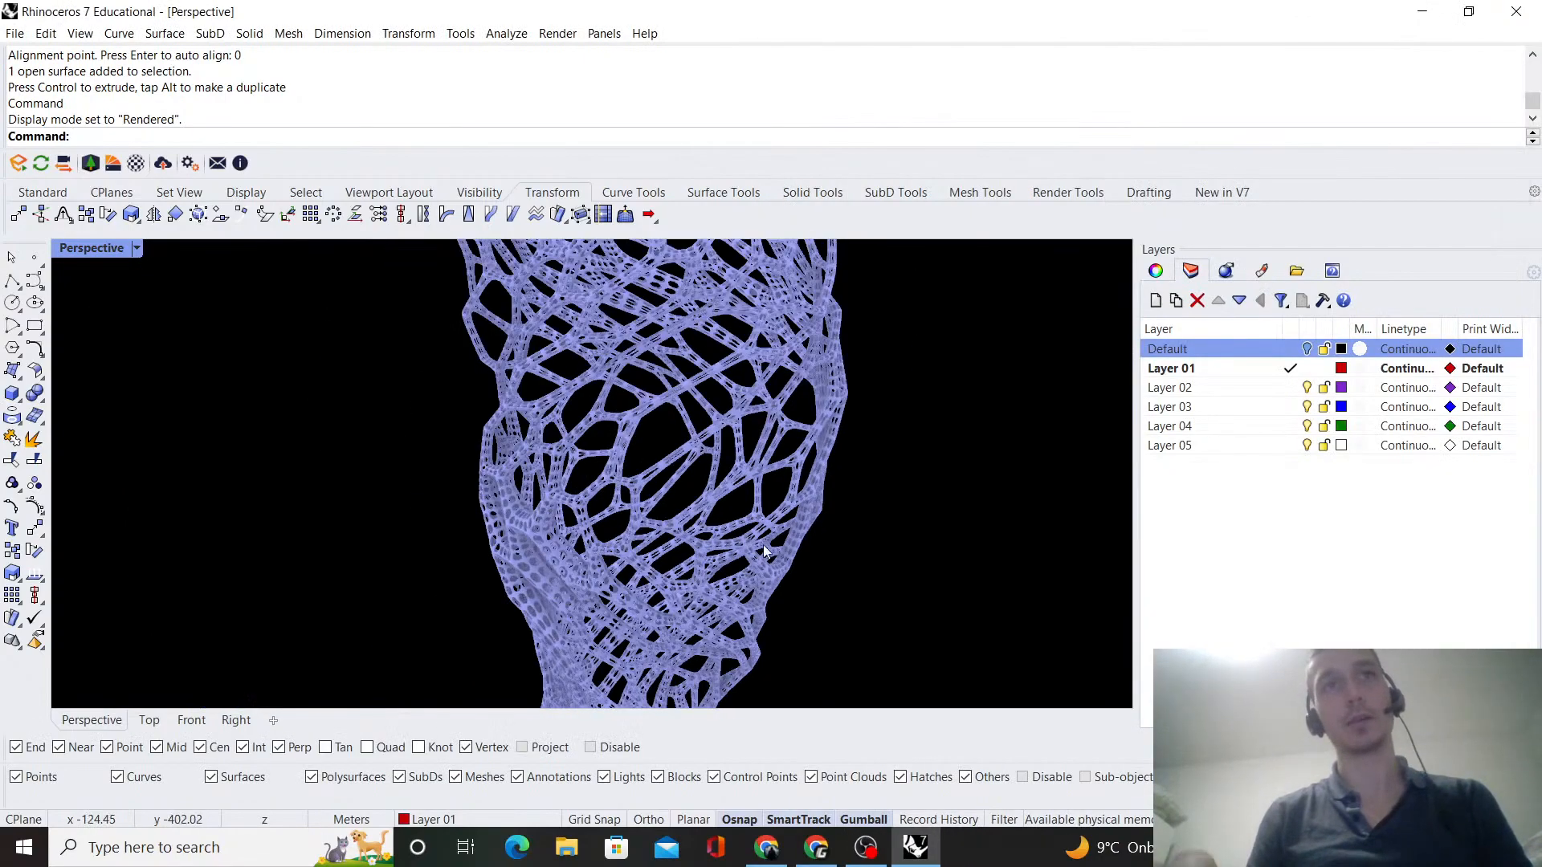
- Examine the perforated, thickened column from outside and from within its core in the Perspective viewport
shift+right_drag(763, 552, 540, 477)
scroll(642, 485, down, 4)
scroll(522, 470, up, 10)
scroll(785, 505, up, 8)
scroll(623, 482, down, 12)
scroll(542, 466, down, 6)
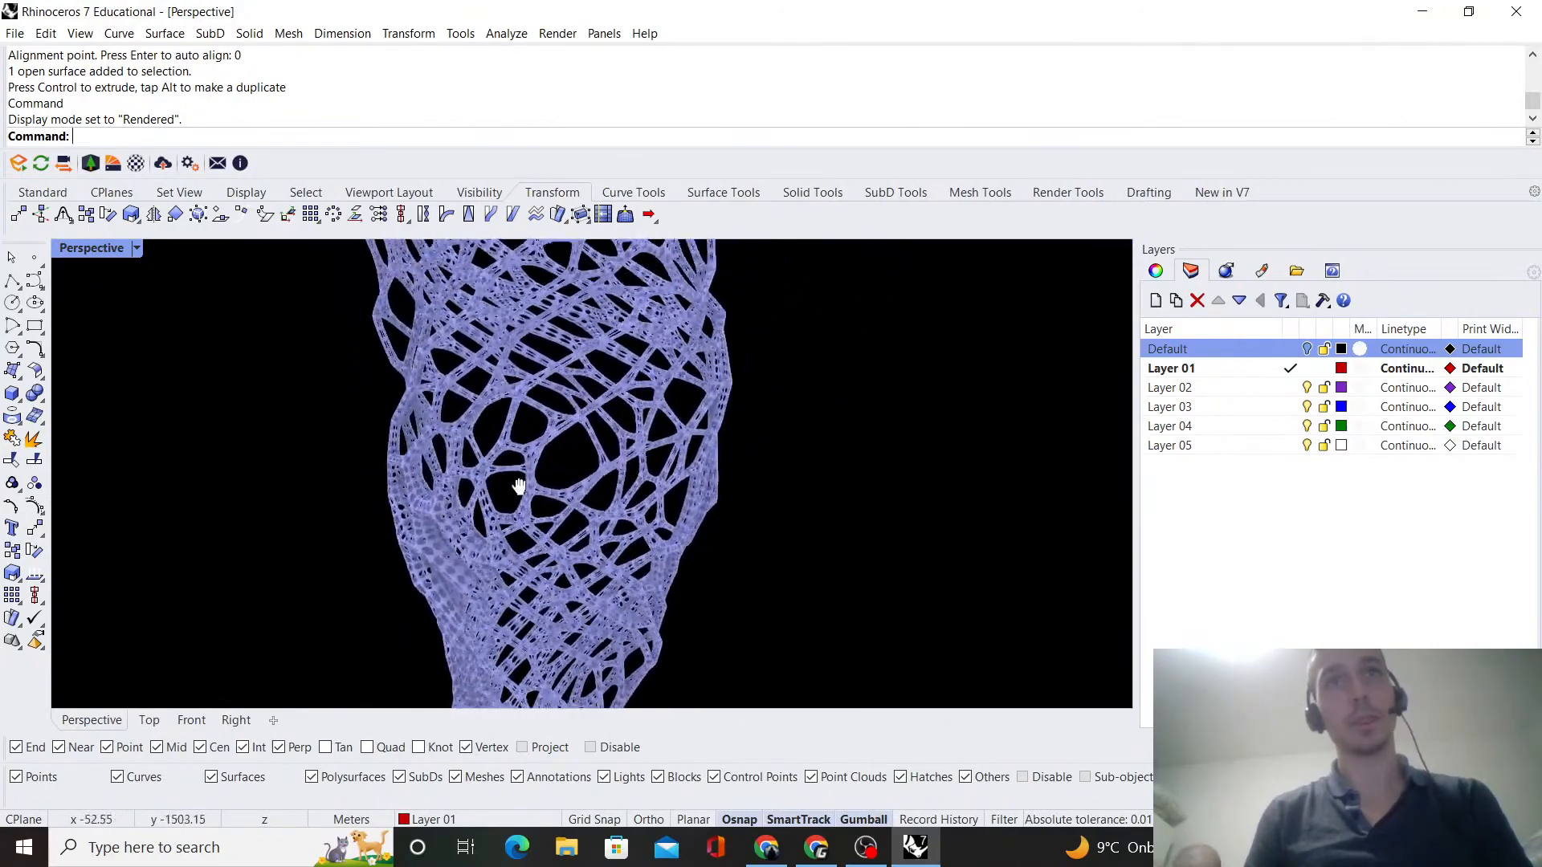
scroll(545, 433, up, 10)
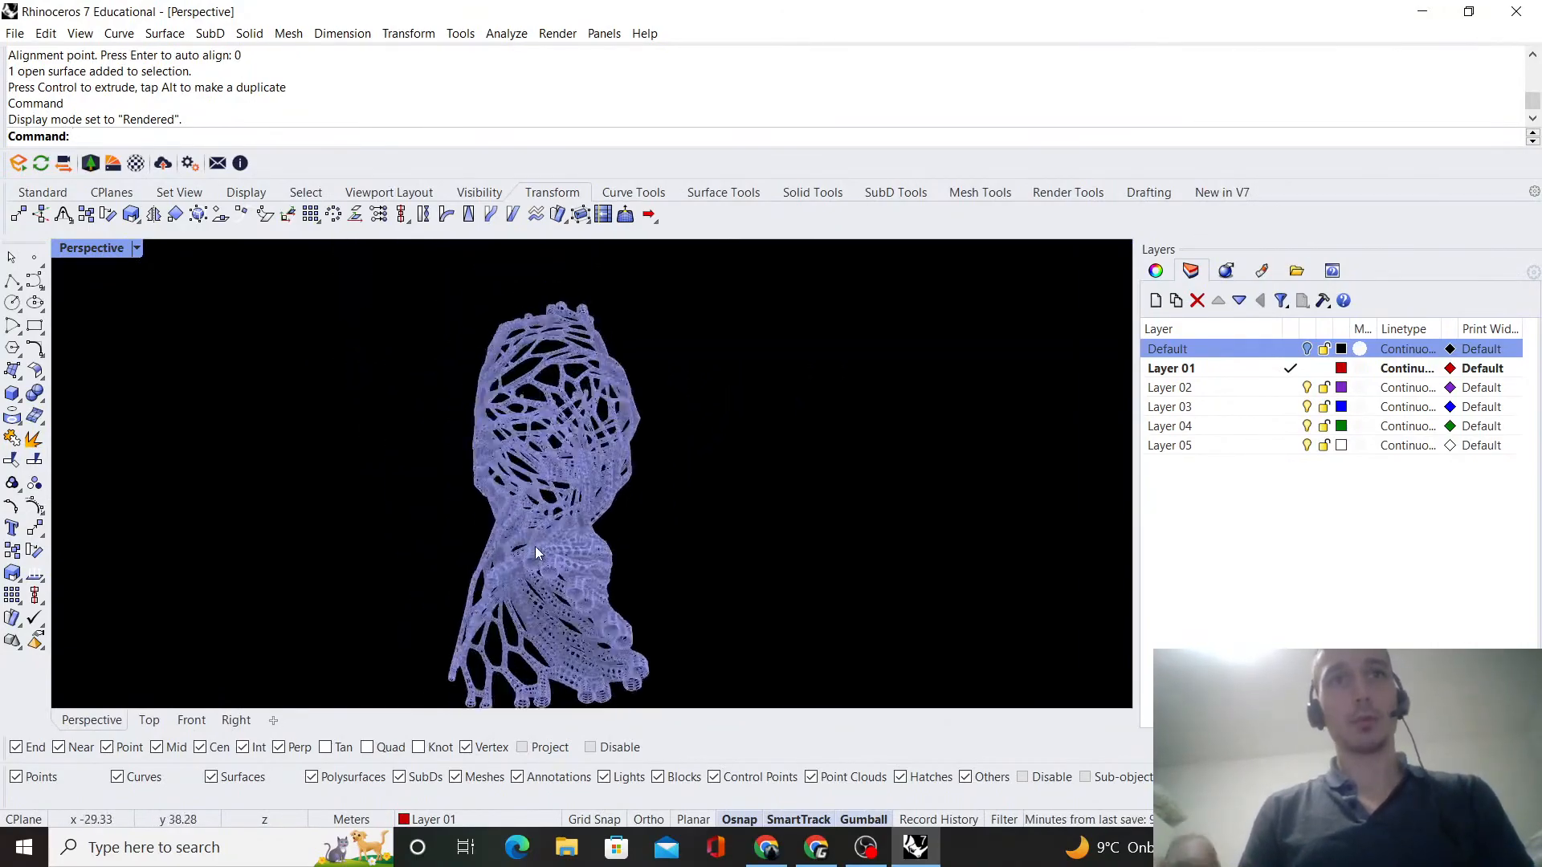
scroll(579, 438, down, 8)
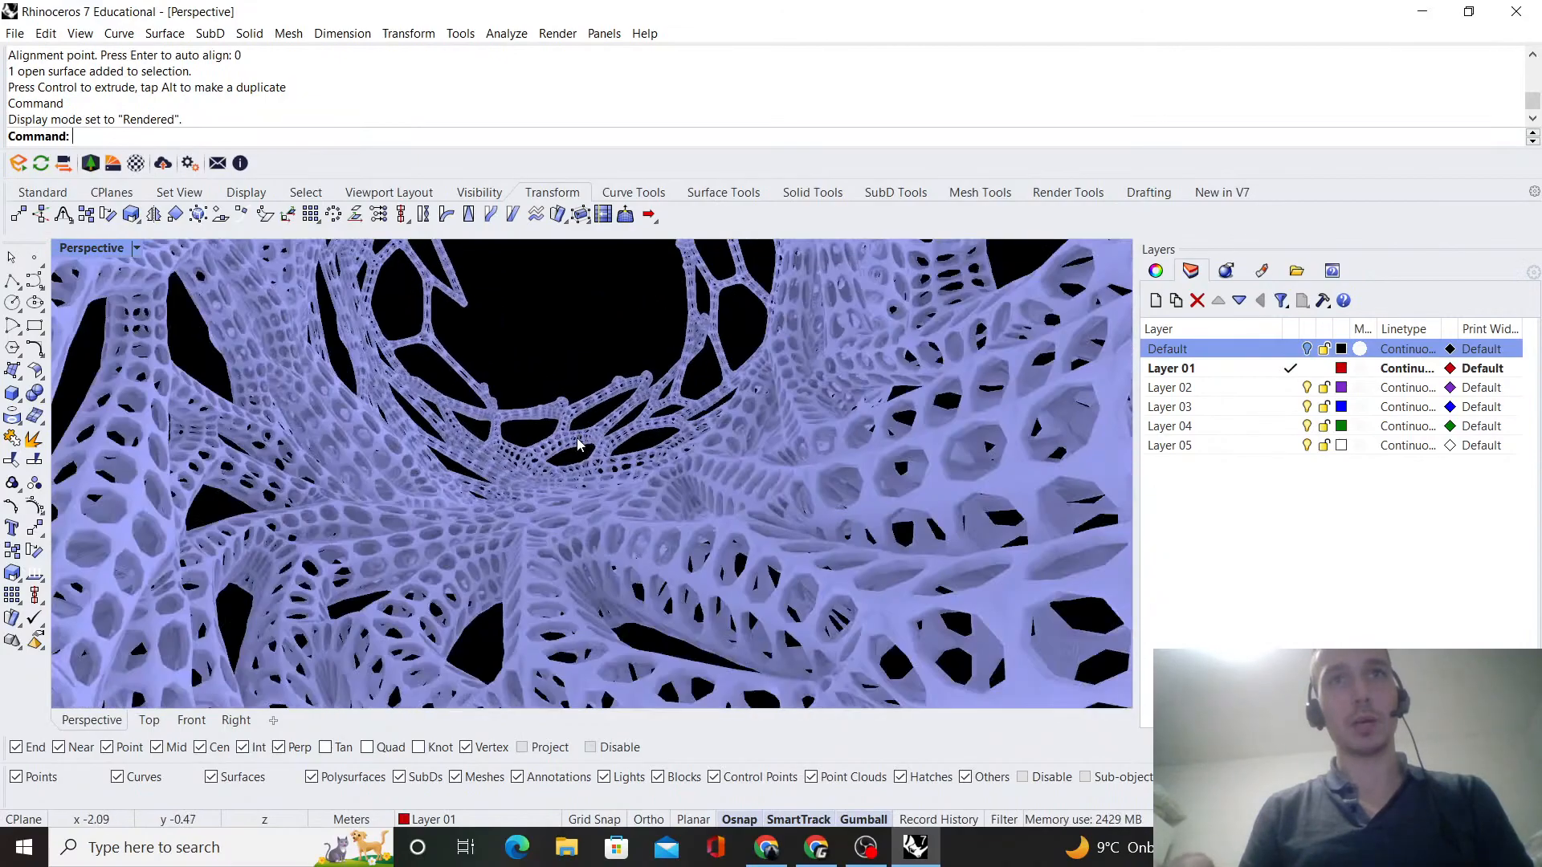
right_drag(628, 416, 561, 567)
scroll(561, 567, up, 9)
shift+right_drag(658, 455, 644, 525)
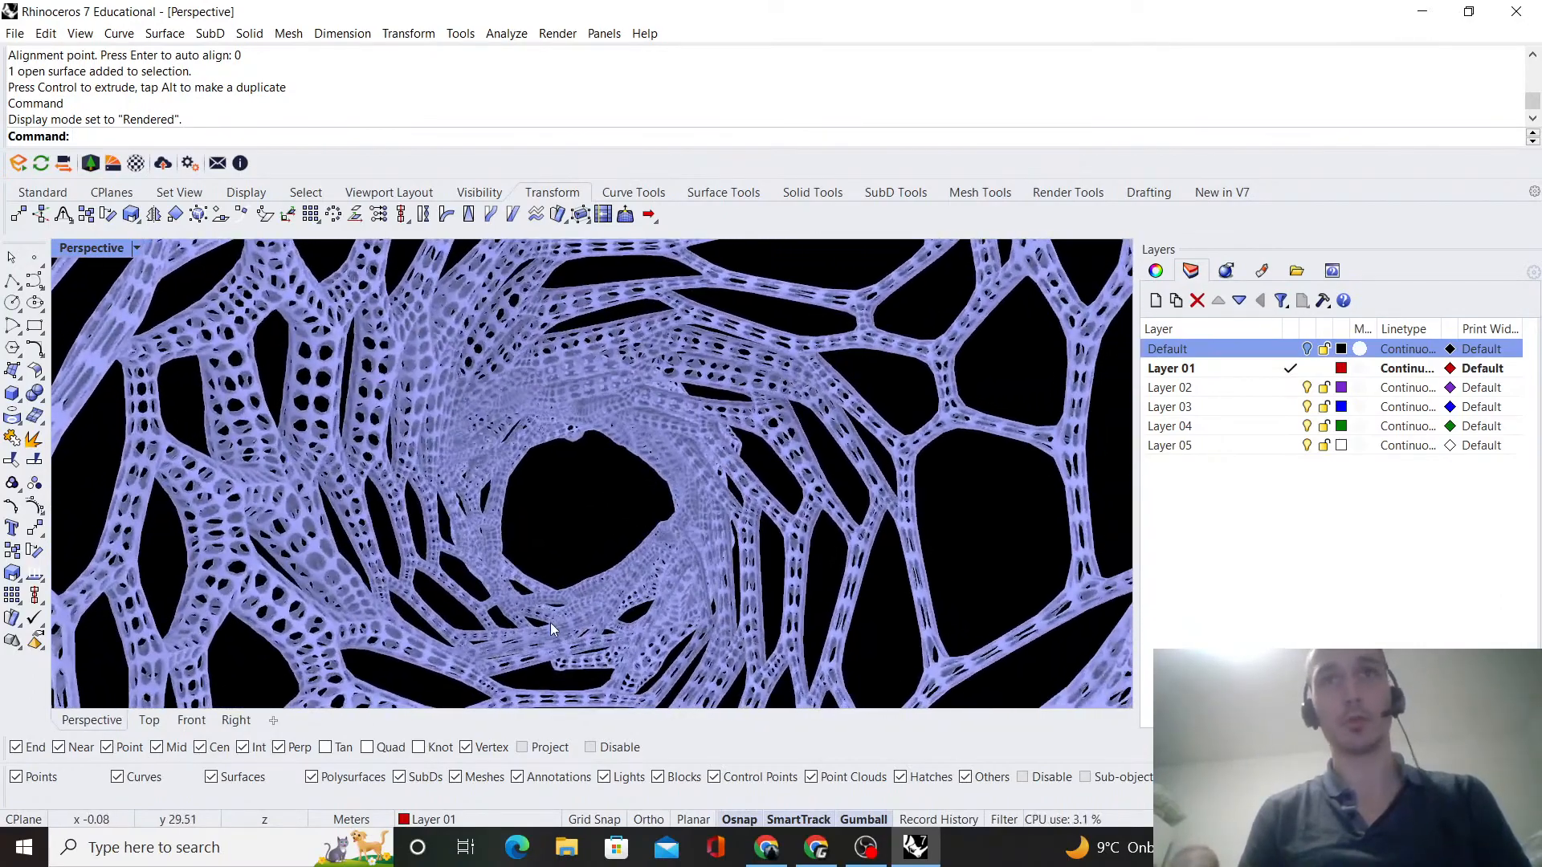
- Bring the Grasshopper window back with the Mesh Thicken part of the definition in view
click(915, 847)
click(915, 847)
scroll(1153, 576, down, 2)
scroll(1035, 541, up, 4)
scroll(1024, 480, down, 2)
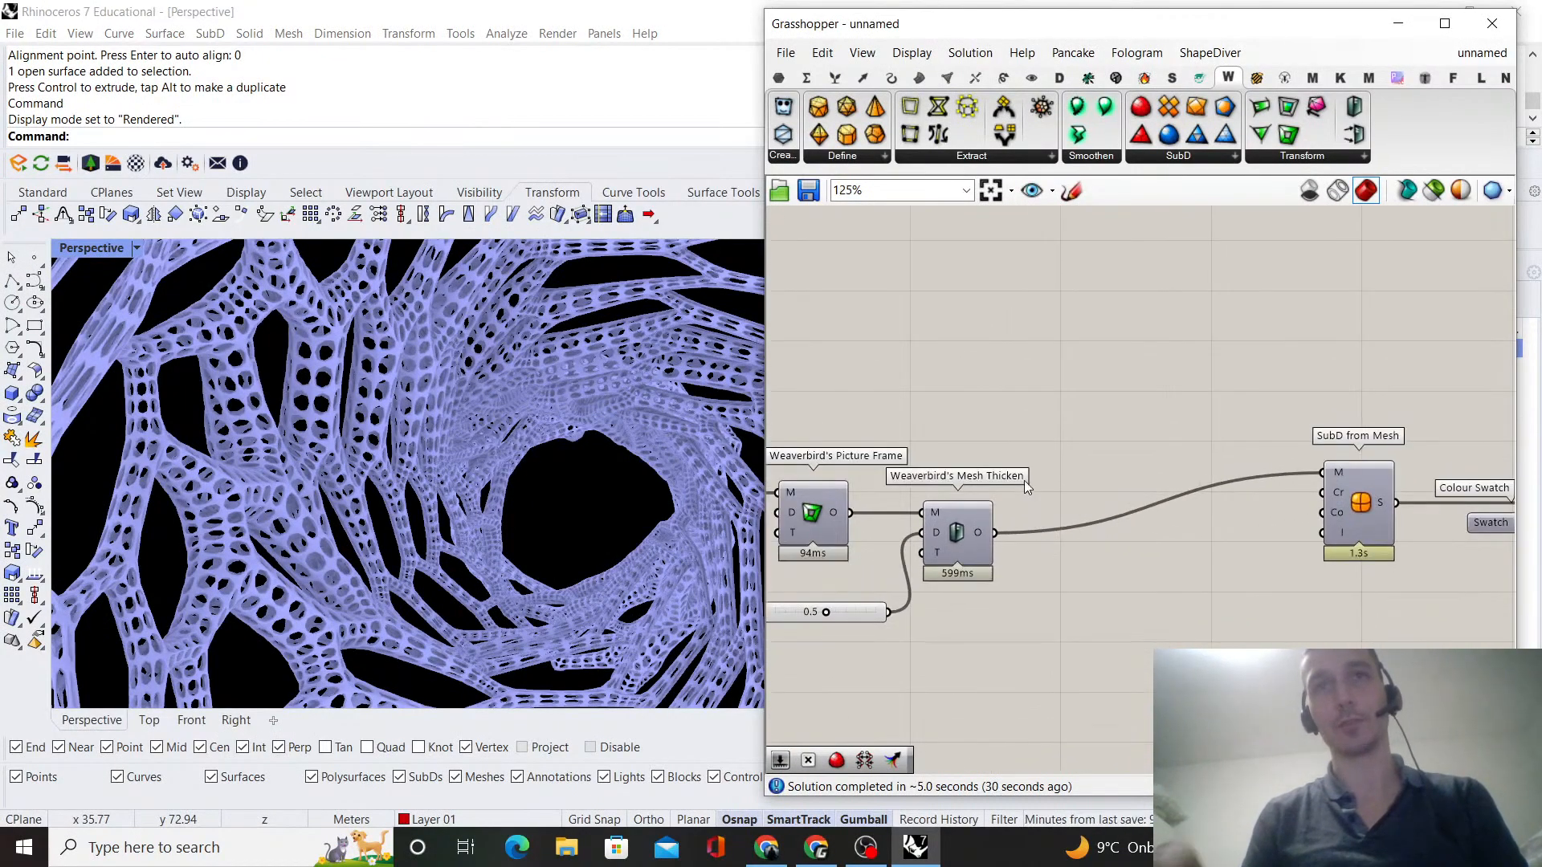
- Bypass Mesh Thicken by feeding Picture Frame's output directly into SubD from Mesh
right_drag(844, 471, 960, 467)
scroll(972, 499, down, 2)
drag(962, 510, 1307, 485)
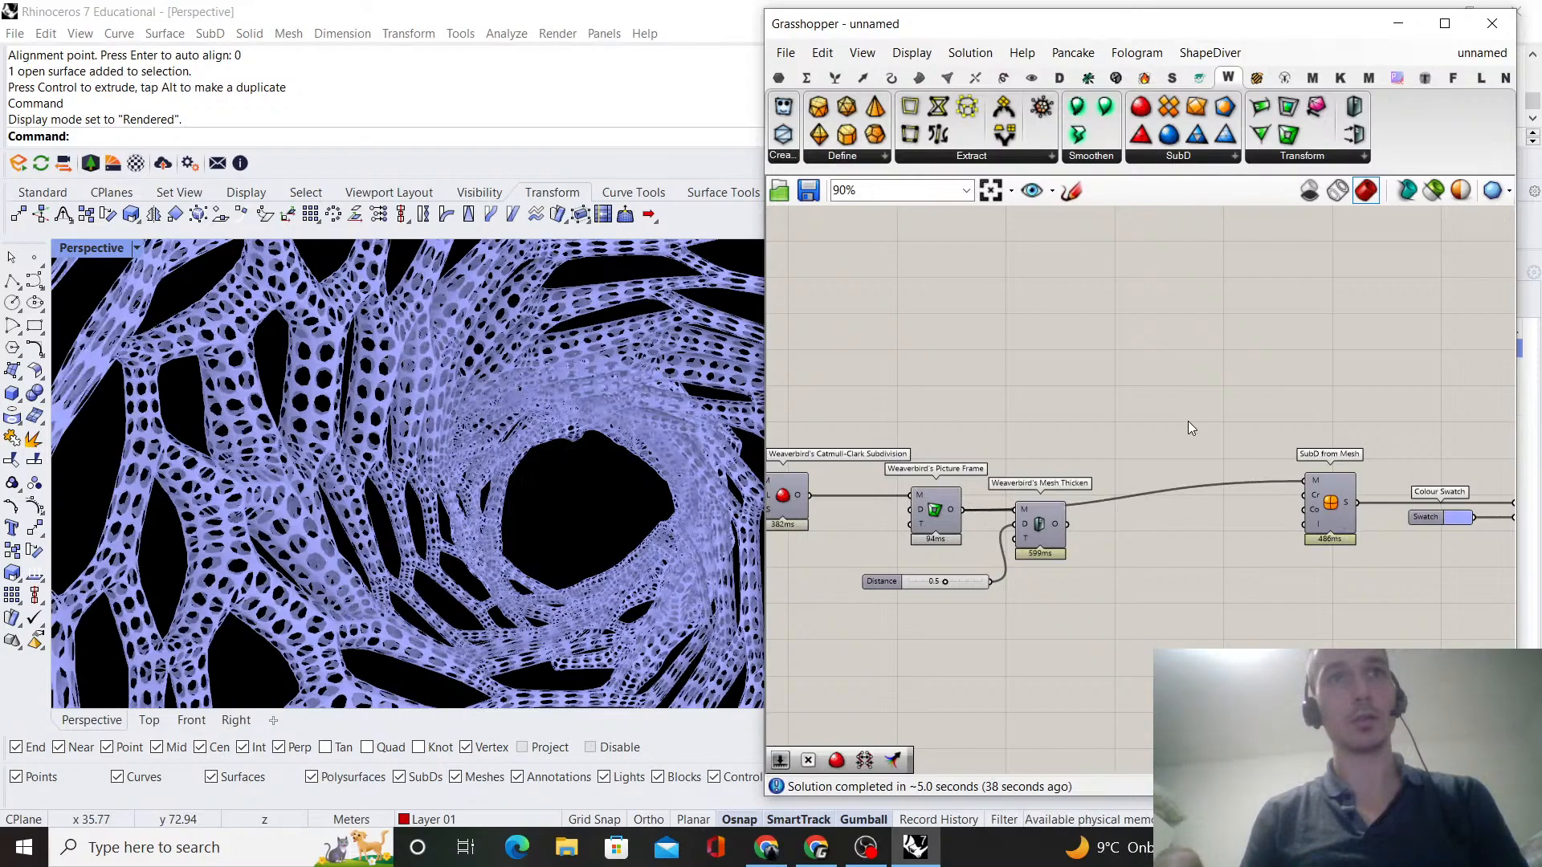
scroll(980, 474, up, 2)
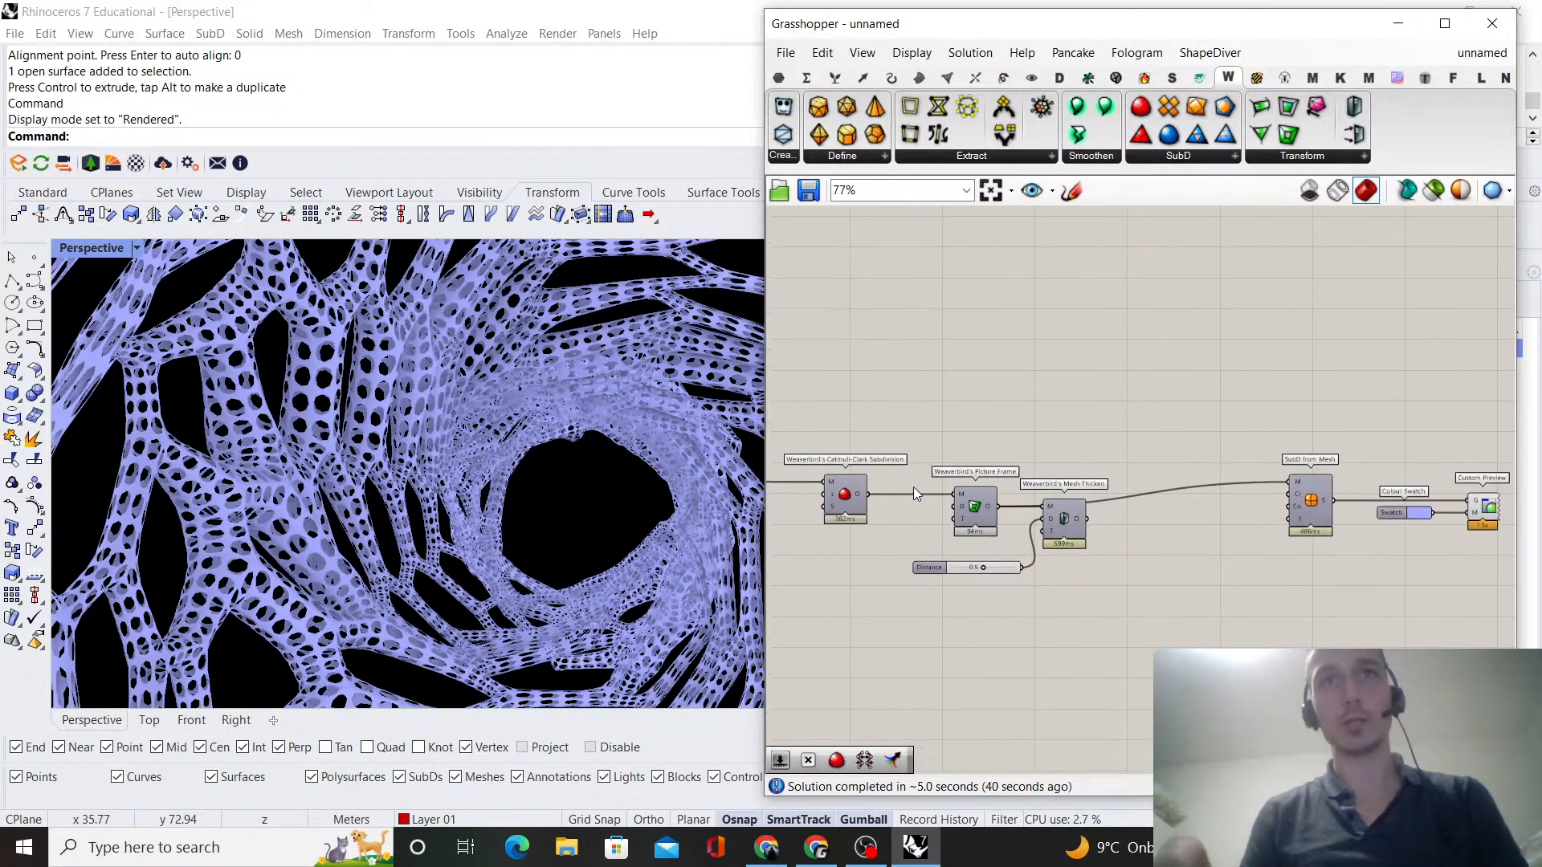
- Reconnect Fatten's mesh output to SubD from Mesh, and disable the three Weaverbird components with their Distance slider below the wire
scroll(858, 501, down, 2)
drag(775, 501, 1309, 502)
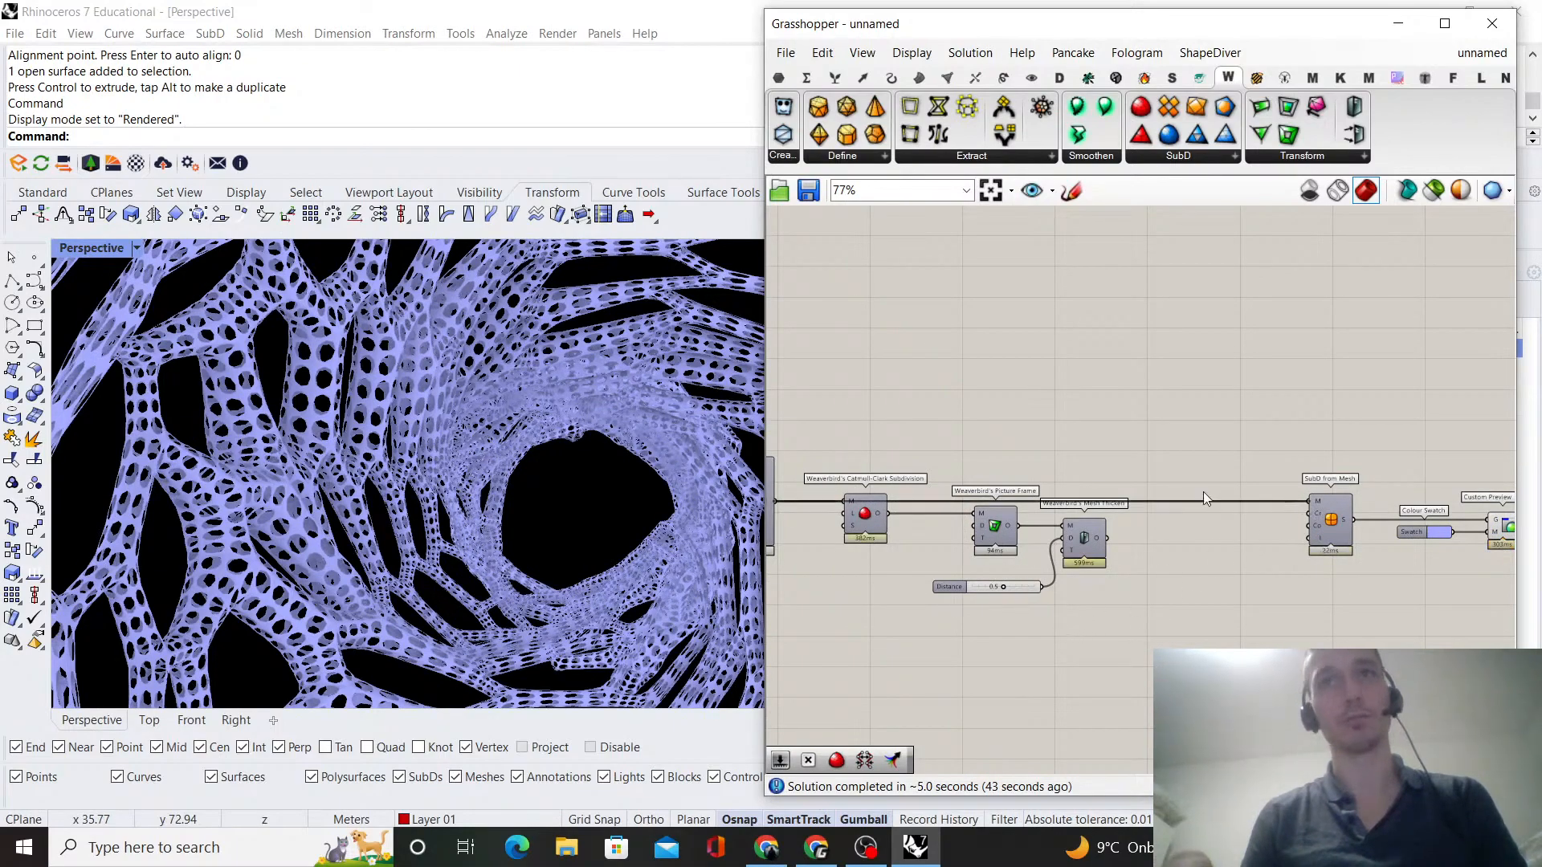
drag(1148, 636, 866, 582)
right_click(1010, 465)
click(1095, 543)
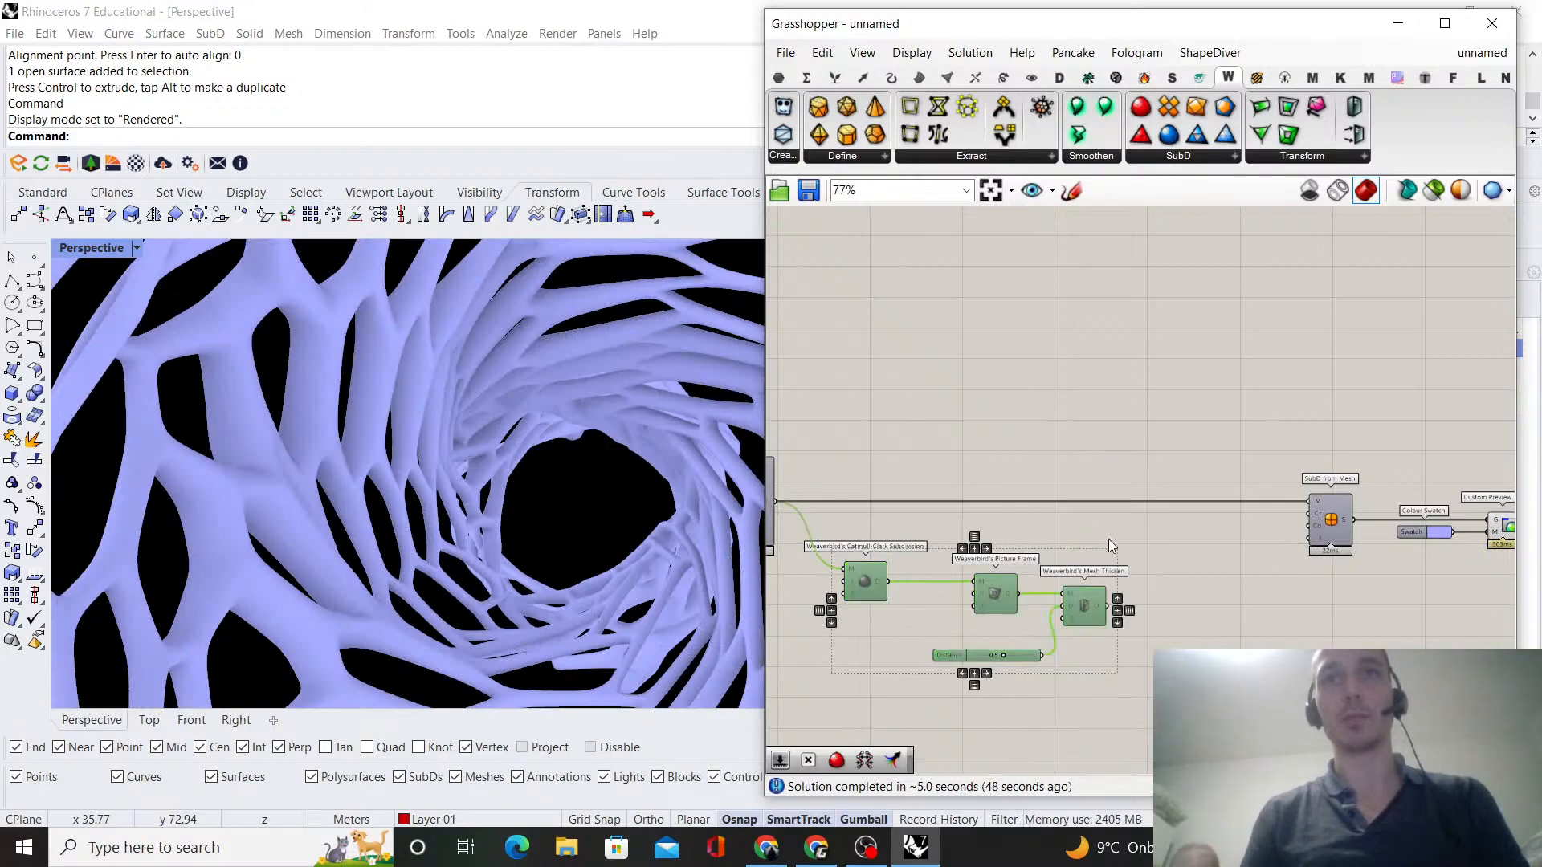
- Group the disabled Weaverbird components with their Distance slider and tuck the slider closer to them
right_click(1108, 537)
click(1146, 679)
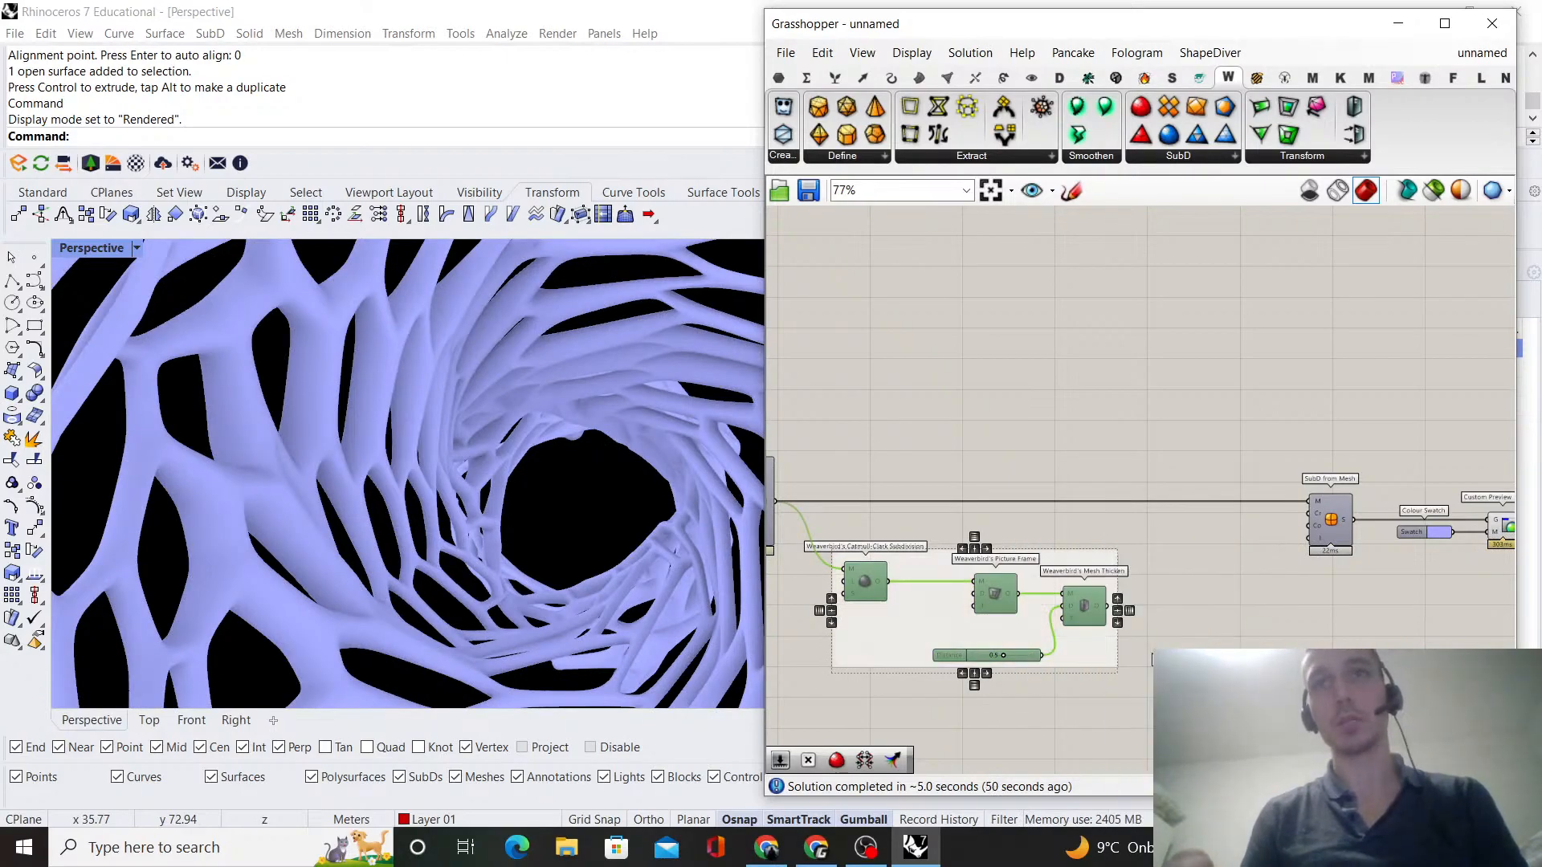
drag(949, 655, 930, 621)
scroll(1116, 586, down, 2)
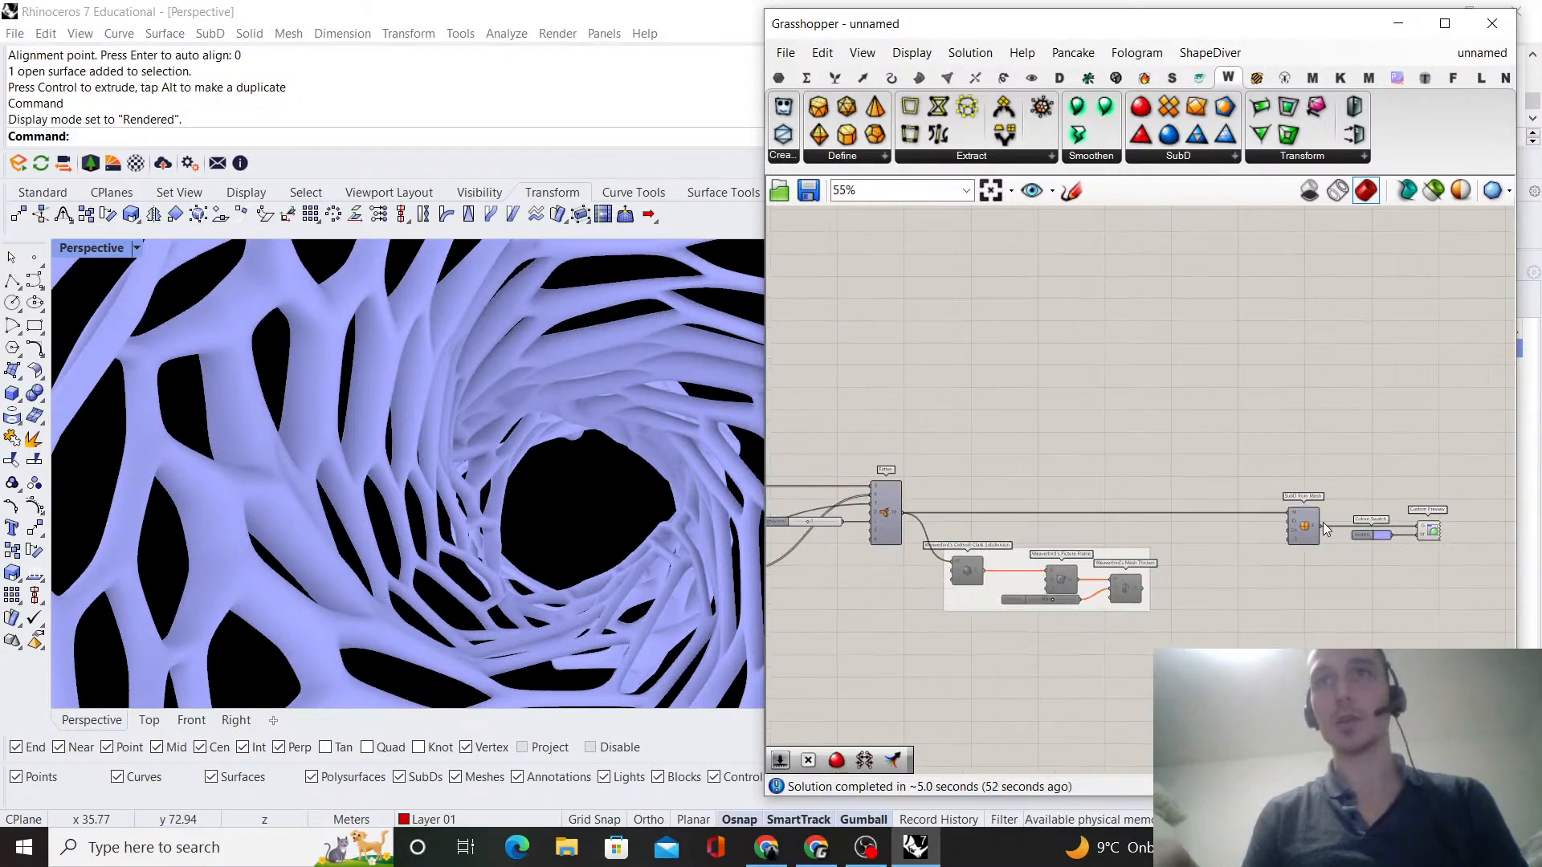
scroll(575, 485, down, 5)
mouse_move(575, 485)
right_down()
mouse_move(585, 425)
mouse_move(606, 437)
mouse_move(641, 547)
mouse_move(653, 441)
mouse_move(621, 466)
mouse_move(644, 472)
mouse_move(563, 504)
right_up()
scroll(585, 426, down, 5)
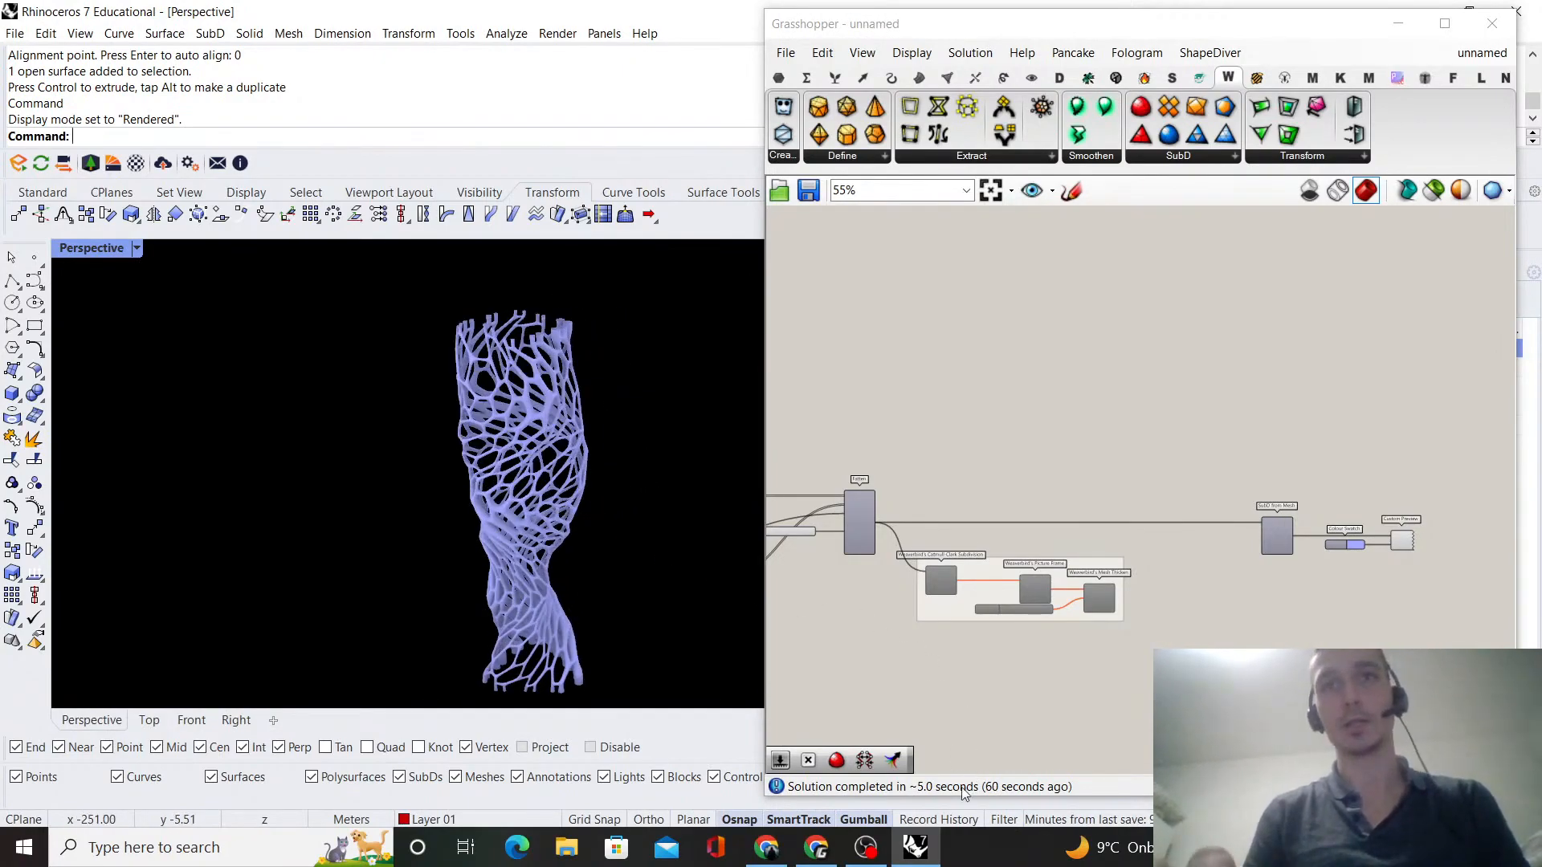
- Switch to YouTube Studio in the browser, end the live stream, and bring up OBS
click(819, 850)
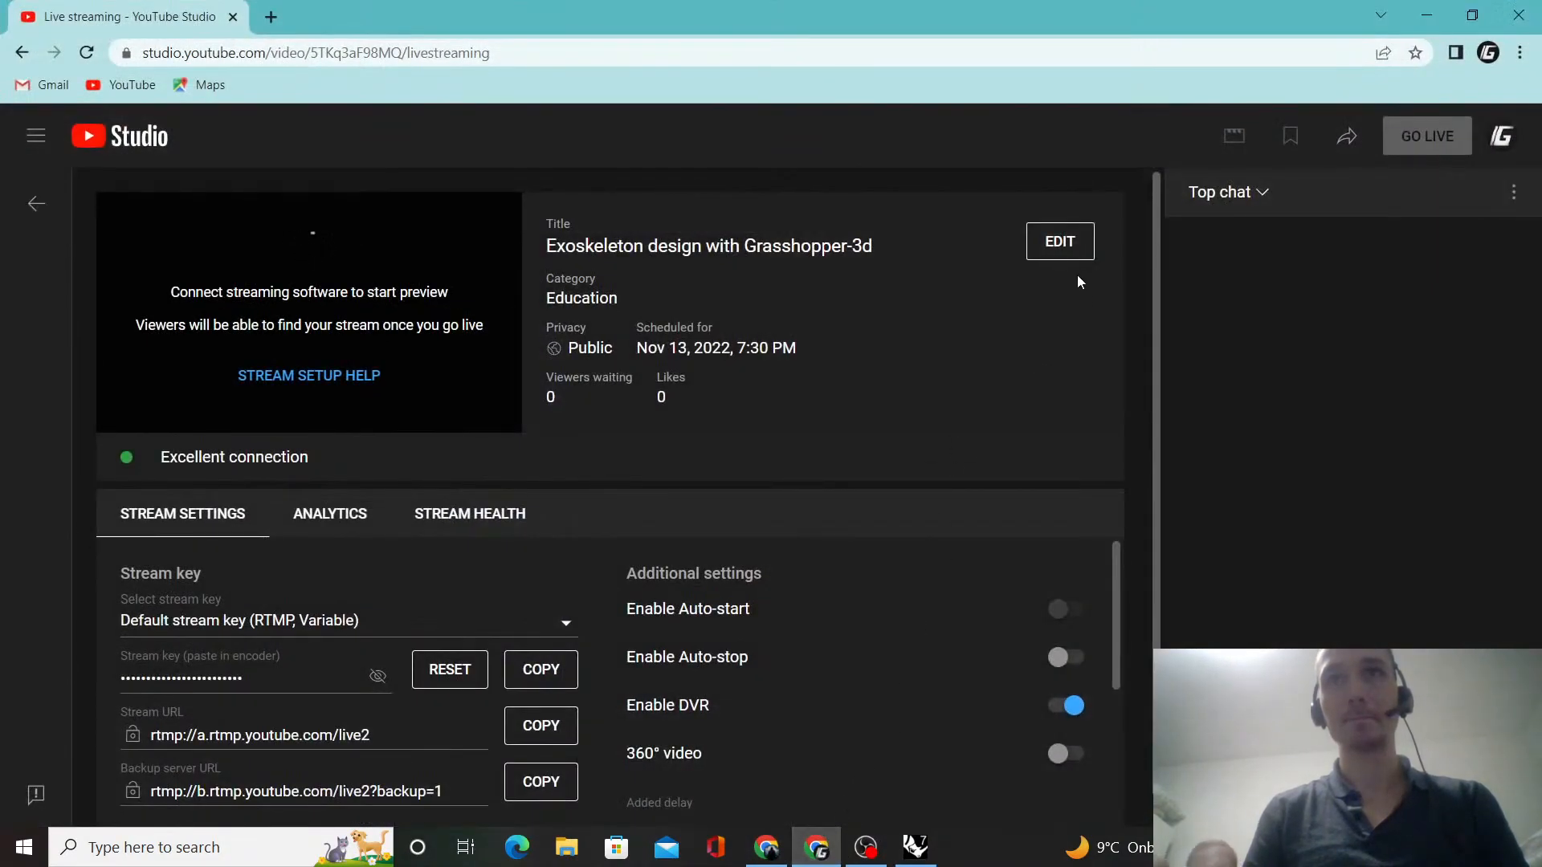
click(1405, 133)
click(957, 551)
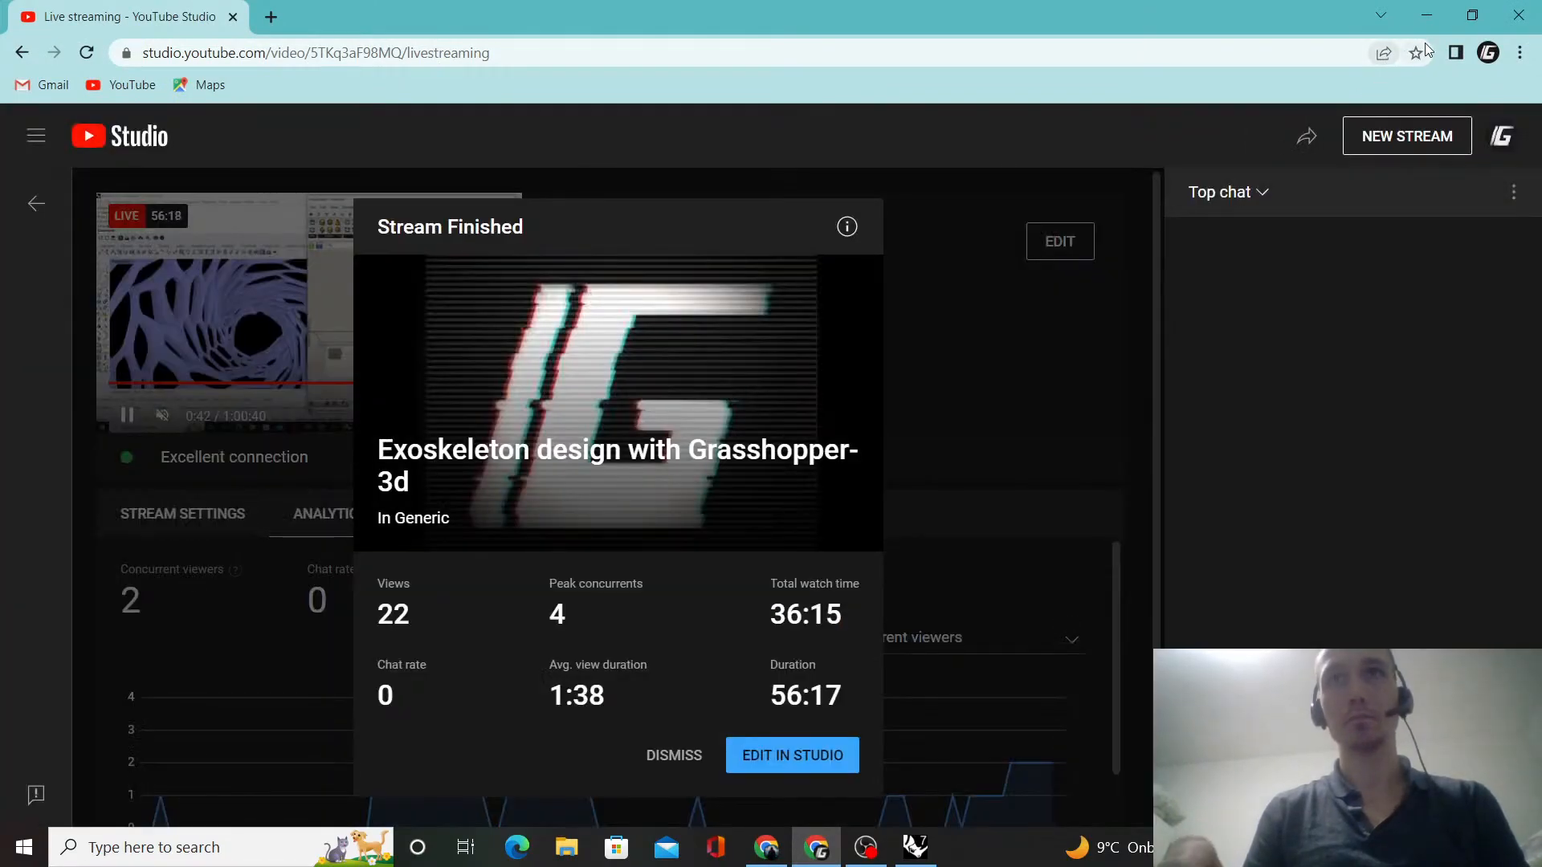
click(866, 847)
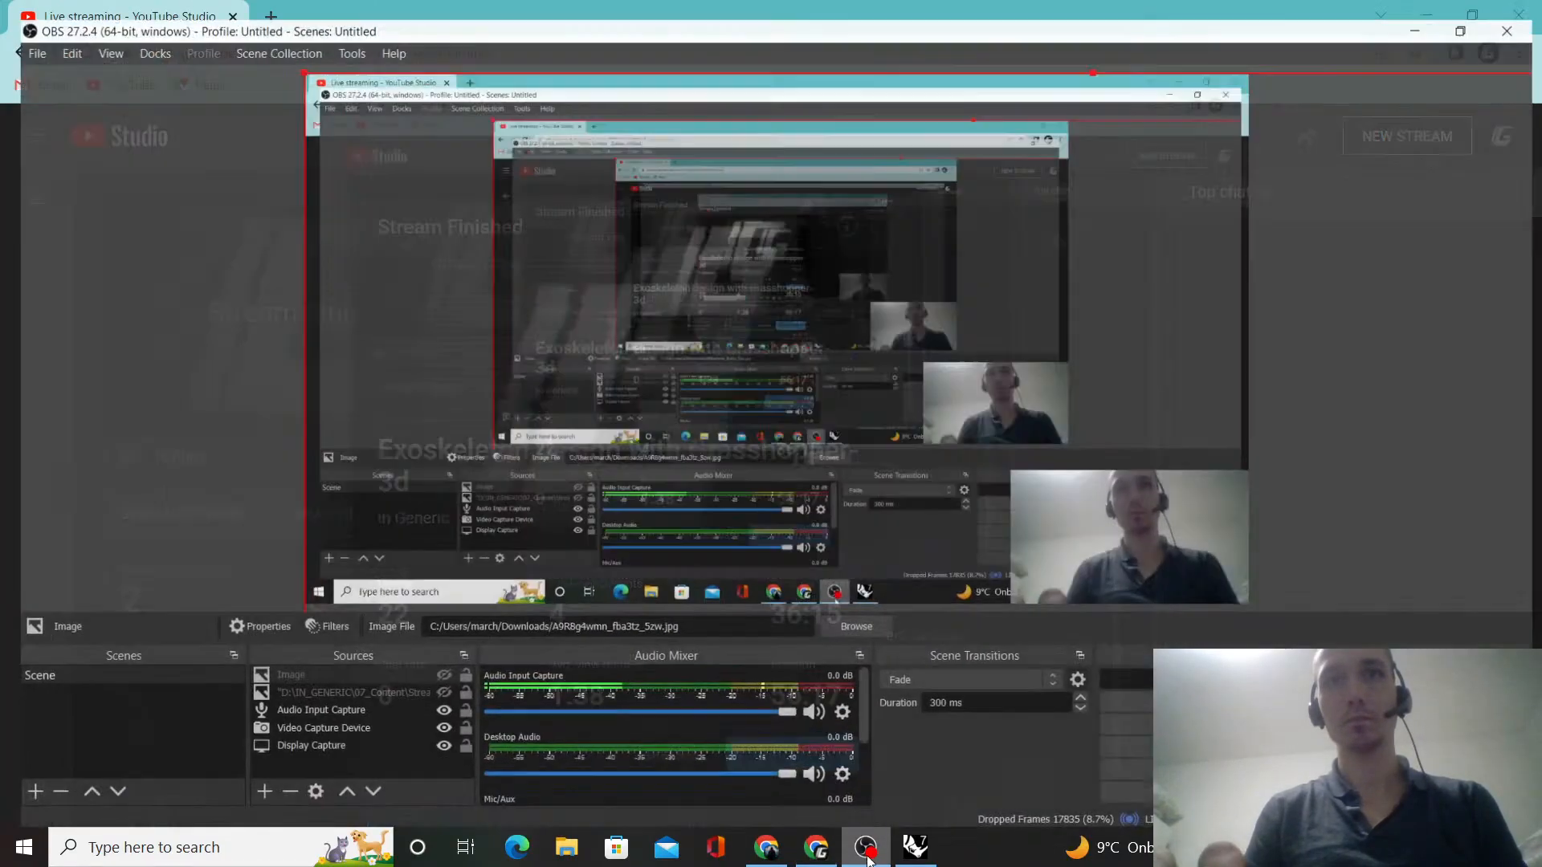